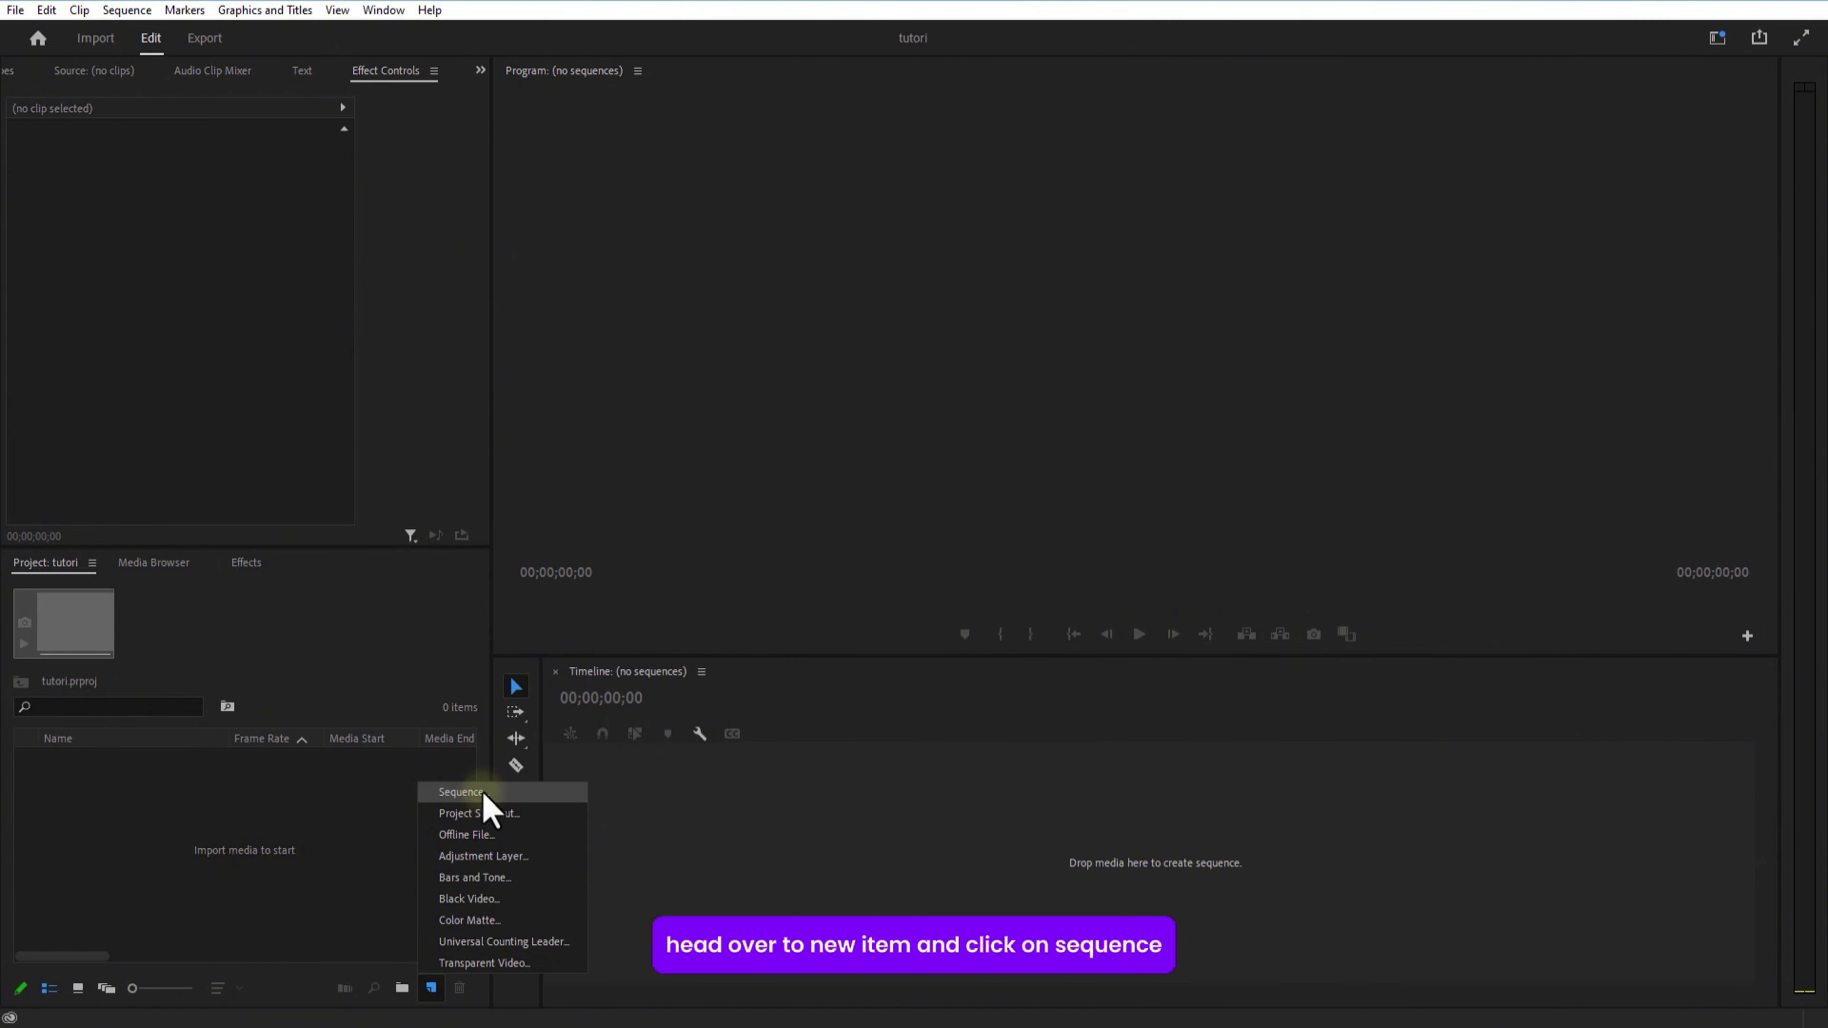
Create a new sequence with a 1920 by 1080 frame size at 29.97 frames per second.
left_click(483, 792)
left_click(721, 164)
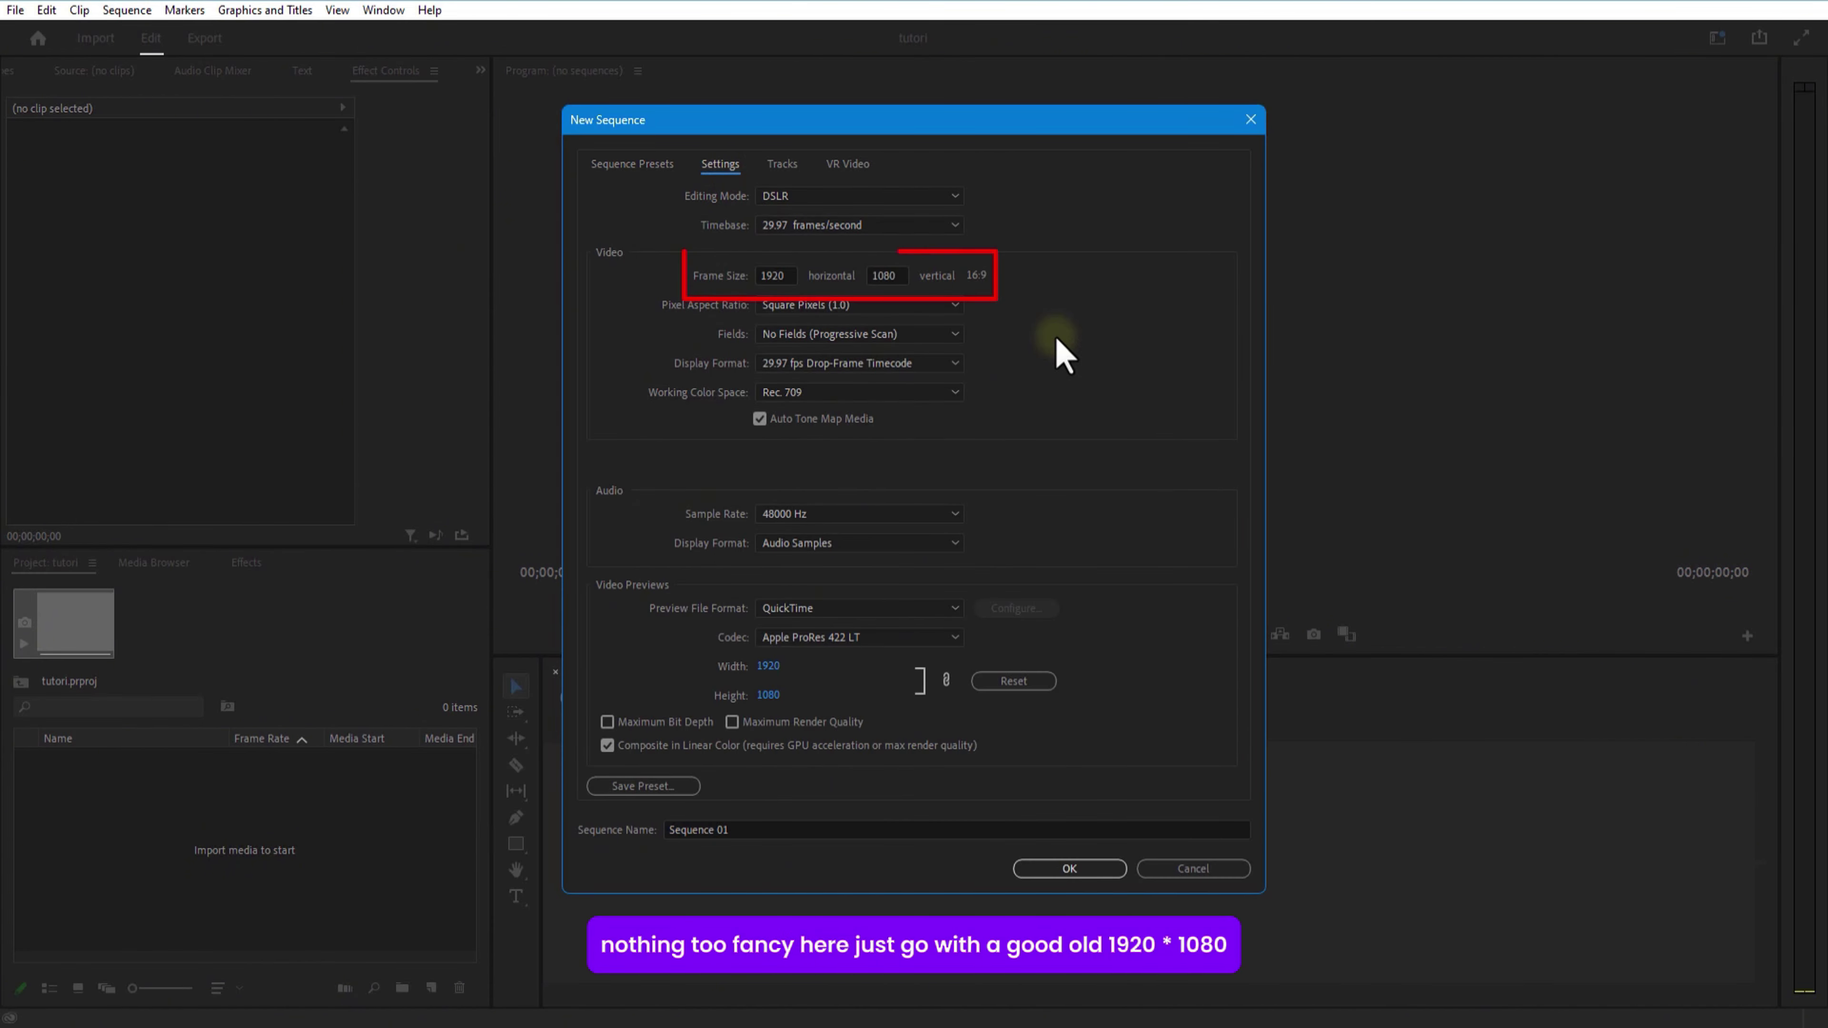
left_click(1073, 869)
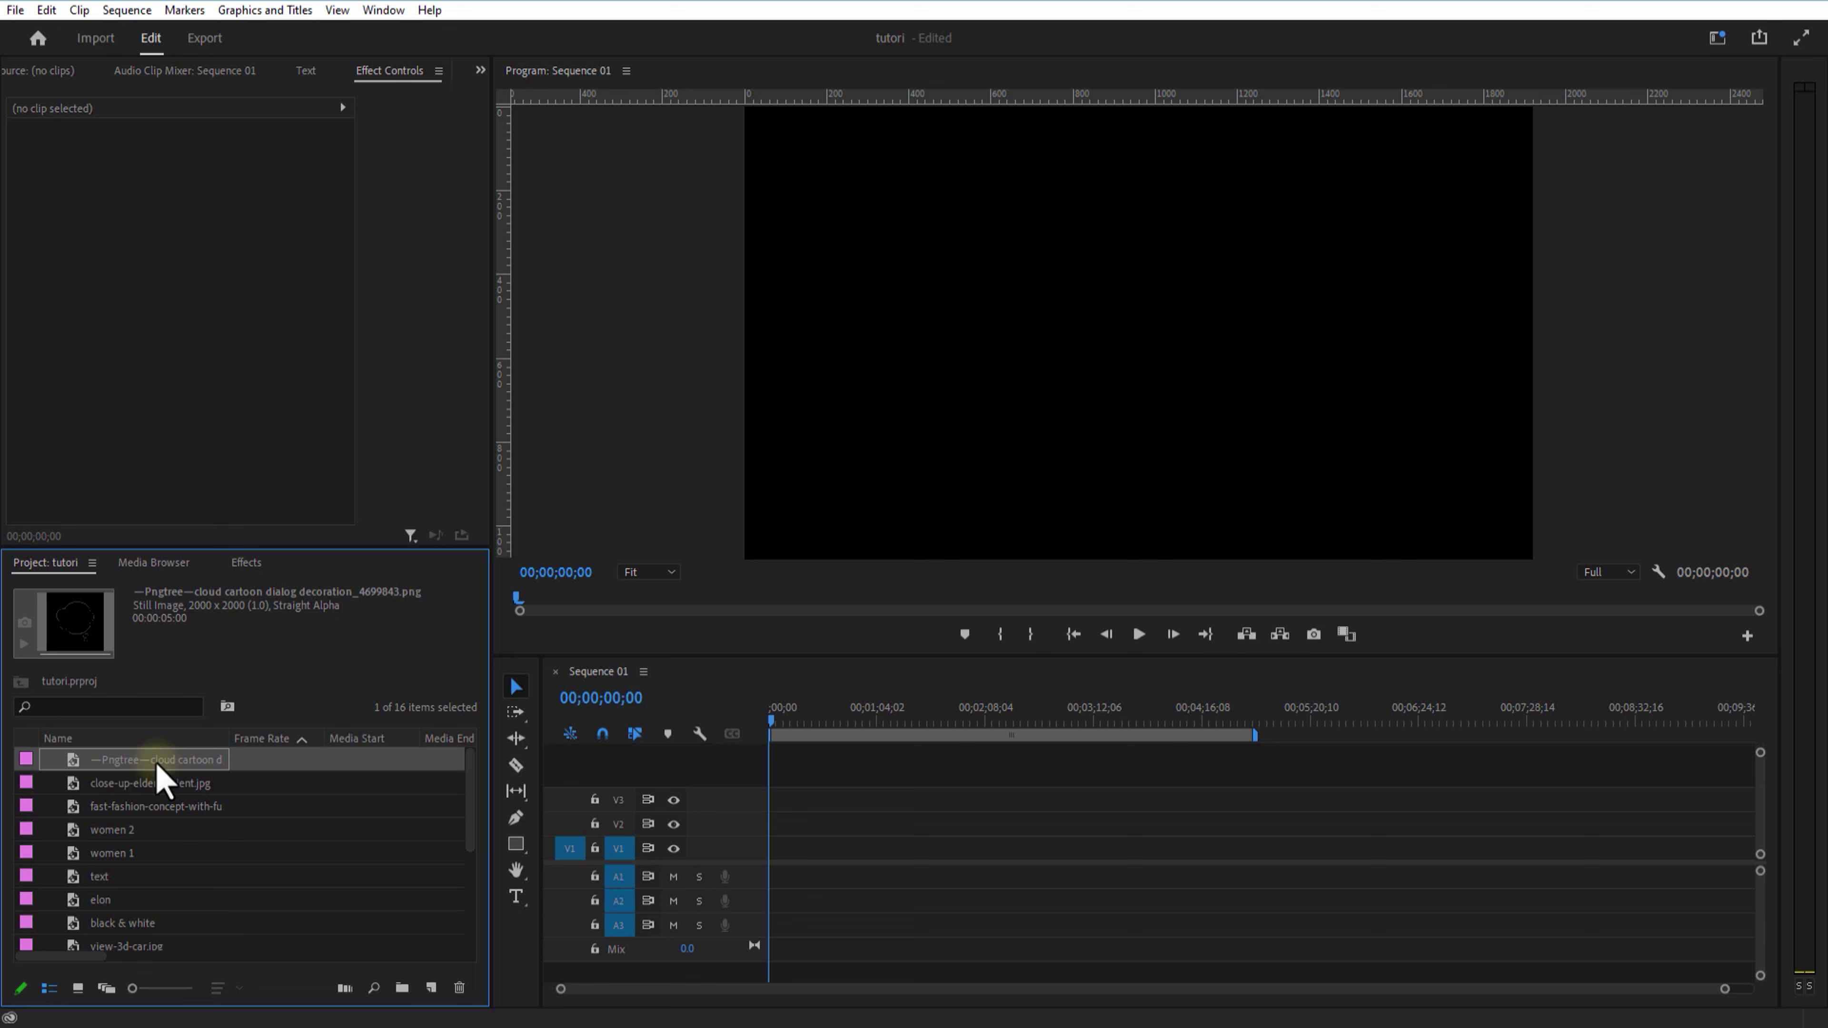
Add the women 1 image to video track V1 at the start of the sequence.
right_click(90, 856)
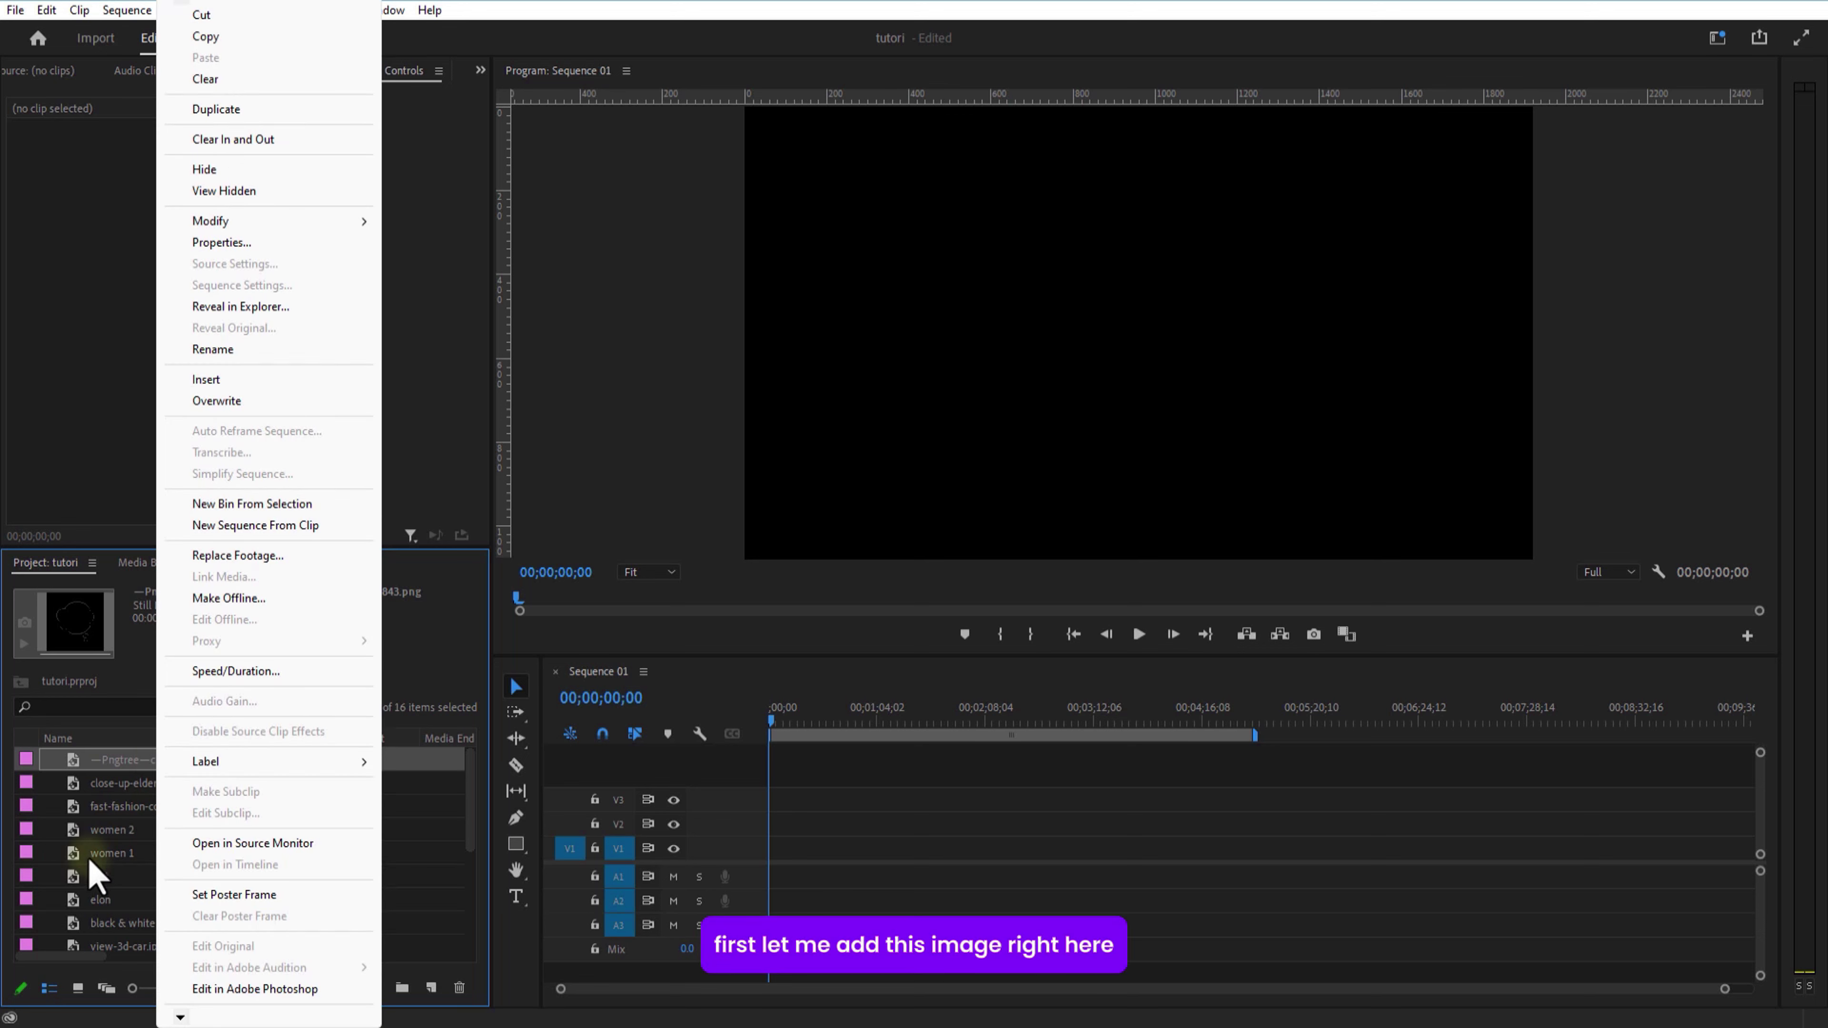
key("Escape")
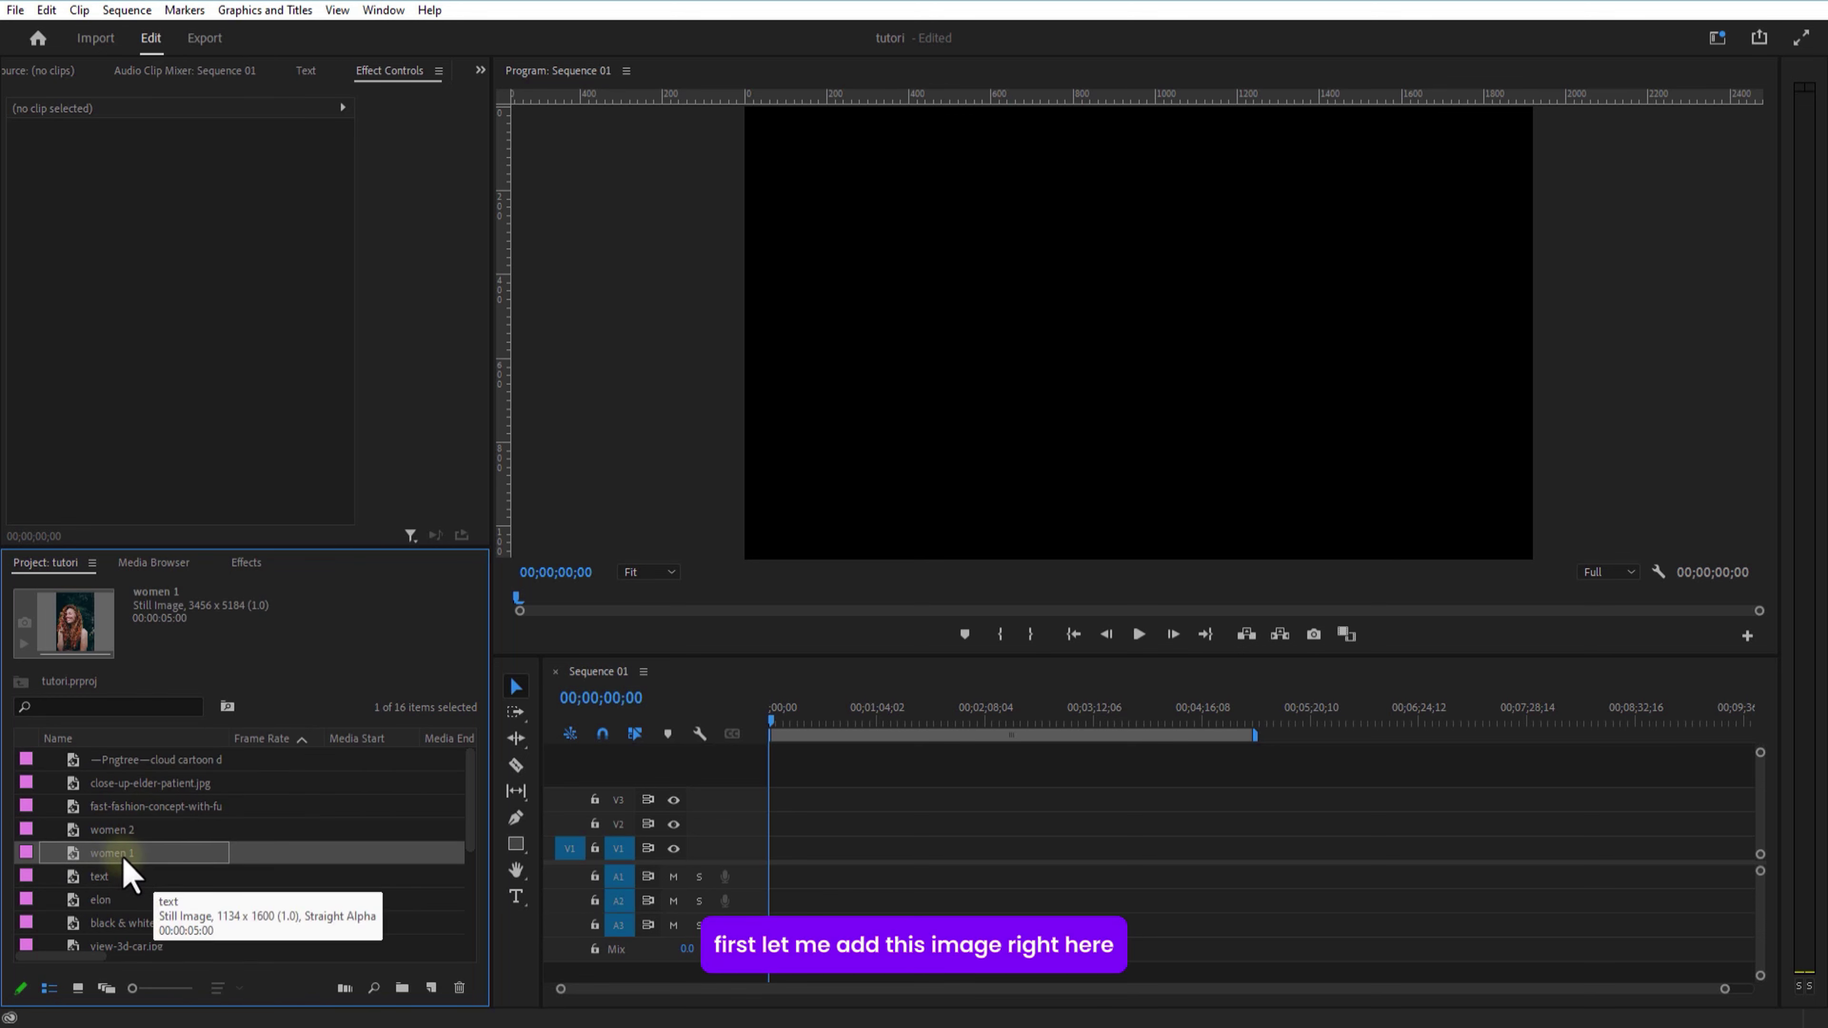
left_click_drag(123, 858, 767, 856)
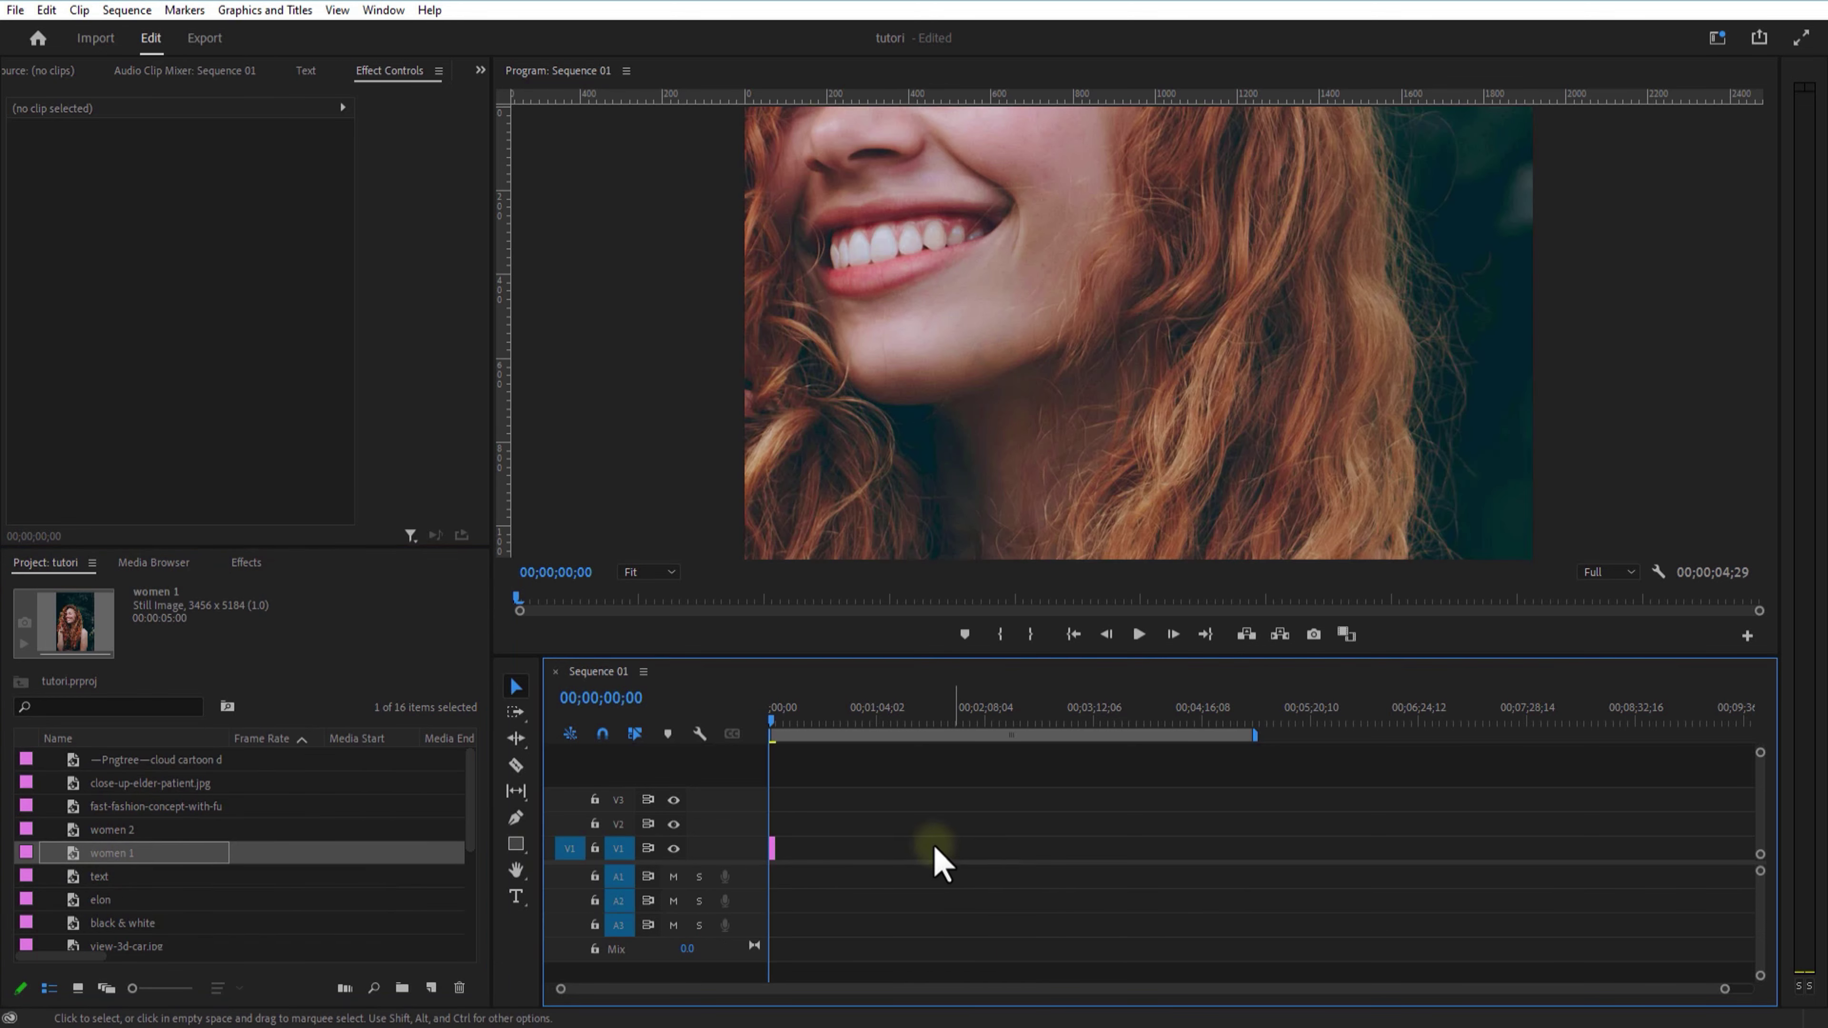
Scale the women 1 clip to 18 and move it up to track V2.
left_click(773, 850)
left_click_drag(185, 191, 127, 239)
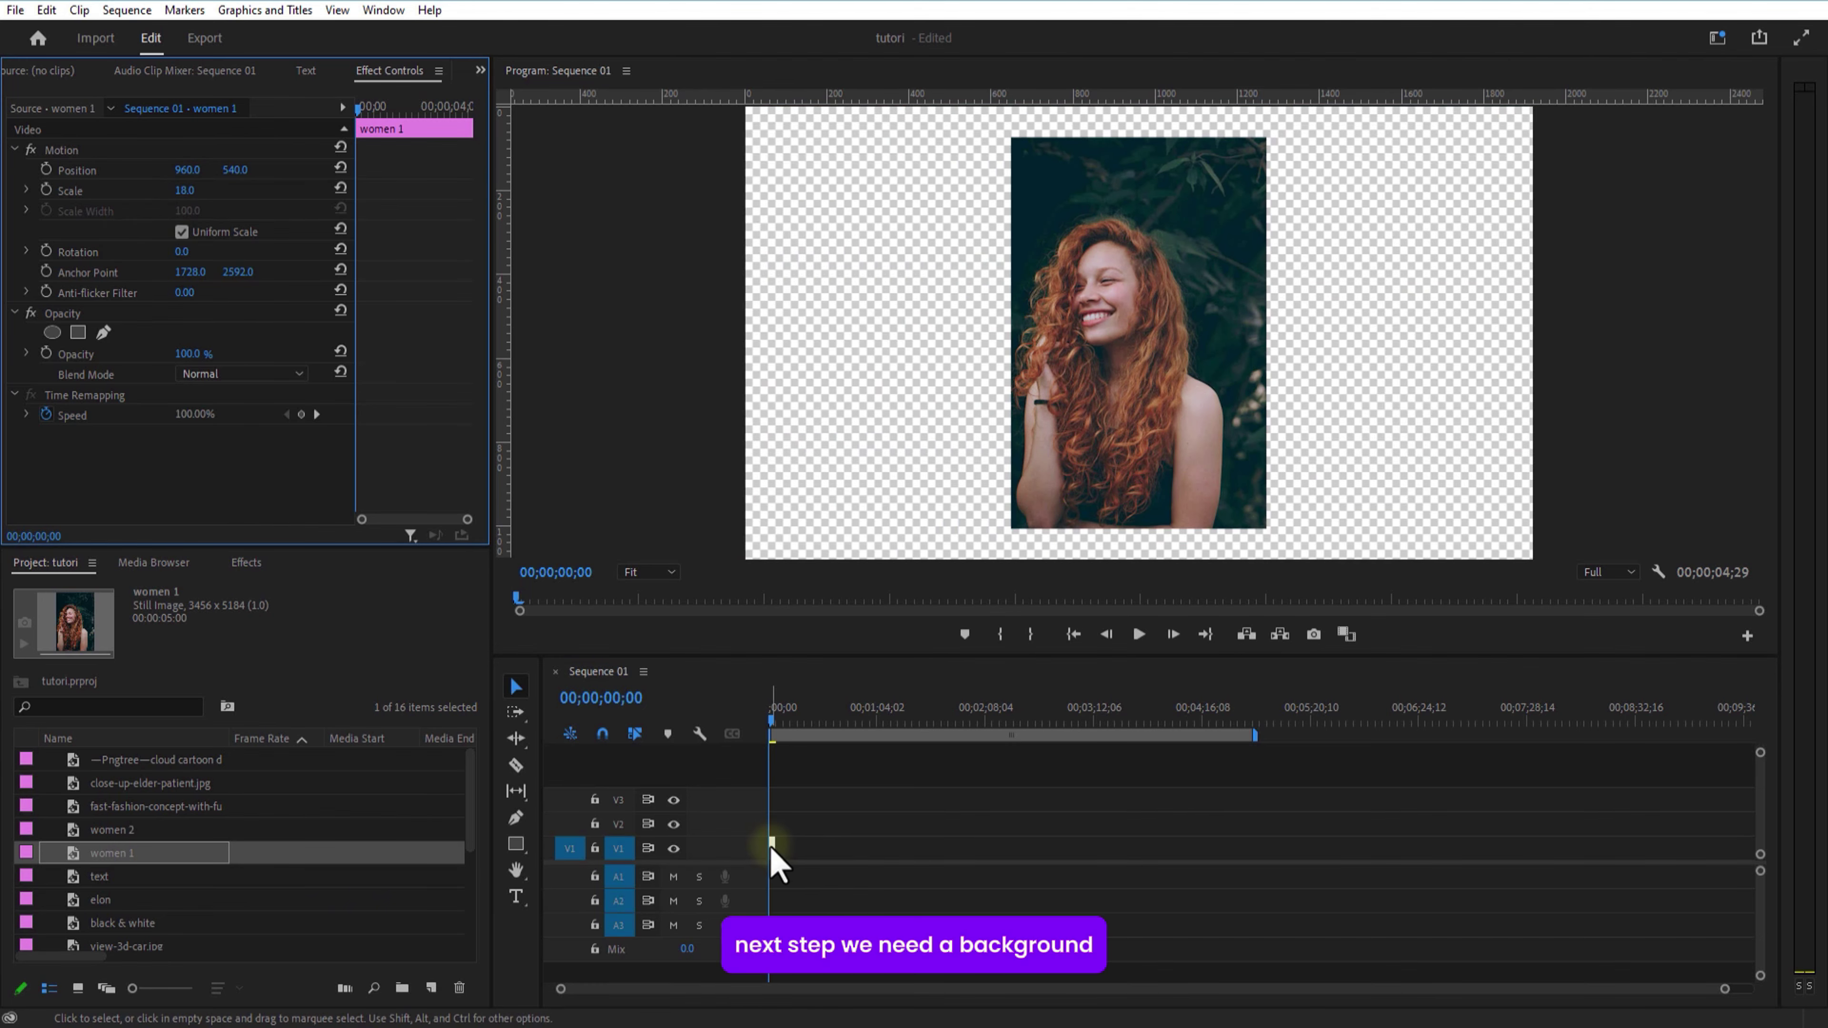
left_click_drag(771, 846, 774, 819)
left_click(841, 822)
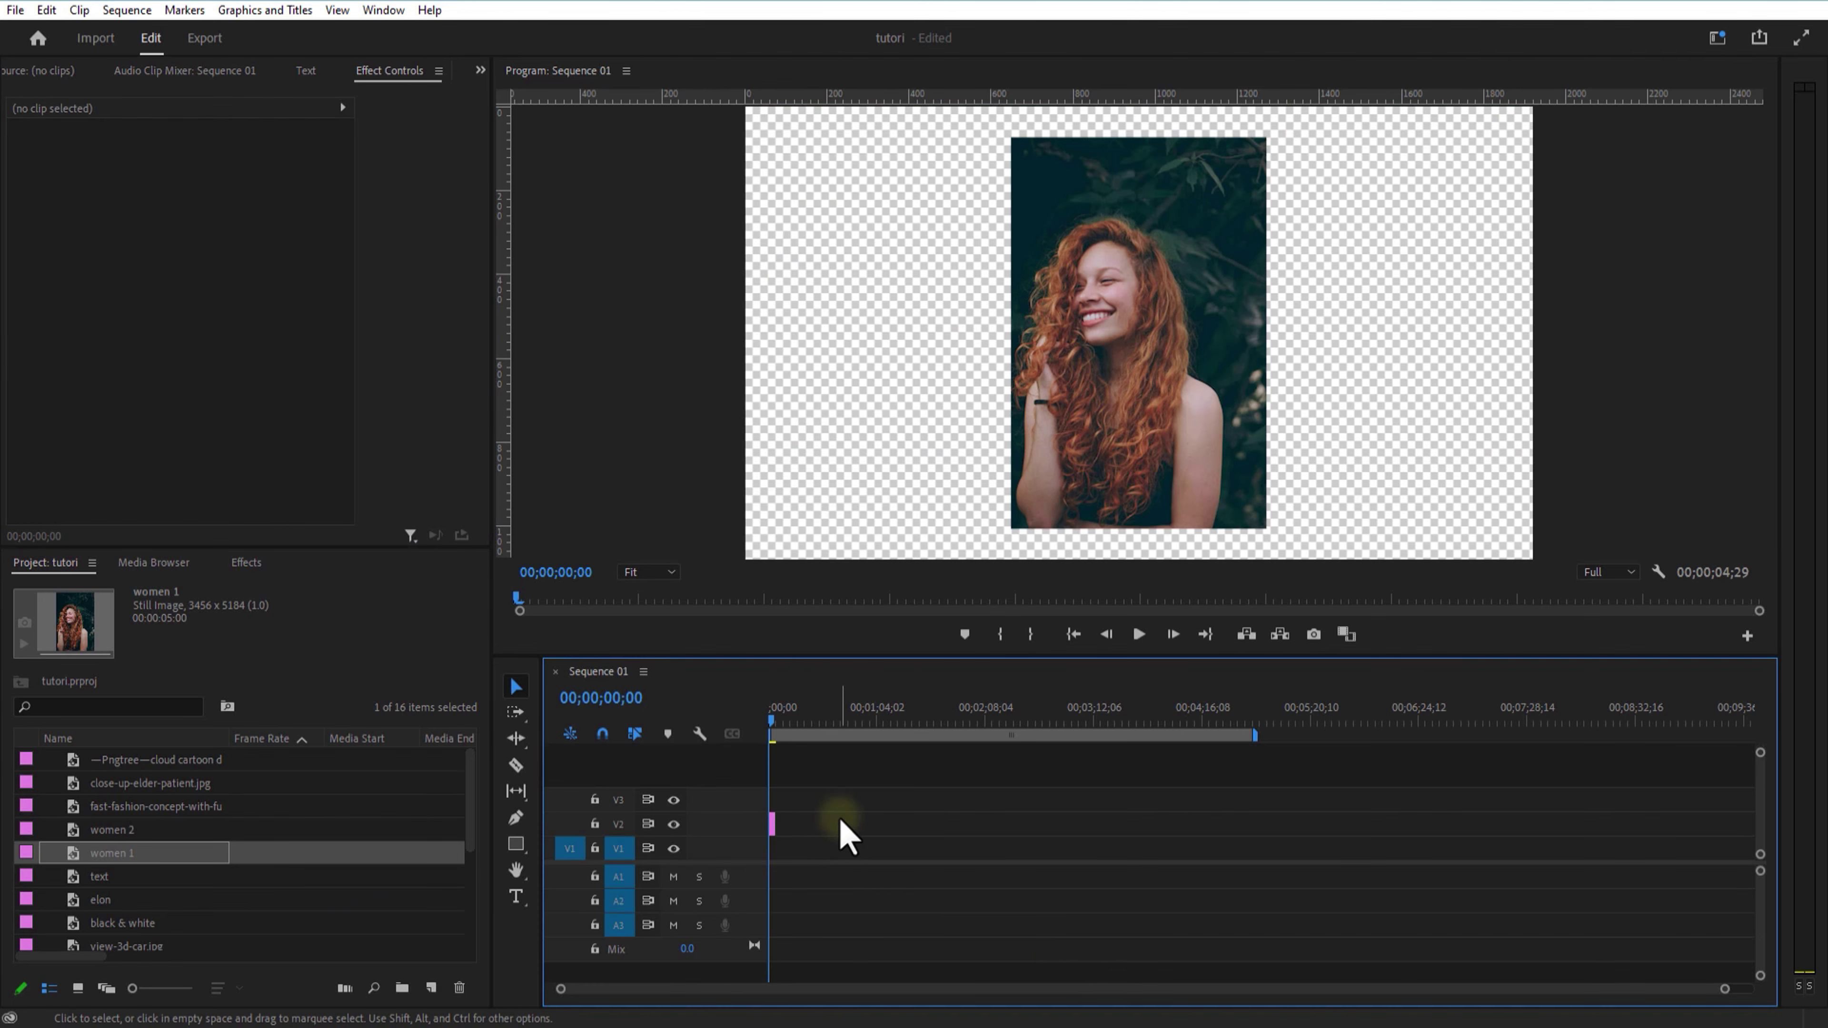
Create a black 1920 by 1080 color matte named bg and place it on V1 beneath the women 1 clip.
left_click(431, 988)
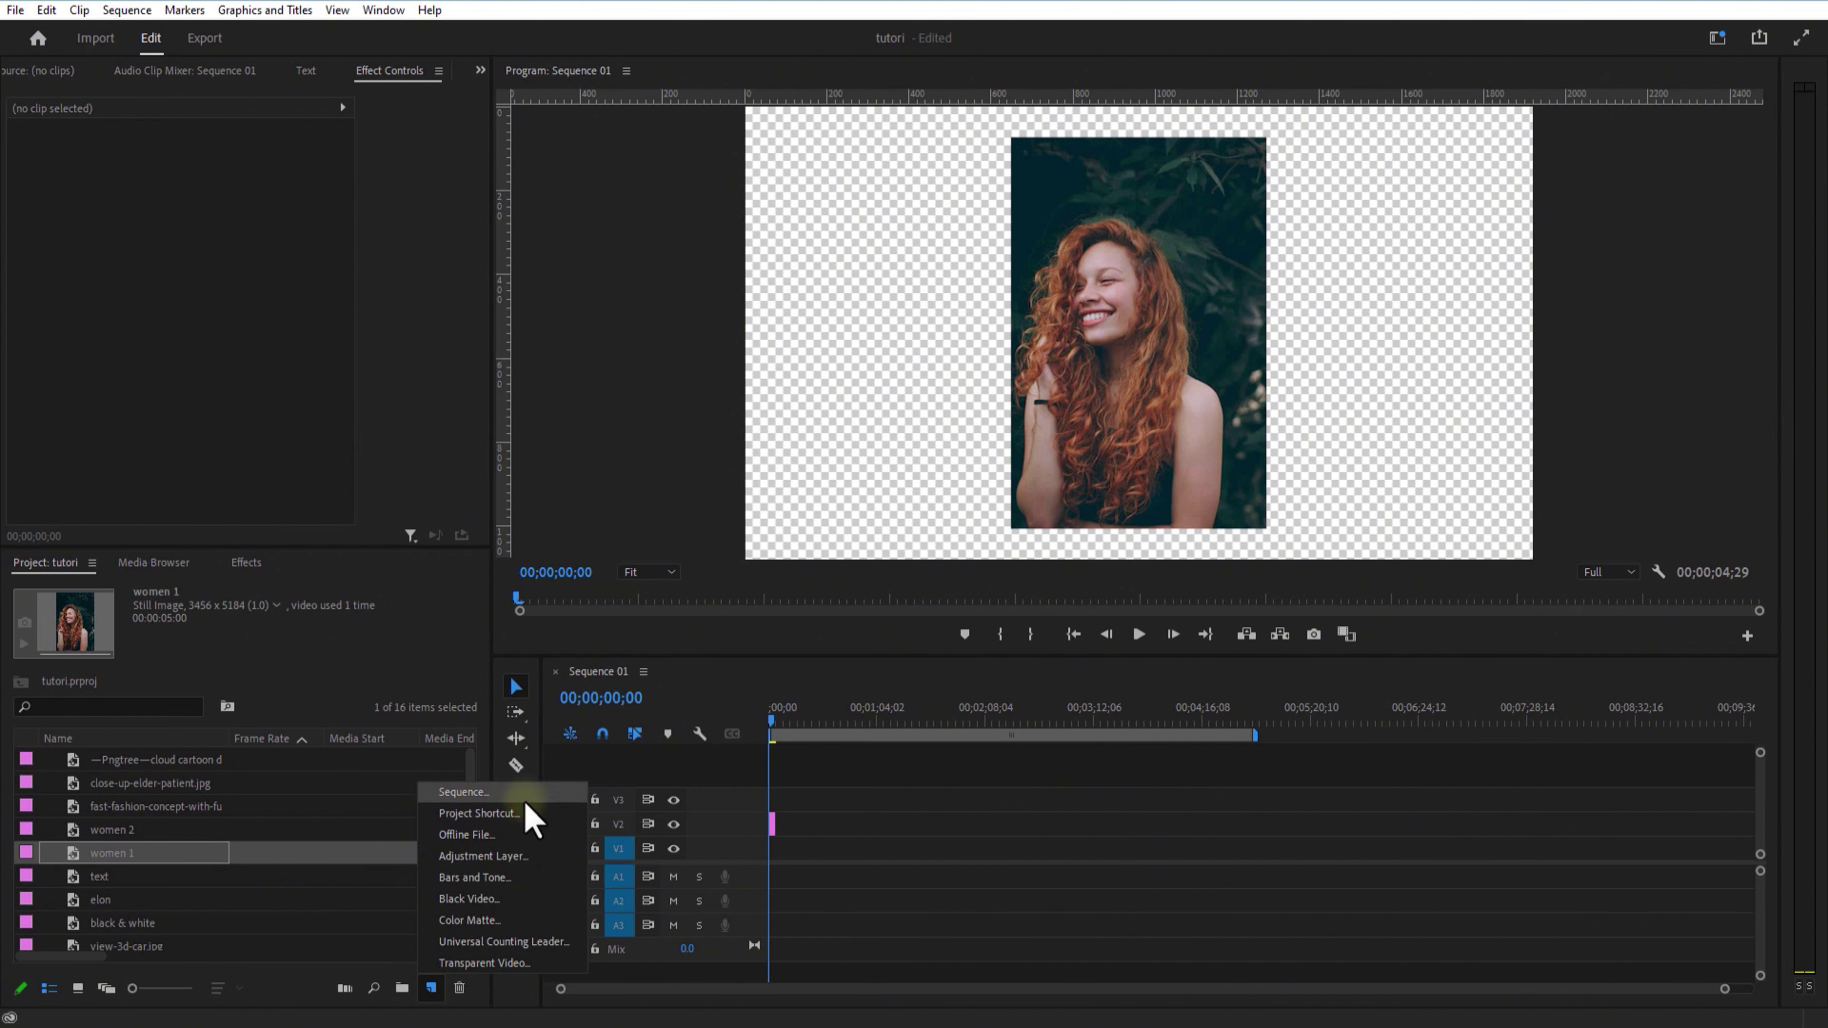
left_click(496, 922)
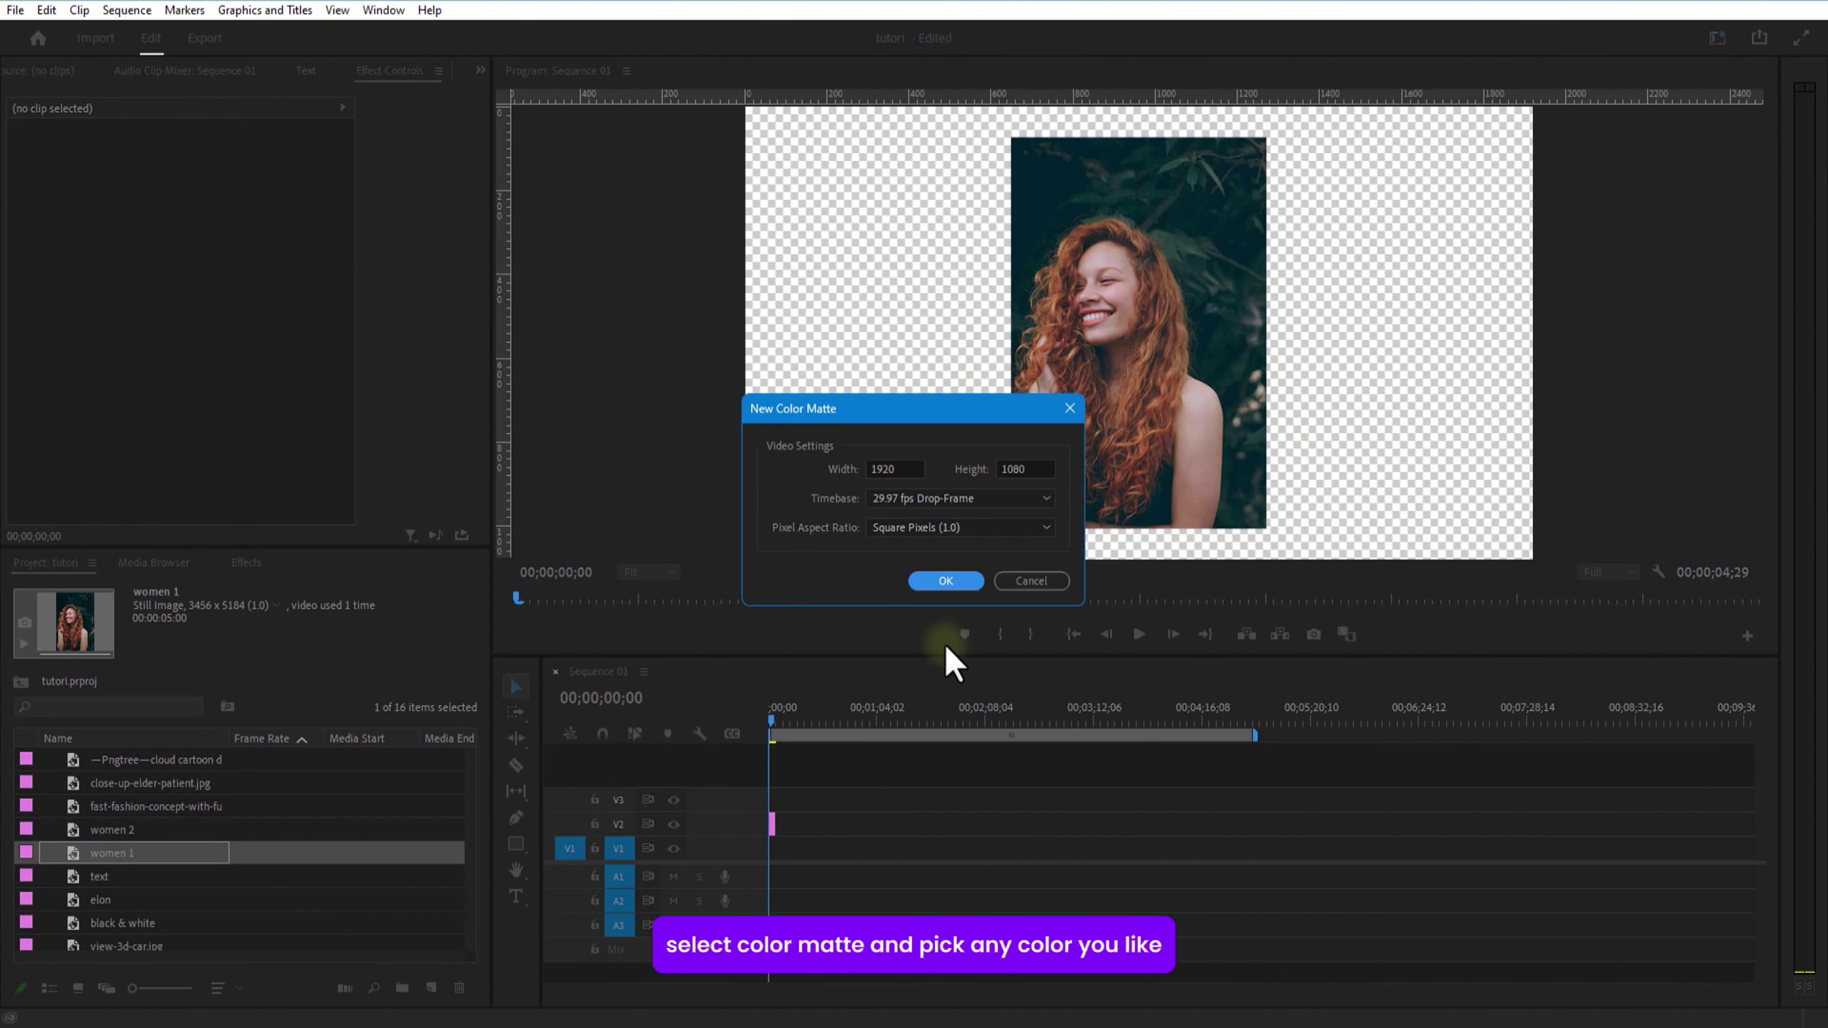
left_click(946, 580)
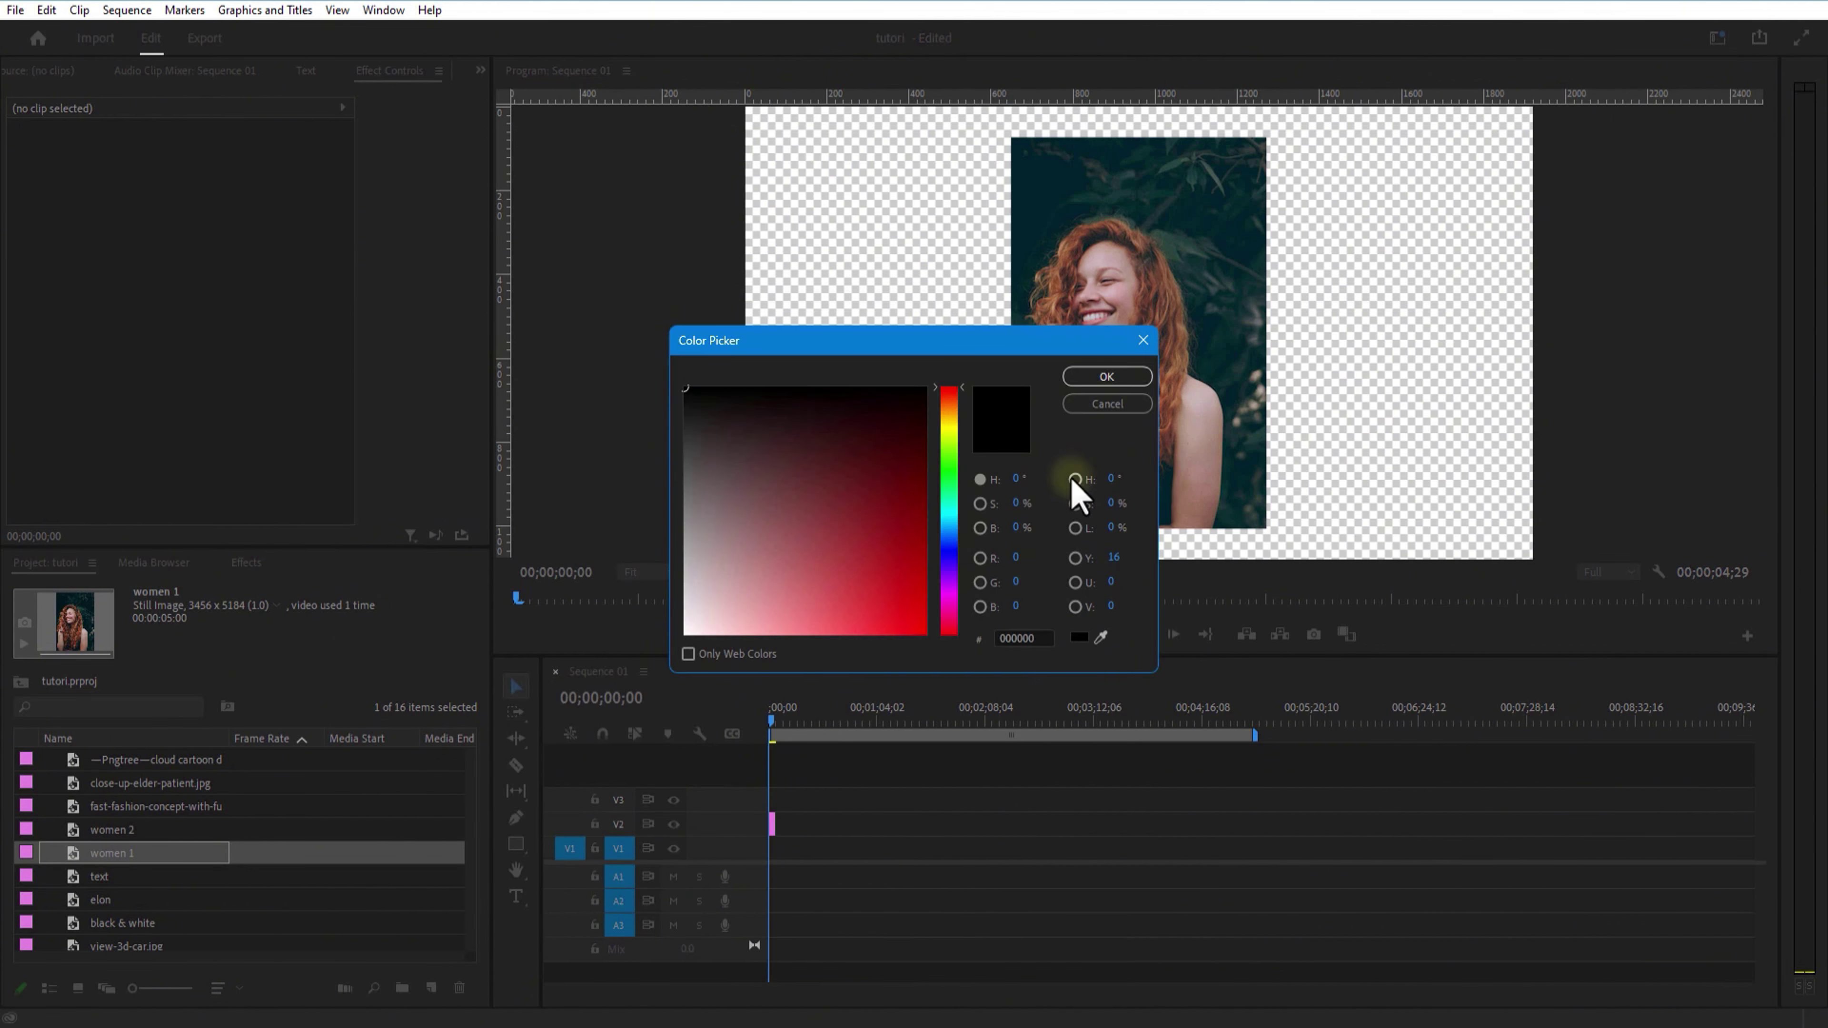
left_click(1104, 378)
type("bg")
left_click(875, 545)
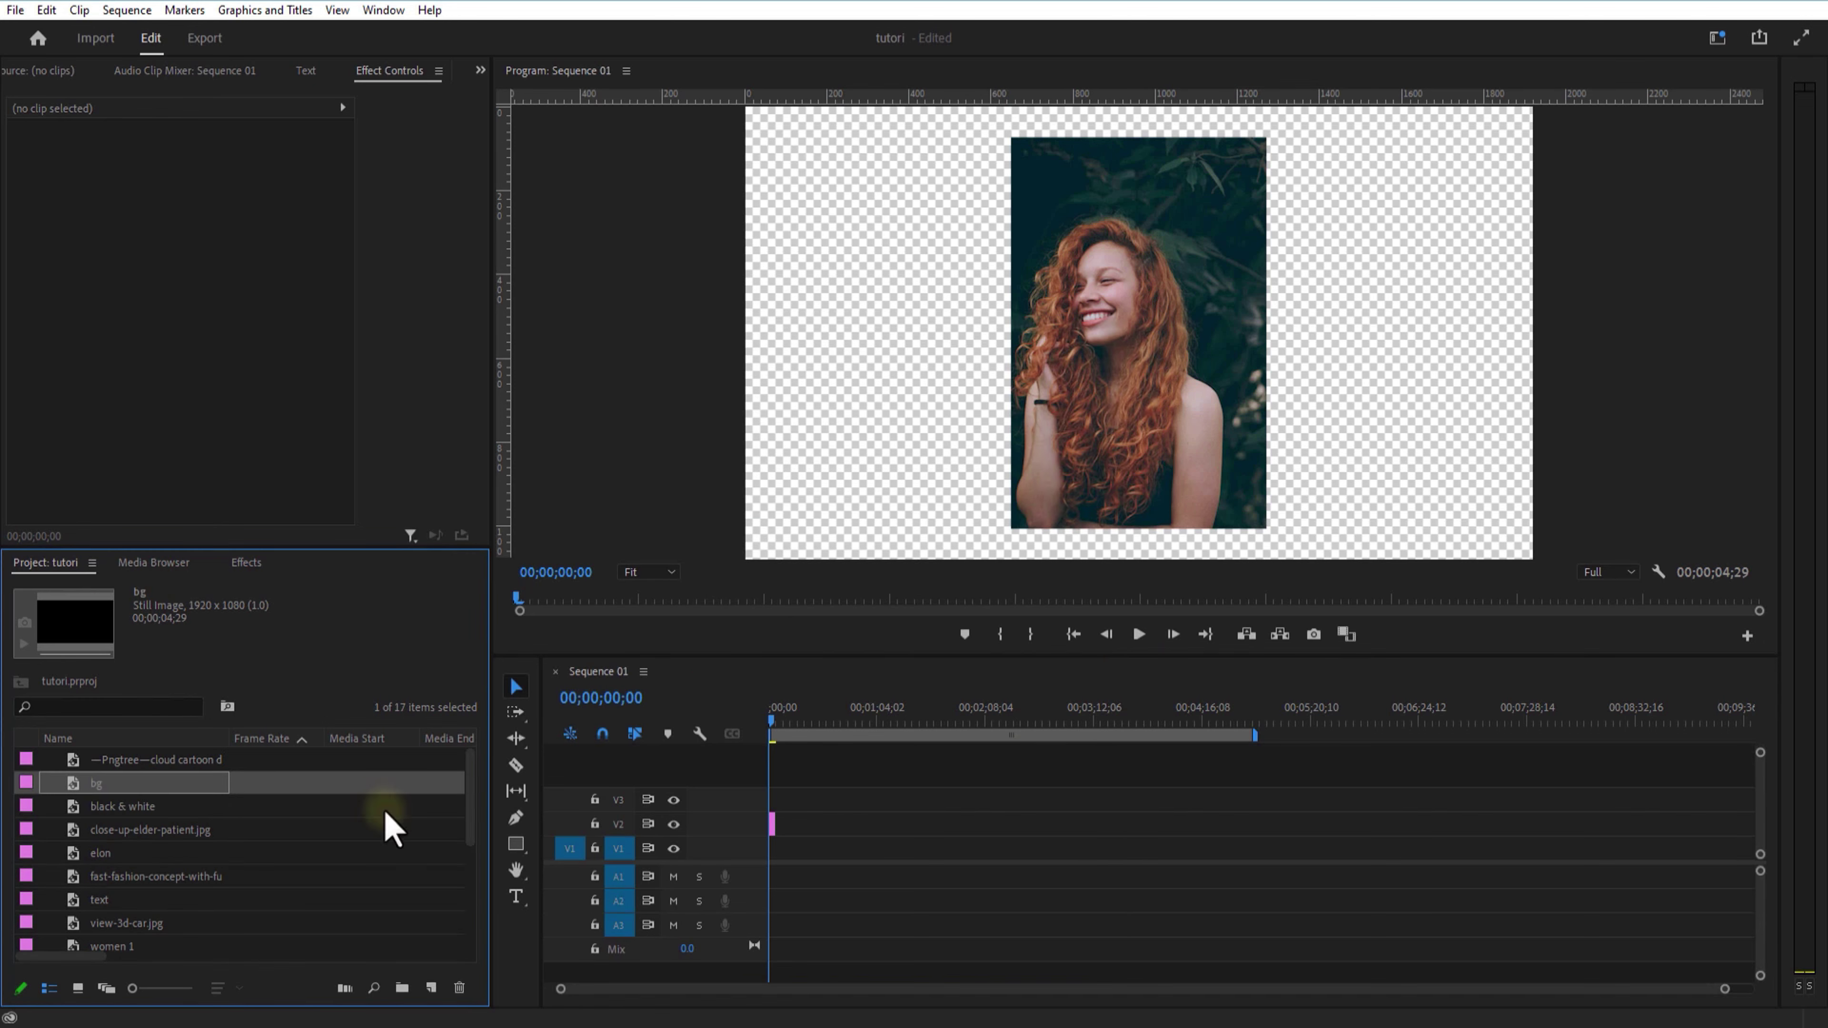
left_click_drag(128, 788, 770, 850)
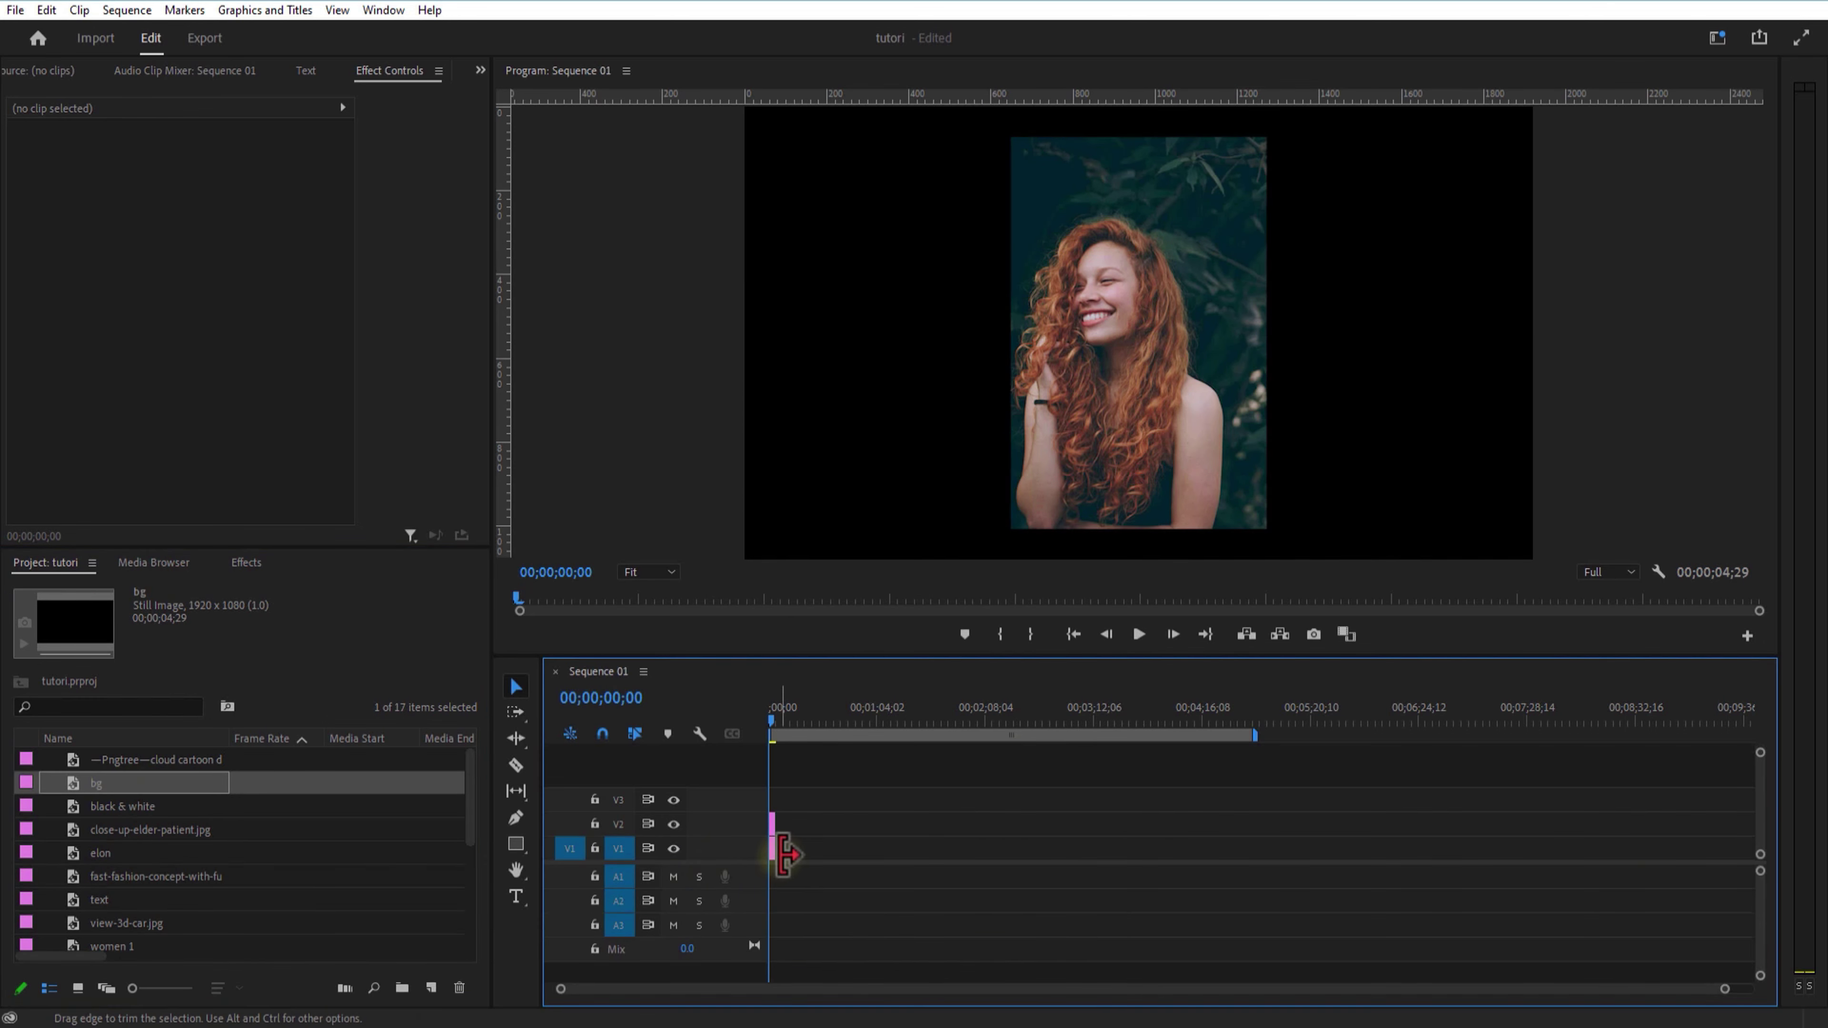
left_click_drag(1724, 989, 1229, 988)
Find the Ramp effect and apply it to the bg clip on V1.
left_click(869, 853)
left_click(246, 562)
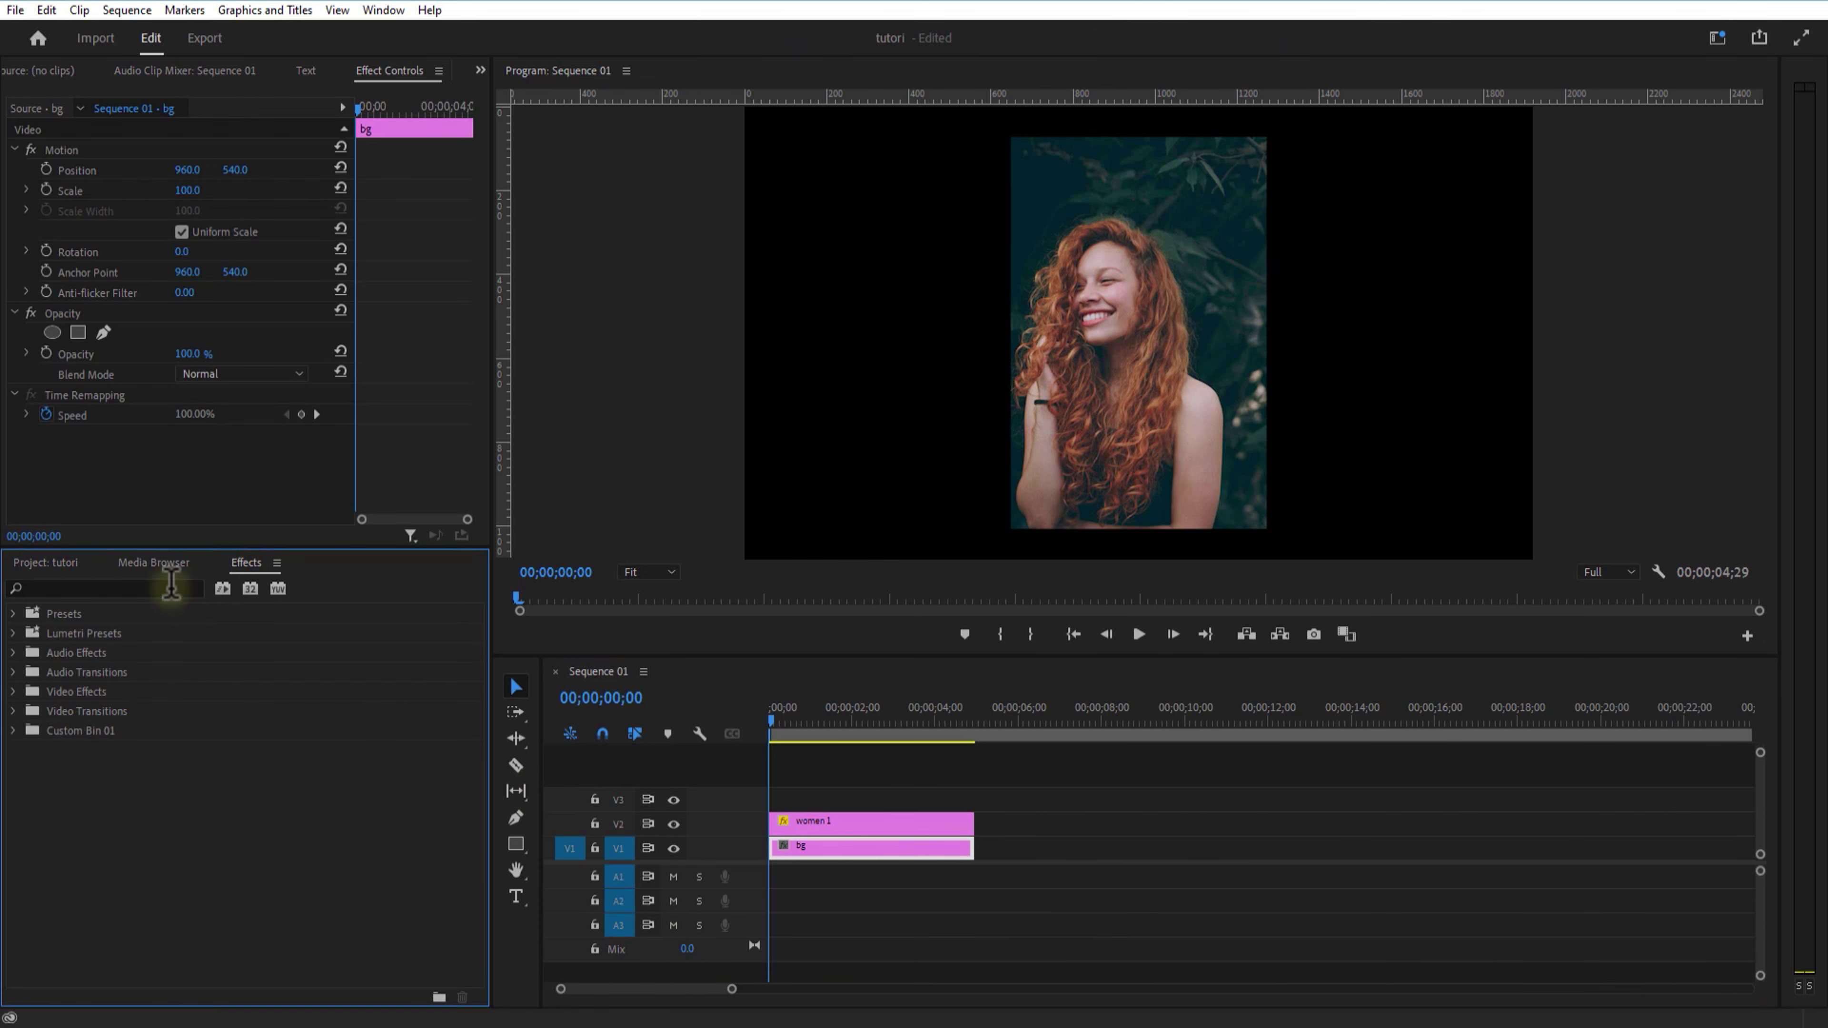
type("ramp")
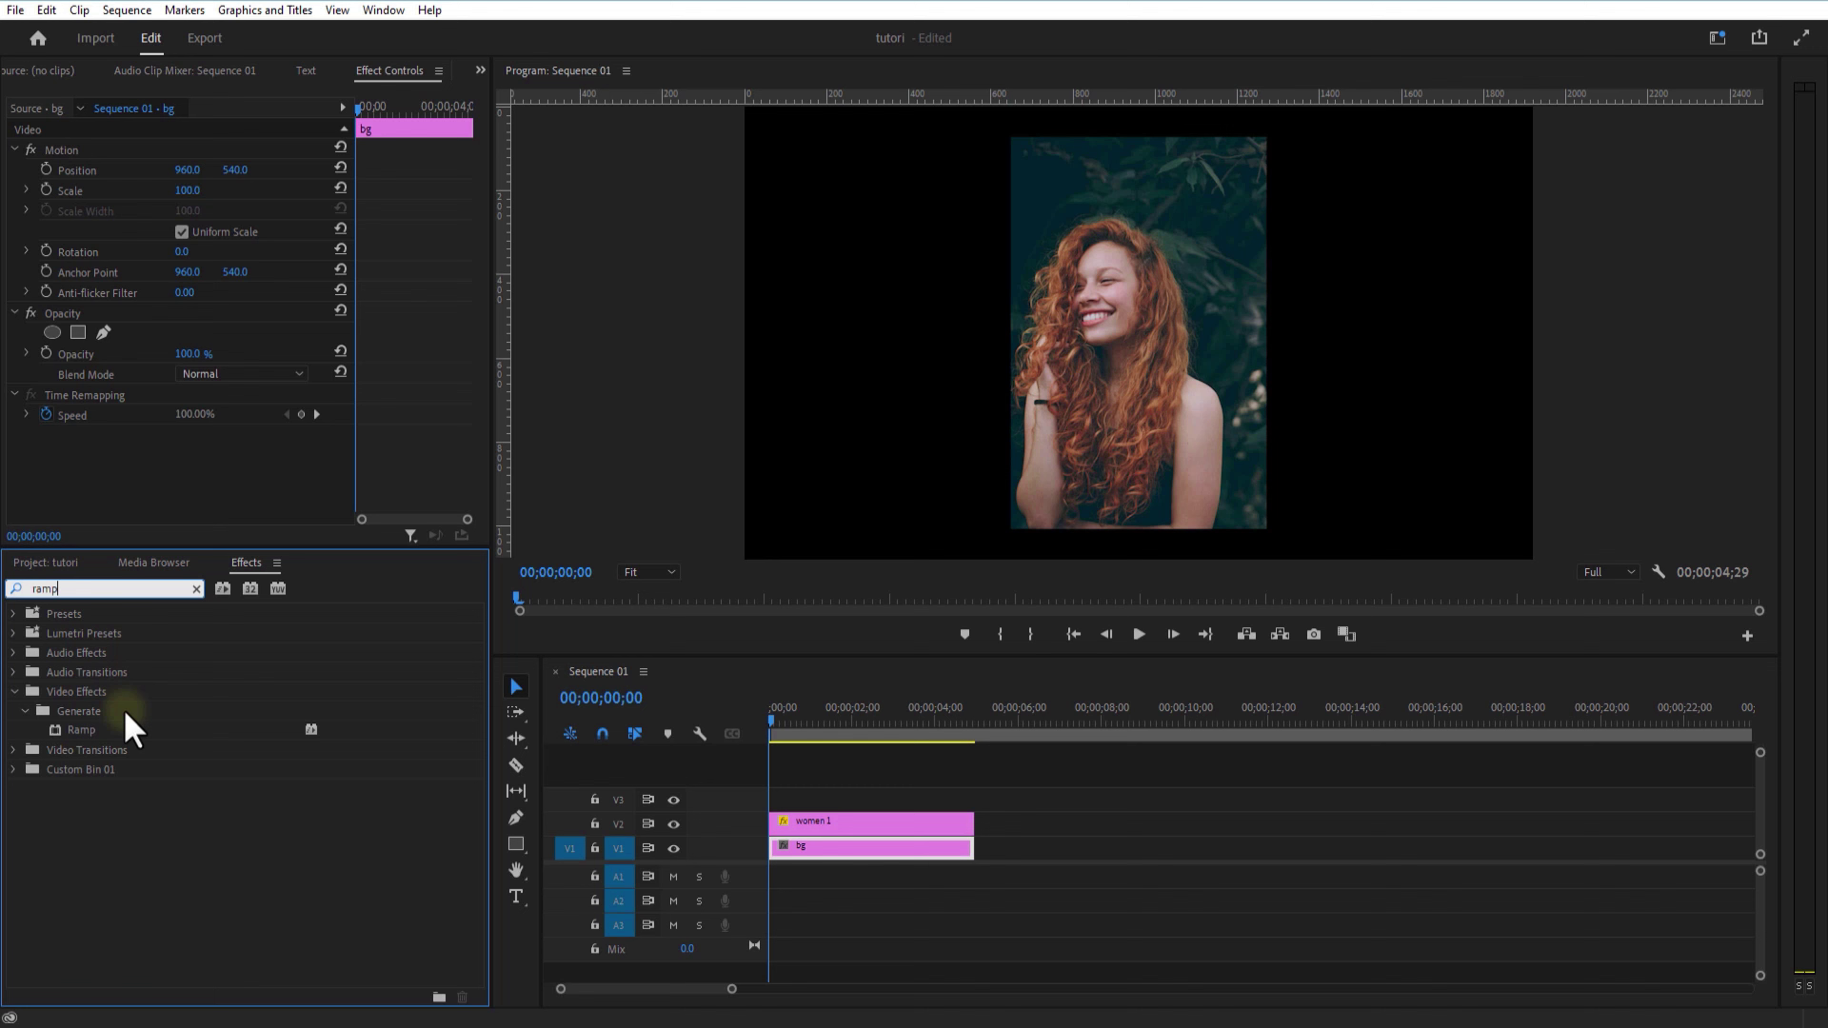
left_click(129, 730)
left_click_drag(215, 755, 816, 850)
Set the bg clip's ramp shape to Radial Ramp, with the ramp's vertical start at 578 and vertical end at 1616.
scroll(568, 471, "down", 3)
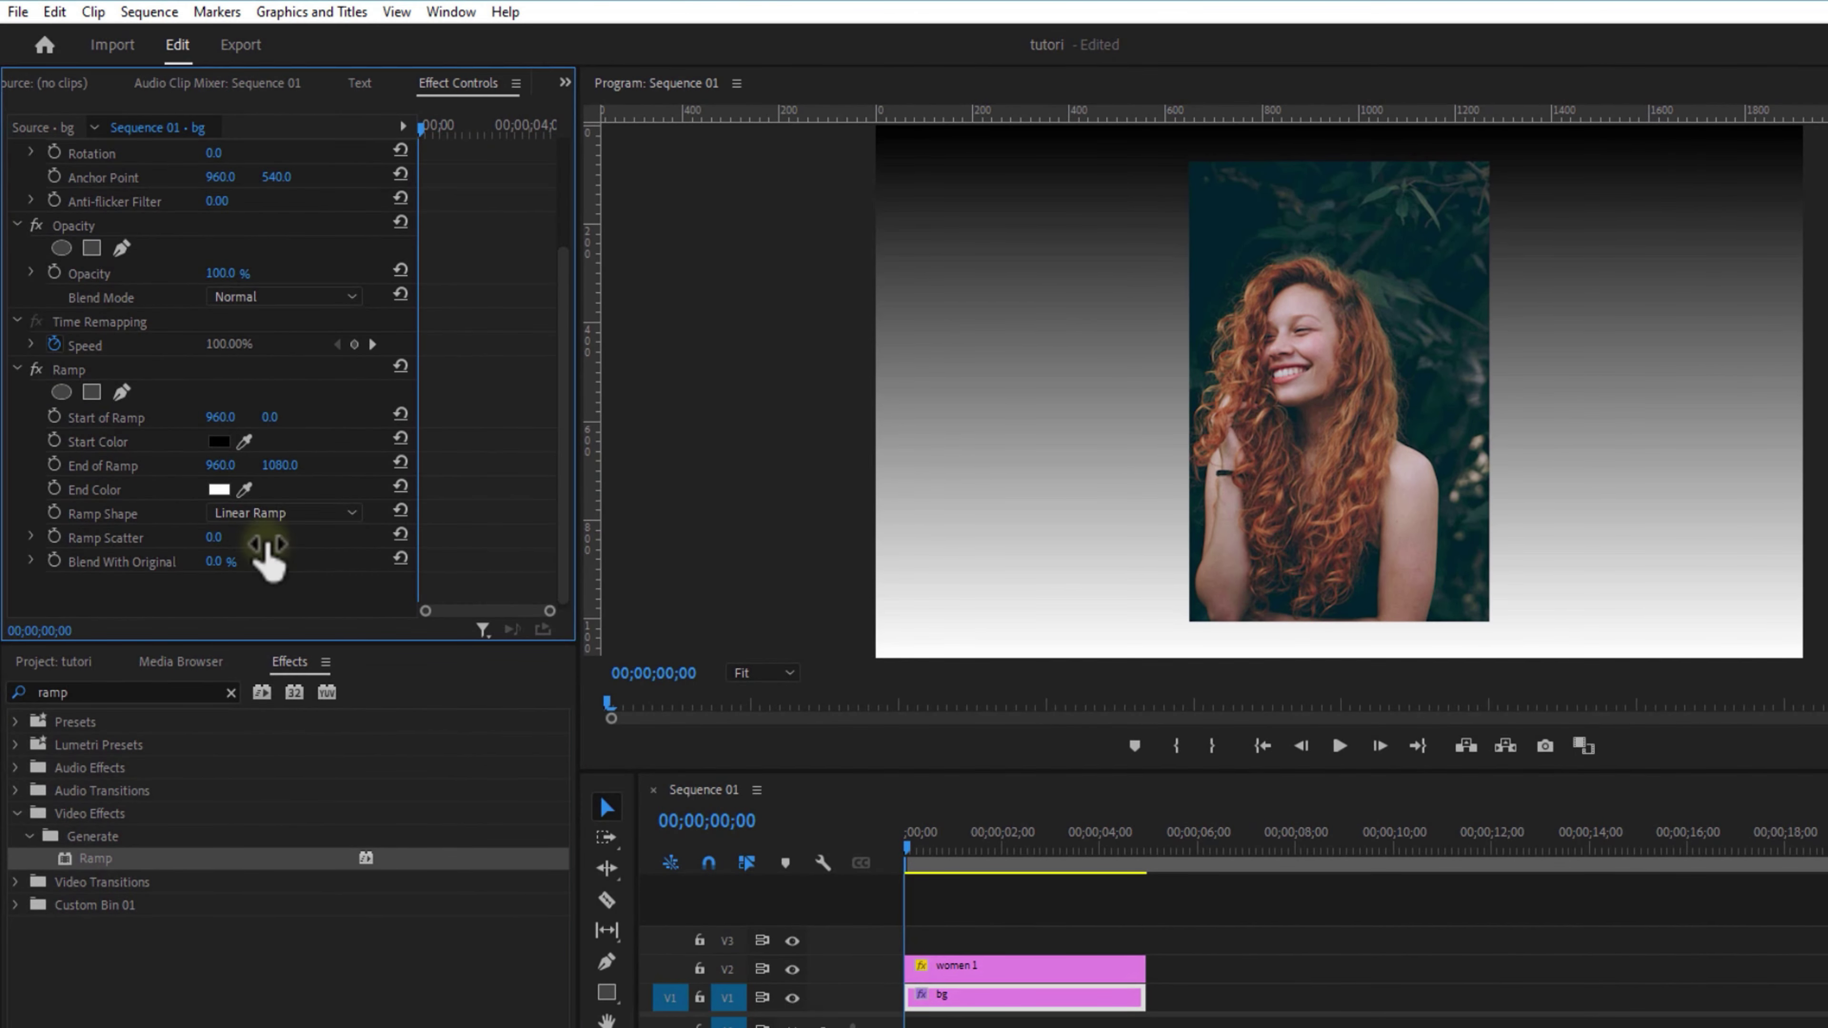
left_click(284, 513)
left_click(281, 569)
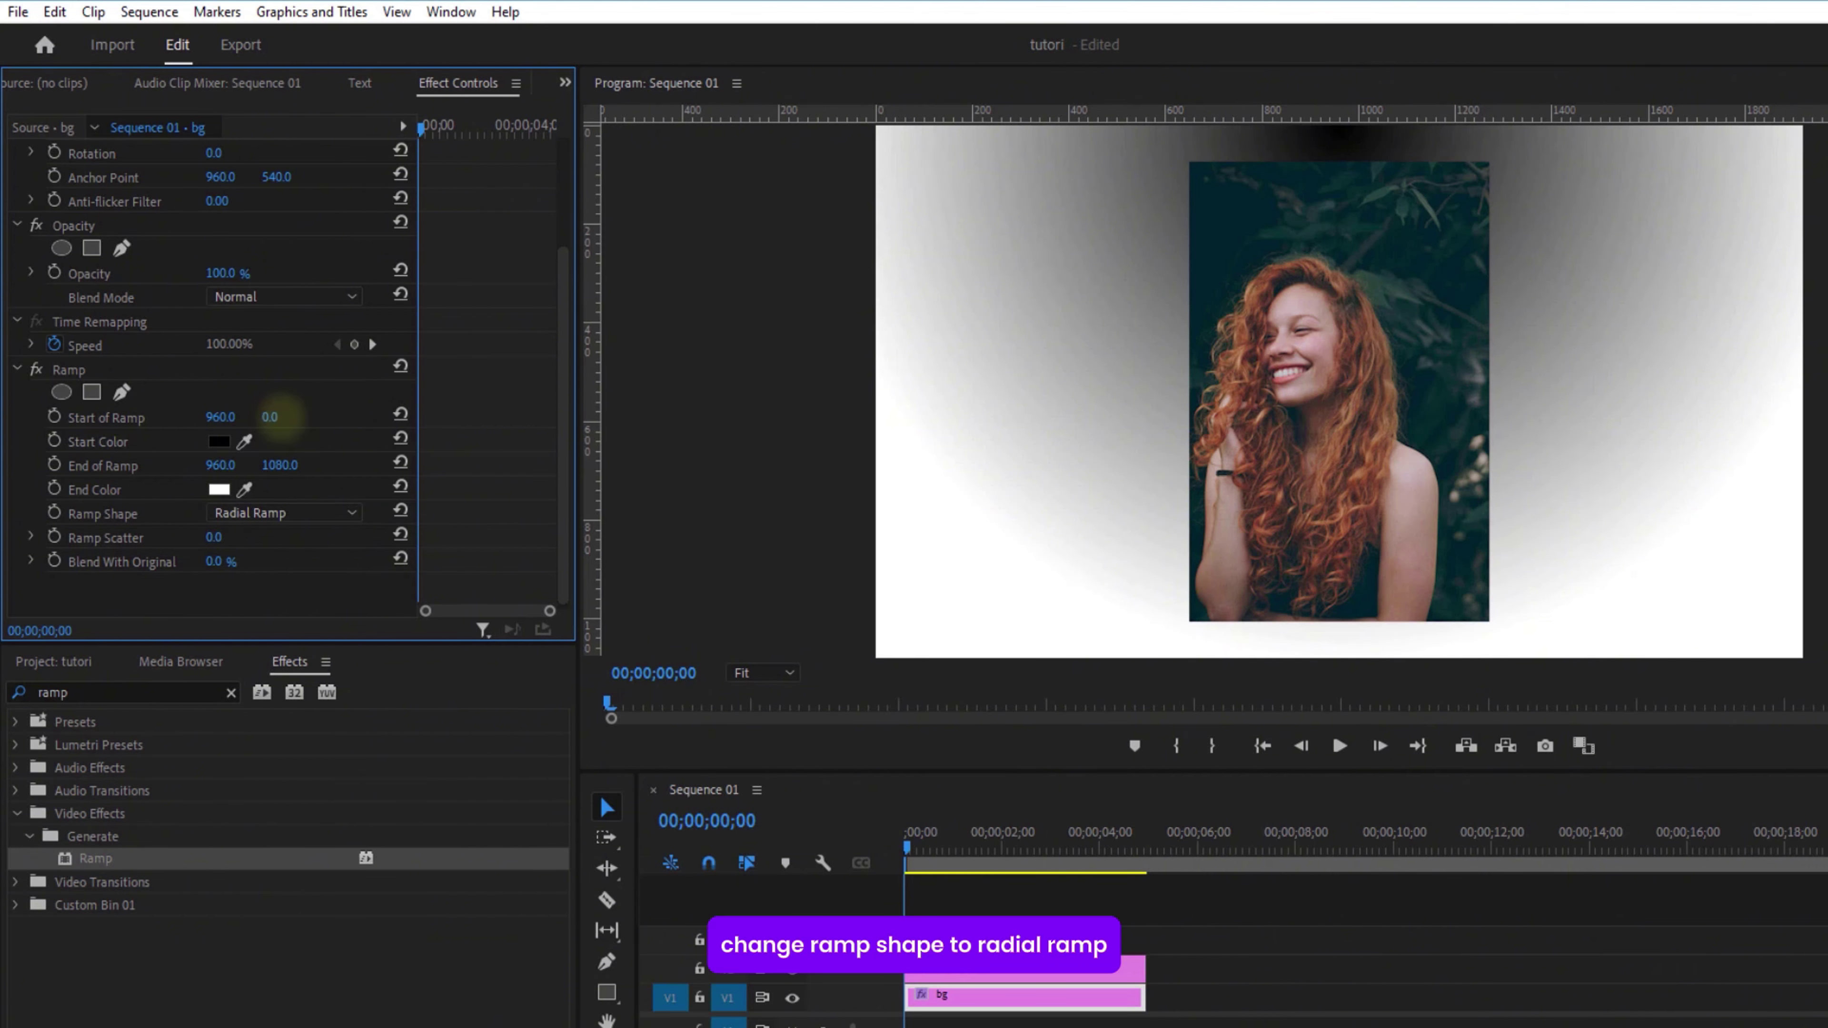
left_click_drag(273, 417, 950, 457)
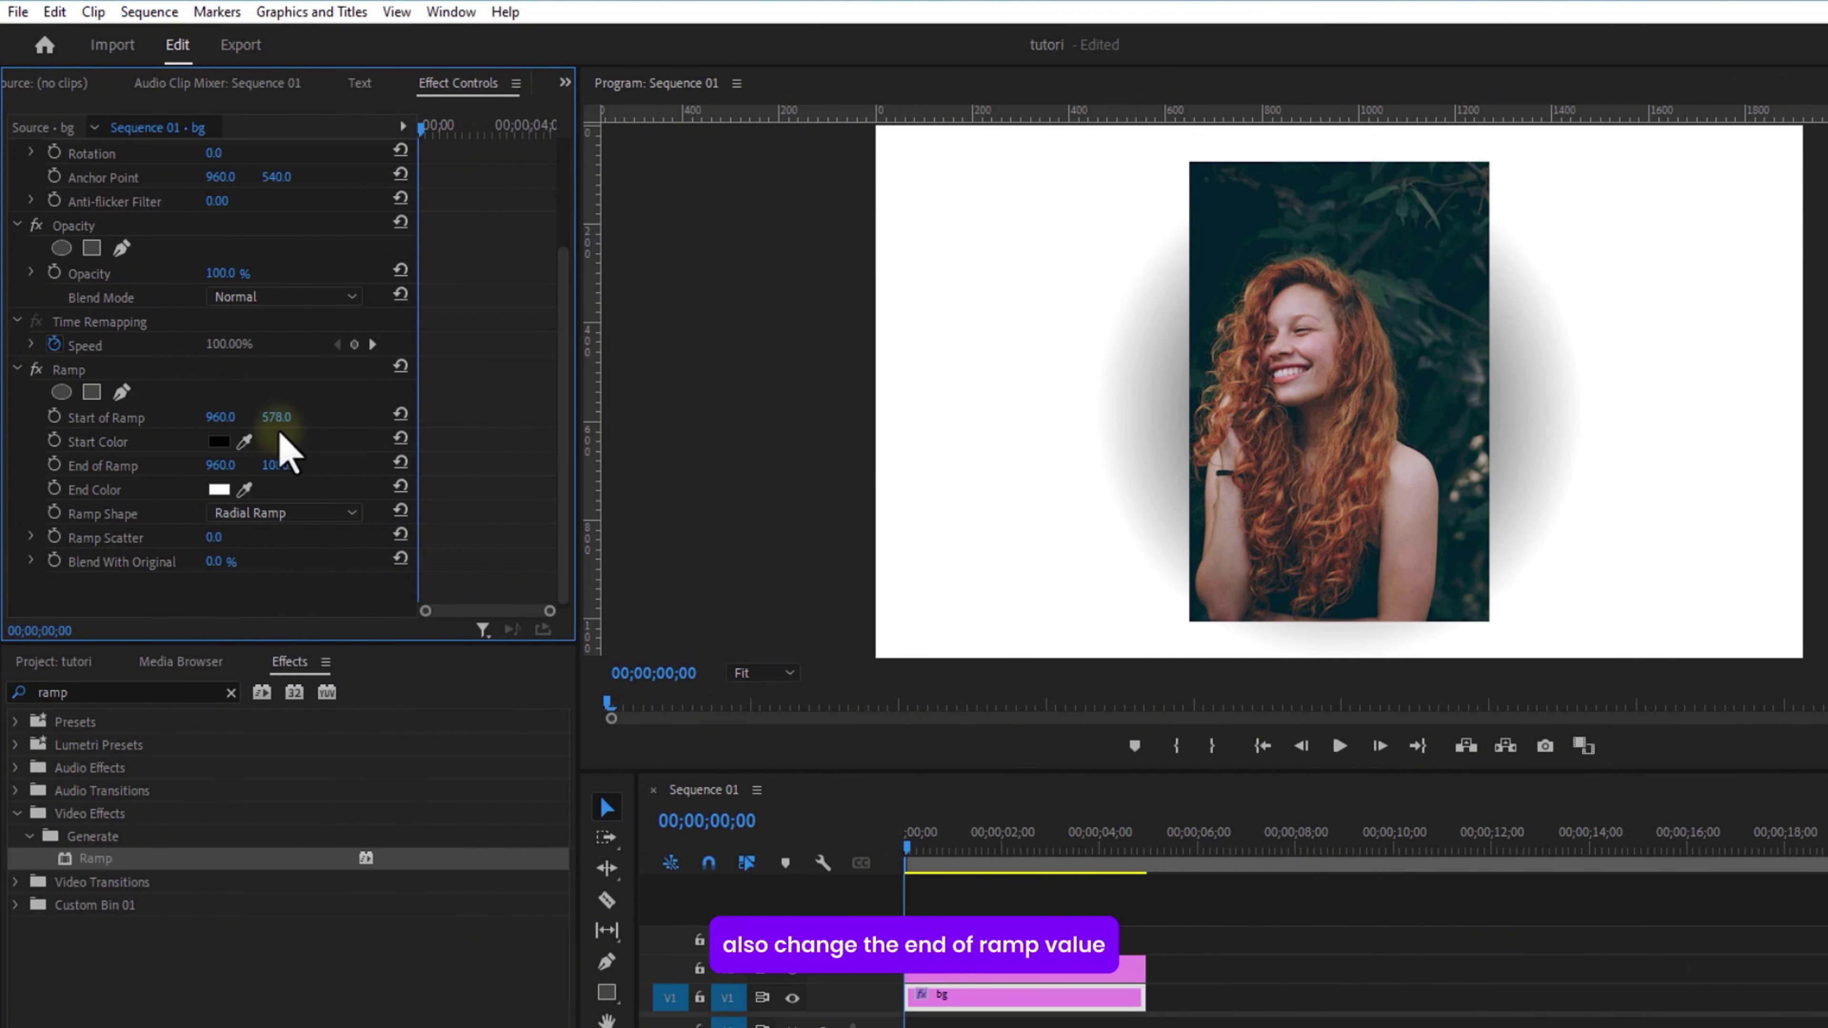
left_click_drag(276, 464, 633, 443)
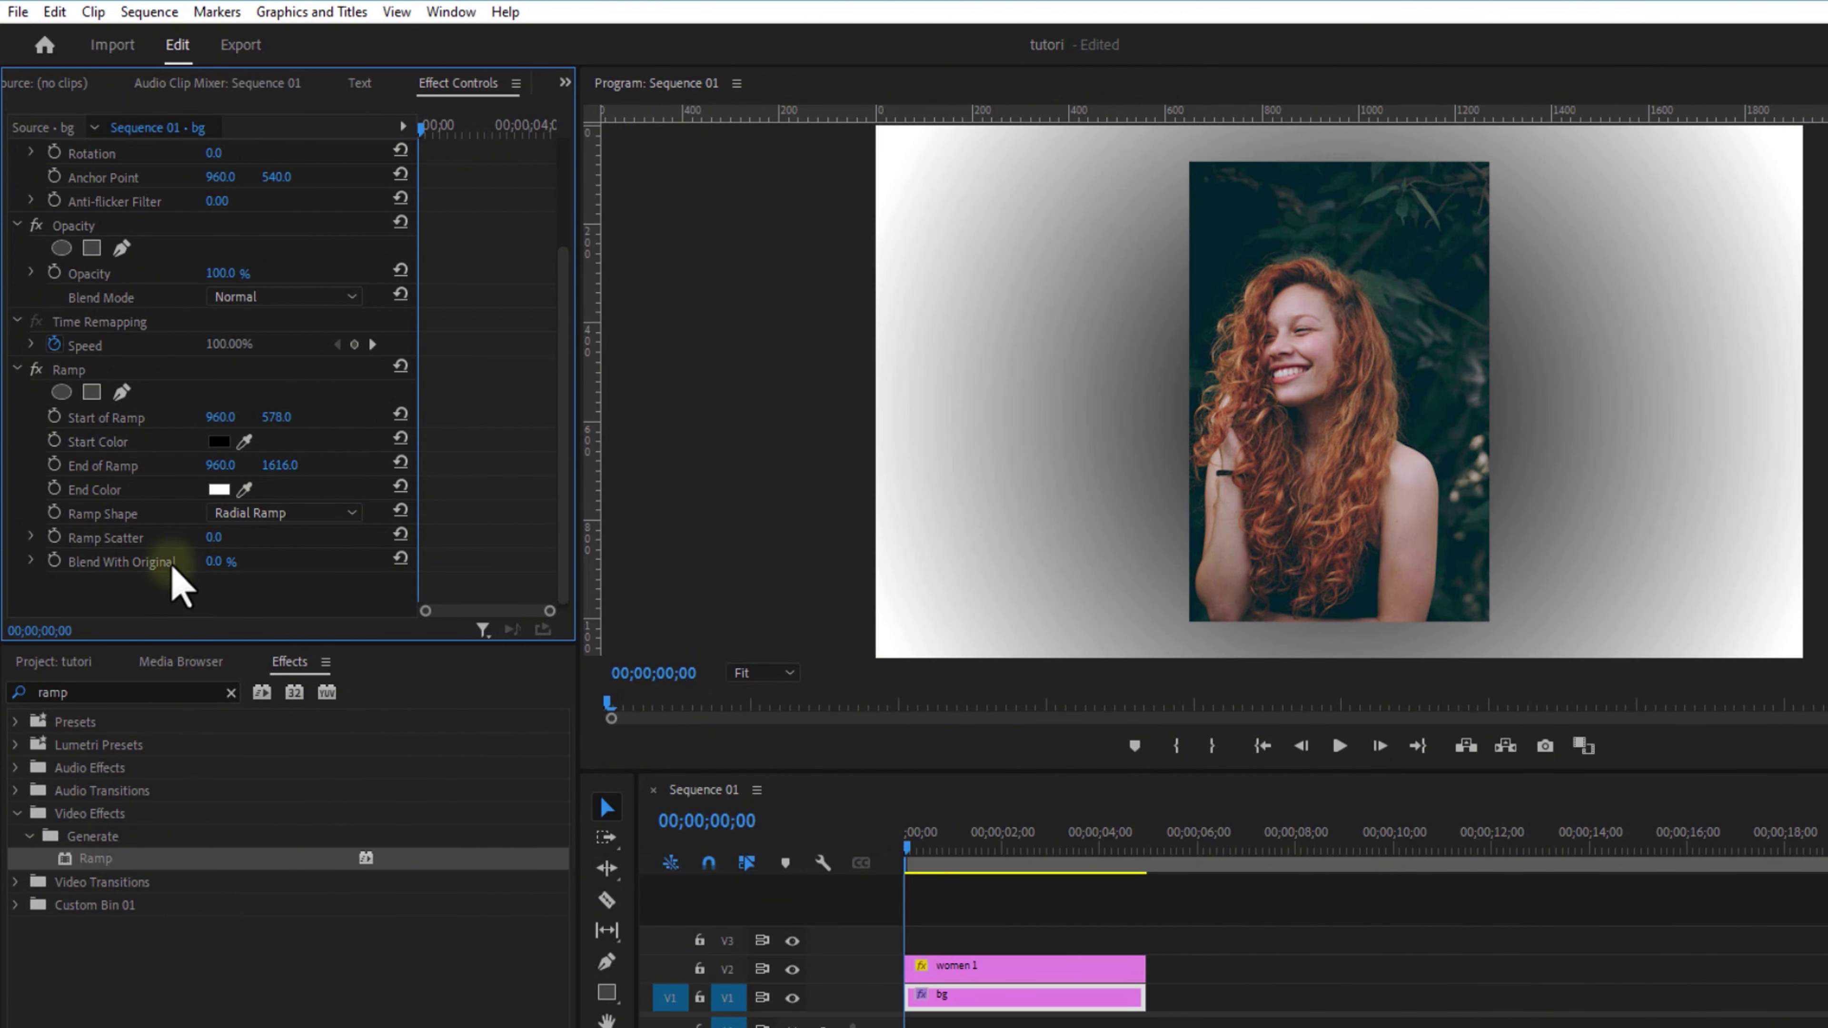
Change the ramp's End Color on the bg clip to a very dark gray.
left_click(218, 490)
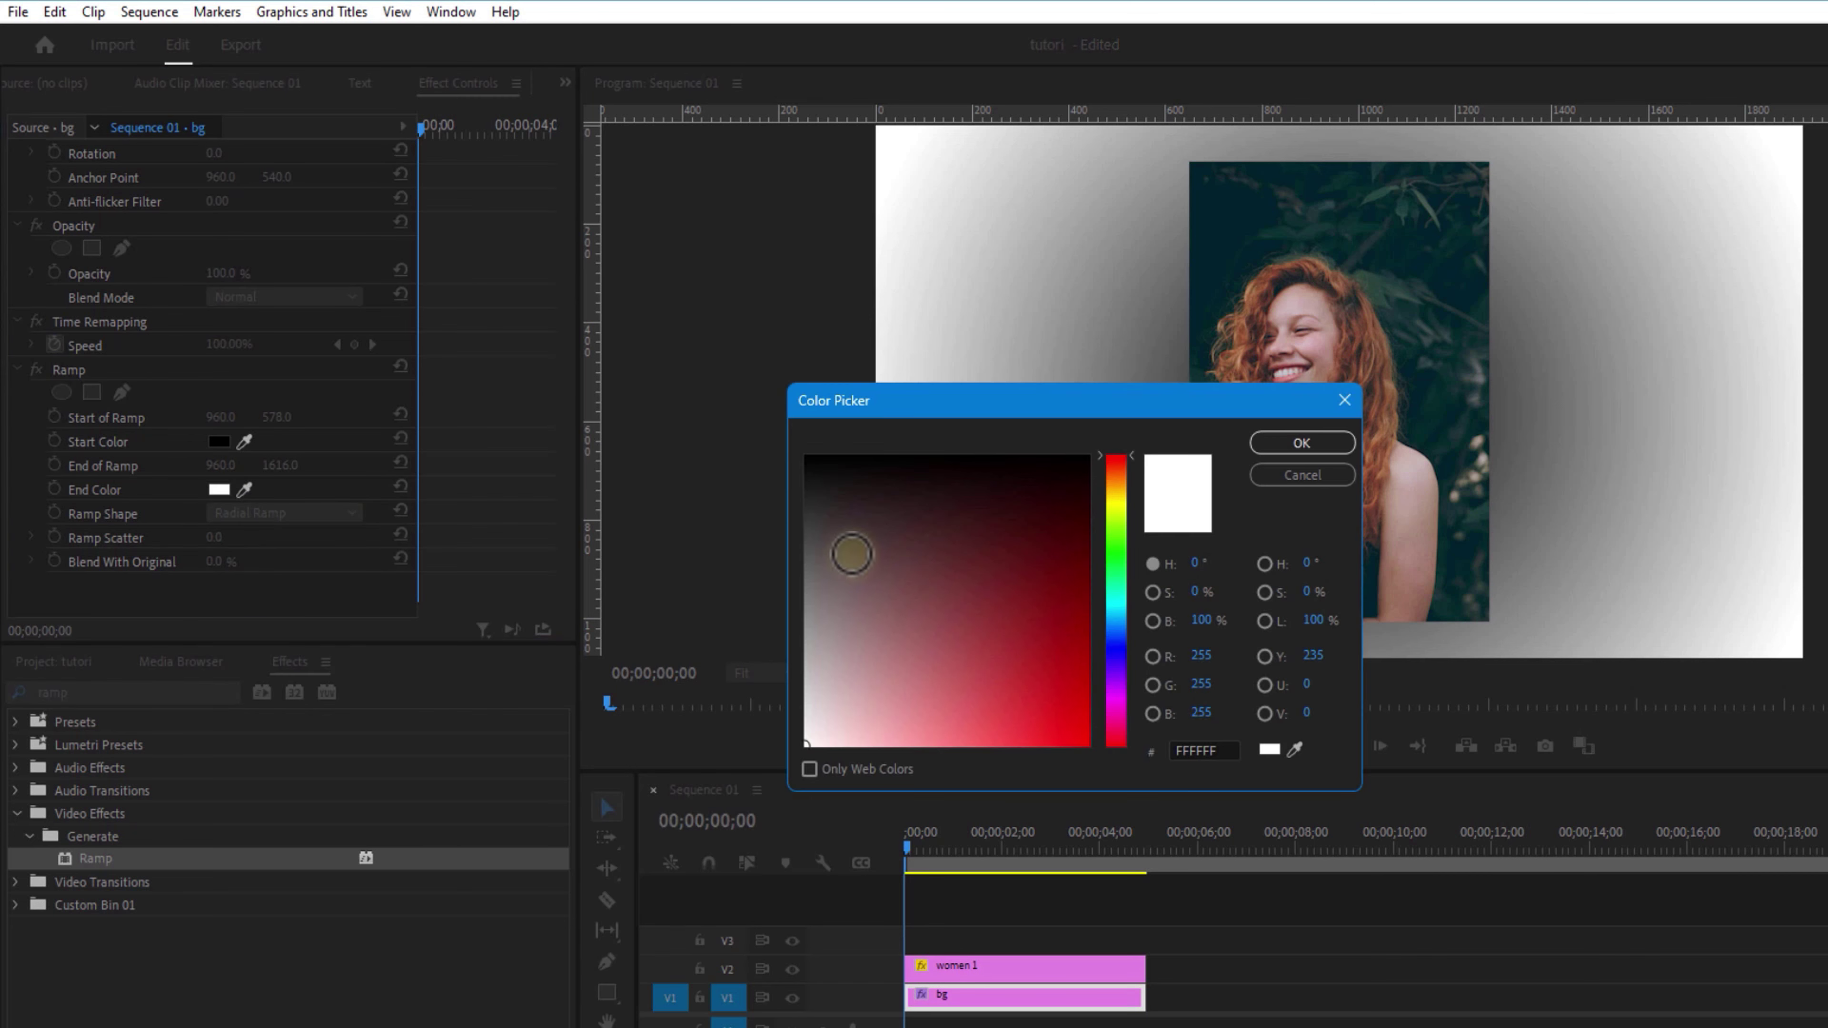
left_click(809, 495)
left_click(1302, 443)
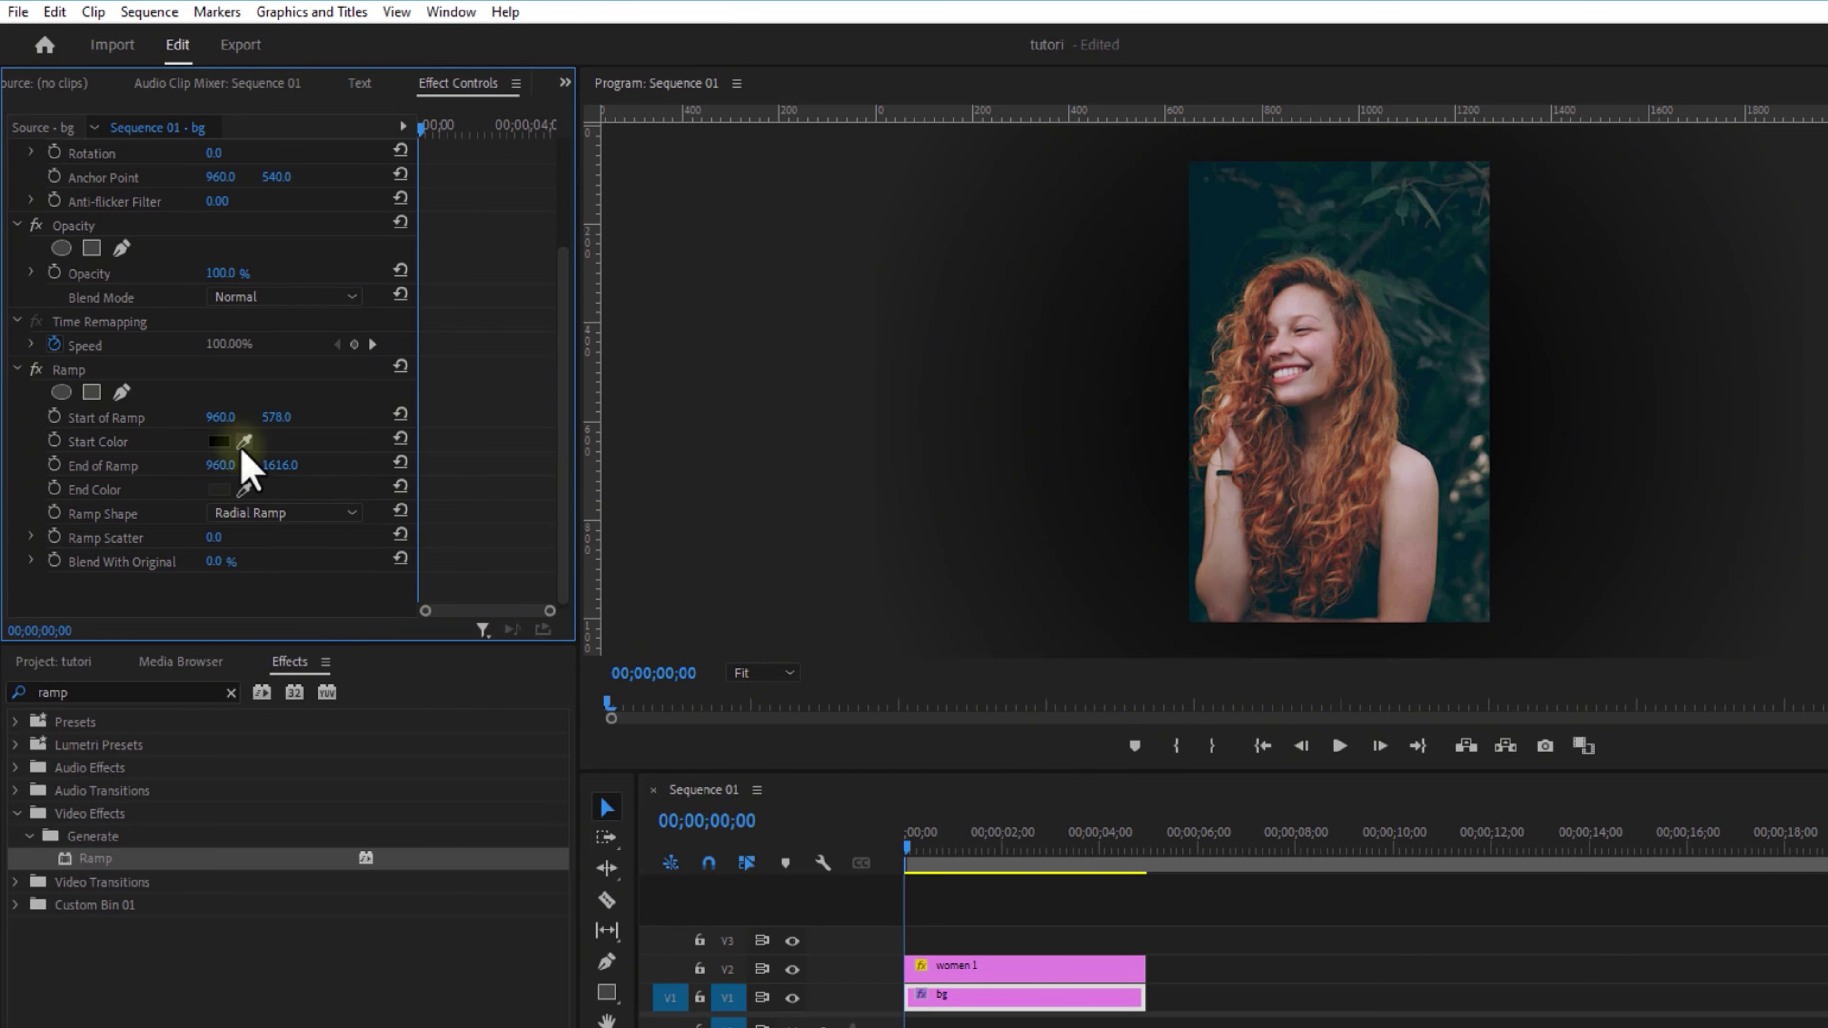
Change the ramp's Start Color to a very dark gray close to the end color for a subtle gradient.
left_click(218, 442)
left_click(860, 500)
left_click(1303, 443)
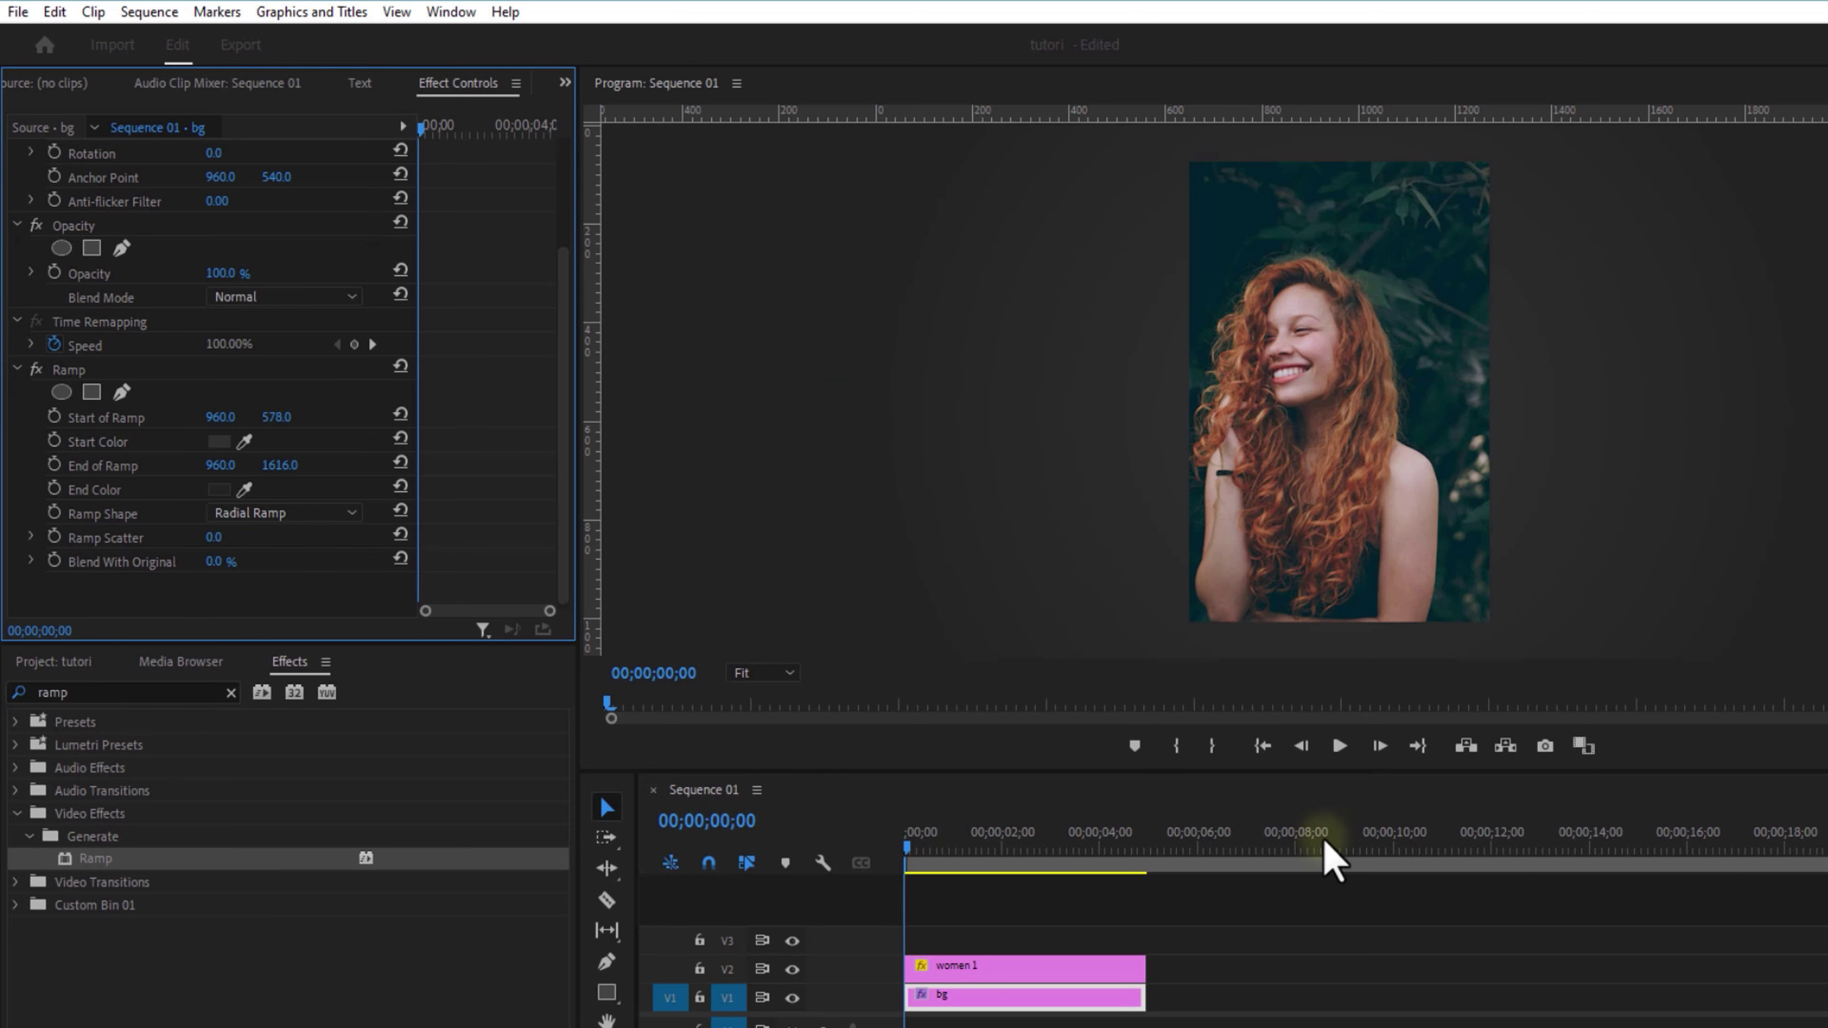
left_click(224, 444)
left_click(811, 490)
left_click(1286, 468)
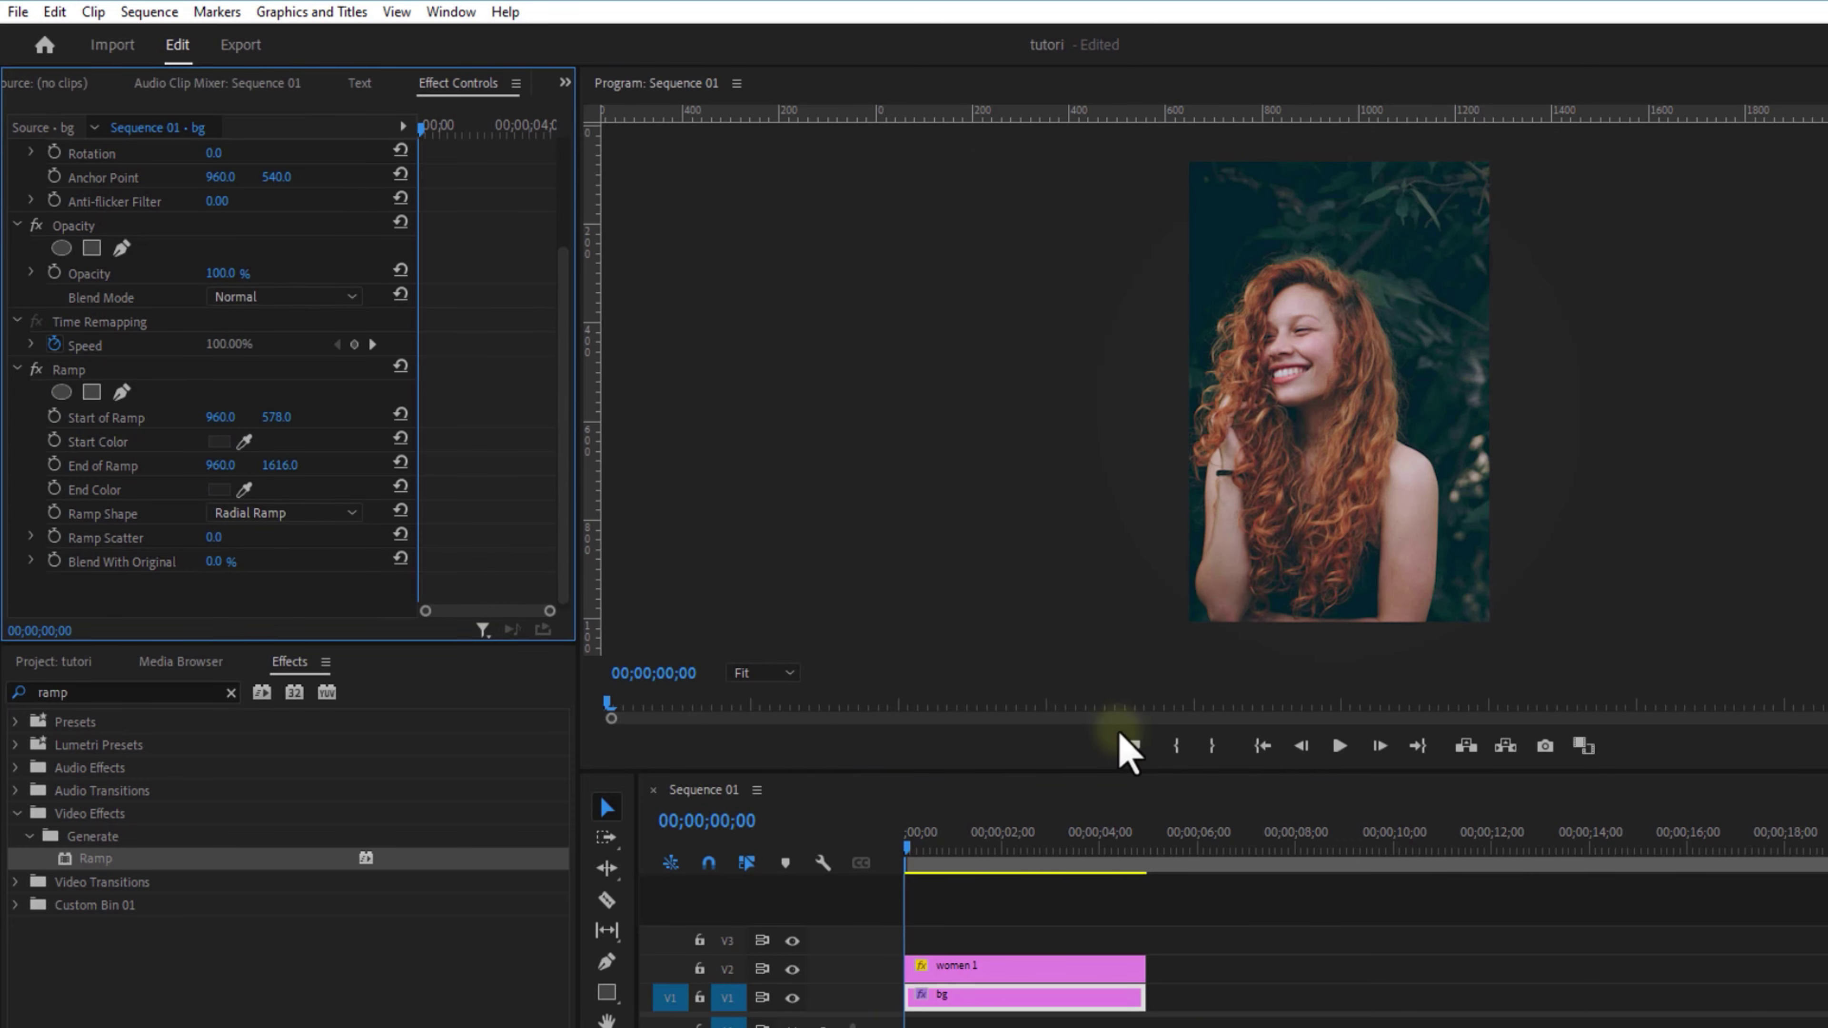
left_click(1275, 973)
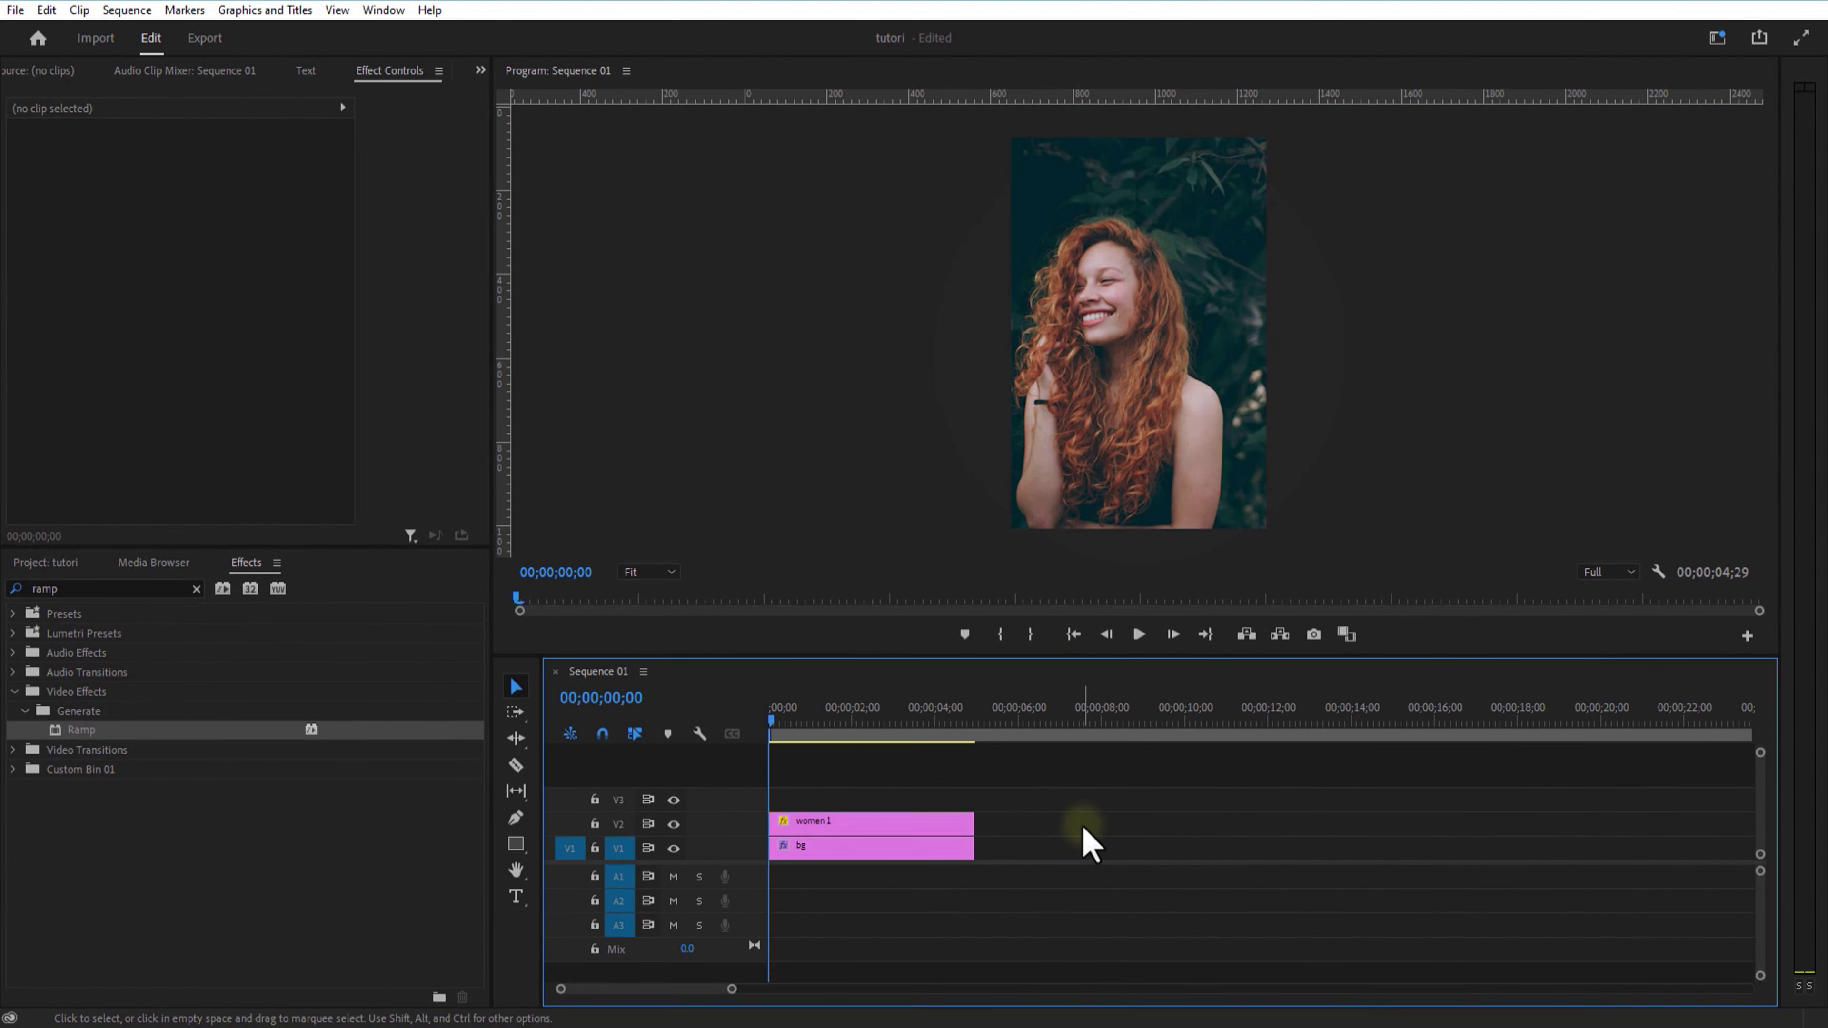
Reposition the women 1 clip to 1513, 547 on the right side of the frame.
left_click(1080, 966)
left_click_drag(187, 170, 316, 173)
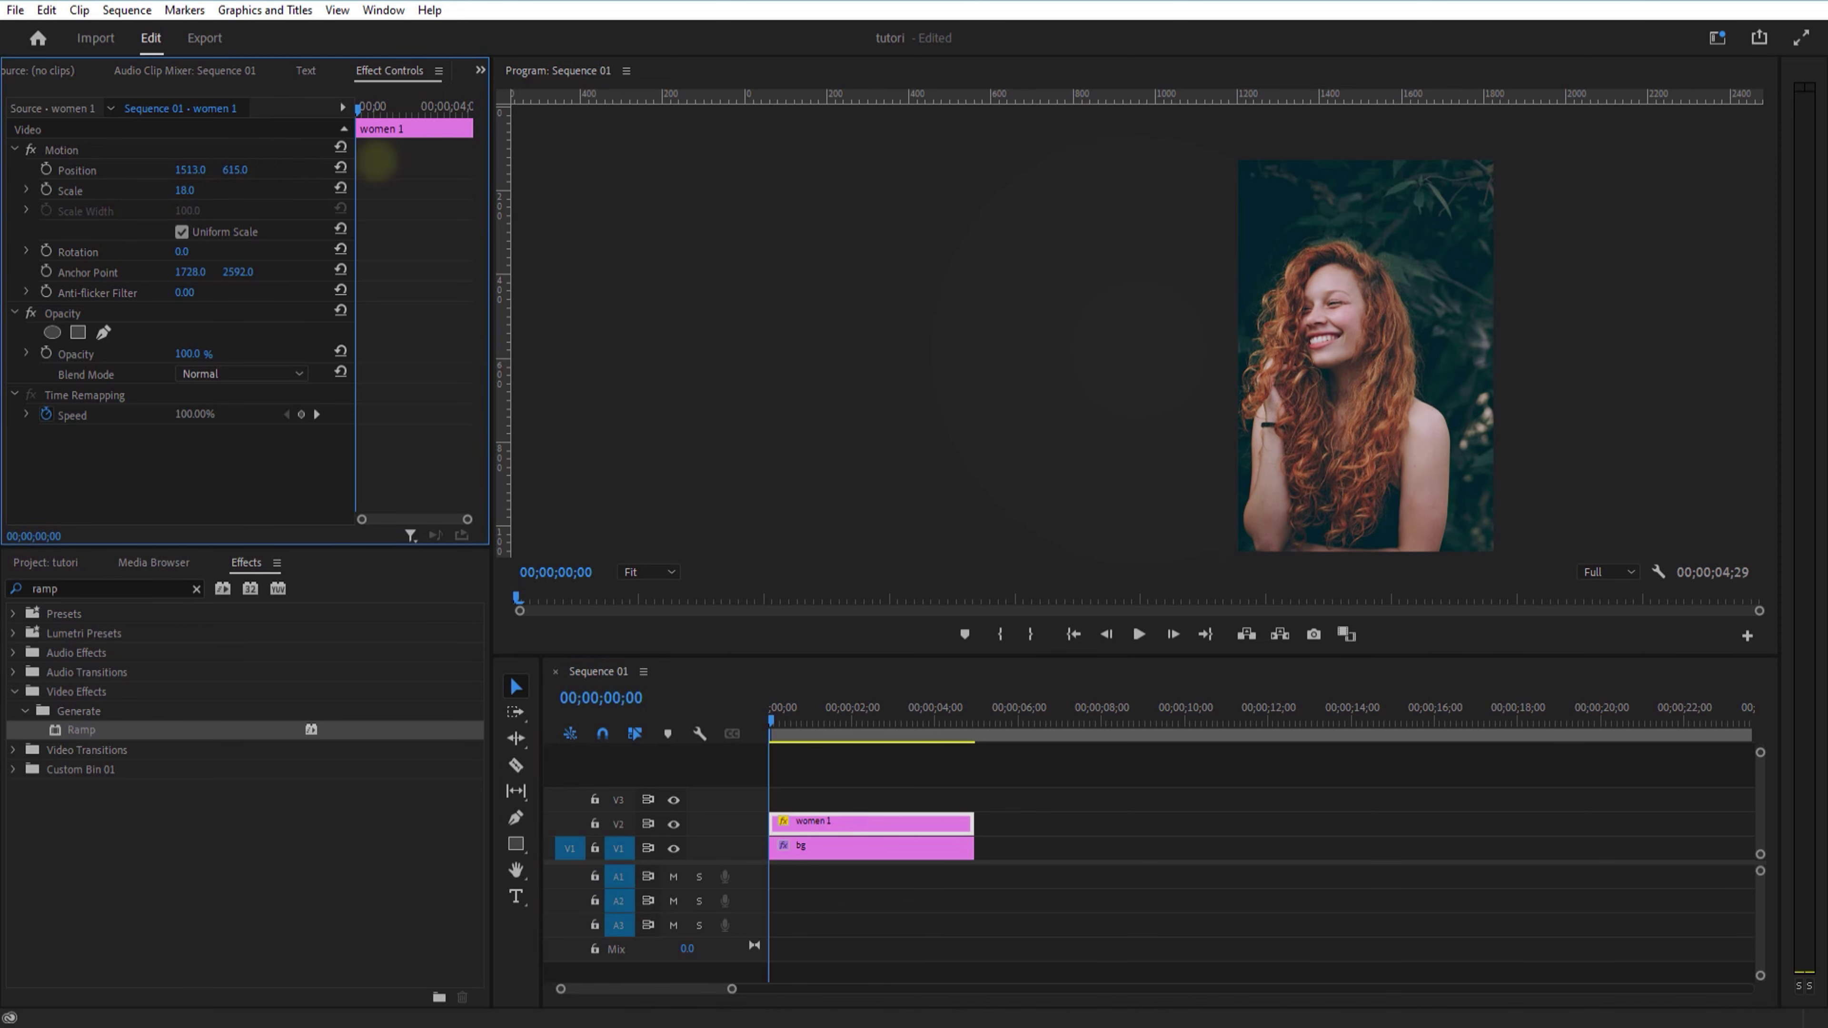
left_click(1004, 887)
Duplicate the women 1 clip onto V3 and turn the V2 copy into women bg at scale 77, position 1065, 960.
left_click(874, 825)
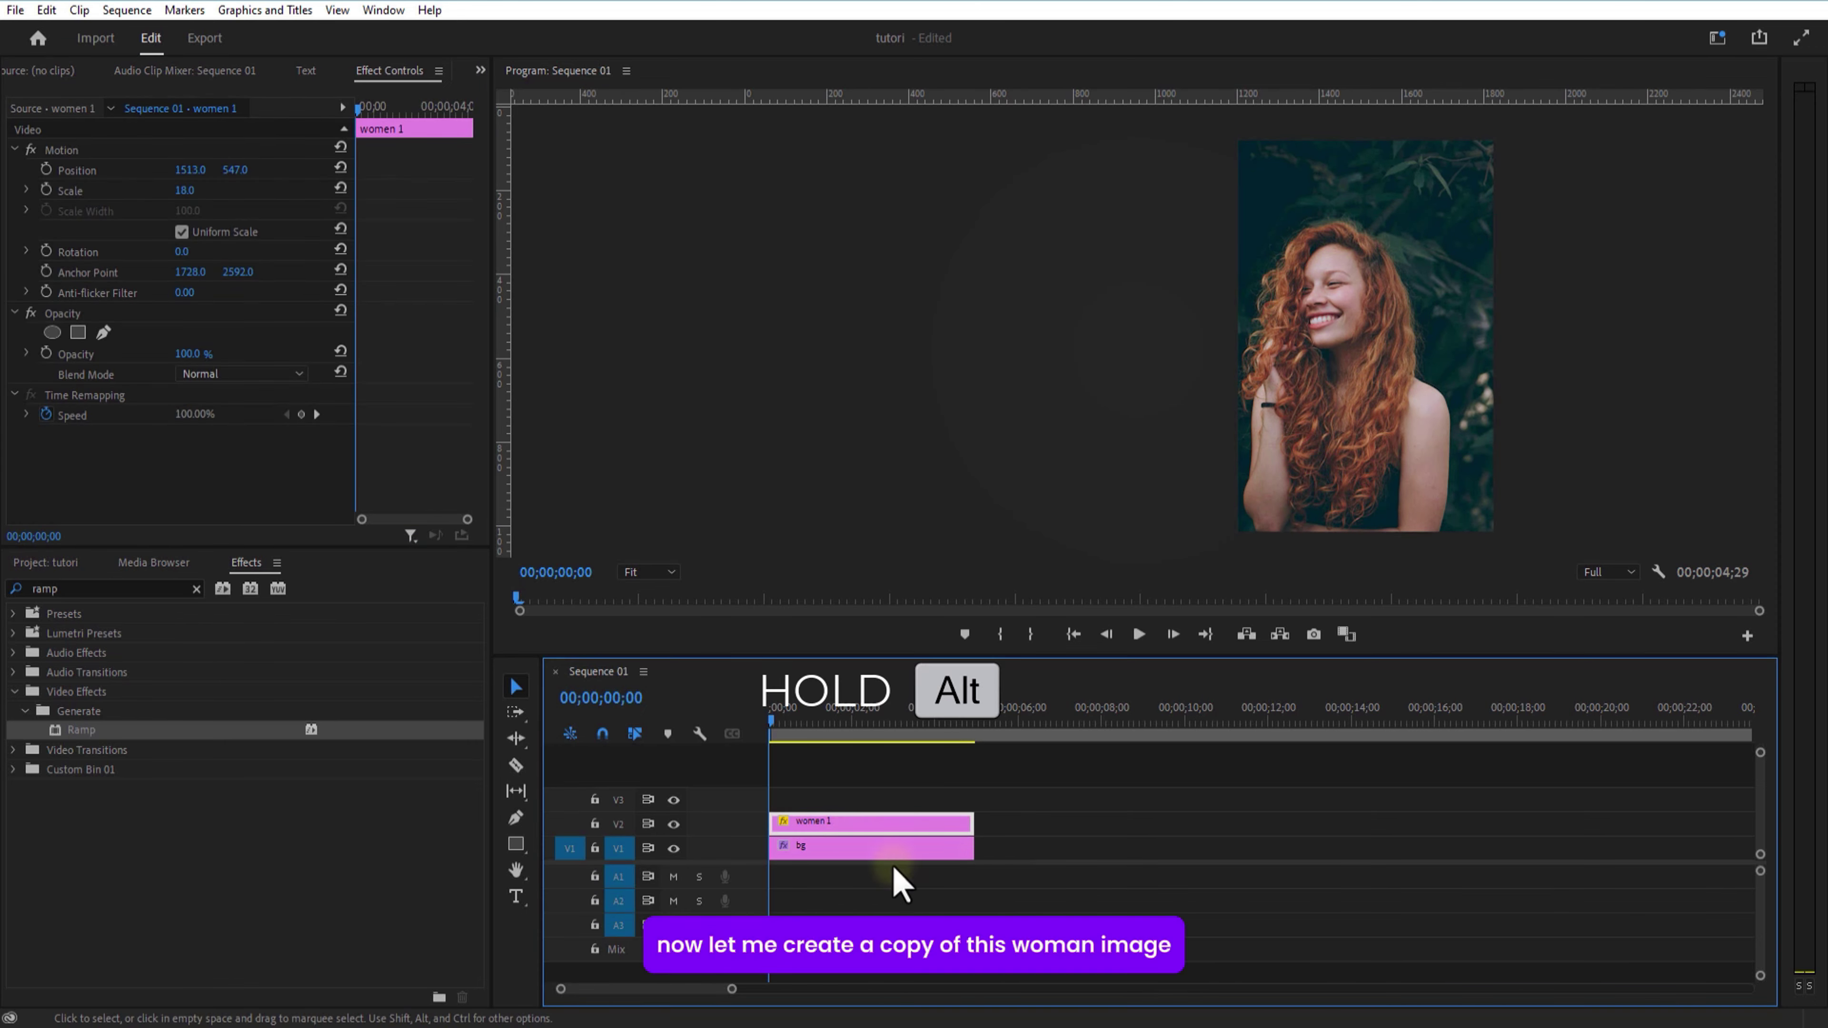
mouse_move(850, 842)
left_mouse_down()
mouse_move(867, 807)
mouse_move(836, 828)
left_mouse_up()
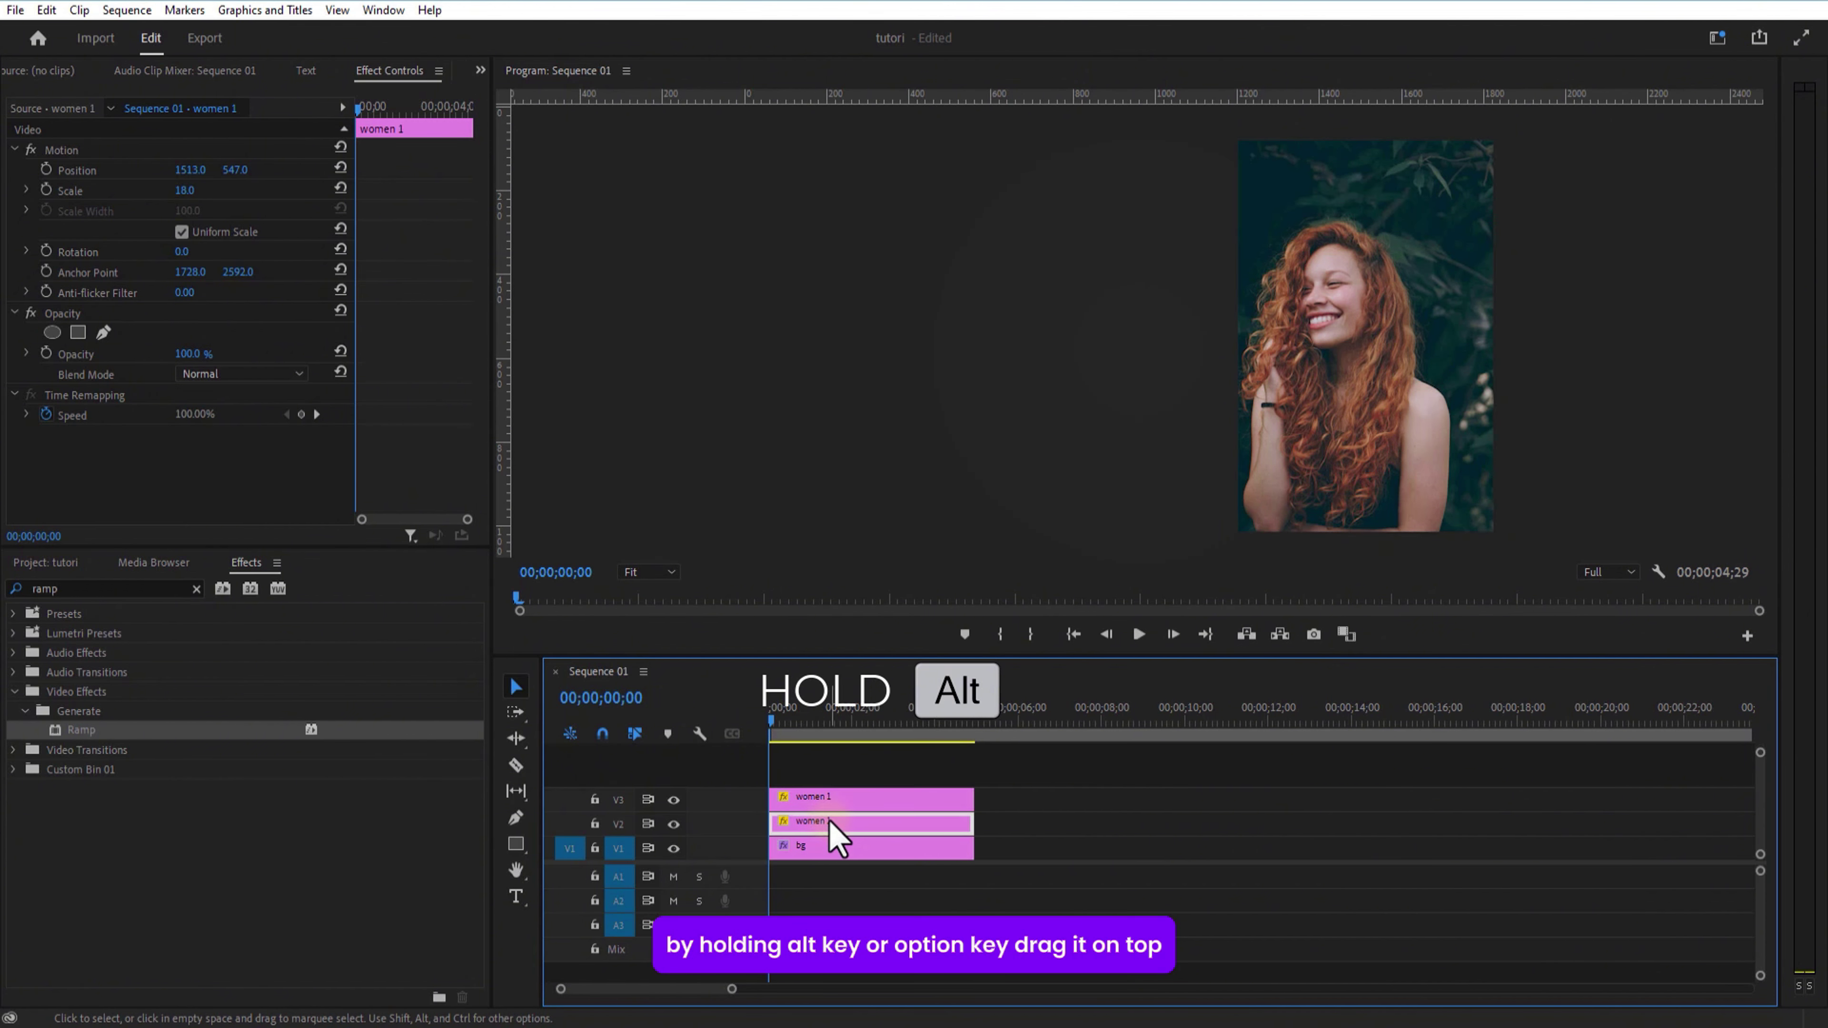
mouse_move(204, 186)
left_mouse_down()
mouse_move(277, 192)
mouse_move(269, 216)
mouse_move(237, 176)
mouse_move(277, 178)
left_mouse_up()
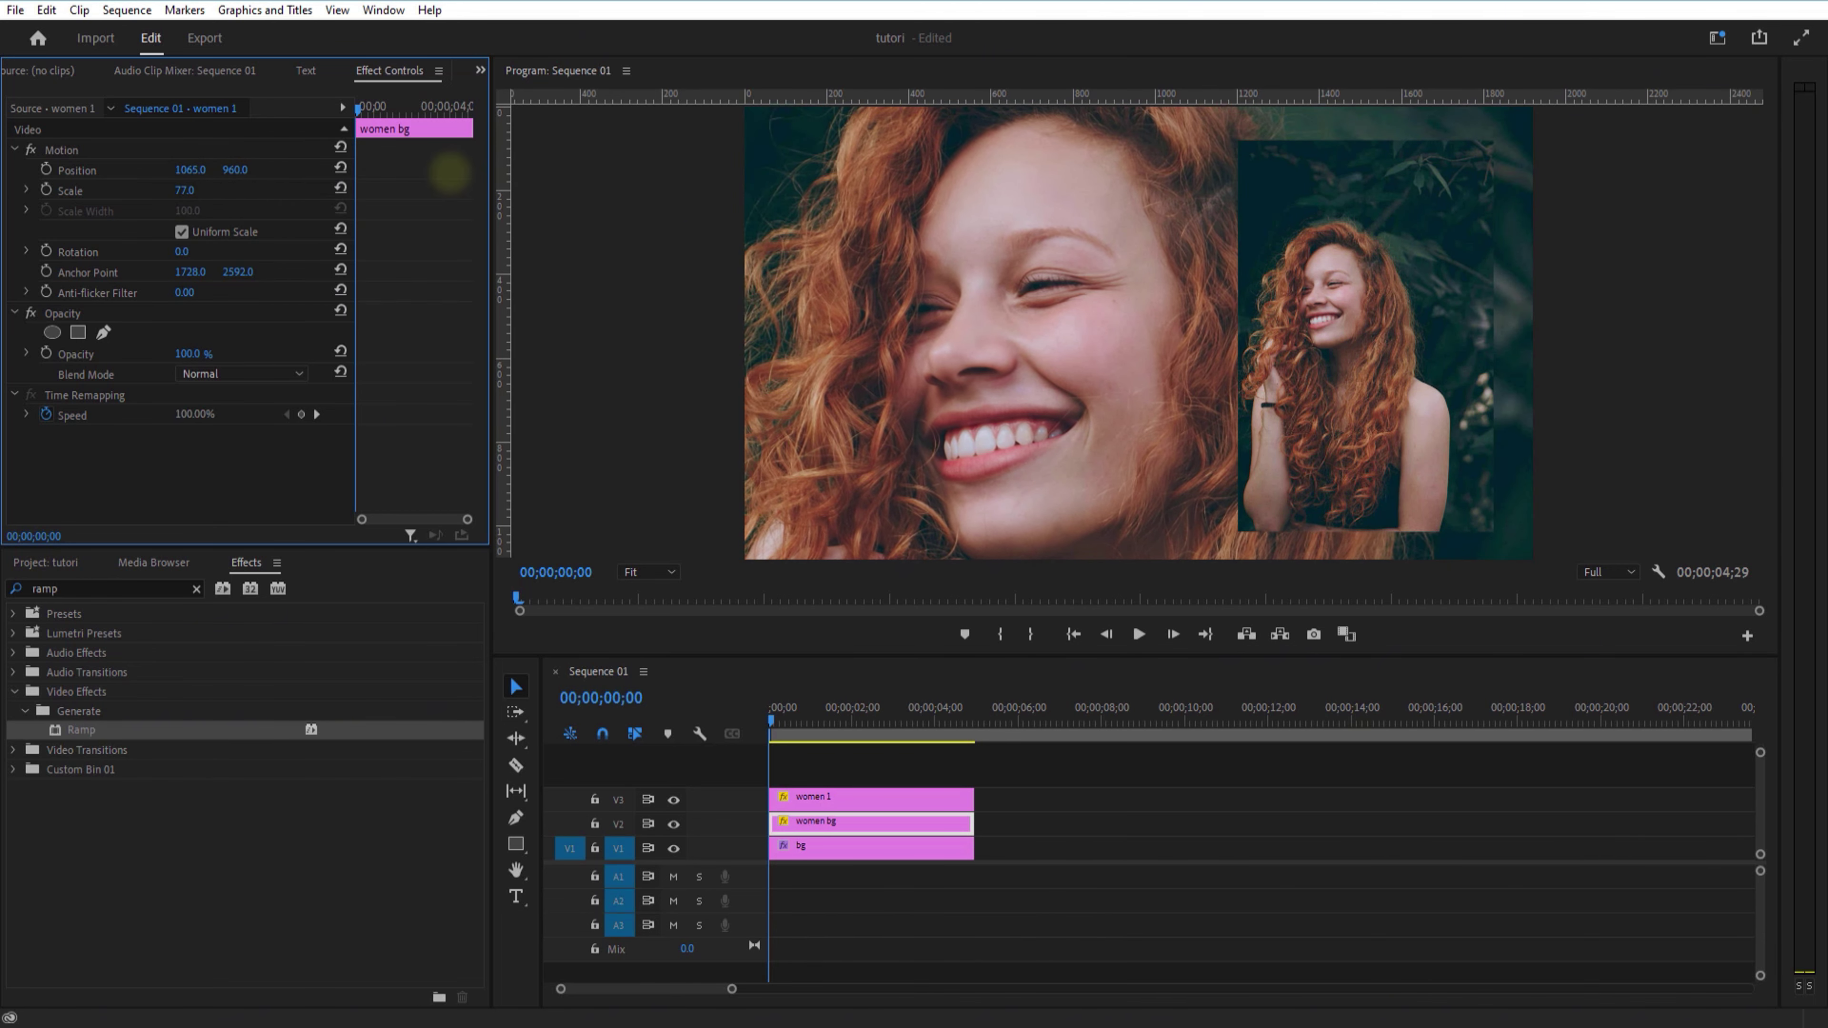
Set the women bg clip's blend mode to Overlay and its opacity to 10%.
left_click(239, 374)
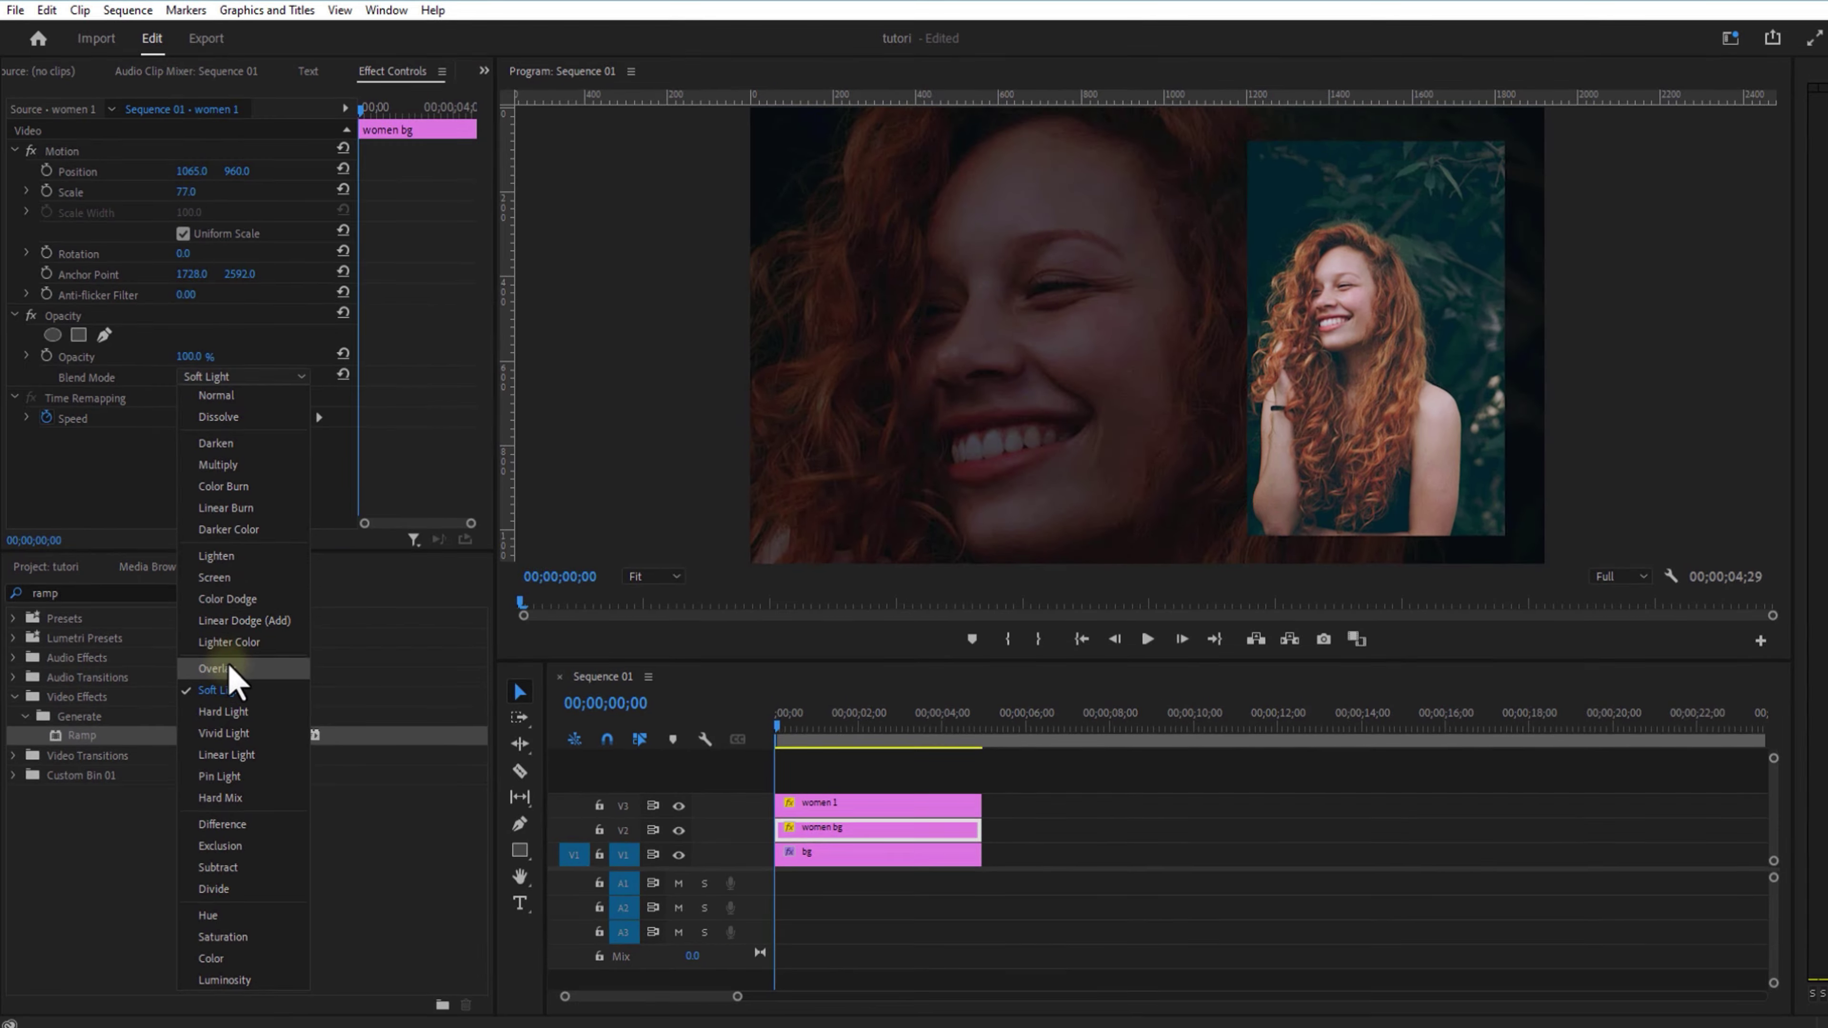
left_click(215, 663)
left_click_drag(187, 354, 154, 362)
left_click_drag(215, 497, 167, 519)
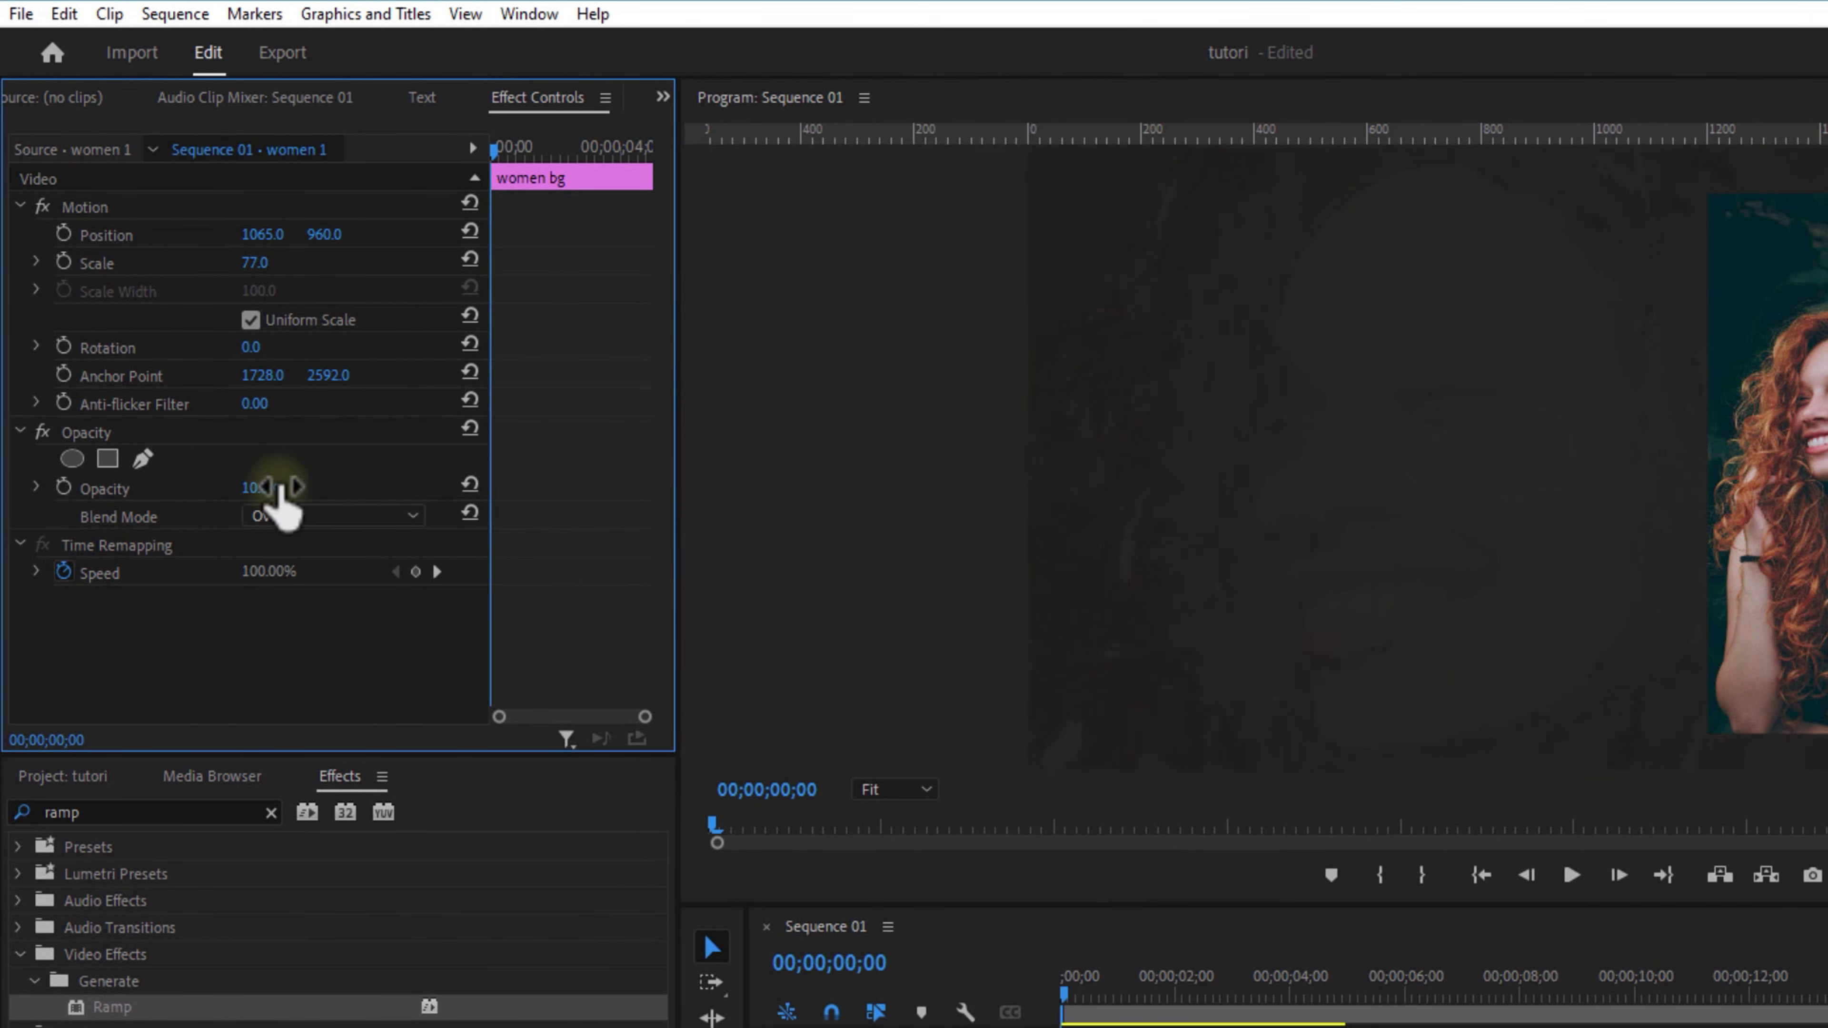
left_click_drag(277, 501, 309, 502)
left_click(1256, 1009)
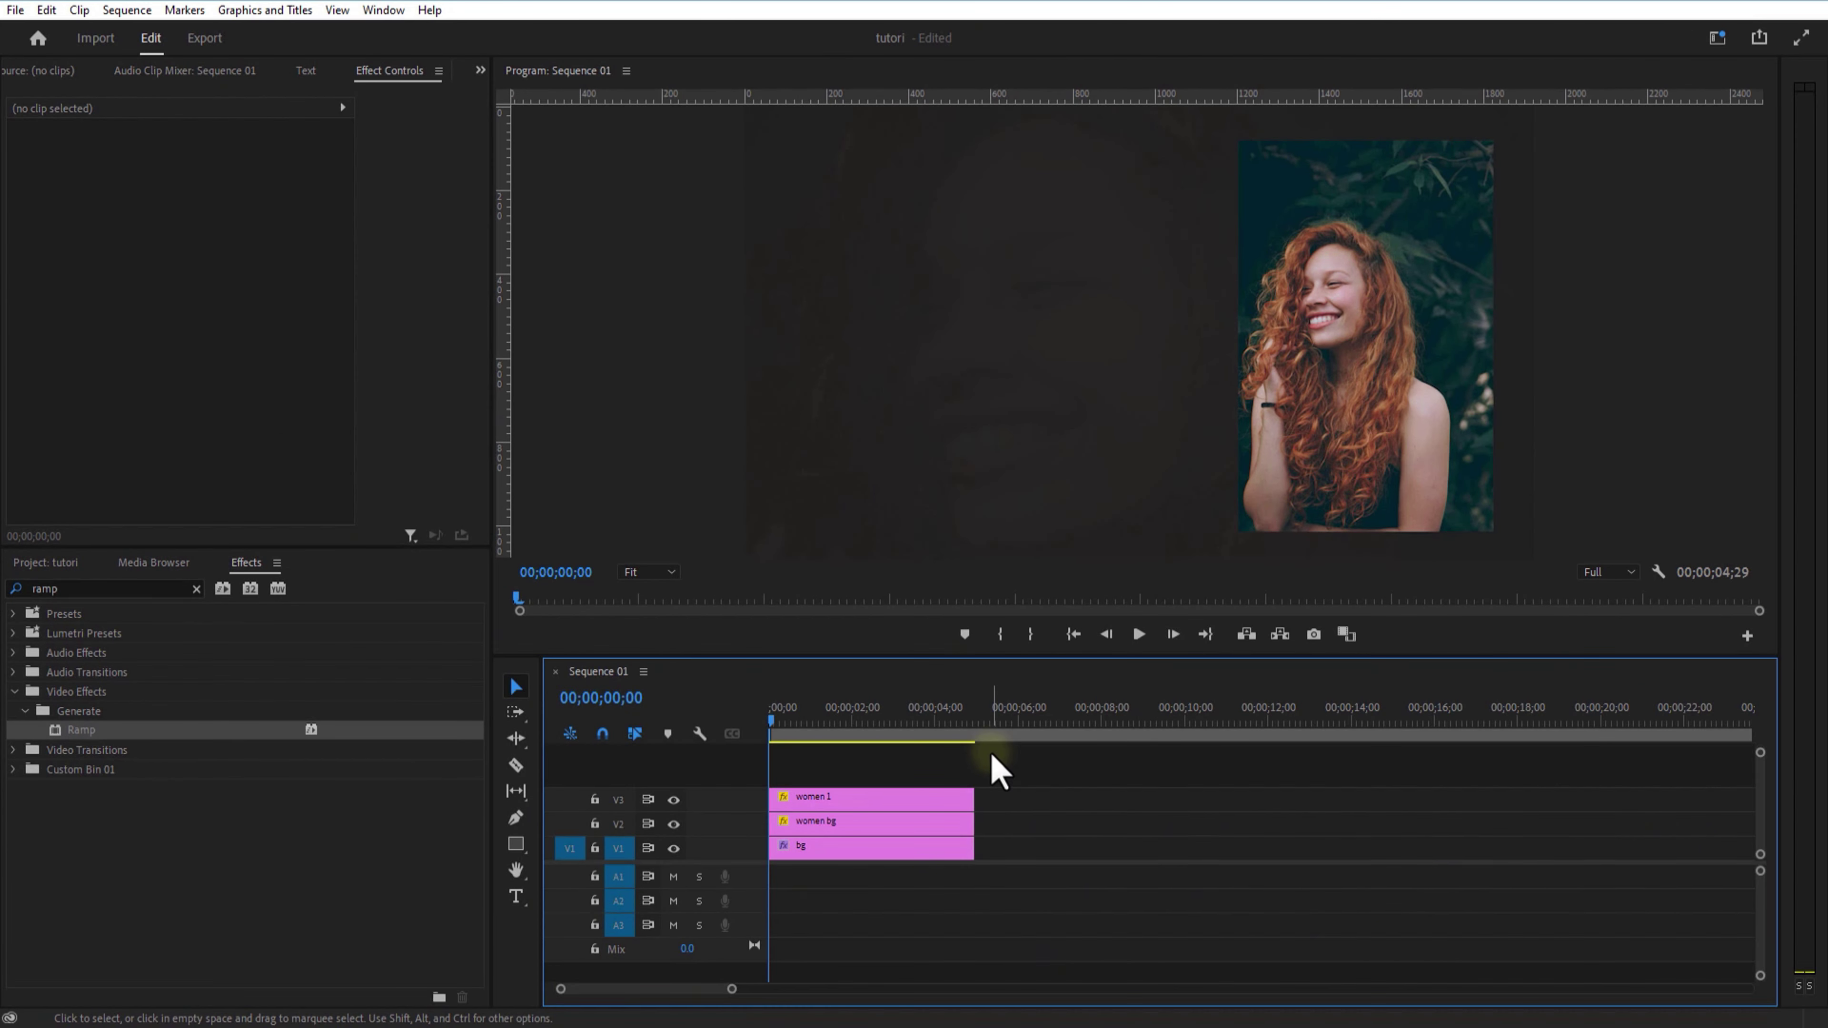
Find the Color Correction Tint effect and apply it to the women bg clip on V2.
left_click(900, 821)
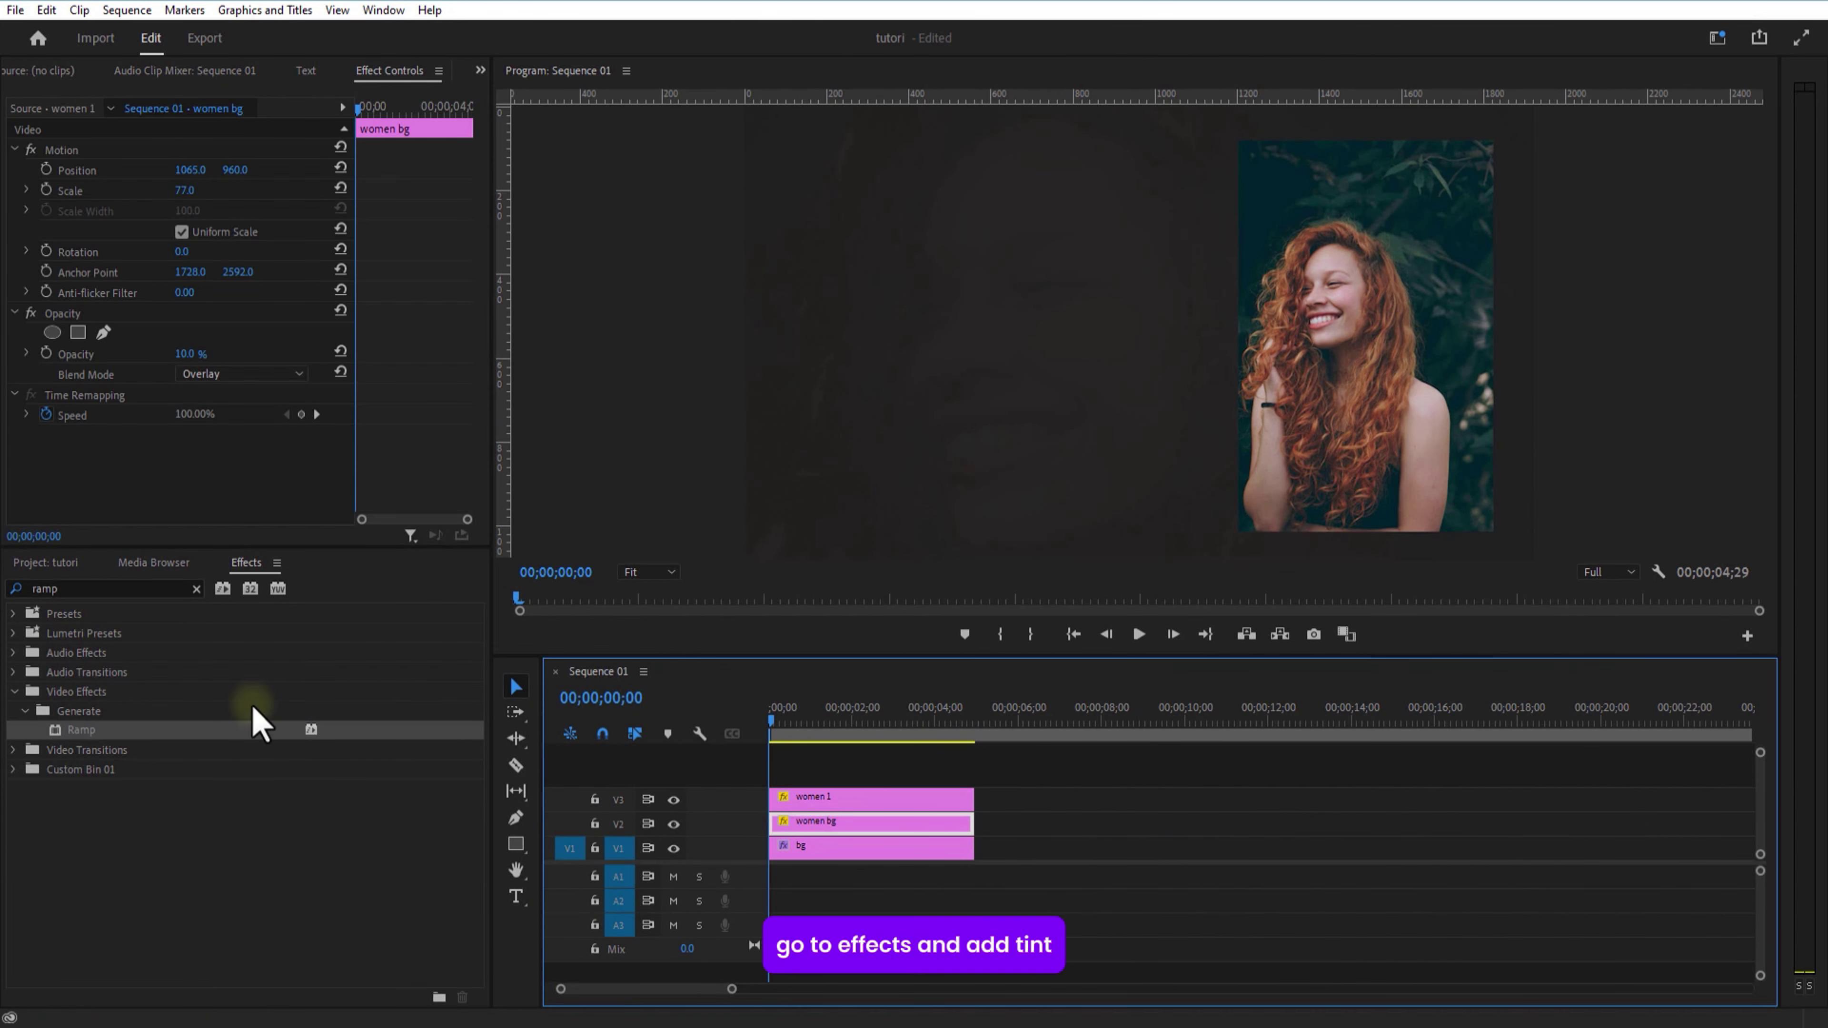
double_click(110, 587)
type("t")
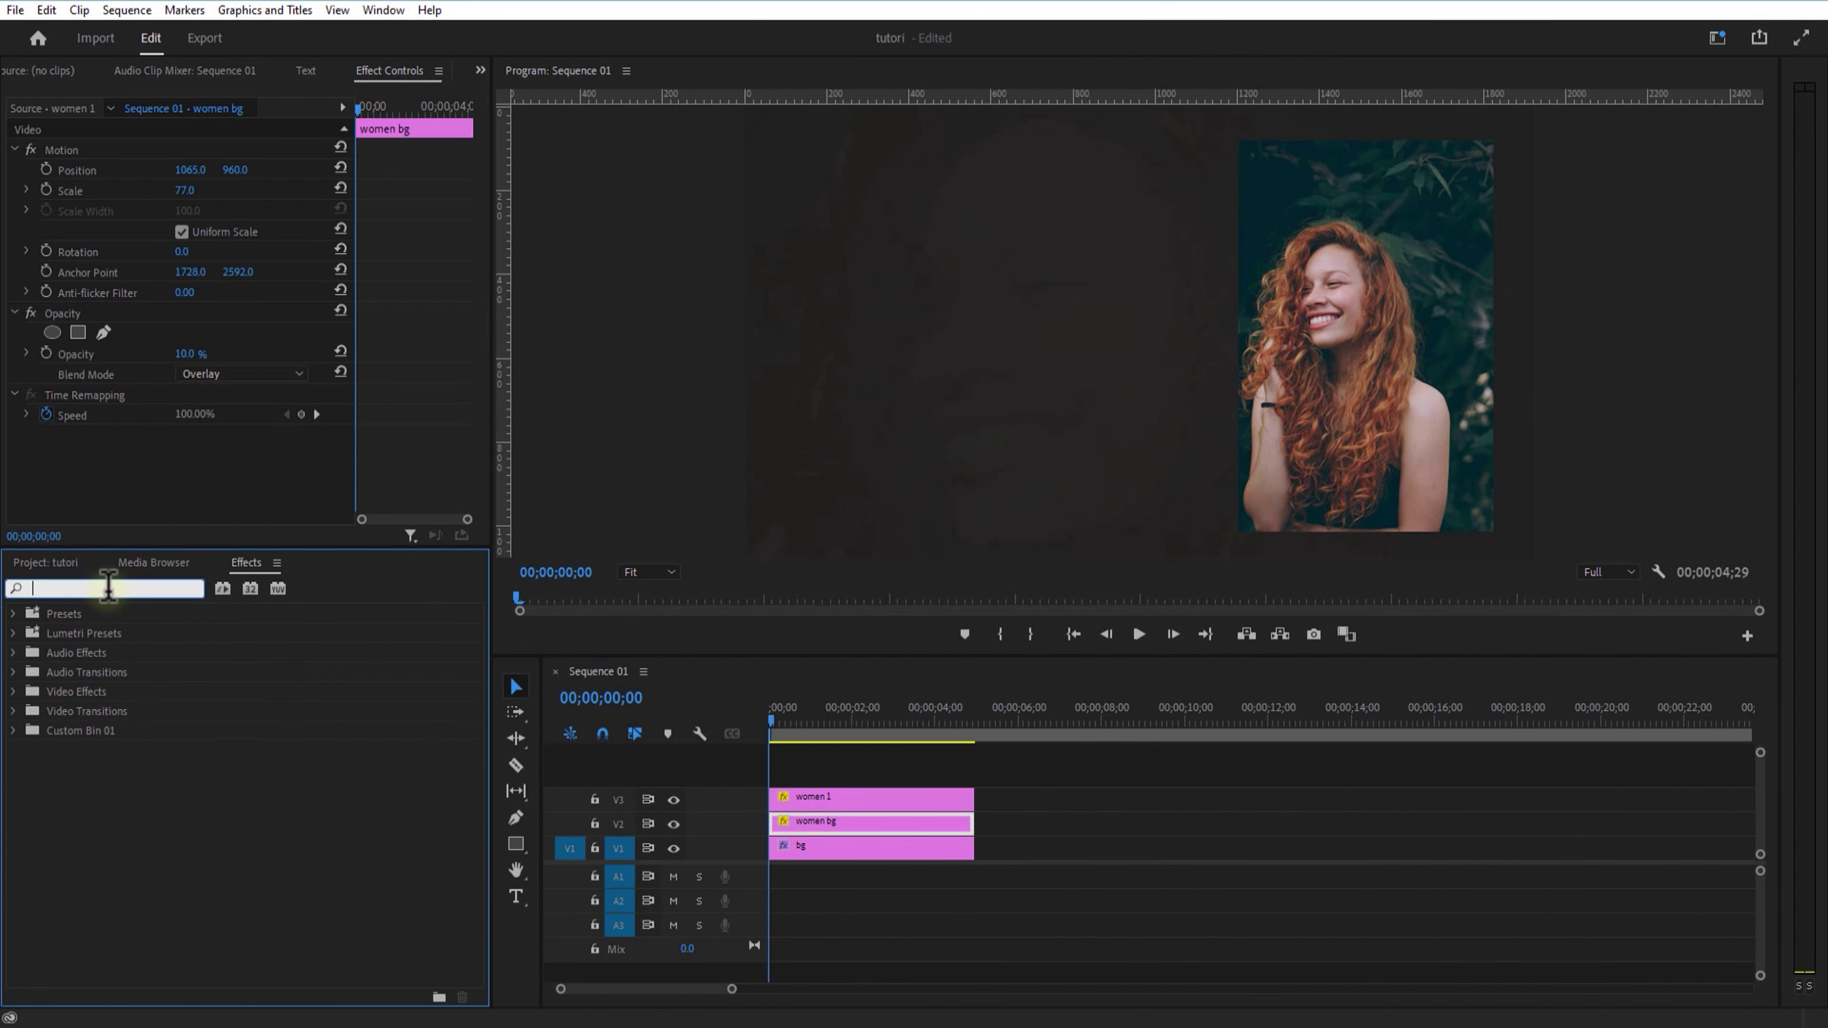
type("int")
left_click(87, 730)
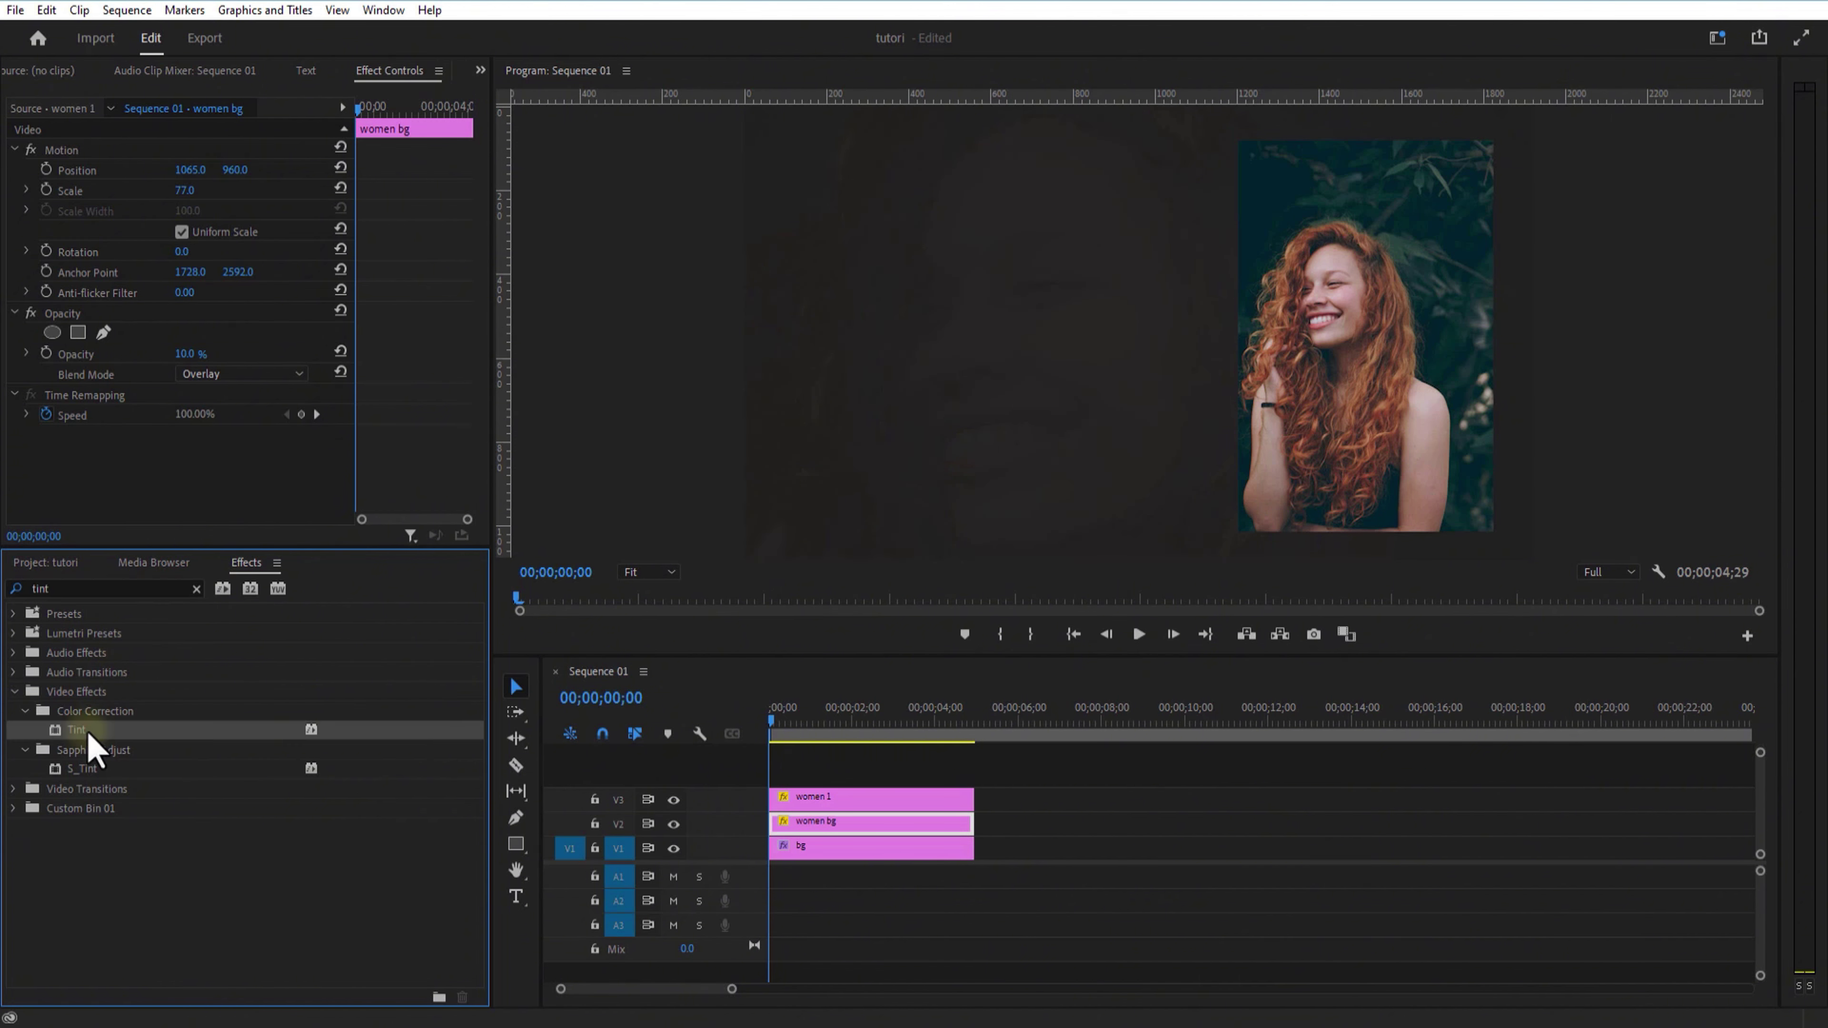
left_click_drag(798, 830, 796, 829)
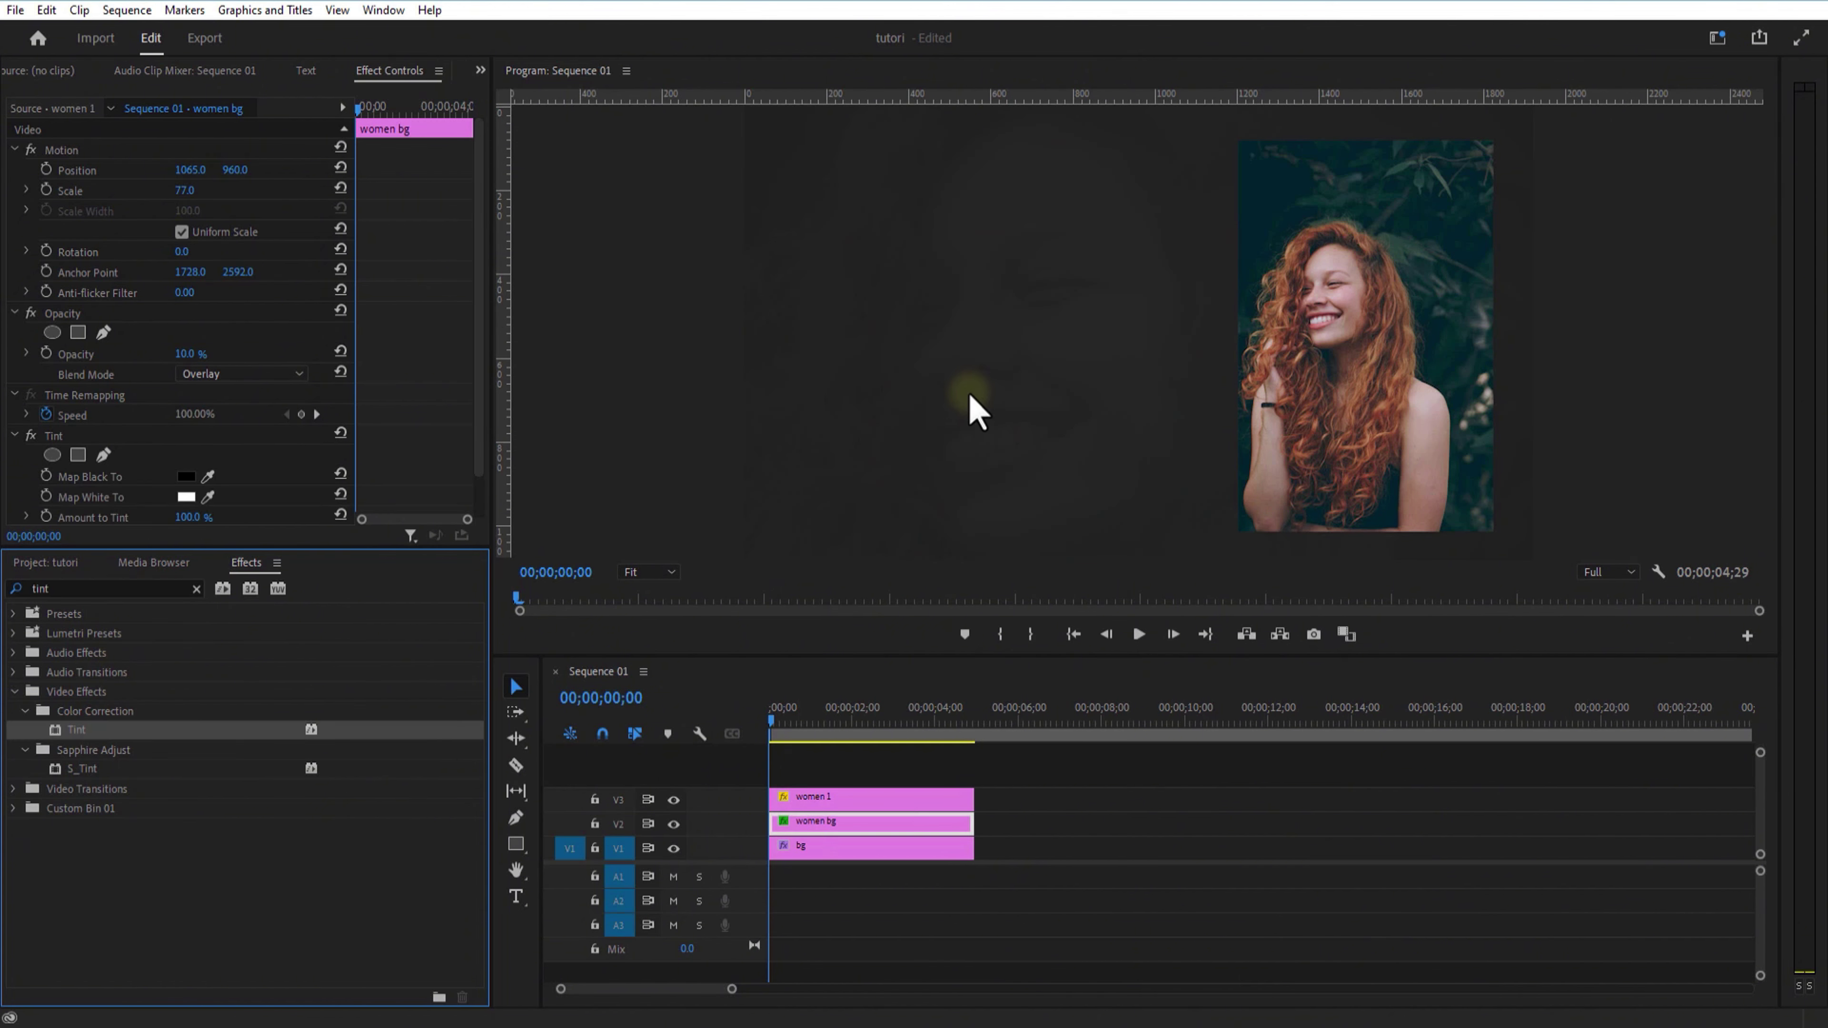
left_click(1074, 866)
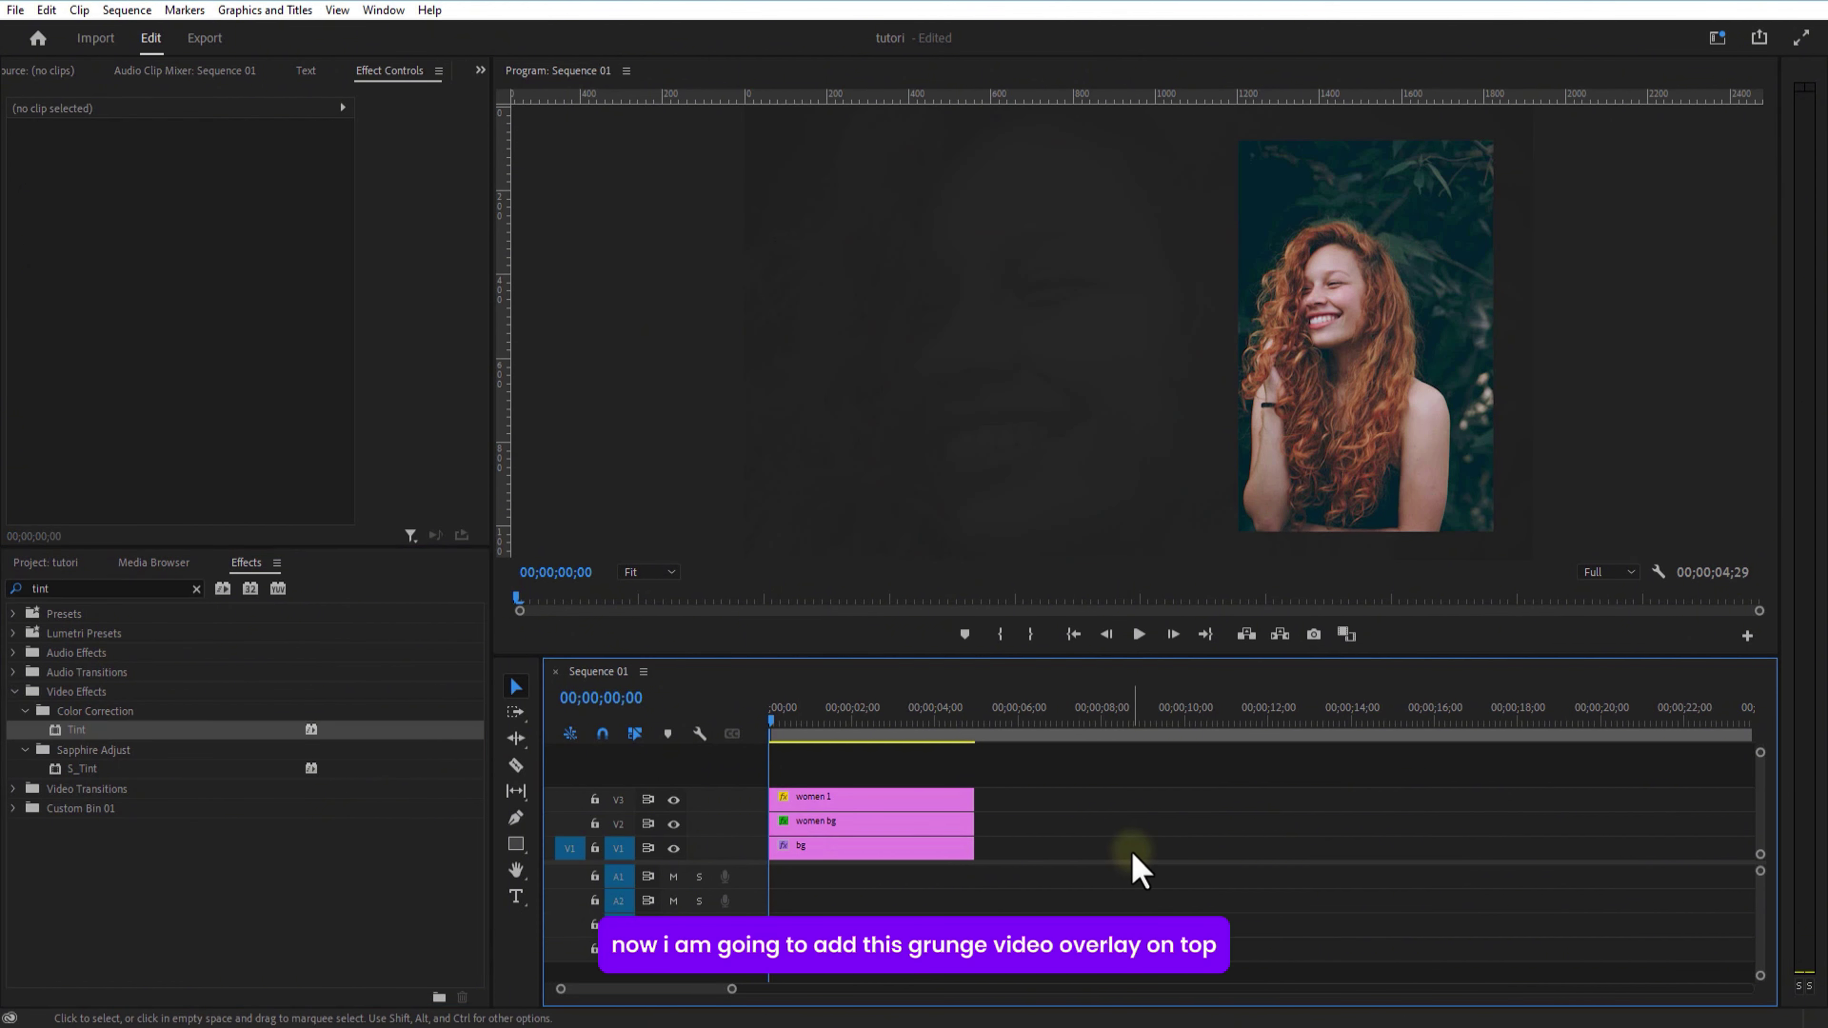
Place the flickering super 8 film projector video on V4 from the sequence start and trim it to the women 1 clip's length.
left_click(871, 799)
left_click(45, 563)
left_click_drag(144, 924, 821, 726)
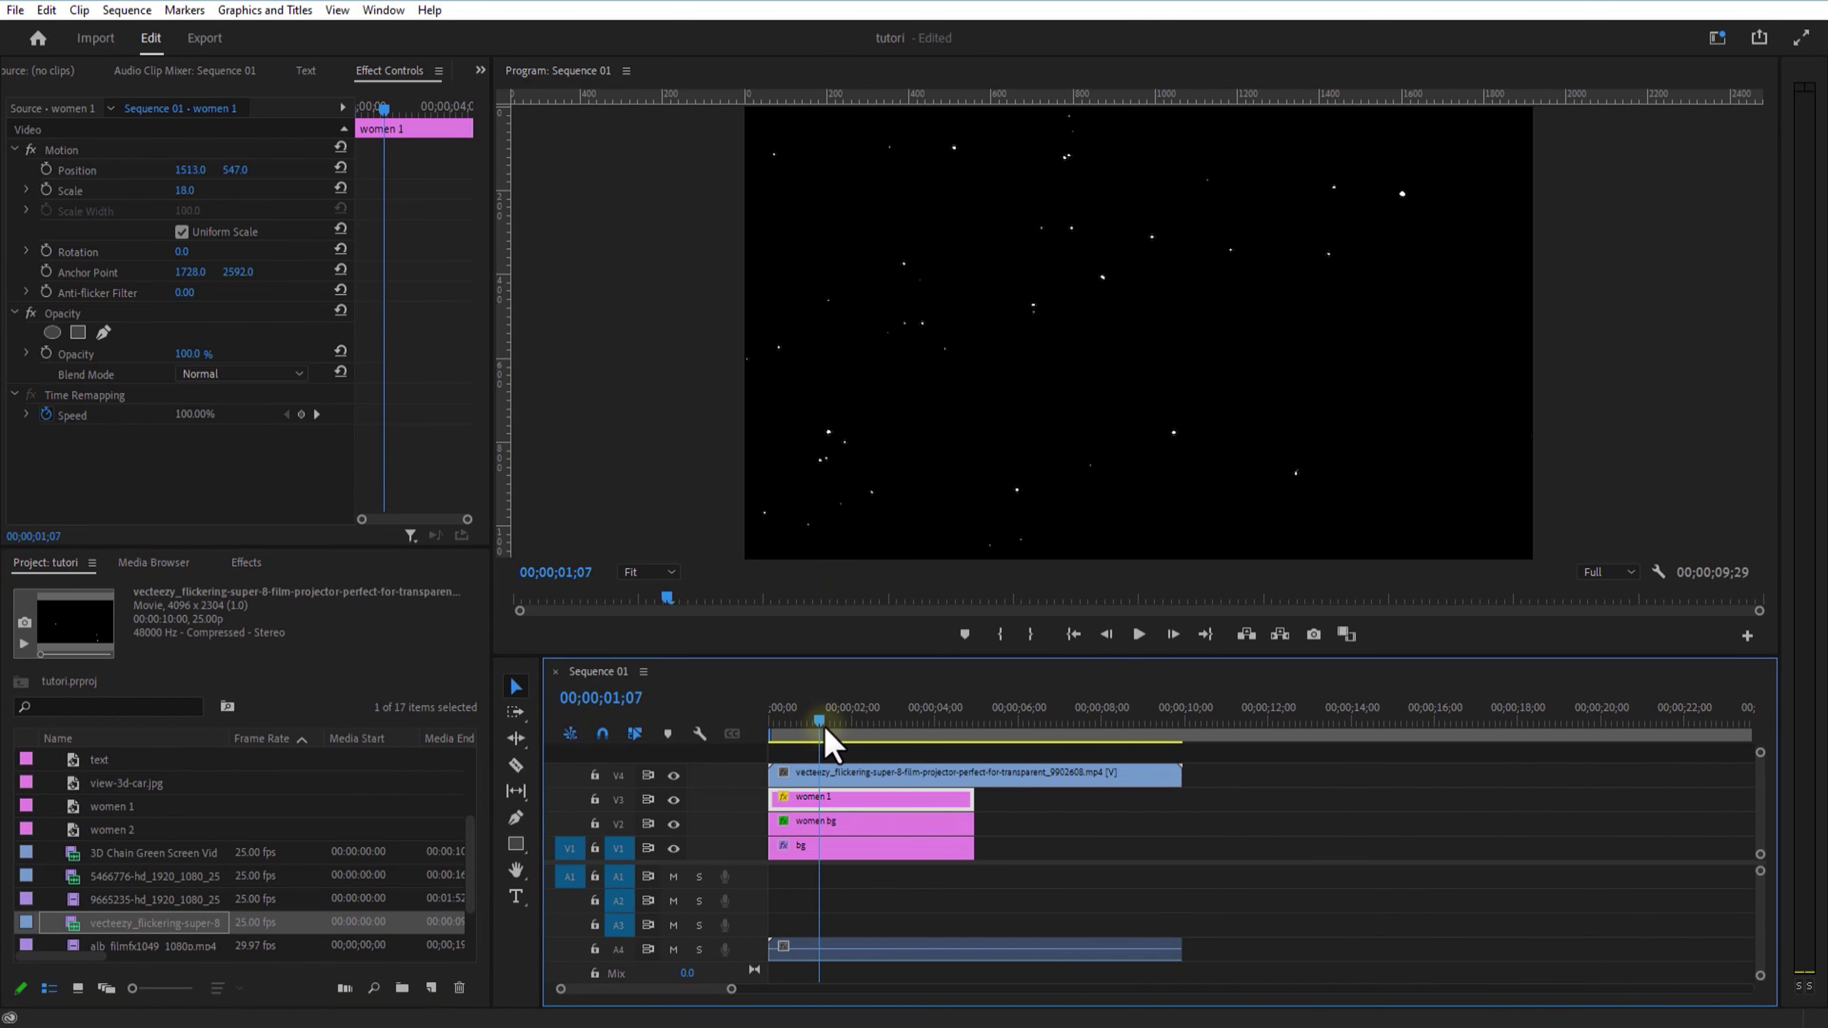
left_click_drag(1178, 778, 967, 795)
Unlink the film projector overlay's audio from its video and delete the audio clip.
right_click(889, 776)
left_click(941, 357)
left_click(895, 945)
key("Delete")
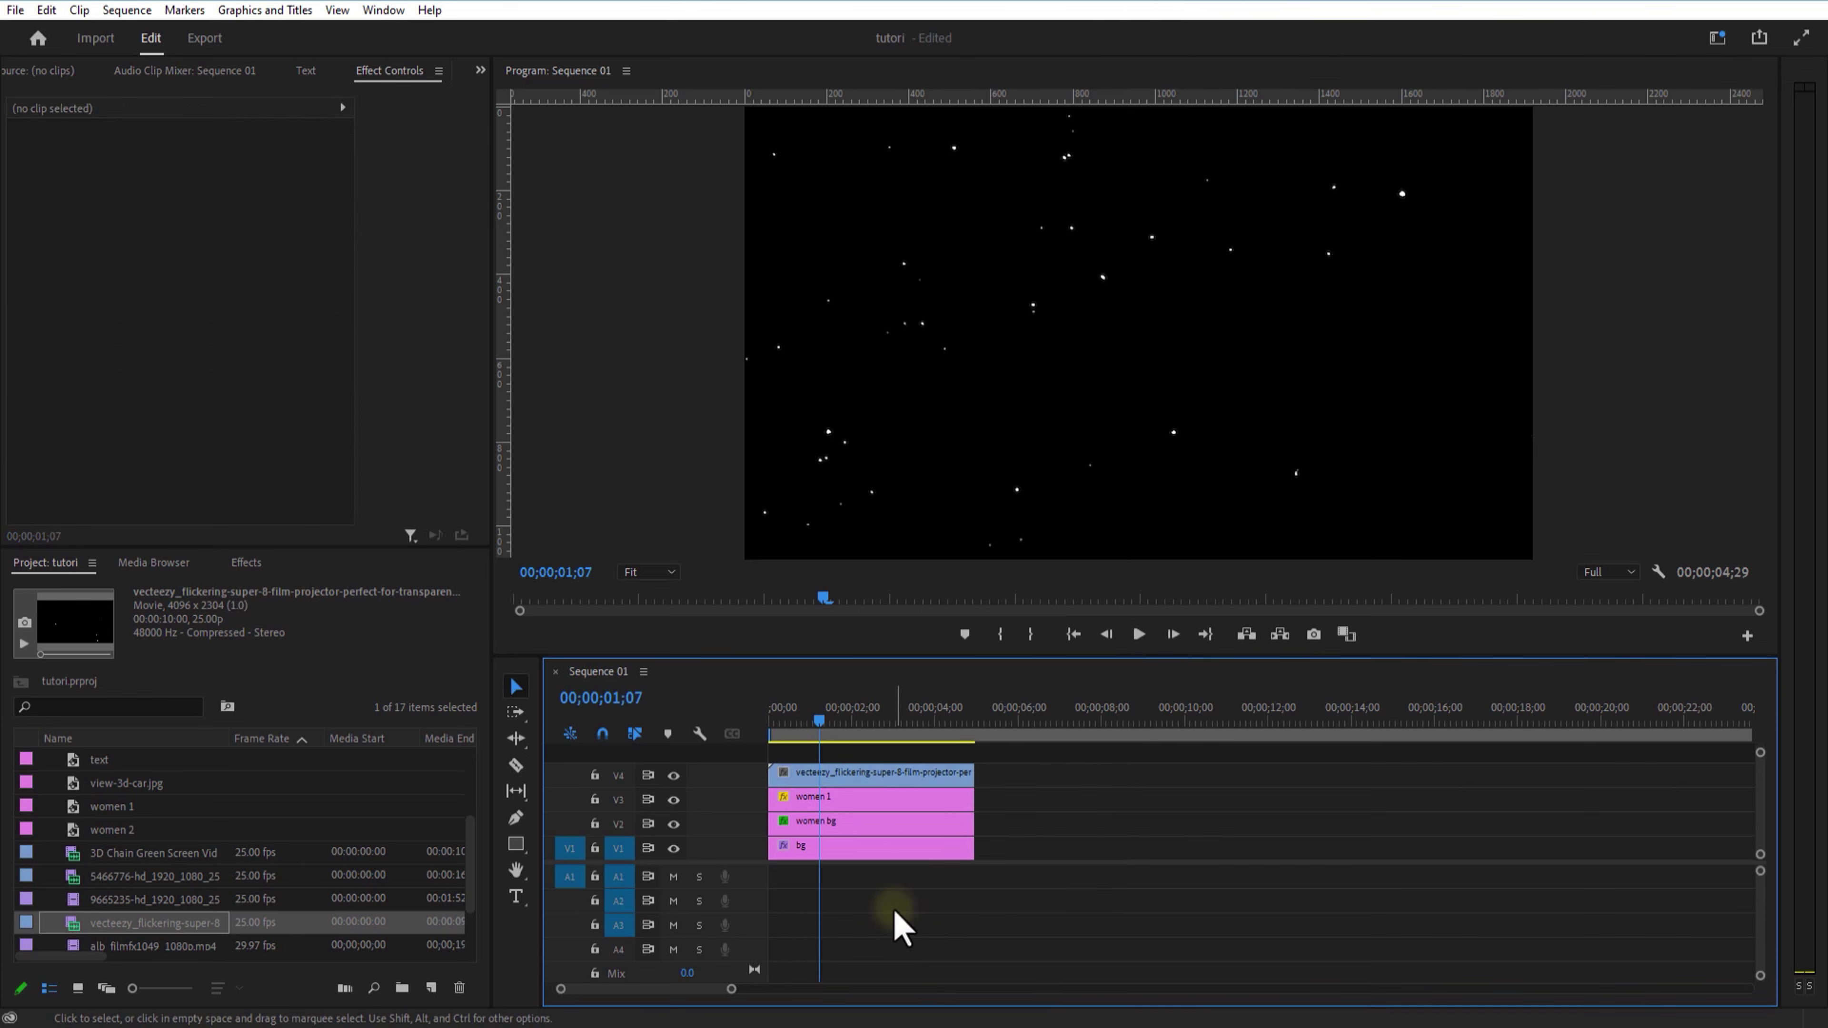
Set the film projector overlay's blend mode to Lighten and its opacity to 10%, and scrub through the result.
left_click(864, 773)
left_click(241, 374)
left_click(230, 573)
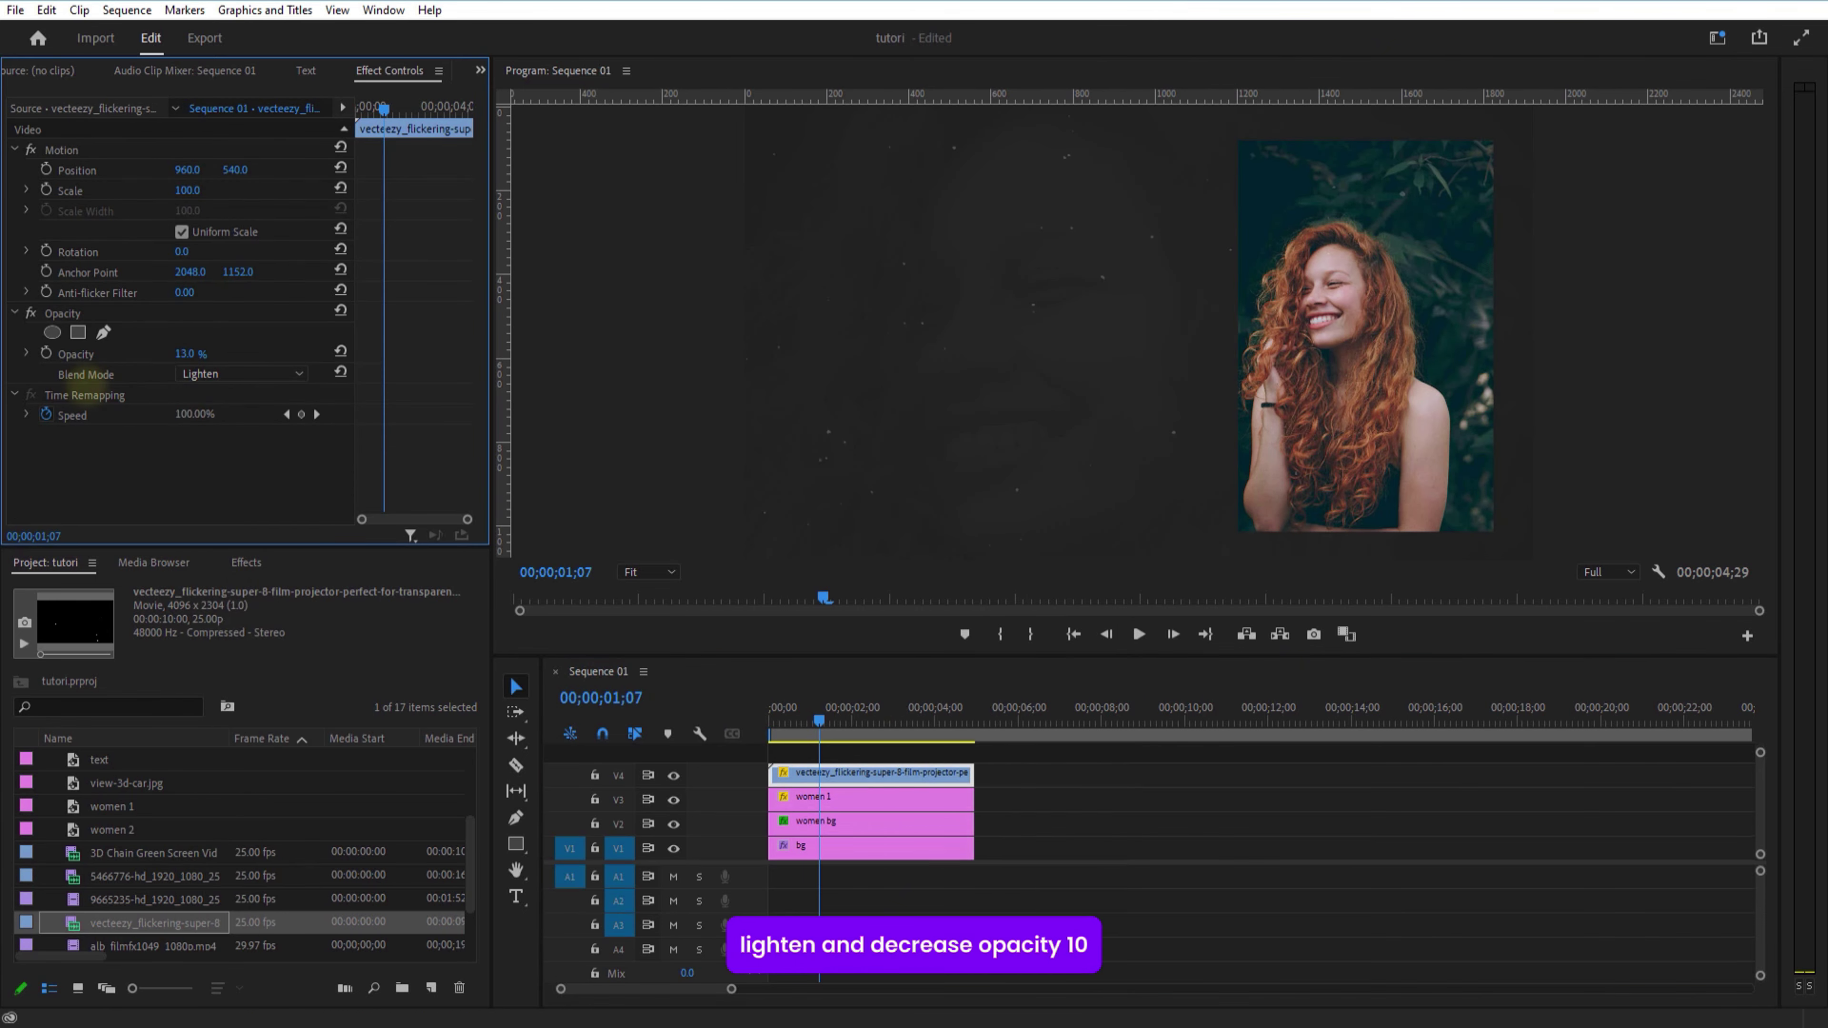
left_click_drag(79, 399, 77, 402)
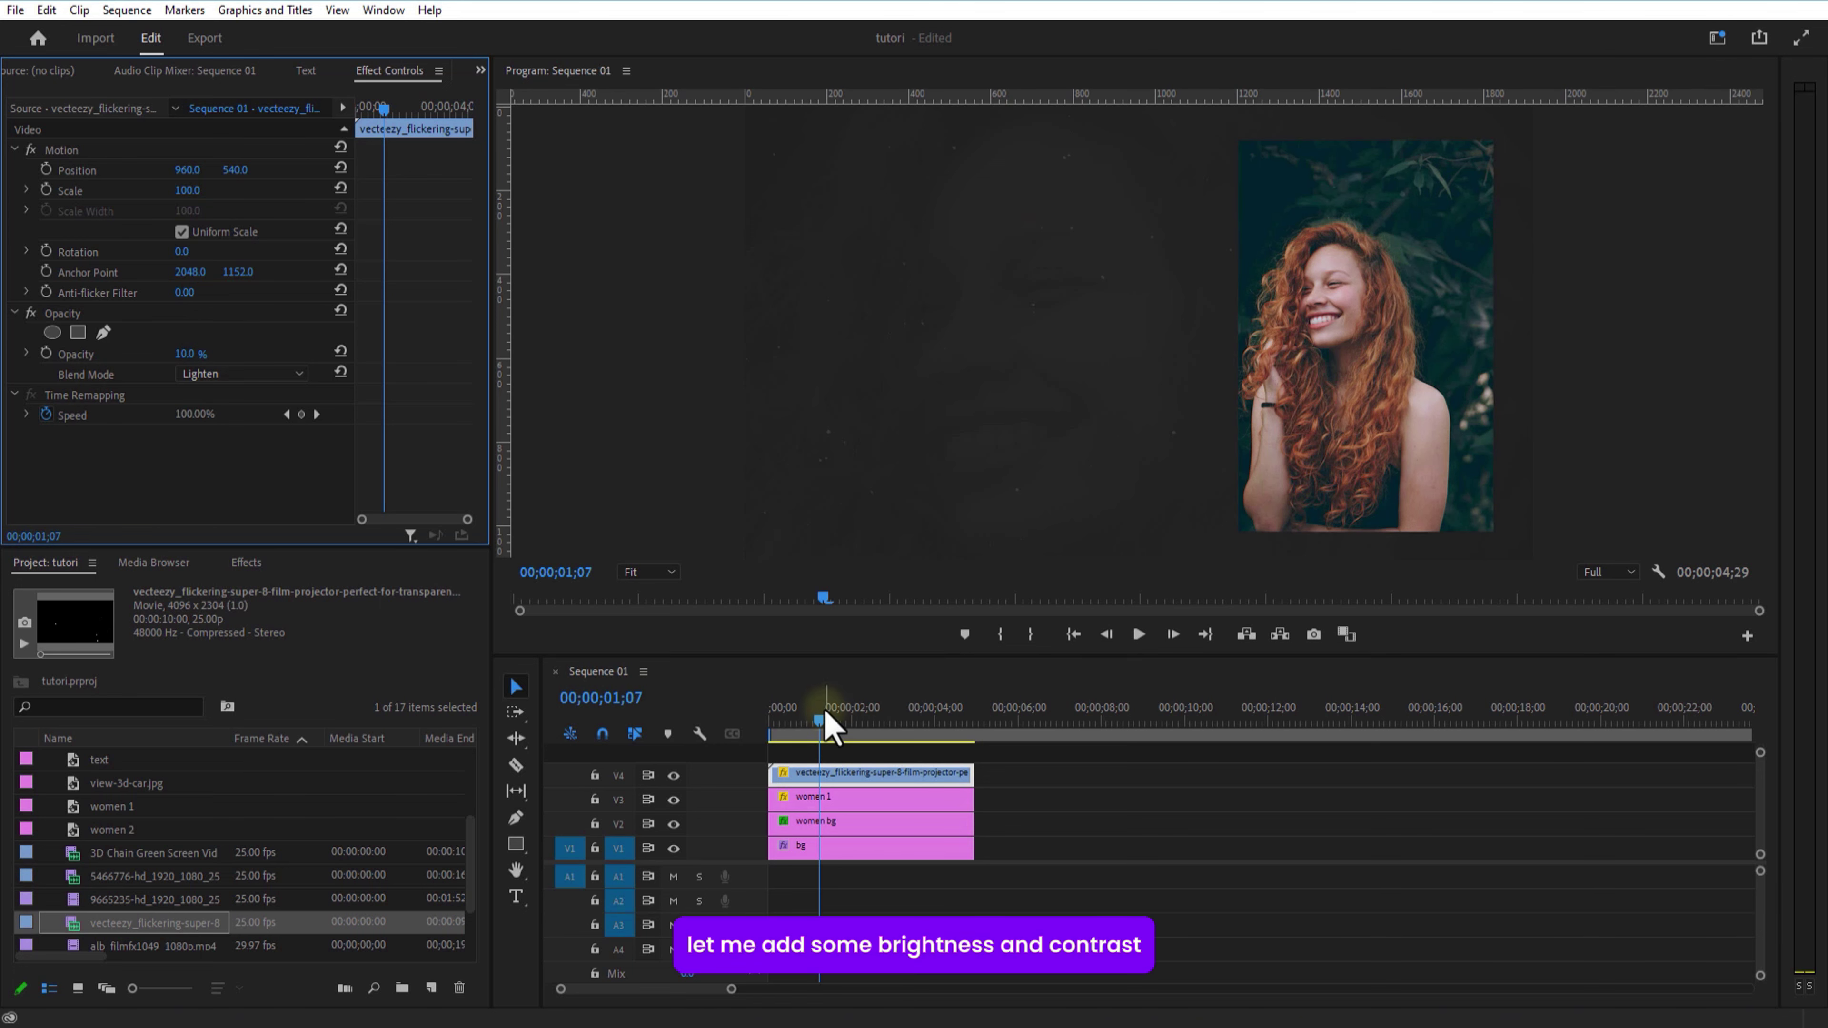
left_click_drag(820, 722, 742, 722)
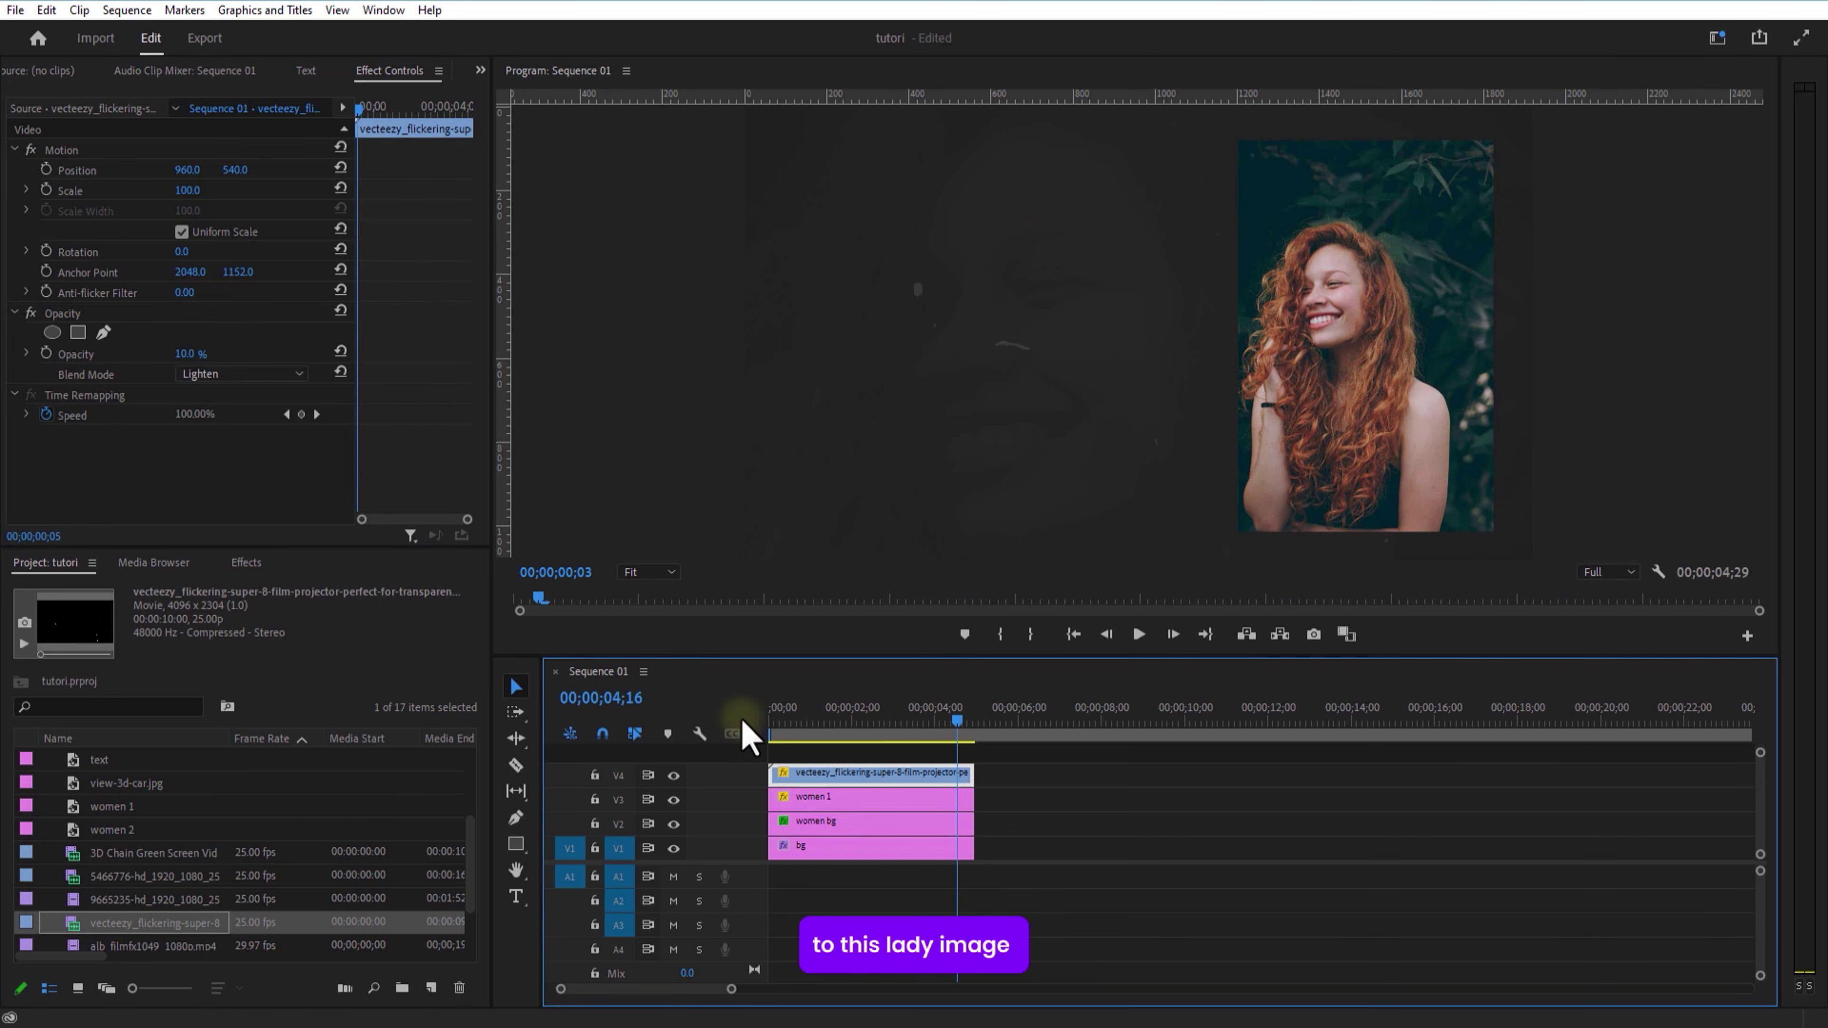
Find the Color Correction Brightness & Contrast effect and apply it to the women 1 clip on V3.
left_click(827, 799)
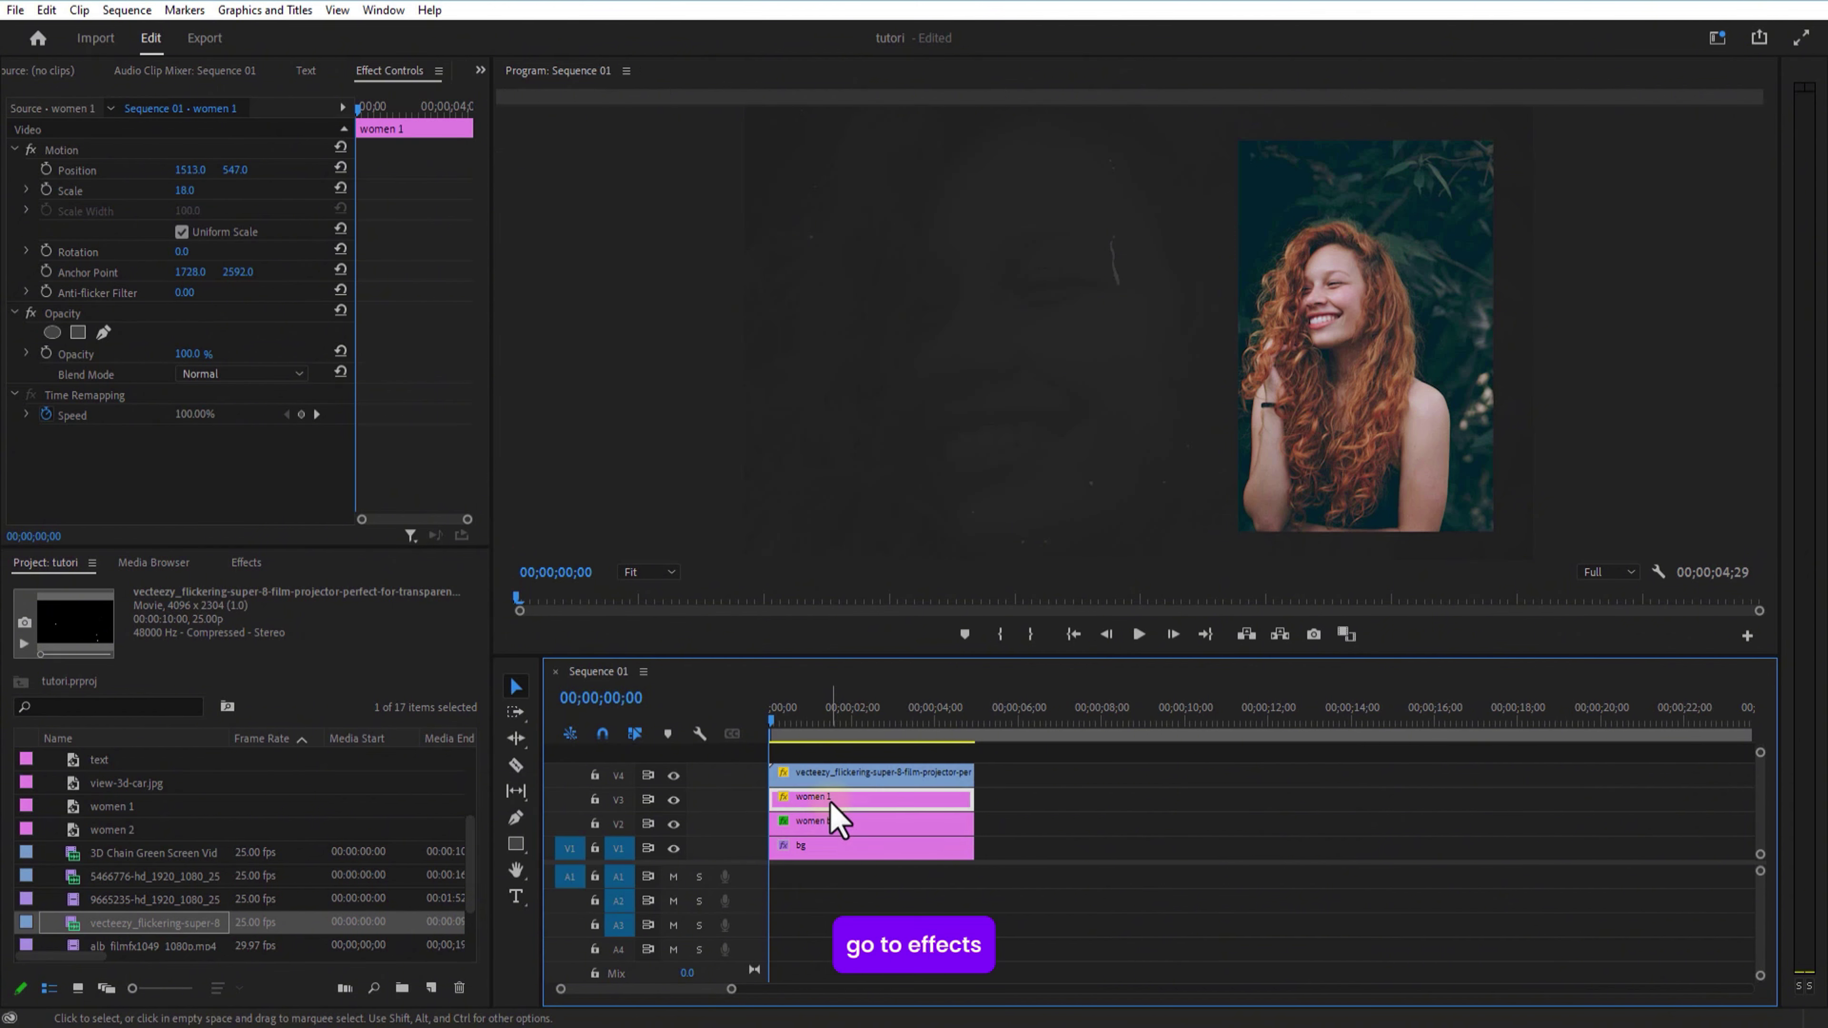
left_click(249, 565)
left_click(135, 587)
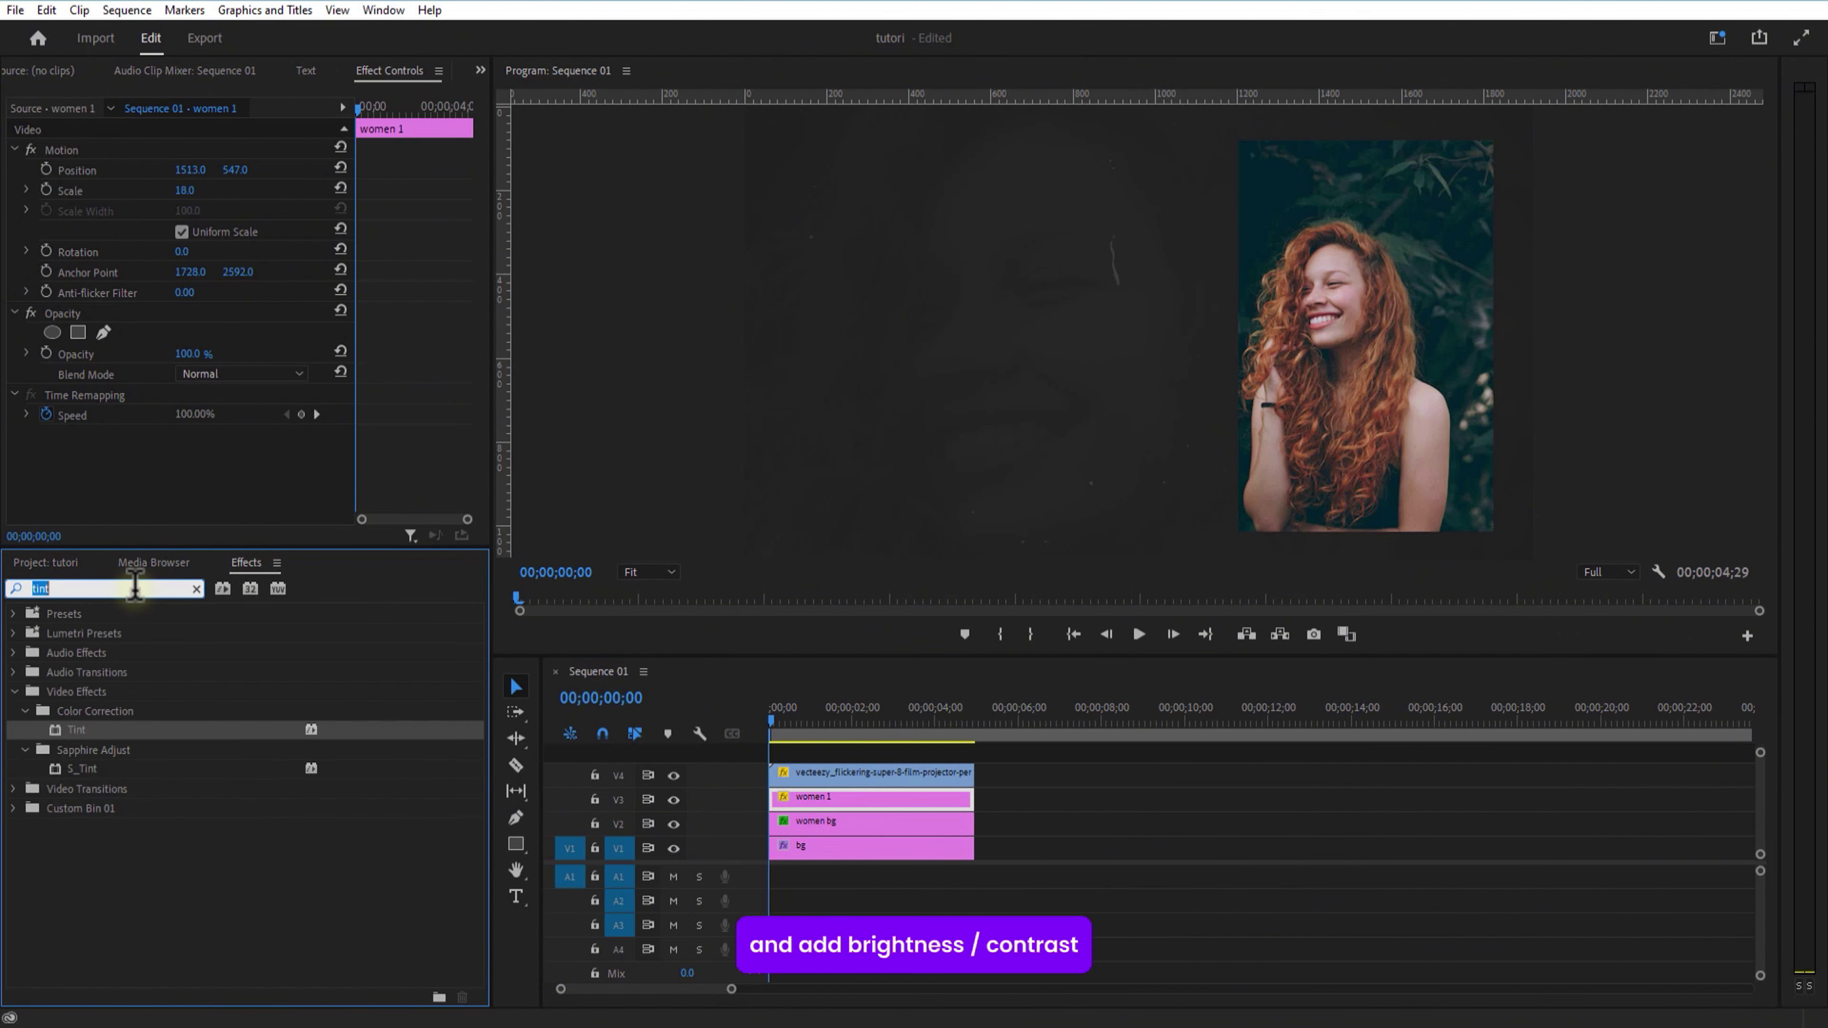
type("brigh")
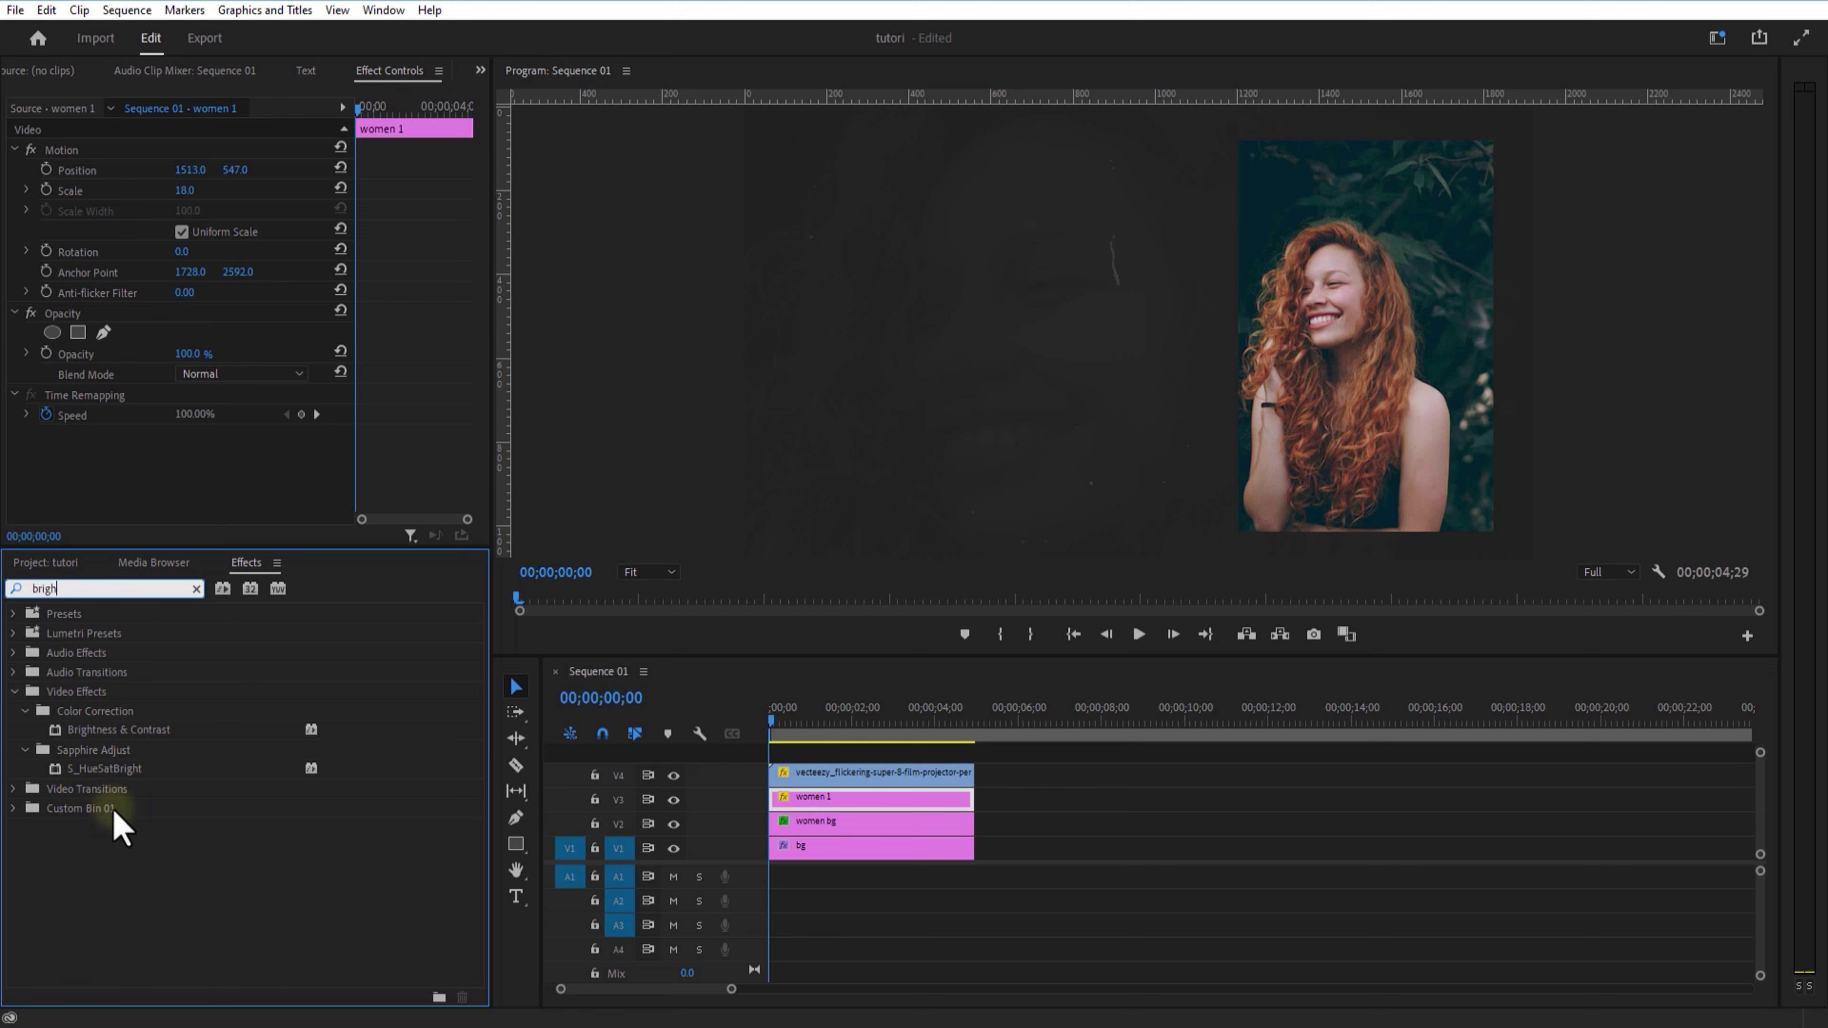
left_click(115, 730)
left_click_drag(131, 737, 836, 801)
Set the women 1 clip's brightness to 20 and contrast to 31, and scrub through the result.
left_click_drag(195, 513, 279, 513)
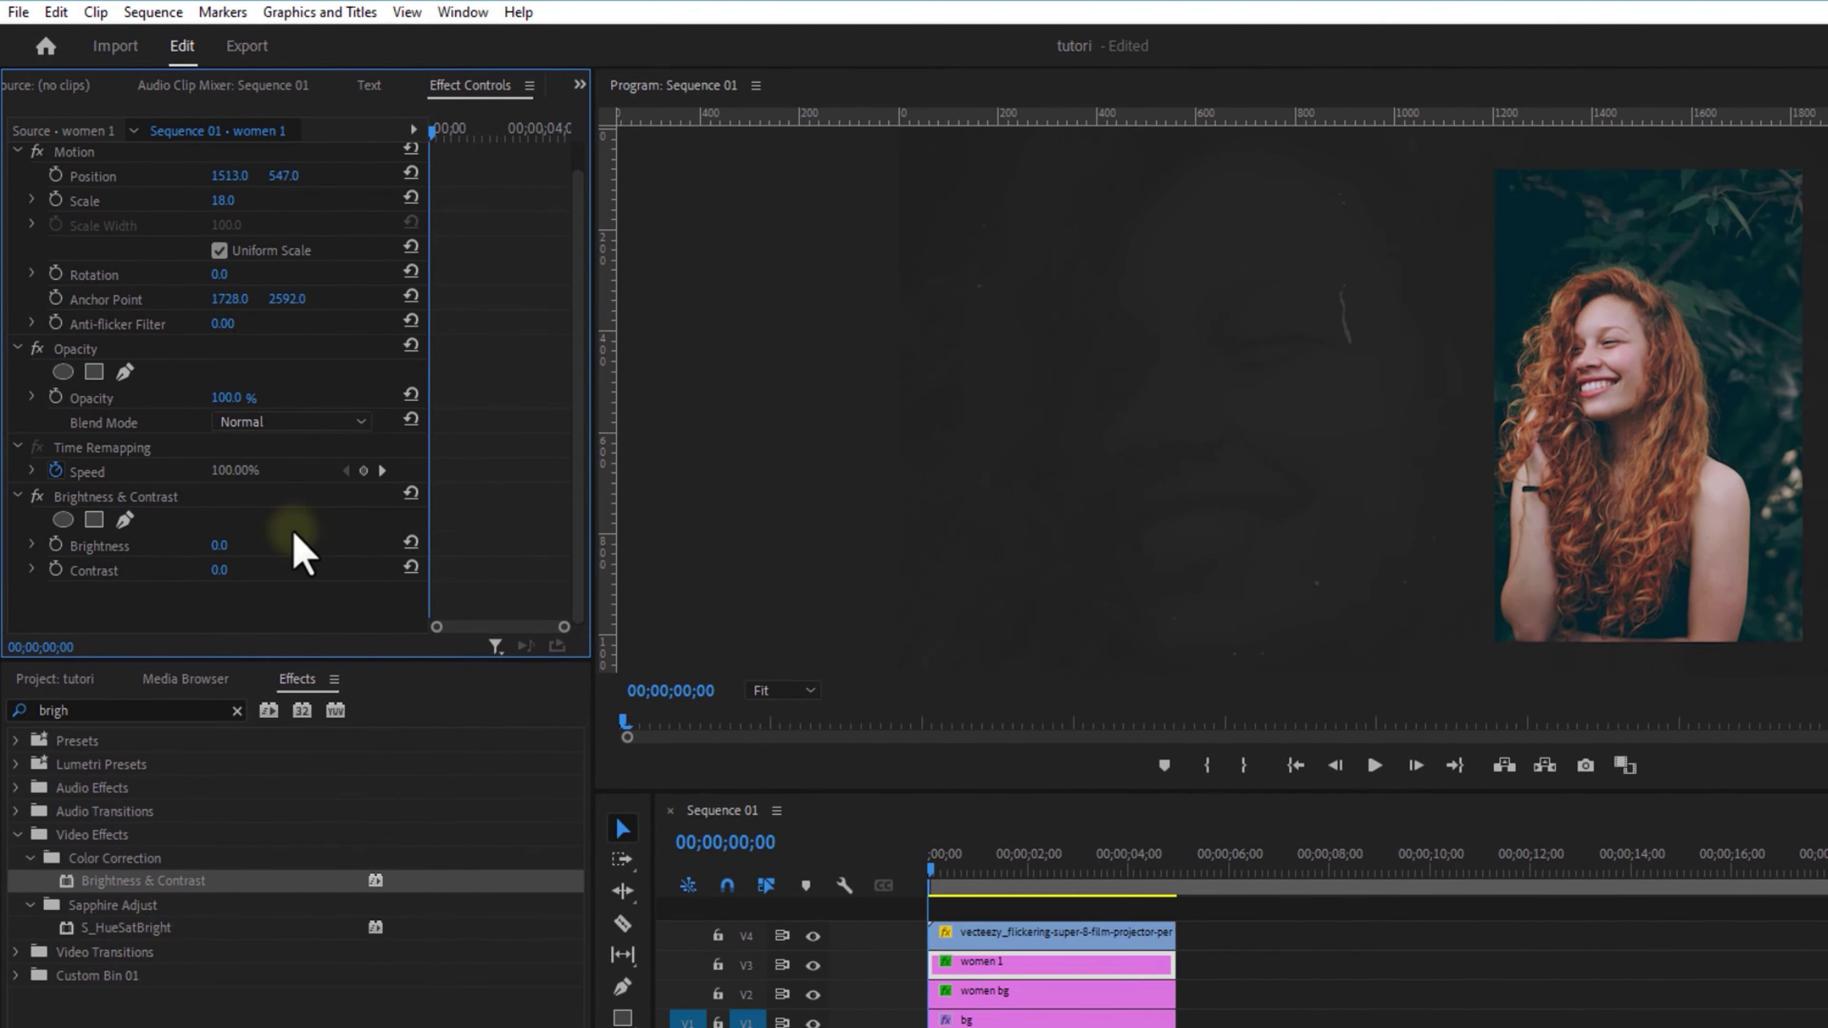
left_click_drag(320, 576, 345, 569)
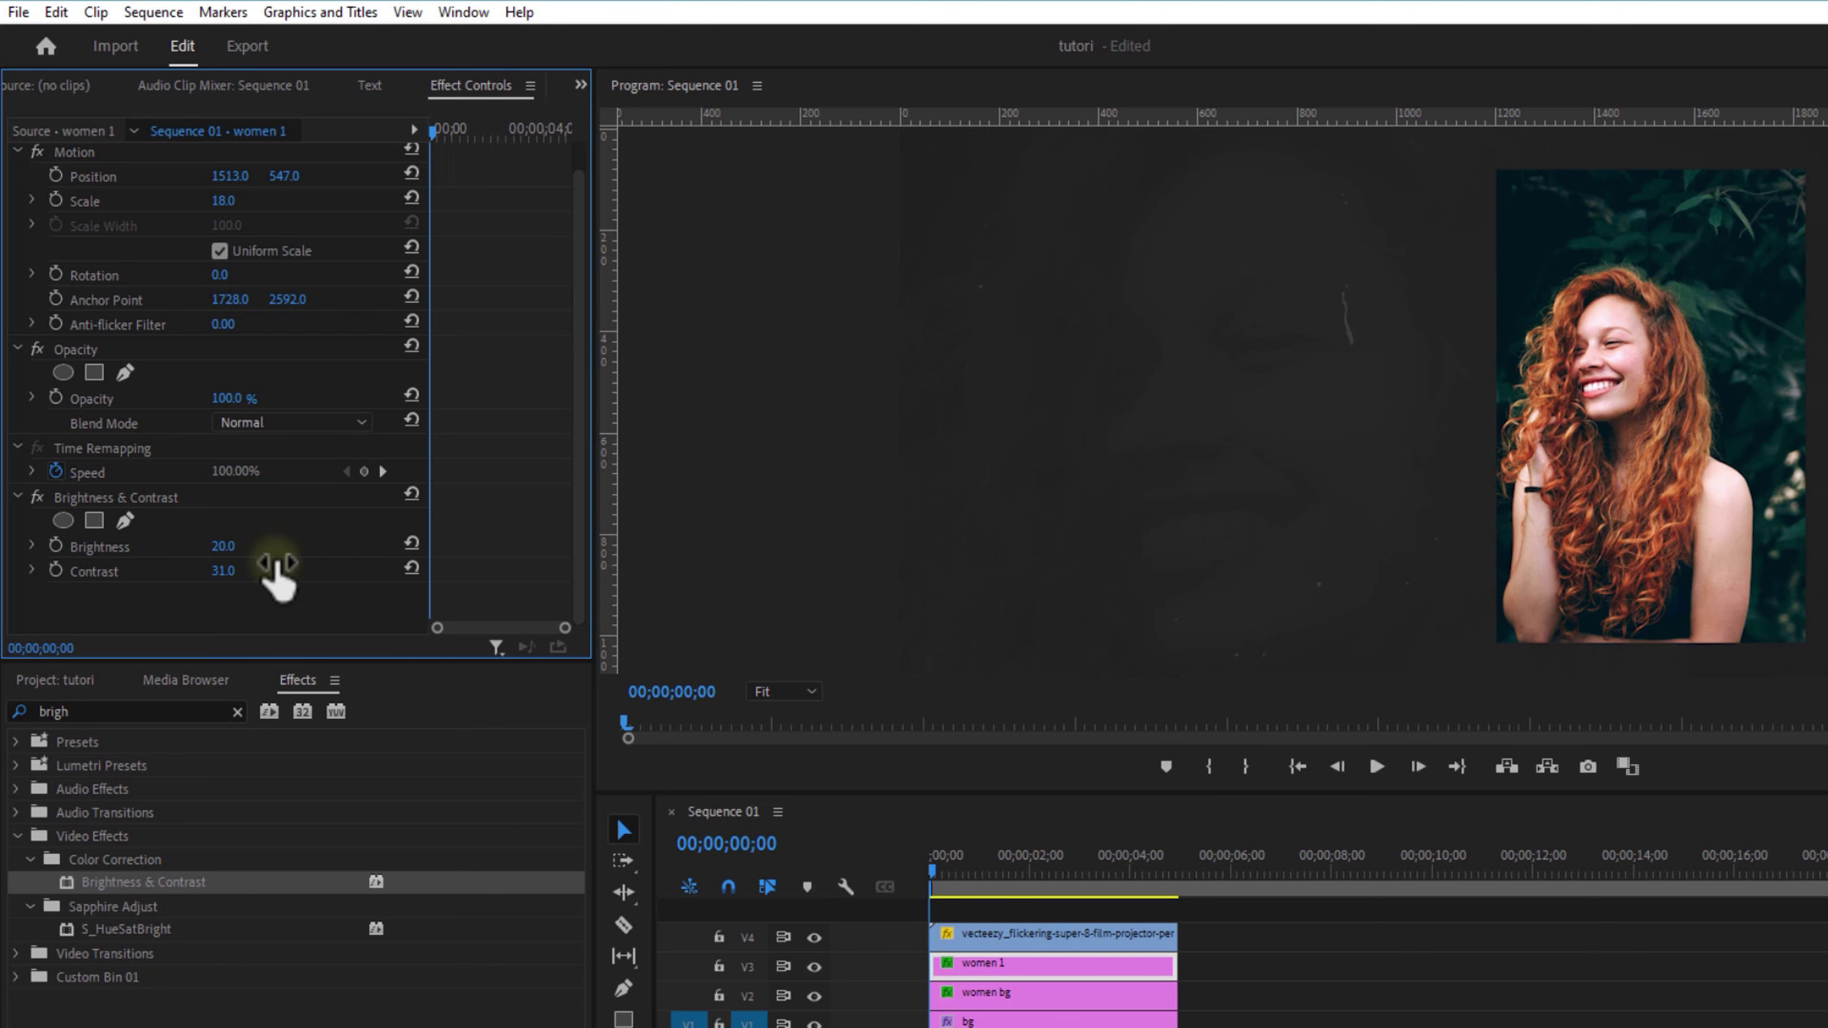
left_click_drag(934, 872, 1037, 875)
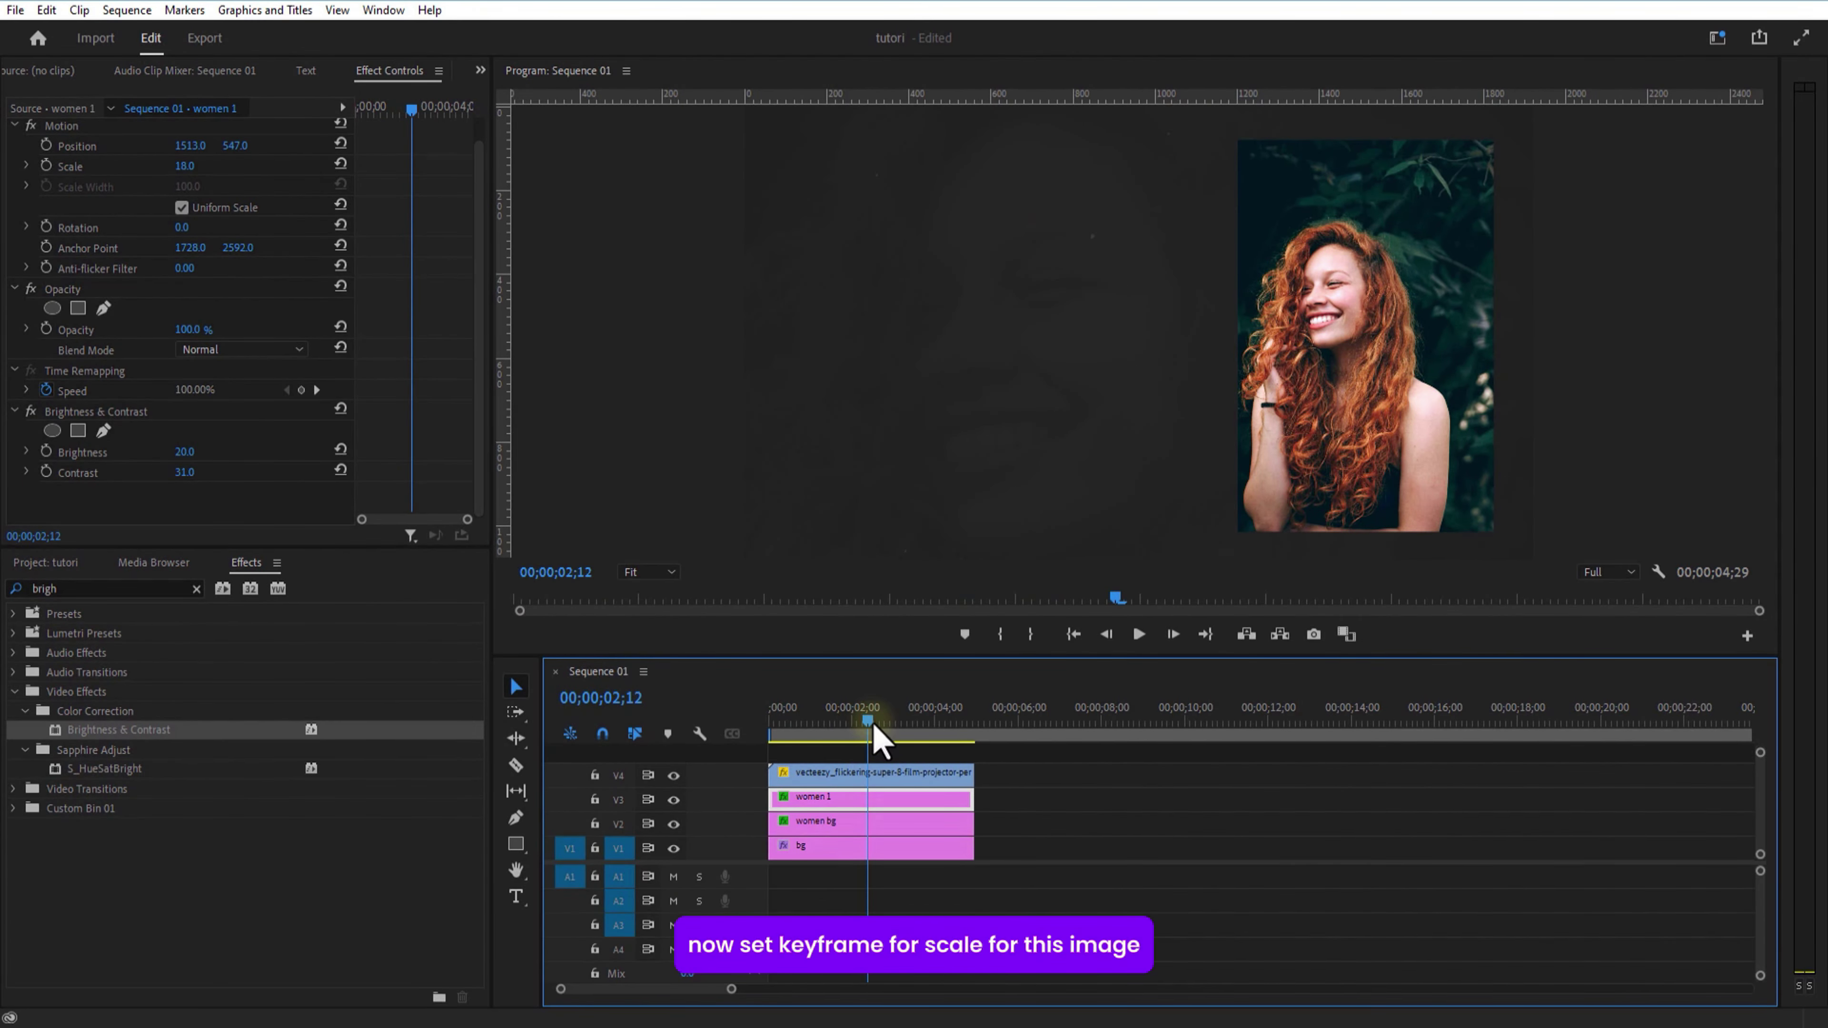
Enable scale and opacity keyframing on women 1 at 00;00;00;00, with the scale set to 35.
left_click_drag(878, 738, 771, 745)
left_click(46, 190)
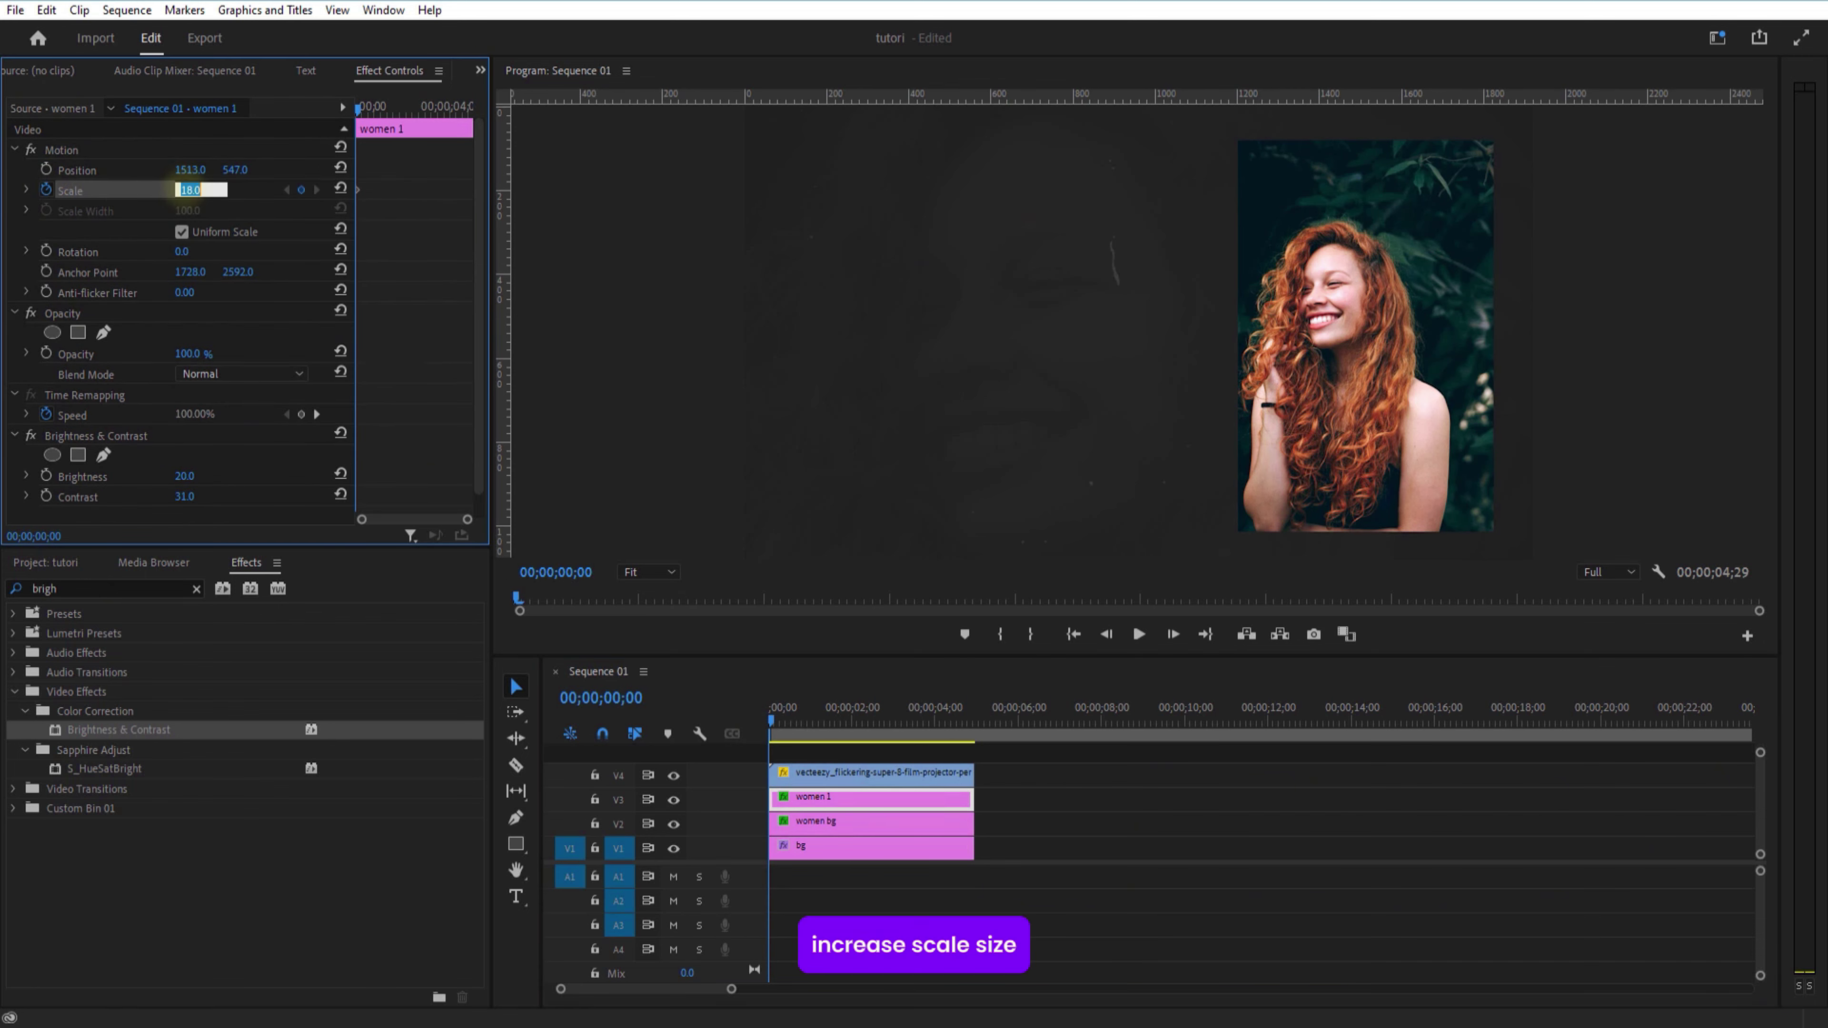
type("25")
key("Return")
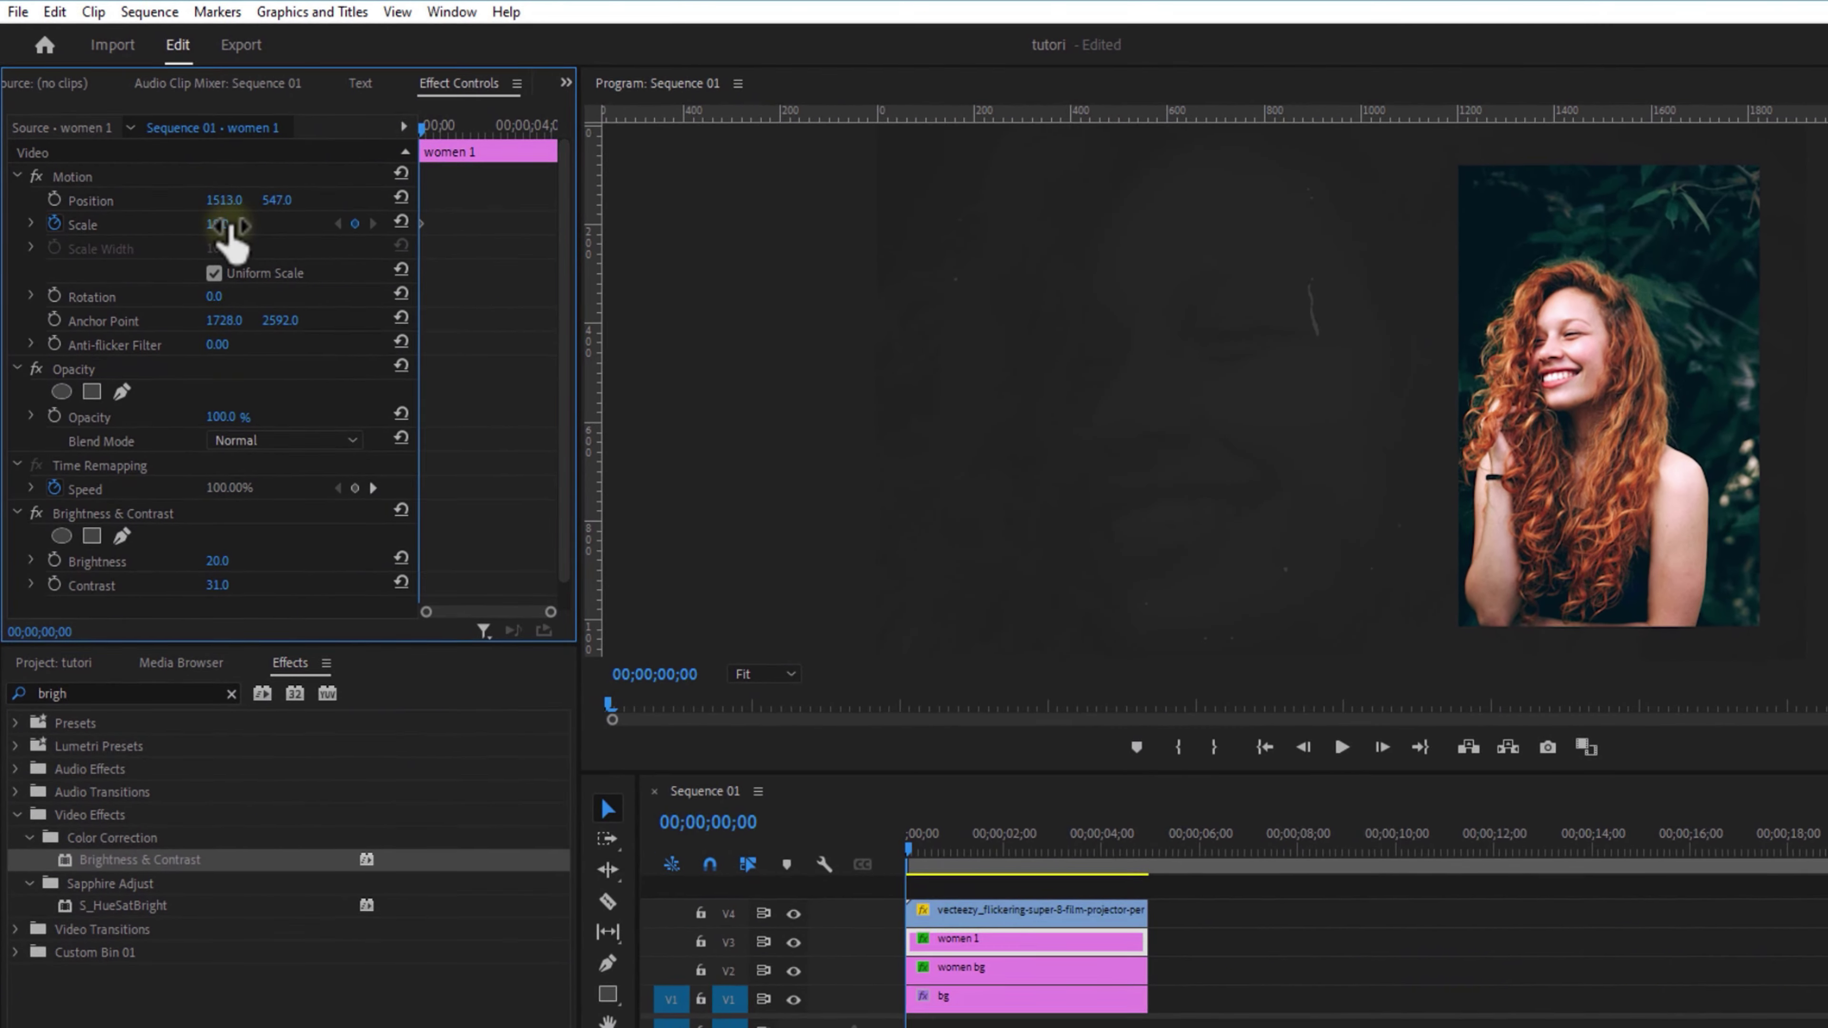
left_click_drag(277, 224, 291, 227)
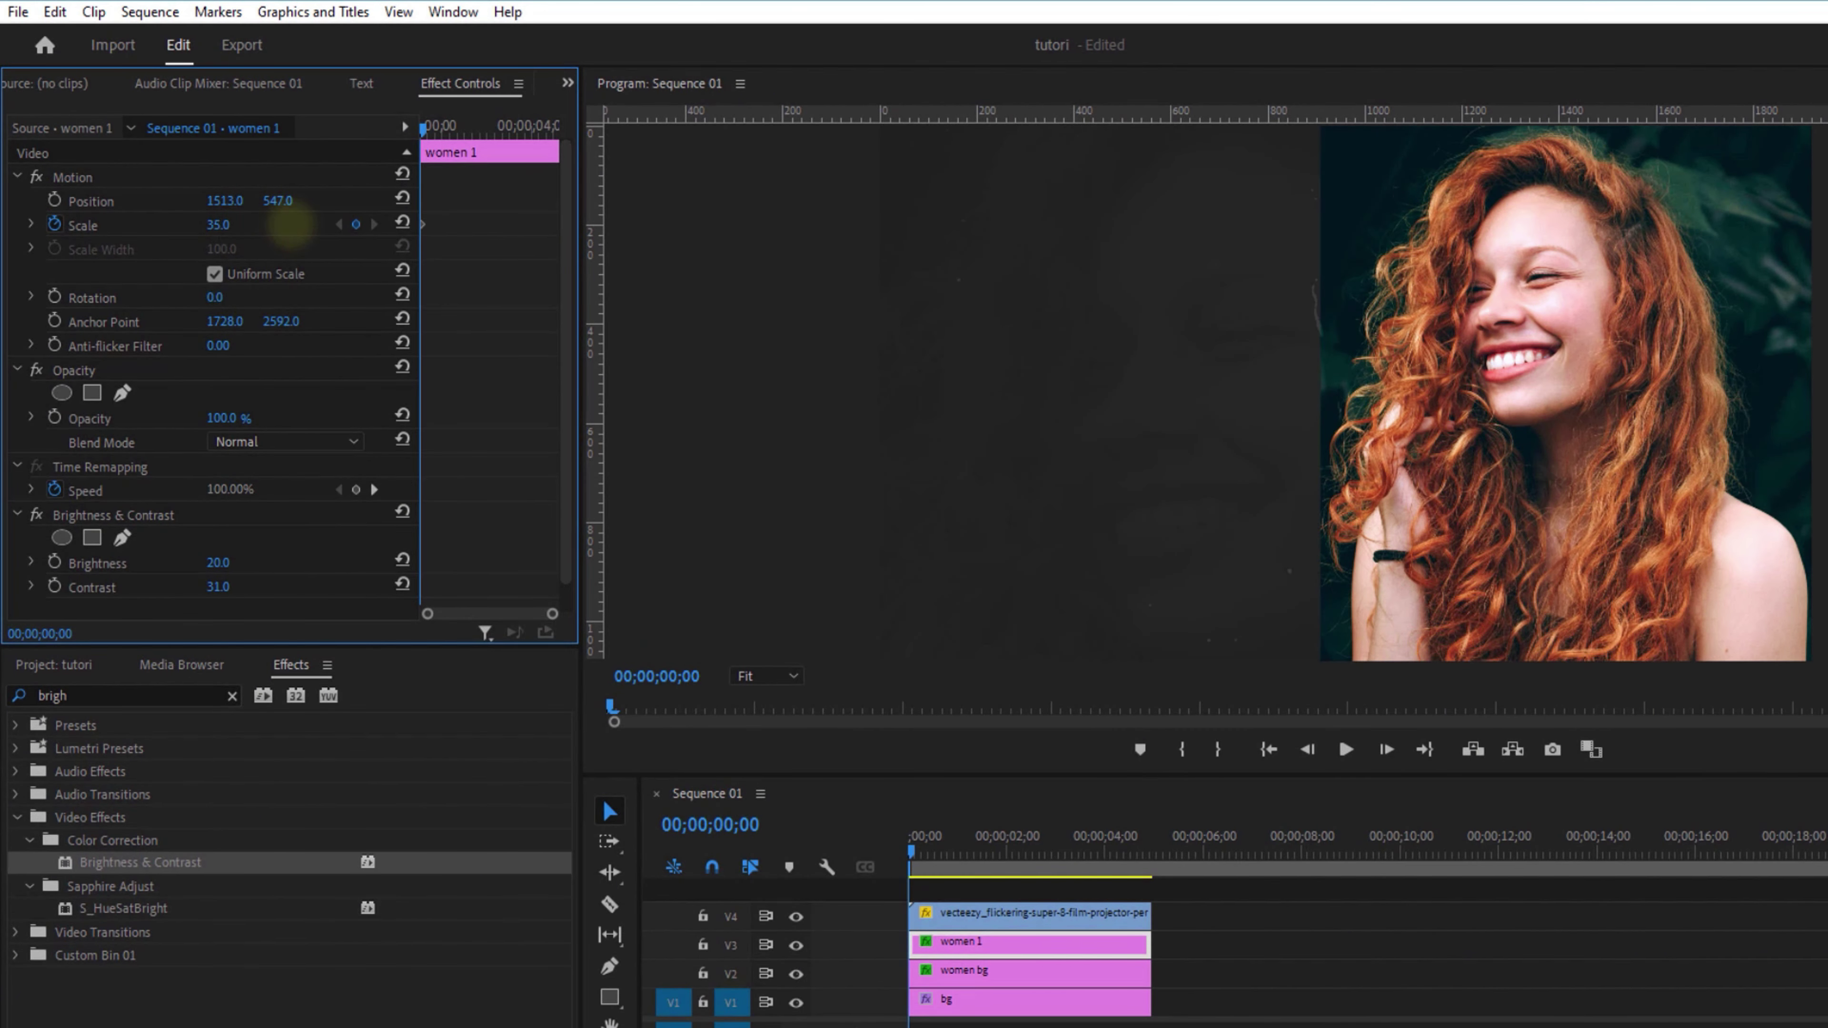
left_click(54, 417)
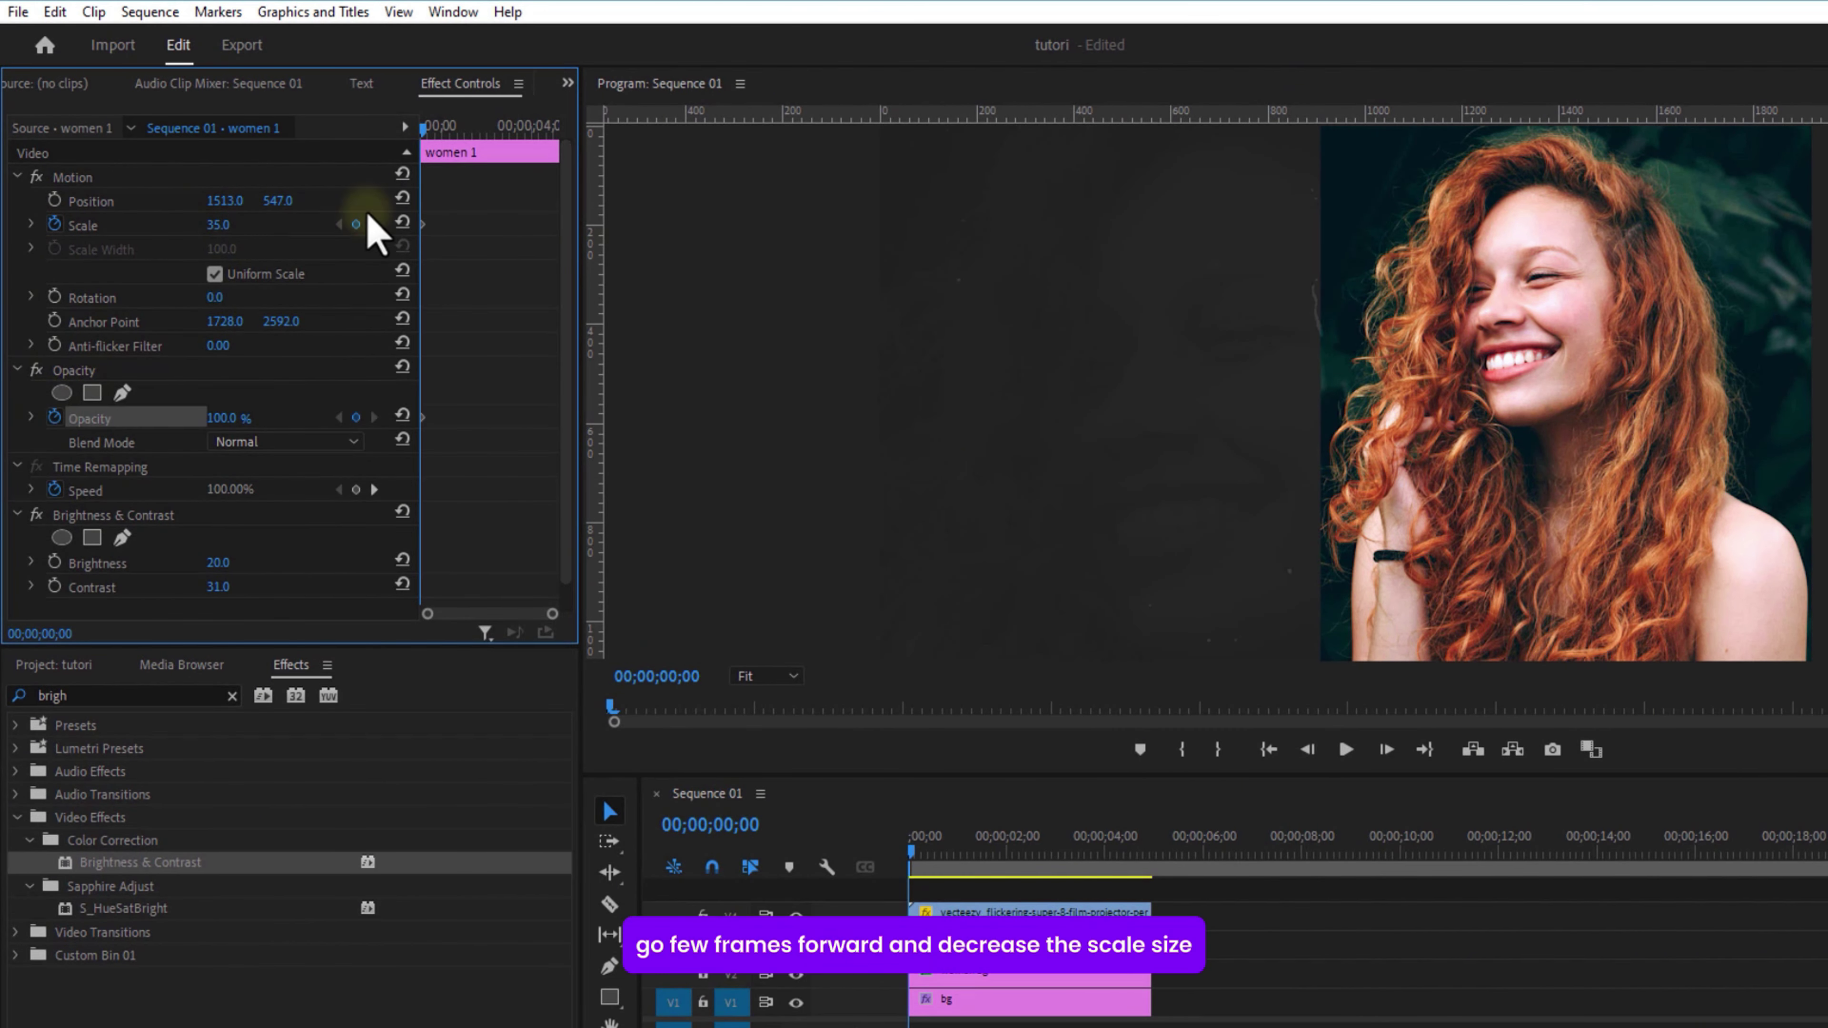
Add a scale keyframe of 18 to the women 1 clip at 00;00;01;00.
key("Right")
key("Right")
key("Right")
key("Right")
key("Right")
key("Right")
left_click_drag(432, 135, 449, 146)
left_click(218, 227)
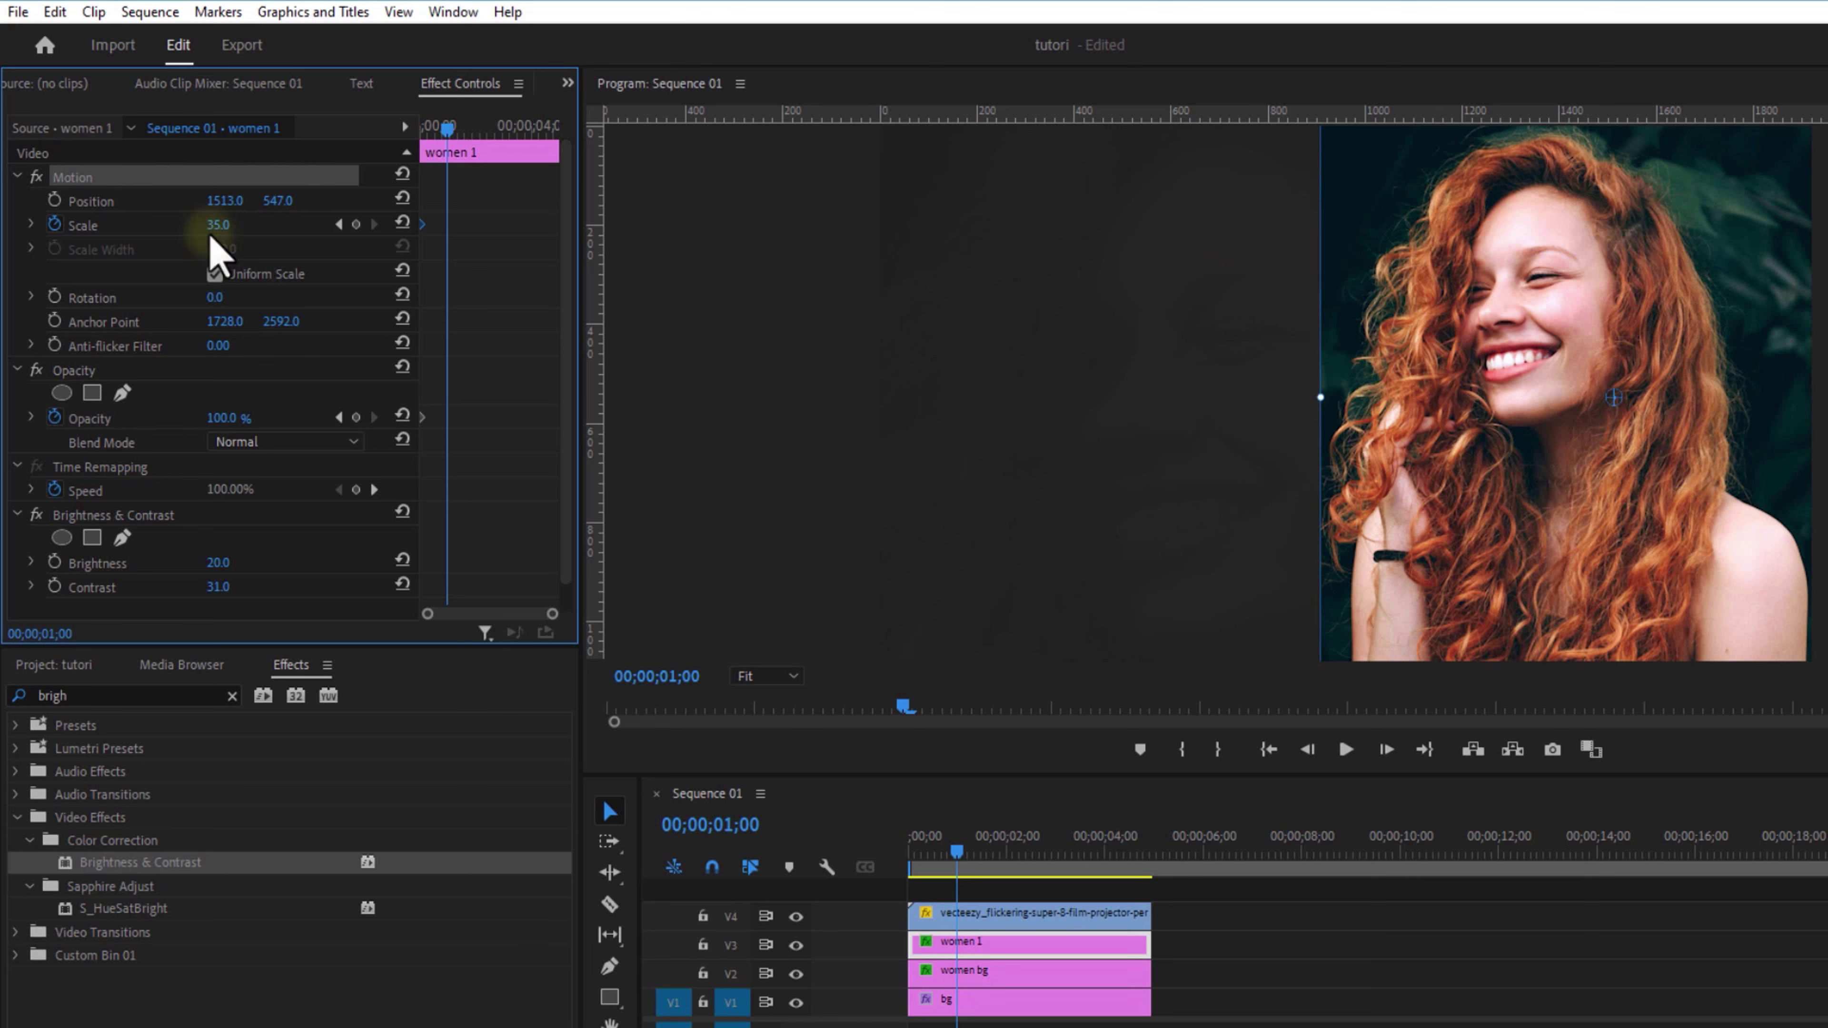
type("18")
left_click(293, 229)
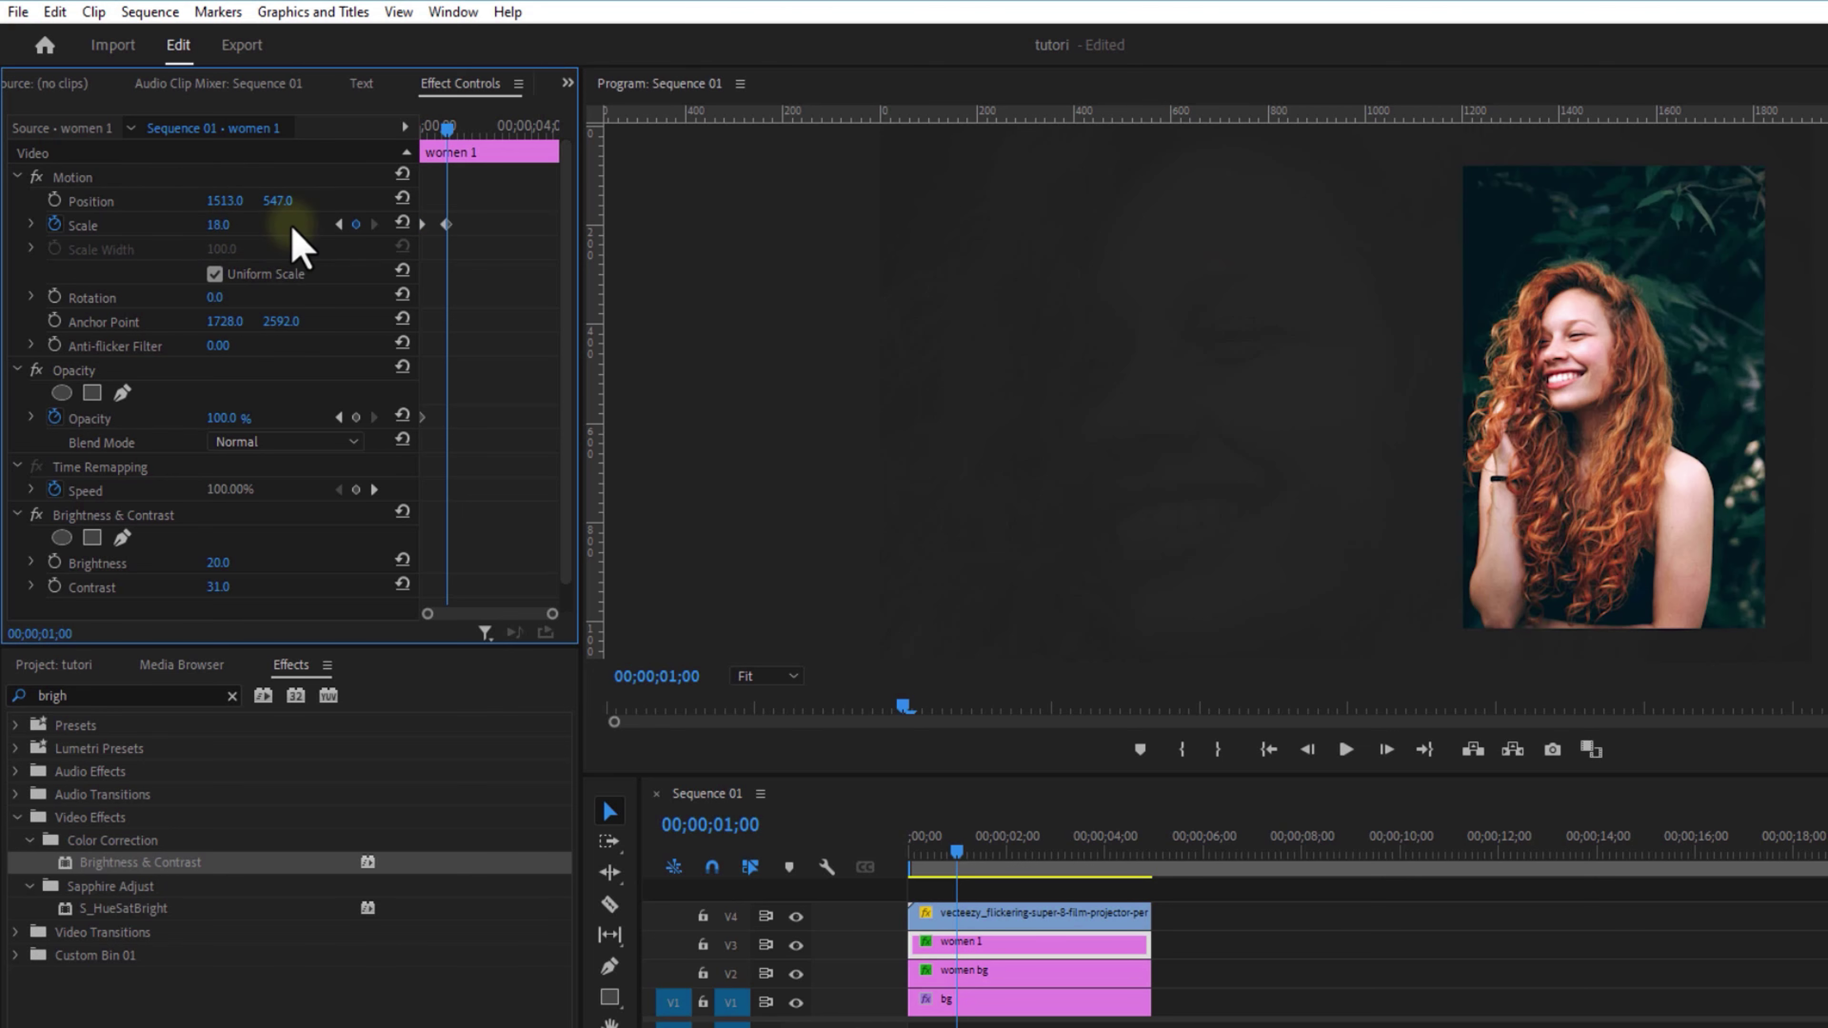
Change both scale keyframes of women 1 to Continuous Bezier interpolation.
mouse_move(440, 135)
left_mouse_down()
mouse_move(395, 143)
mouse_move(435, 137)
left_mouse_up()
left_click(446, 225)
right_click(445, 228)
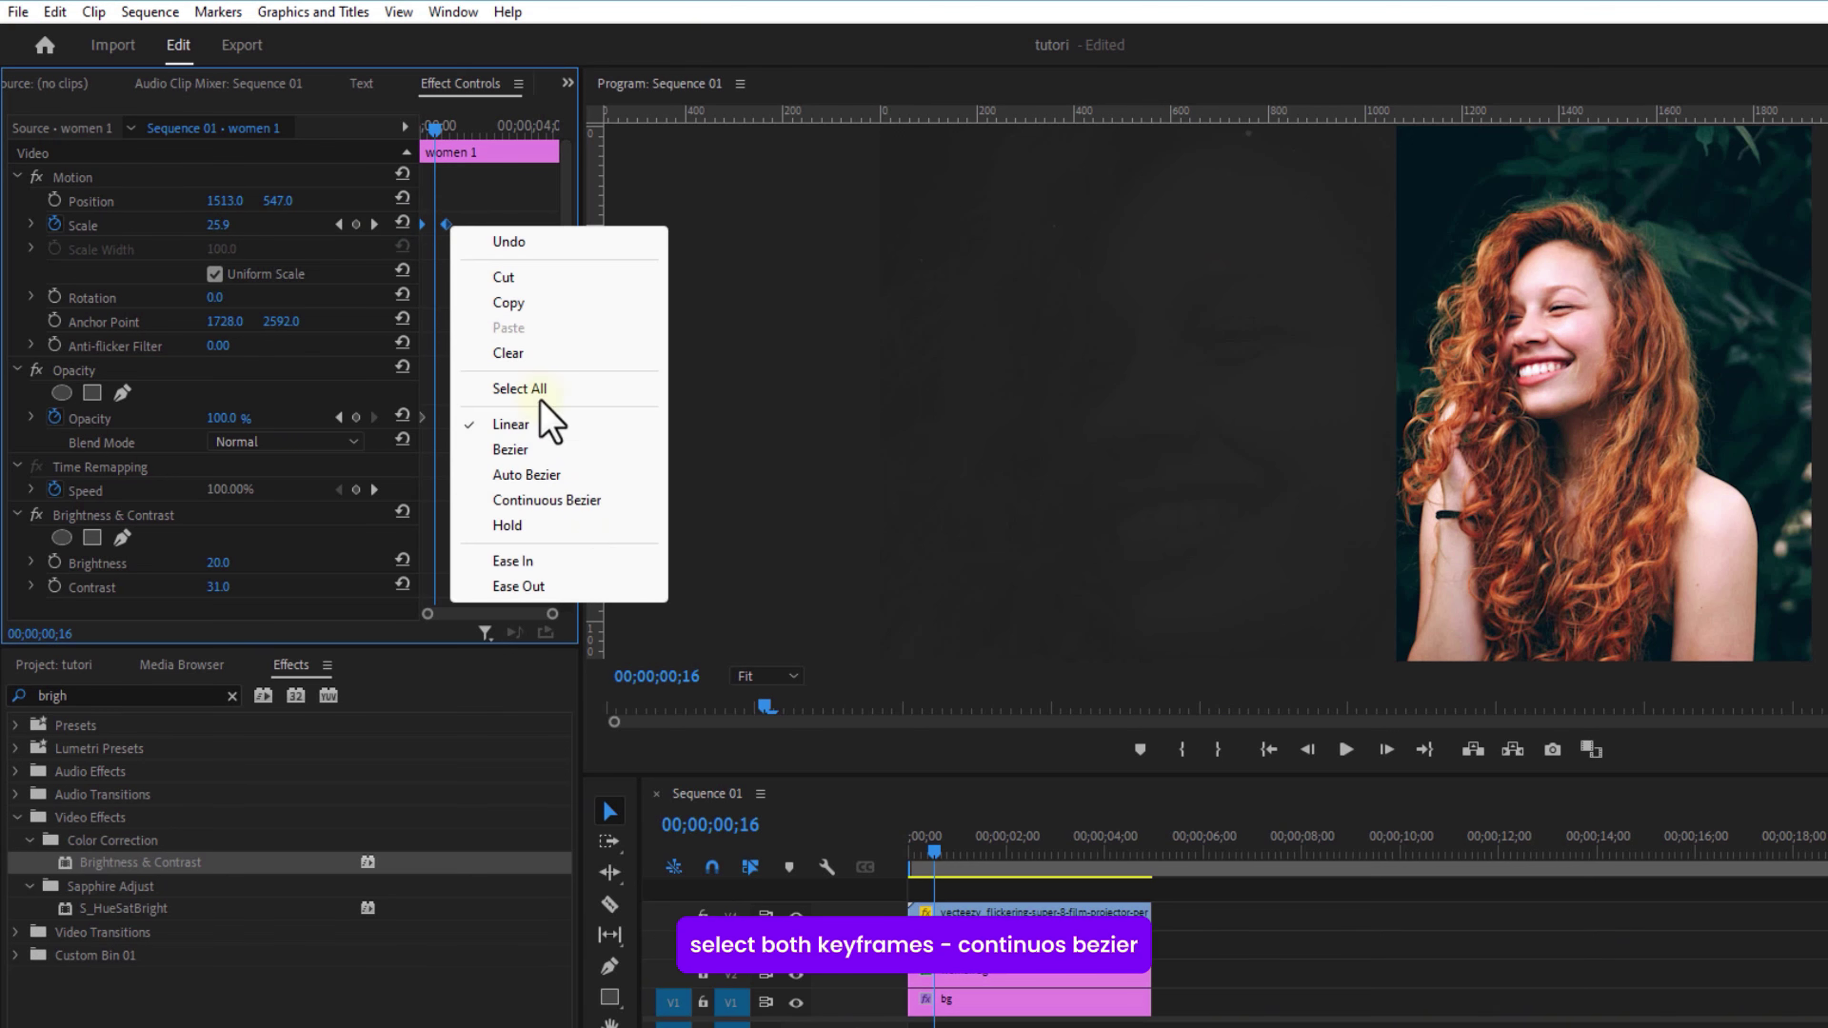
left_click(565, 501)
Keyframe women 1's opacity from 0% at the clip start to 100% at 00;00;00;17.
left_click_drag(434, 129, 396, 140)
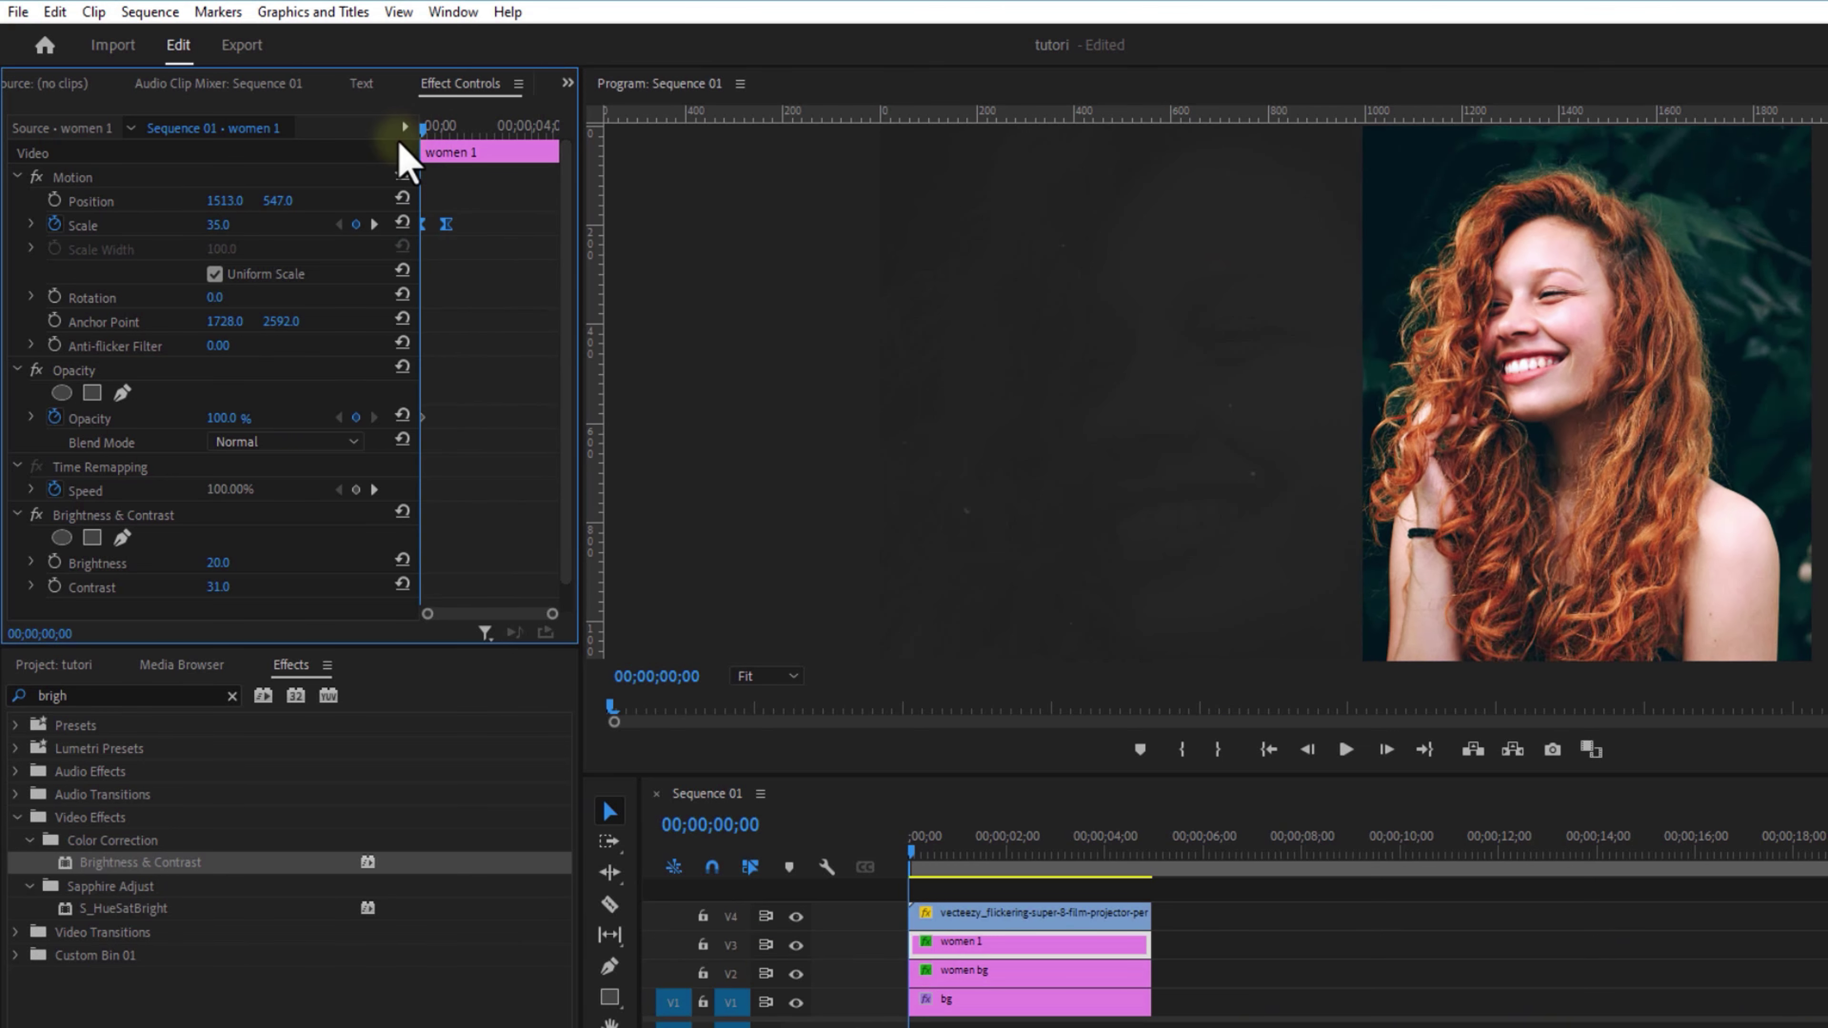
left_click_drag(226, 425, 354, 396)
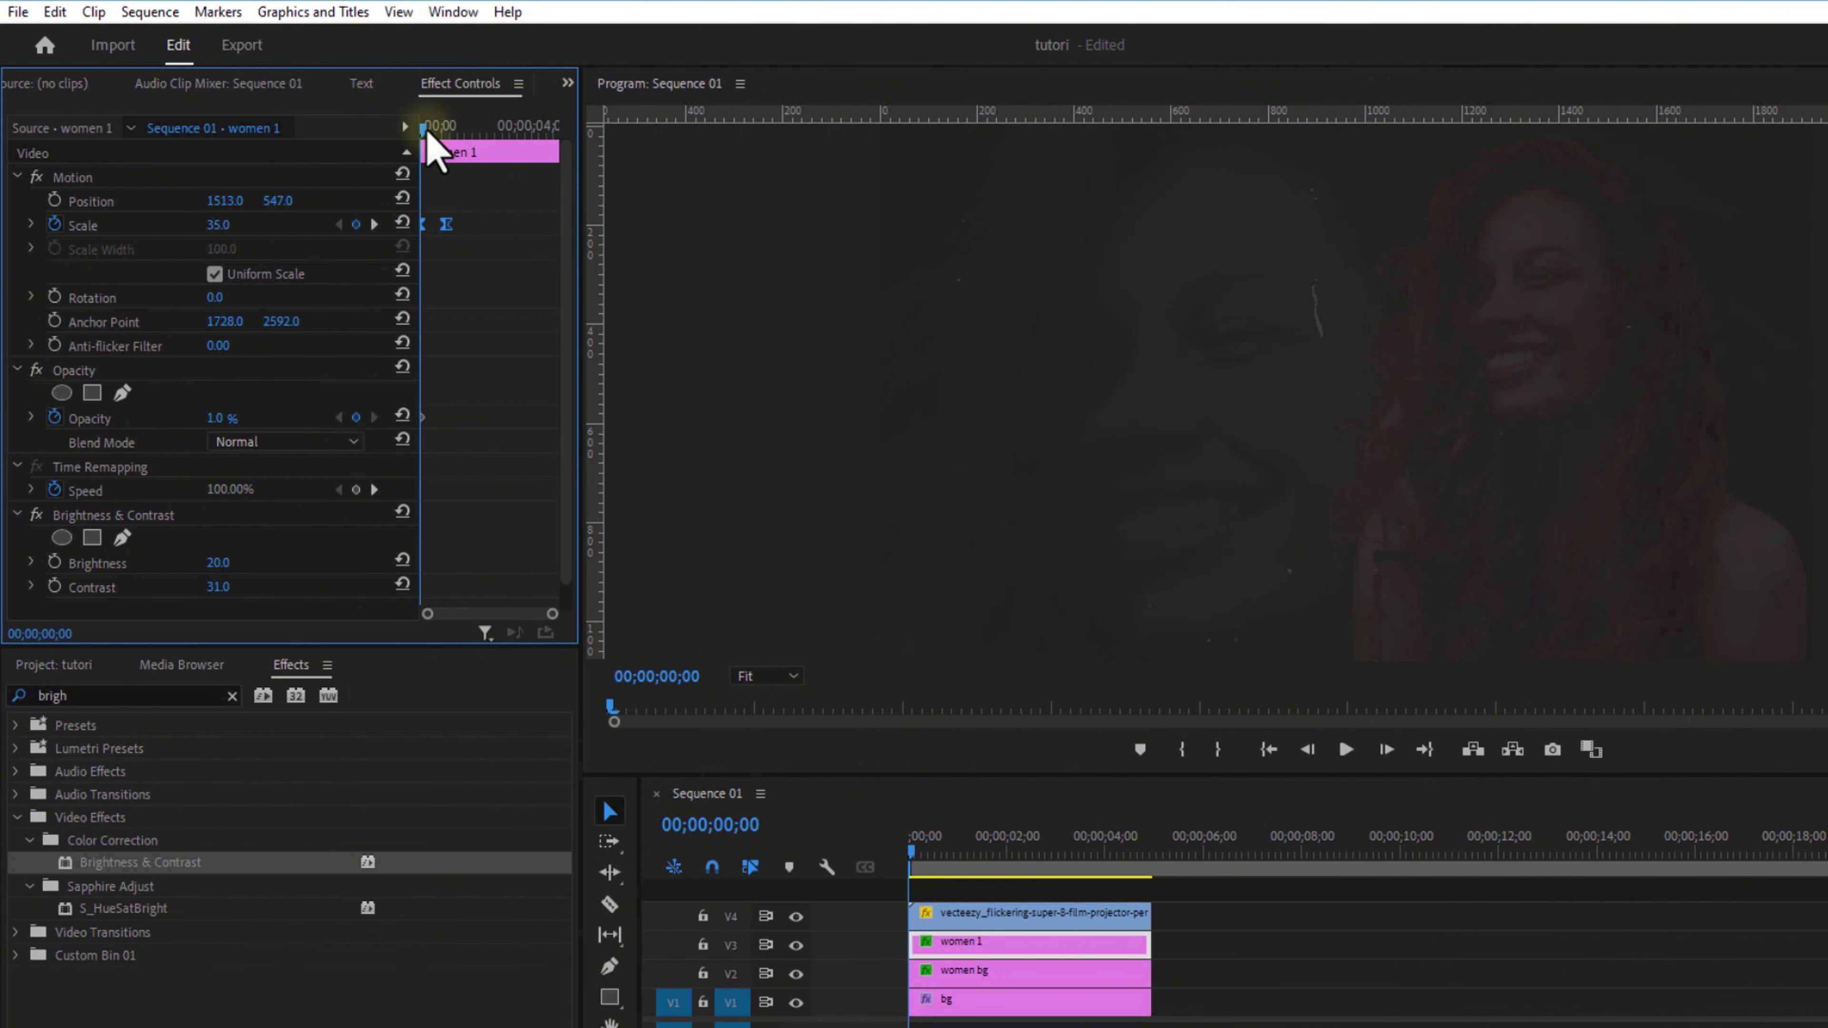
left_click_drag(428, 142, 441, 148)
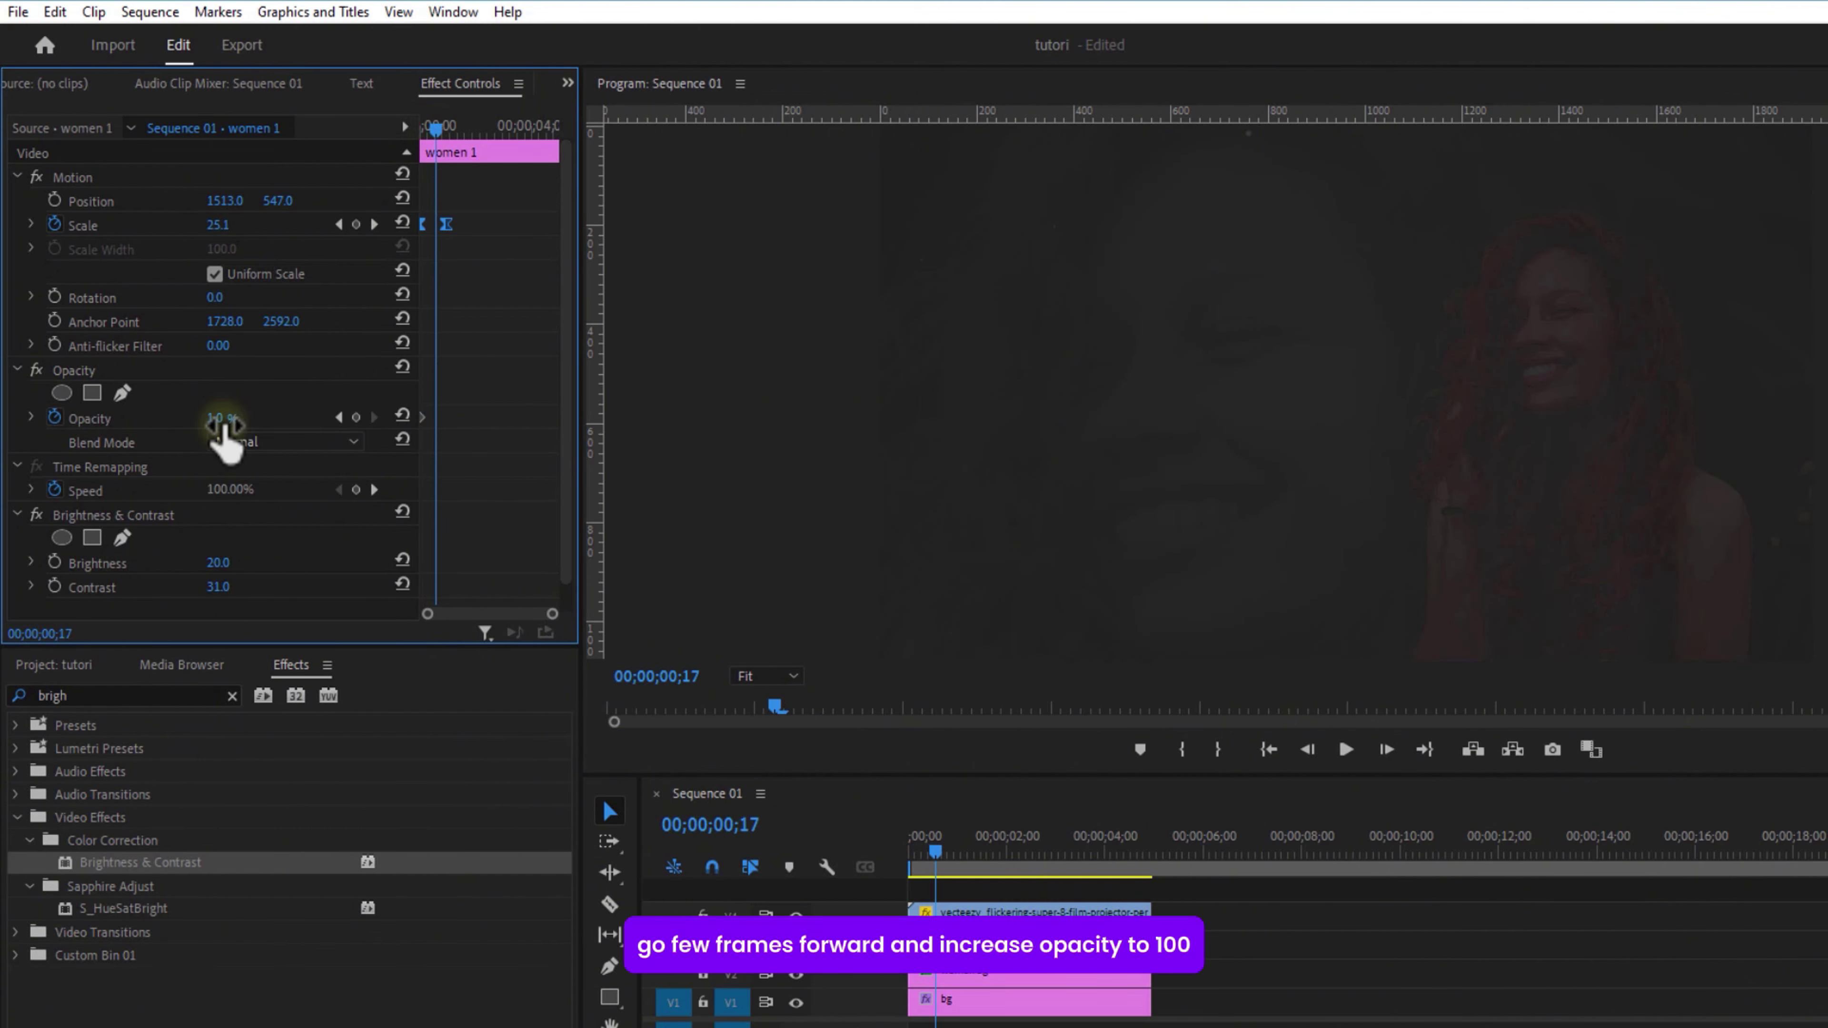
left_click_drag(223, 419, 665, 431)
left_click_drag(421, 140, 347, 163)
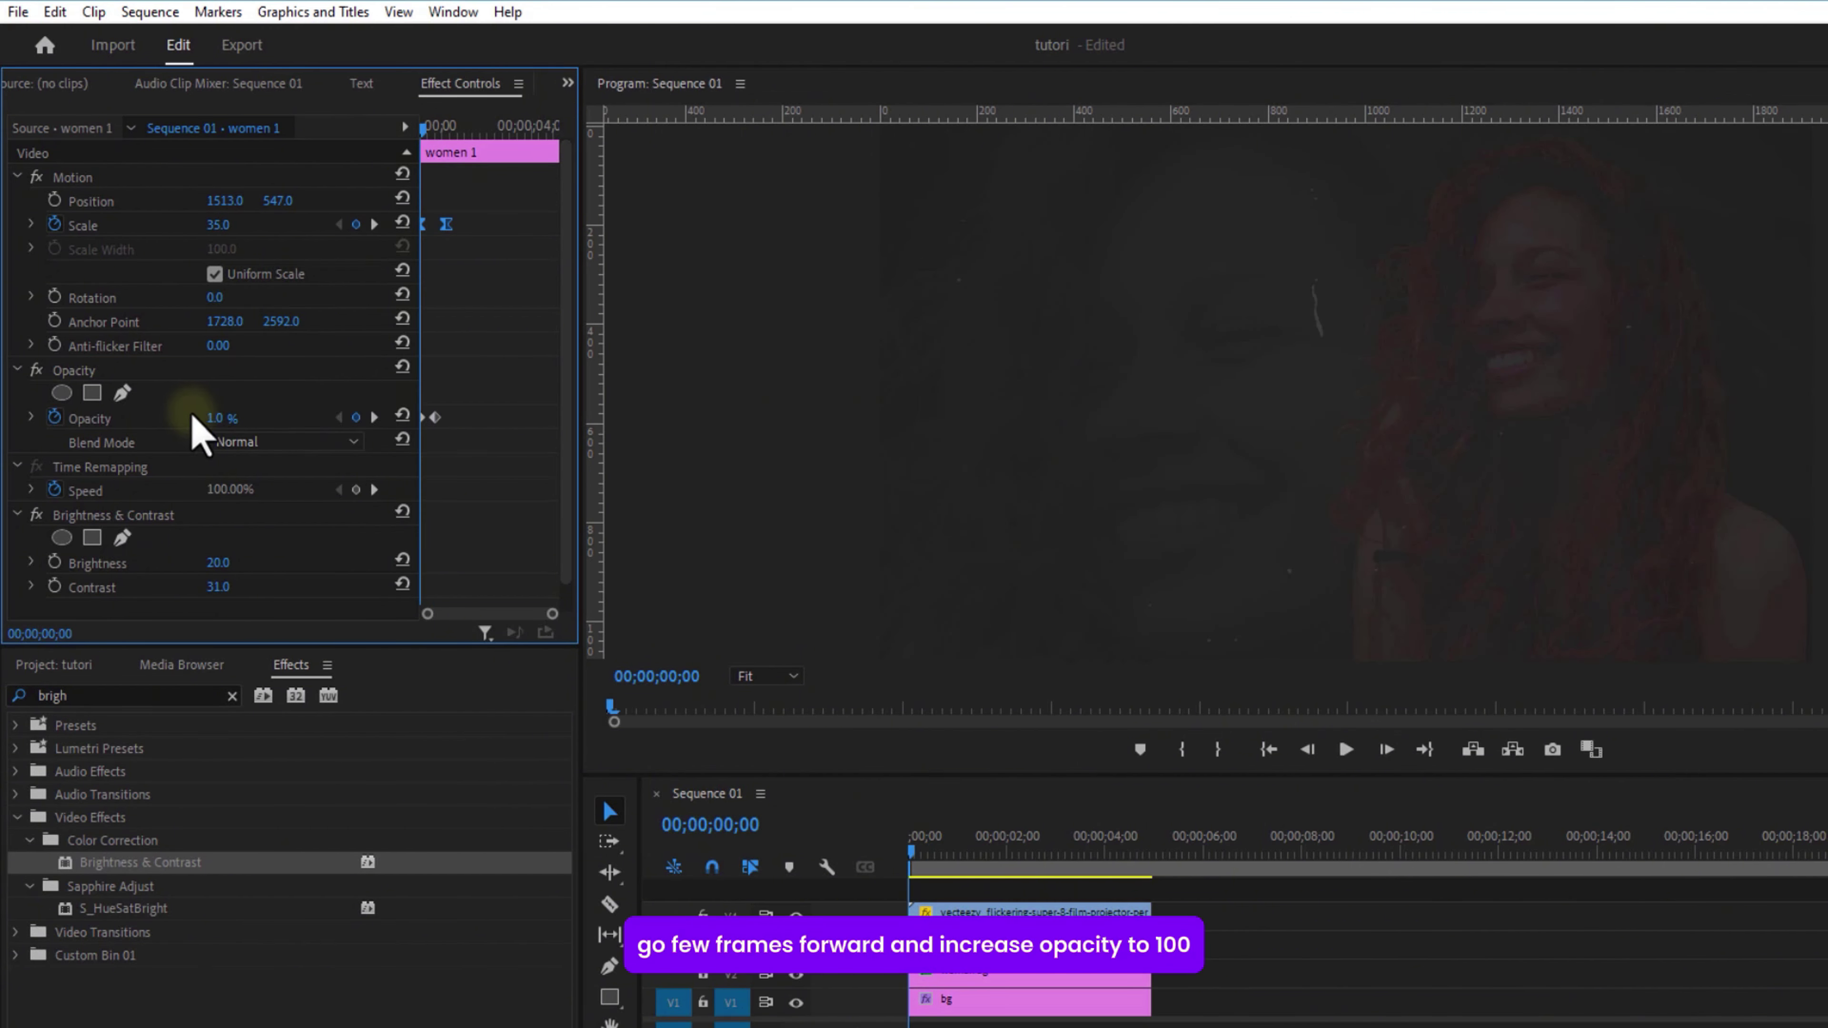
left_click_drag(195, 420, 40, 414)
left_click_drag(425, 134, 446, 138)
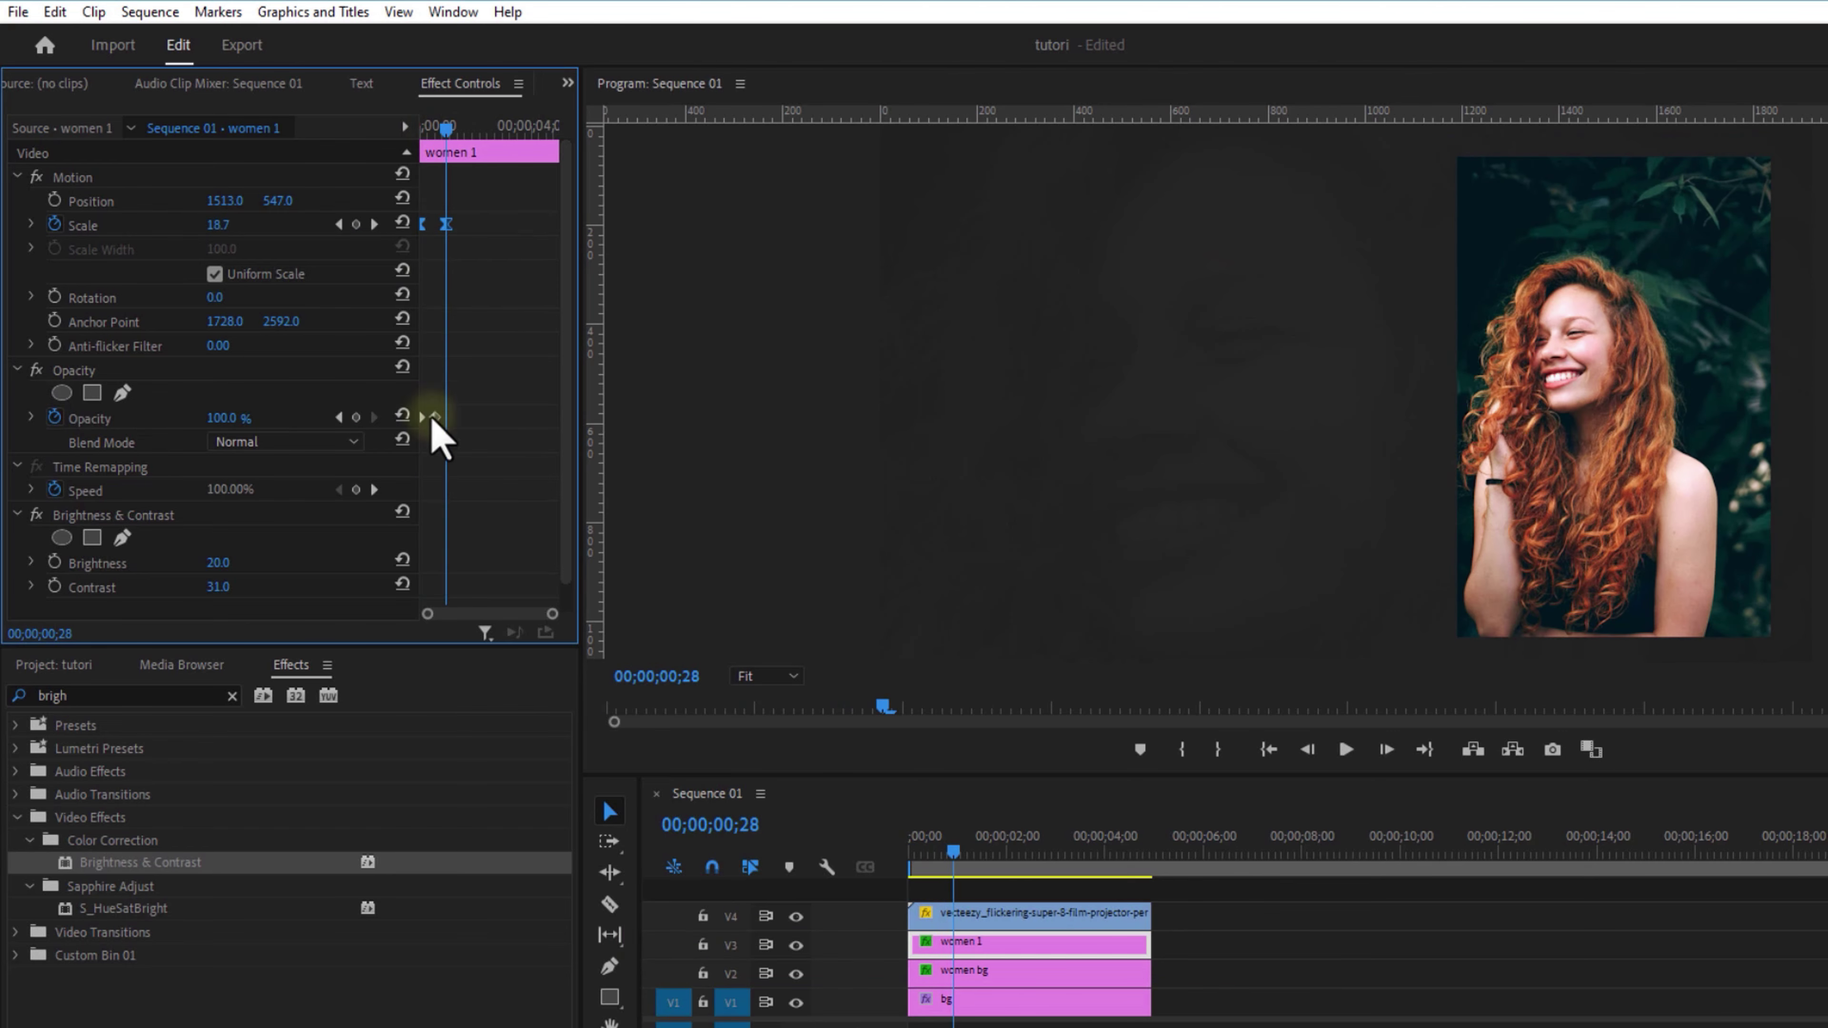
Delay women 1's opacity keyframes so the fade-in runs from about 00;00;00;11 to about 00;00;00;28, and preview it.
left_click_drag(433, 416, 443, 417)
mouse_move(442, 135)
left_mouse_down()
mouse_move(393, 135)
mouse_move(430, 135)
left_mouse_up()
left_click(1348, 749)
key("space")
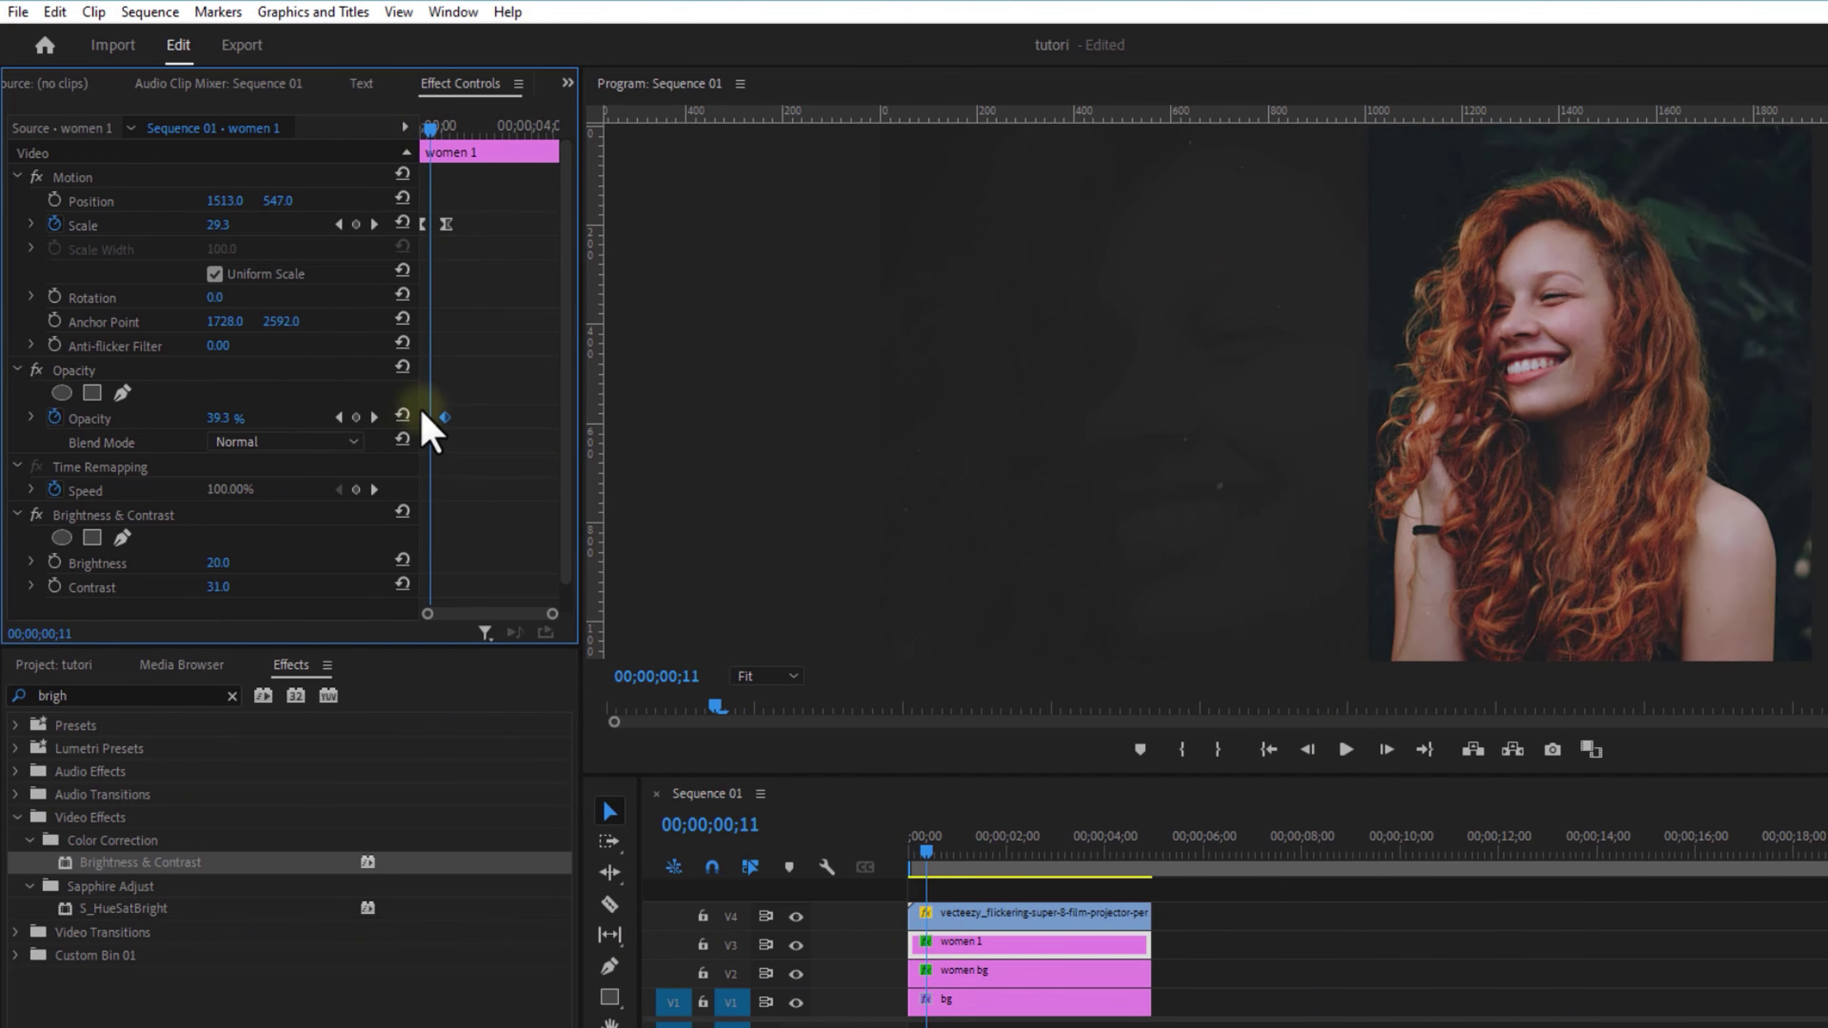
left_click_drag(423, 417, 430, 417)
left_click_drag(430, 134, 379, 172)
left_click(1360, 754)
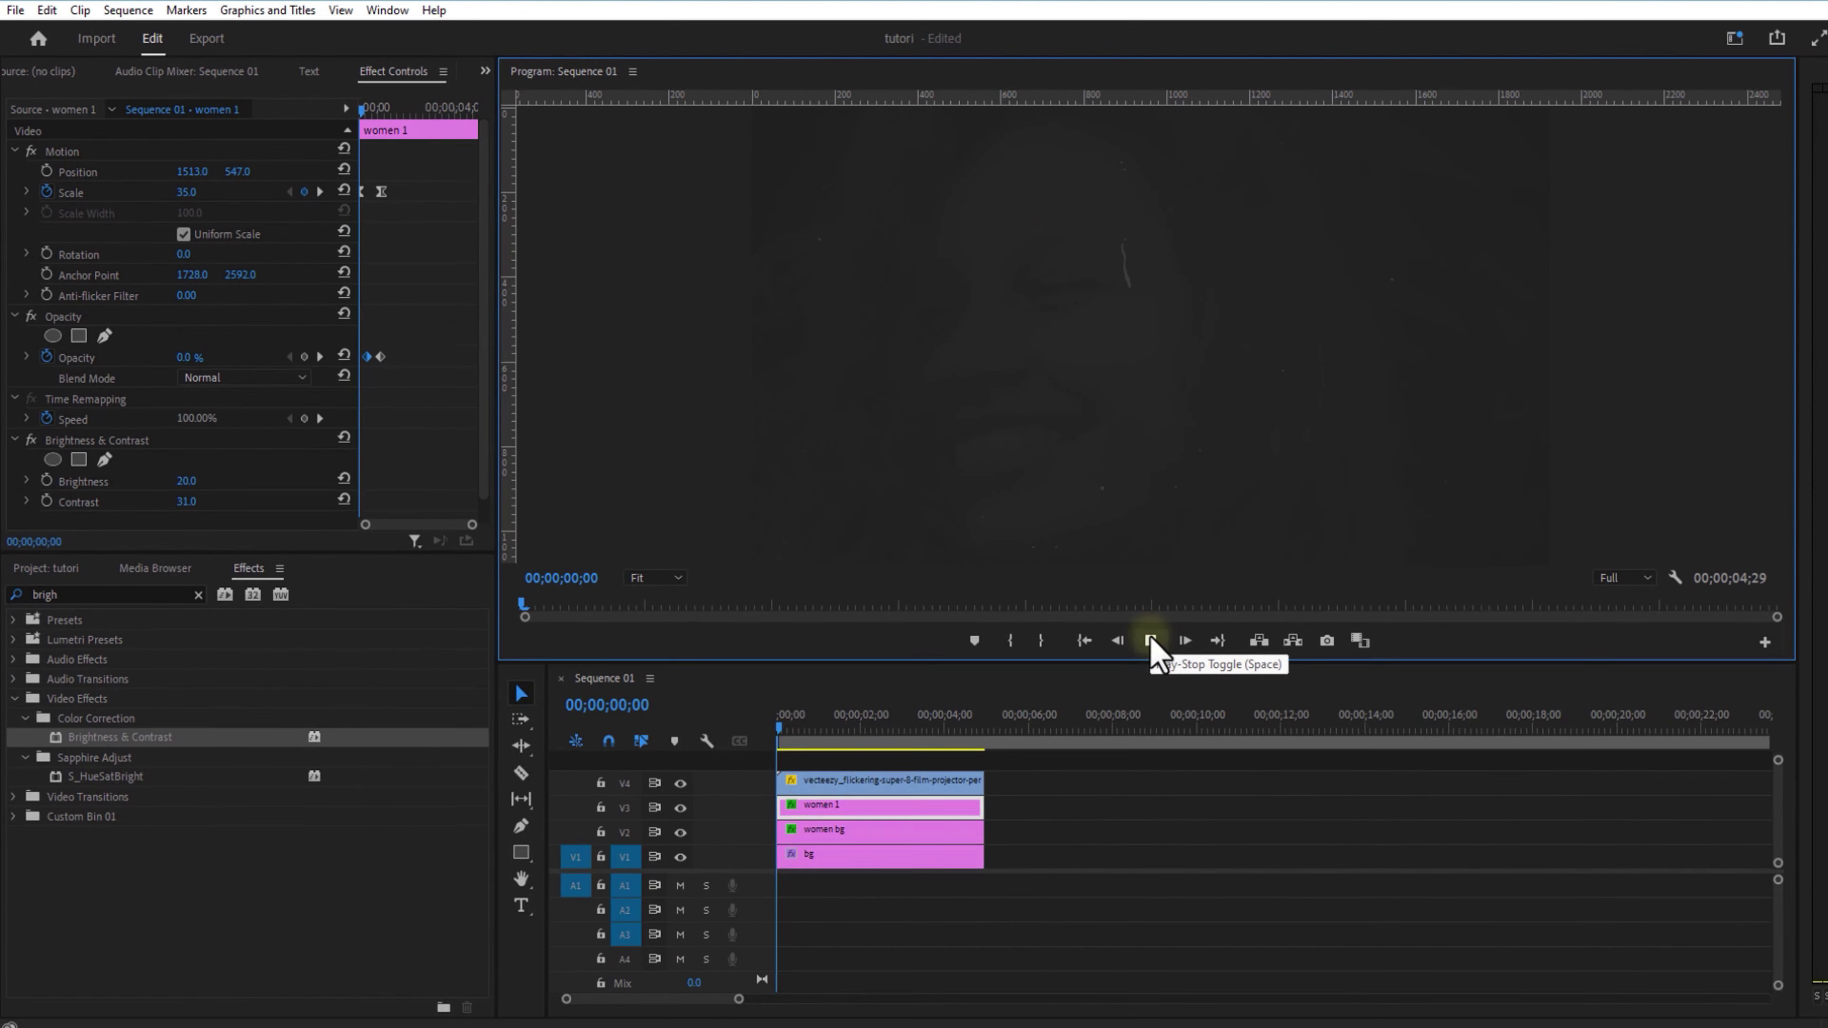
Set the playhead to 00;00;01;00, enlarge the timeline area, deselect all clips and open the Premiere Composer extension.
mouse_move(840, 743)
left_mouse_down()
mouse_move(785, 749)
mouse_move(808, 747)
left_mouse_up()
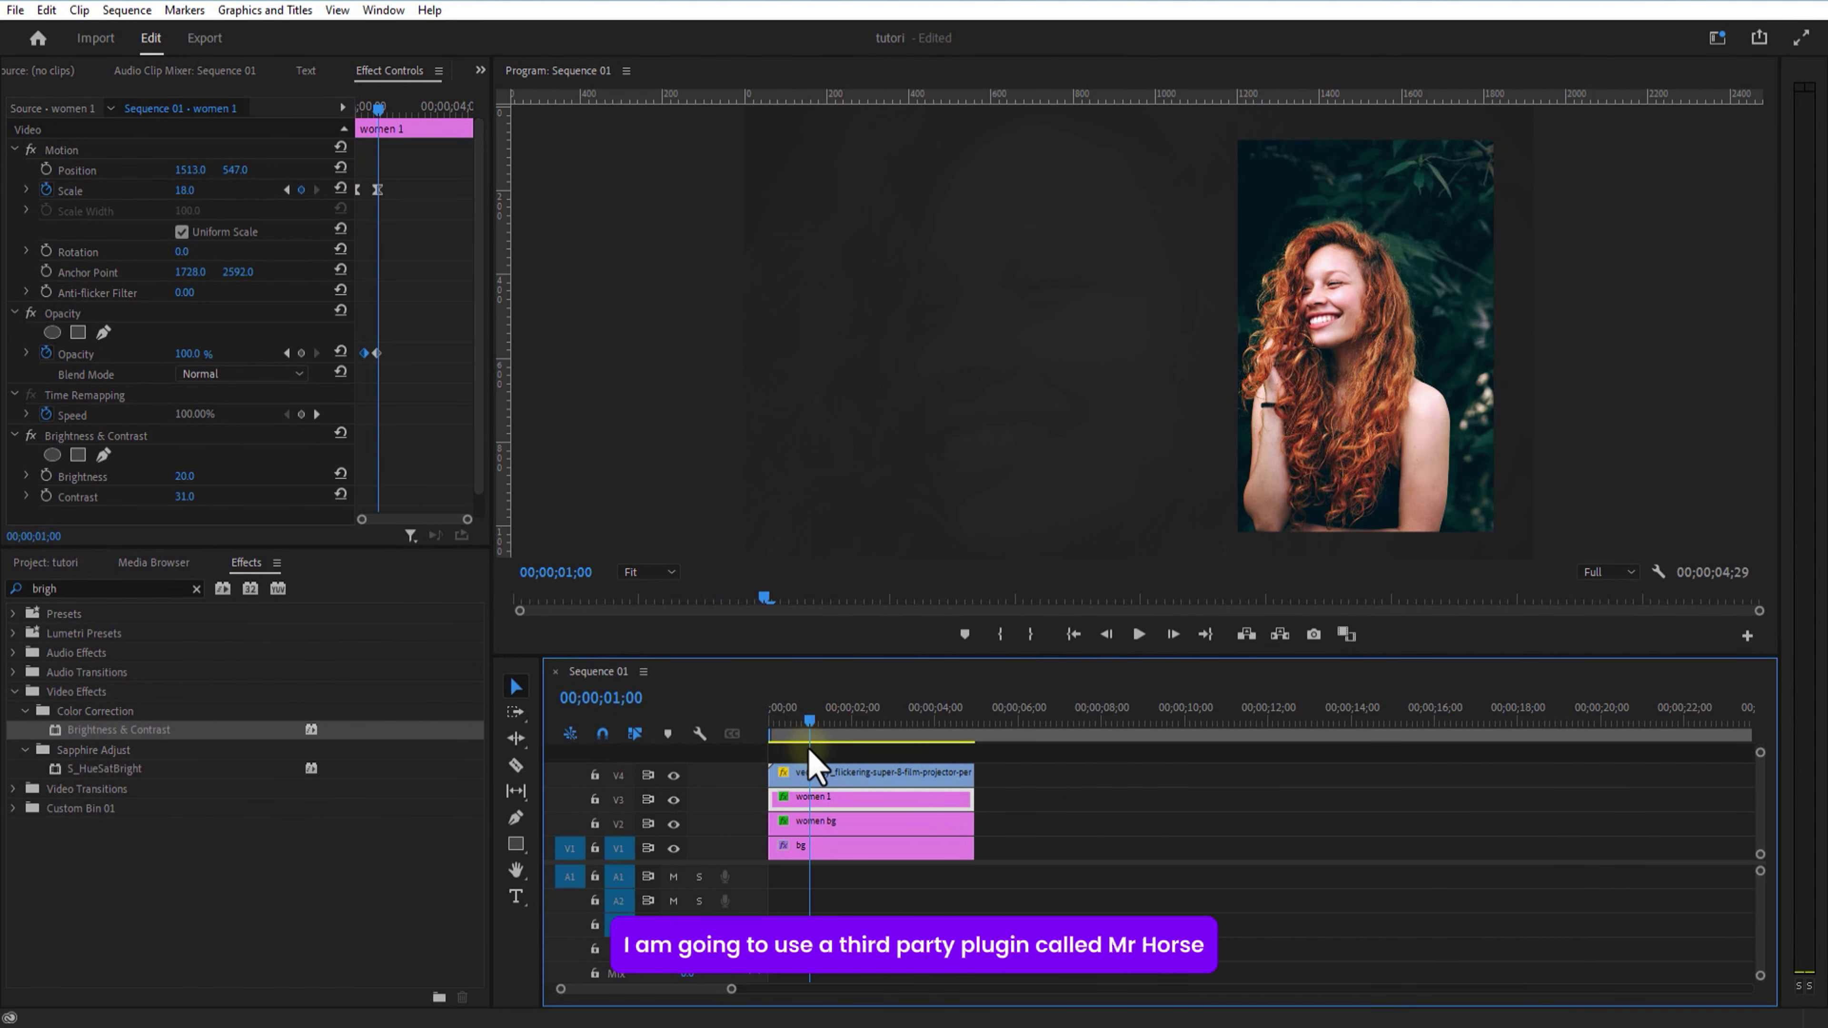
left_click_drag(859, 658, 858, 572)
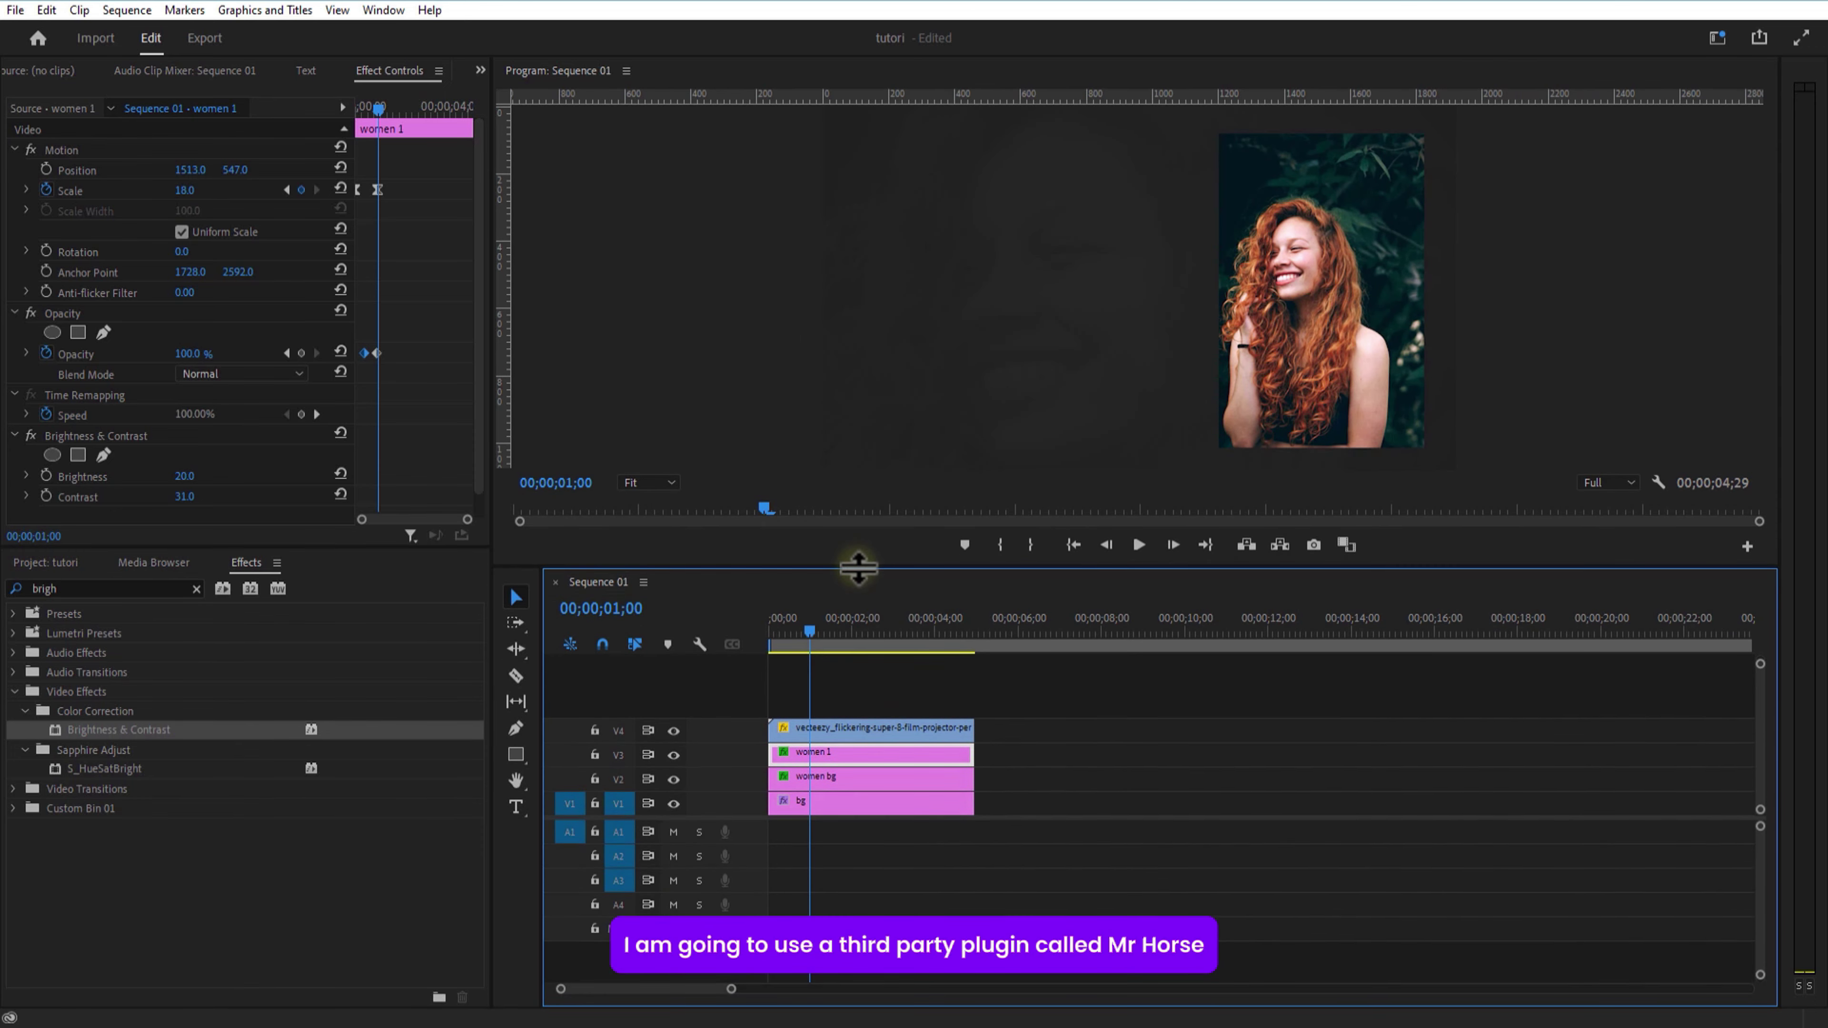
left_click(1083, 808)
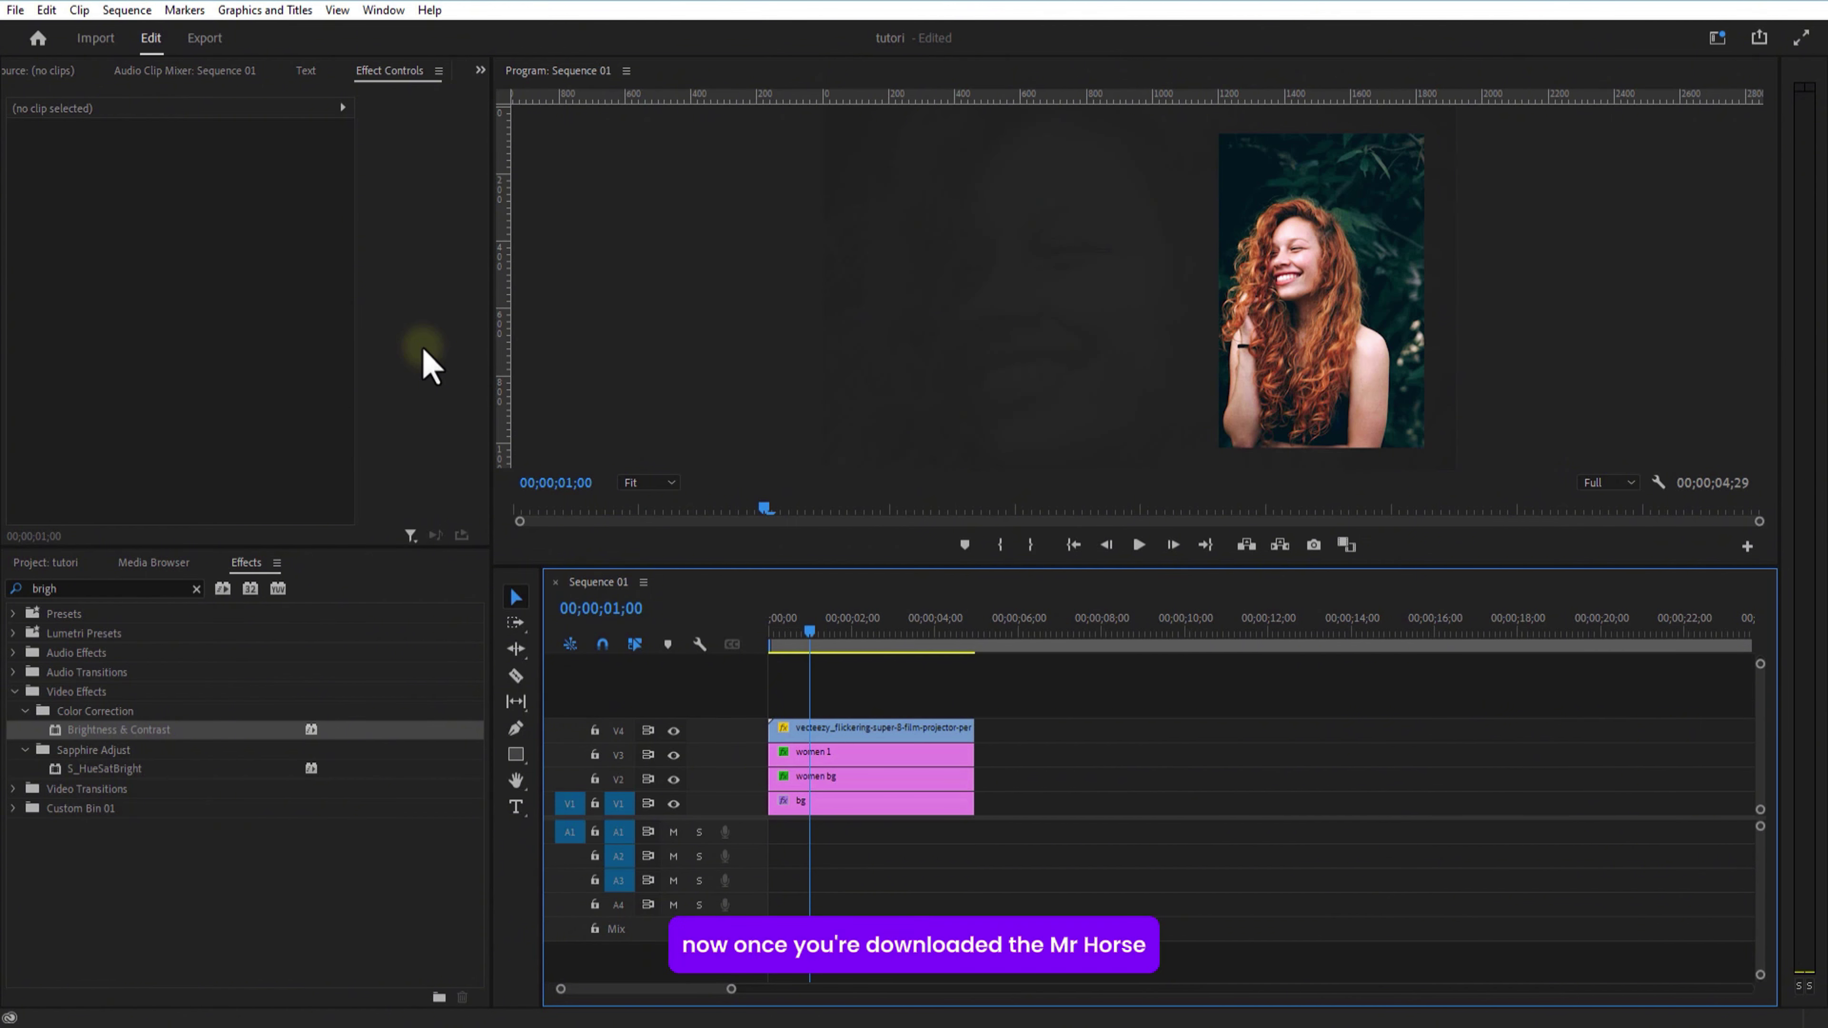
left_click(386, 11)
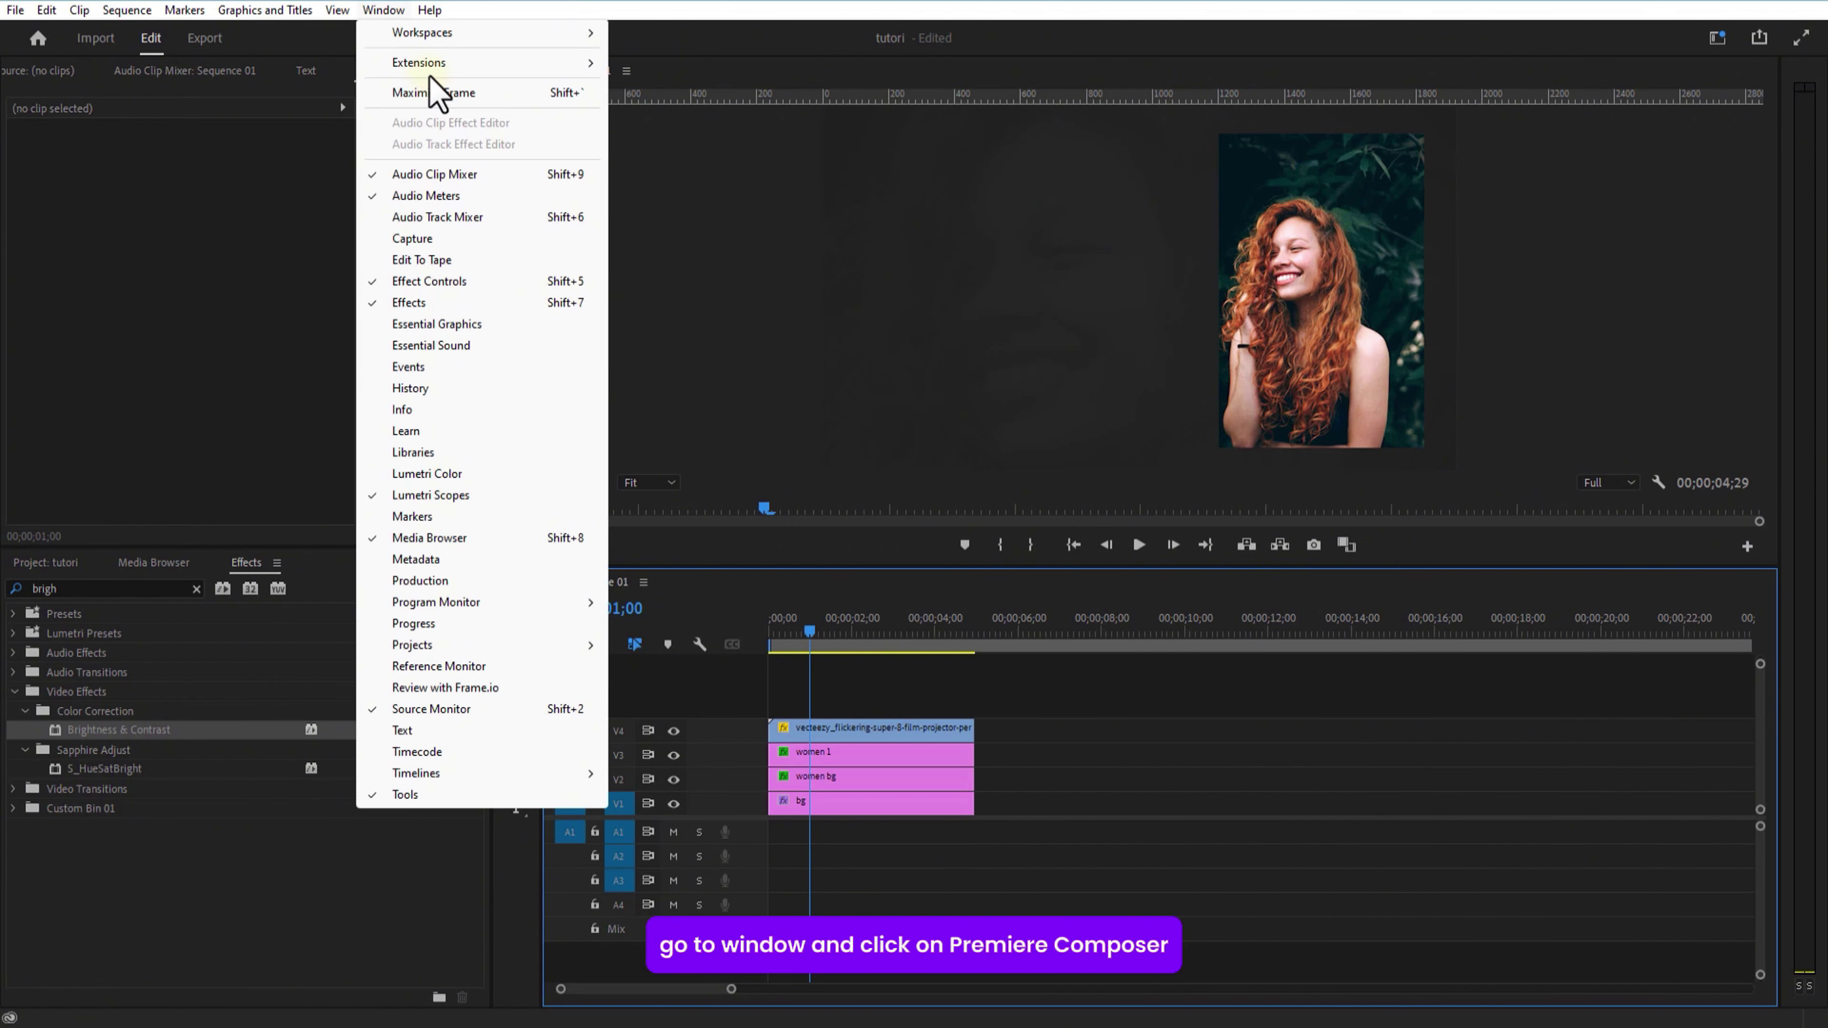
mouse_move(432, 69)
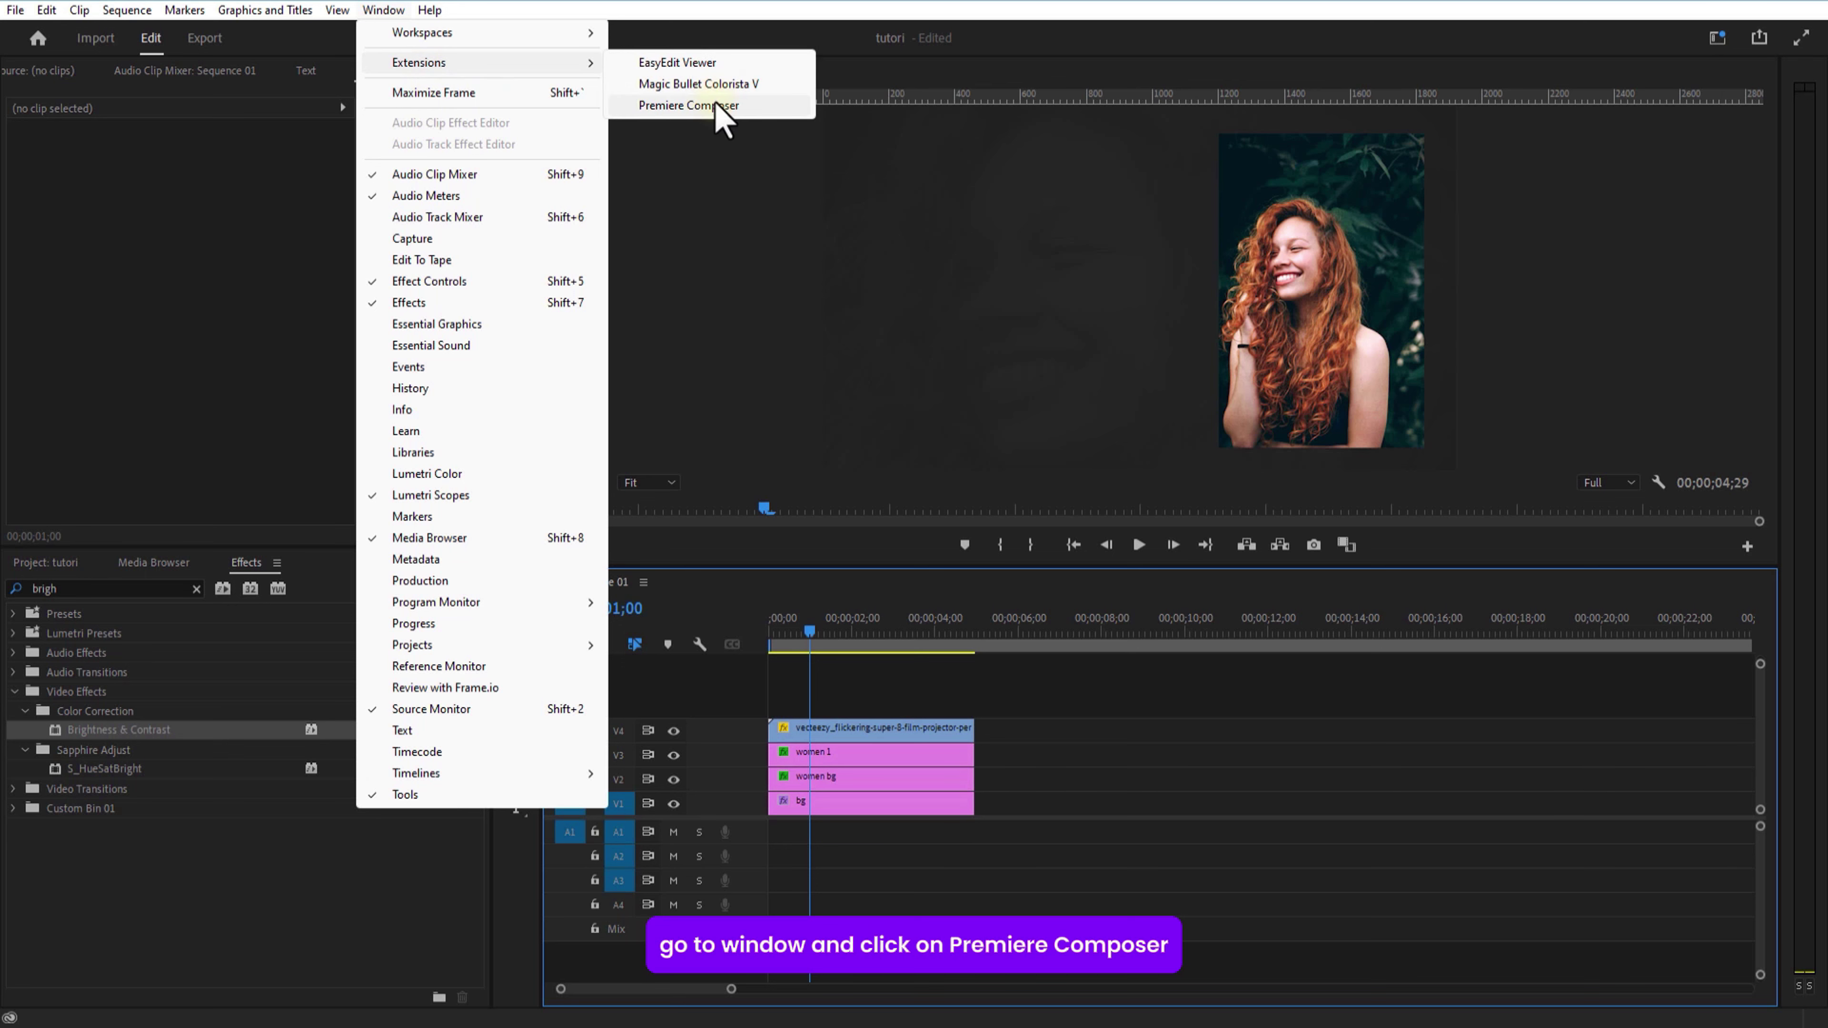
left_click(691, 106)
Add the Decode & Fade Characters Separately text preset from the Starter Pack above the other clips at 00;00;01;00.
left_click(166, 232)
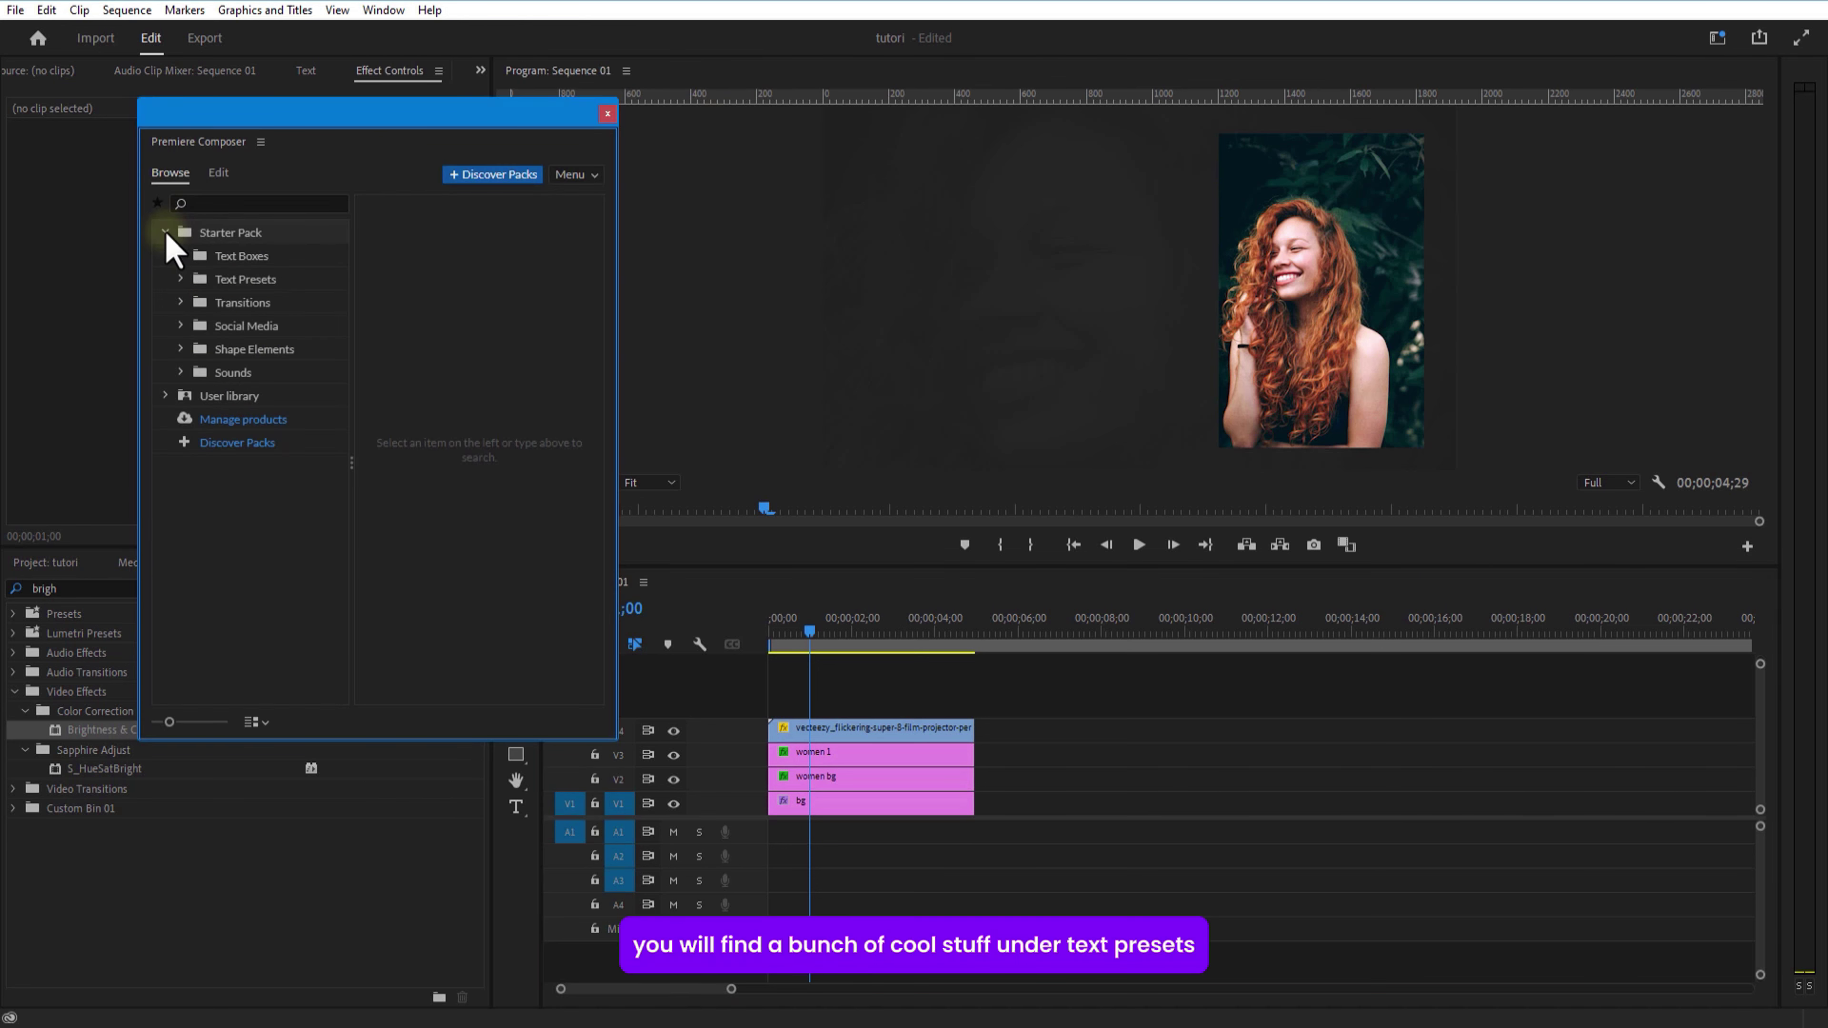
left_click(244, 254)
left_click(238, 281)
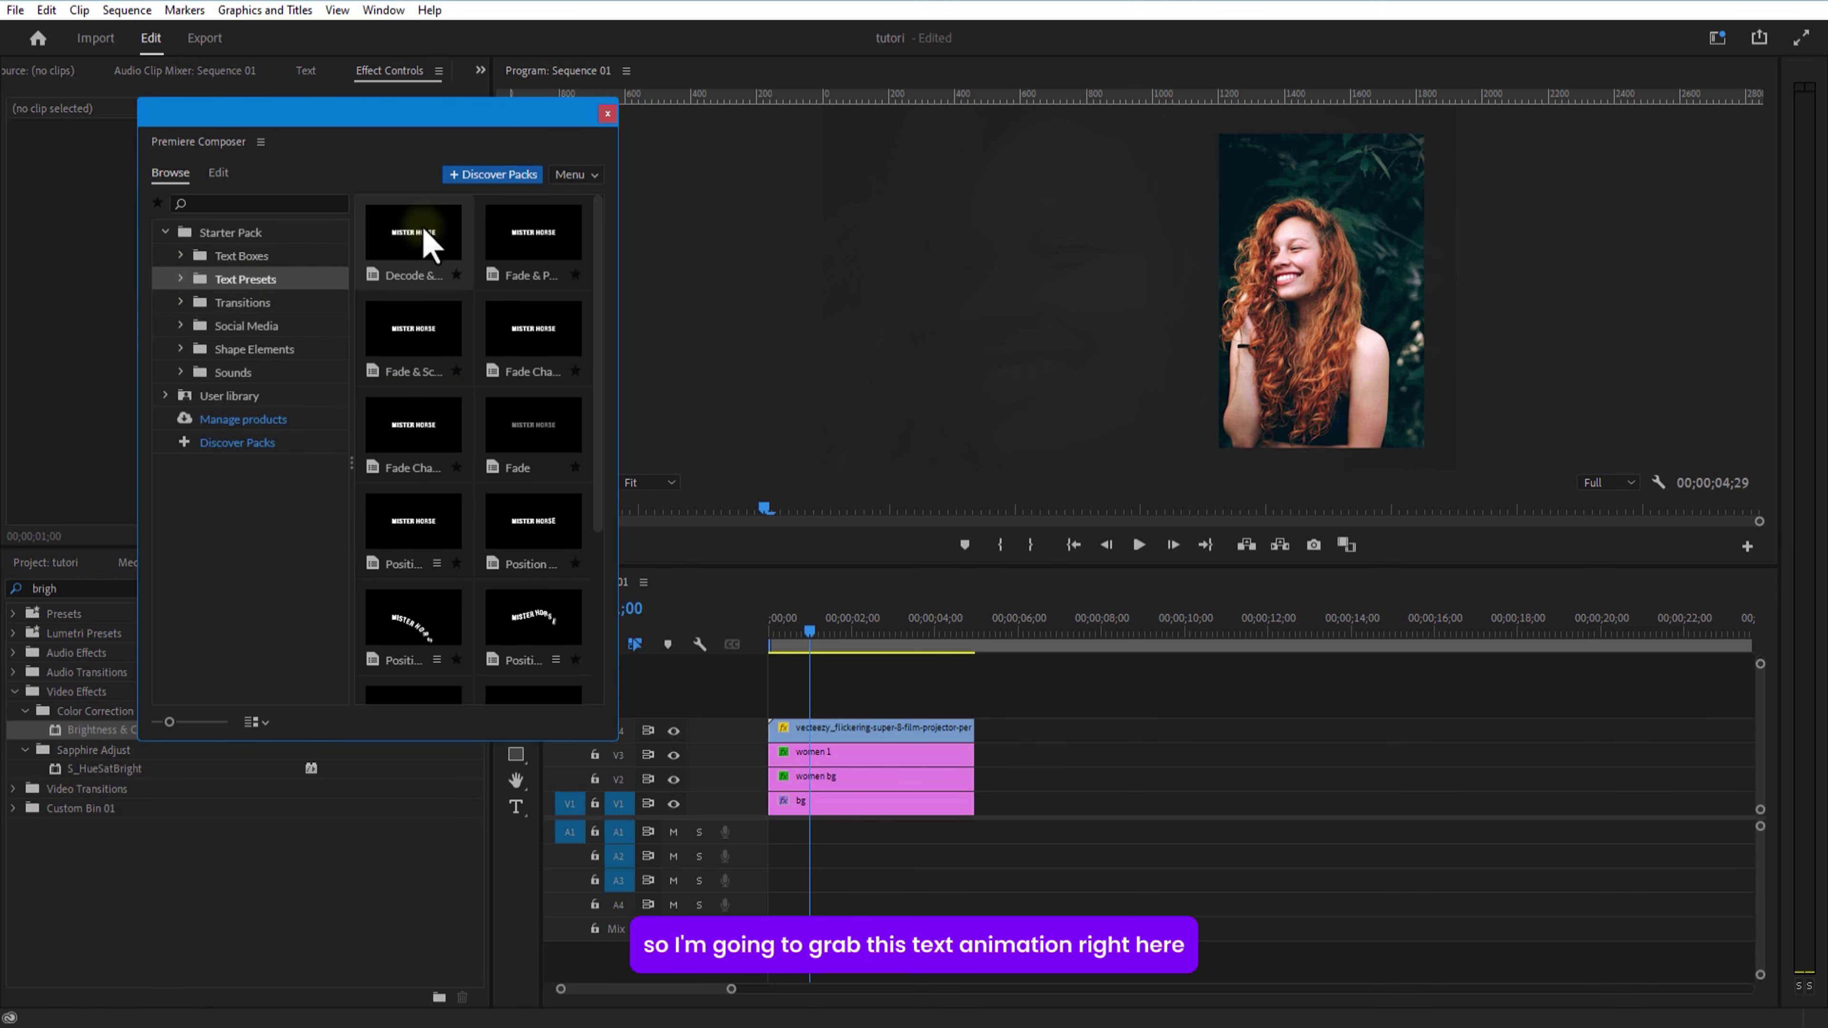
left_click(425, 243)
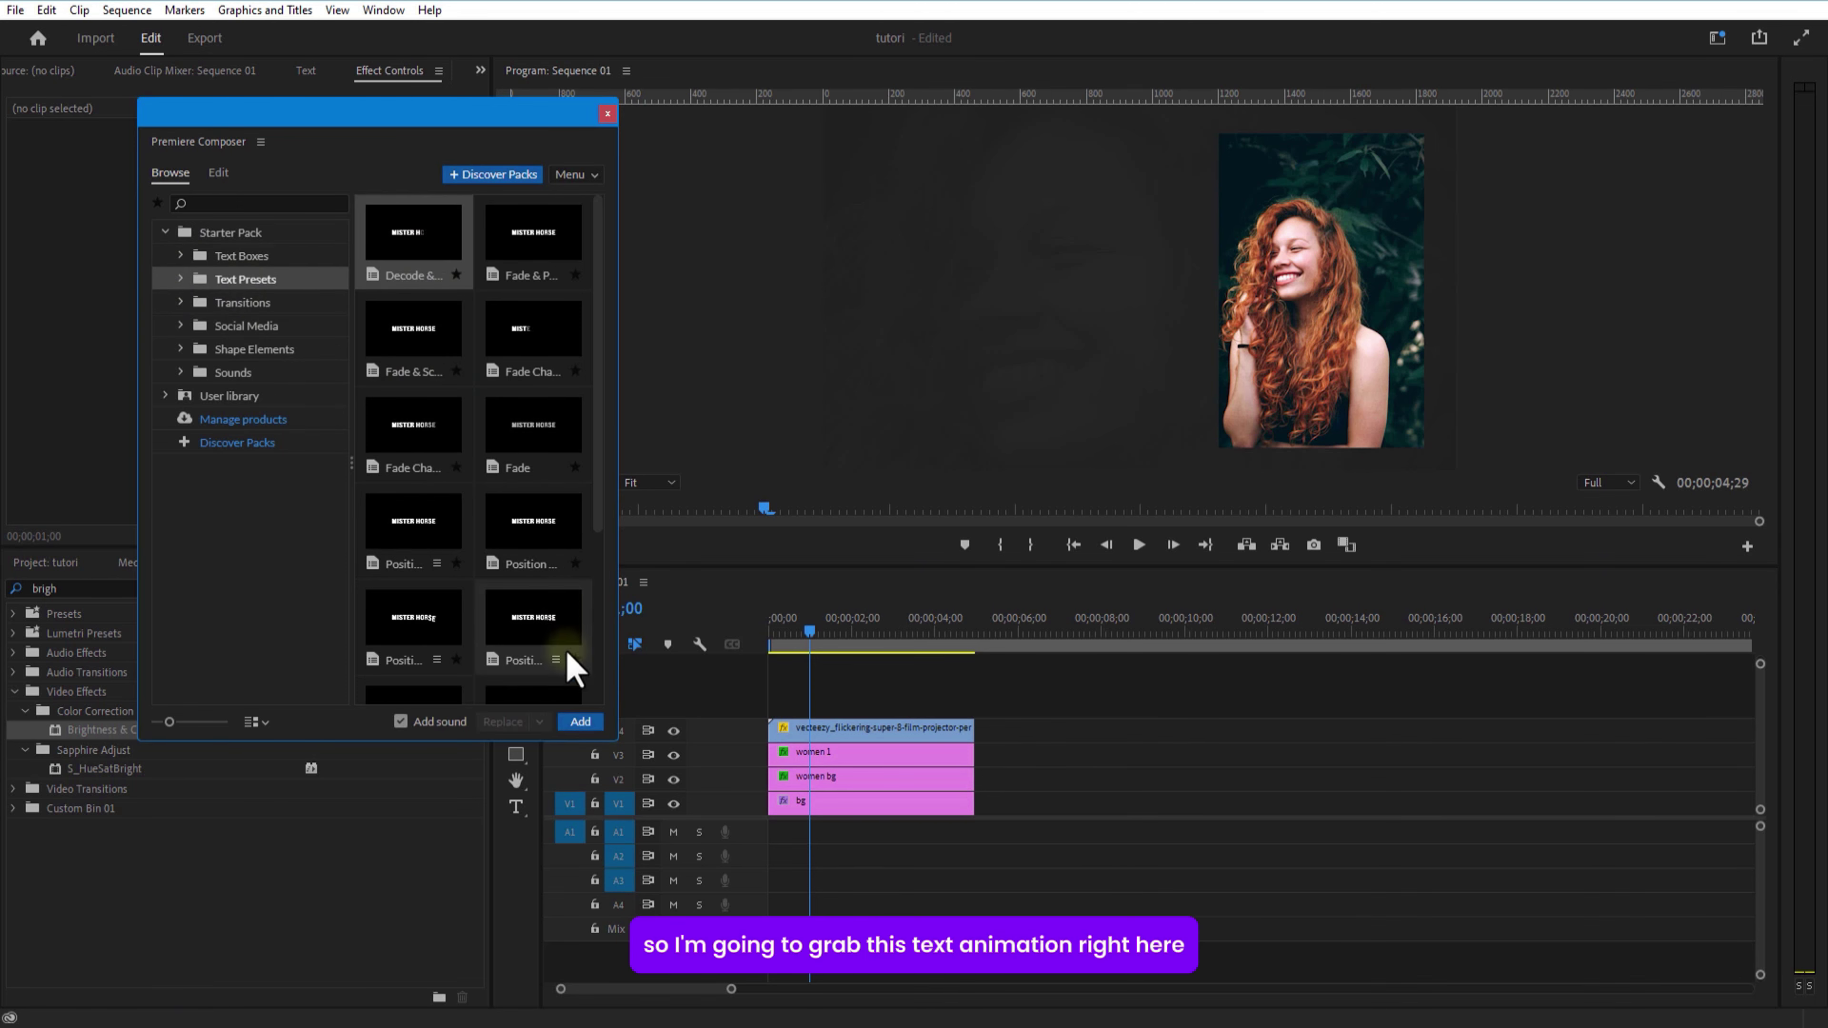
left_click(580, 723)
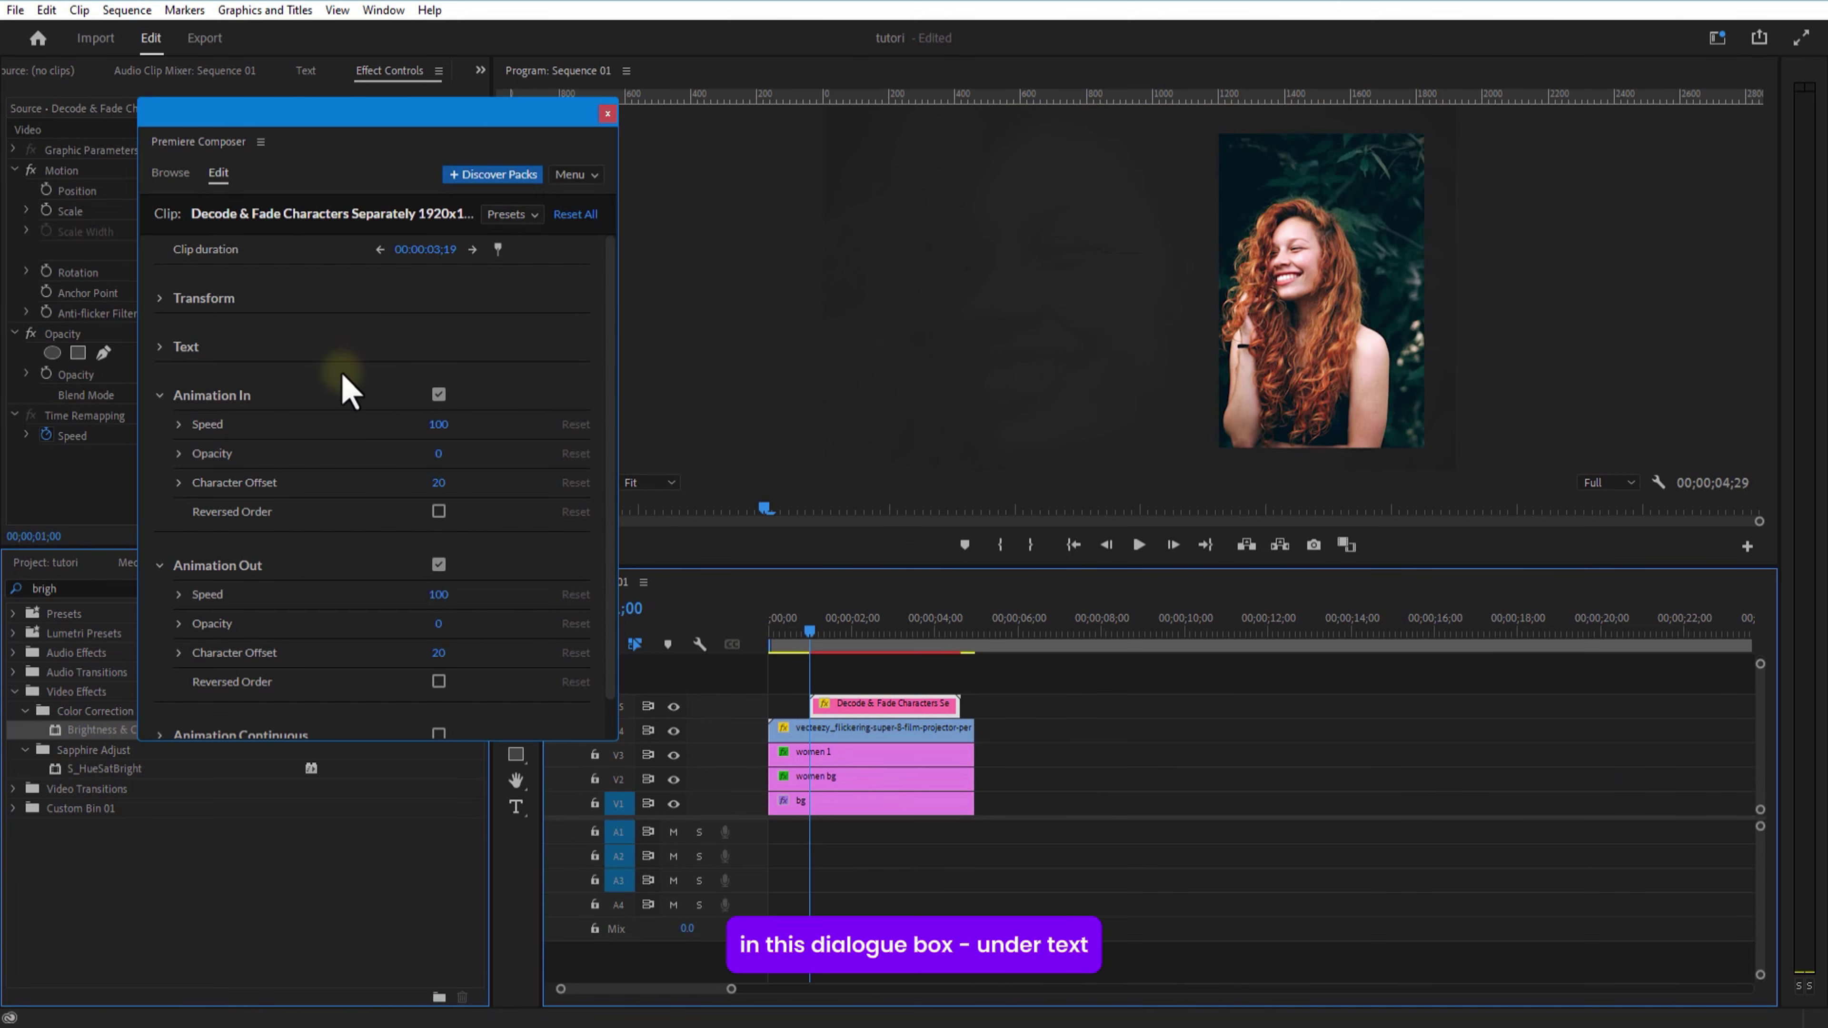
Replace the title preset's placeholder text with the woman's full name in capitals and change it to a tall condensed font.
left_click(160, 347)
left_click(271, 402)
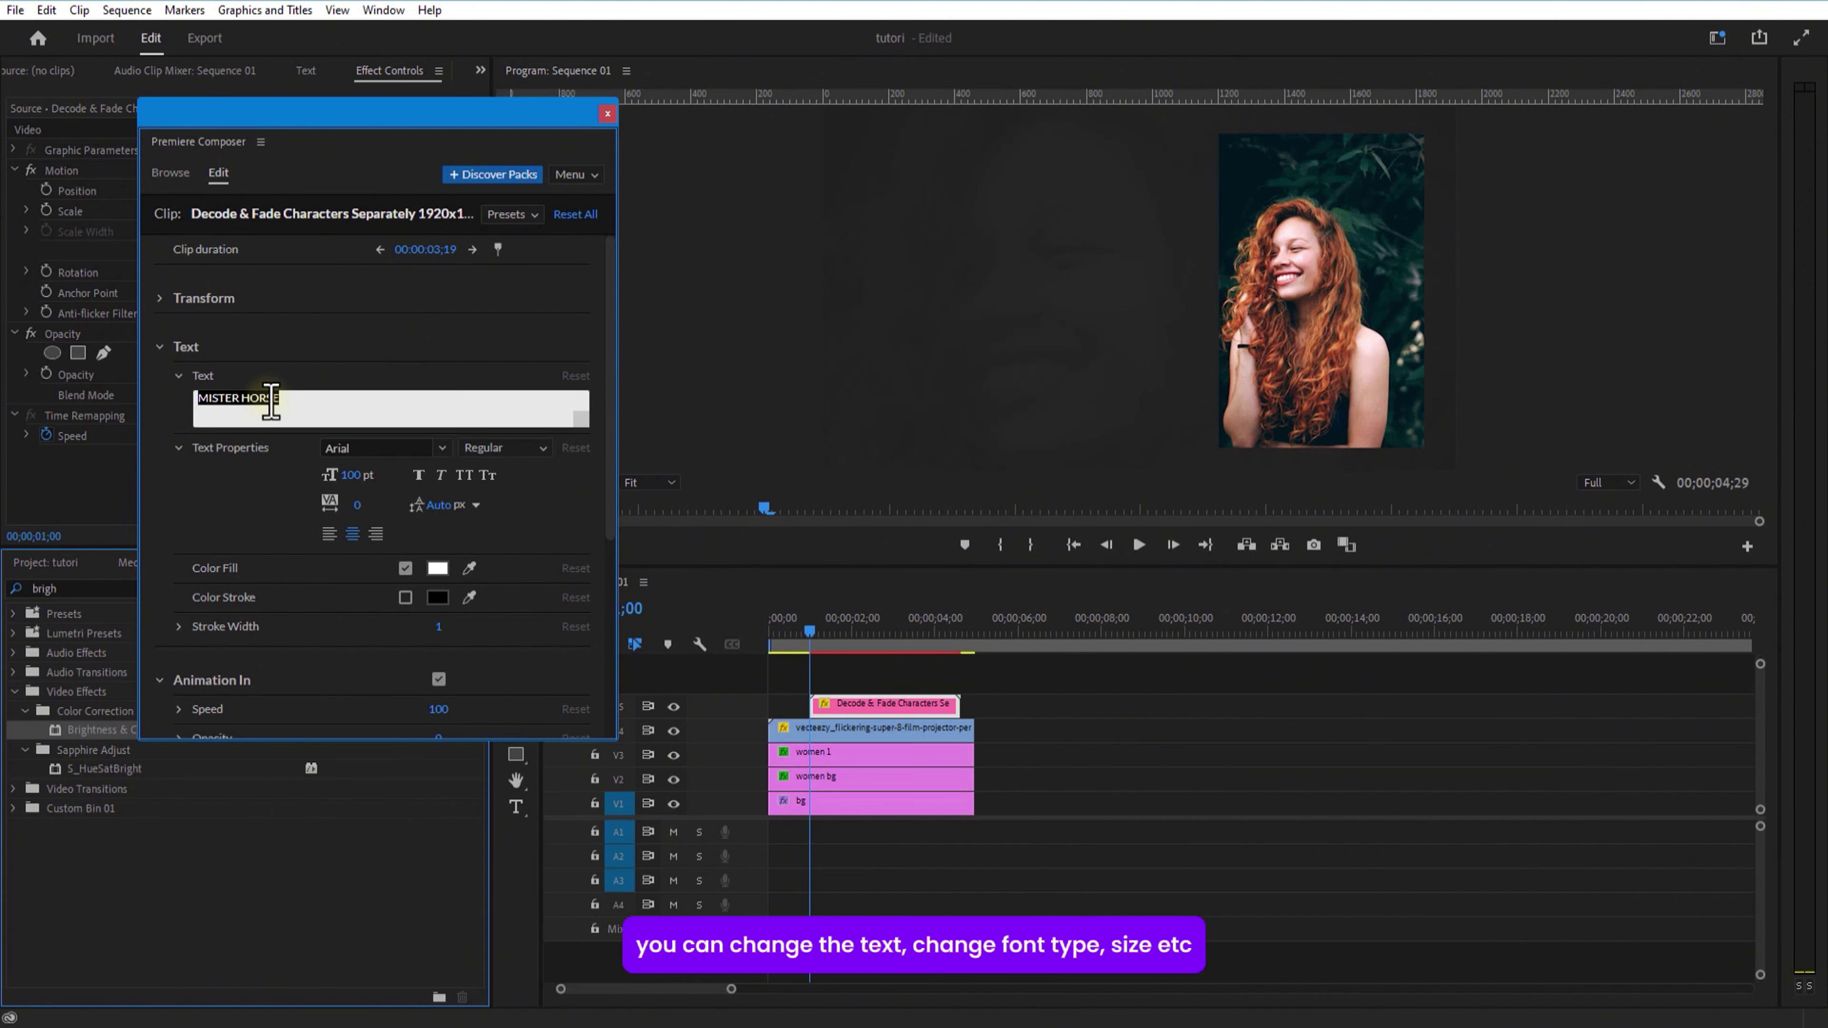
key("Caps_Lock")
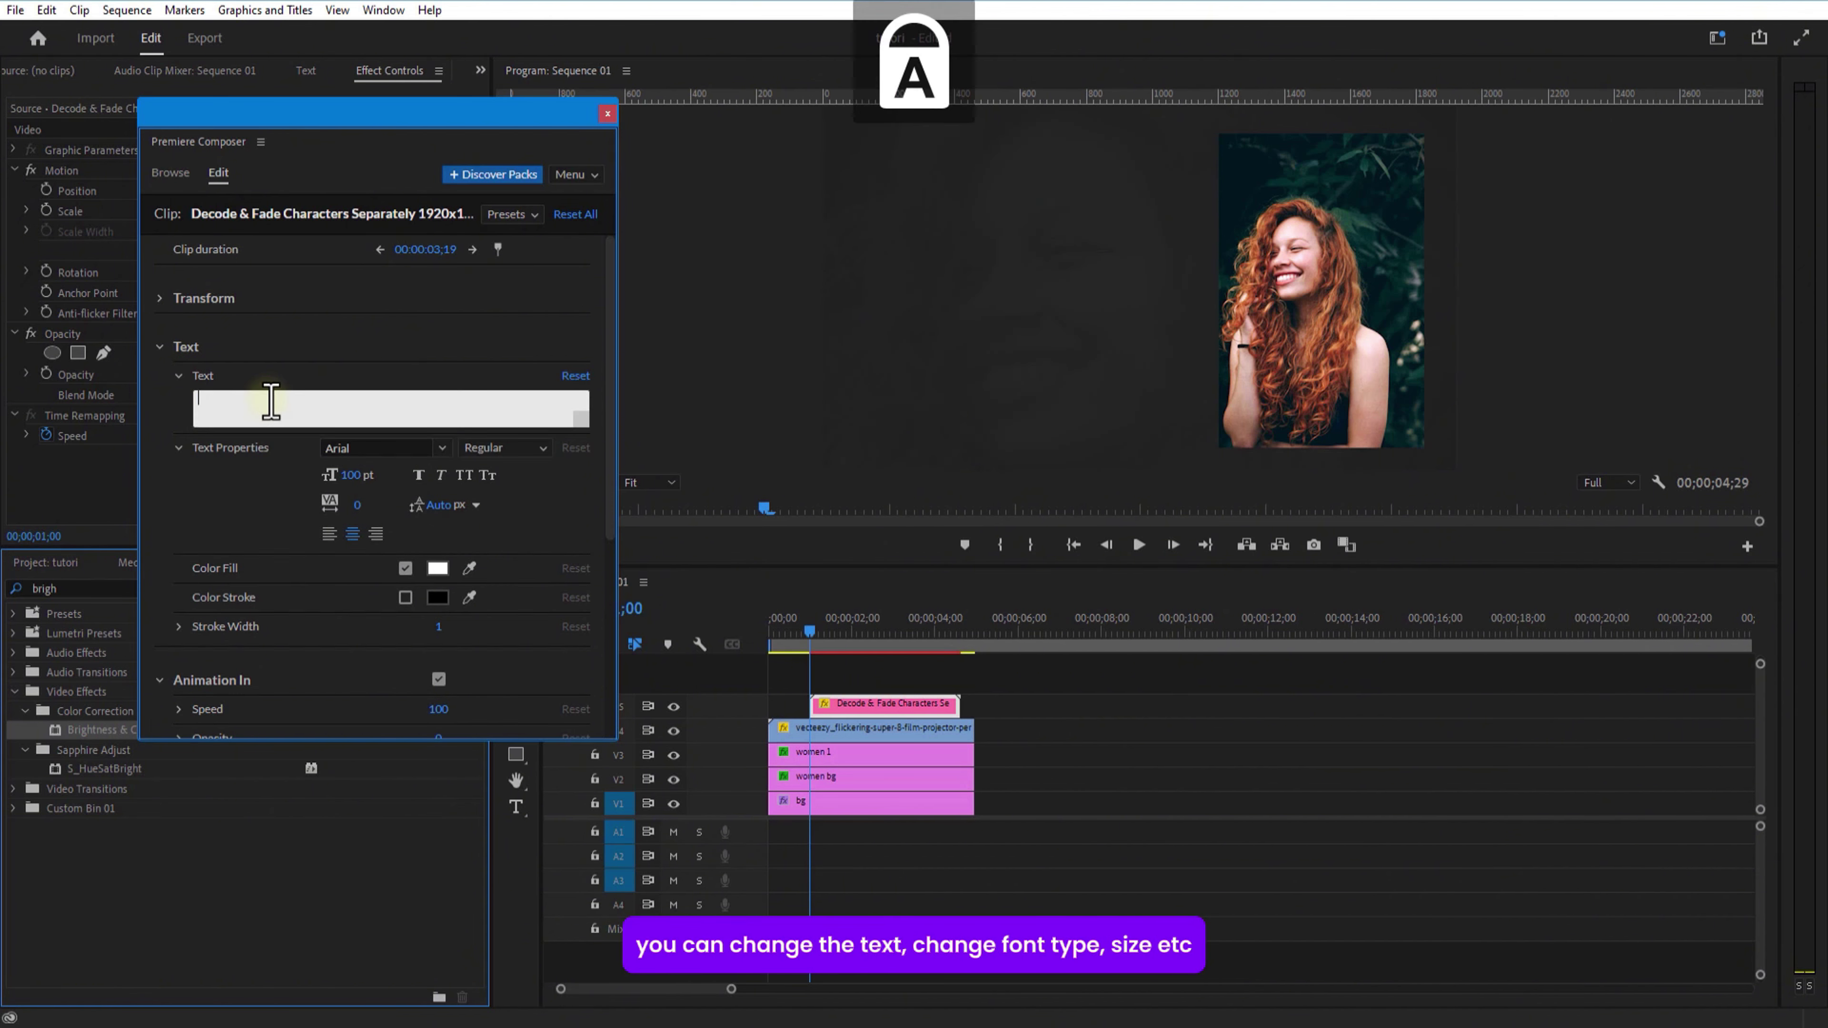
type("VIVIAN JENNA WILSON")
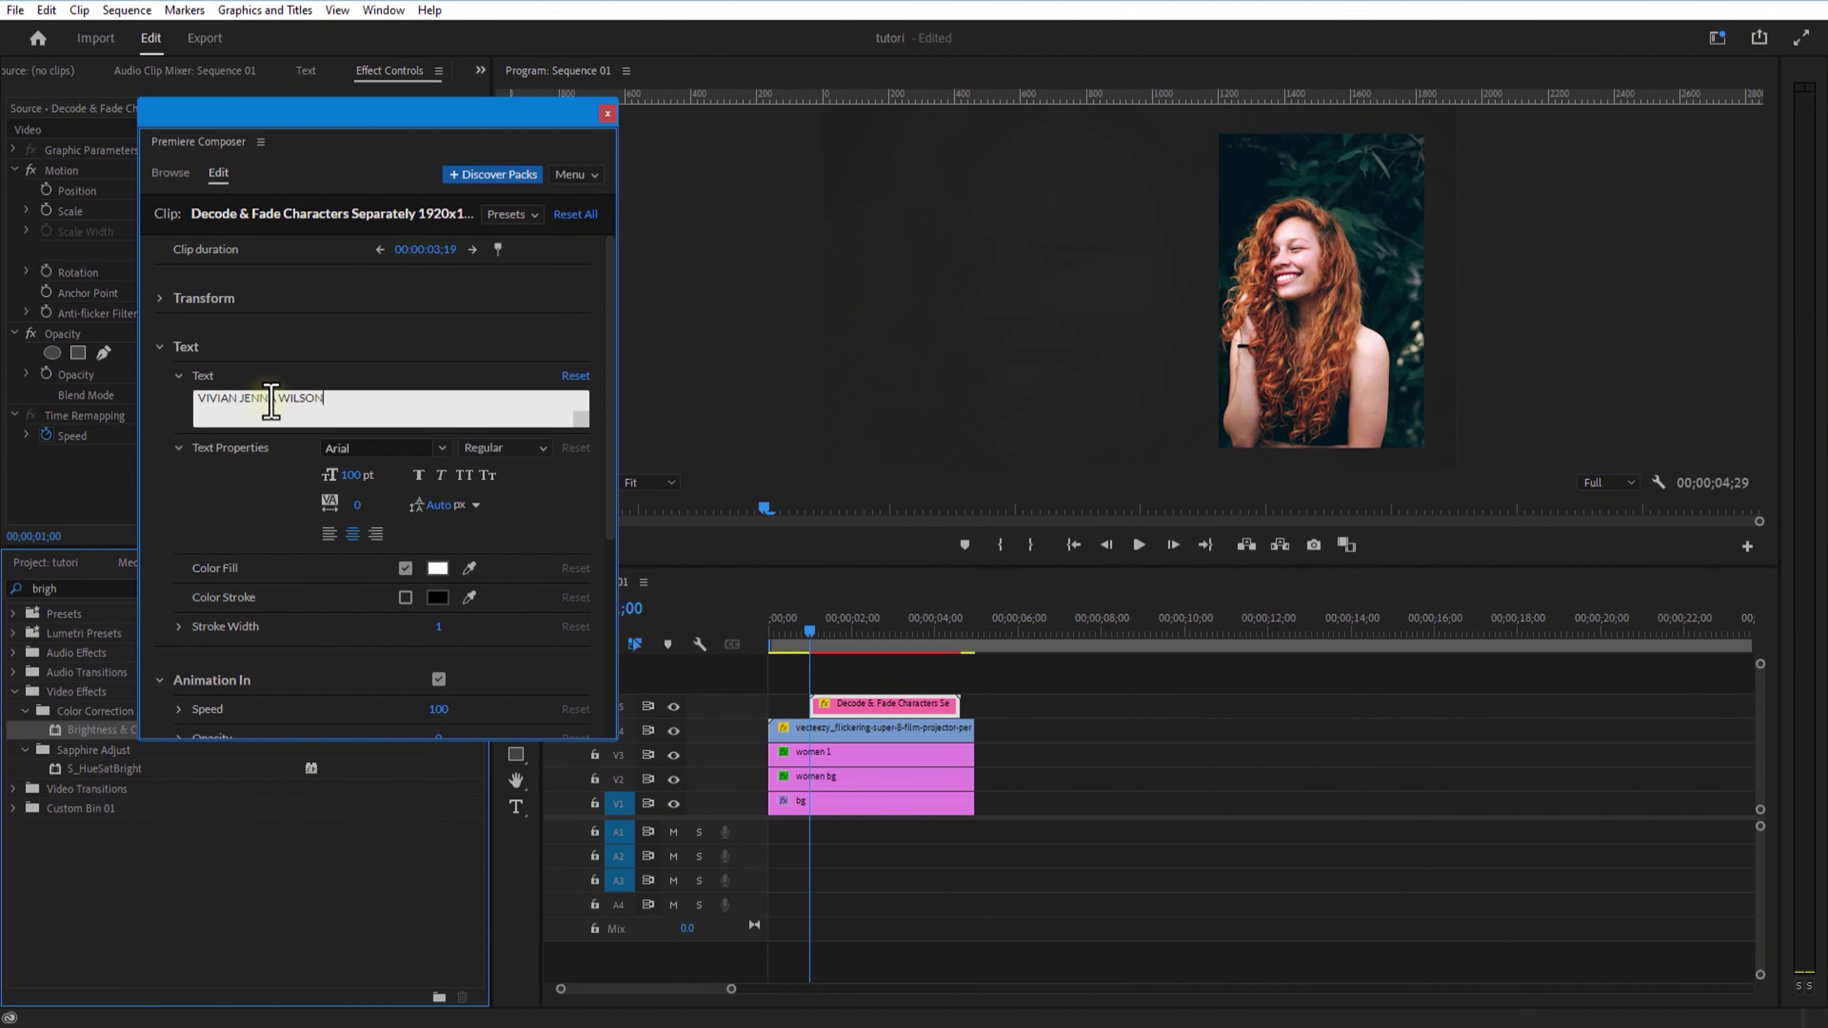
left_click(385, 448)
left_click(360, 440)
Set the title clip's horizontal position to 567 and its scale to 140, working at about 00;00;02;08 where the title is shown.
left_click(842, 631)
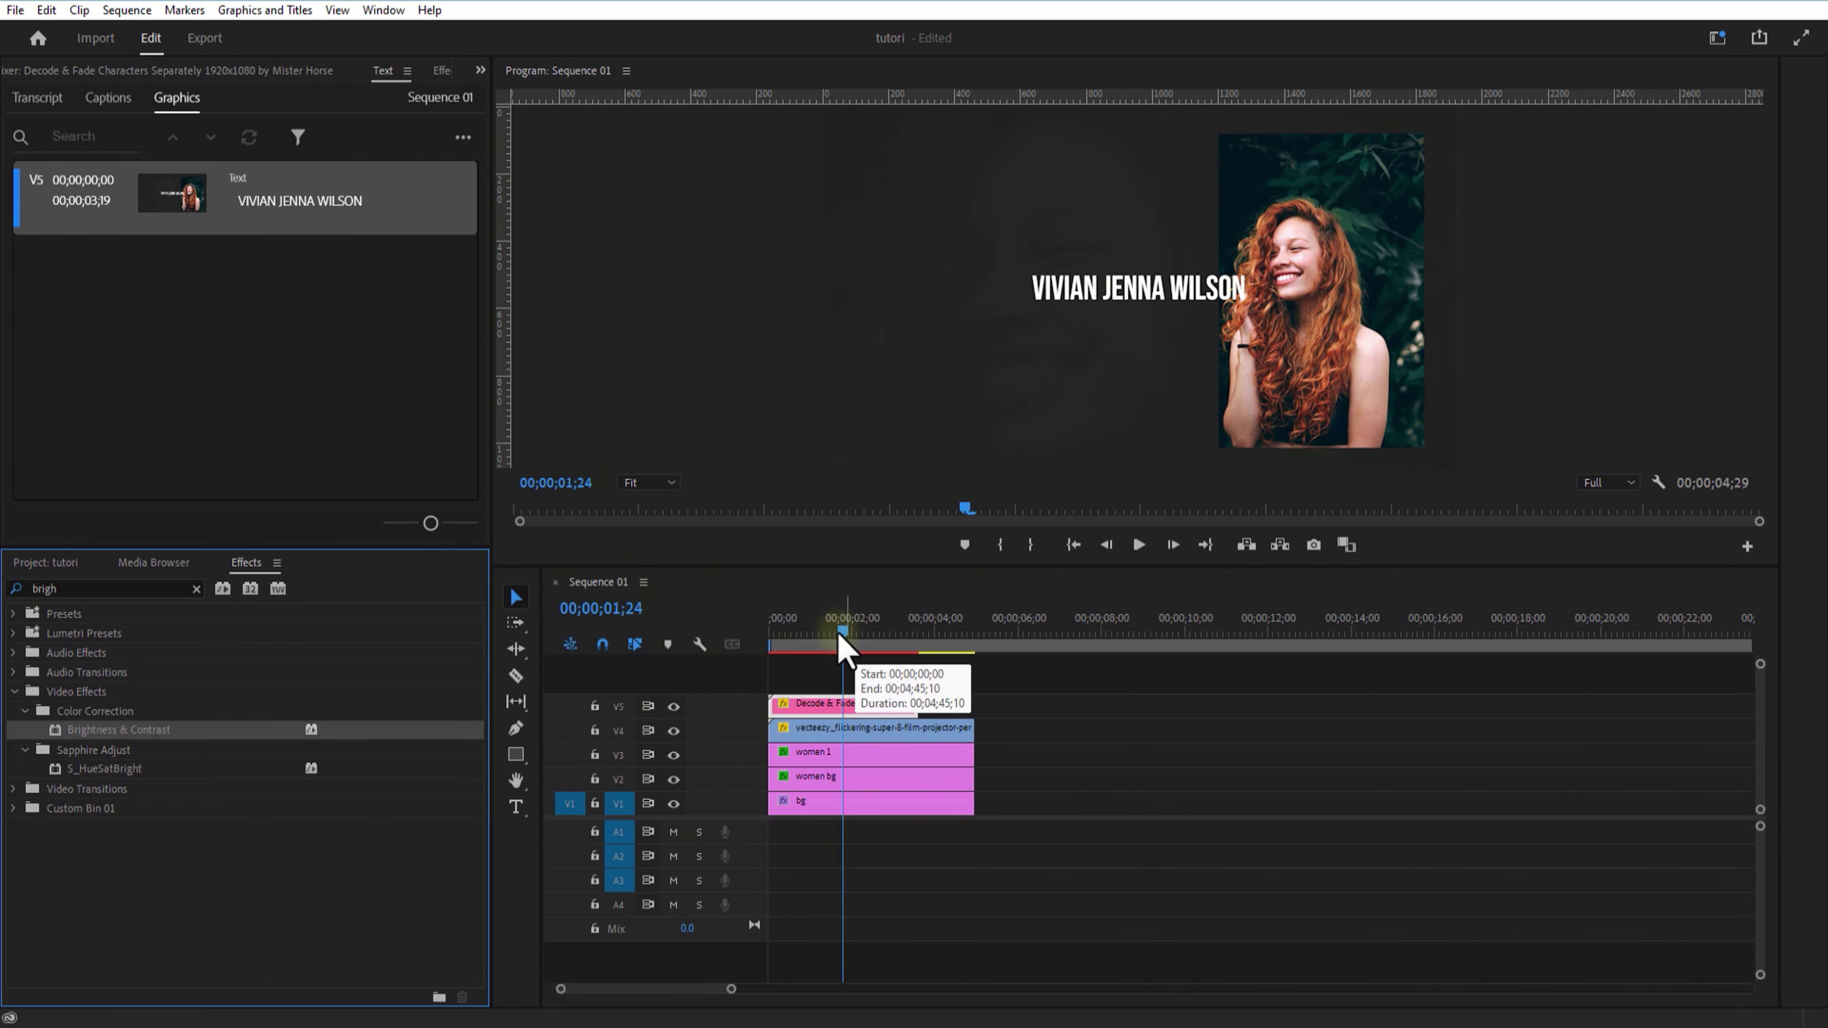
left_click(843, 648)
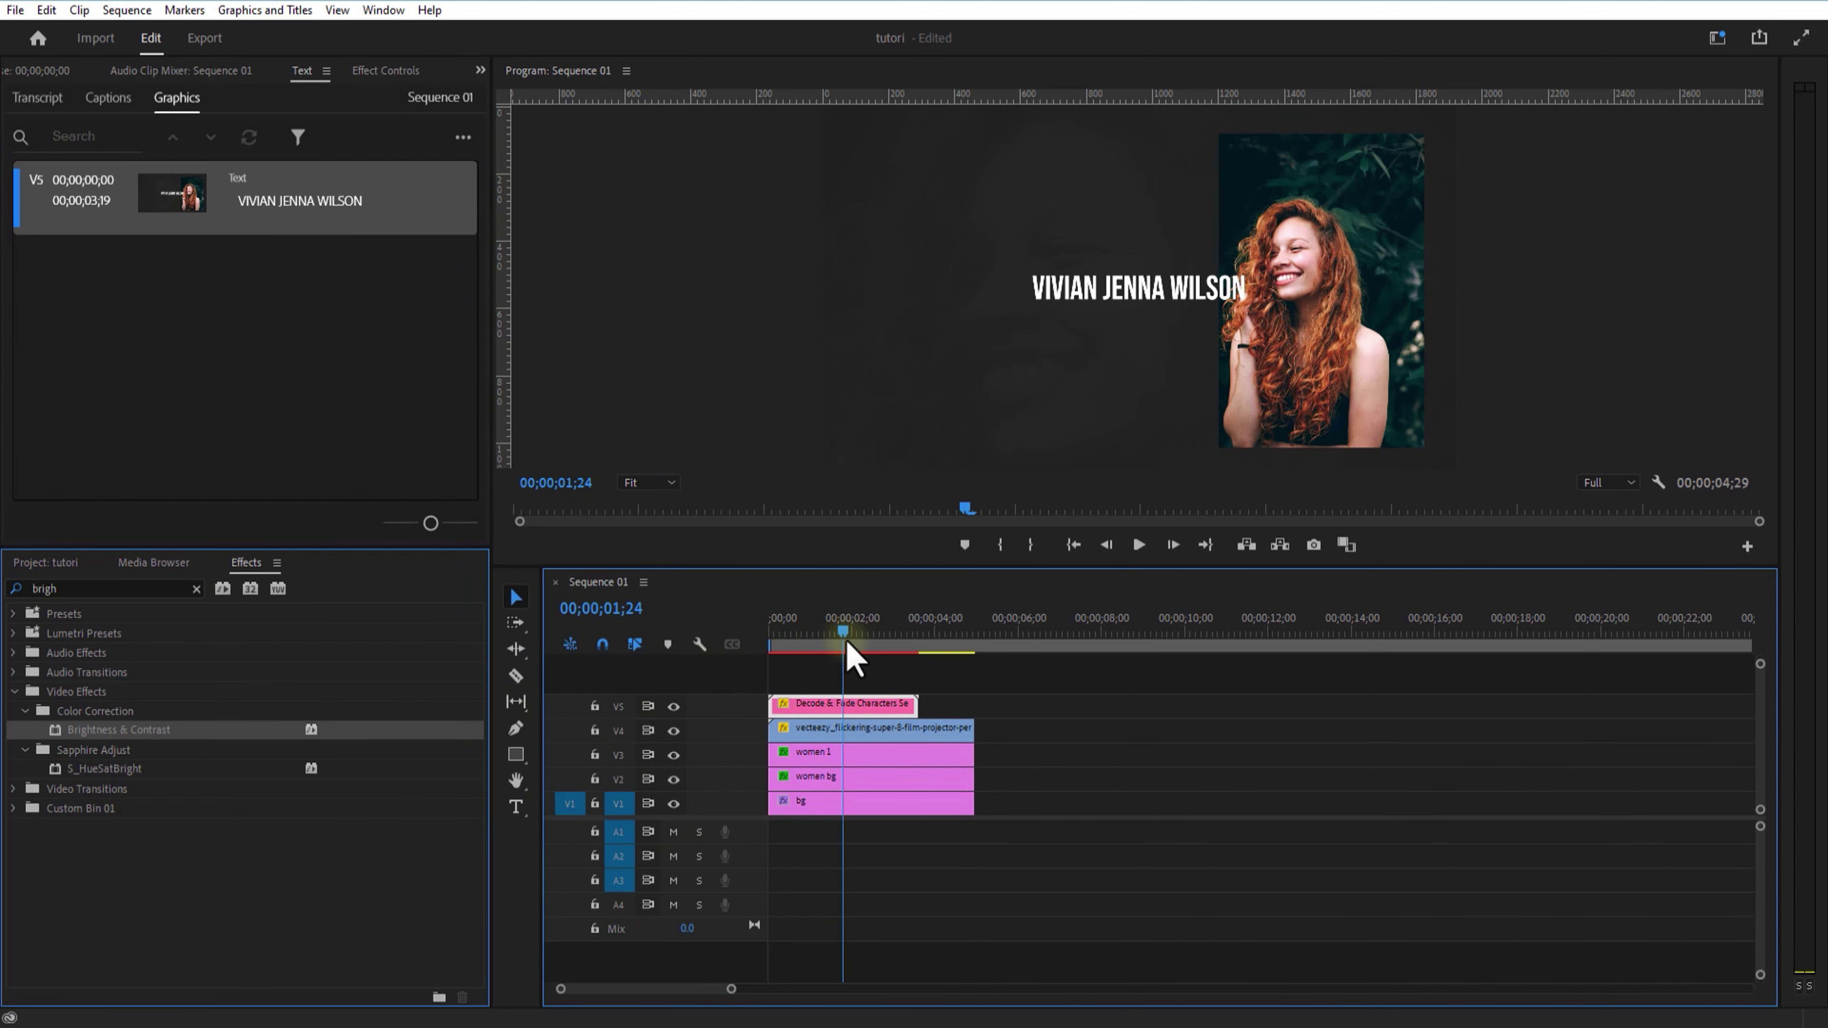
left_click(769, 651)
left_click(862, 652)
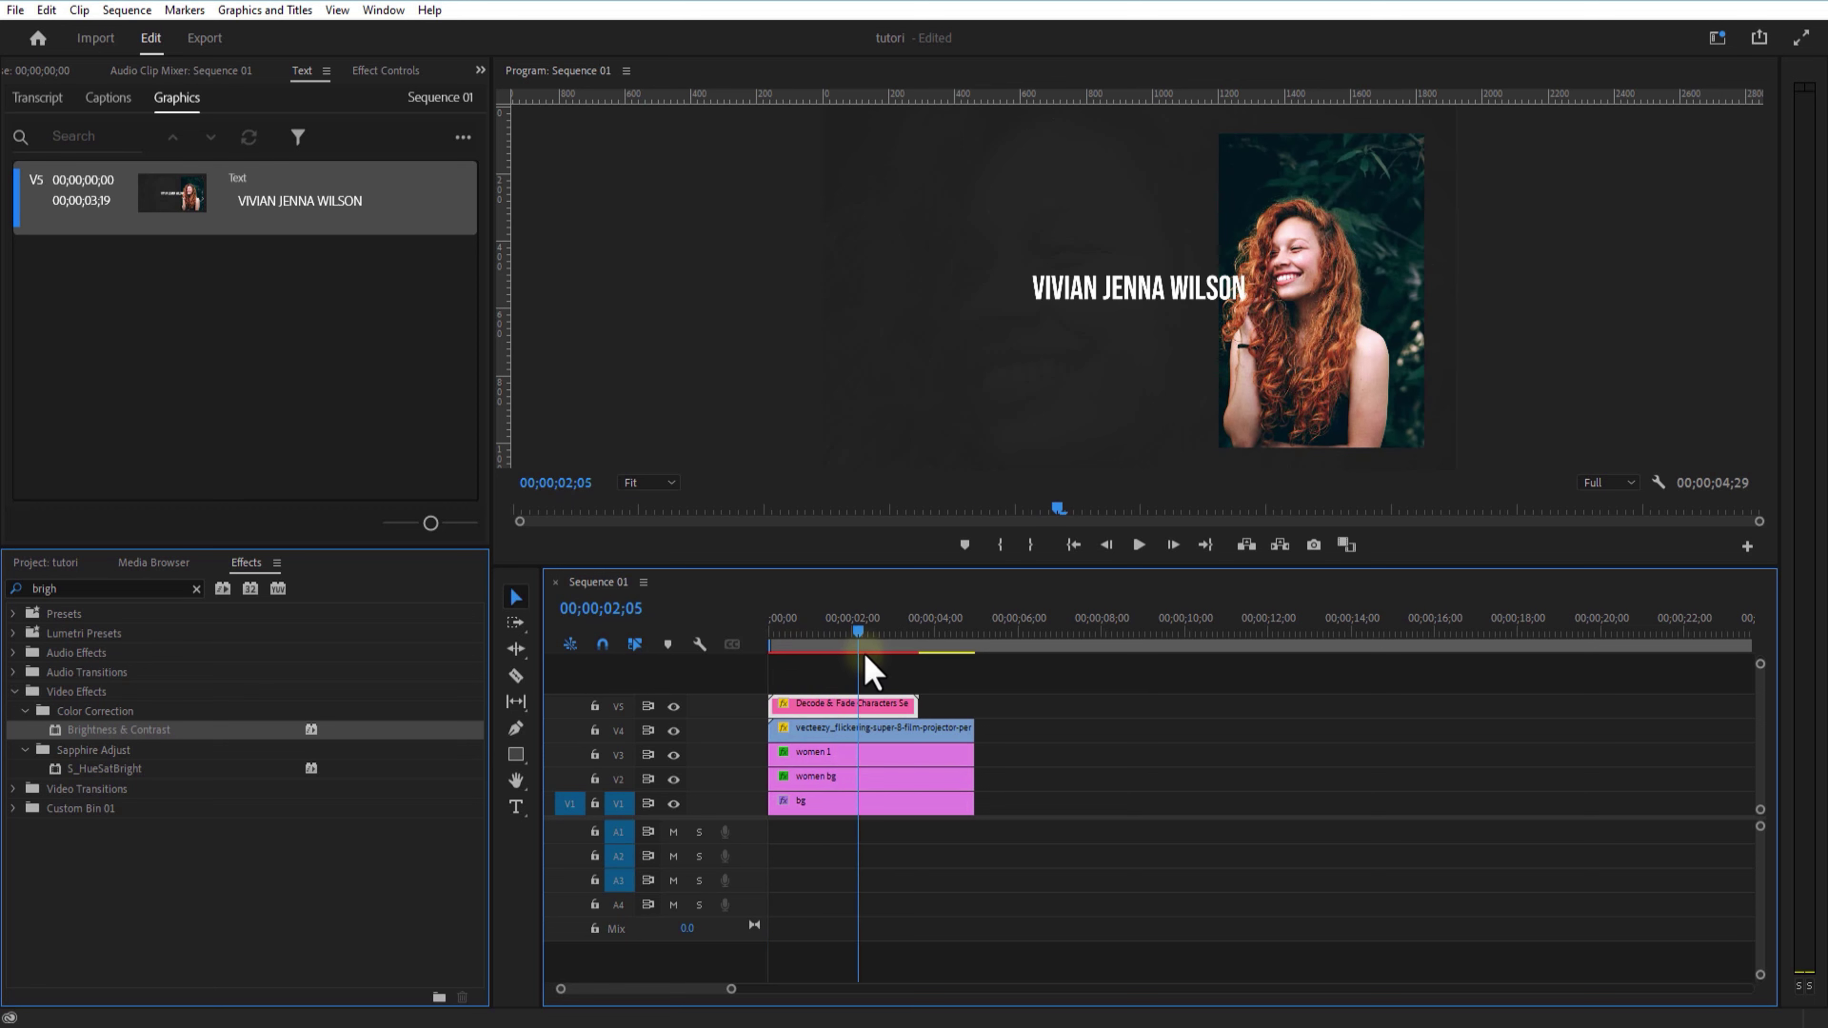
left_click(385, 70)
left_click_drag(7, 205, 186, 180)
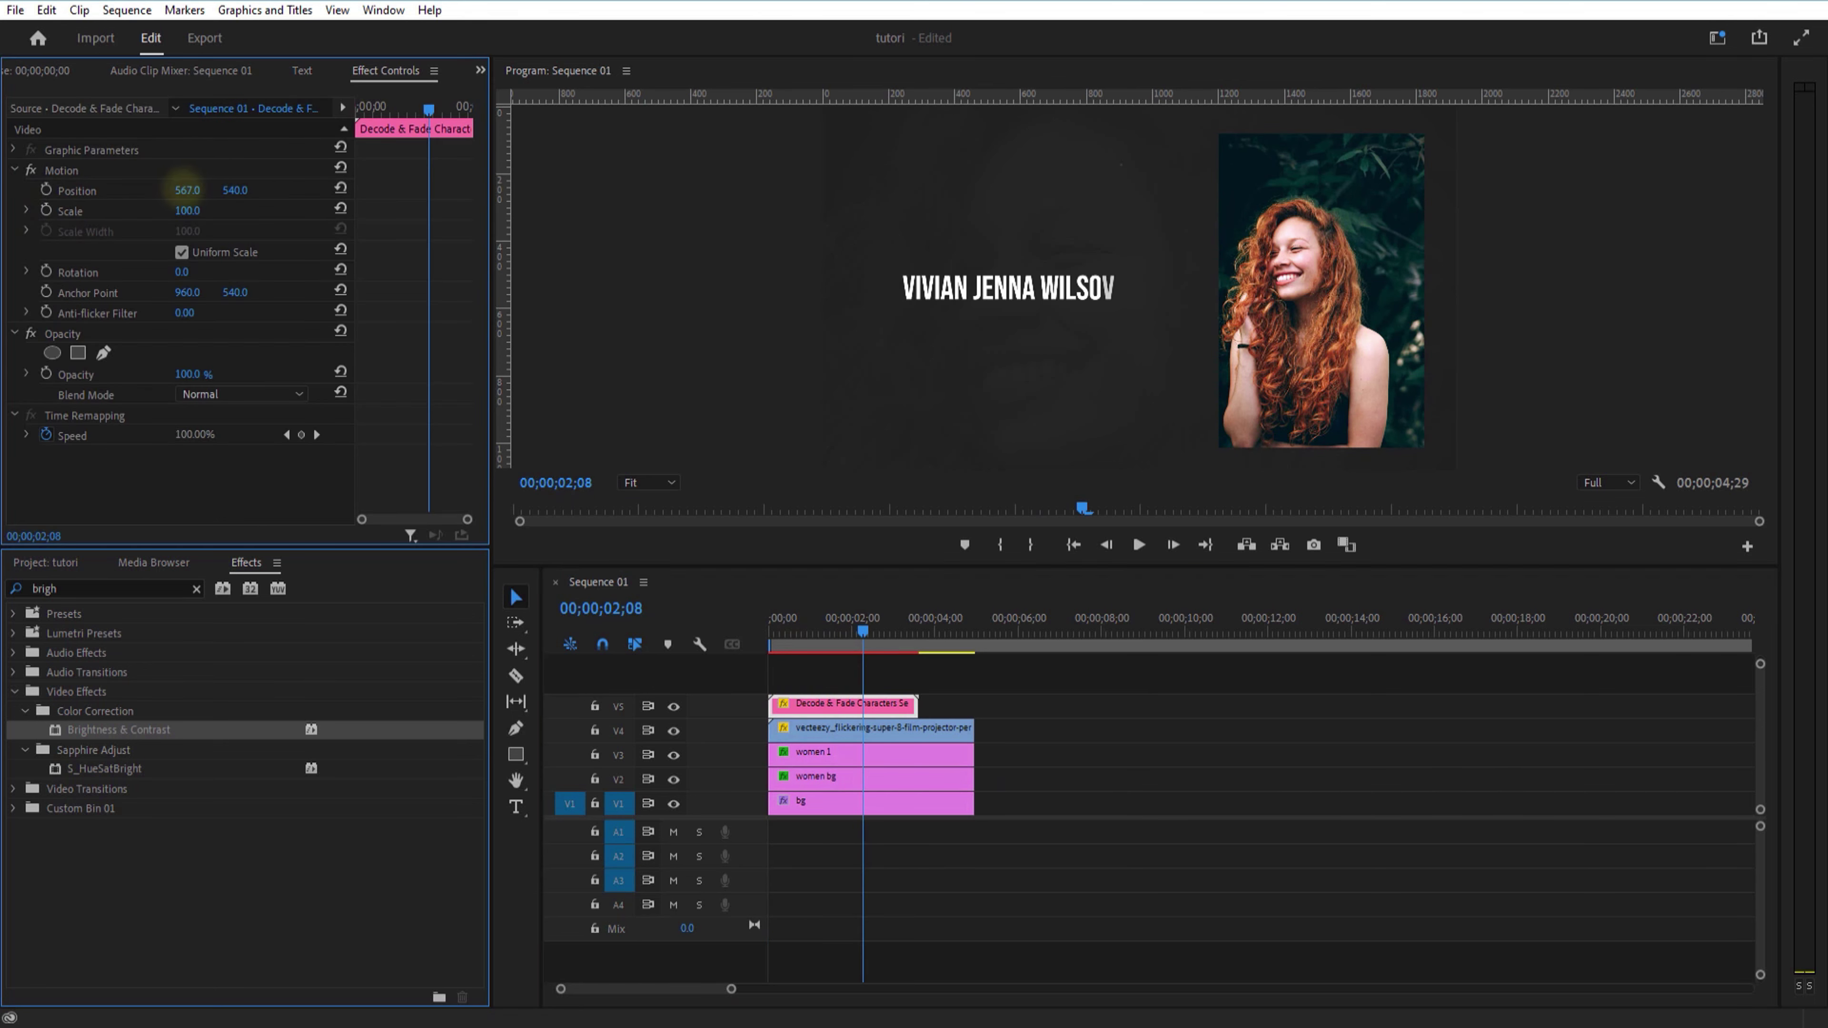
left_click(207, 209)
type("140")
key("Return")
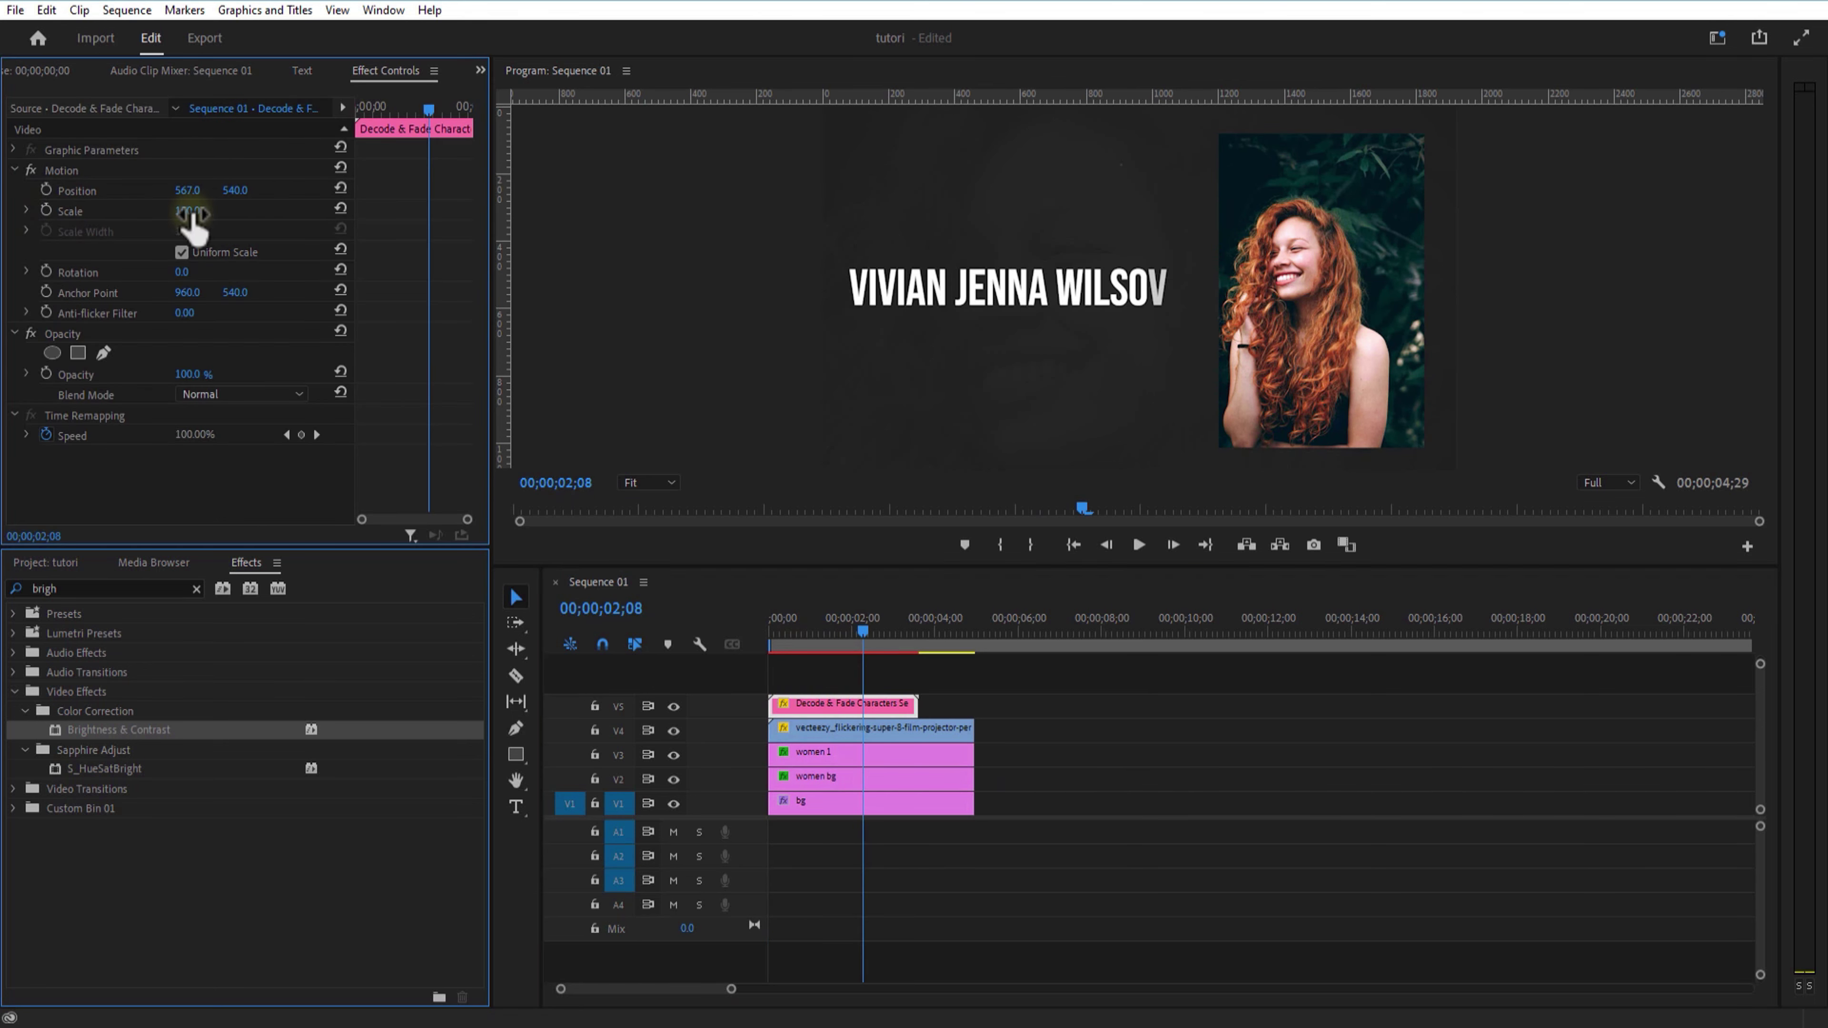
Keyframe the title clip's scale from 200 at 00;00;00;00 to 140 at 00;00;01;00.
left_click_drag(867, 652, 424, 511)
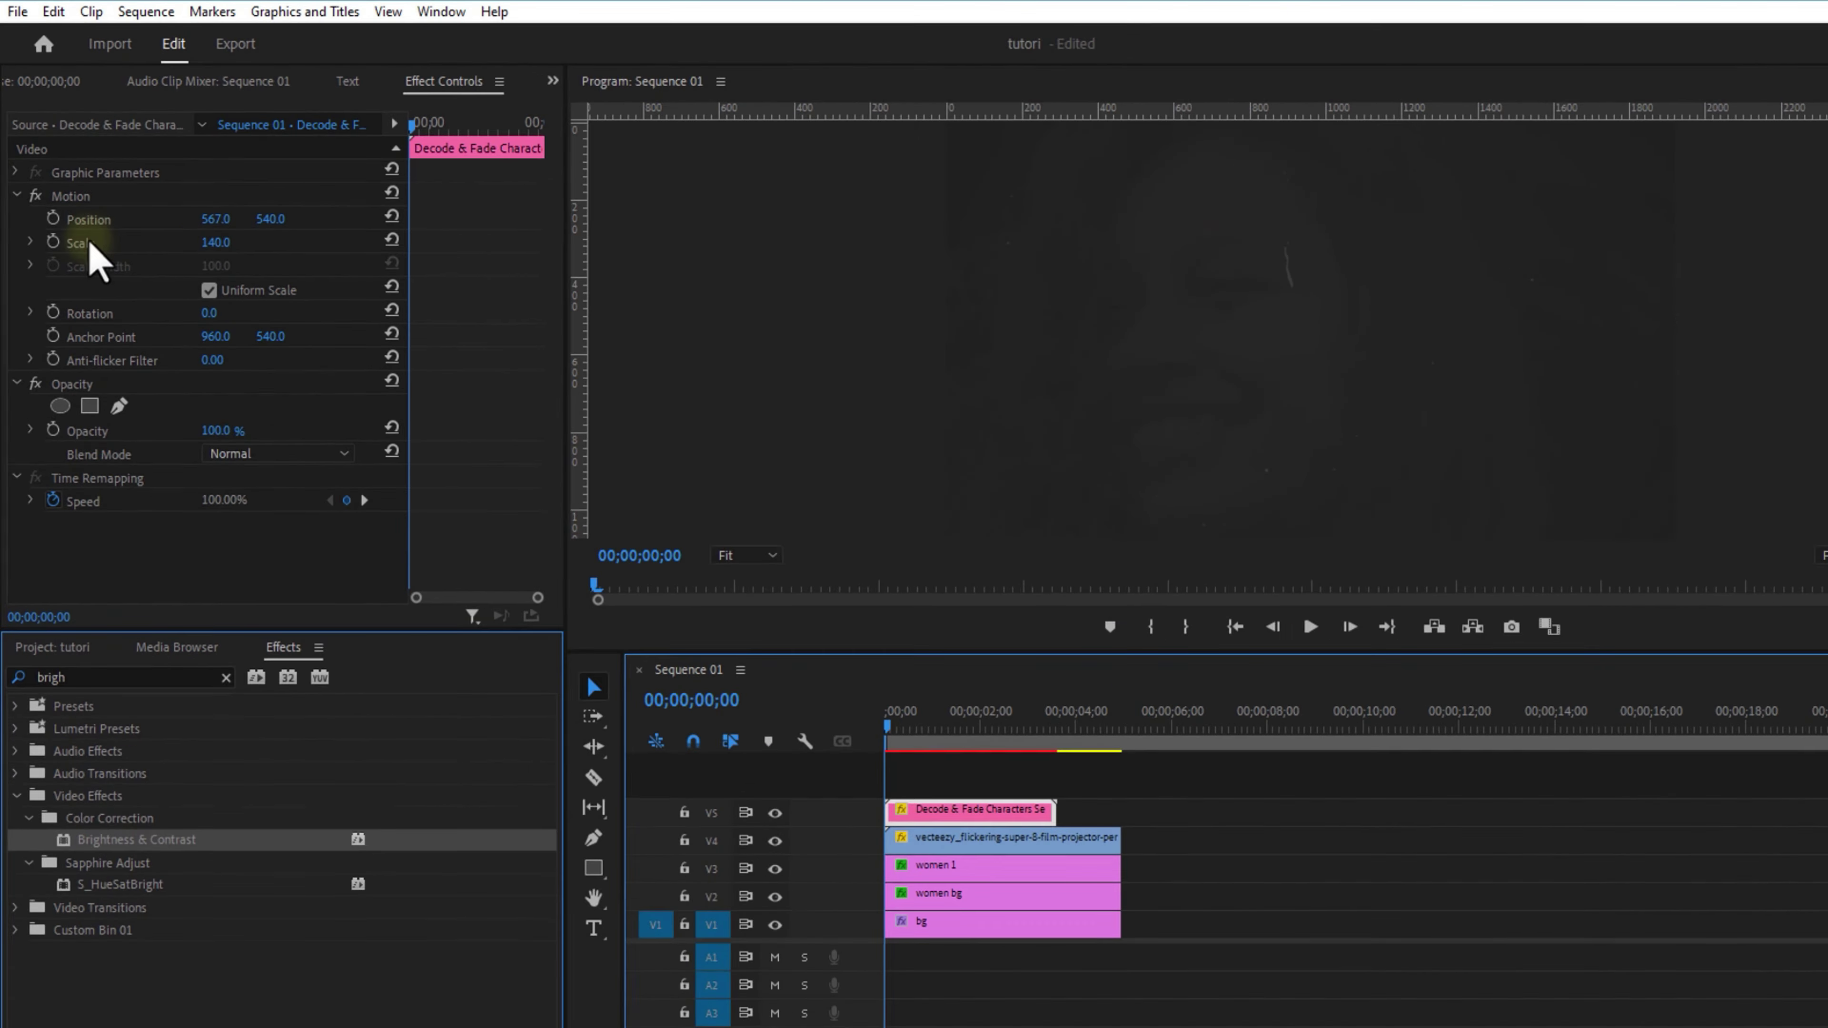
left_click(46, 210)
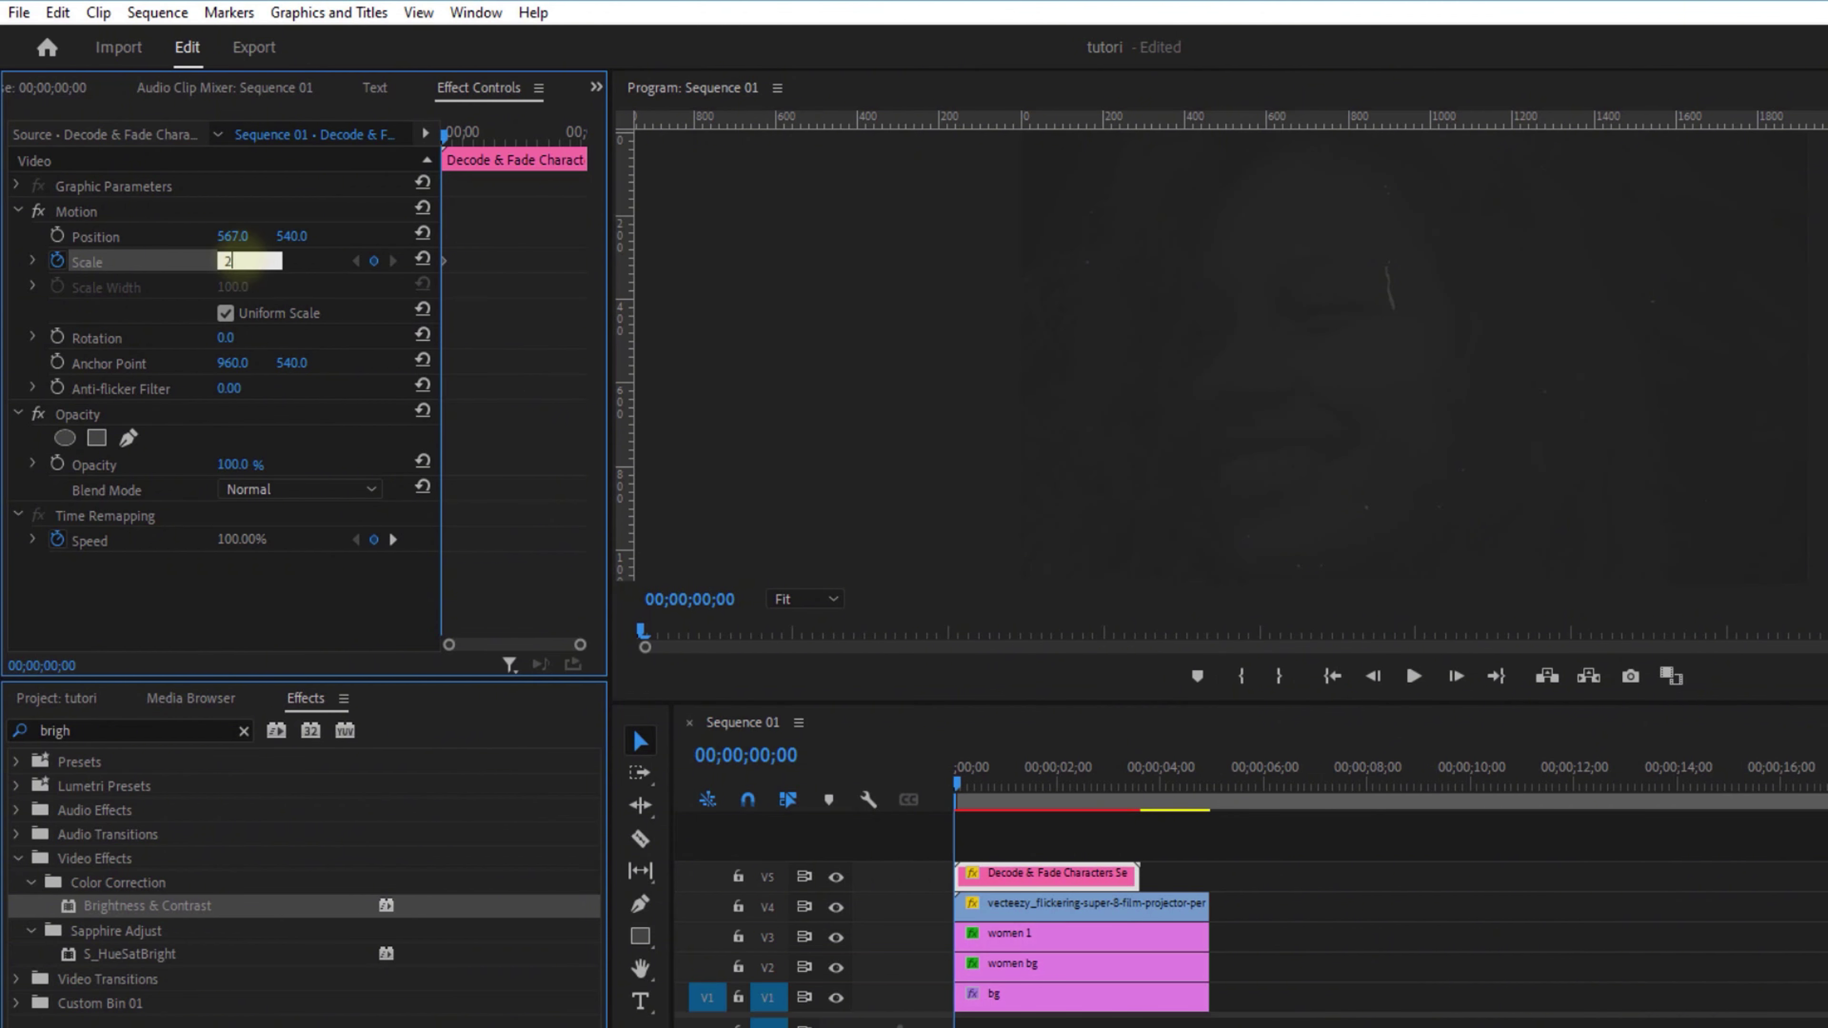
key("Return")
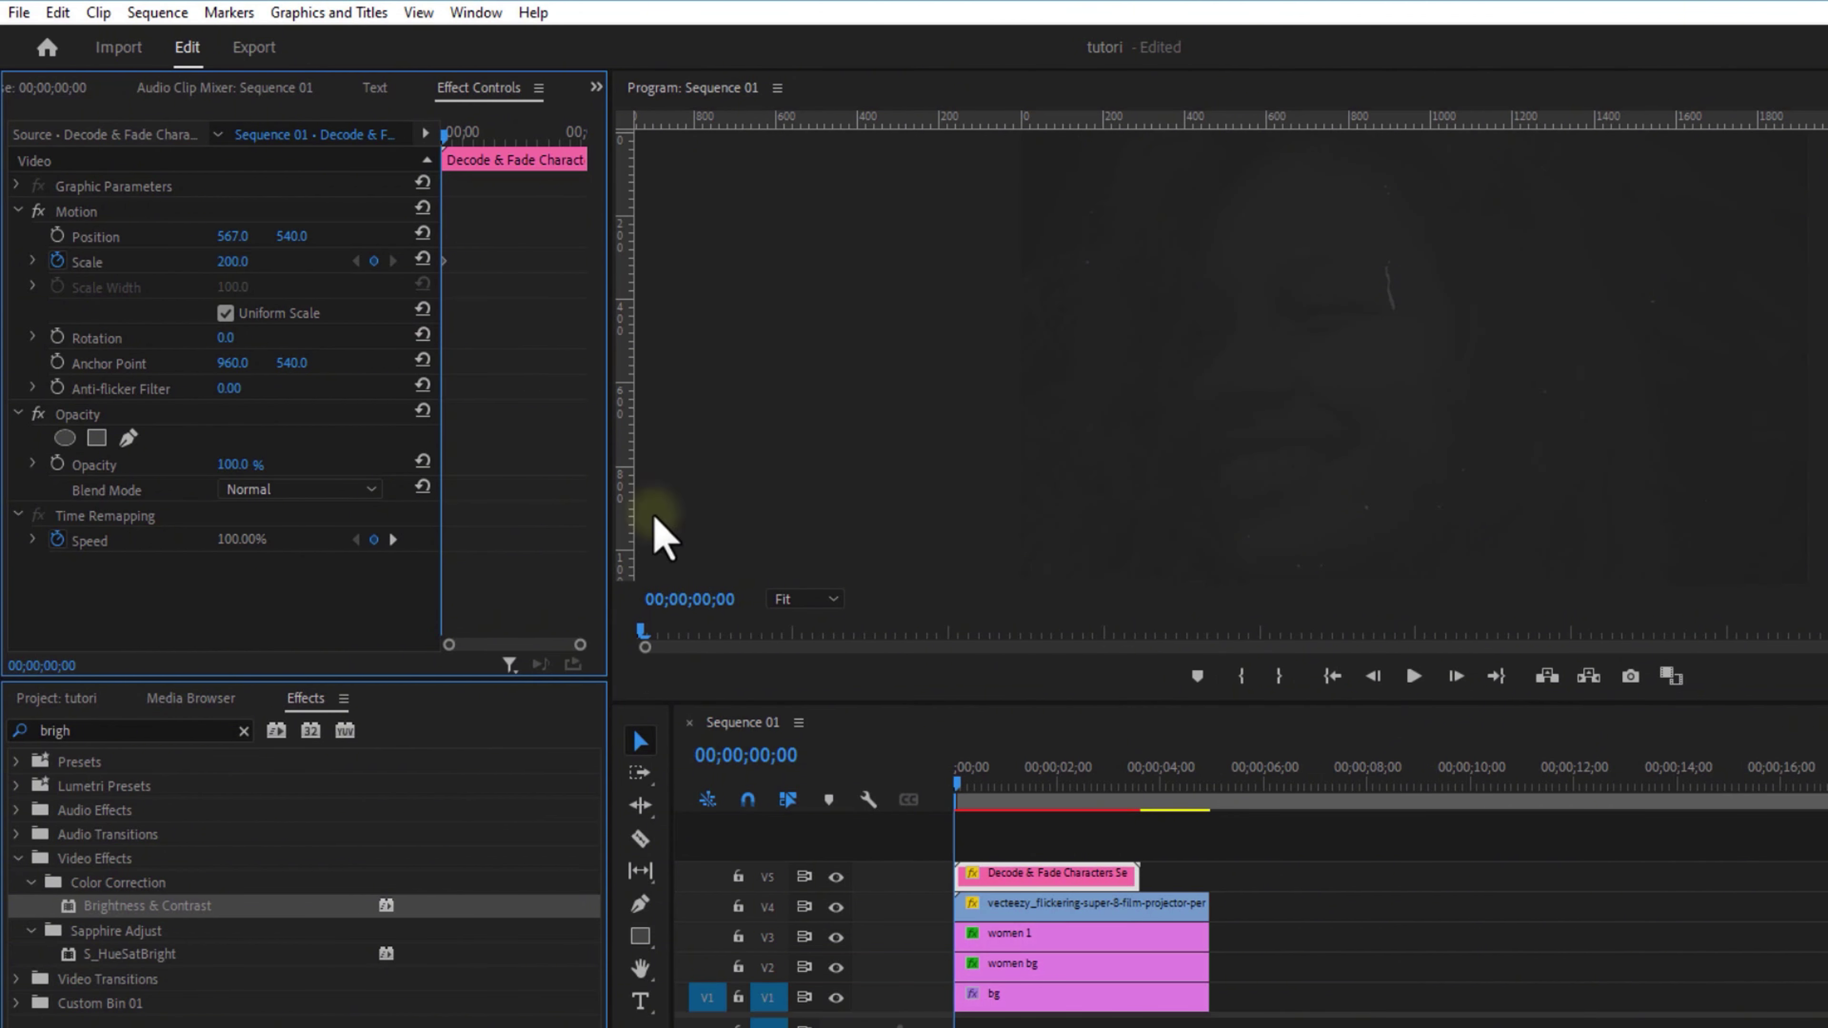
left_click_drag(960, 783, 994, 794)
left_click(482, 138)
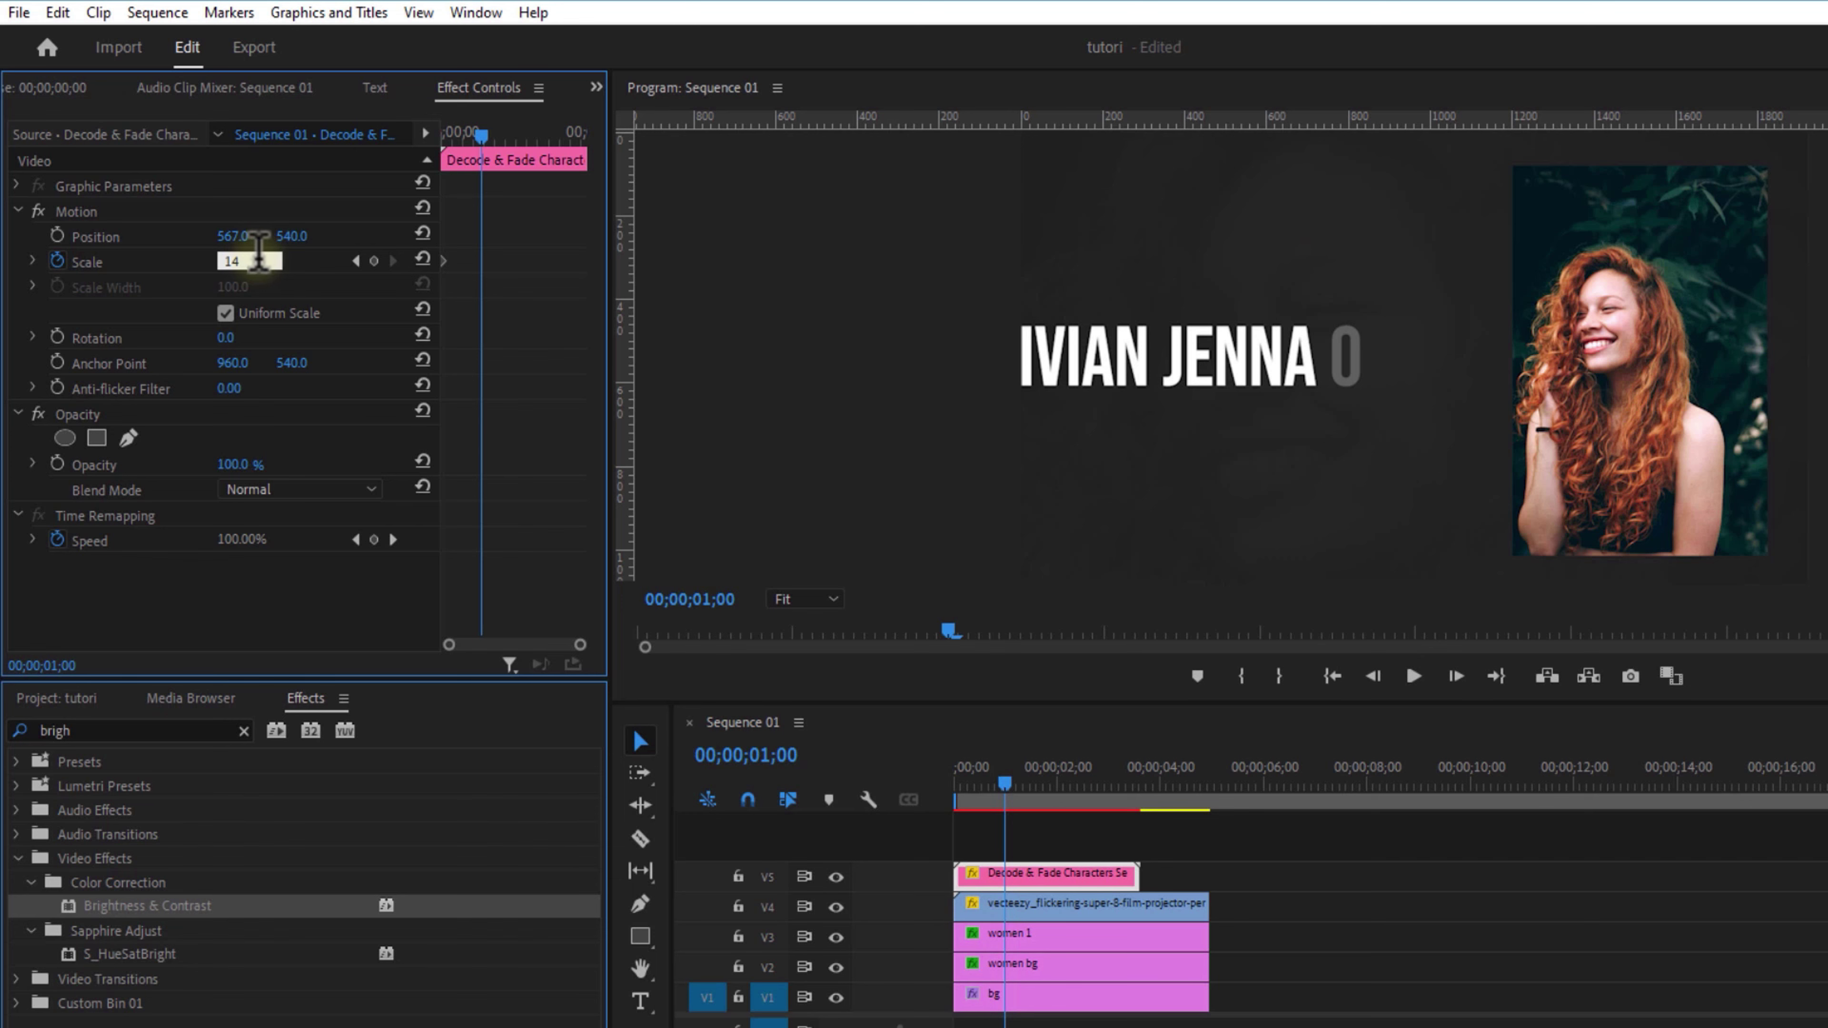
type("178")
key("Return")
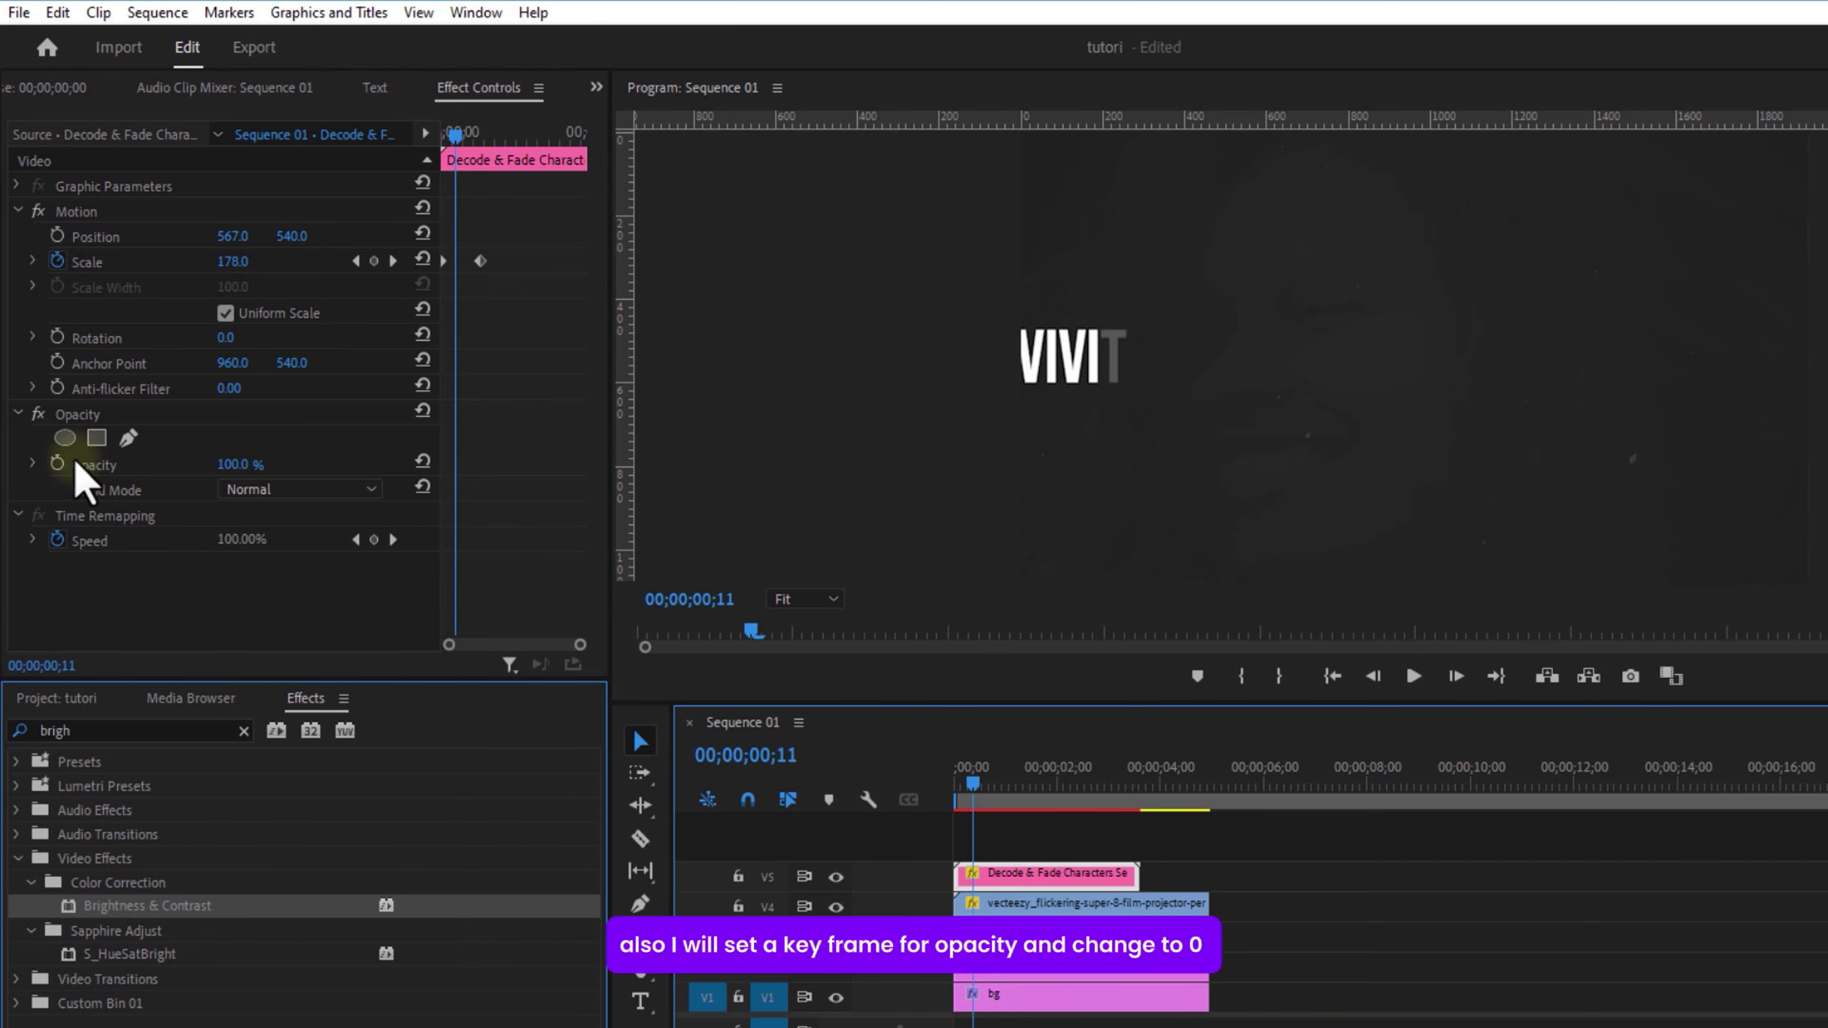
Keyframe the title clip's opacity from 0% at 00;00;00;11 to 100% at 00;00;00;28.
left_click(57, 464)
left_click(238, 465)
type("0")
key("Return")
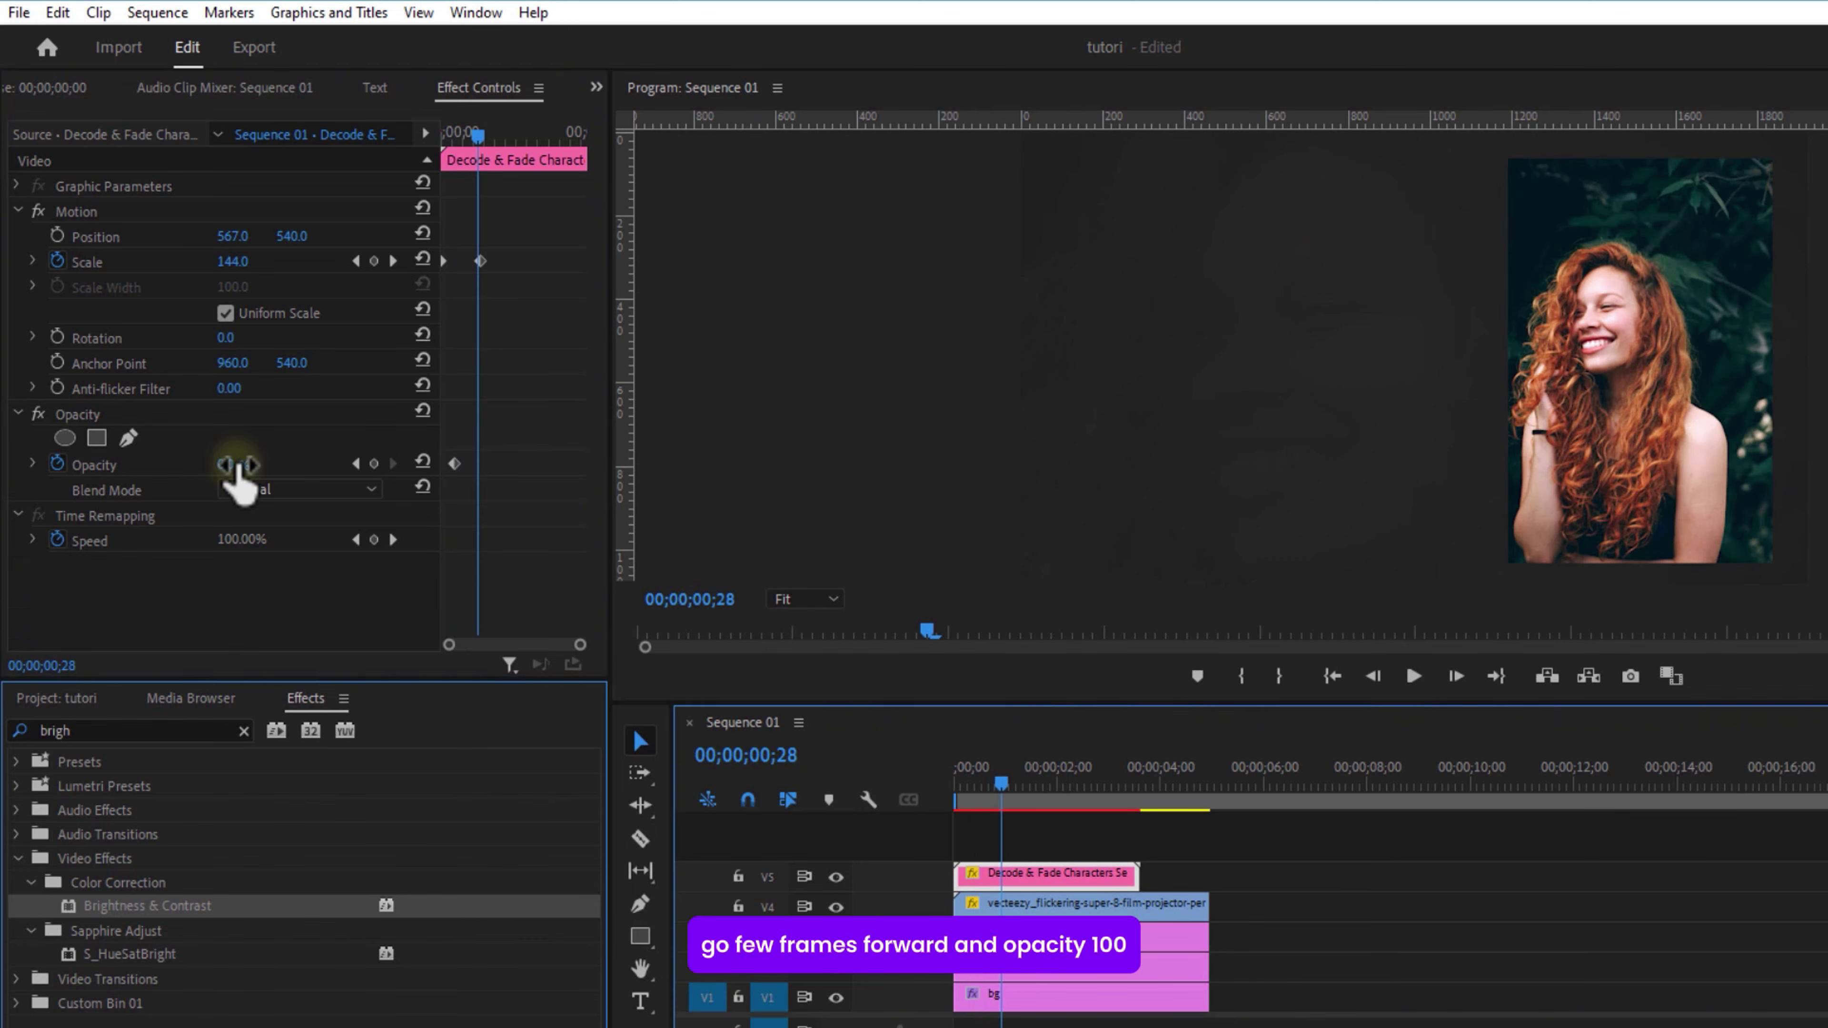
left_click(238, 465)
type("1")
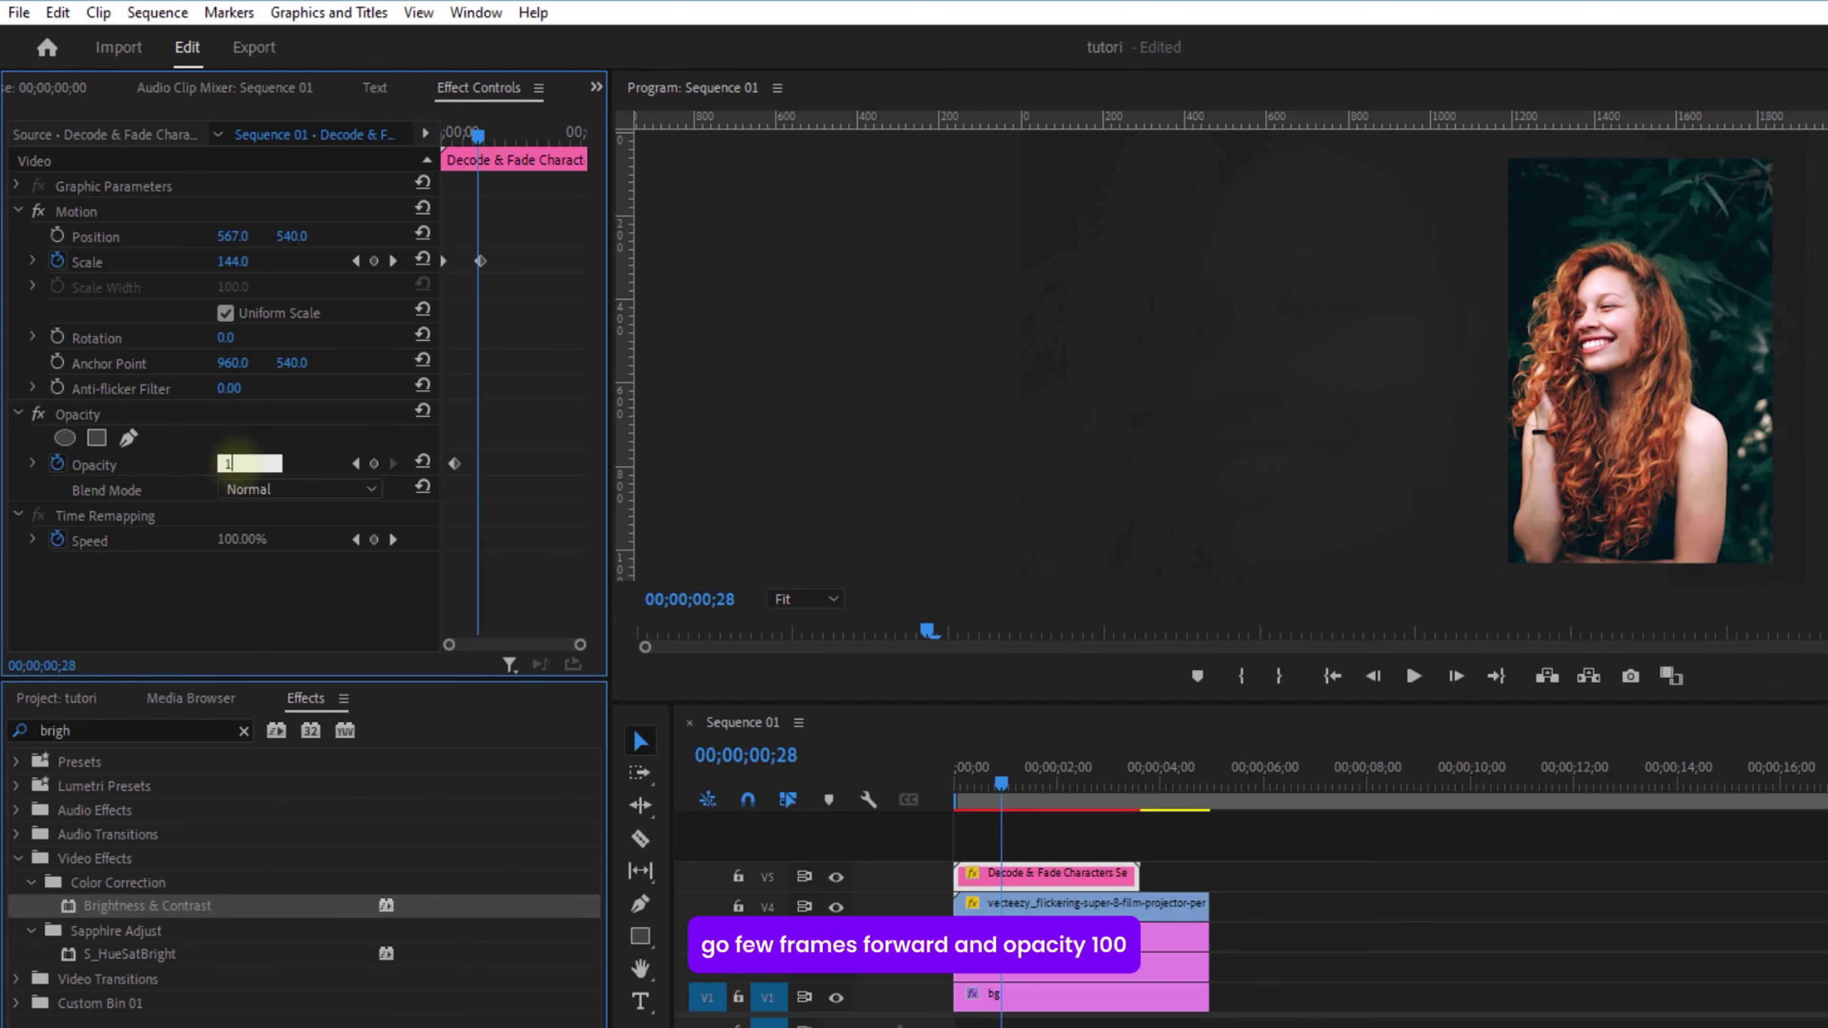
key("Return")
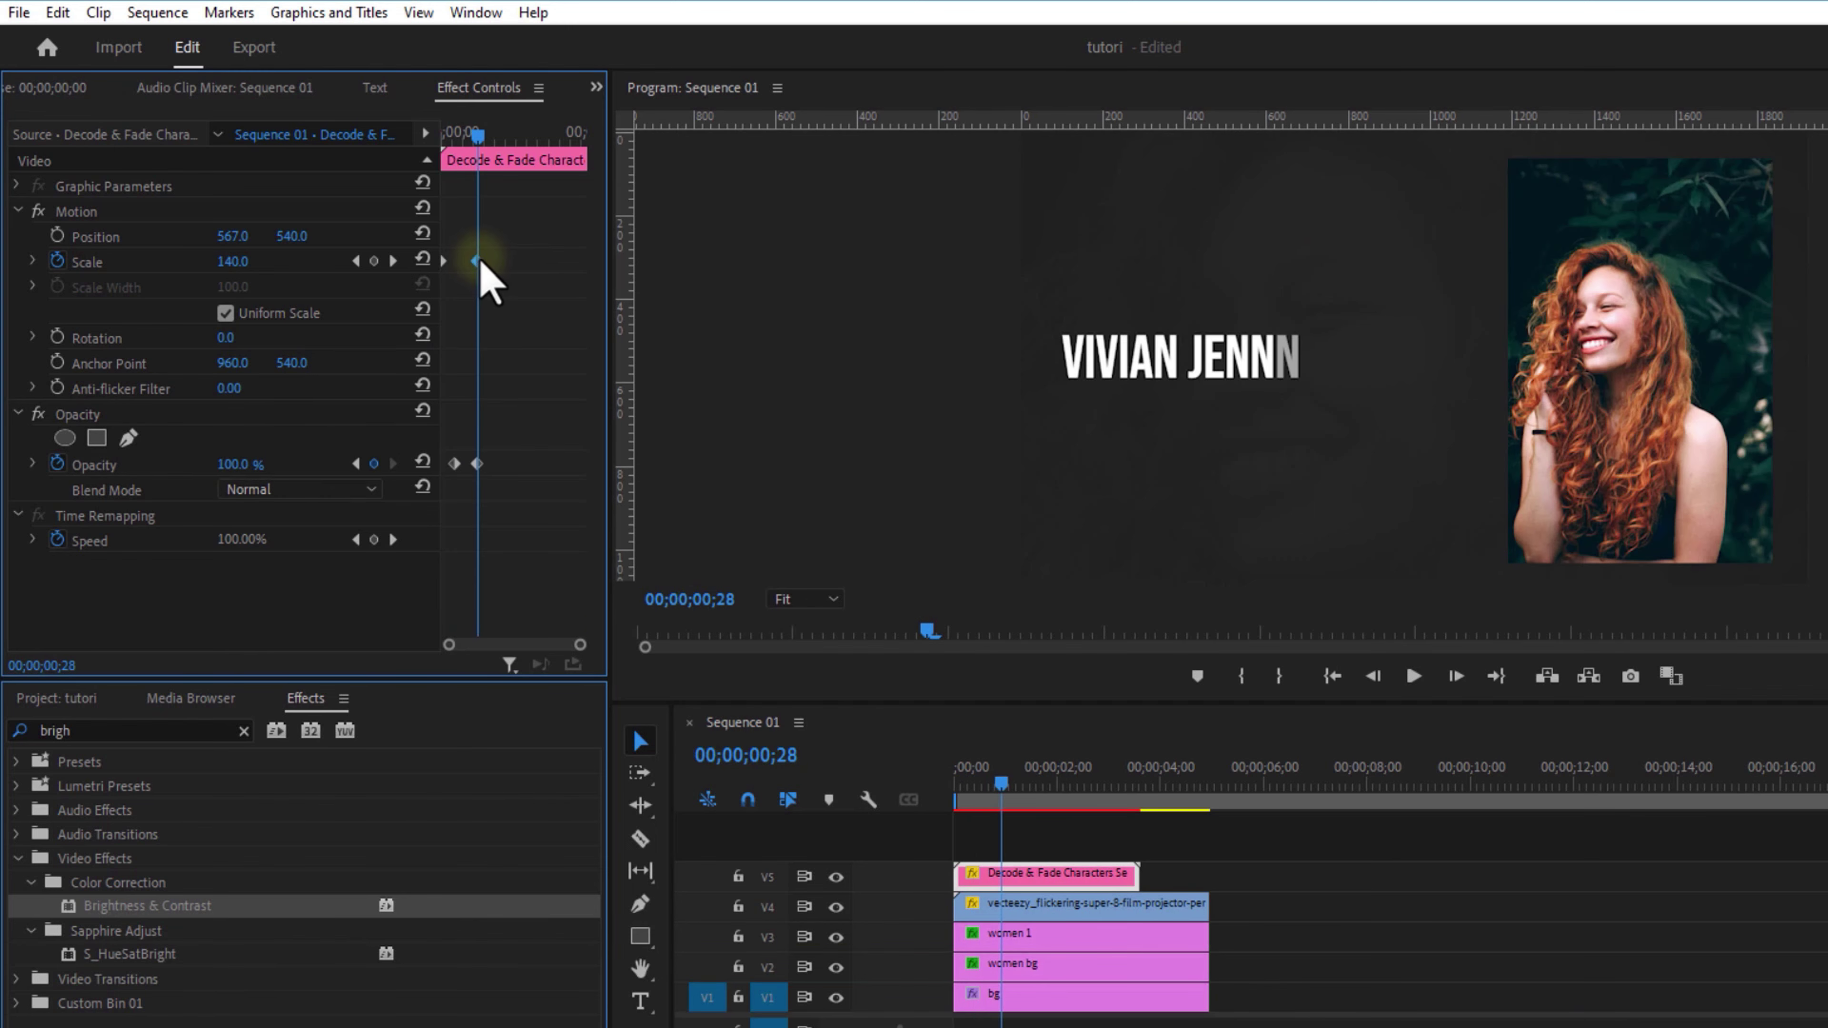
Move the title's second scale keyframe to 00;00;00;28 with a value of 120 and apply Continuous Bezier to both scale keyframes.
left_click_drag(481, 261, 477, 261)
right_click(470, 270)
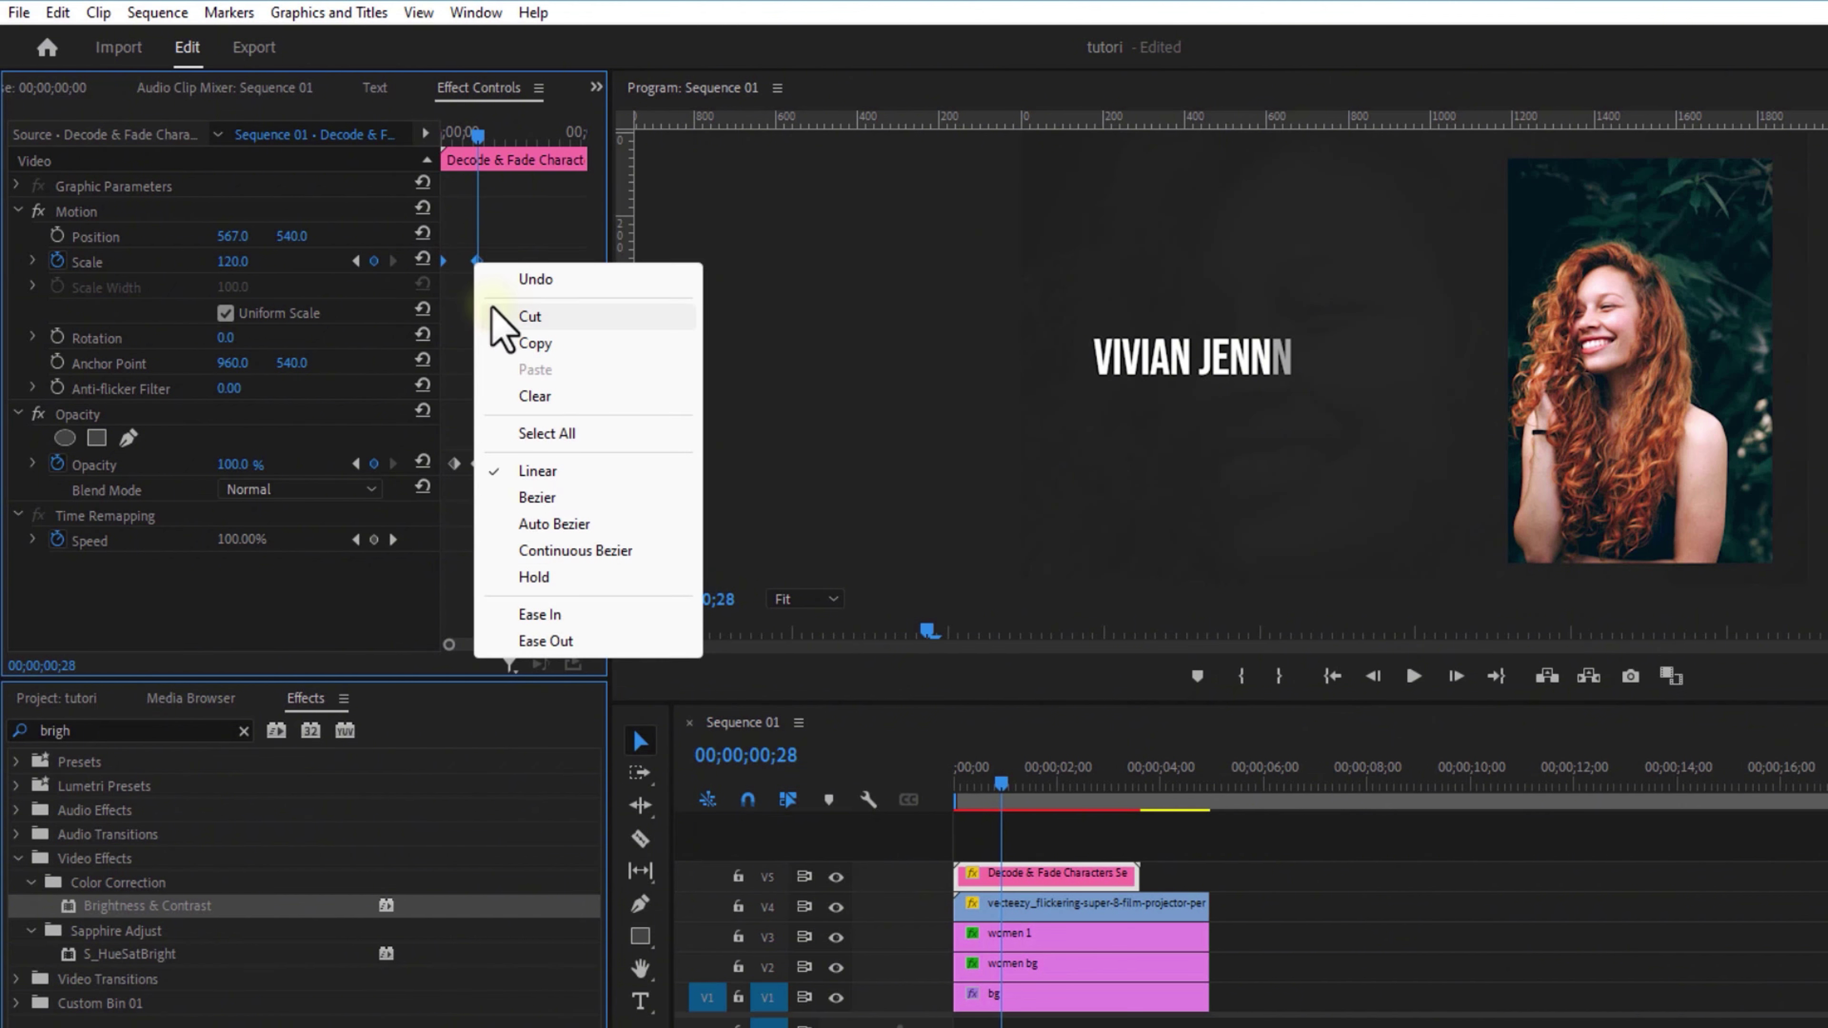
left_click(587, 550)
Add a title scale keyframe of 120 at 00;00;03;00 and another with a smaller scale near the clip's end.
left_click_drag(1082, 861, 1108, 857)
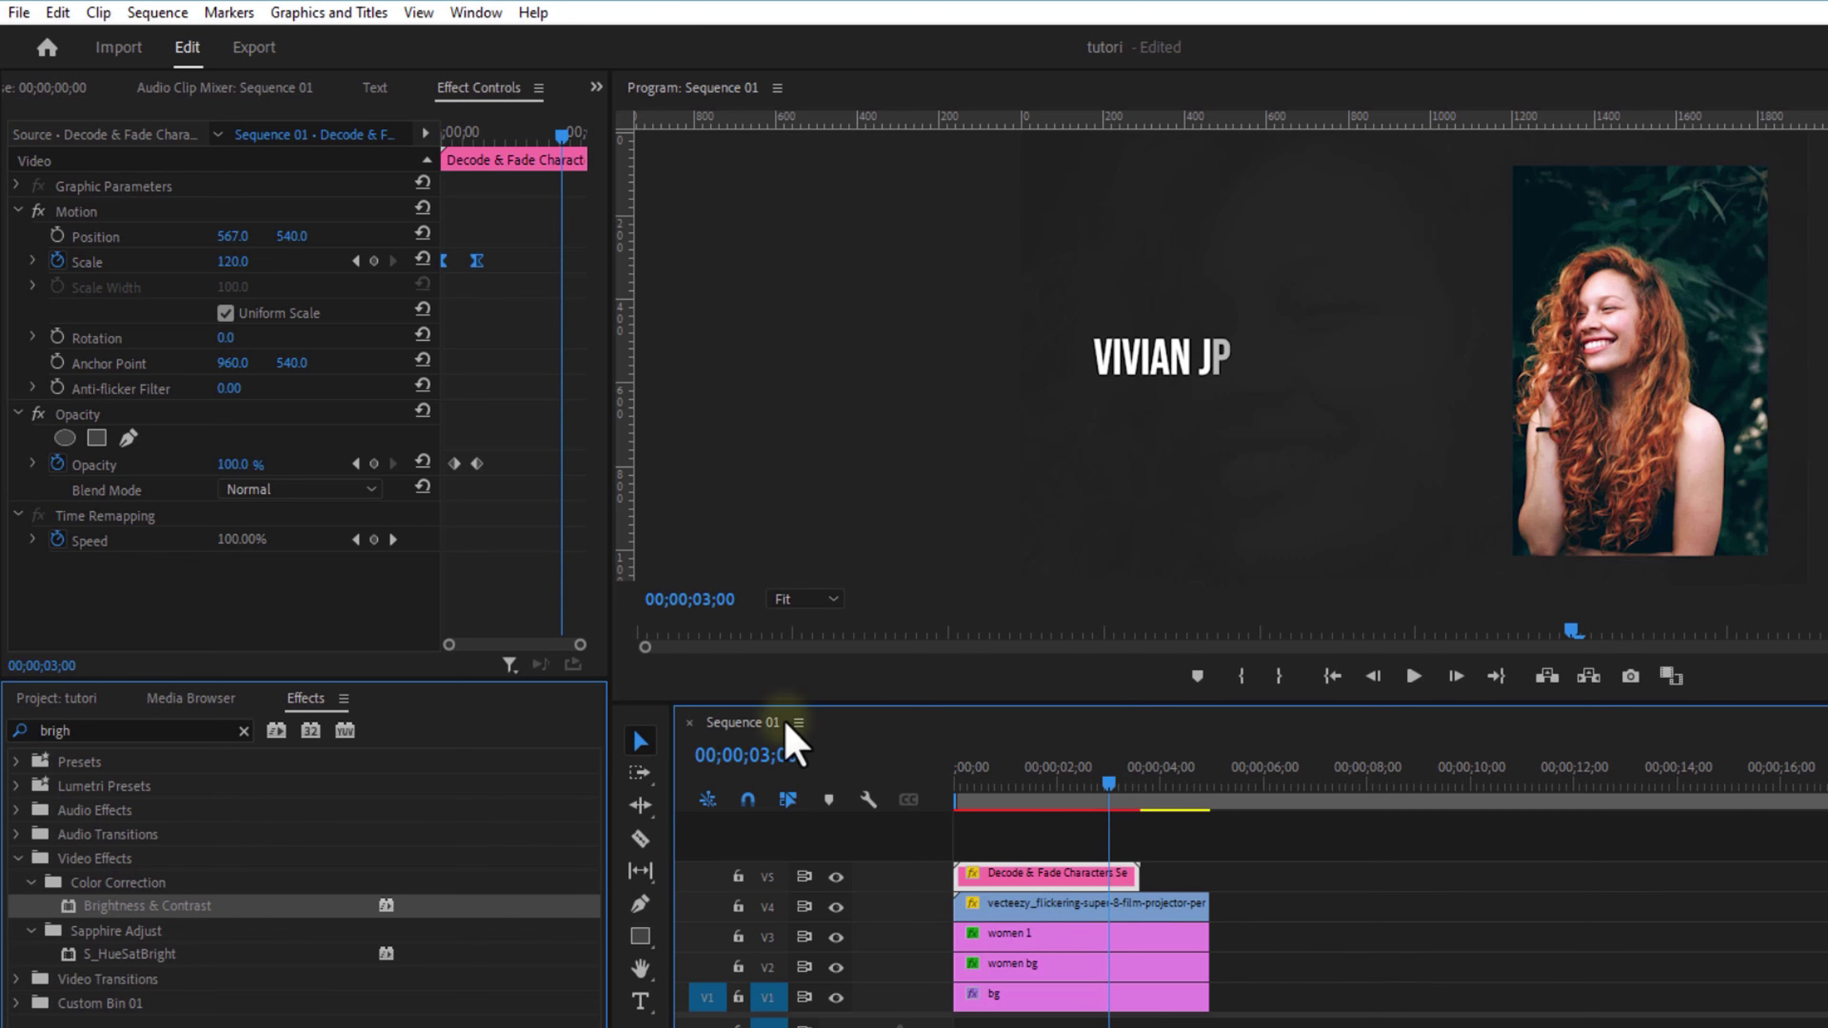
left_click(374, 261)
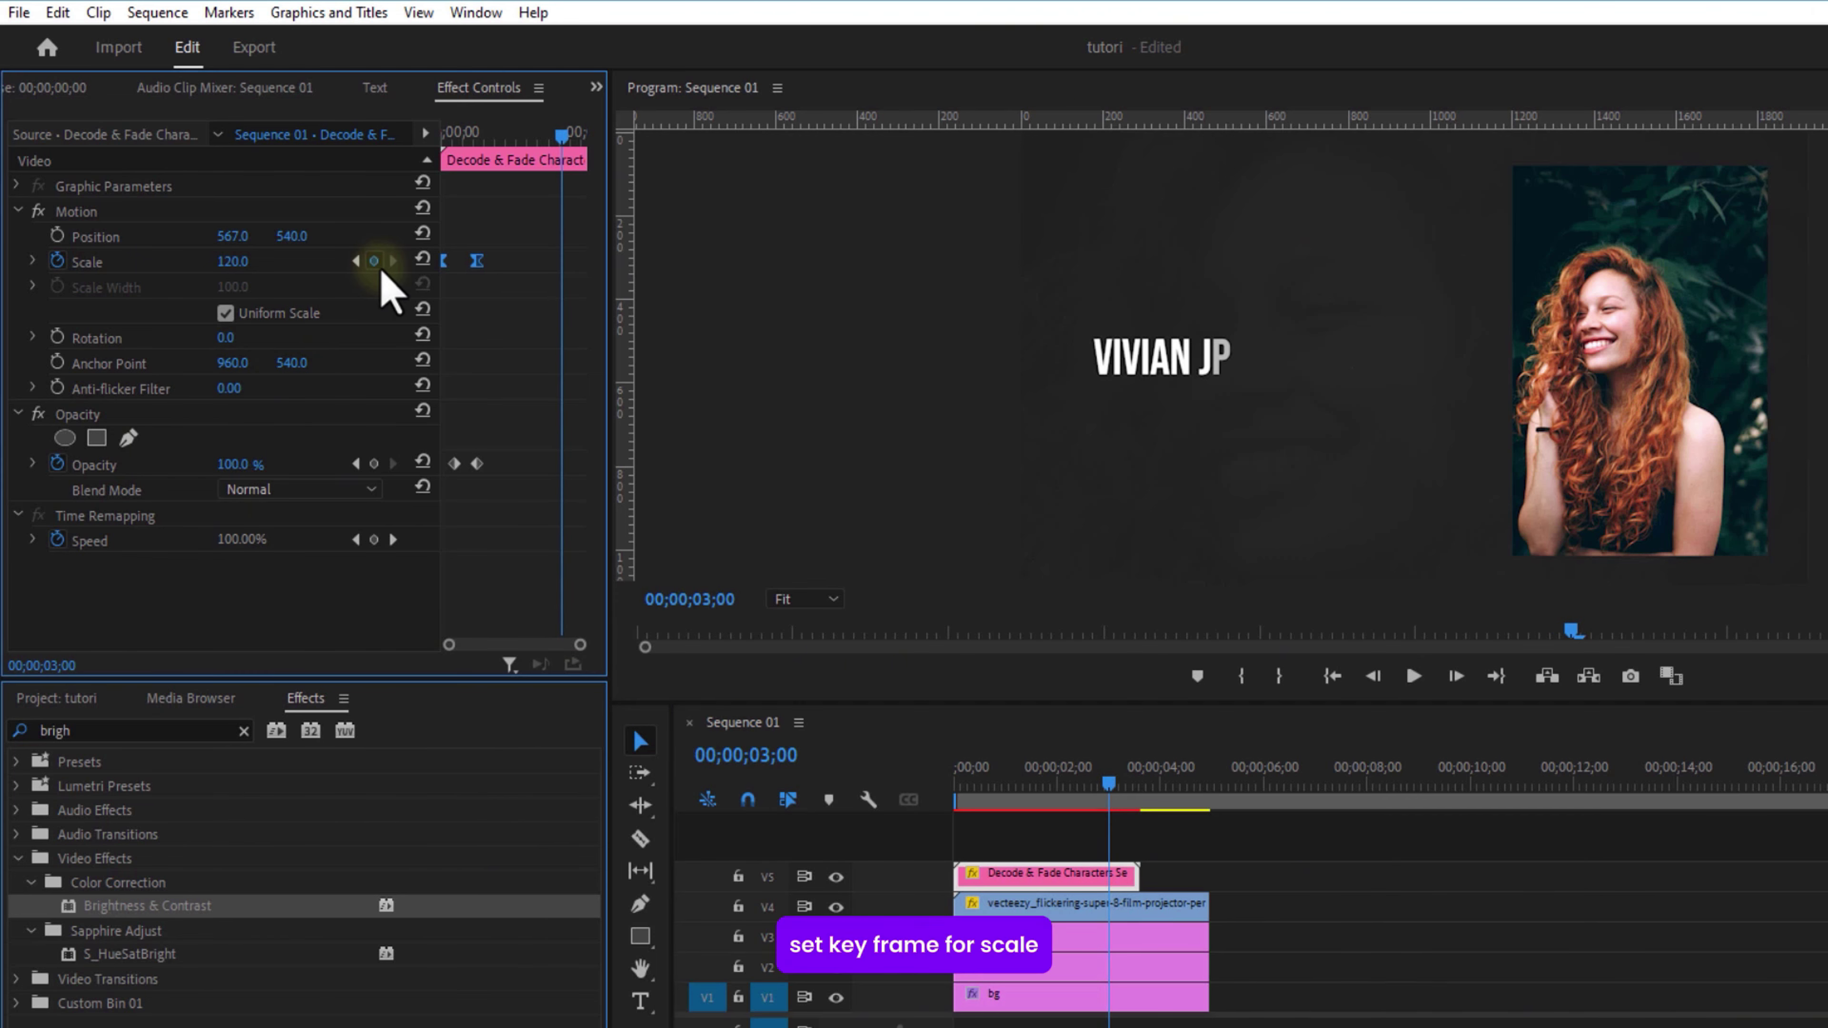
left_click_drag(563, 153, 581, 160)
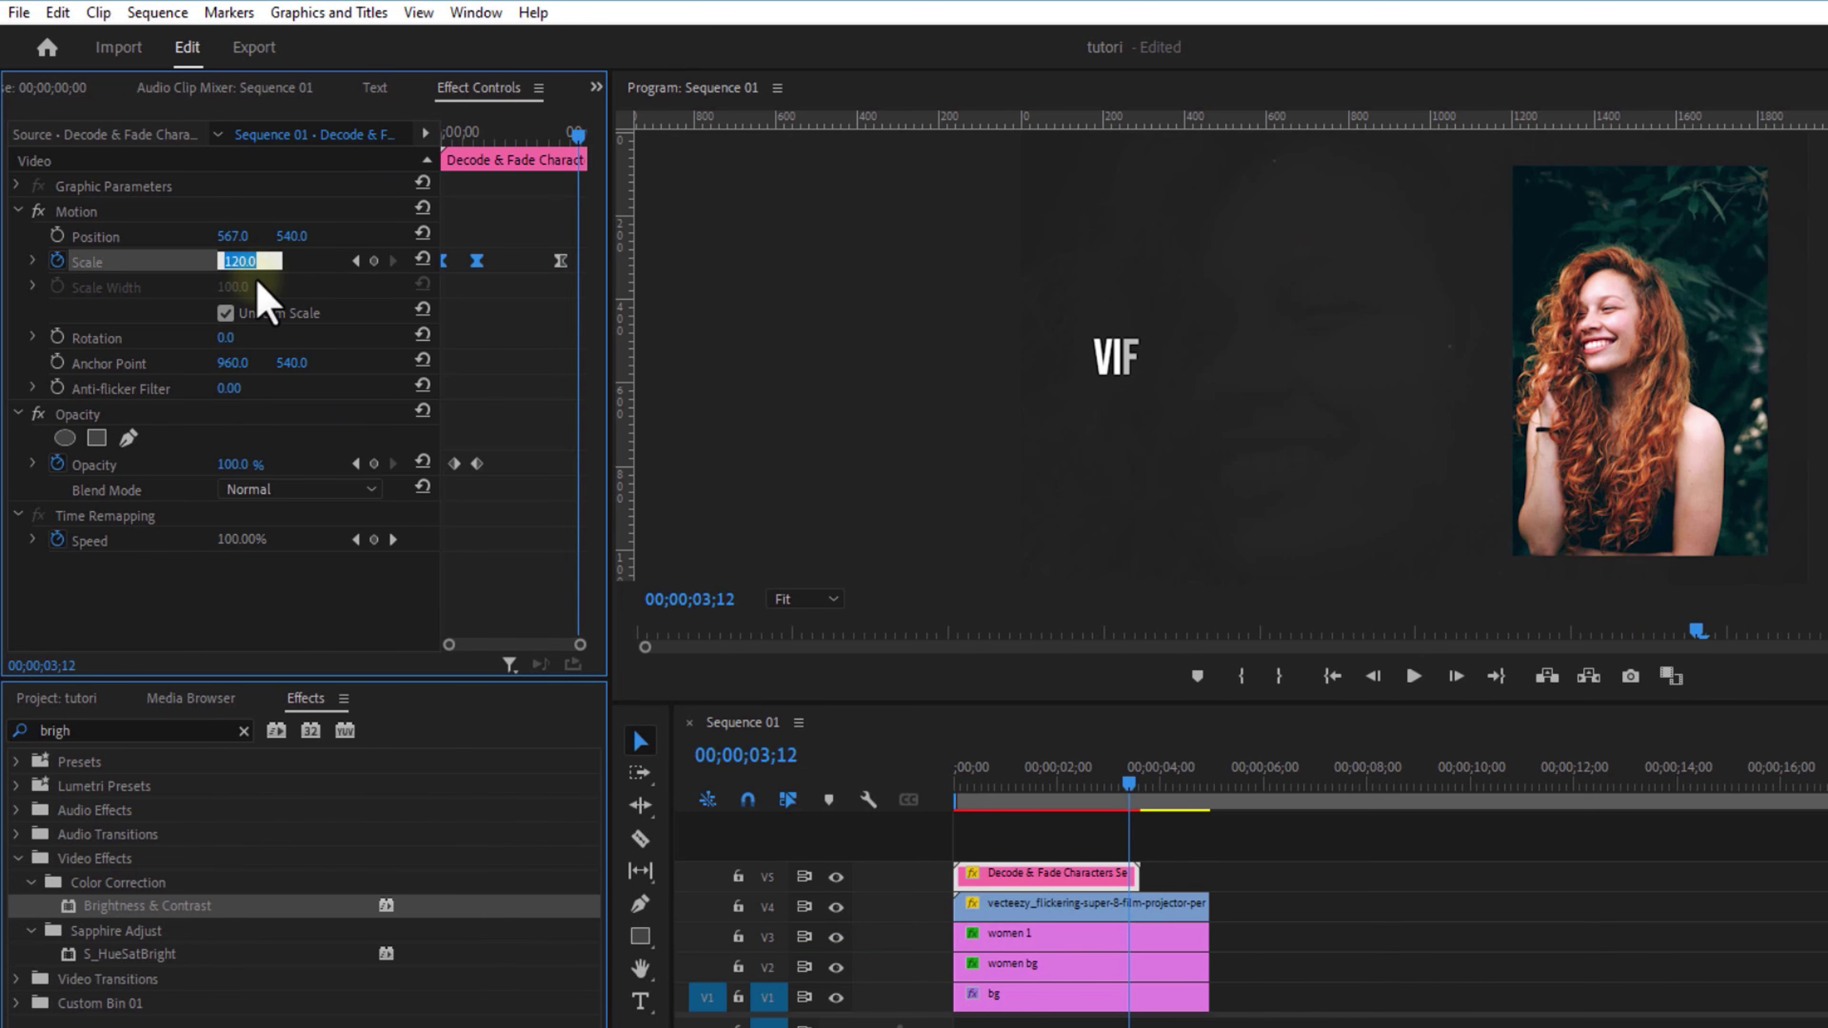
type("7.0")
left_click(309, 280)
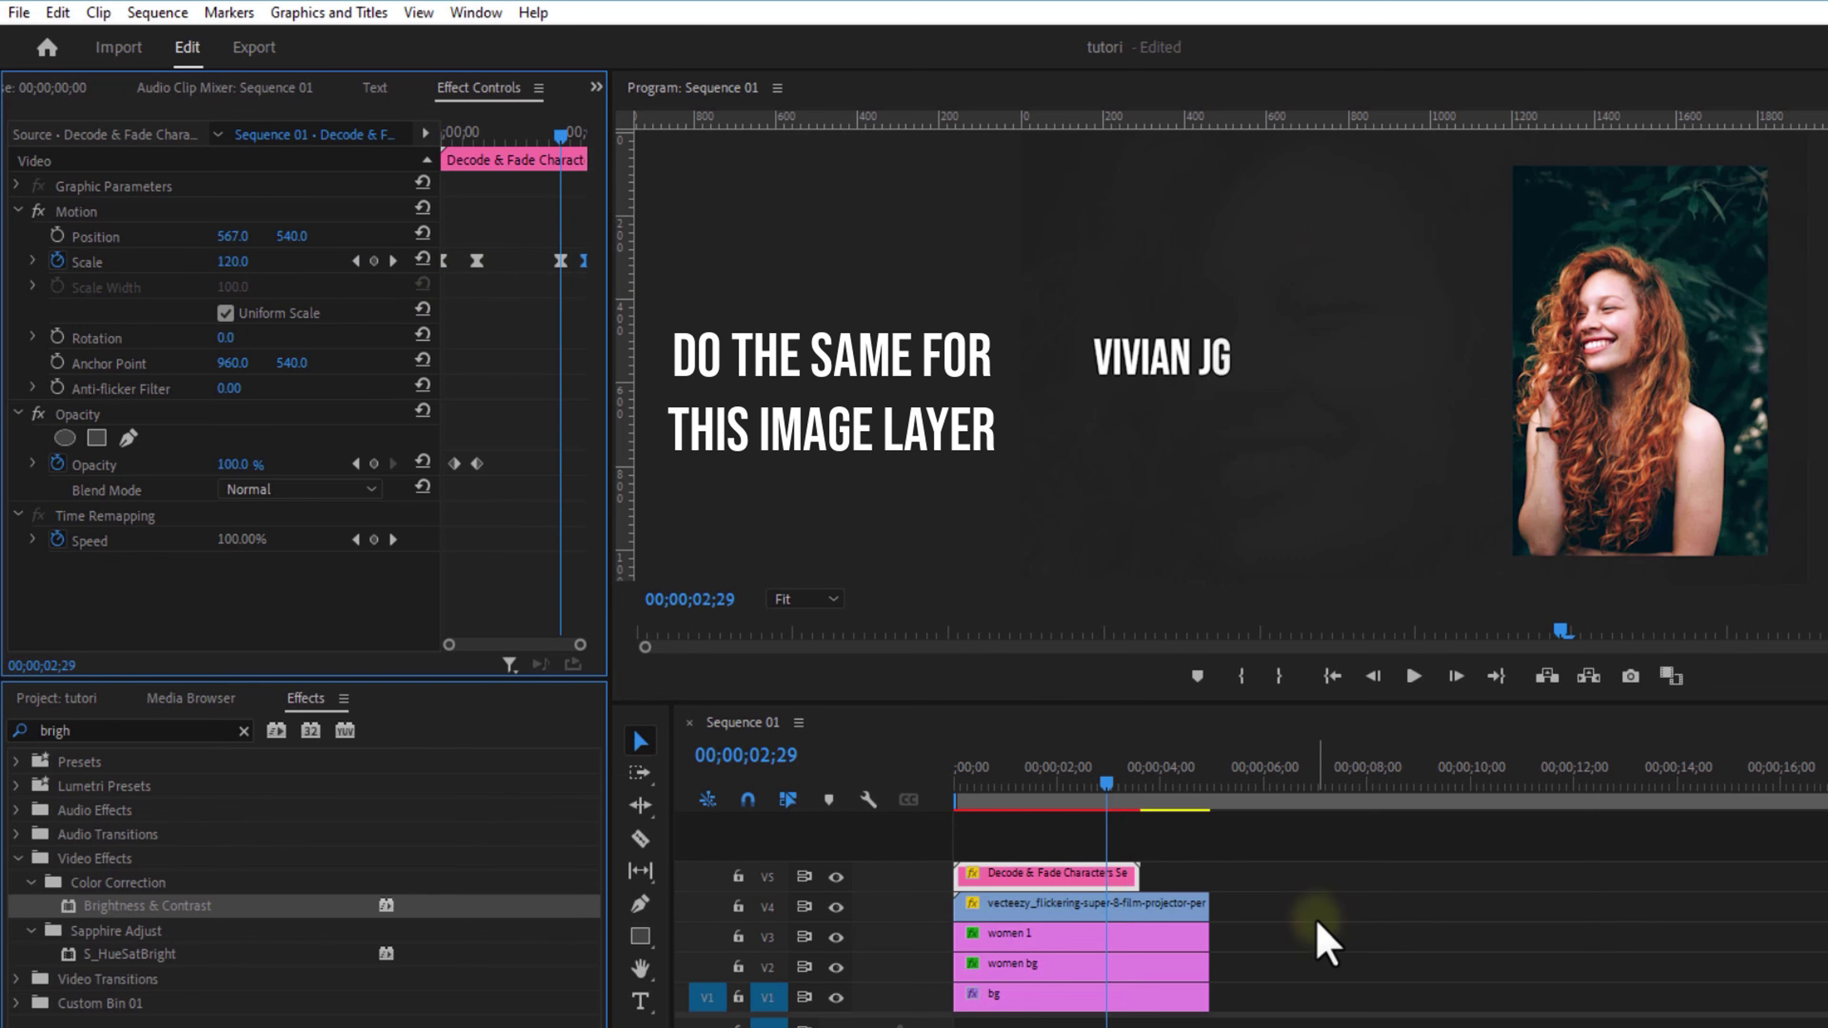
Keyframe women 1's scale at 18 at 00;00;02;29, shrink it with another keyframe at 00;00;03;16, and preview the ending.
left_click(1129, 908)
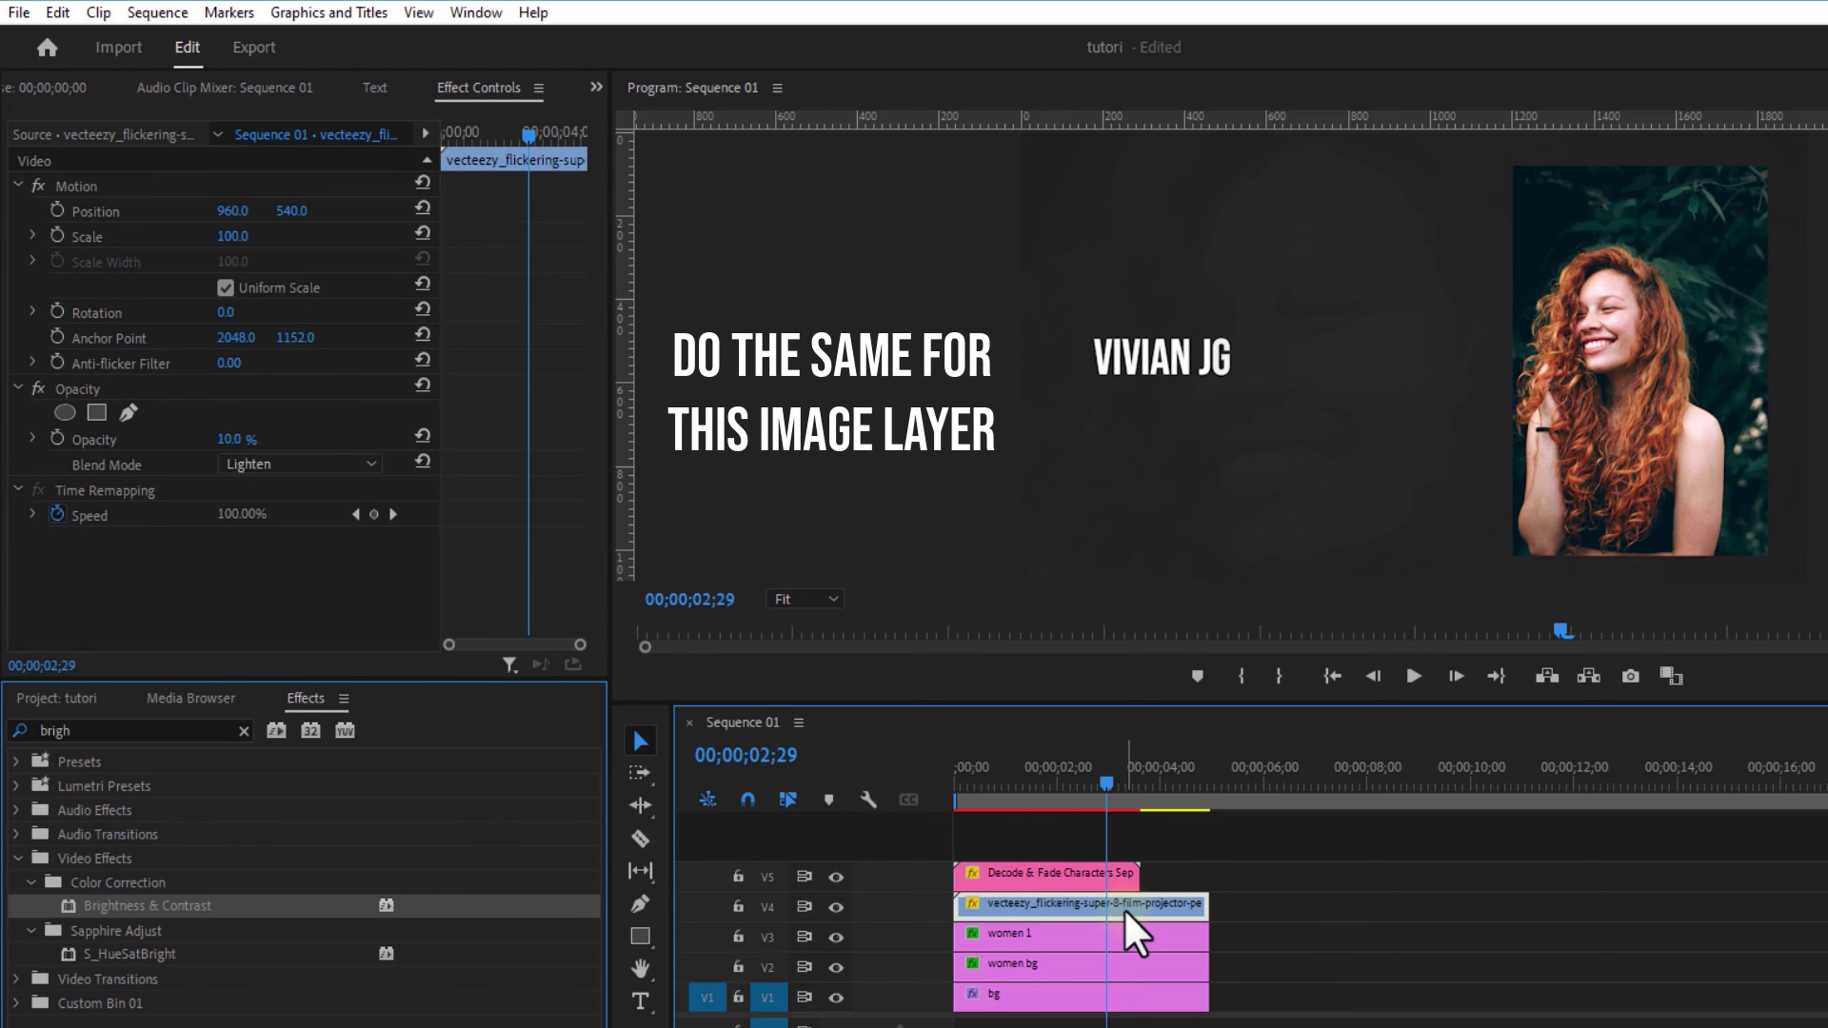
left_click(1117, 942)
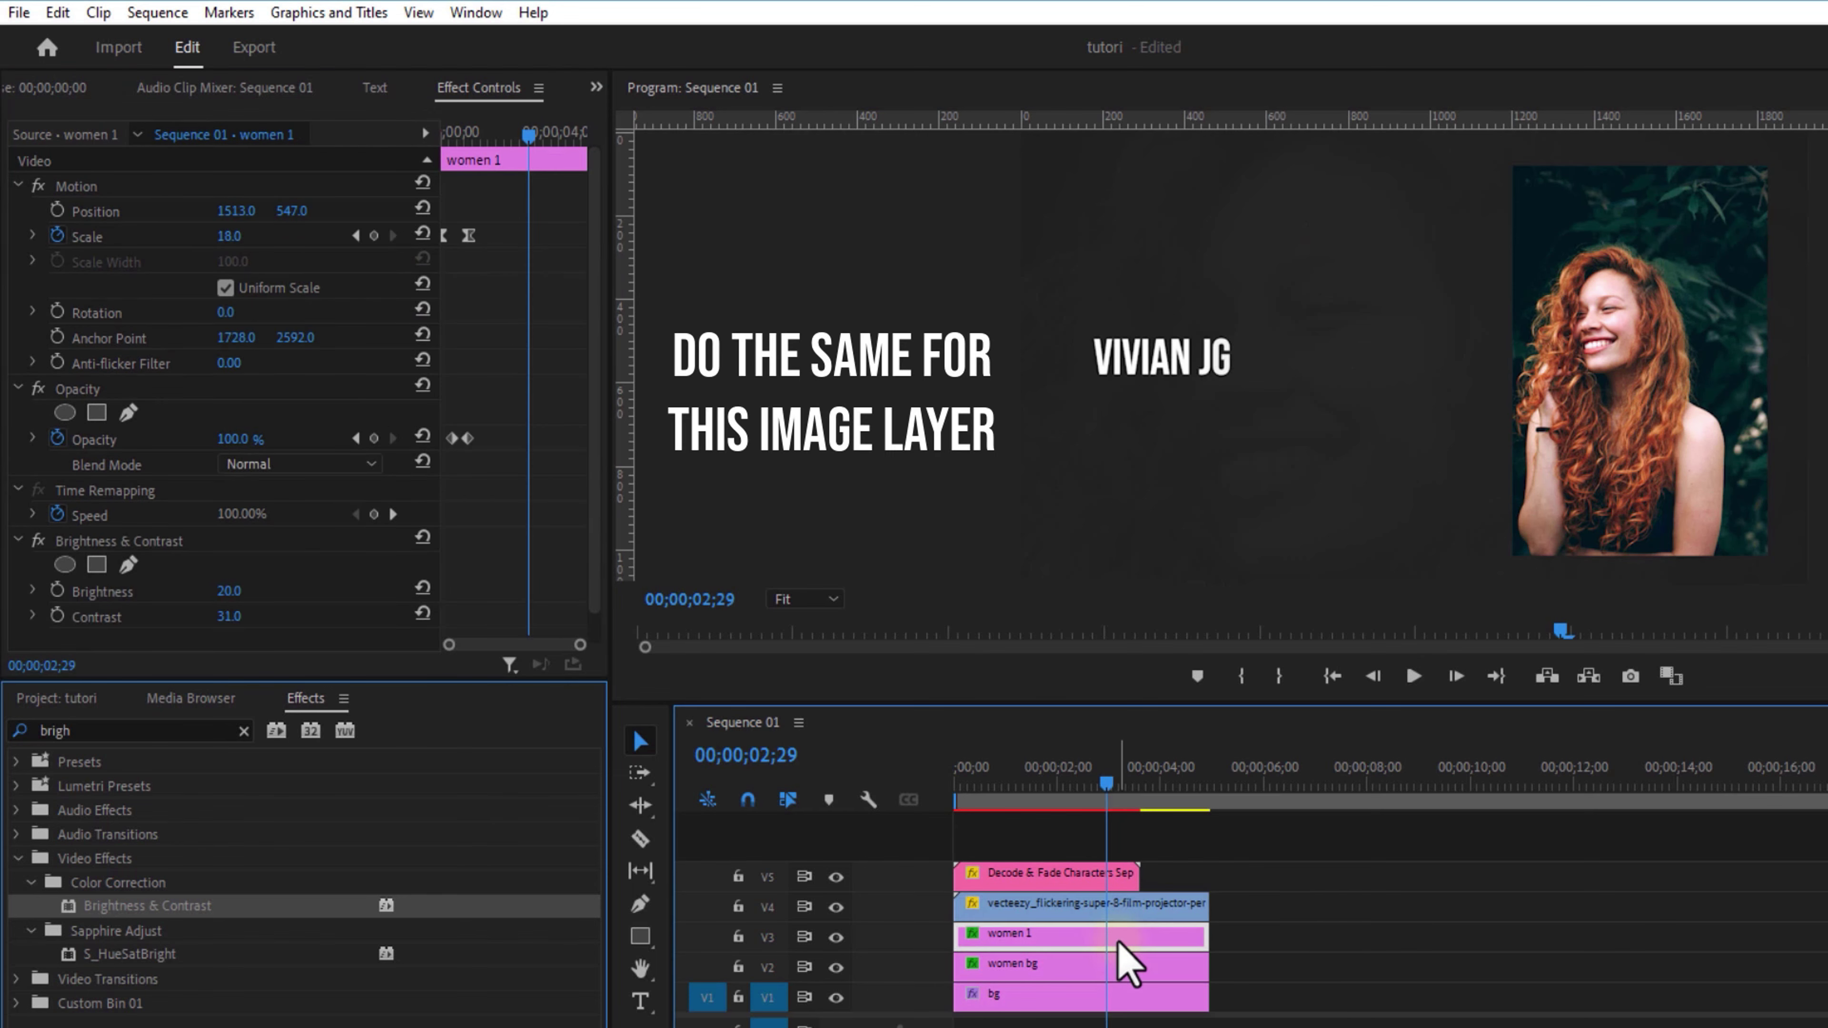
left_click(373, 235)
left_click(1113, 784)
left_click_drag(1113, 785, 1136, 785)
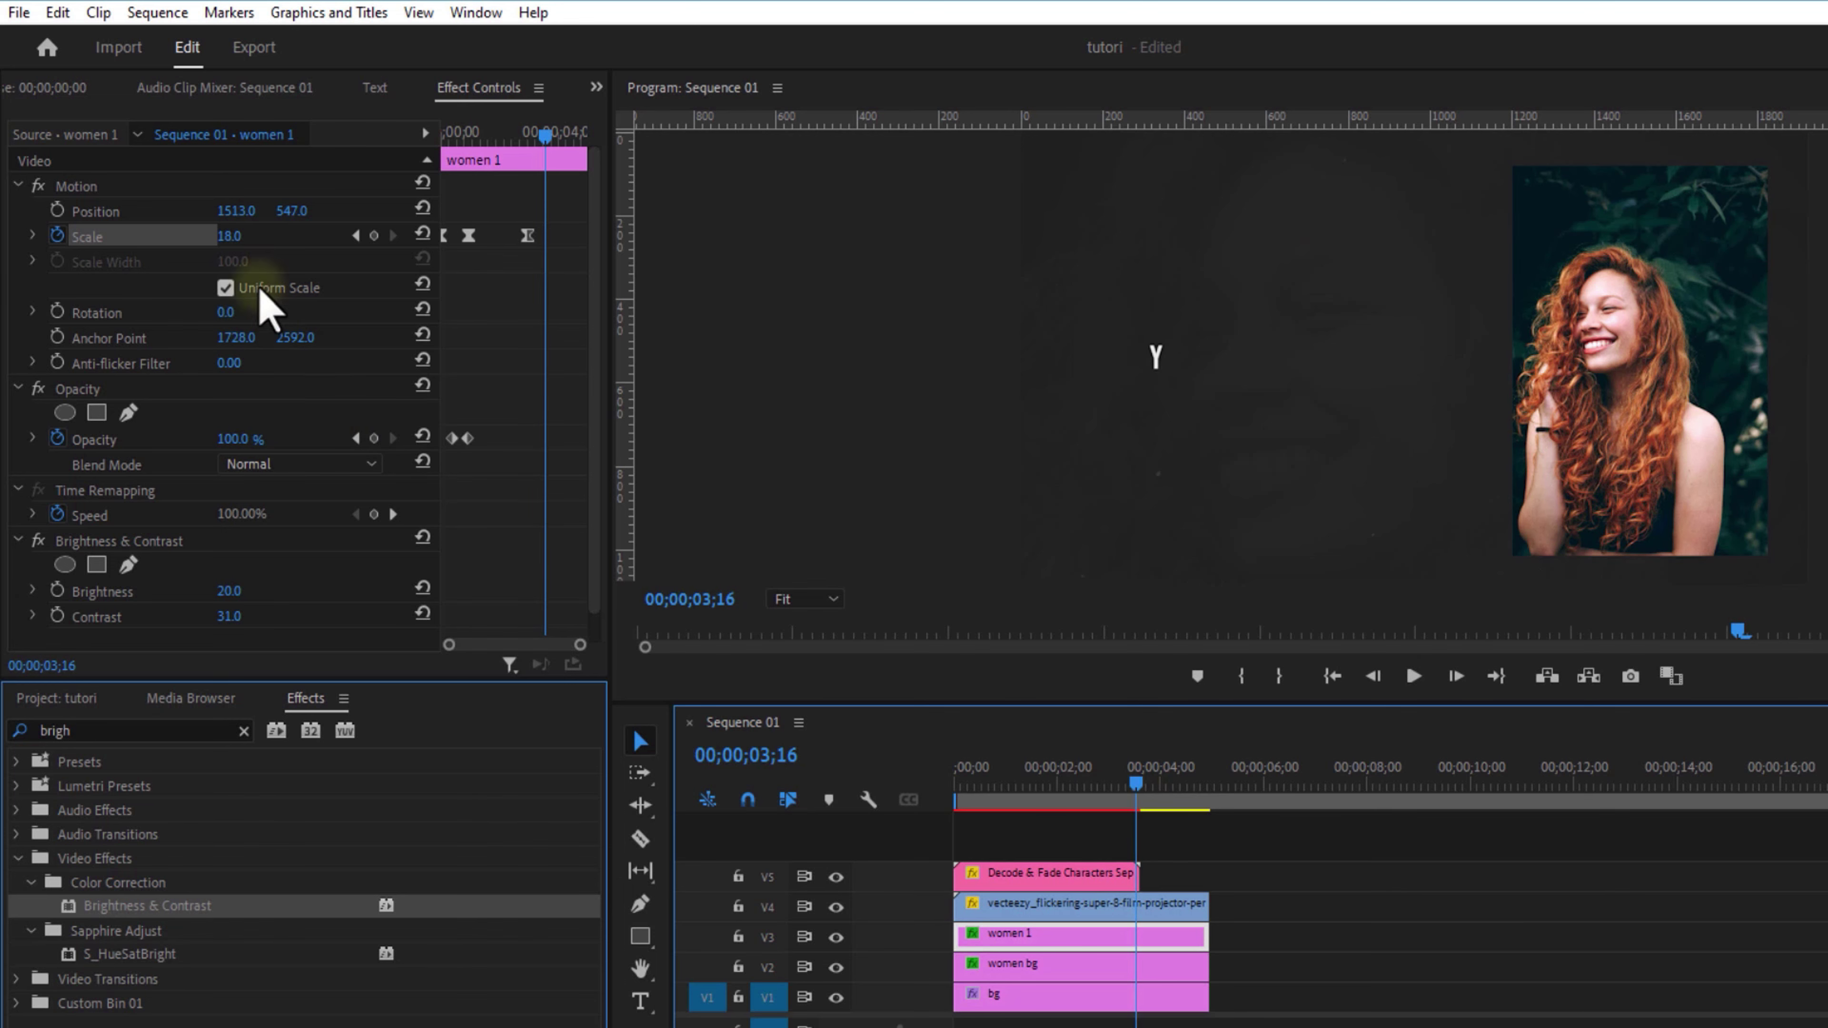
left_click(232, 236)
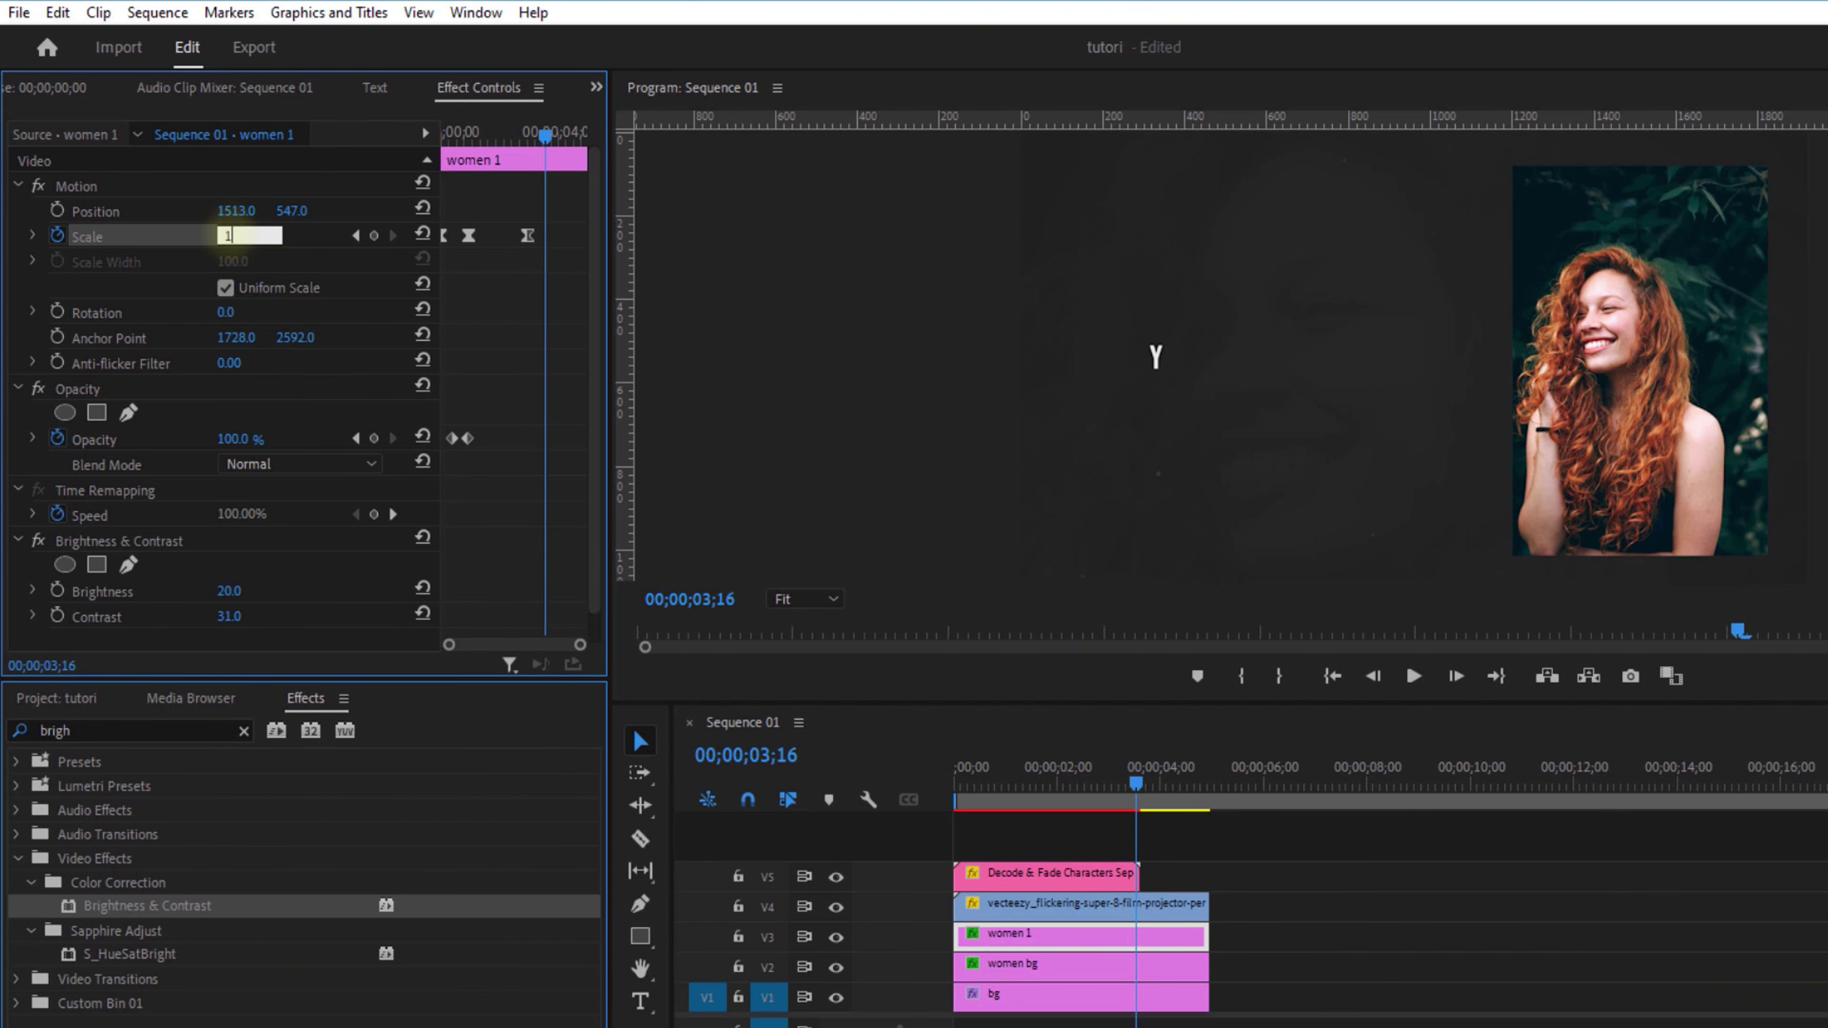
key("Return")
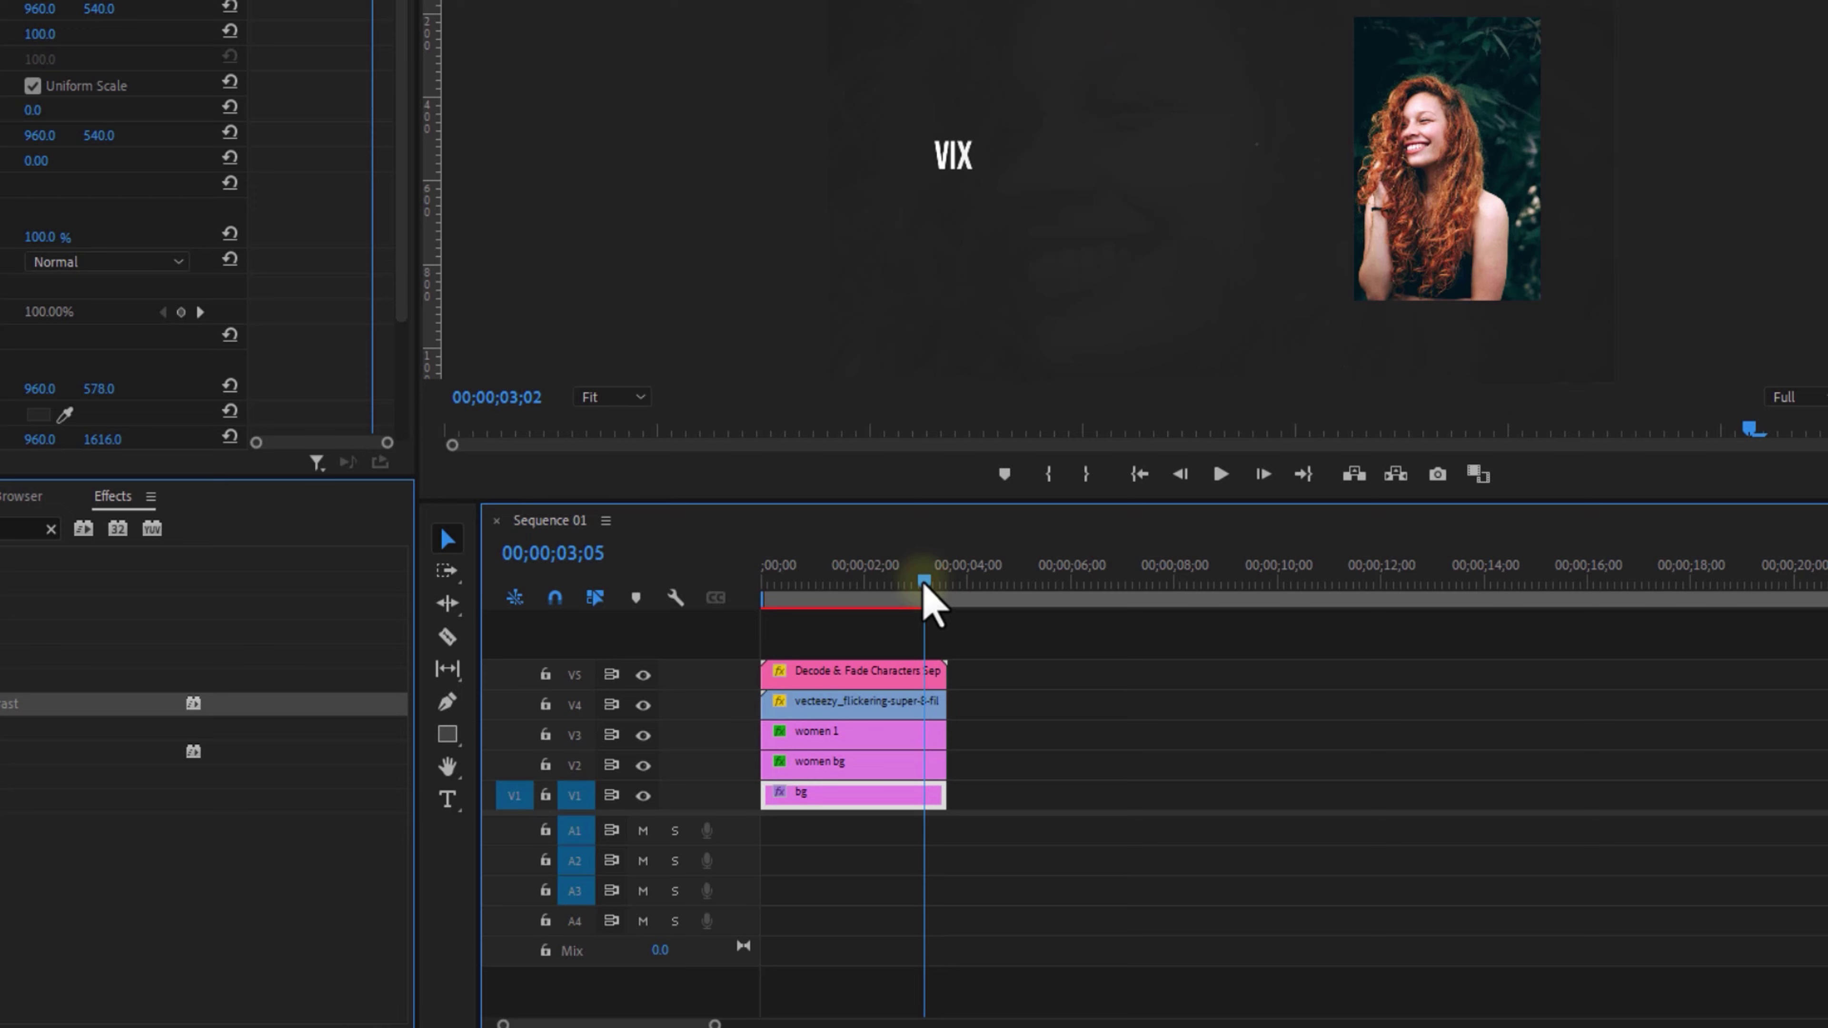
left_click_drag(924, 584, 949, 585)
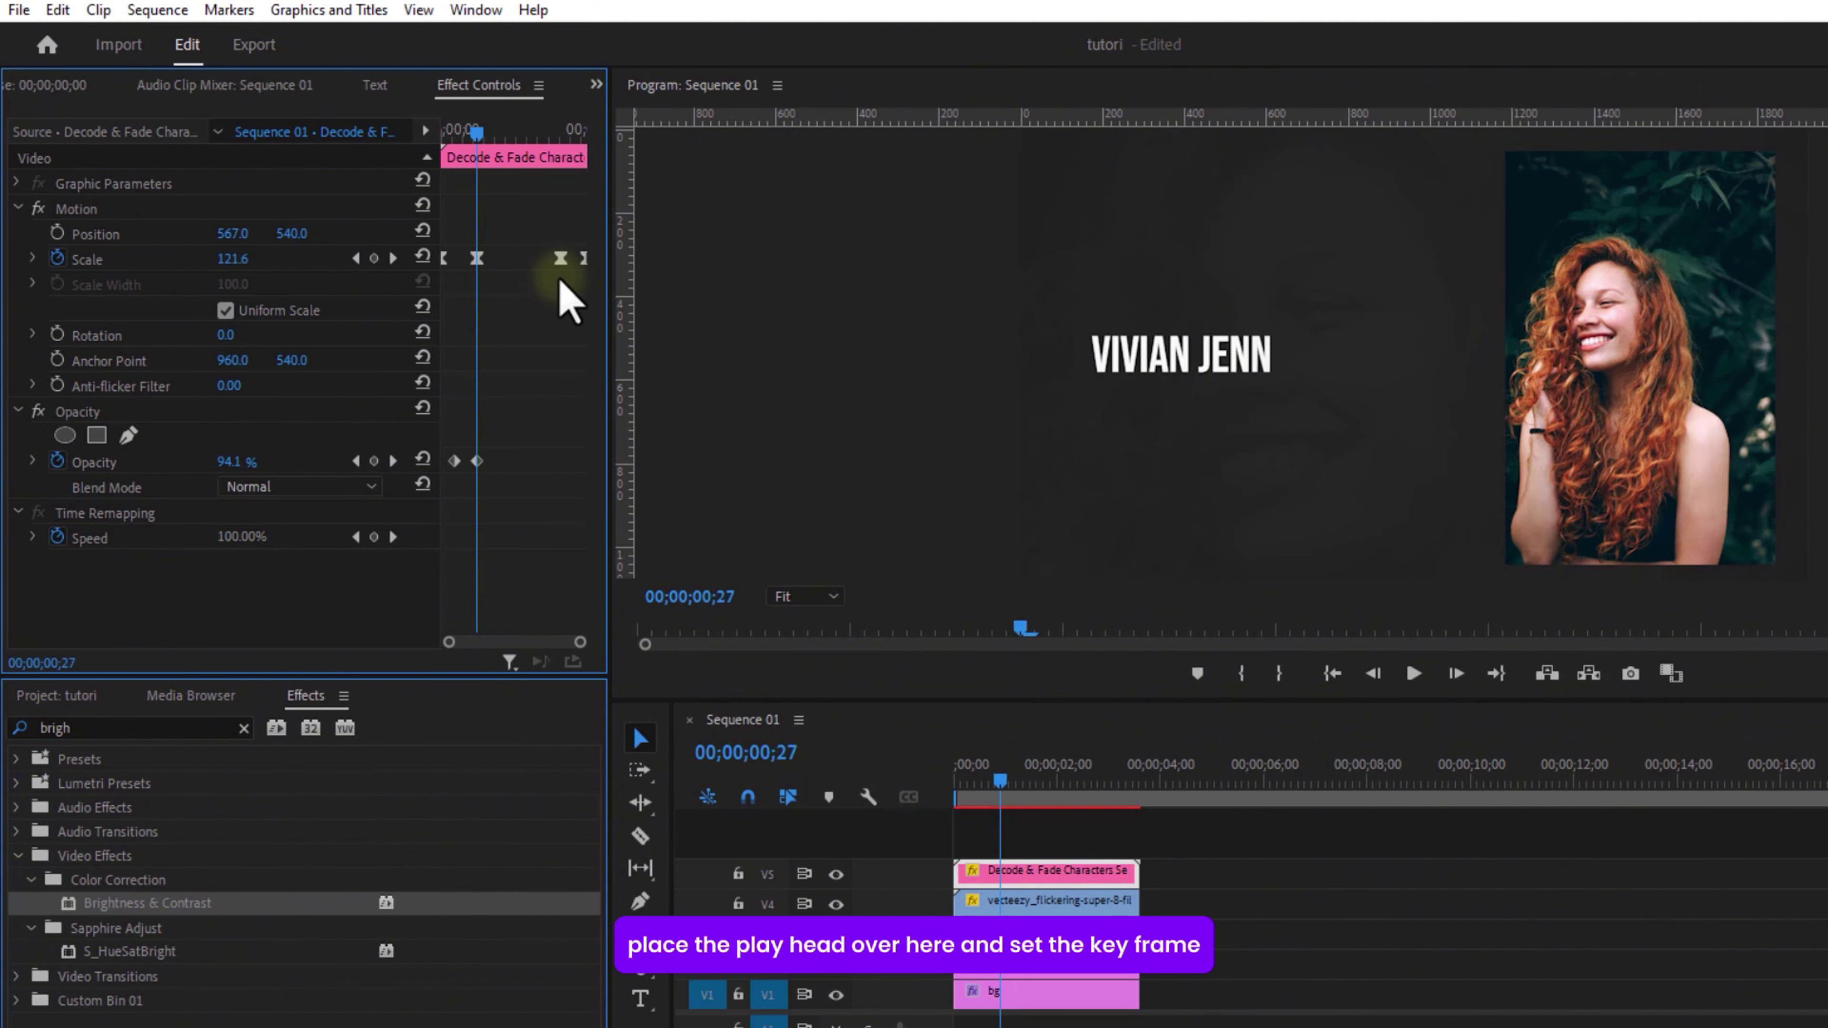
Add a title scale keyframe of 120 at 00;00;00;29, directly after the one at 00;00;00;28.
left_click_drag(580, 642, 521, 642)
left_click_drag(515, 133, 506, 134)
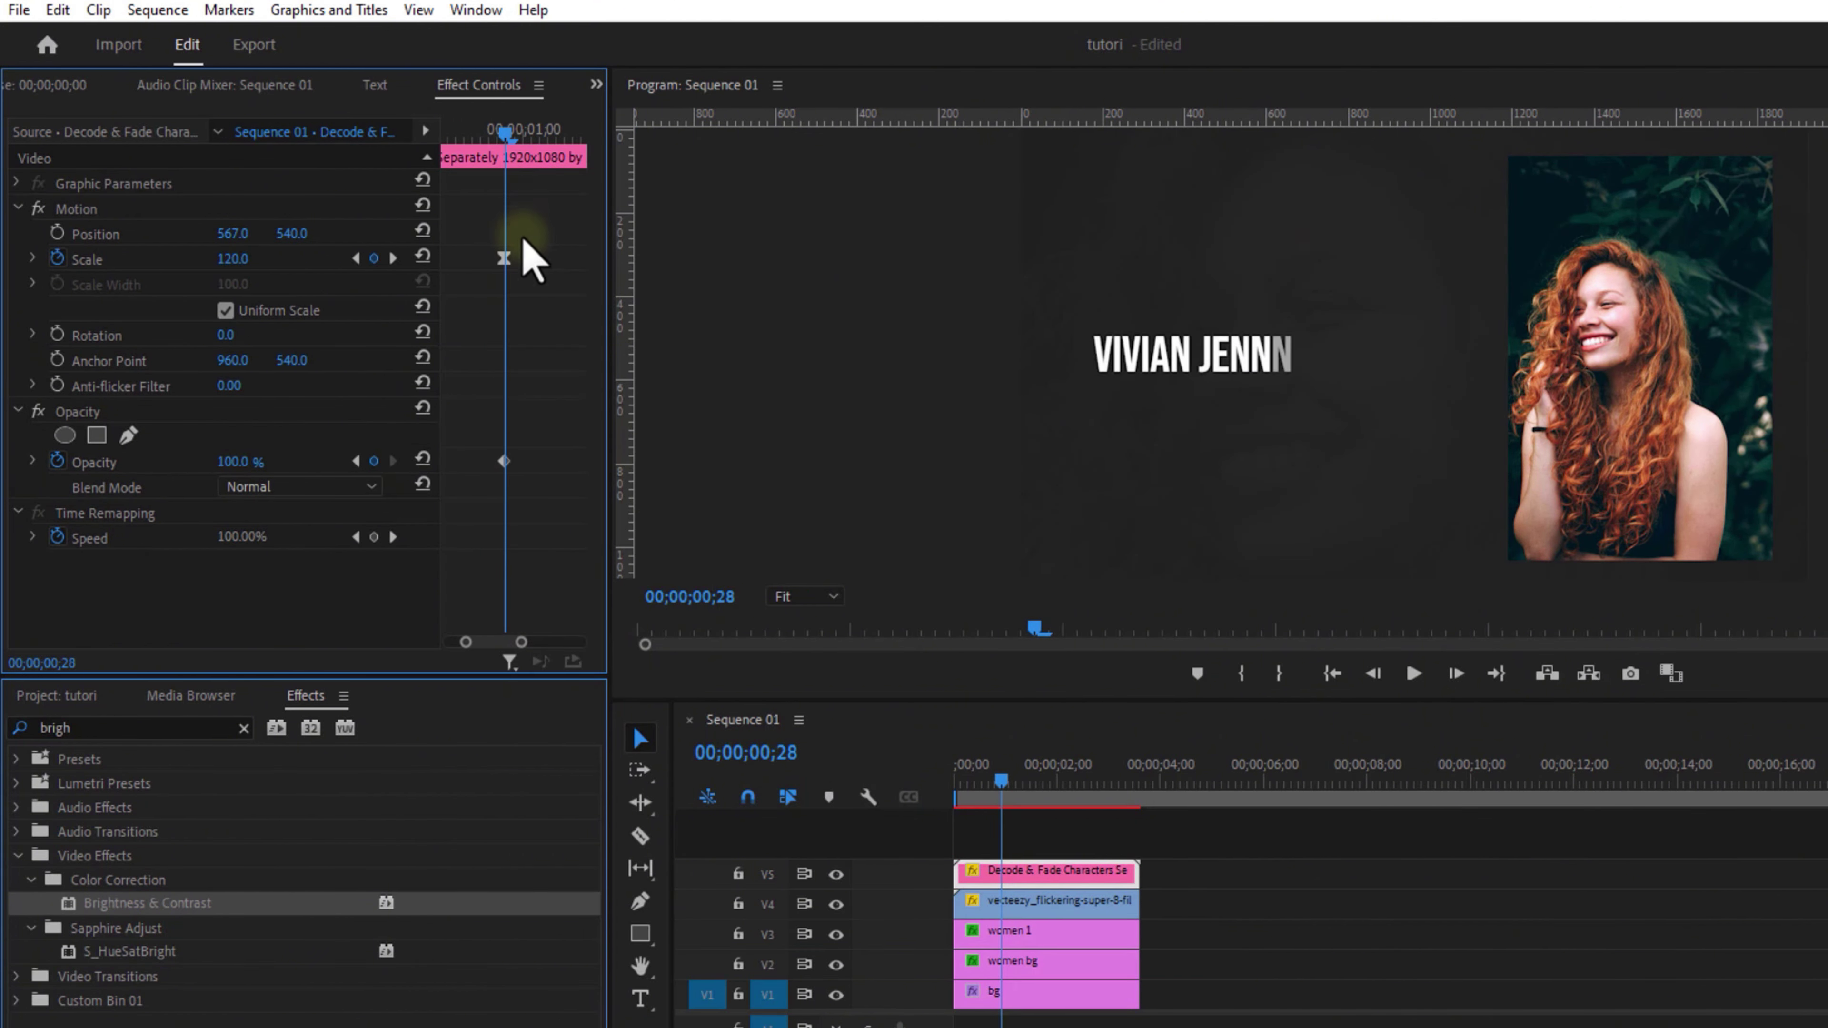
key("Right")
left_click_drag(281, 261, 219, 261)
left_click(250, 258)
type("120")
key("Return")
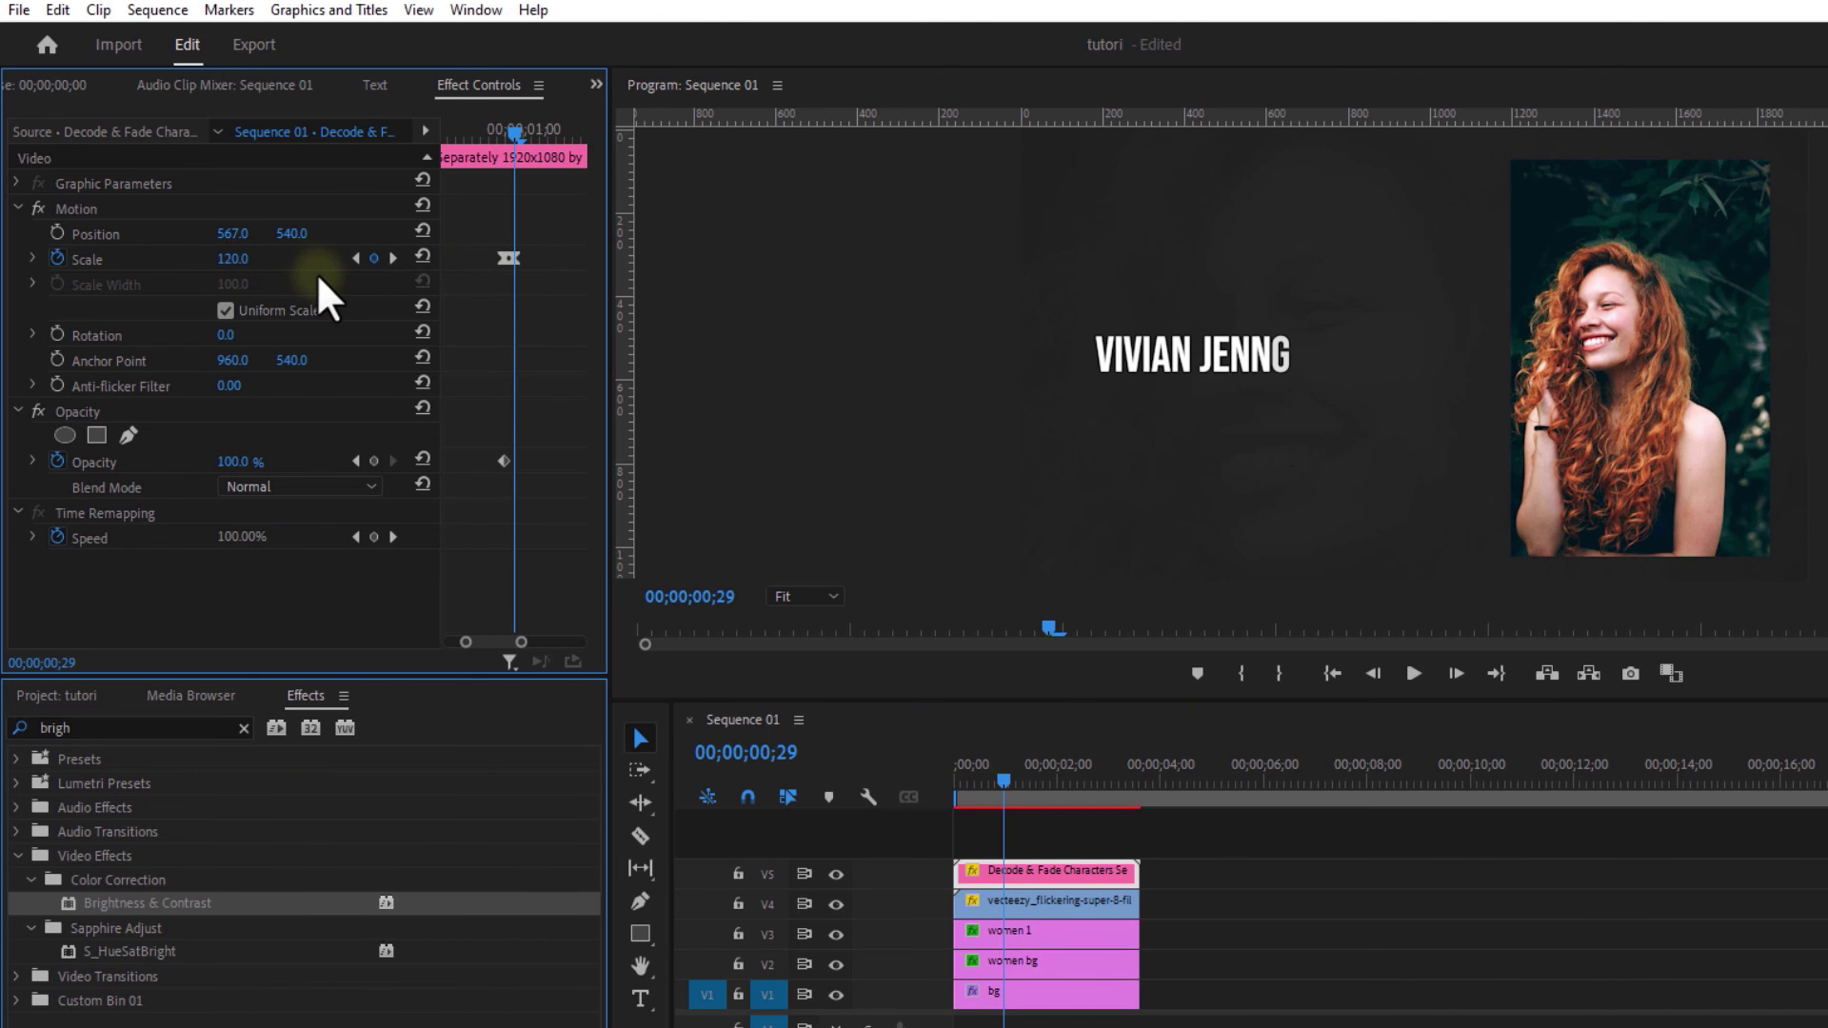
left_click_drag(521, 642, 580, 642)
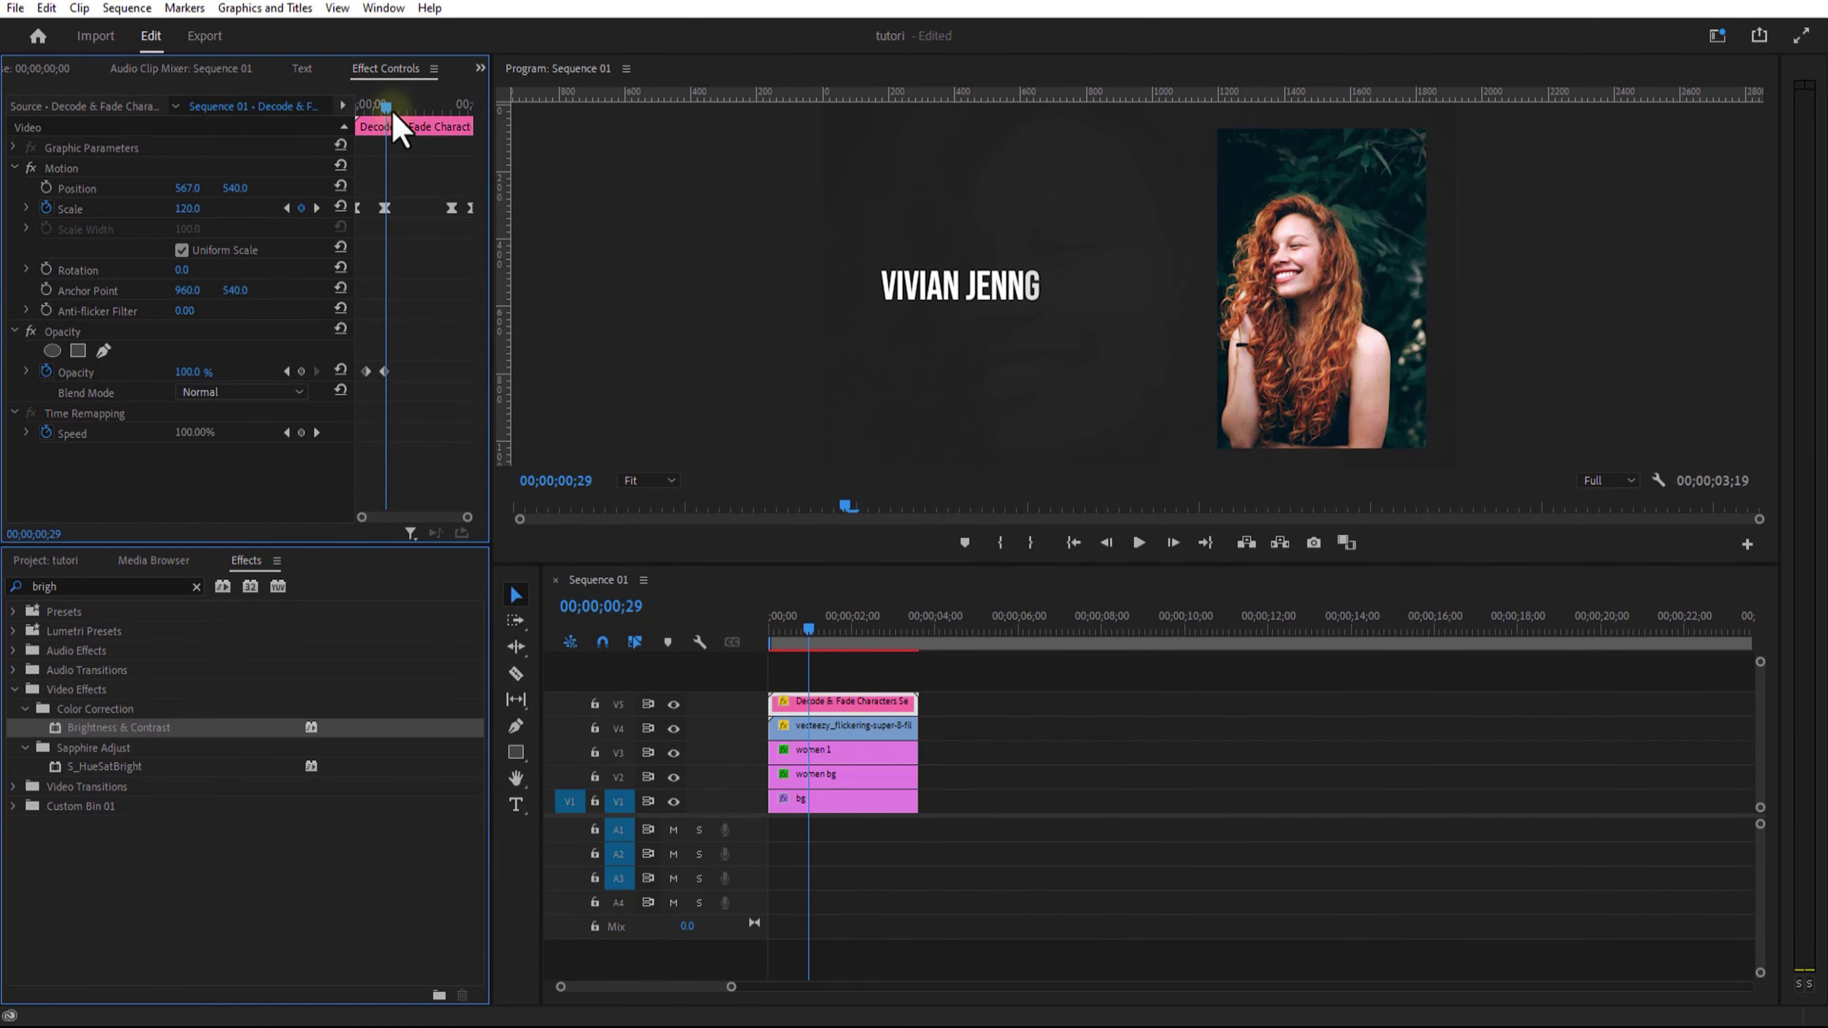
Disable Animation Out for the title in its Essential Graphics settings and close them.
left_click_drag(400, 112, 462, 151)
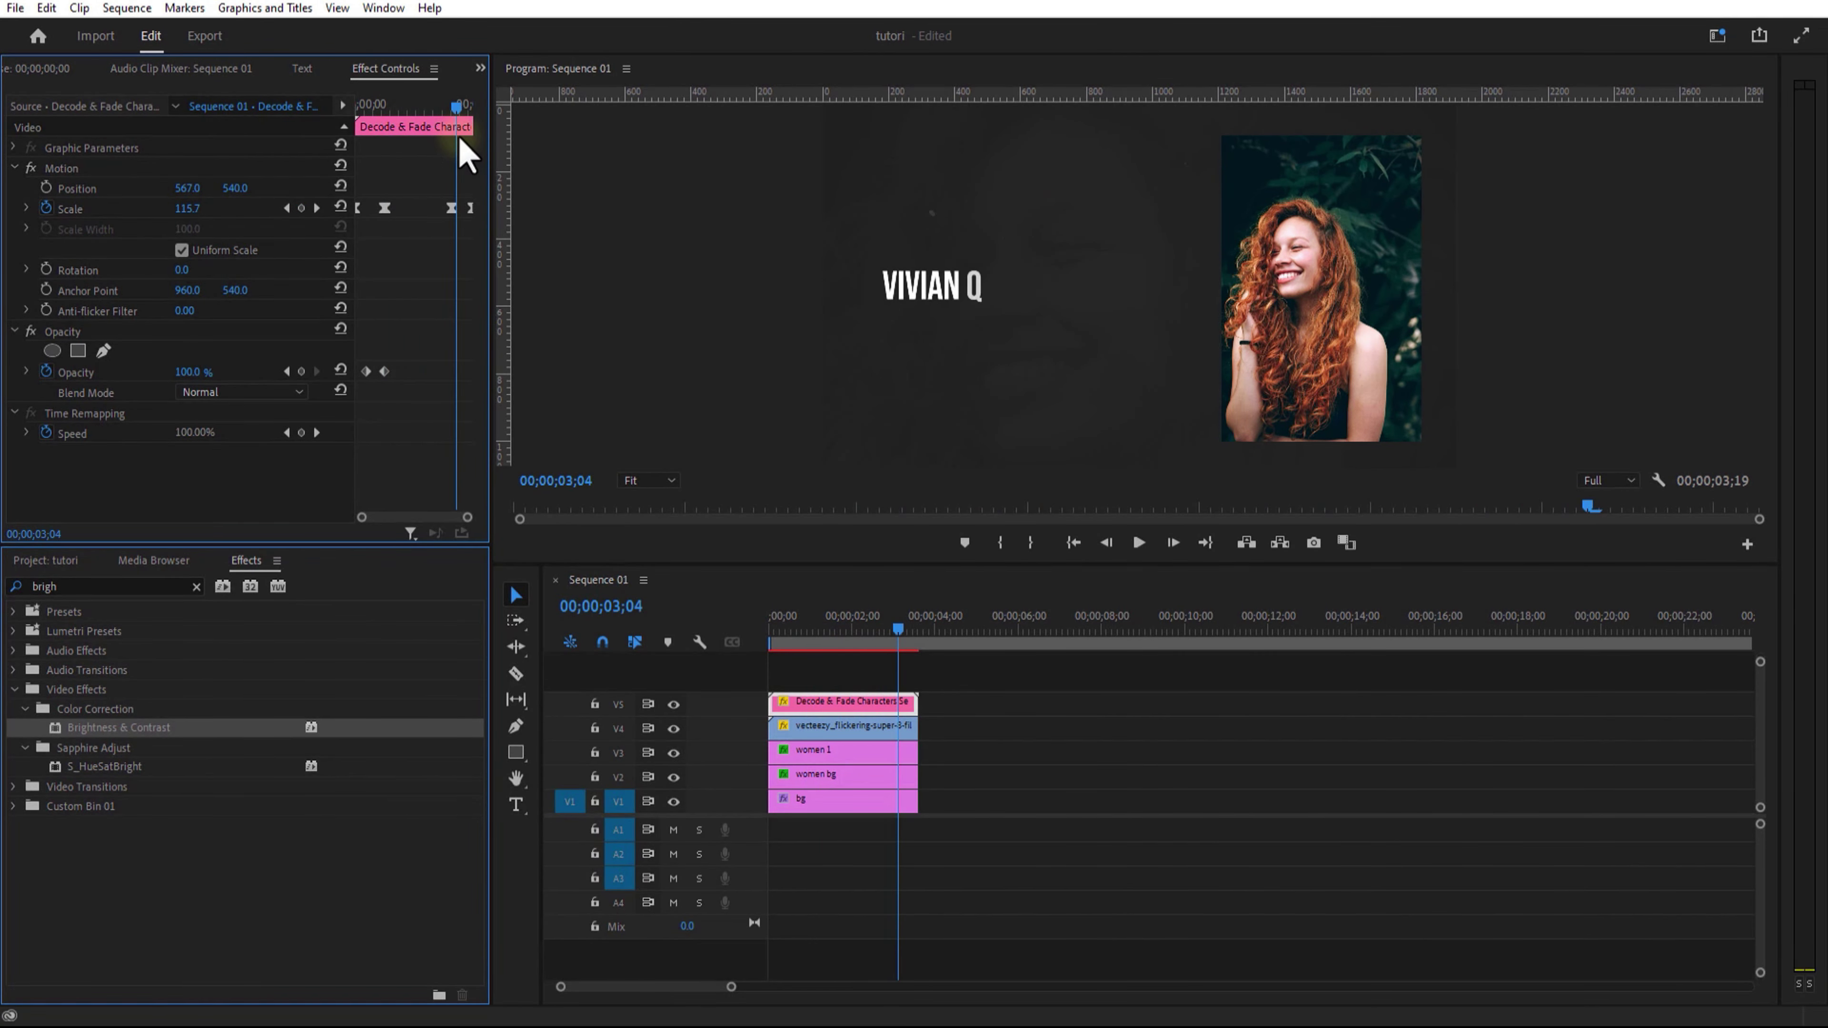
double_click(869, 702)
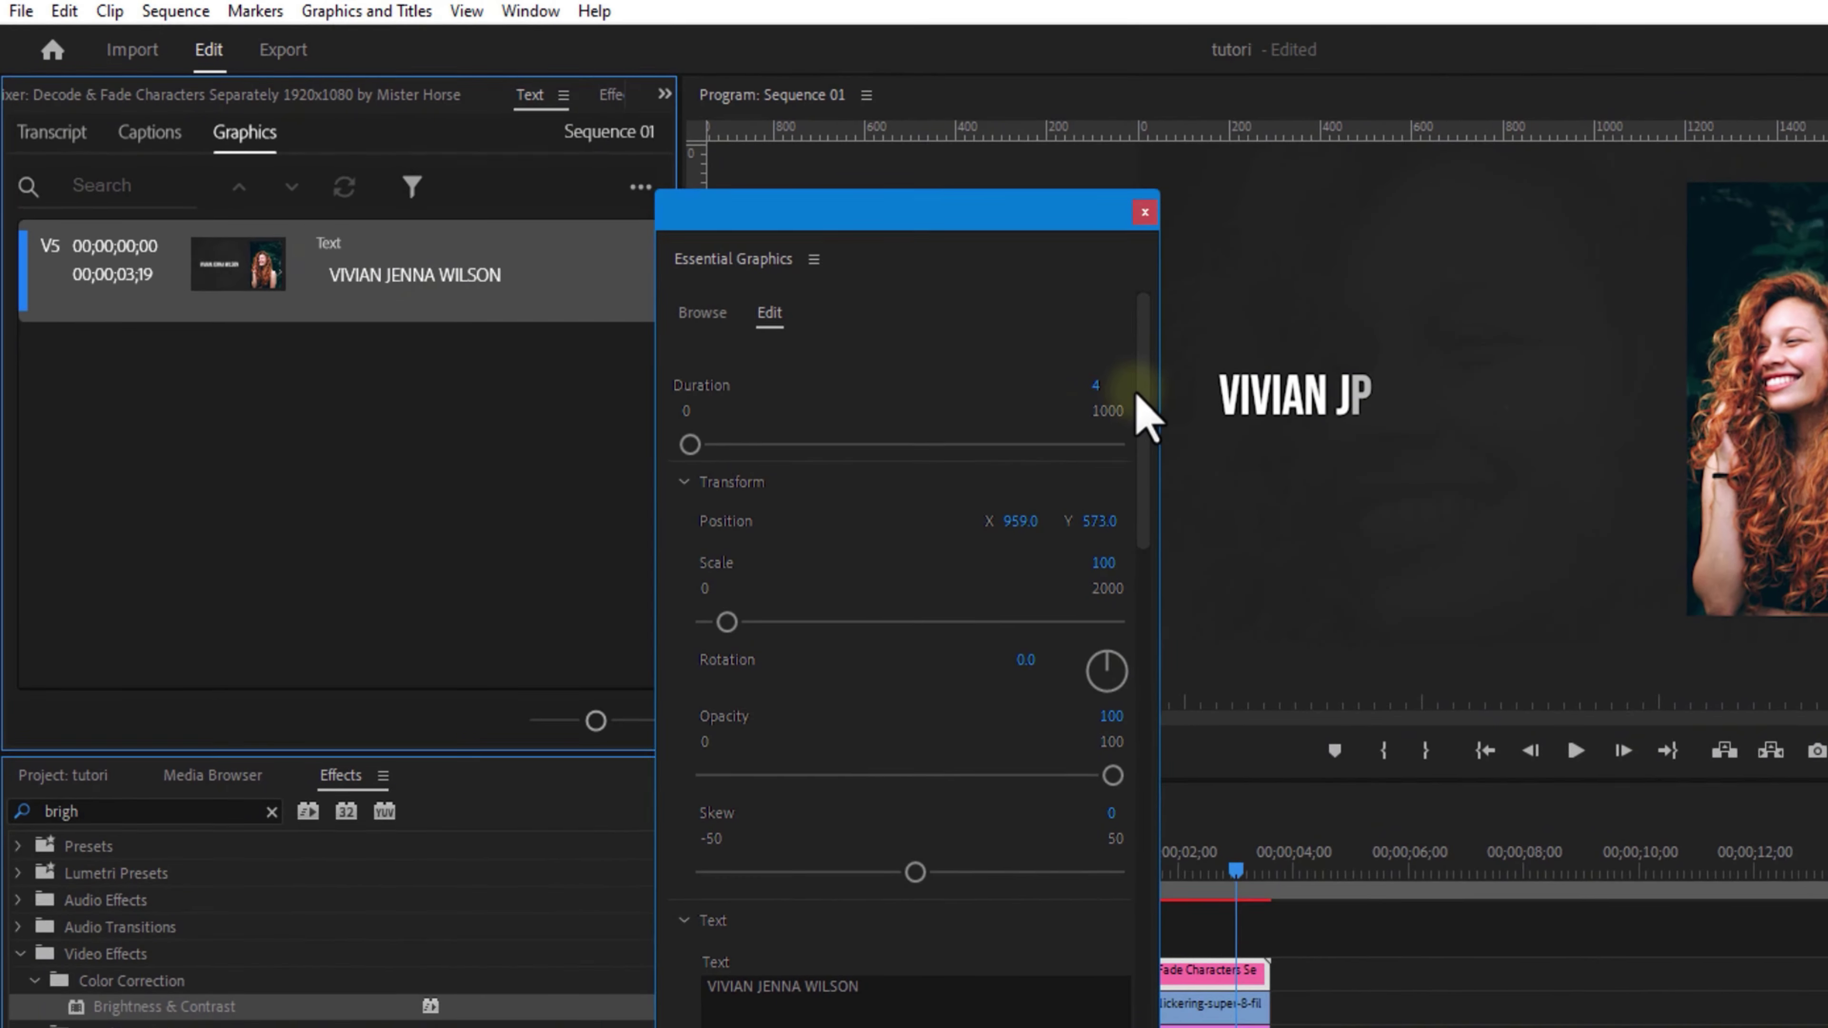
left_click_drag(1144, 416, 1163, 775)
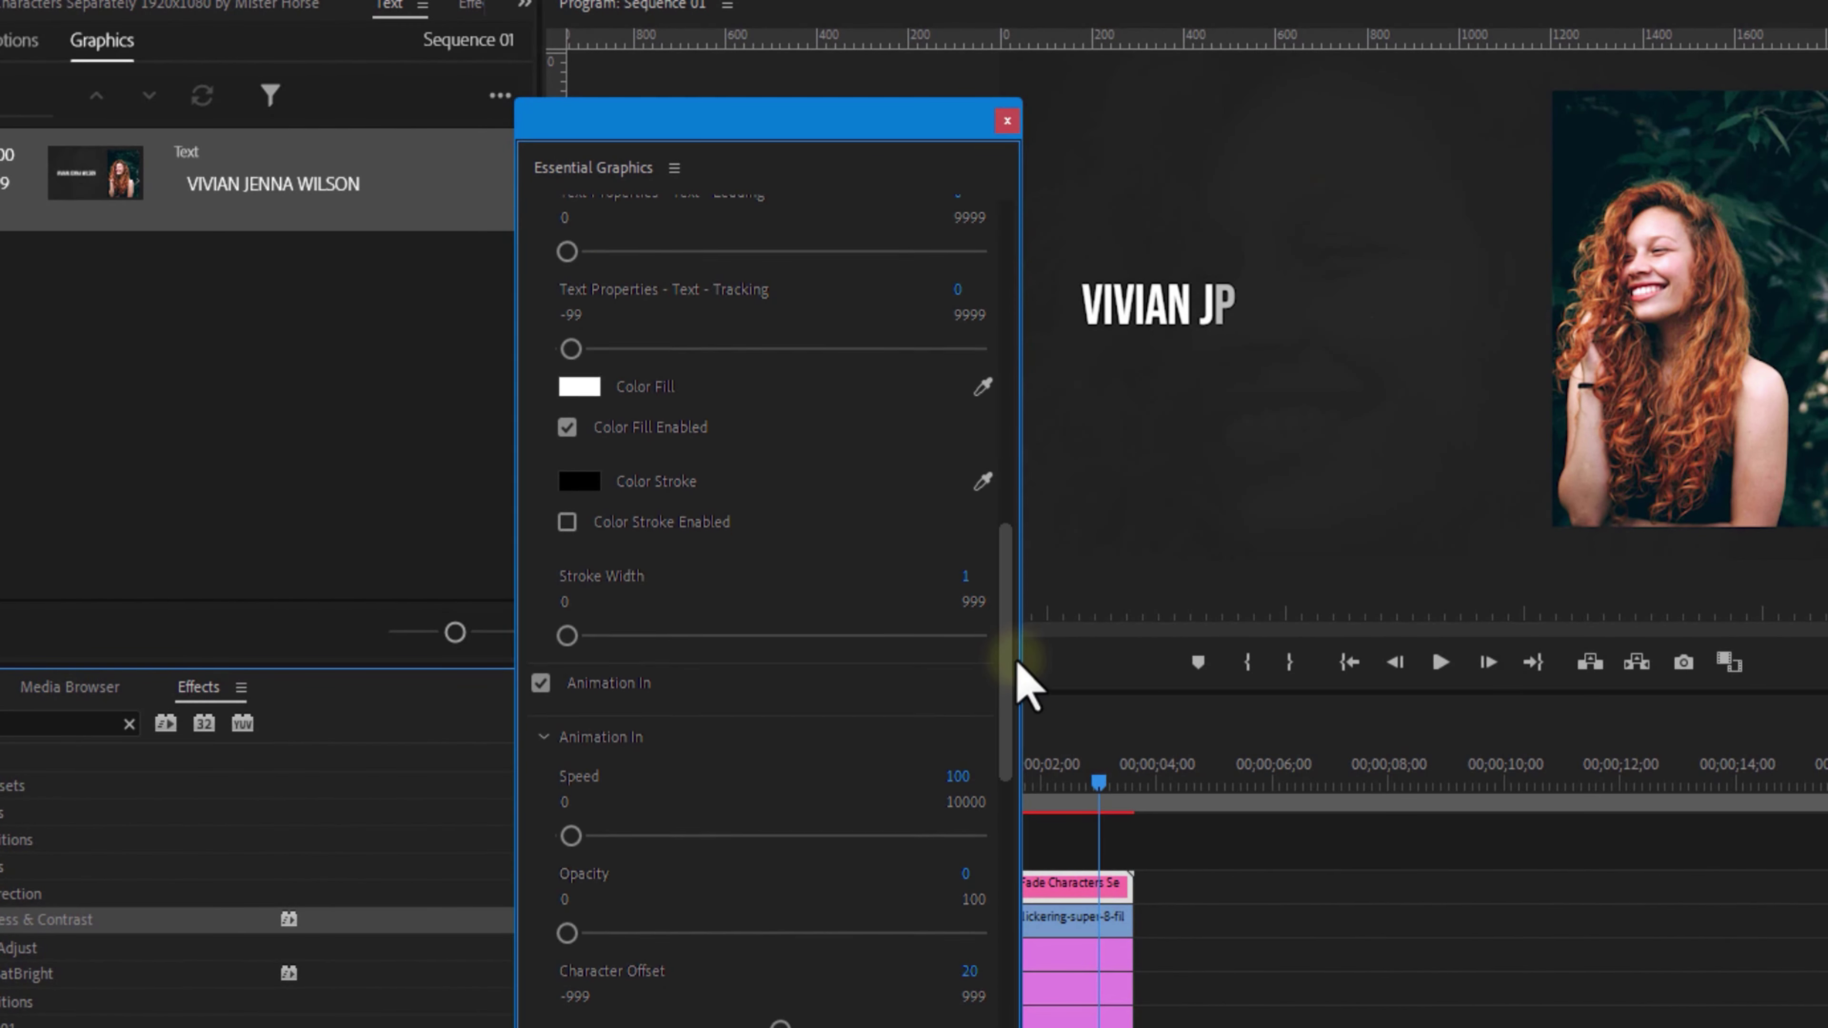
left_click_drag(1017, 661, 1038, 799)
left_click(543, 706)
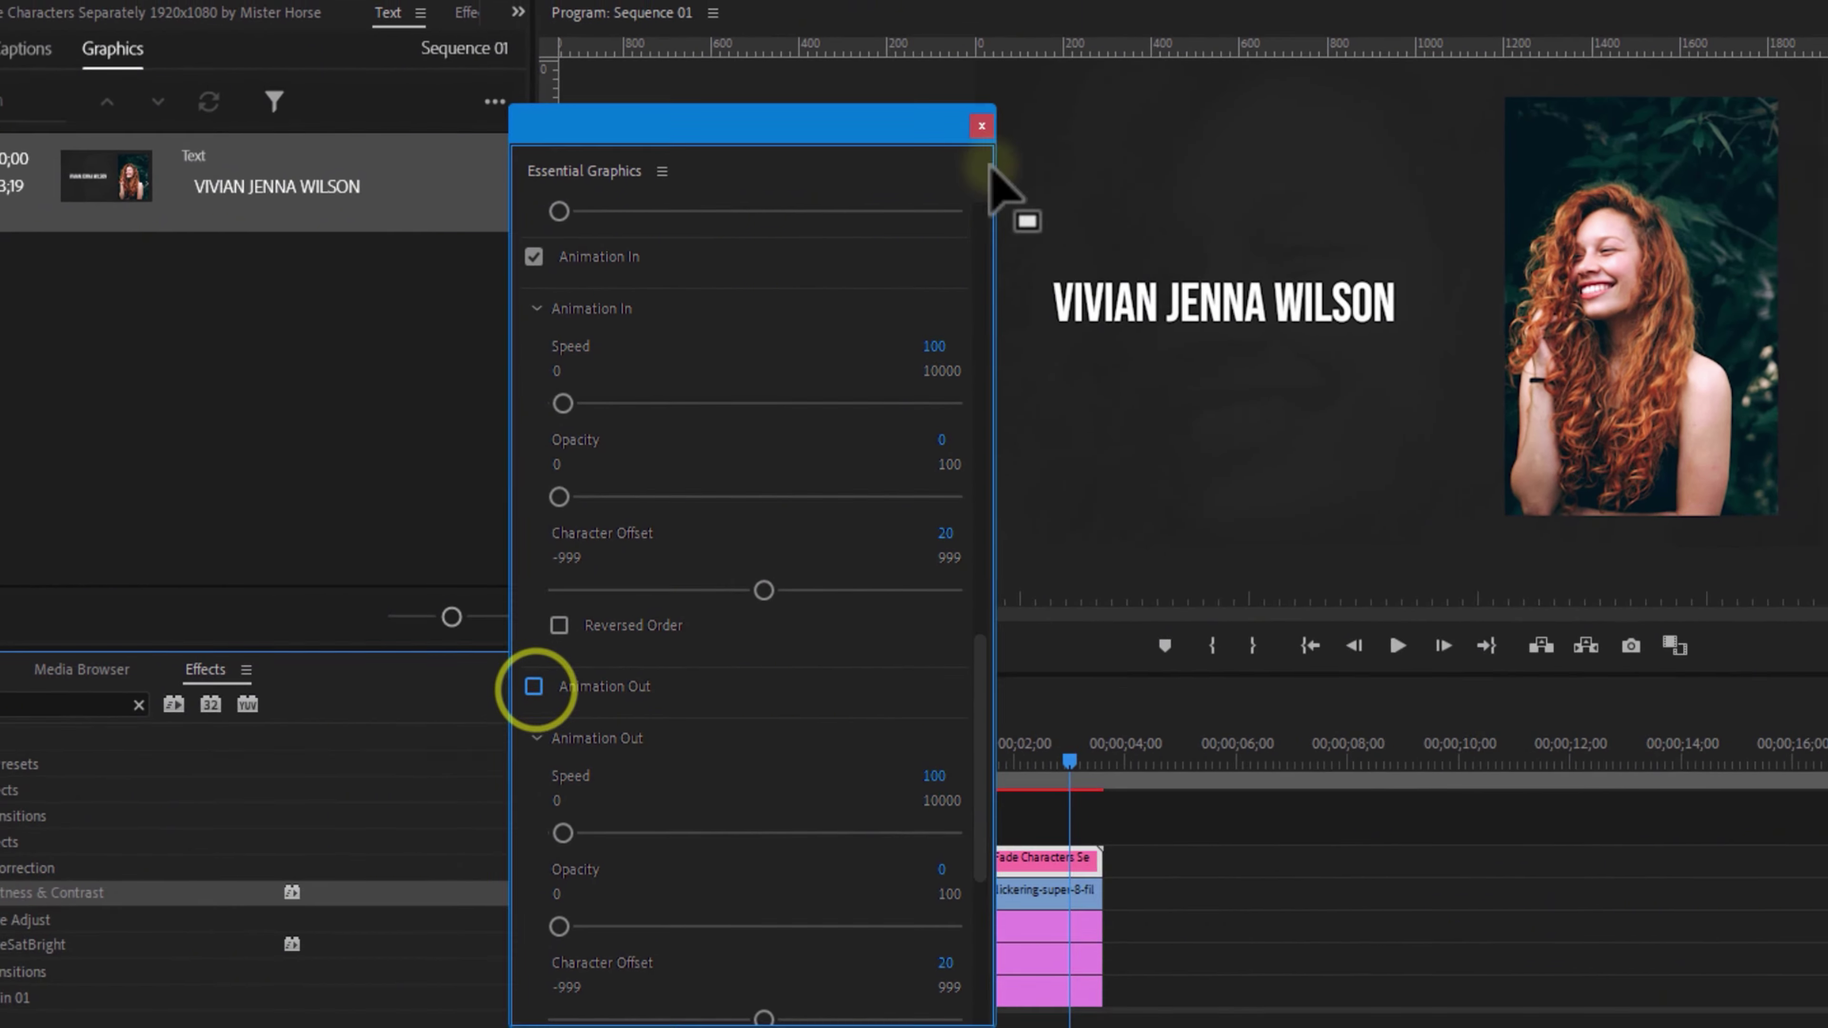
left_click(981, 126)
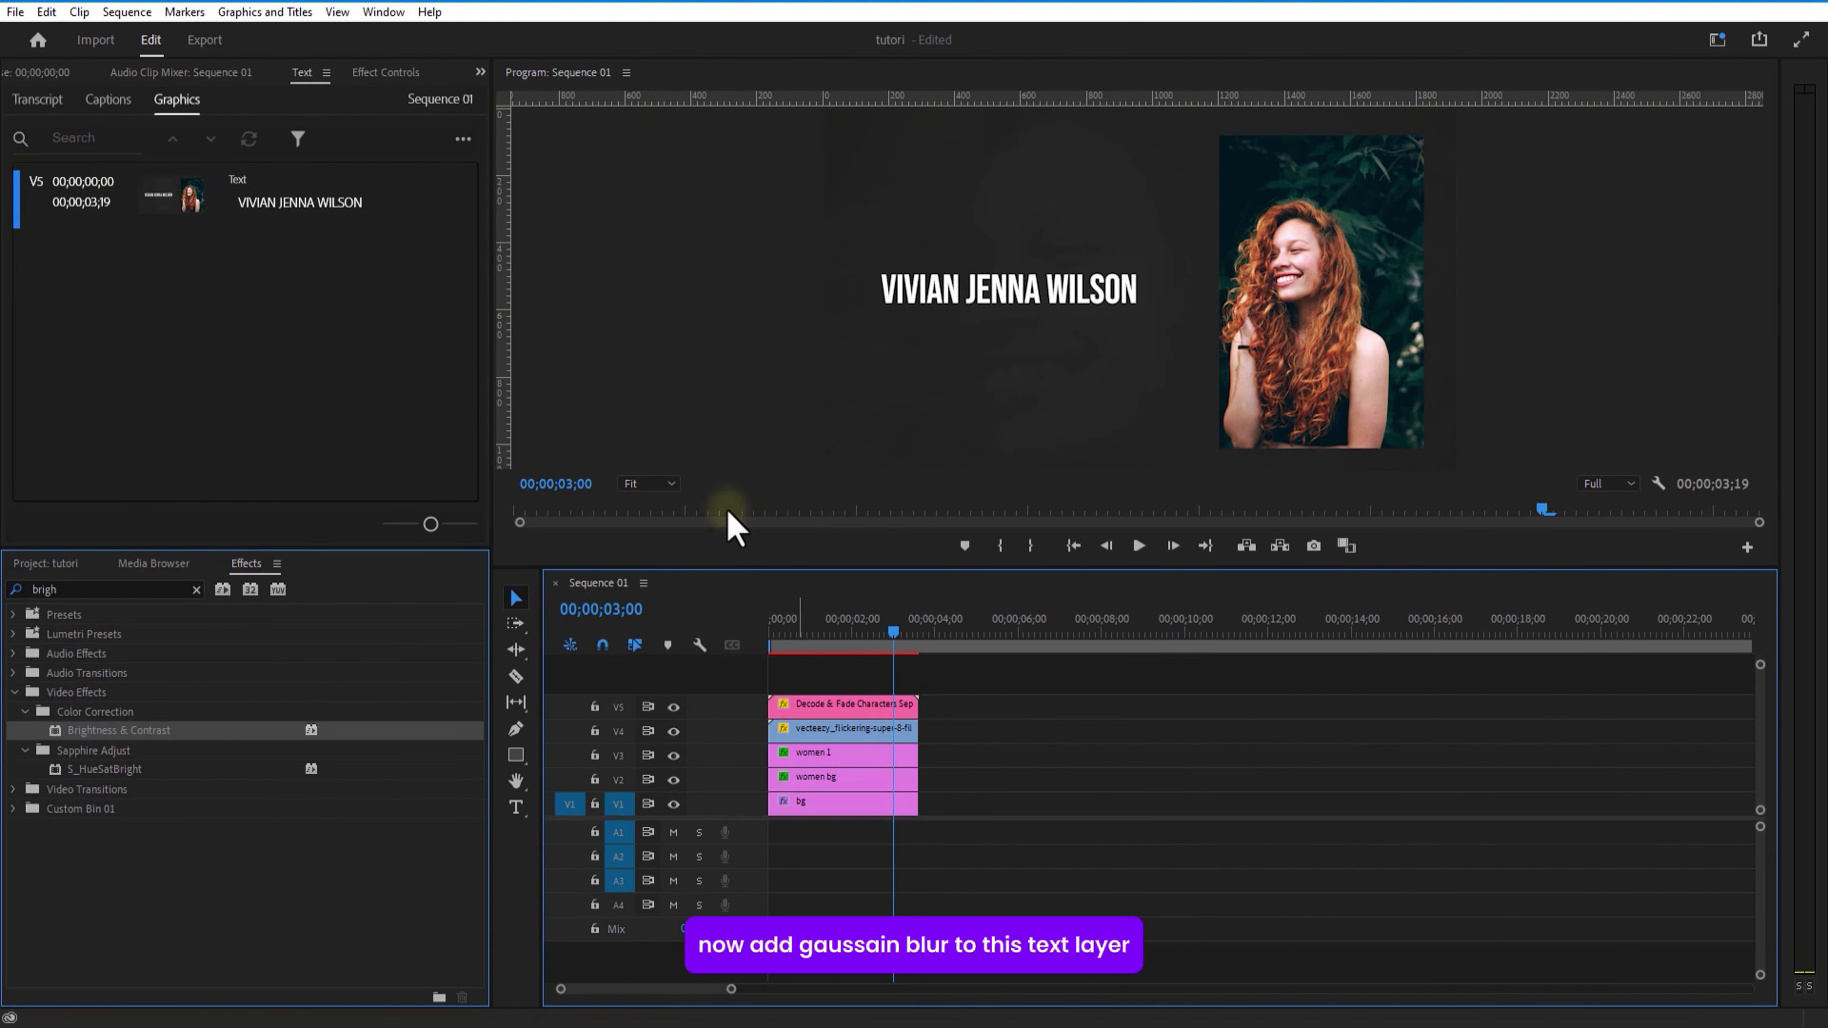
Find the Gaussian Blur effect and apply it to the Decode & Fade Characters title clip.
left_click(440, 72)
left_click(842, 704)
double_click(131, 588)
type("GA")
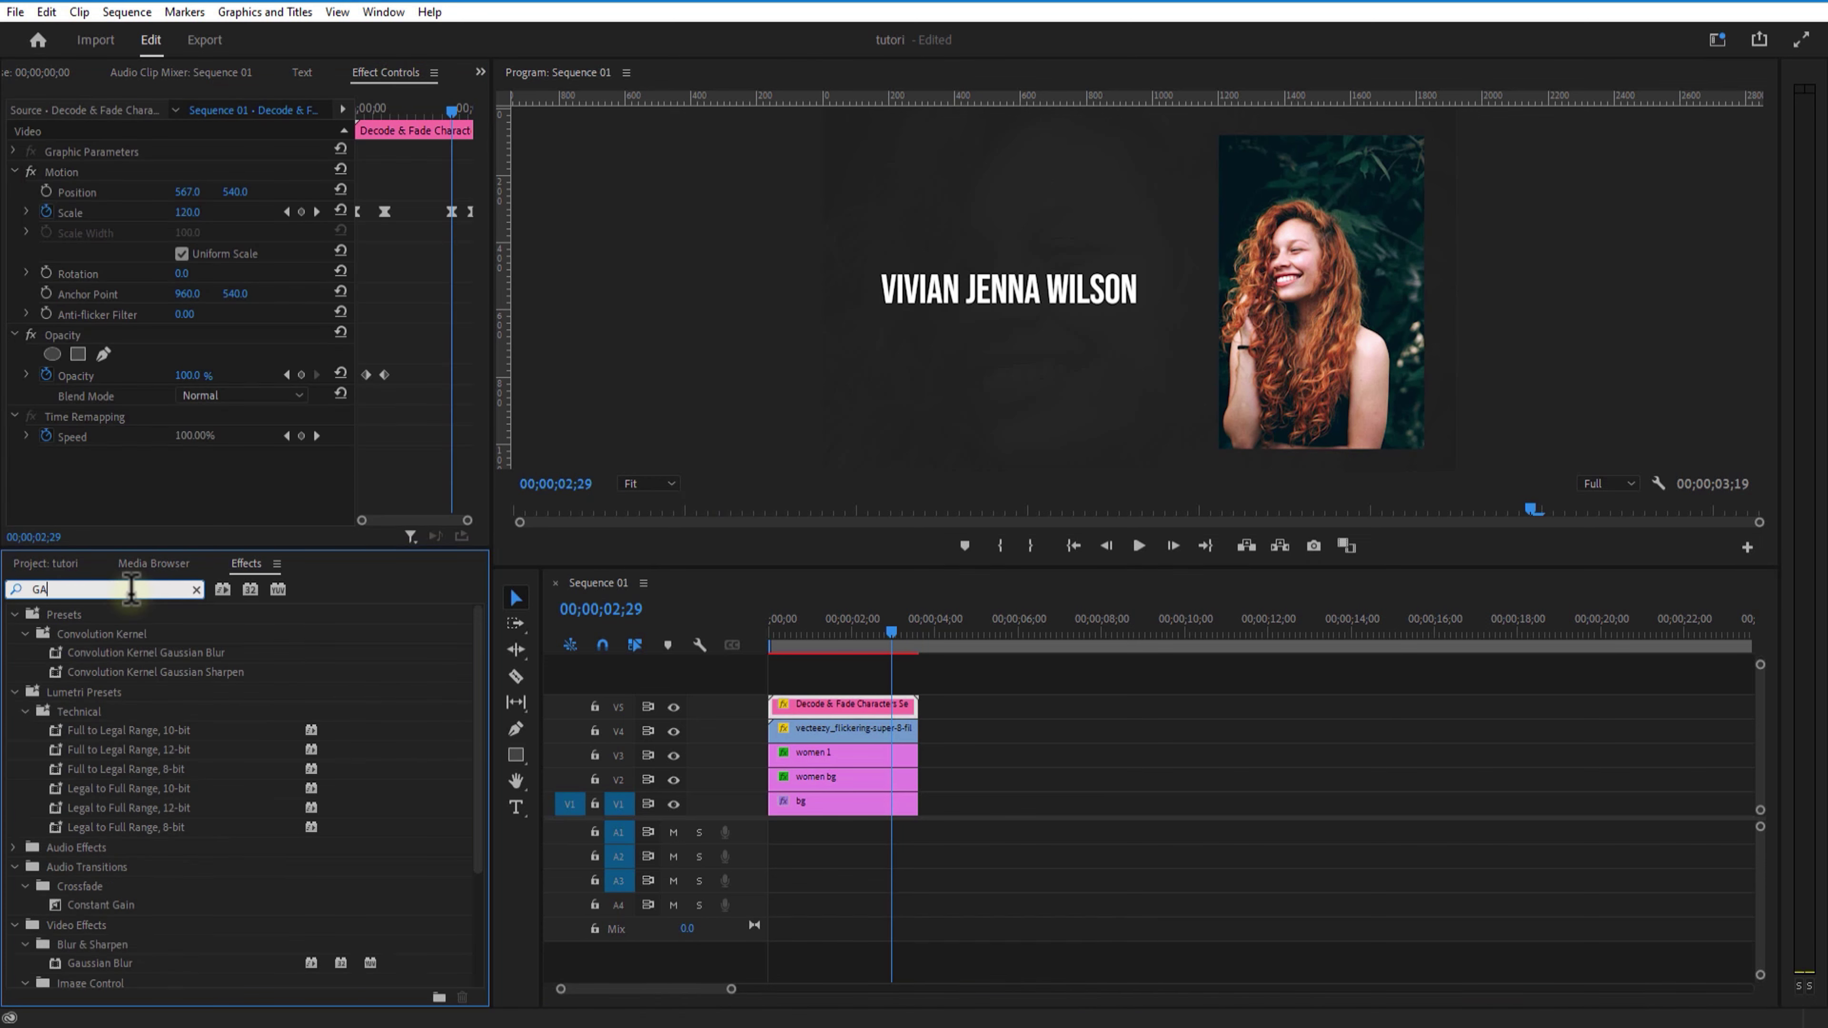
type("US")
left_click(123, 794)
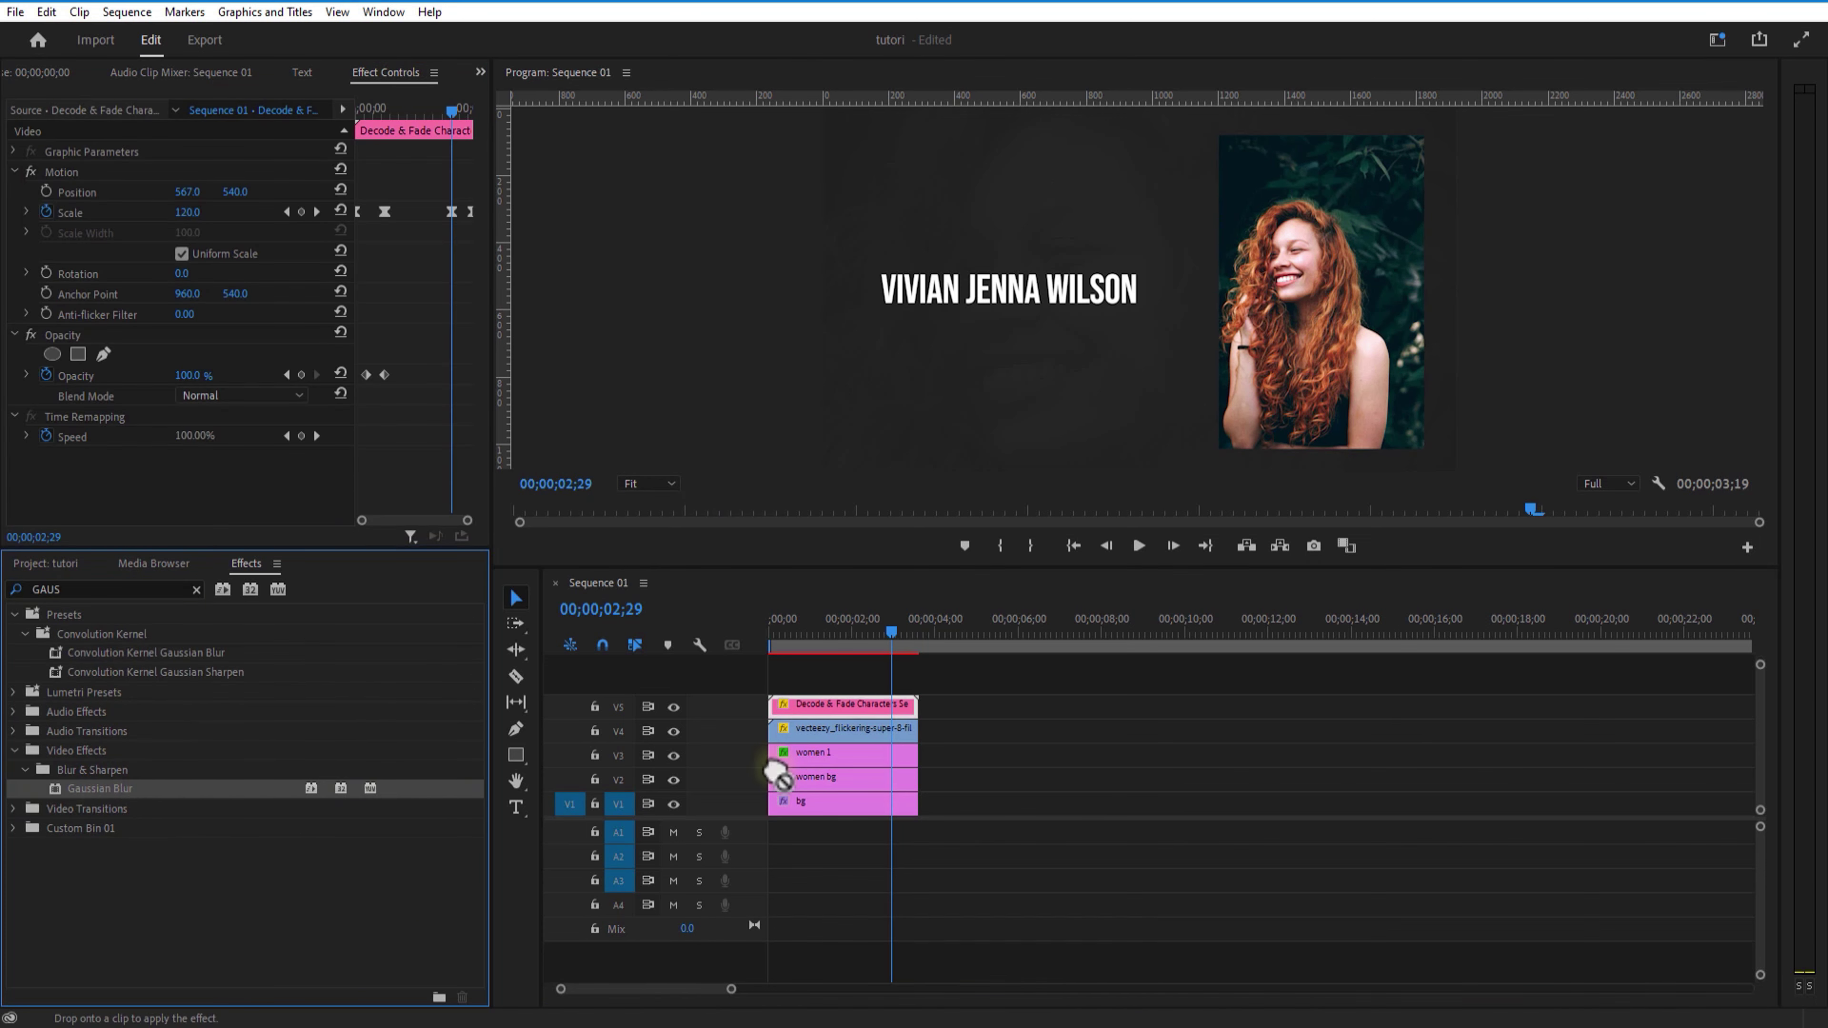
left_click_drag(890, 704, 889, 704)
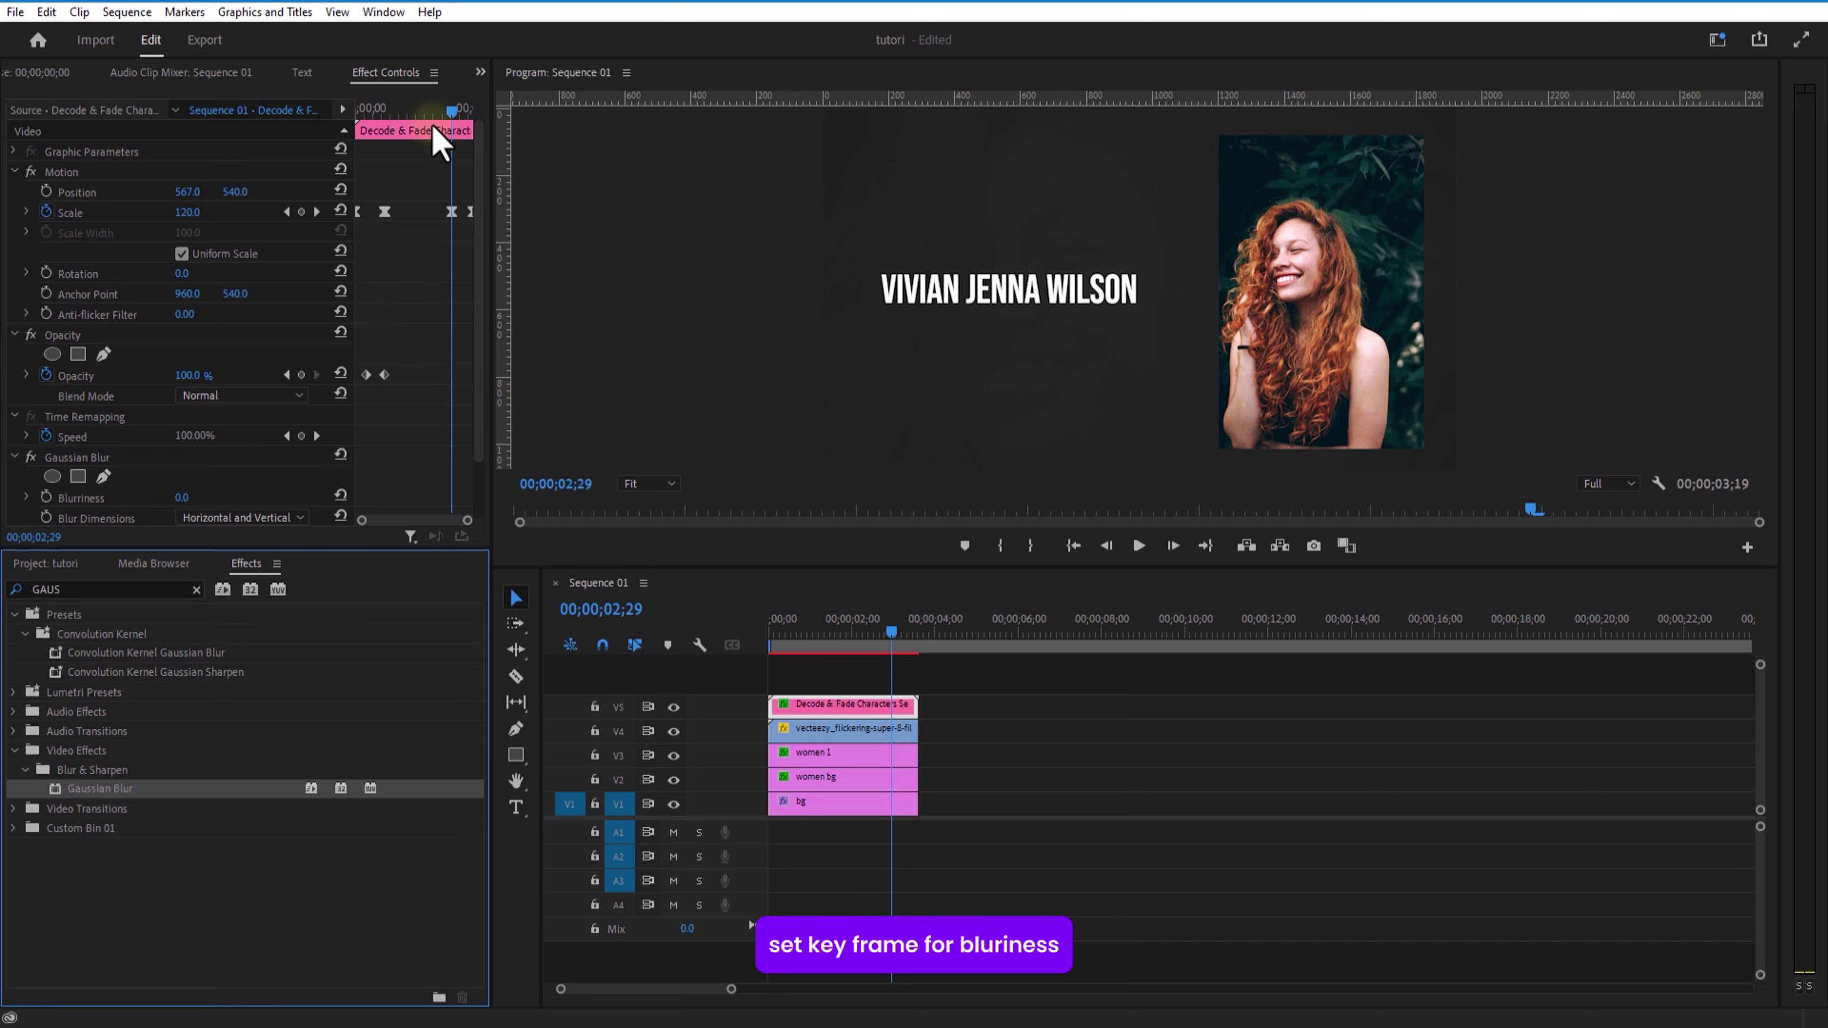
Keyframe the title's blurriness at 0 at 00;00;02;29 and increase it with another keyframe near the clip's end.
left_click_drag(481, 319, 481, 409)
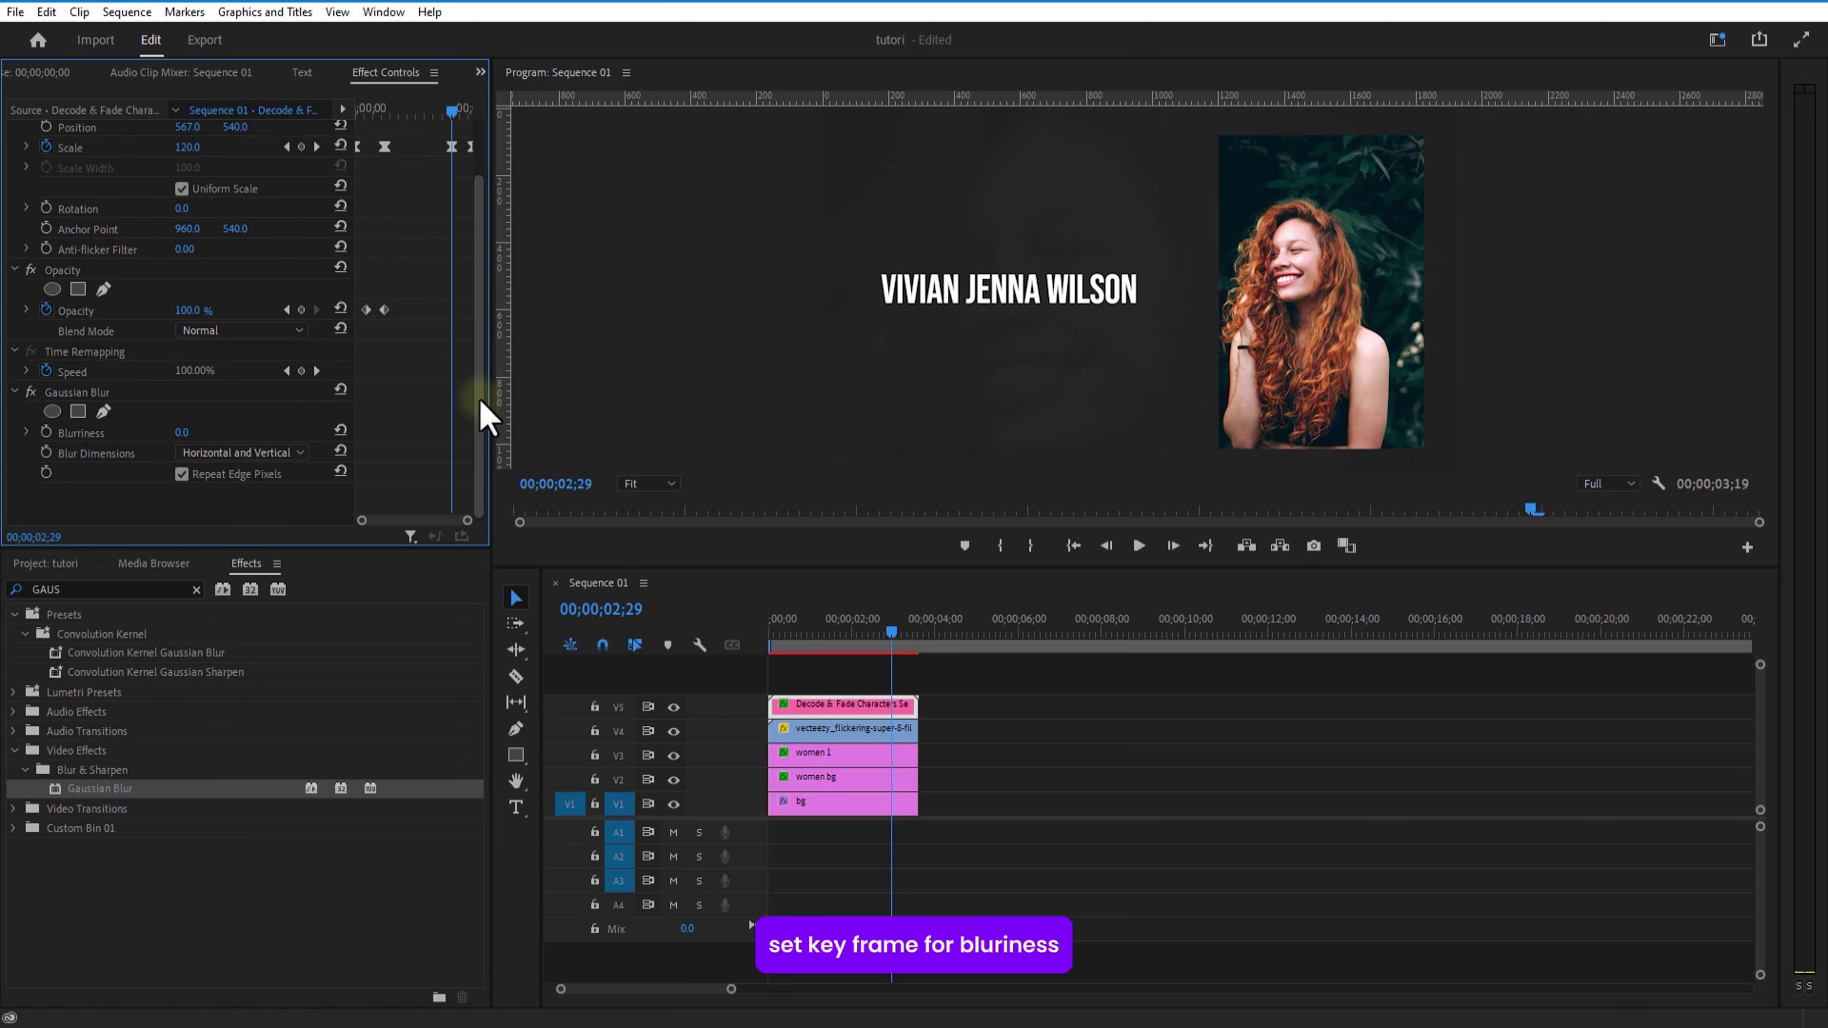
left_click(46, 433)
left_click_drag(455, 112, 468, 137)
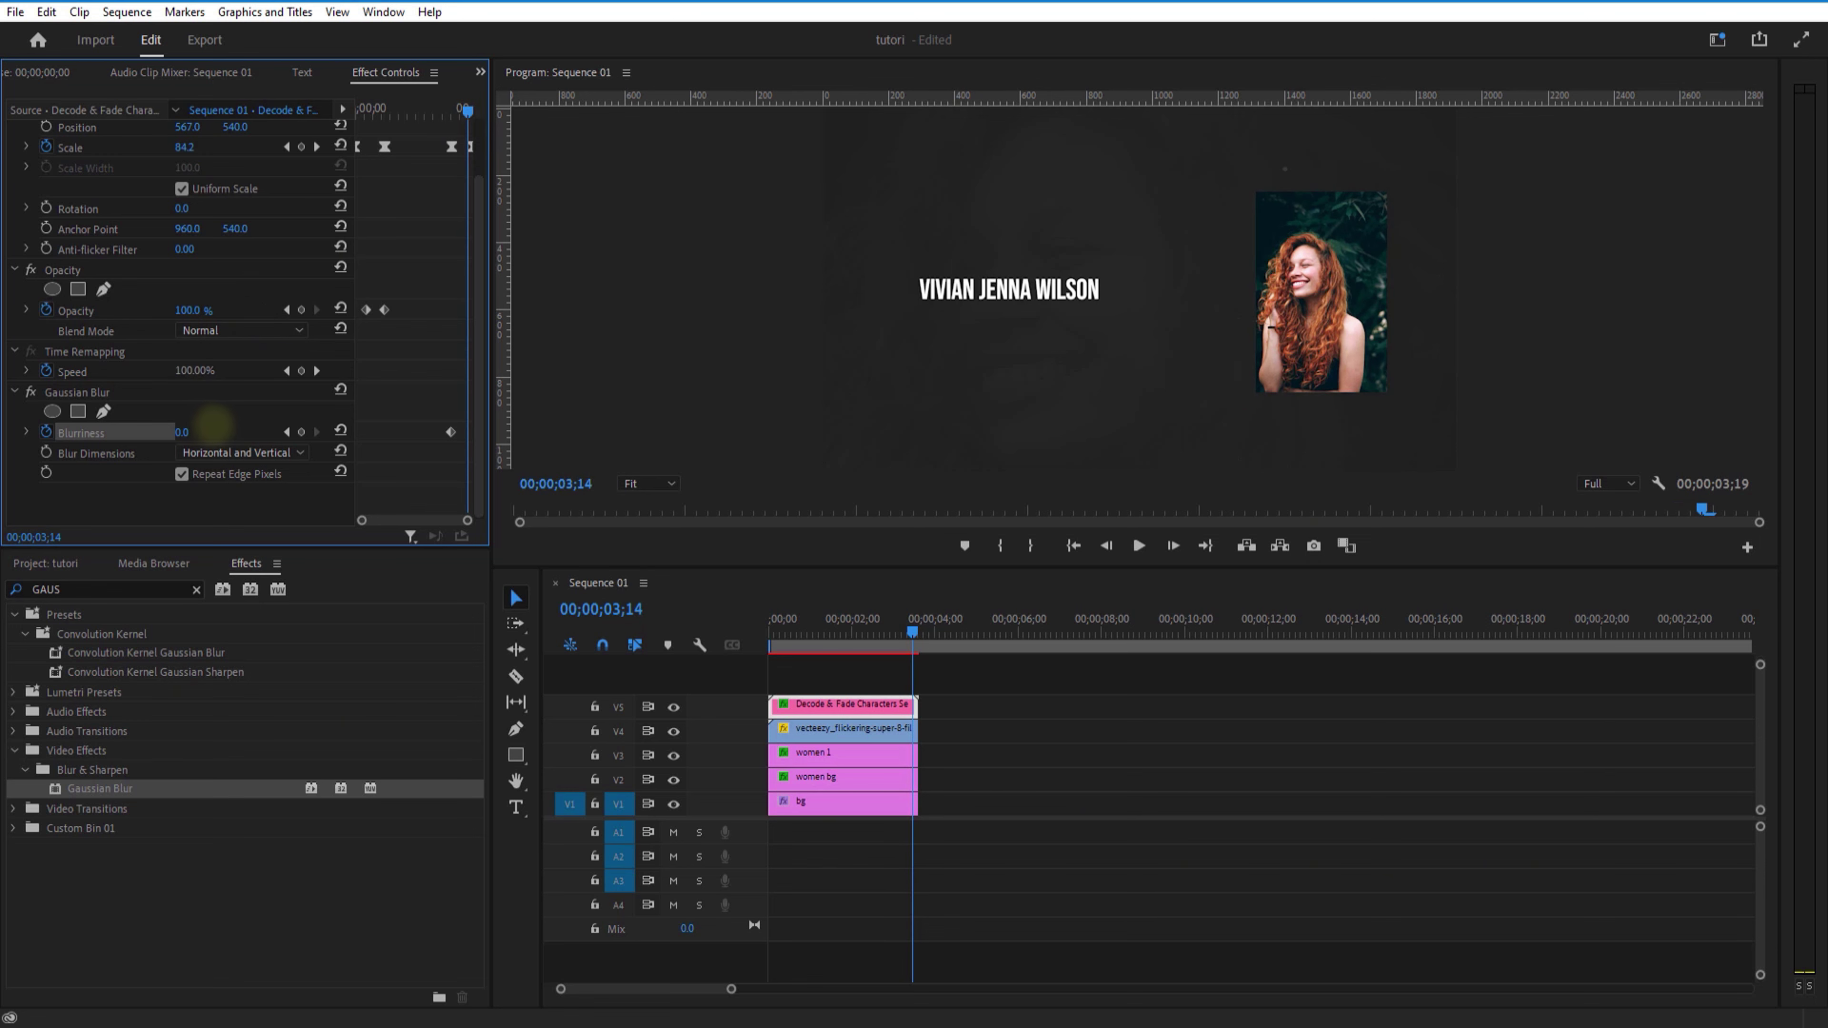
mouse_move(213, 425)
left_mouse_down()
mouse_move(270, 426)
mouse_move(243, 427)
left_mouse_up()
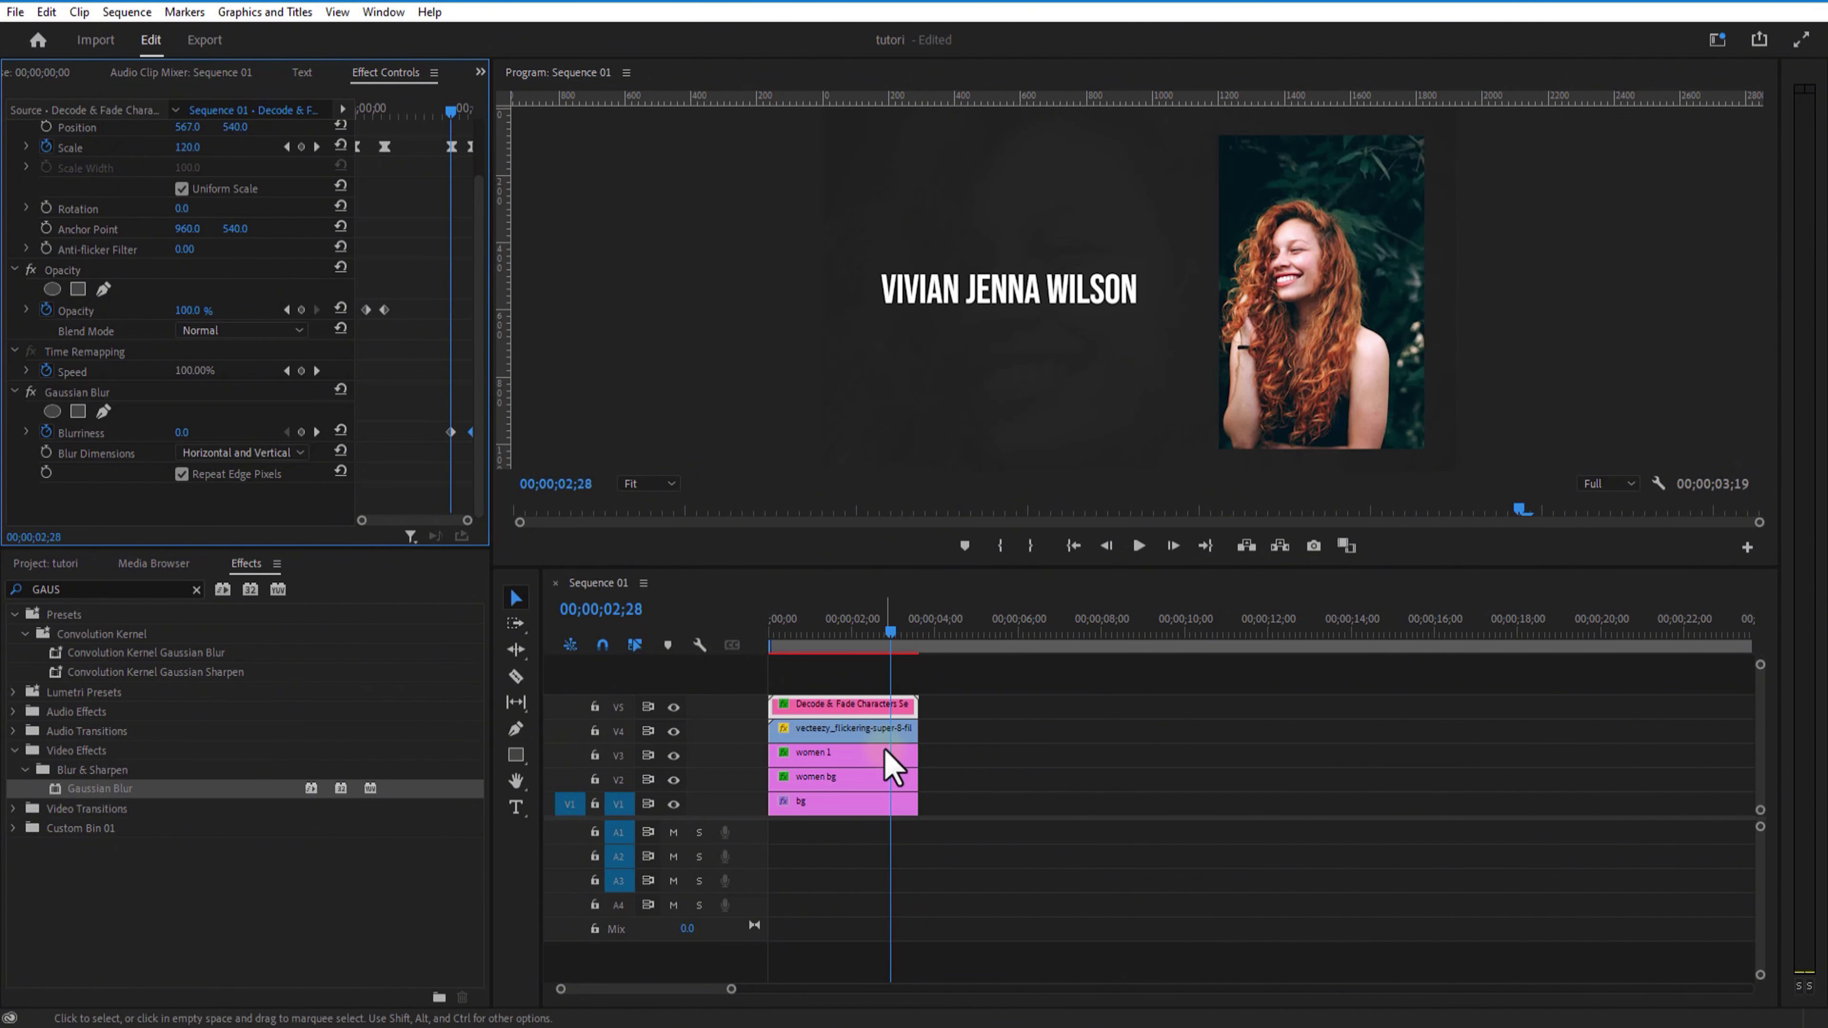
Apply Gaussian Blur to the women 1 clip.
left_click(889, 756)
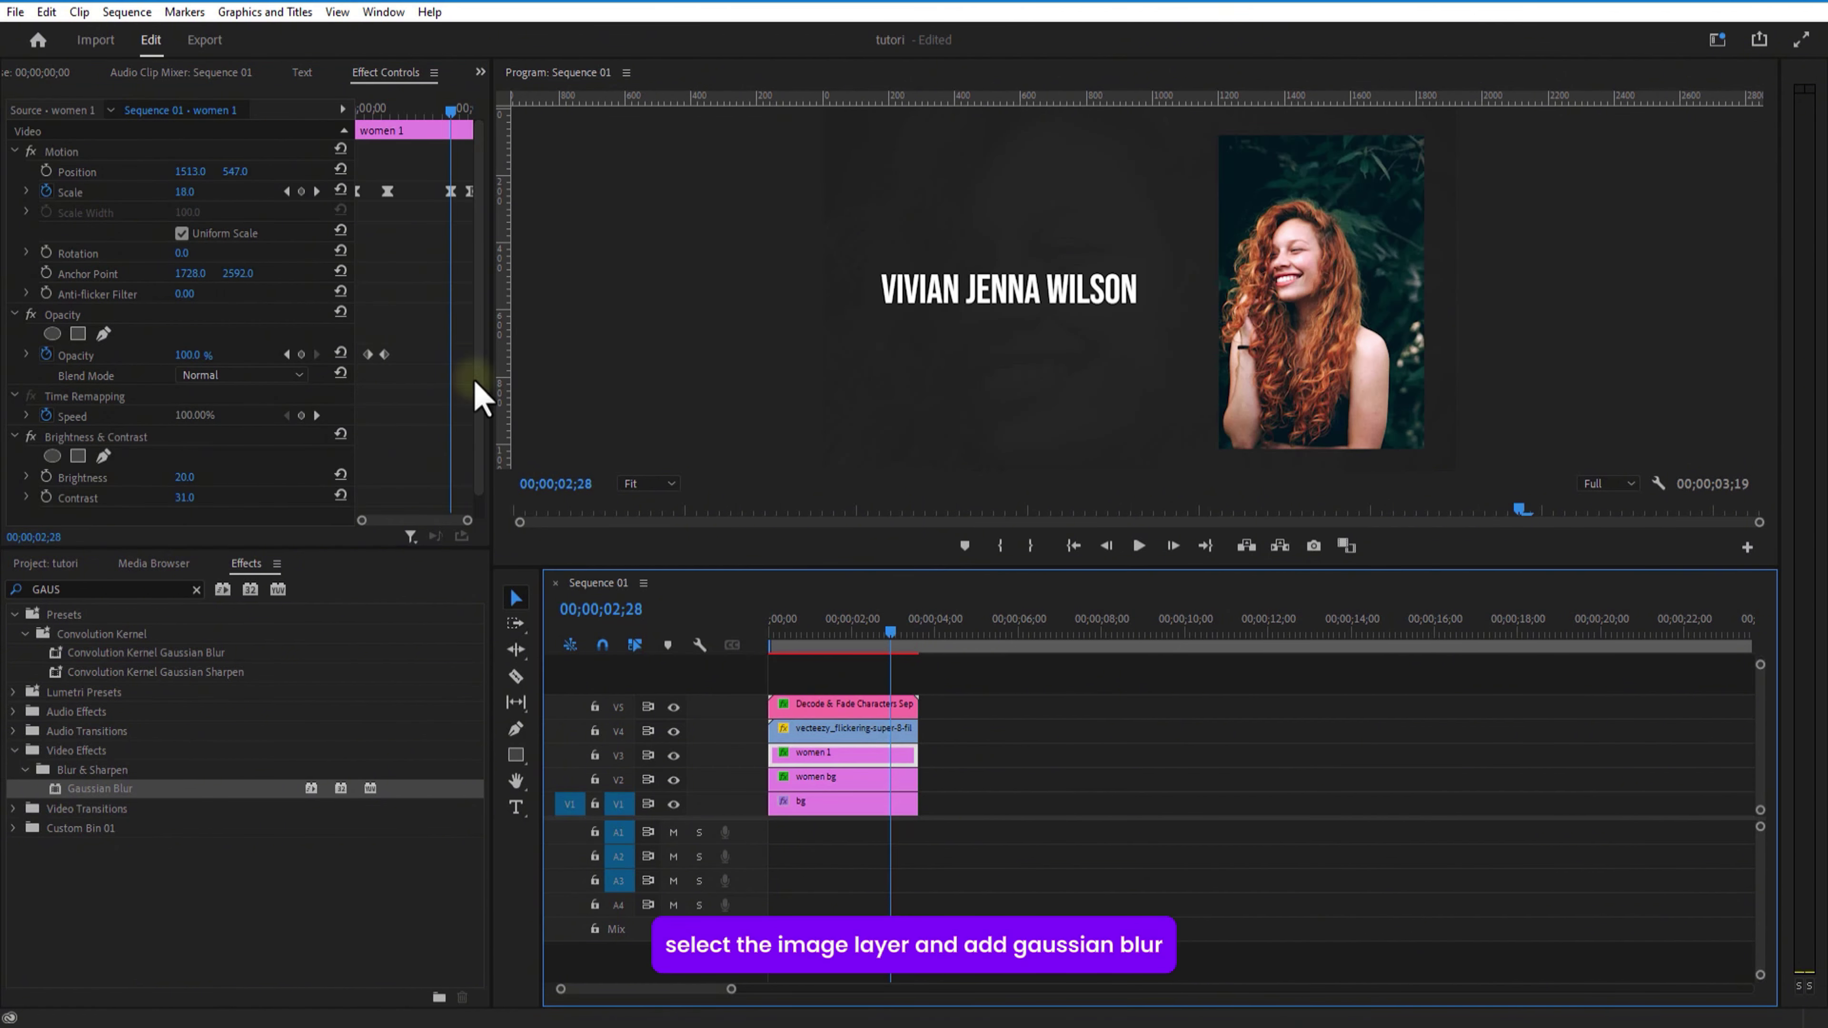
scroll(482, 389, "down", 1)
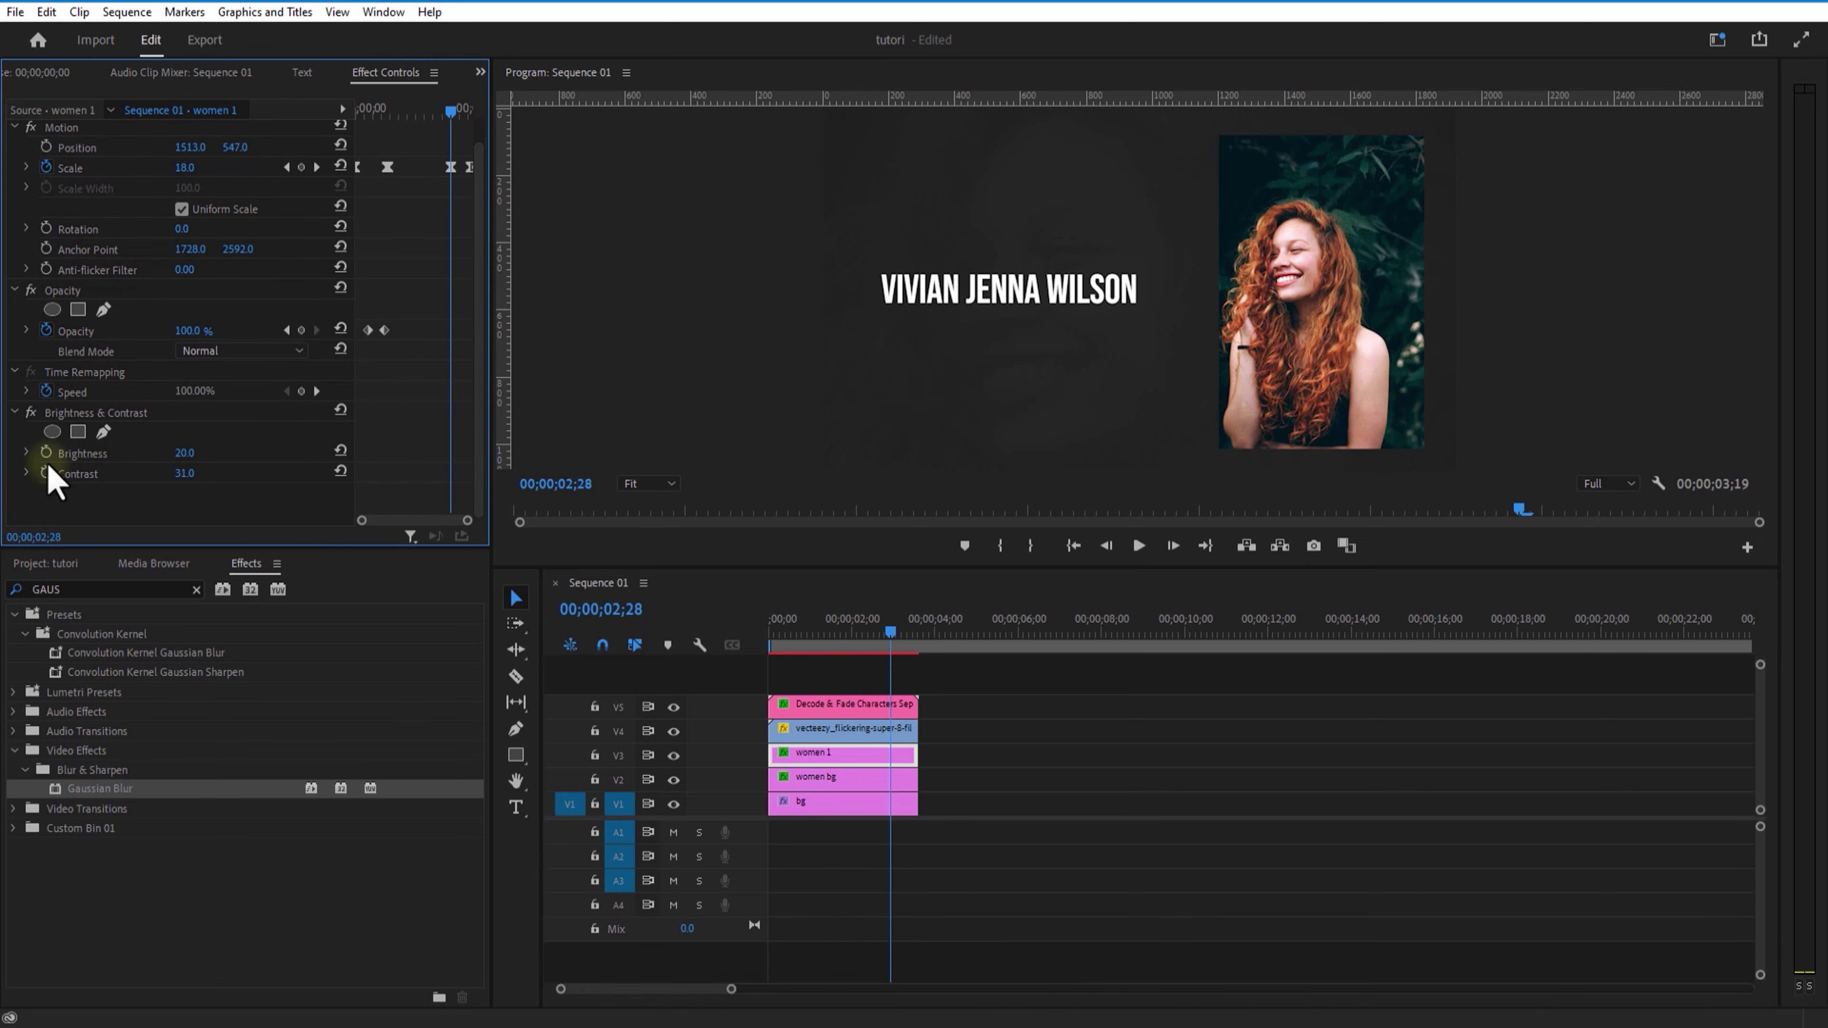
left_click_drag(115, 789, 874, 756)
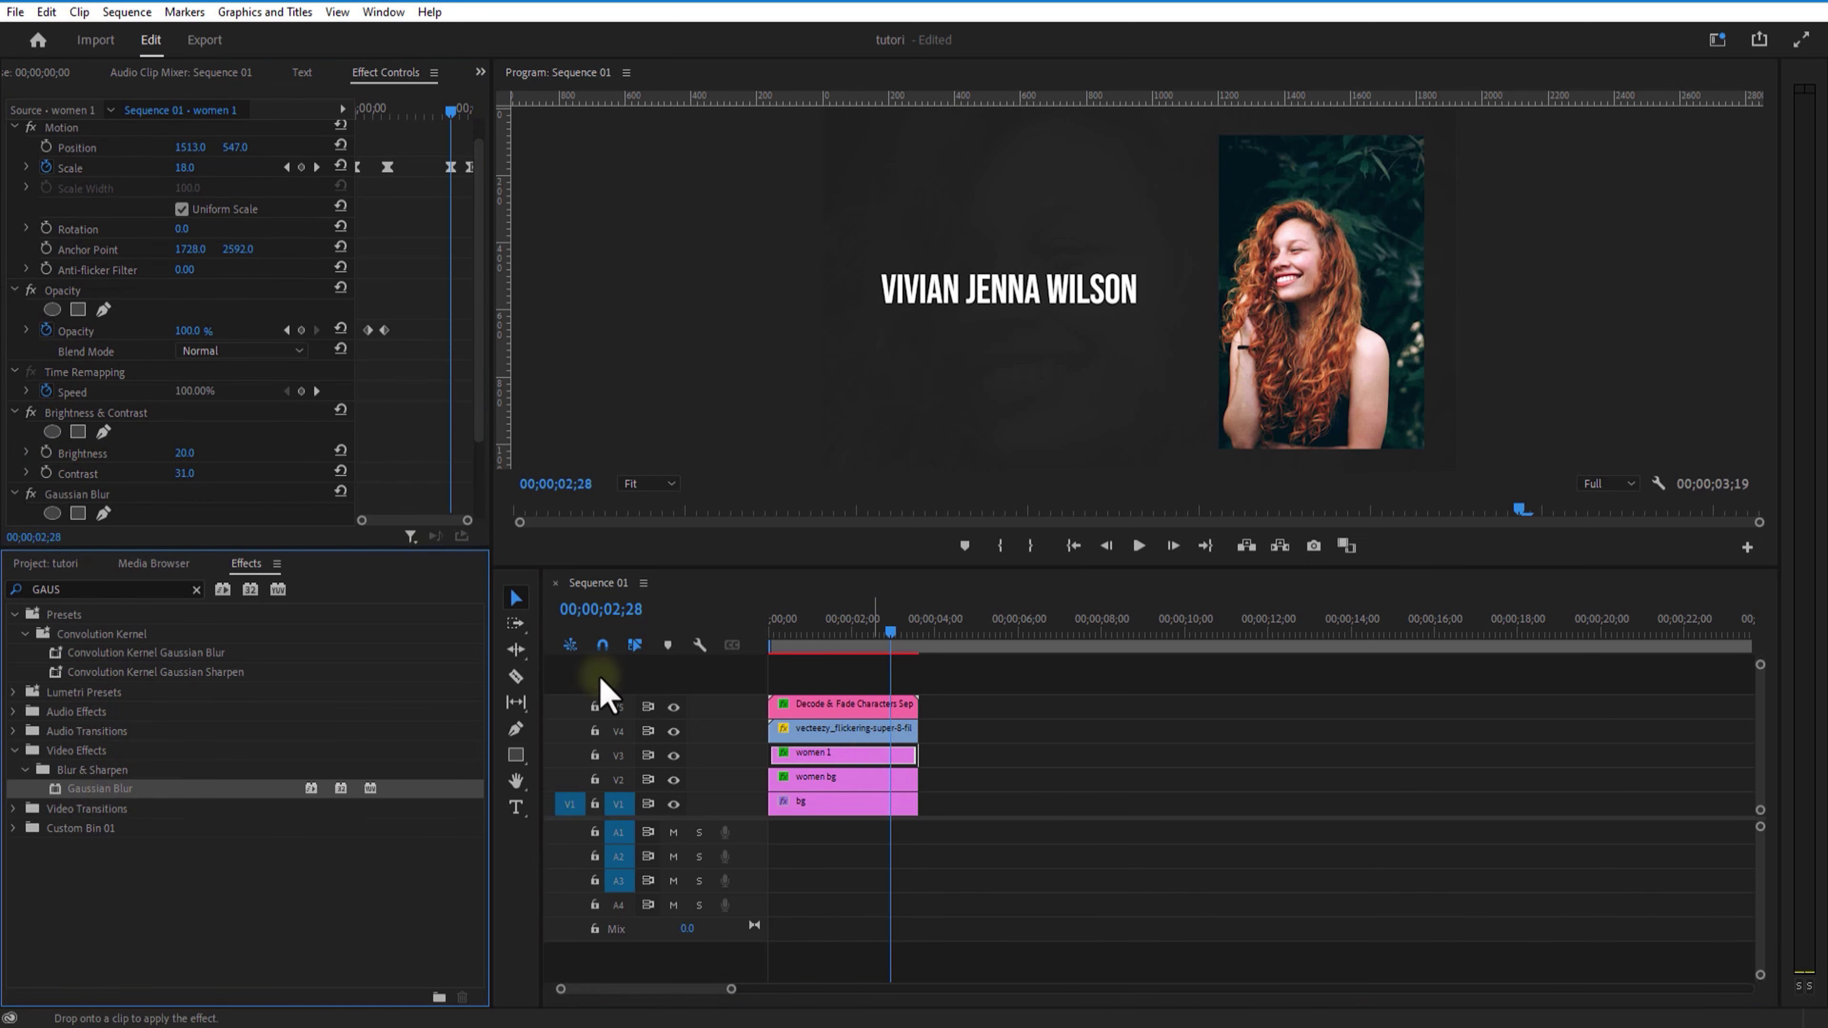
scroll(481, 450, "down", 4)
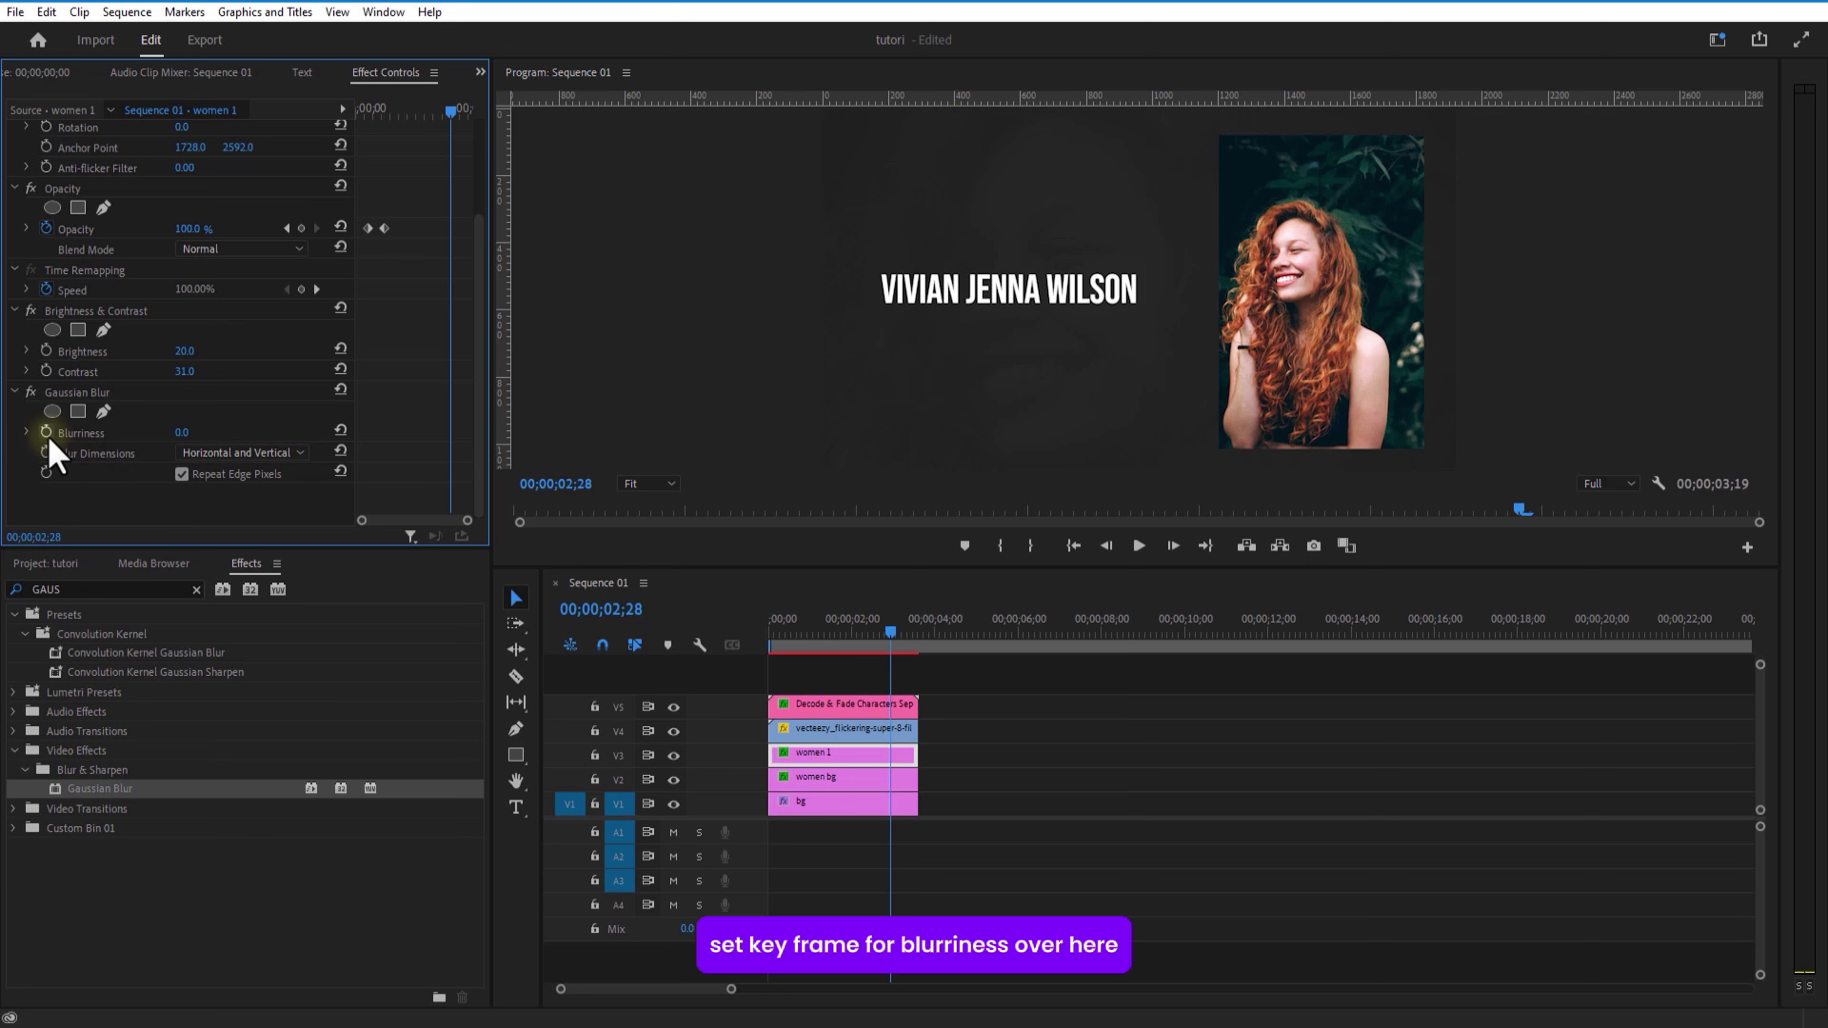
Keyframe women 1's blurriness at 0 at 00;00;02;28 and at 60 at 00;00;03;12.
left_click(47, 433)
left_click_drag(450, 114, 468, 126)
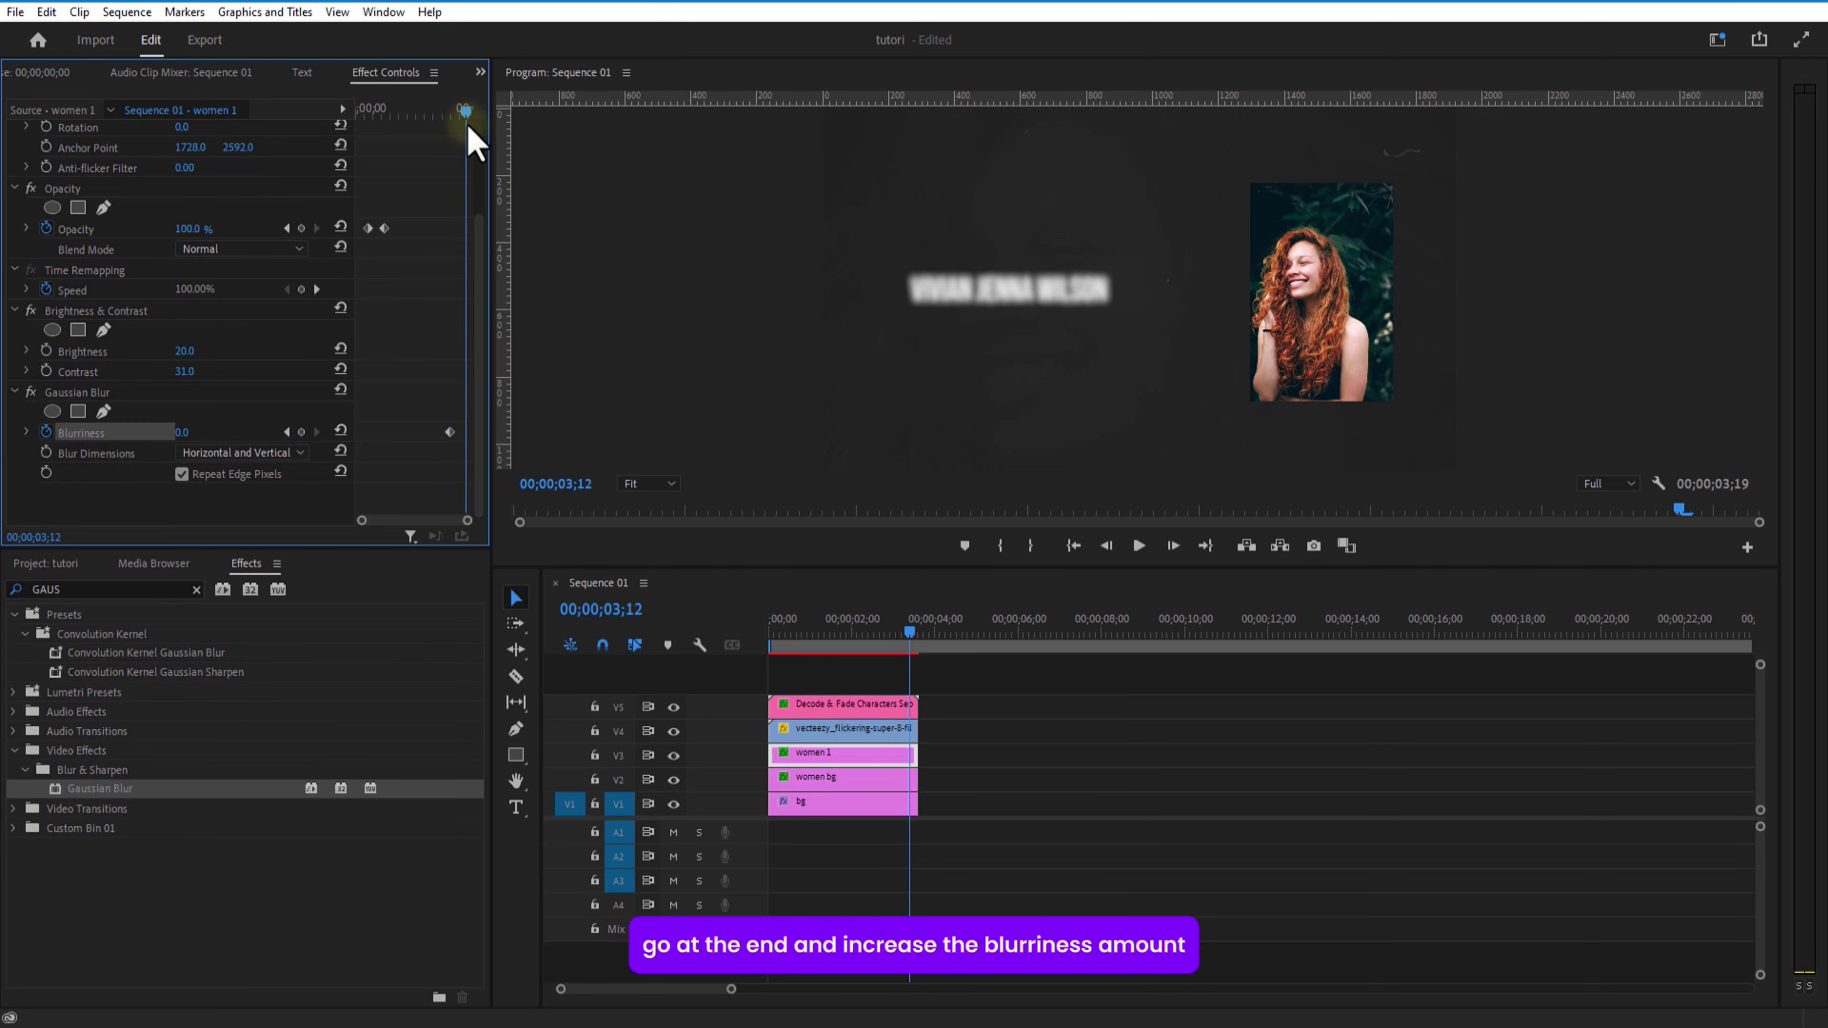
left_click(184, 432)
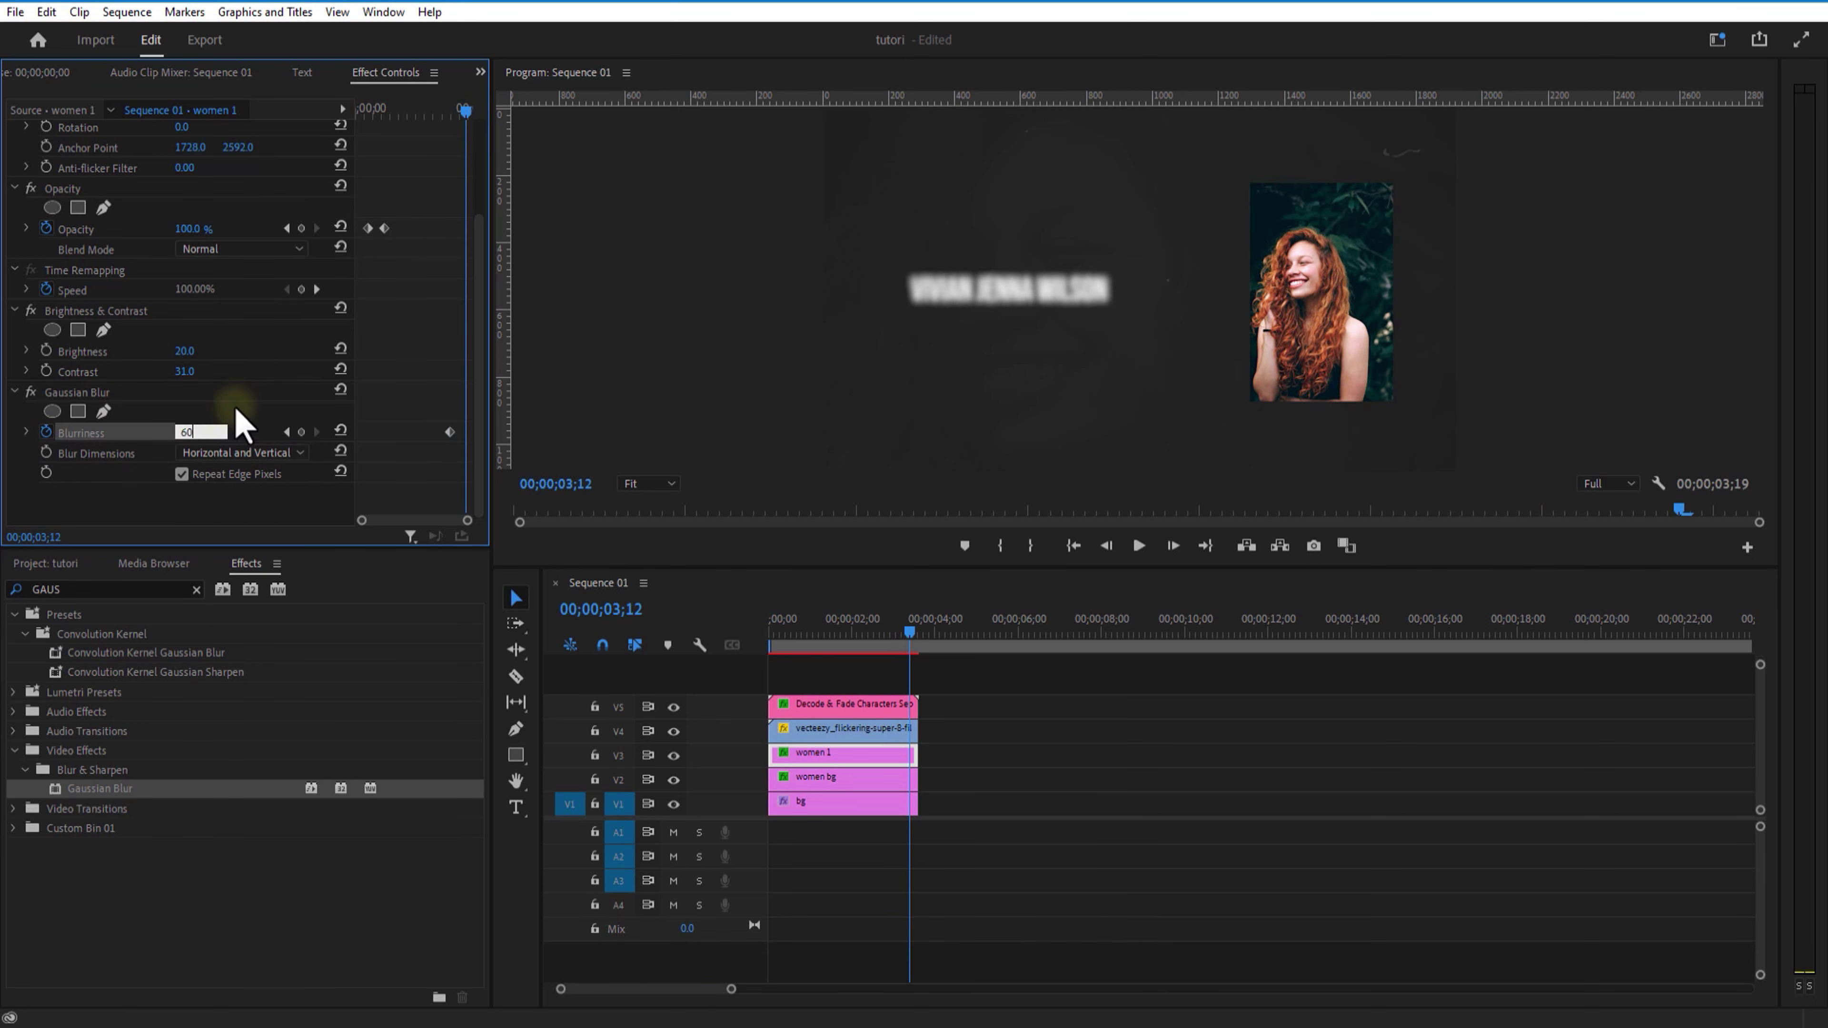
type("60")
key("Return")
Fade out women 1 with opacity keyframes of 100% at 00;00;03;03 and 0% at 00;00;03;17.
key("Left")
key("Left")
key("Left")
key("Left")
key("Left")
key("Left")
key("Left")
key("Left")
key("Left")
left_click(301, 228)
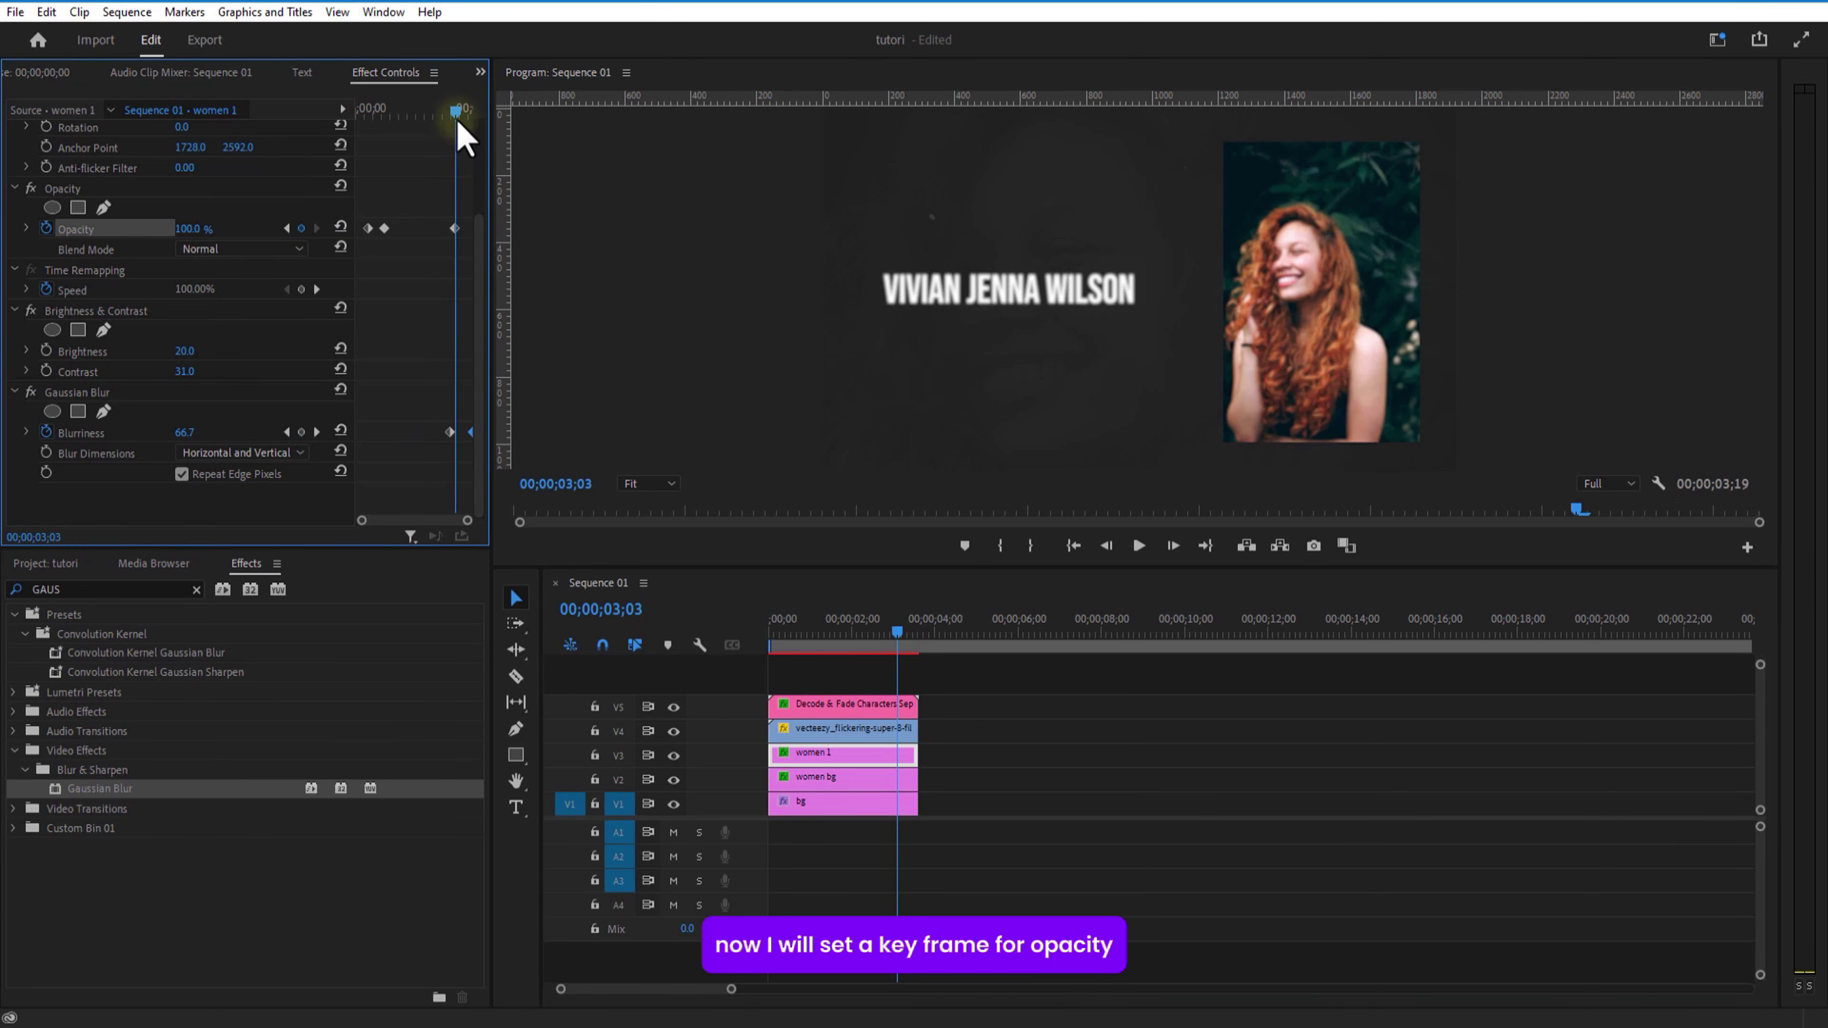
left_click_drag(458, 118, 472, 128)
left_click_drag(189, 229, 36, 230)
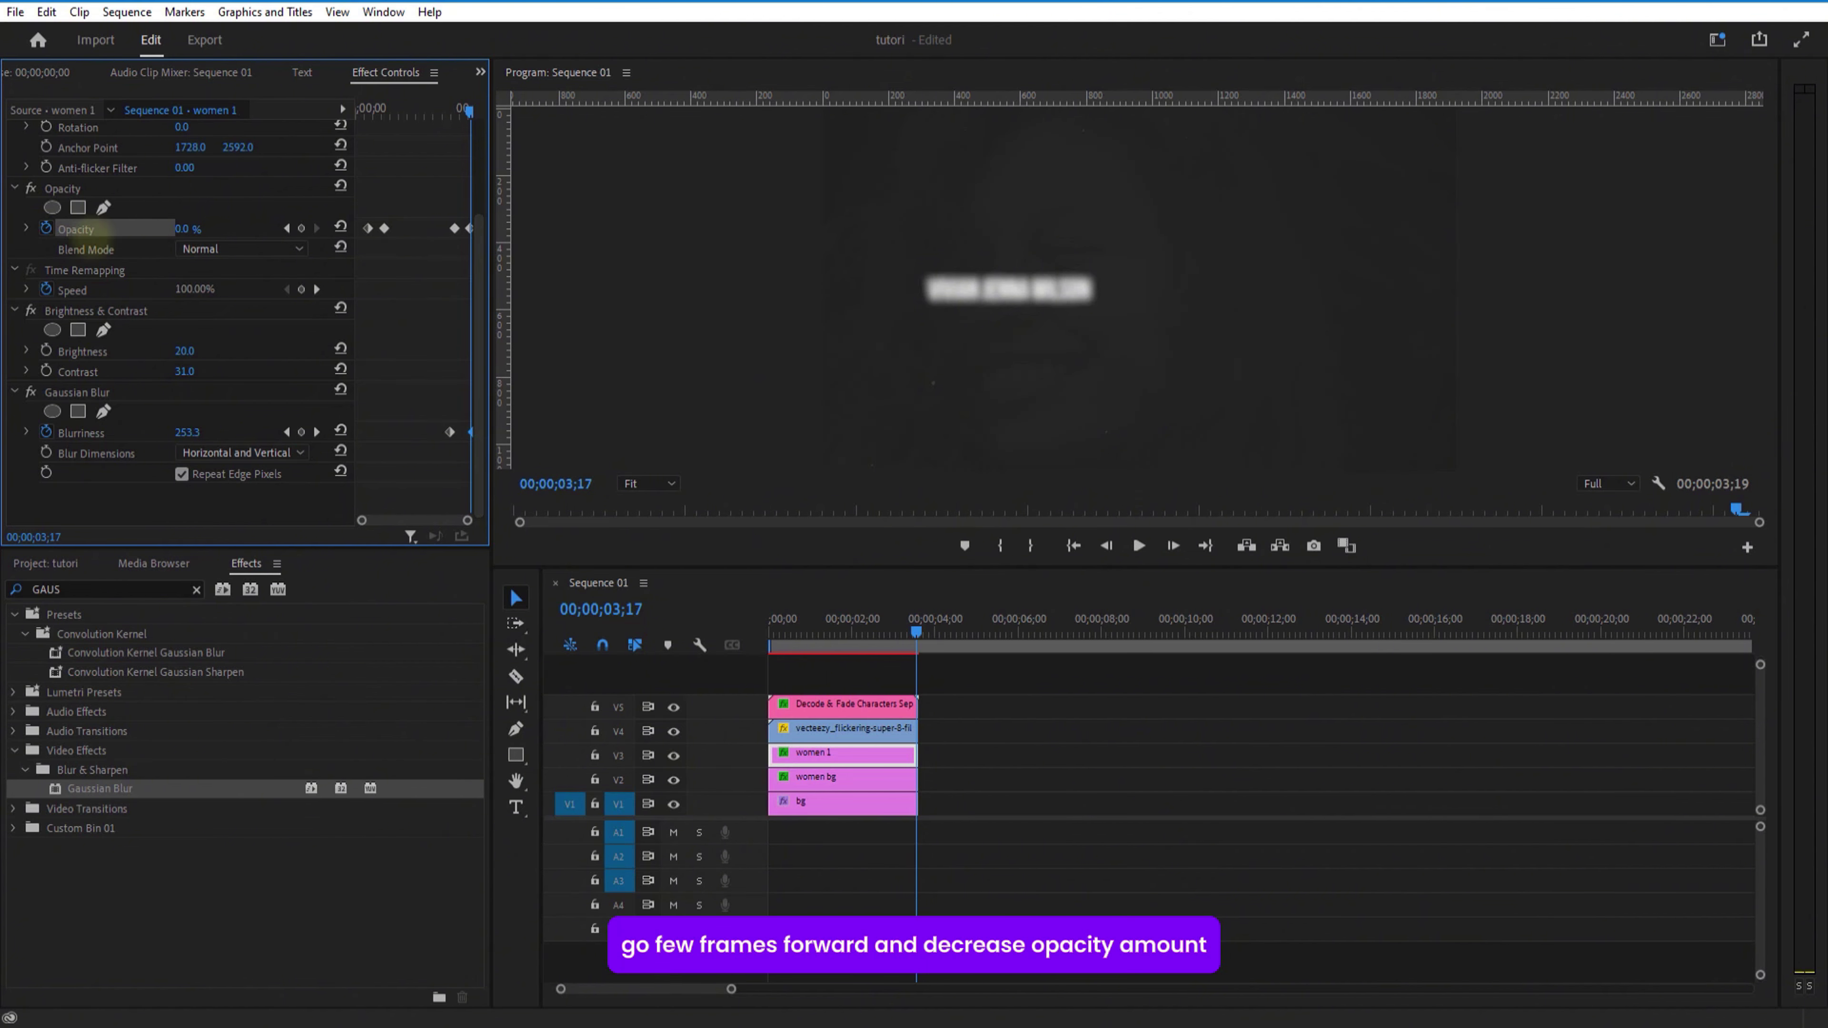
Fade out the title with opacity keyframes of 100% at 00;00;03;02 and 0% at 00;00;03;12.
left_click_drag(469, 112, 454, 114)
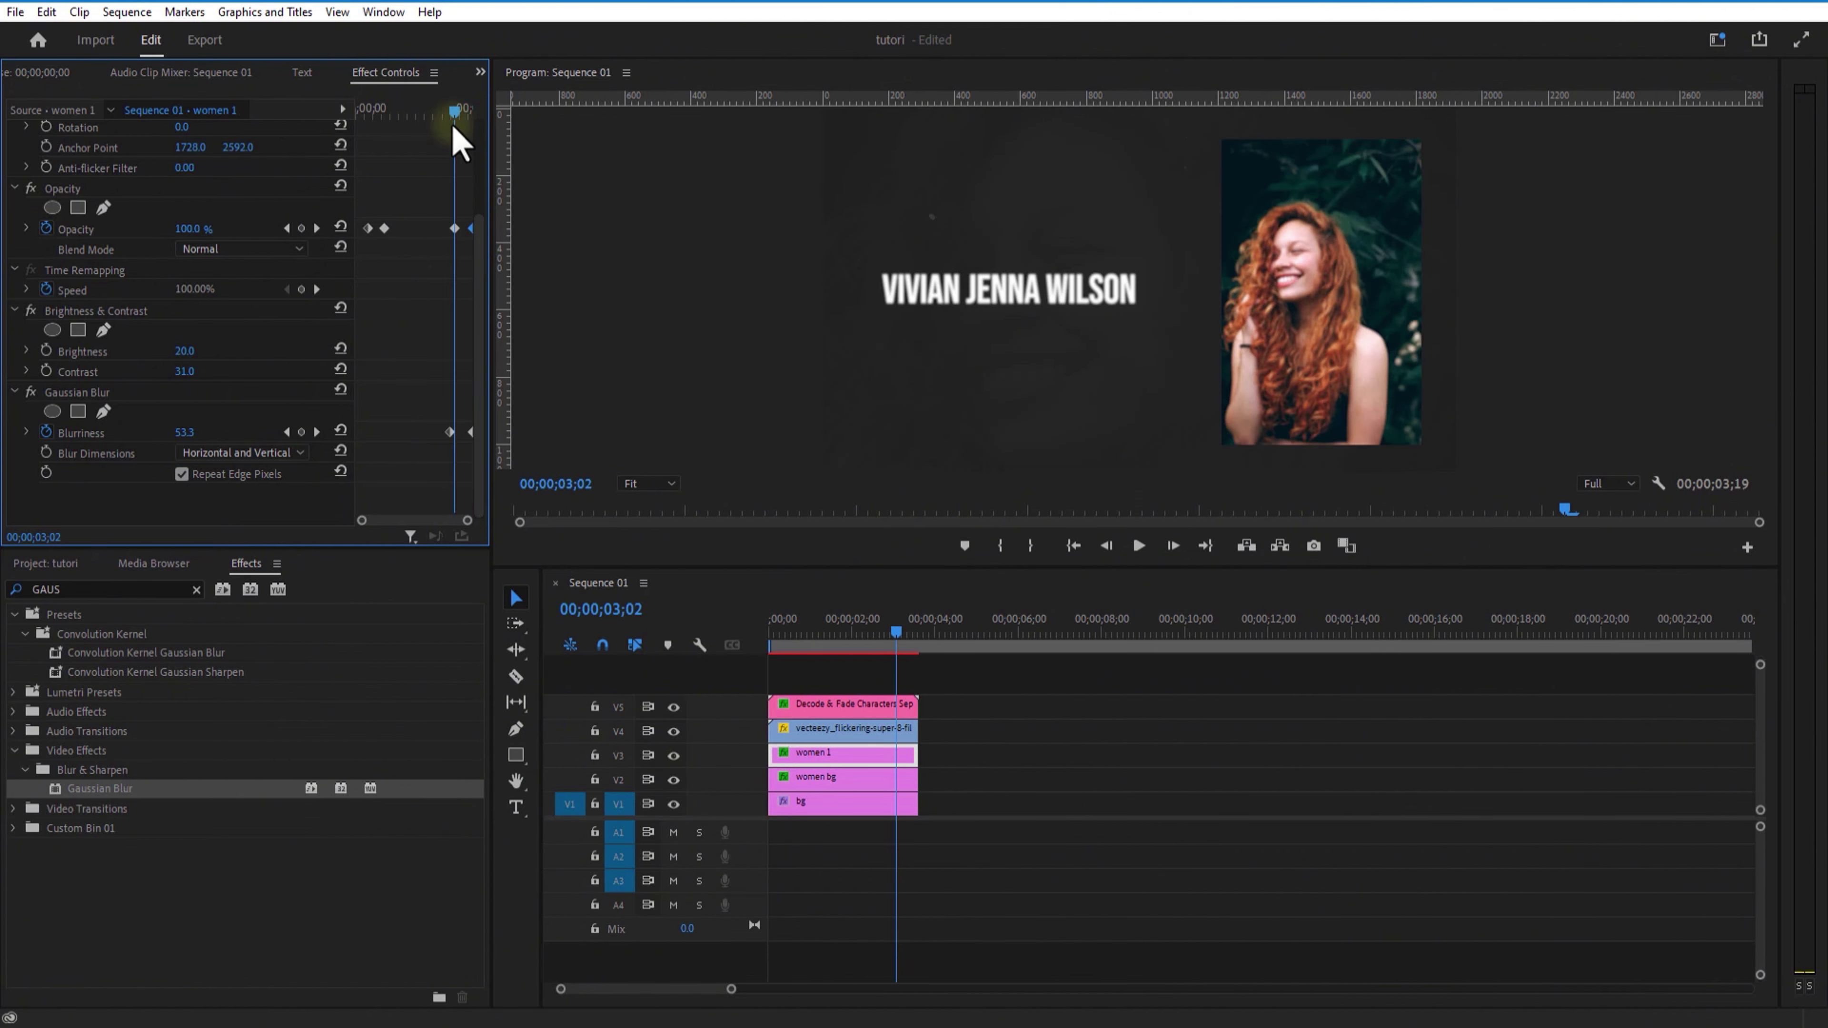
left_click(874, 706)
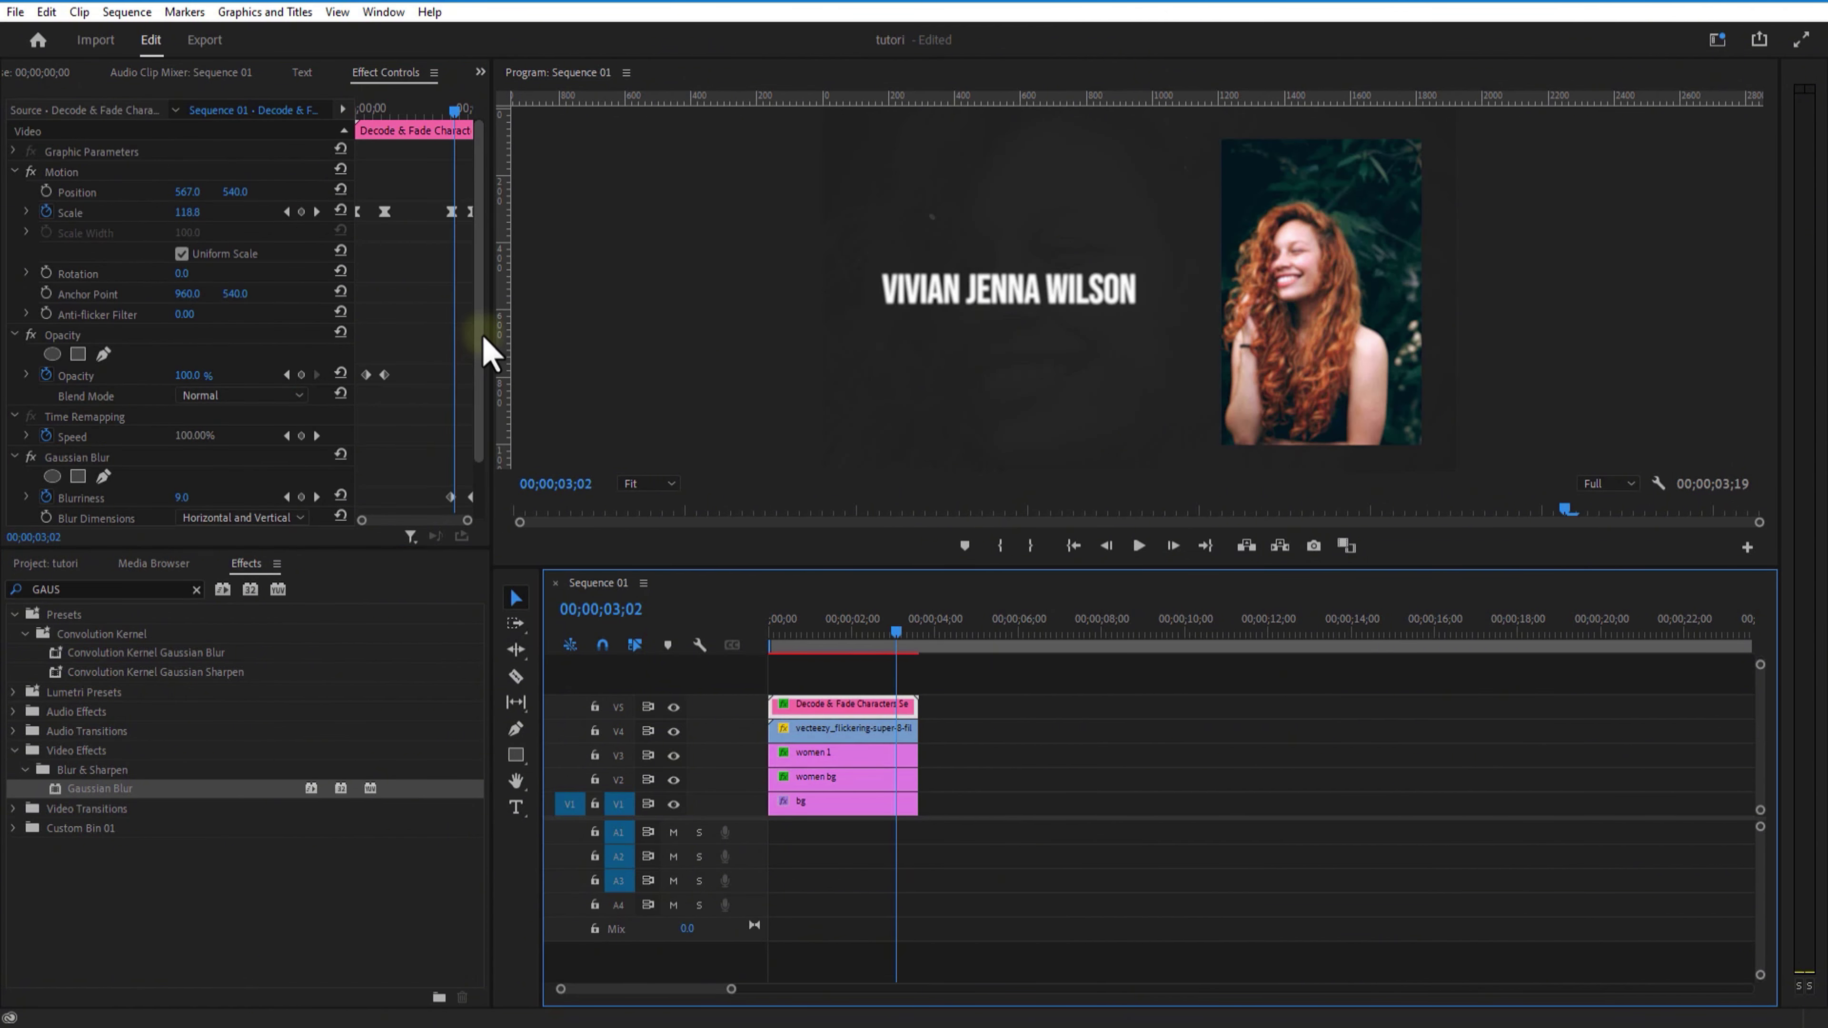
scroll(475, 417, "down", 3)
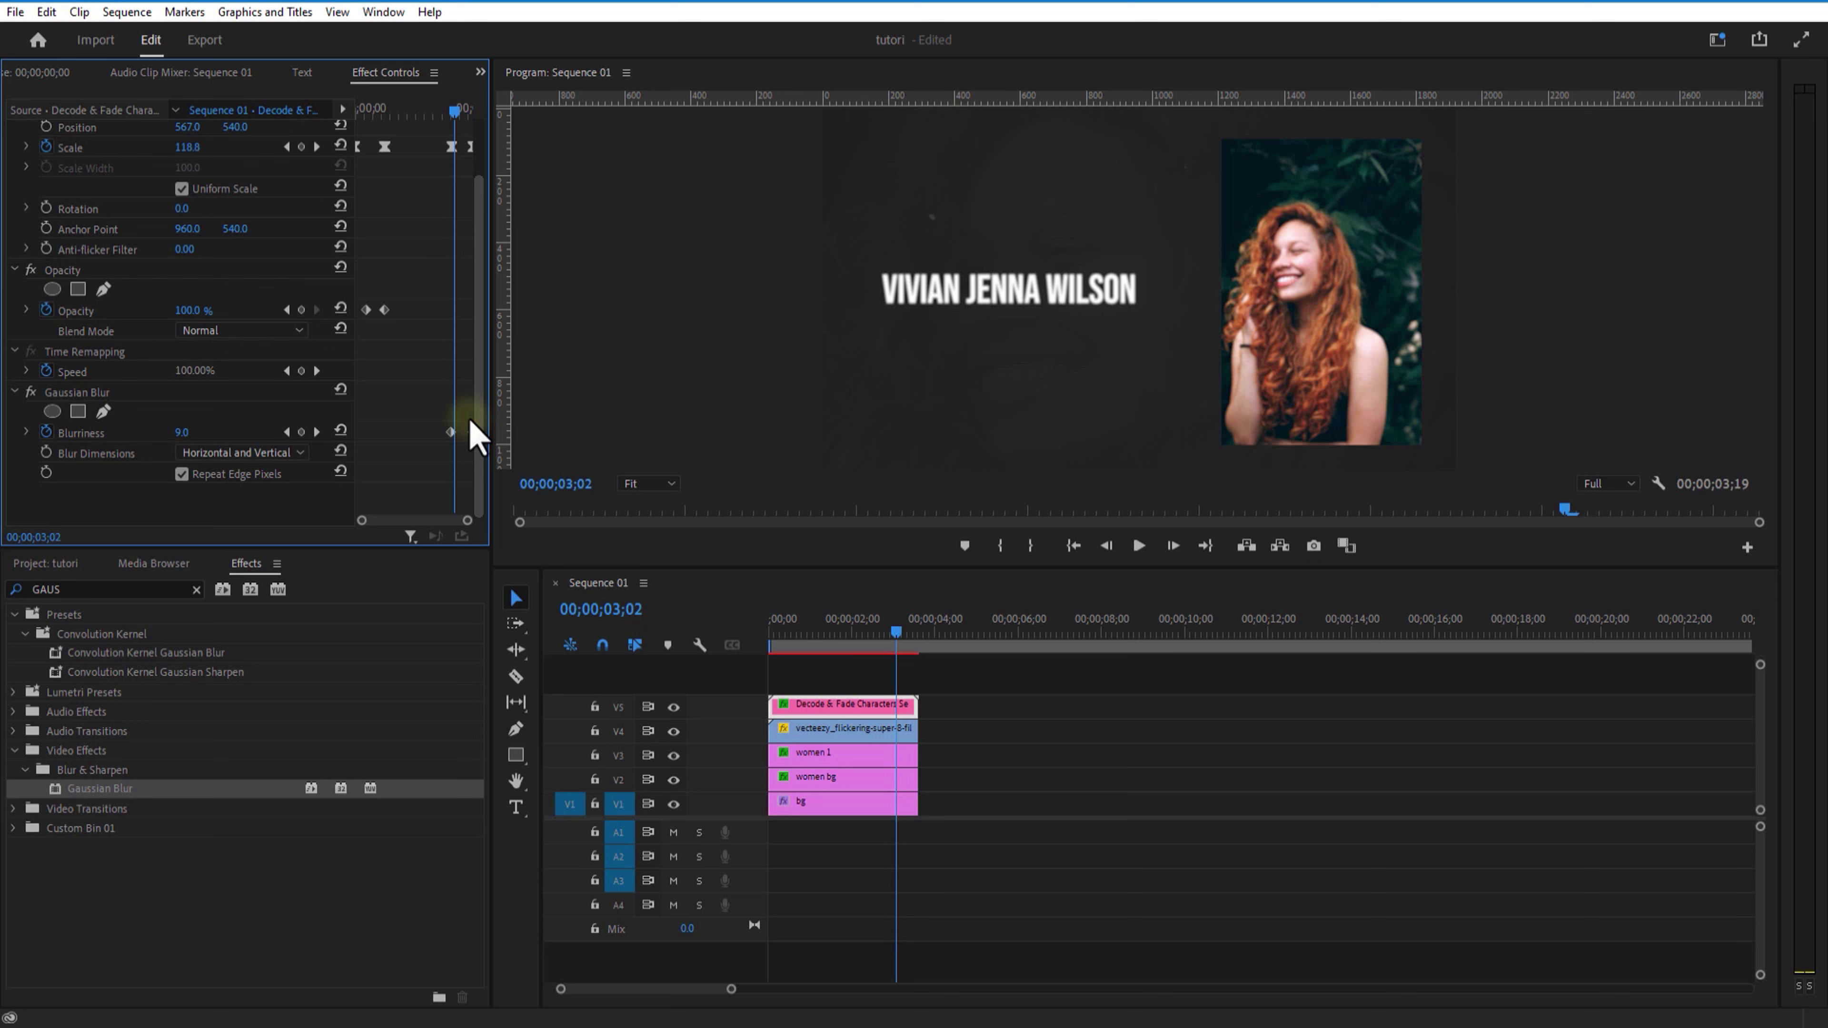
left_click(301, 309)
left_click(432, 172)
left_click_drag(454, 112, 464, 121)
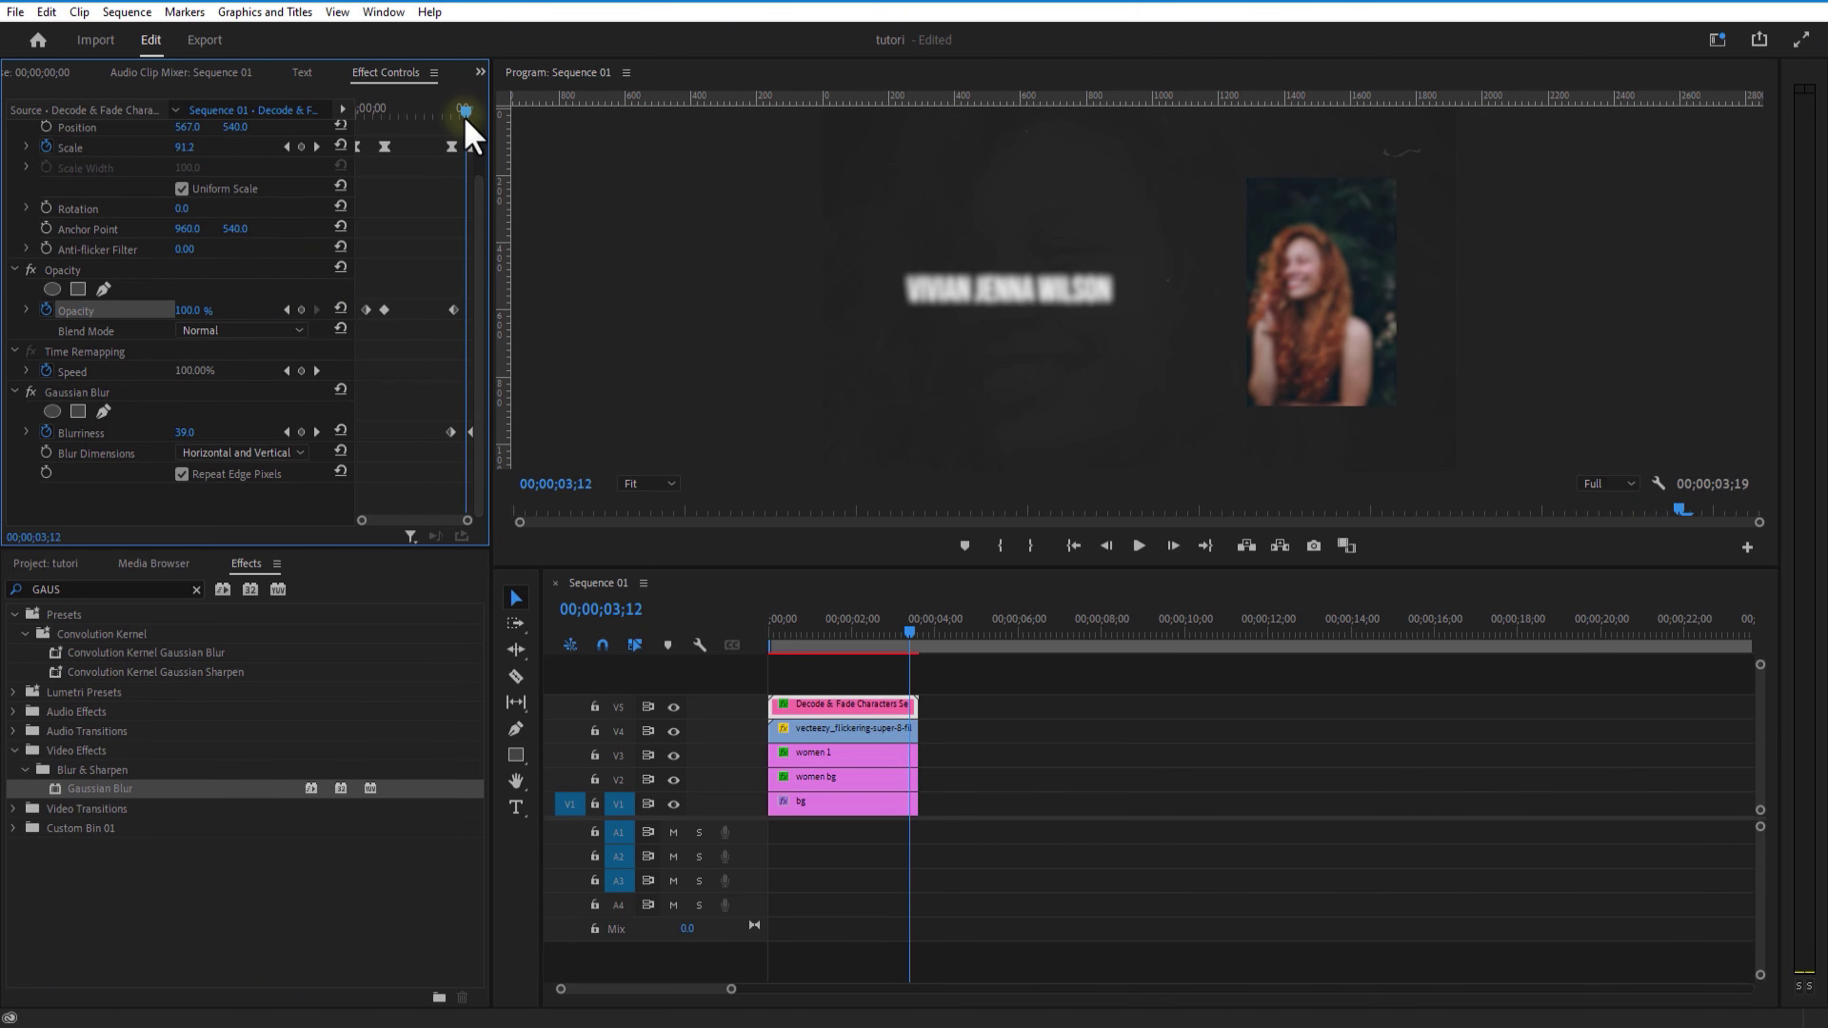
left_click(465, 333)
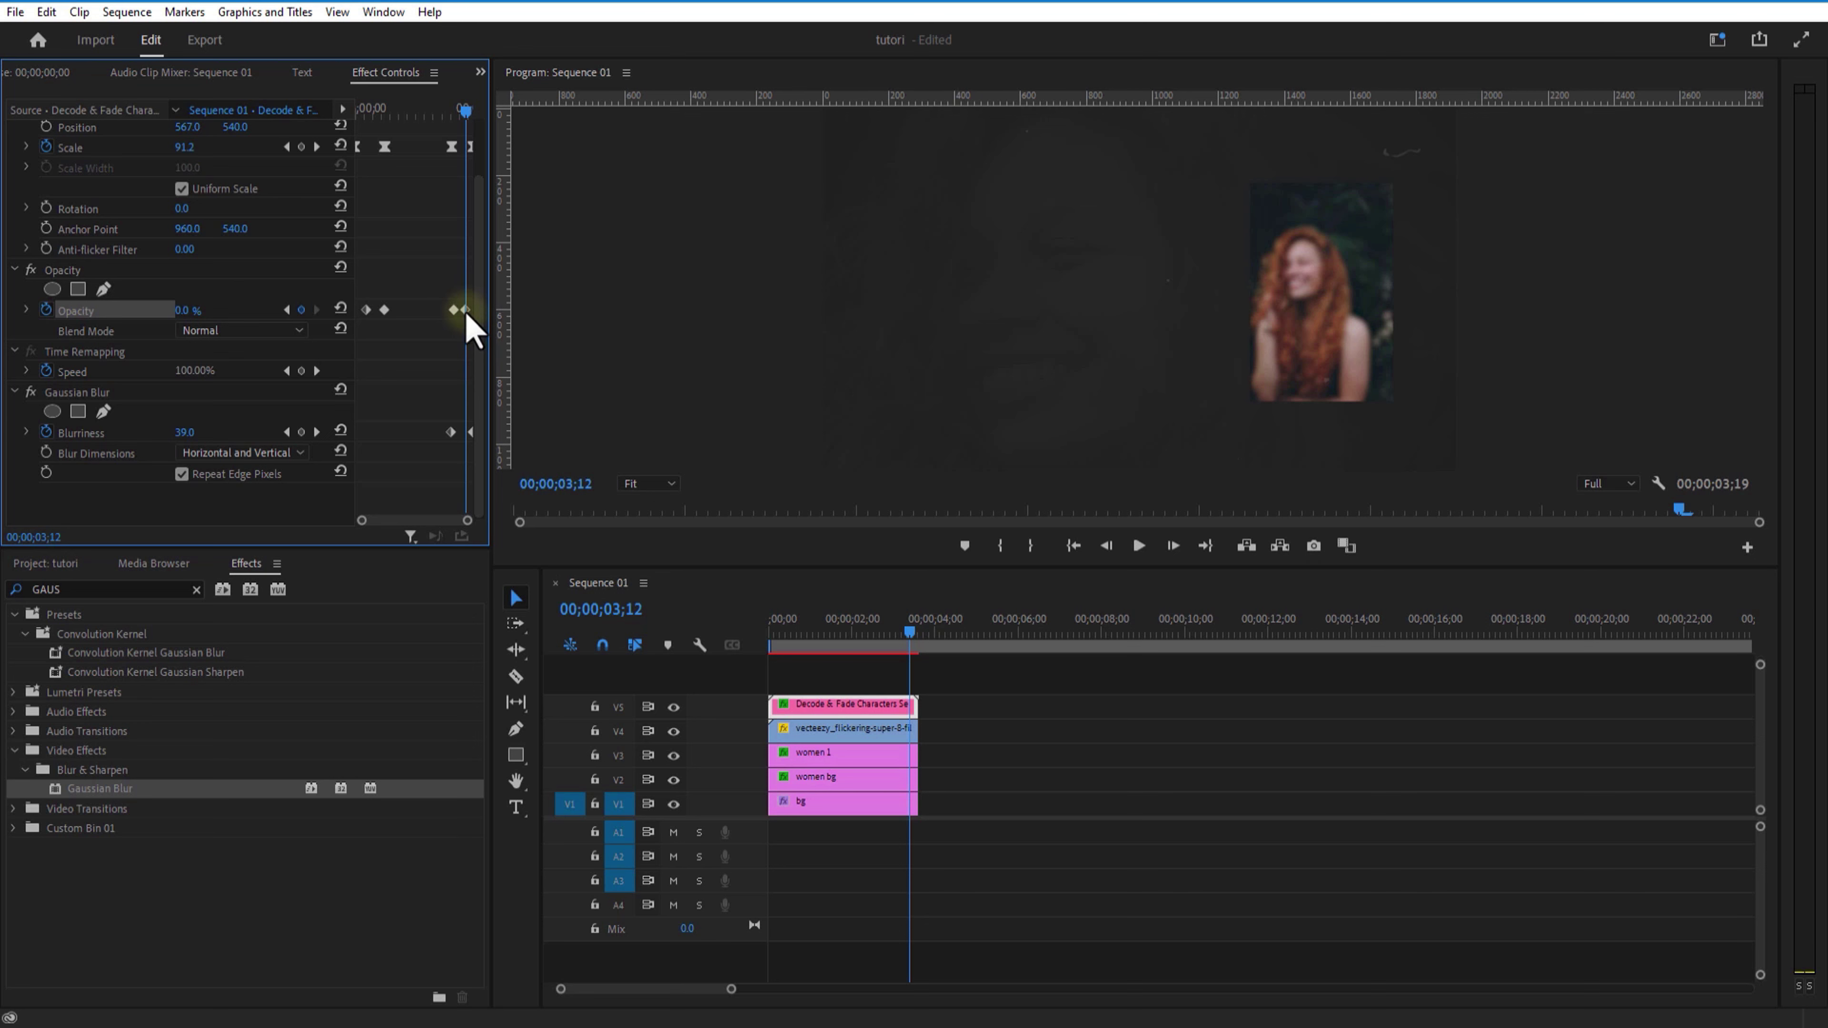
left_click_drag(465, 114, 440, 128)
Nest all five timeline clips into a sequence named 1ST SCENE.
left_click(954, 712)
left_click_drag(953, 710, 806, 814)
right_click(818, 727)
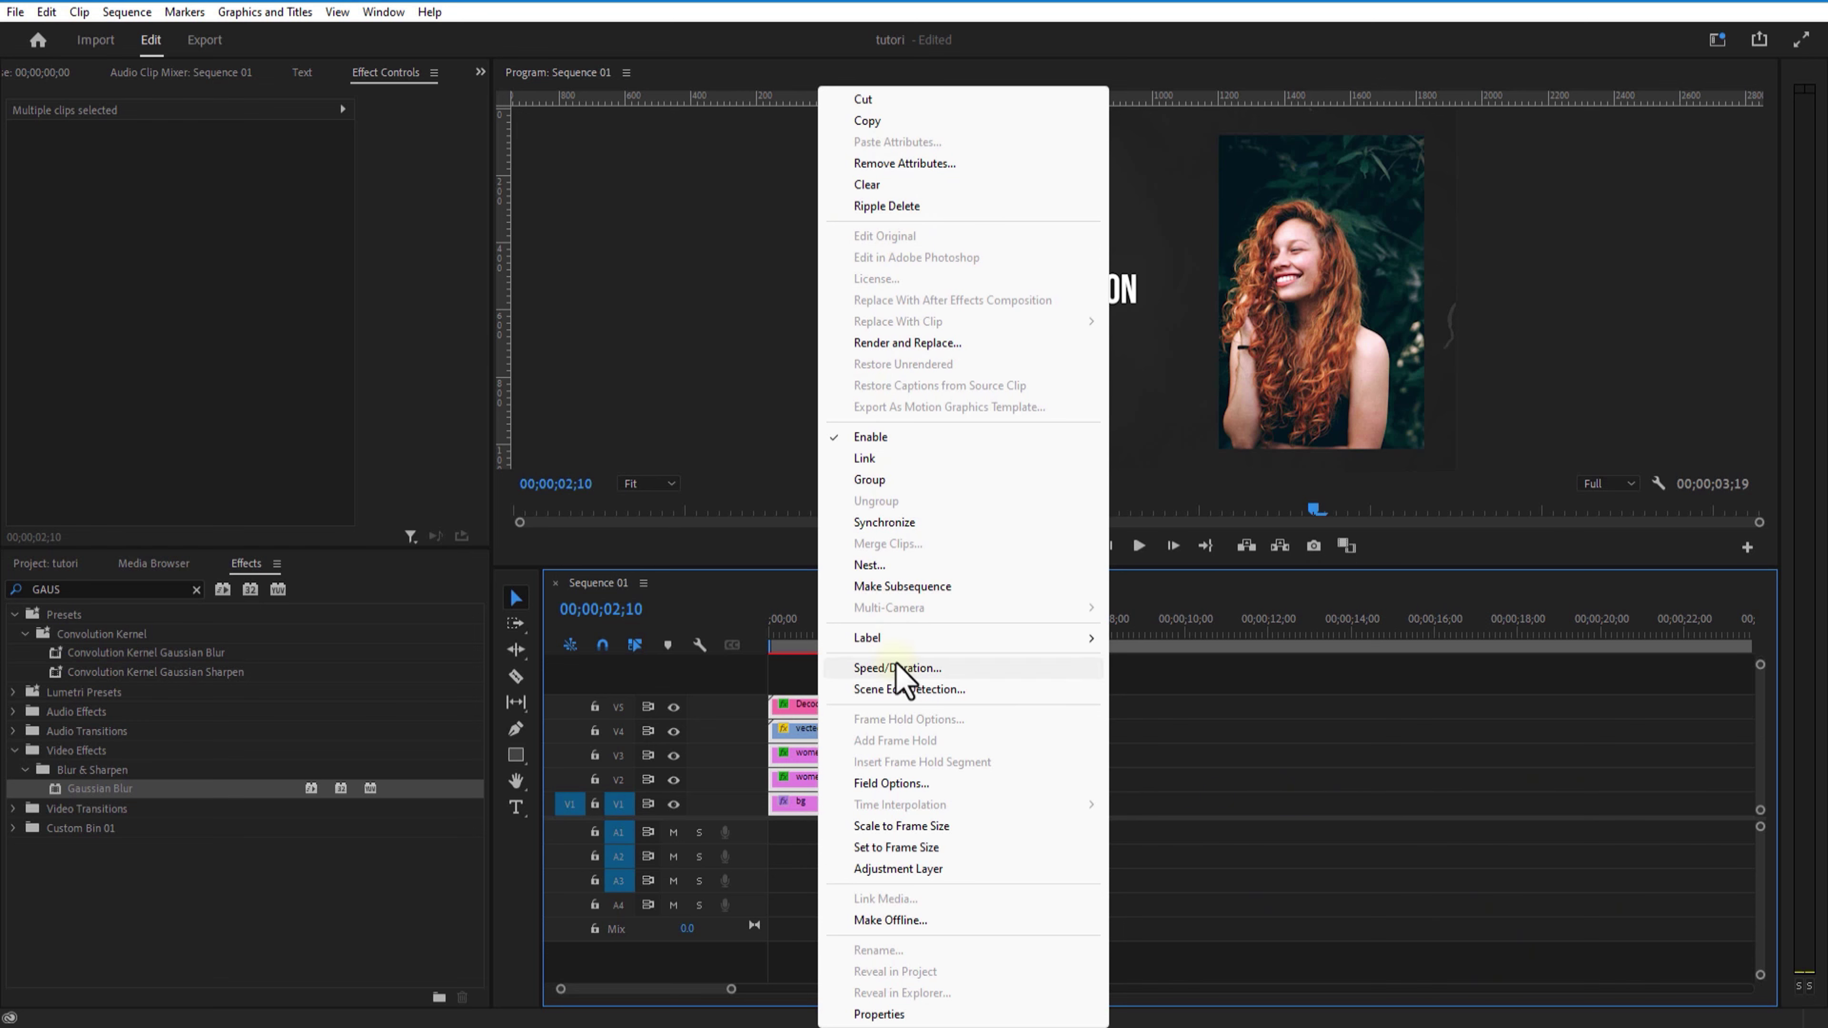
left_click(908, 566)
type("1")
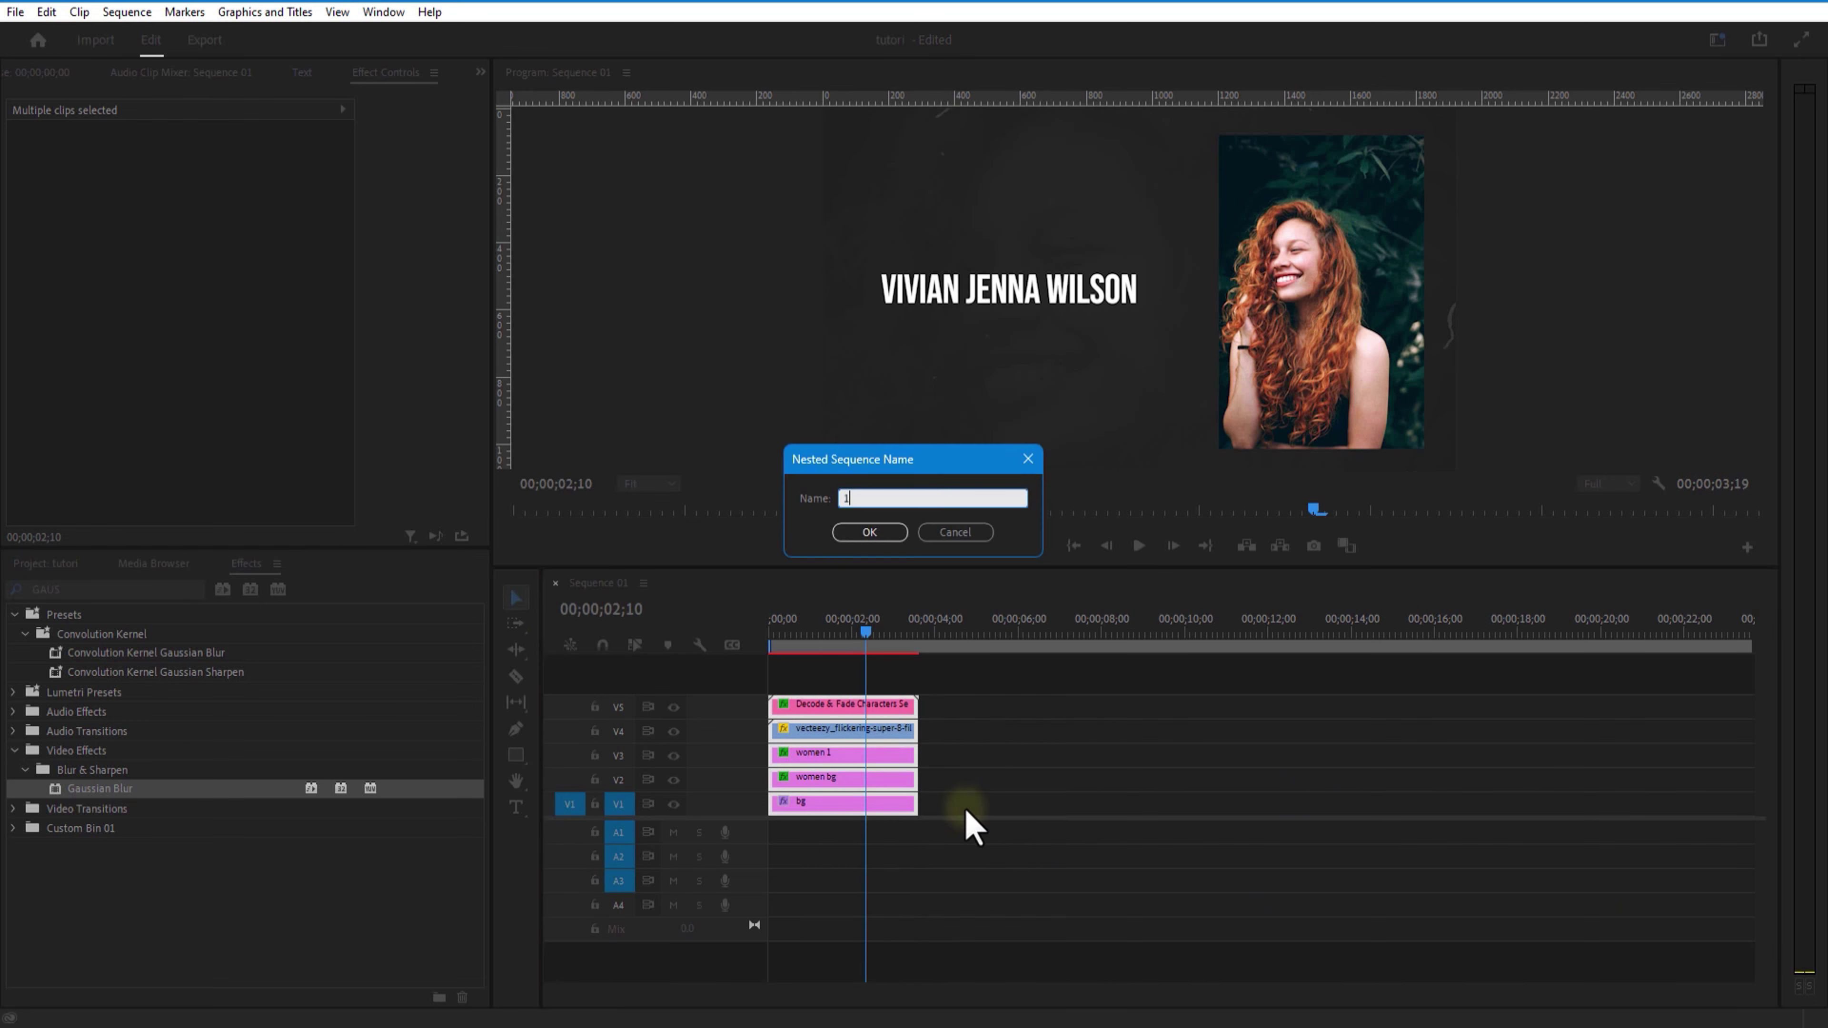
type("ST SCENE")
key("Return")
Apply Gaussian Blur to the 1ST SCENE nest and set its blurriness to 3.
left_click_drag(92, 790, 813, 817)
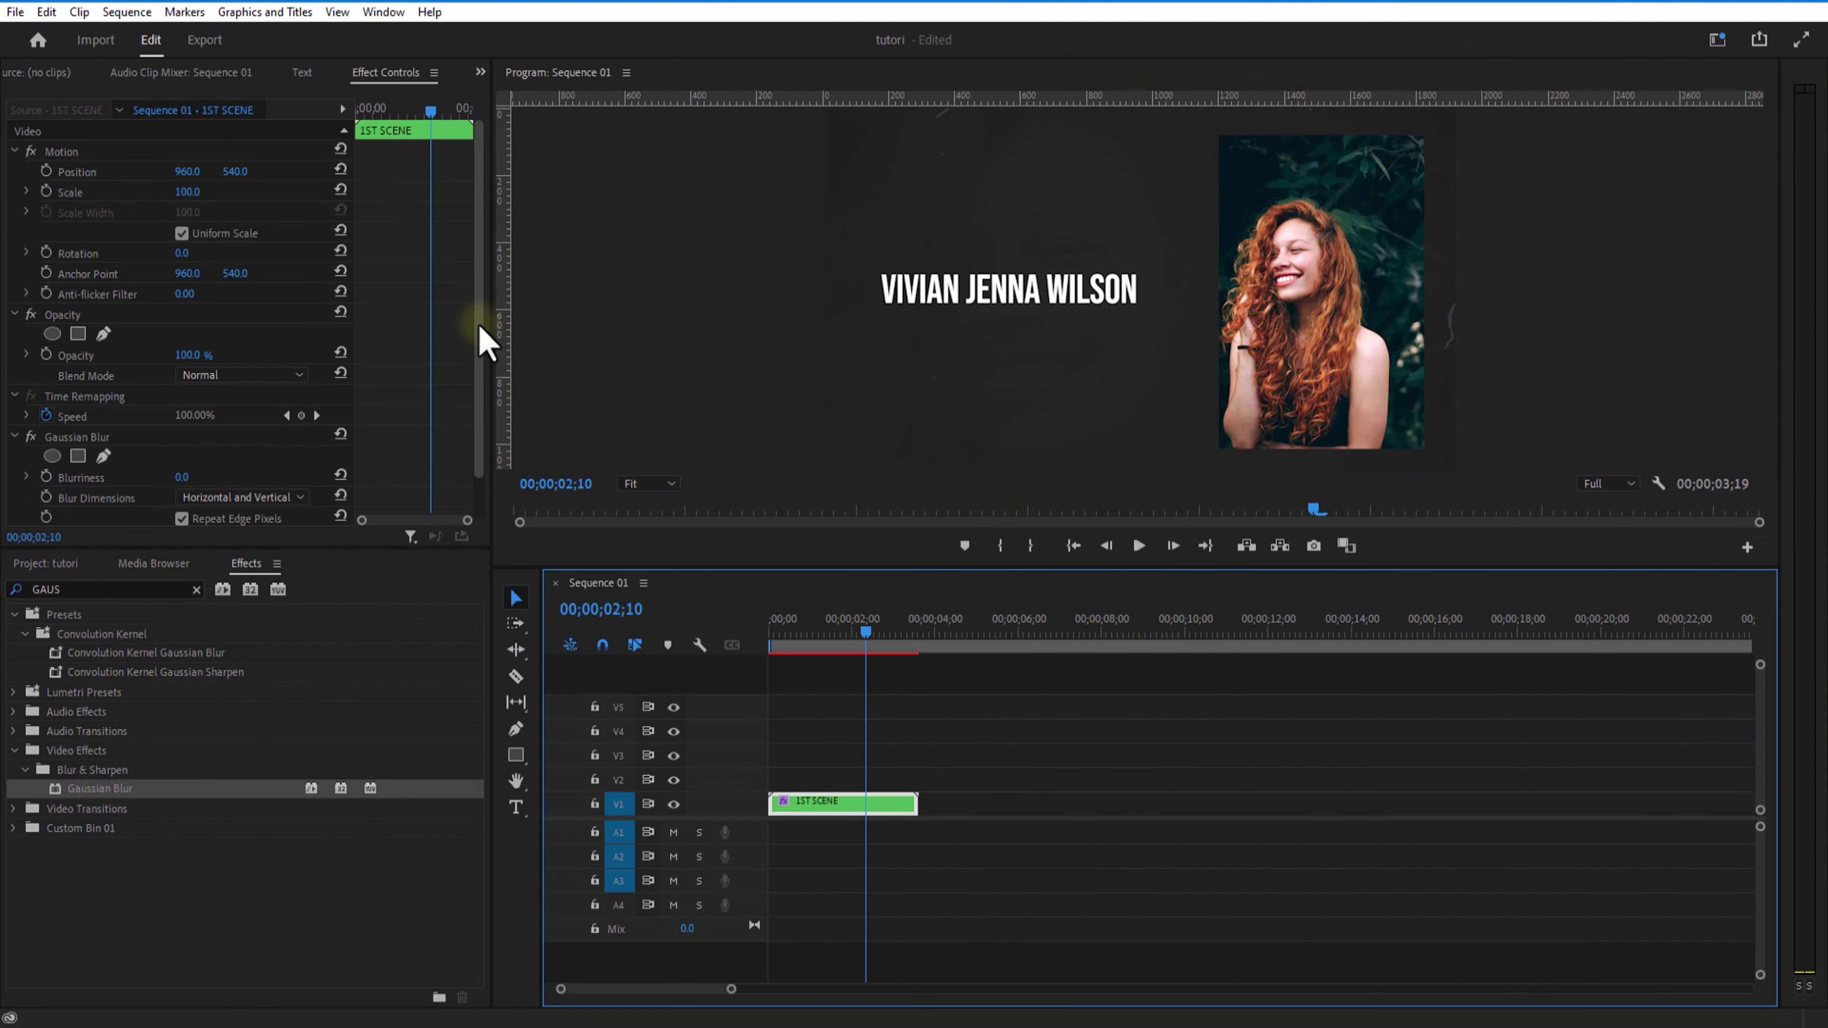
left_click_drag(477, 338, 485, 378)
left_click_drag(181, 438, 183, 440)
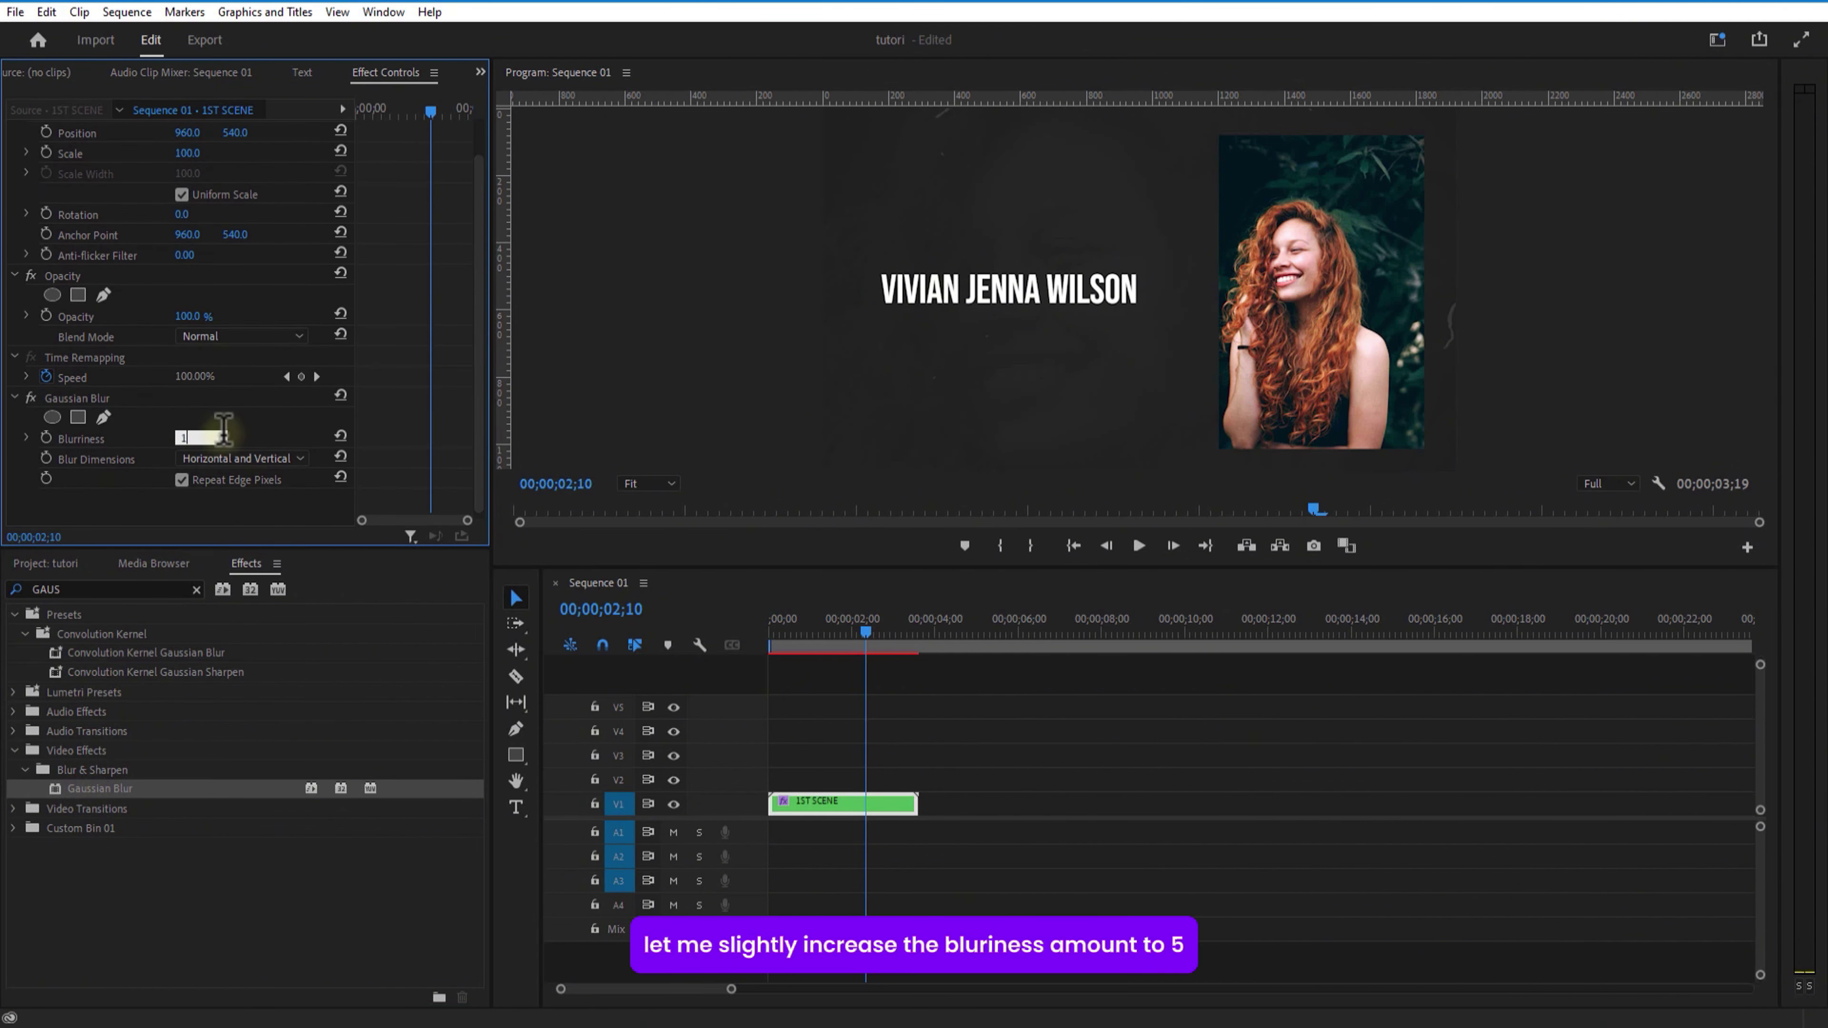
key("Return")
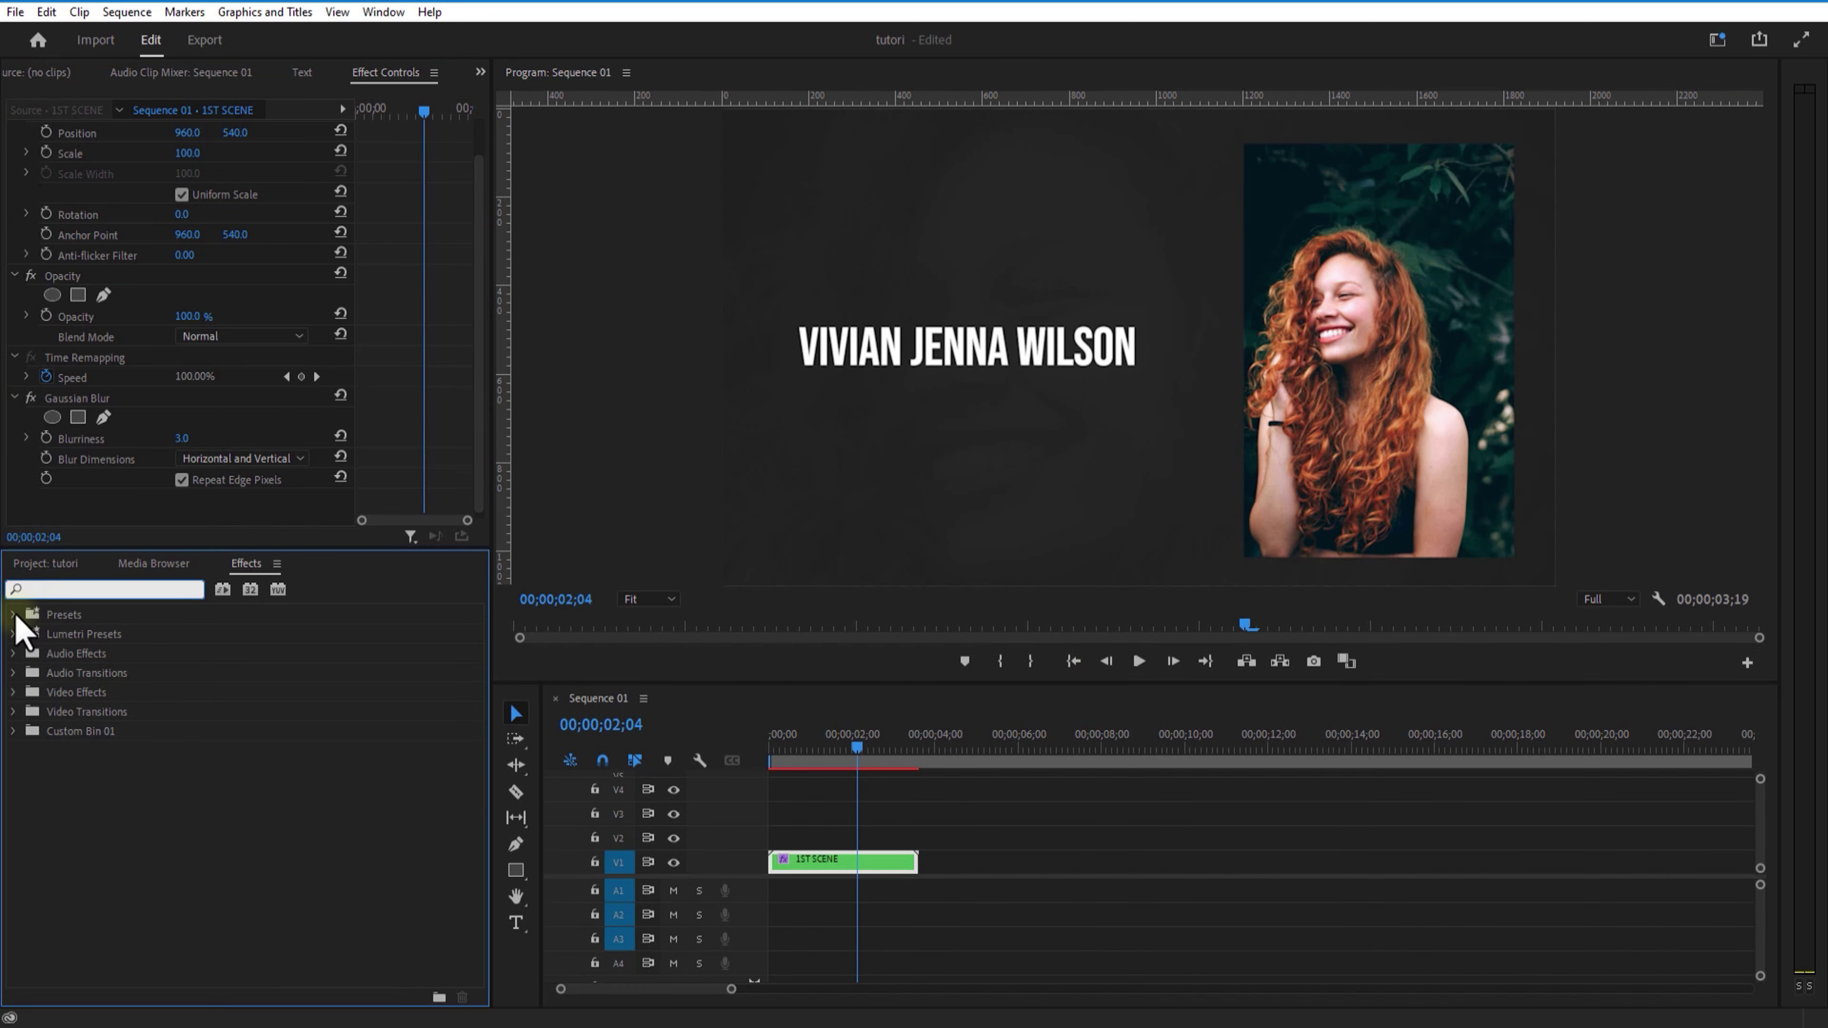
Apply the wiggle 2 preset to the 1ST SCENE nest.
left_click(14, 616)
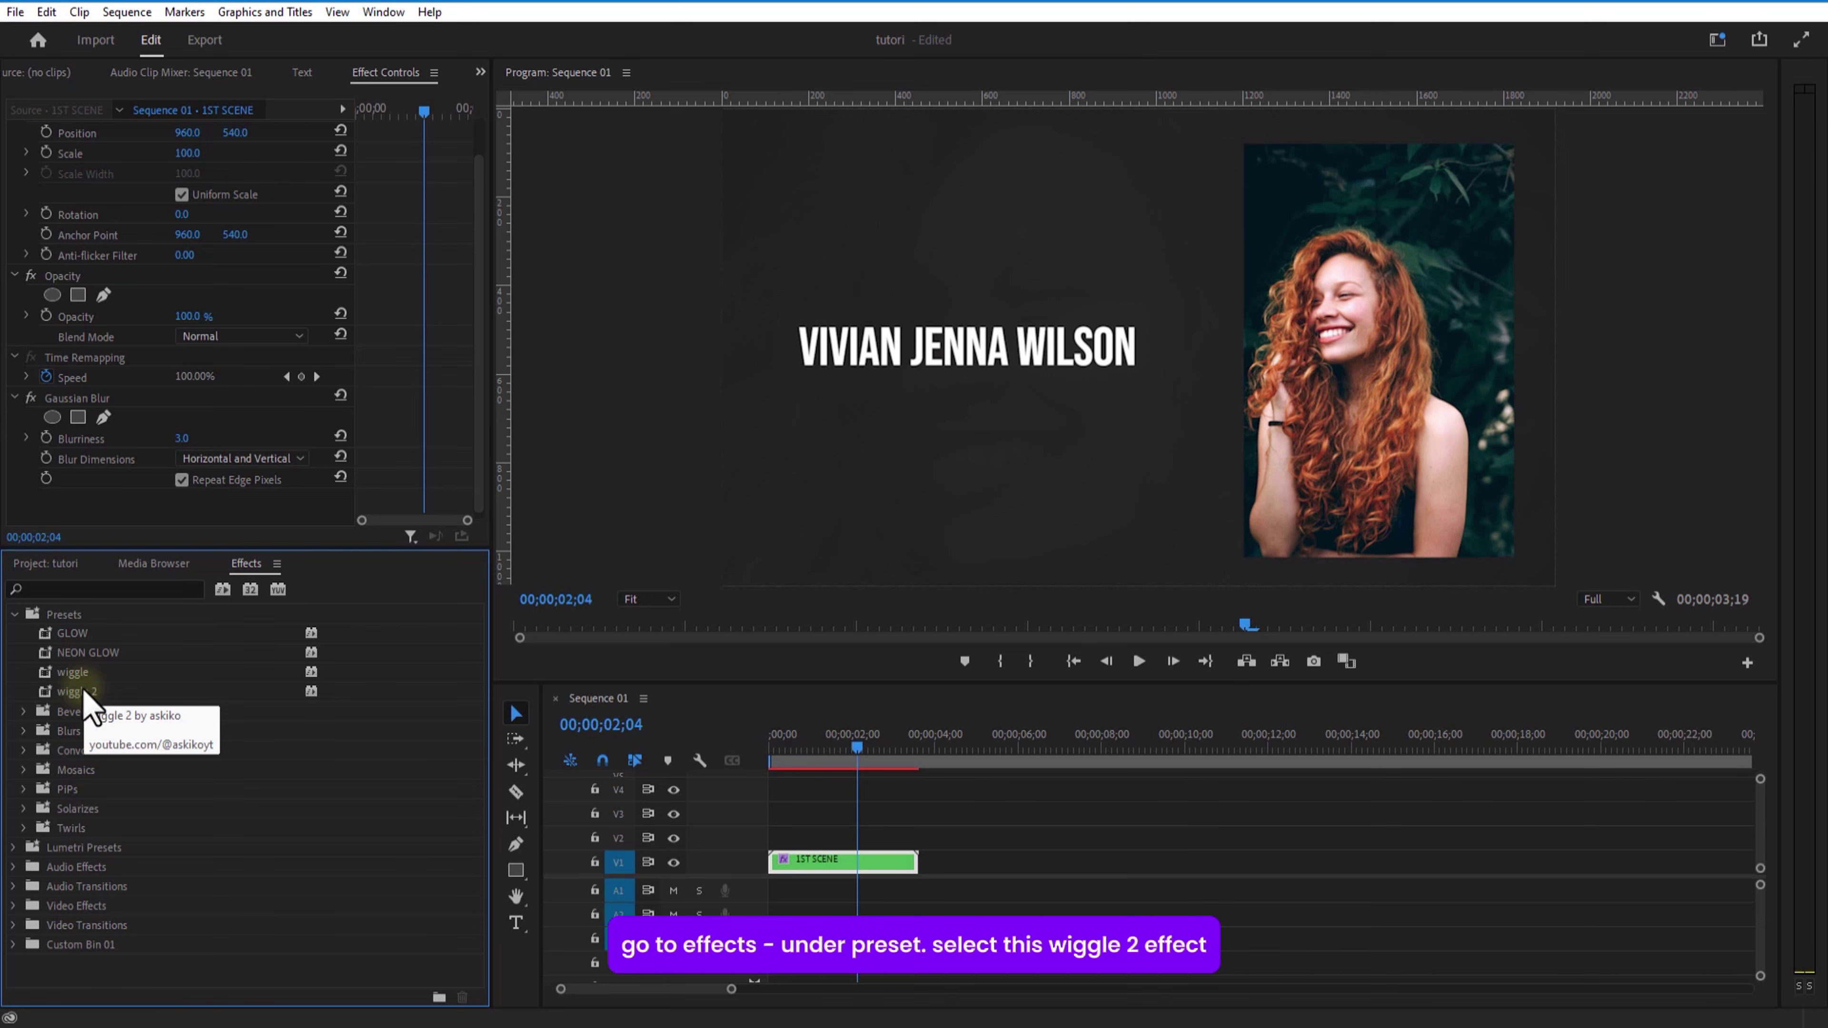
left_click(83, 693)
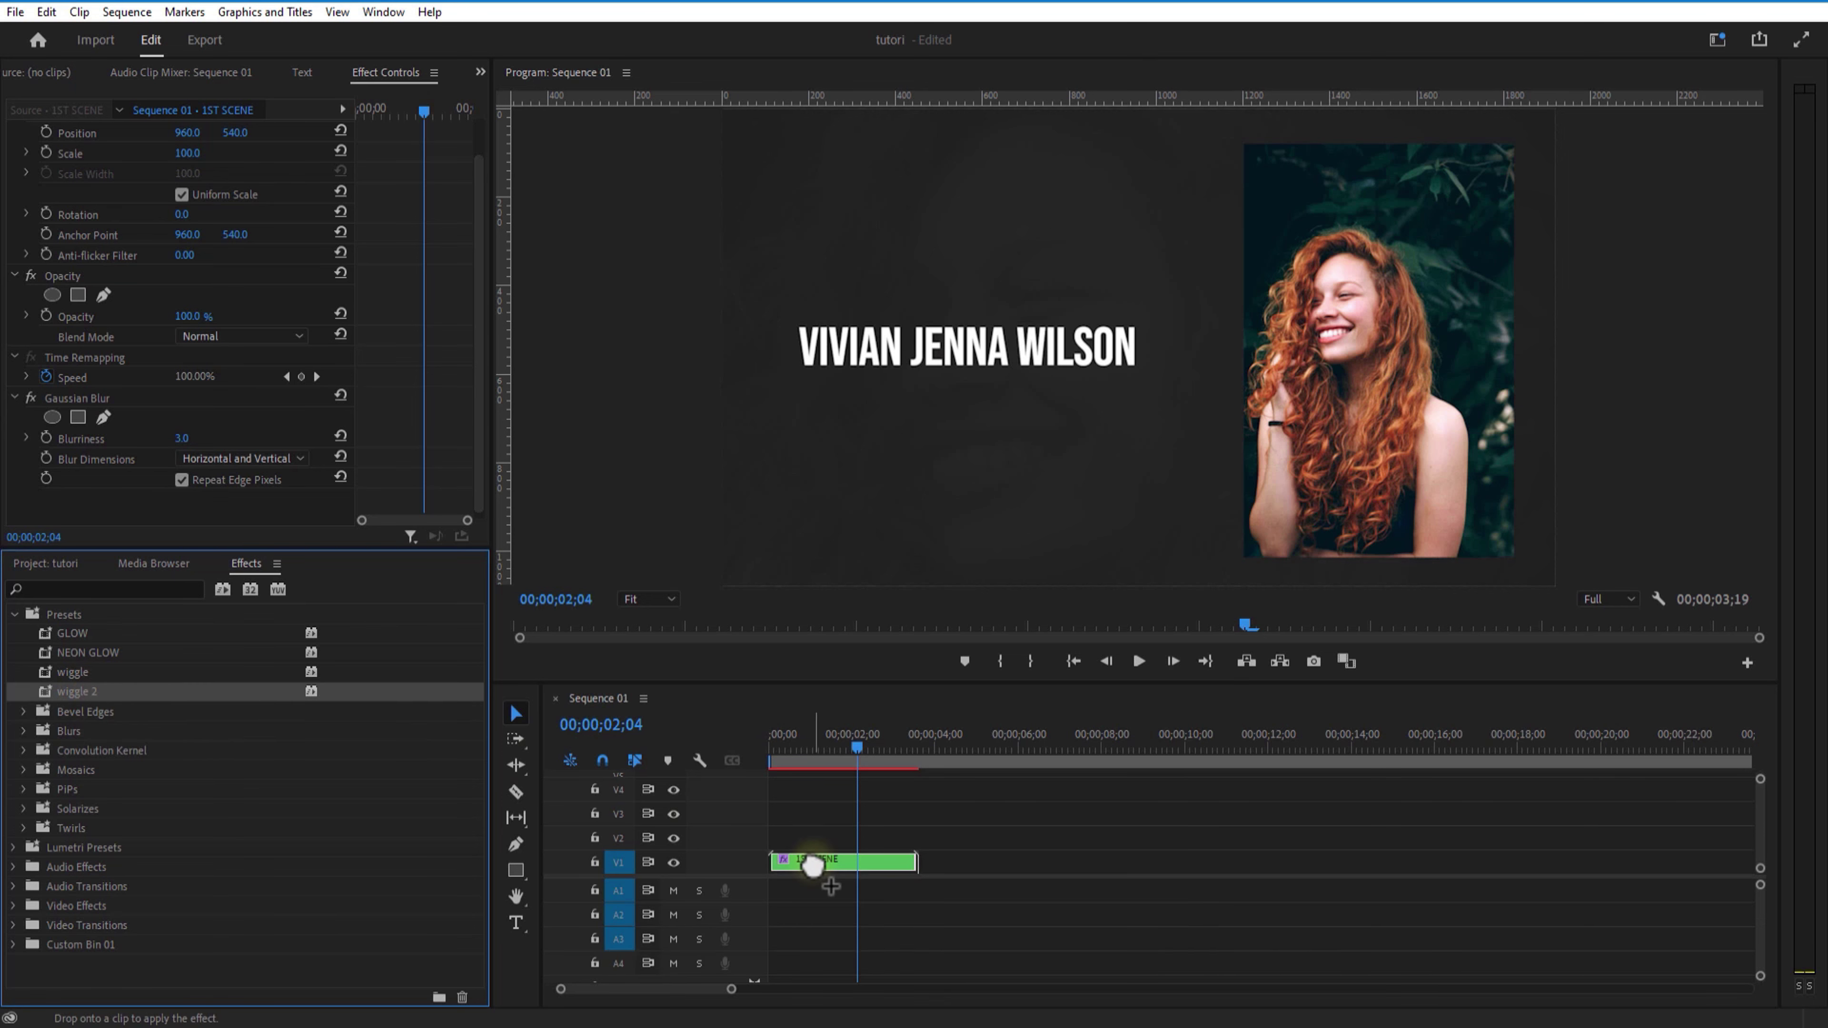
left_click_drag(813, 864, 813, 864)
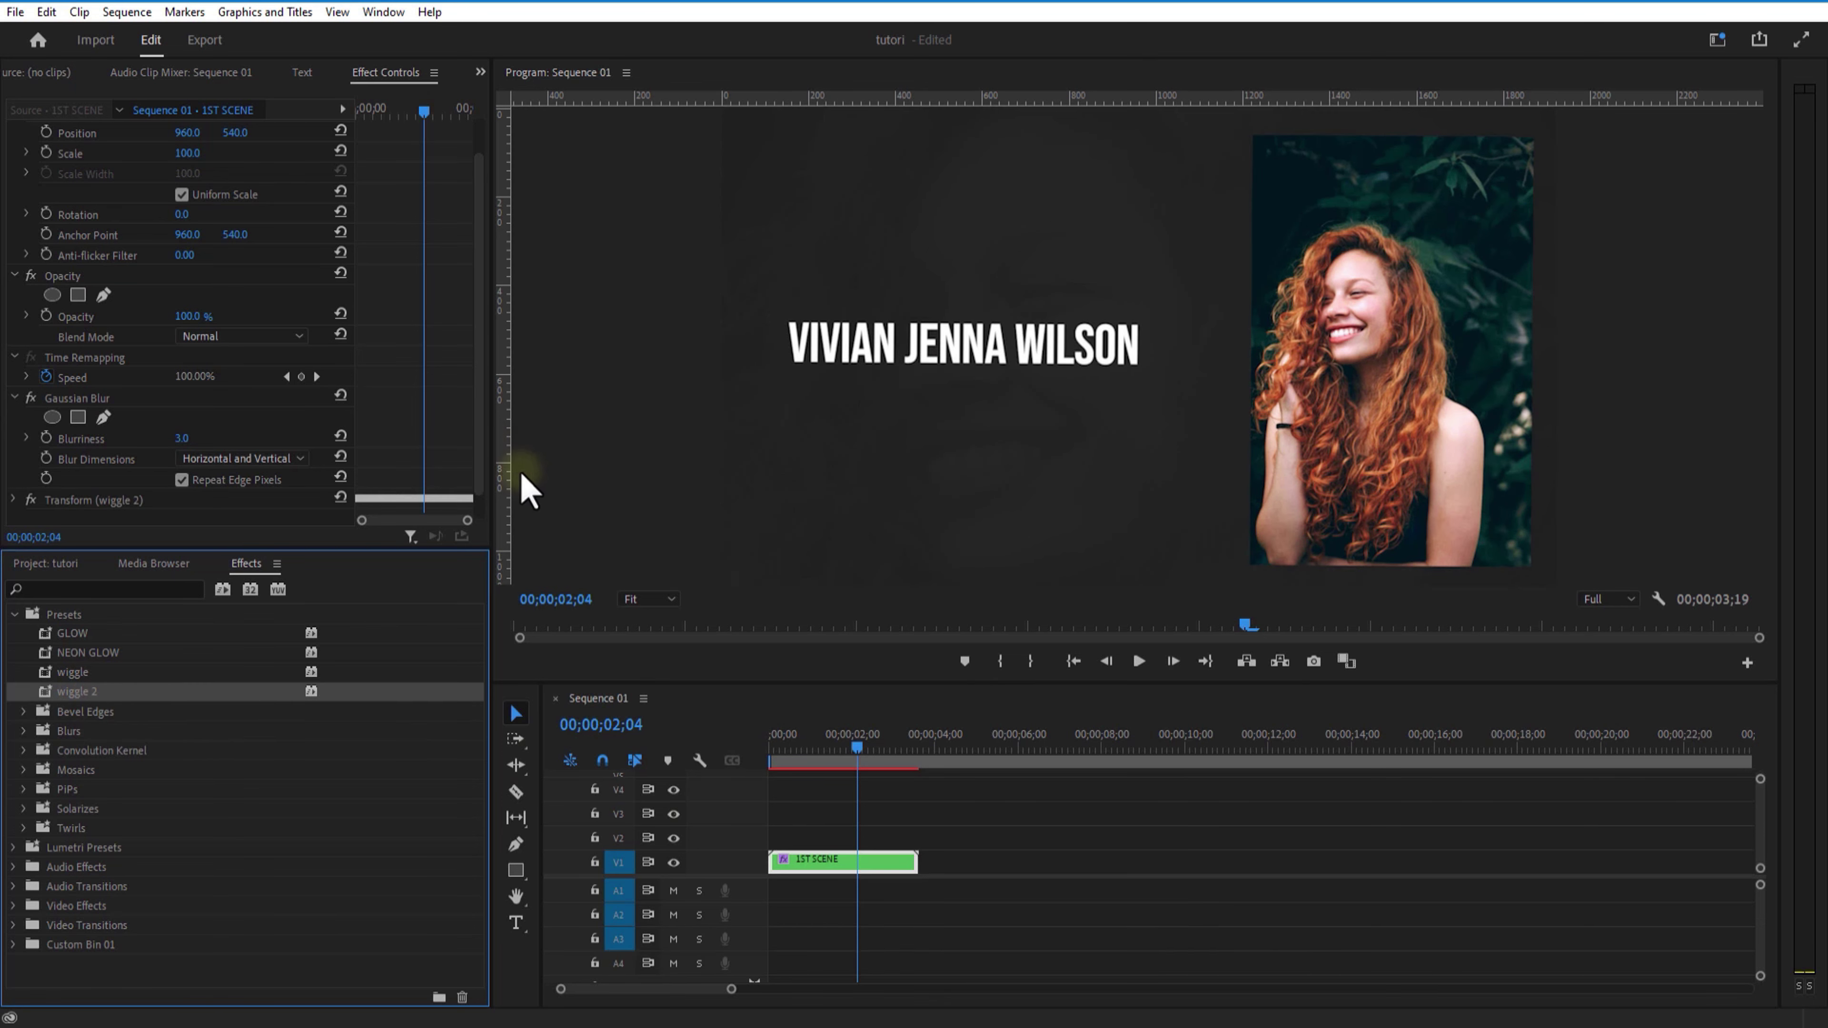
Create an adjustment layer and place it on V2 directly above 1ST SCENE.
left_click(50, 565)
left_click(431, 988)
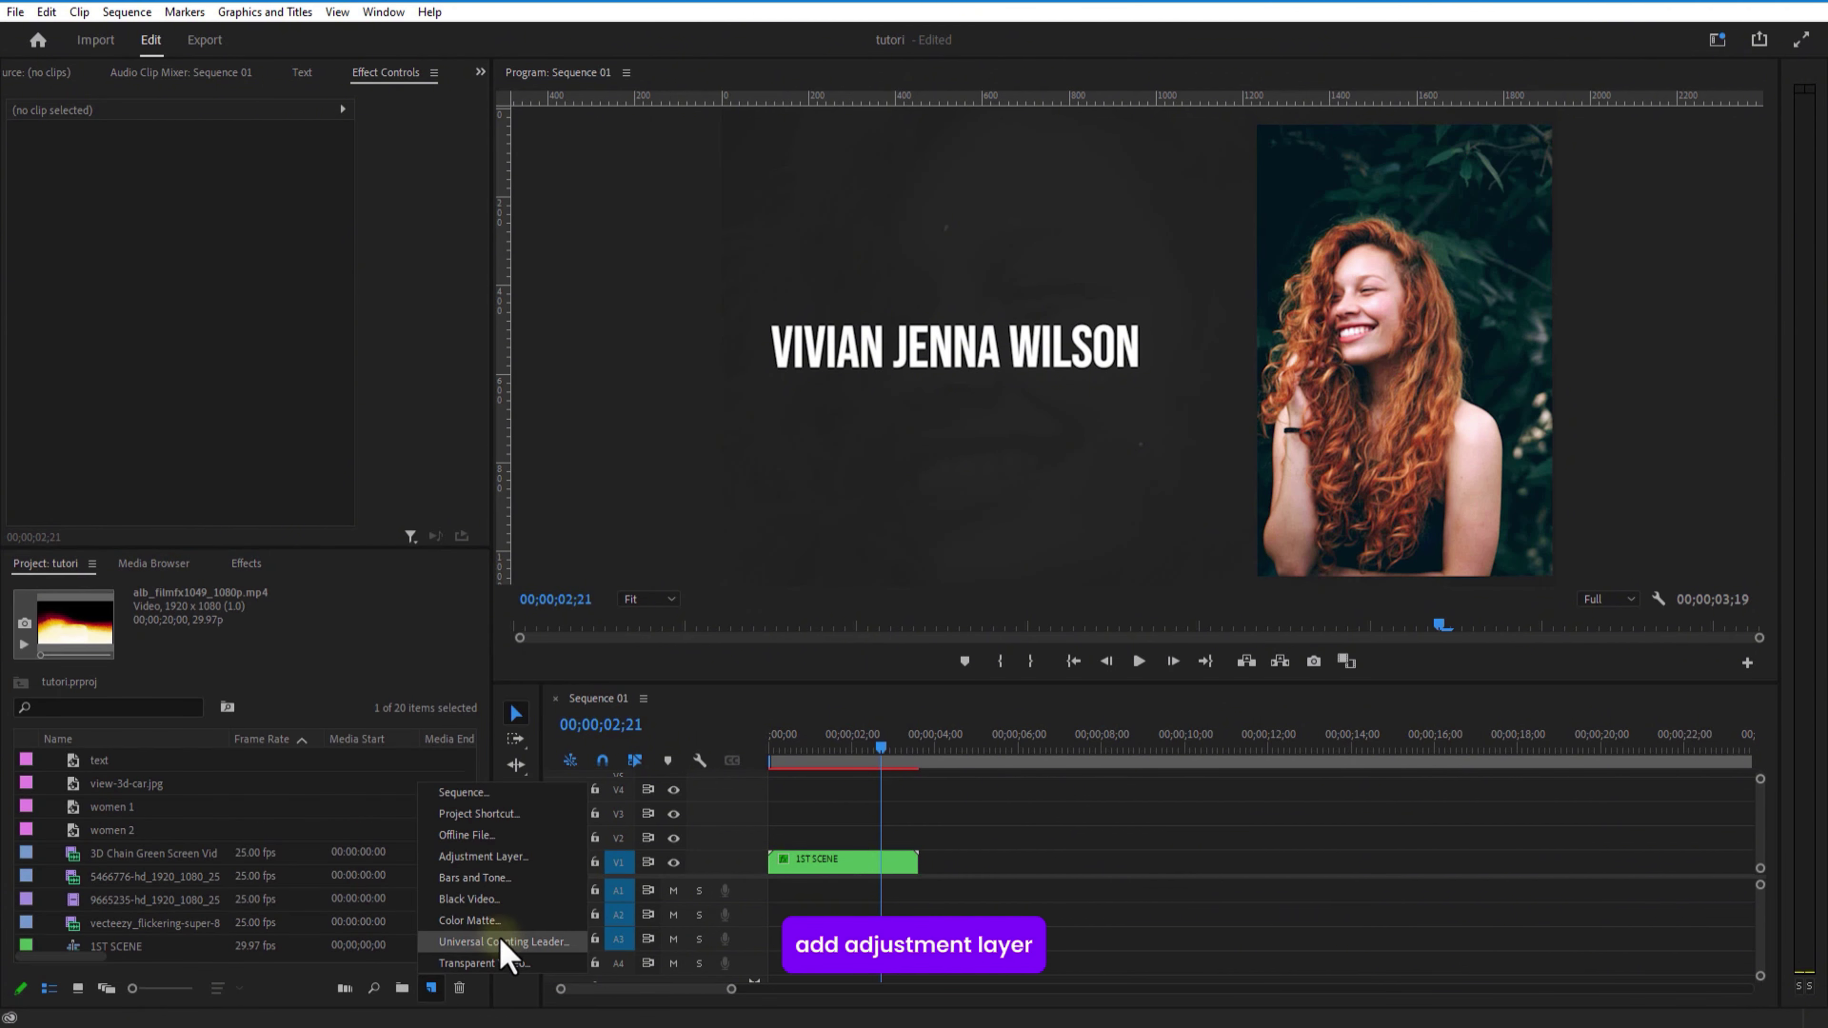
left_click(485, 858)
left_click(947, 583)
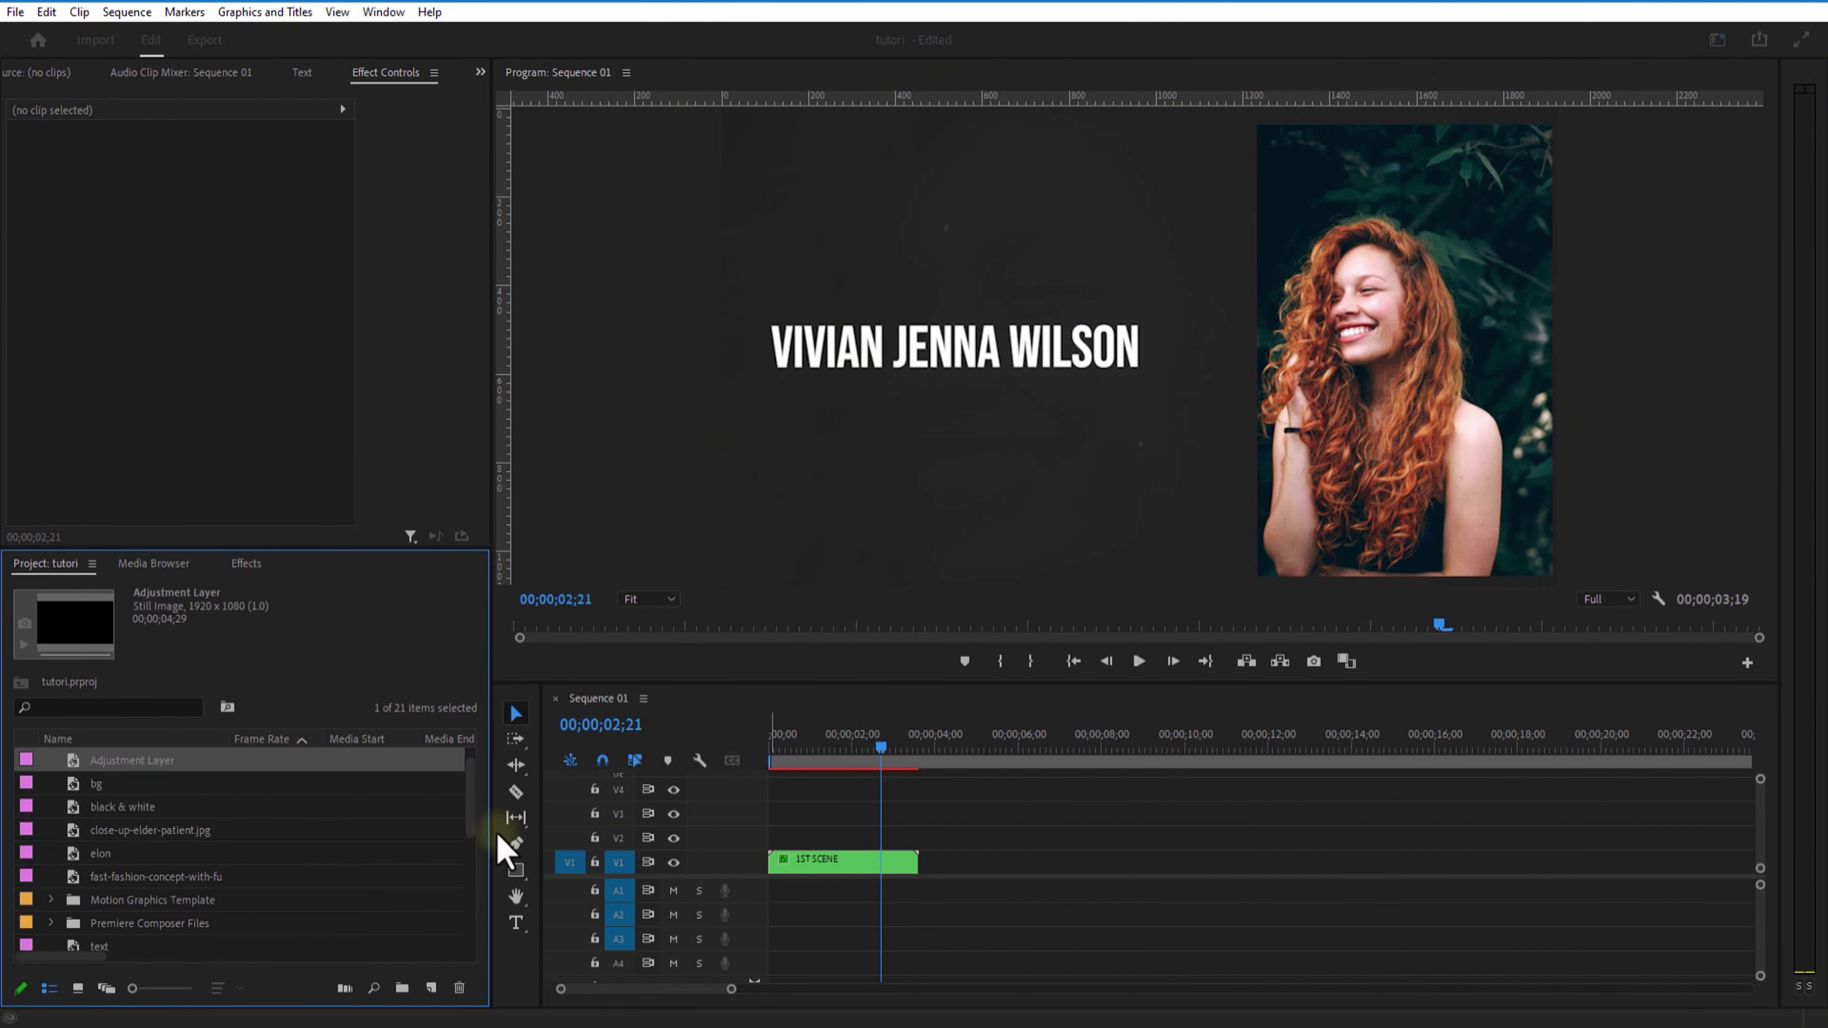
left_click_drag(204, 776, 811, 839)
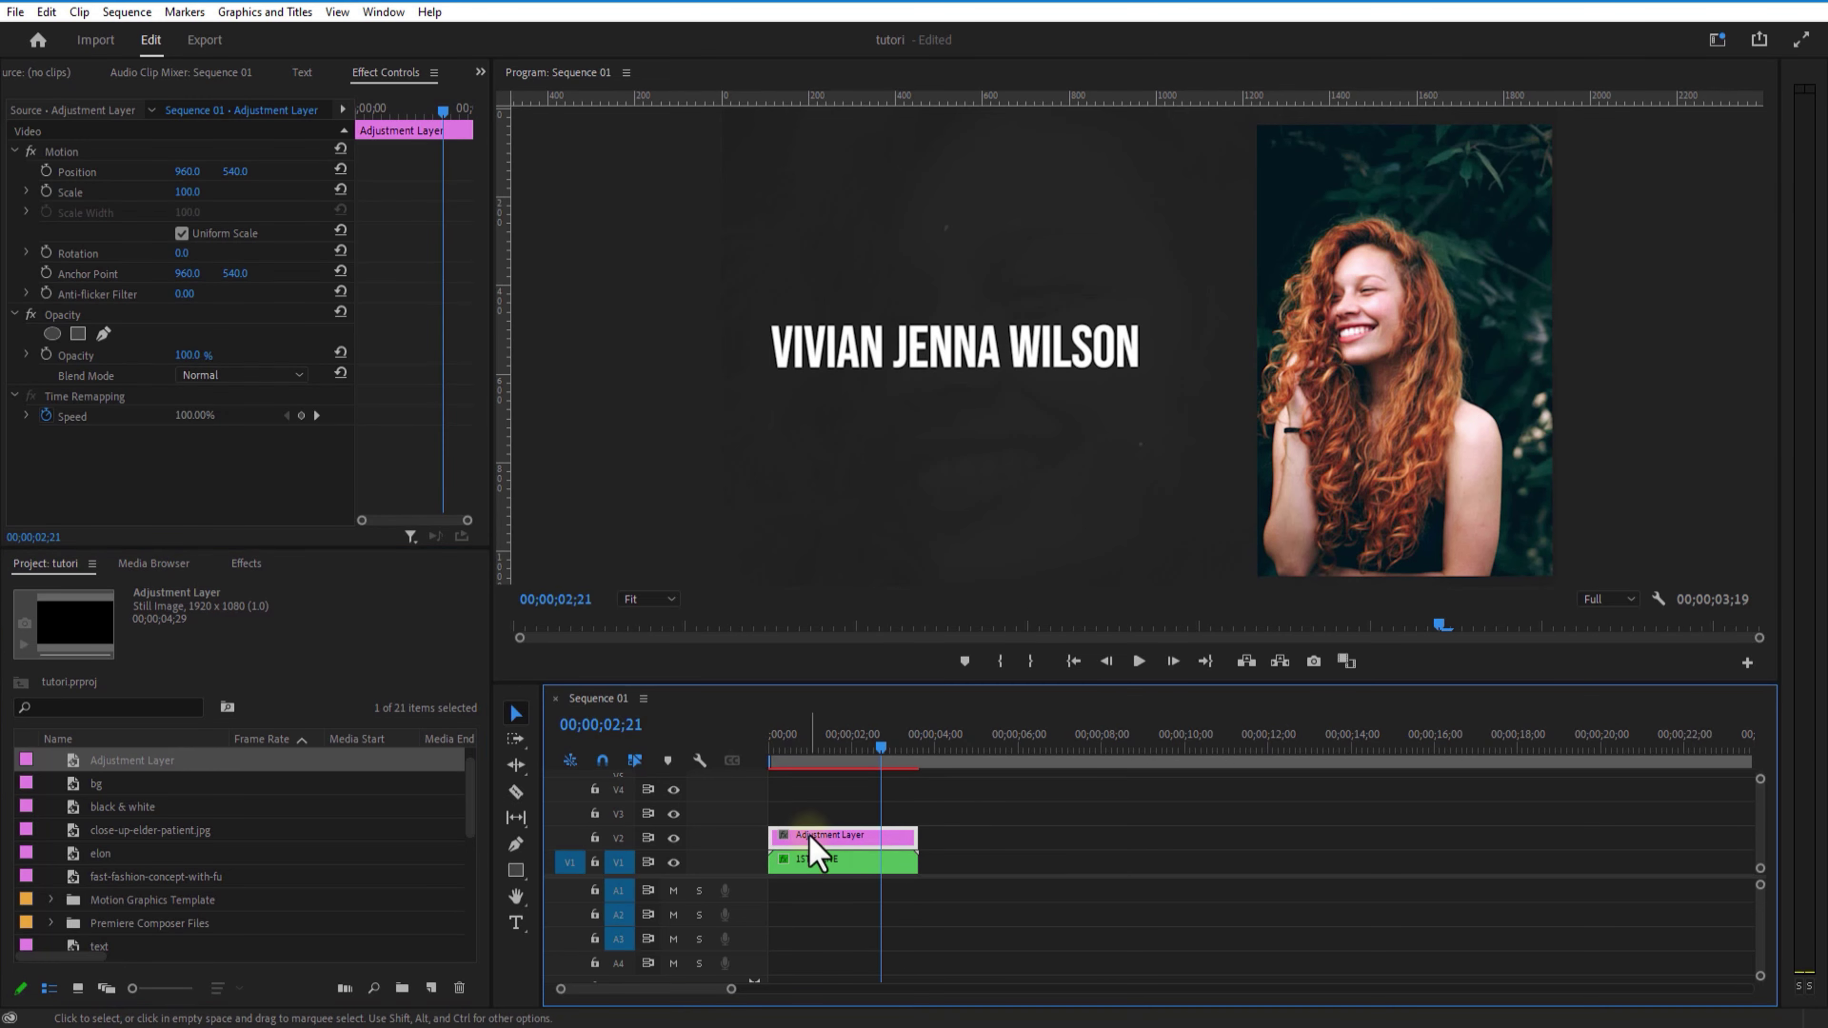
Apply the Grid effect to the adjustment layer and set the grid's blending mode to Screen.
left_click(244, 565)
left_click(98, 589)
type("GRID")
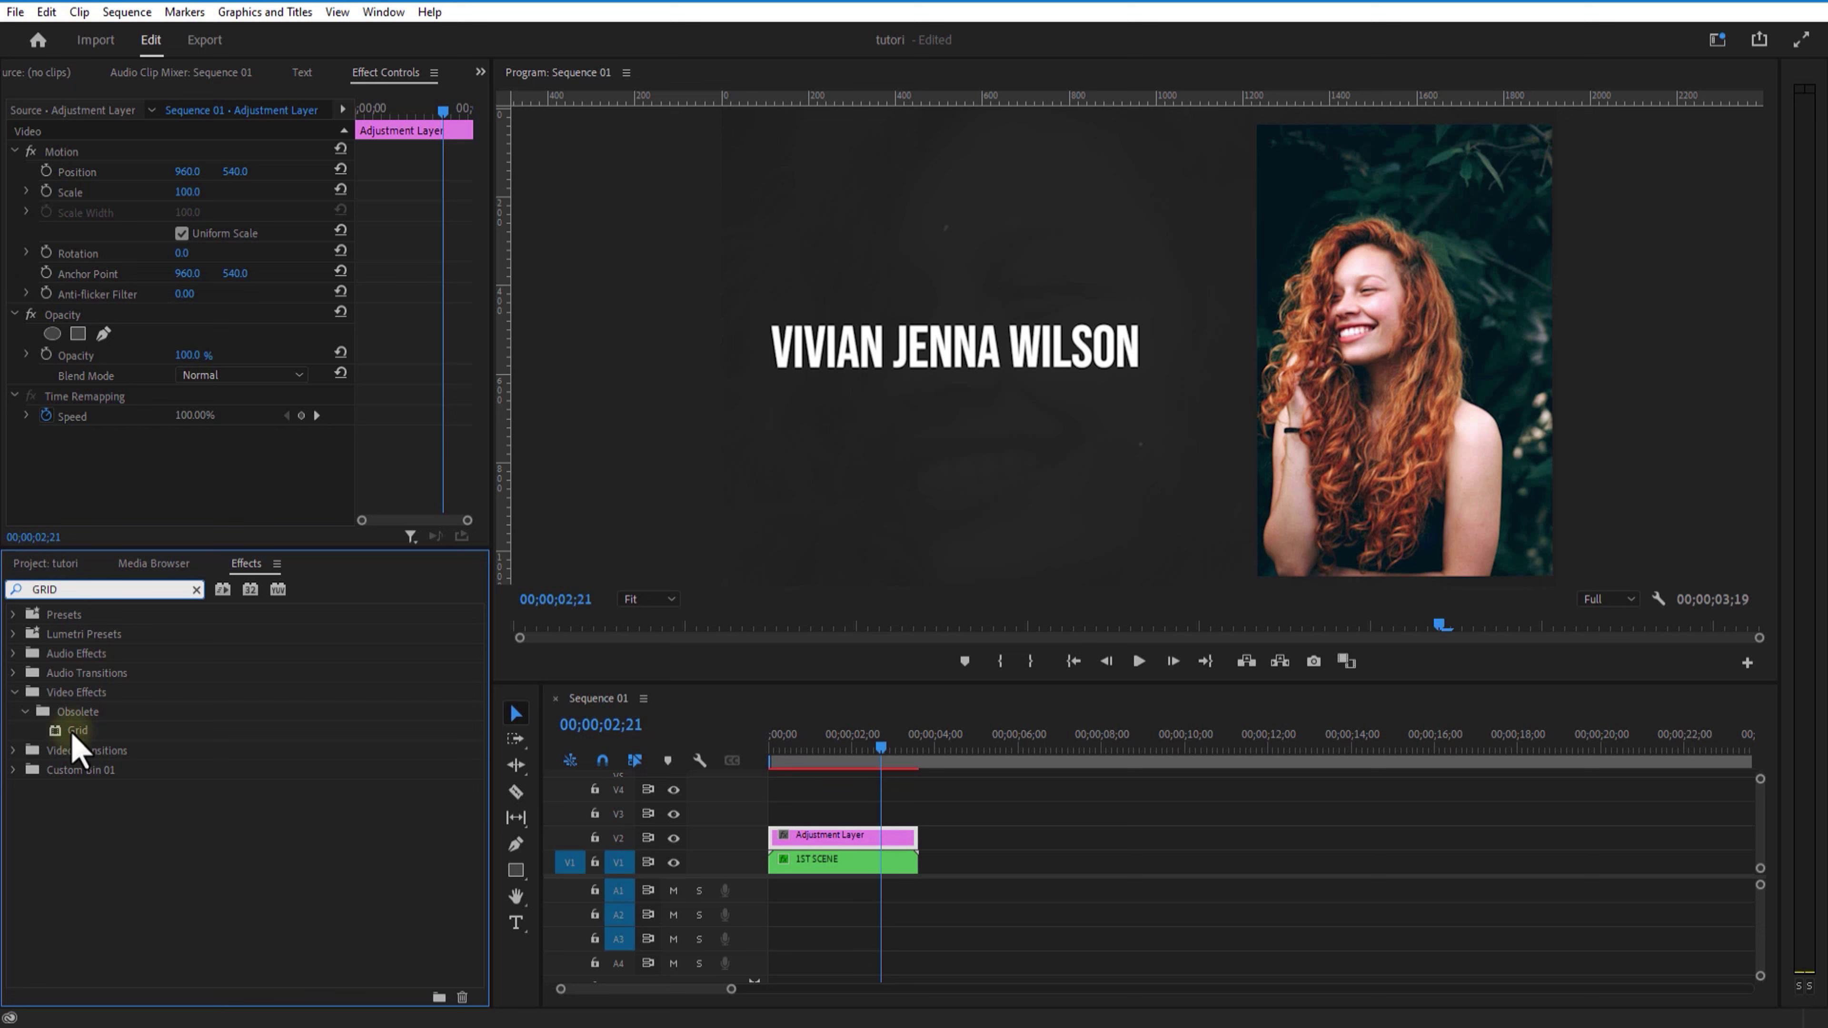
left_click_drag(73, 730, 885, 839)
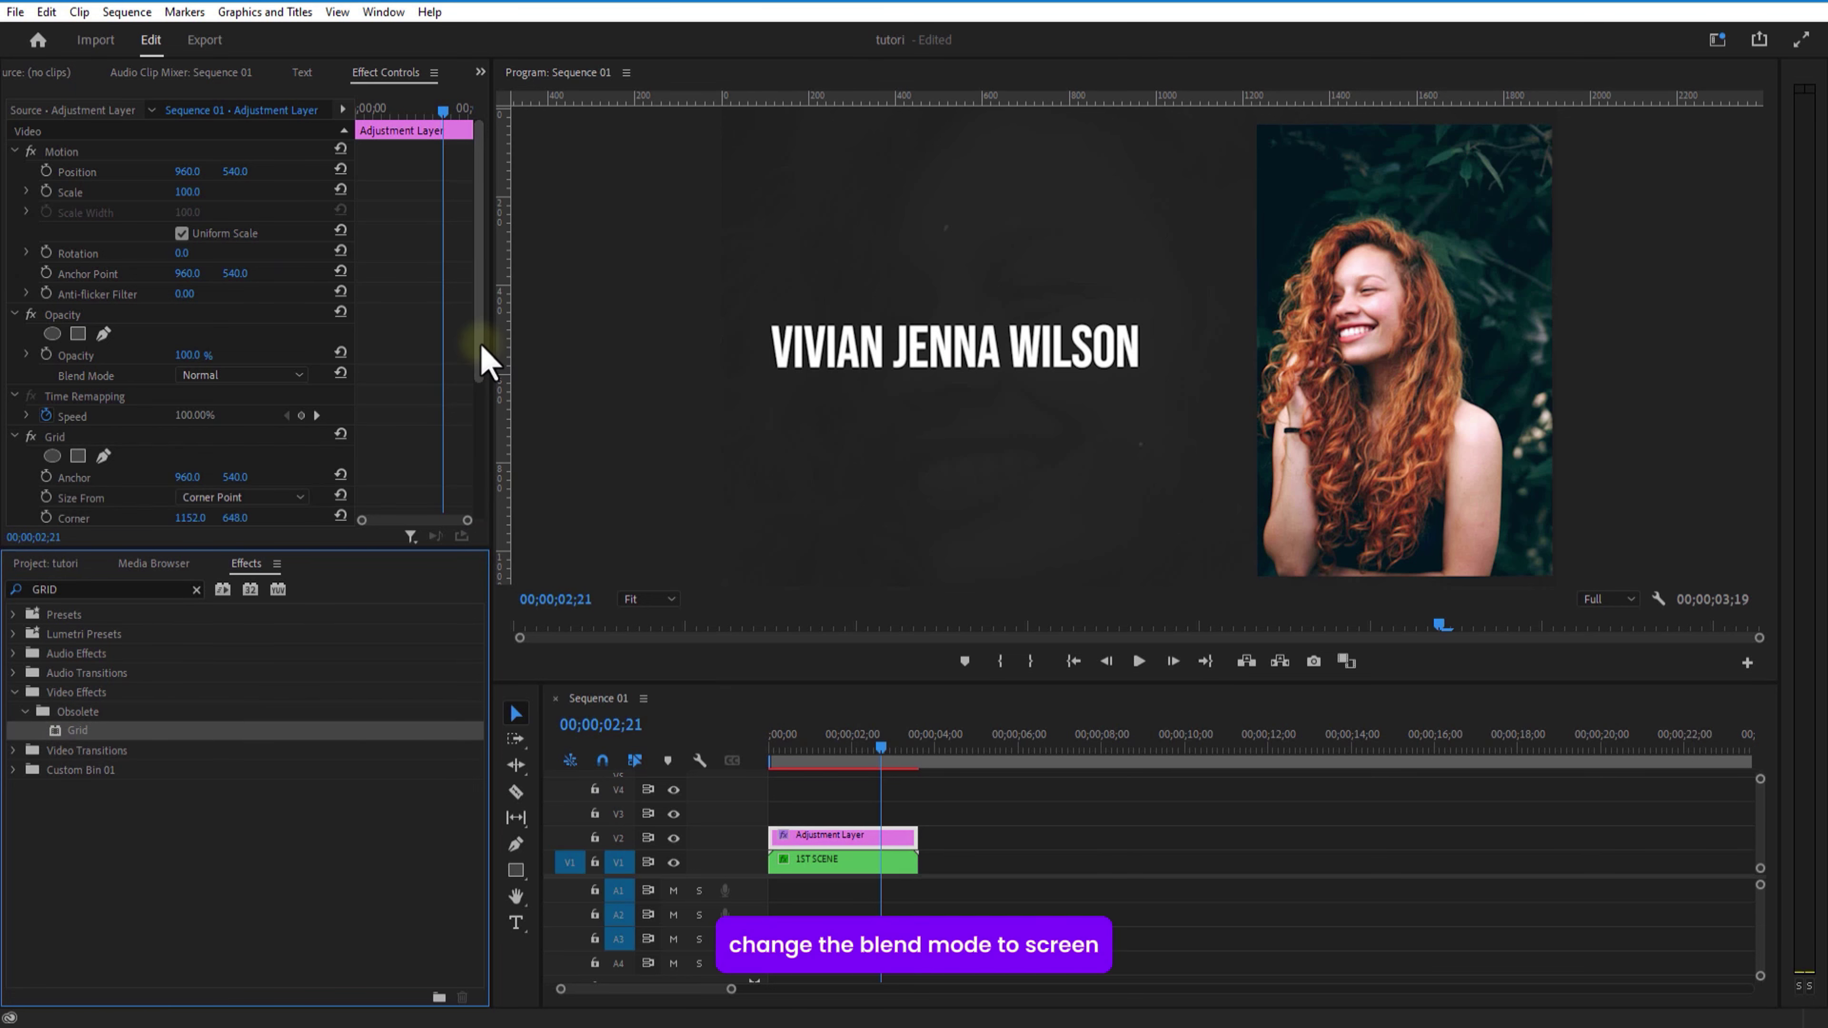
left_click_drag(482, 360, 461, 506)
left_click(241, 473)
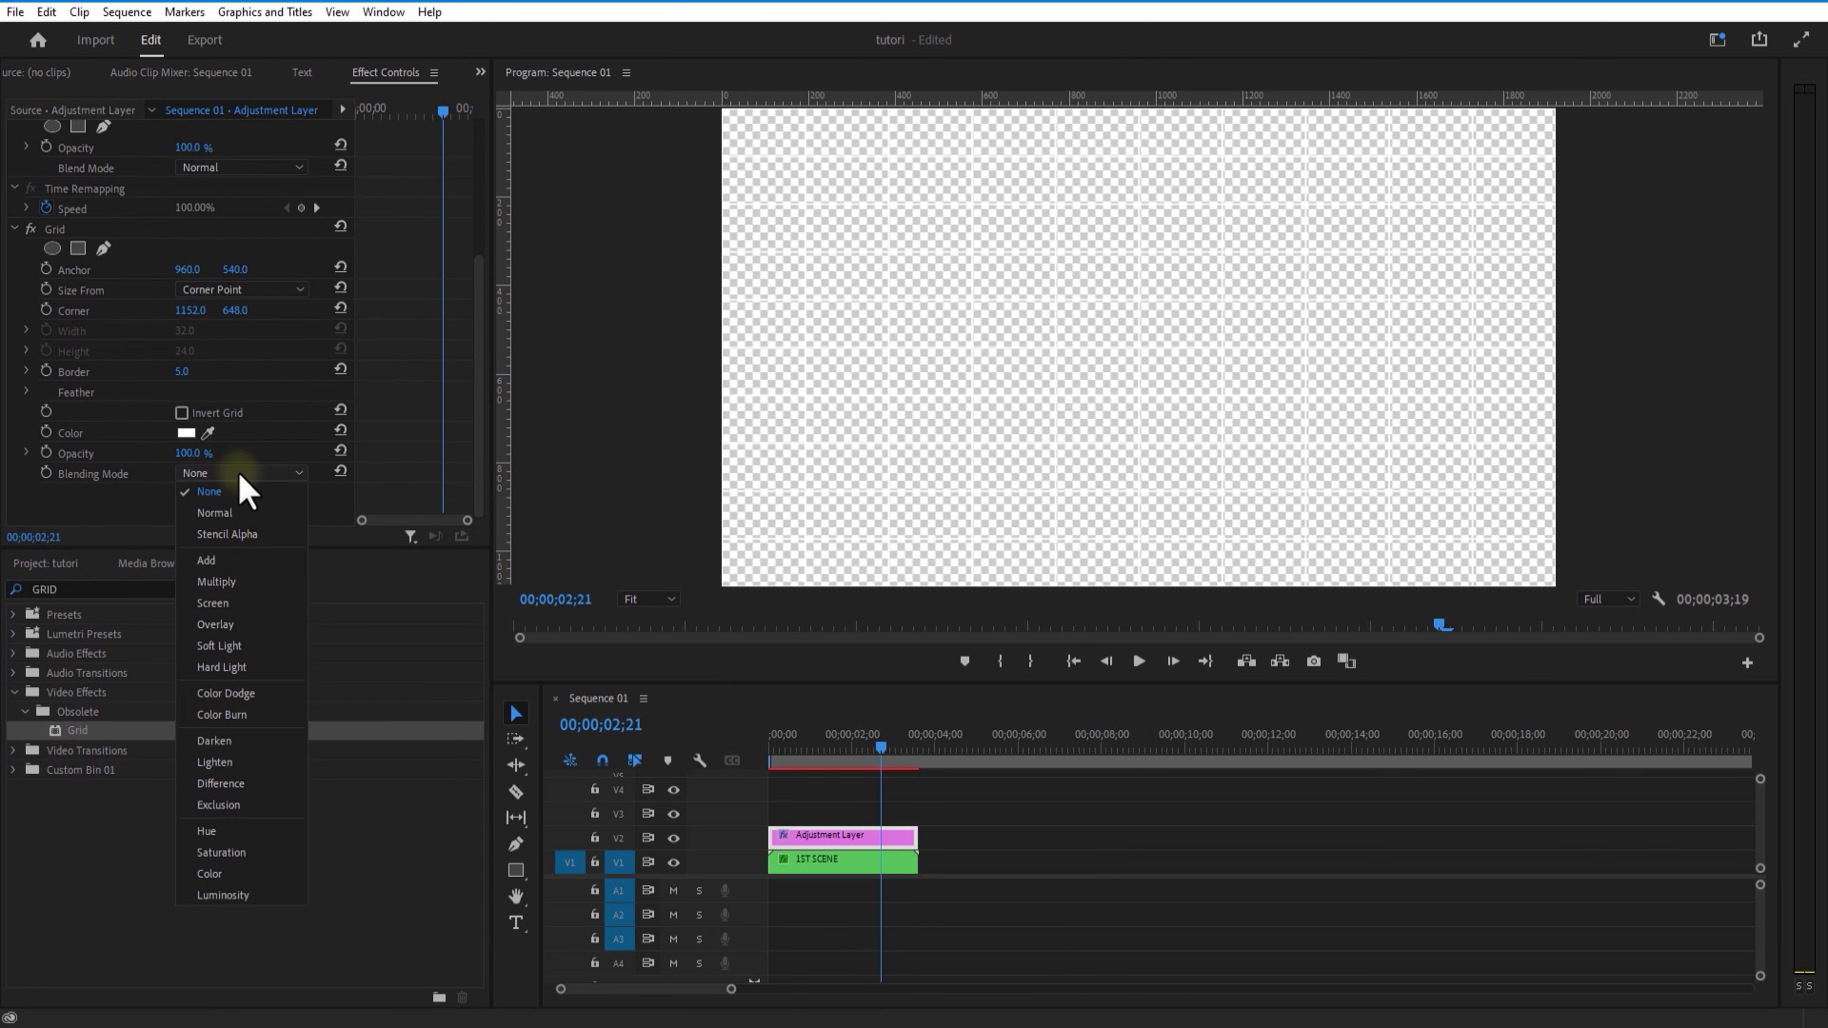
left_click(244, 603)
Size the grid from Width & Height Sliders, with its border at 0.5 and its opacity at 50%.
left_click(820, 748)
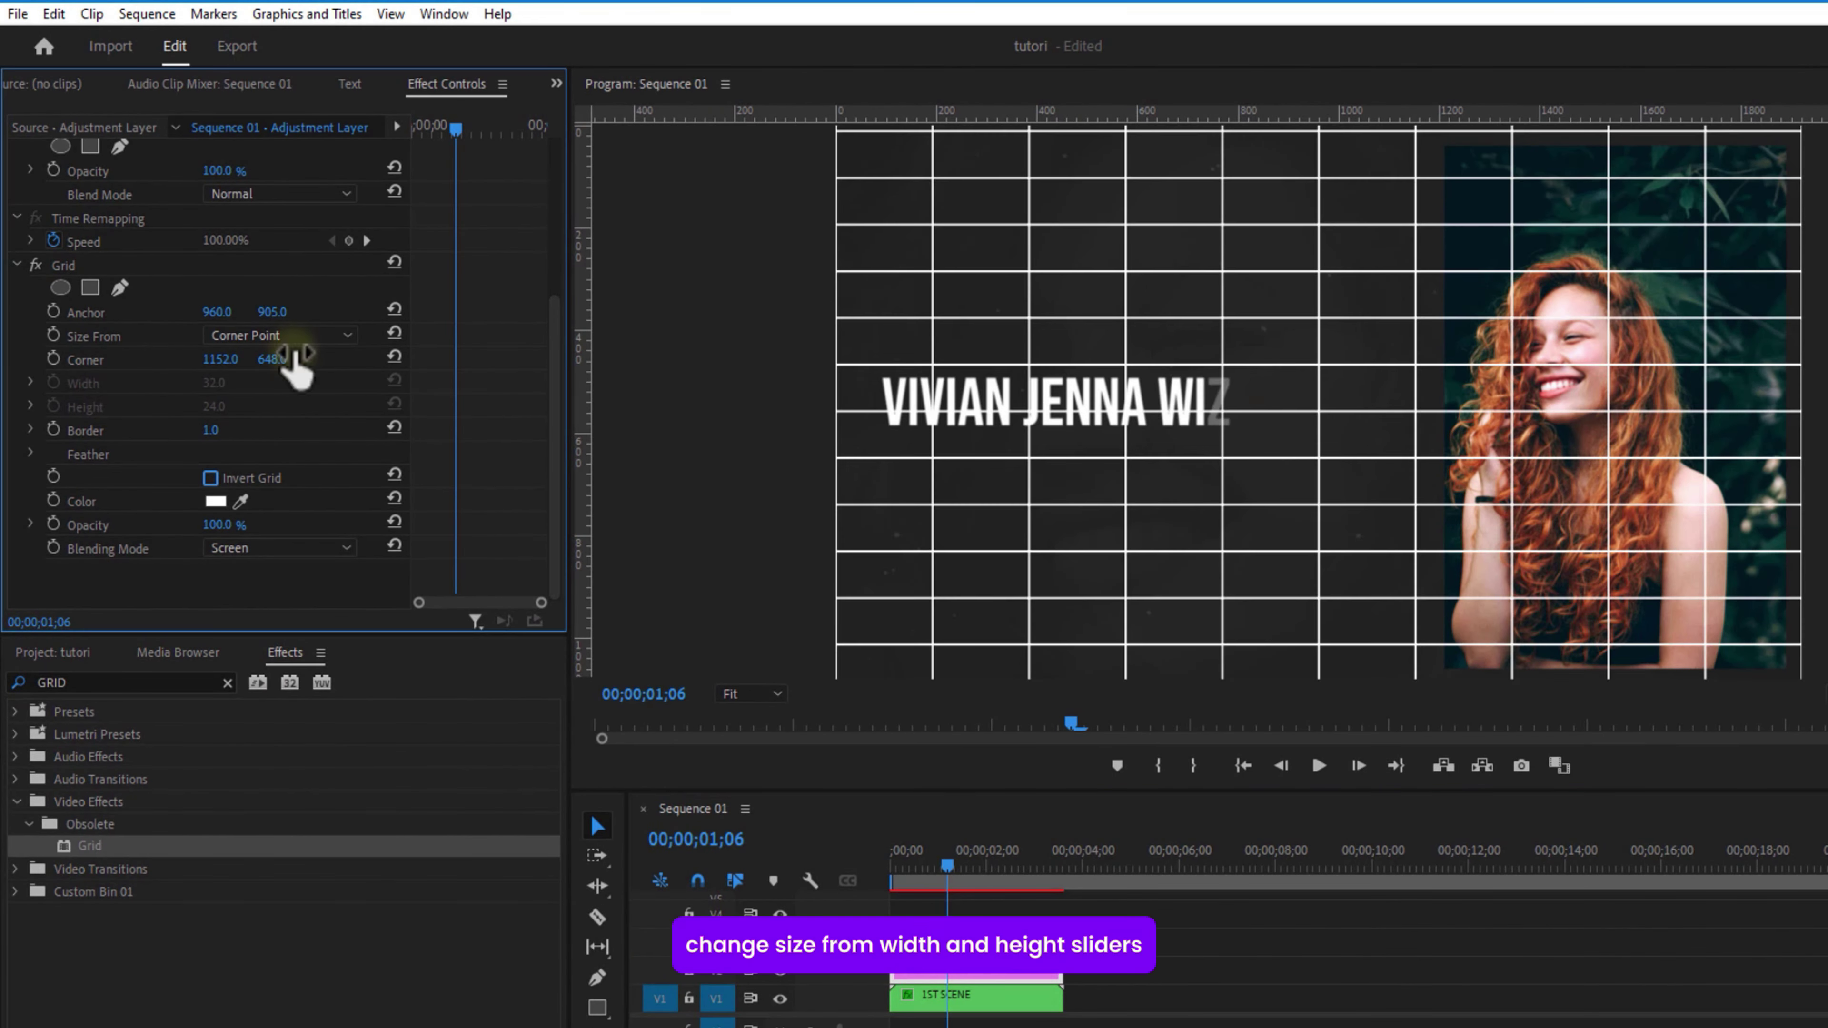
left_click(266, 308)
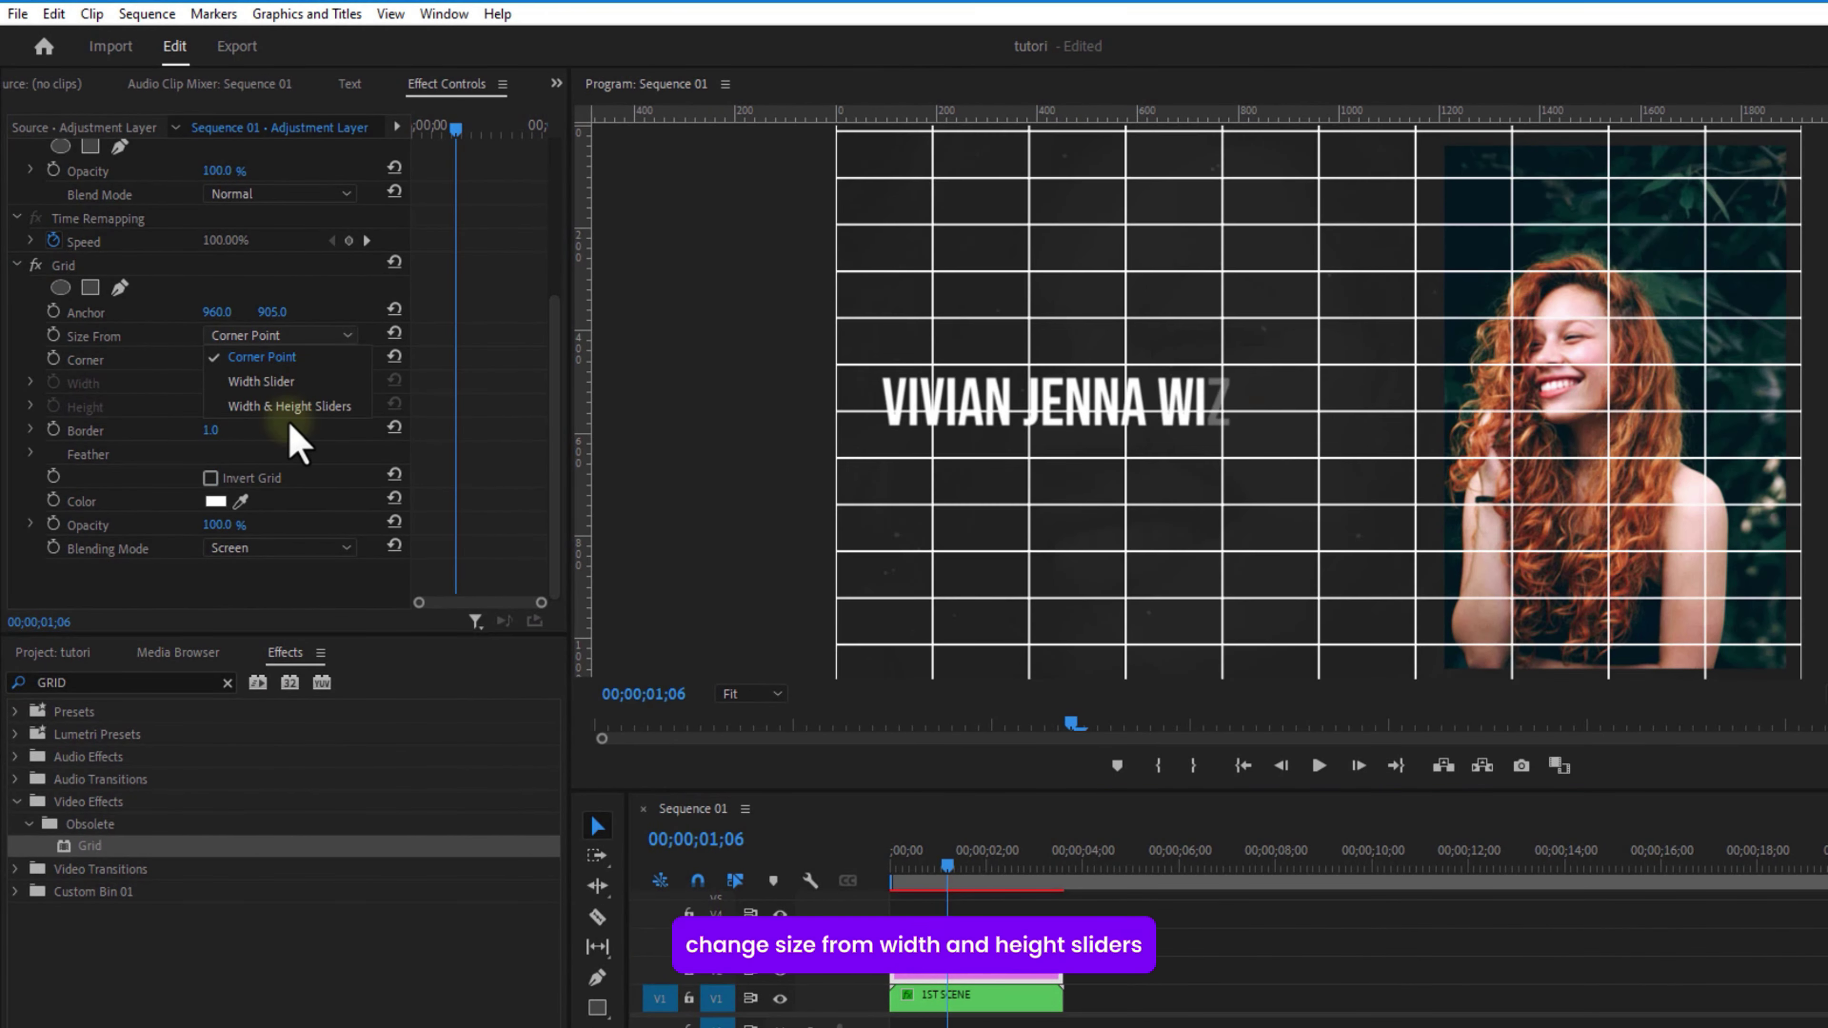
left_click(289, 406)
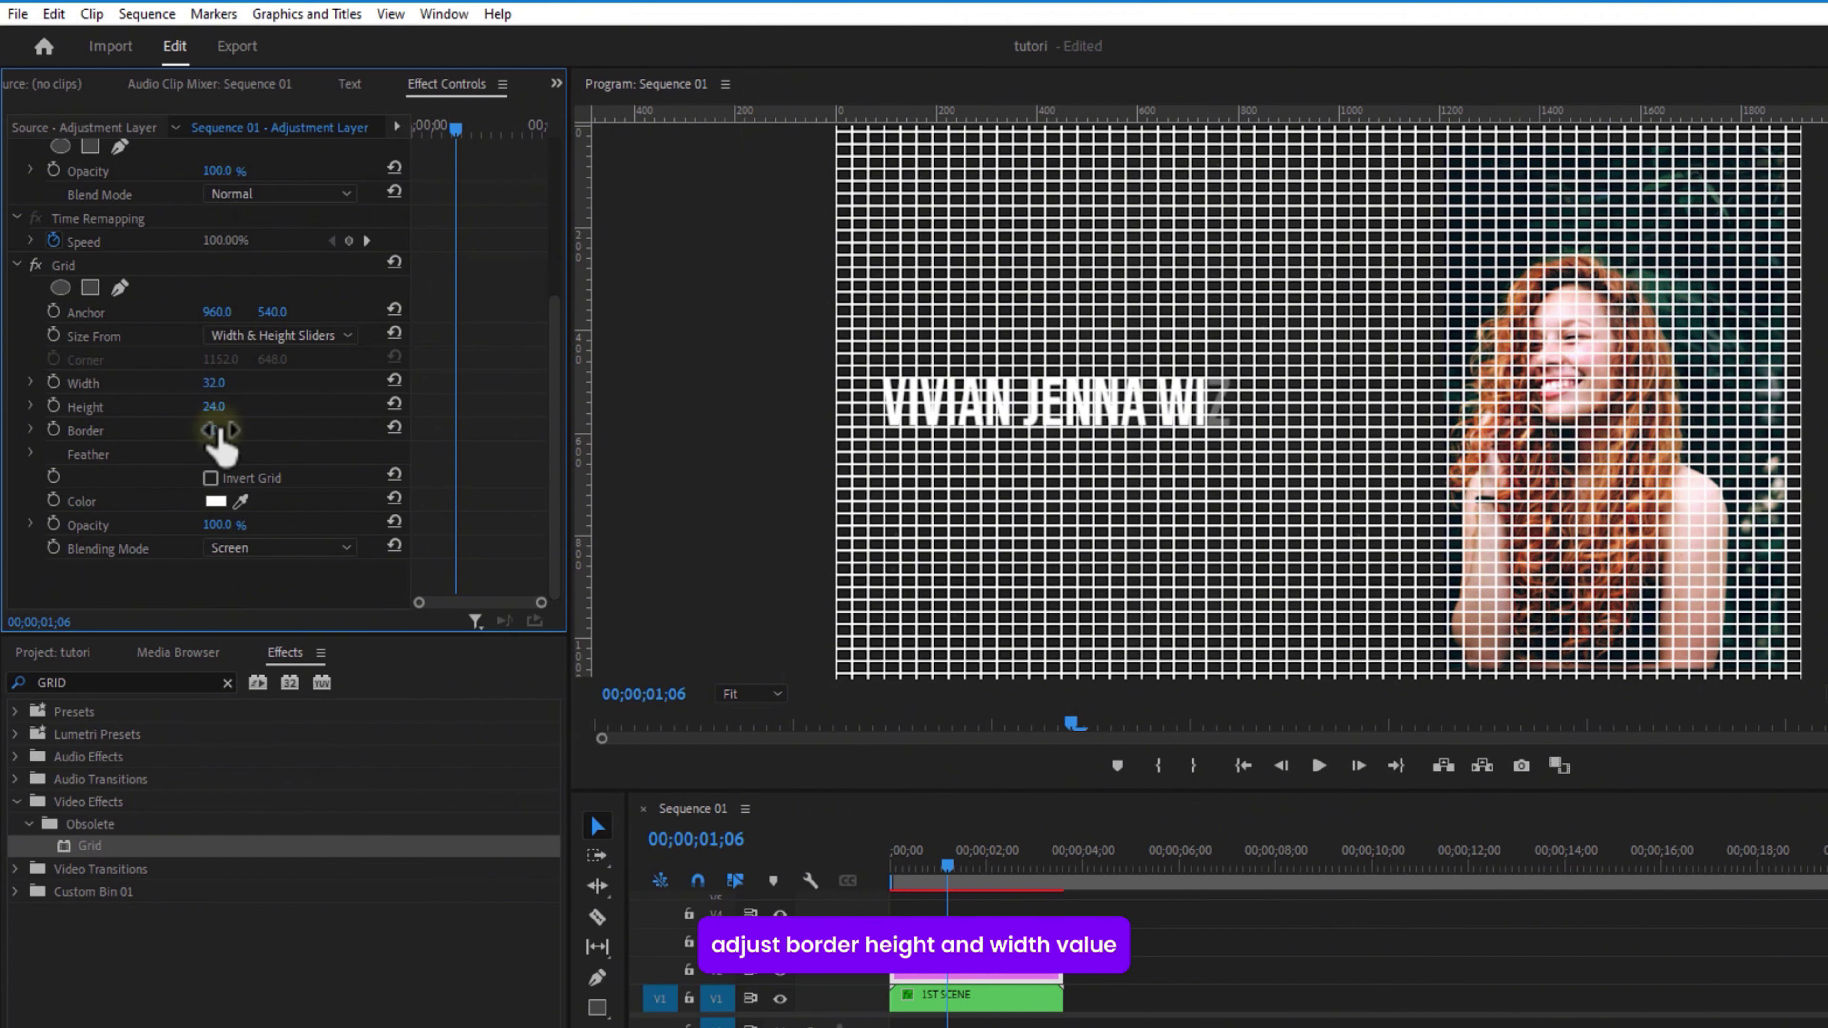
type("1")
key("Return")
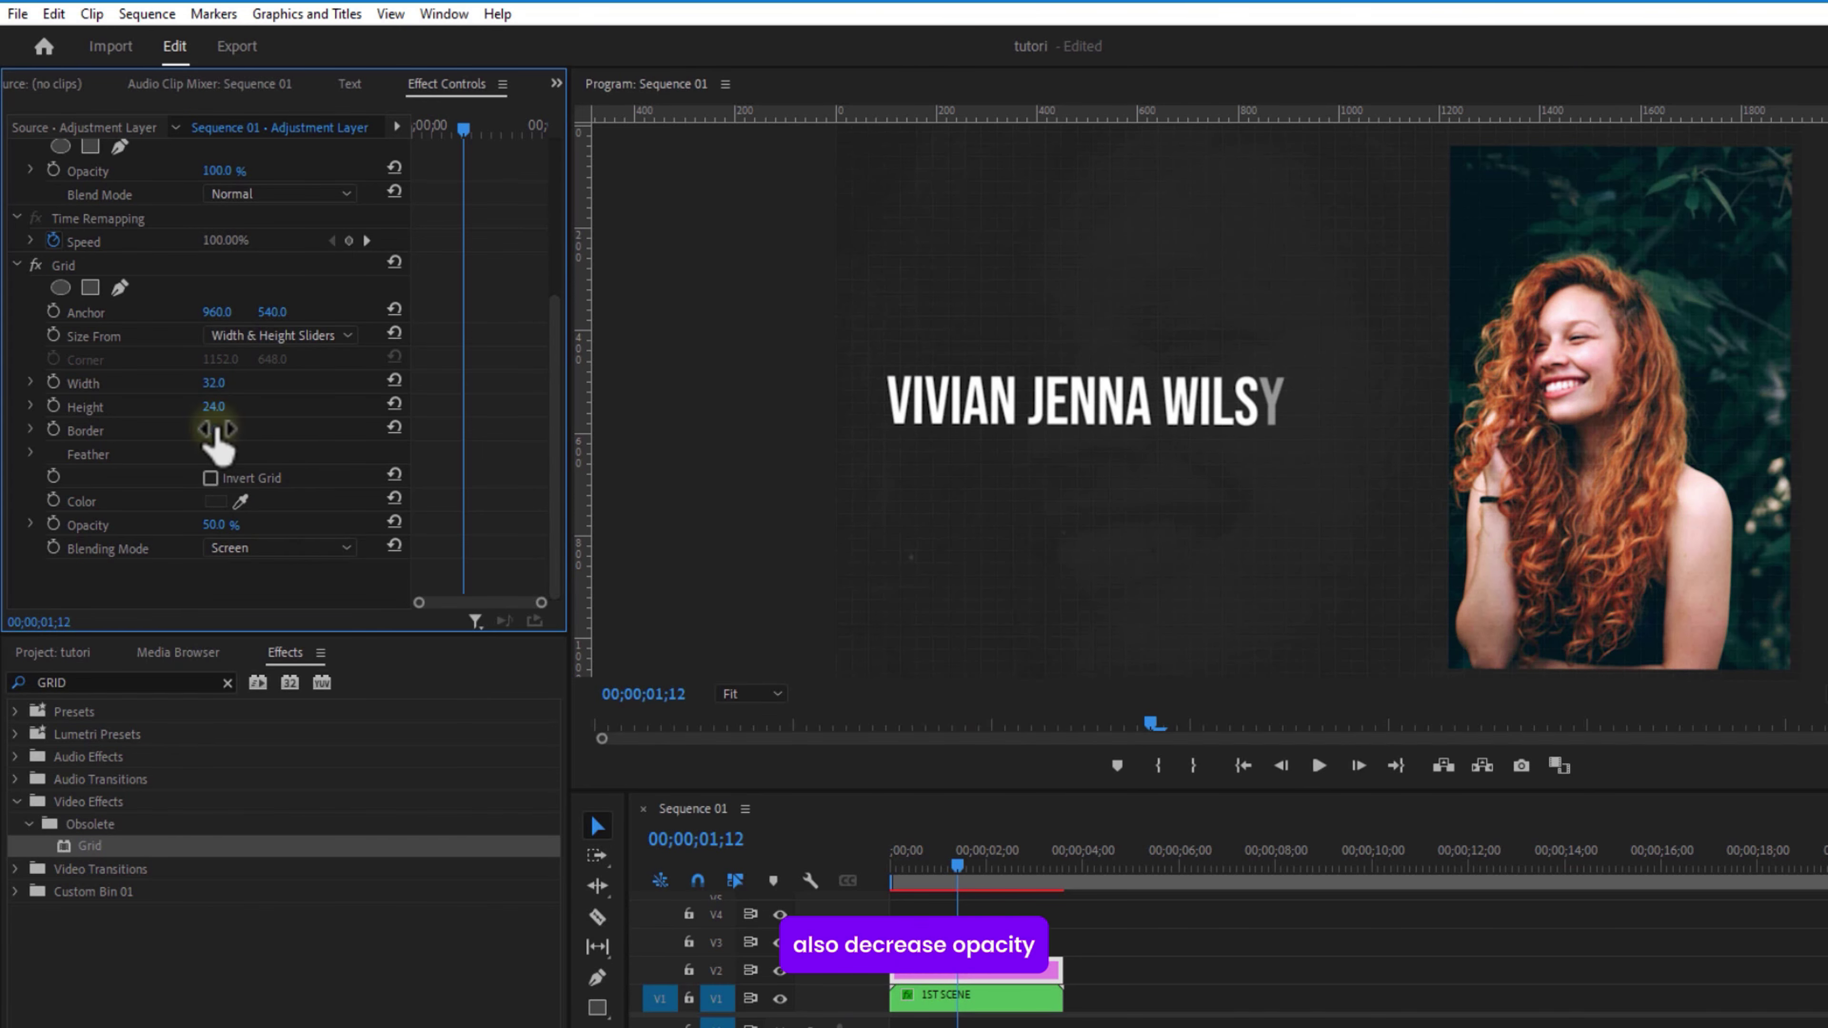
left_click_drag(216, 430, 342, 425)
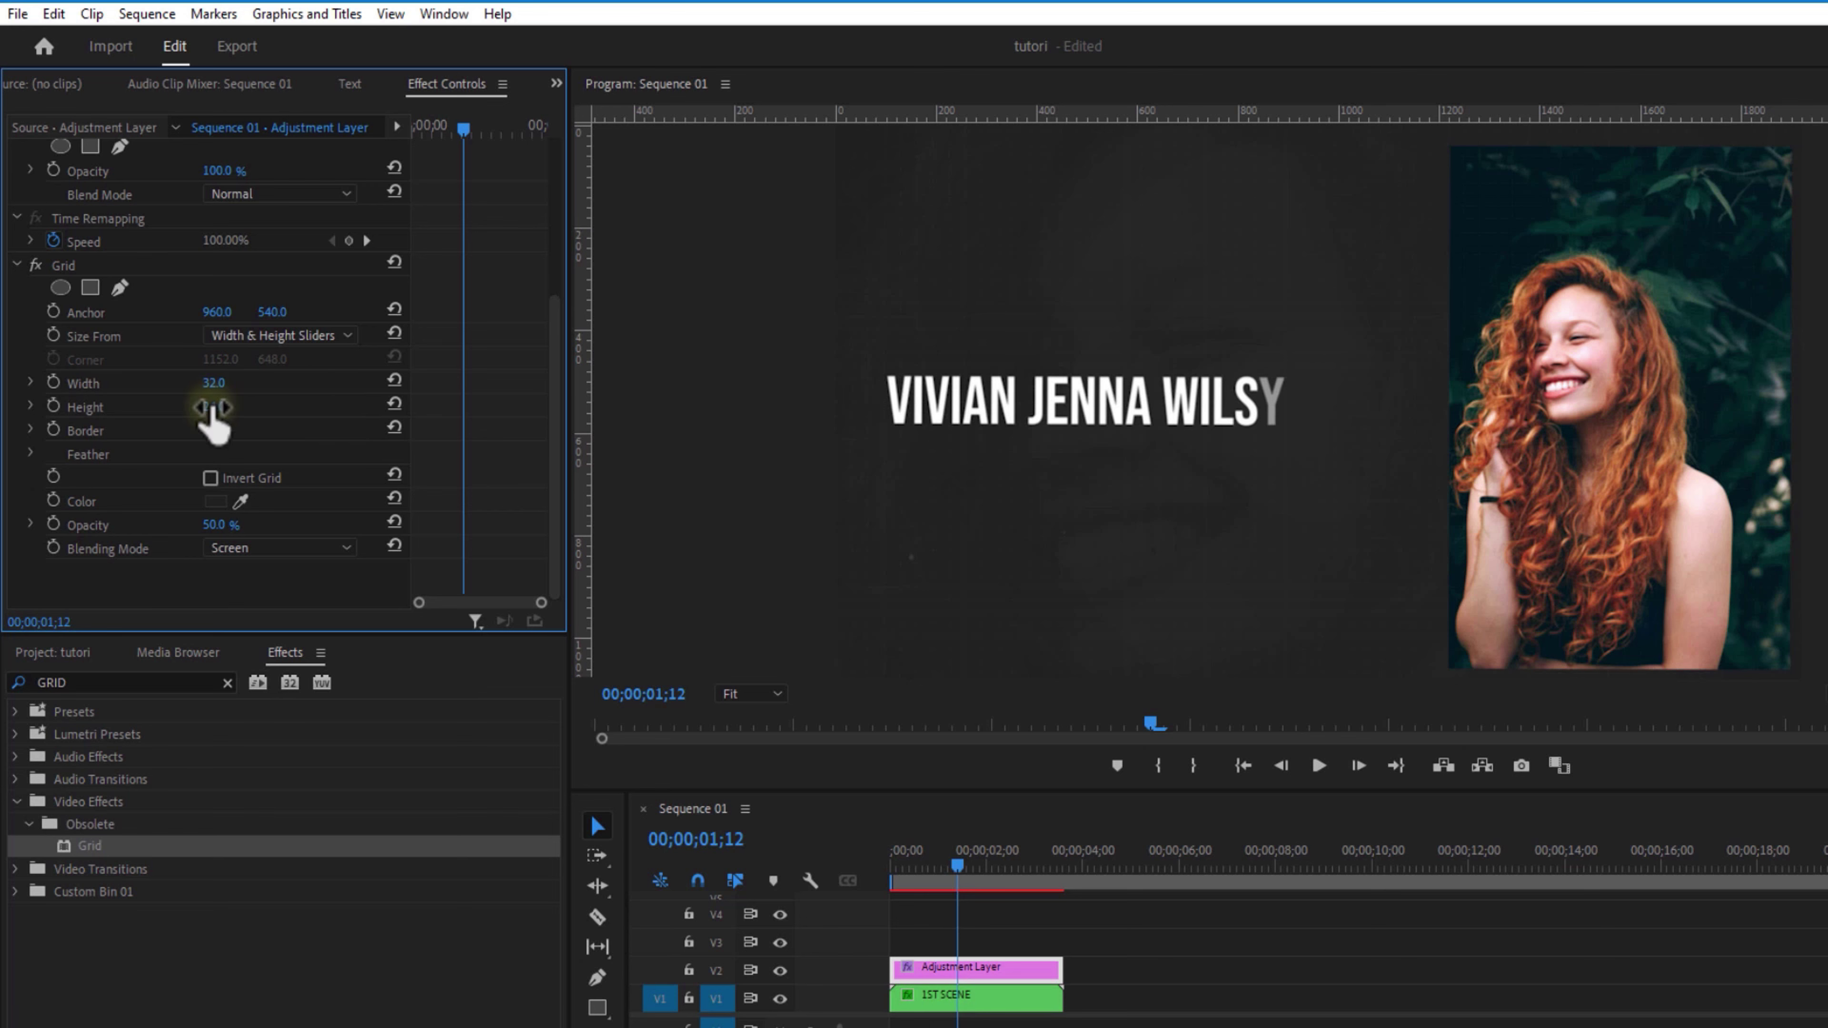
Set the grid's width to 15 and its height to 20.
left_click(214, 382)
type("20")
left_click(214, 382)
type("15")
left_click(214, 406)
type("20")
key("Return")
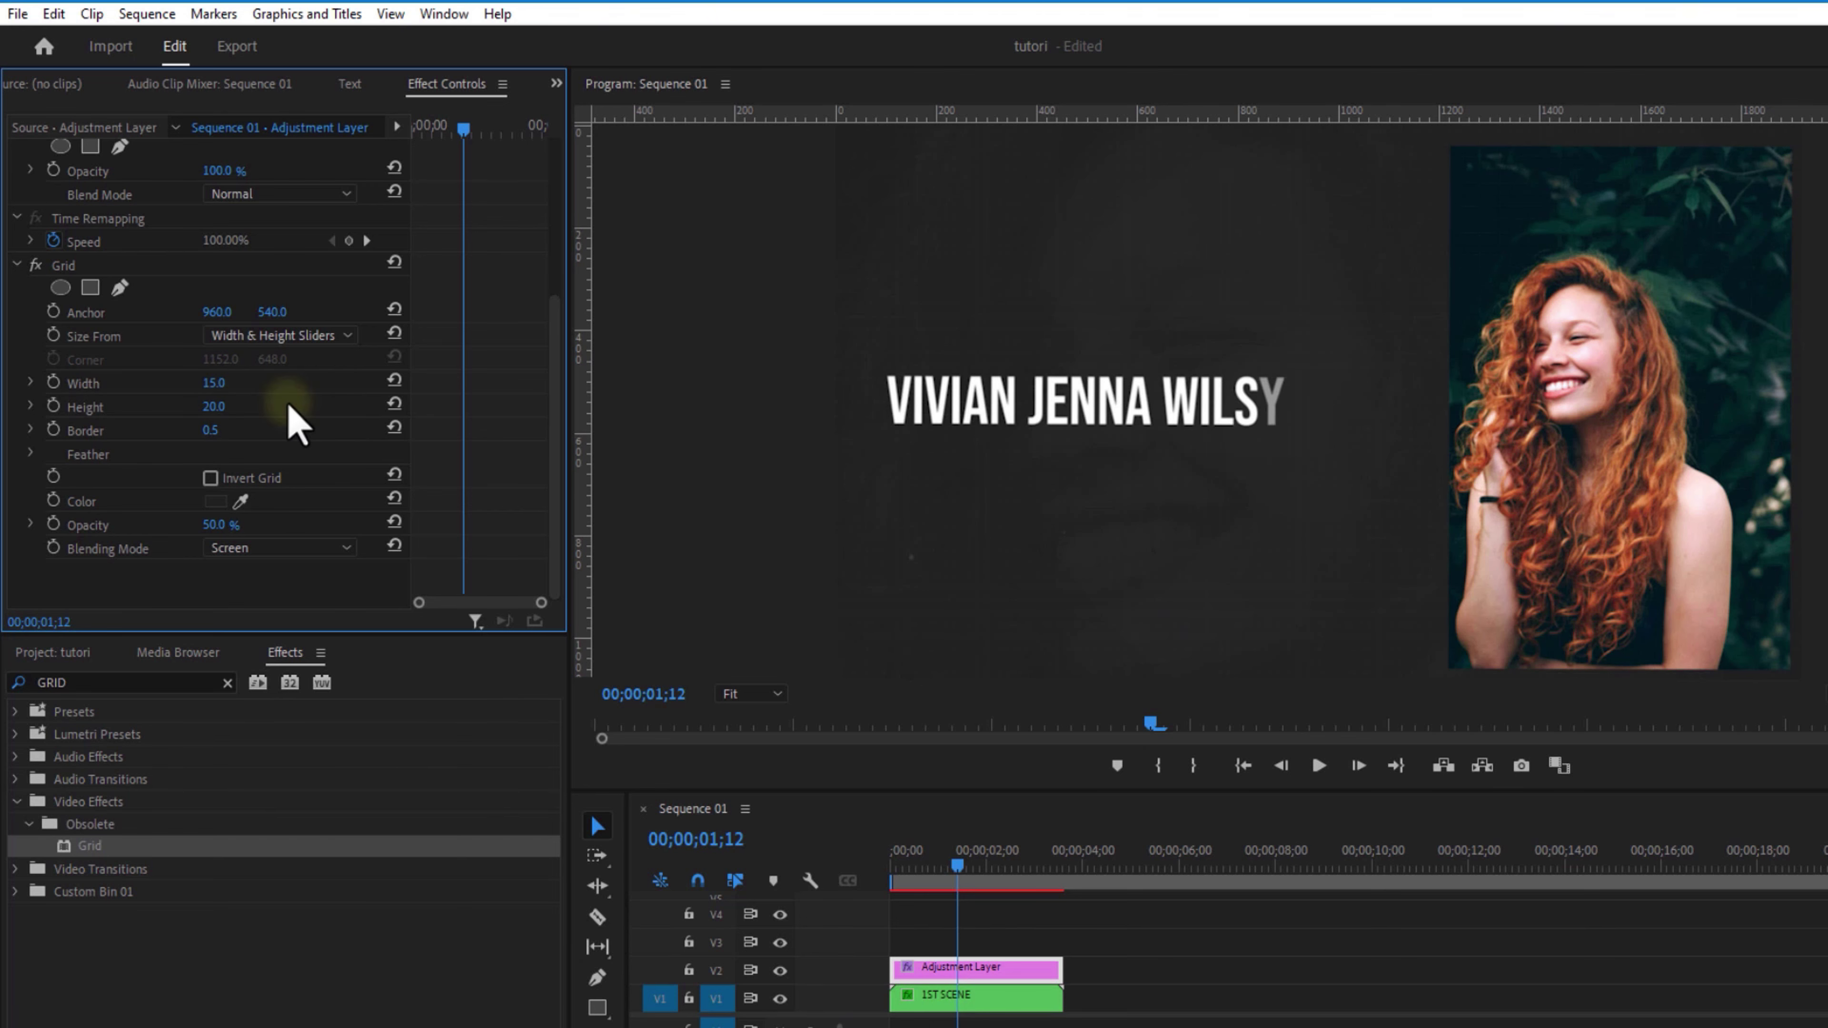
type("30")
key("Return")
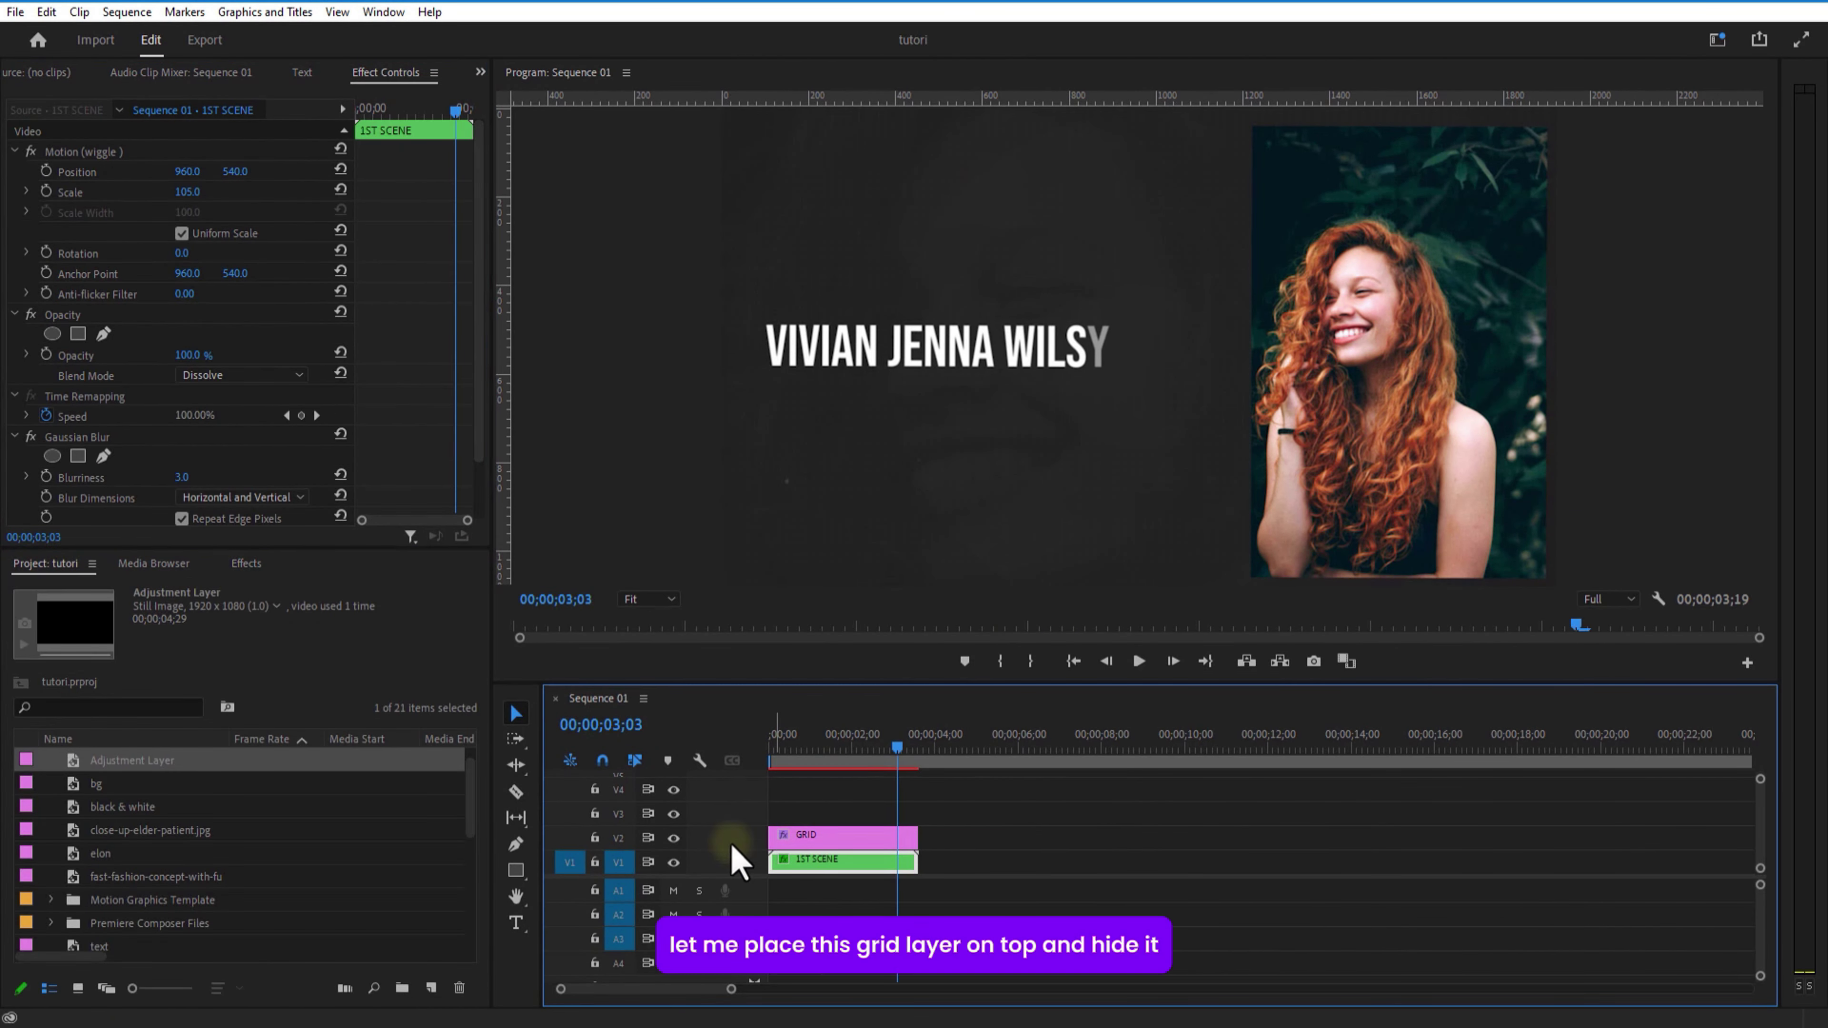
Hide the V2 track holding the GRID layer and apply the Tint effect to women 1 inside the 1ST SCENE nest.
left_click(674, 838)
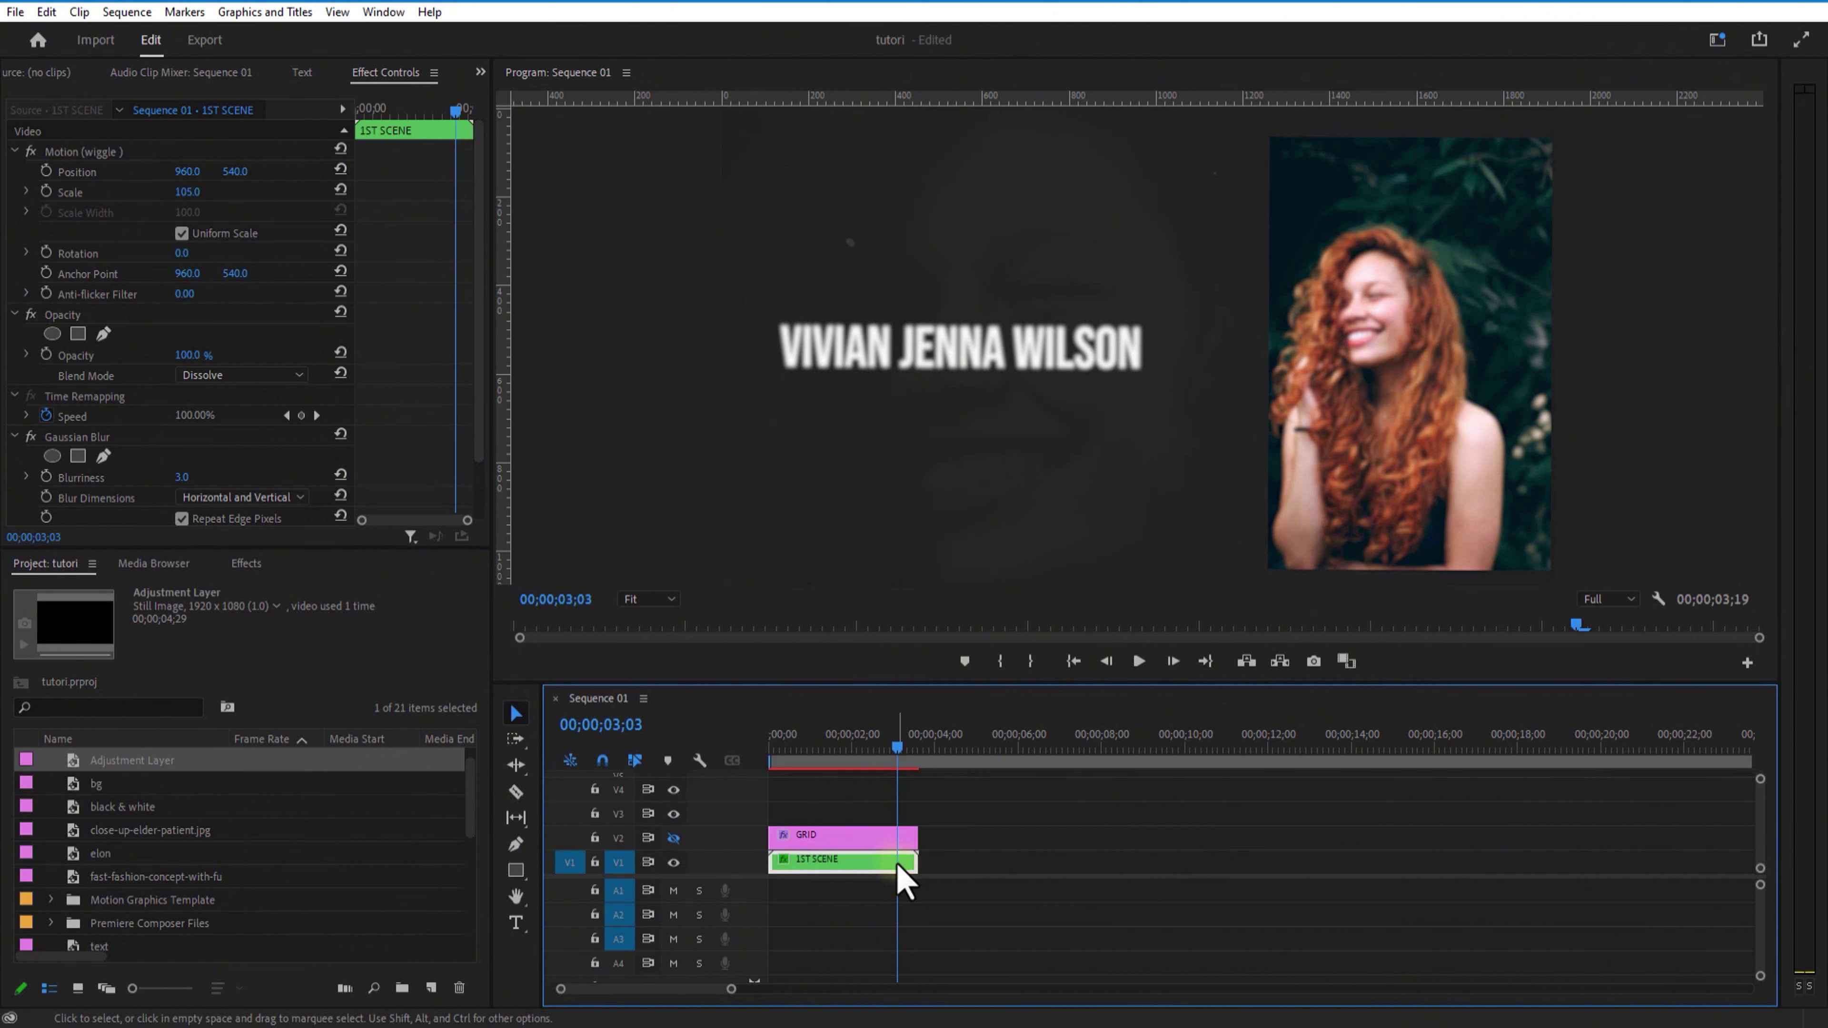
double_click(872, 862)
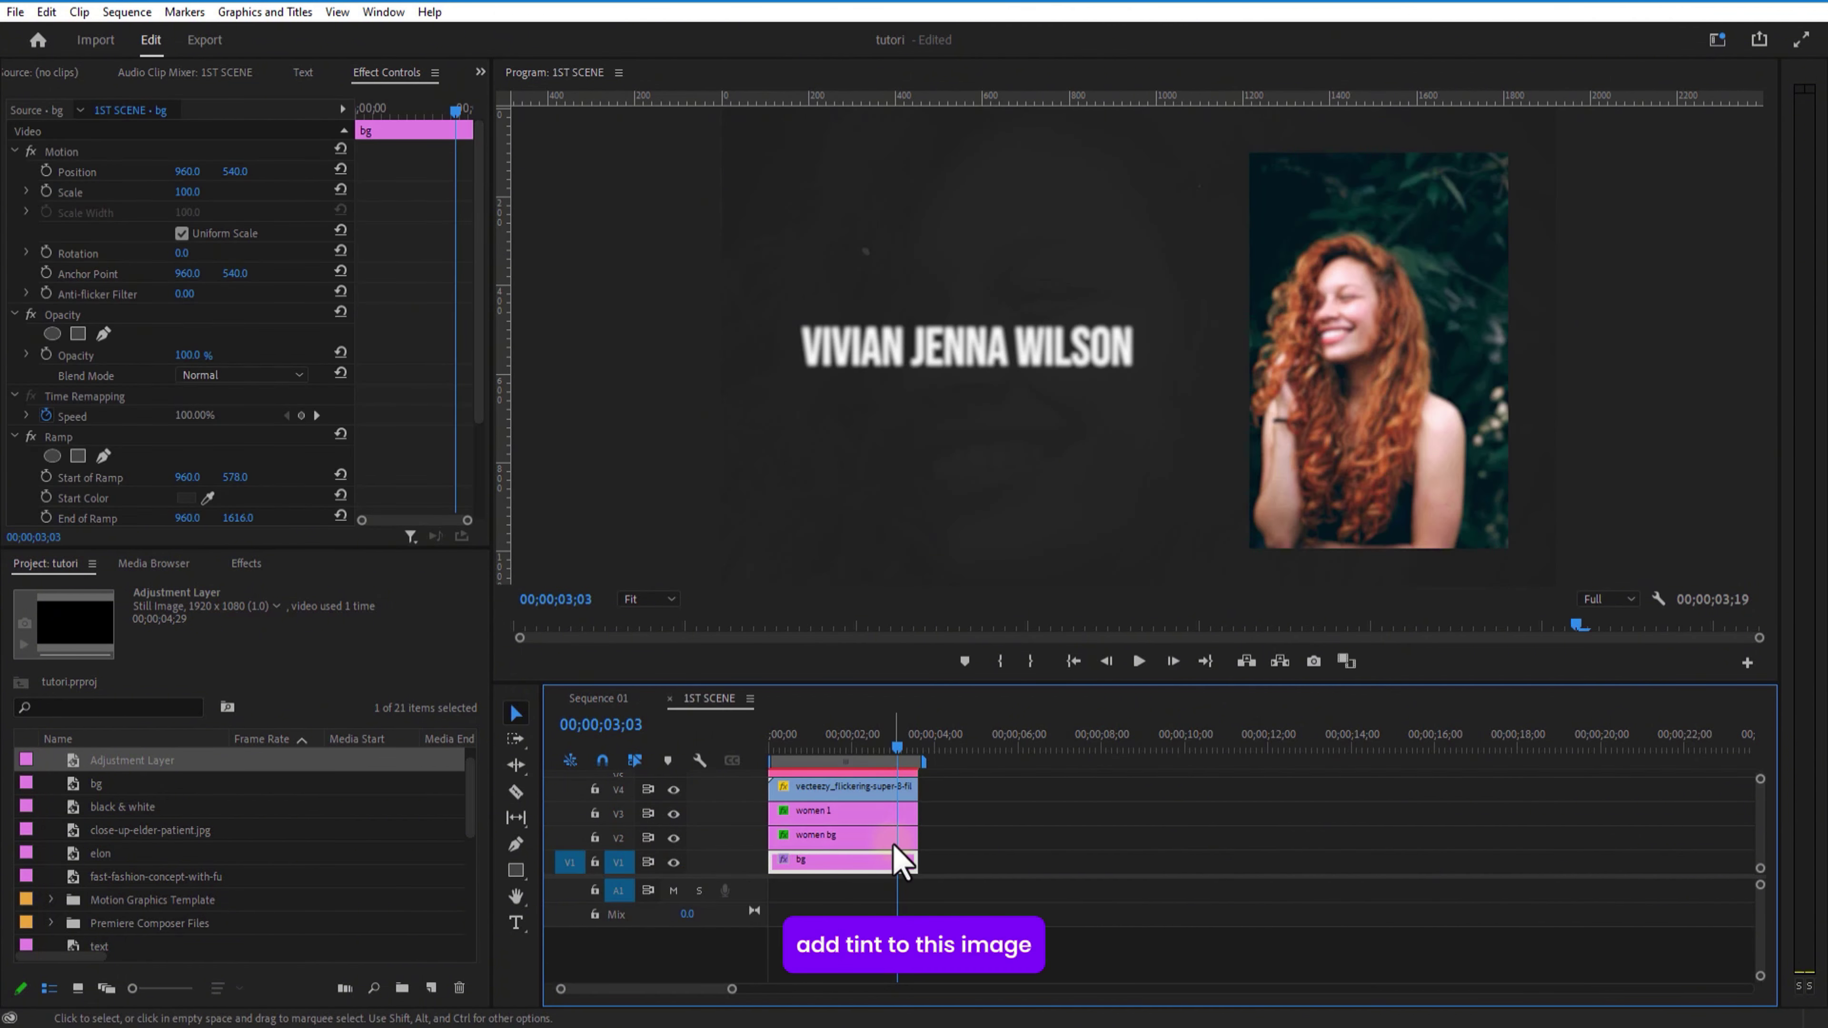
left_click(869, 814)
left_click(247, 564)
left_click(92, 589)
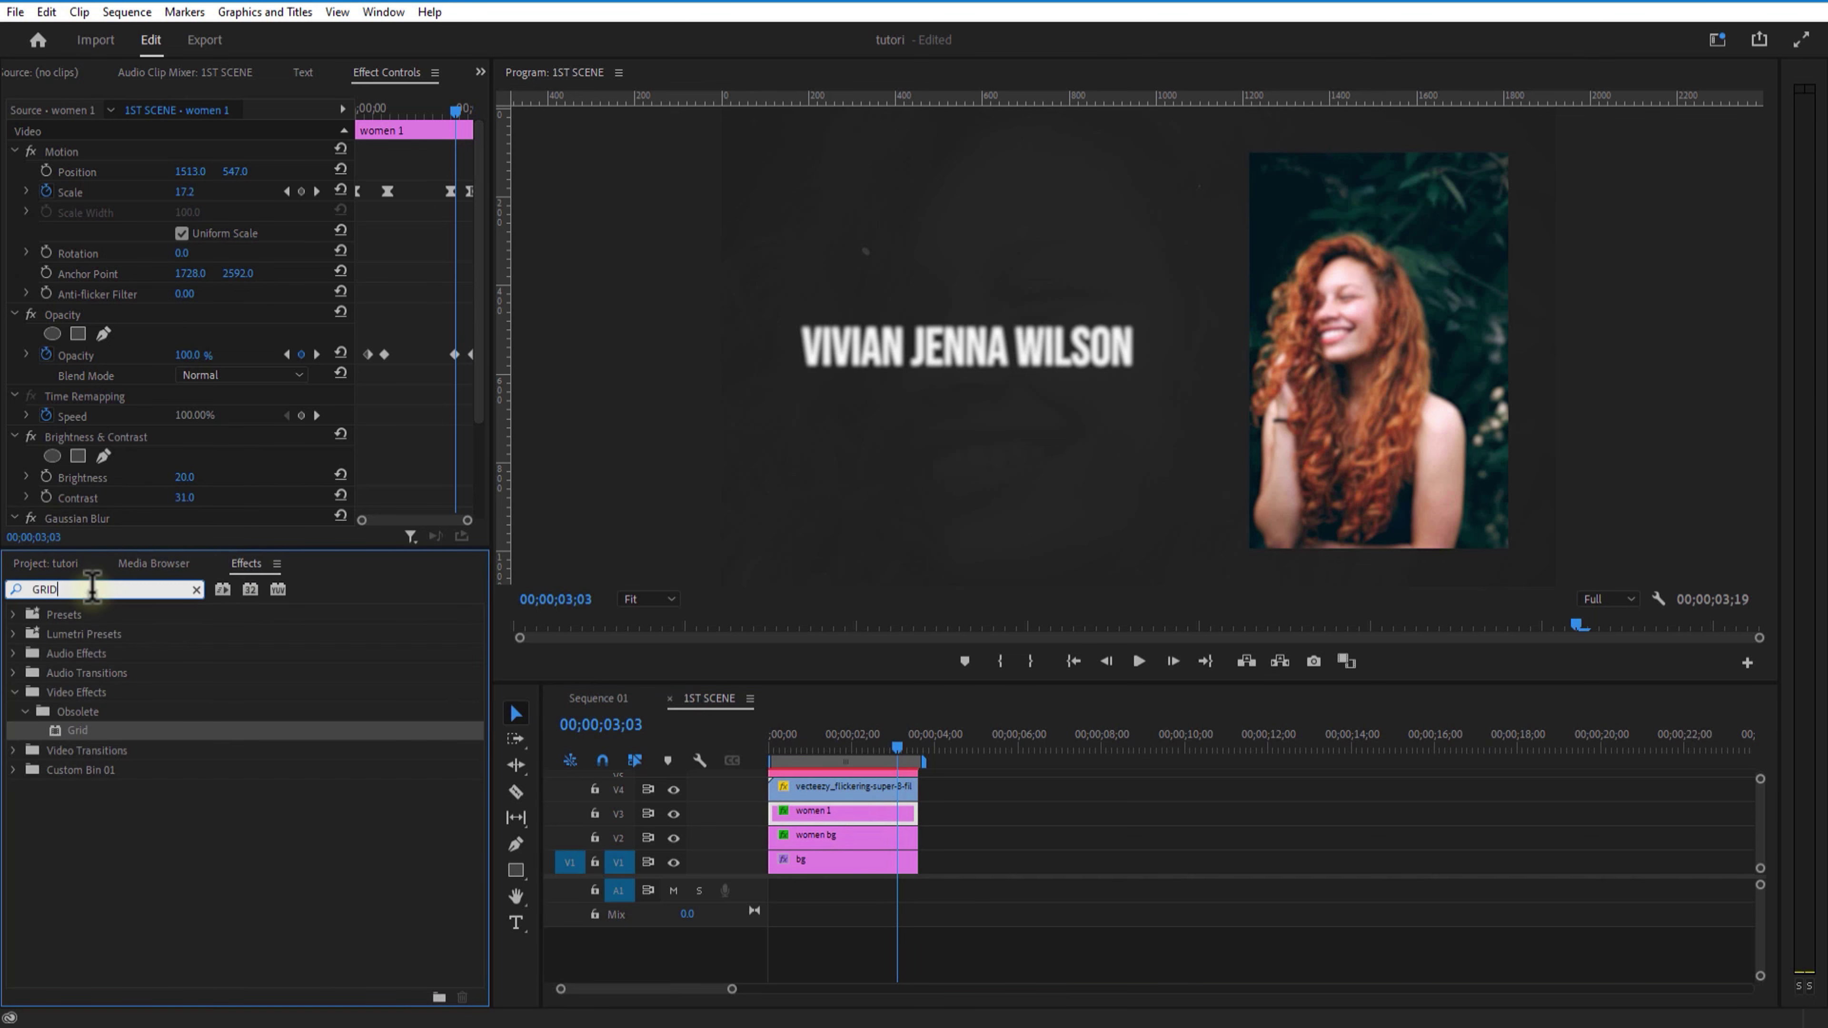
key("BackSpace")
key("BackSpace")
key("BackSpace")
key("BackSpace")
type("TINT")
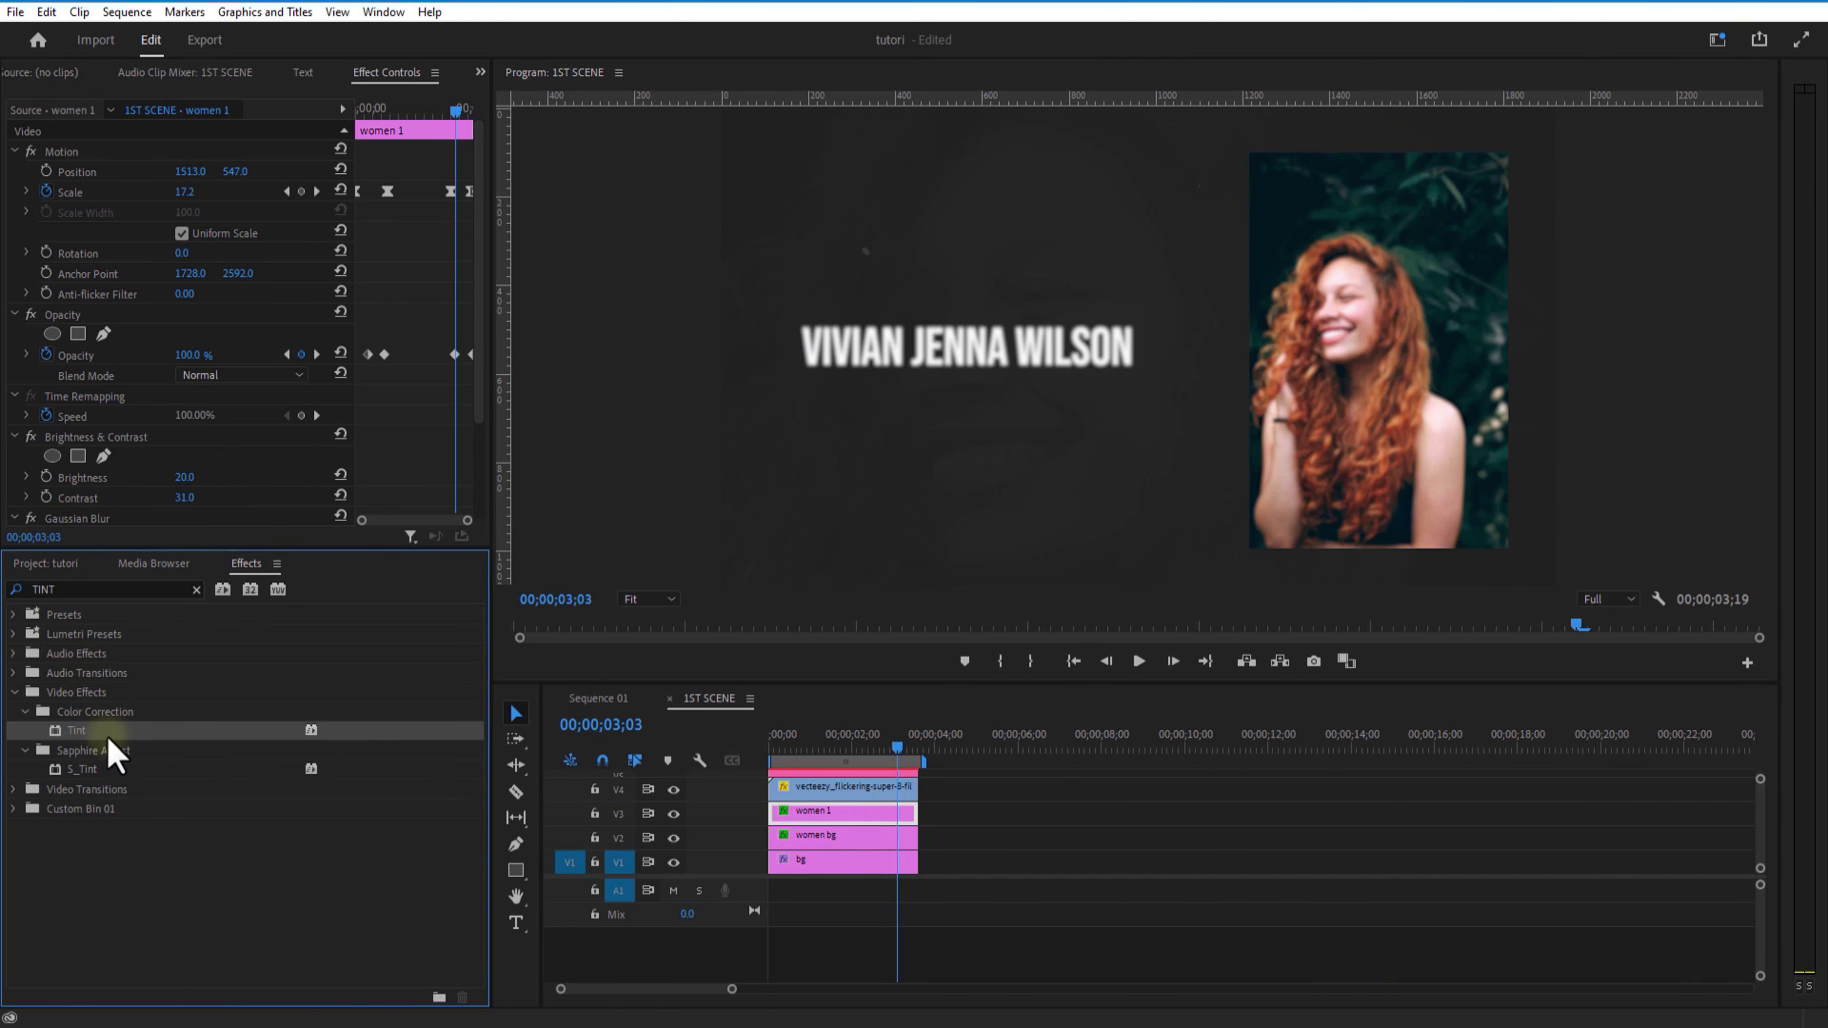
left_click_drag(736, 791, 893, 834)
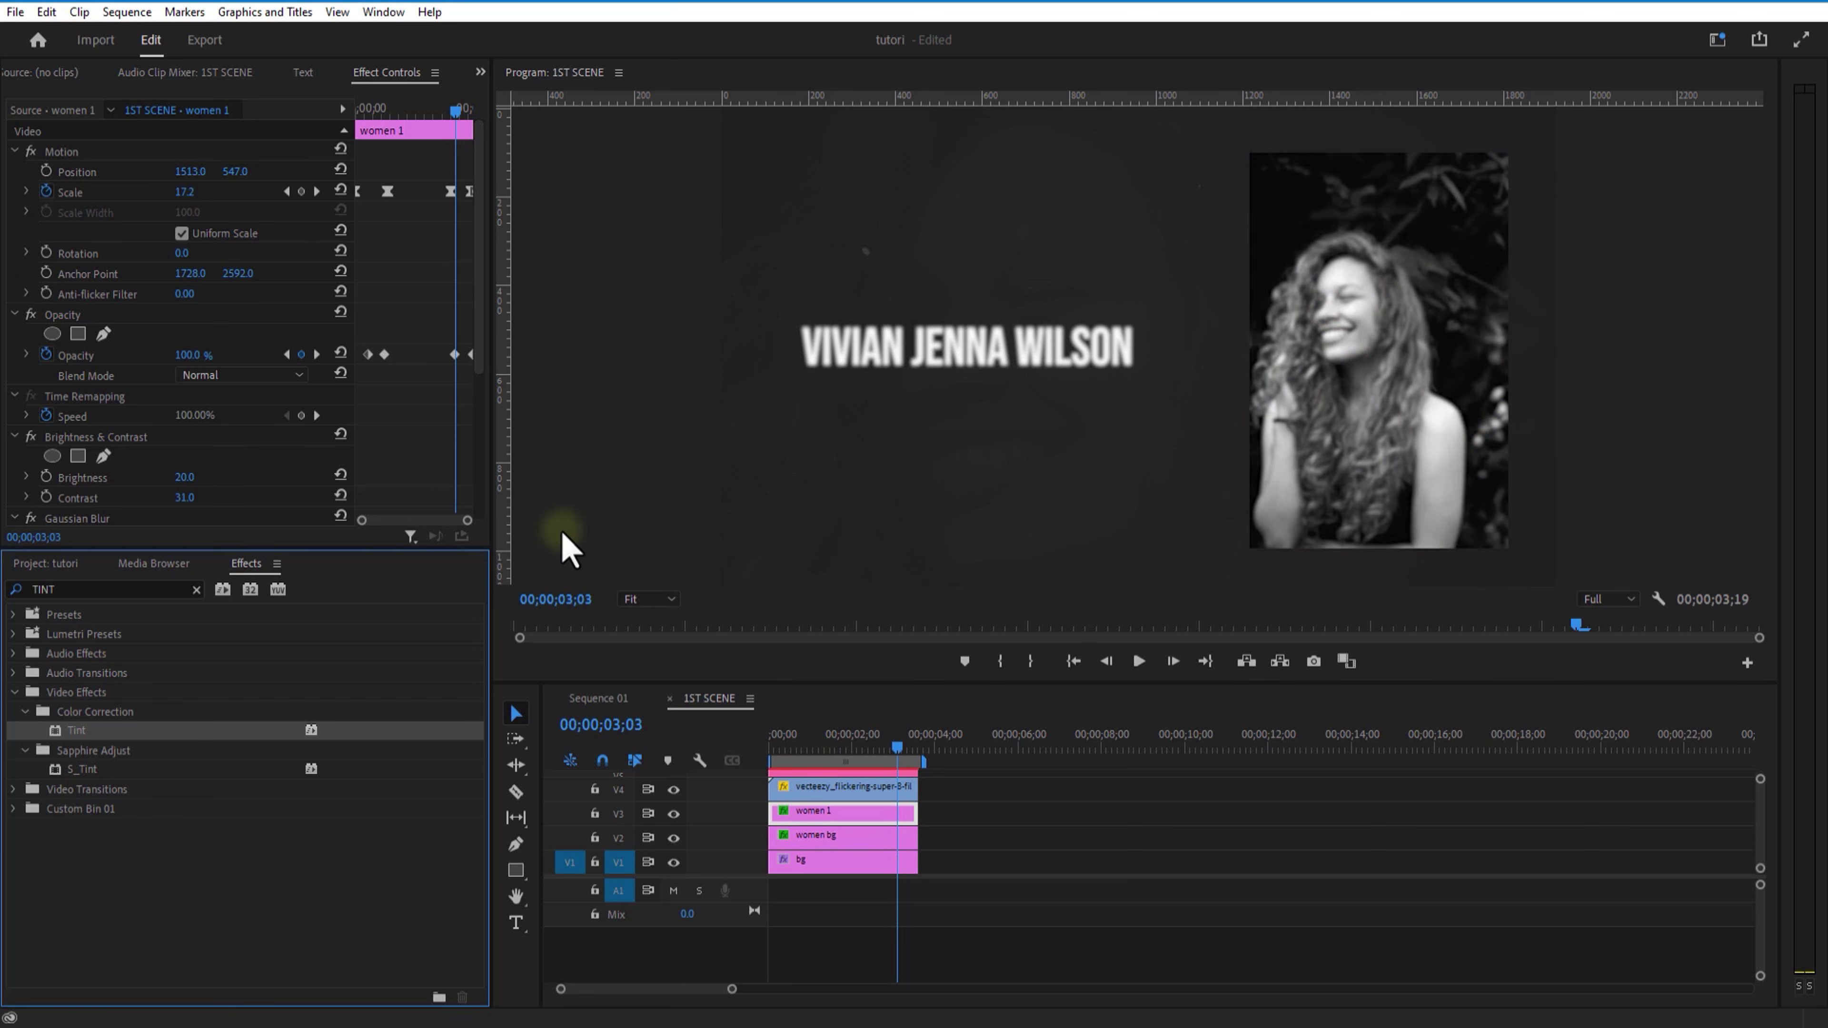
Keyframe the Amount to Tint on women 1 from 0% at 00;00;02;28 to 100% at about 00;00;03;15.
scroll(481, 355, "down", 3)
left_click_drag(475, 452, 474, 500)
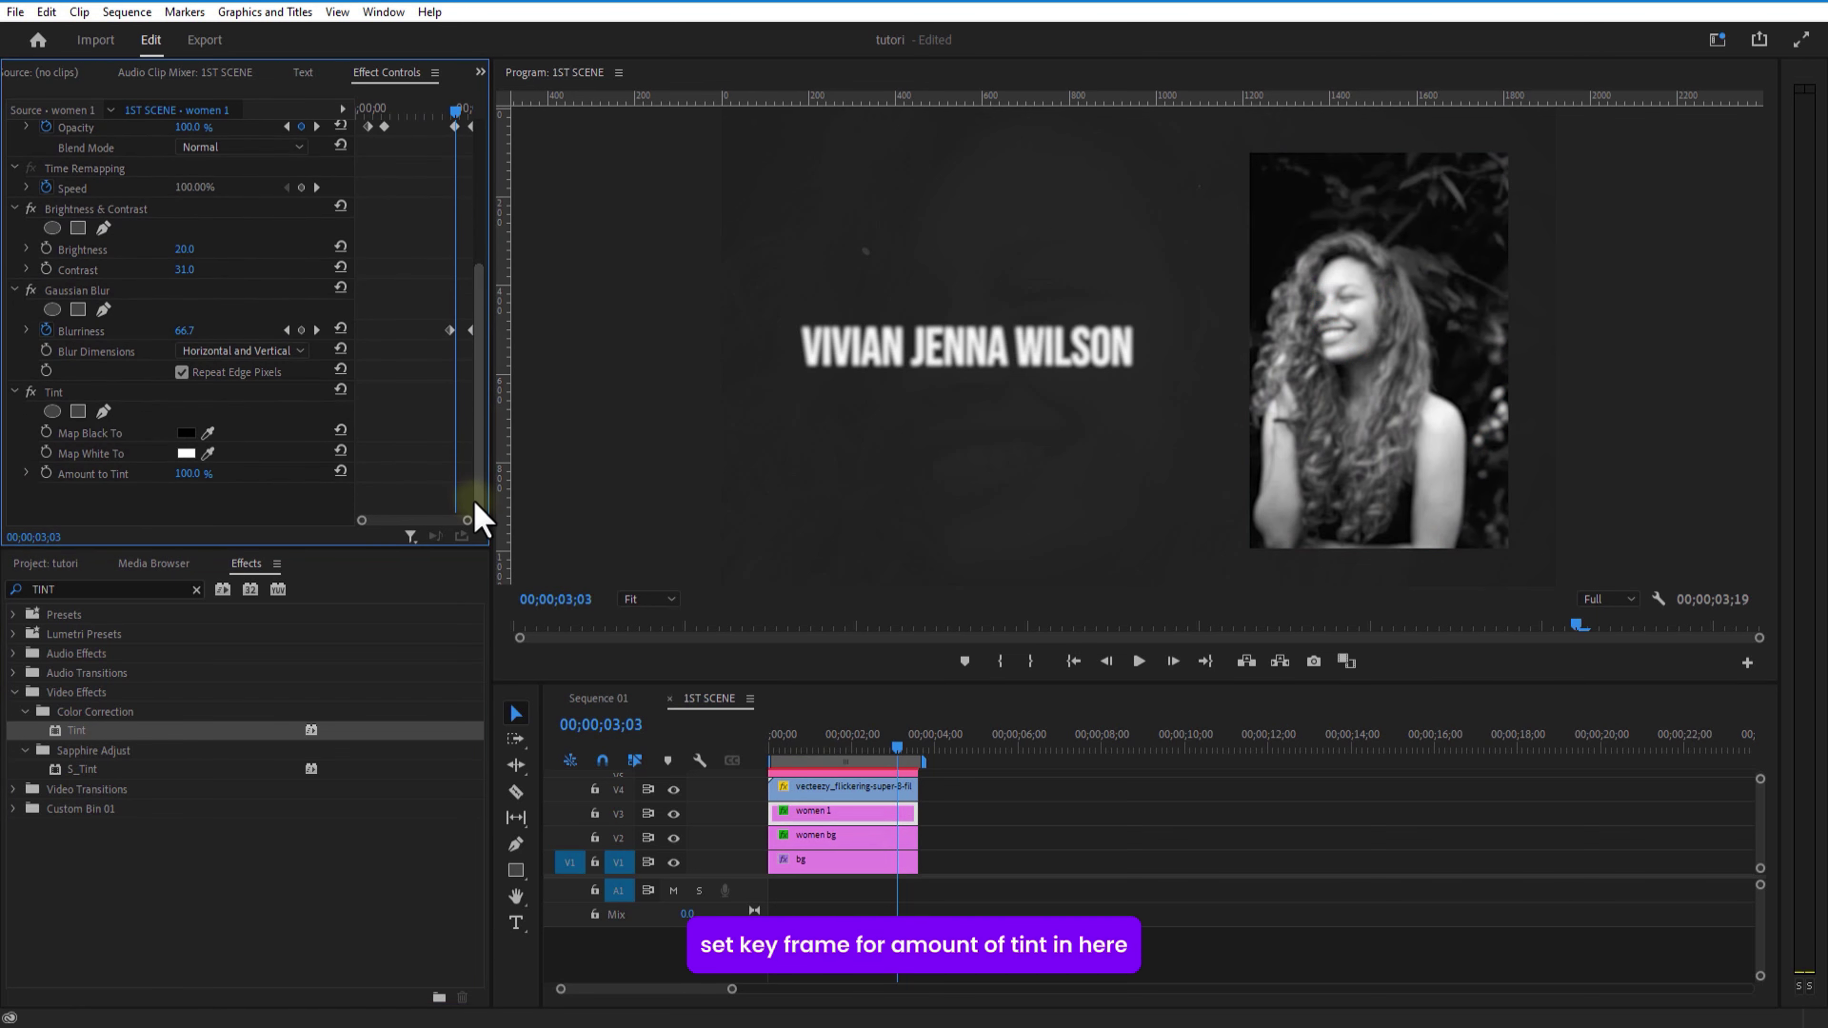
left_click_drag(192, 475, 79, 475)
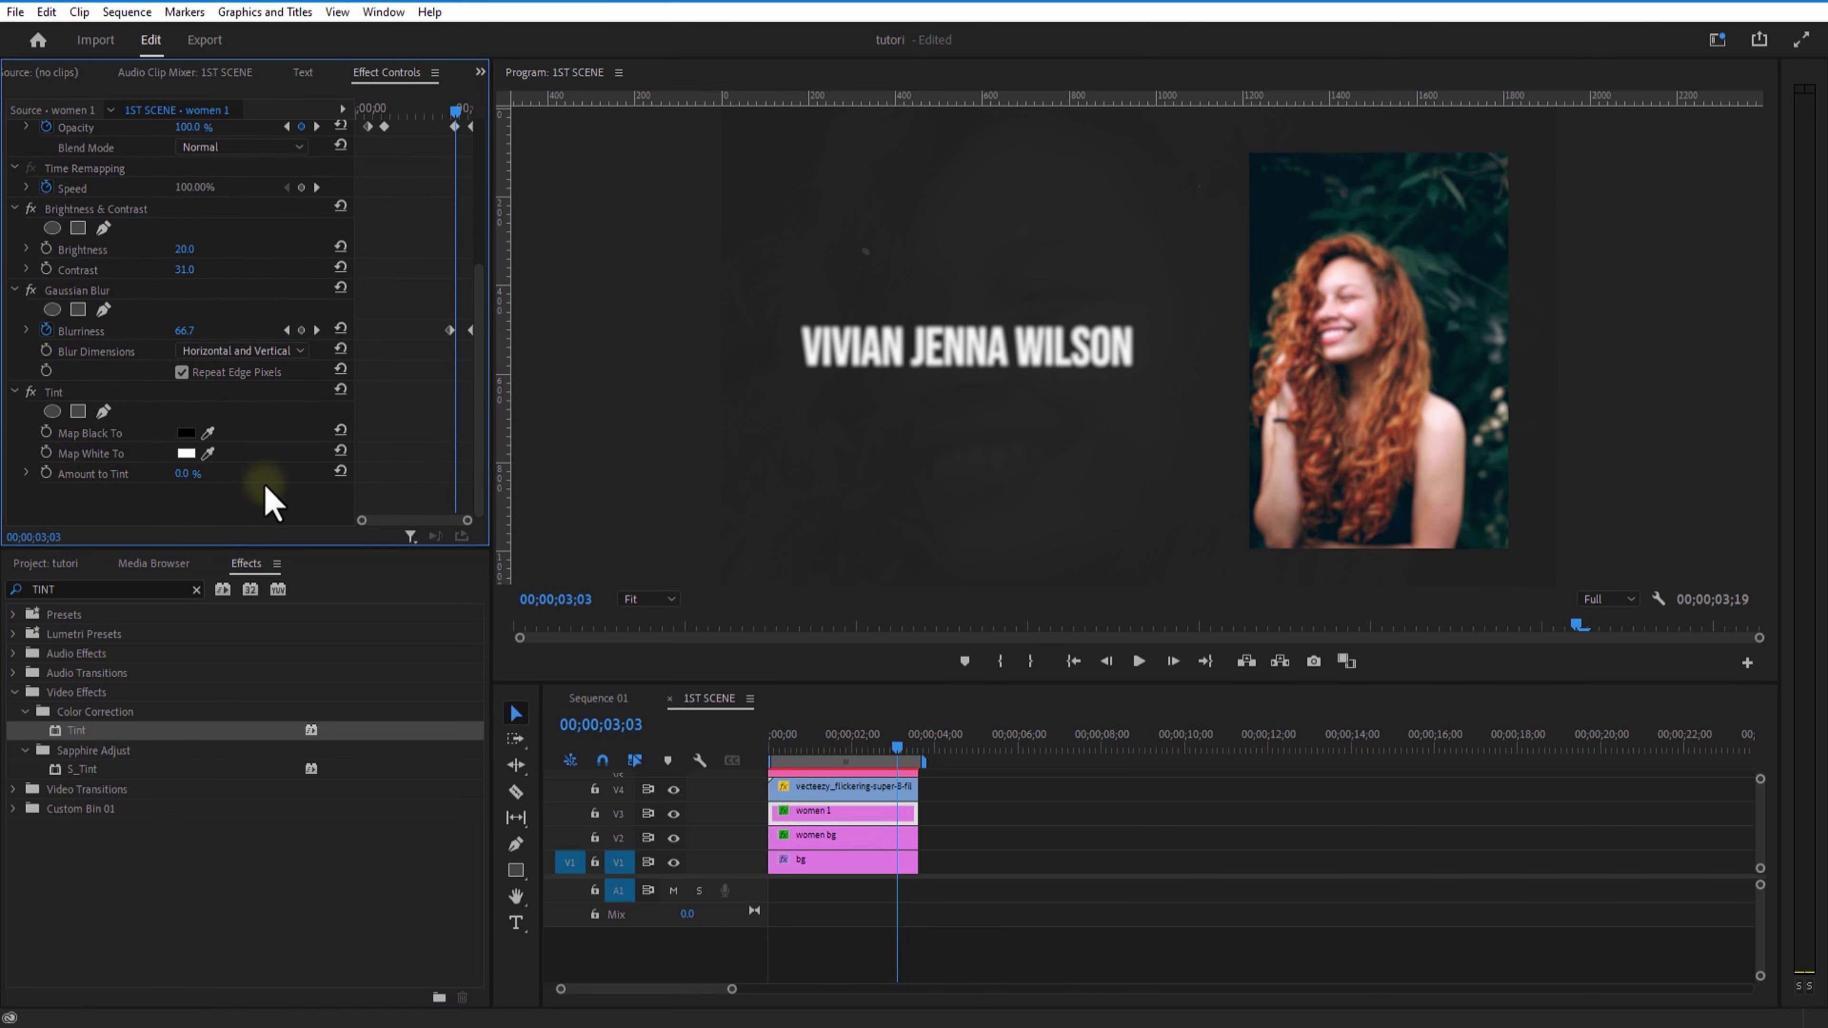
left_click(46, 473)
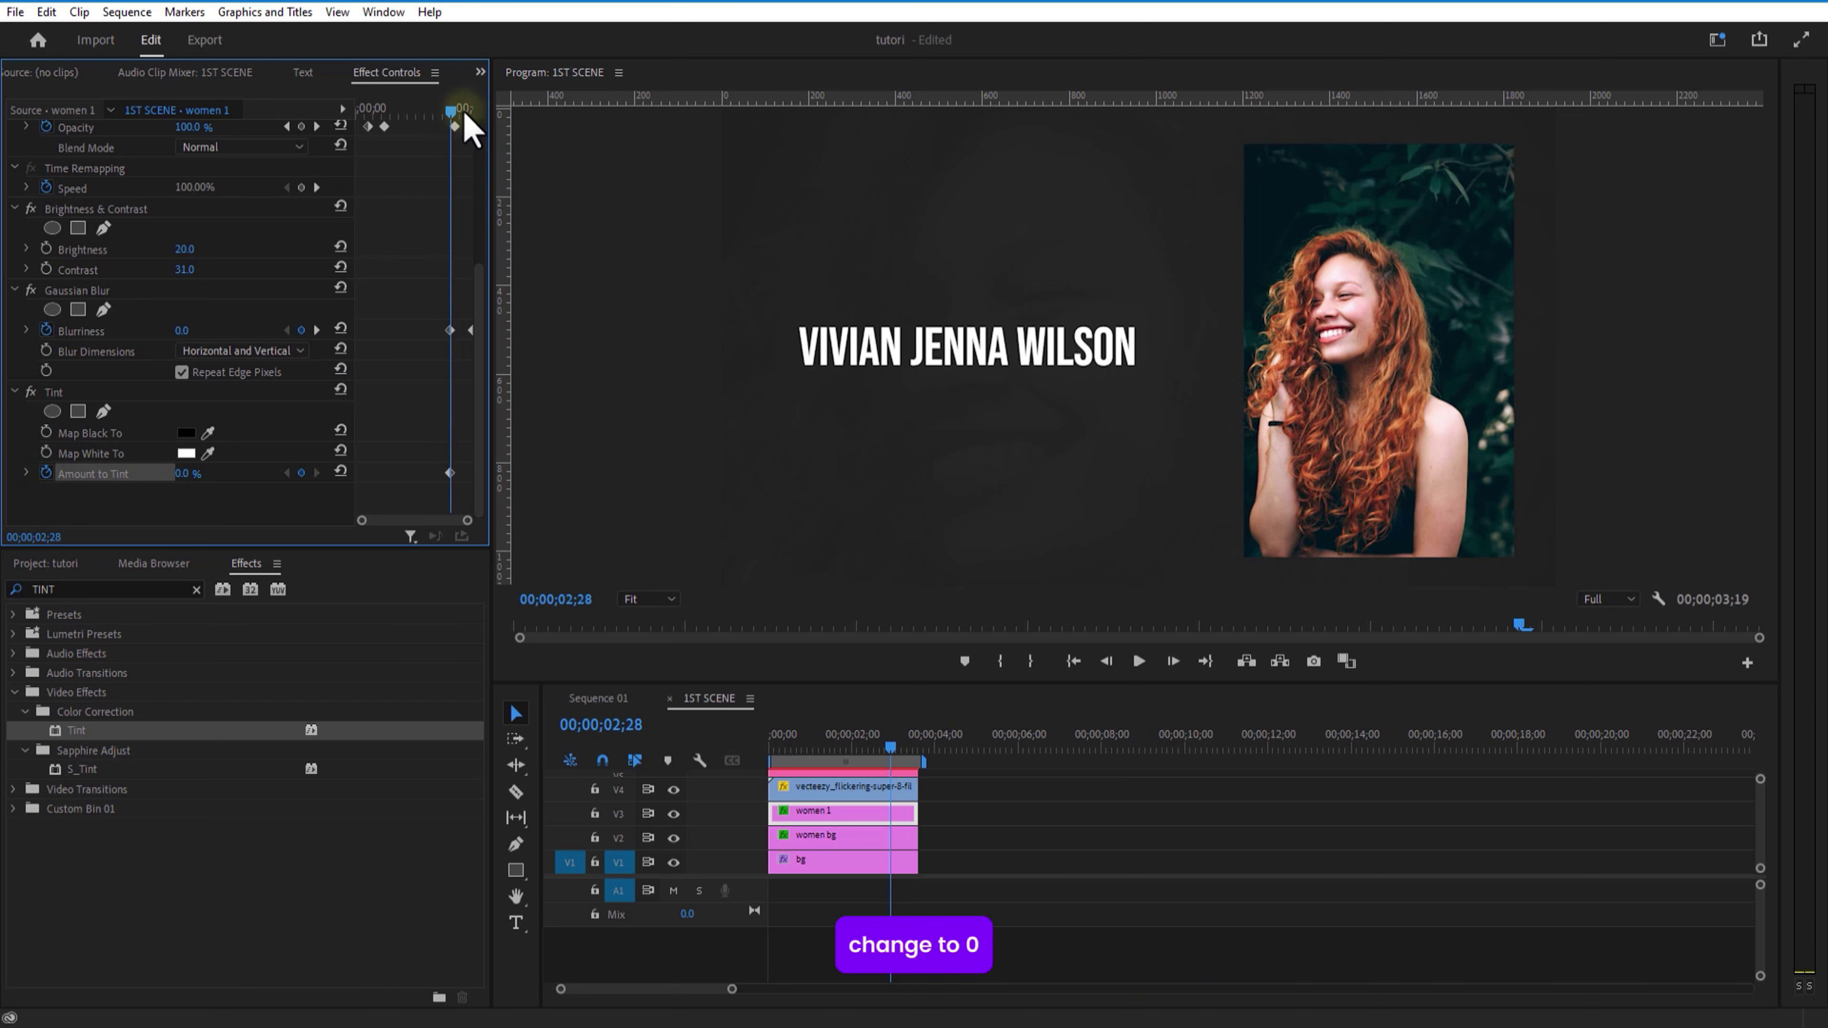
left_click(465, 113)
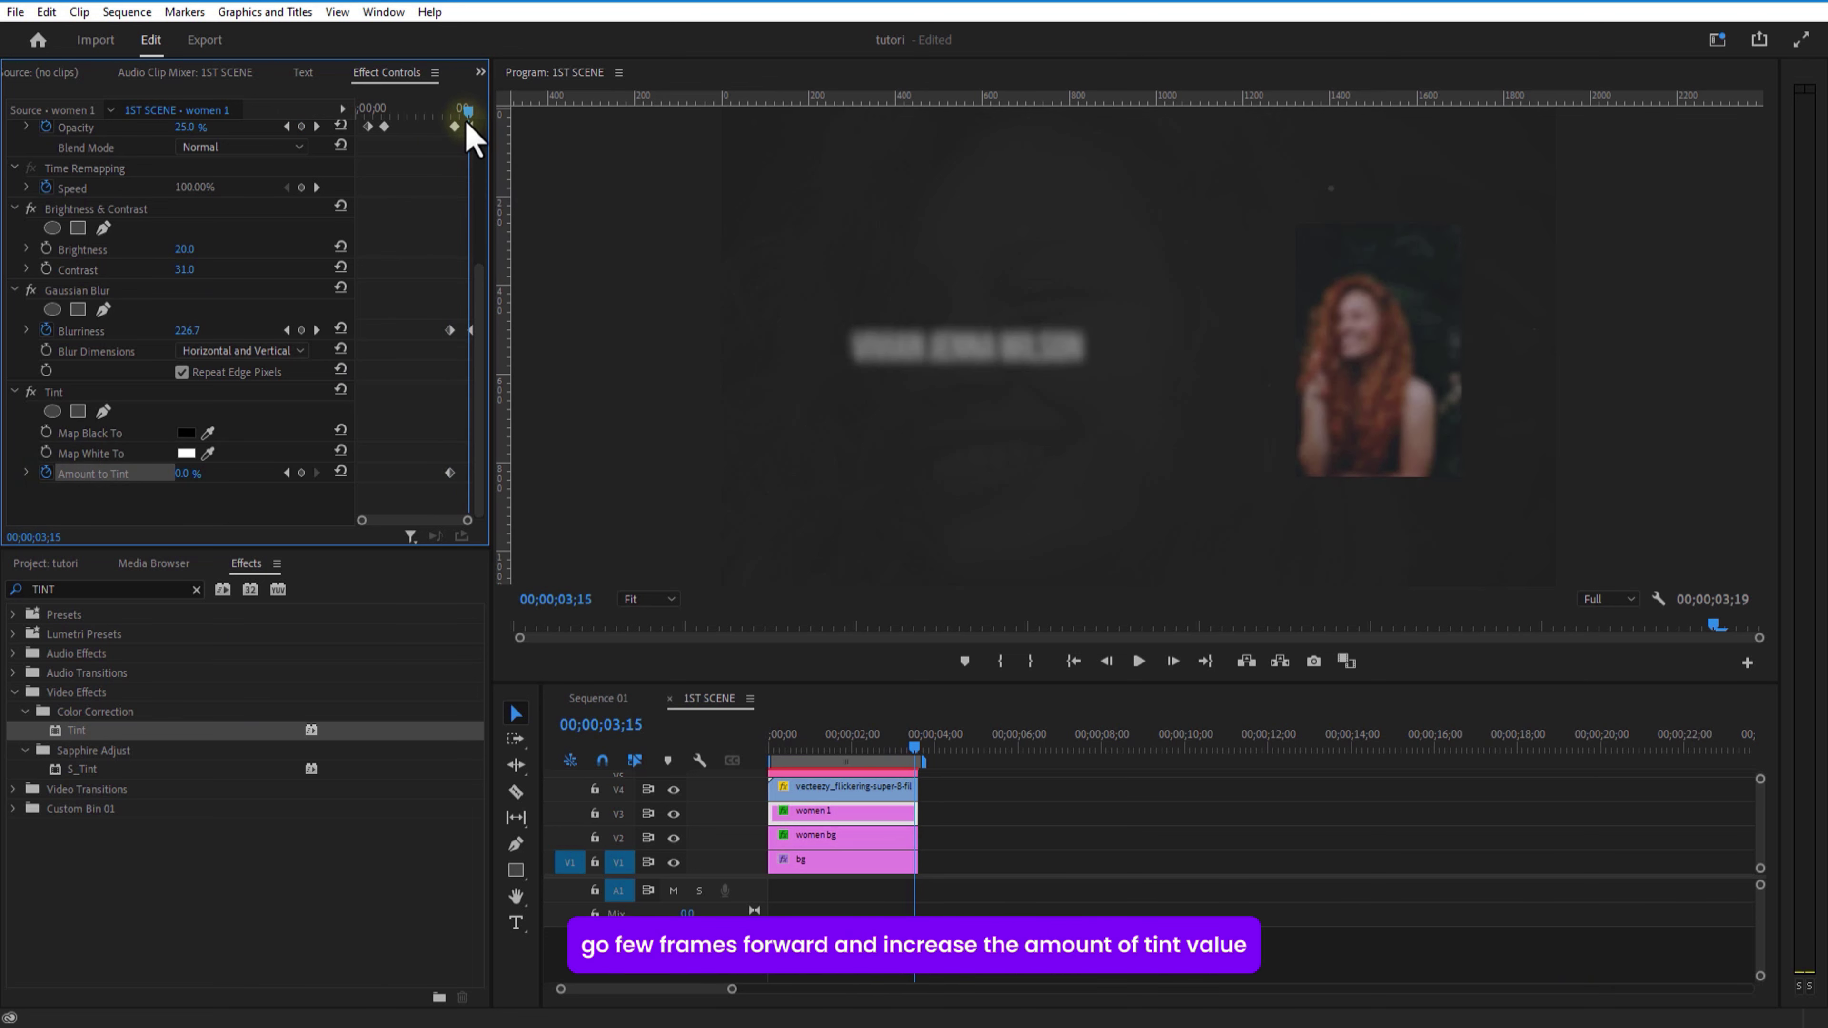
left_click_drag(191, 473, 802, 496)
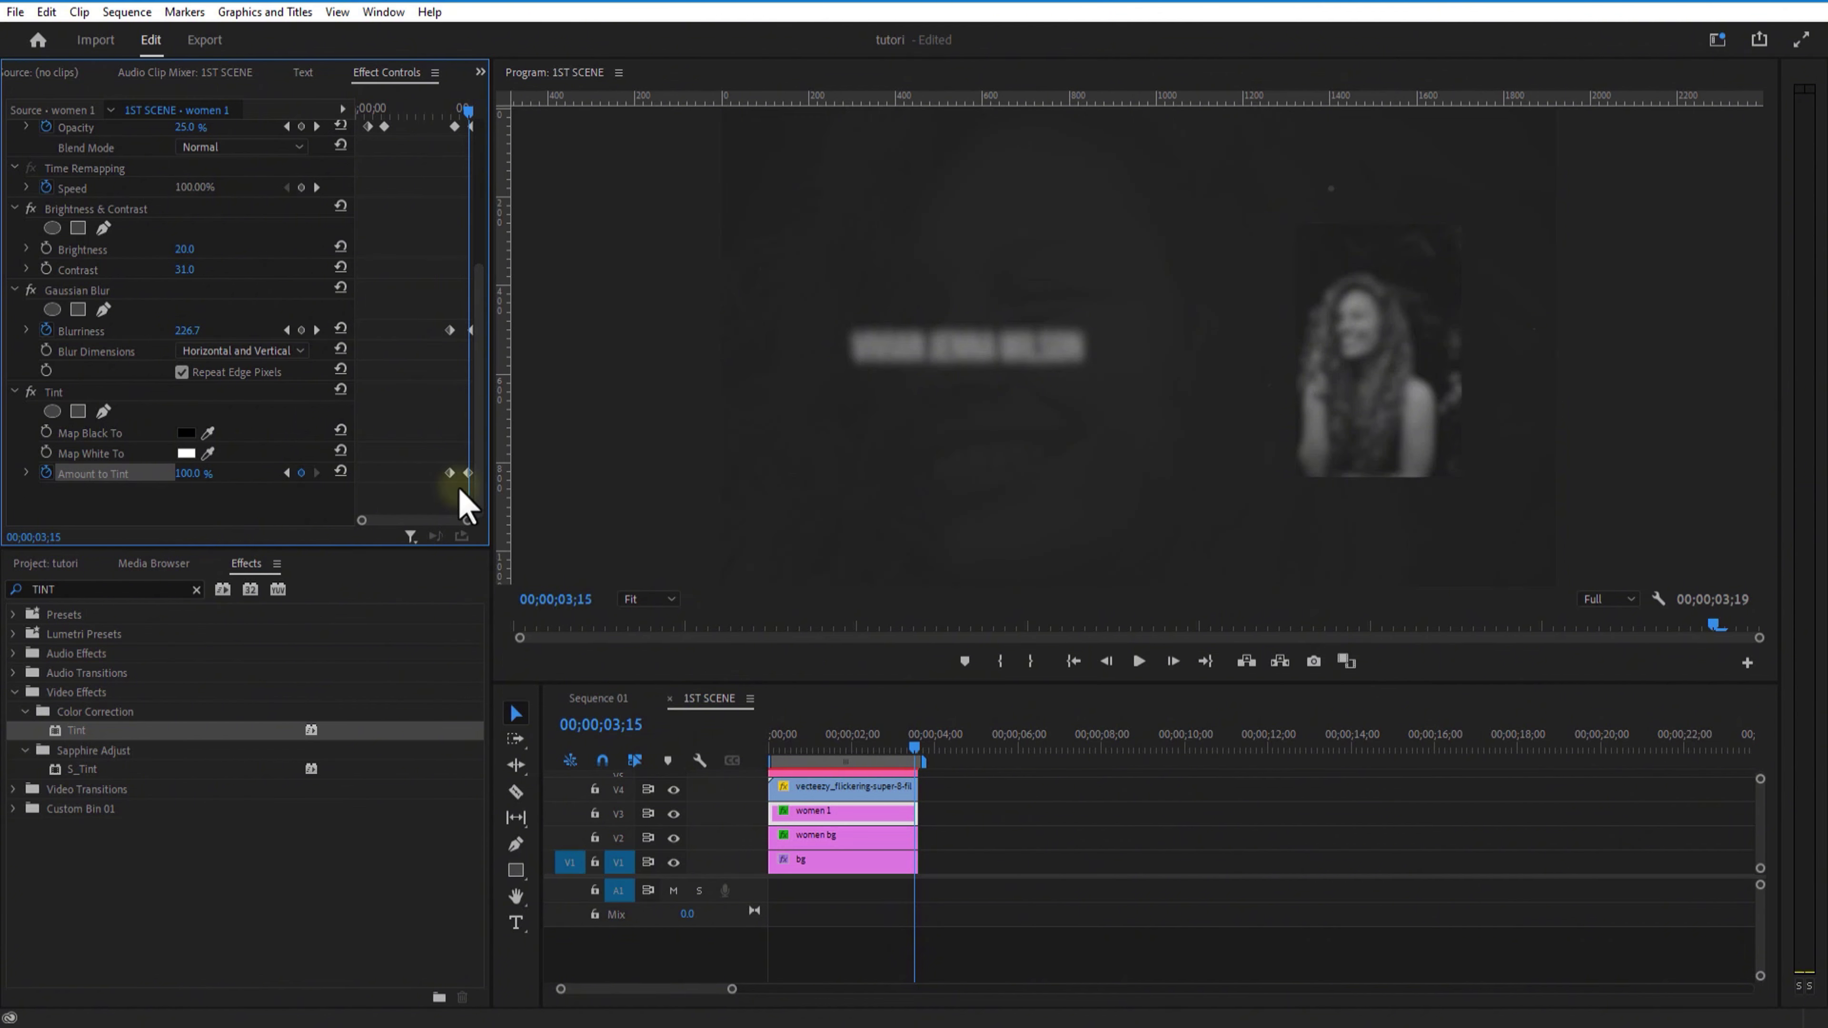
left_click_drag(469, 473, 465, 475)
key("Left")
In Sequence 01, move the GRID layer up to V4, hide V4 and show V2 again.
left_click(625, 704)
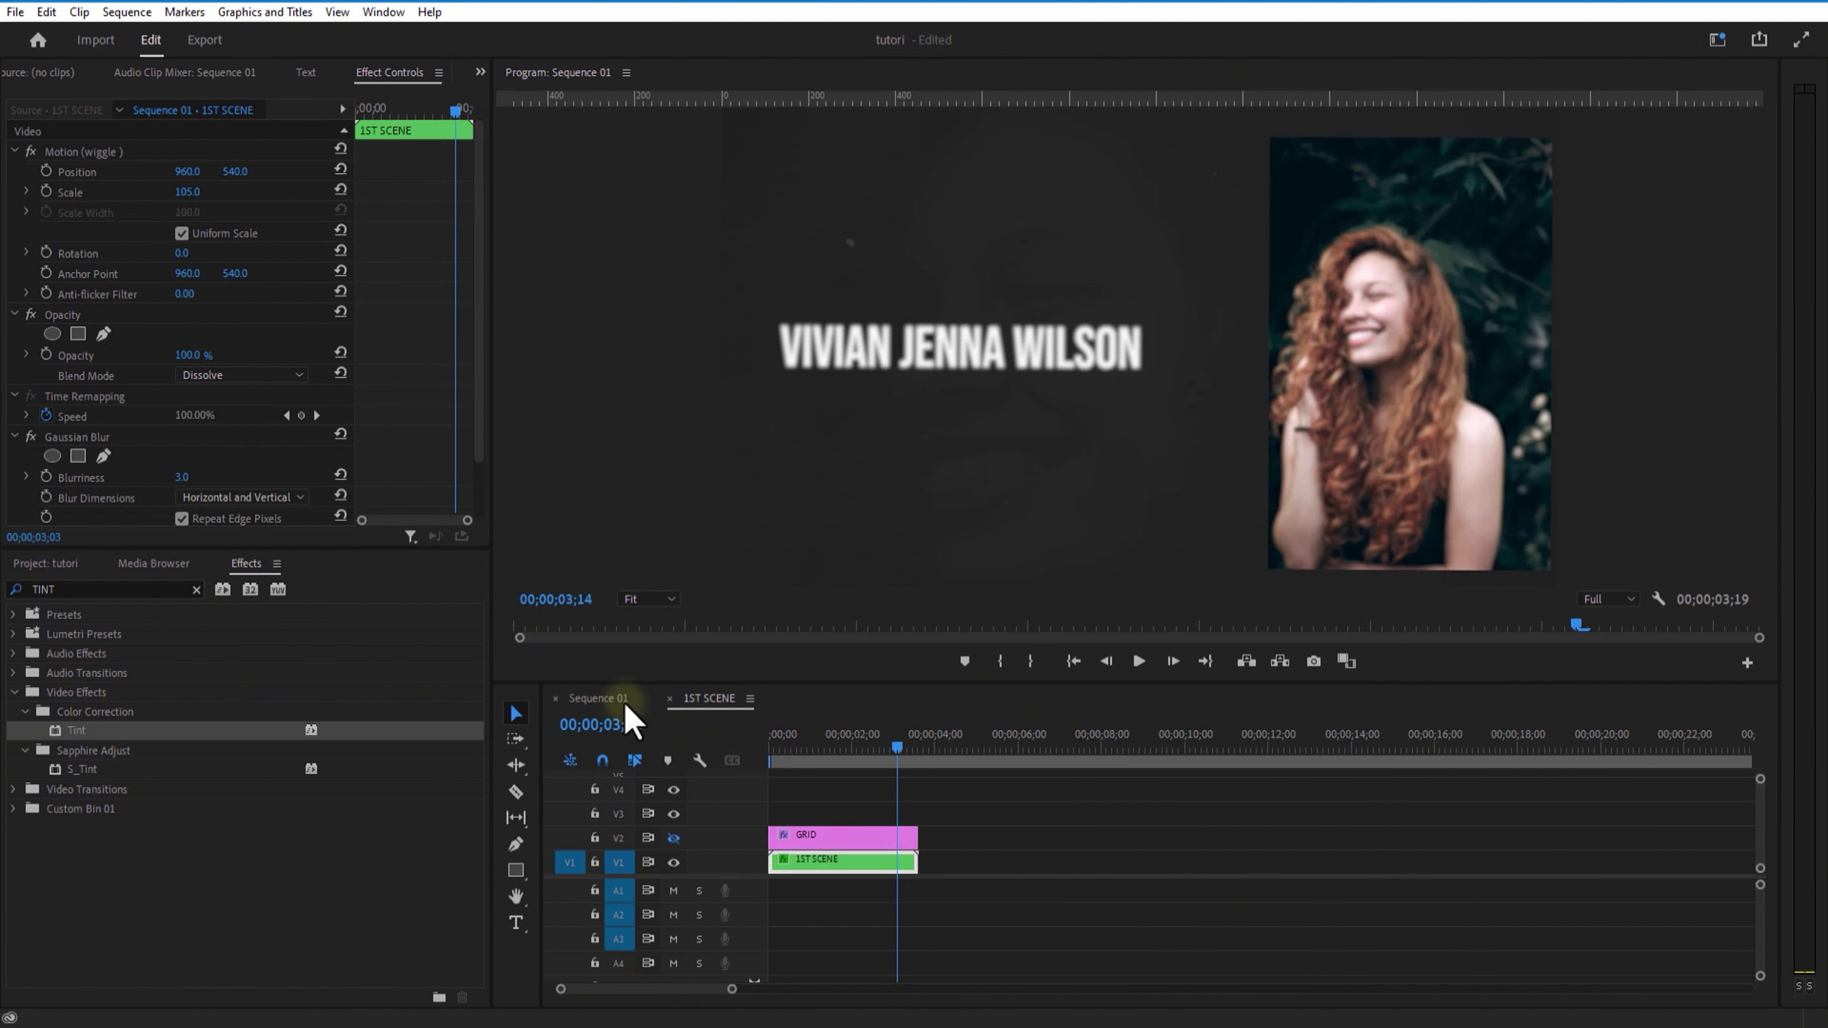
left_click(669, 698)
left_click(911, 748)
left_click_drag(842, 838, 842, 789)
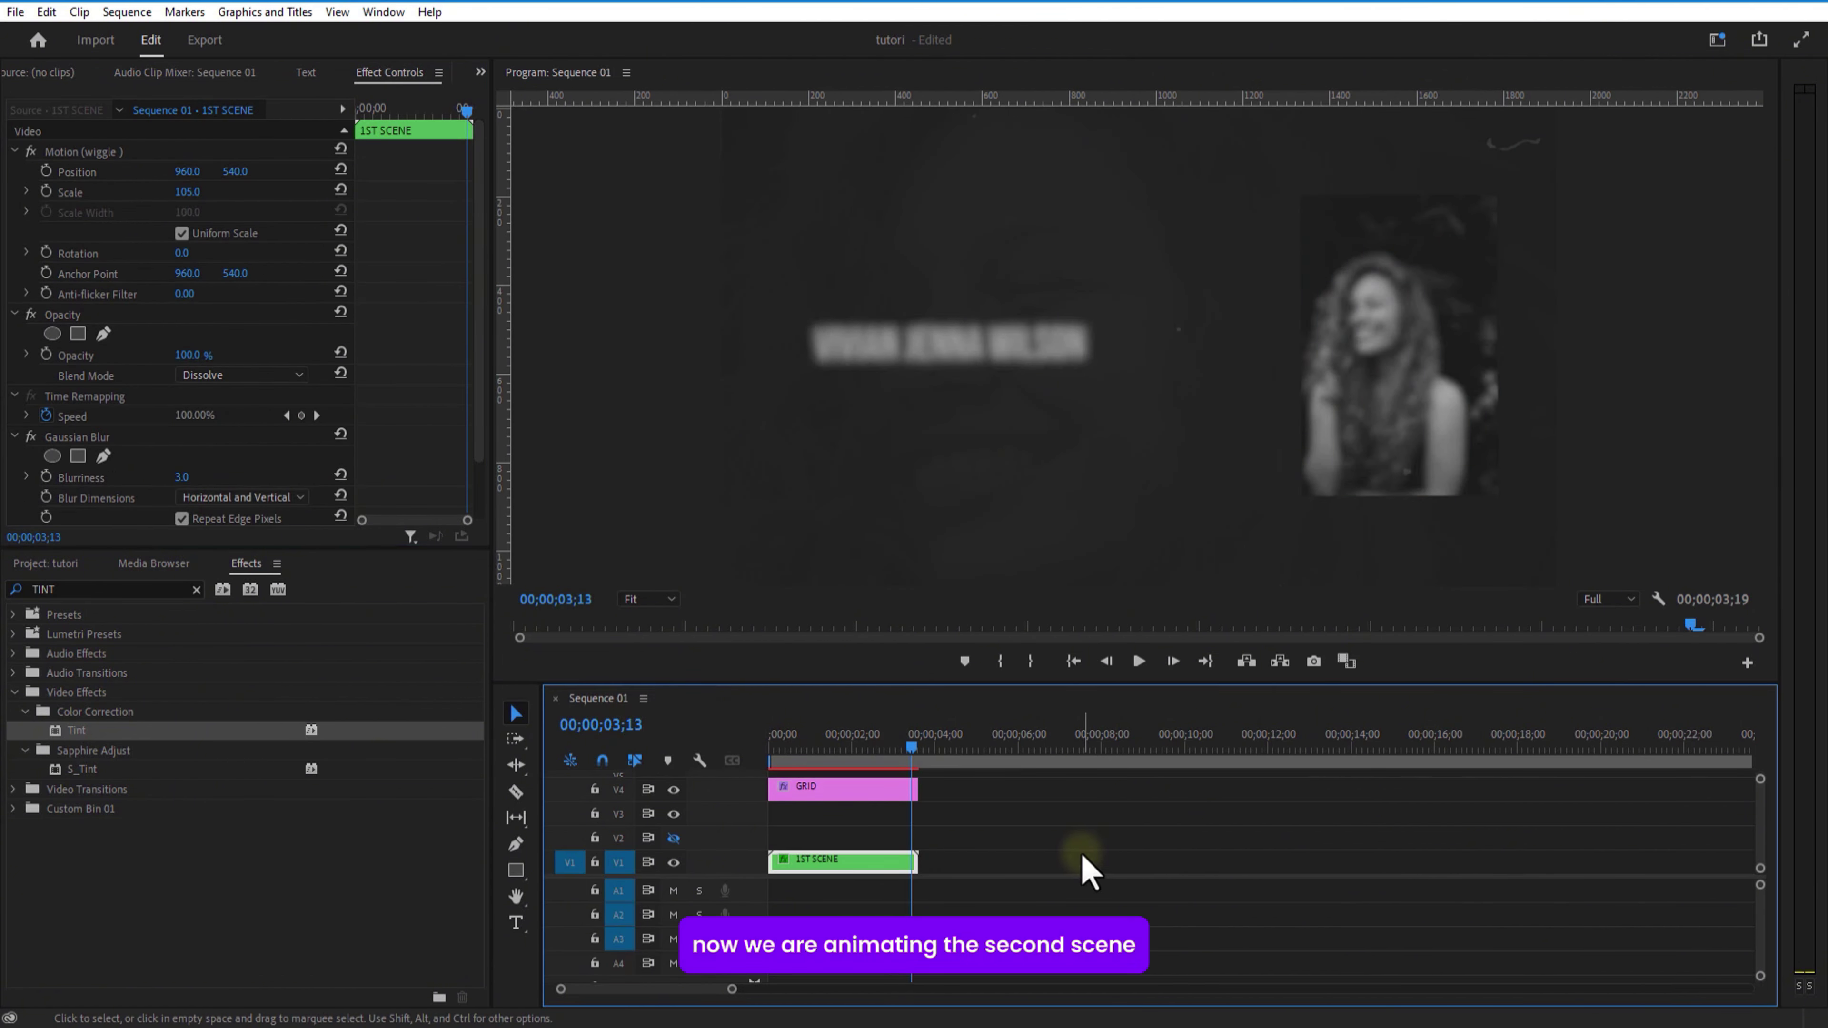
left_click(45, 564)
left_click(673, 790)
left_click(673, 839)
Place the women 2 image on V2 so it overlaps the end of 1ST SCENE, and set its scale to 15.
left_click(147, 832)
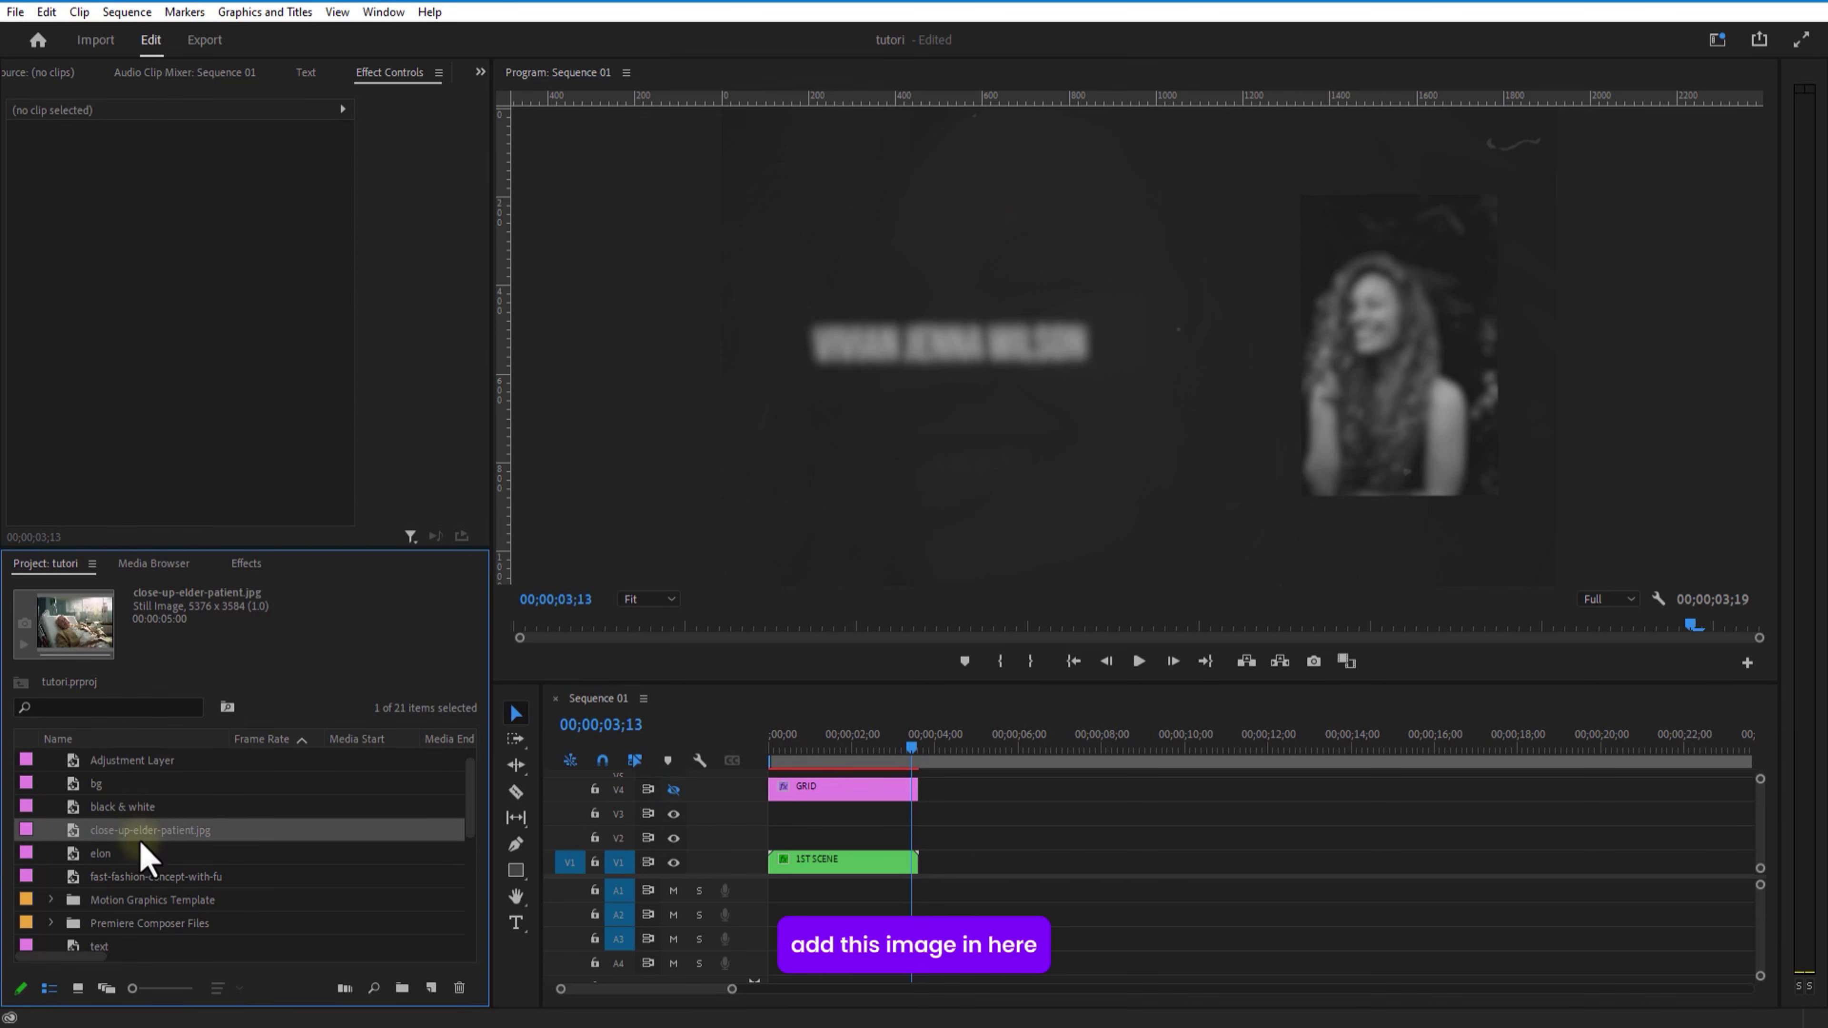
scroll(148, 853, "down", 2)
left_click_drag(113, 830, 980, 857)
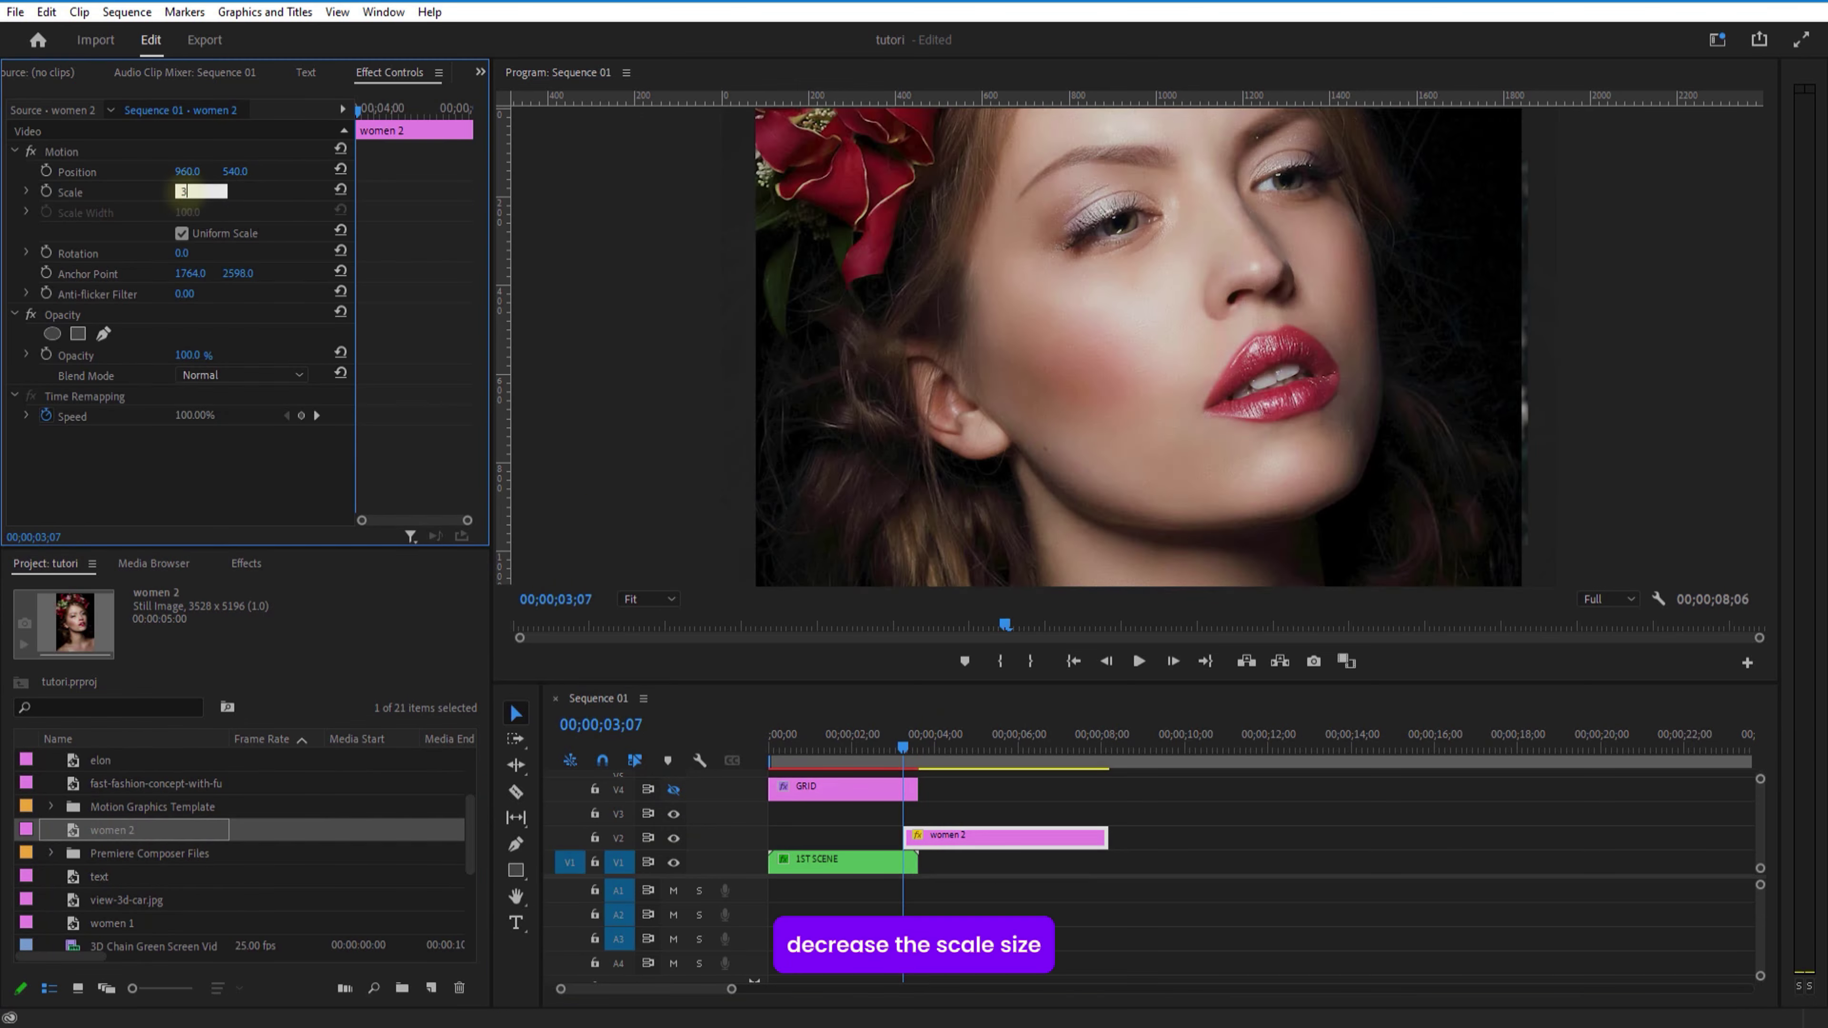
left_click_drag(216, 192, 233, 191)
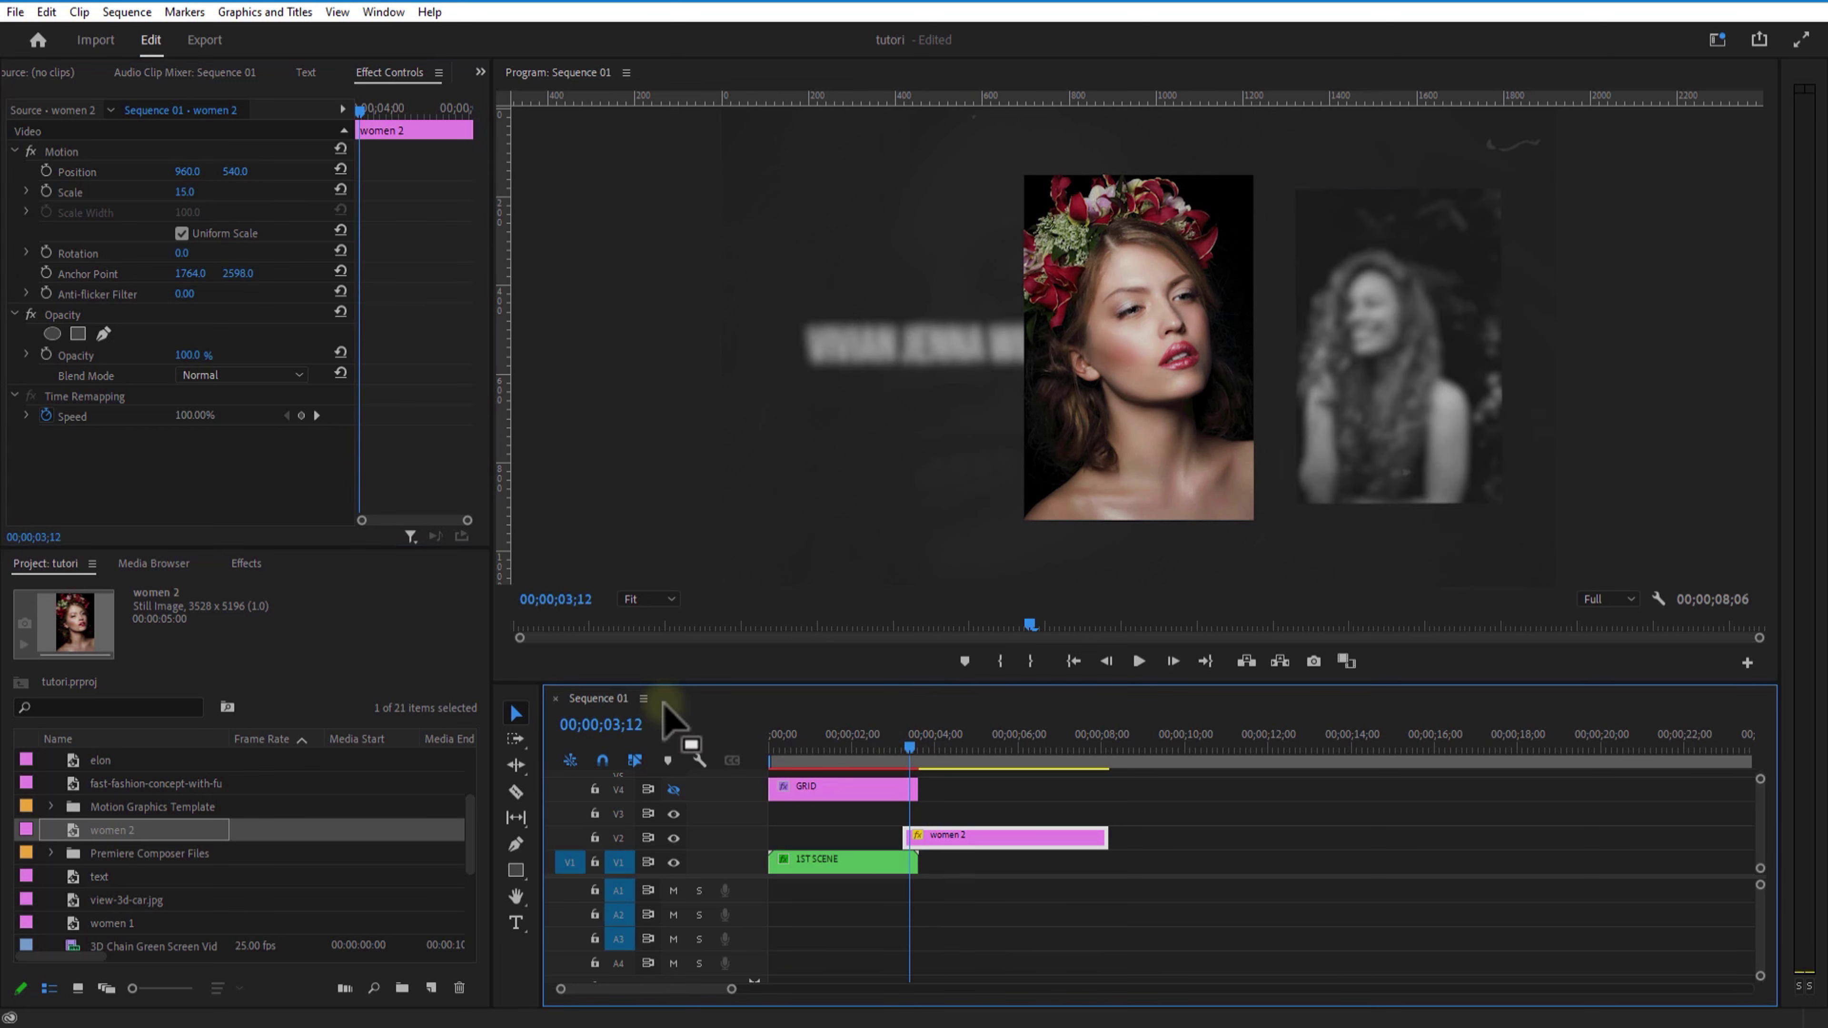
Inside the 1ST SCENE nest, duplicate the grunge video overlay and the bg layer farther along the timeline and copy both duplicates.
double_click(844, 868)
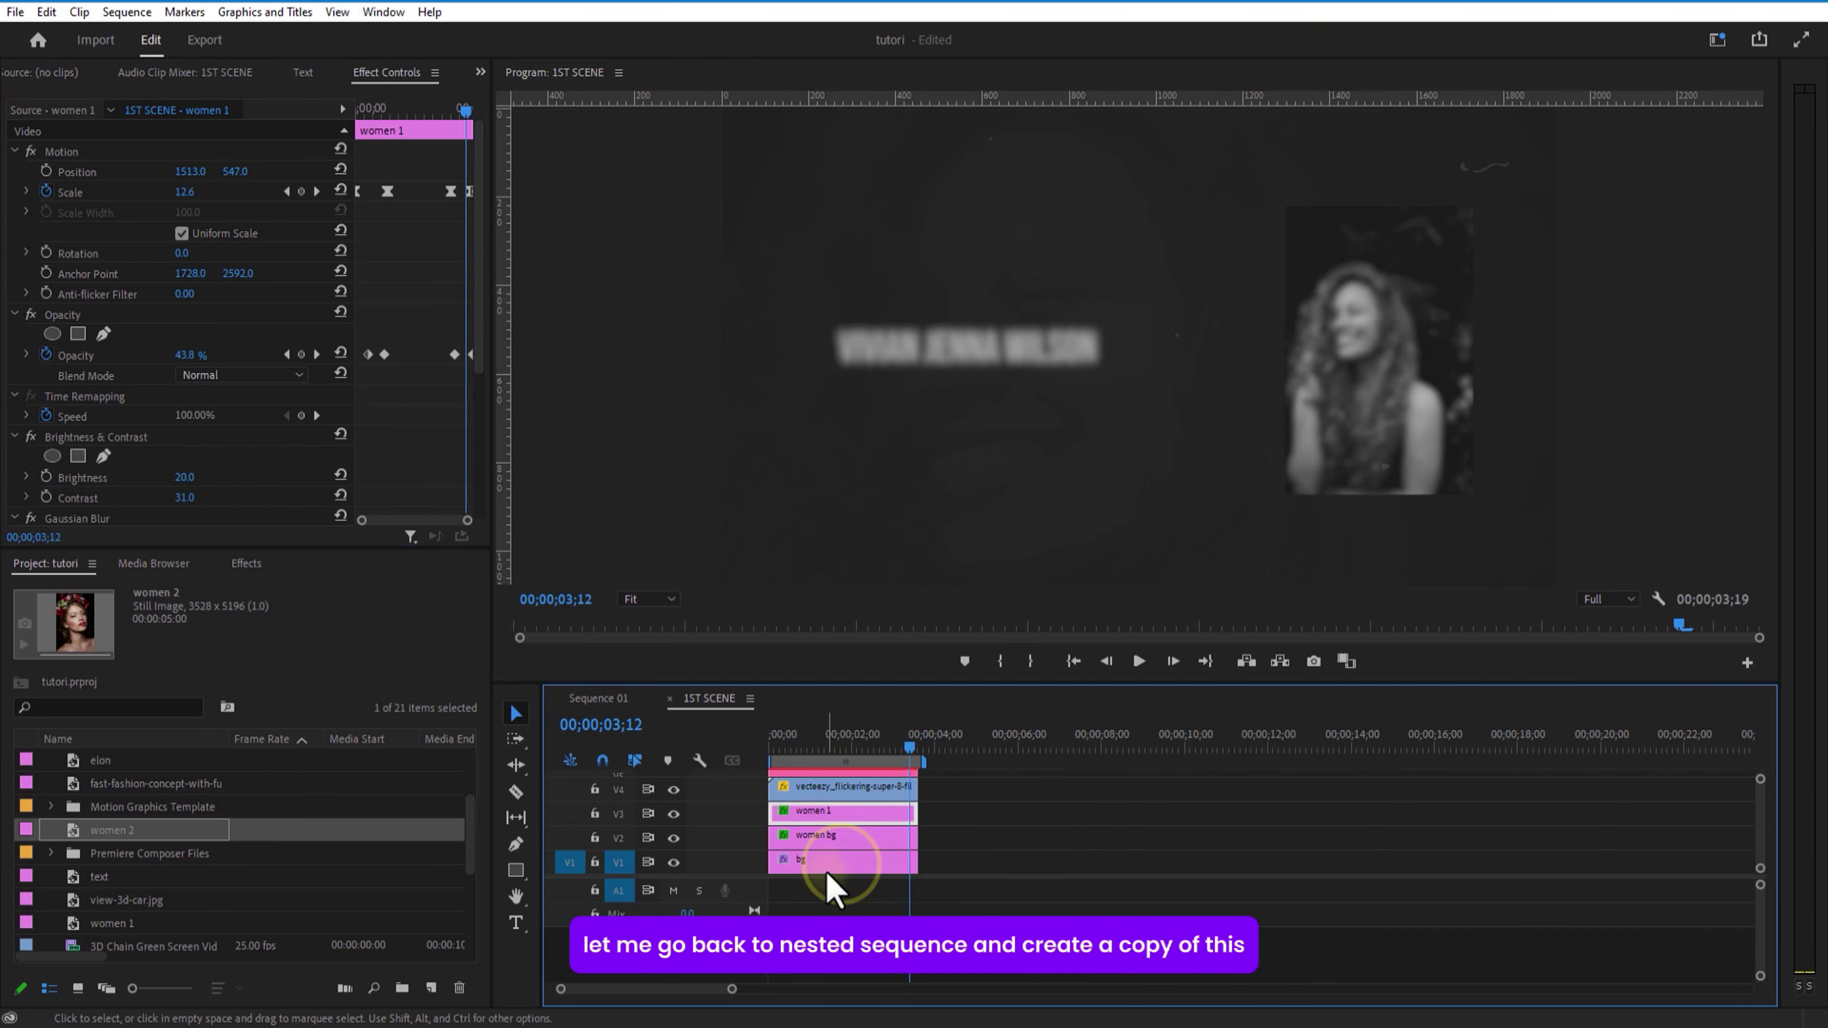
left_click(840, 866)
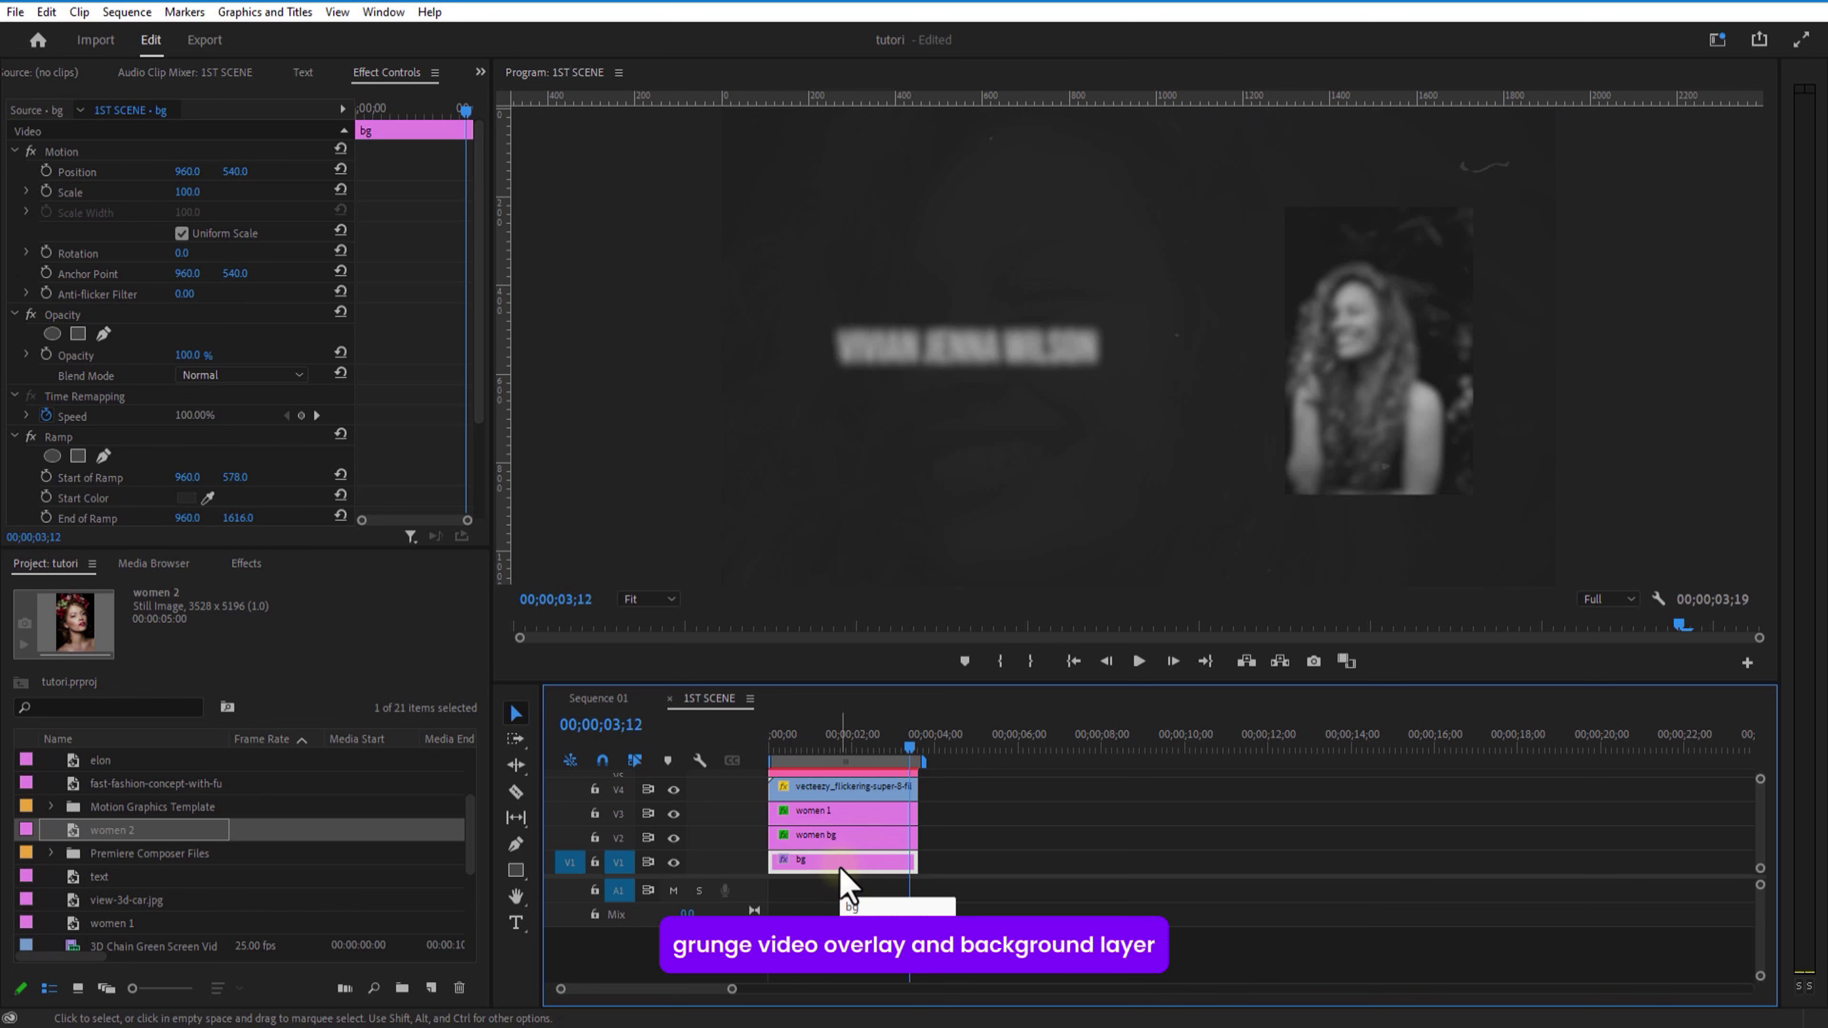
left_click(840, 866)
left_click(980, 797)
left_click_drag(849, 790, 1127, 791)
left_click(1115, 747)
left_click_drag(841, 868, 1118, 868)
left_click_drag(1219, 783, 1163, 868)
key("ctrl+c")
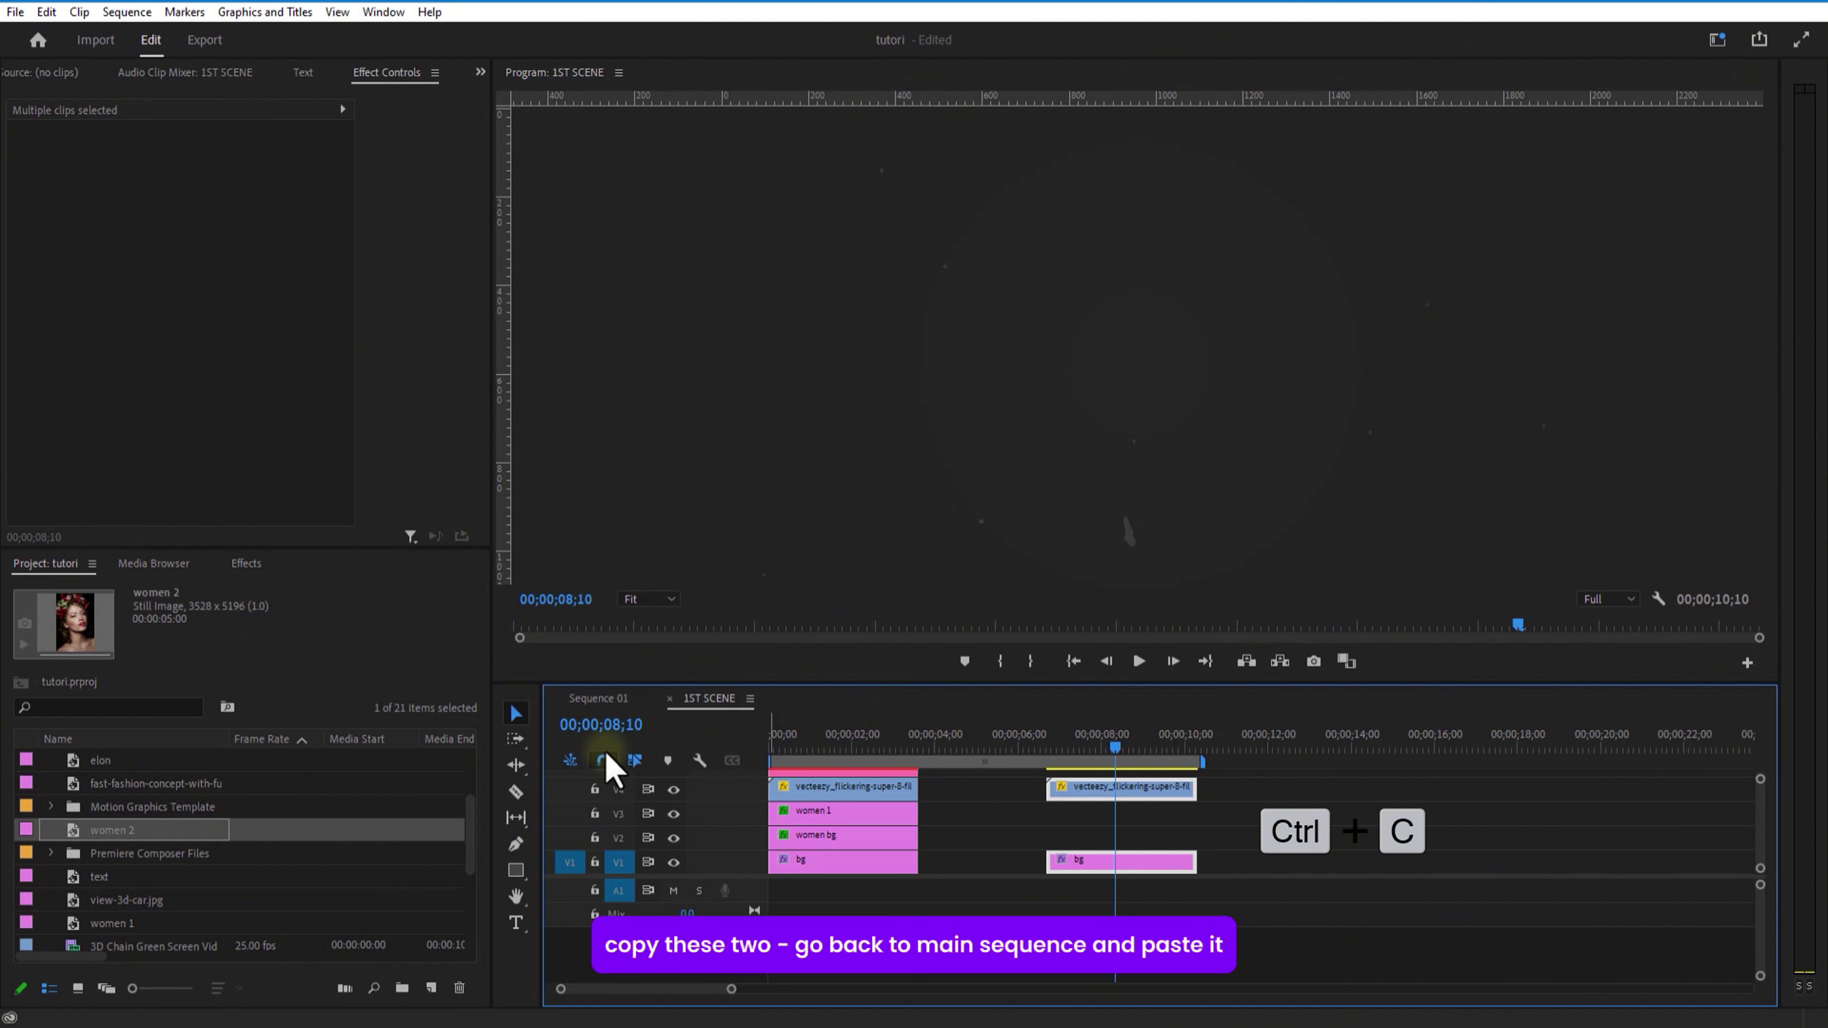
Paste the overlay and bg clips into Sequence 01 at 00;00;04;10 and delete the leftover duplicates from the 1ST SCENE nest.
left_click(598, 698)
left_click(949, 738)
key("ctrl+v")
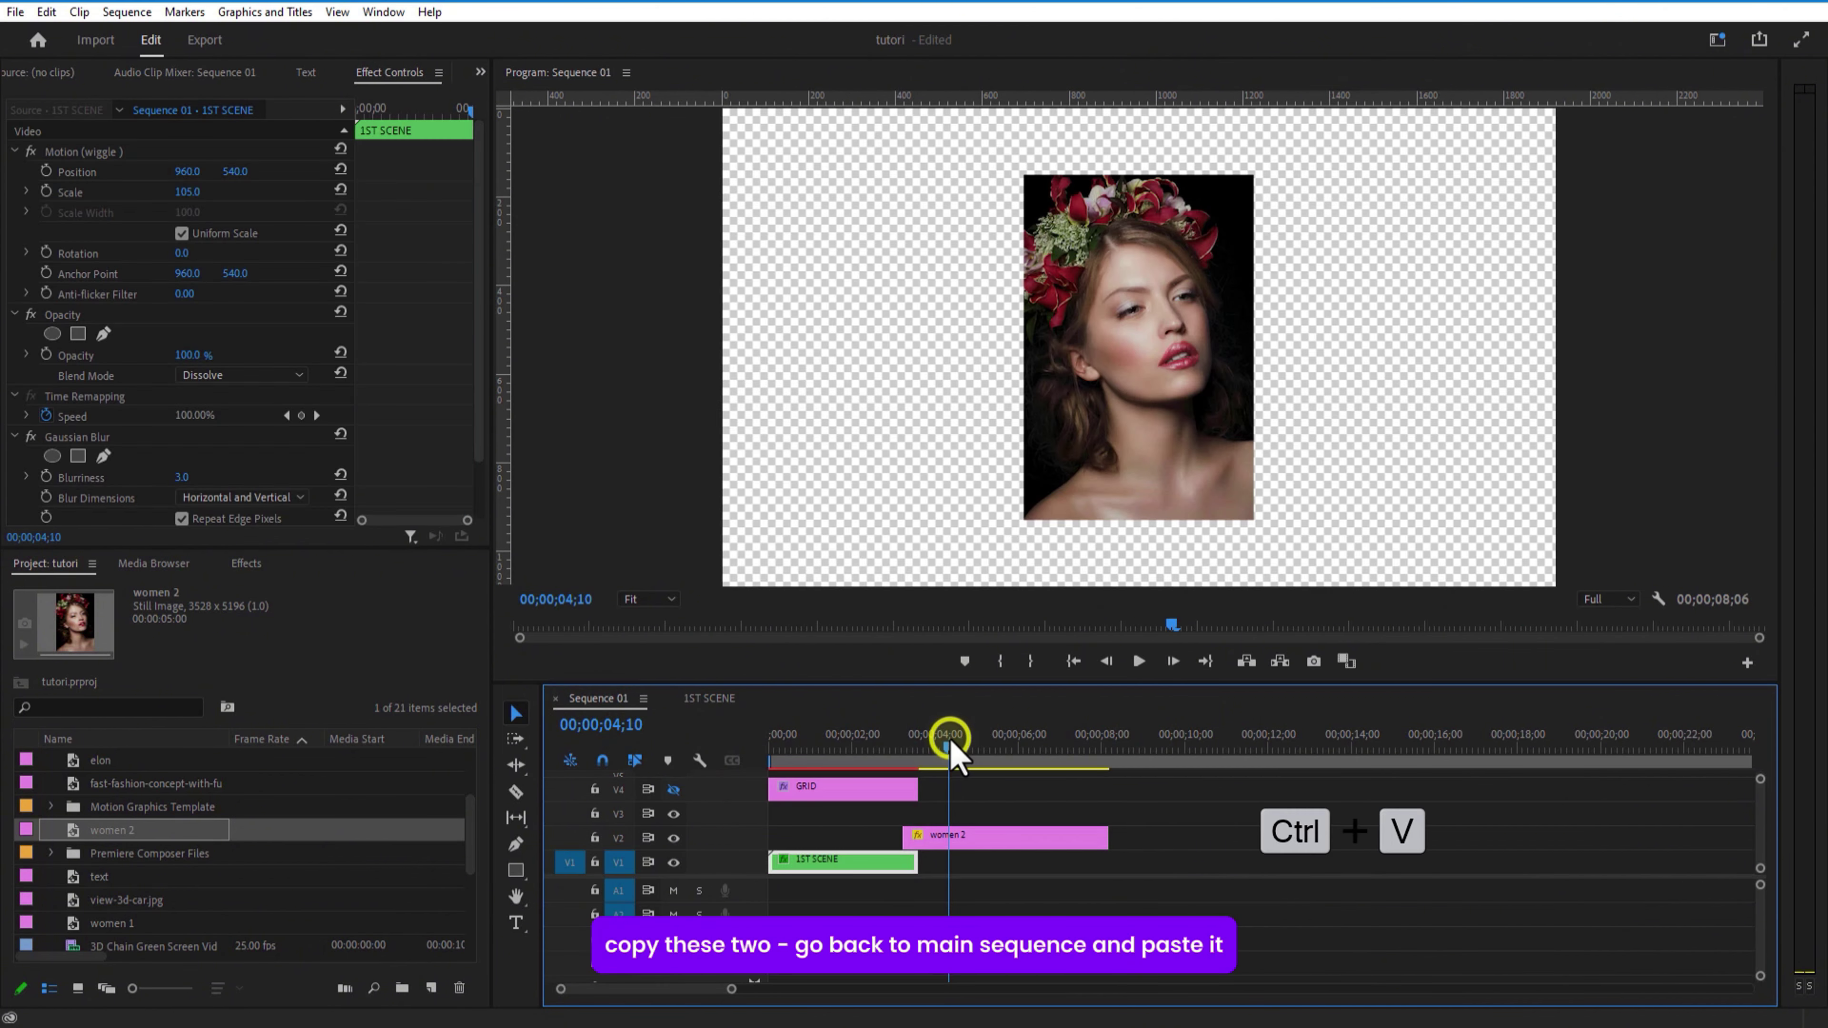
left_click(1003, 842)
left_click(708, 698)
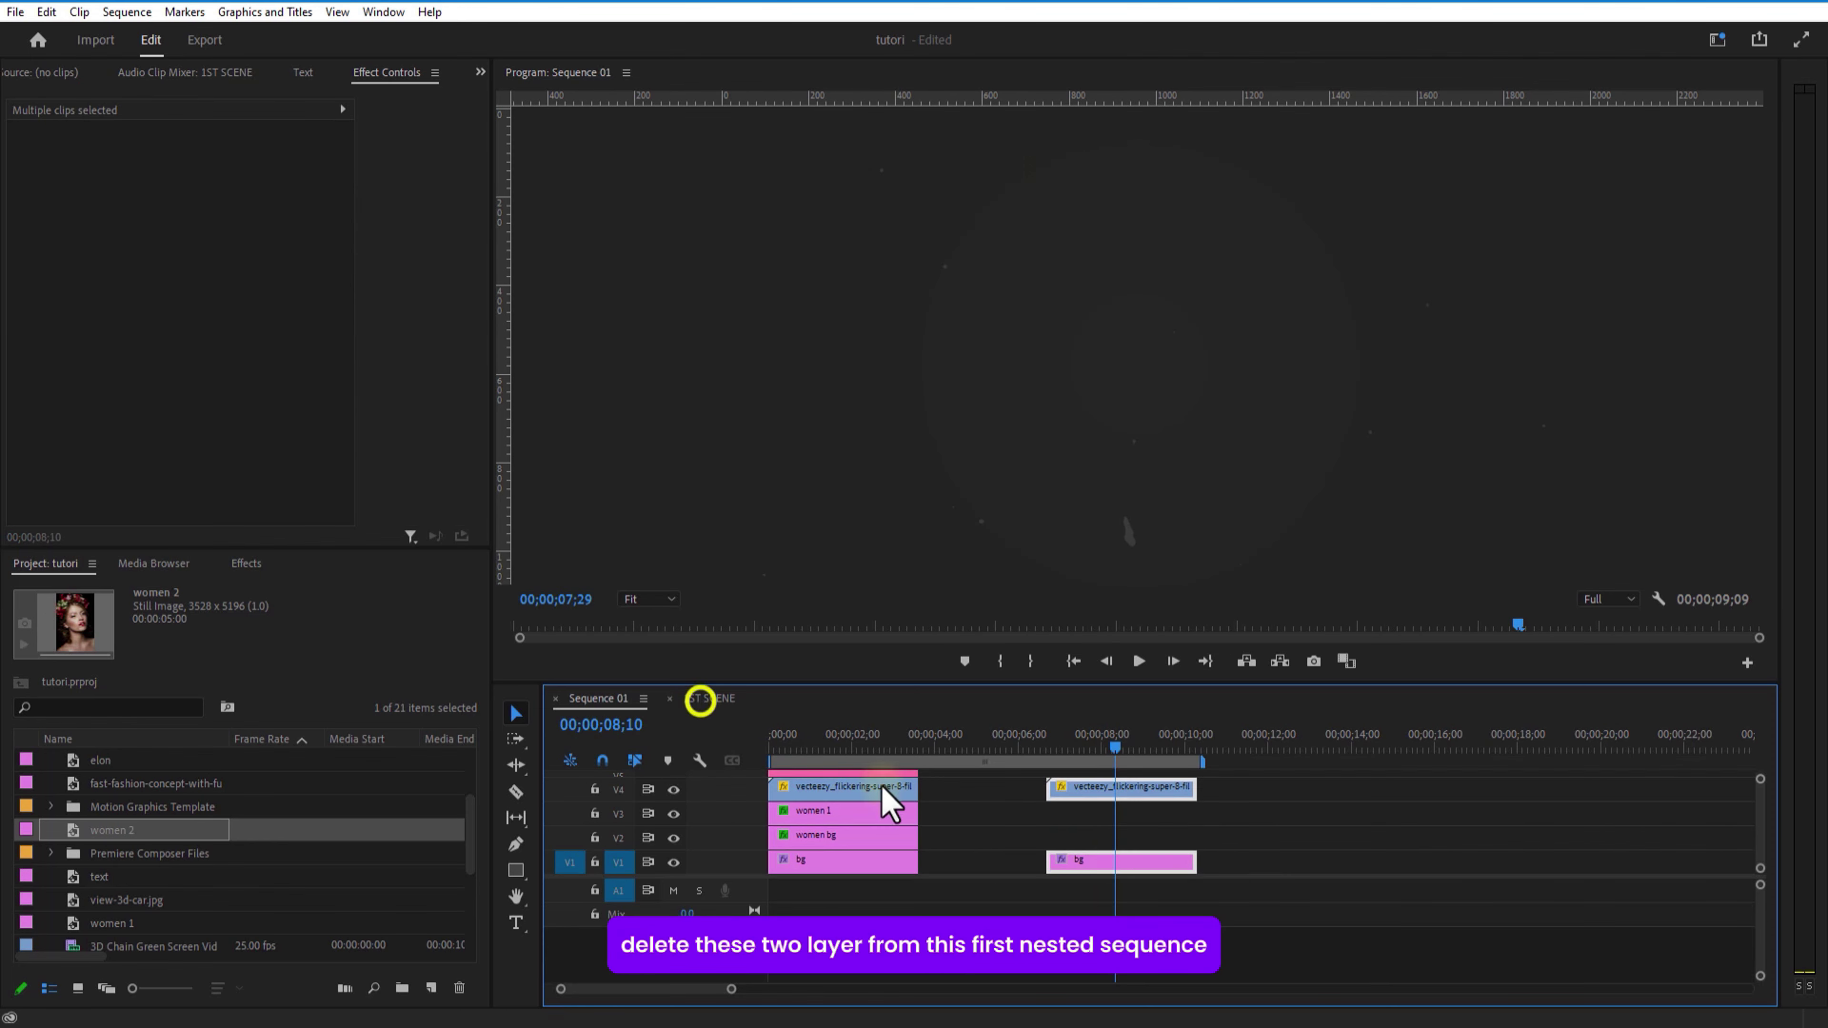
left_click(599, 698)
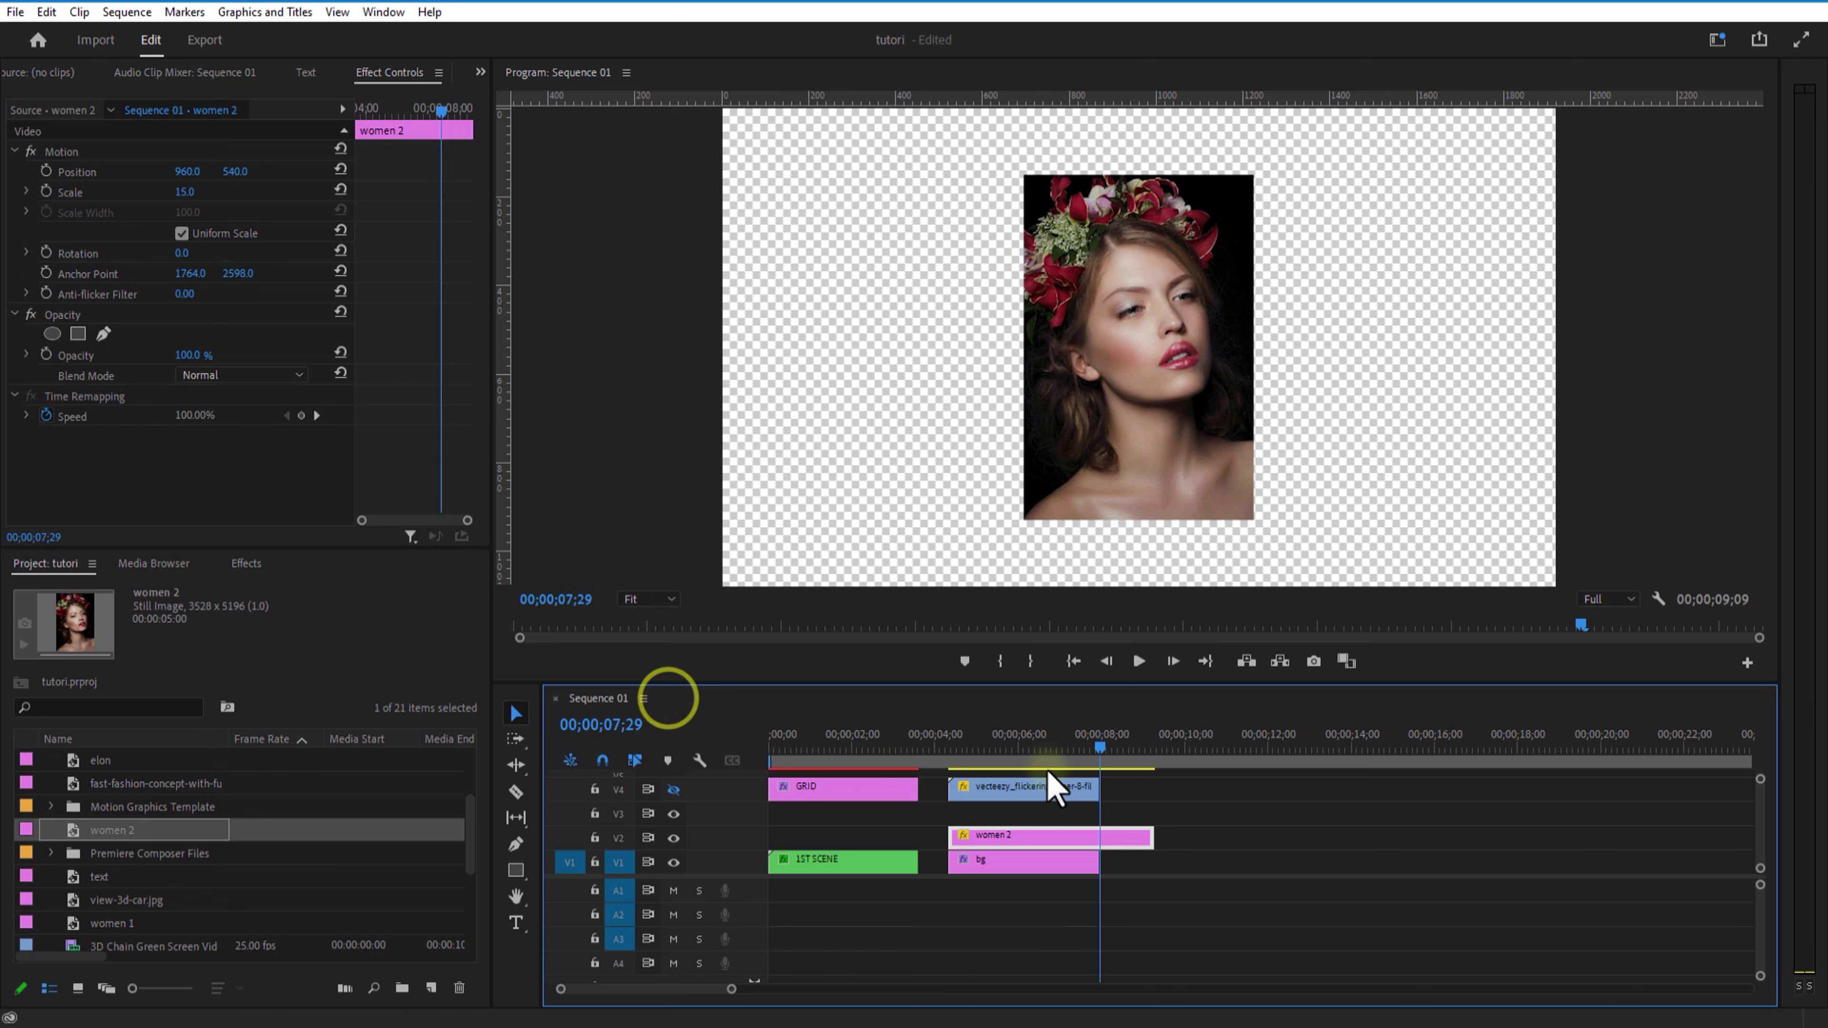
Place bg directly after 1ST SCENE and start women 2 at 00;00;03;12 with its vertical position at 793.
left_click_drag(979, 864, 921, 843)
left_click(906, 763)
left_click(299, 411)
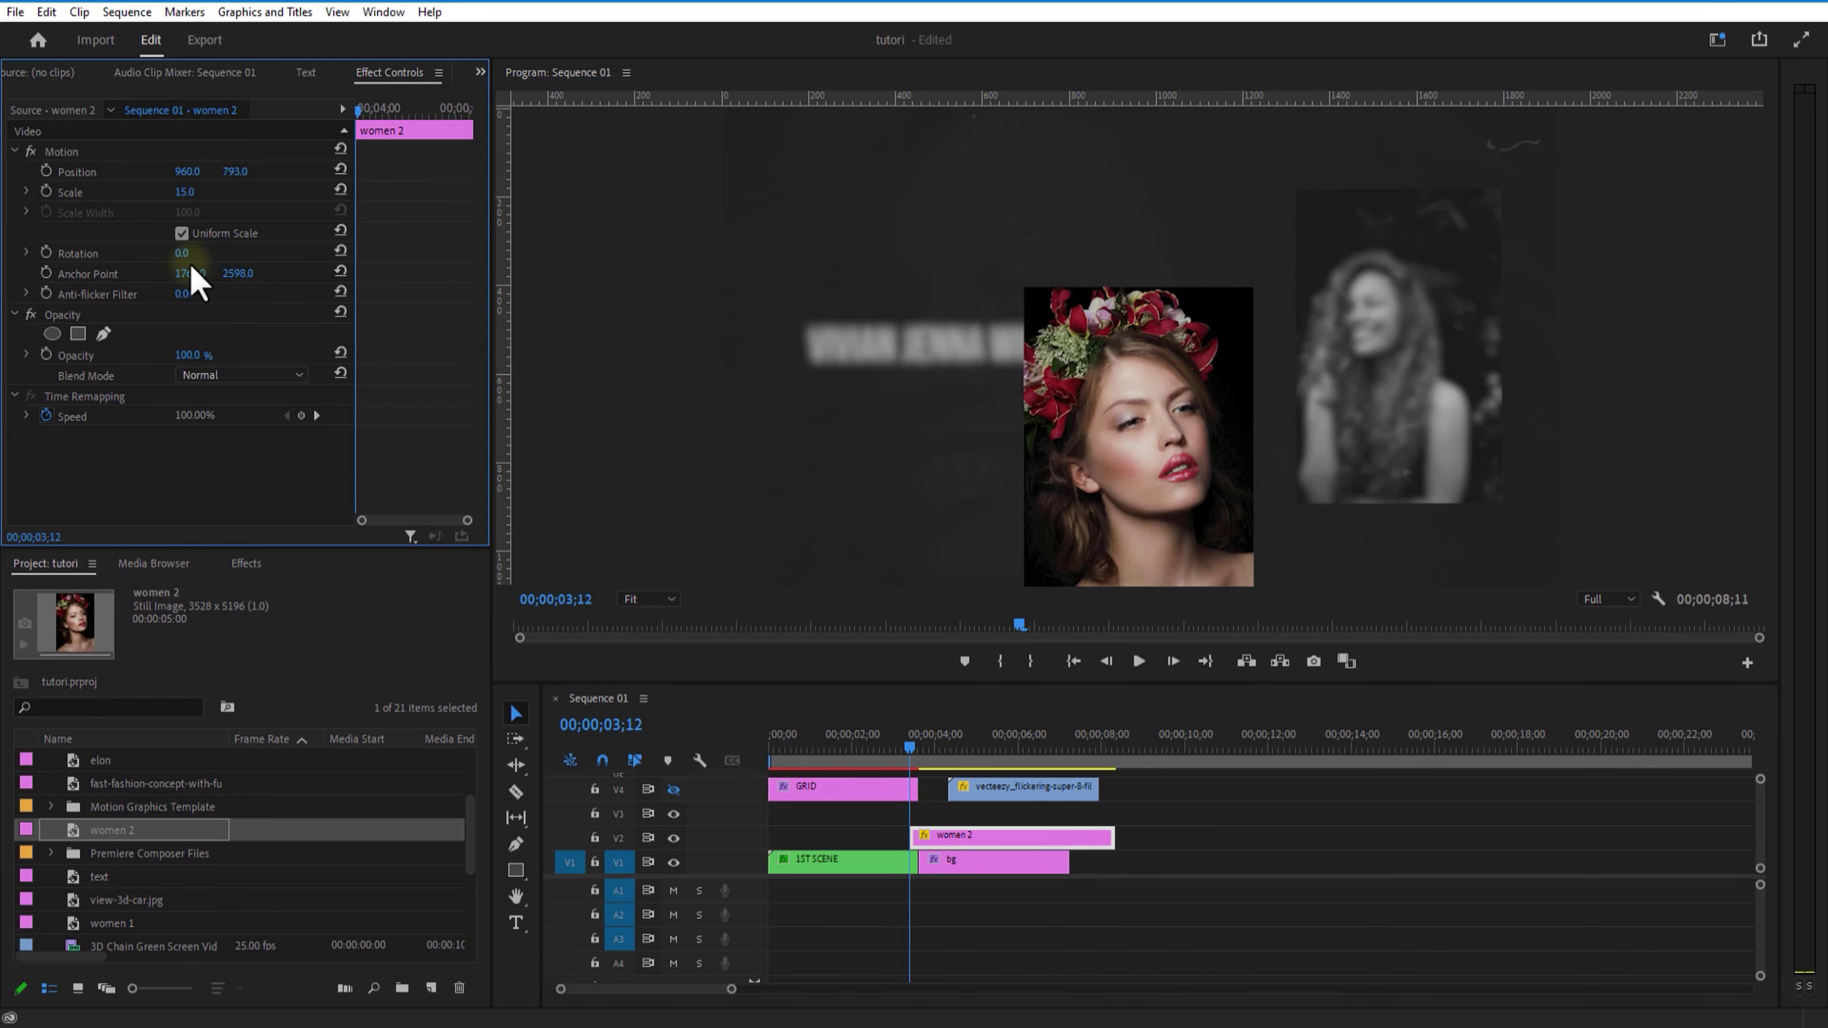
Set the scale of women 2 to 30 and add a scale keyframe at 00;00;03;12.
left_click(180, 192)
type("3")
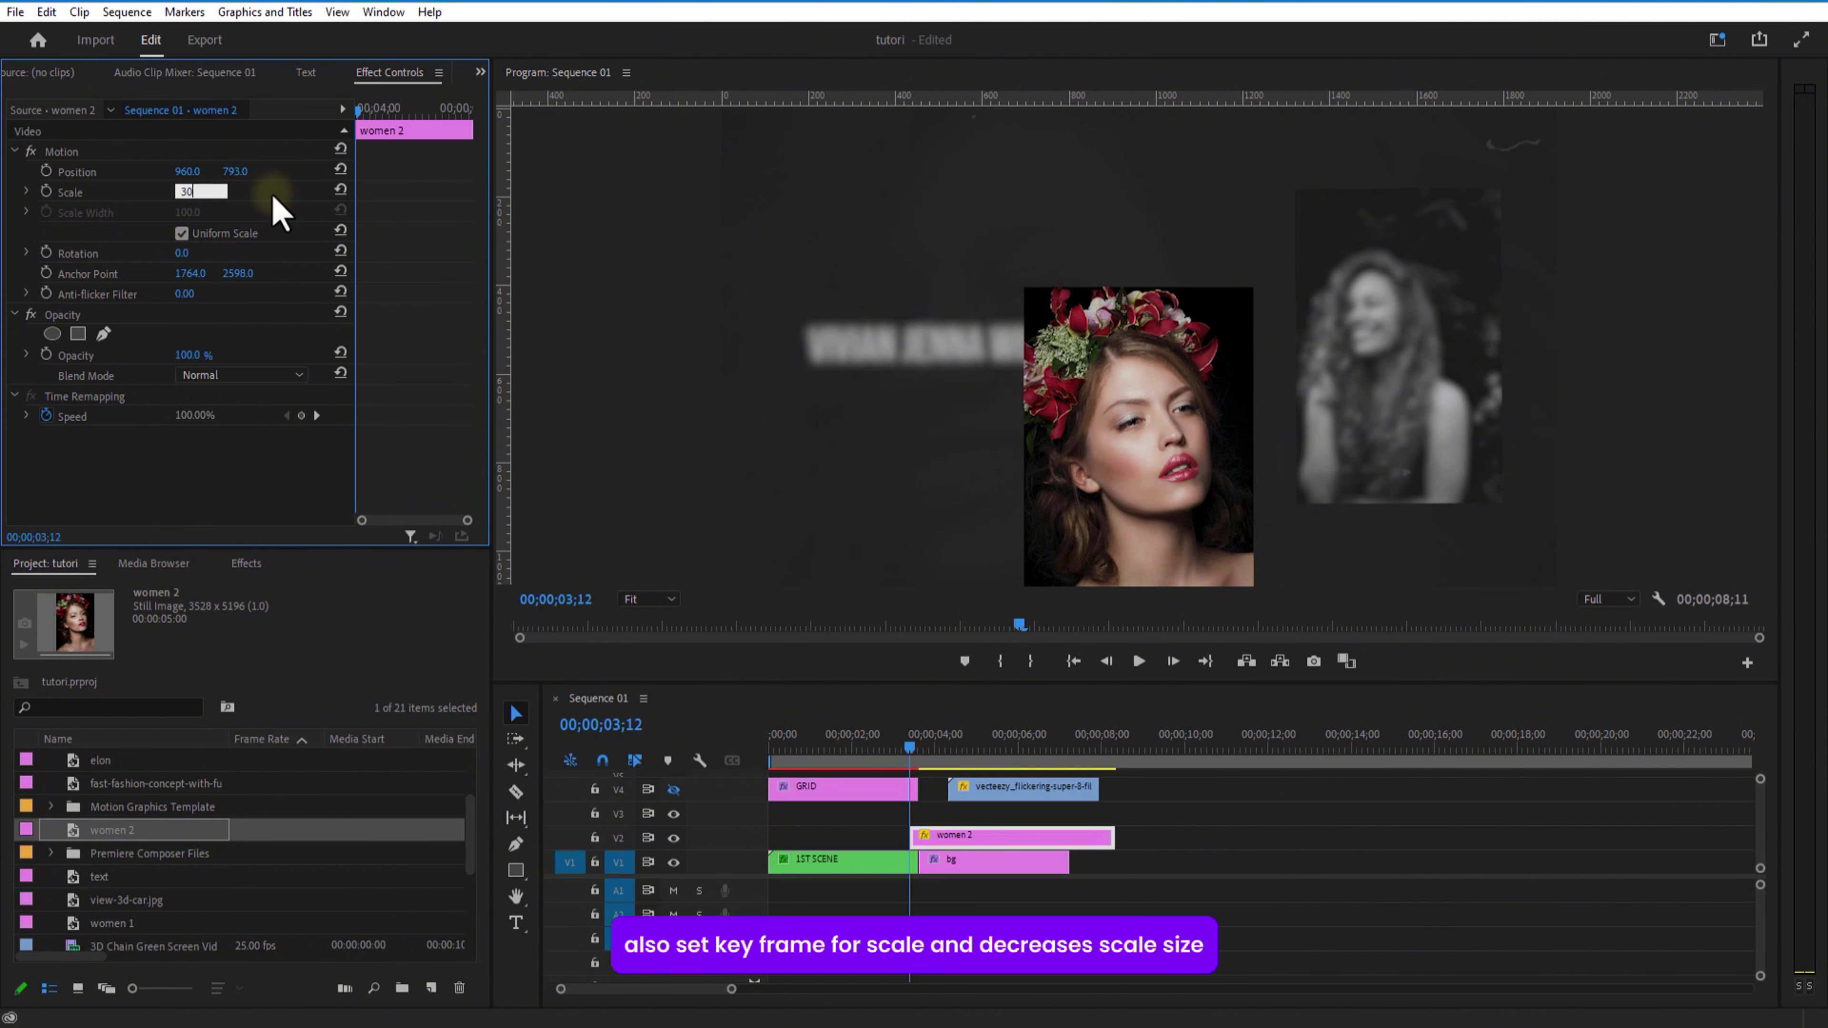
type("0")
left_click(271, 196)
left_click(47, 191)
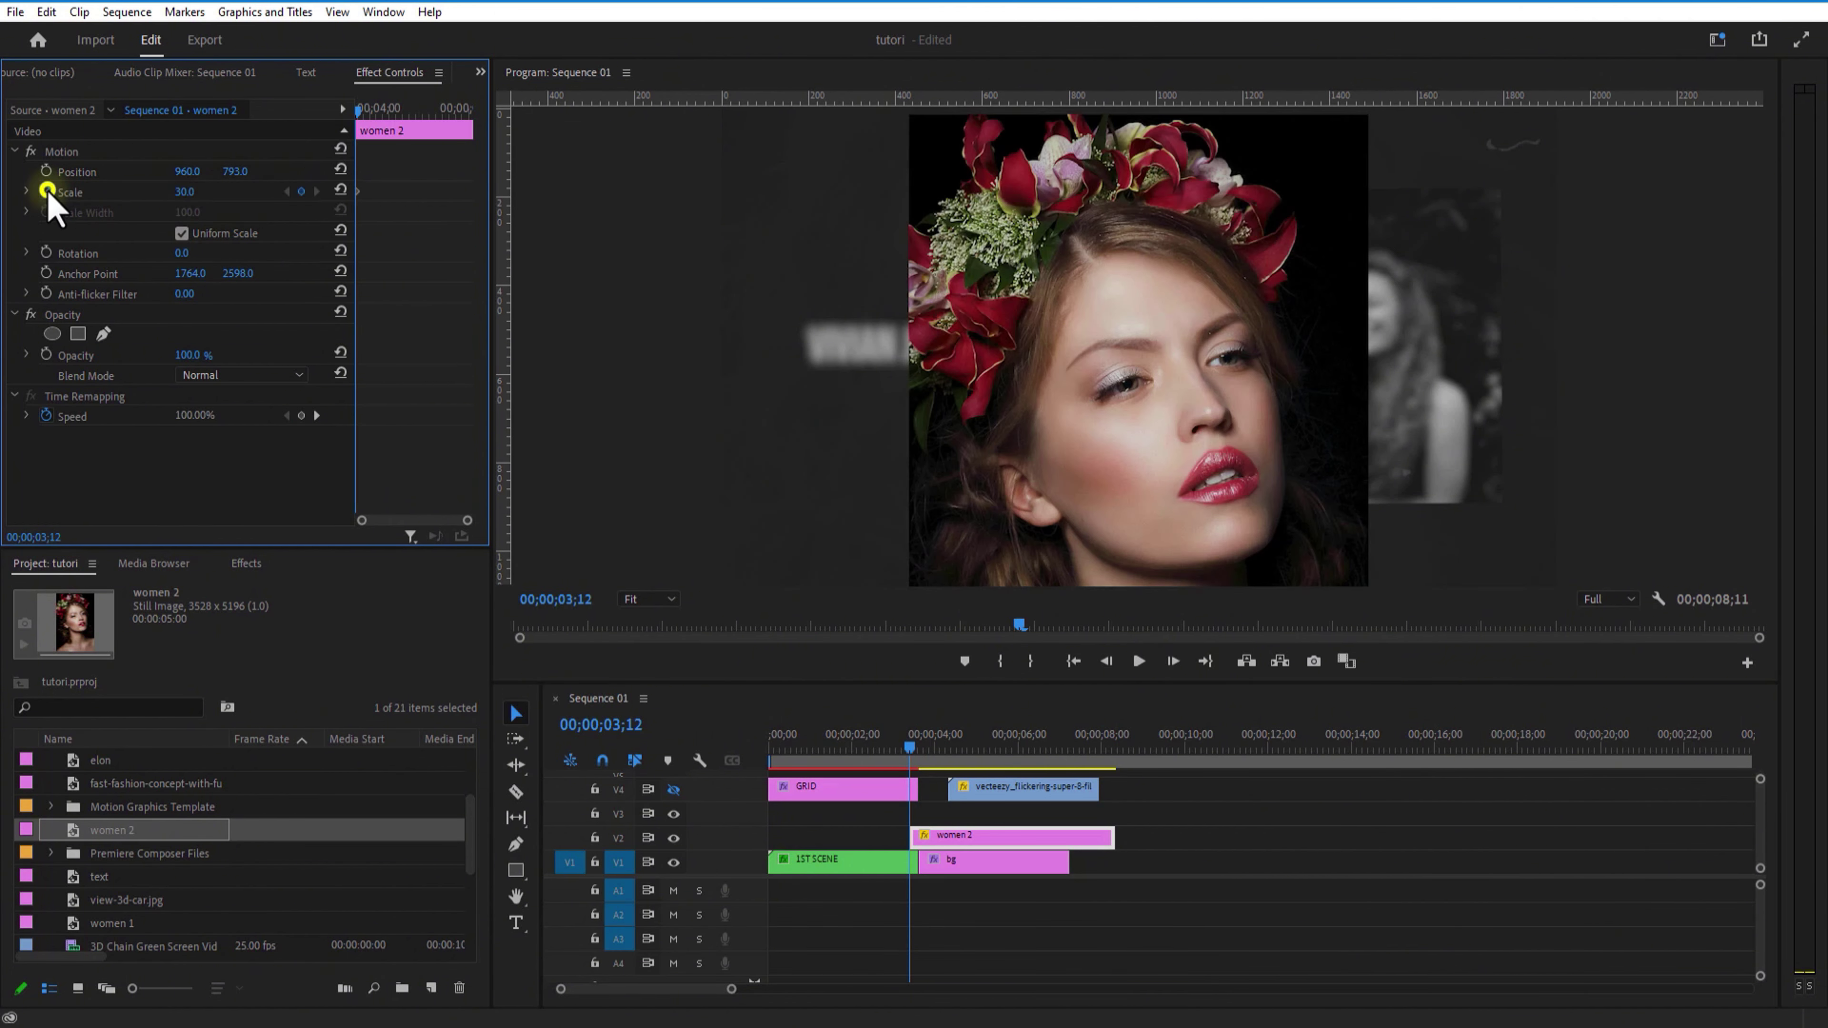
Add an opacity keyframe to women 2 at 00;00;03;12 with a value of 20%.
left_click(46, 354)
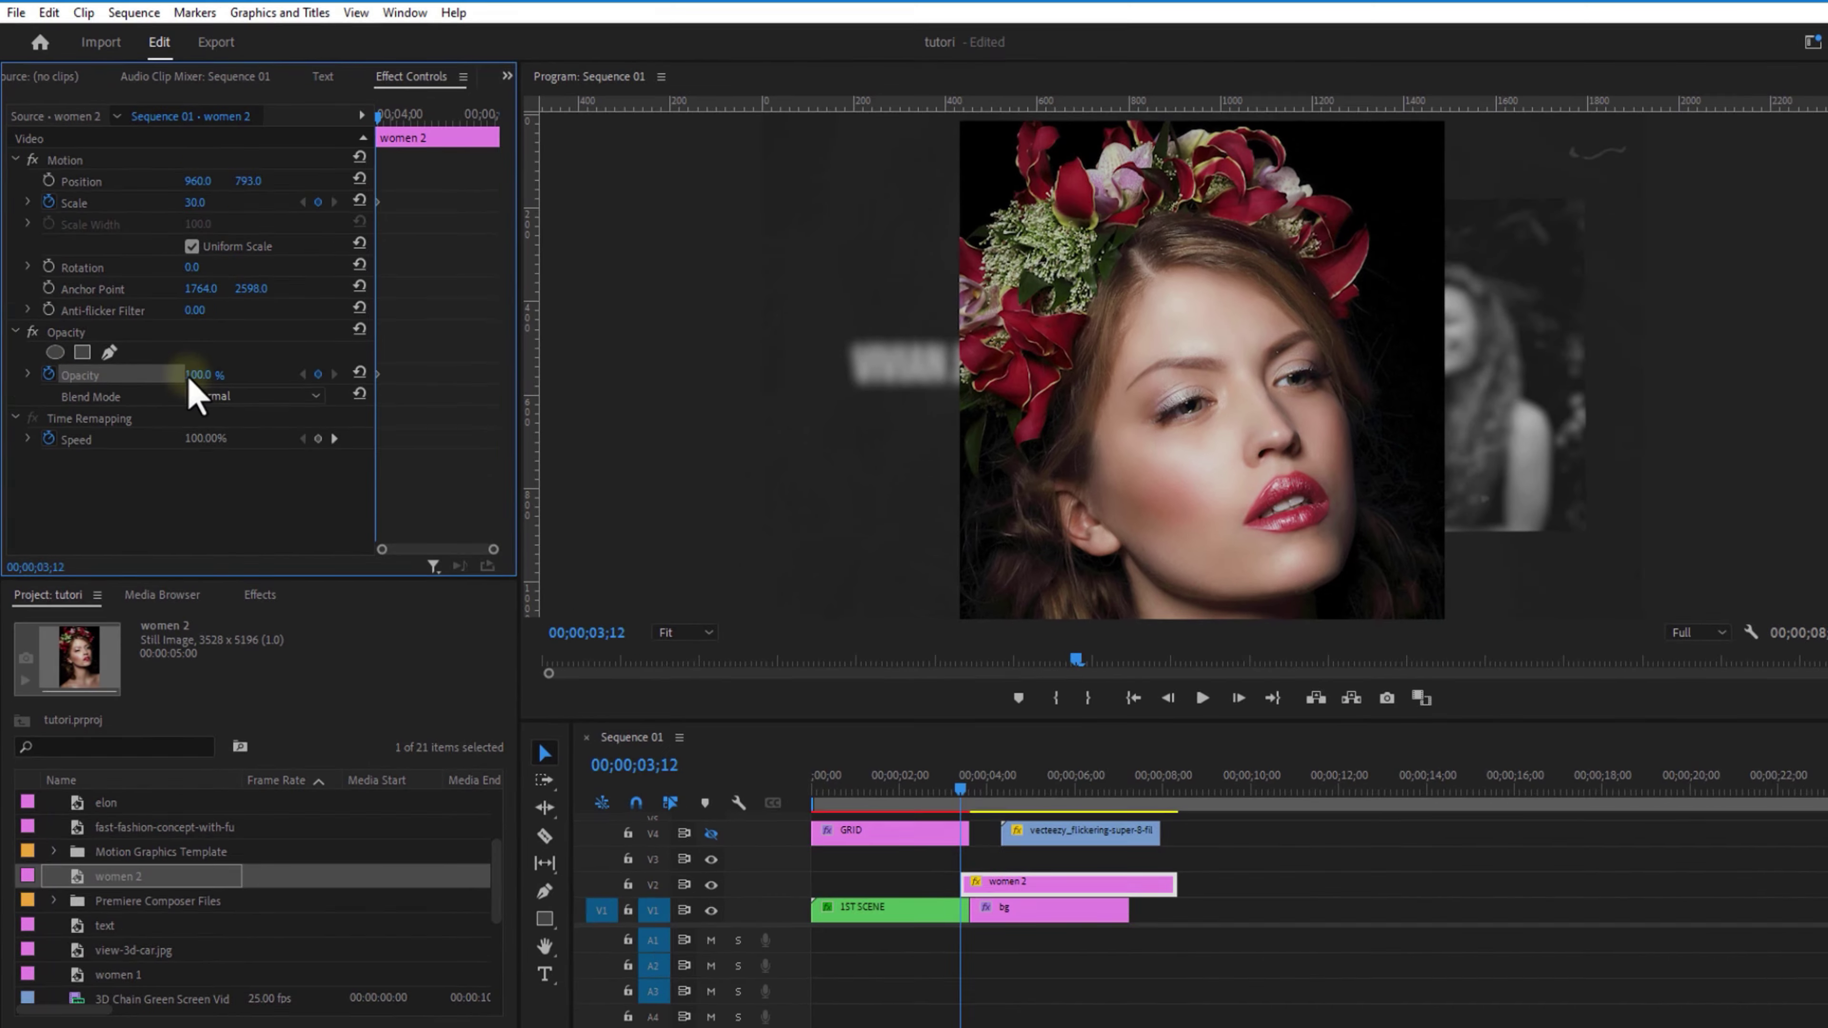
left_click(194, 375)
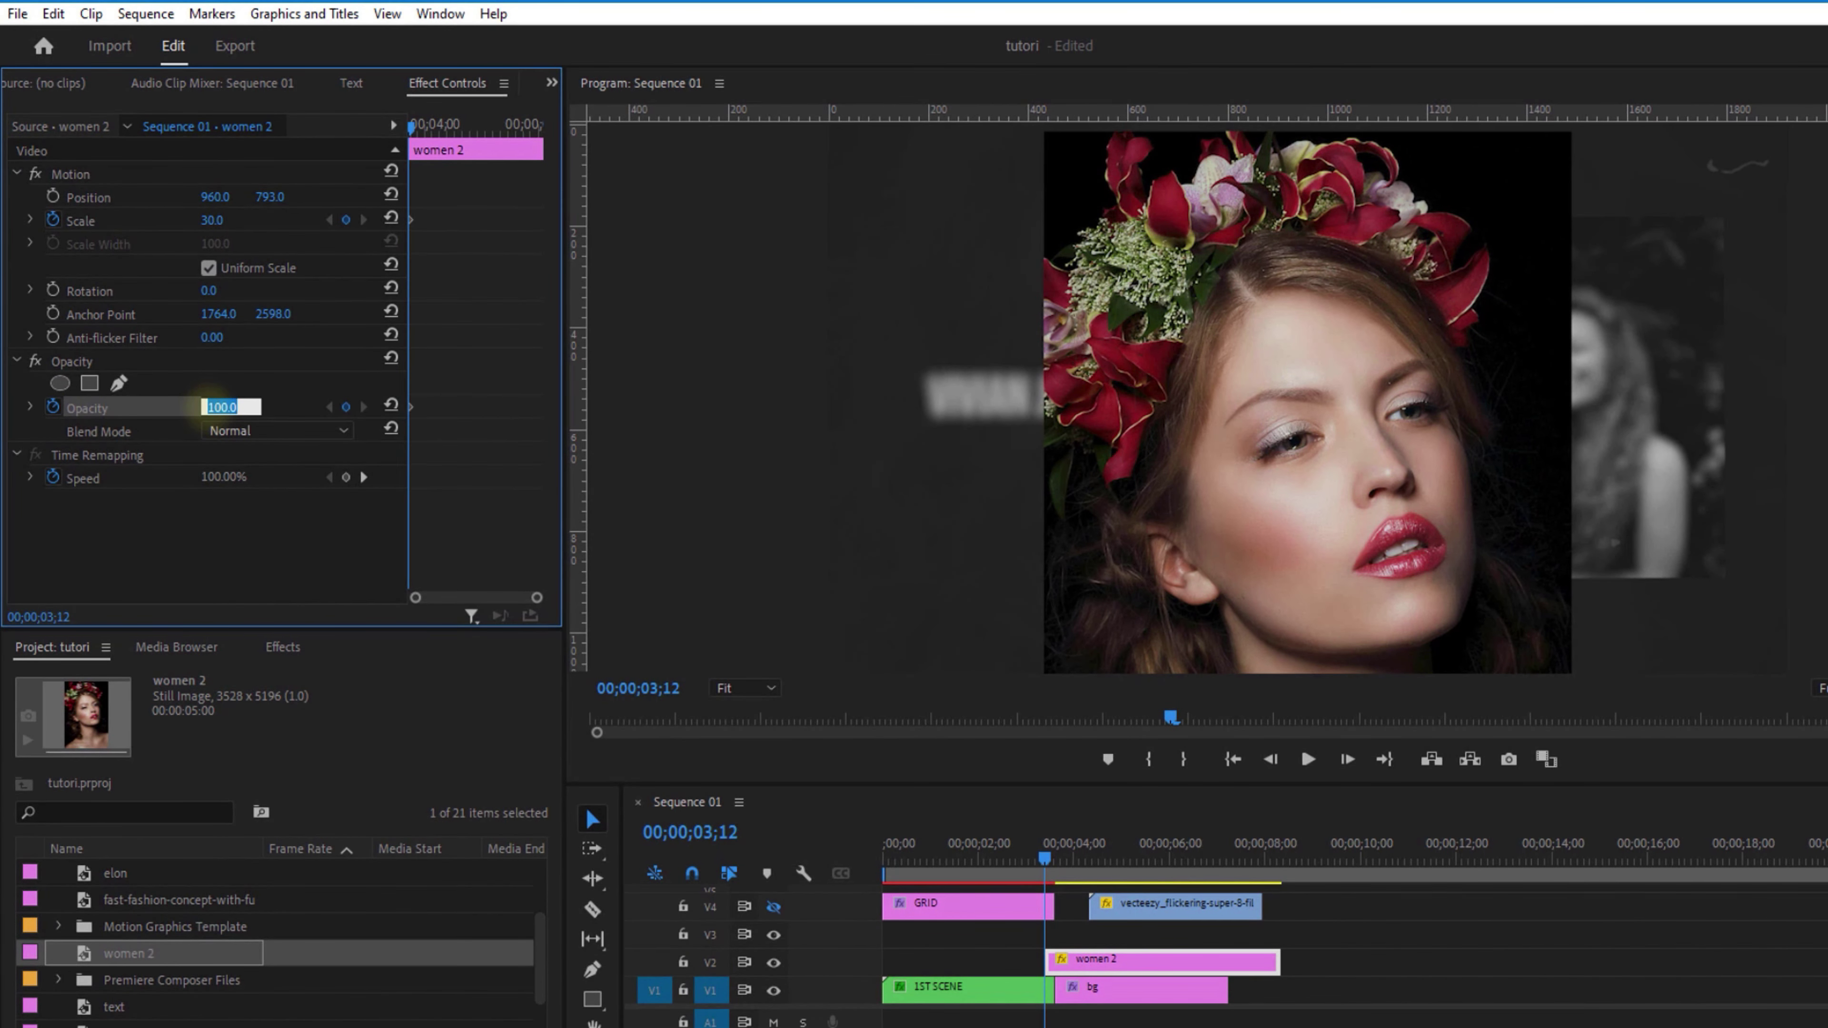
type("20")
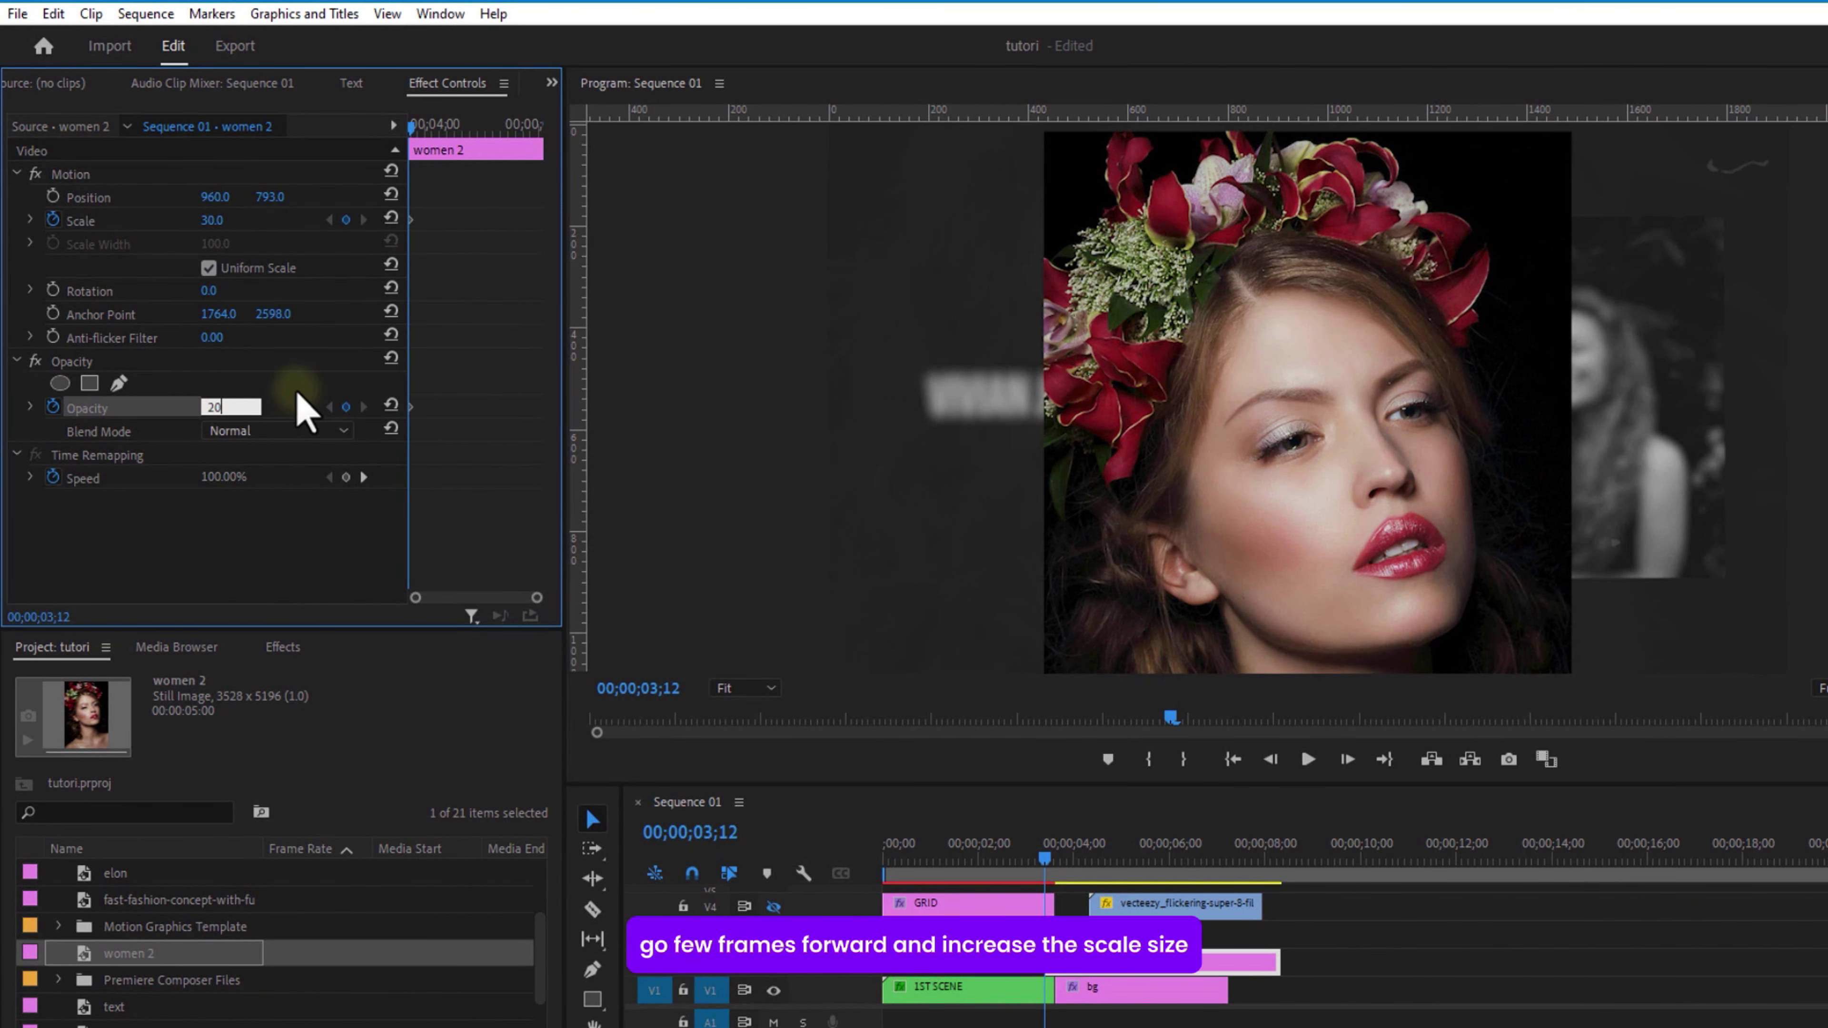
key("Return")
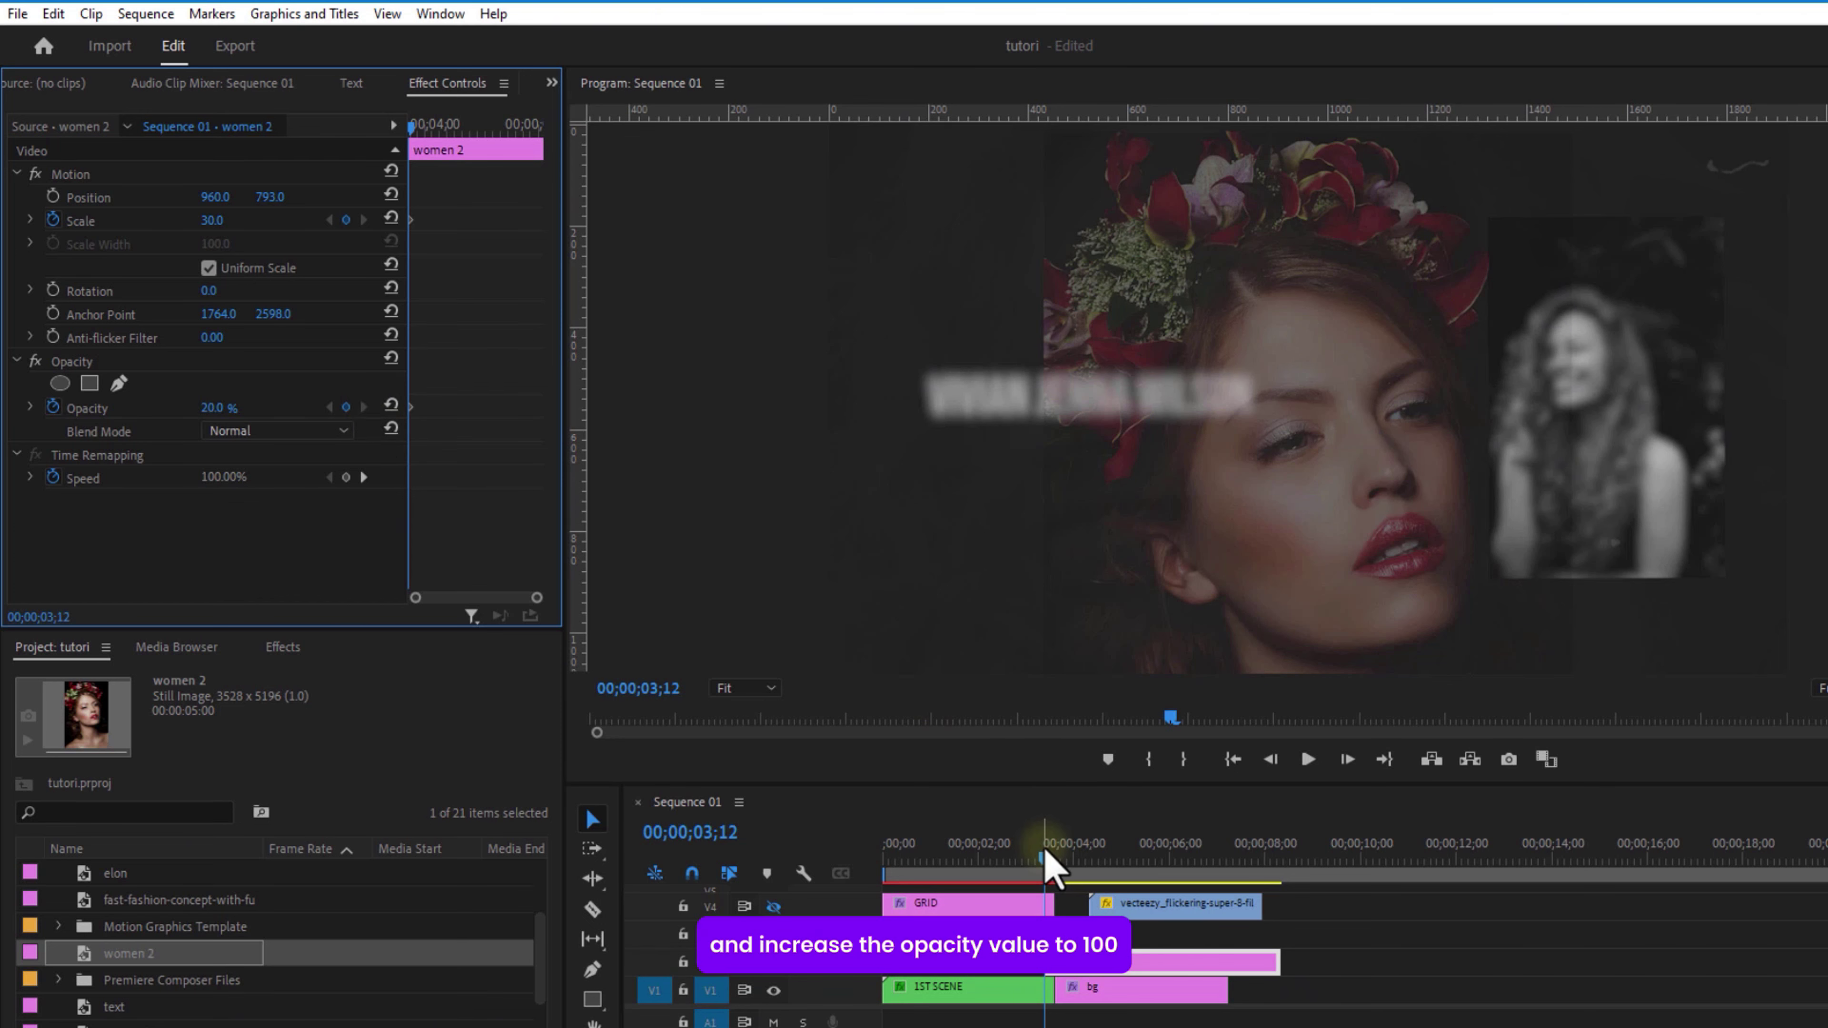
Lower the opacity keyframe of women 2 at 00;00;03;12 to 10%.
type("1")
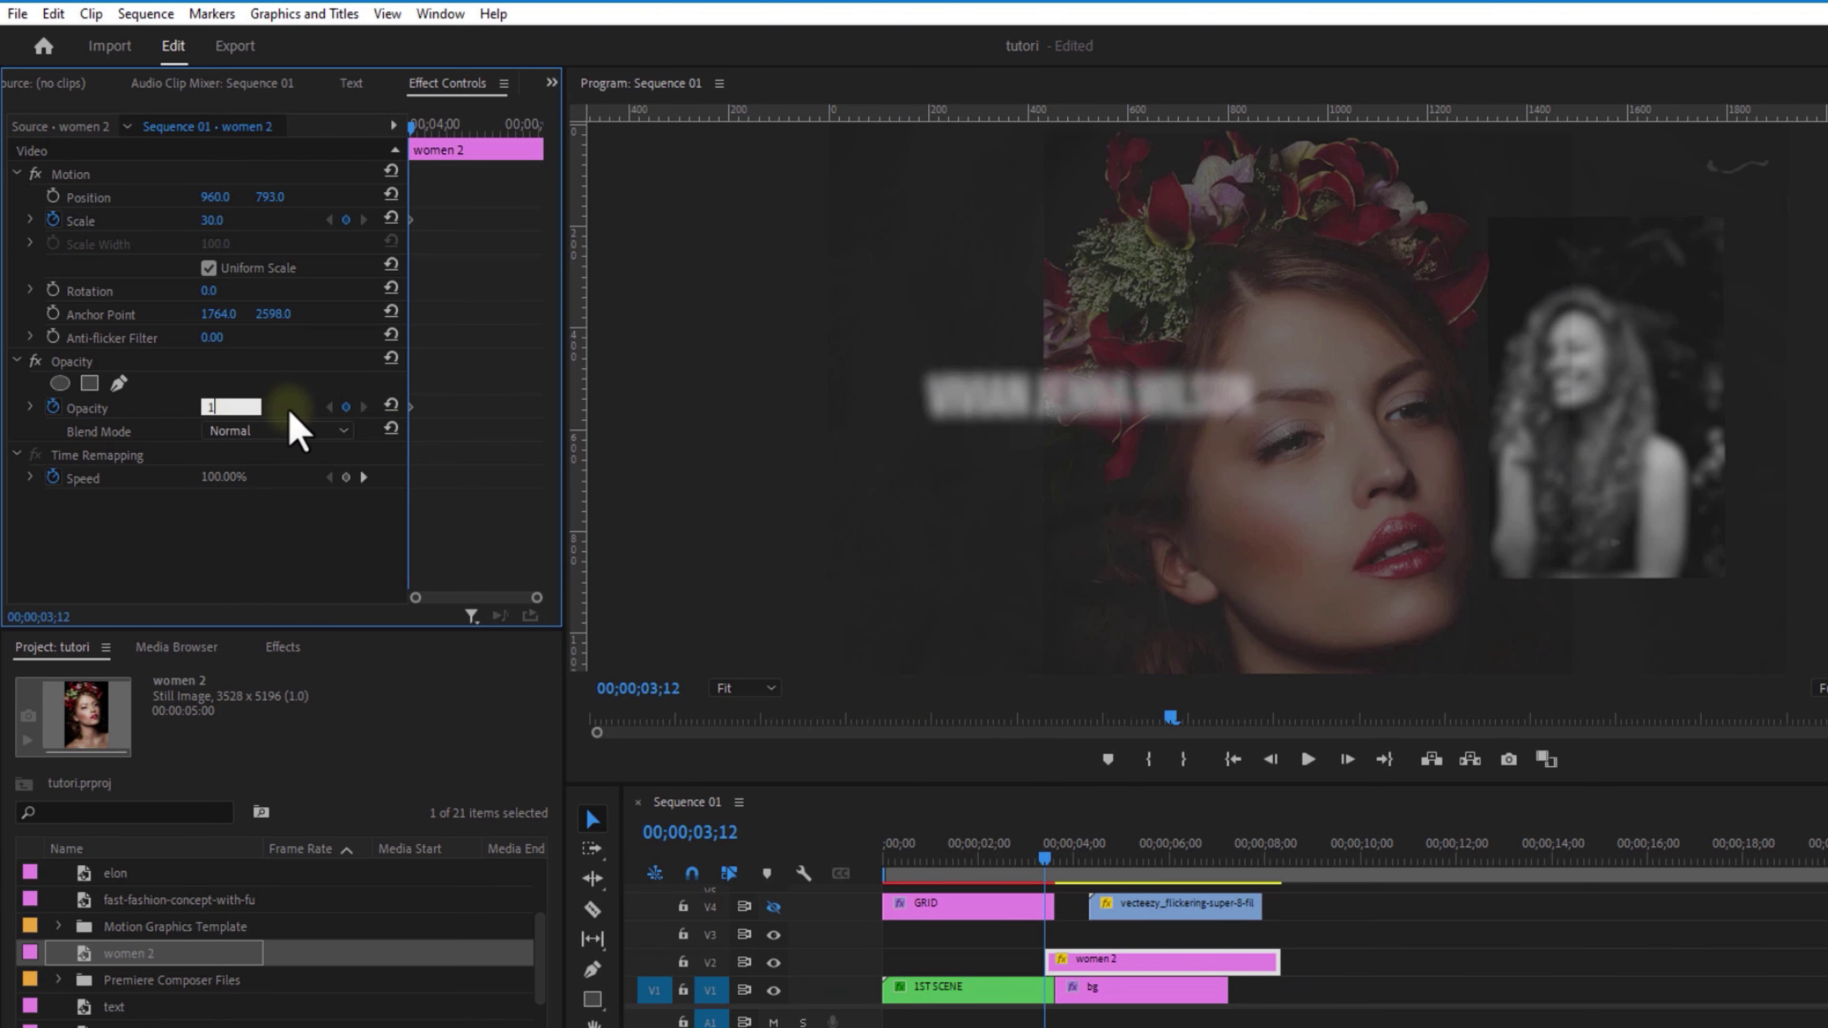
type("0")
key("Return")
Add keyframes to women 2 at 00;00;03;19 with a scale of 10 and an opacity of 100%.
left_click(1053, 861)
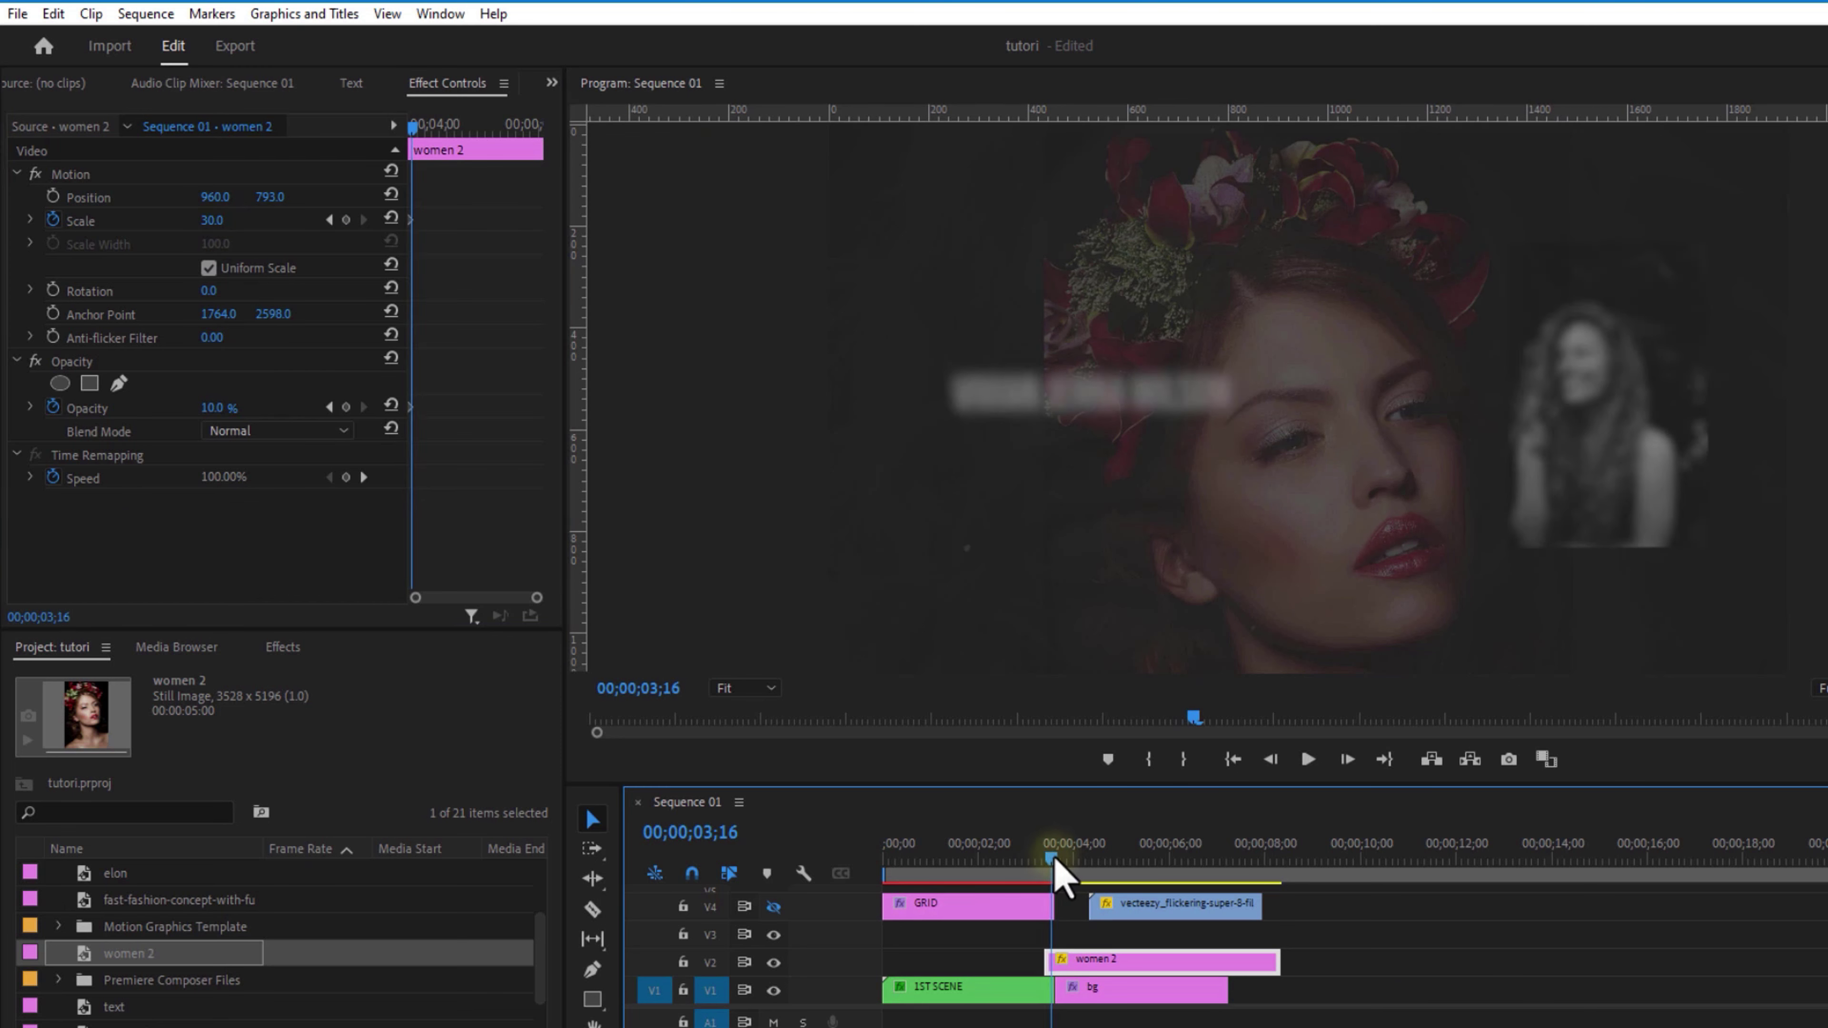
left_click_drag(1055, 861, 1057, 861)
left_click(212, 220)
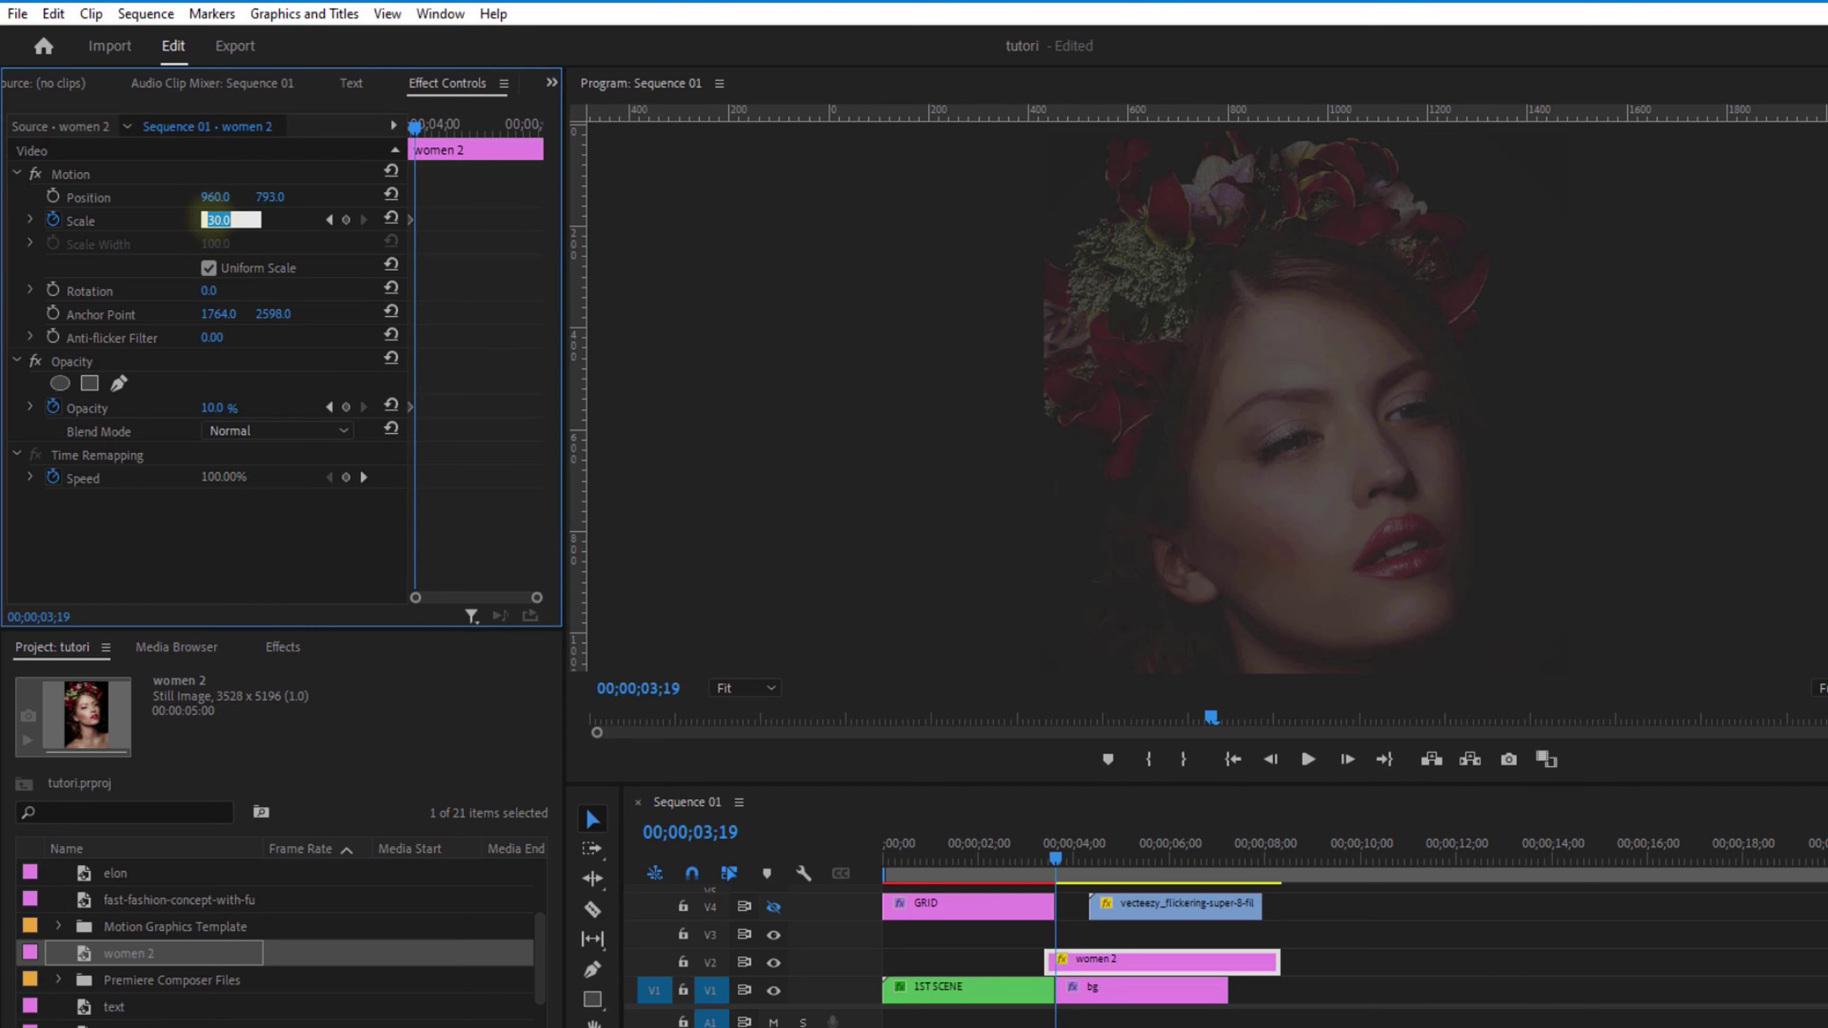
type("10")
key("Return")
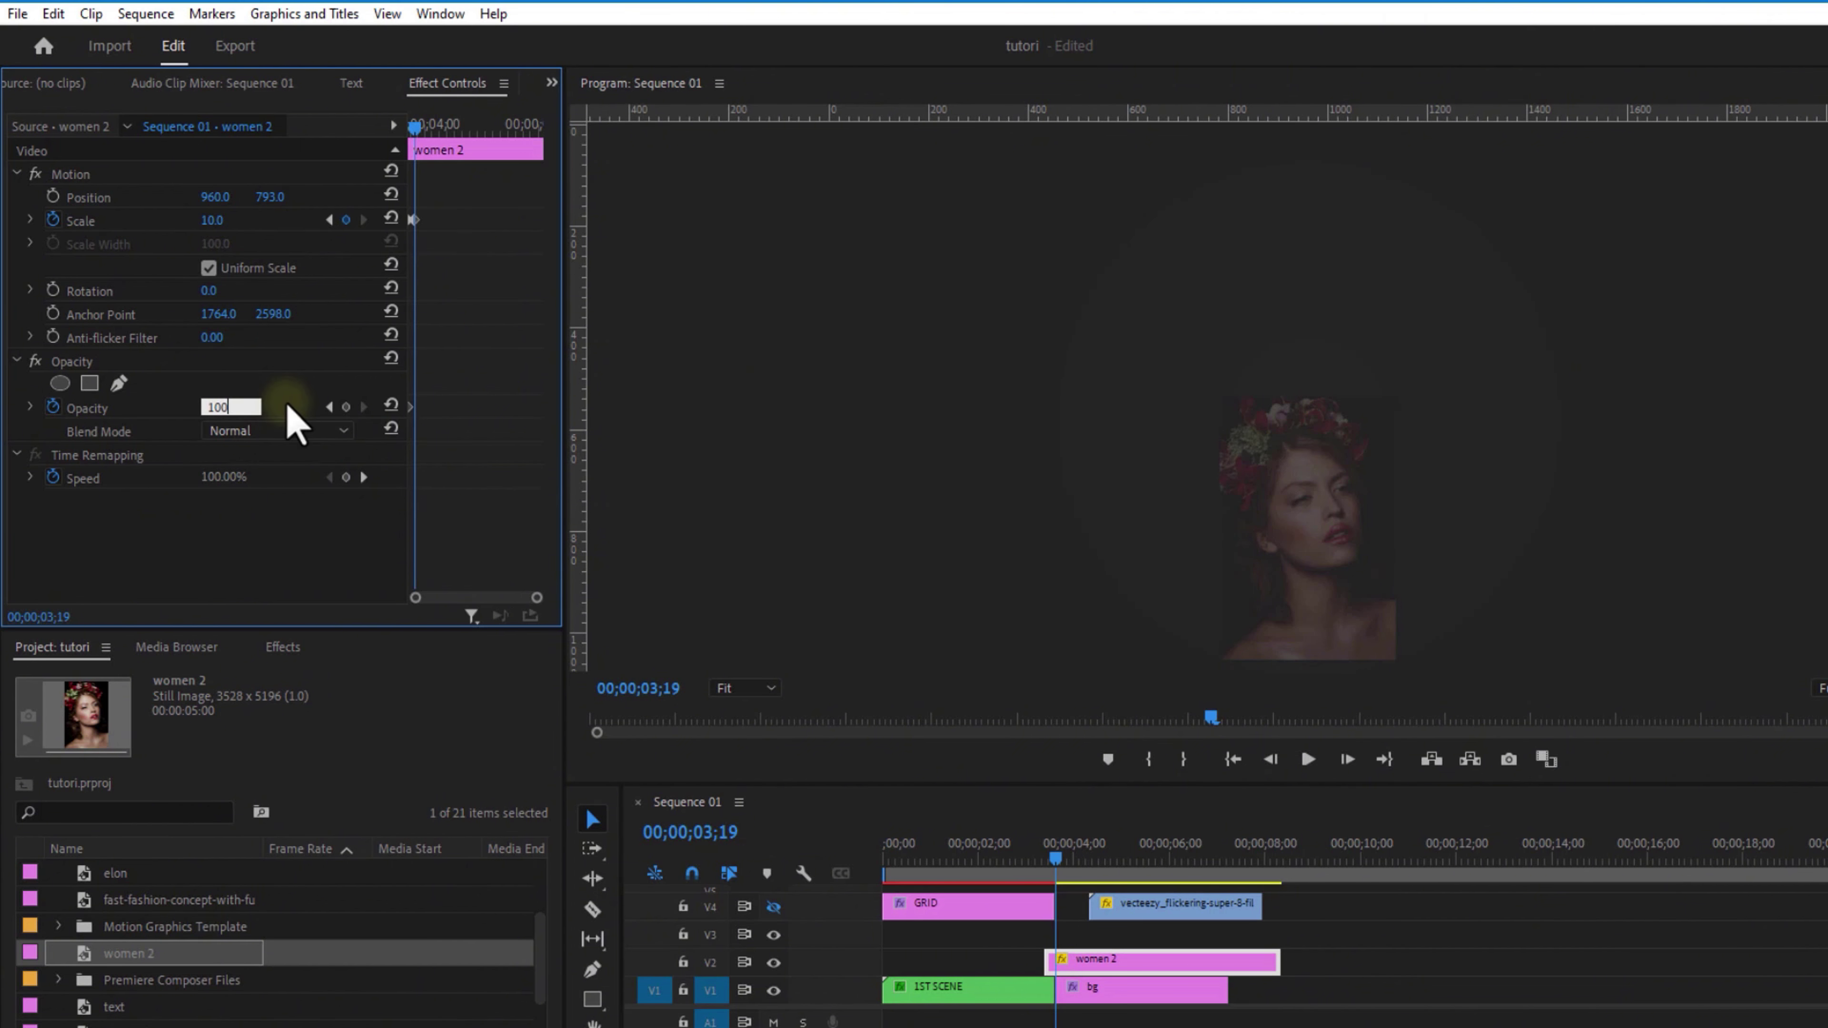
key("Return")
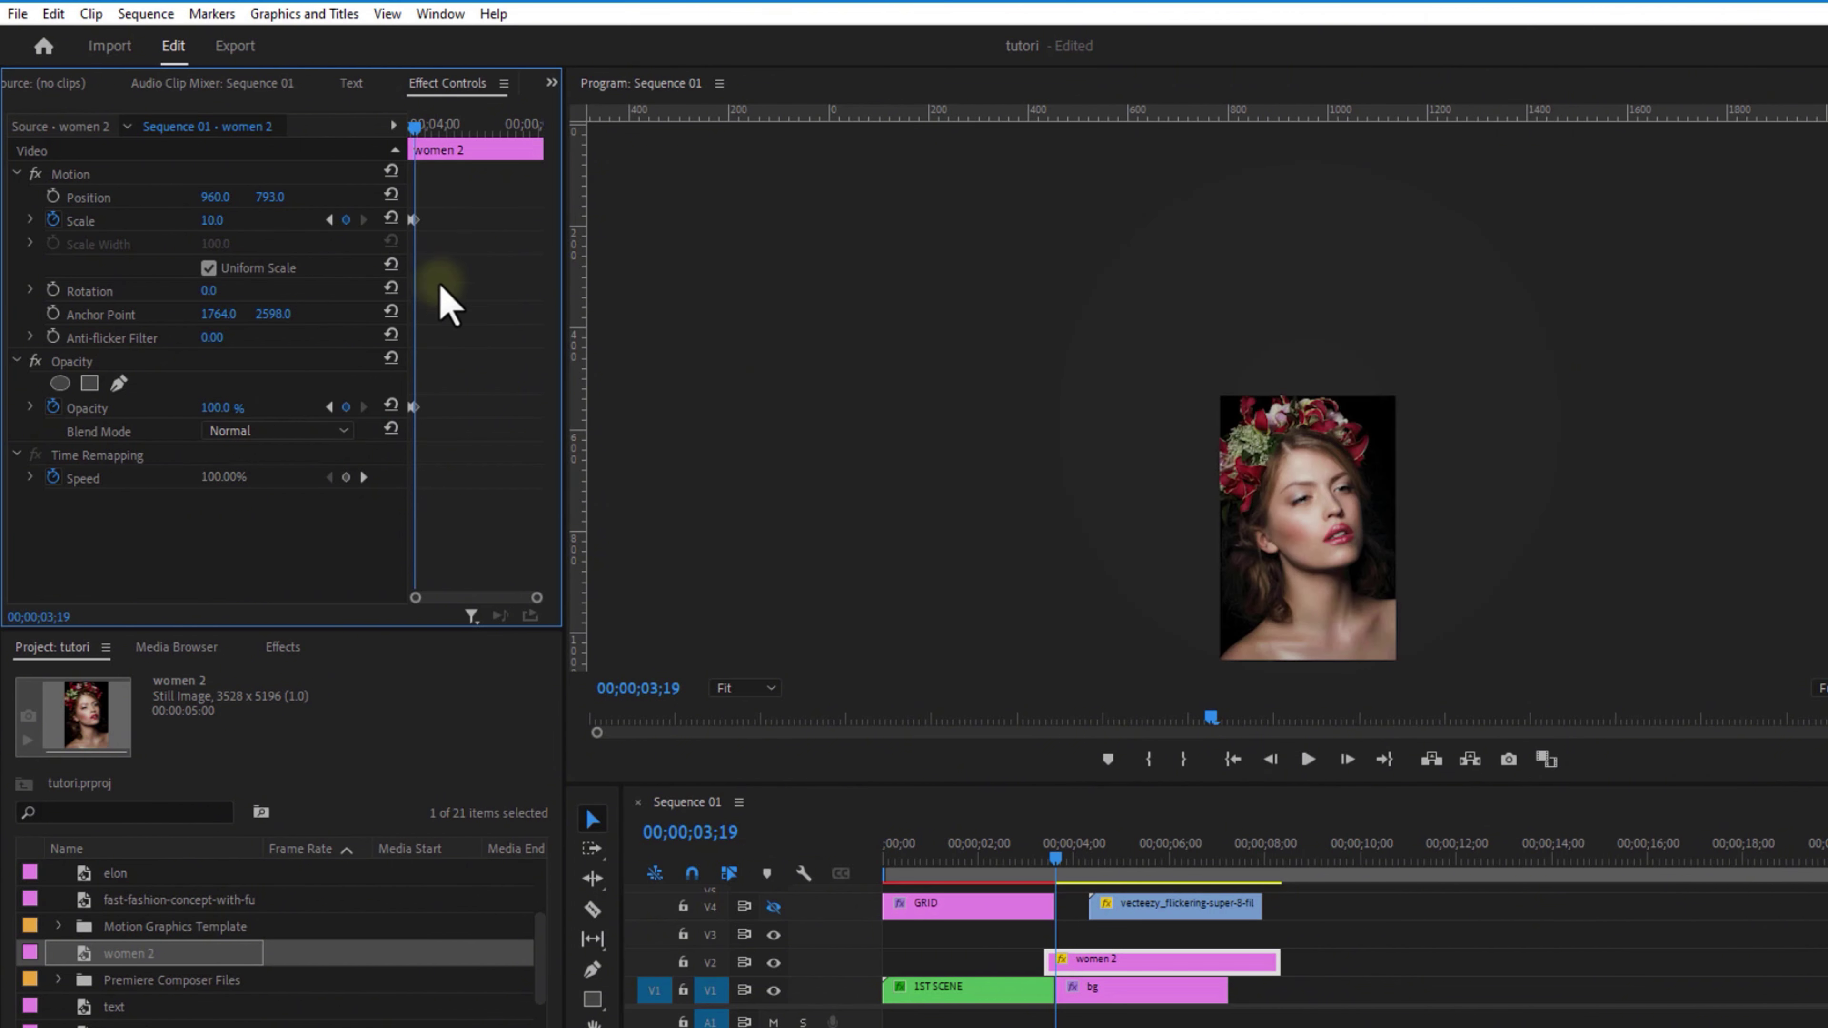
Change the scale keyframe of women 2 at 00;00;03;19 to 20 and set its vertical position to 885.
left_click_drag(537, 597, 465, 597)
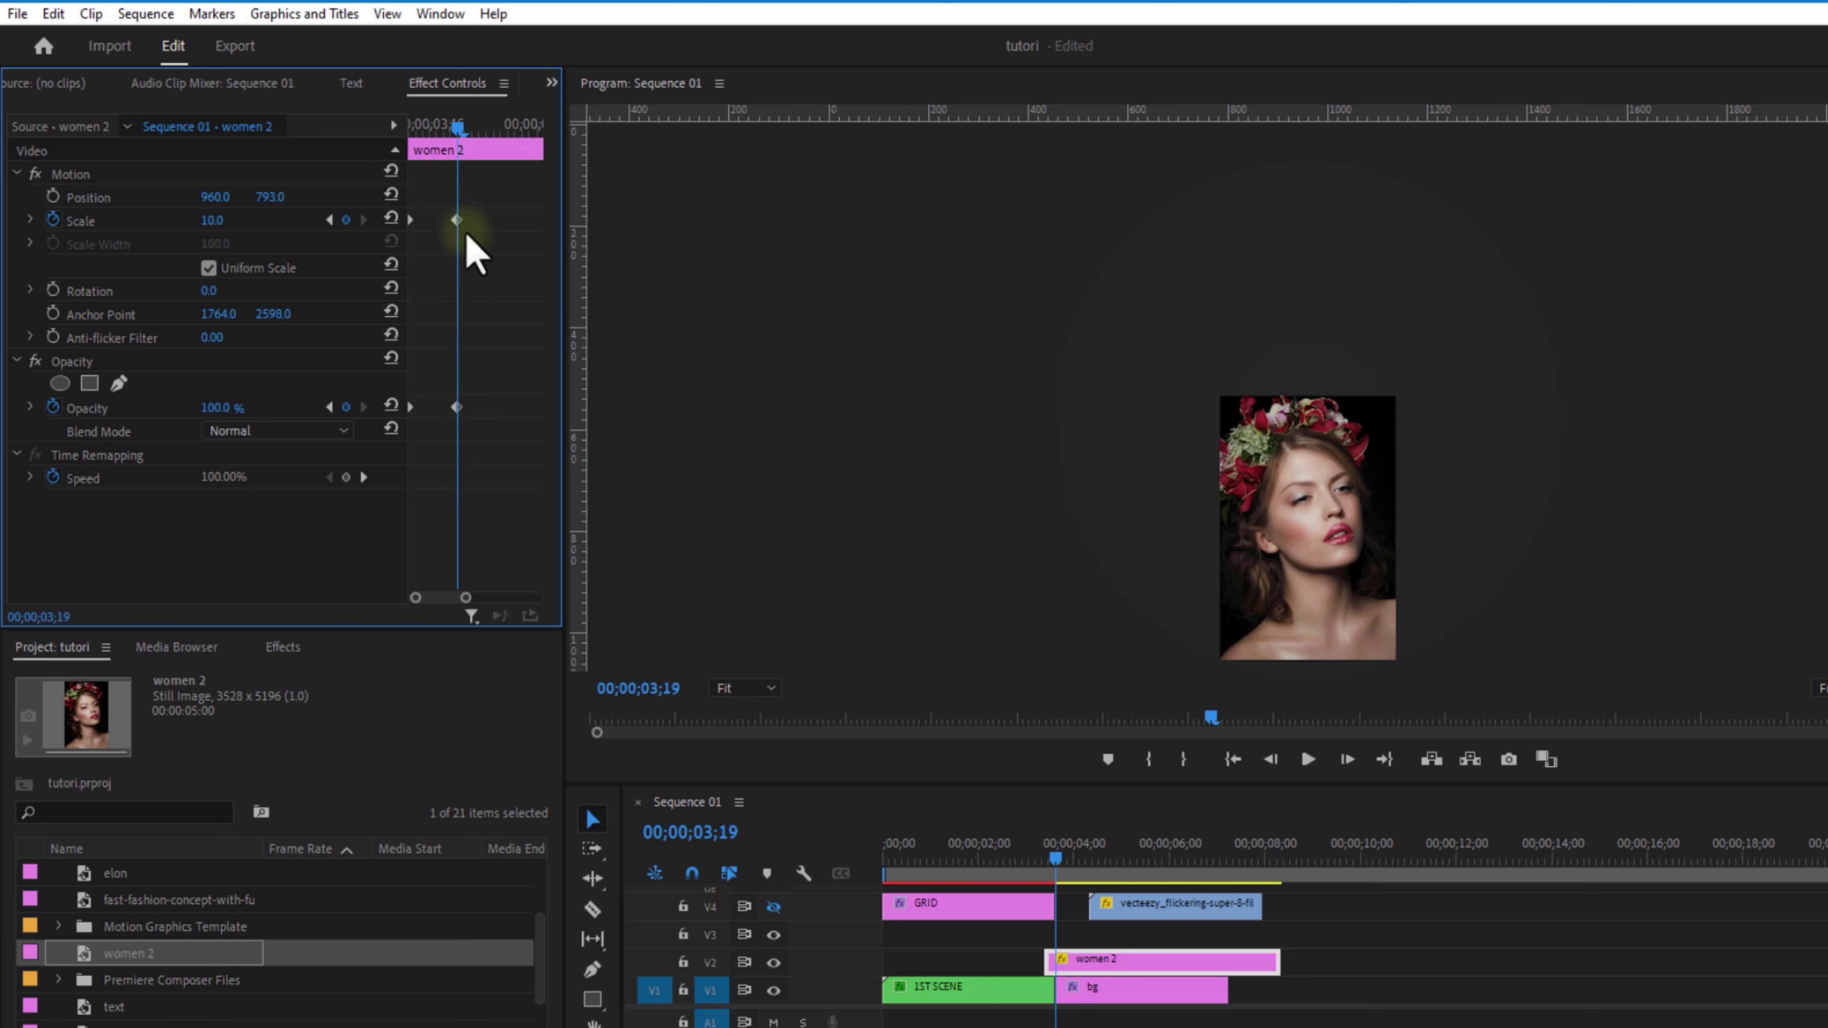
left_click(456, 219)
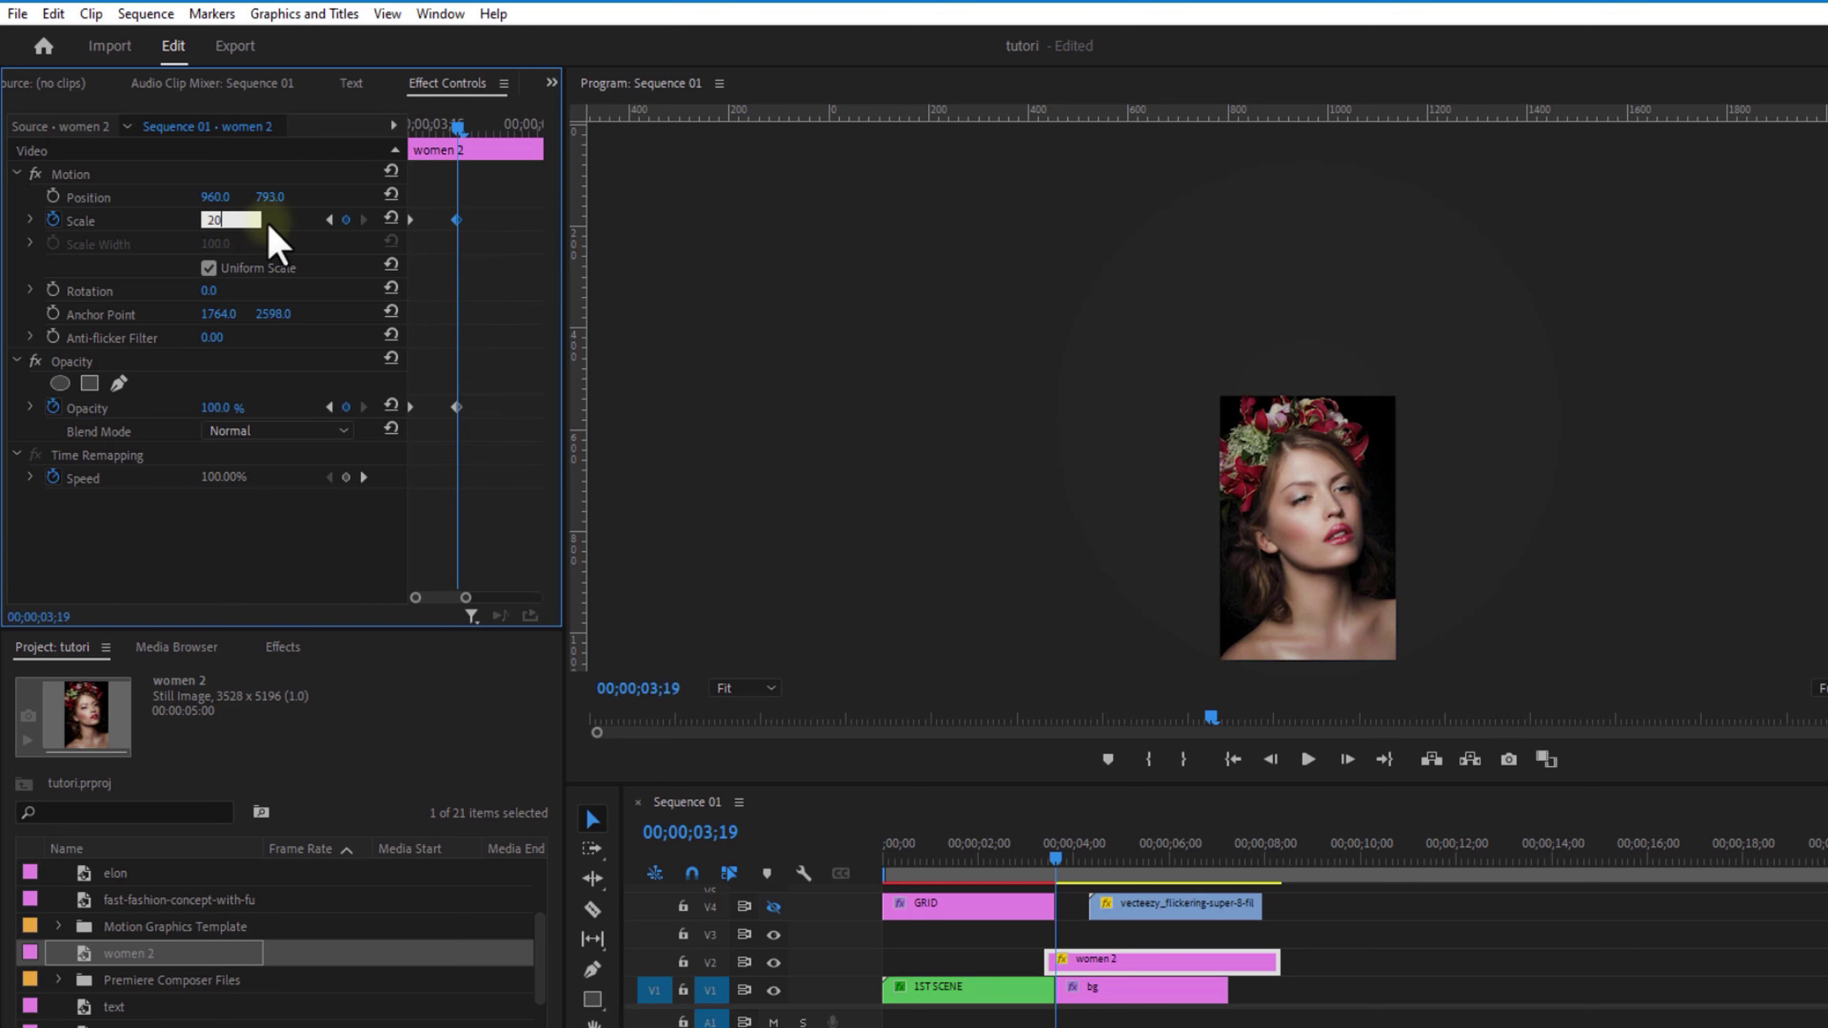
type("20")
key("Return")
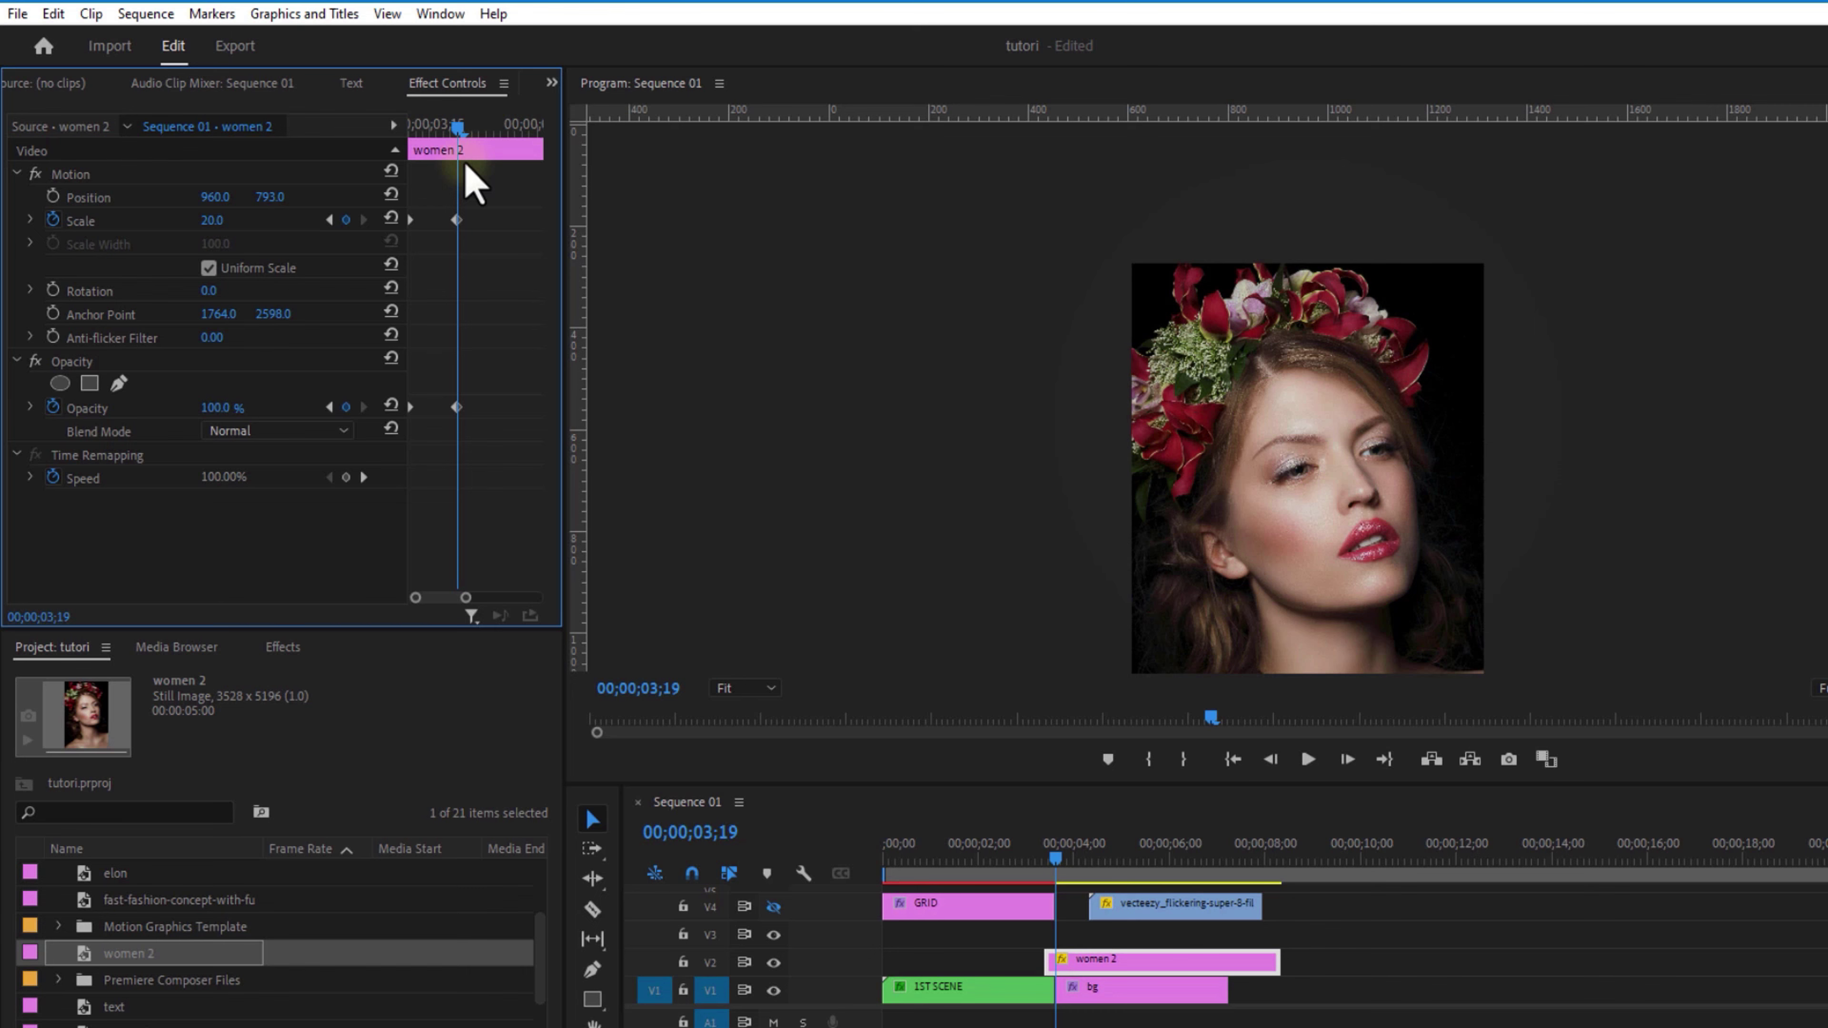
left_click_drag(287, 208, 413, 192)
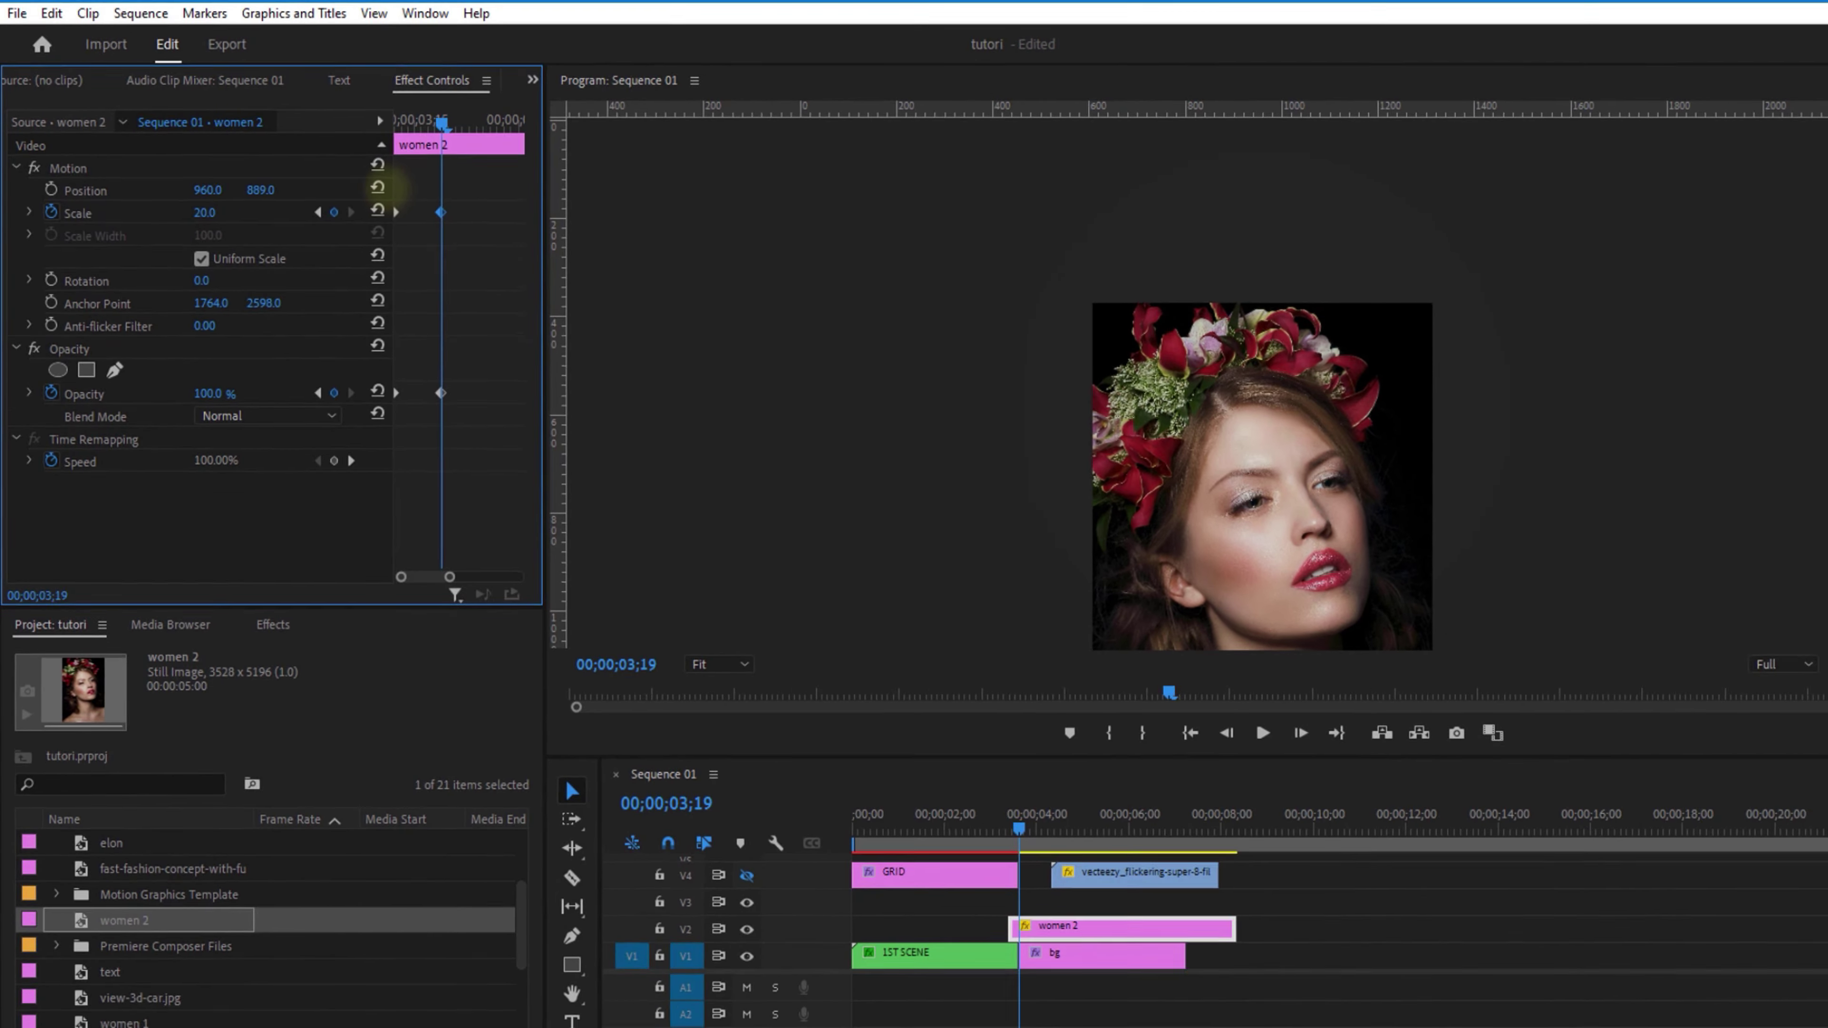
Move the flickering film overlay clip onto V3 directly above women 2, starting where bg starts.
left_click(1136, 987)
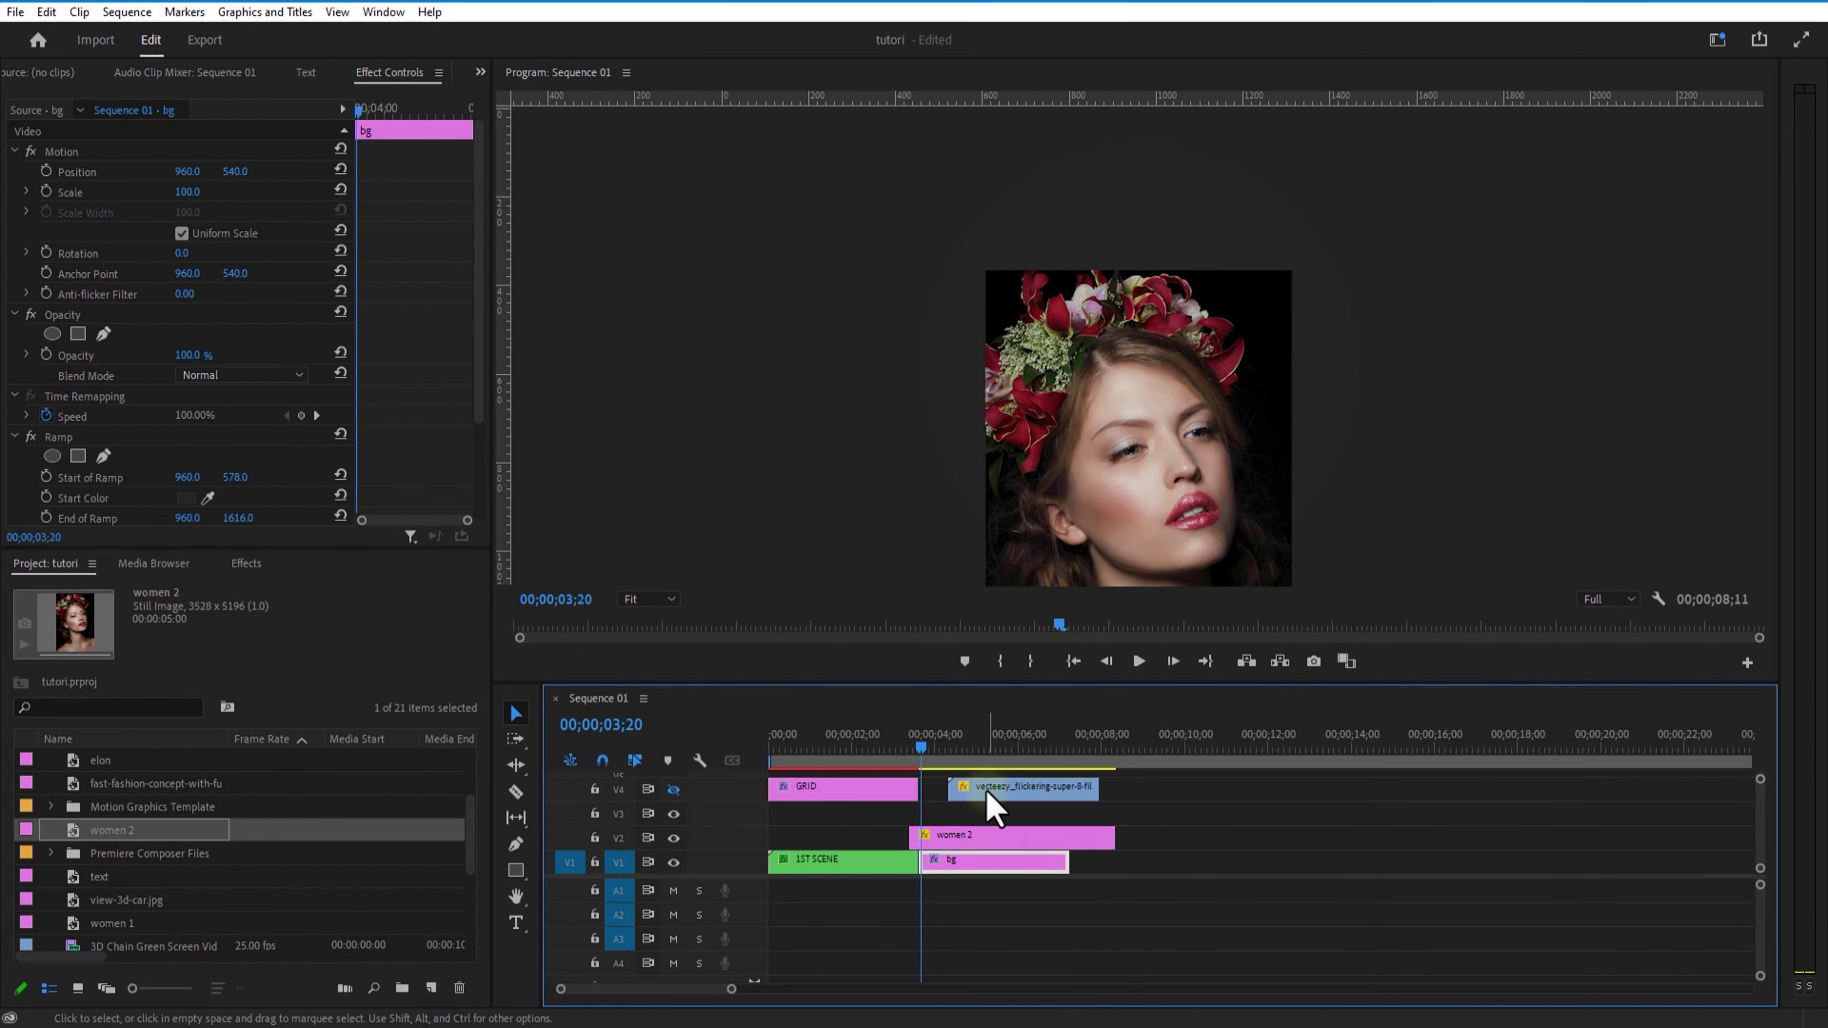
mouse_move(990, 800)
left_mouse_down()
mouse_move(961, 795)
mouse_move(968, 819)
left_mouse_up()
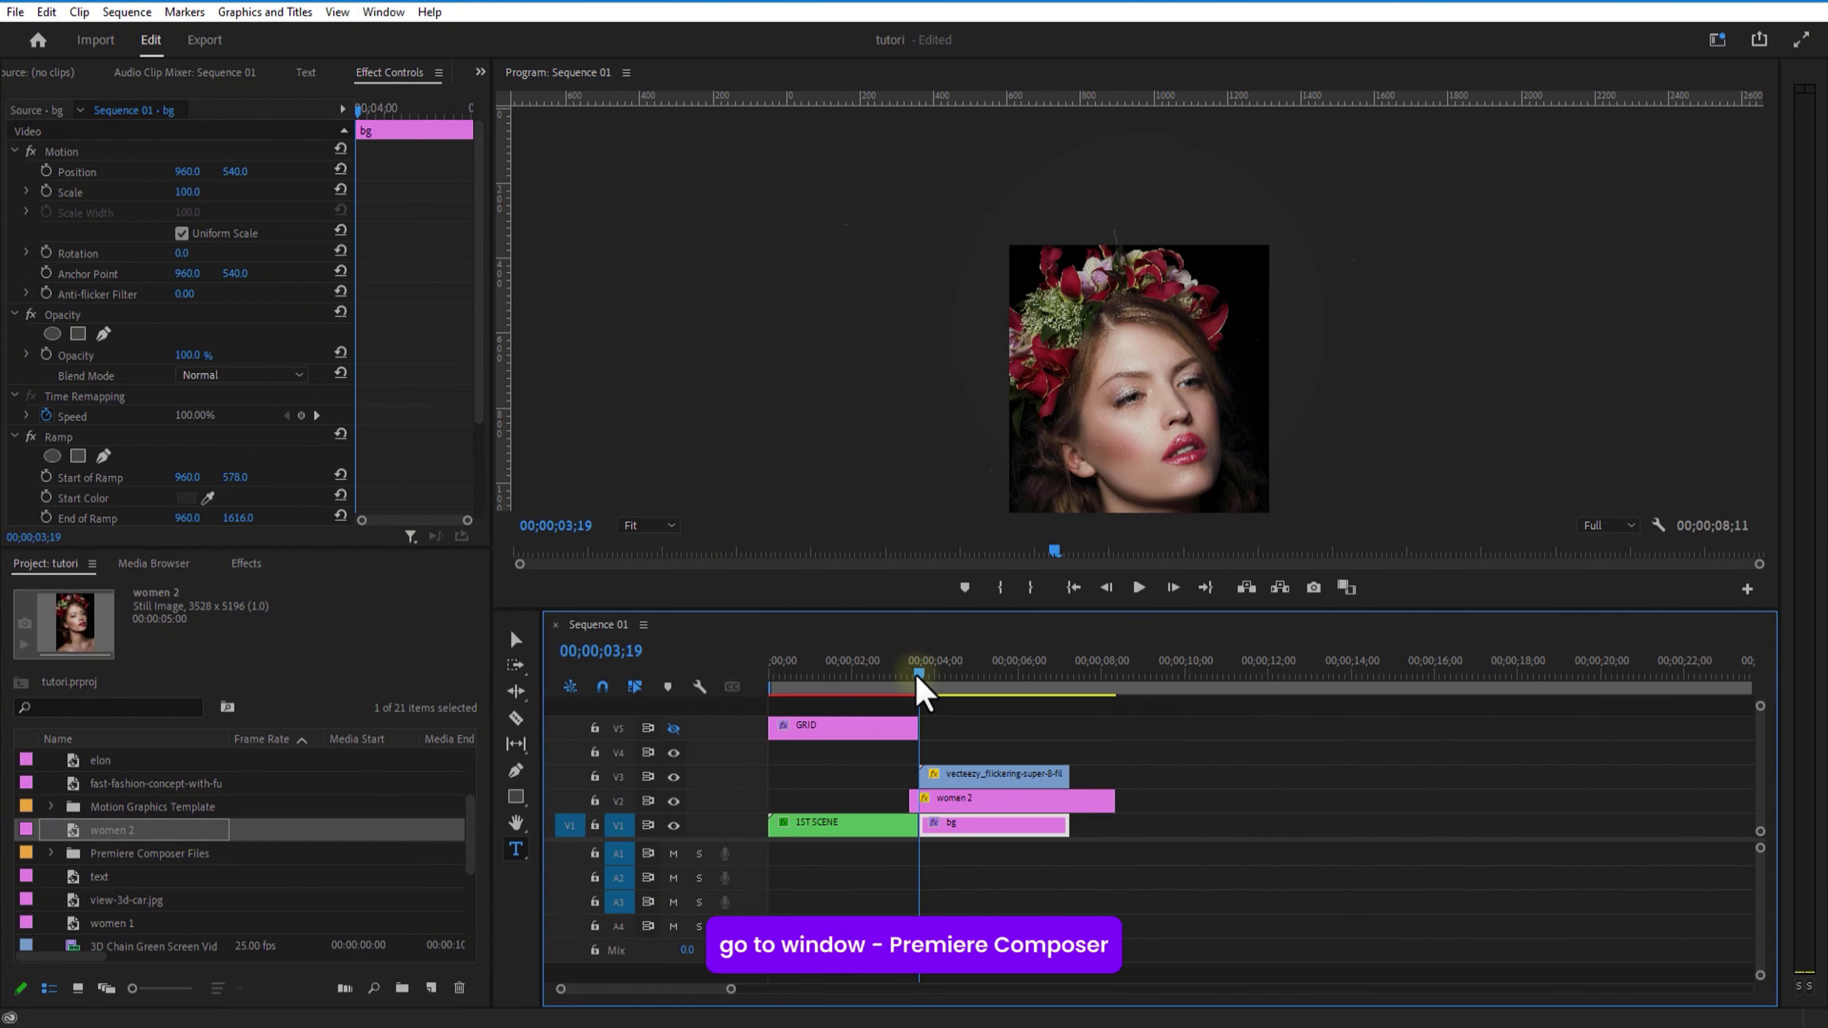
Add Premiere Composer's Fade Characters Together text preset without sound, reading "Elon Musk's child tells court she no longer want “to be related” to her dad".
left_click(383, 11)
mouse_move(446, 66)
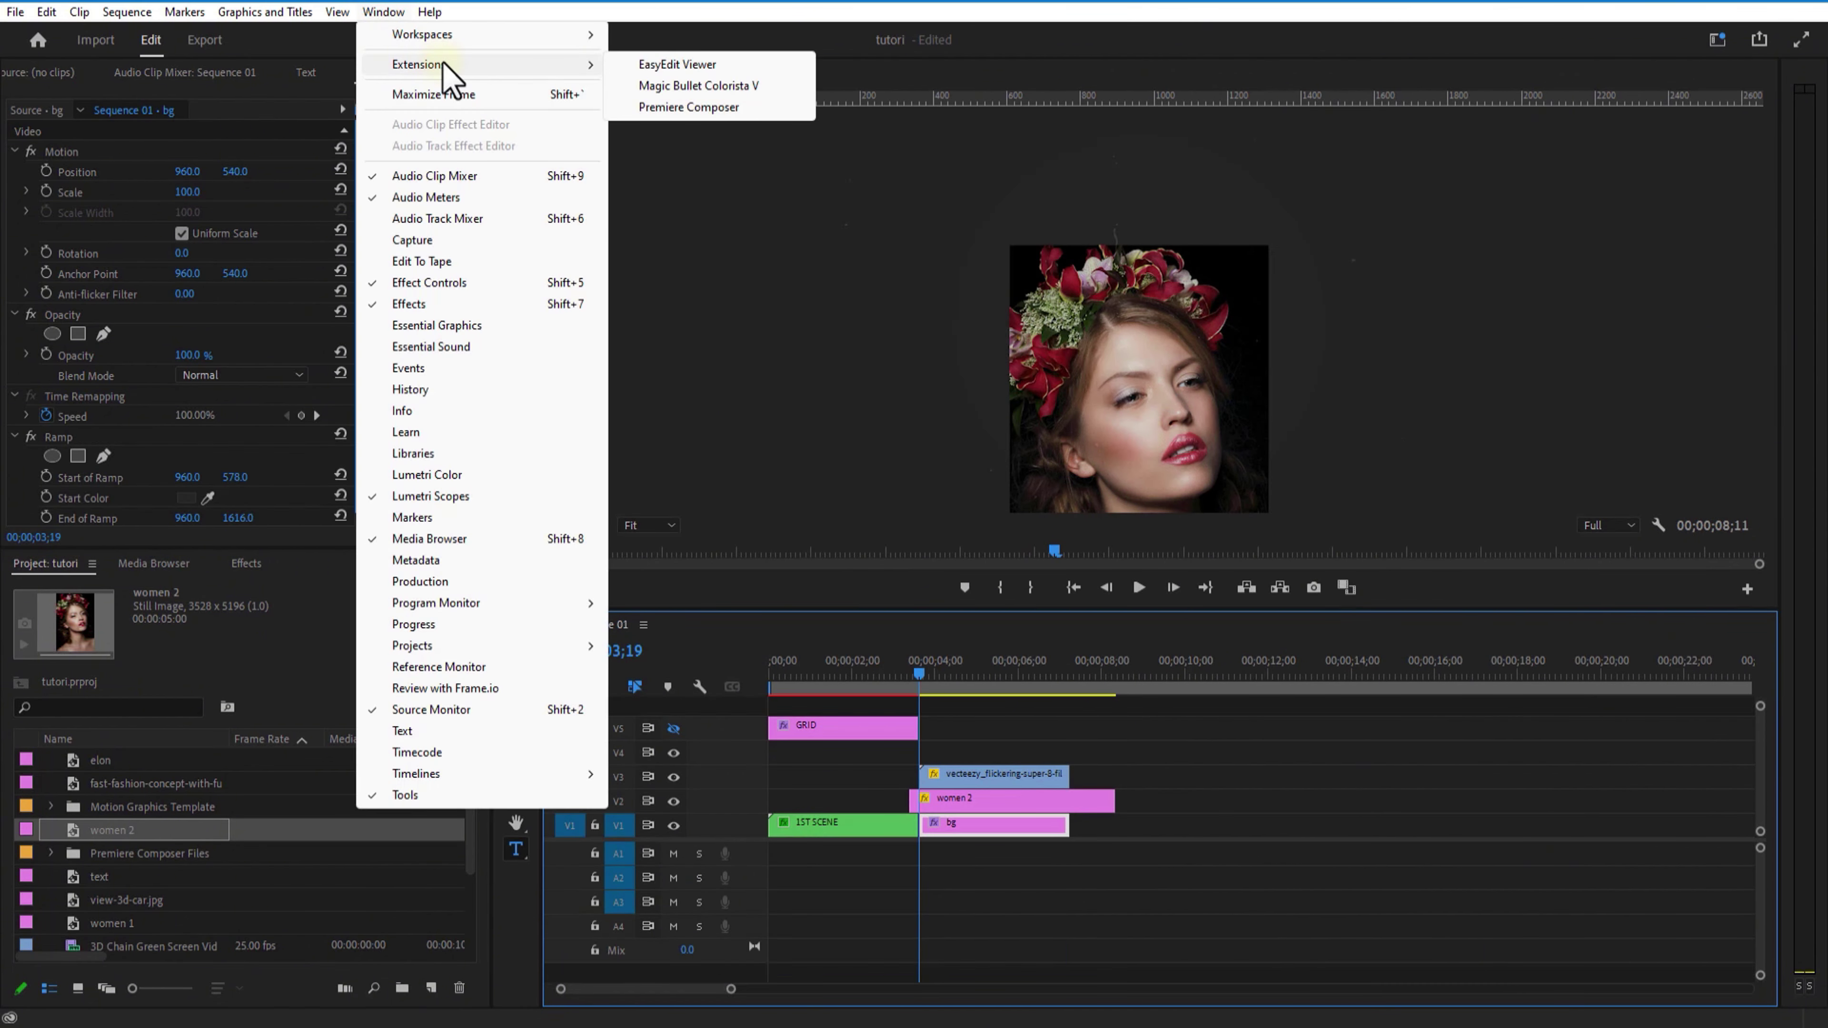
left_click(688, 108)
left_click(165, 233)
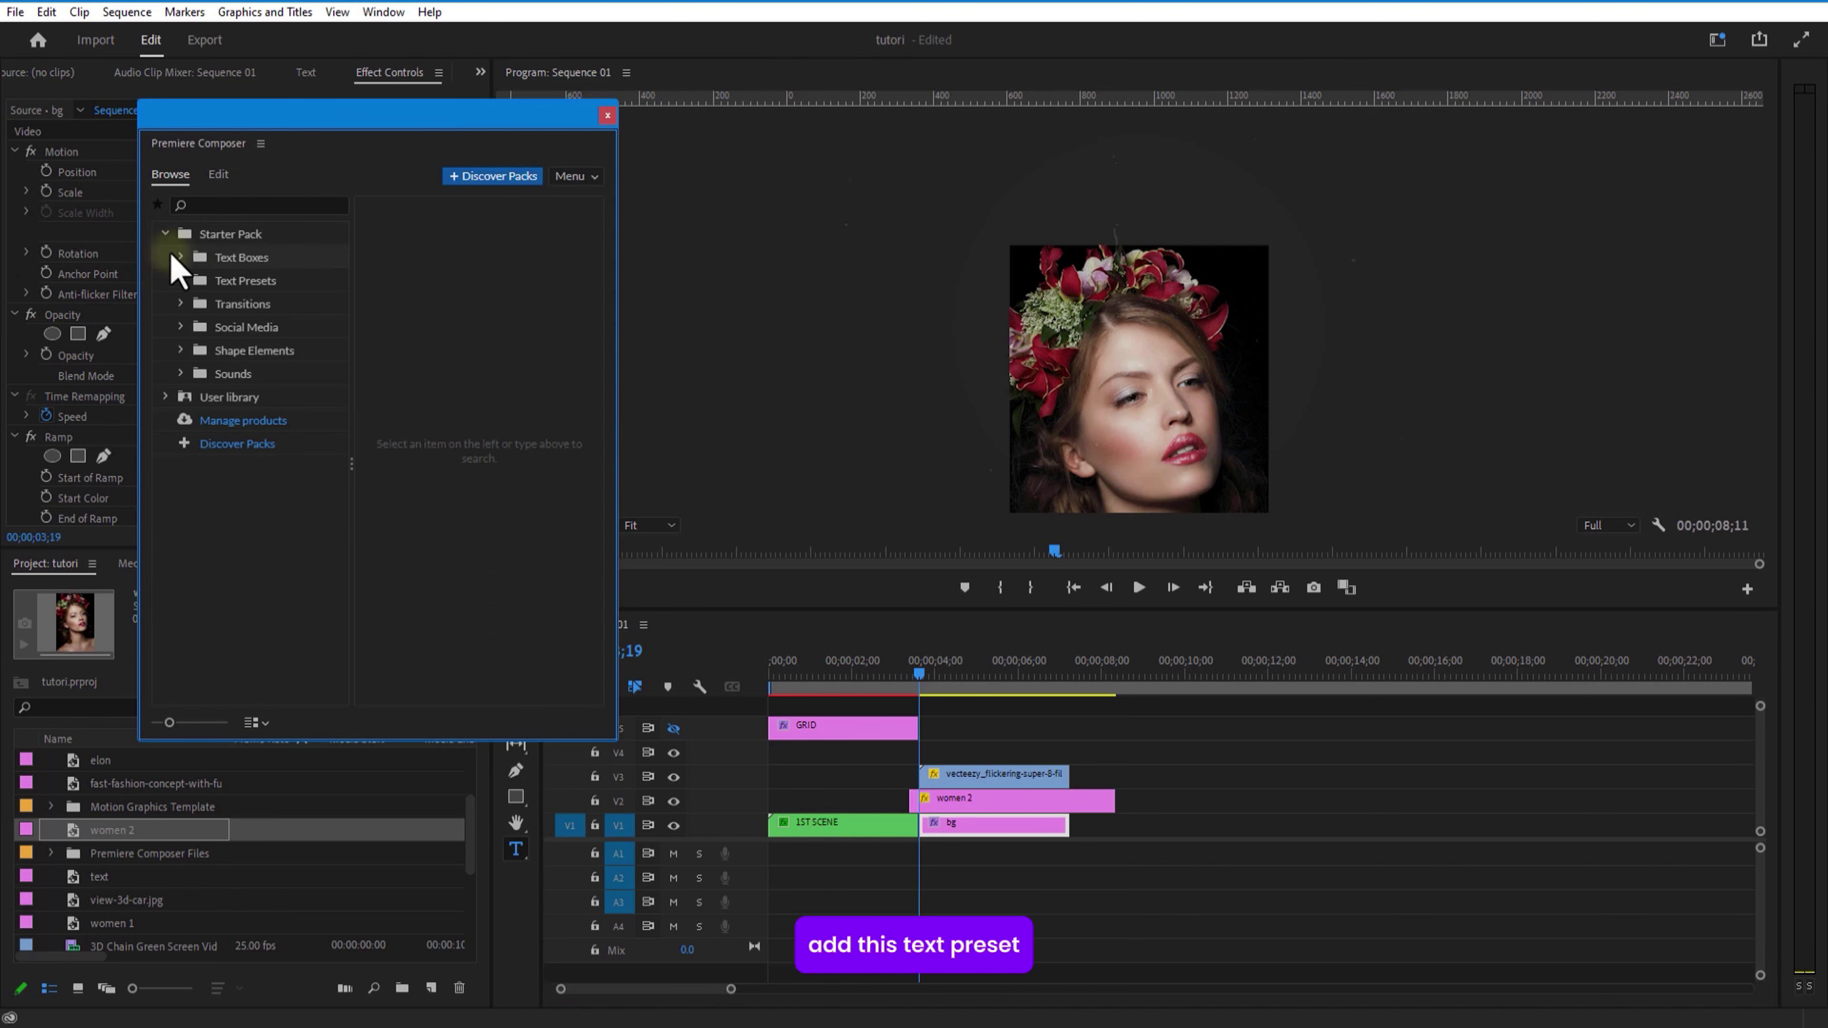
left_click(229, 283)
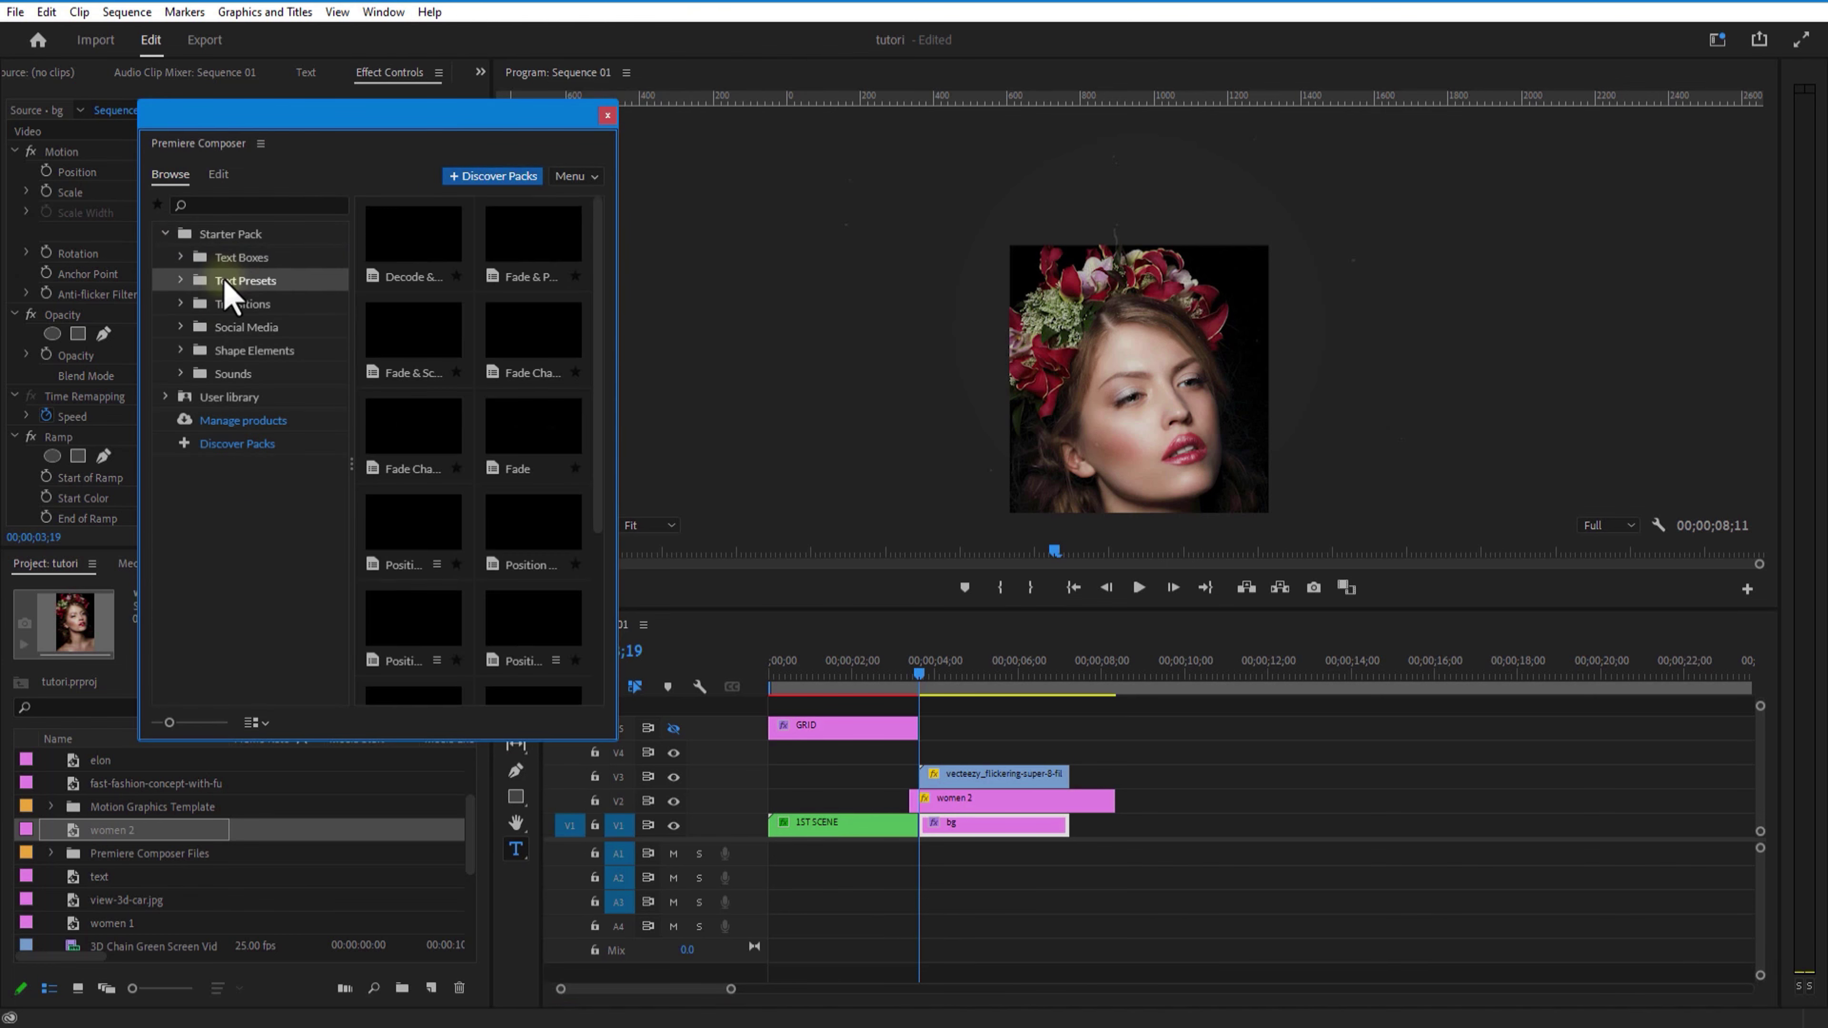
left_click(421, 446)
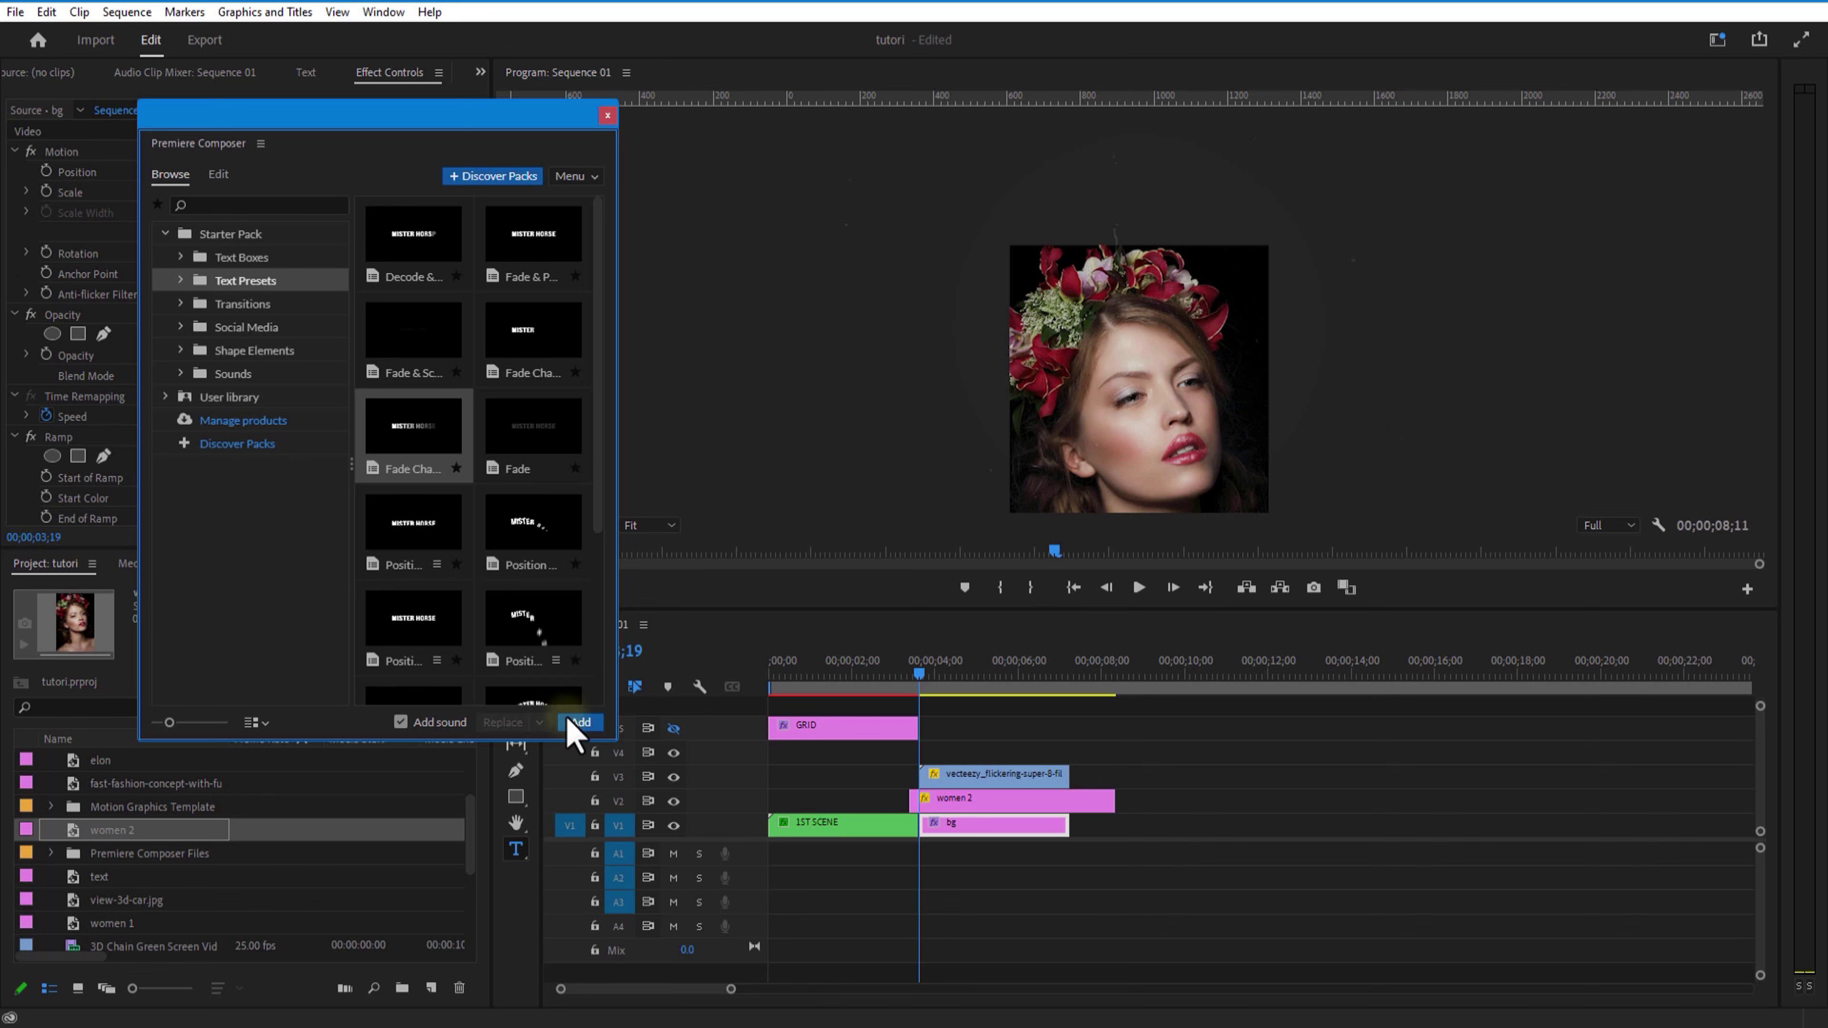
left_click(401, 722)
left_click(590, 728)
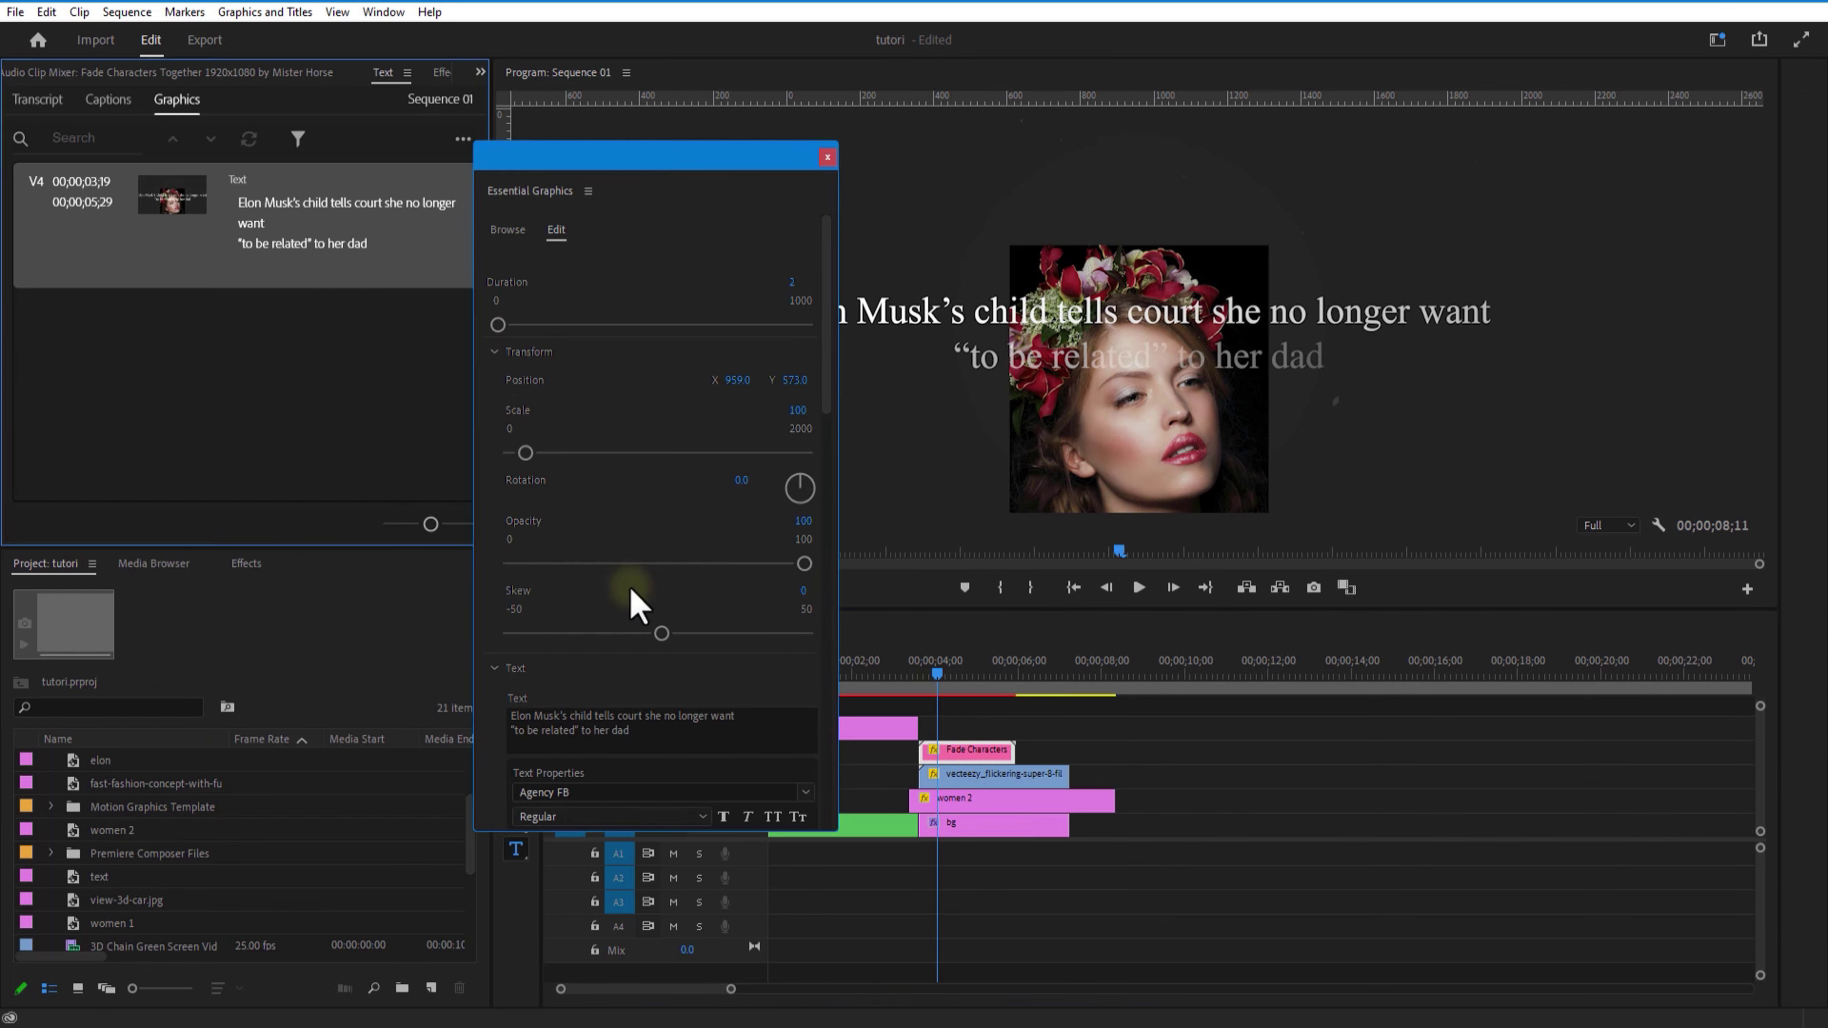
Set the headline in Bebas Neue and position it above the portrait, breaking the line after "longer".
scroll(665, 620, "down", 5)
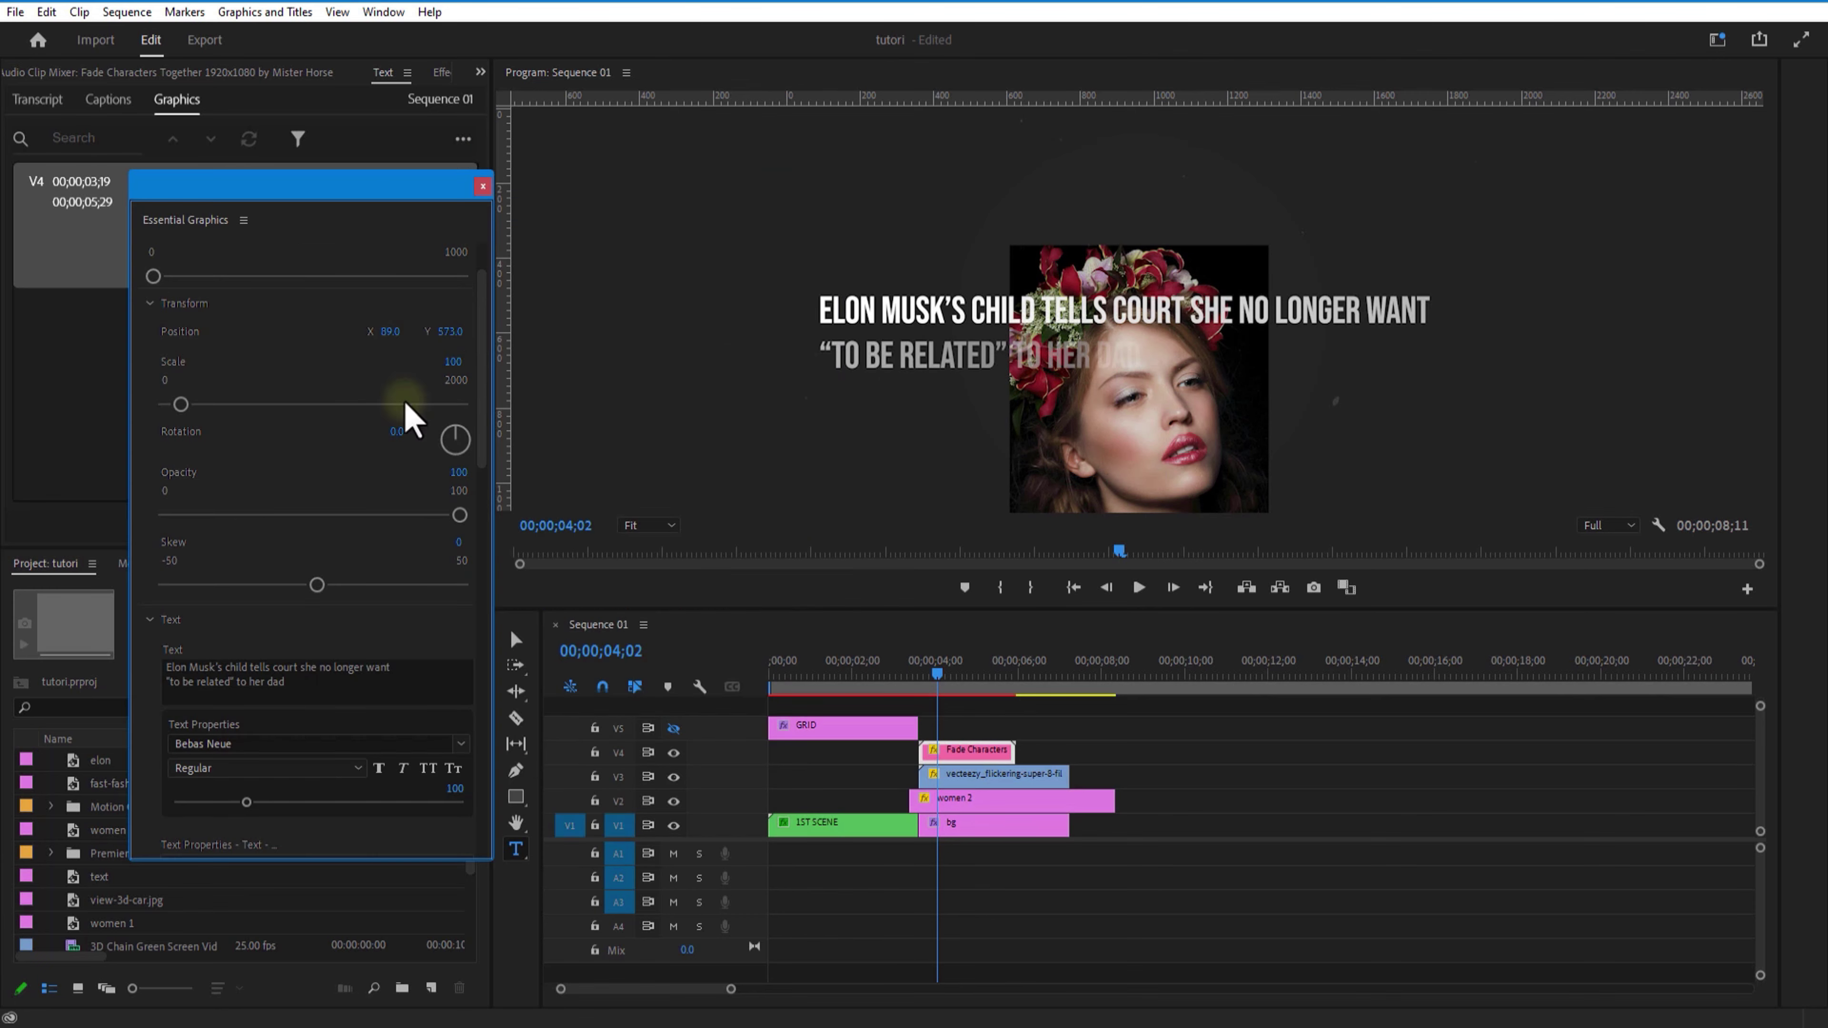
left_click_drag(450, 332, 461, 327)
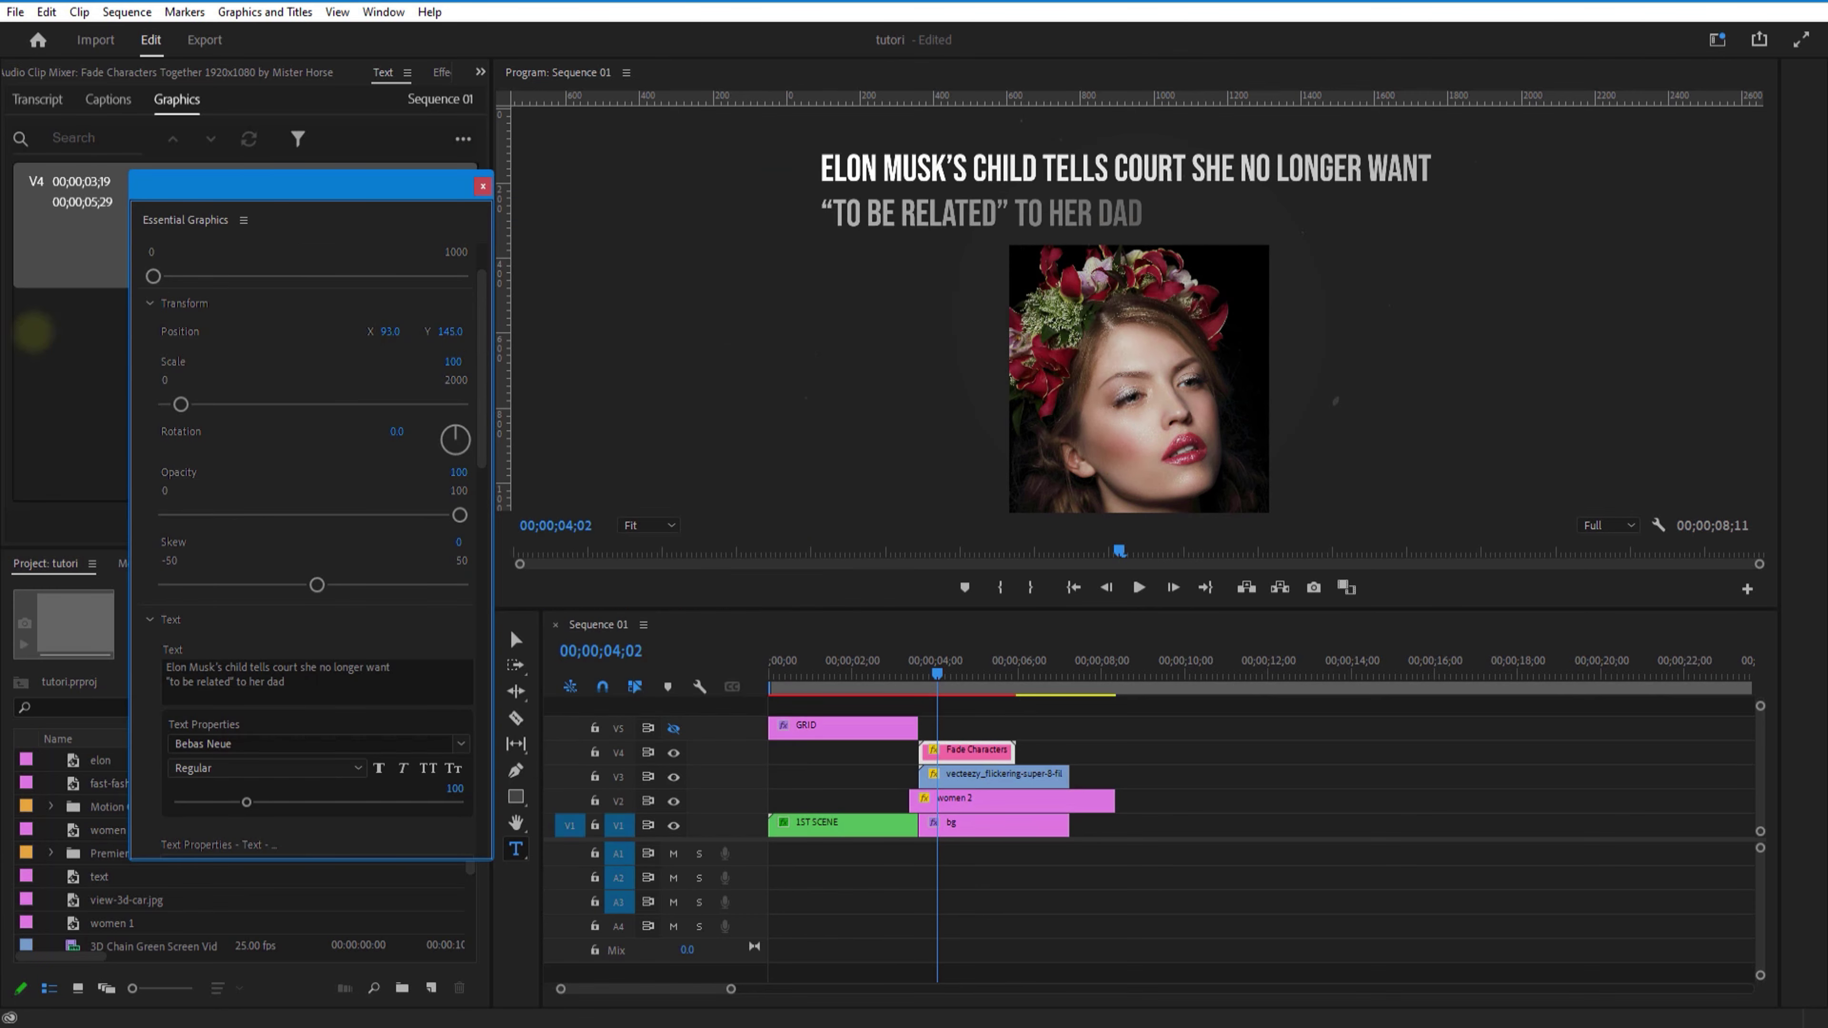
triple_click(367, 760)
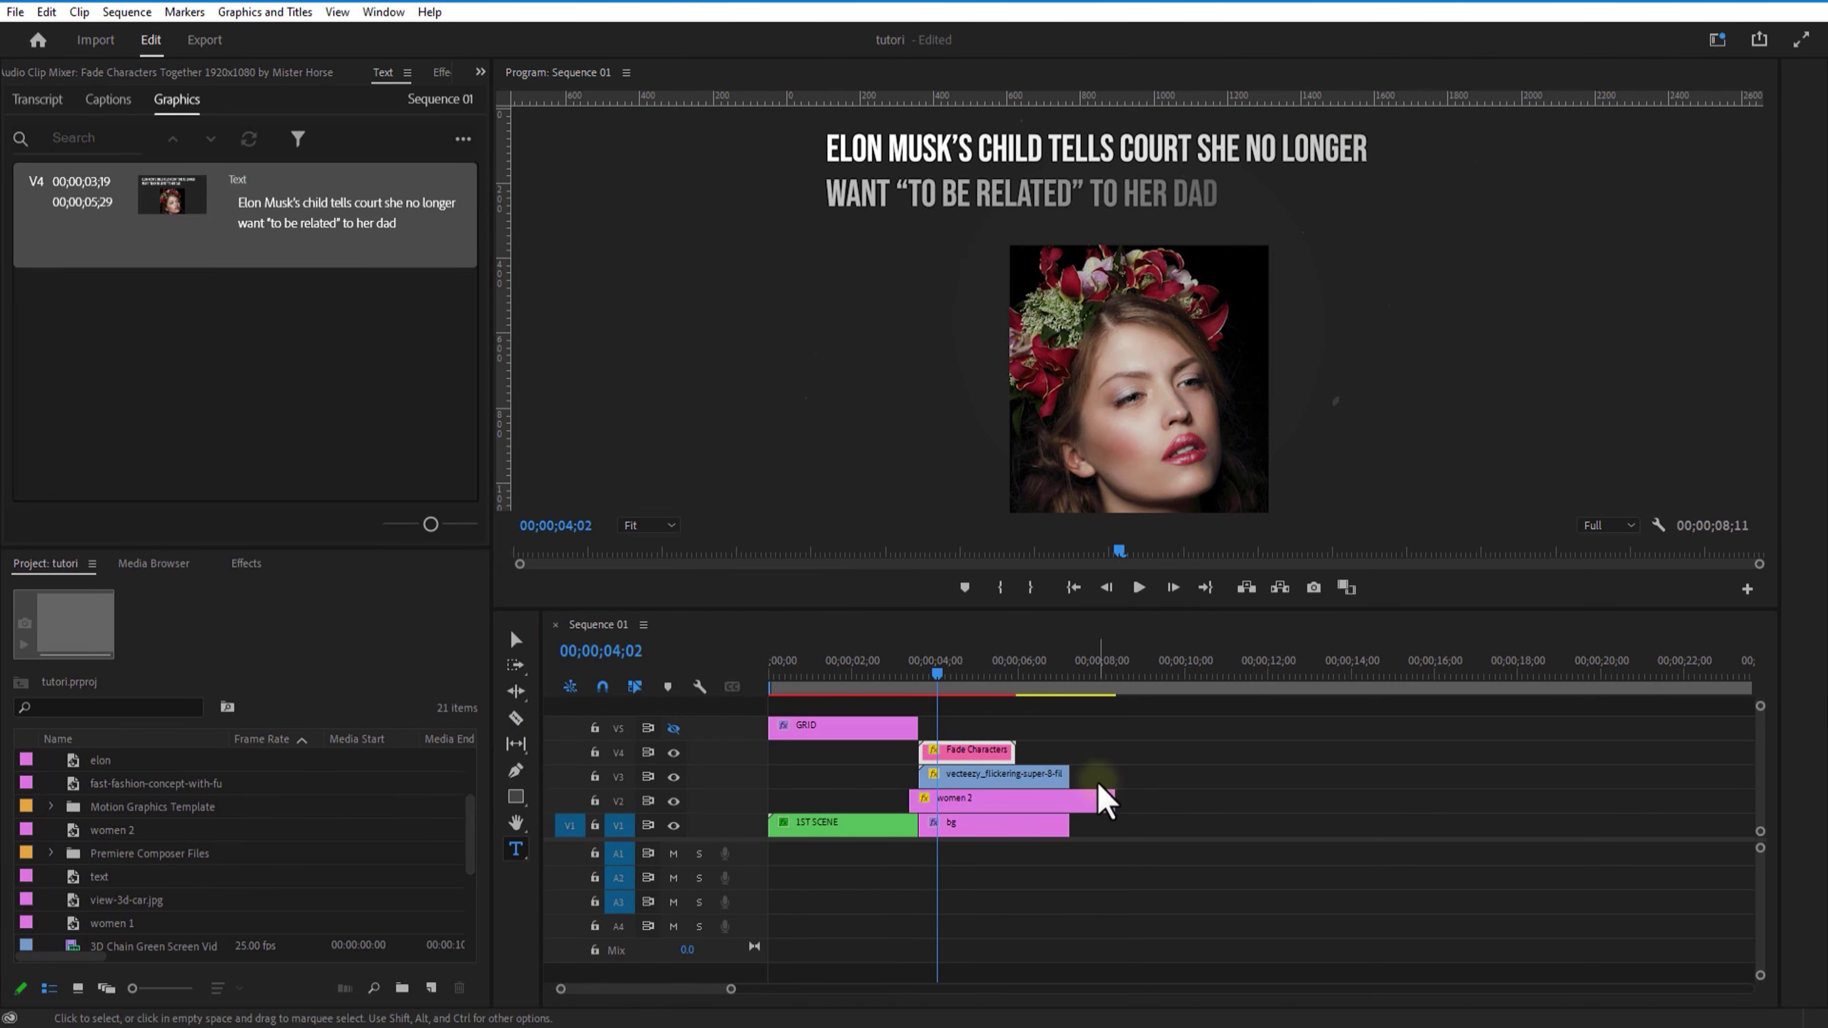
Apply the Drop Shadow effect to the Fade Characters headline clip.
left_click_drag(996, 682, 947, 693)
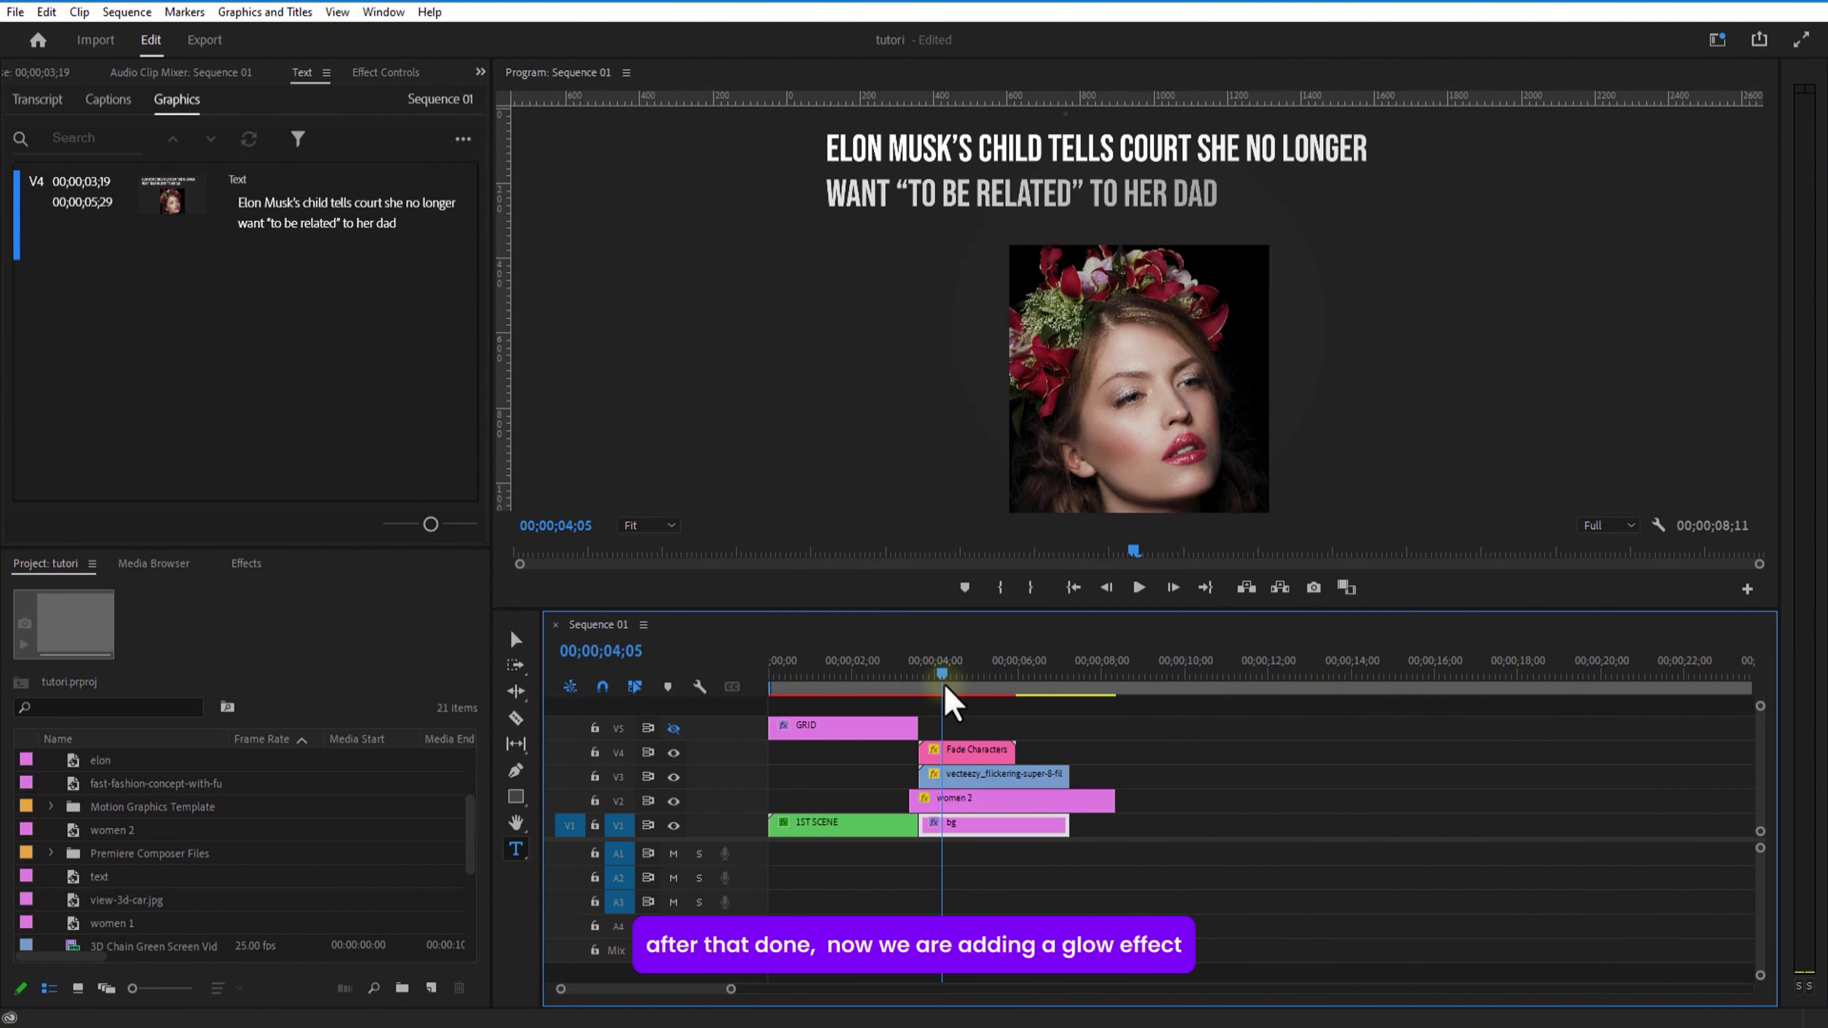
left_click(986, 750)
left_click(246, 565)
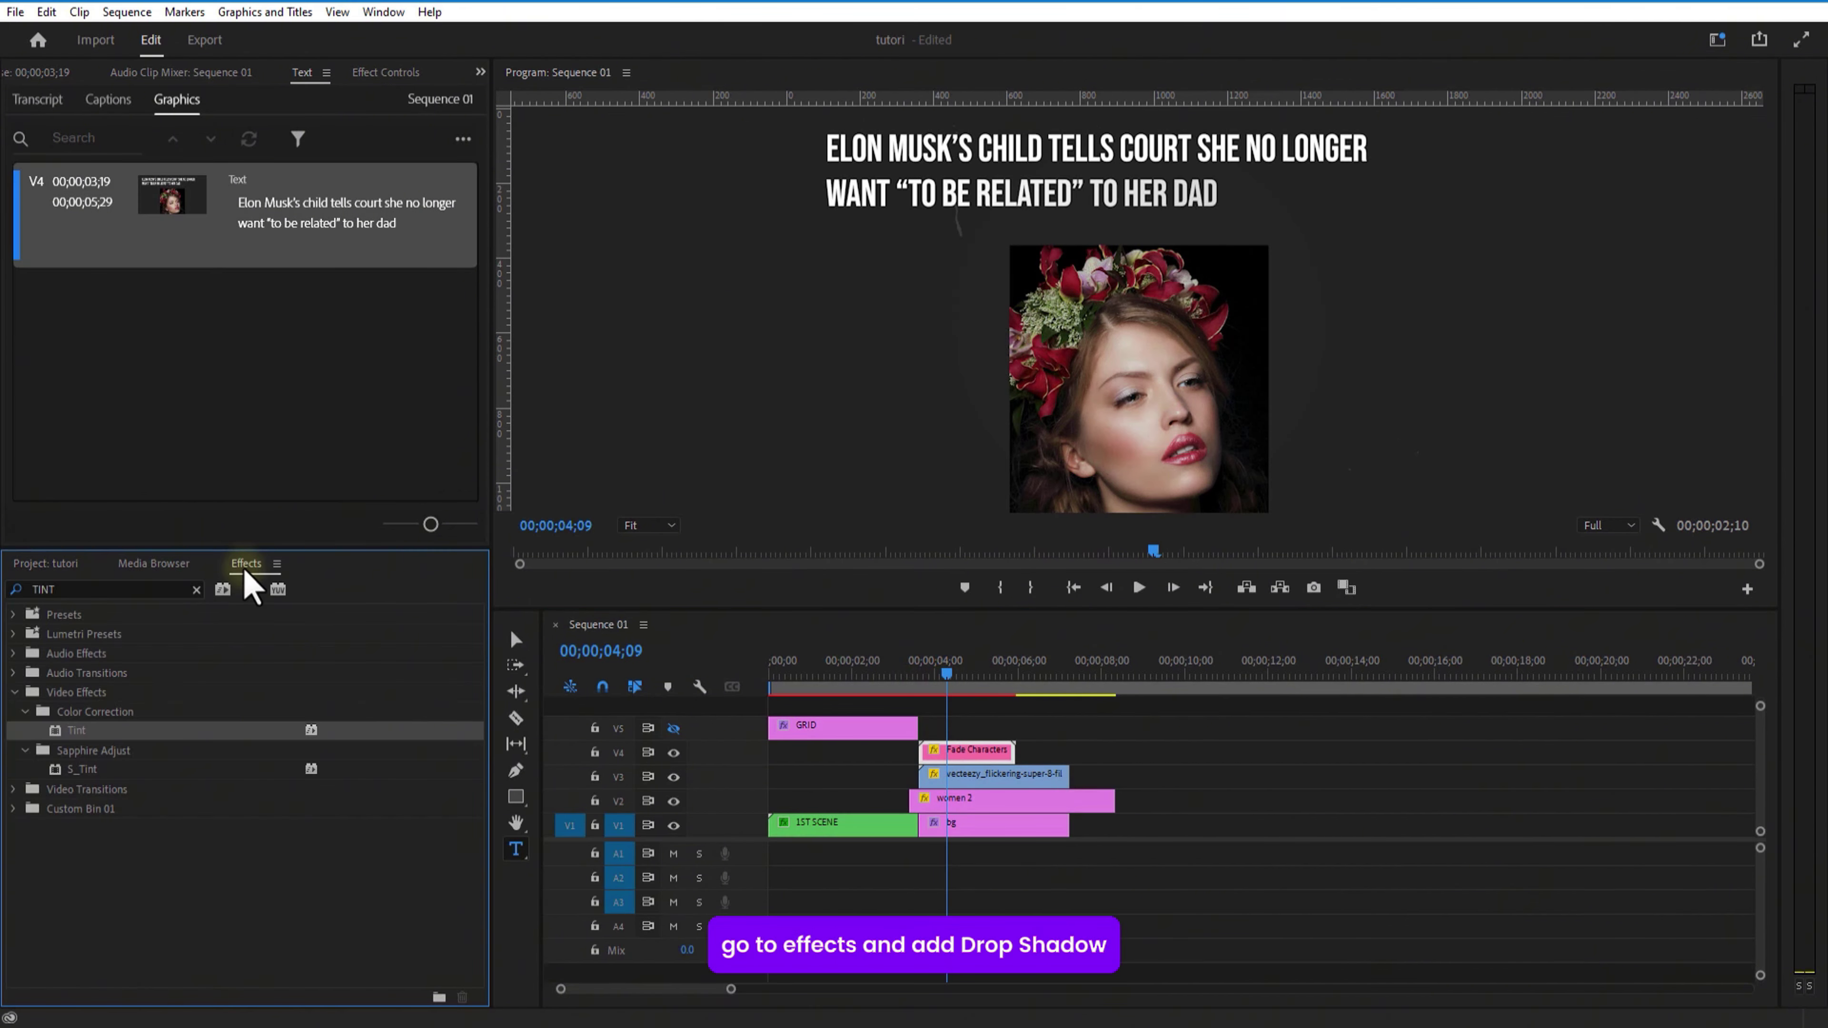
left_click(124, 591)
key("BackSpace")
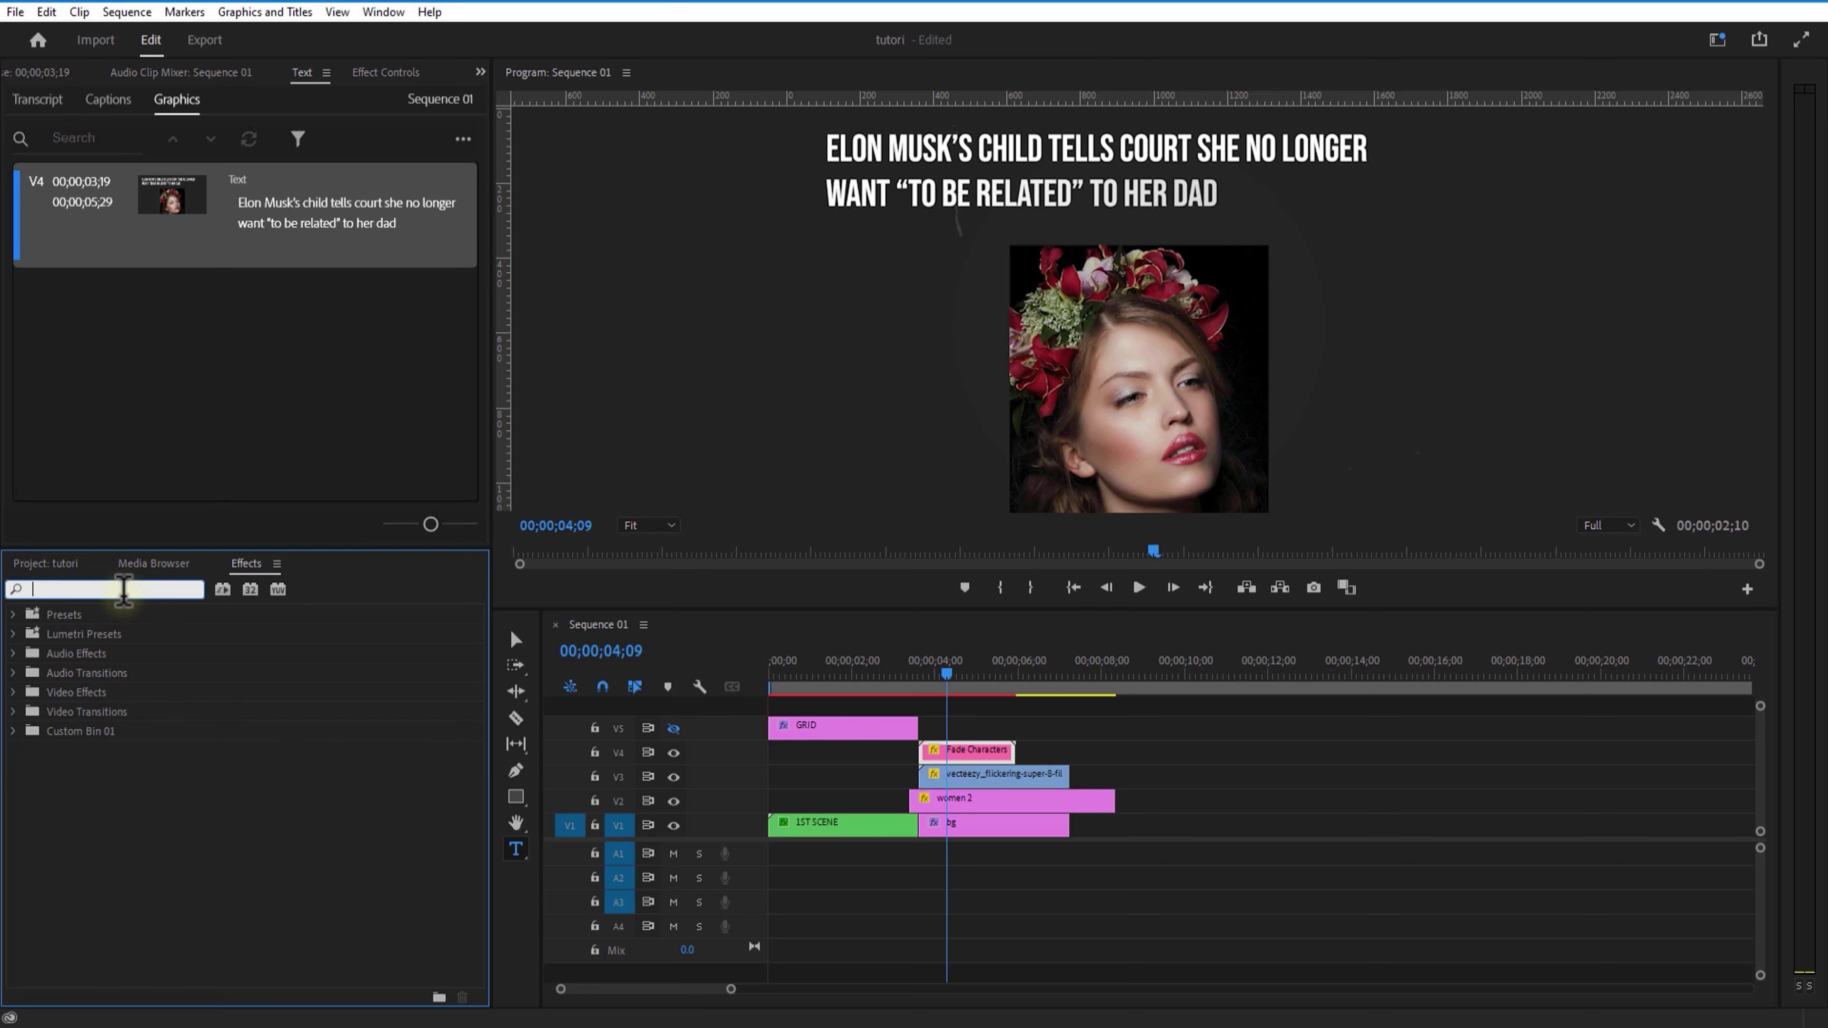
type("drop")
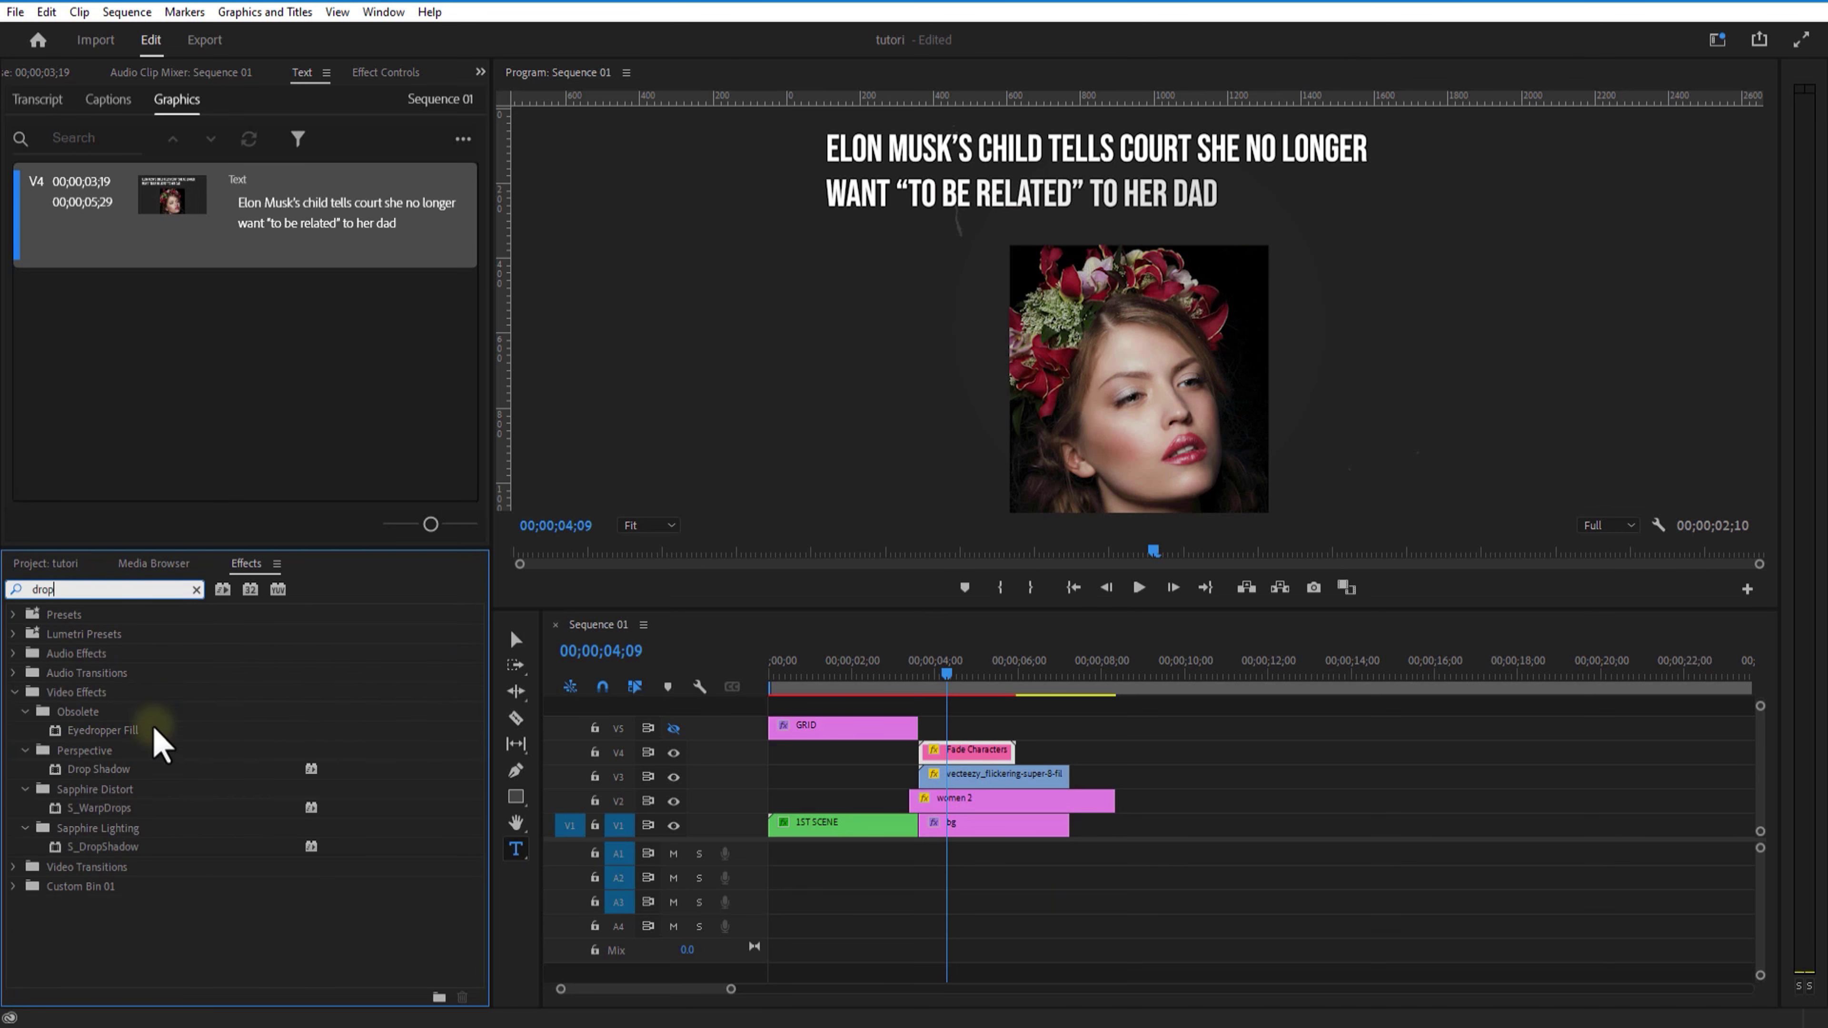
left_click(118, 770)
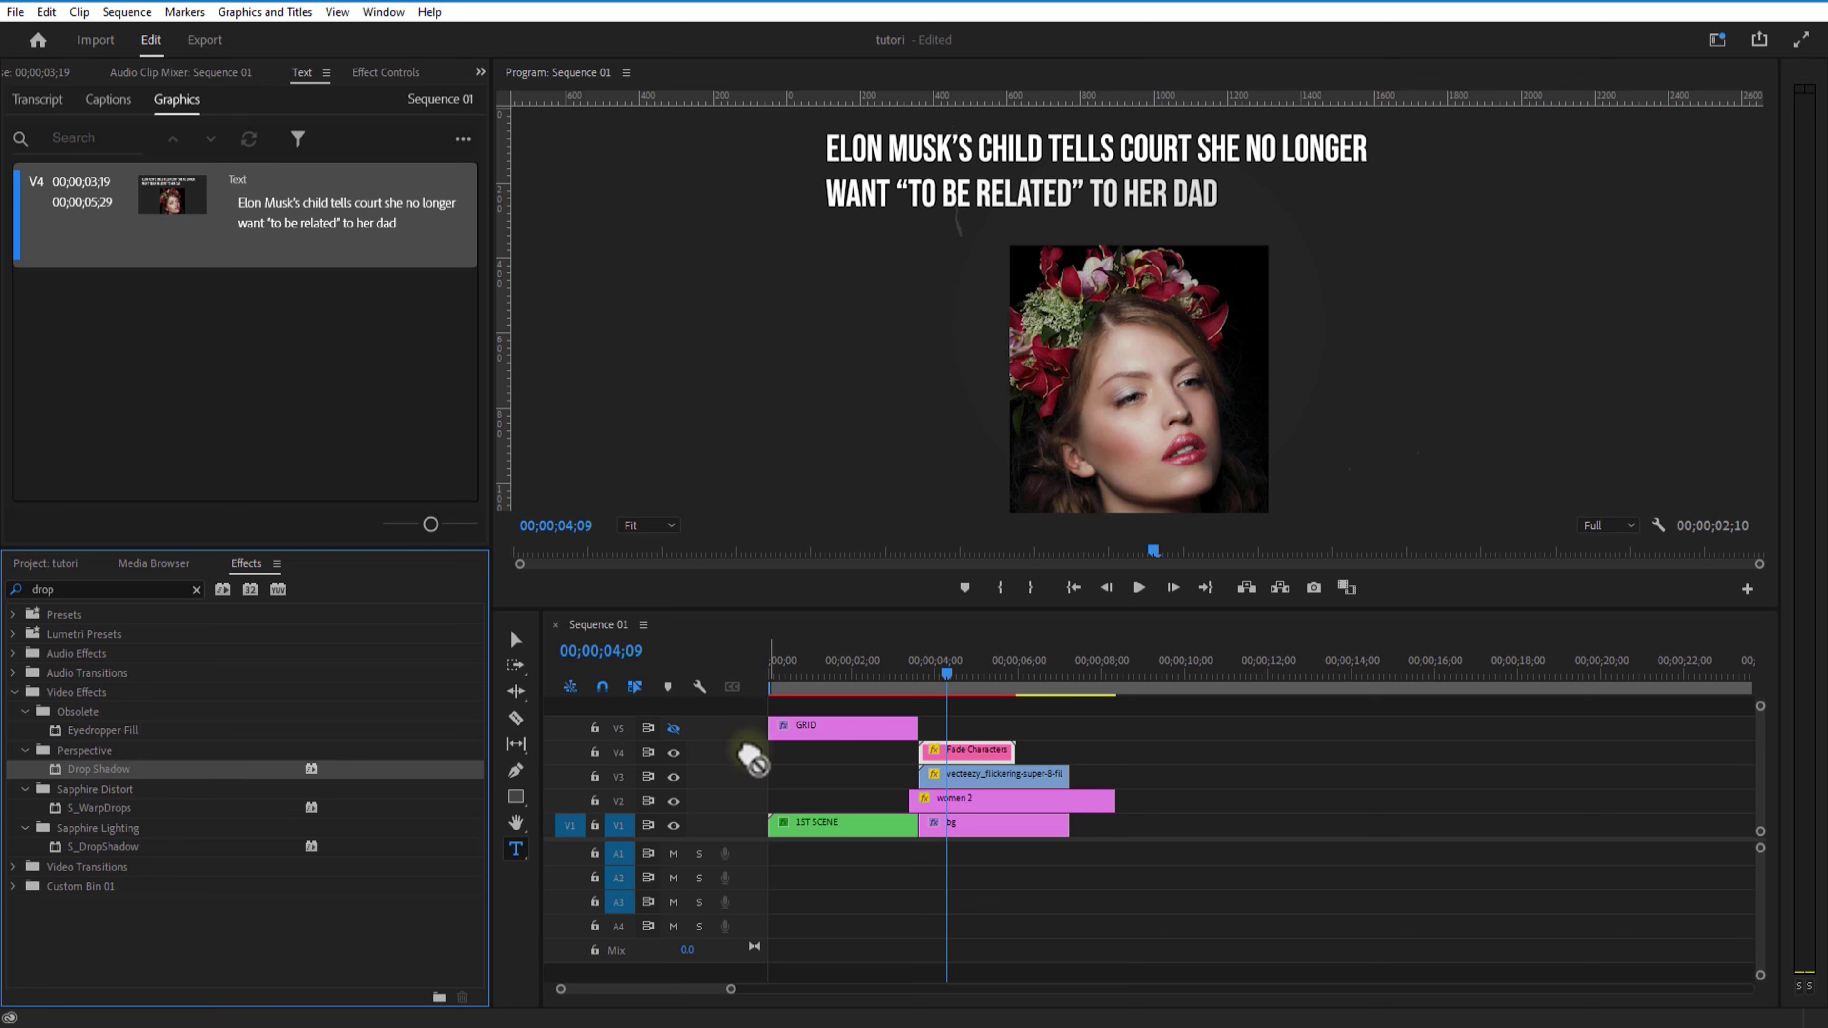
left_click_drag(956, 755, 958, 756)
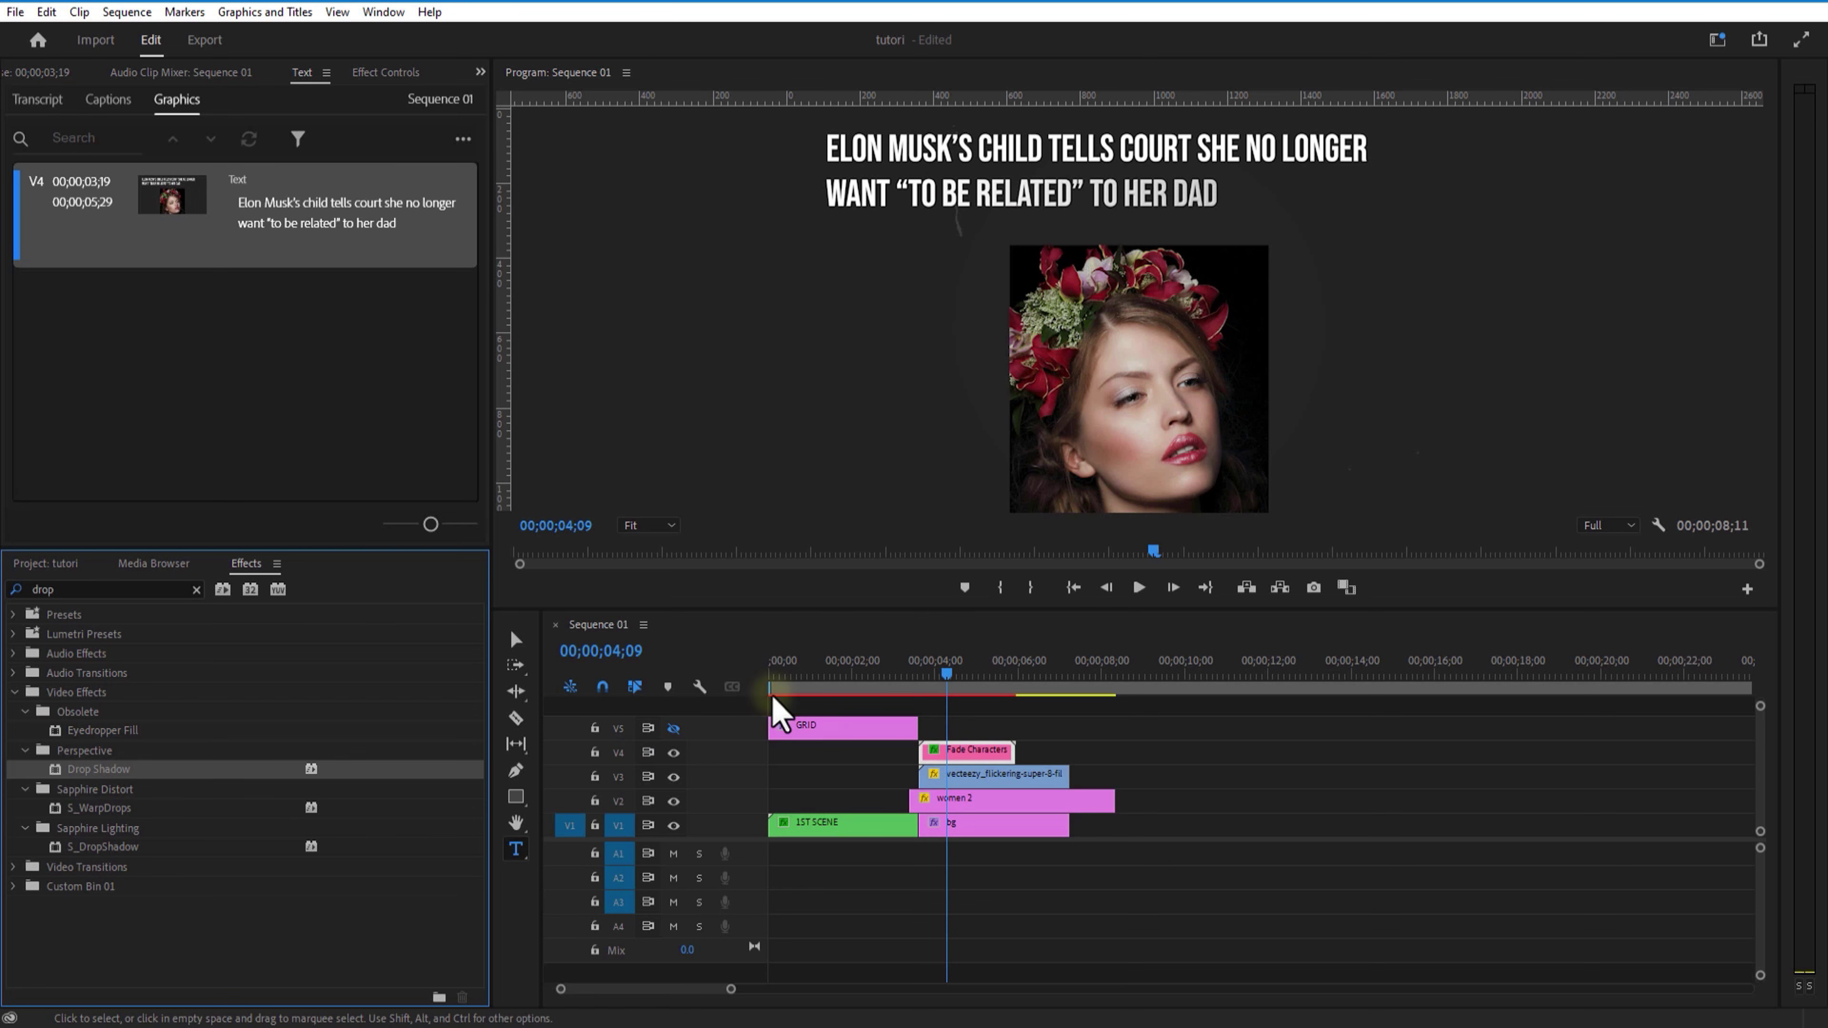
Sample the headline's white as the shadow color and set the shadow's softness to 37 and opacity to 5%.
left_click(405, 75)
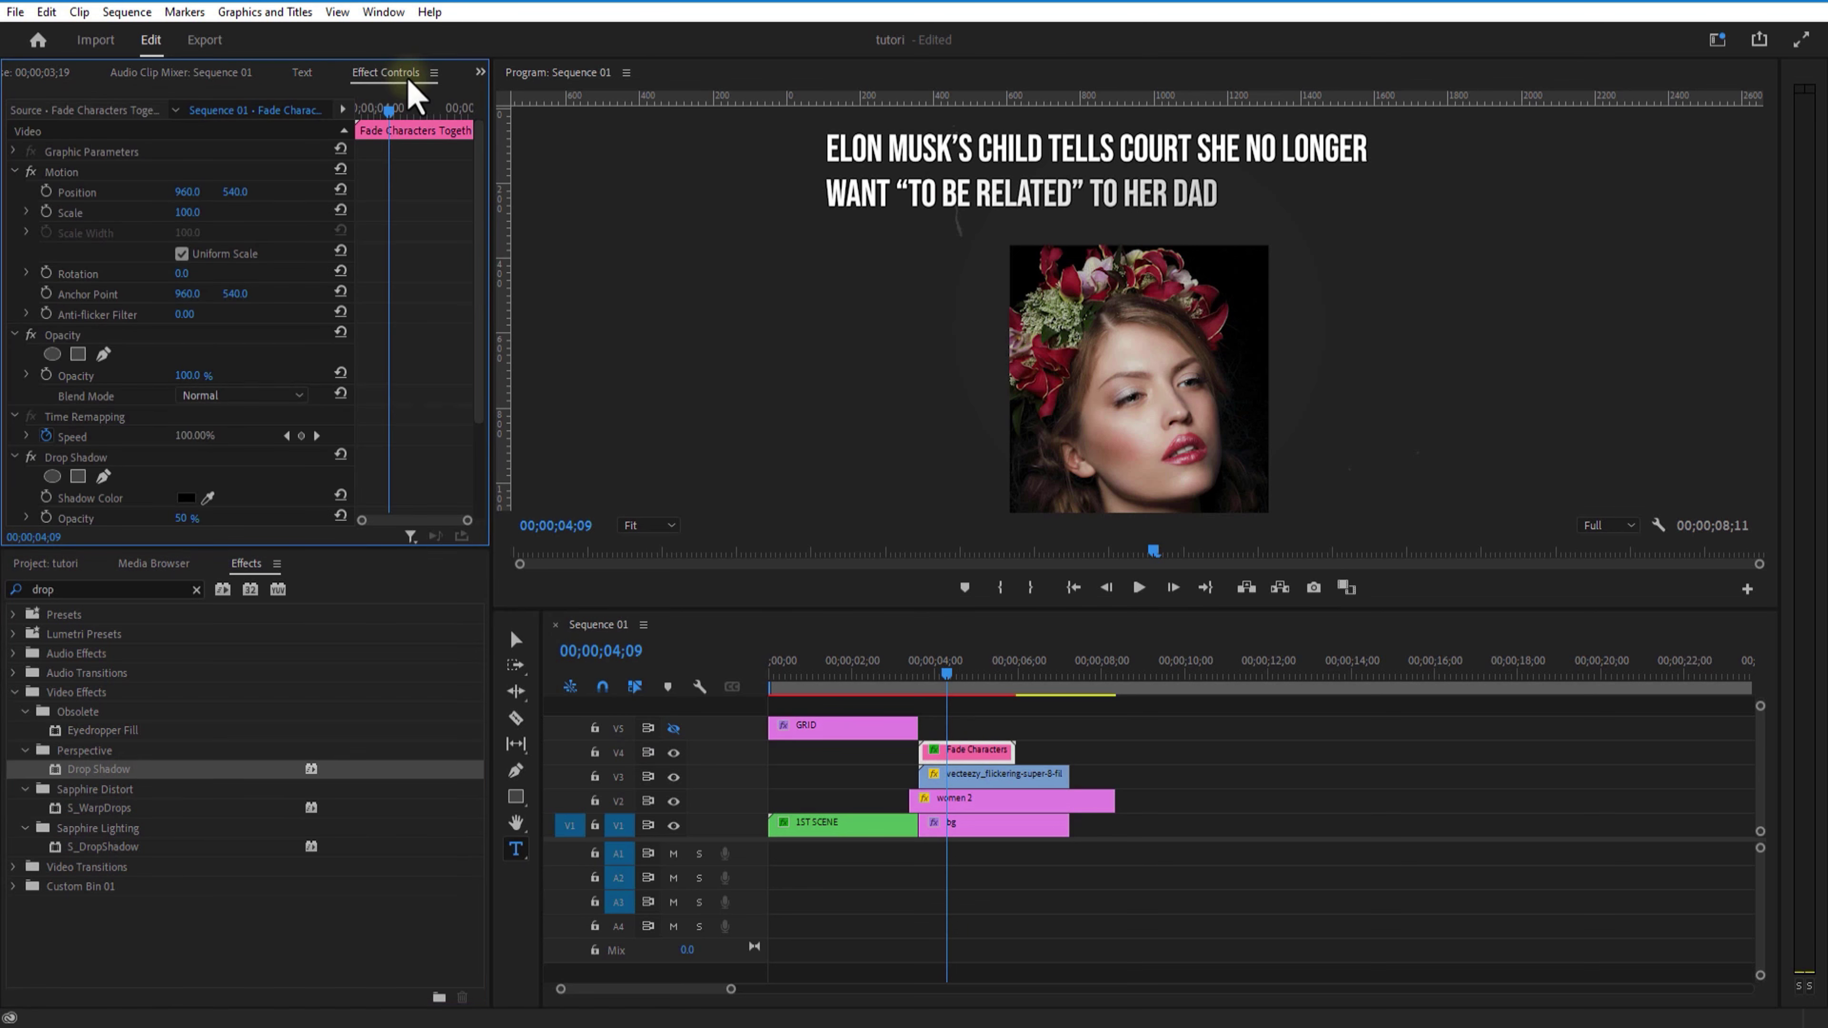
scroll(416, 369, "down", 3)
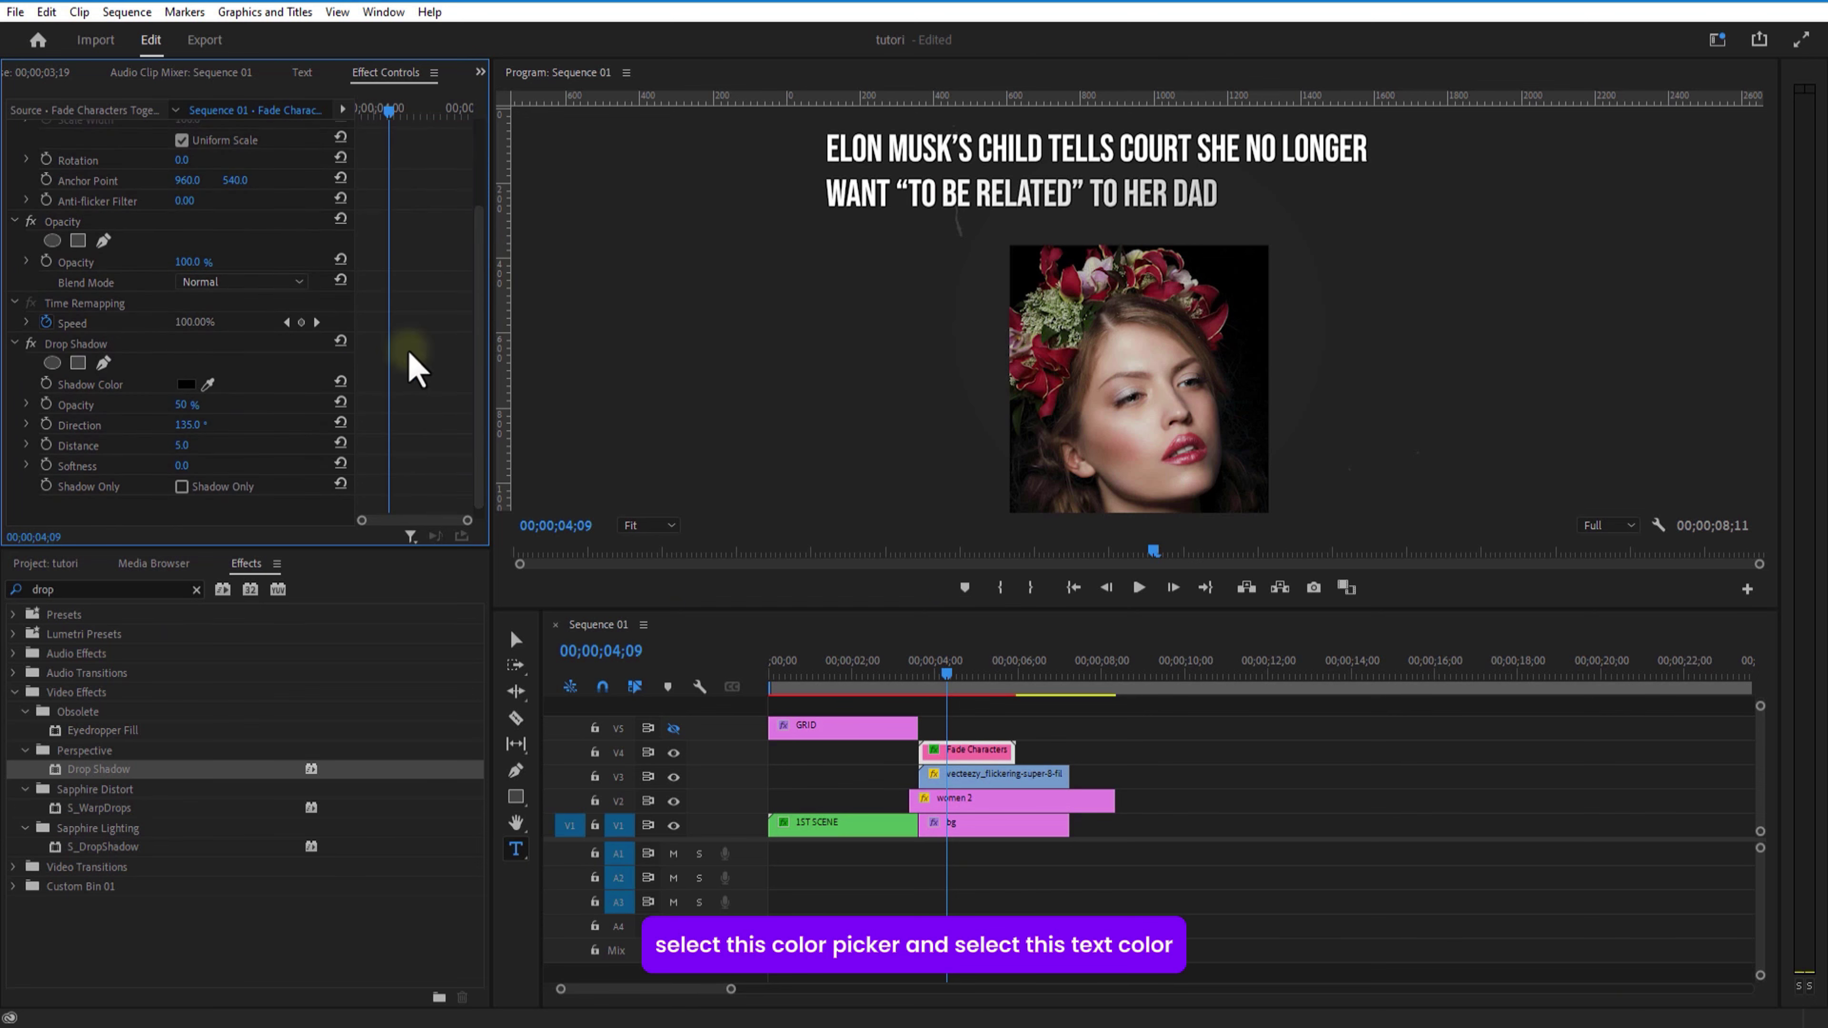
left_click(208, 384)
left_click(878, 146)
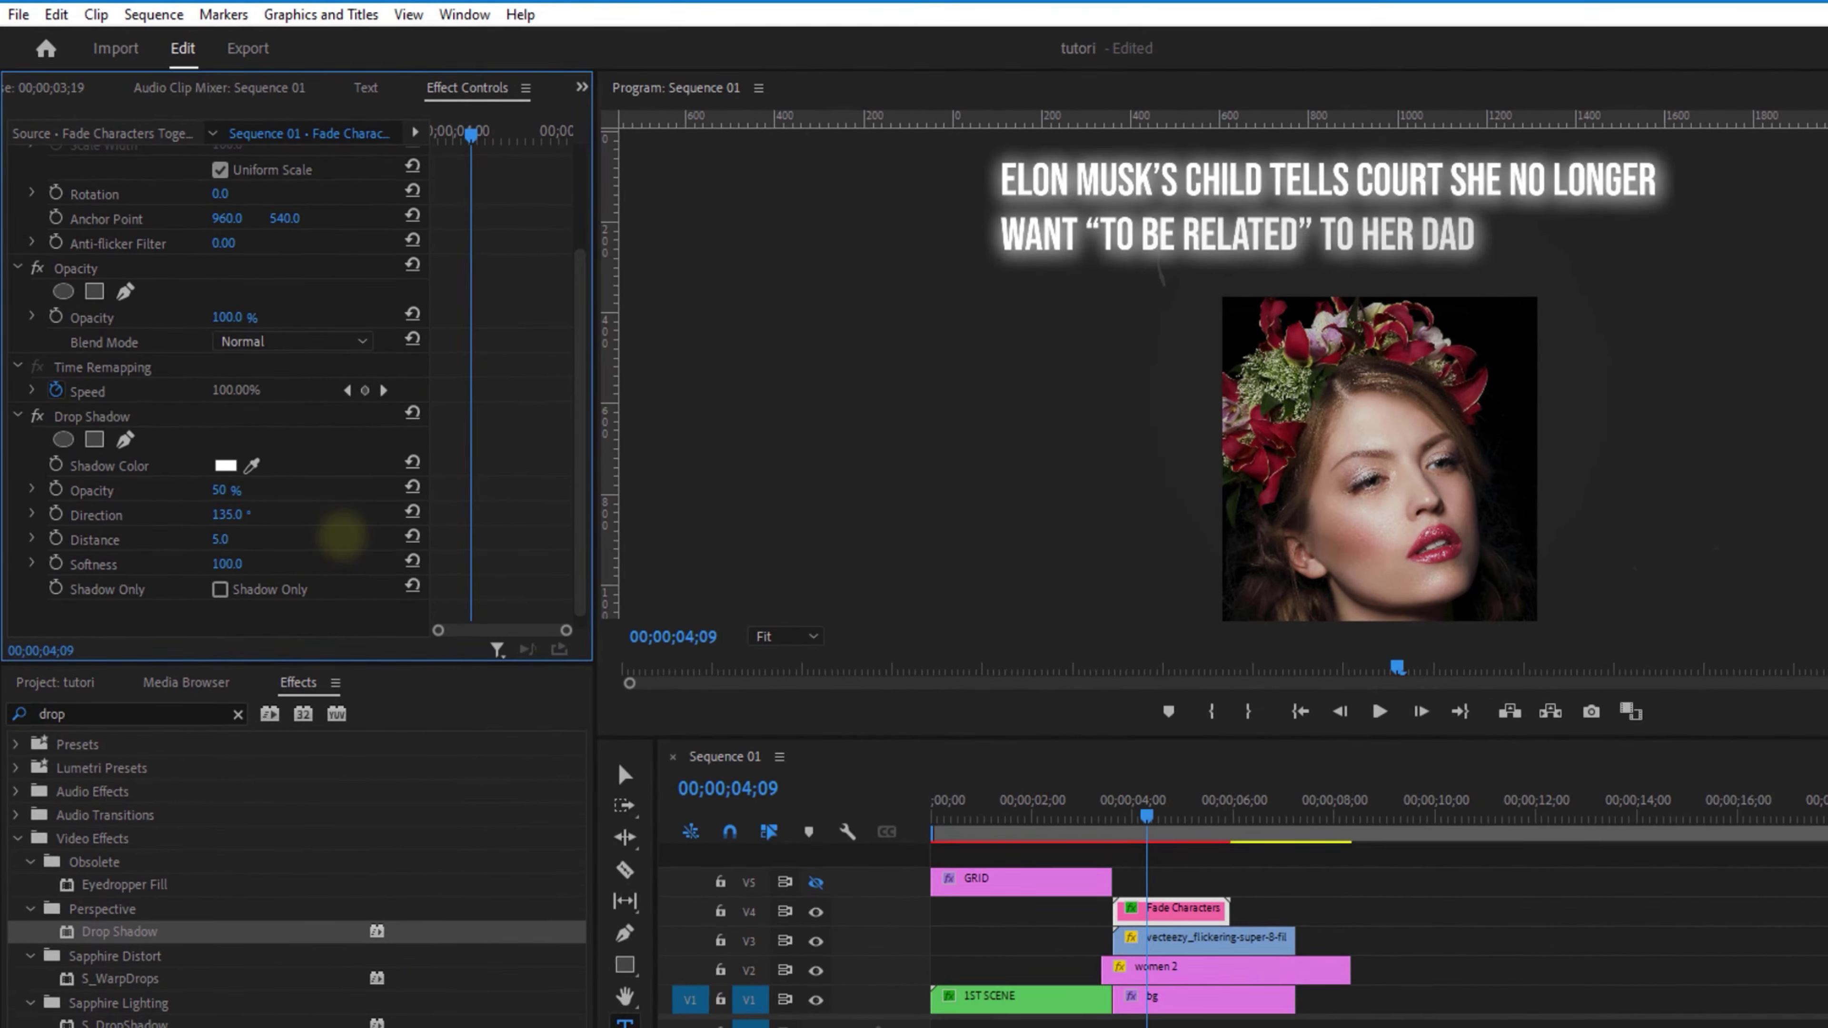
left_click_drag(183, 466, 89, 517)
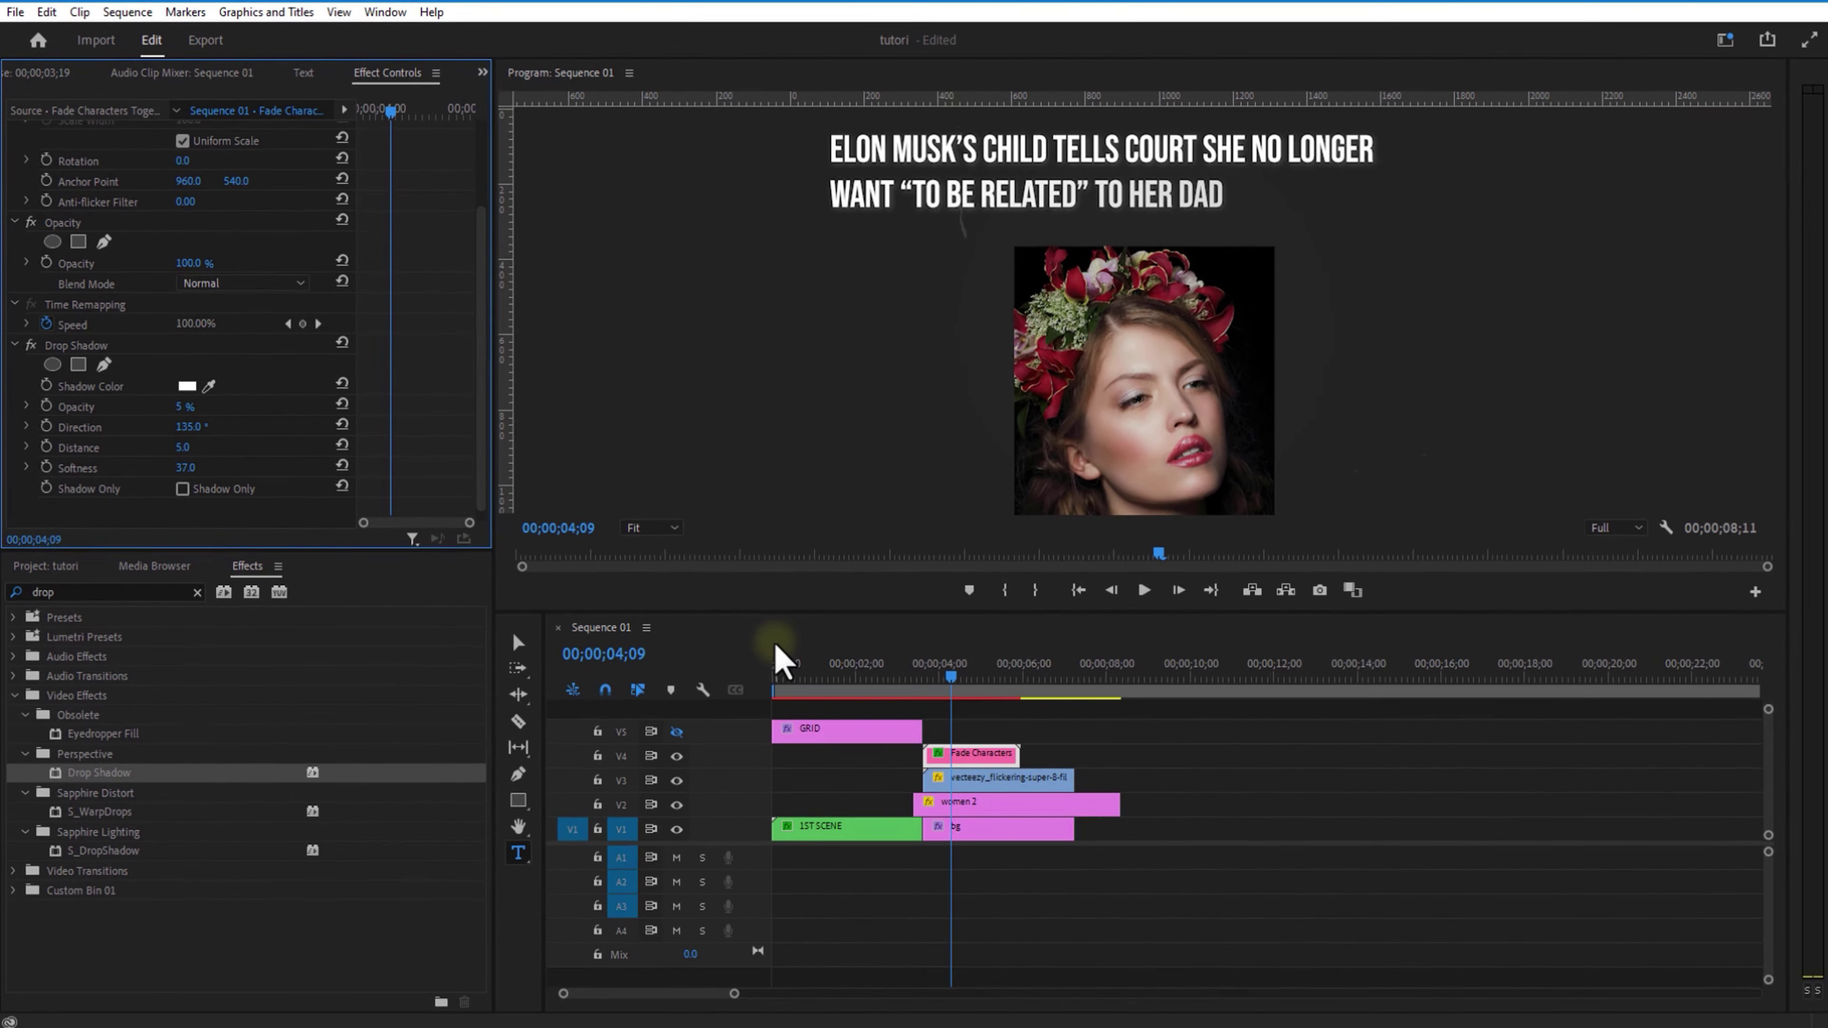
Add a scale keyframe to women 2 at 00;00;04;10, keeping the scale at 20.
left_click(949, 673)
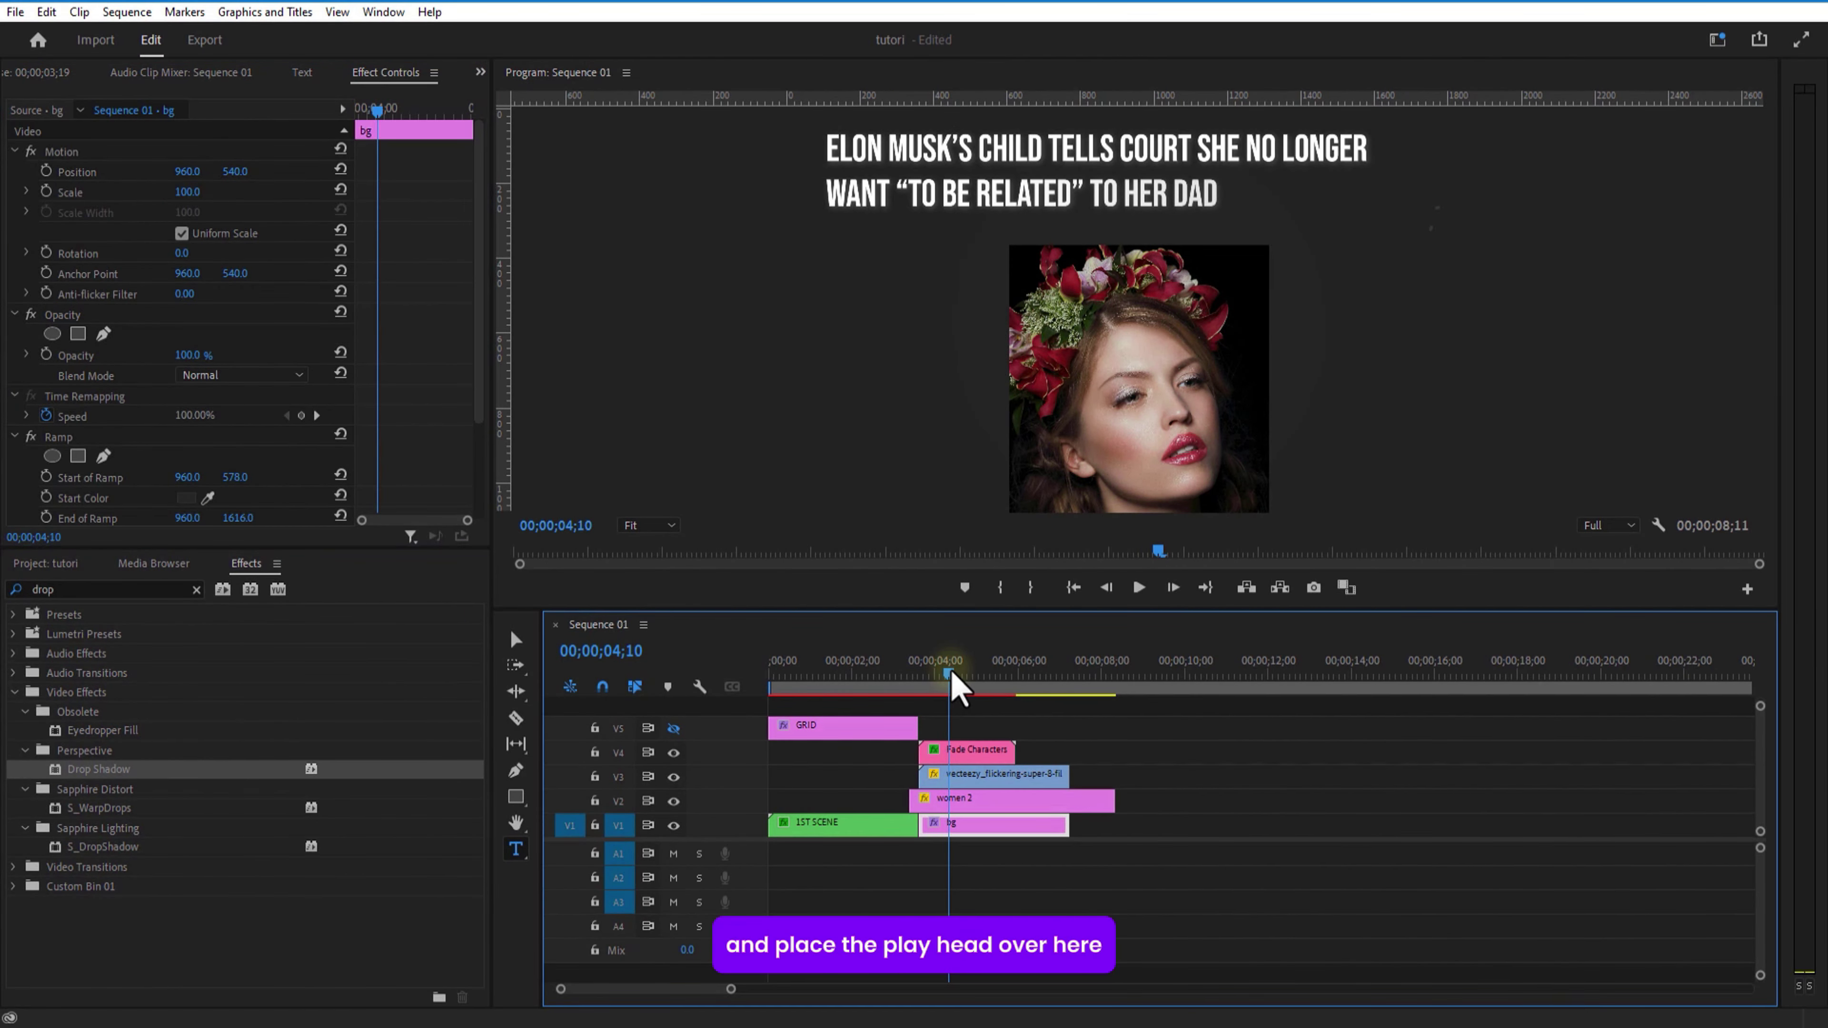
left_click(955, 756)
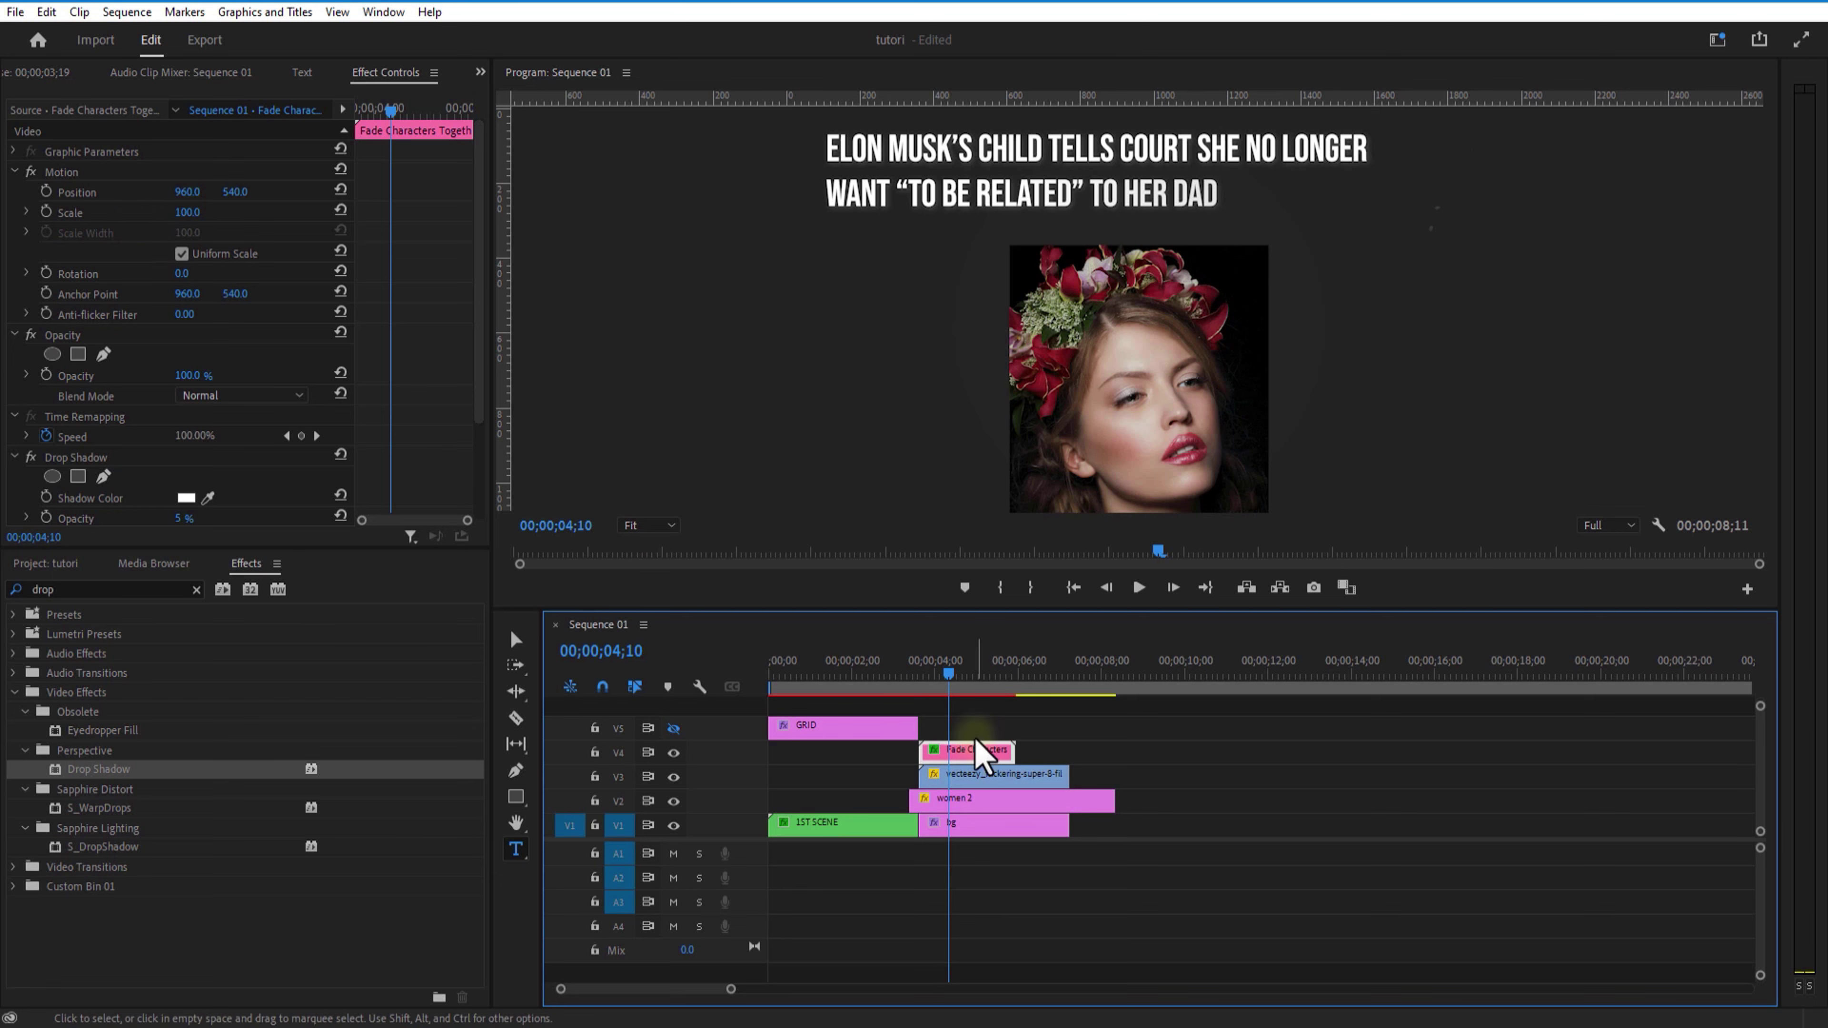
left_click(973, 814)
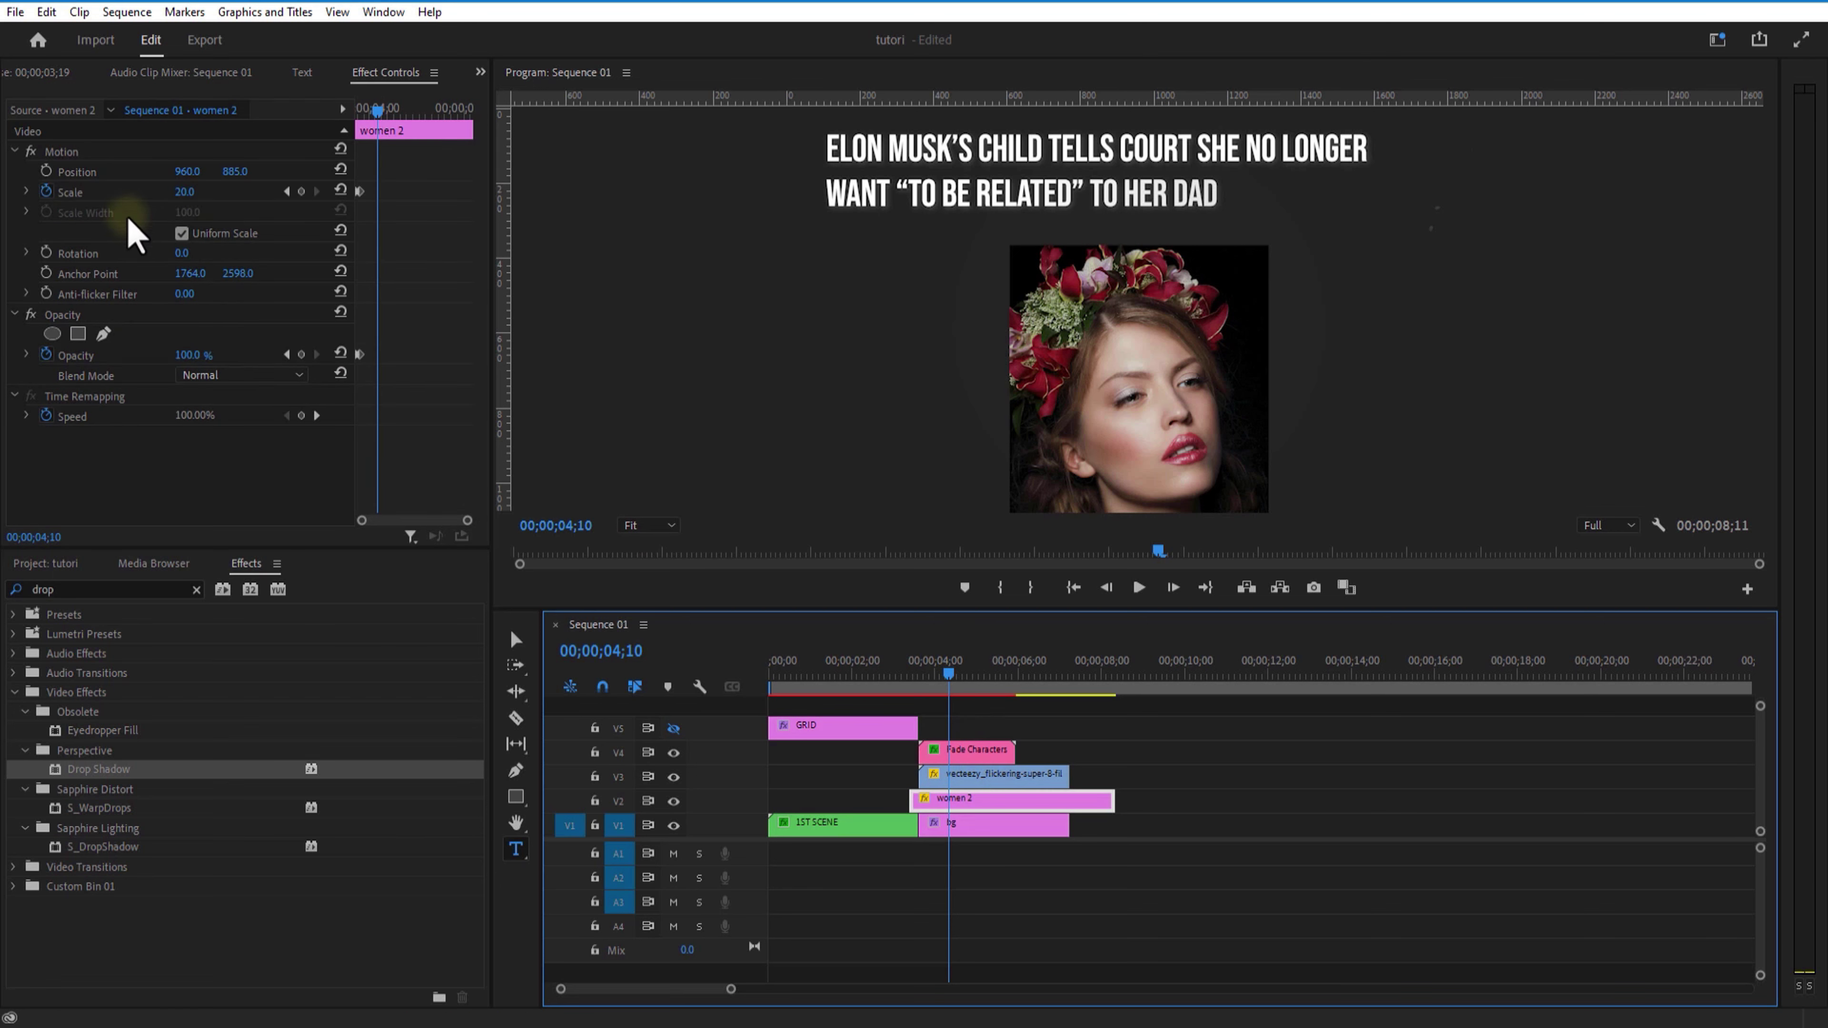
left_click(301, 192)
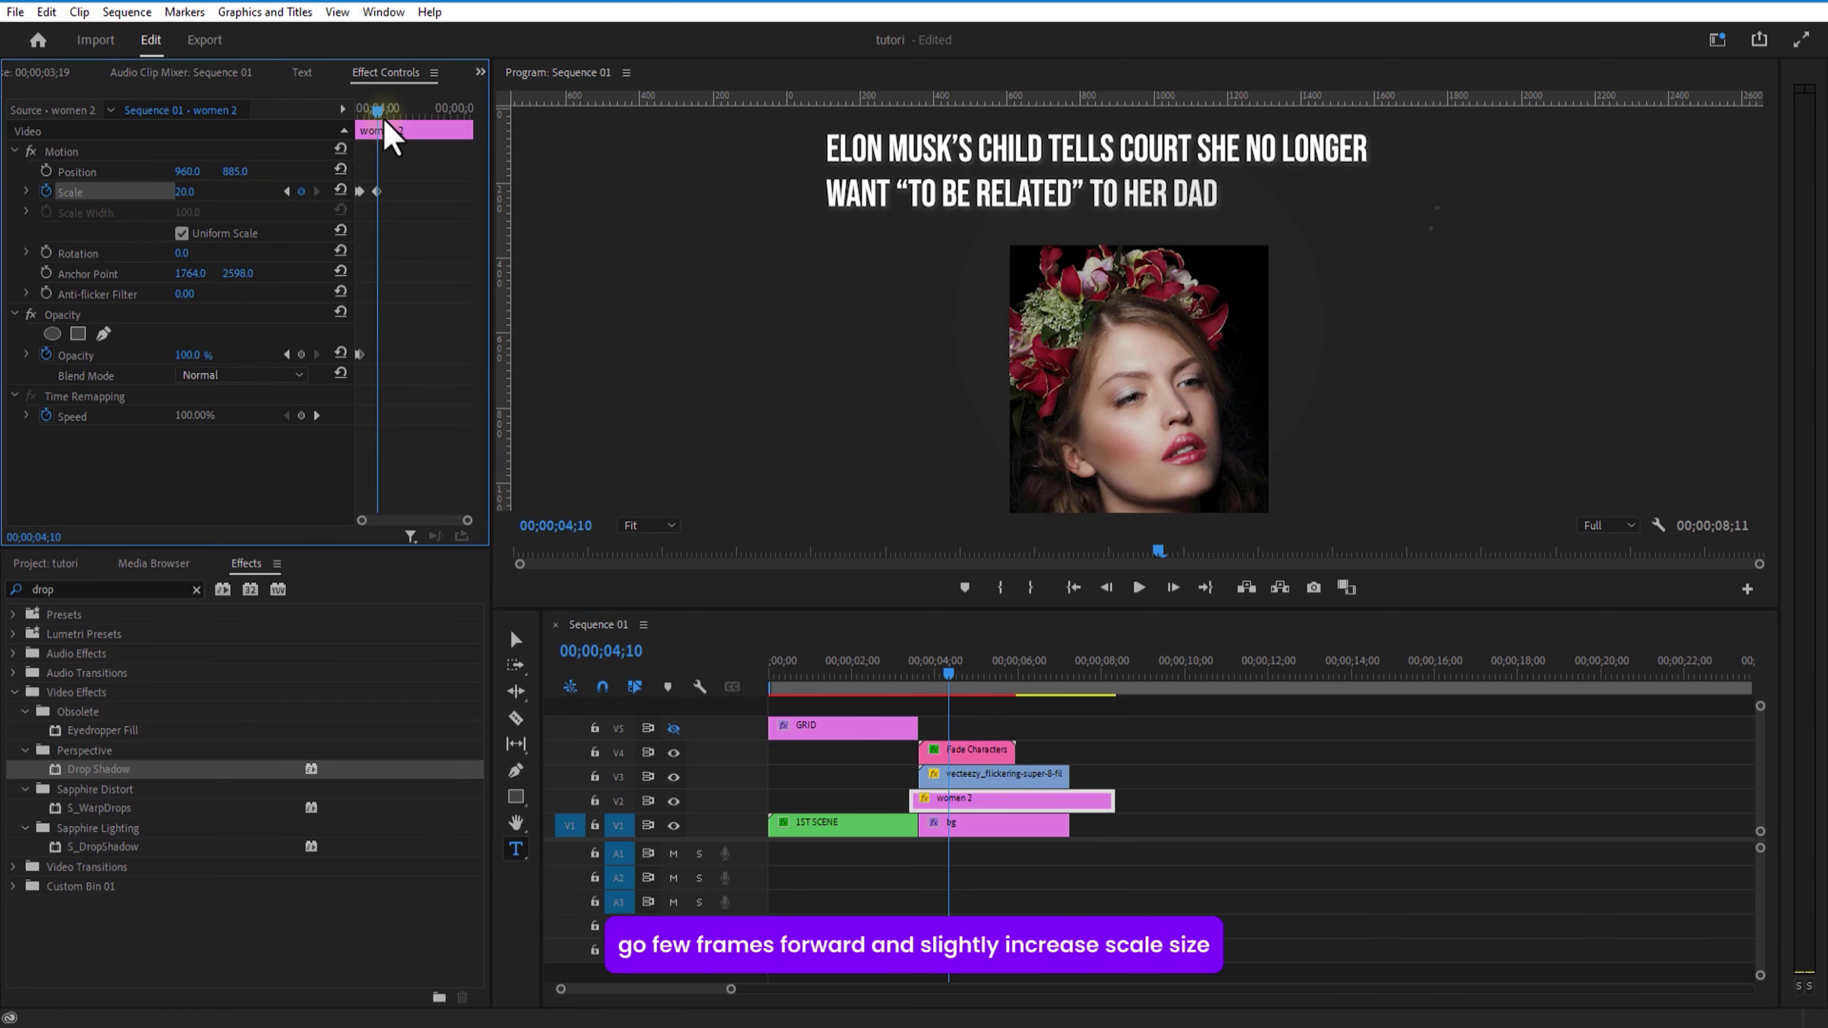
Add a scale keyframe of 25 to the women 2 clip at 00;00;04;20.
key("Right")
key("Right")
key("Right")
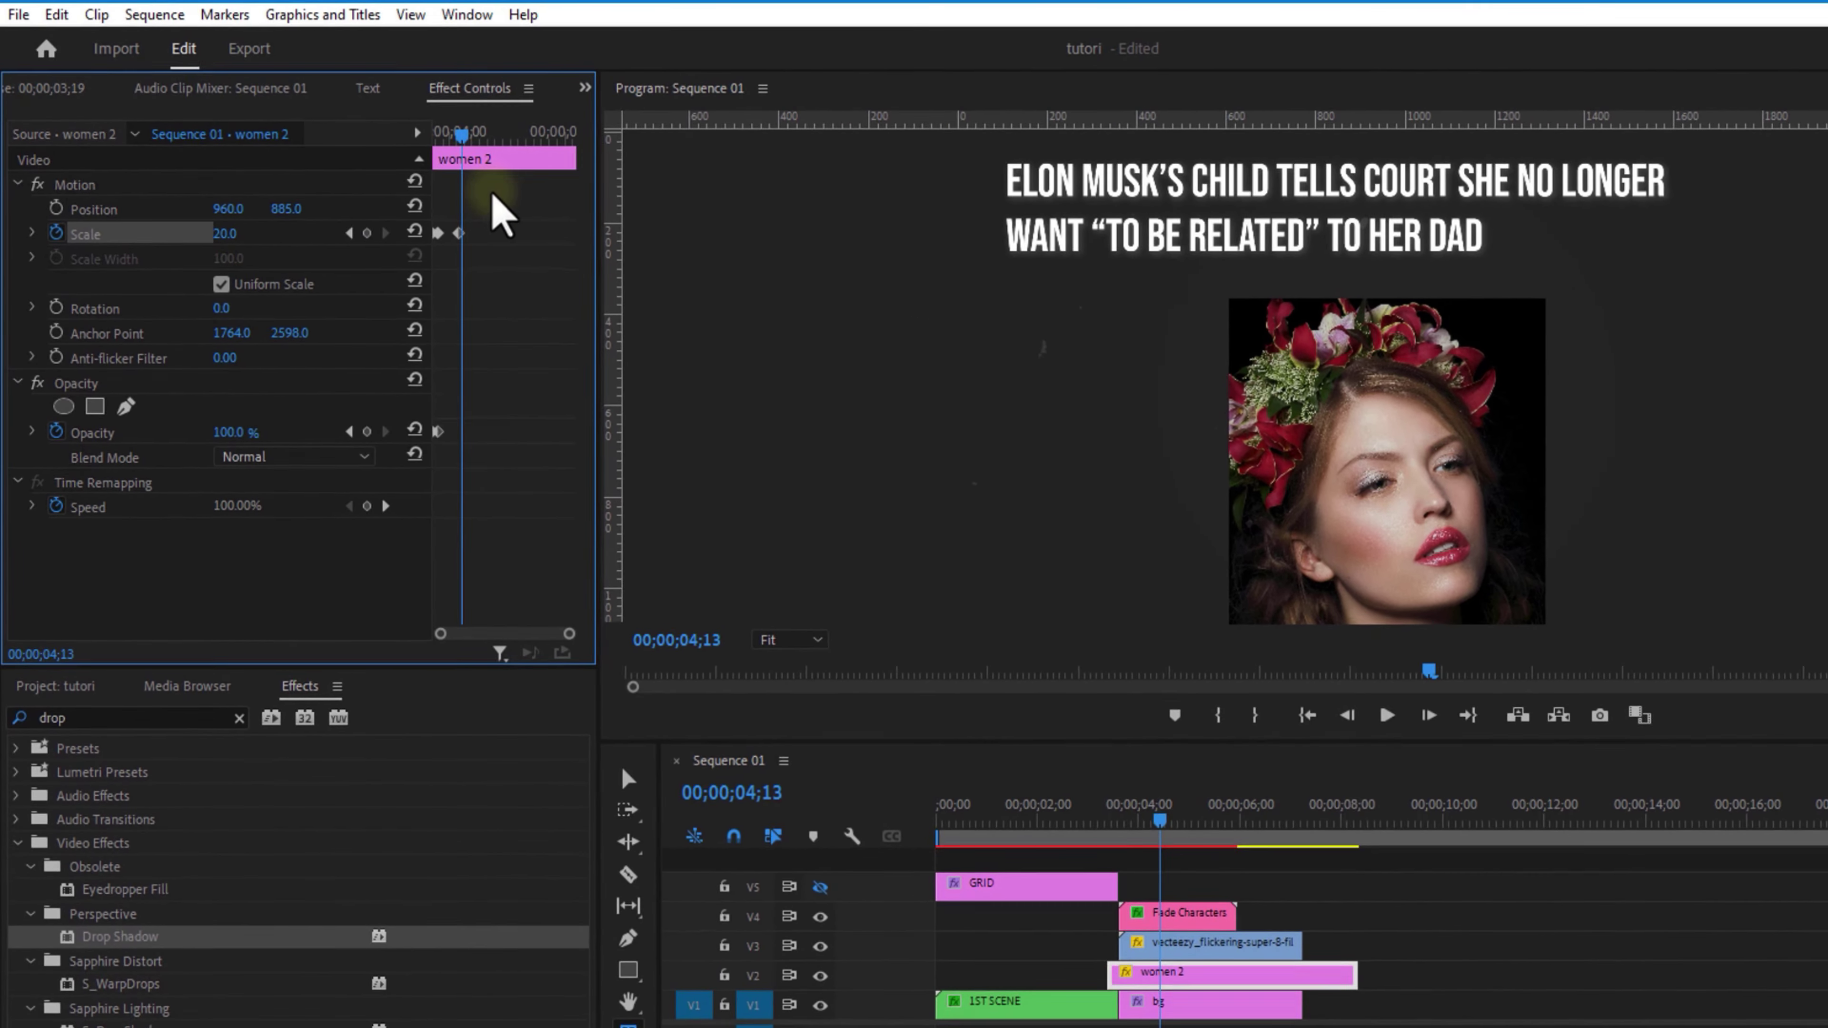
key("Right")
key("Right")
key("Right")
key("Right")
key("Right")
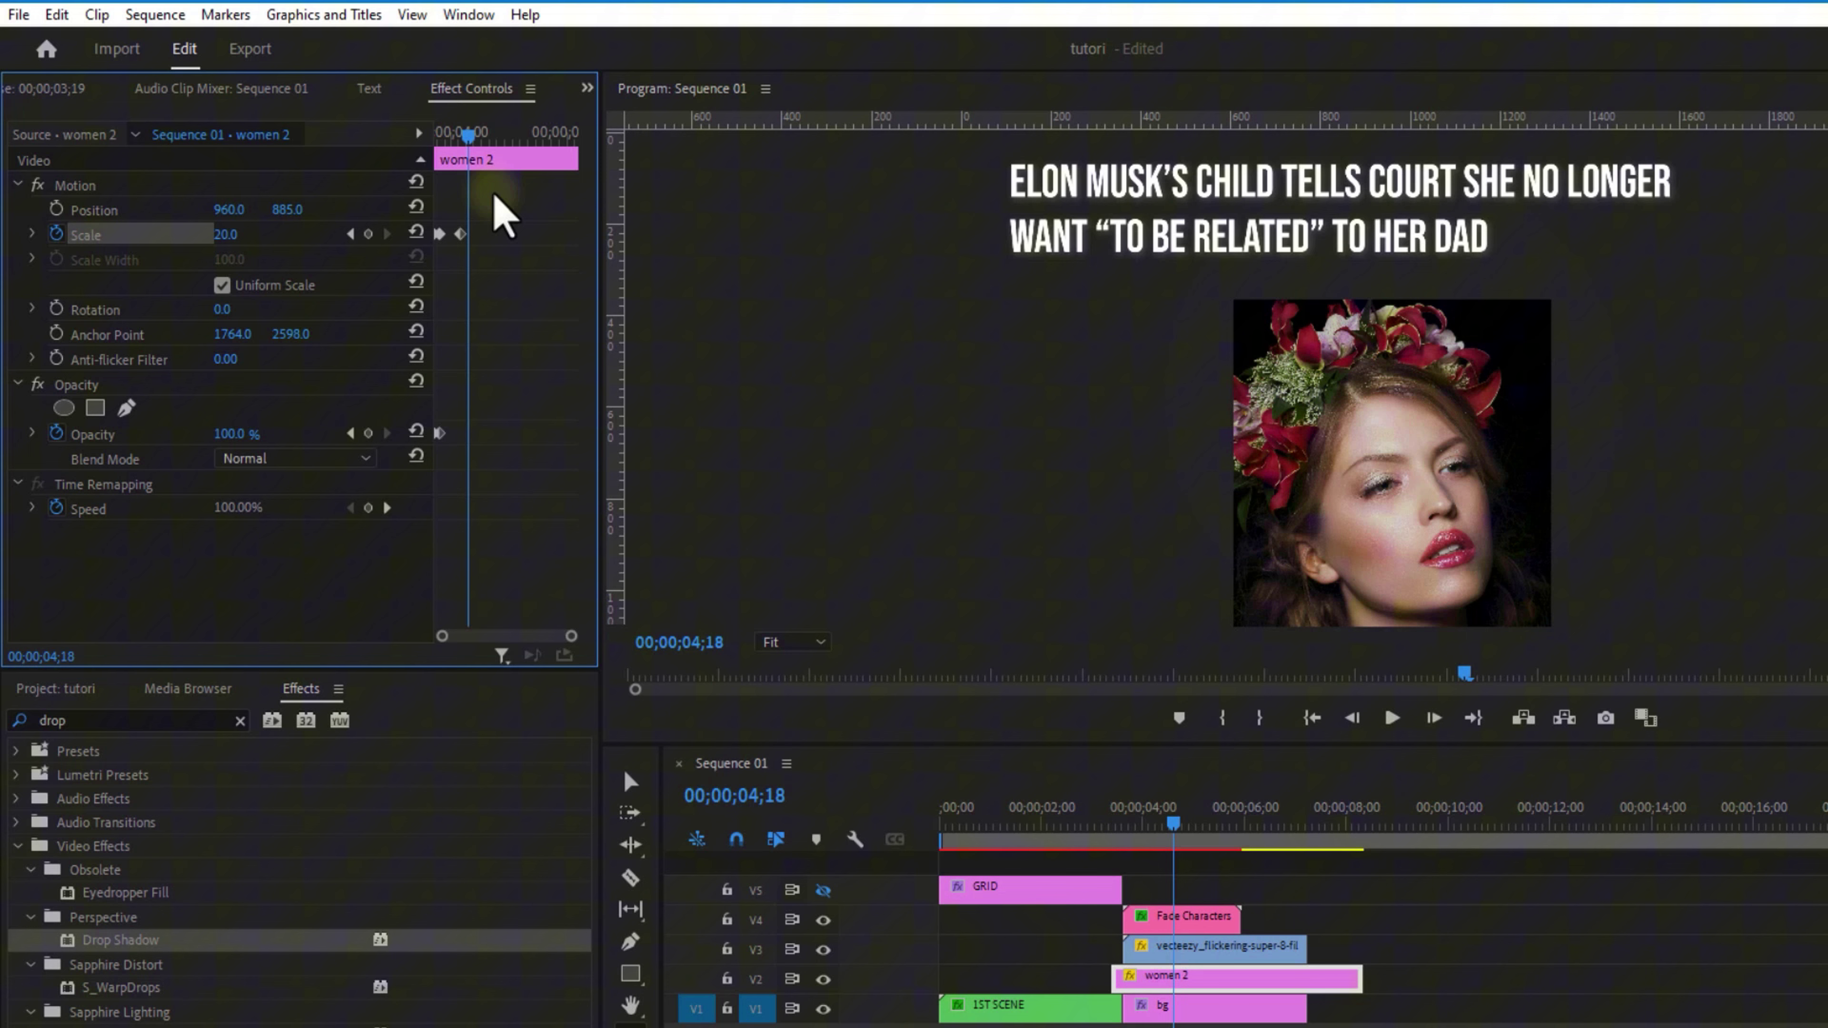
key("Right")
key("Right")
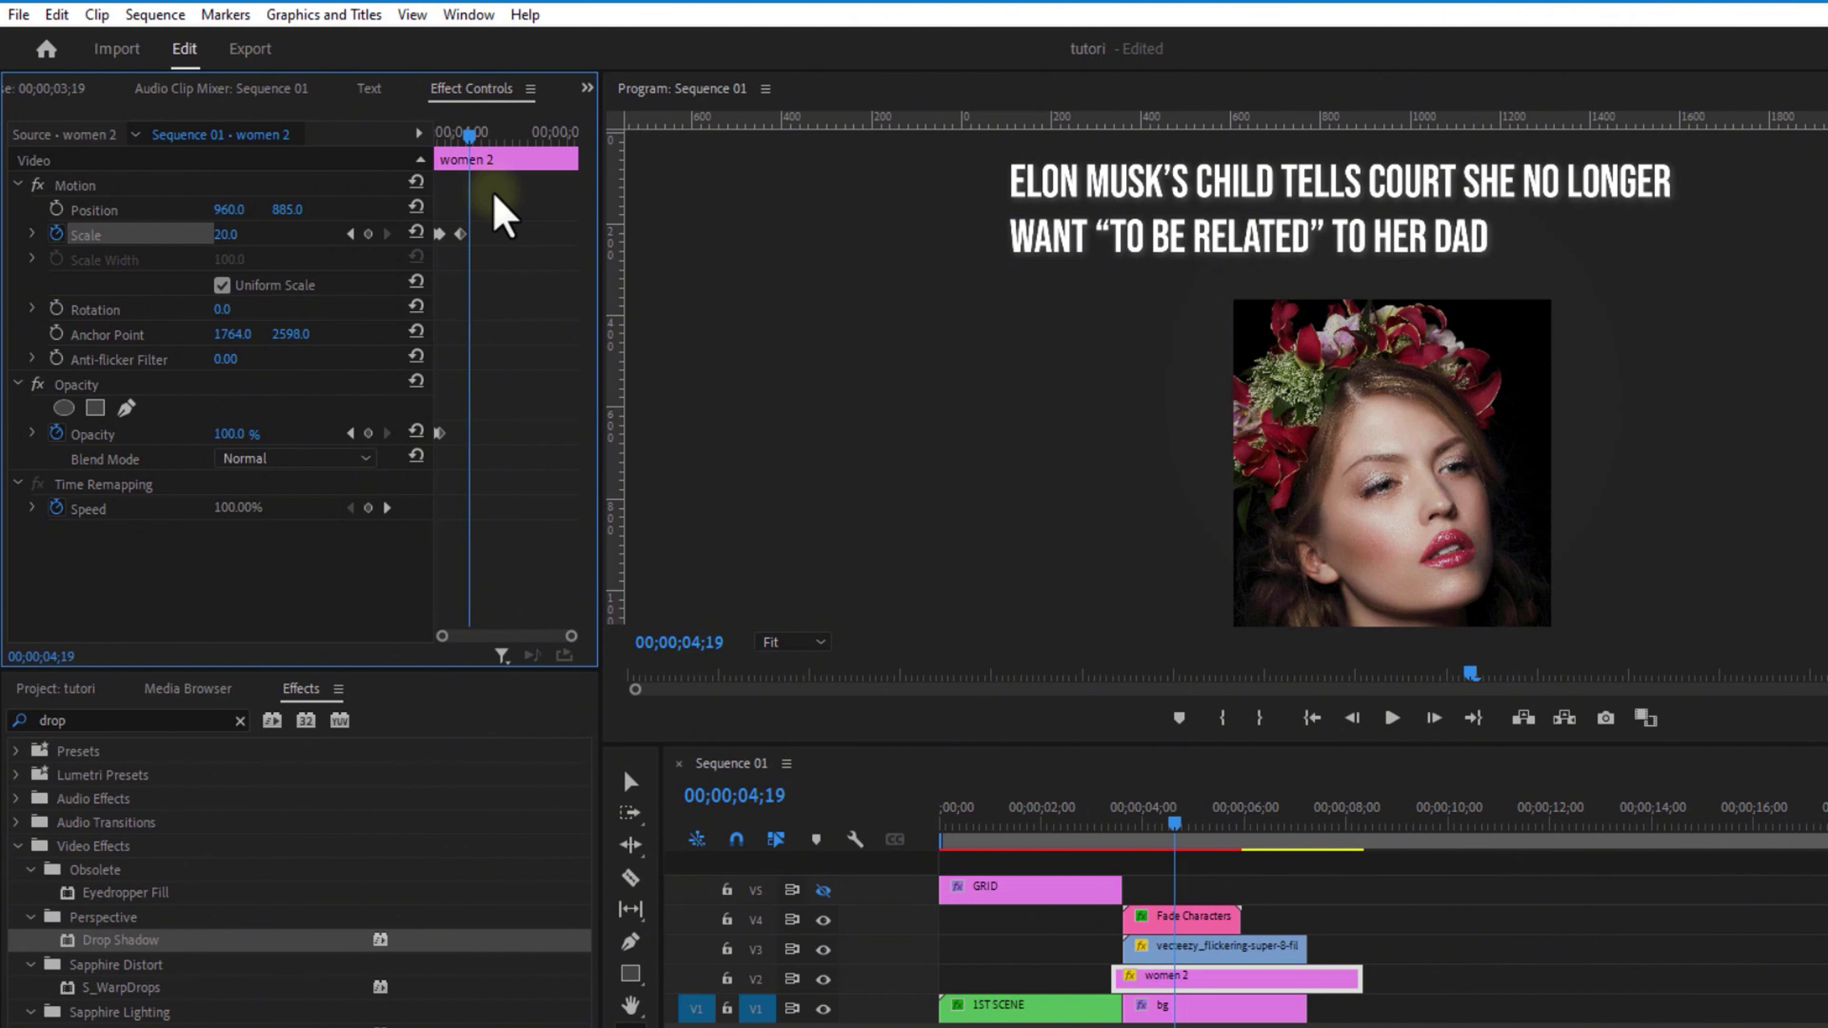
left_click(272, 234)
type("2")
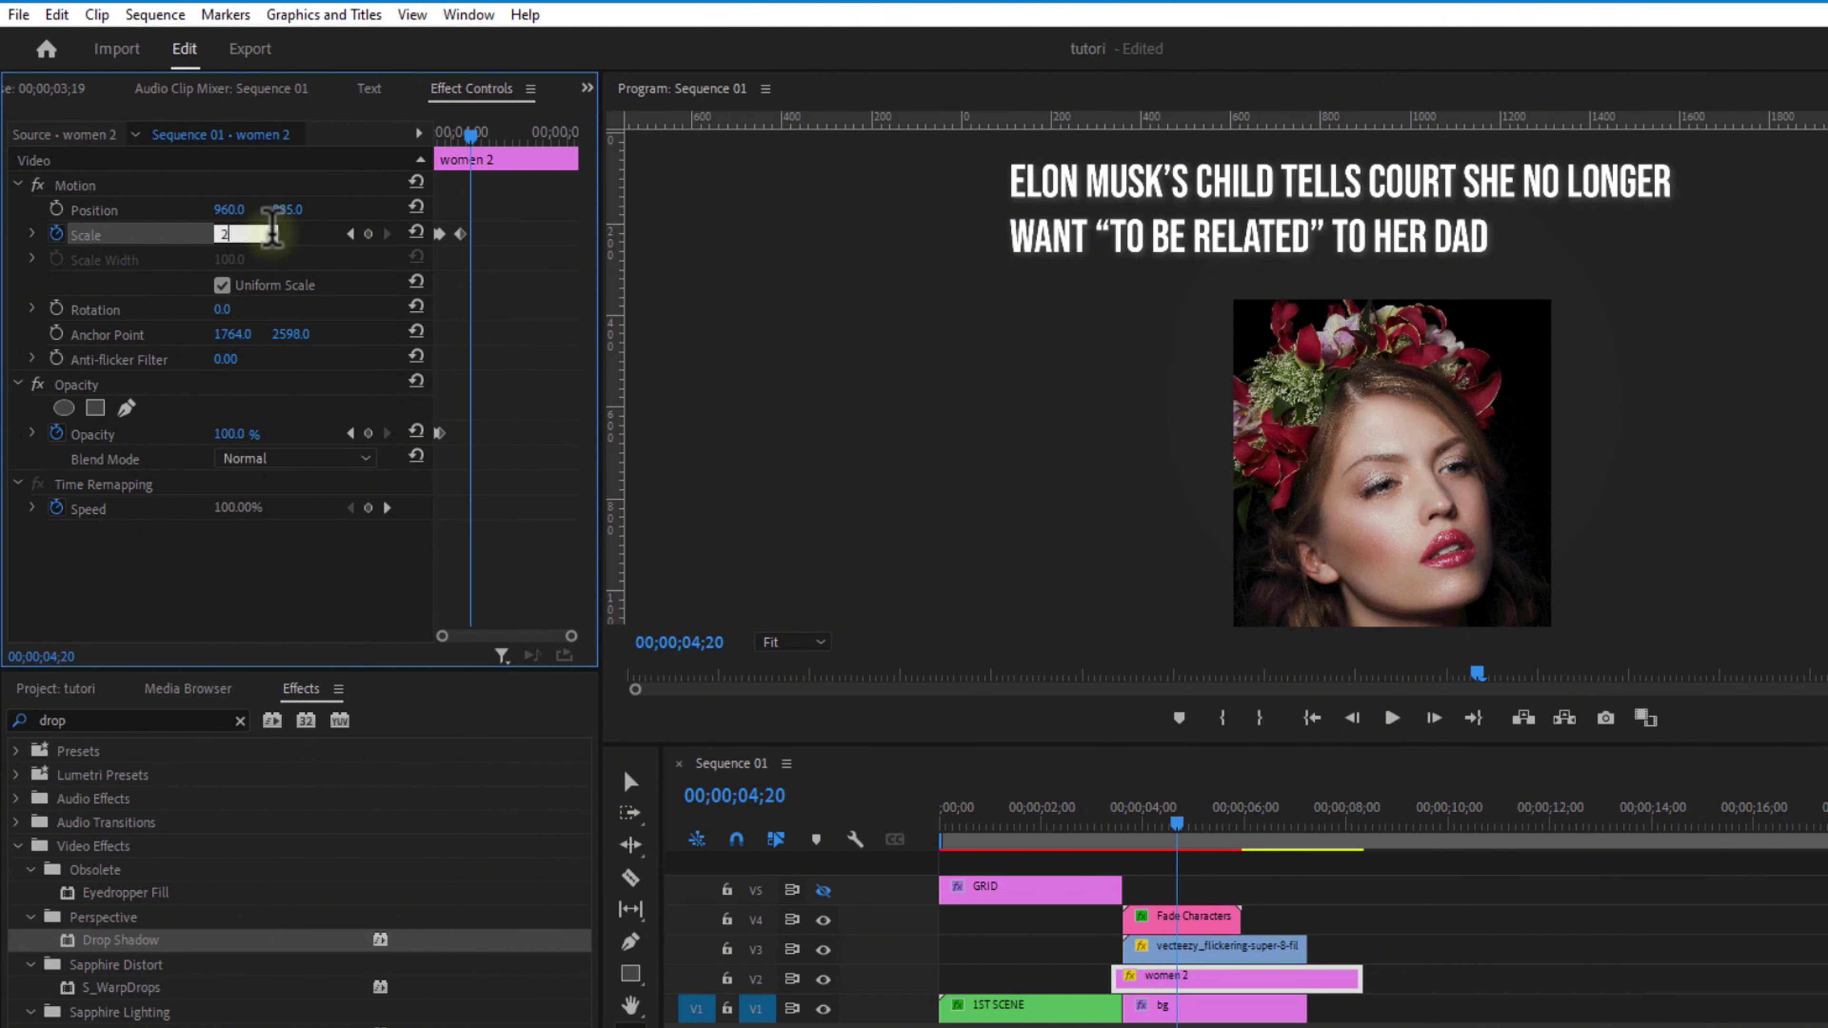
type("5")
key("Return")
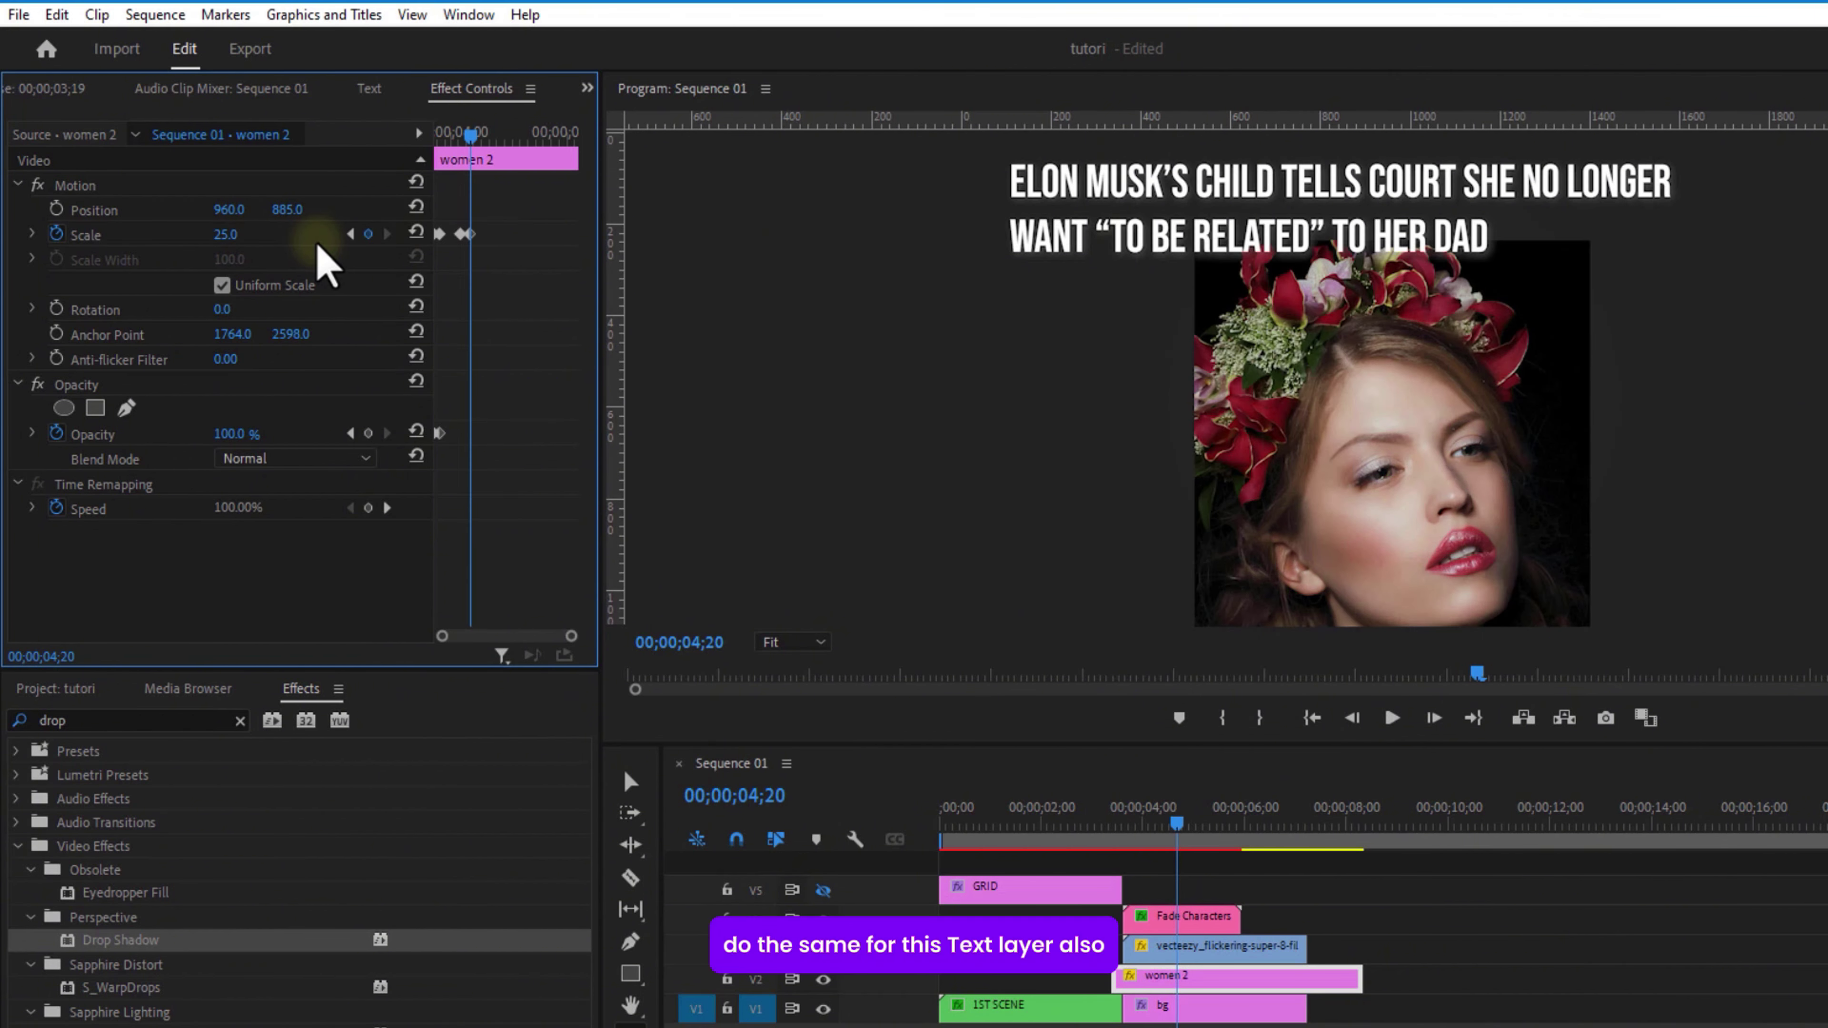
Start scale keyframing on the Fade Characters headline clip at 00;00;04;09, keeping the scale at 100.
left_click(1173, 918)
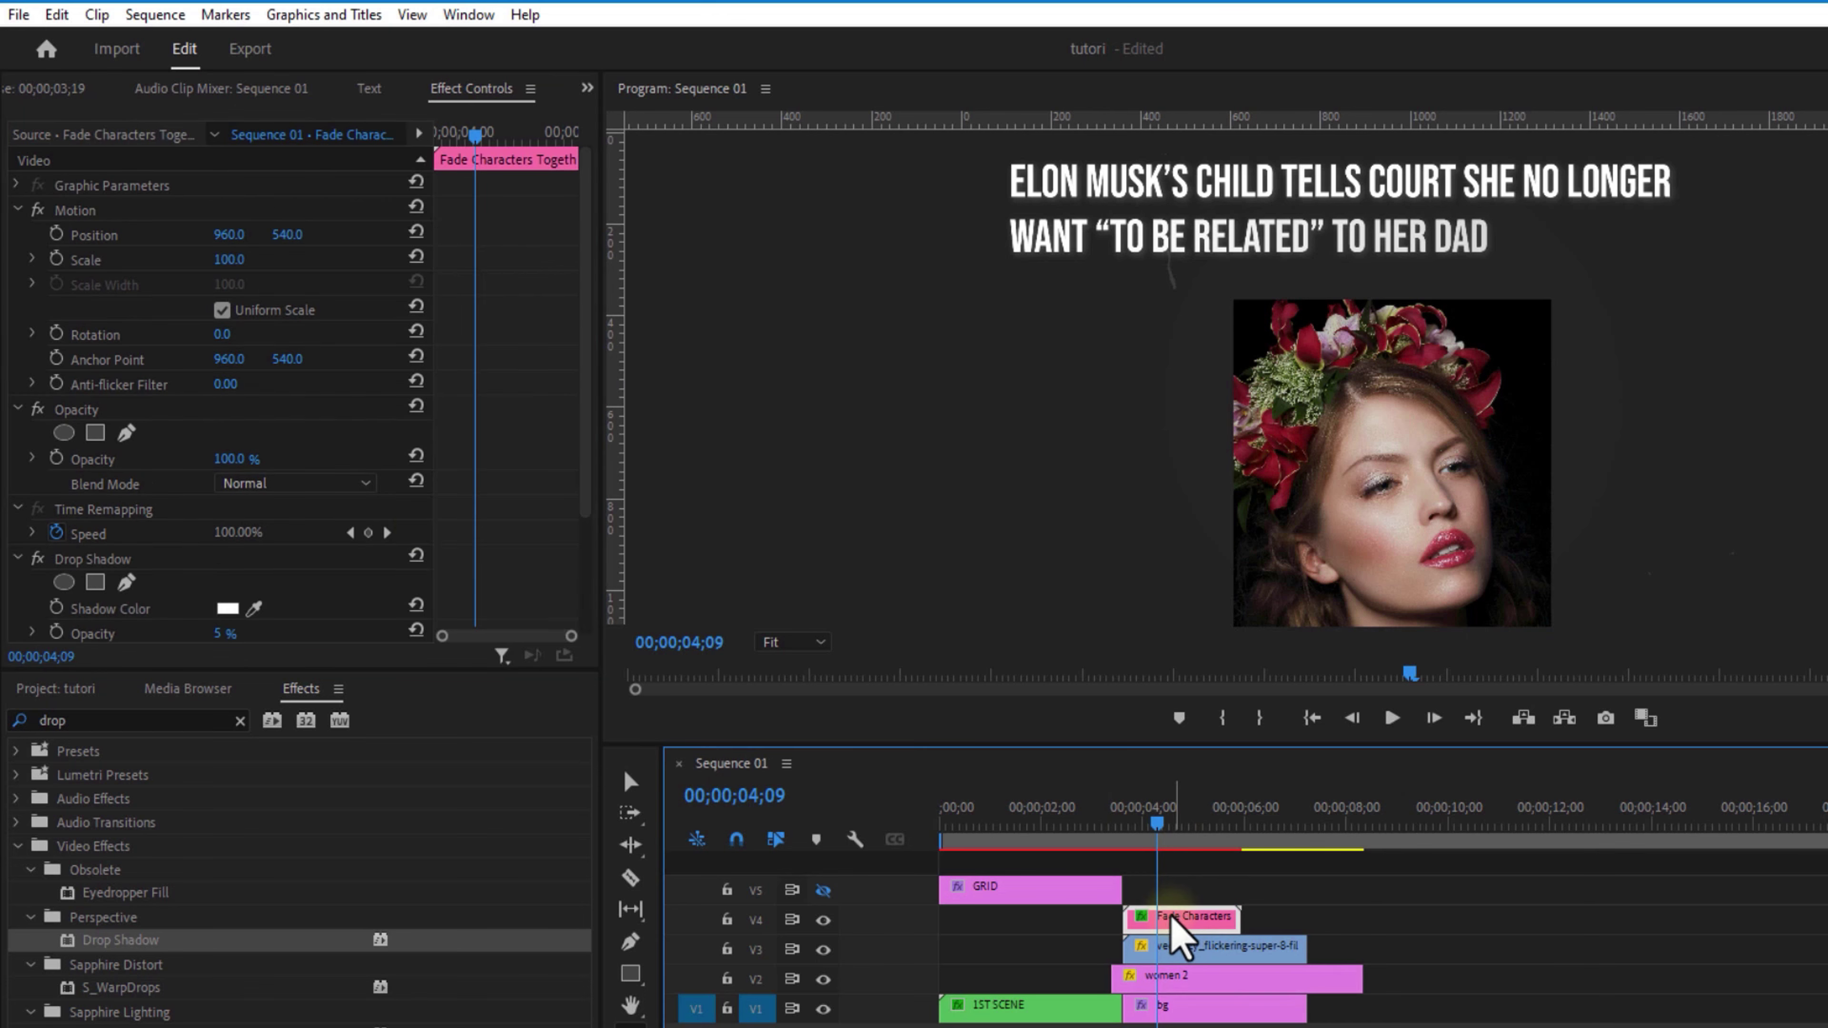
left_click(56, 258)
key("Right")
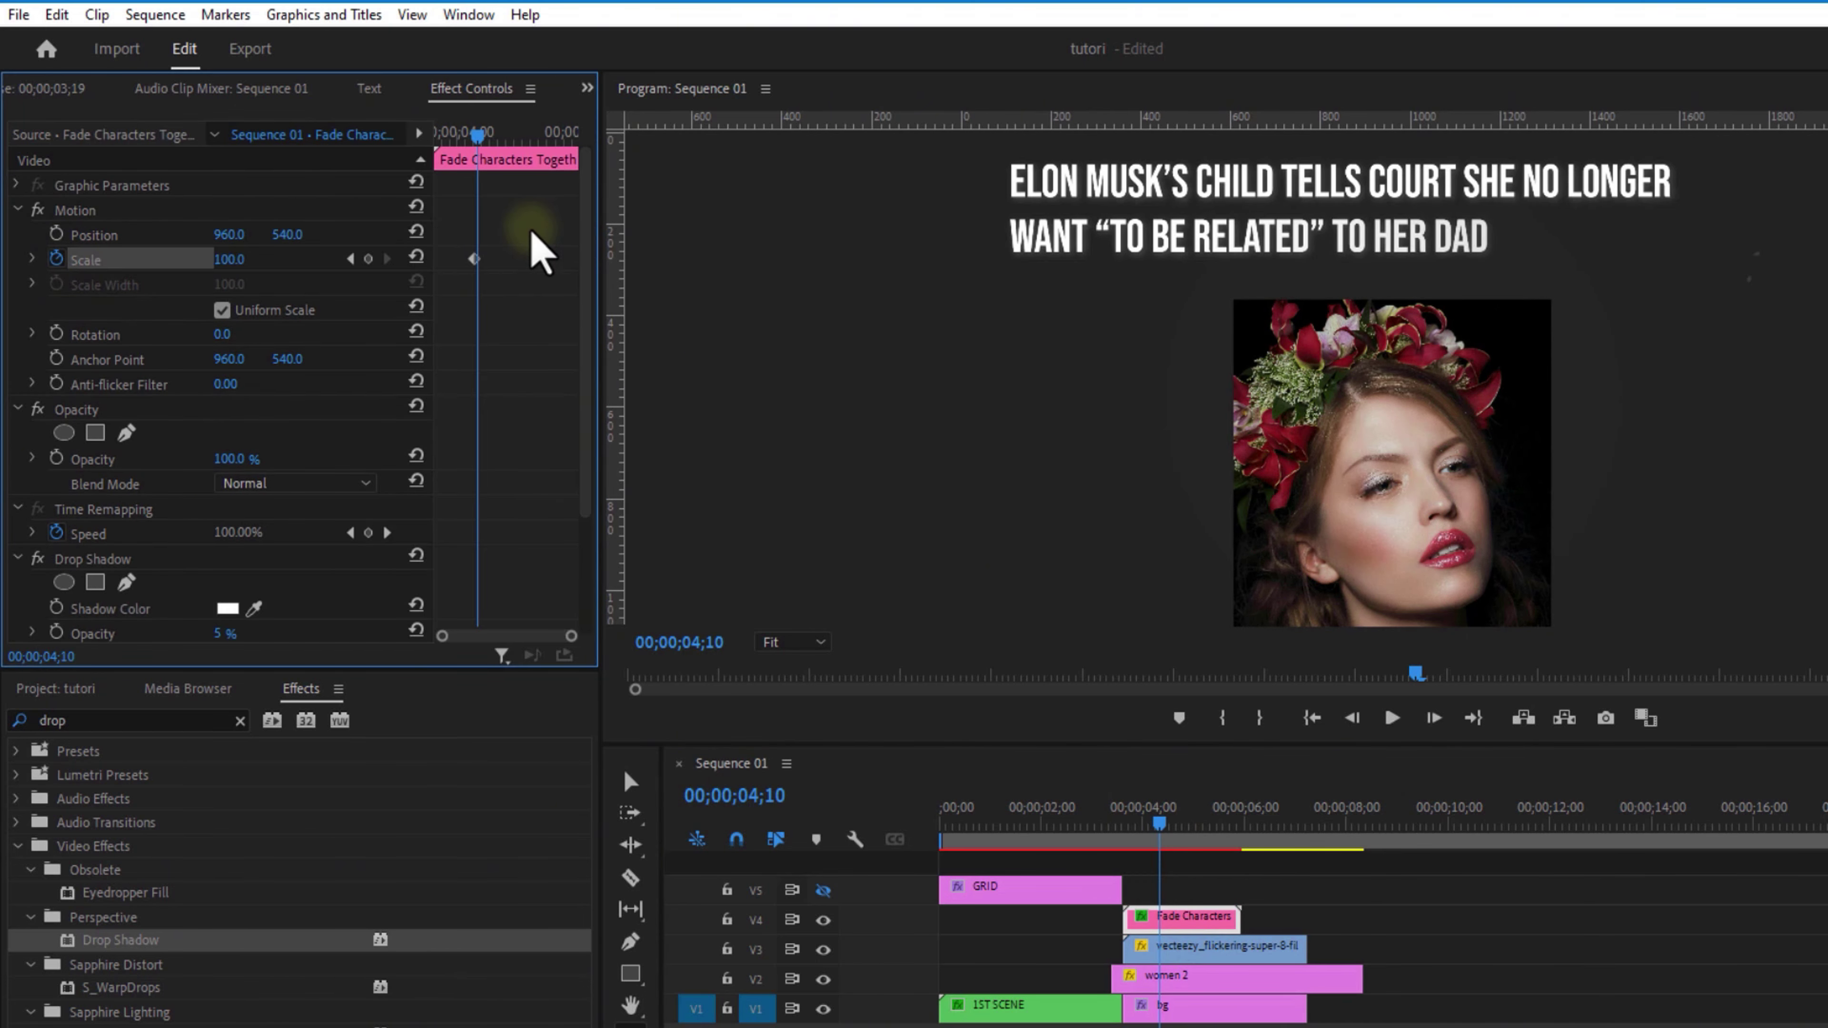
Set the headline clip's scale to 105 at 00;00;04;19.
key("Right")
key("Right")
key("Right")
key("Right")
key("Right")
key("Right")
key("Right")
key("Right")
key("Right")
left_click_drag(238, 259, 292, 268)
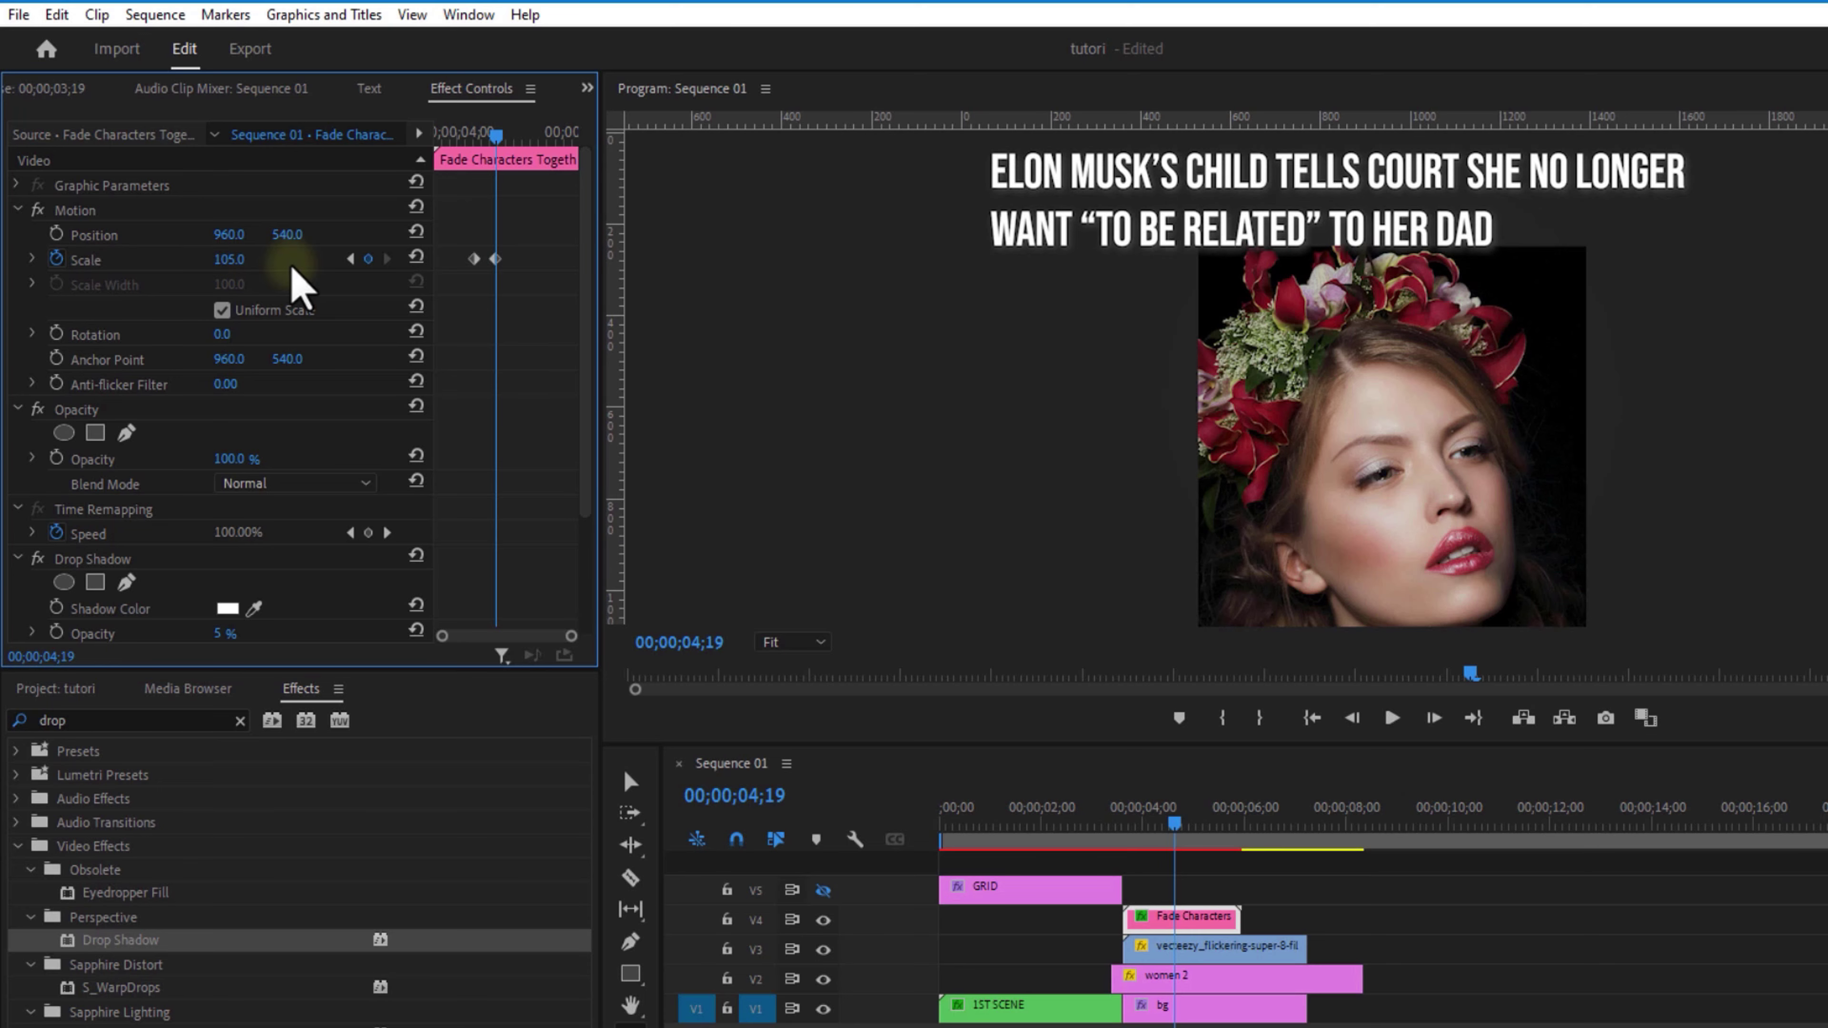
Shift the headline's second scale keyframe earlier to 00;00;04;15 and play back the scaling animation.
key("Left")
key("Left")
key("Left")
key("Left")
key("Left")
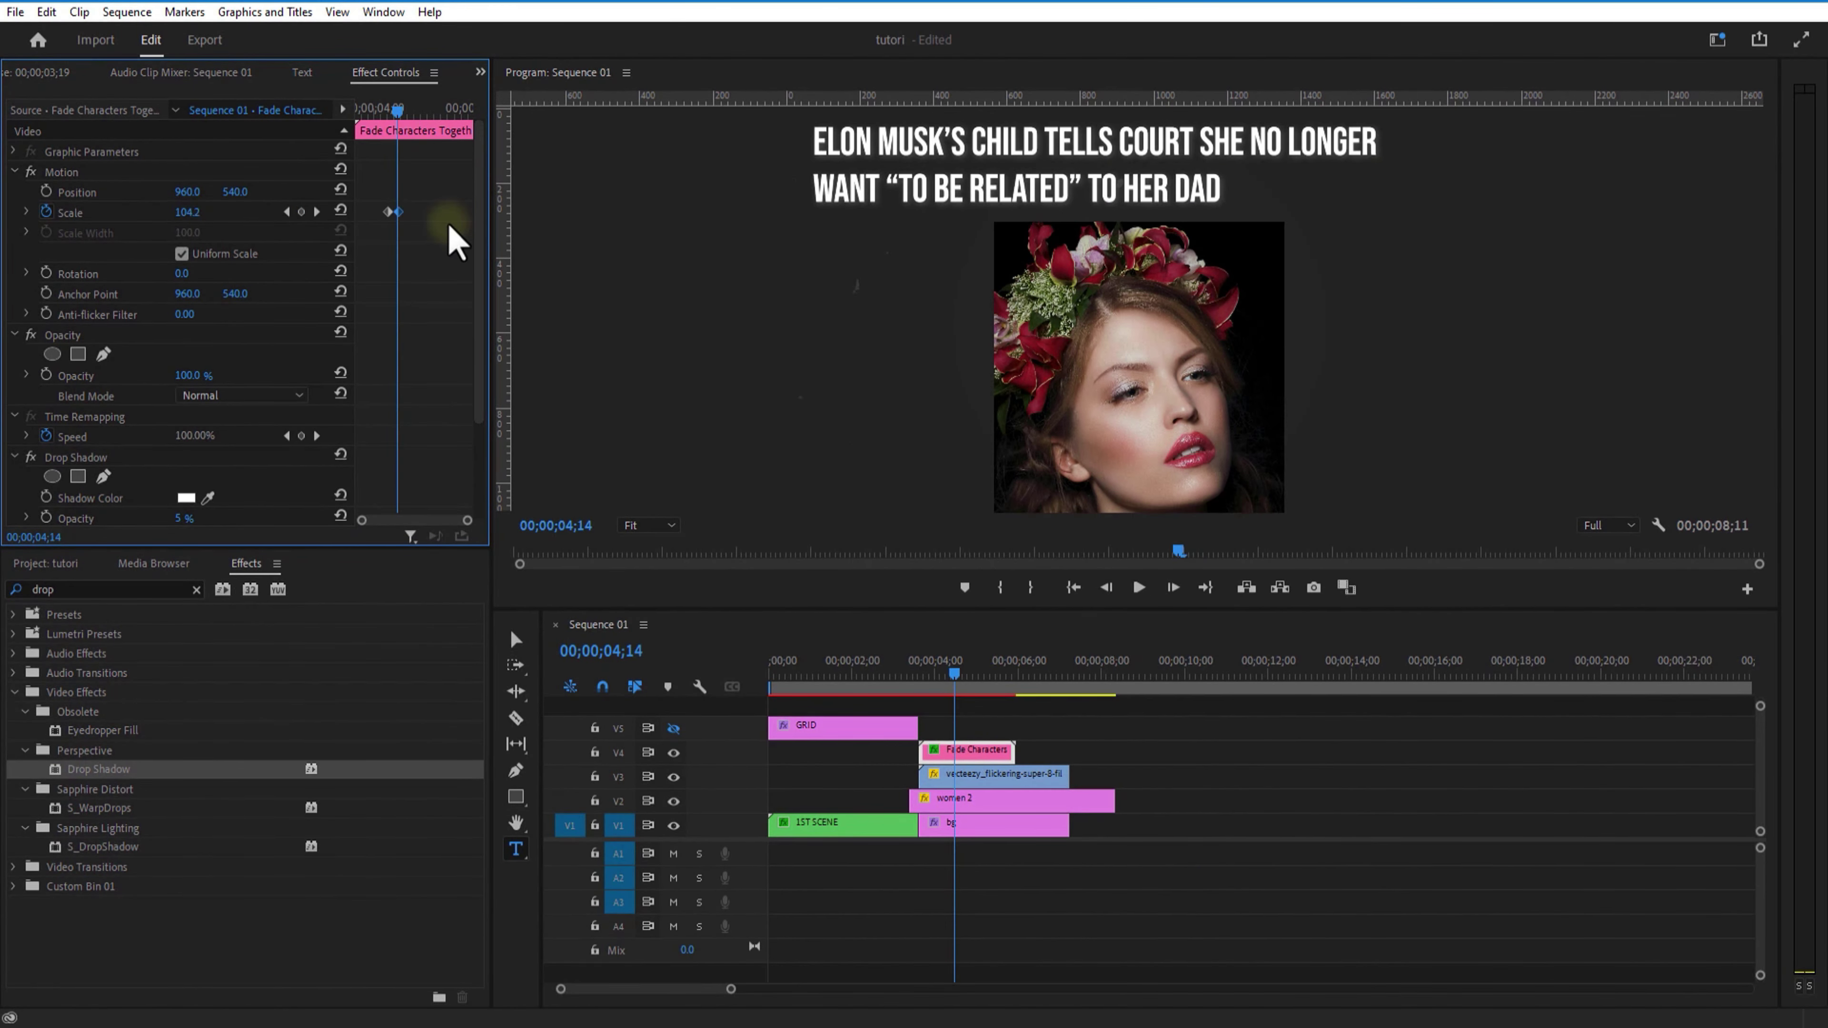
key("Left")
key("Left")
key("Left")
key("Left")
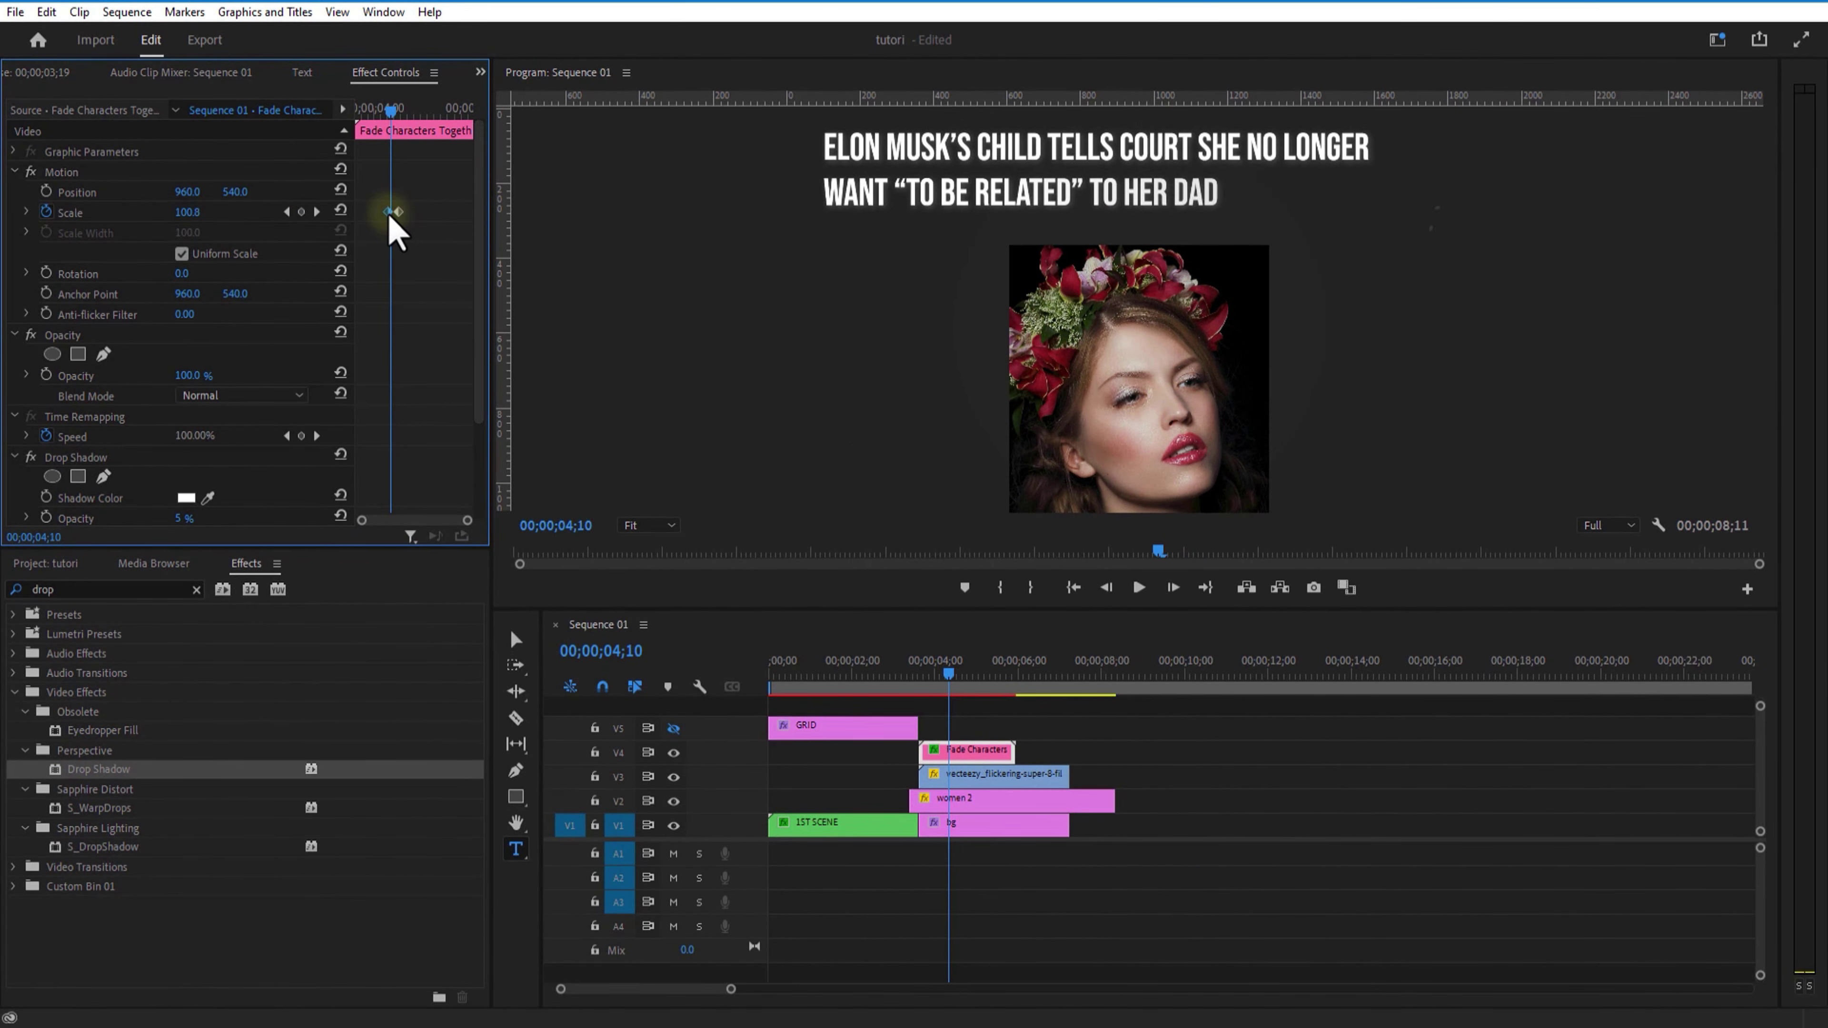
left_click_drag(392, 108, 382, 108)
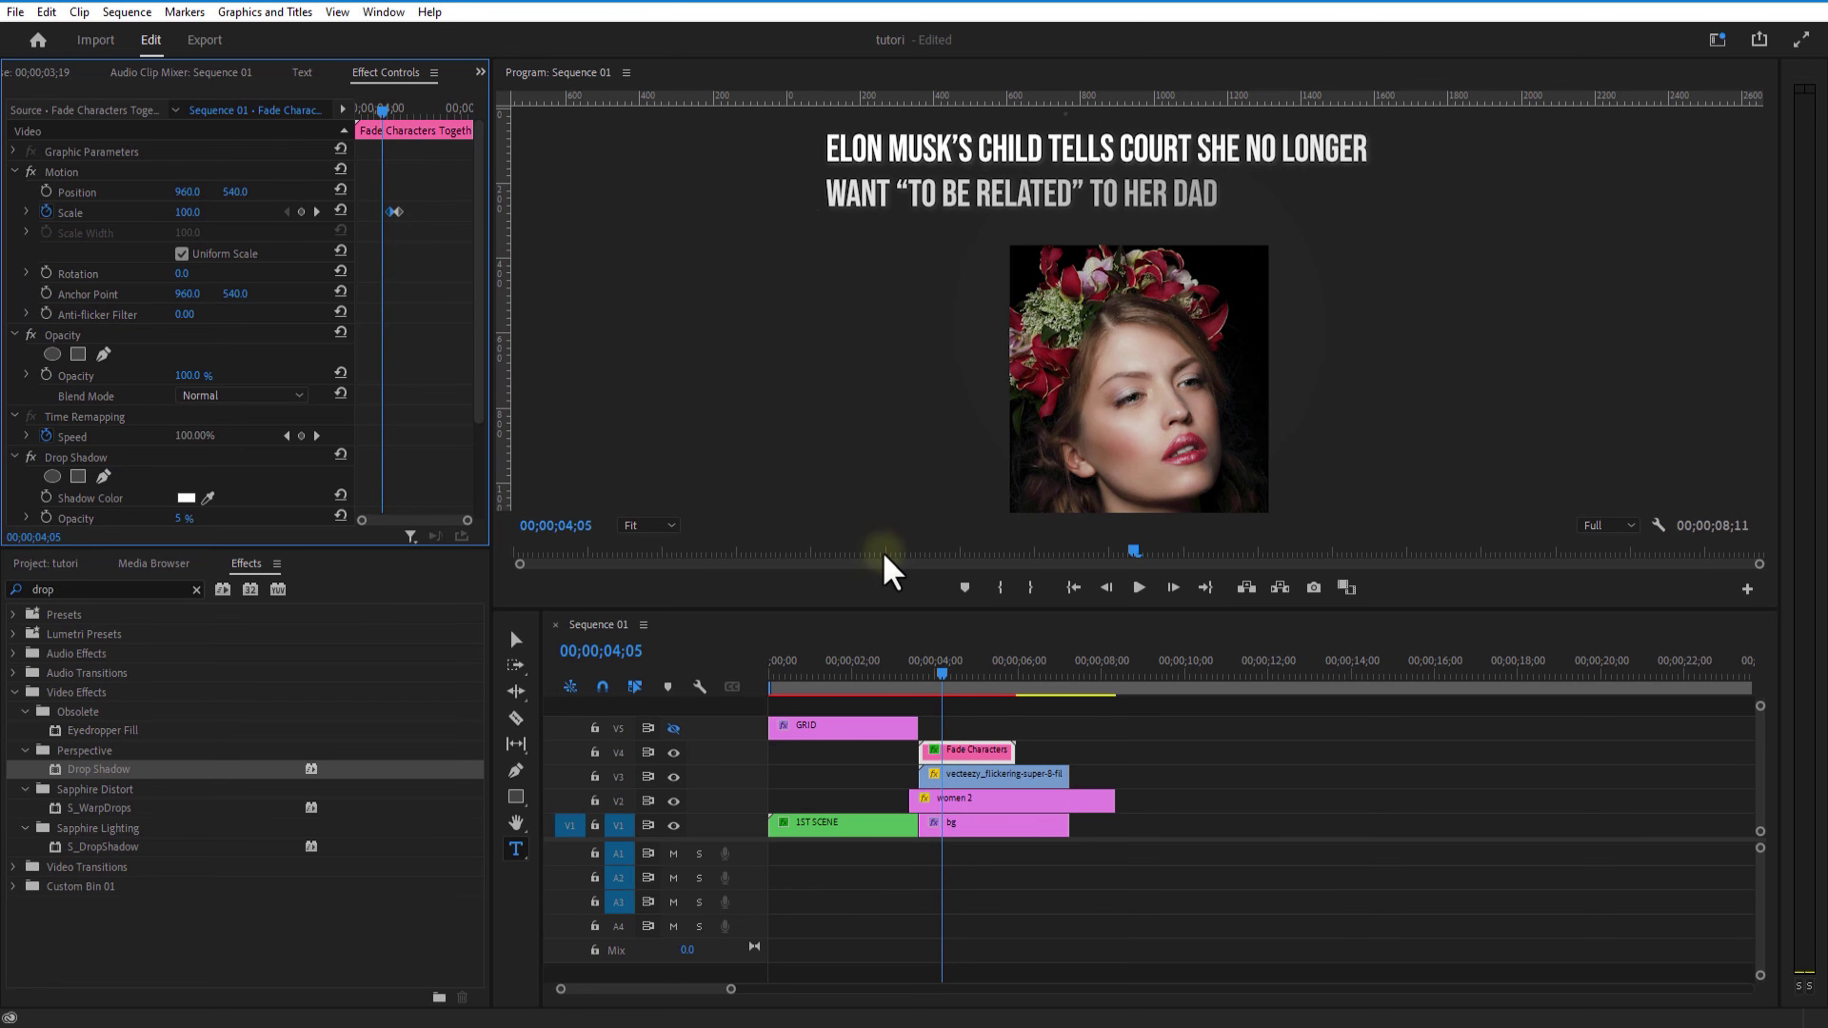
left_click(1139, 588)
left_click(1139, 588)
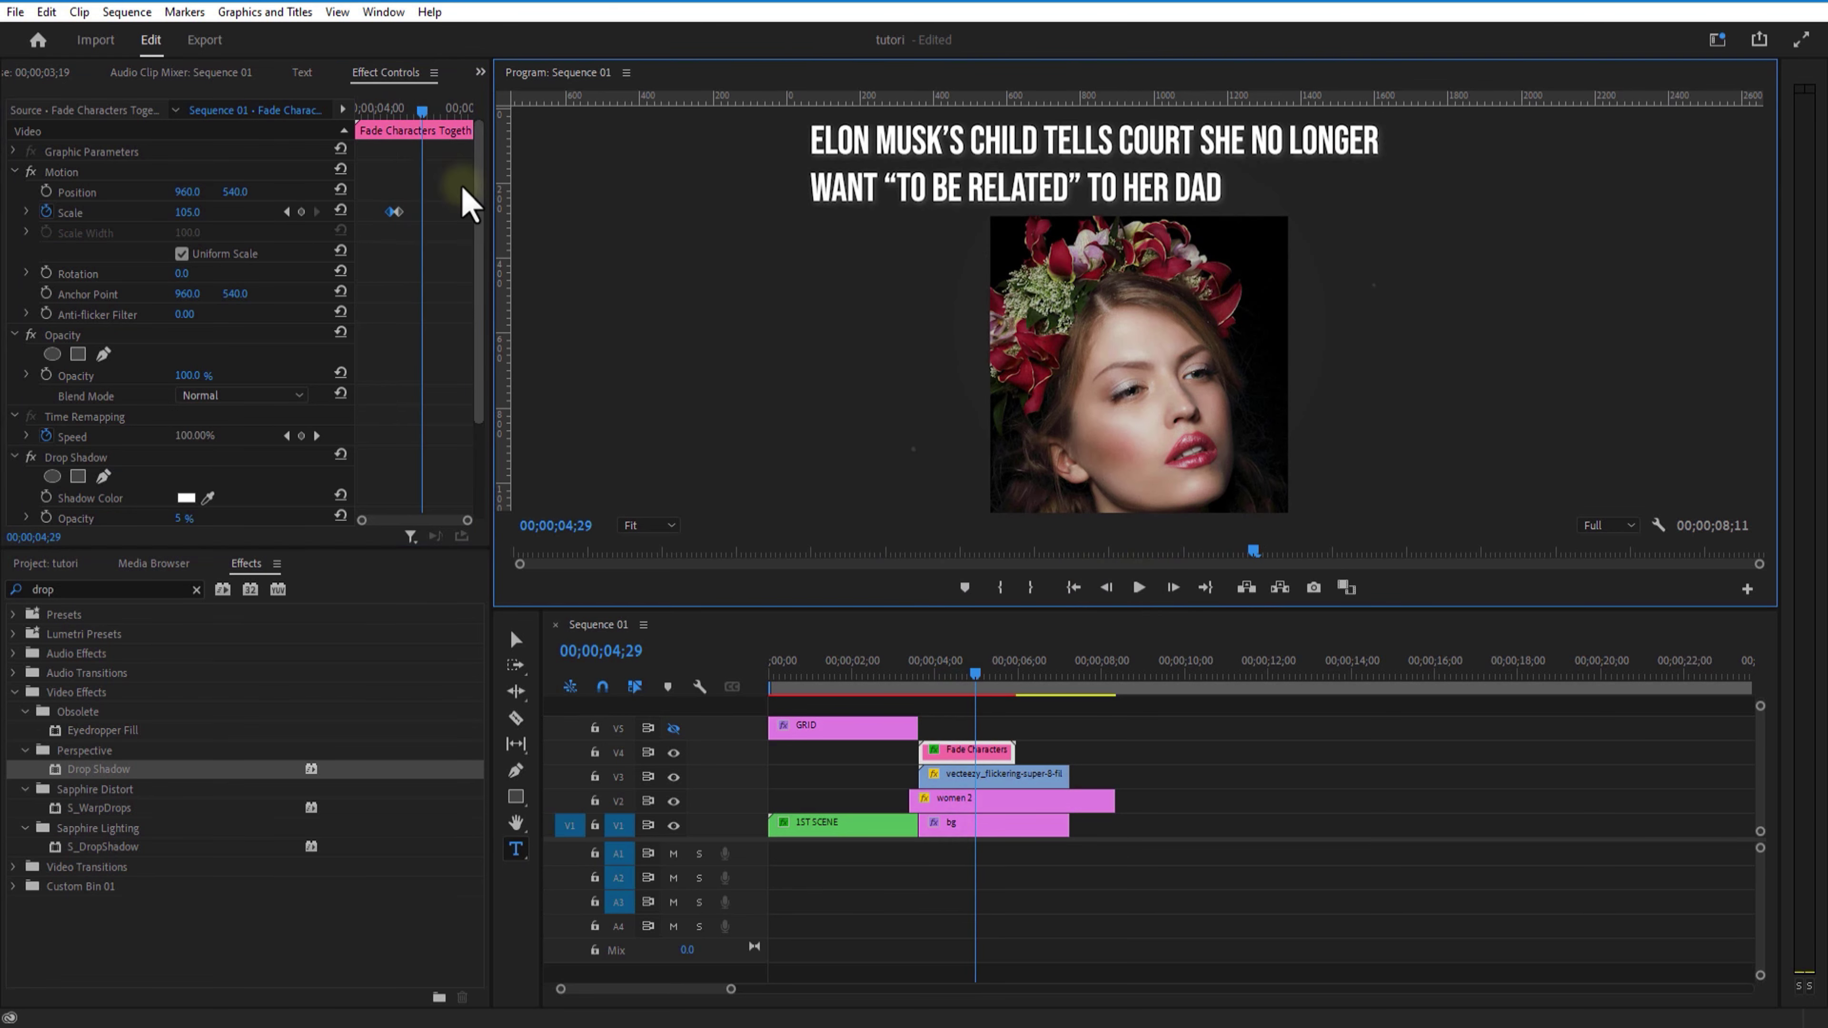
Change the scale keyframes of the headline and women 2 clips to Continuous Bezier interpolation.
left_click_drag(422, 109, 403, 141)
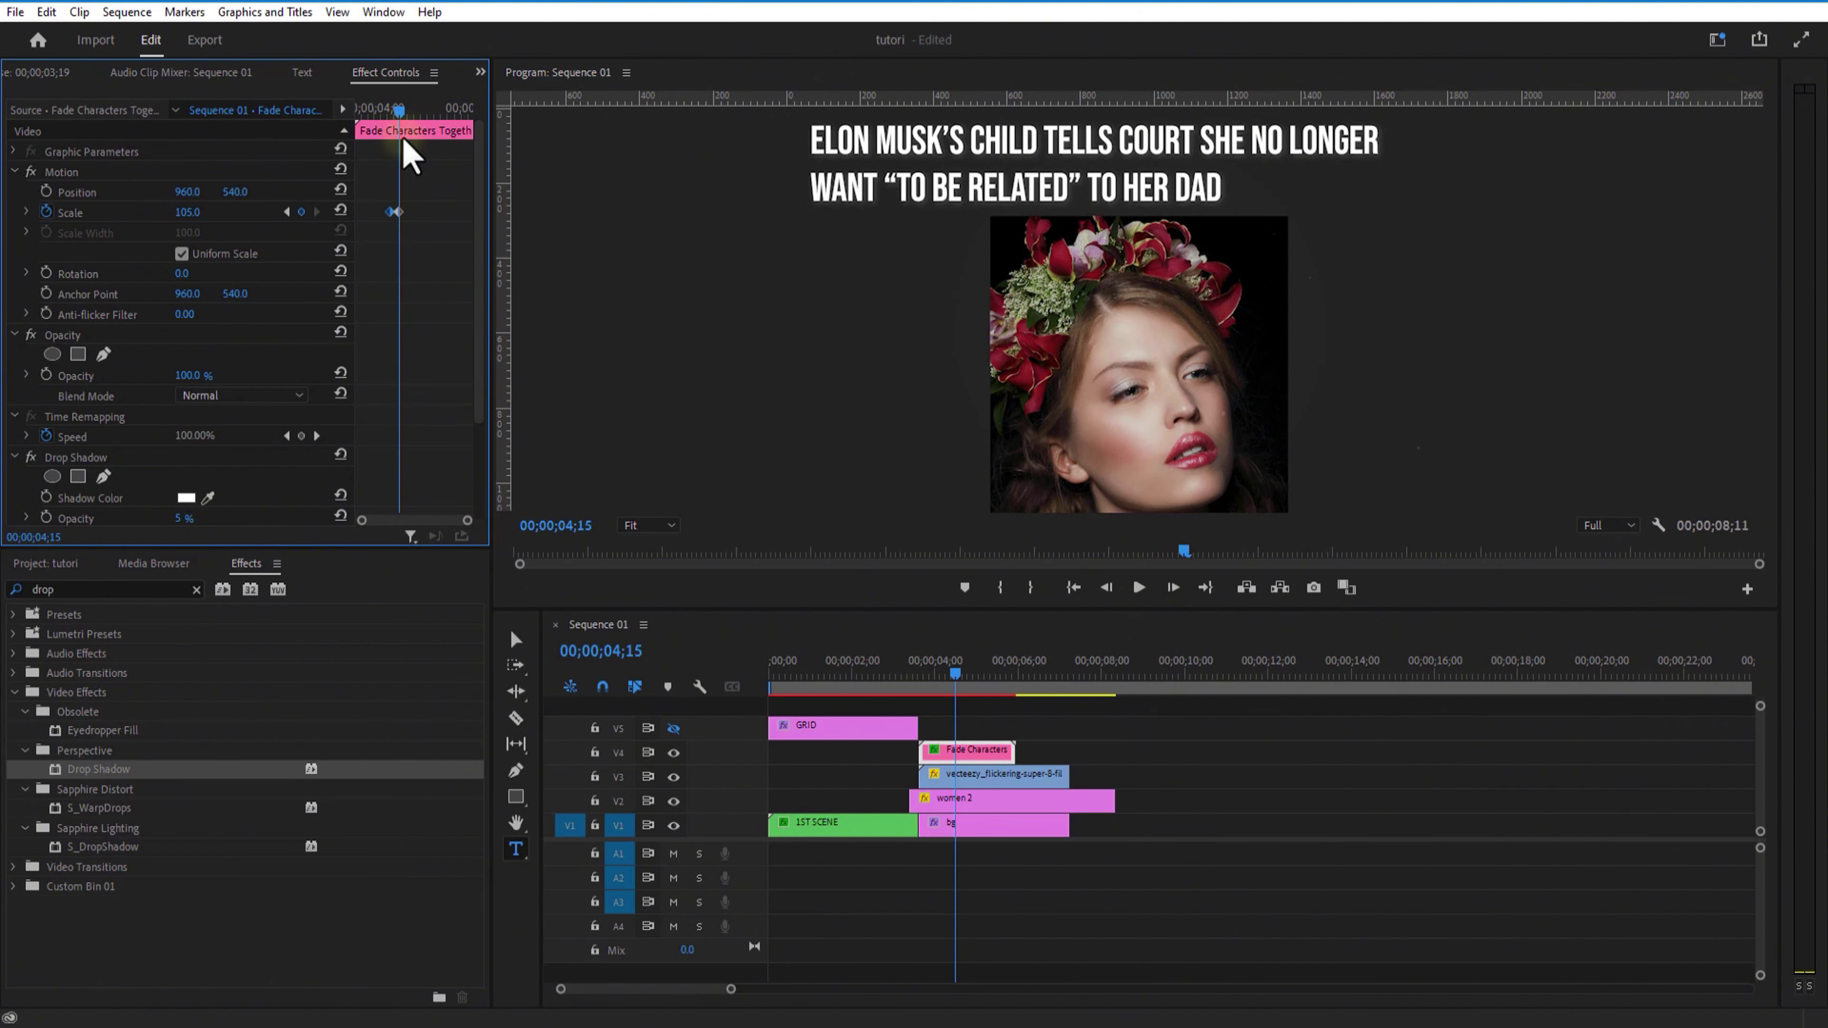
right_click(393, 211)
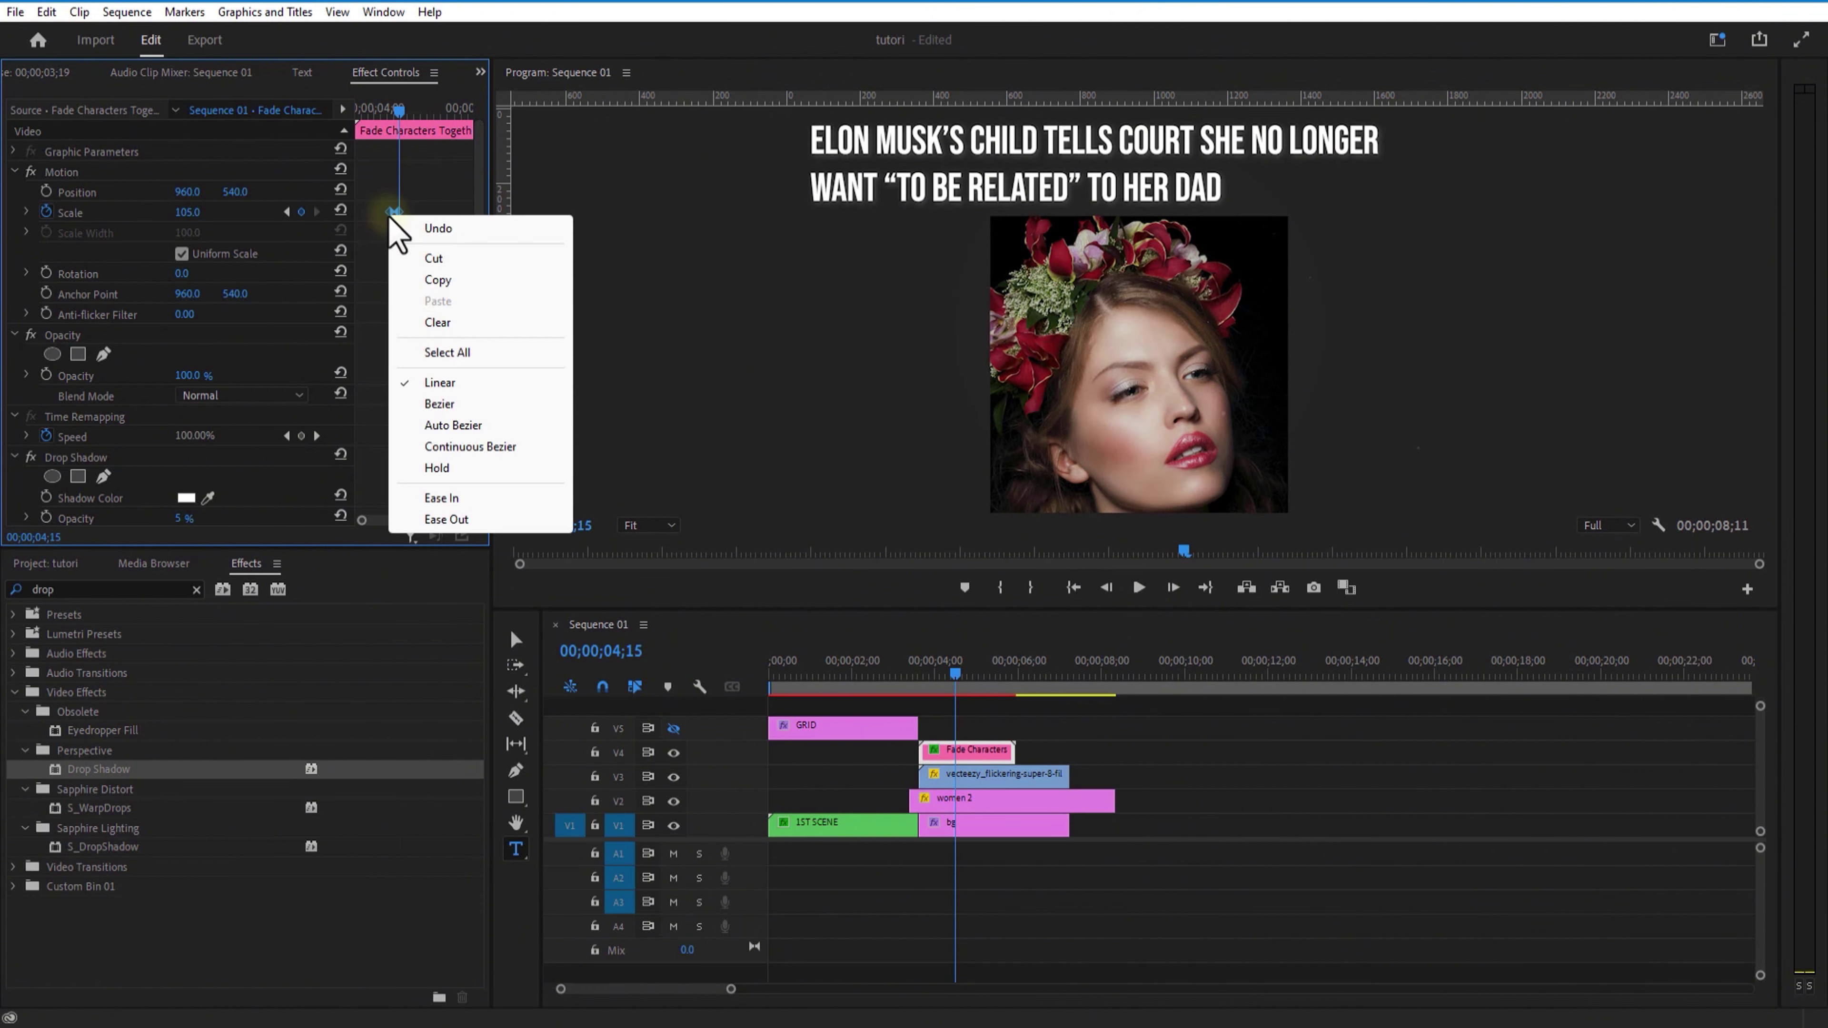
left_click(475, 433)
left_click(1005, 803)
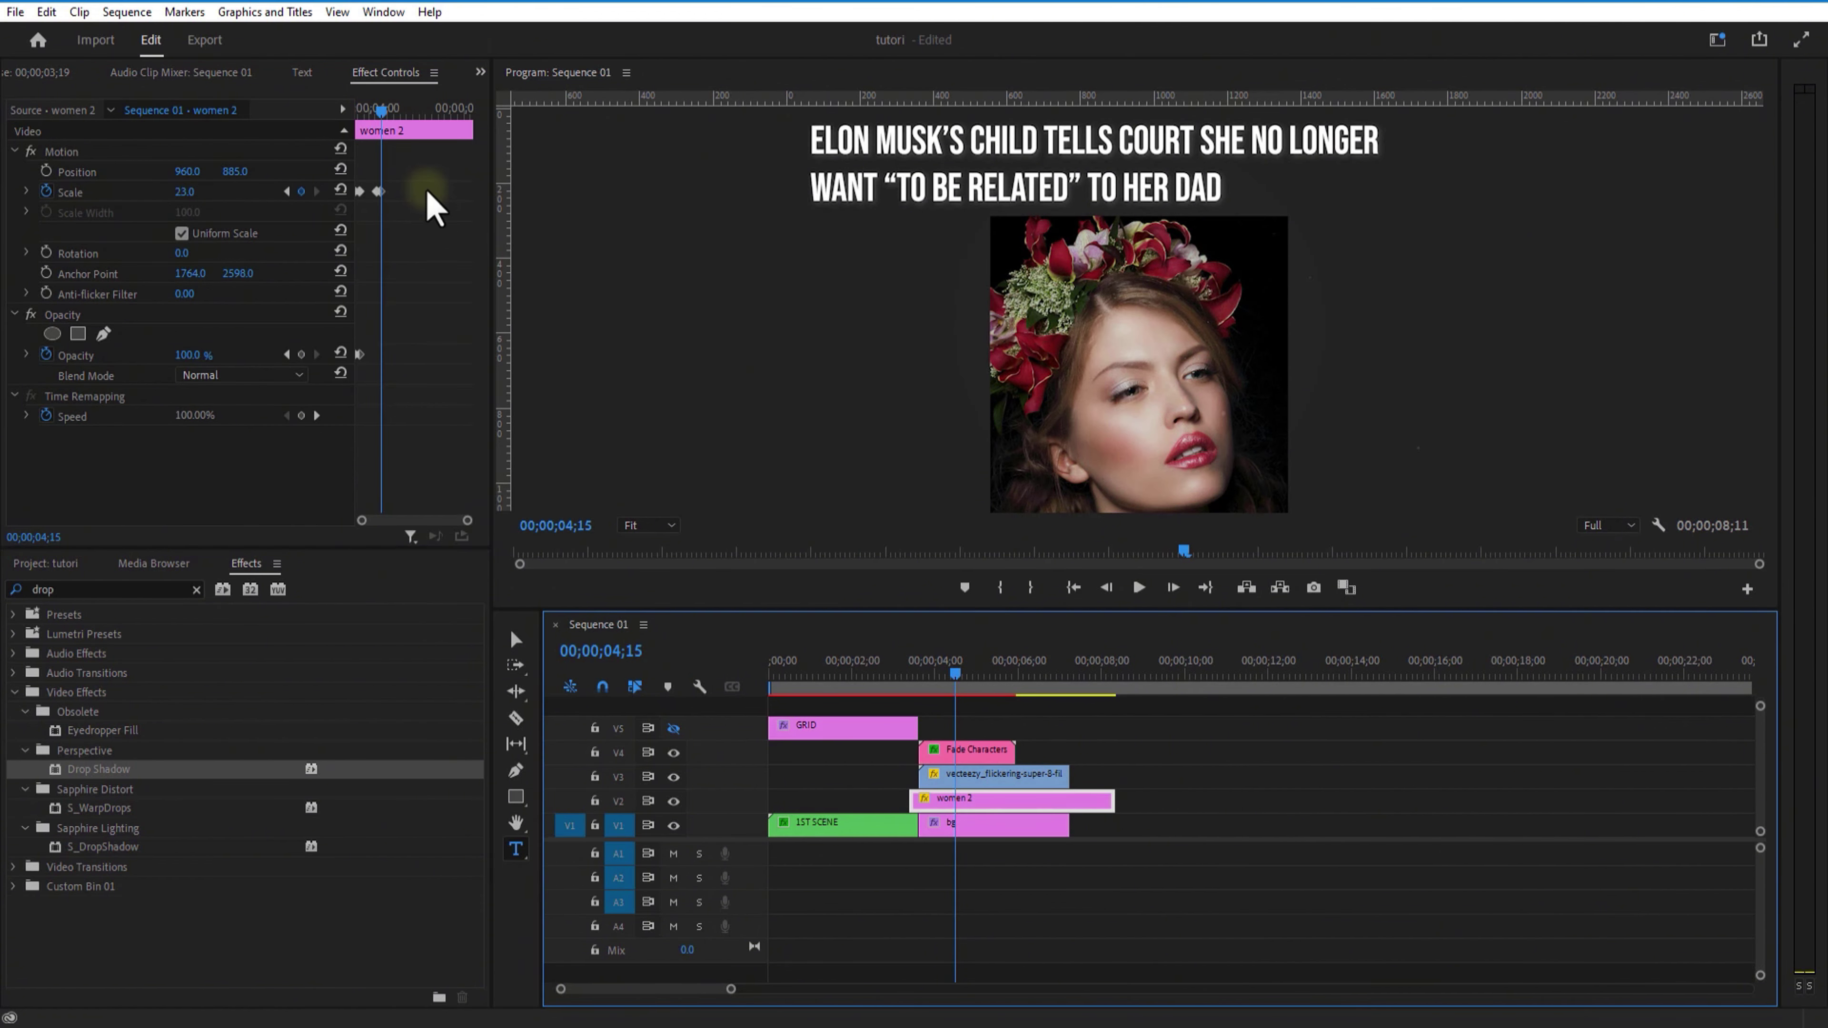
right_click(374, 192)
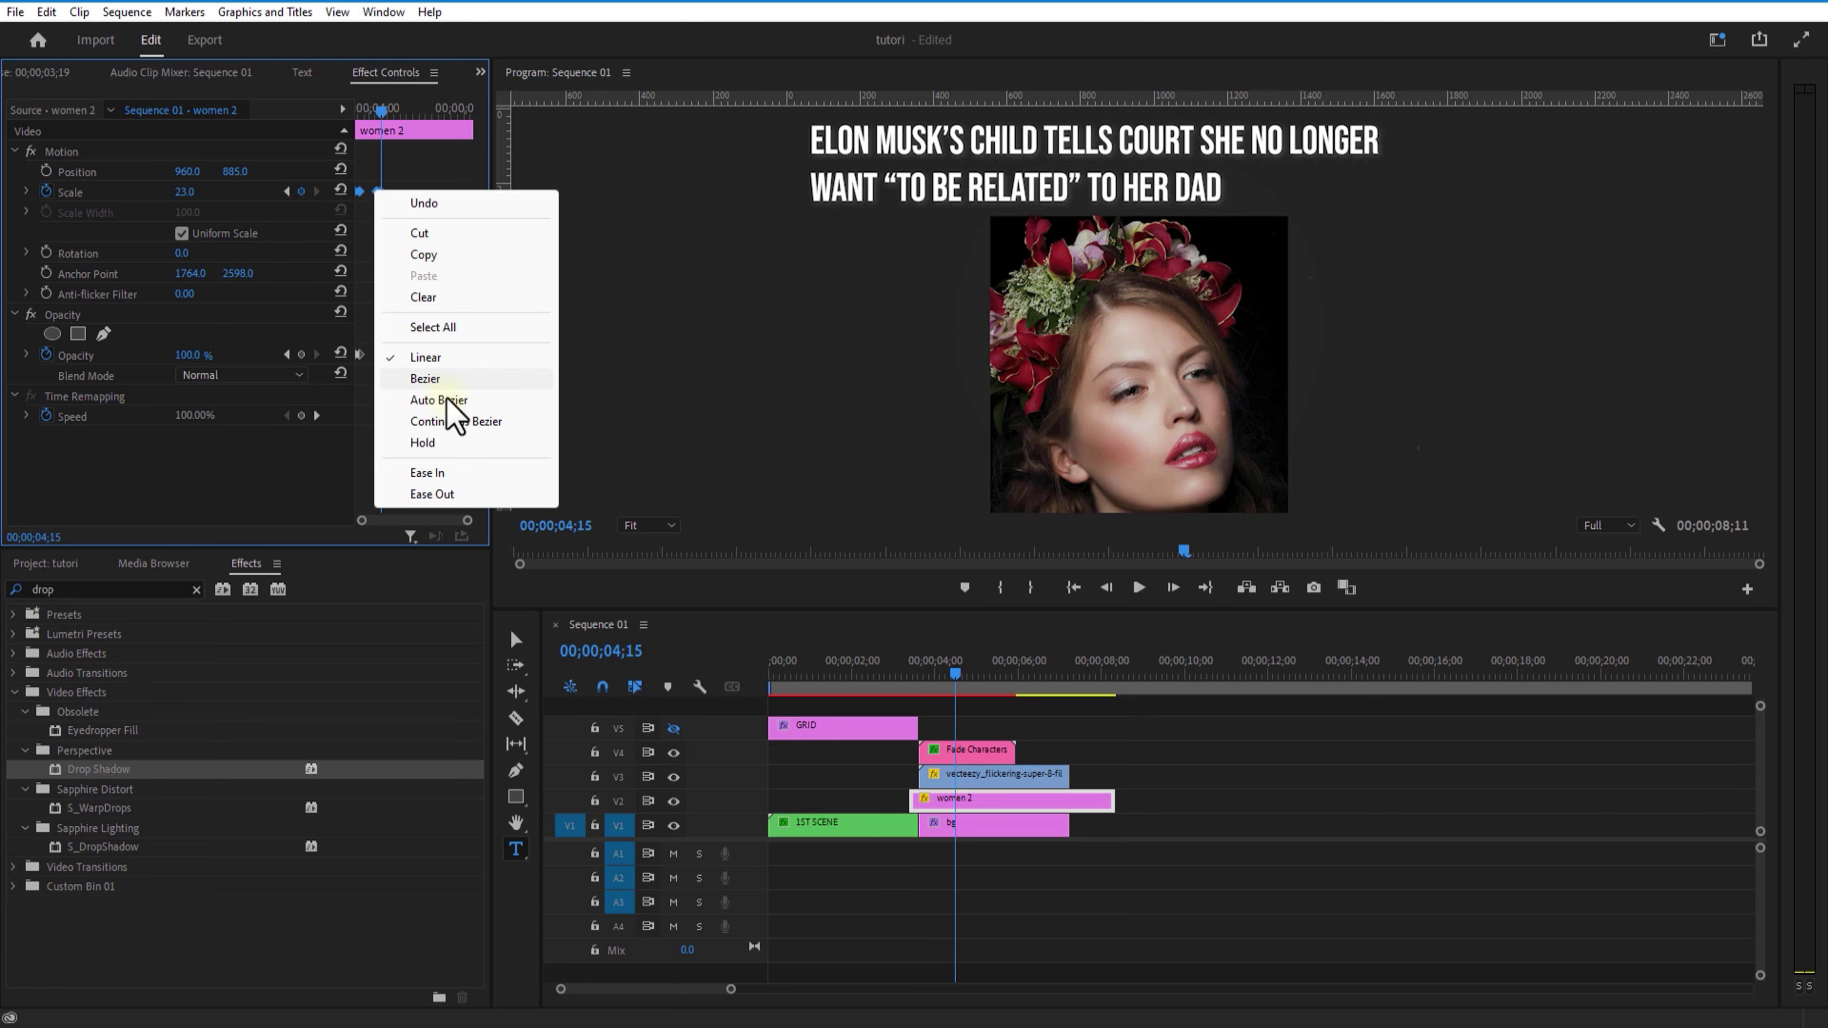
left_click(474, 428)
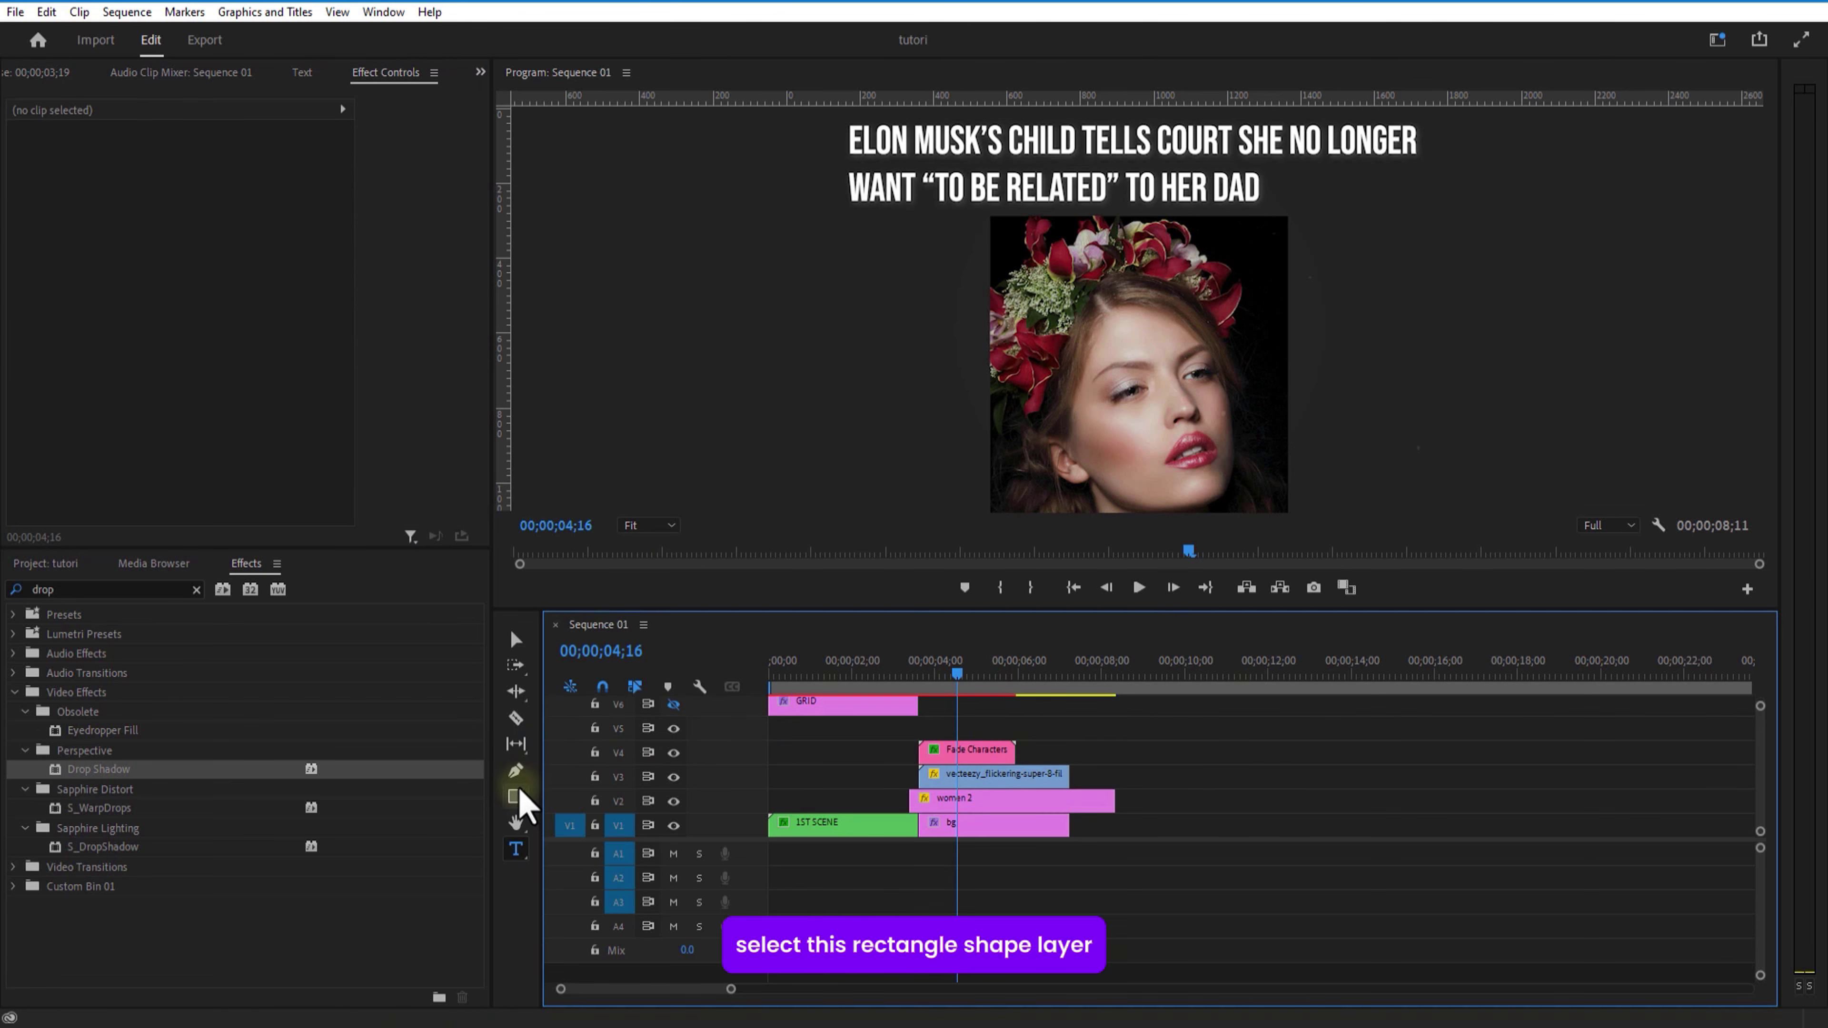
Draw a rectangle across the headline's first line and place its Graphic clip on V4 beneath the headline clip on V5.
left_click(515, 795)
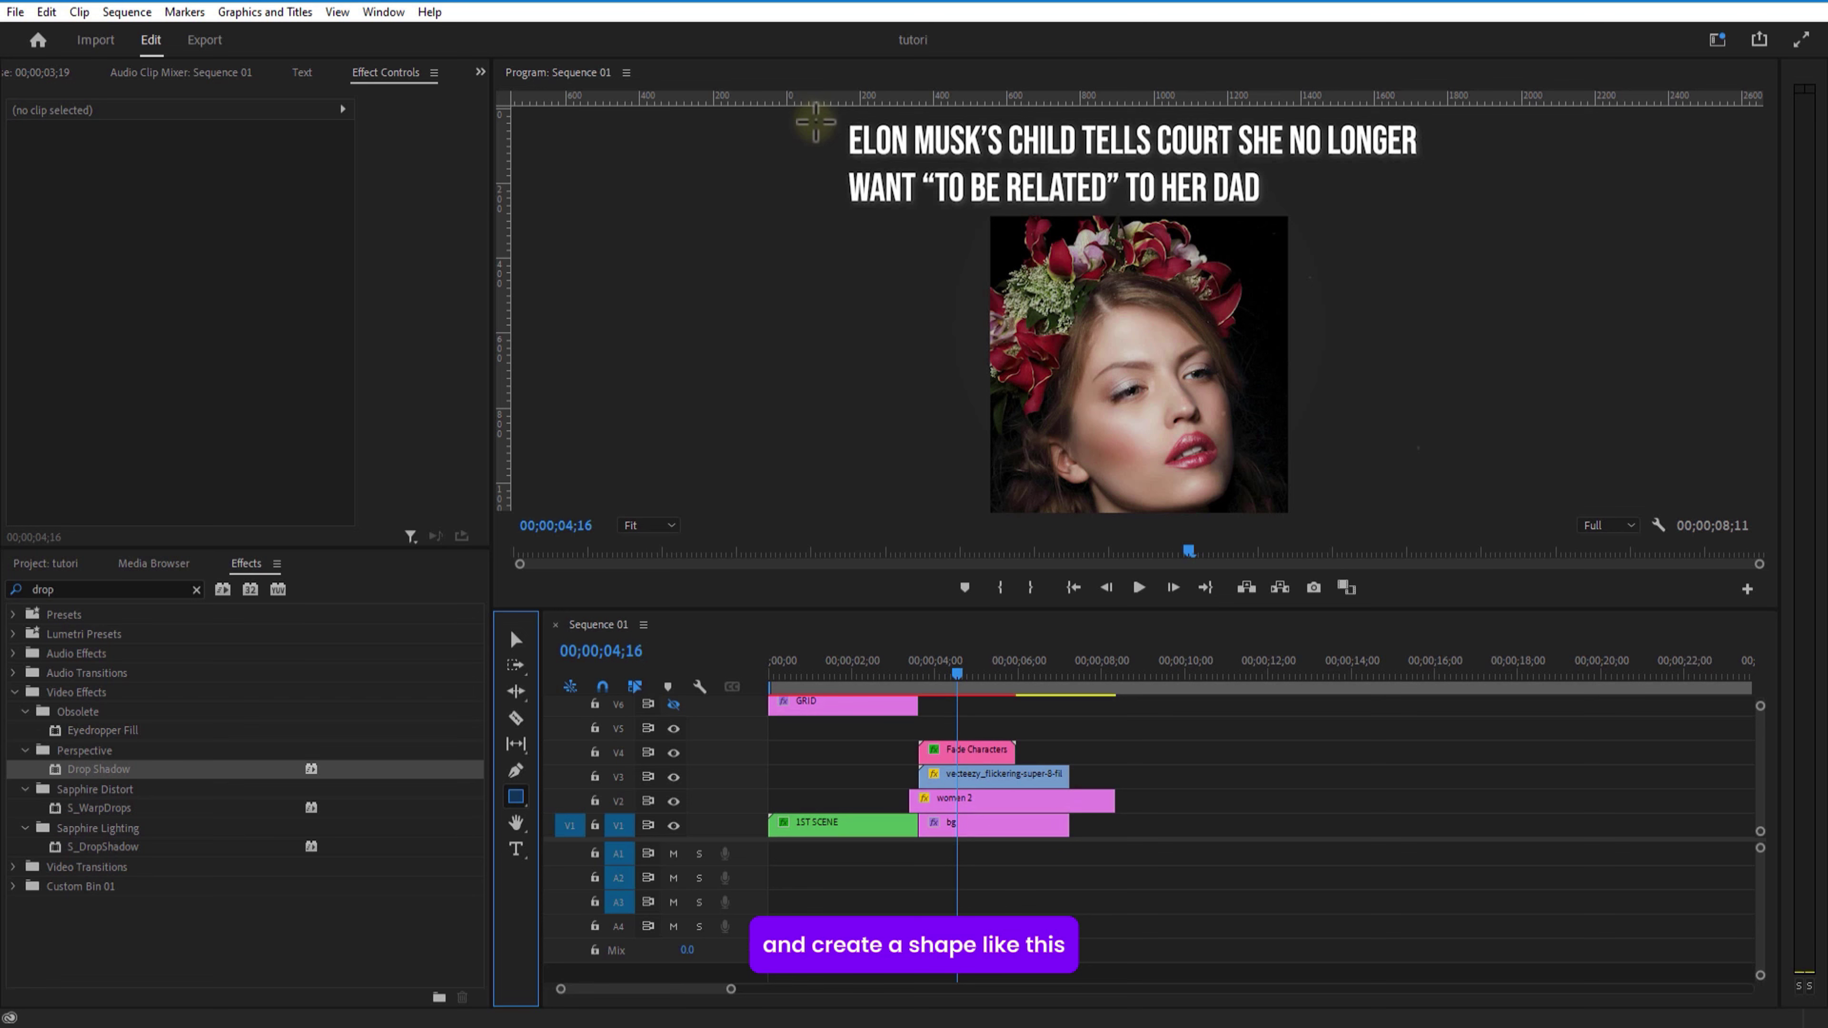
mouse_move(814, 119)
left_mouse_down()
mouse_move(870, 158)
mouse_move(1383, 167)
mouse_move(1412, 213)
left_mouse_up()
left_click(1275, 643)
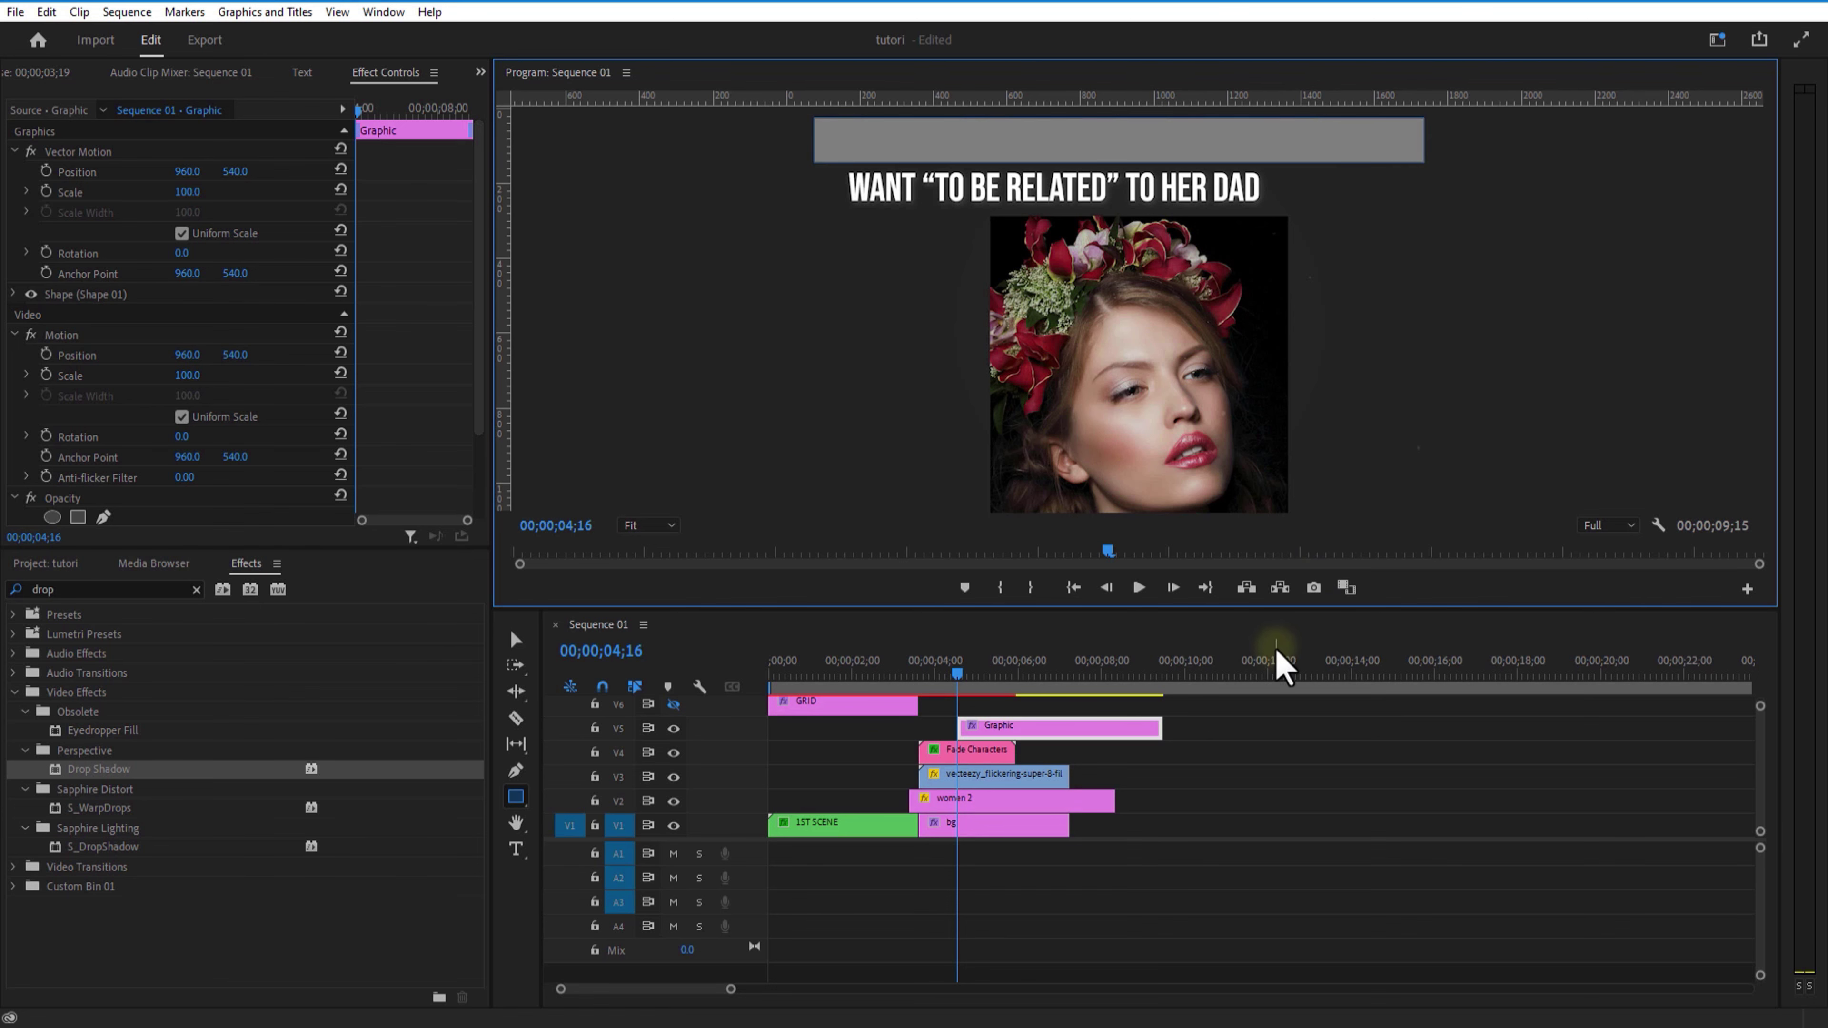
left_click_drag(1083, 729, 1042, 738)
mouse_move(938, 749)
left_mouse_down()
mouse_move(938, 707)
mouse_move(935, 754)
mouse_move(968, 756)
mouse_move(968, 729)
left_mouse_up()
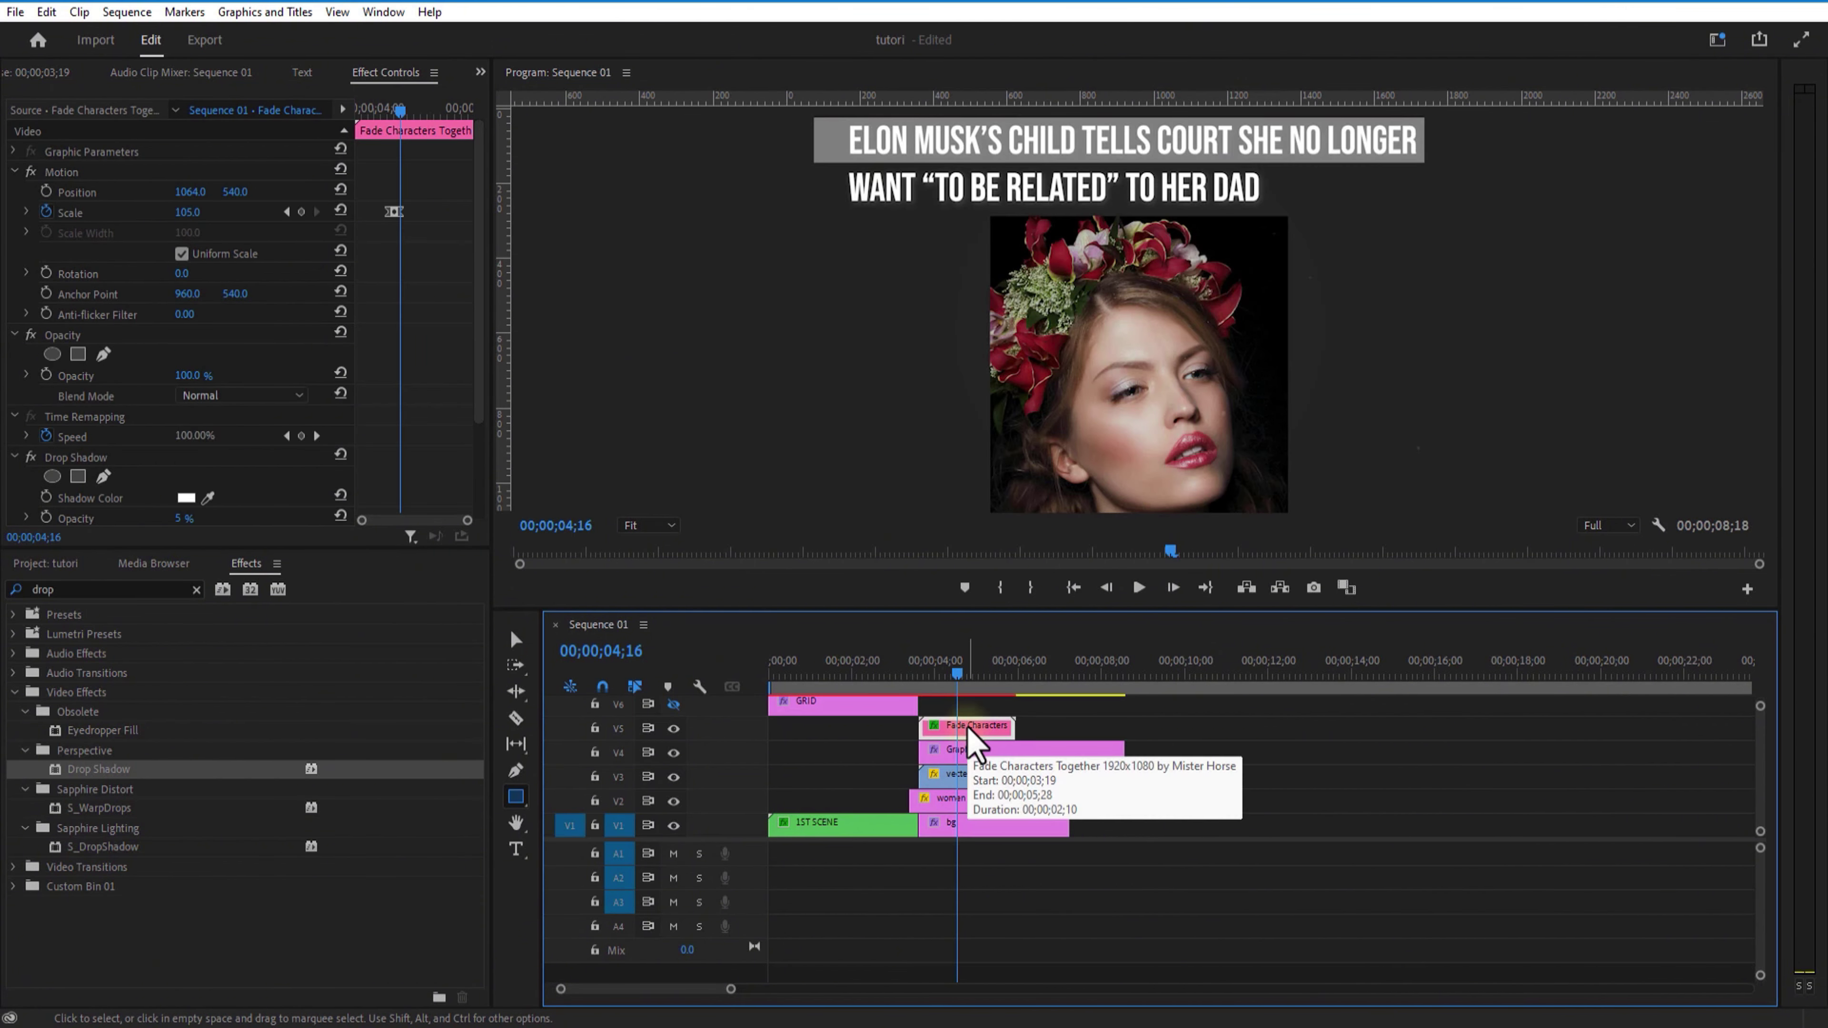
Narrow the rectangle to the width of the headline's first line and give it a solid yellow fill.
left_click(939, 670)
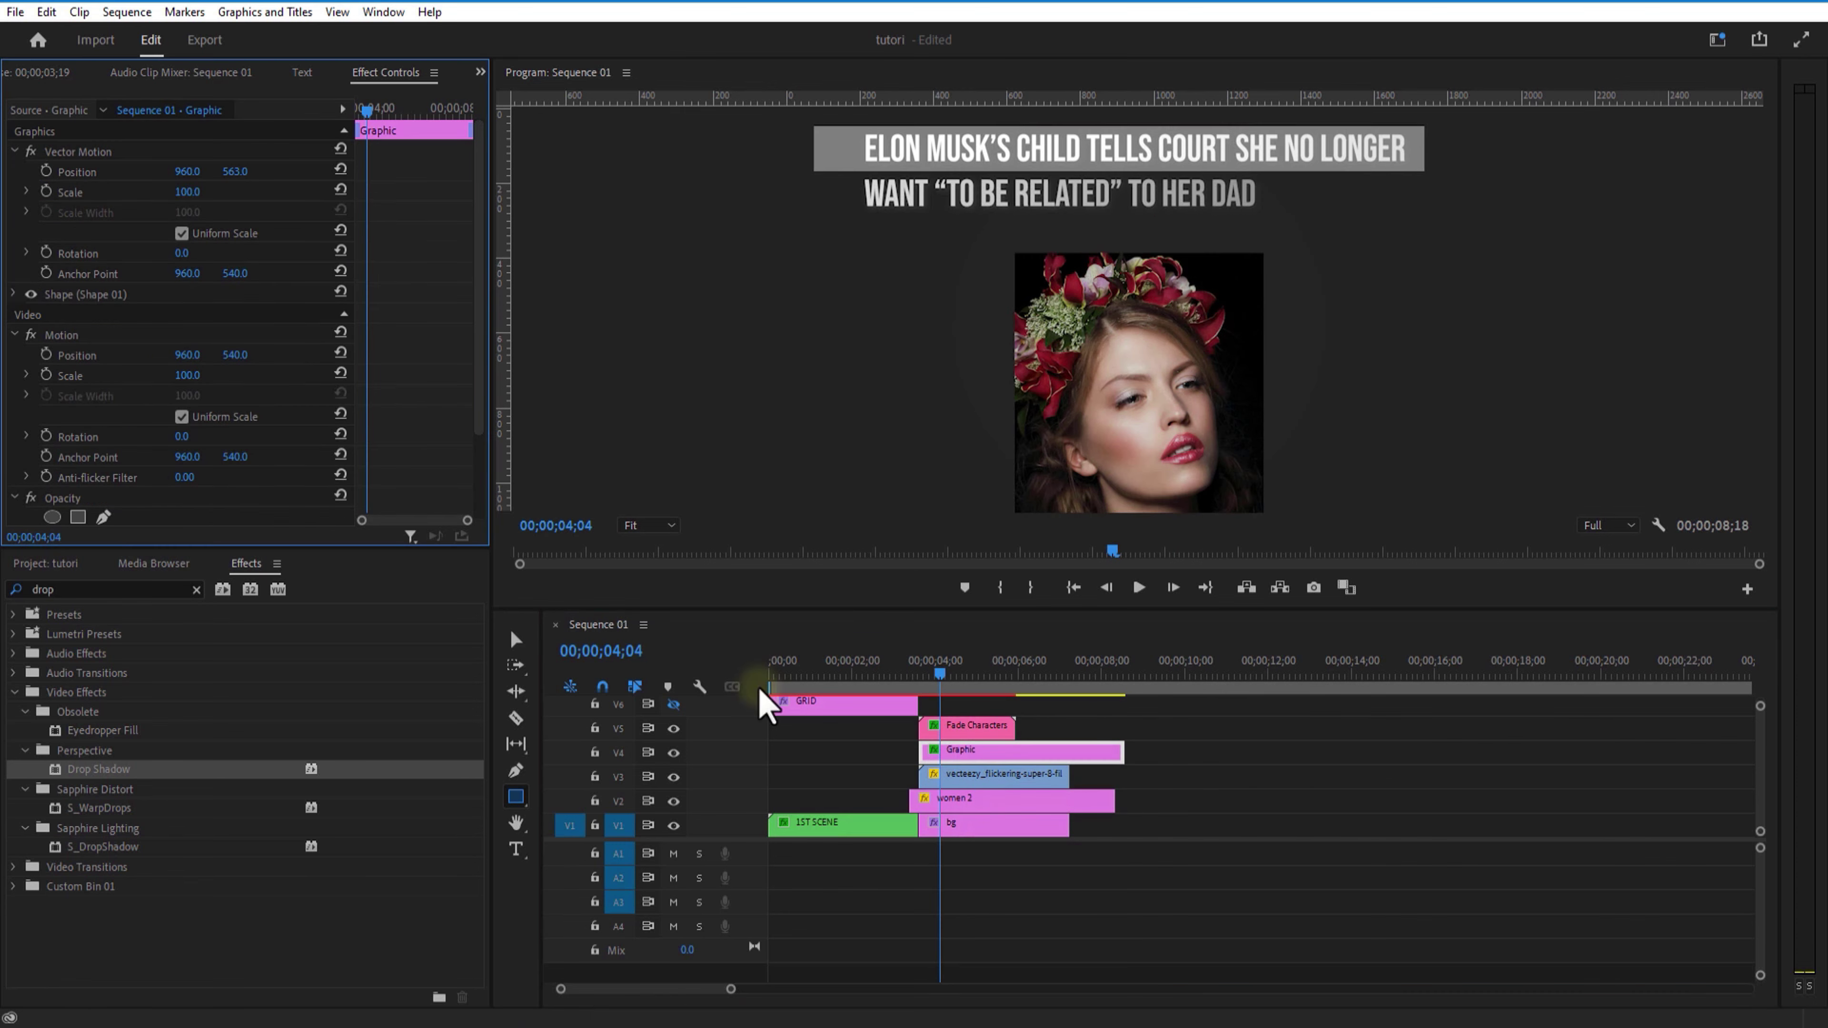
left_click(964, 756)
left_click(95, 295)
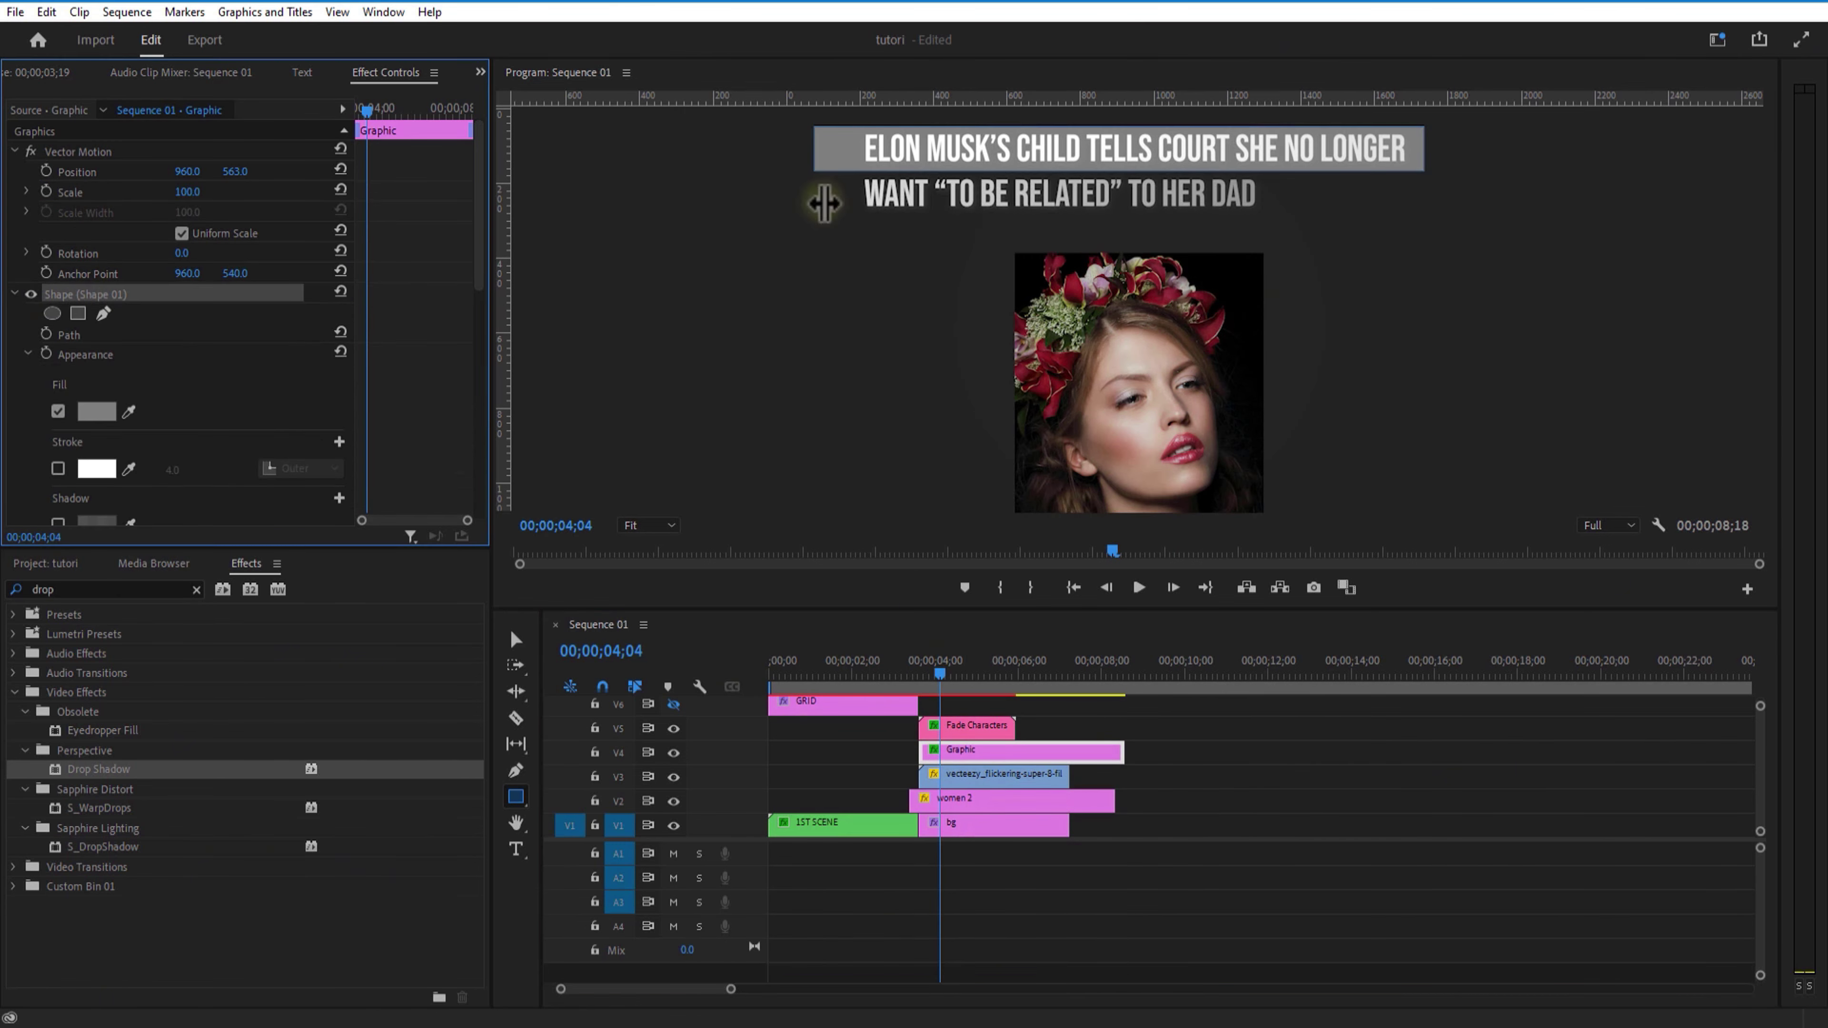
left_click(1429, 147)
left_click(111, 416)
left_click(959, 449)
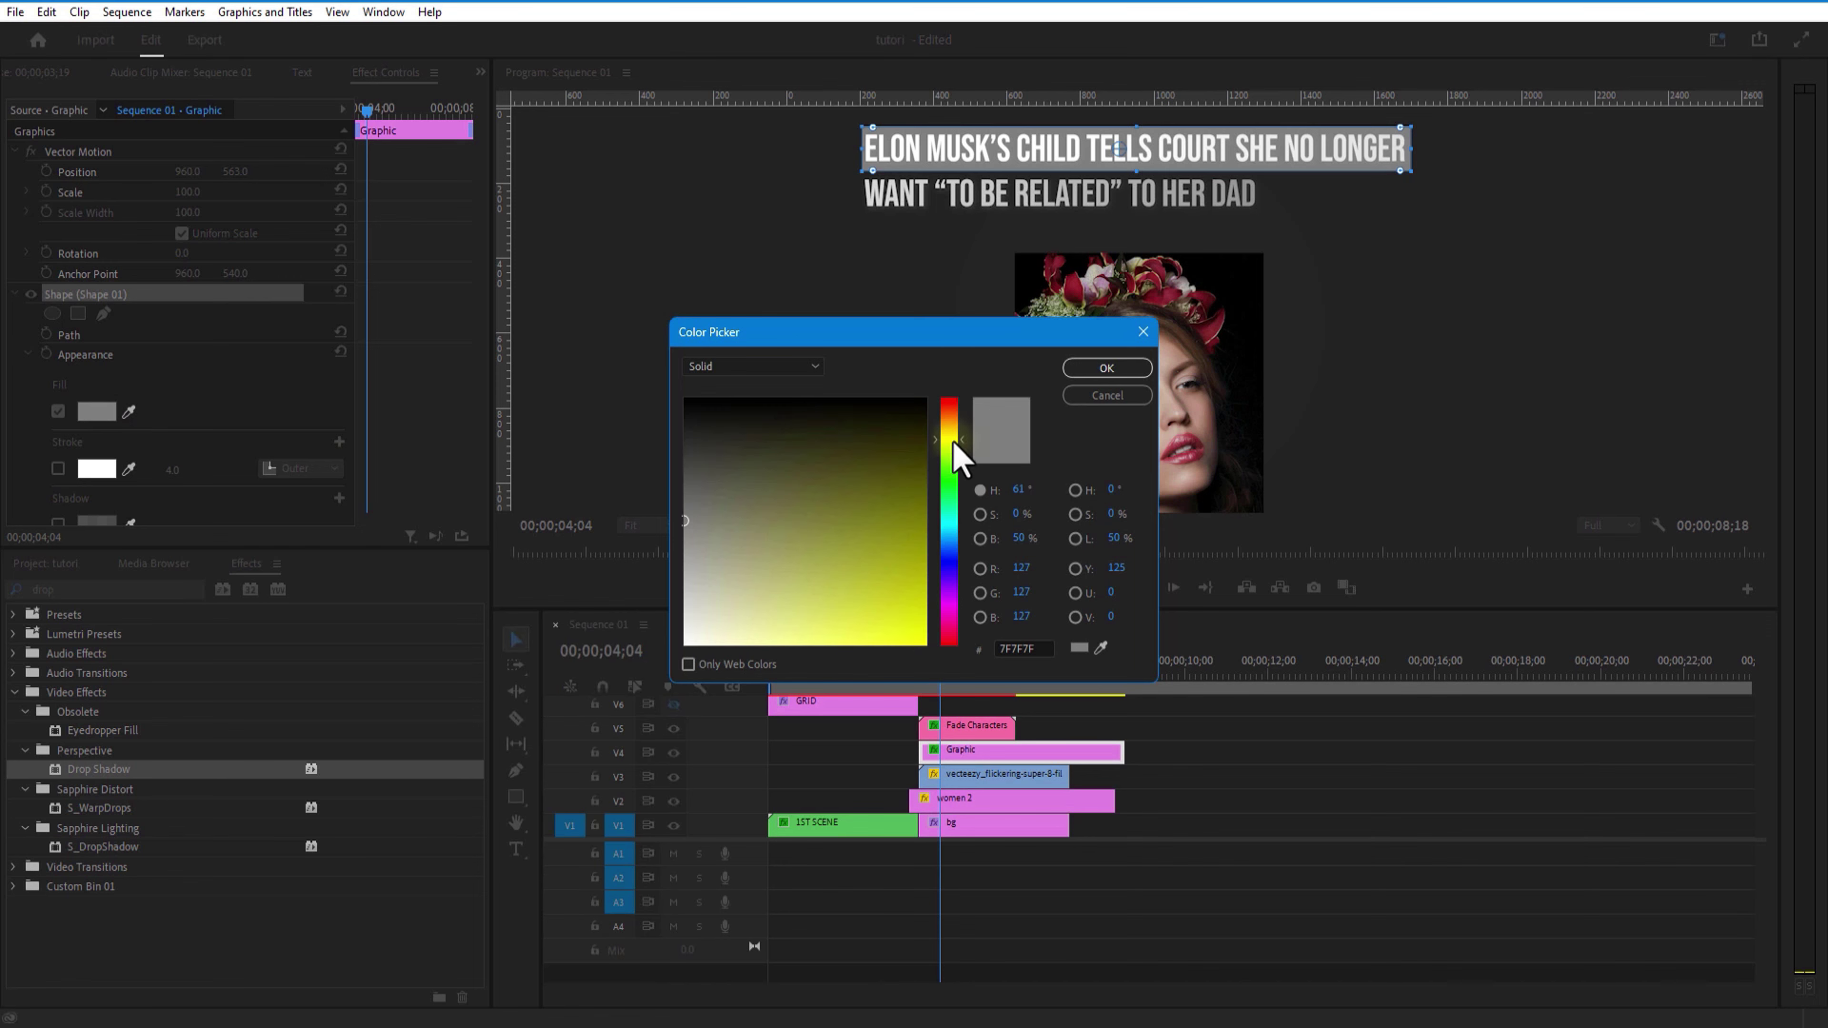
left_click(1094, 364)
Fit the yellow Graphic clip to the headline, starting at 00;00;04;14 with horizontal position 917 and ending where the headline clip ends.
left_click(956, 675)
left_click_drag(977, 753, 1013, 760)
left_click_drag(184, 171, 222, 172)
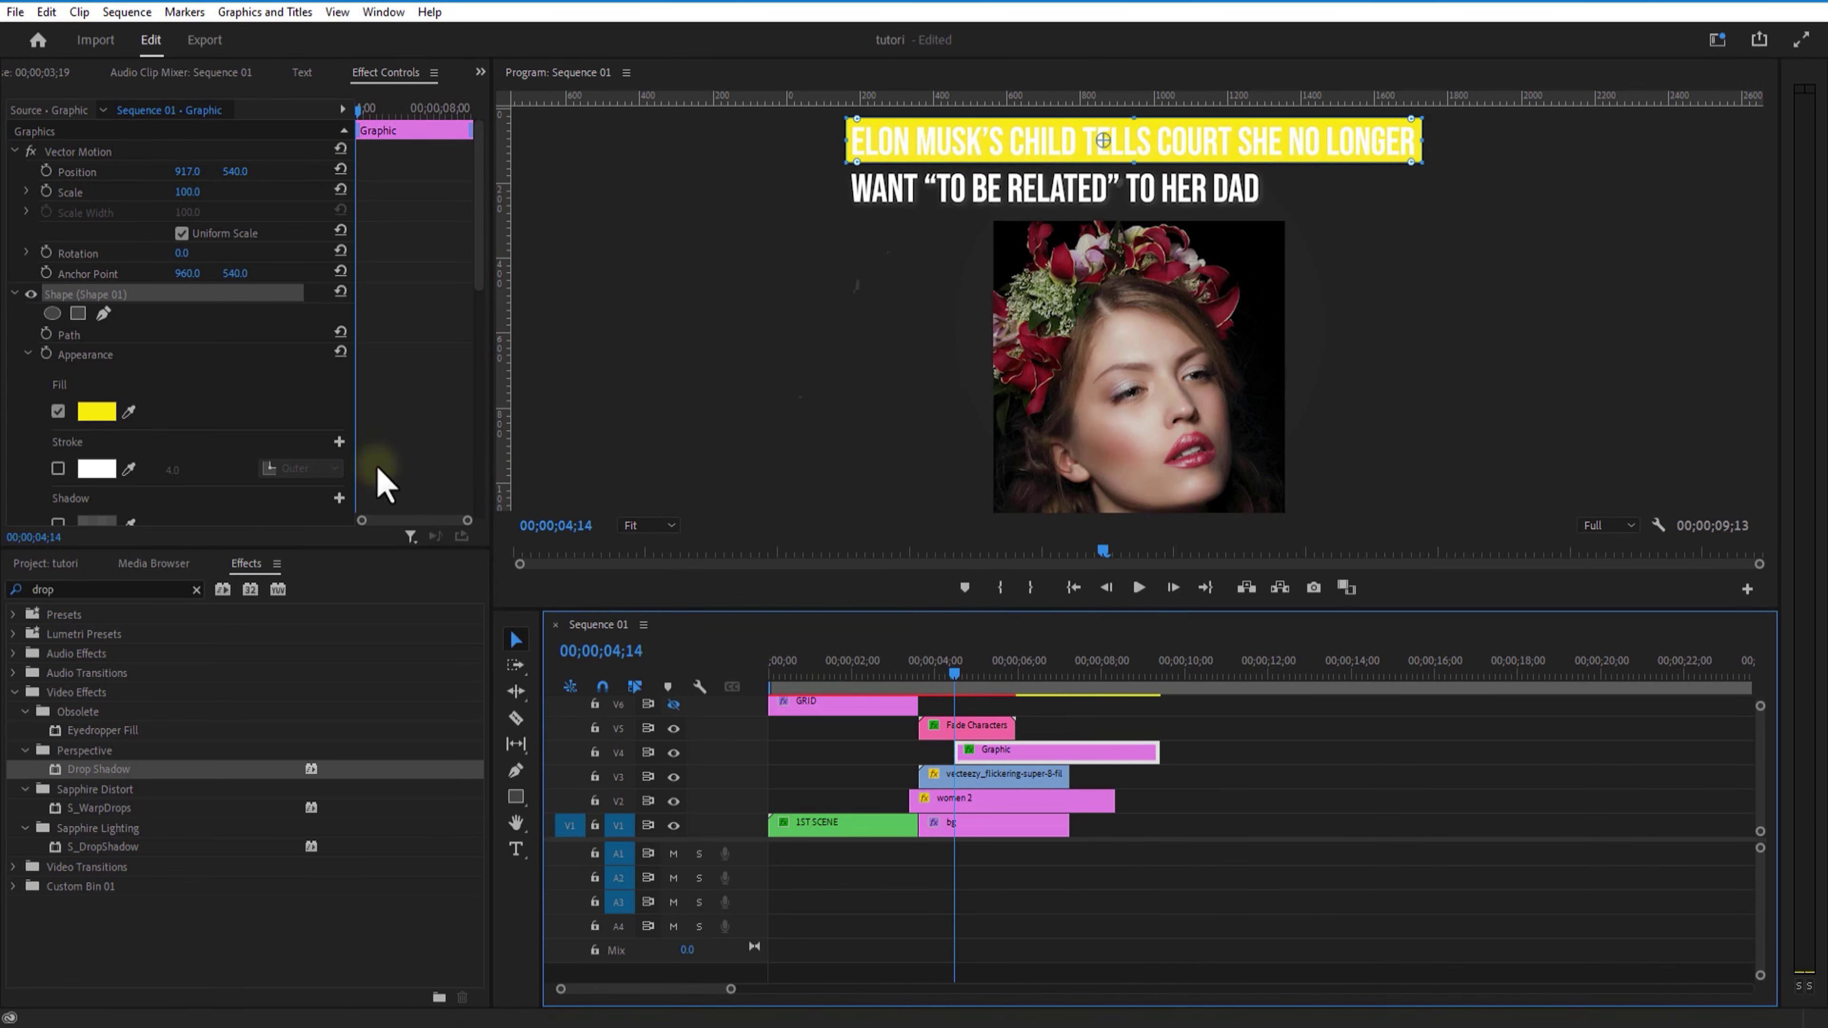
left_click_drag(1157, 750, 1014, 750)
Add a rectangular mask to the yellow shape, placed just left of the bar, and keyframe its Mask Path at 00;00;04;14.
left_click(78, 313)
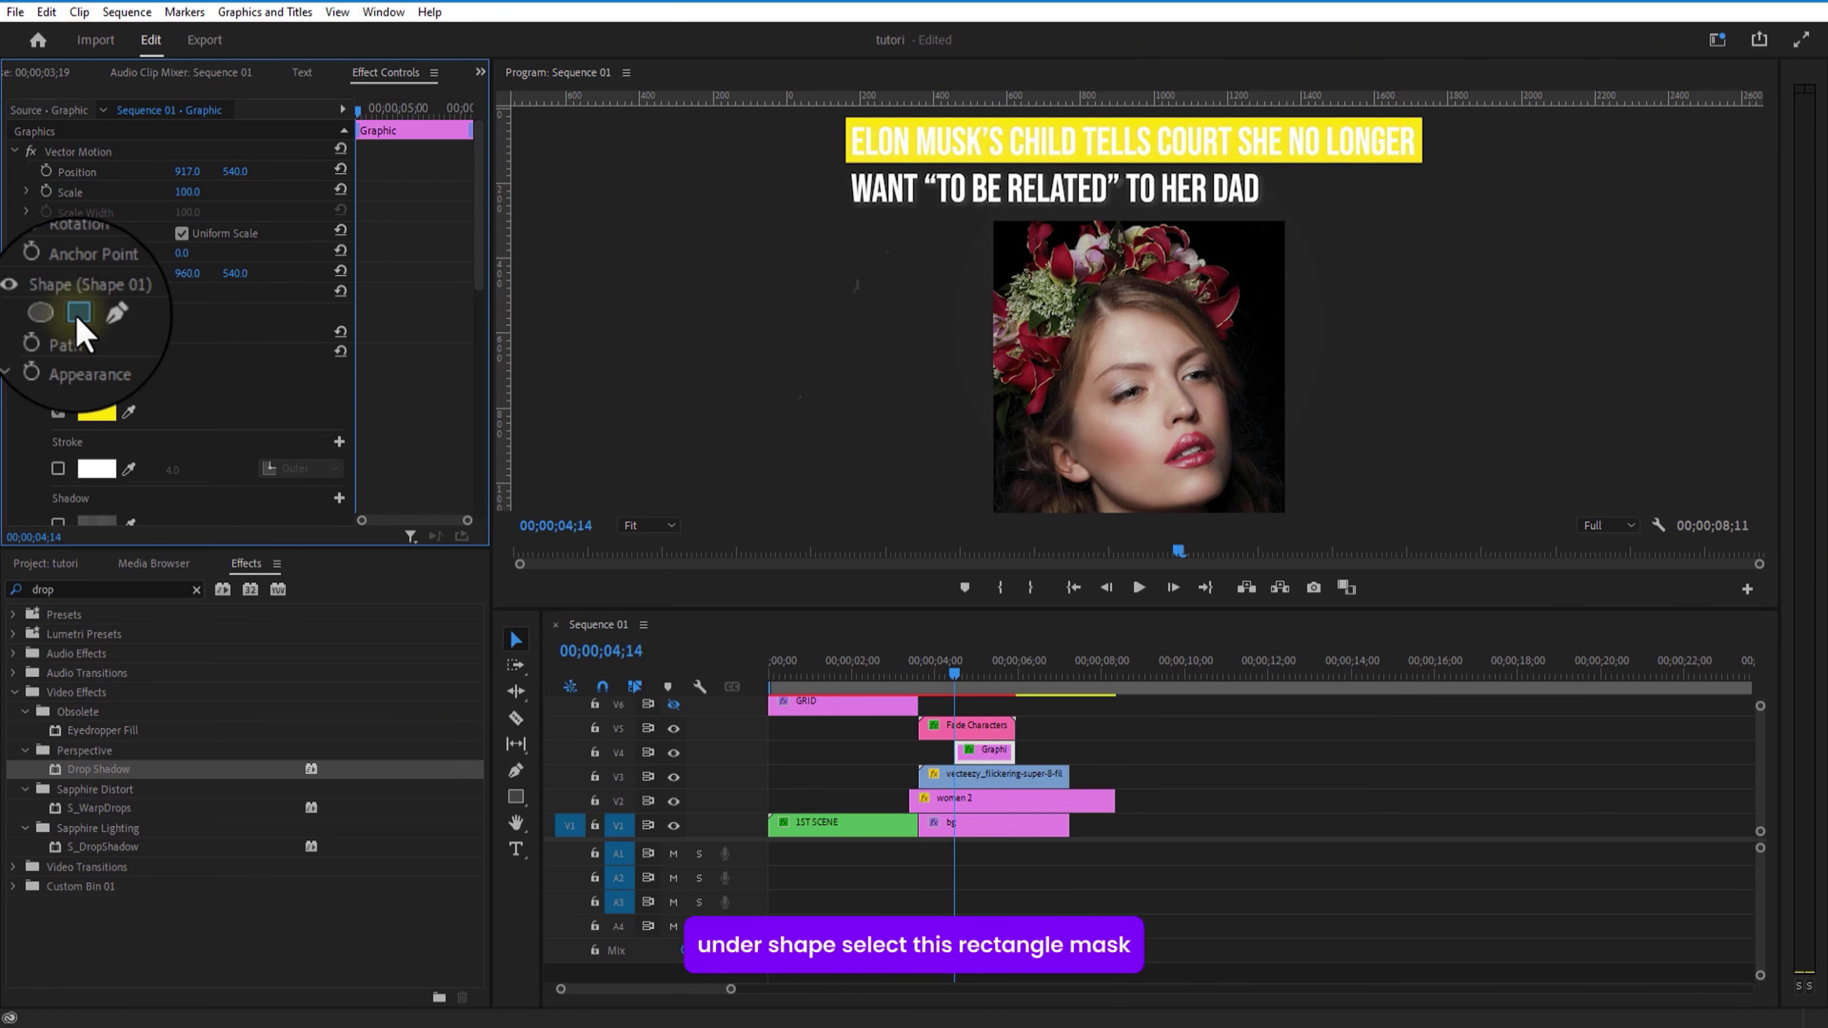
left_click(77, 314)
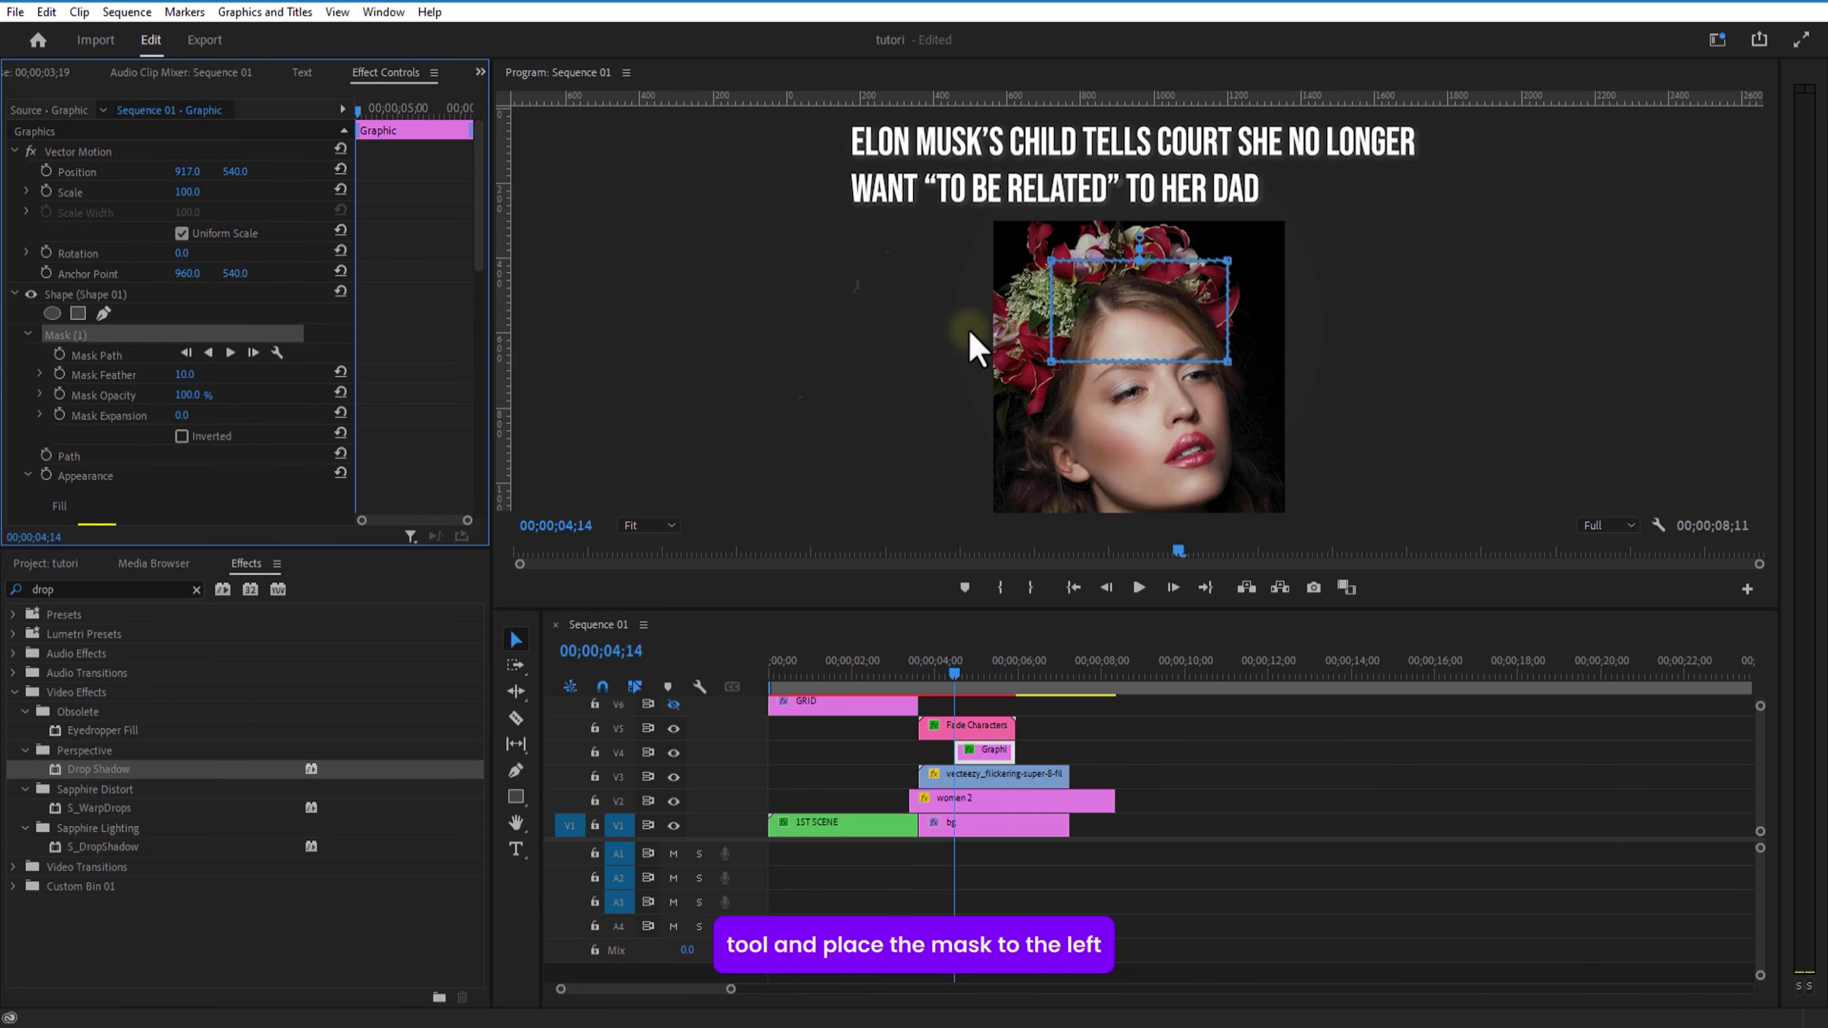
left_click_drag(945, 237, 694, 144)
left_click(59, 355)
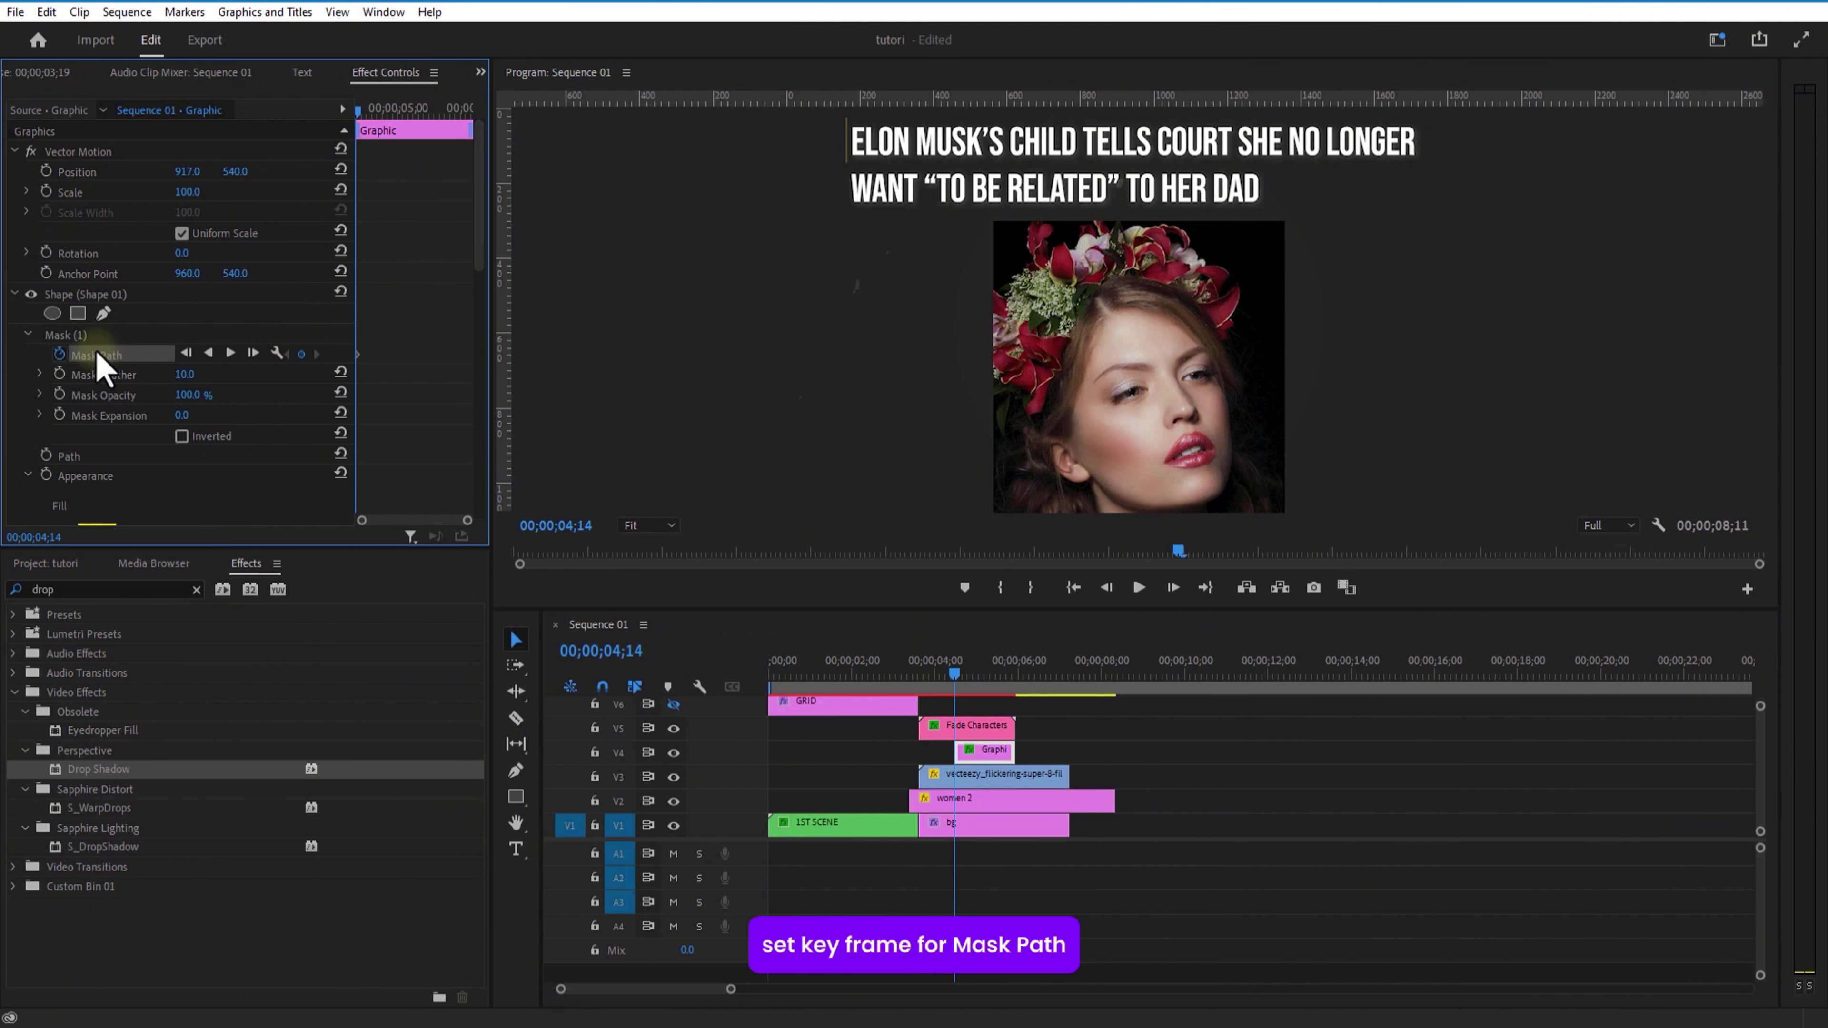
At 00;00;04;20, extend the mask over the whole yellow bar and set its feather to 0.
key("Right")
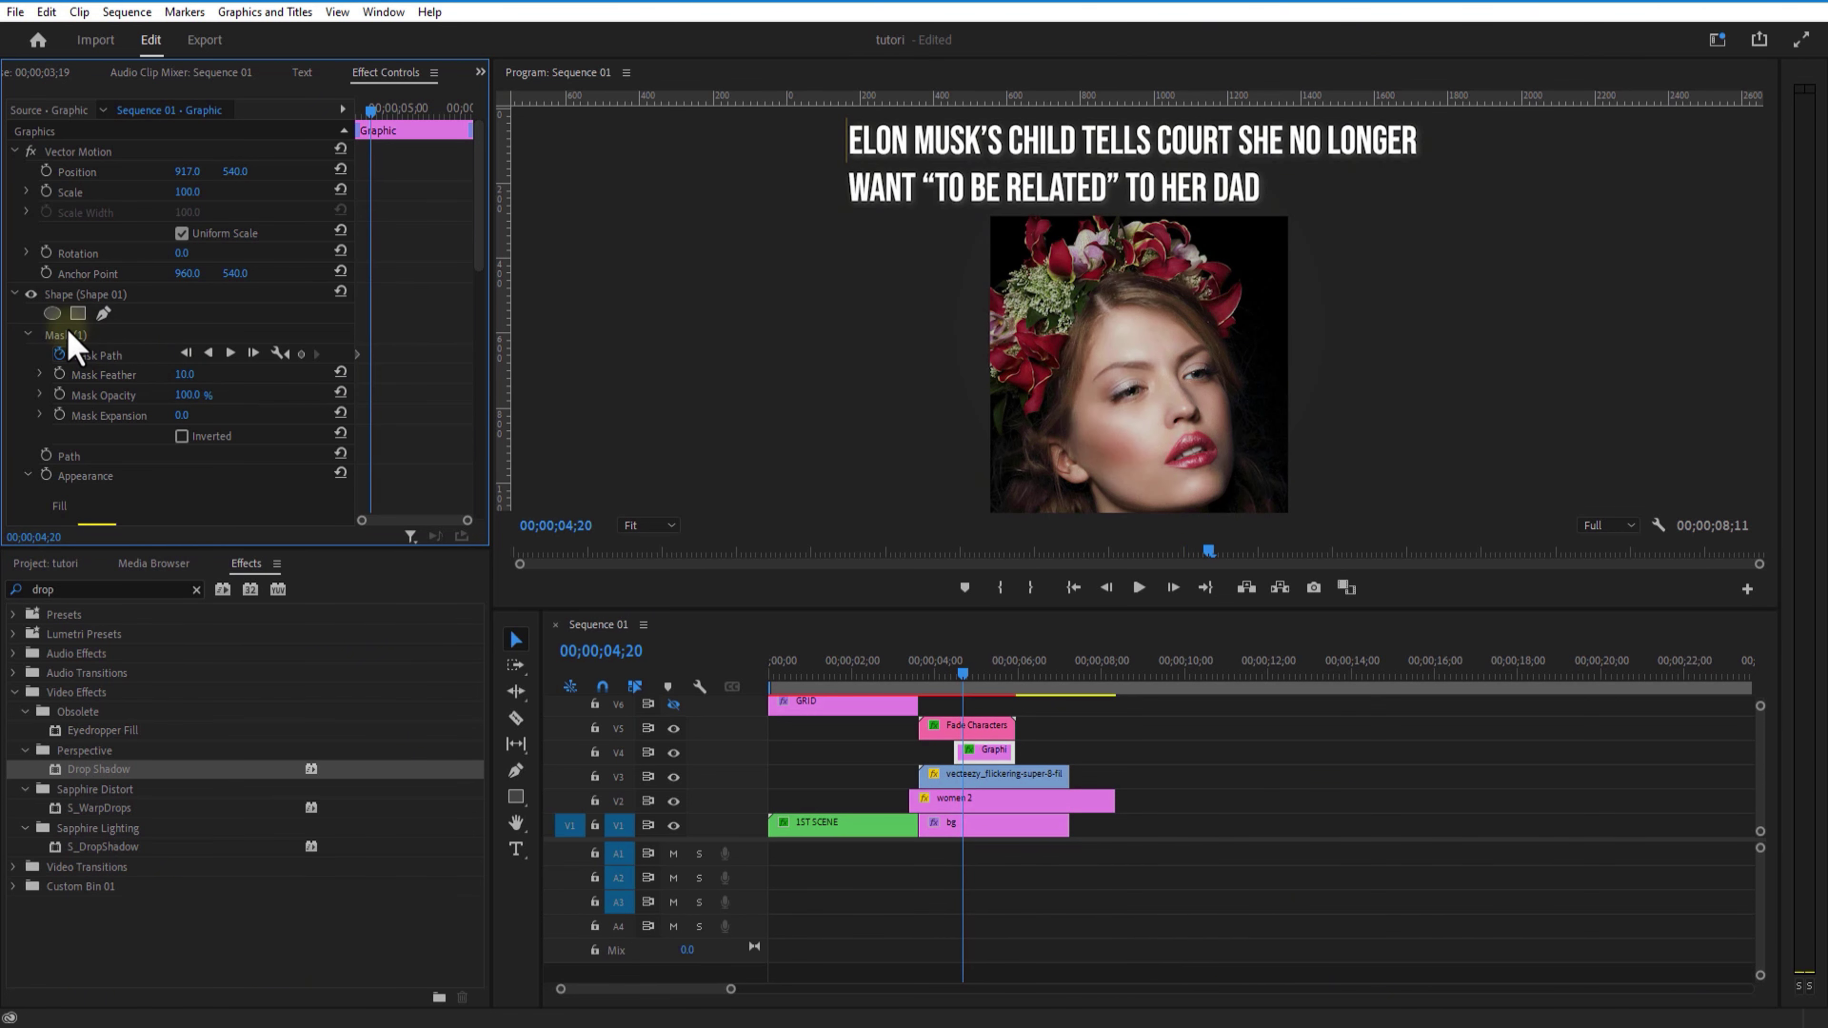
left_click_drag(800, 141, 967, 141)
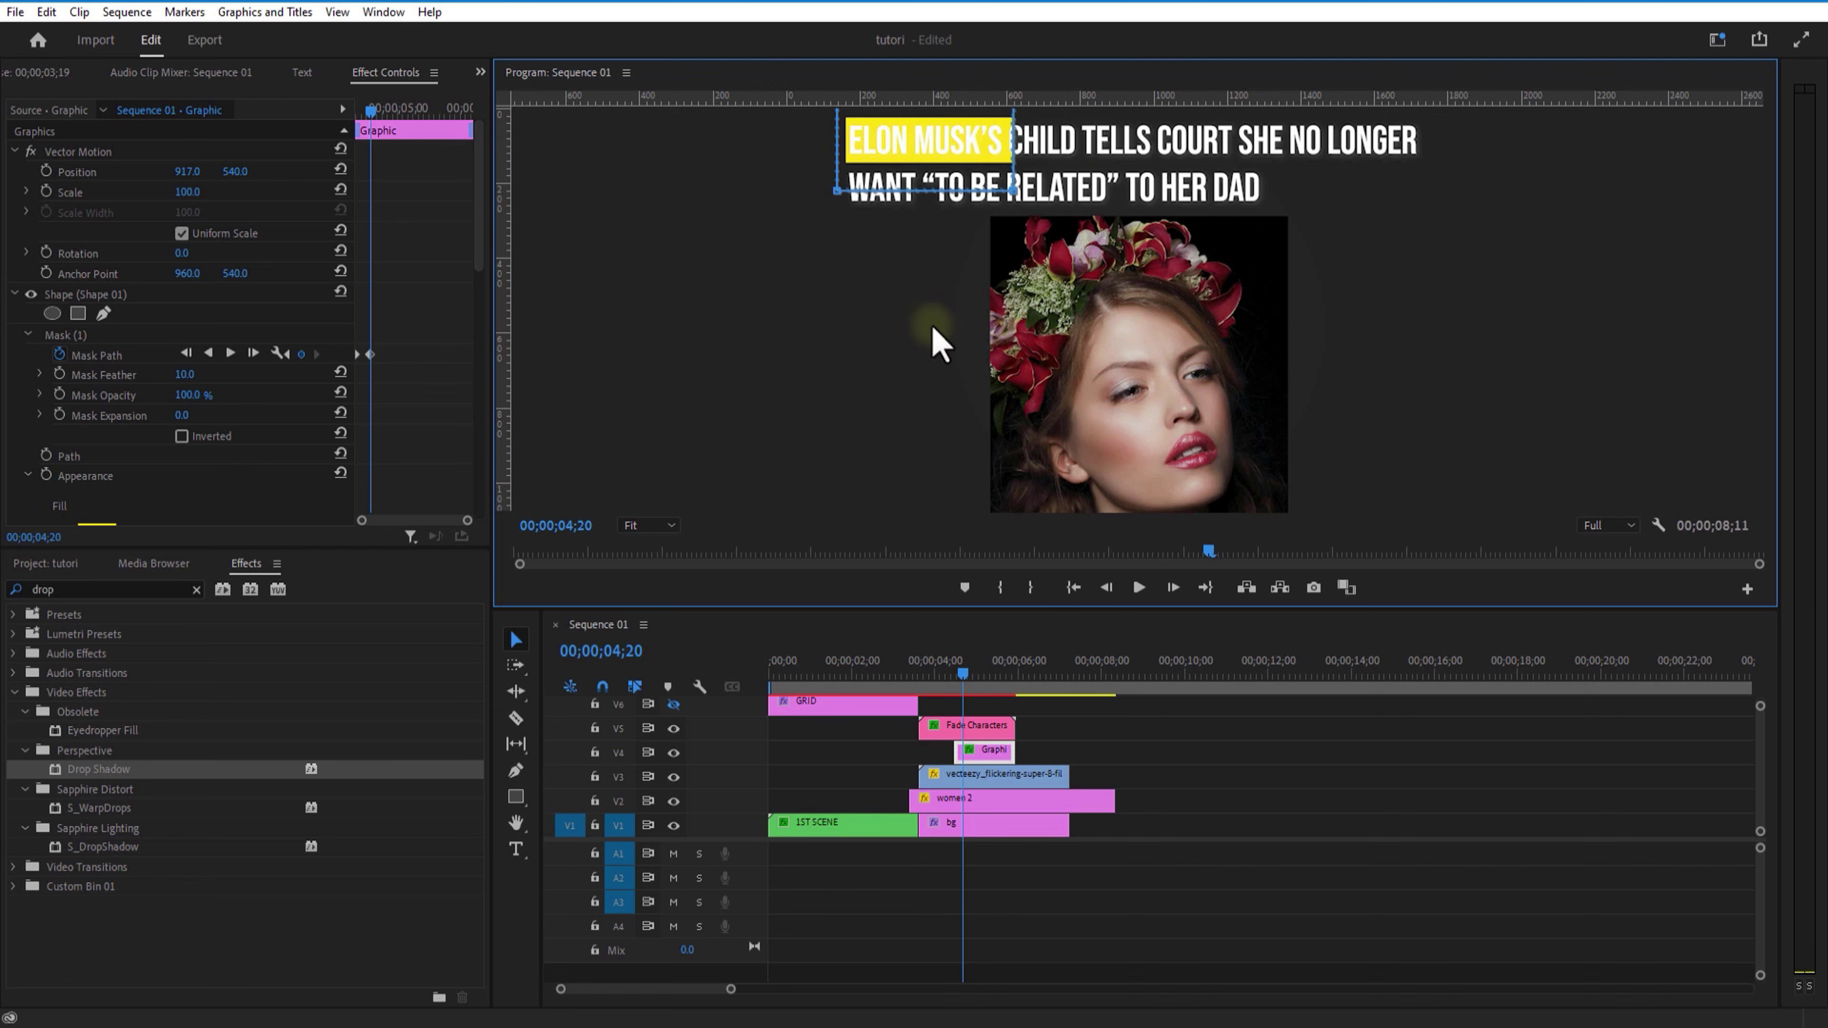
left_click(648, 525)
left_click(643, 565)
left_click(648, 525)
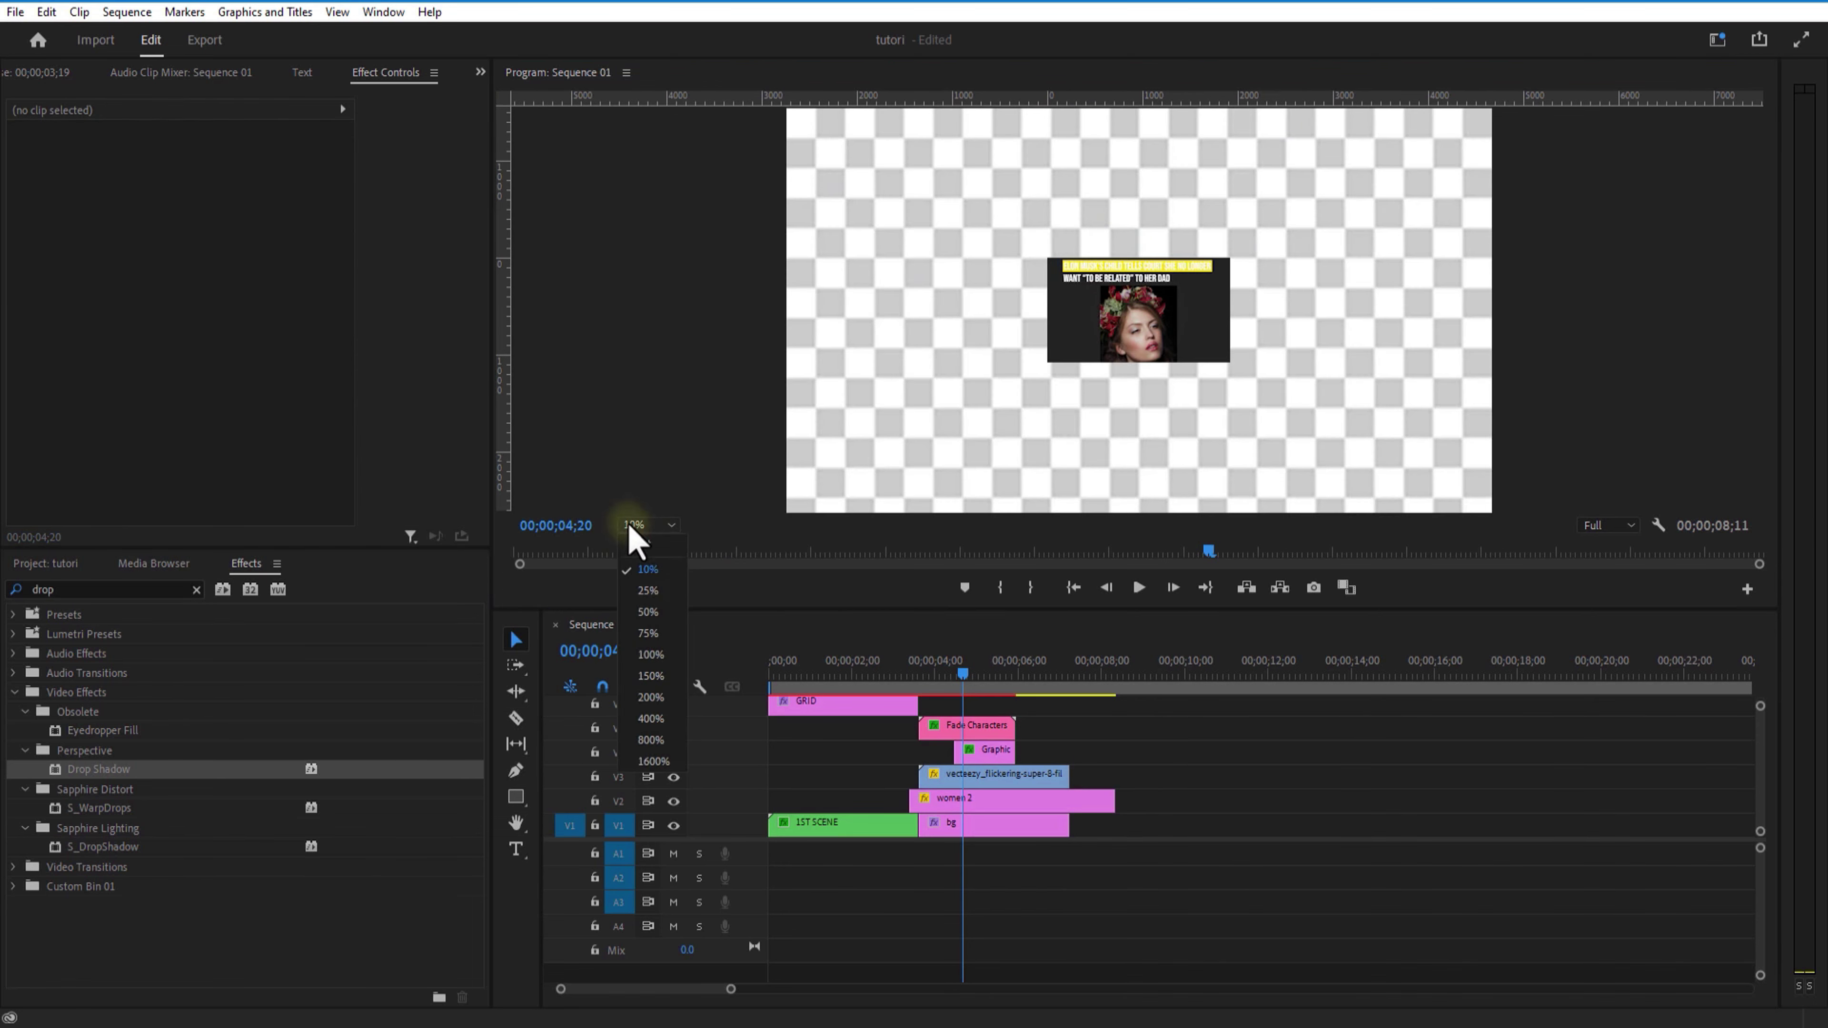
left_click(637, 553)
Cut the Fade Characters headline clip at 00;00;04;14, where the yellow Graphic clip starts.
left_click_drag(972, 677, 957, 677)
left_click(957, 726)
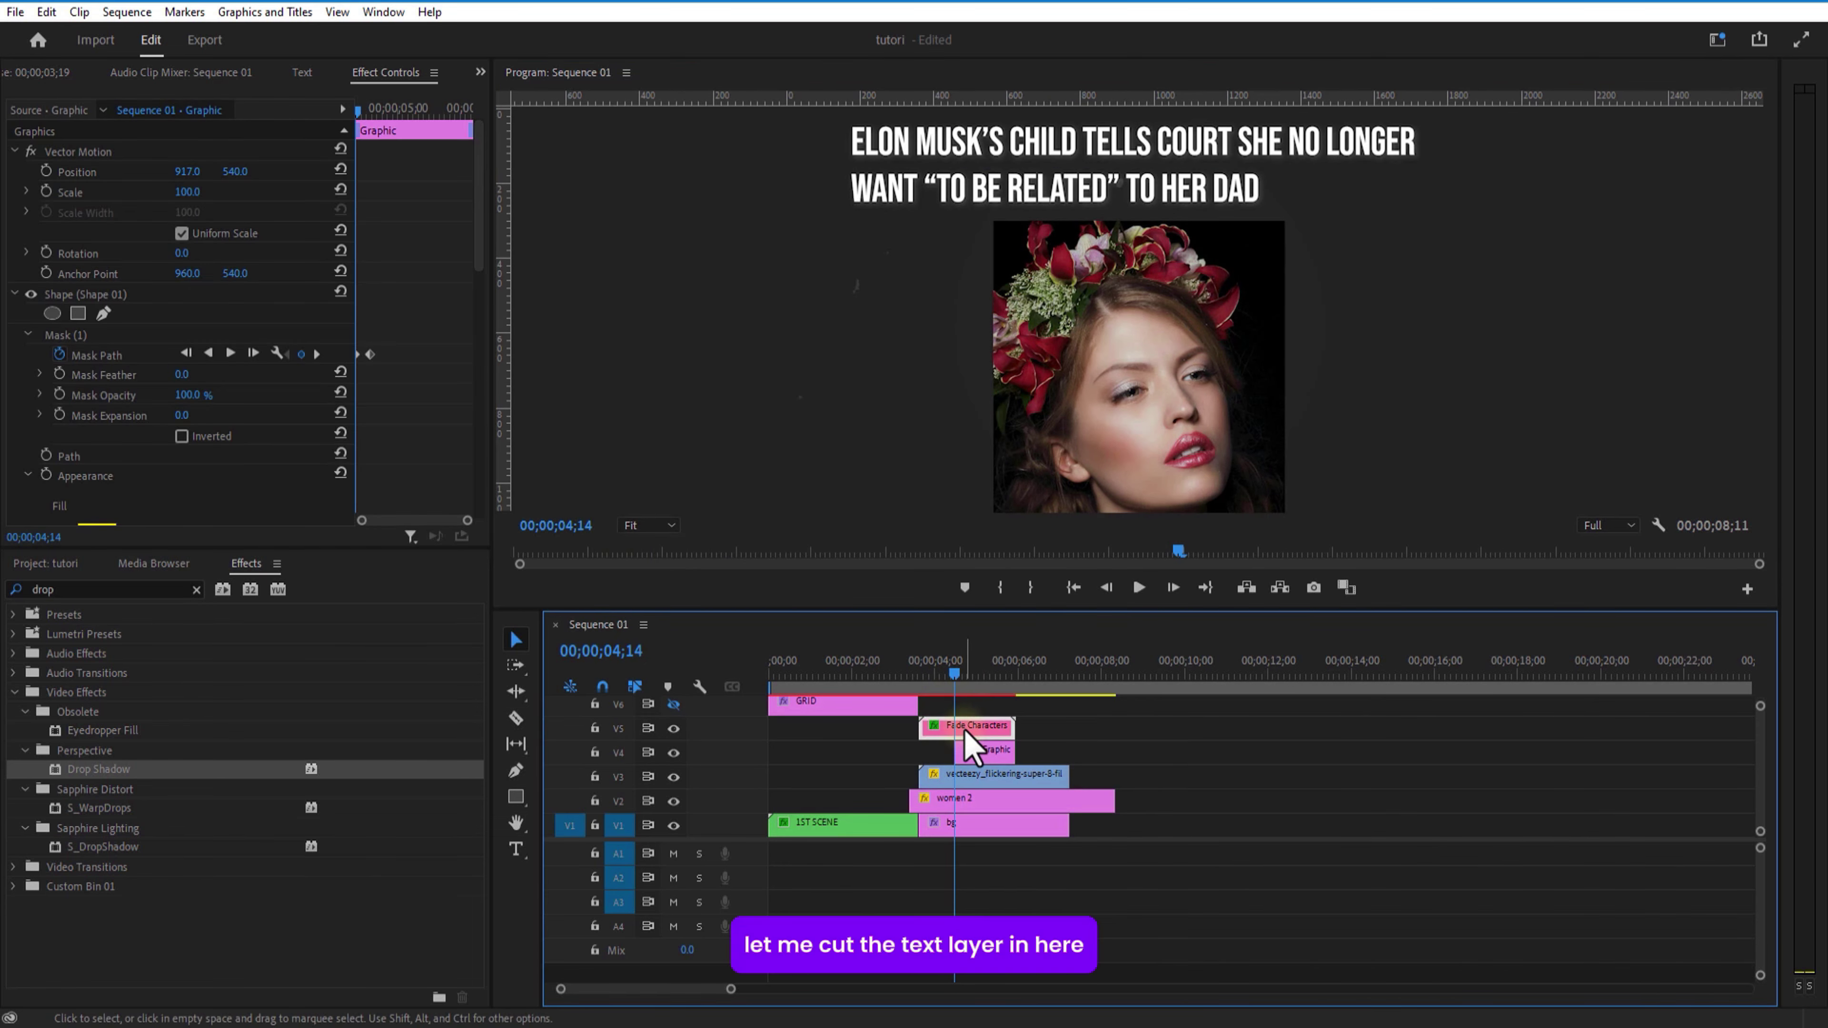
left_click(520, 720)
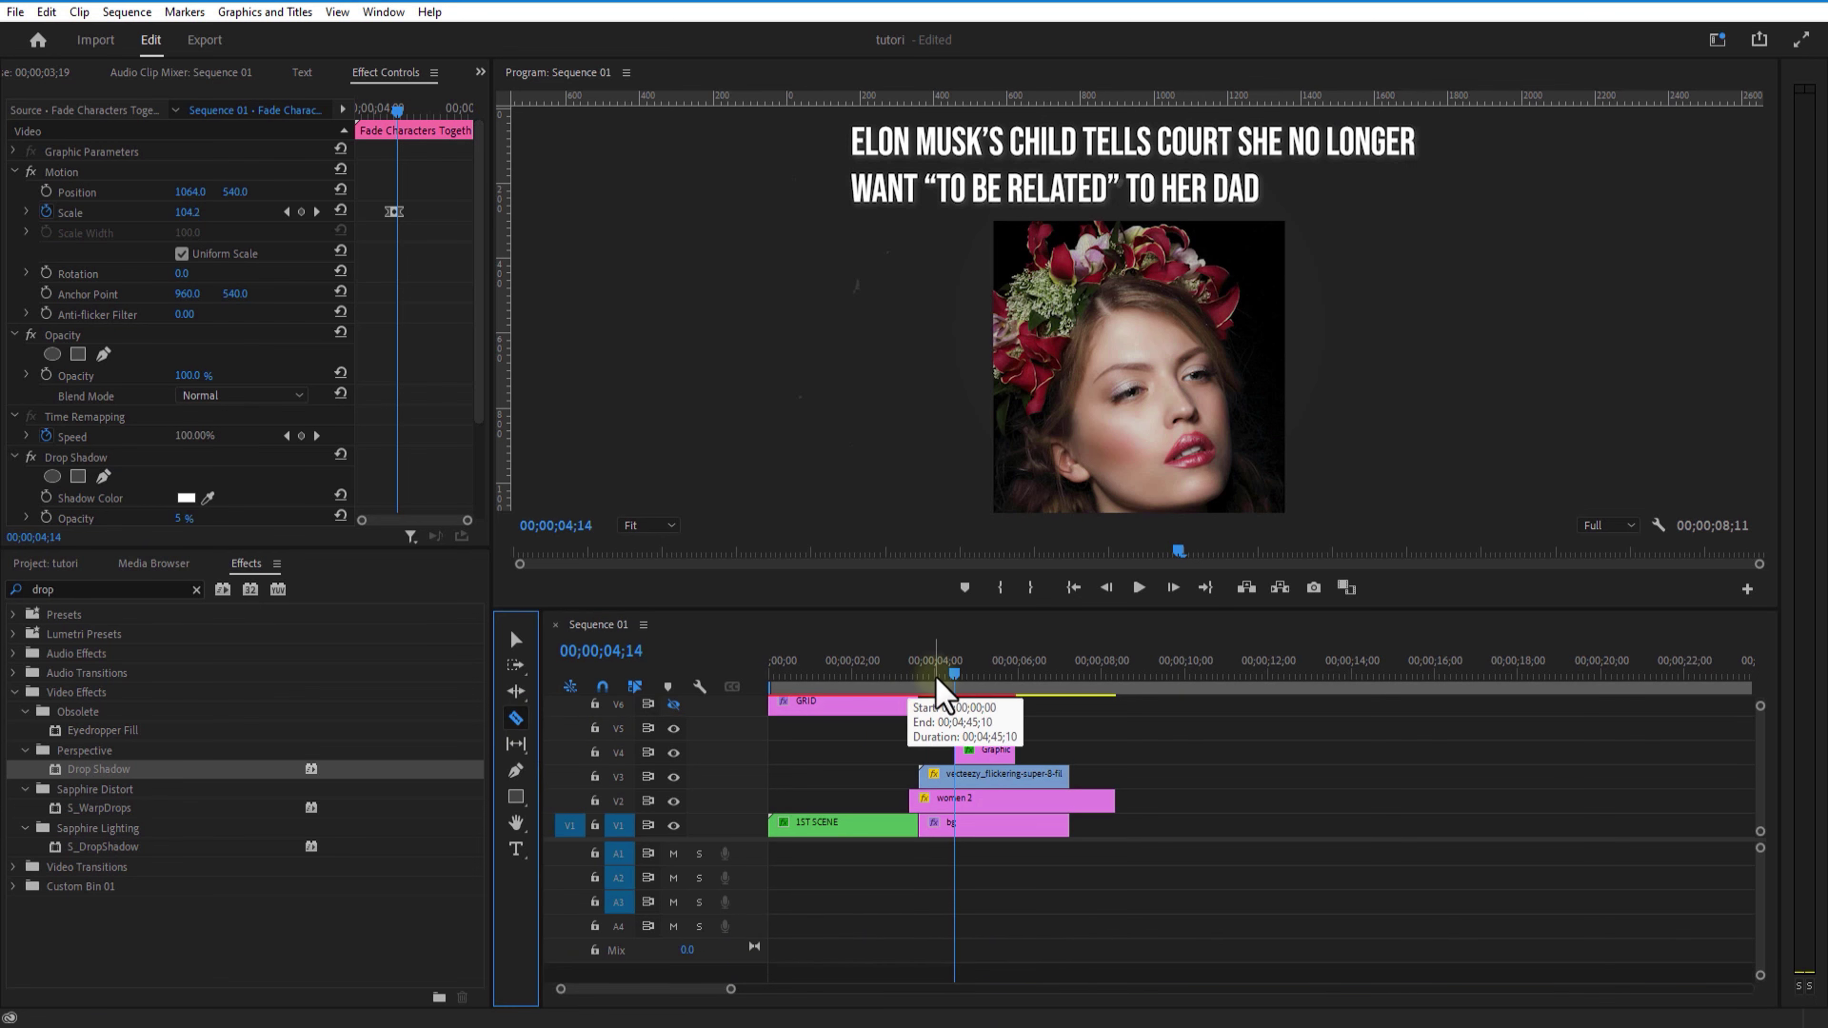
left_click(963, 727)
left_click(955, 728)
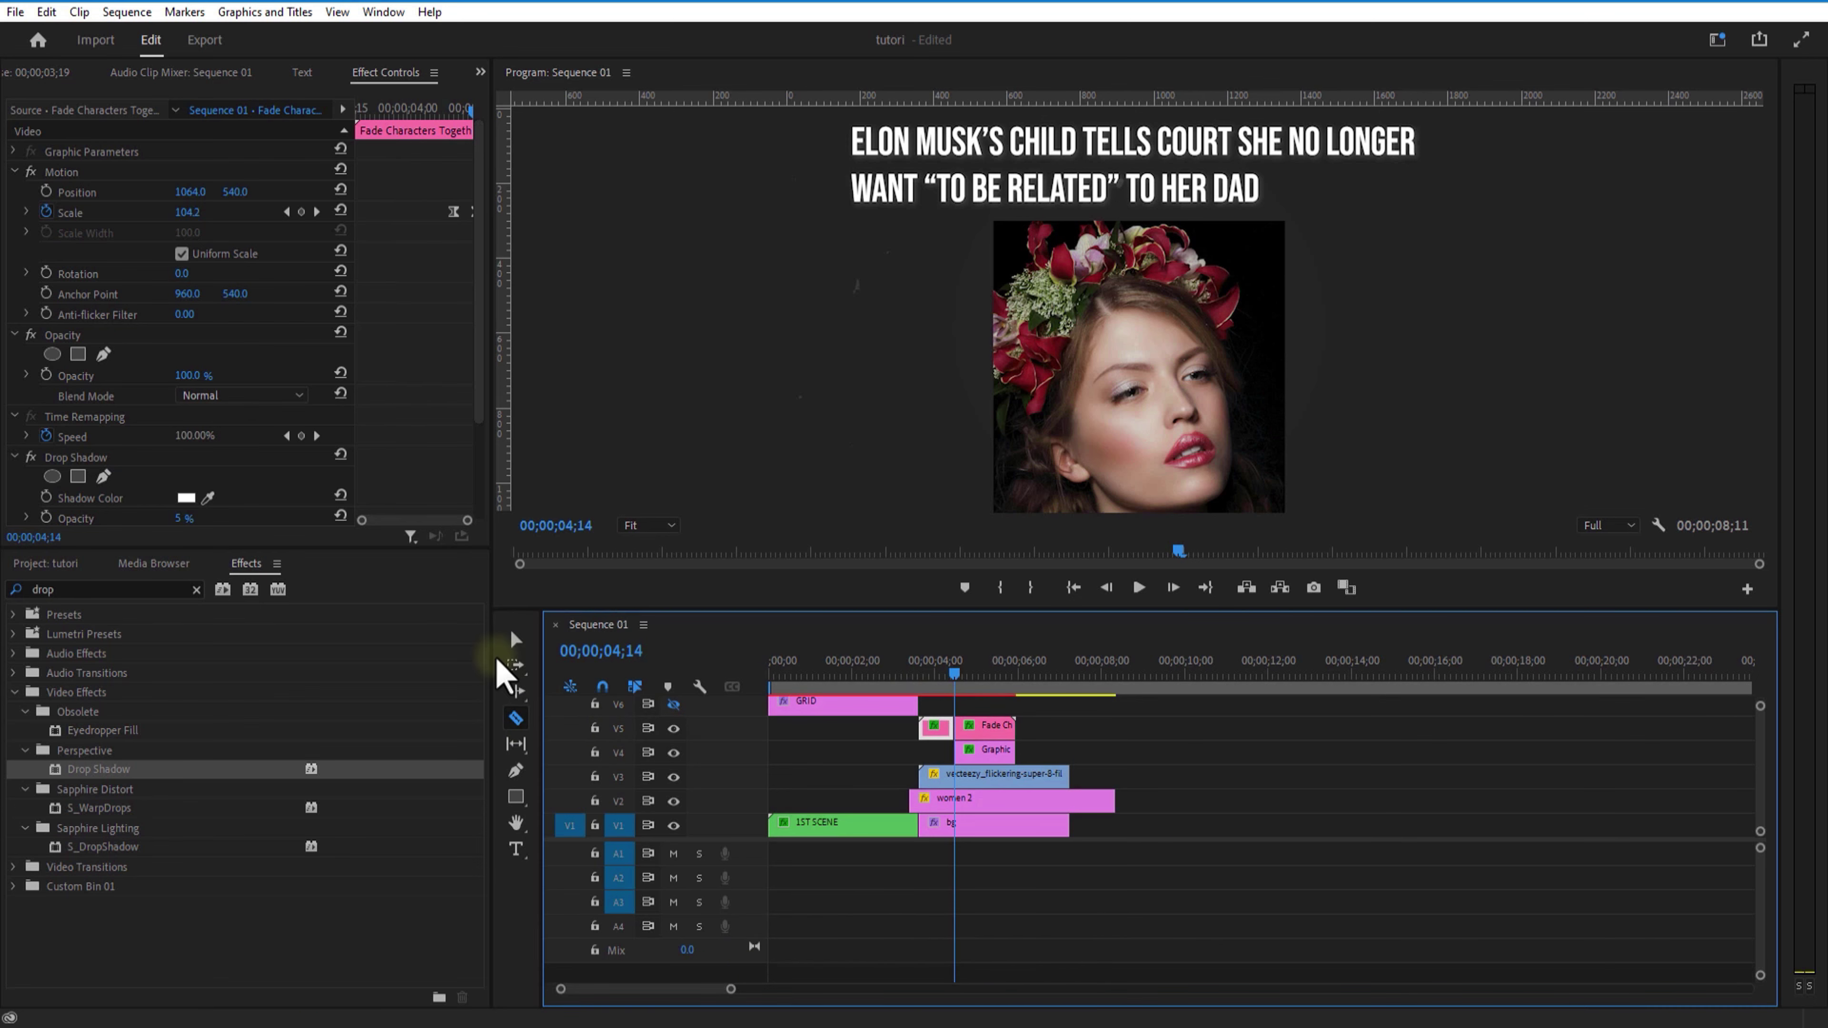
left_click(515, 639)
Apply the Tint effect to the Fade Characters headline clip that starts at 00;00;04;14.
left_click(980, 726)
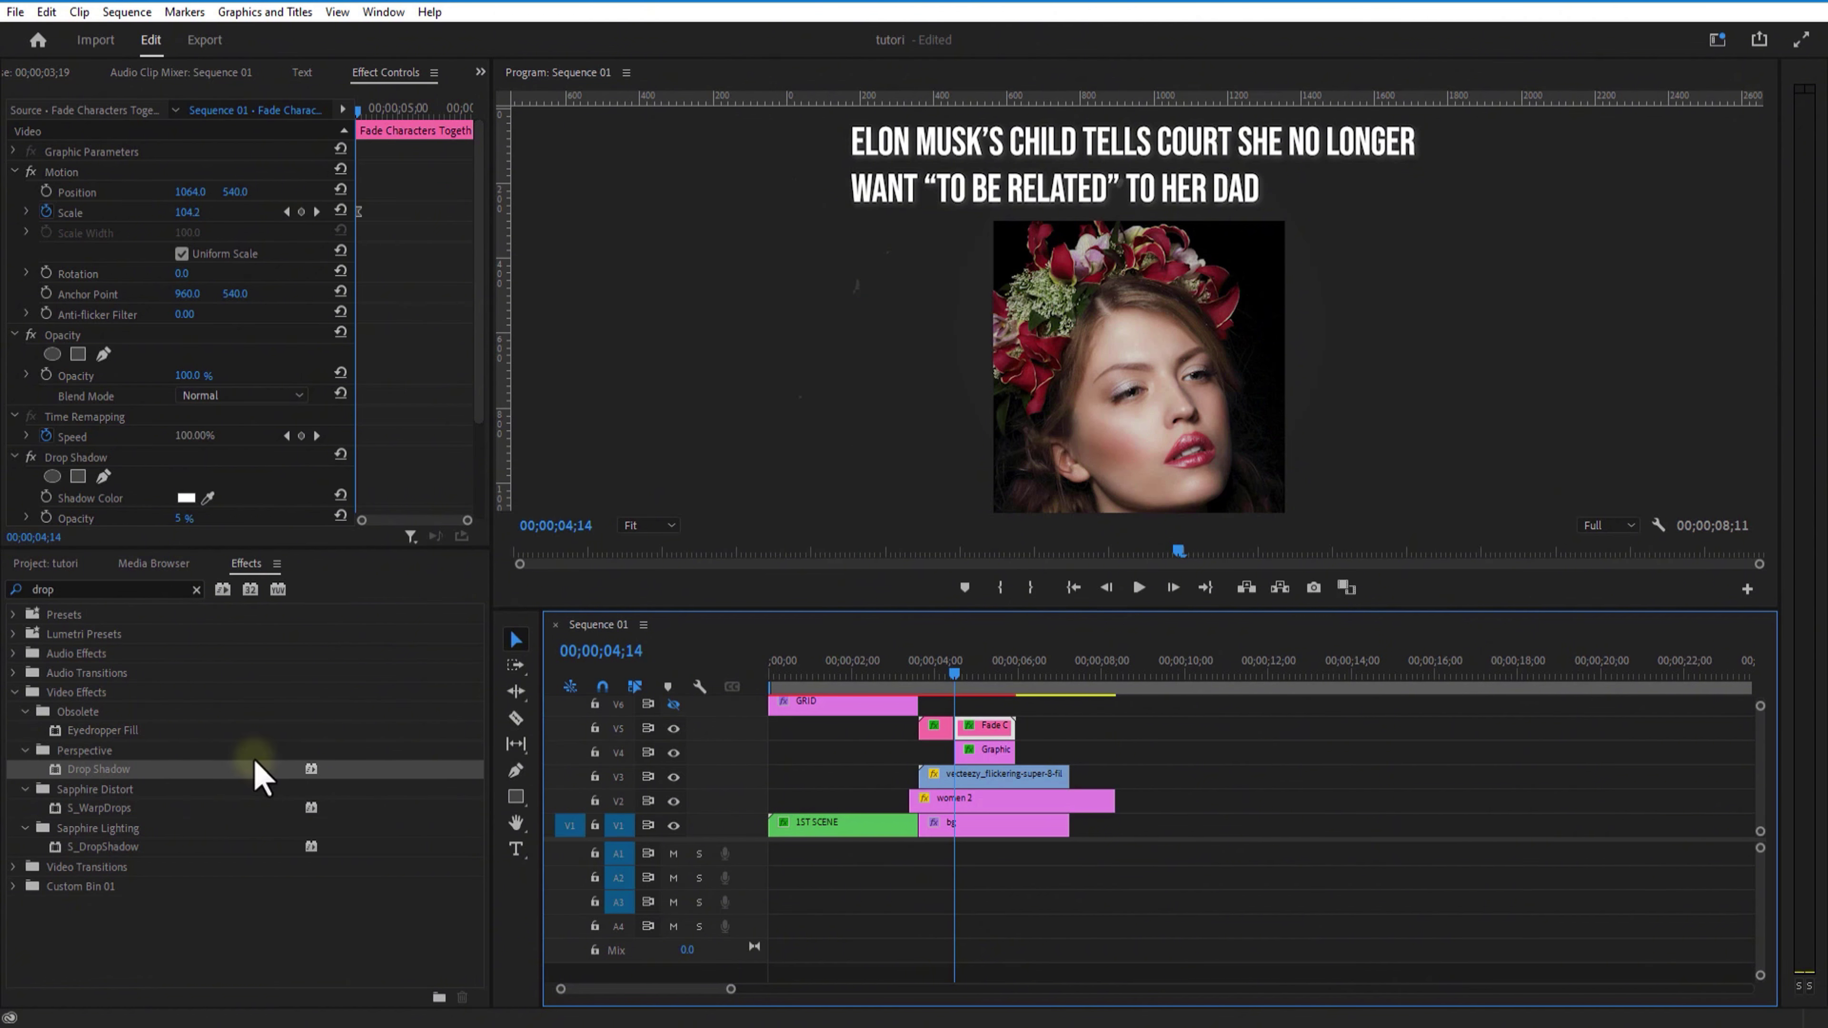
left_click(108, 590)
type("t")
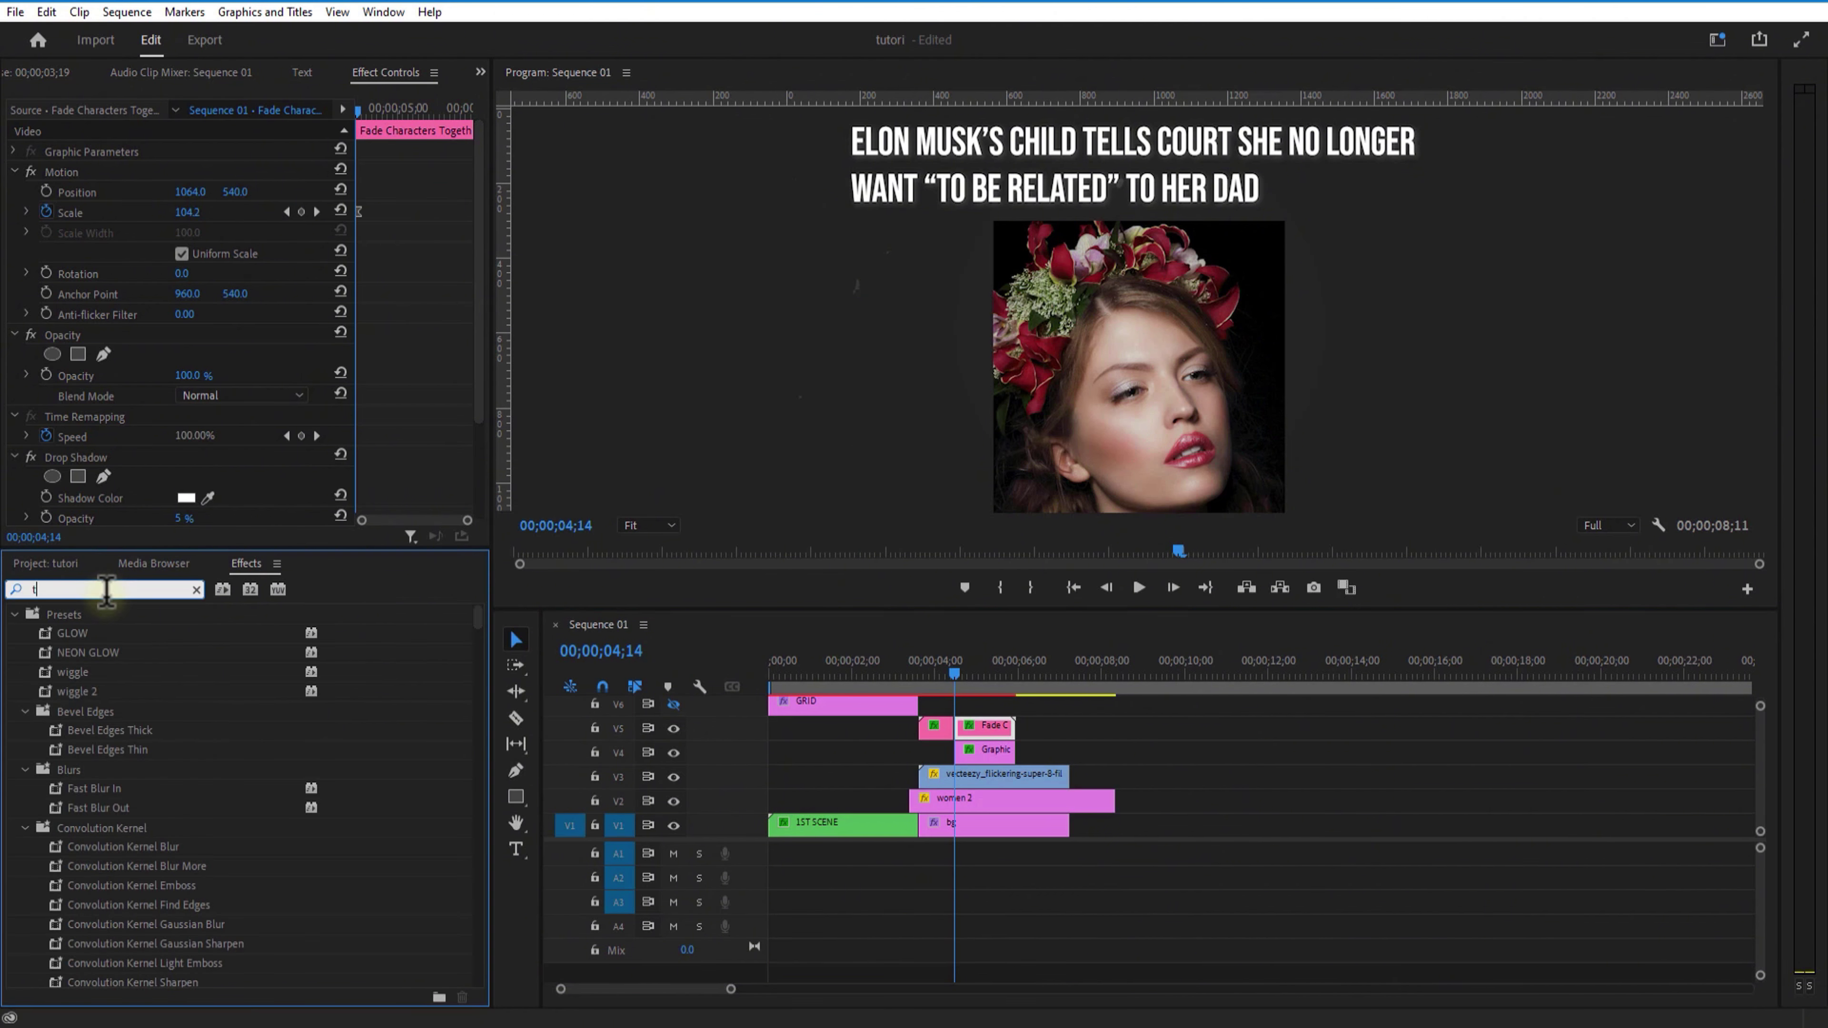
type("int")
left_click(92, 733)
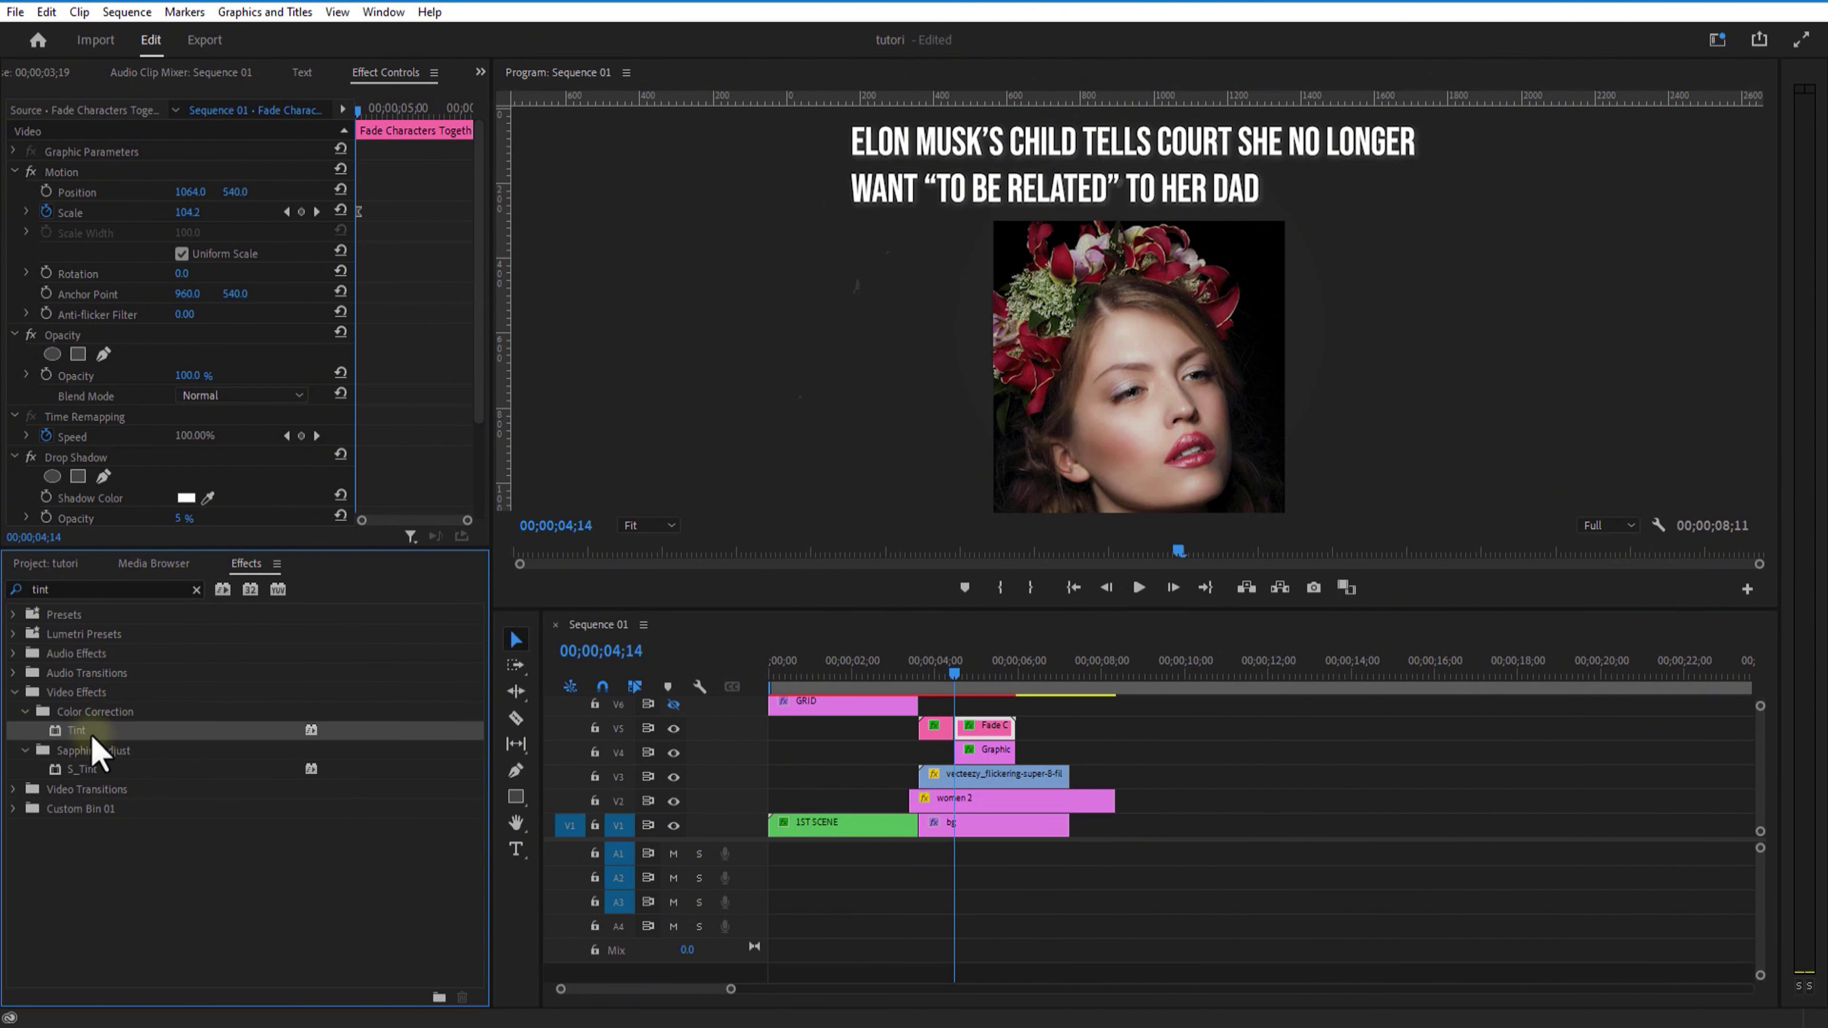
left_click_drag(993, 733, 481, 591)
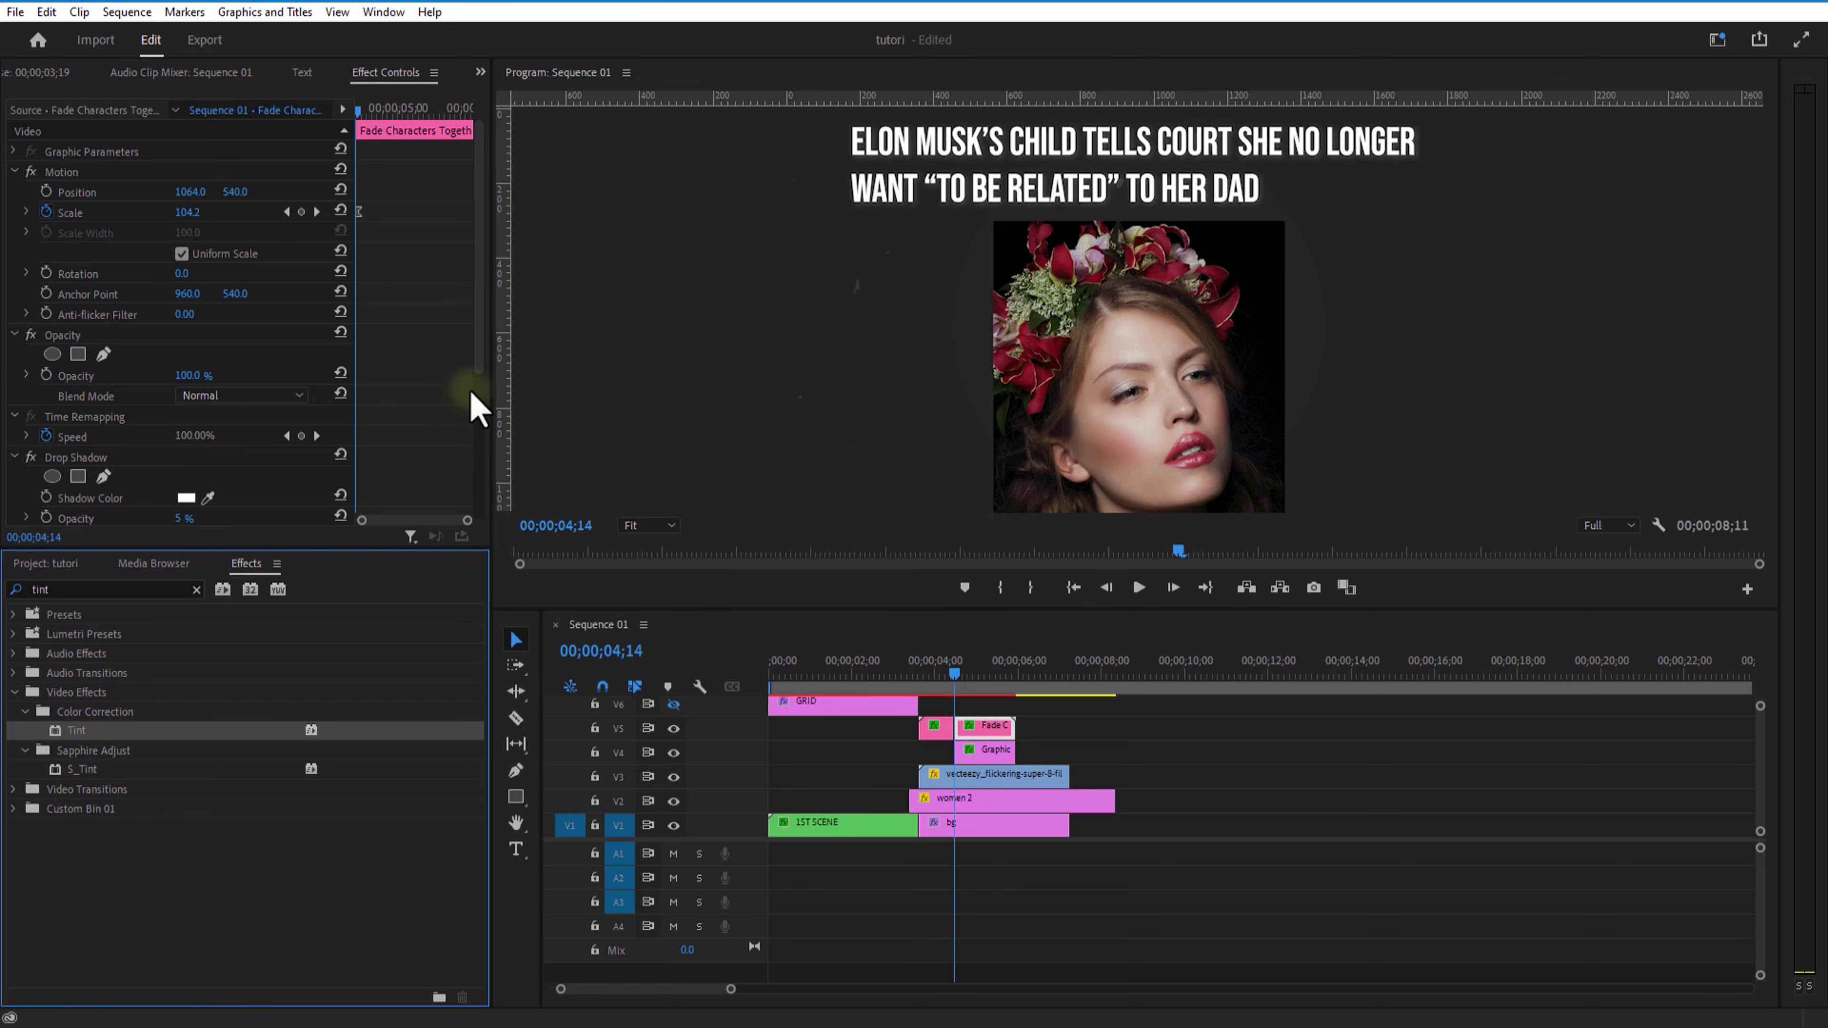
Set the headline clip's Tint so that both Map Black To and Map White To are black.
left_click_drag(482, 360, 481, 498)
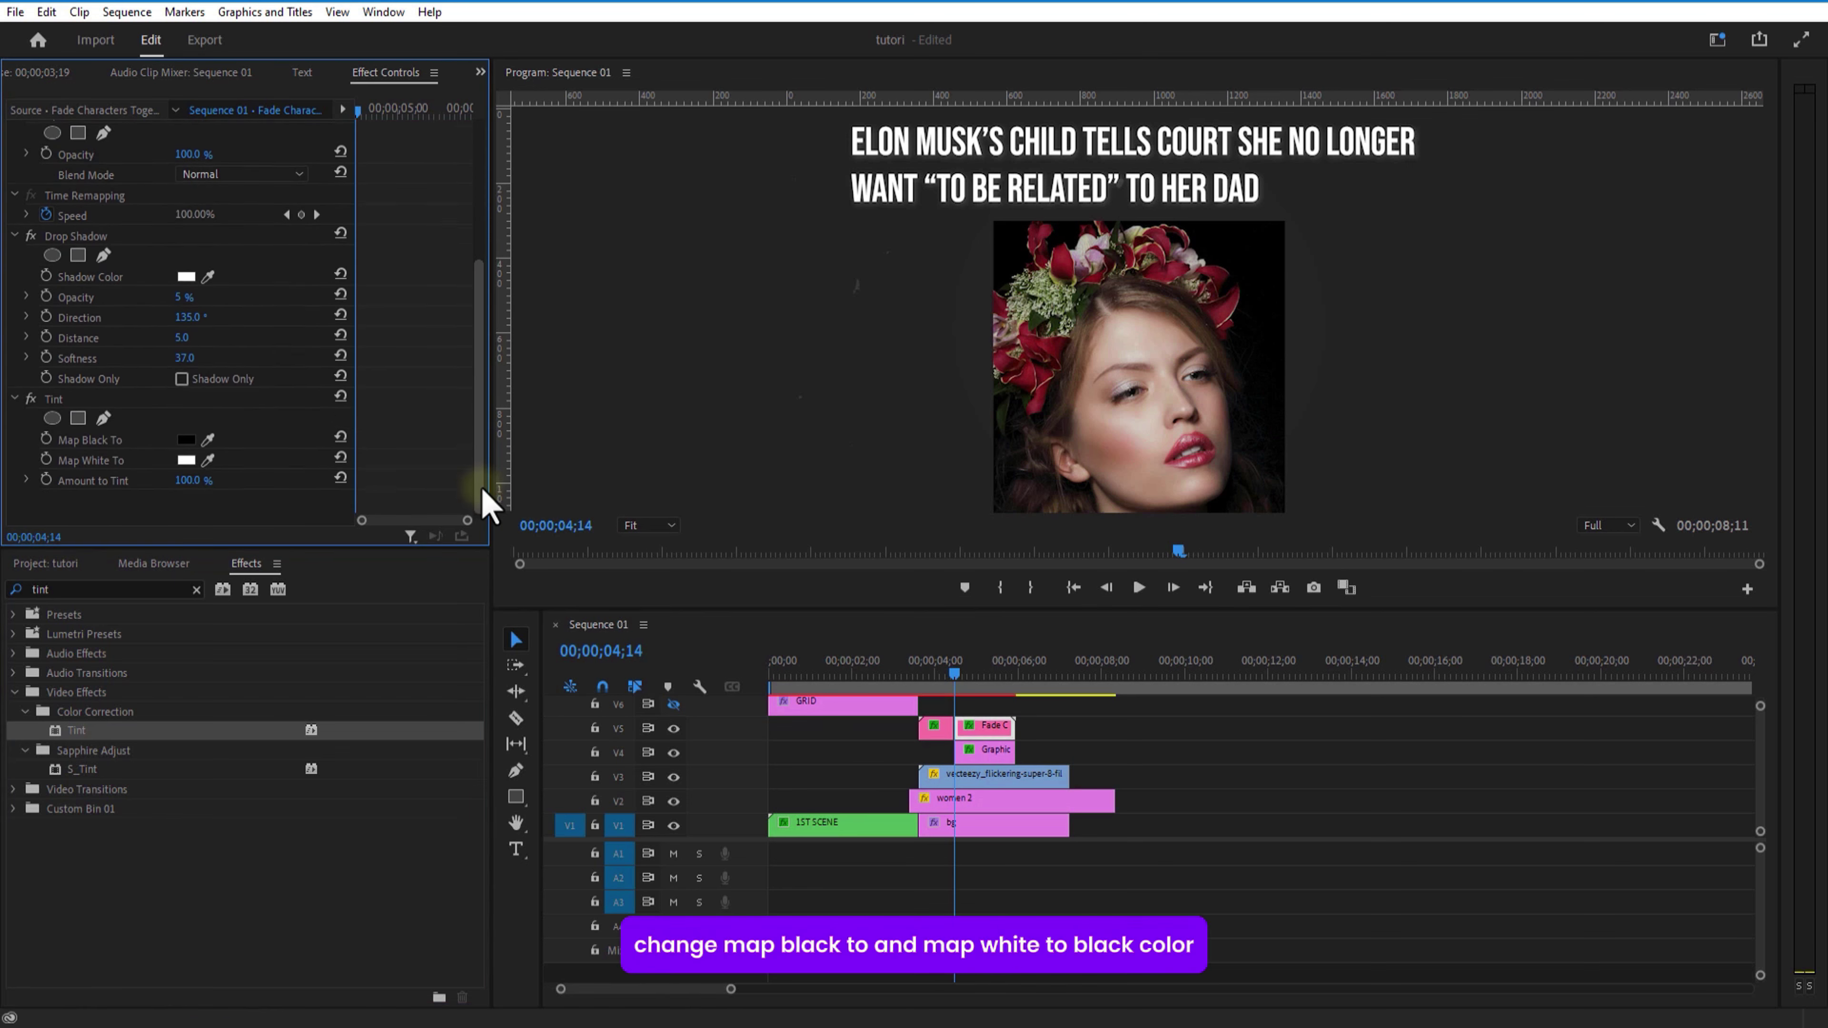
left_click(207, 452)
left_click(185, 432)
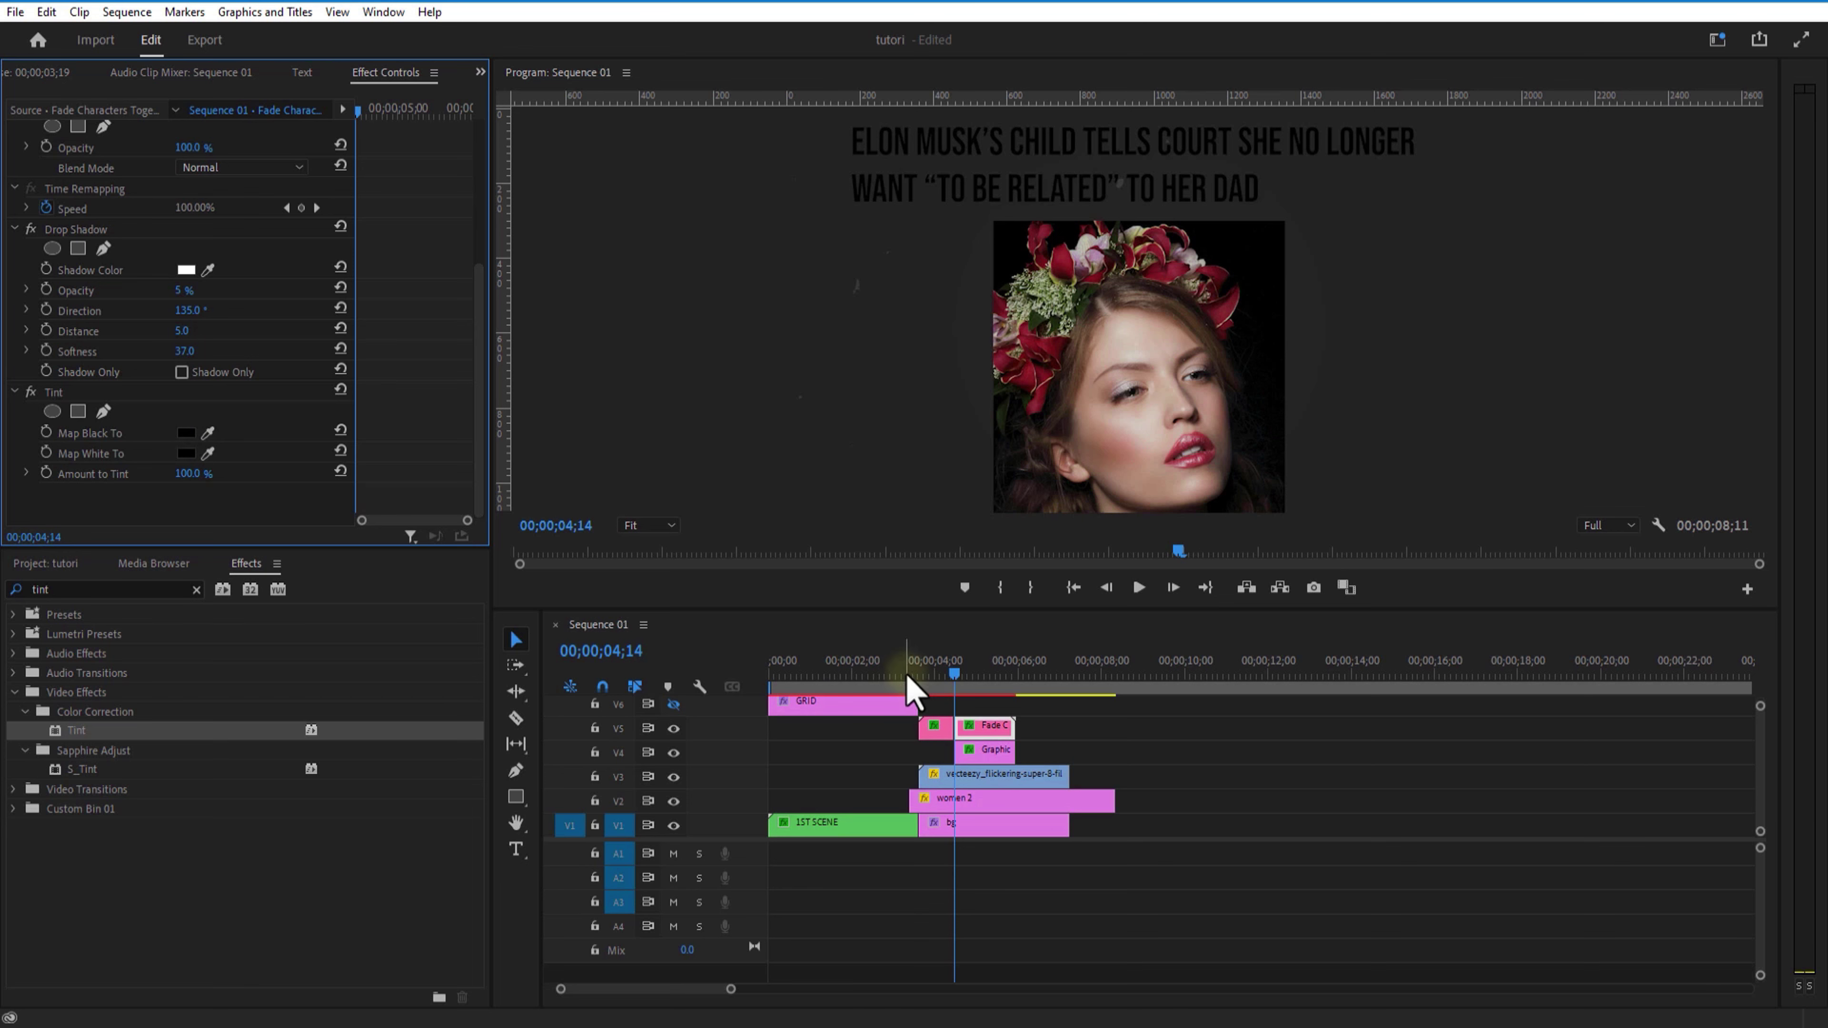
Keyframe the headline's Amount to Tint at 0% at 00;00;04;14.
left_click(46, 473)
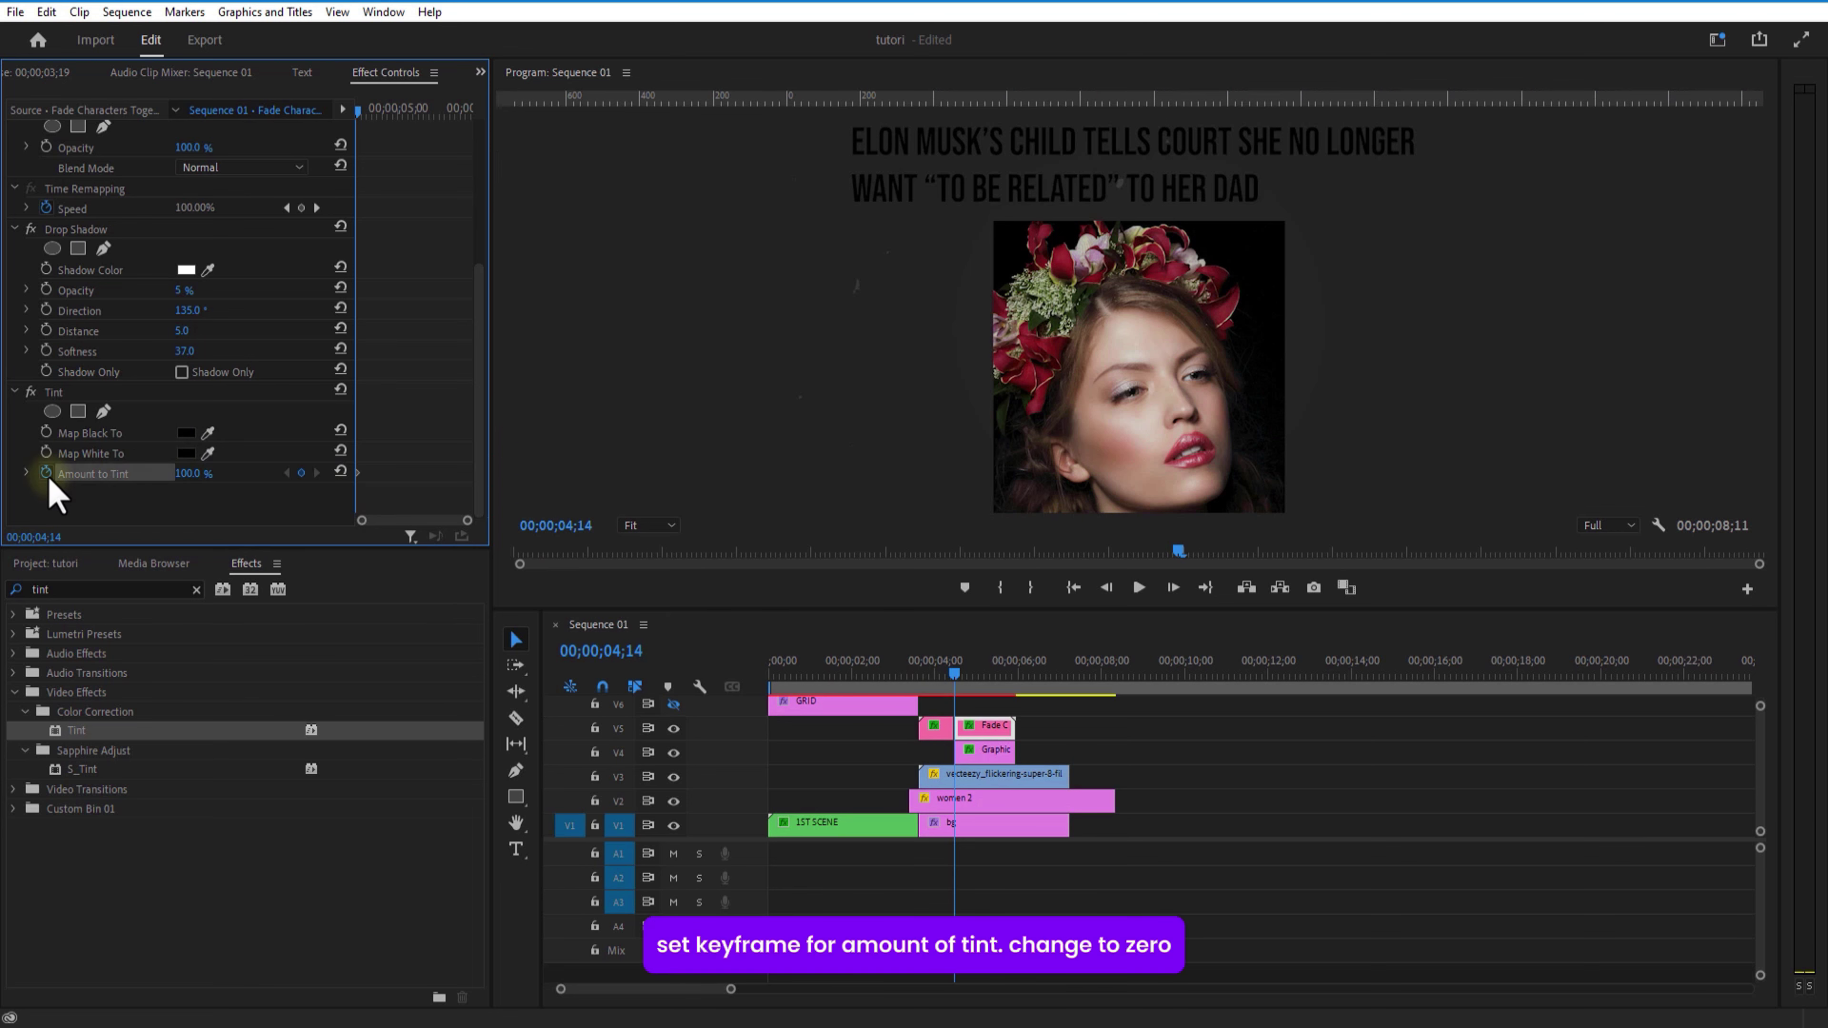
left_click(186, 473)
type("0")
key("Return")
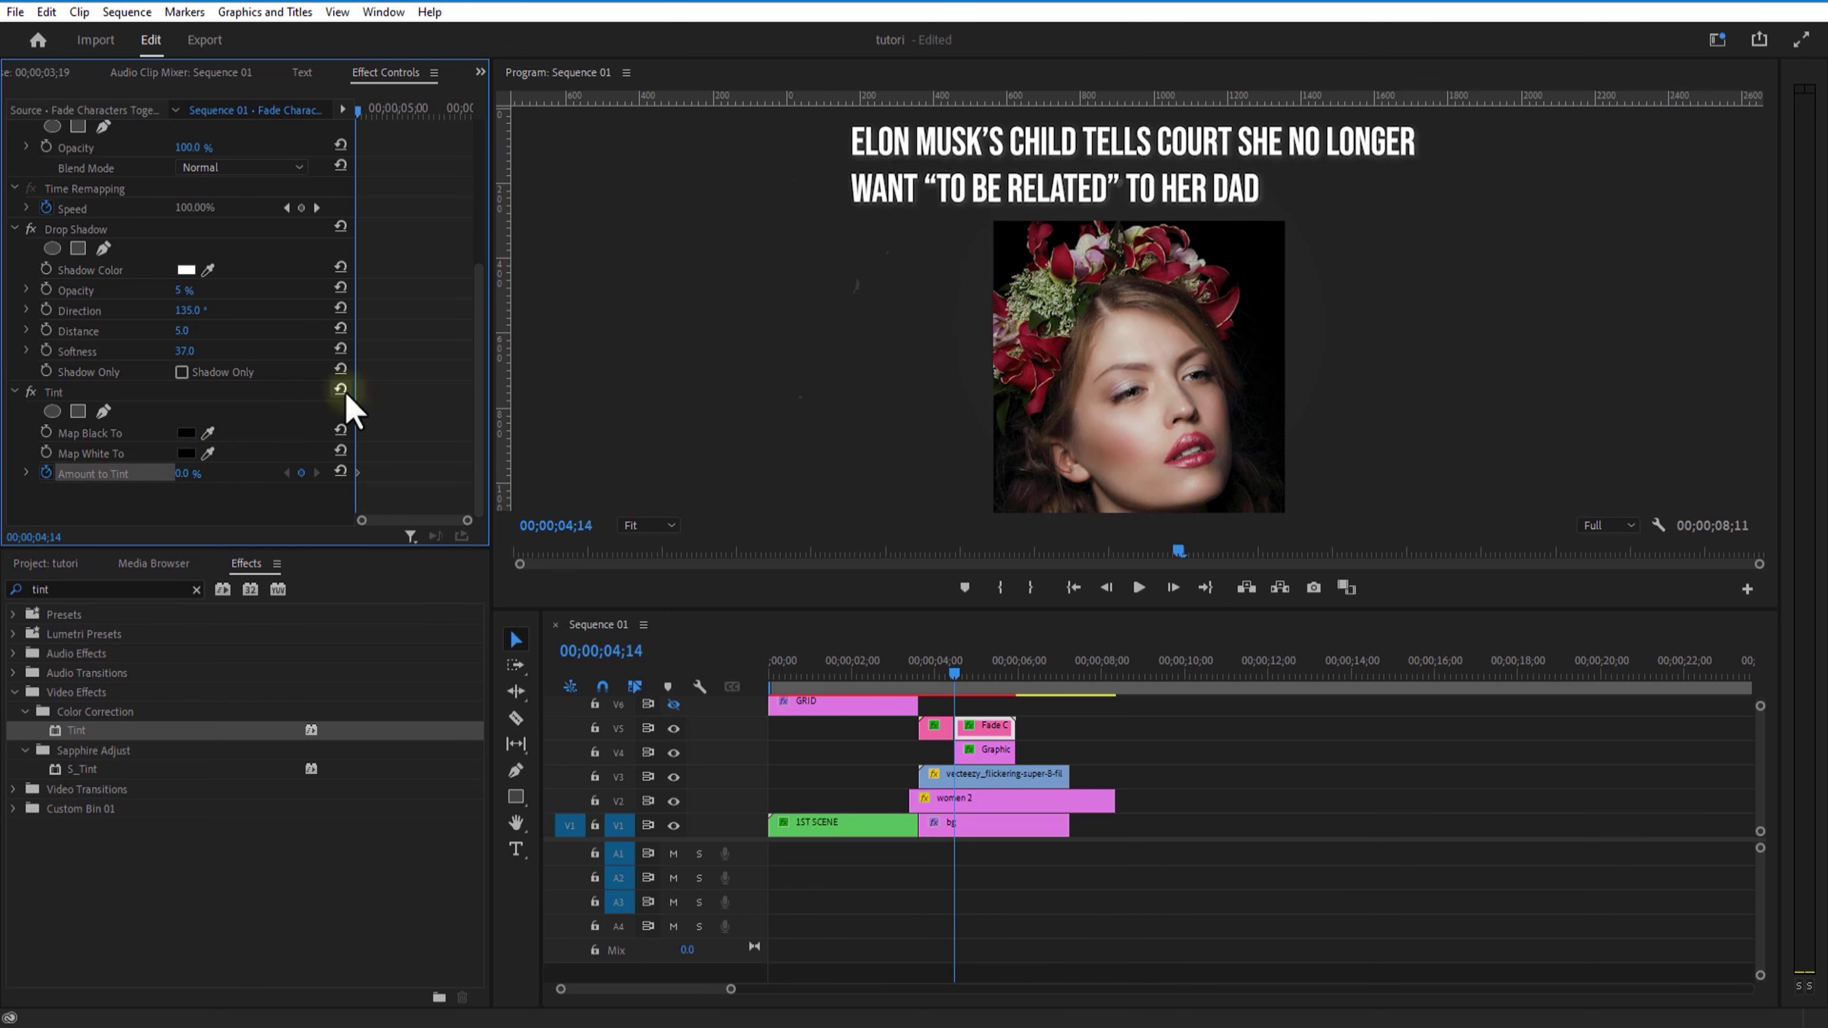
Add an Amount to Tint keyframe of 100% at 00;00;04;20.
key("Right")
key("Right")
key("Right")
key("Right")
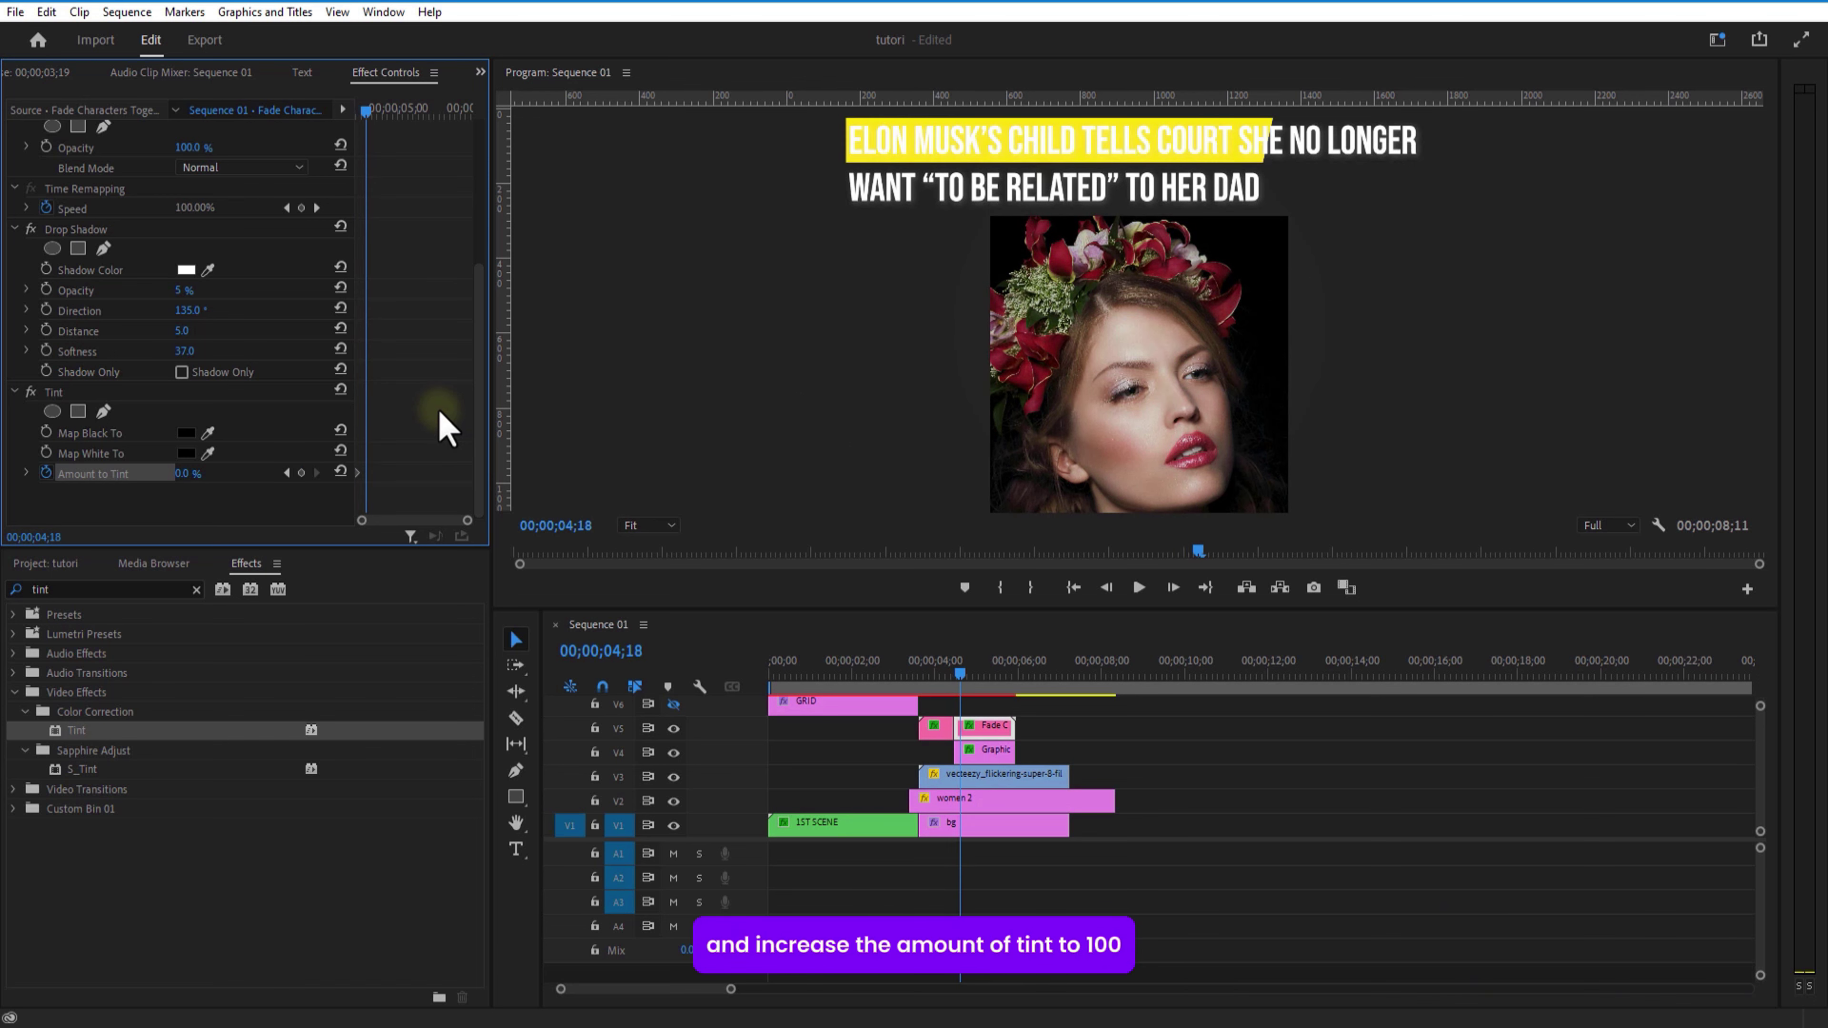
key("Right")
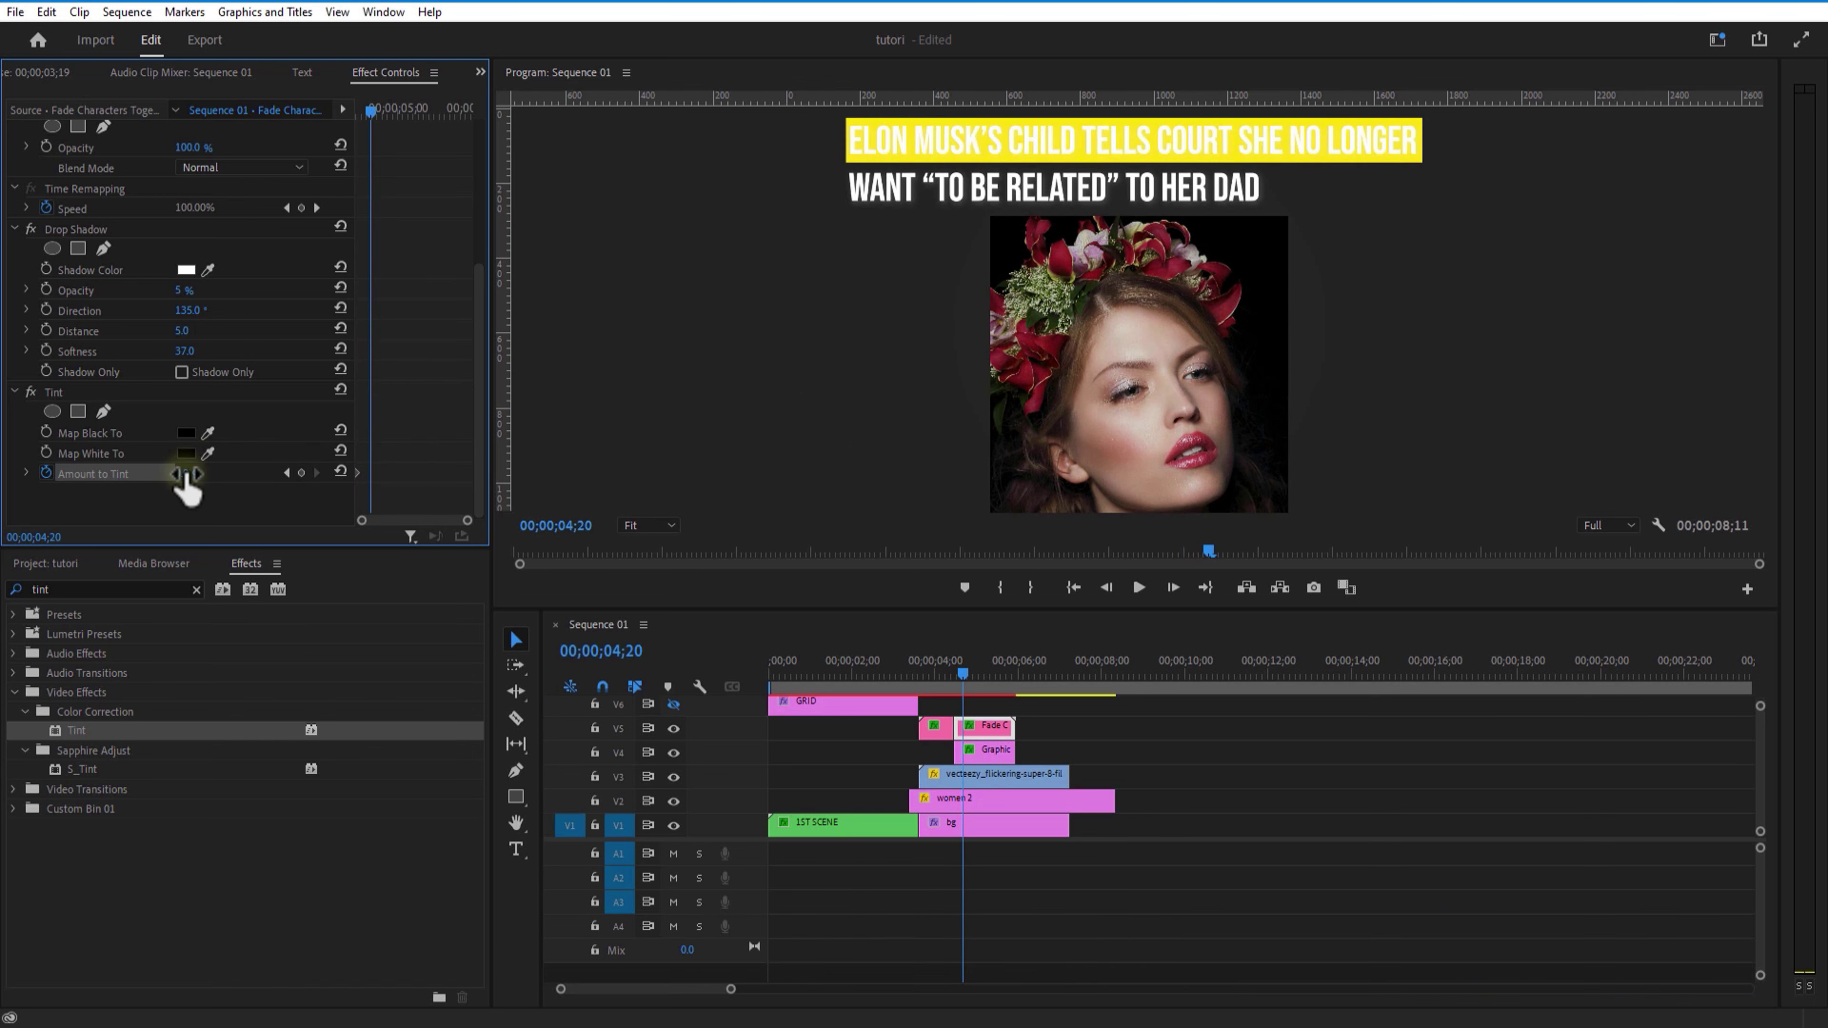
left_click(186, 473)
type("100")
left_click(256, 487)
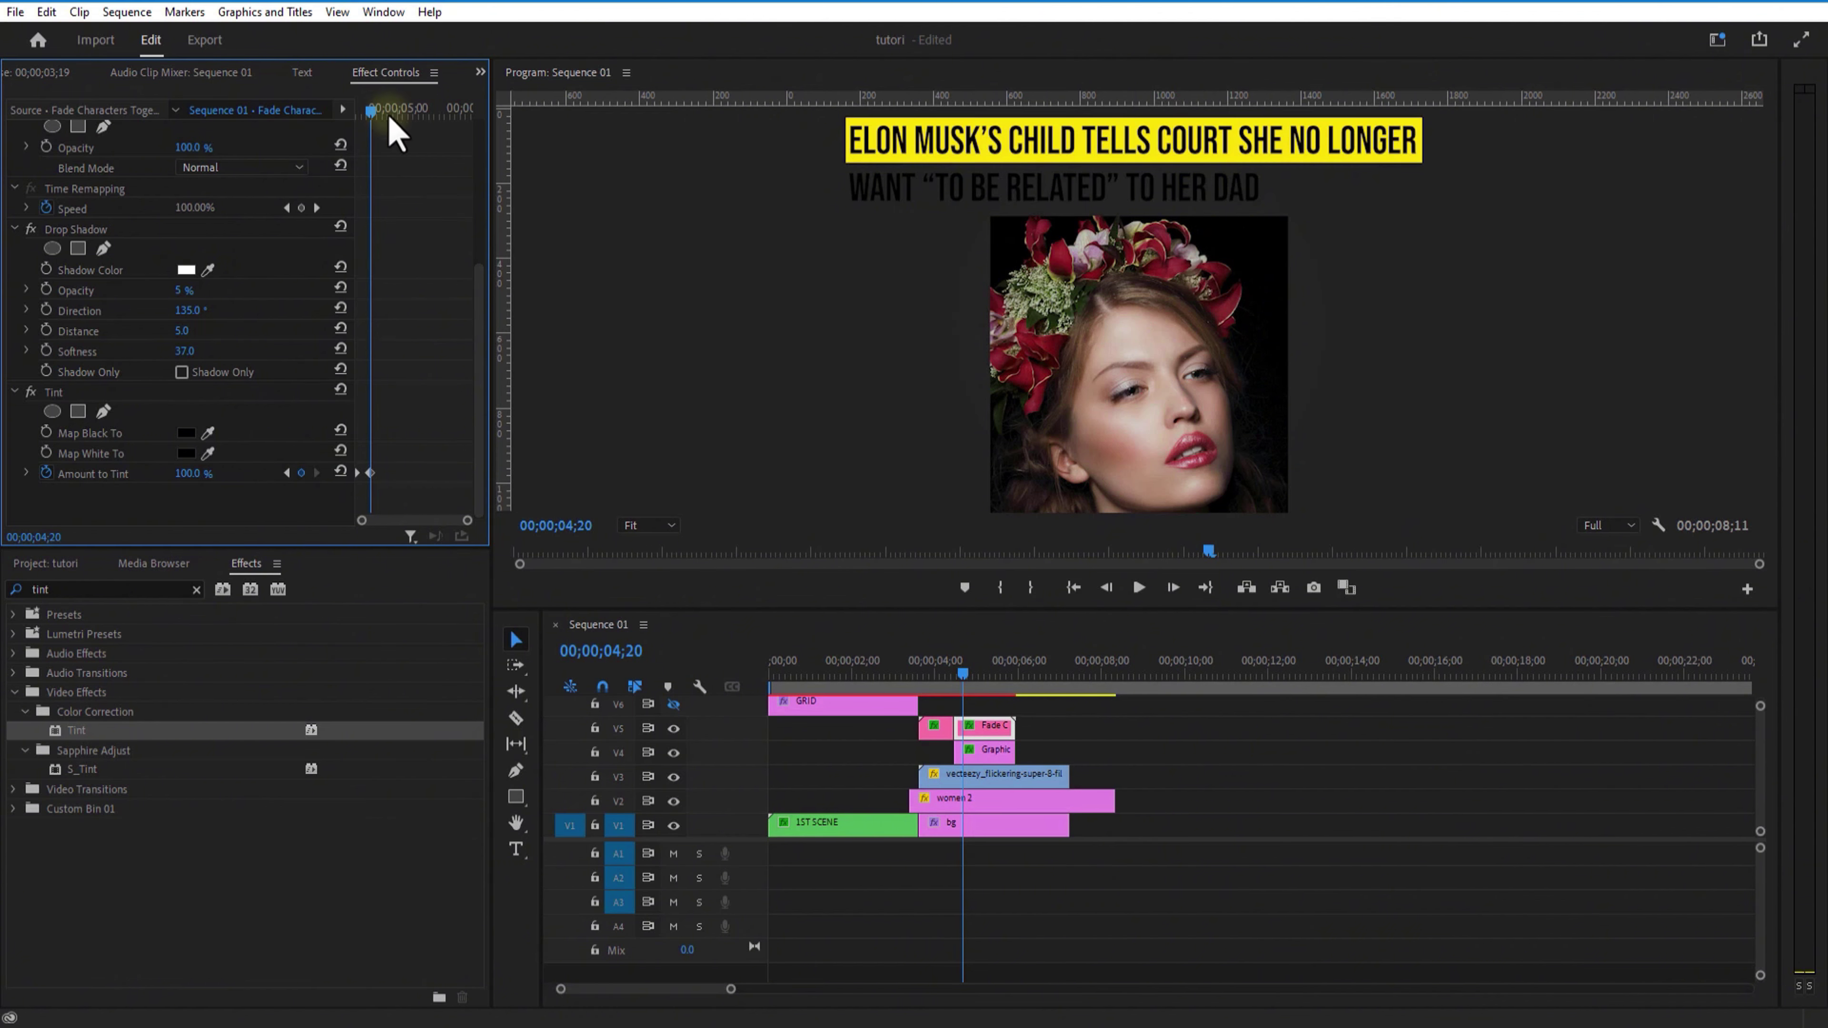
Move the tinted headline clip up to V6 and the GRID clip to V7, and turn on V6 track output.
left_click_drag(374, 112, 238, 124)
left_click(987, 729)
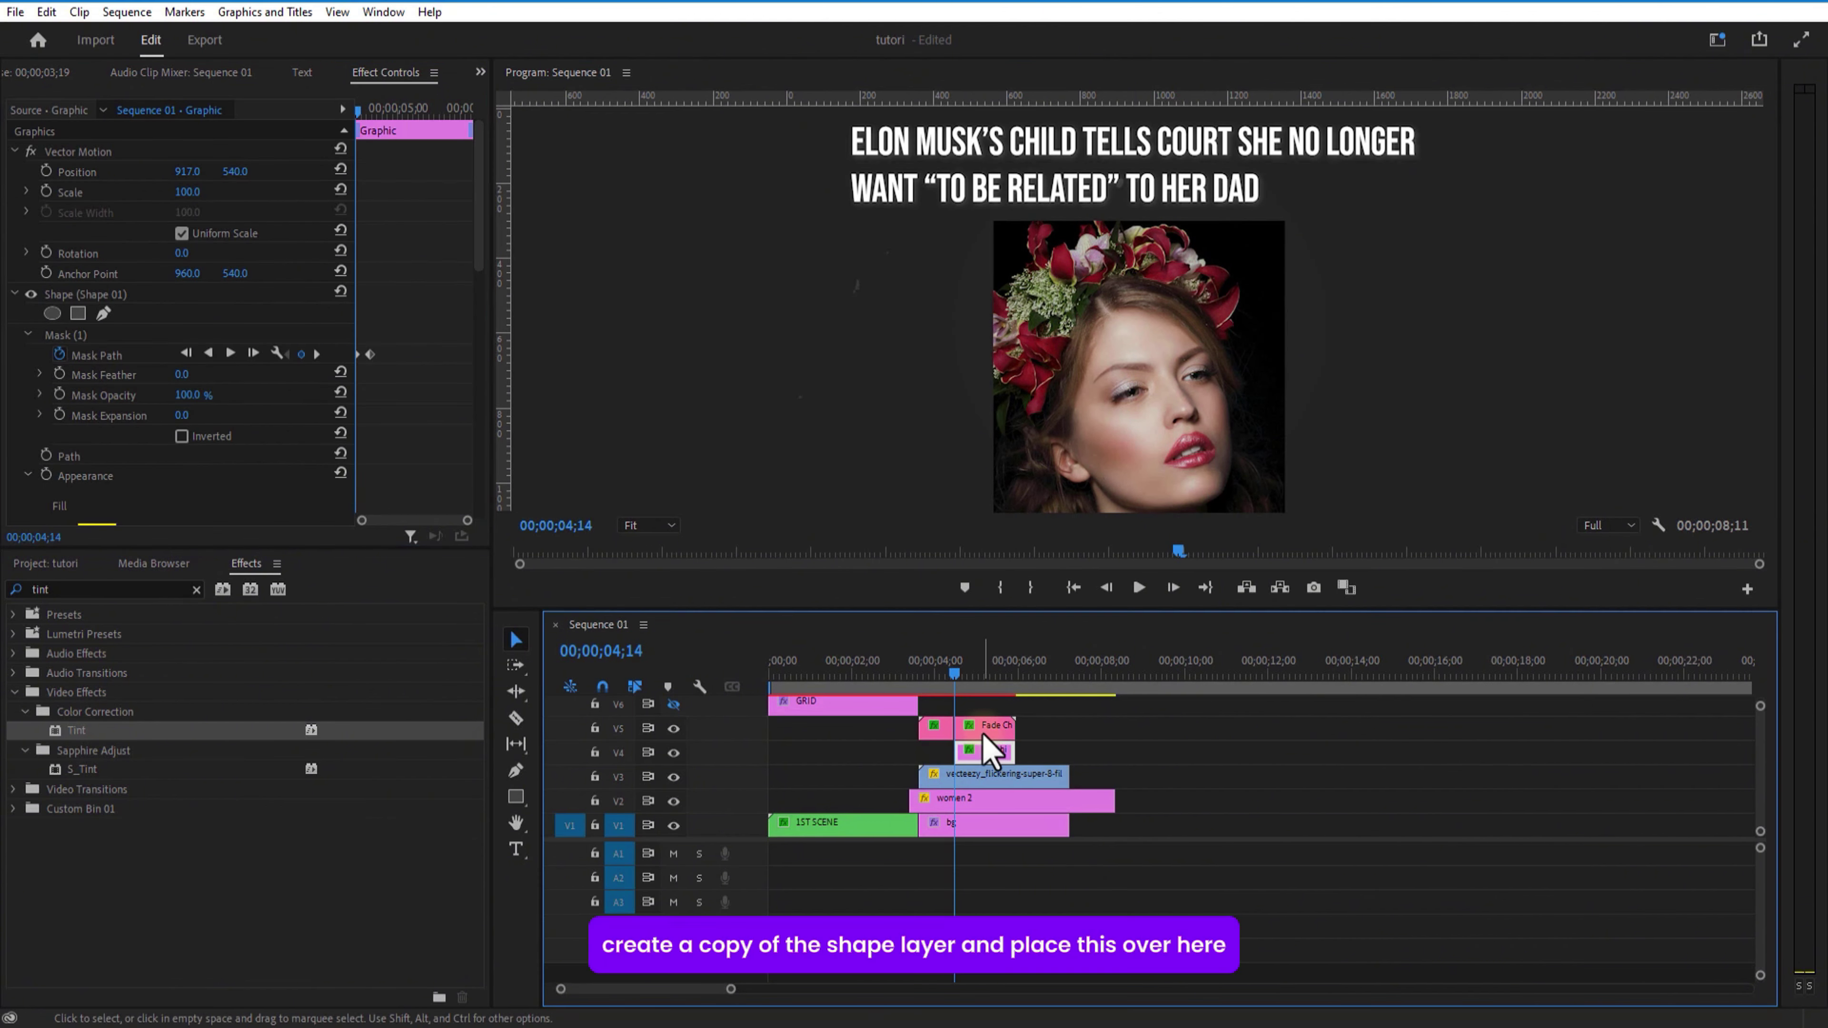
left_click_drag(987, 733, 987, 703)
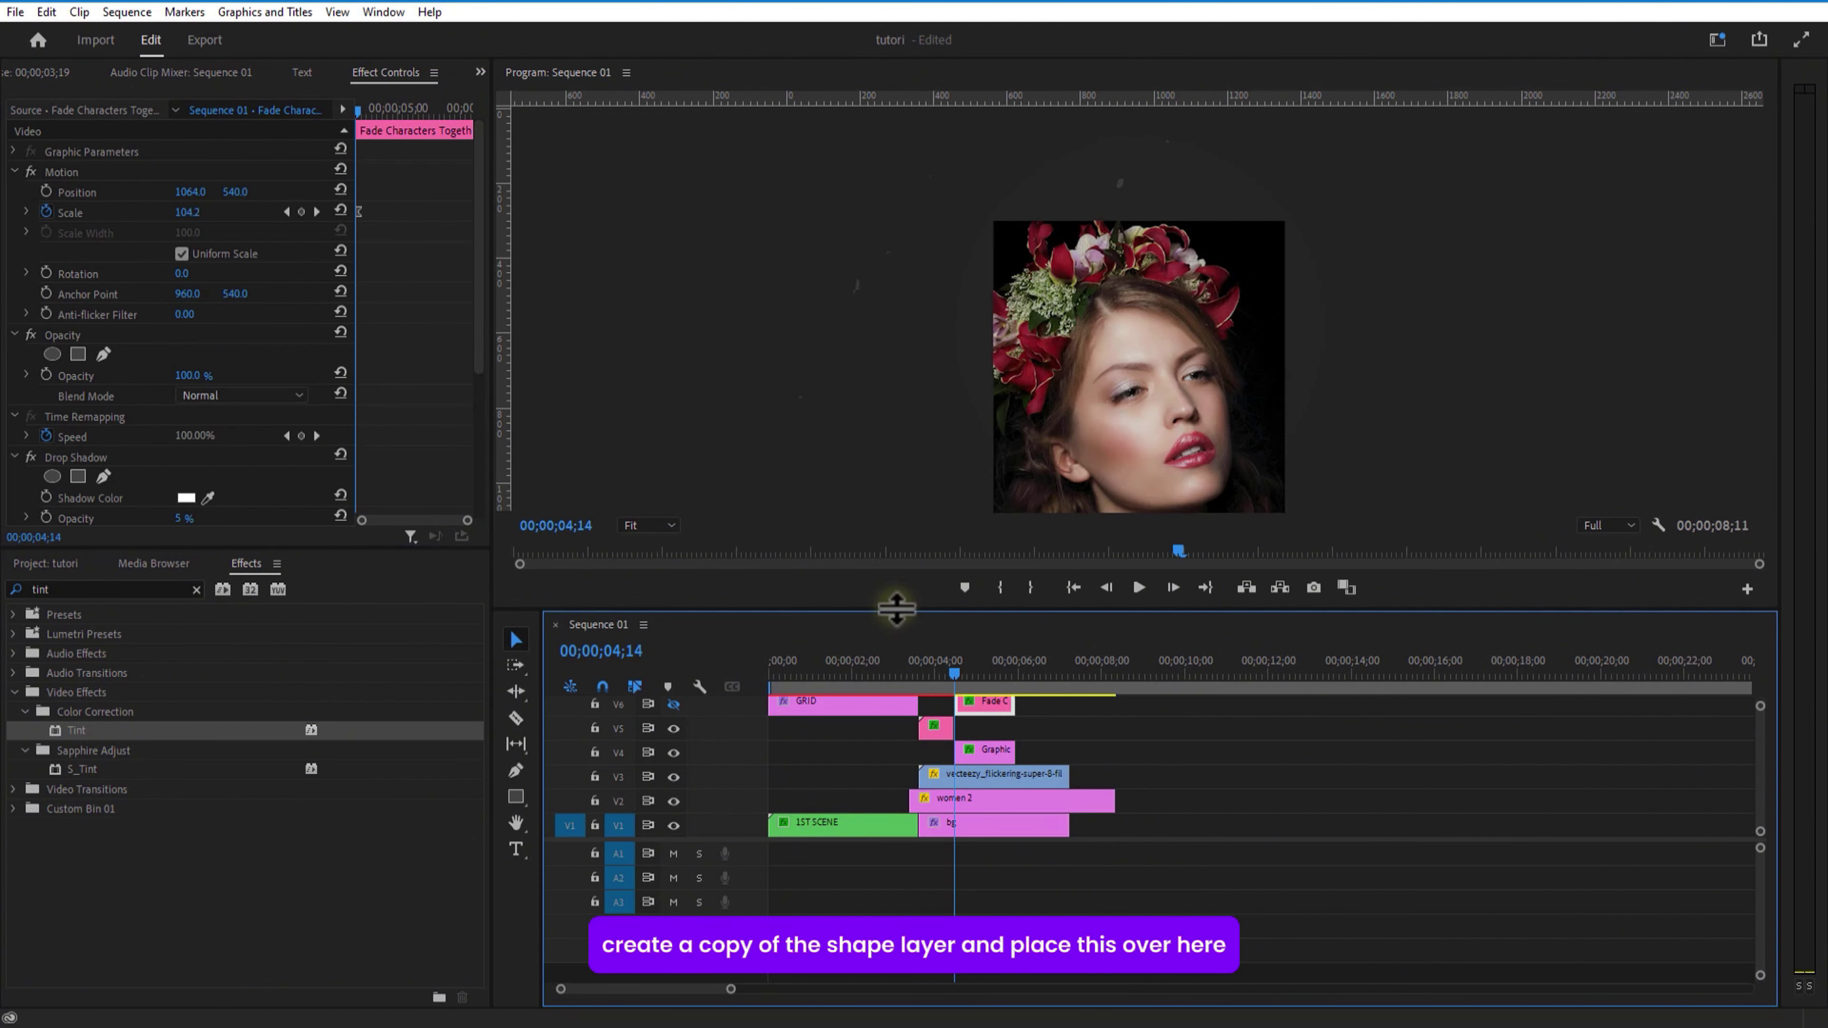
left_click_drag(896, 608, 894, 552)
left_click_drag(848, 670, 856, 639)
left_click(673, 667)
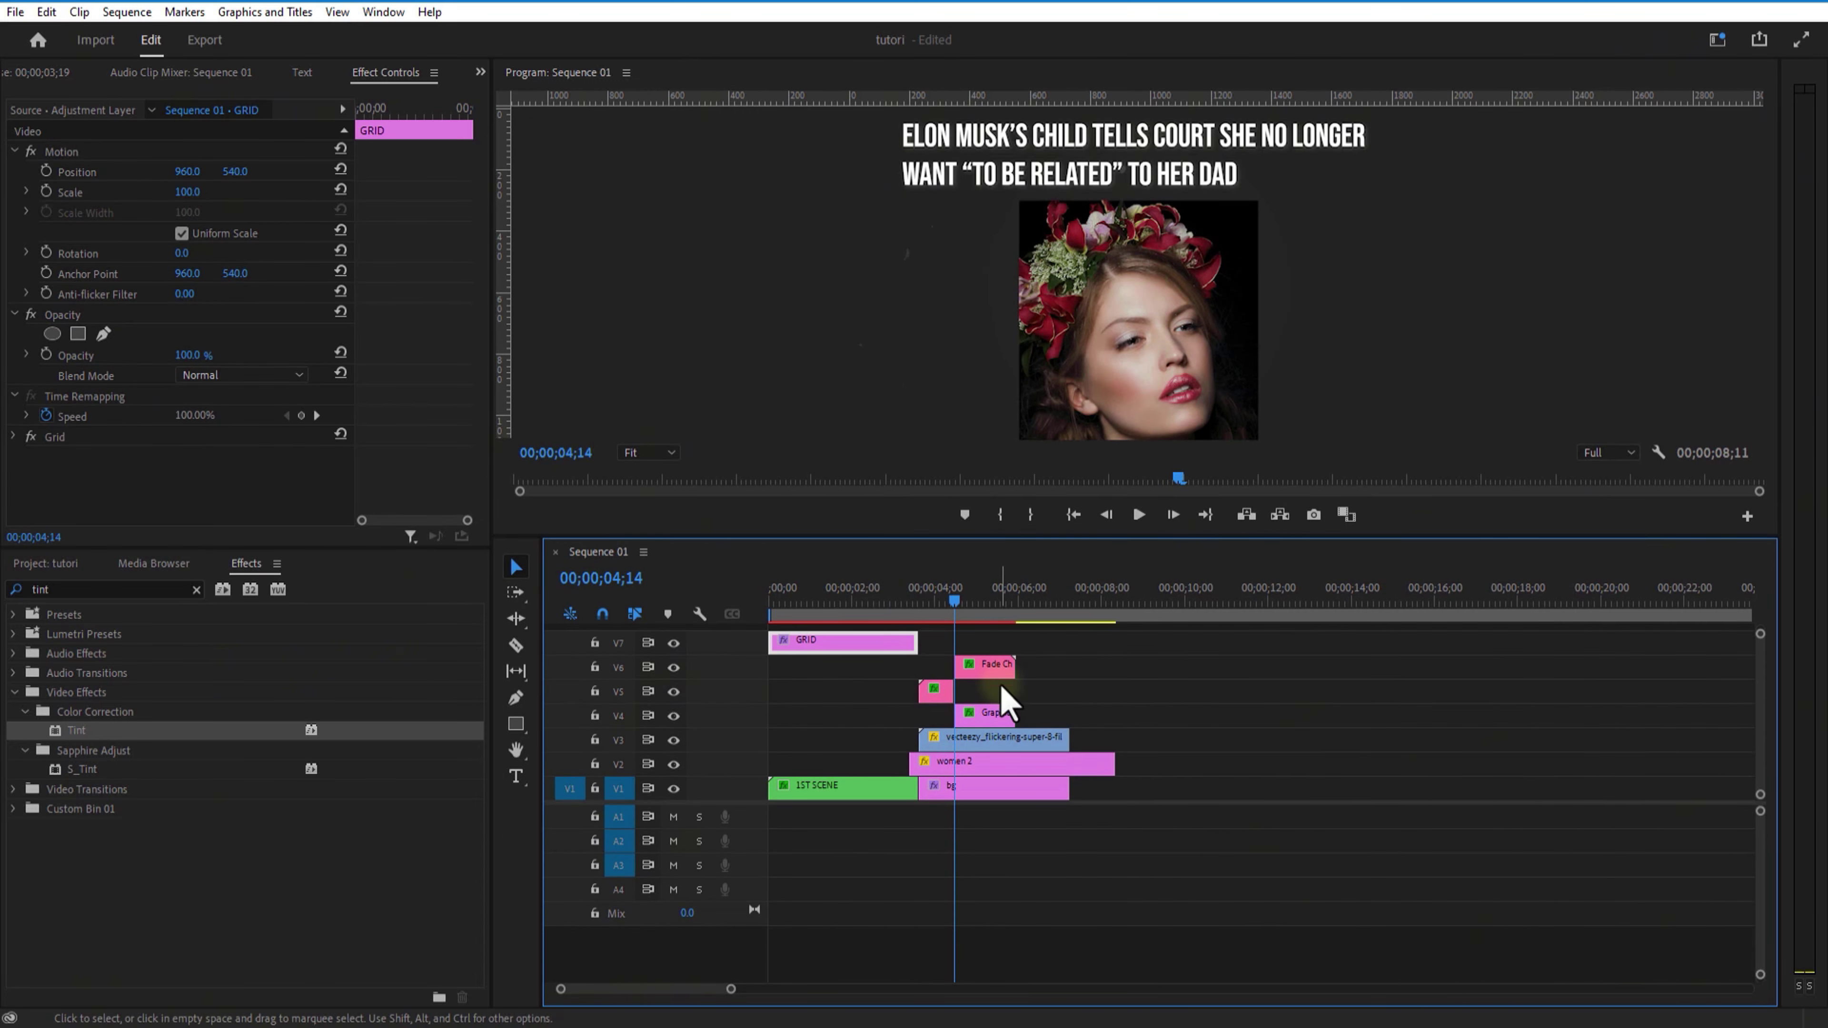
Duplicate the yellow Graphic clip from V4 onto V5, directly above the original at 00;00;04;14.
left_click(993, 718)
left_click_drag(987, 722, 995, 710)
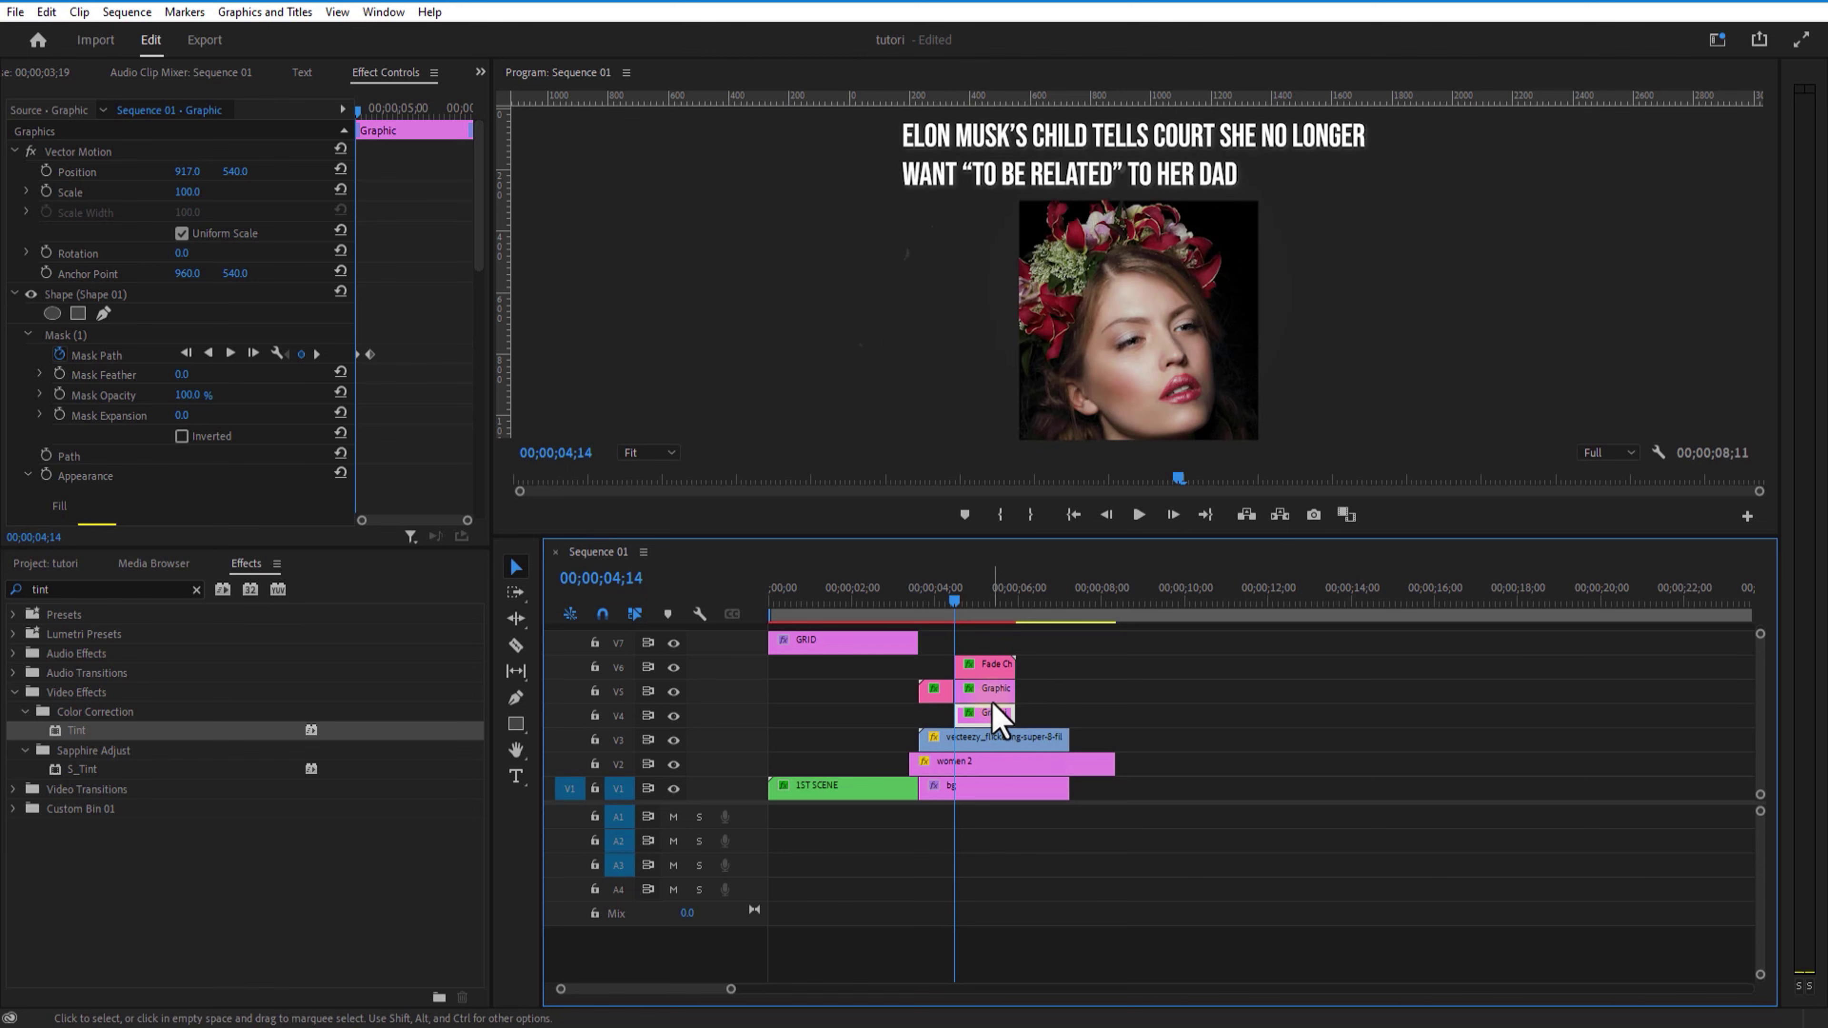
left_click_drag(1017, 541, 1020, 639)
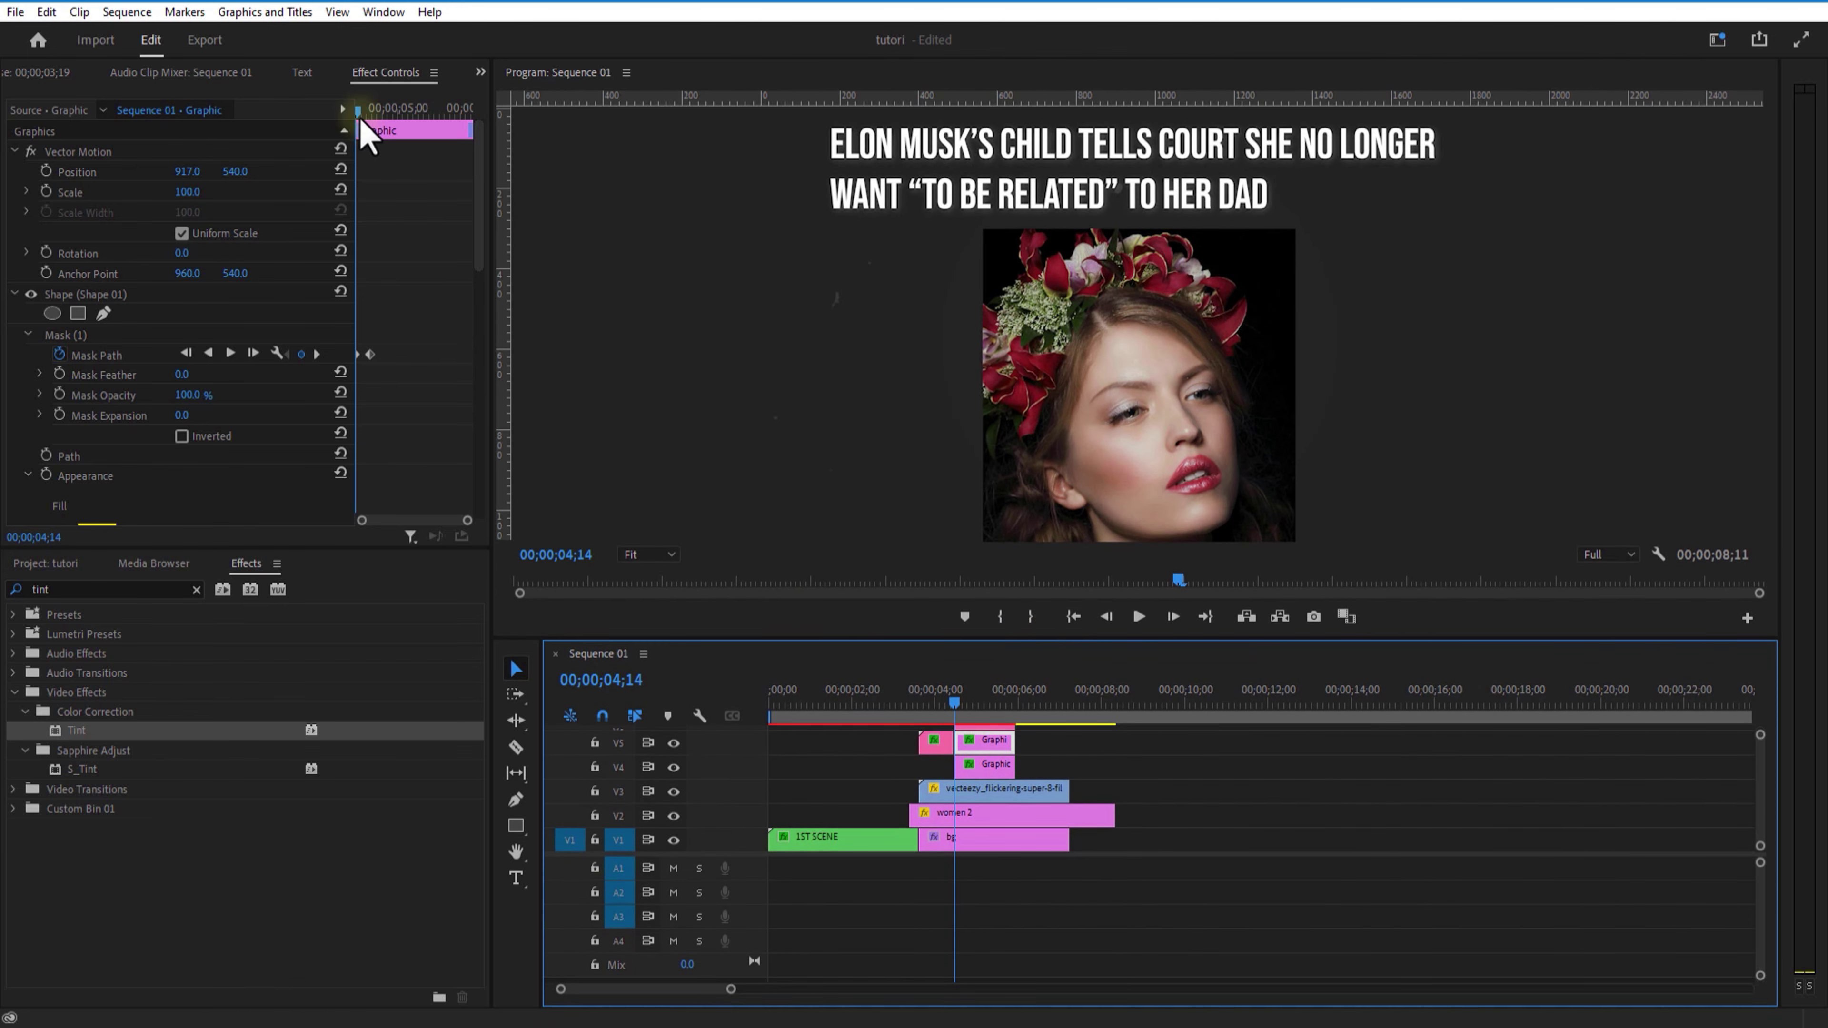
At 00;00;04;20, move the copied yellow bar to vertical position 672 behind the second headline line and delete its mask.
left_click_drag(367, 134, 371, 135)
left_click(86, 336)
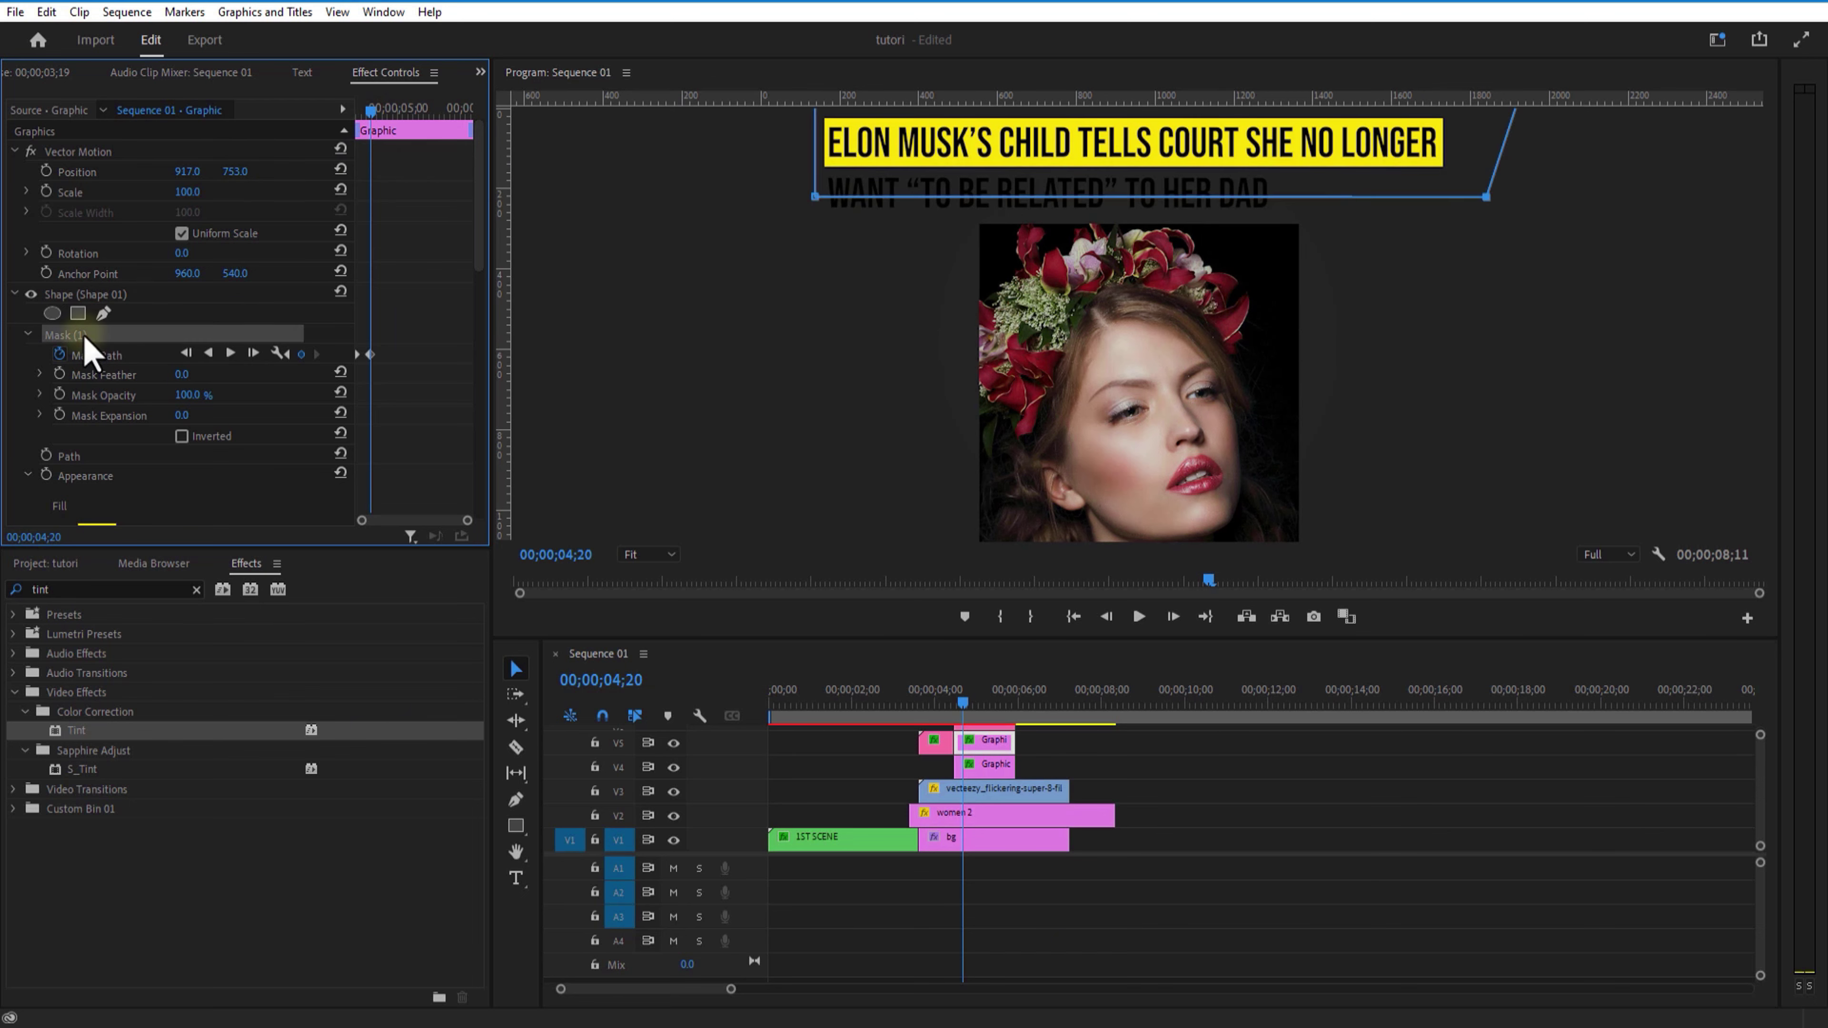
left_click_drag(815, 195, 814, 234)
left_click_drag(1486, 195, 1495, 236)
left_click_drag(235, 170, 107, 193)
key("Delete")
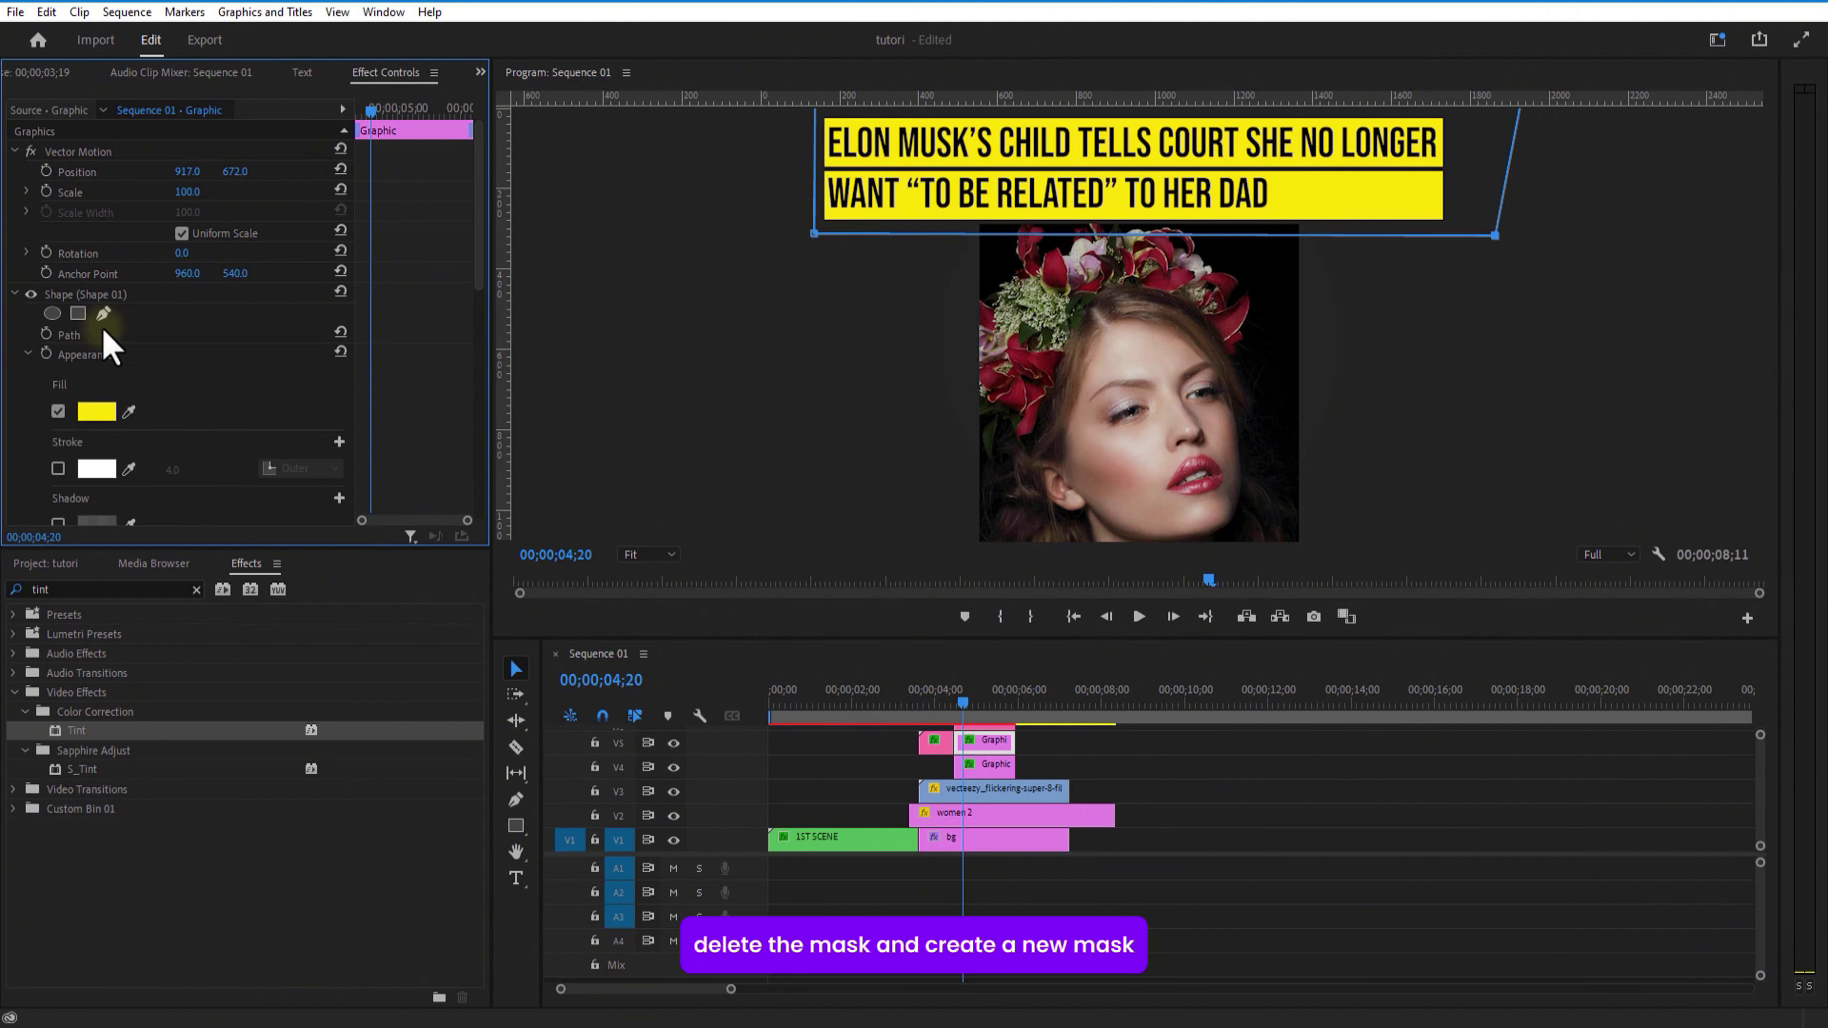
Shorten the copied yellow bar to the width of the second headline line, ending just after "DAD".
left_click(108, 294)
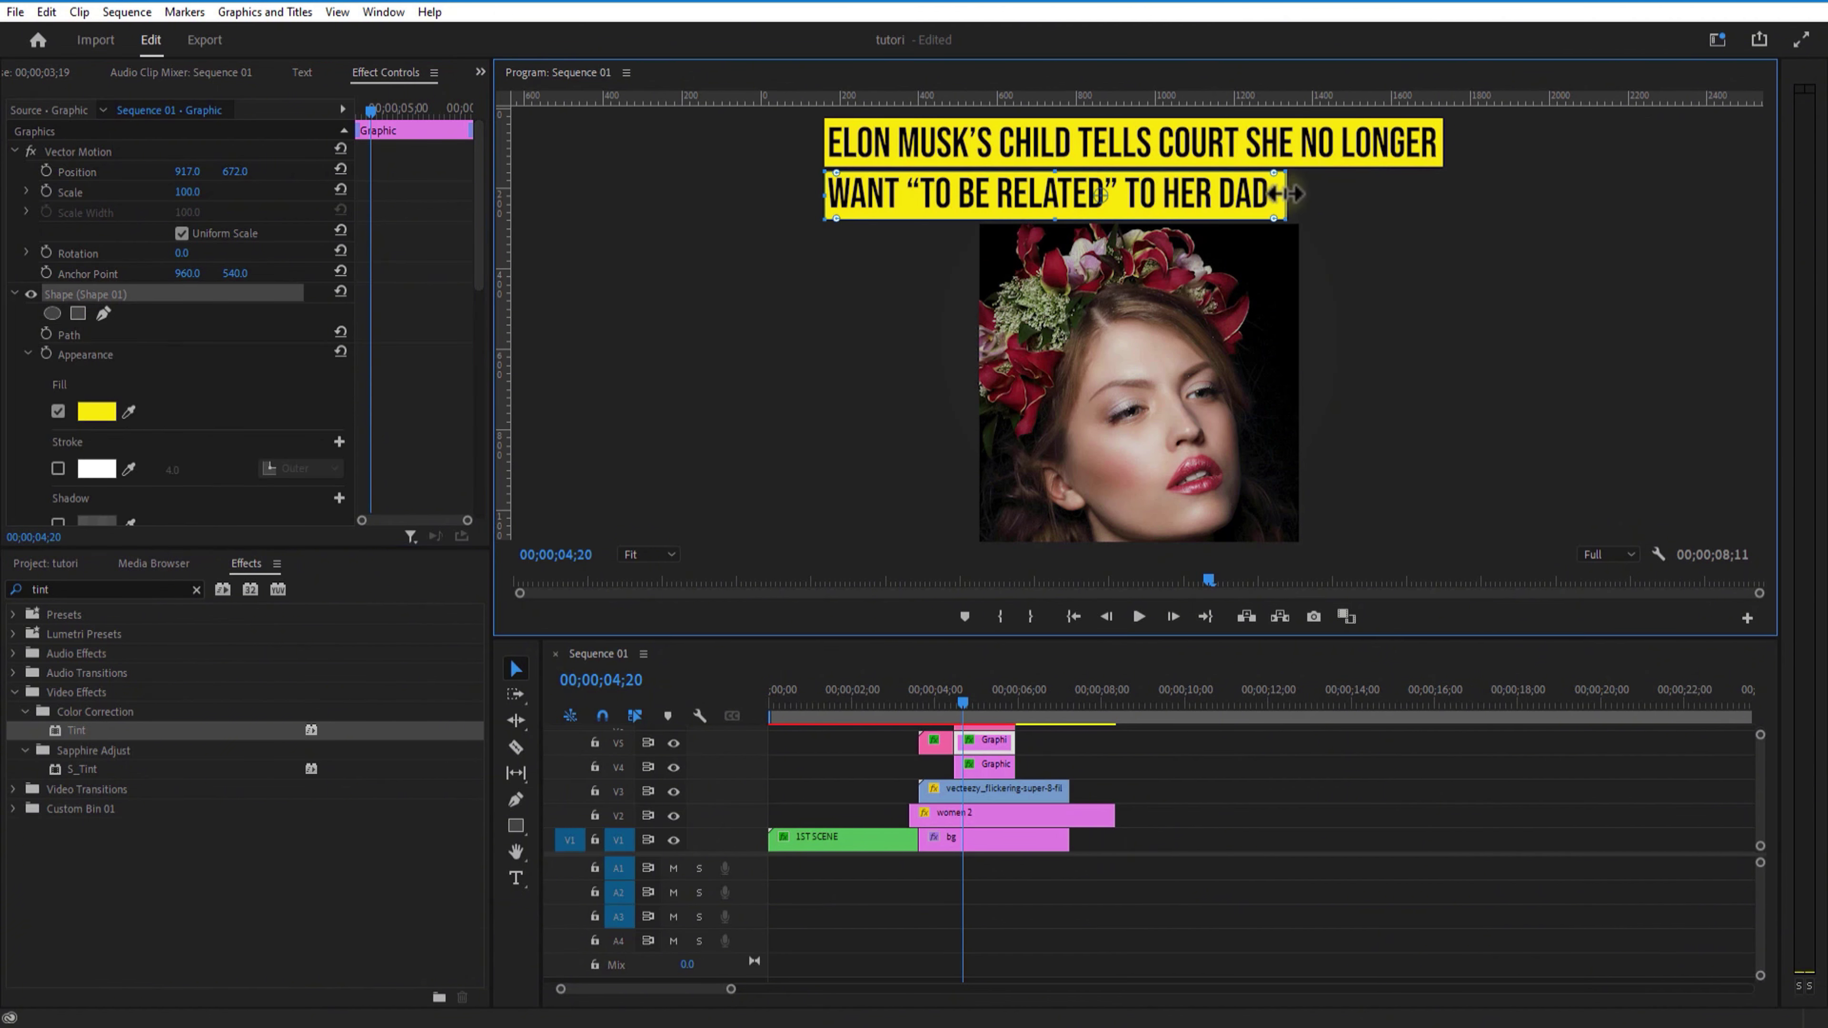
left_click(209, 350)
left_click_drag(963, 701, 955, 700)
left_click(102, 314)
left_click(1008, 839)
left_click_drag(731, 990, 667, 1009)
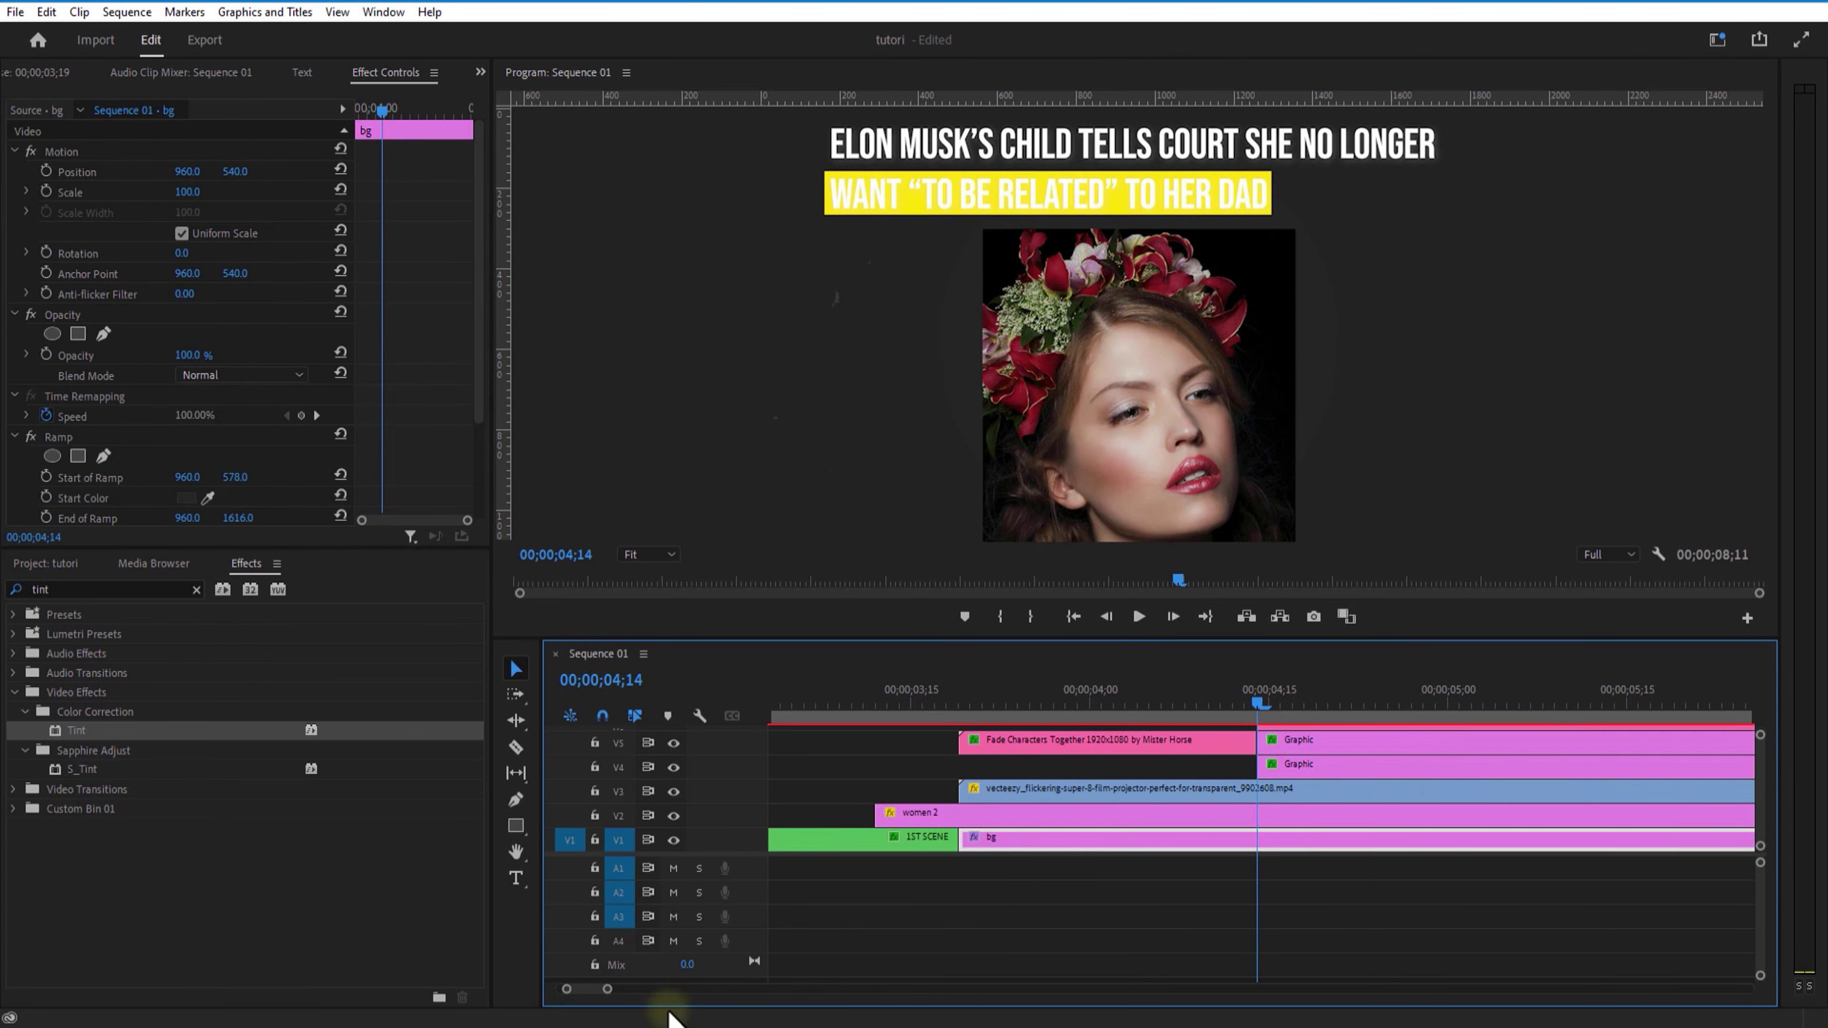
Add a new mask to the copied yellow bar on V5 and keyframe its Mask Path at 00;00;04;14.
left_click(1296, 741)
left_click(181, 436)
left_click_drag(1288, 697, 1257, 700)
left_click(66, 335)
mouse_move(1173, 204)
left_mouse_down()
mouse_move(714, 204)
mouse_move(1158, 205)
left_mouse_up()
left_click(59, 354)
Six frames on, at 00;00;04;20, extend the mask over the whole yellow bar behind the second headline line.
left_click(1246, 876)
key("Right")
key("Right")
key("Right")
key("Right")
key("Right")
key("Right")
left_click(1285, 743)
left_click(66, 335)
left_click(1267, 886)
Play back the second scene to check the two-line yellow highlight wipe.
left_click_drag(1329, 701, 1245, 701)
left_click_drag(607, 989, 689, 992)
left_click(1043, 840)
left_click_drag(1064, 701, 1028, 700)
left_click(1138, 618)
left_click(1139, 618)
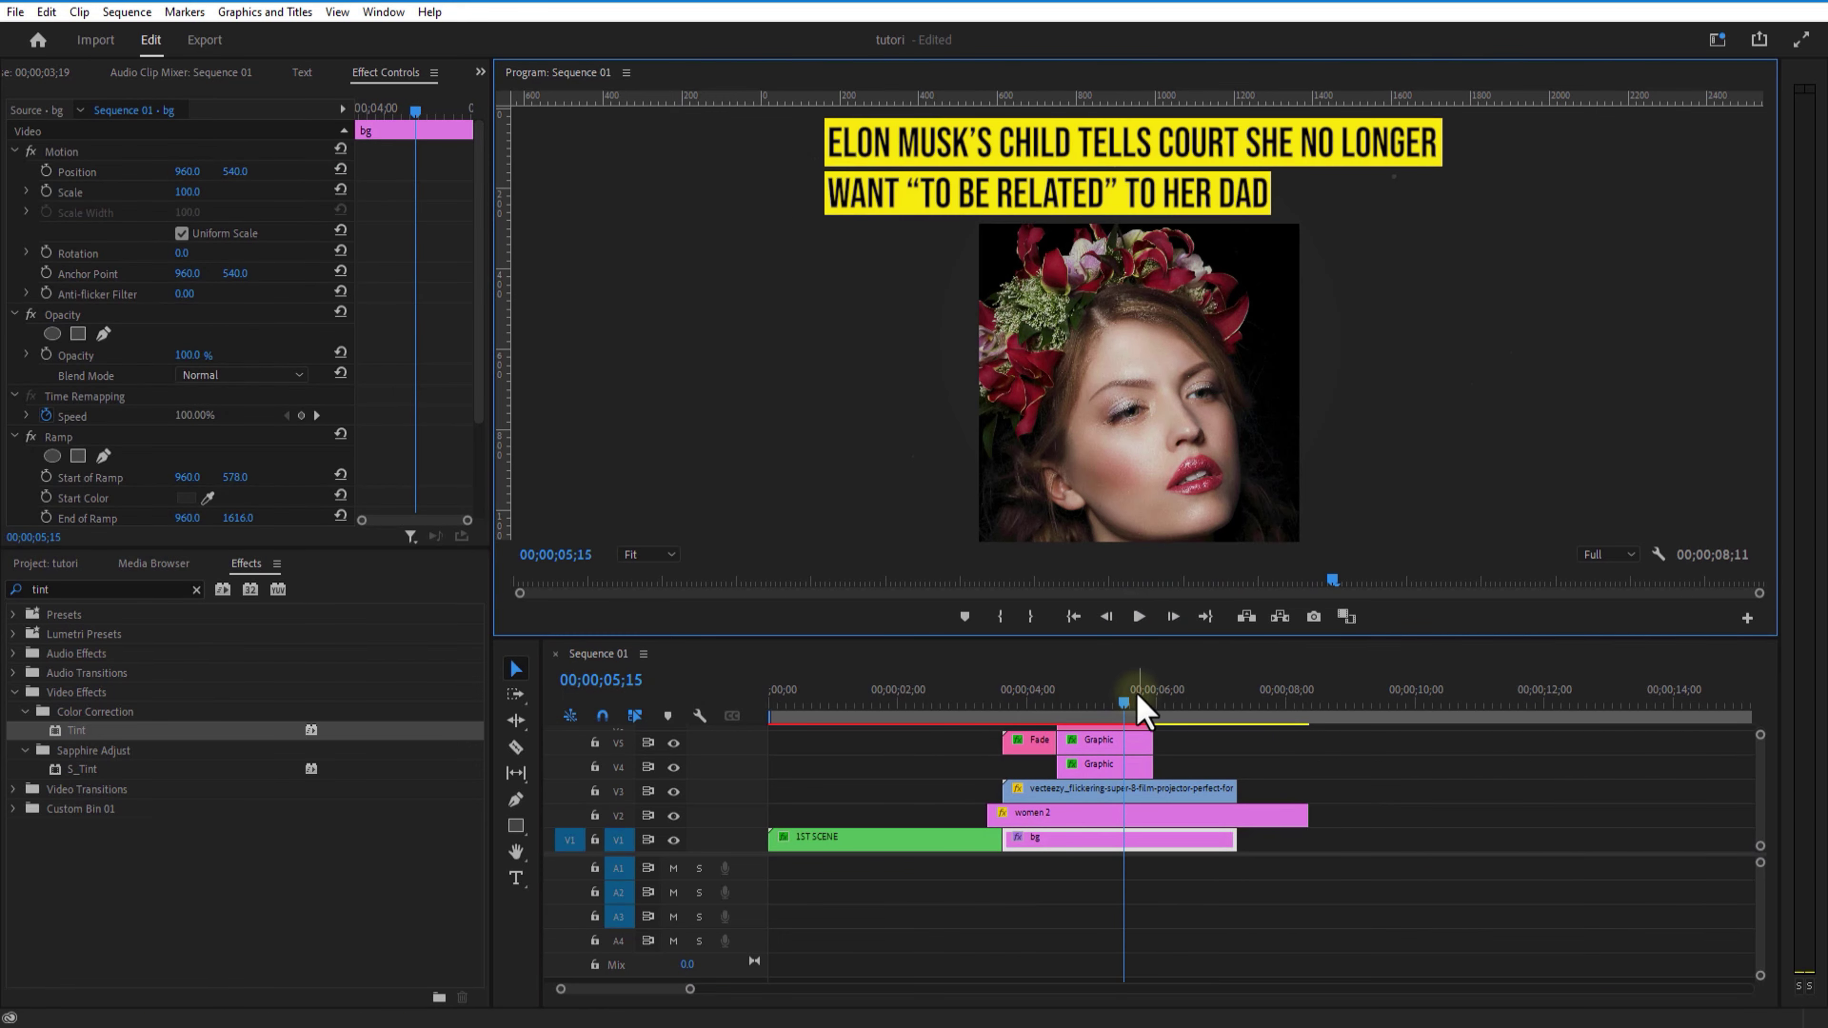
Copy the Drop Shadow effect from the V6 headline clip onto both yellow Graphic clips on V5 and V4.
mouse_move(1080, 710)
left_mouse_down()
mouse_move(1057, 715)
mouse_move(1089, 720)
left_mouse_up()
left_click_drag(1244, 638, 1244, 559)
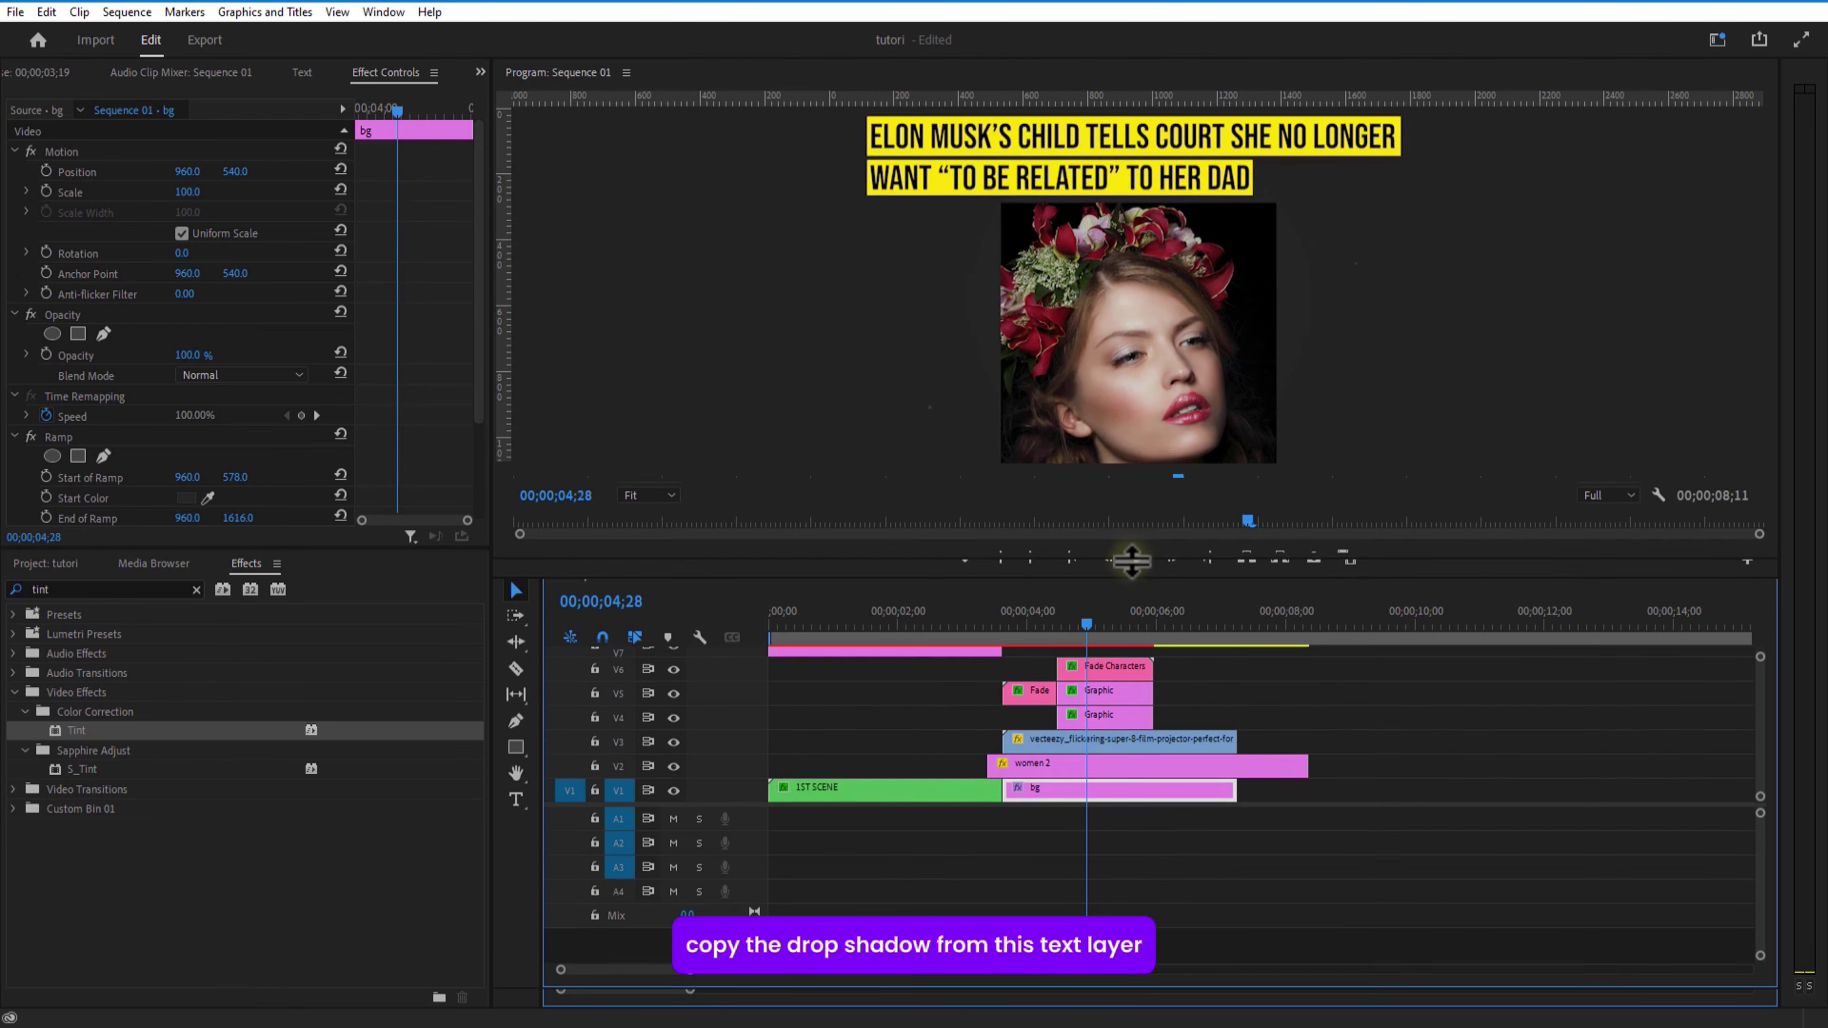
left_click(1107, 683)
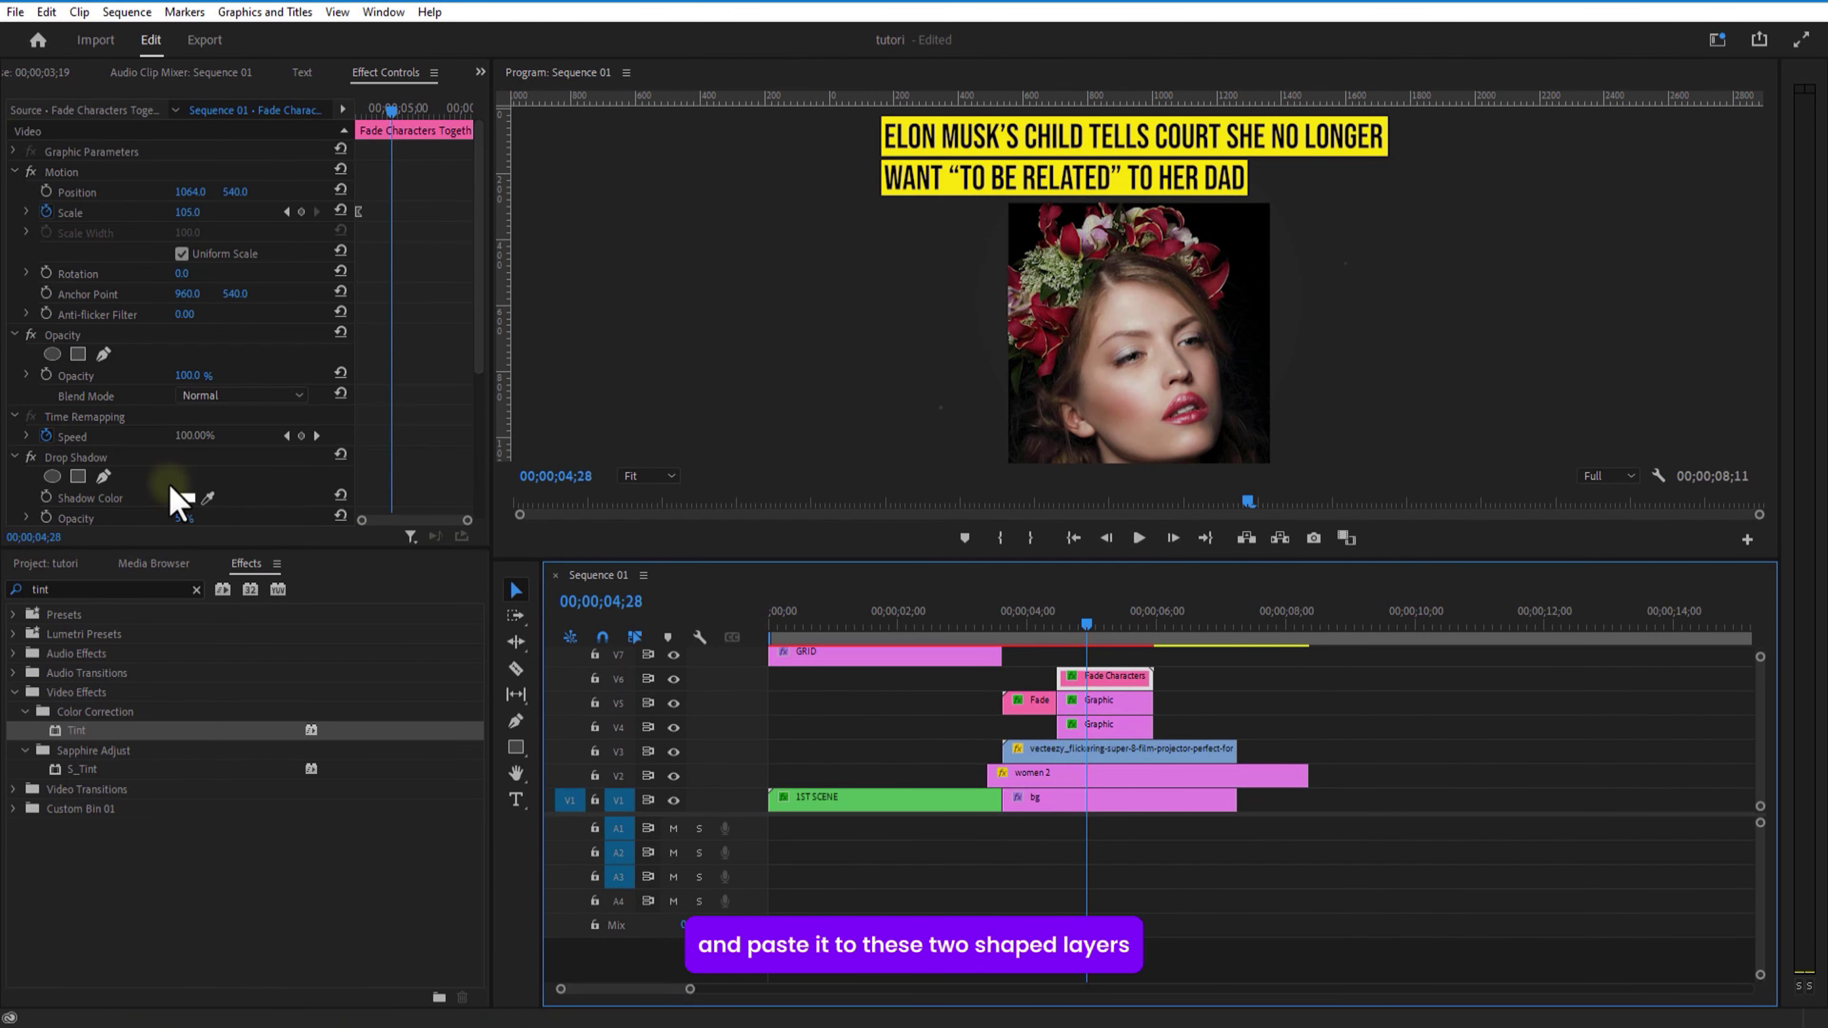
left_click(106, 458)
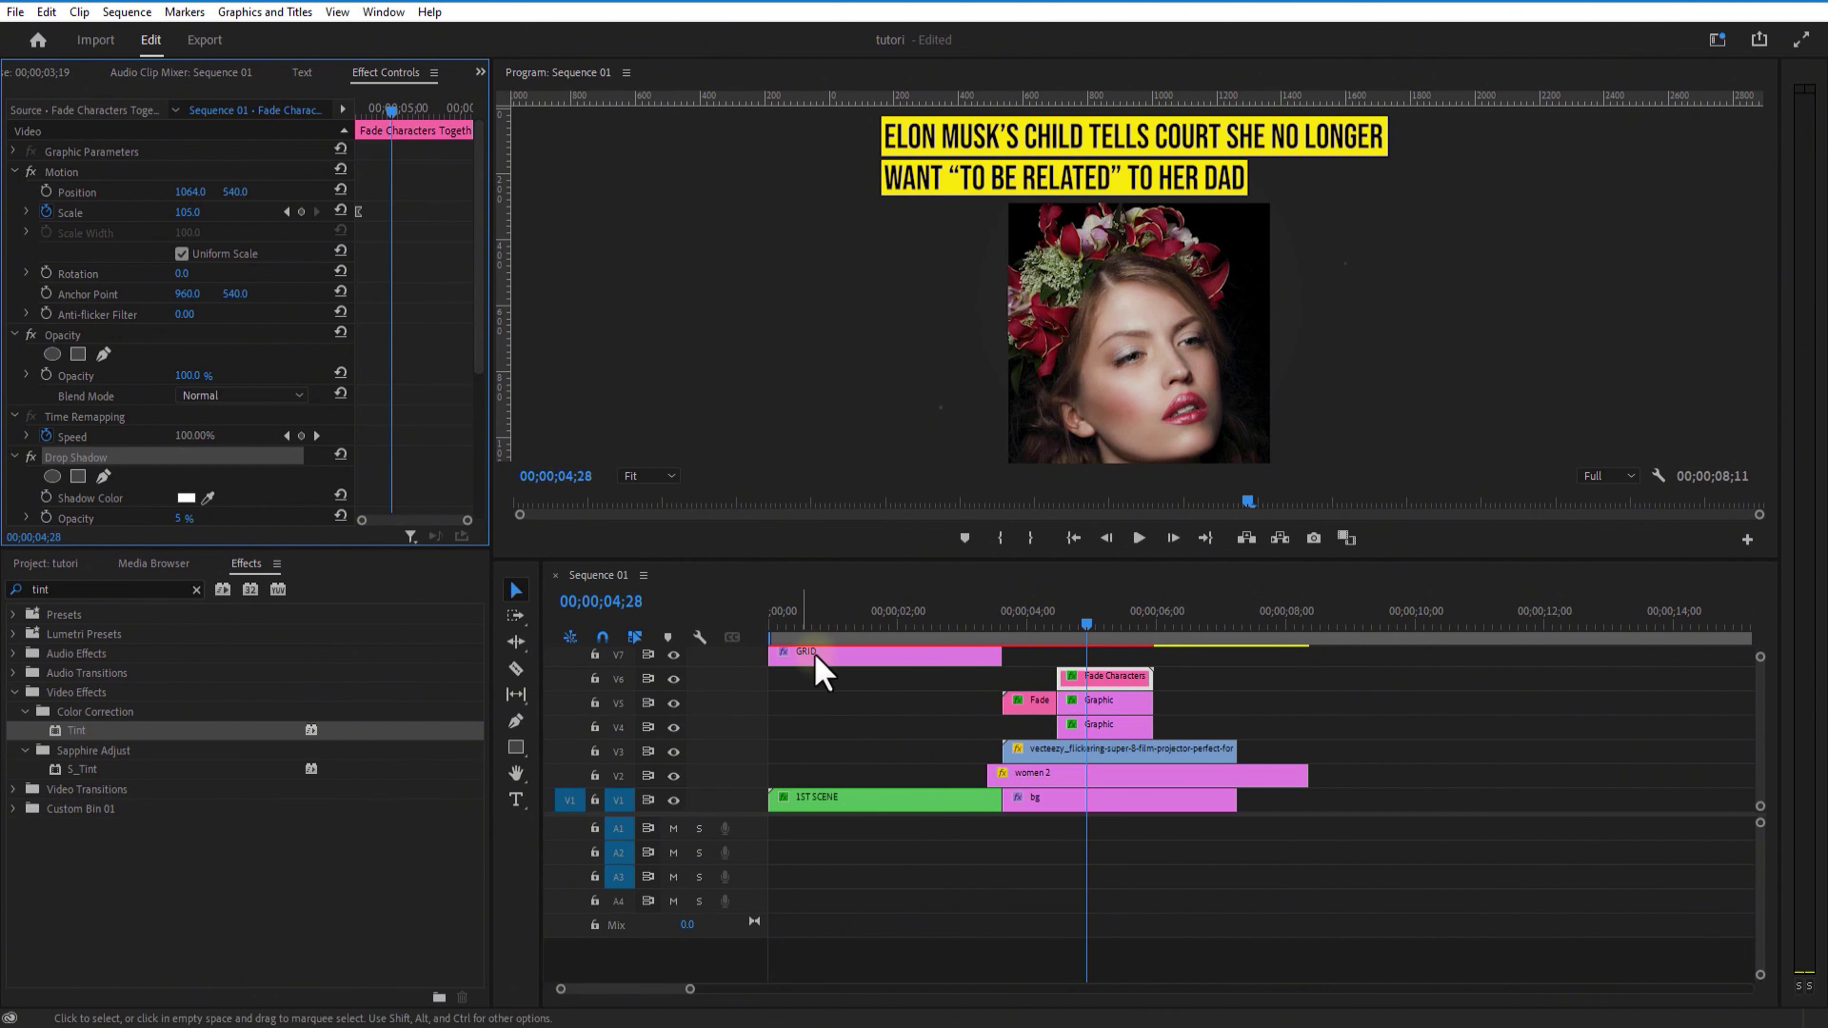
left_click(1129, 704)
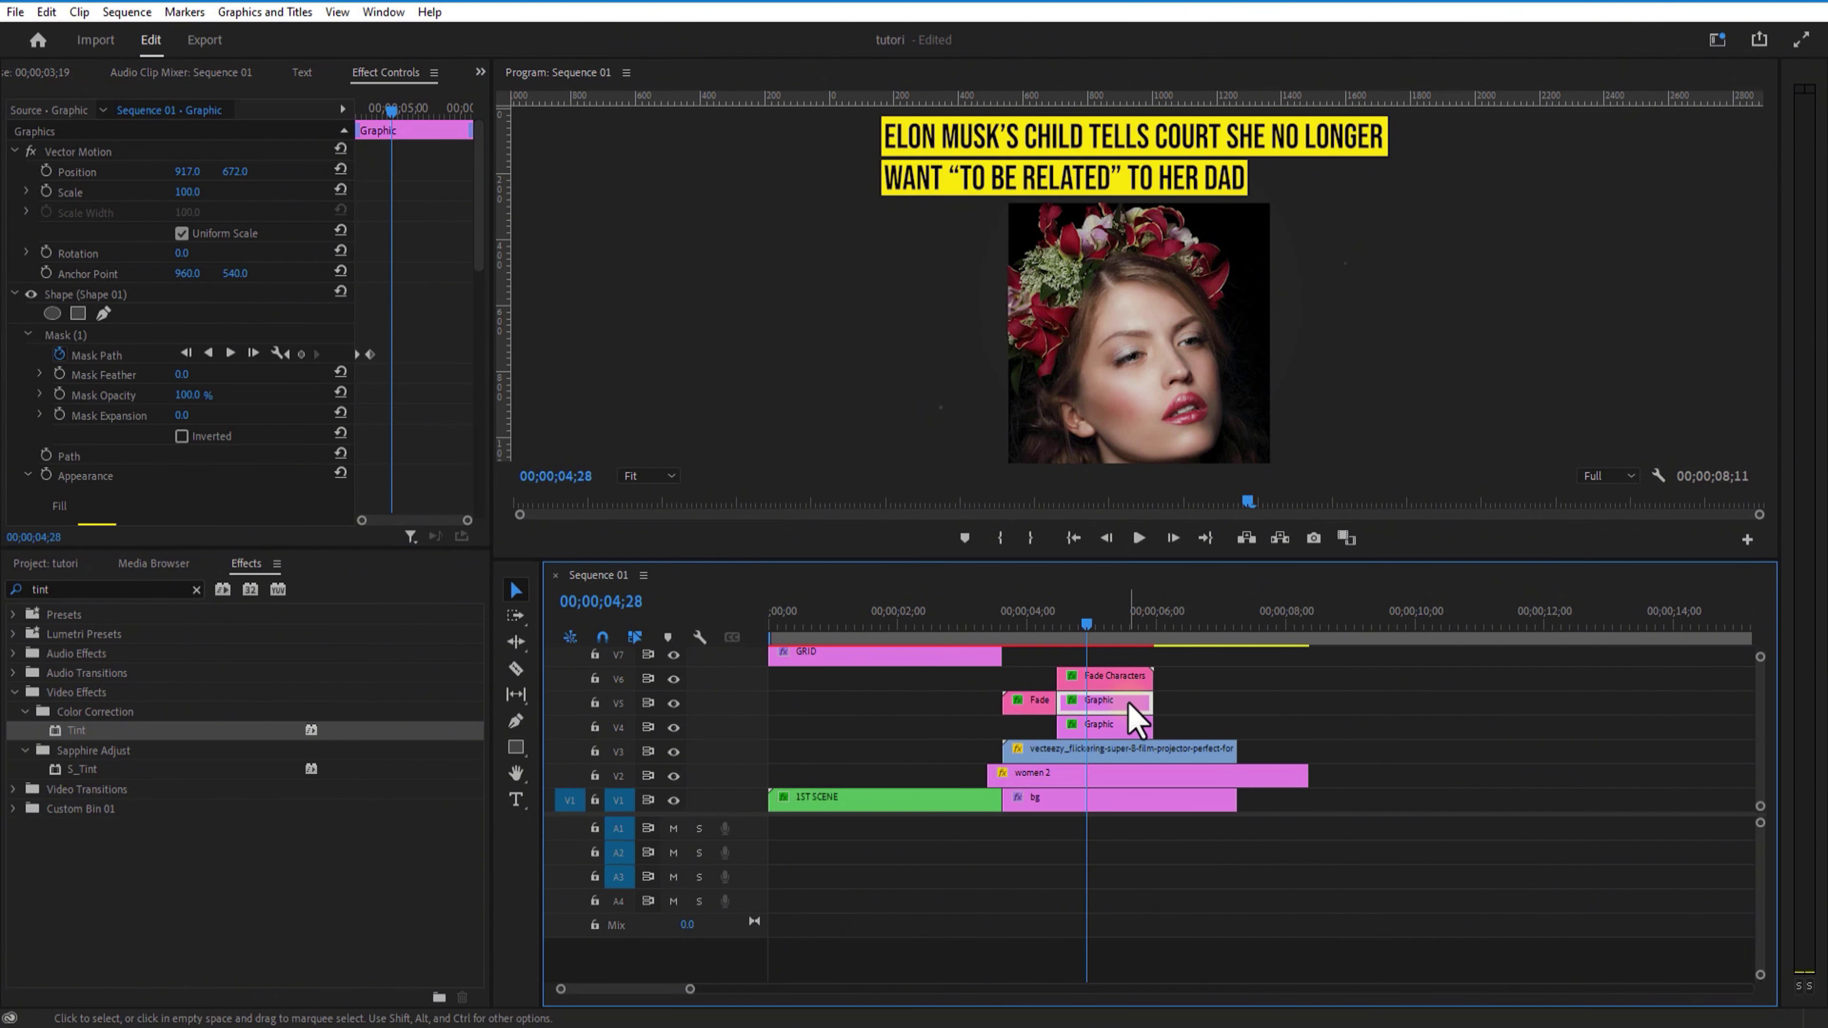
left_click(1108, 724)
key("ctrl+v")
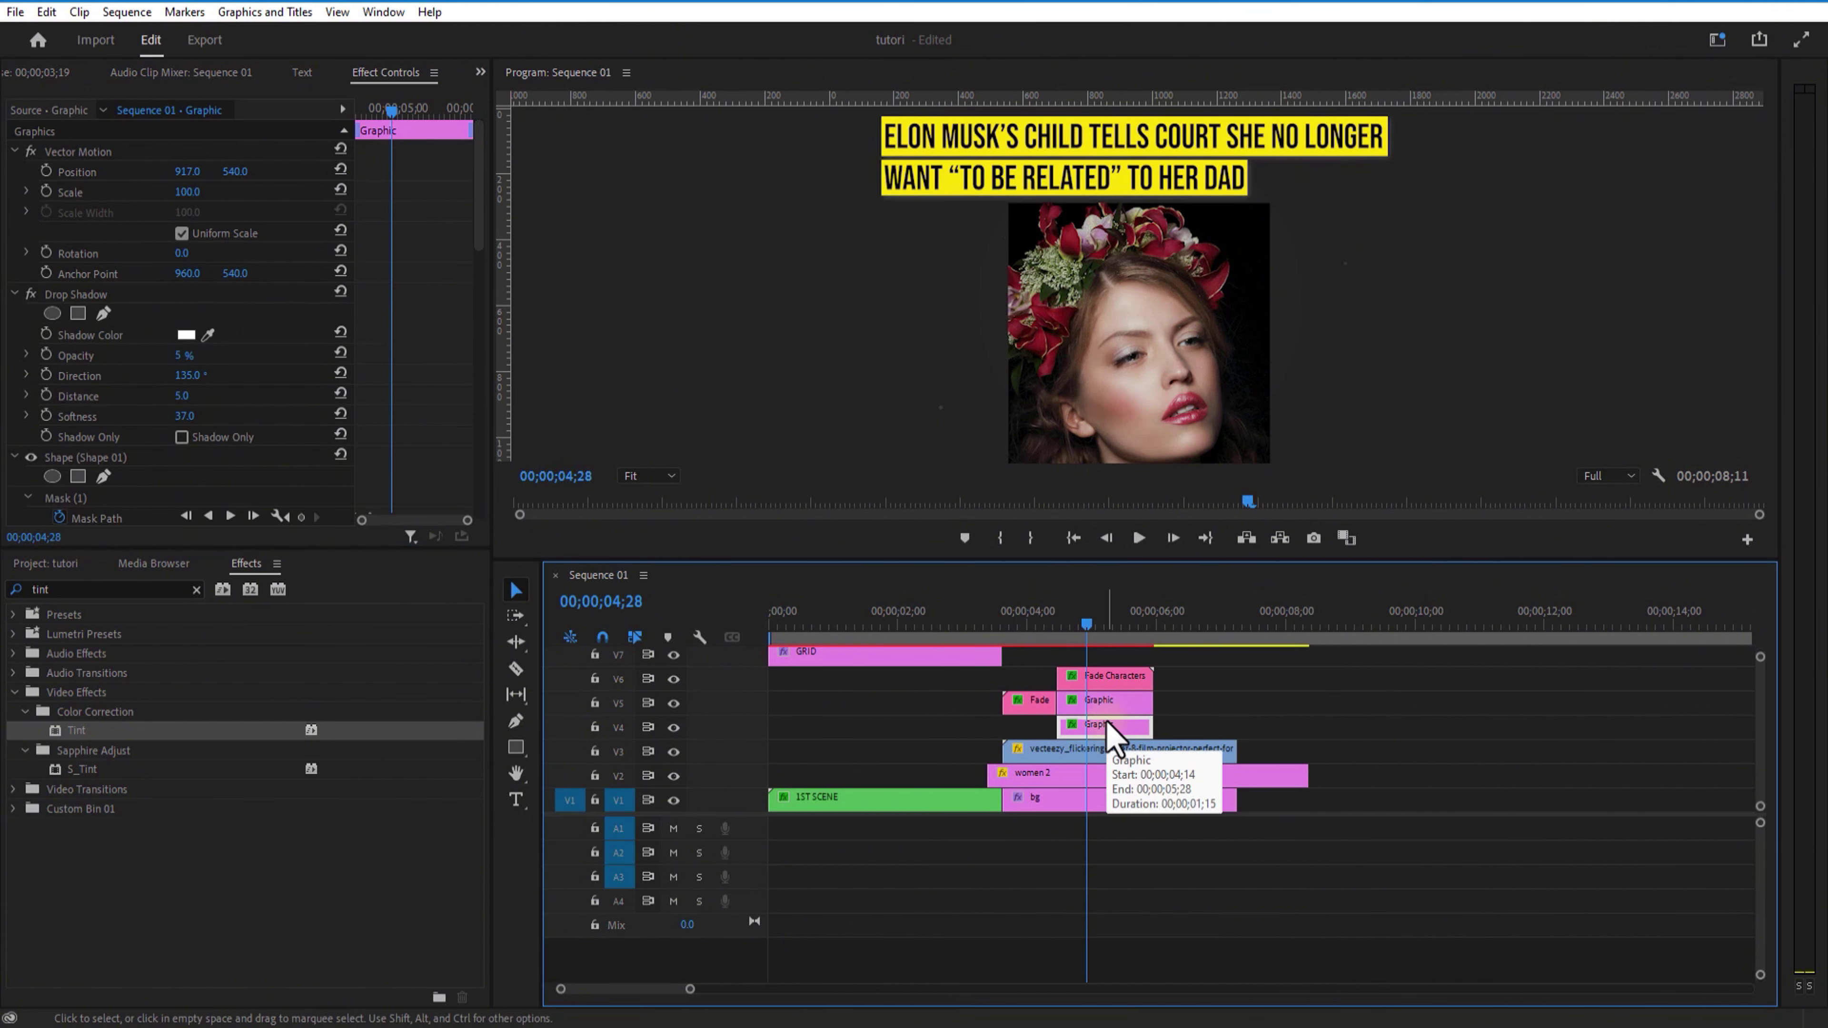
Set the Drop Shadow on both Graphic clips to the yellow sampled from the bars, with 10% opacity.
left_click(1098, 702)
mouse_move(478, 244)
left_mouse_down()
mouse_move(473, 431)
mouse_move(468, 225)
left_mouse_up()
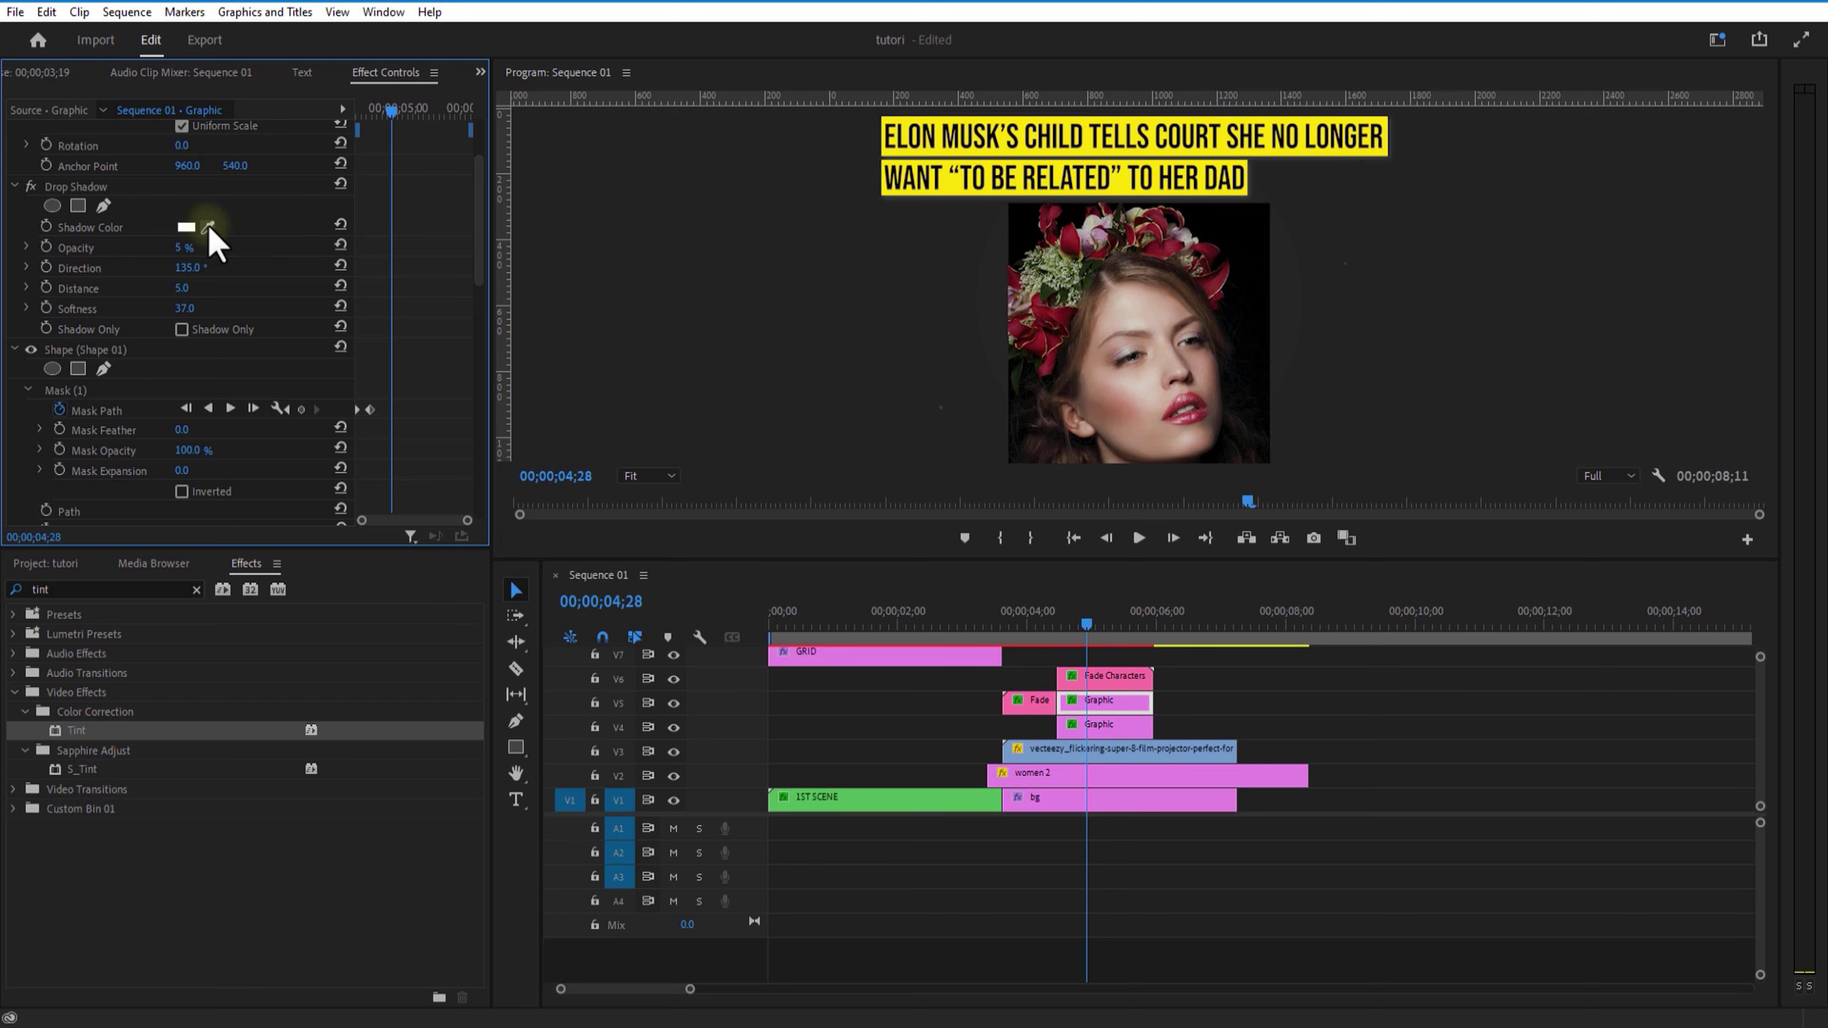
left_click(891, 174)
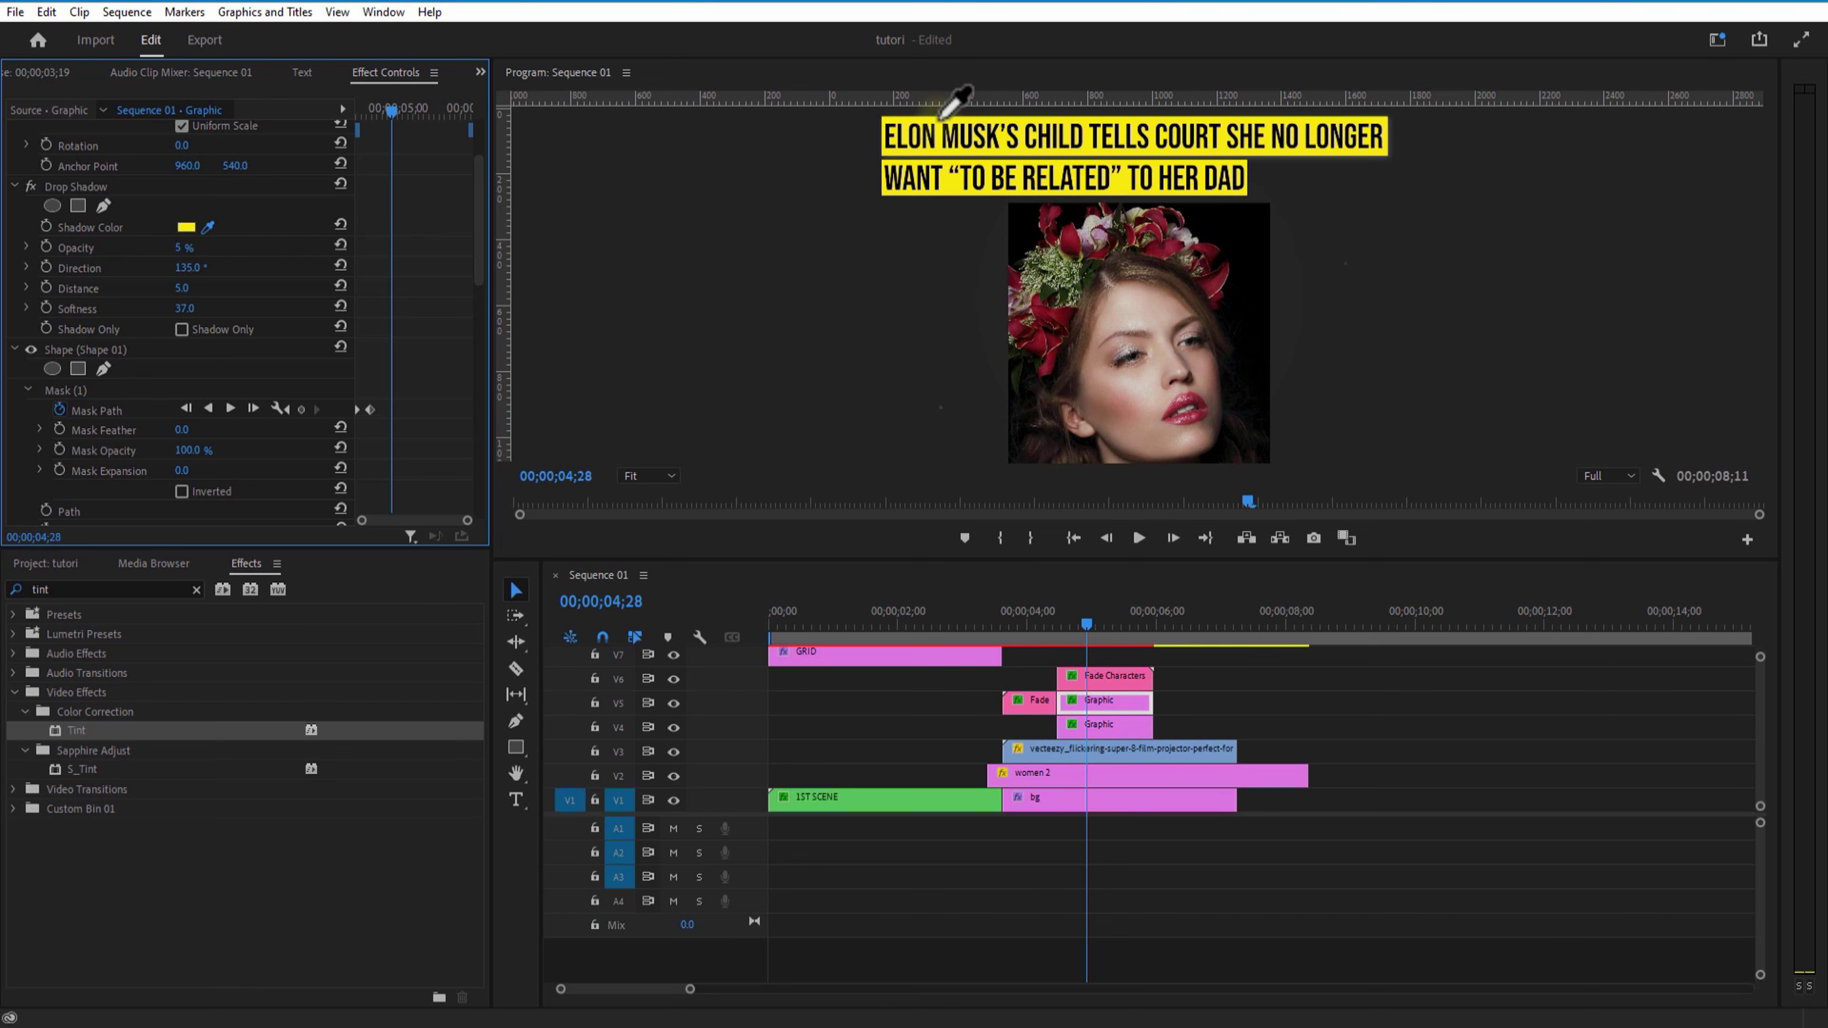
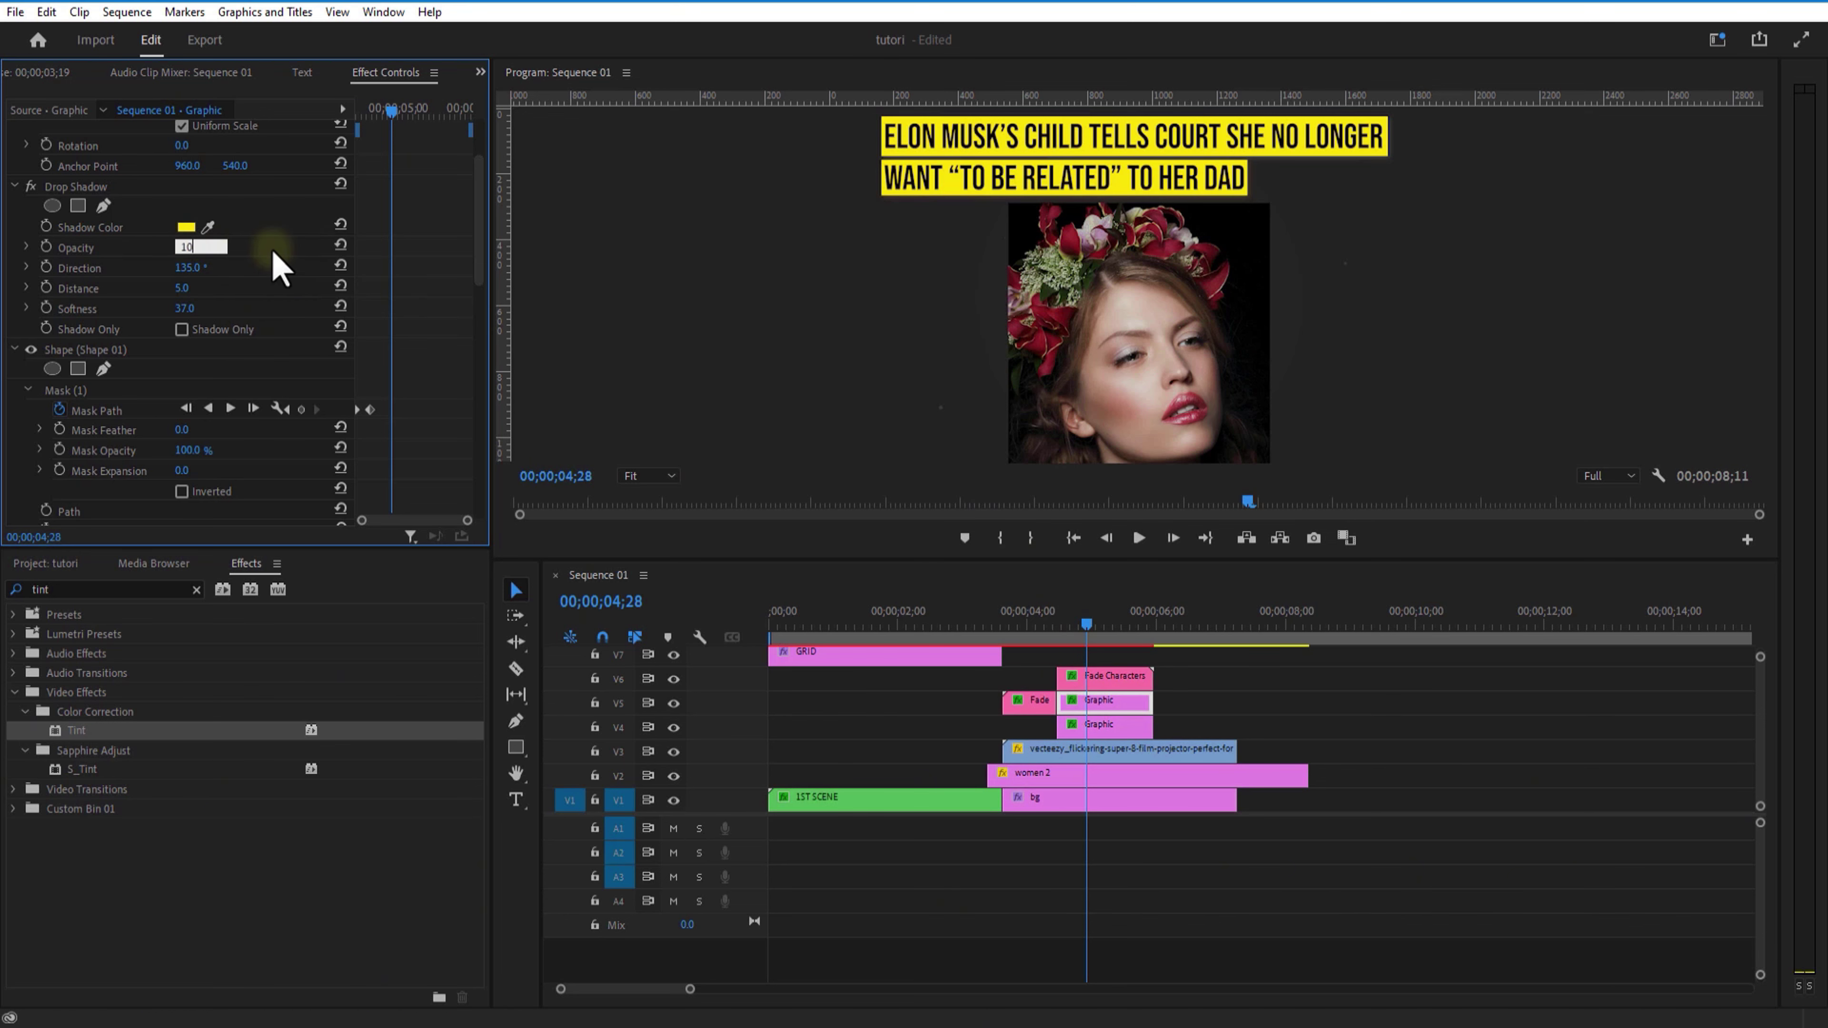
type("10")
key("Return")
left_click(1086, 723)
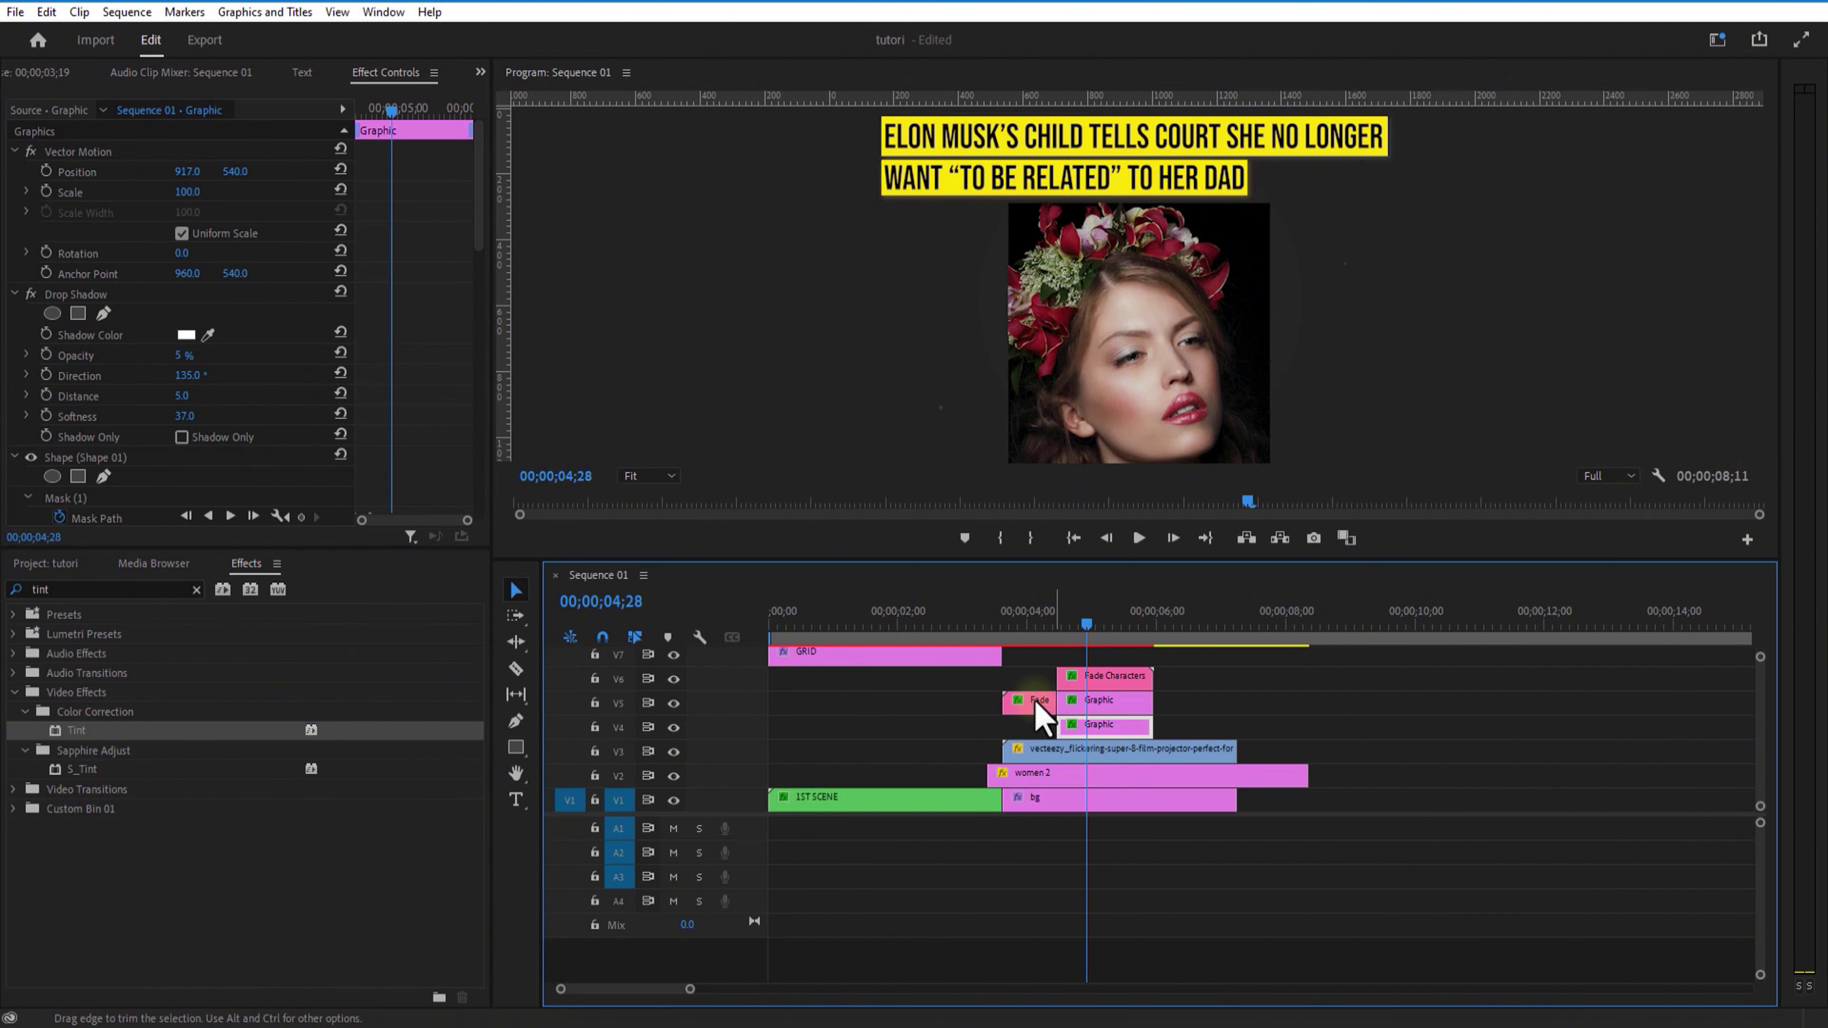
left_click(1106, 198)
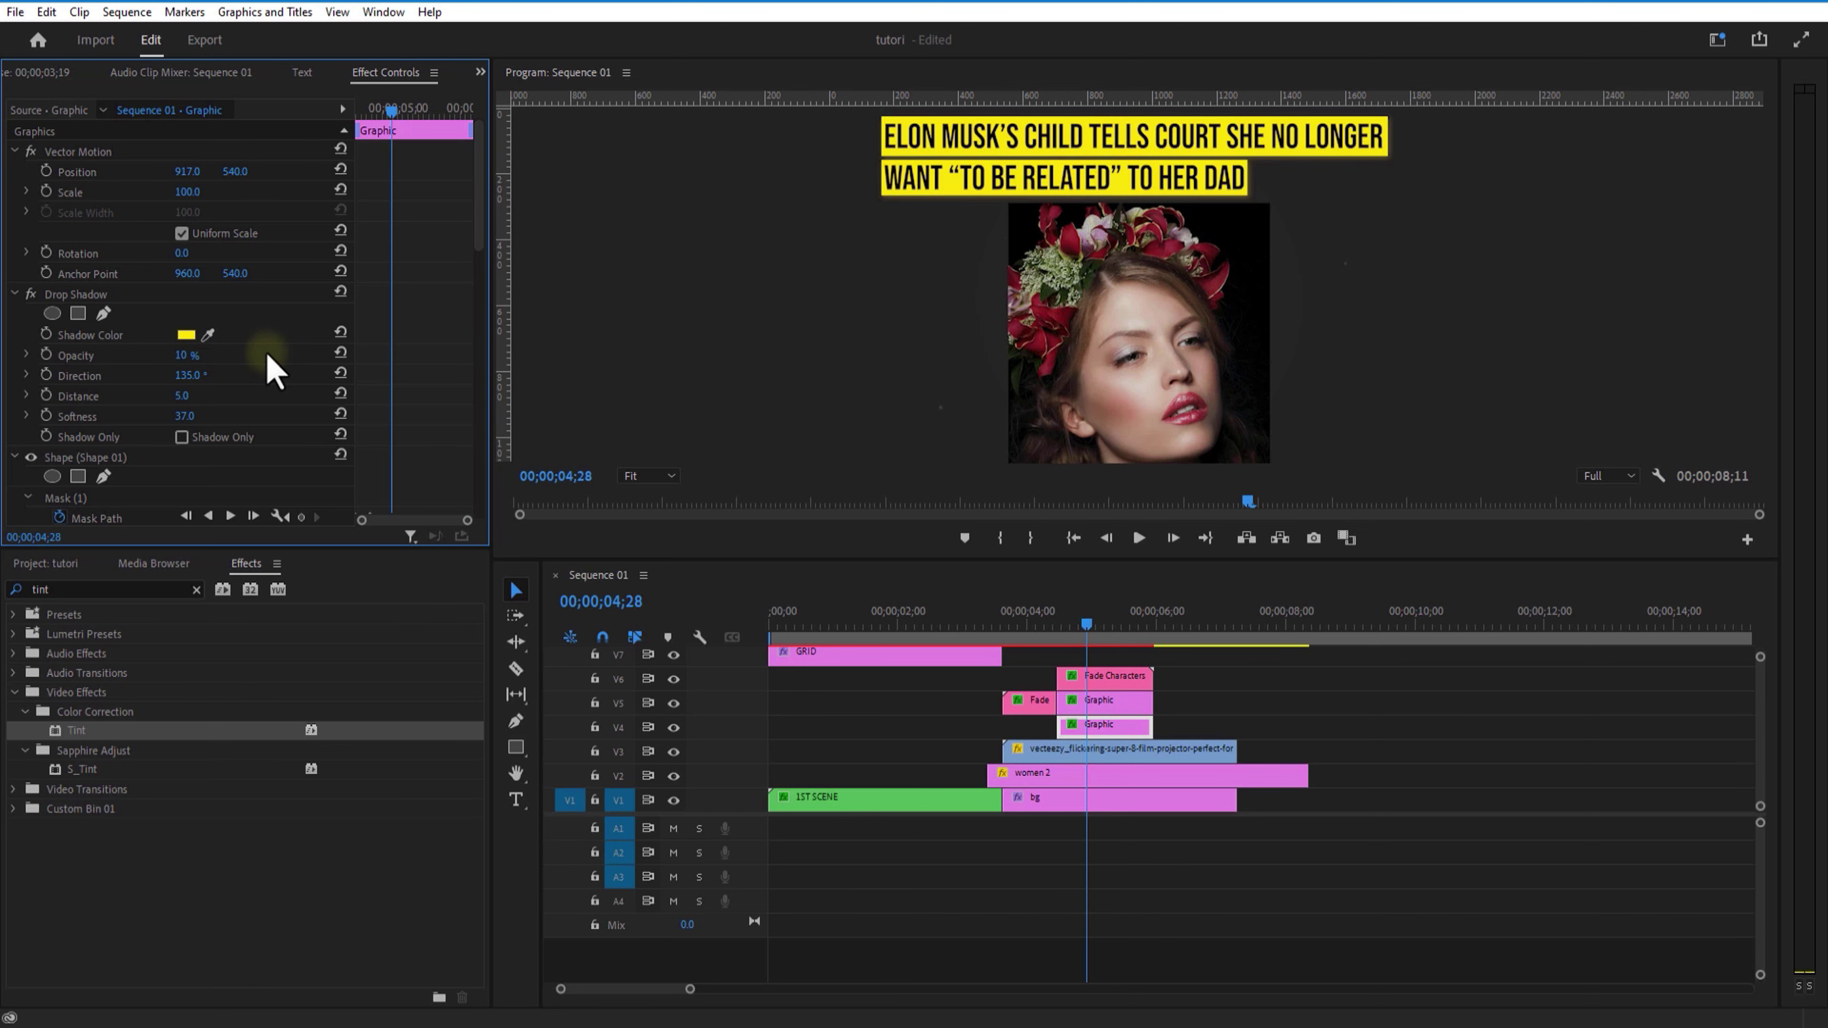
Cut the film overlay, women 2 and bg clips at 00;00;05;29, where the headline clips end.
key("Down")
left_click(516, 668)
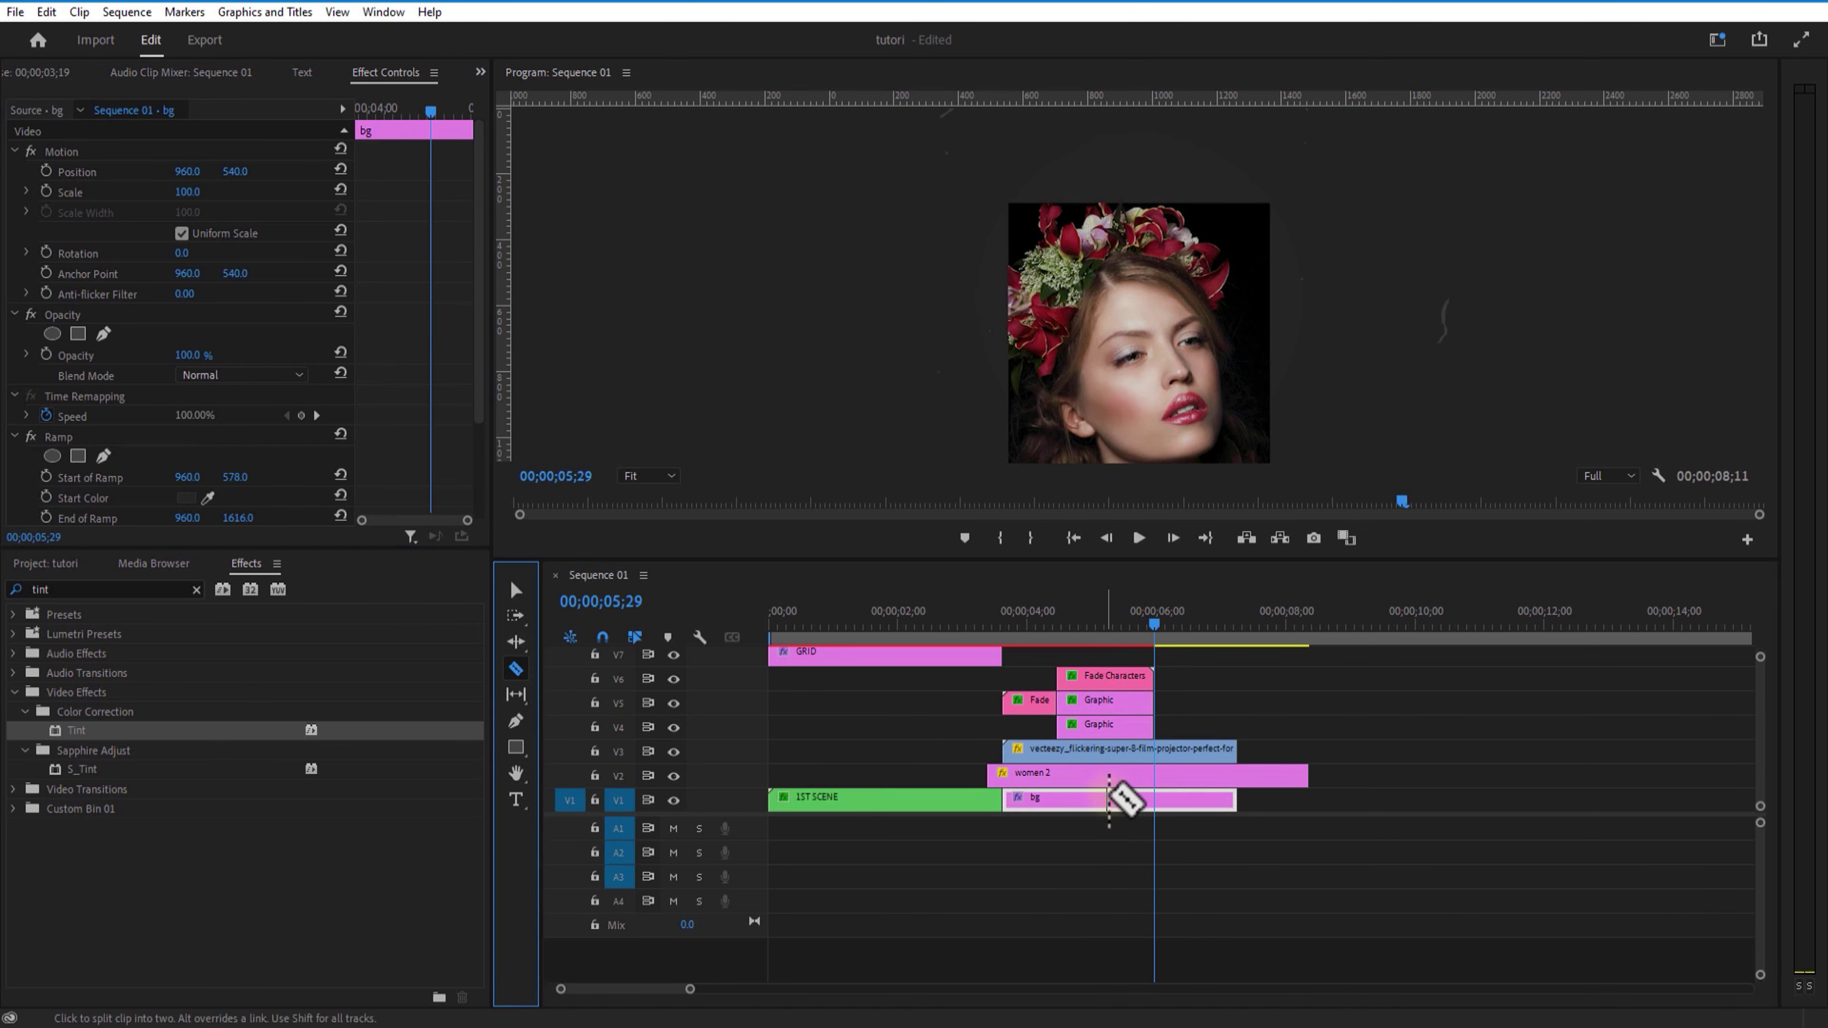
left_click(1153, 750, "shift")
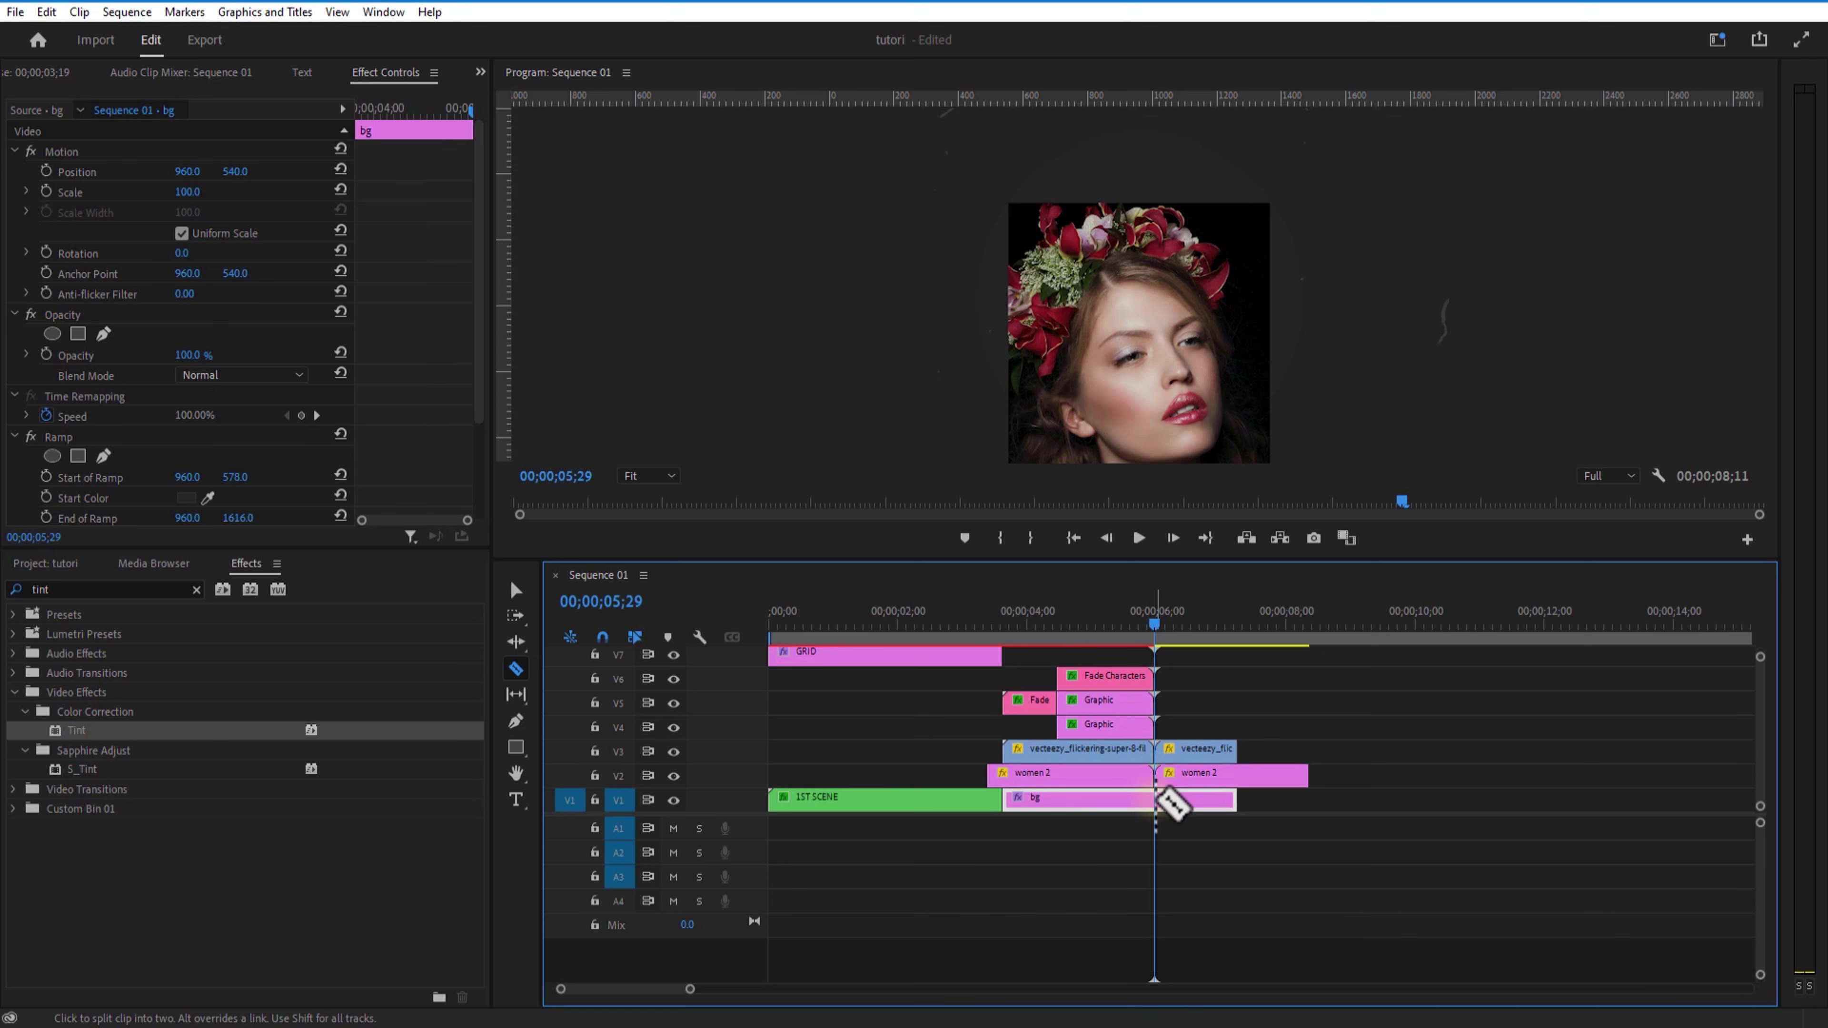
Delete the film overlay and women 2 pieces after 00;00;05;29 and extend the remaining bg piece to 00;00;11;10.
left_click(515, 590)
left_click_drag(1174, 712, 1499, 799)
key("Delete")
left_click(1209, 800)
Apply the wiggle 2 preset to both yellow Graphic clips on V5 and V4.
left_click(1110, 624)
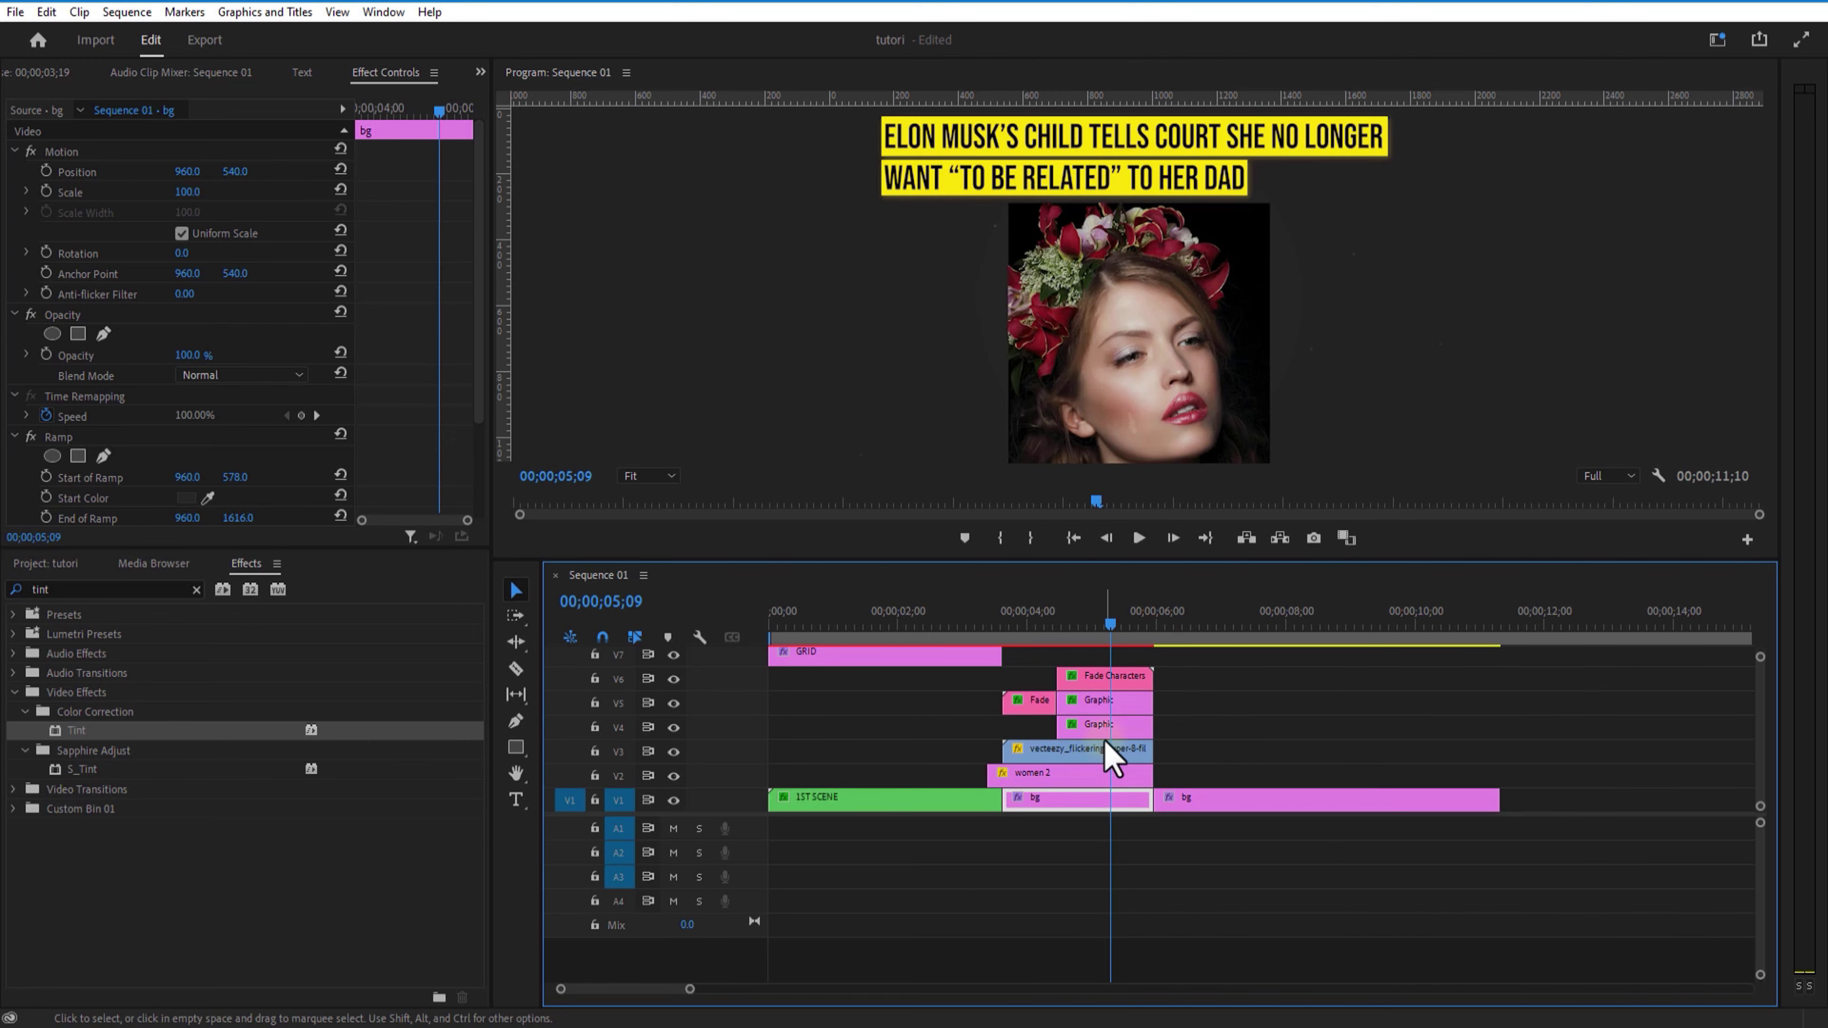
left_click(64, 589)
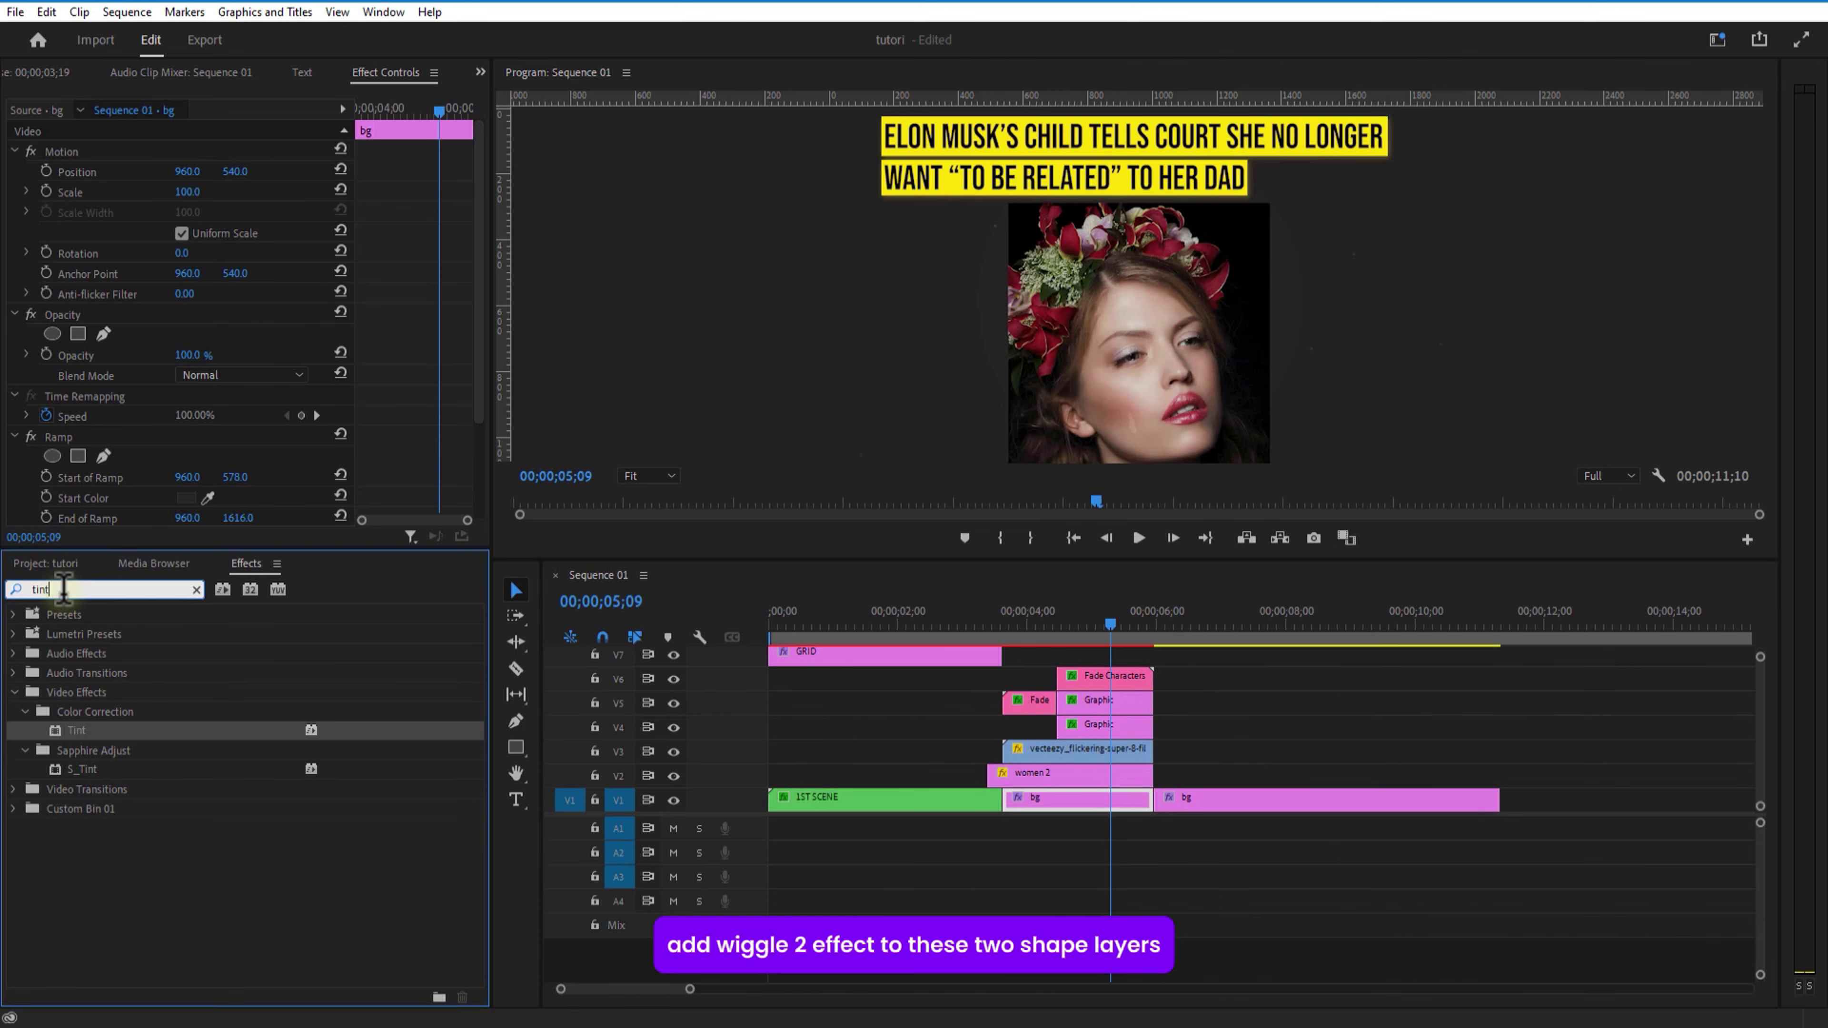
key("BackSpace")
key("BackSpace")
key("BackSpace")
key("BackSpace")
left_click(14, 616)
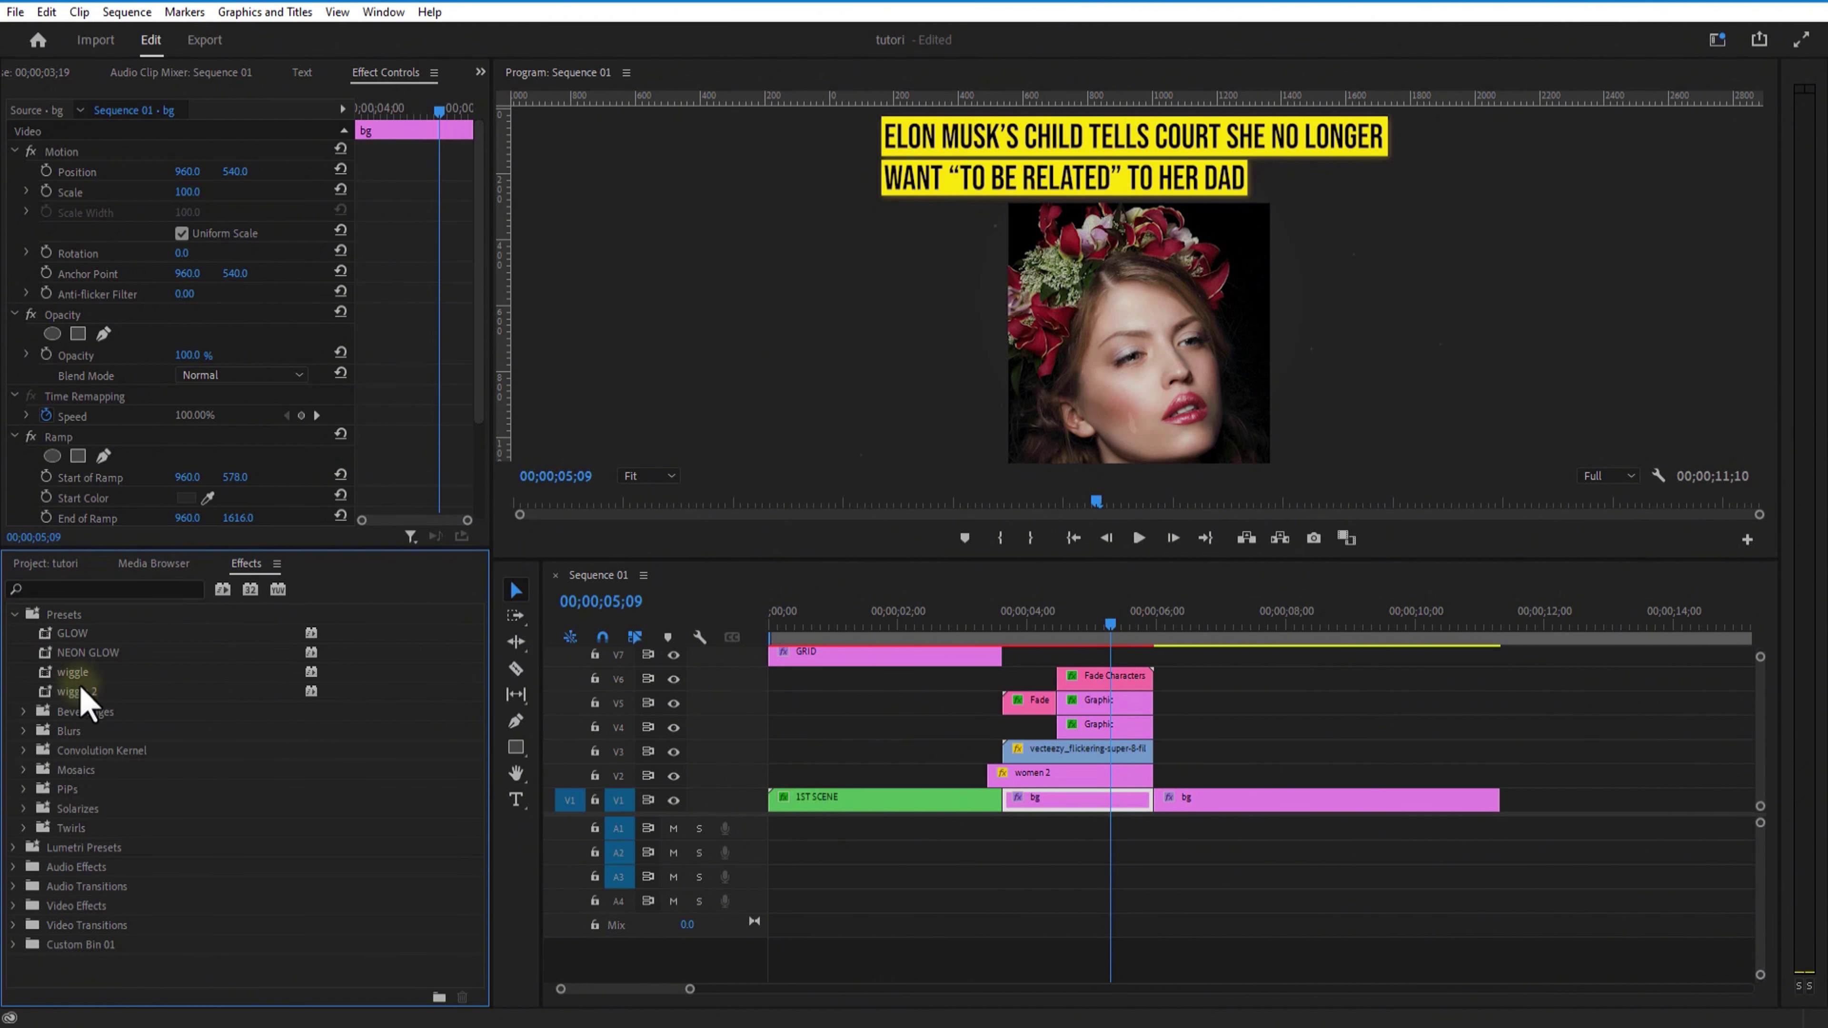
left_click(143, 692)
left_click_drag(392, 713, 1092, 710)
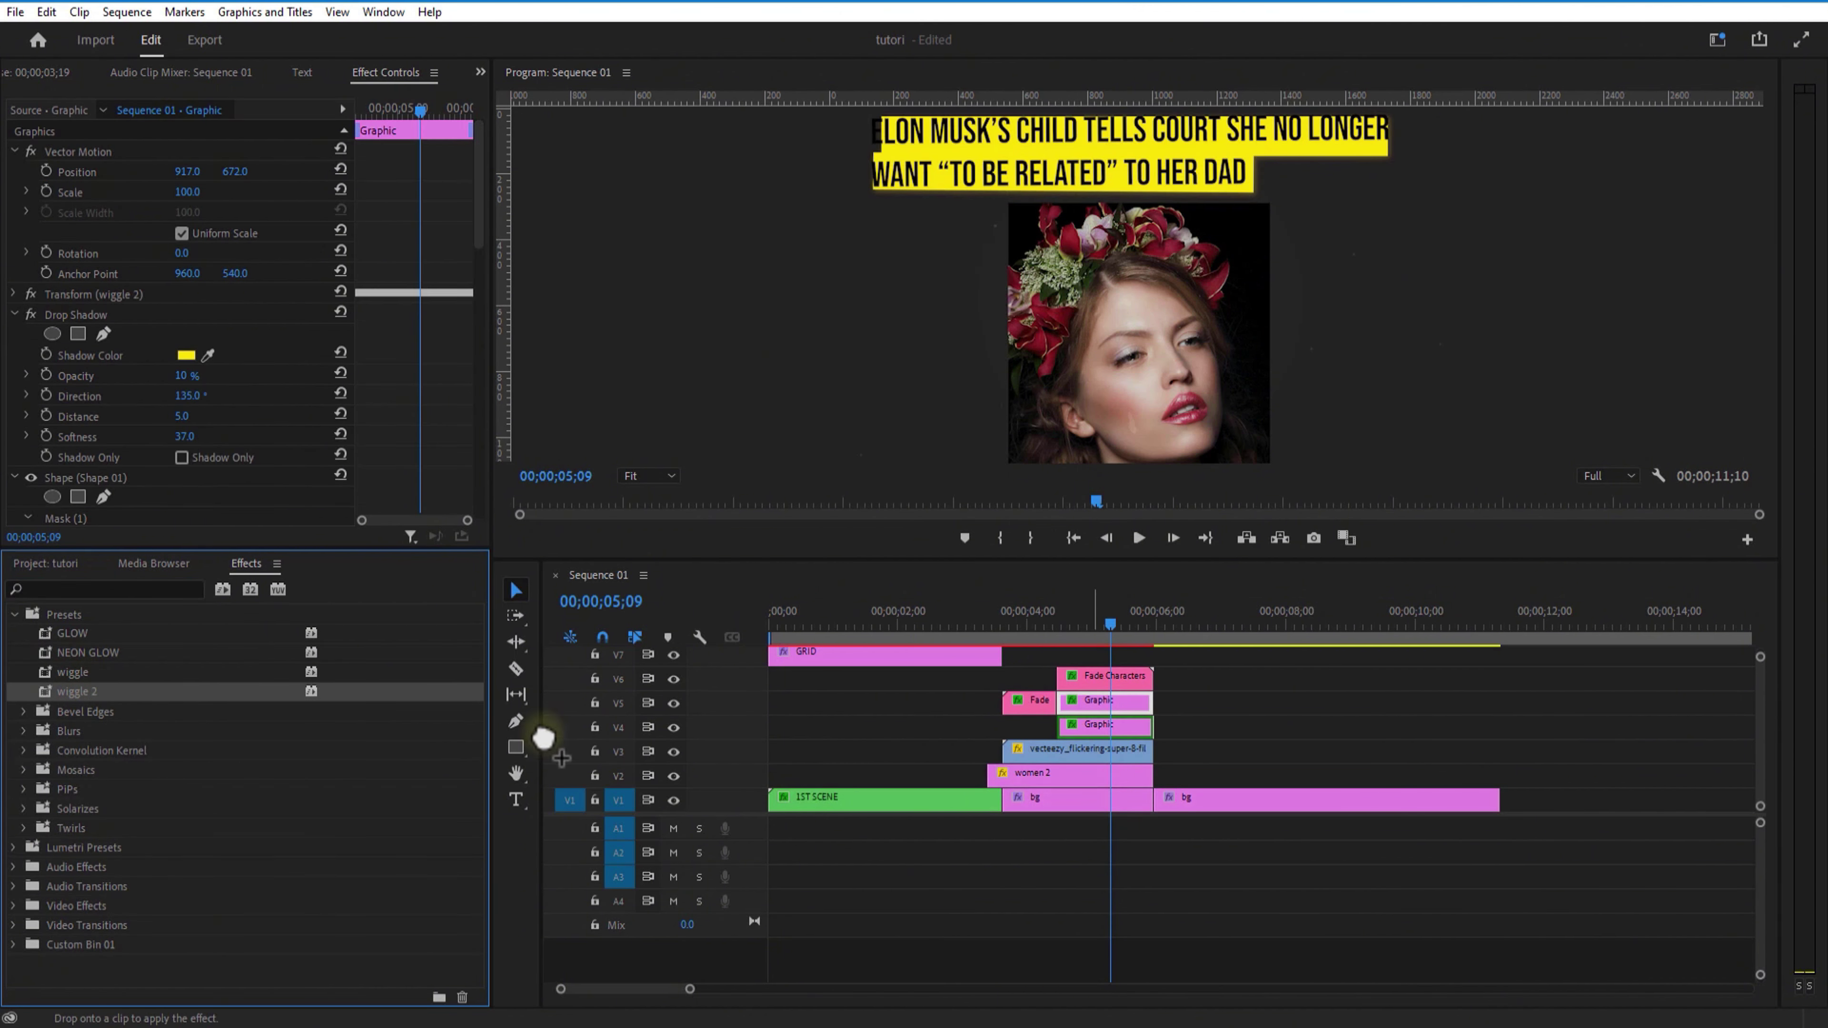
Nest all clips of the second scene under the name "2nd scene" and open the nested sequence.
left_click_drag(1035, 628, 1154, 637)
left_click_drag(1025, 668, 1098, 801)
right_click(1107, 709)
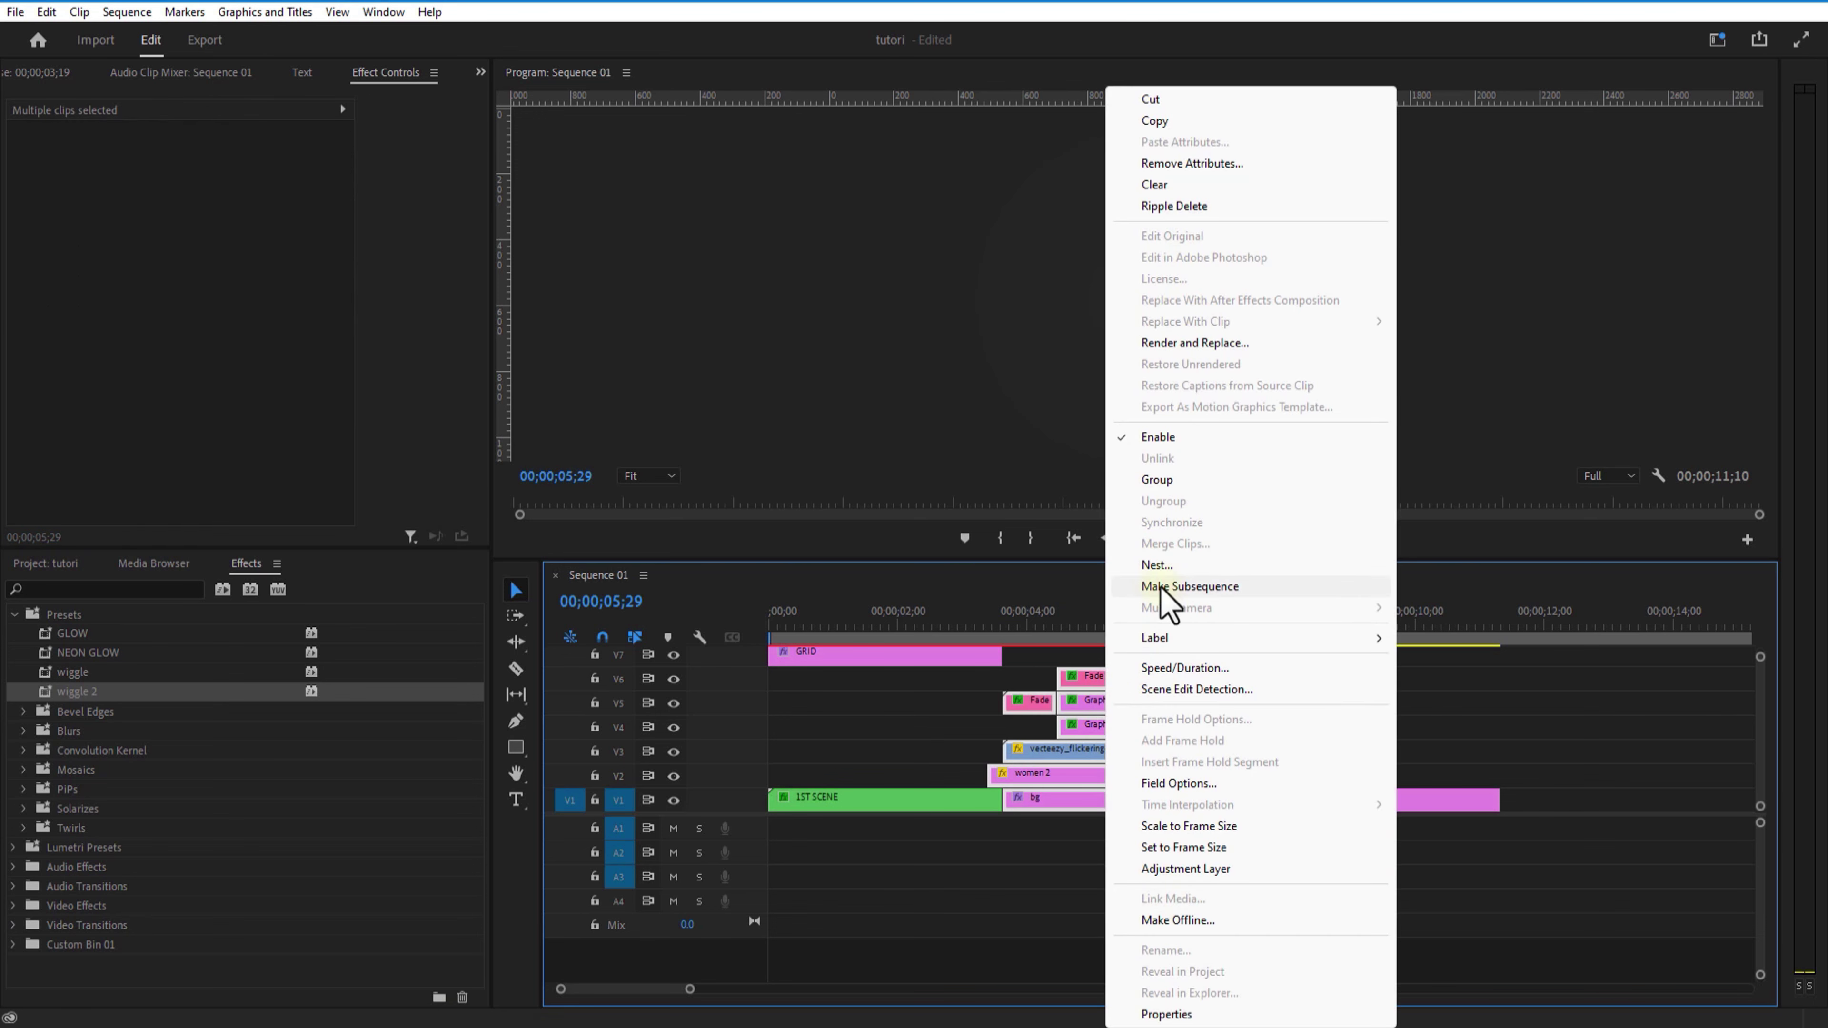
left_click(1157, 565)
type("2nd scene")
key("Return")
left_click(1068, 777)
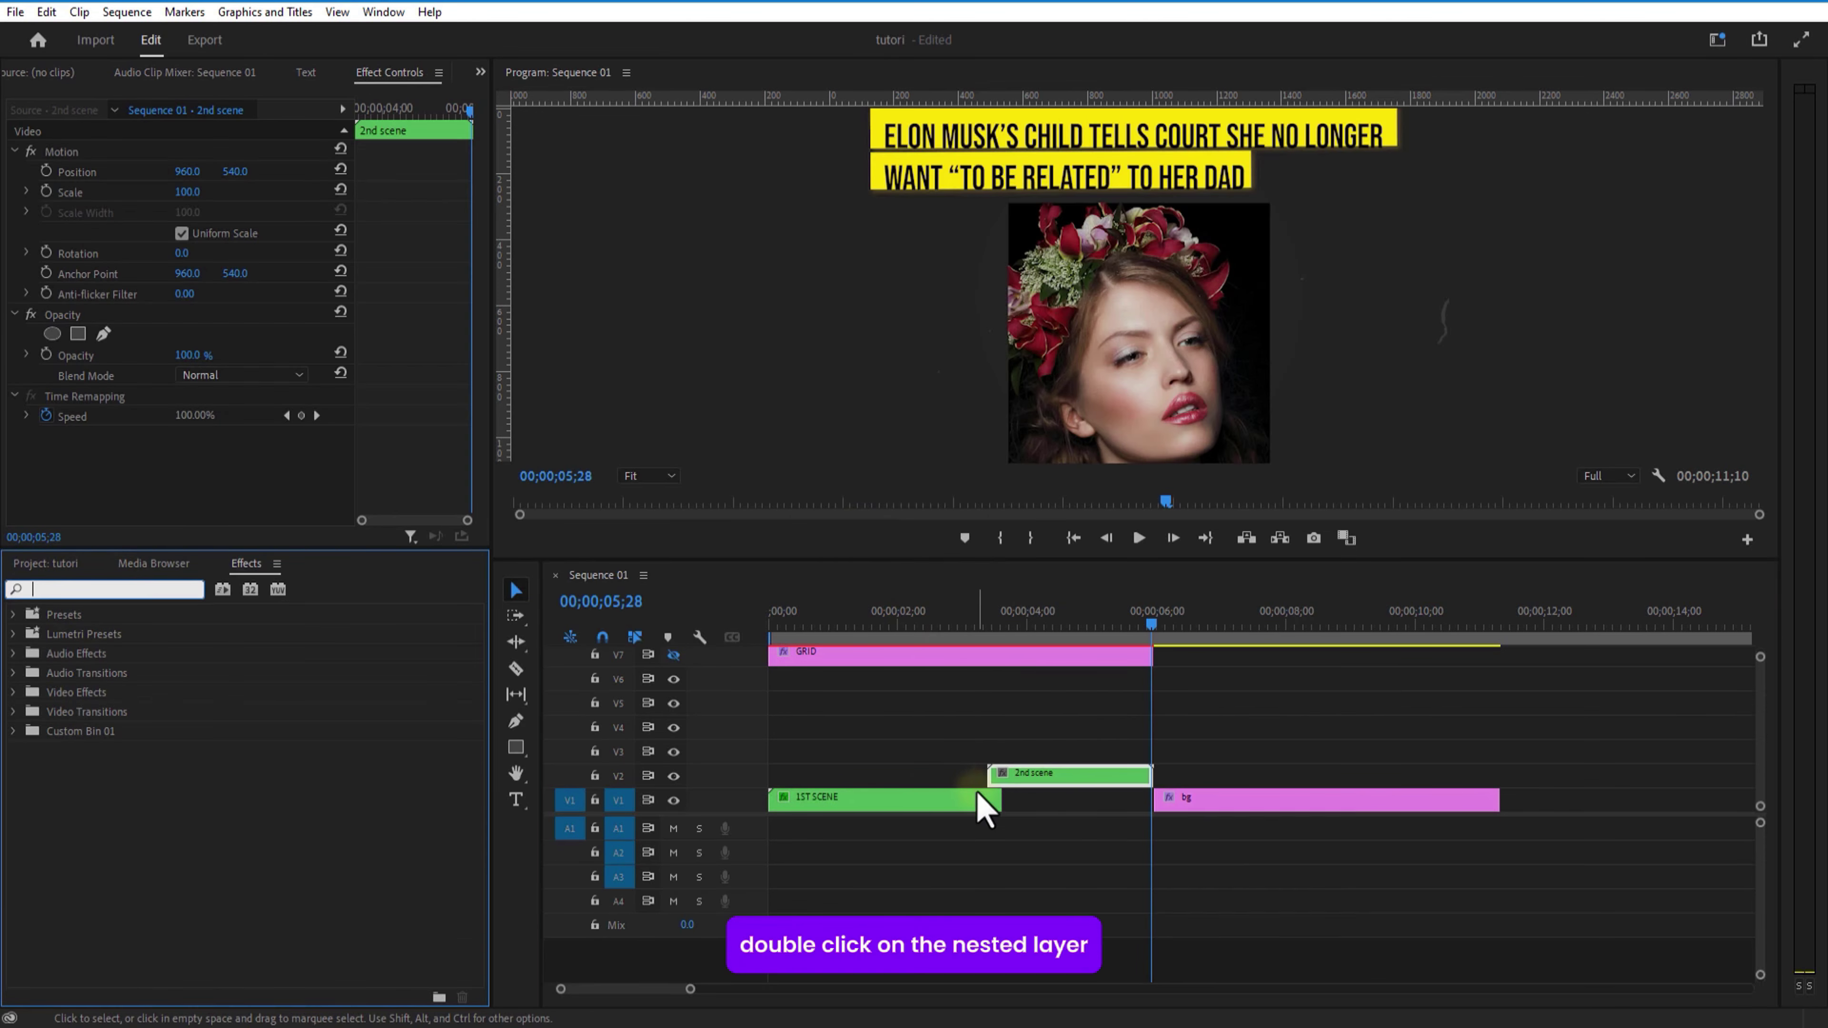
double_click(1034, 775)
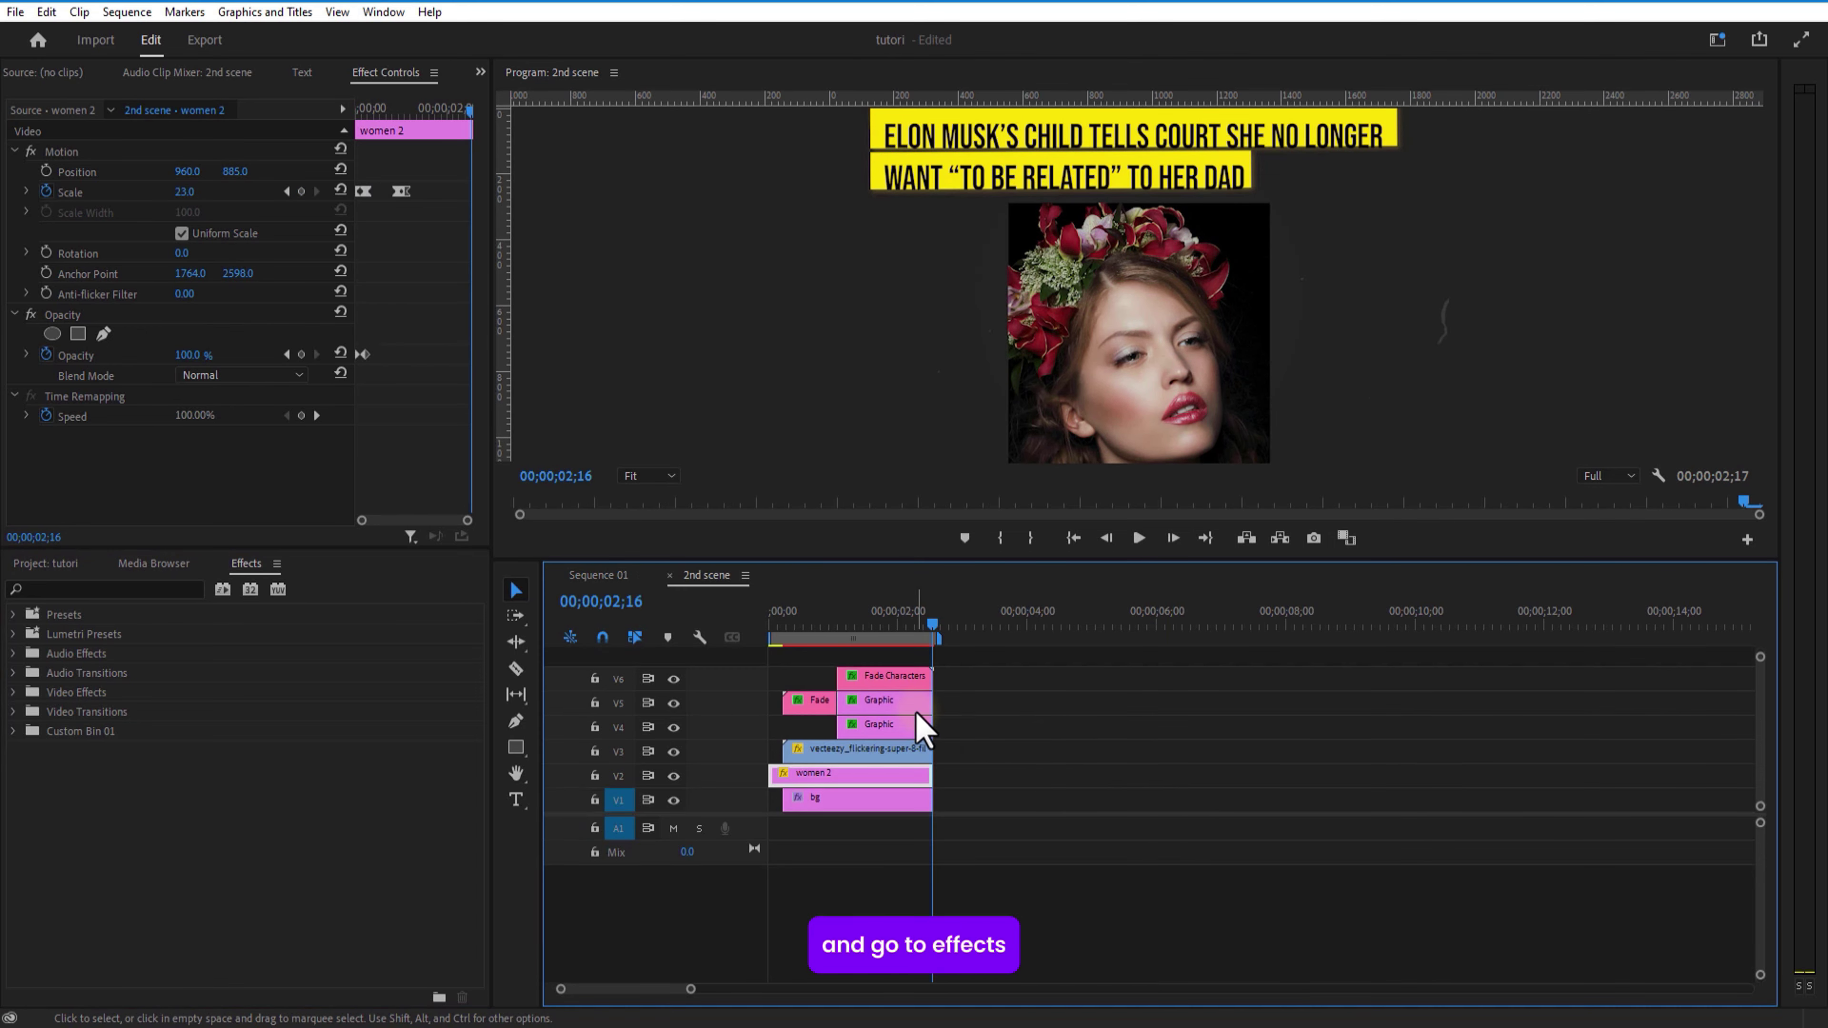
Apply Lens Distortion to the first Fade Characters text clip on track V5 and set its Curvature to -5.
left_click(83, 589)
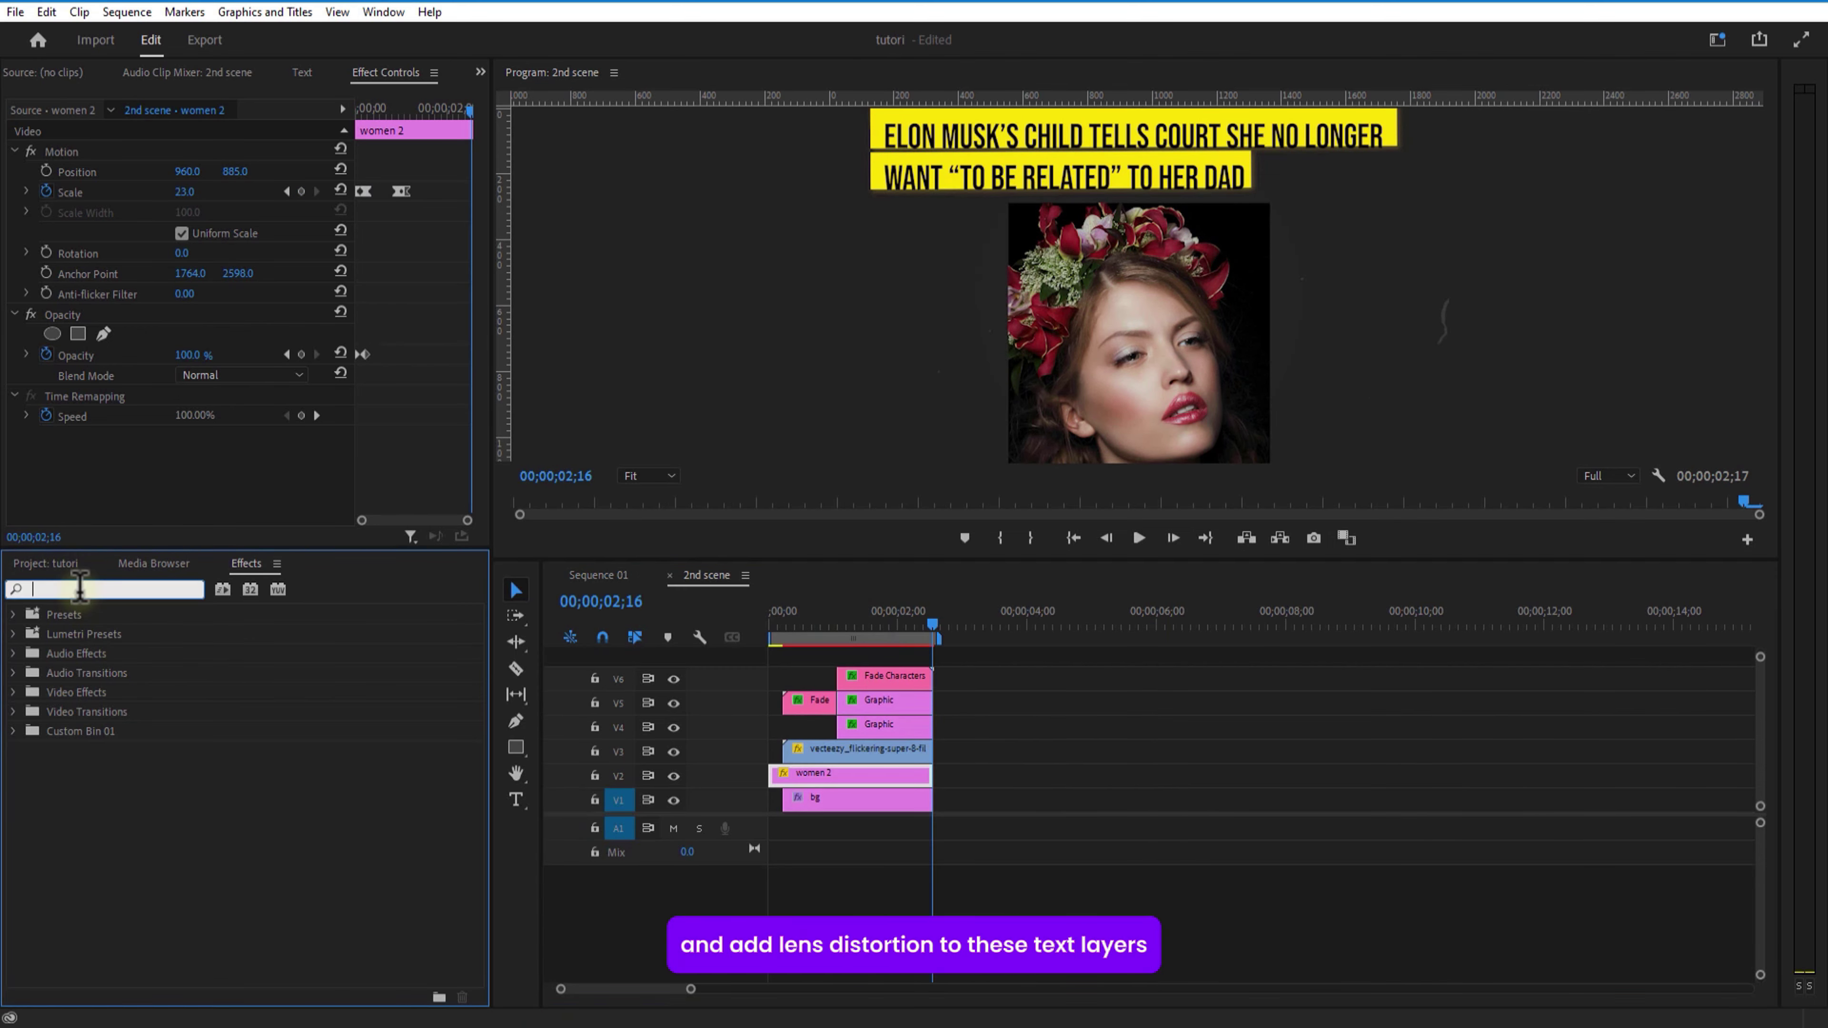
type("lens")
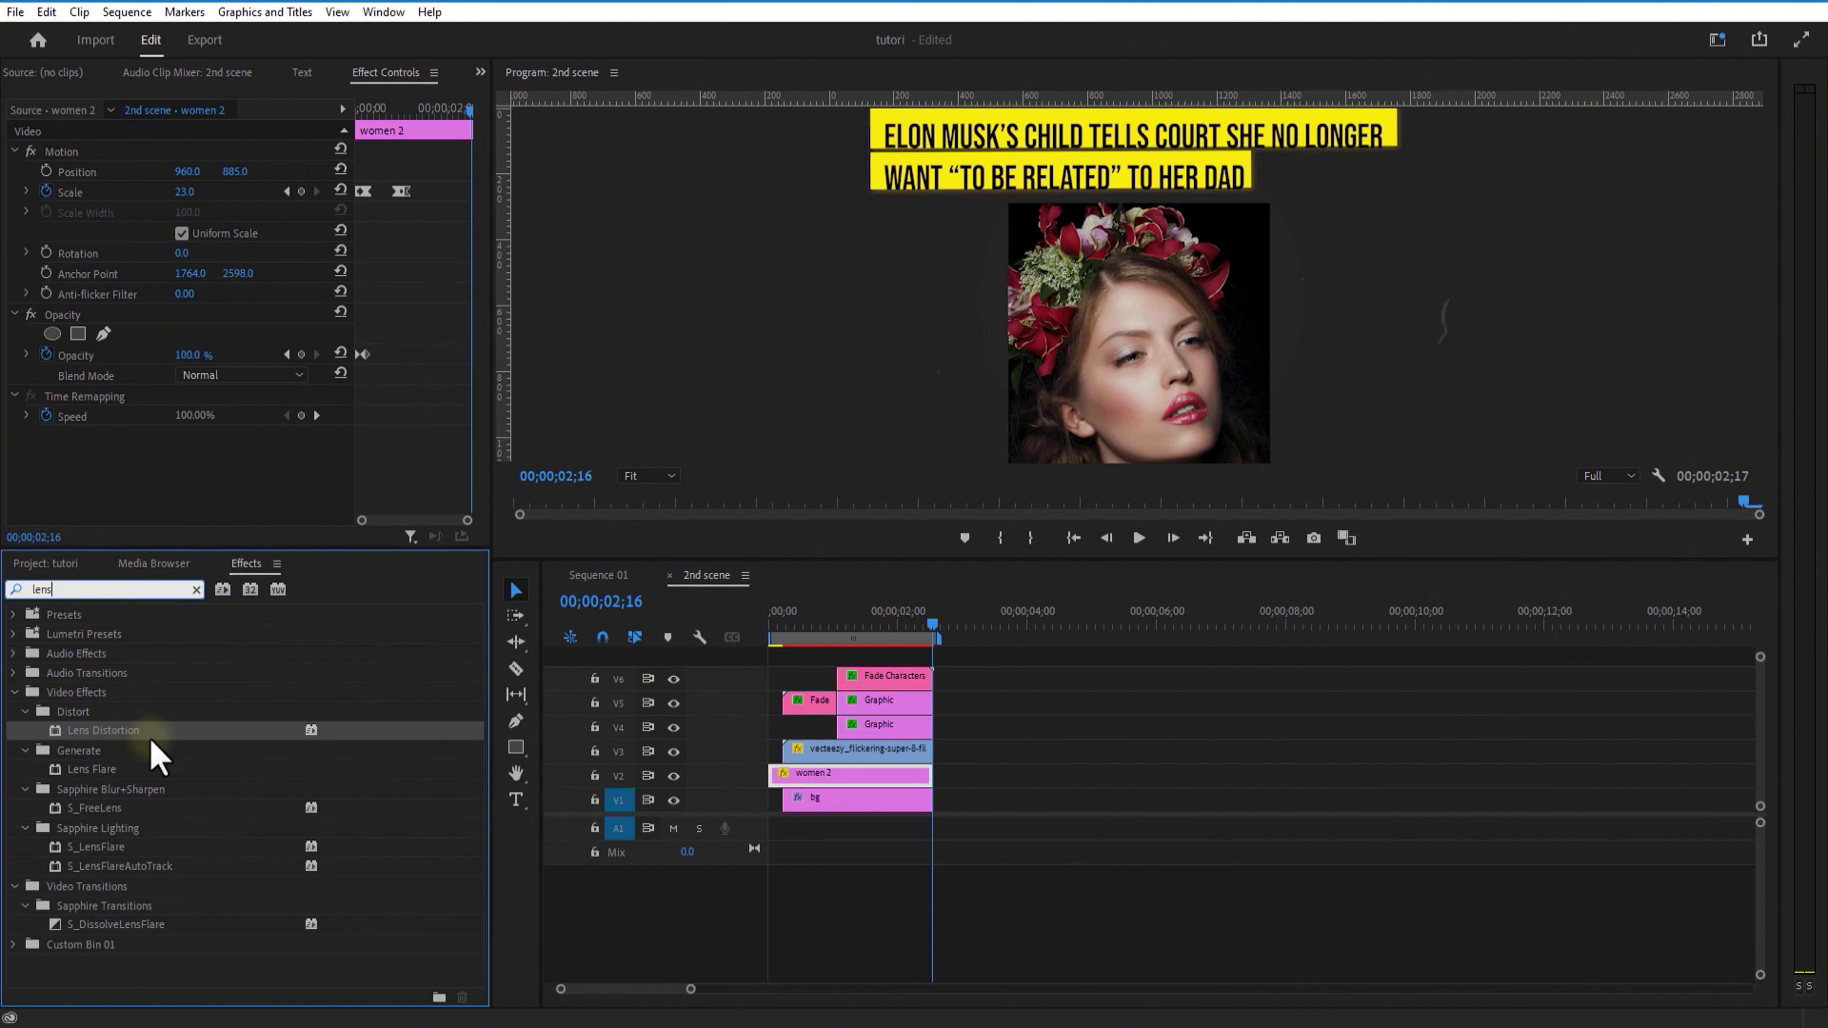
left_click_drag(137, 729, 522, 745)
left_click_drag(801, 715, 805, 709)
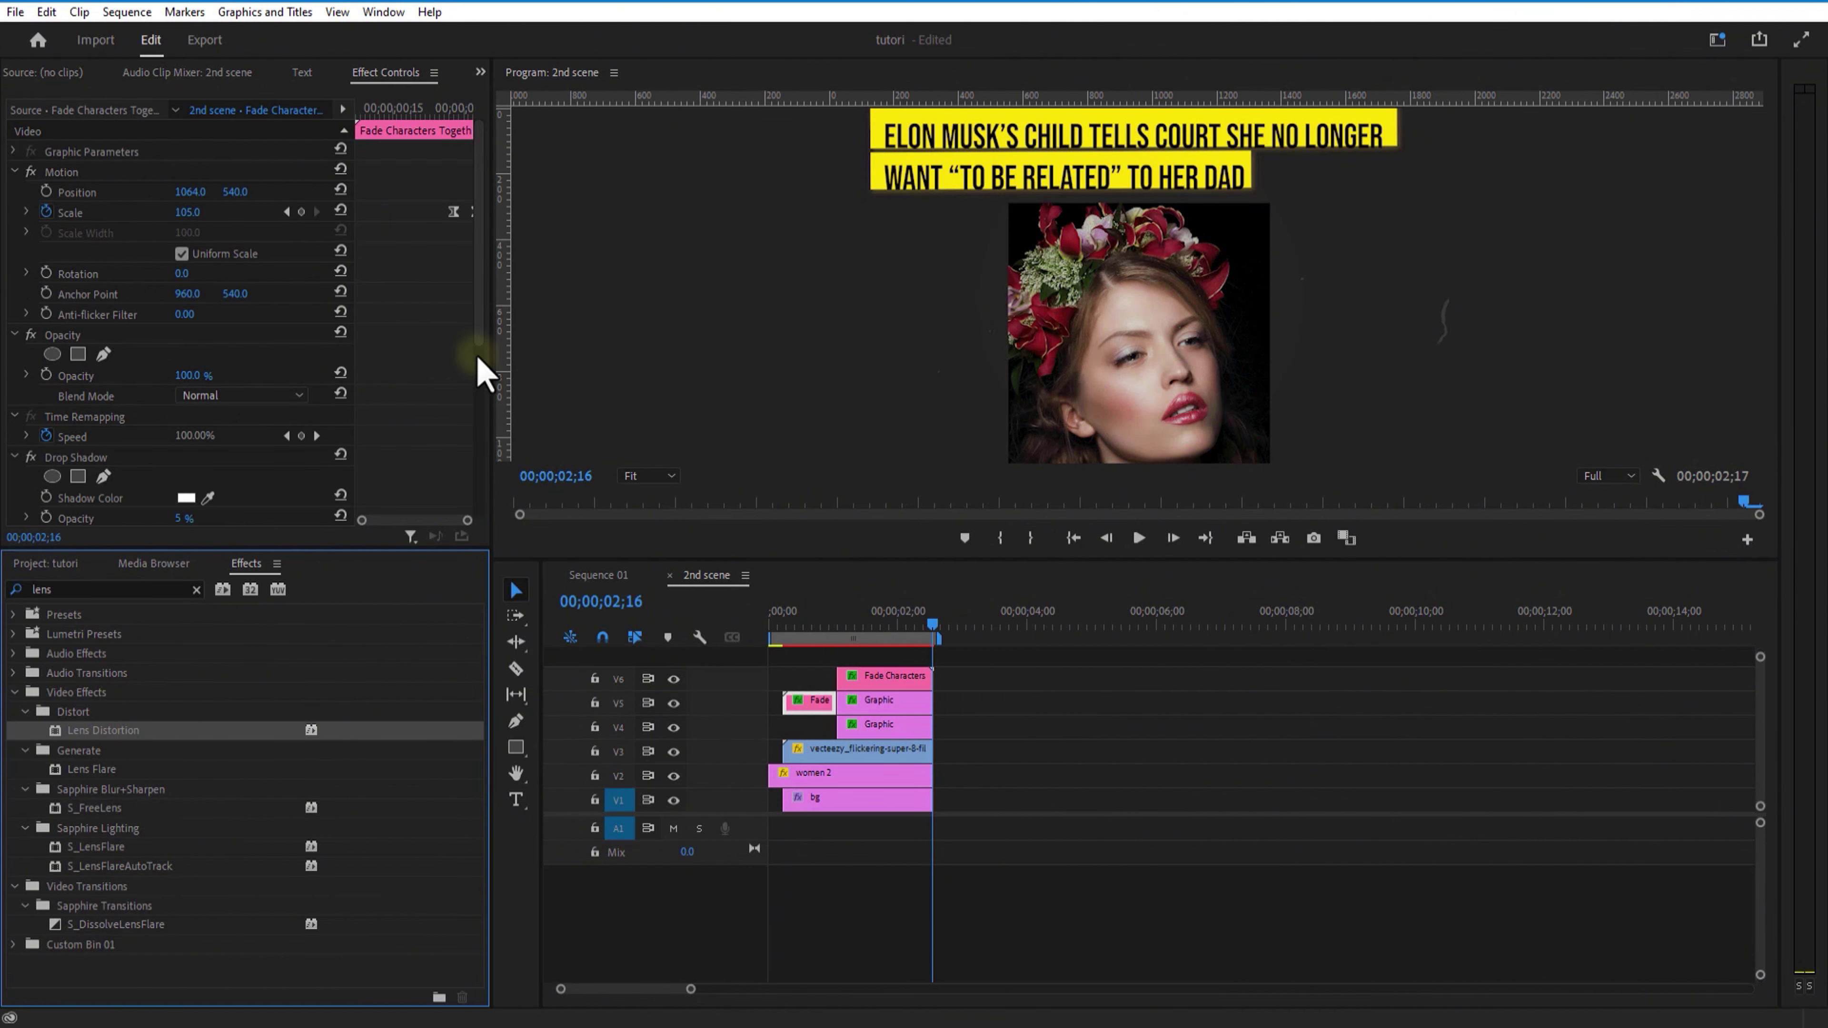
scroll(475, 353, "down", 8)
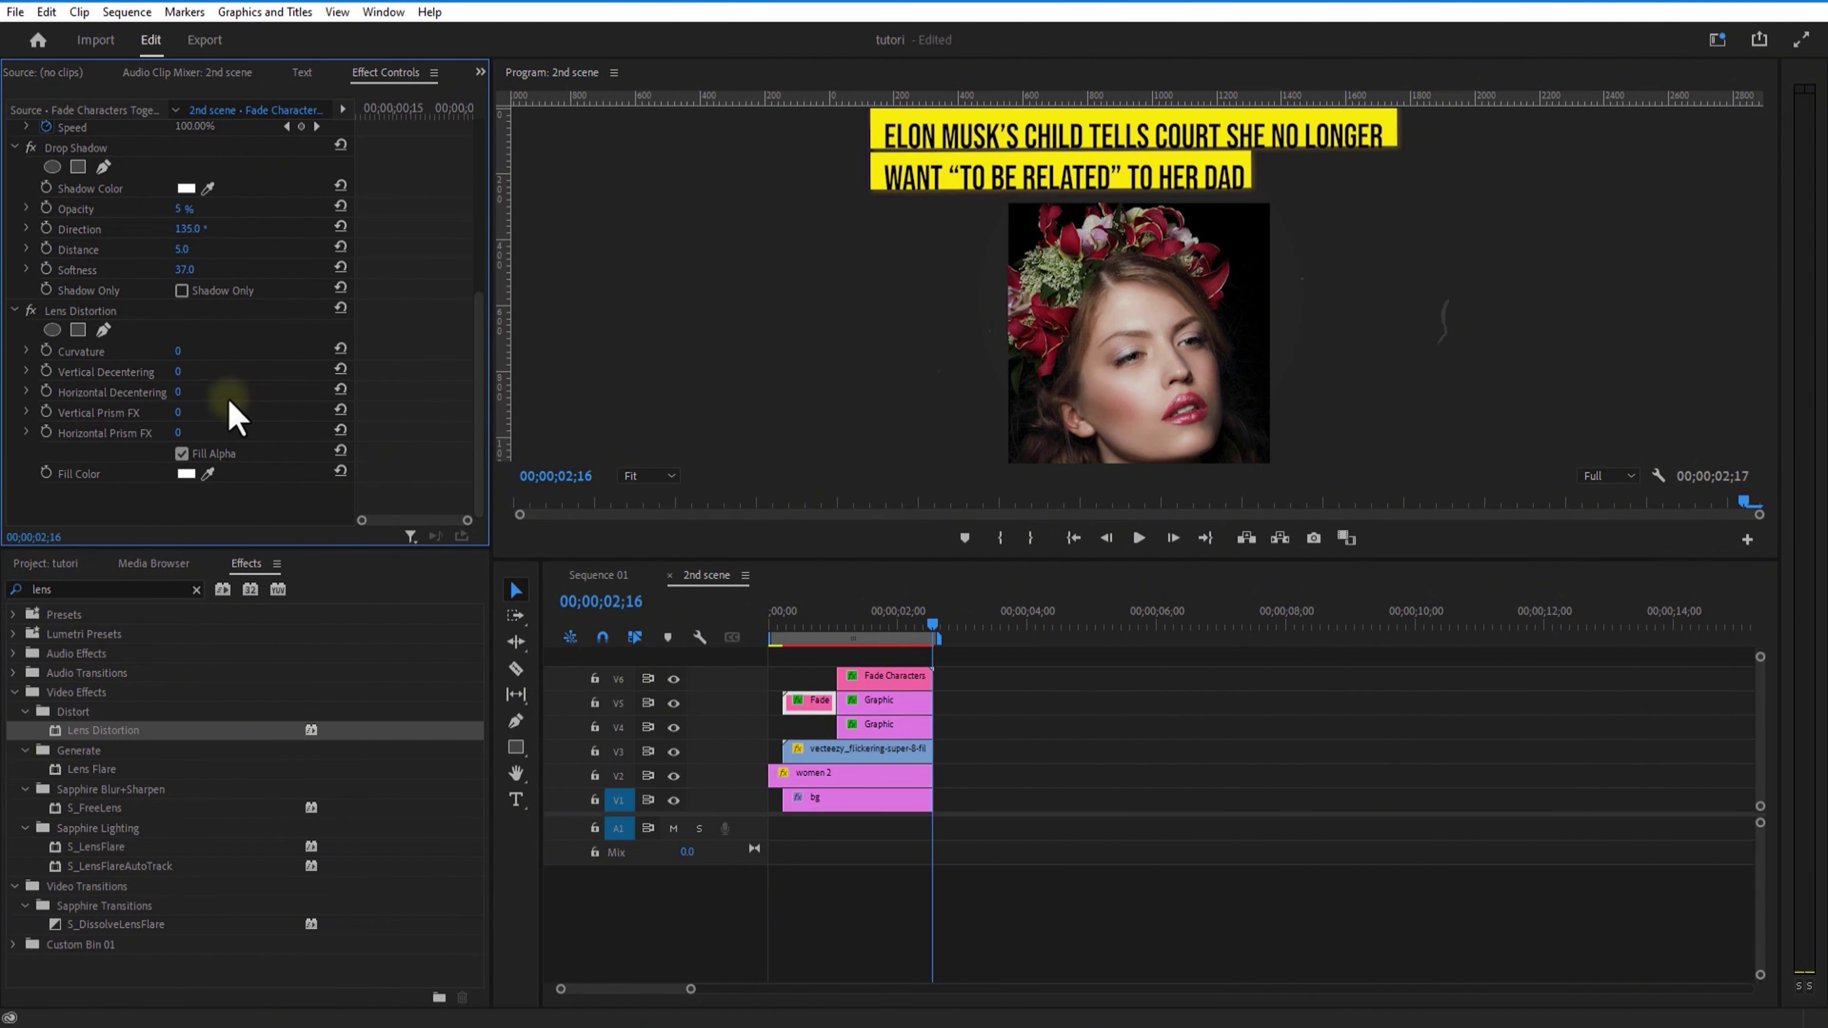
left_click(180, 351)
type("-5")
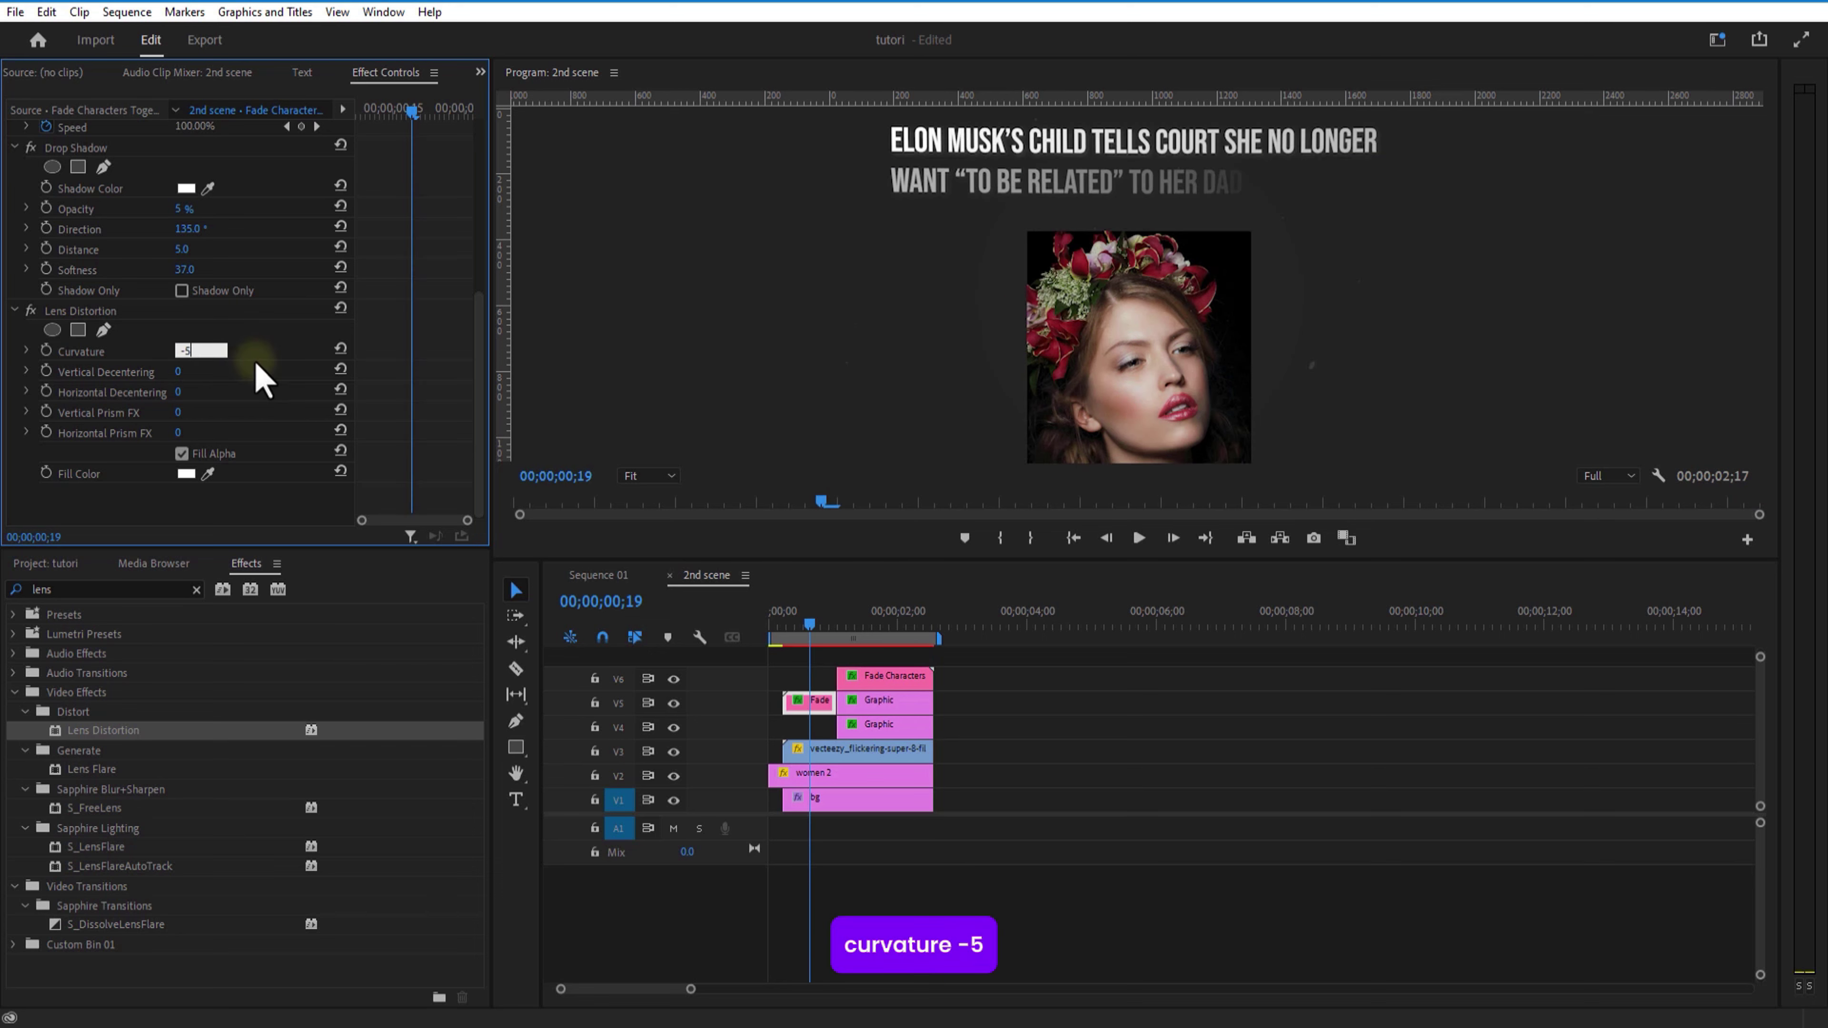
key("Return")
Apply Lens Distortion to the highlighted-headline text clip on track V6 and set its Curvature to -5.
left_click(857, 623)
left_click(878, 679)
left_click_drag(103, 730, 881, 678)
left_click_drag(478, 313, 464, 529)
left_click(178, 352)
type("-5")
left_click(264, 358)
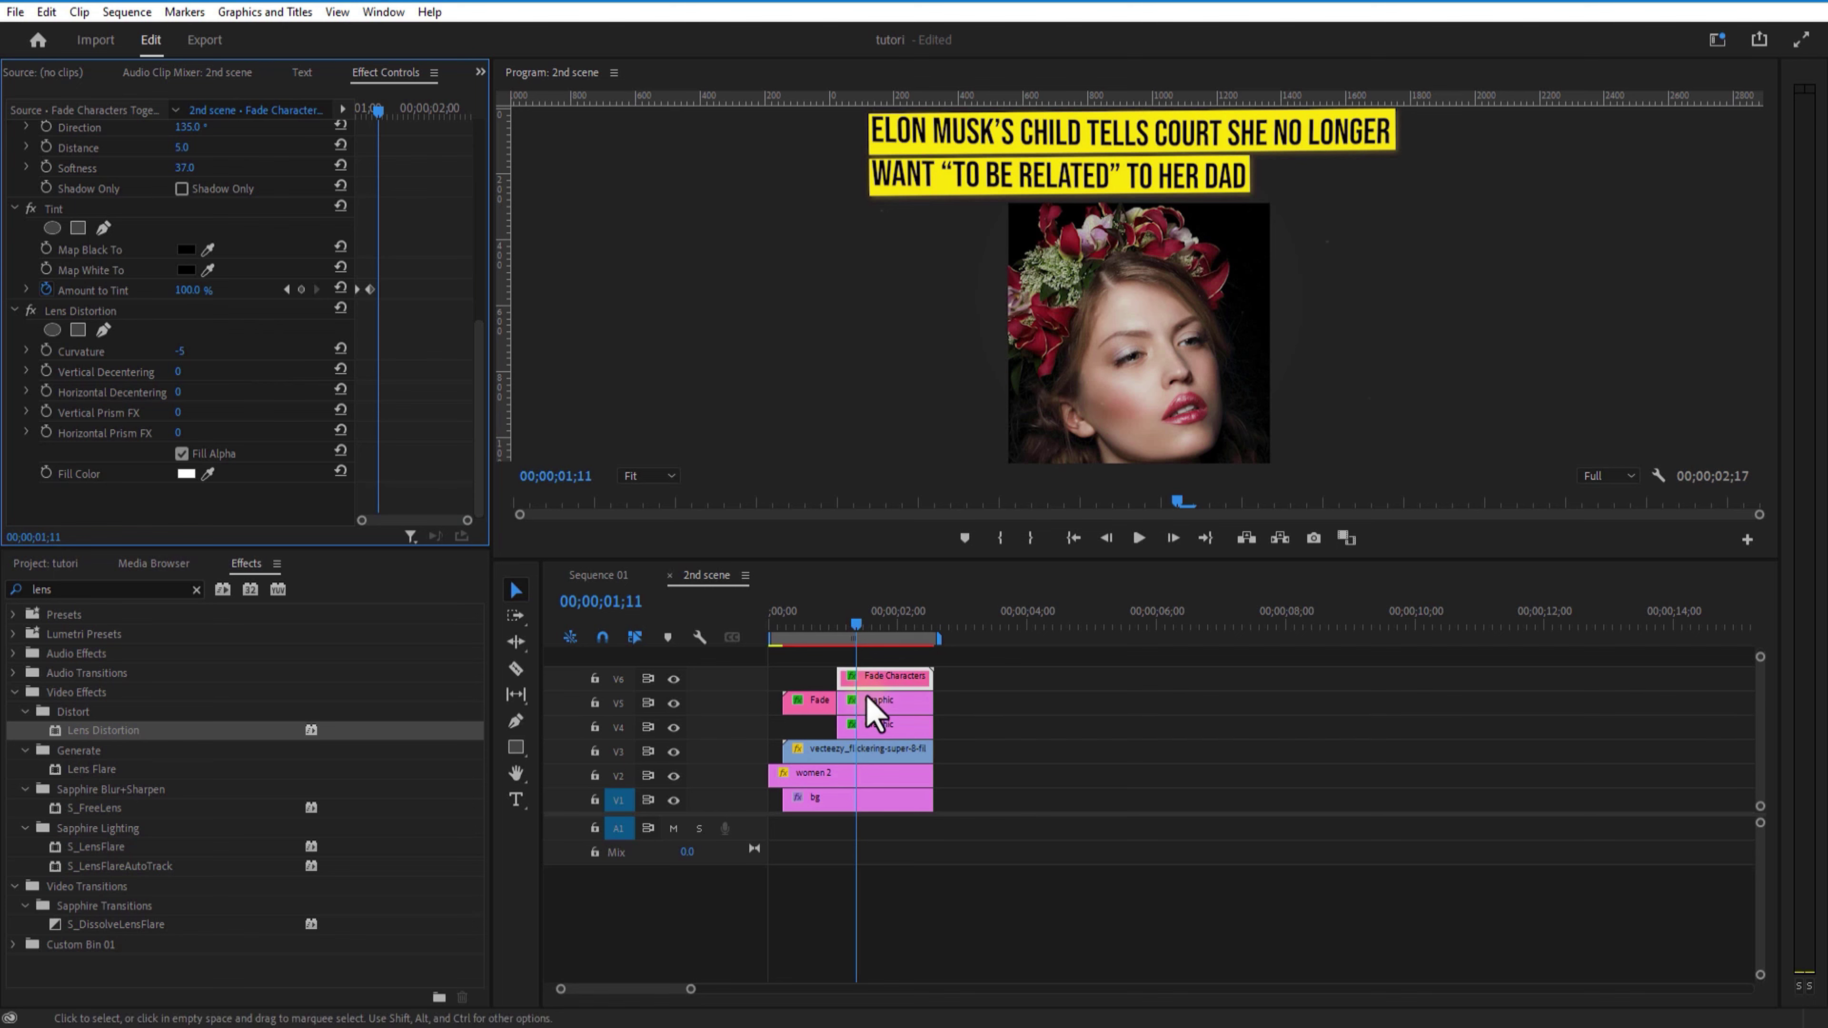
Close the 2nd scene sequence and extend the GRID clip in Sequence 01 to the end of the bg clip.
left_click(885, 799)
left_click(859, 625)
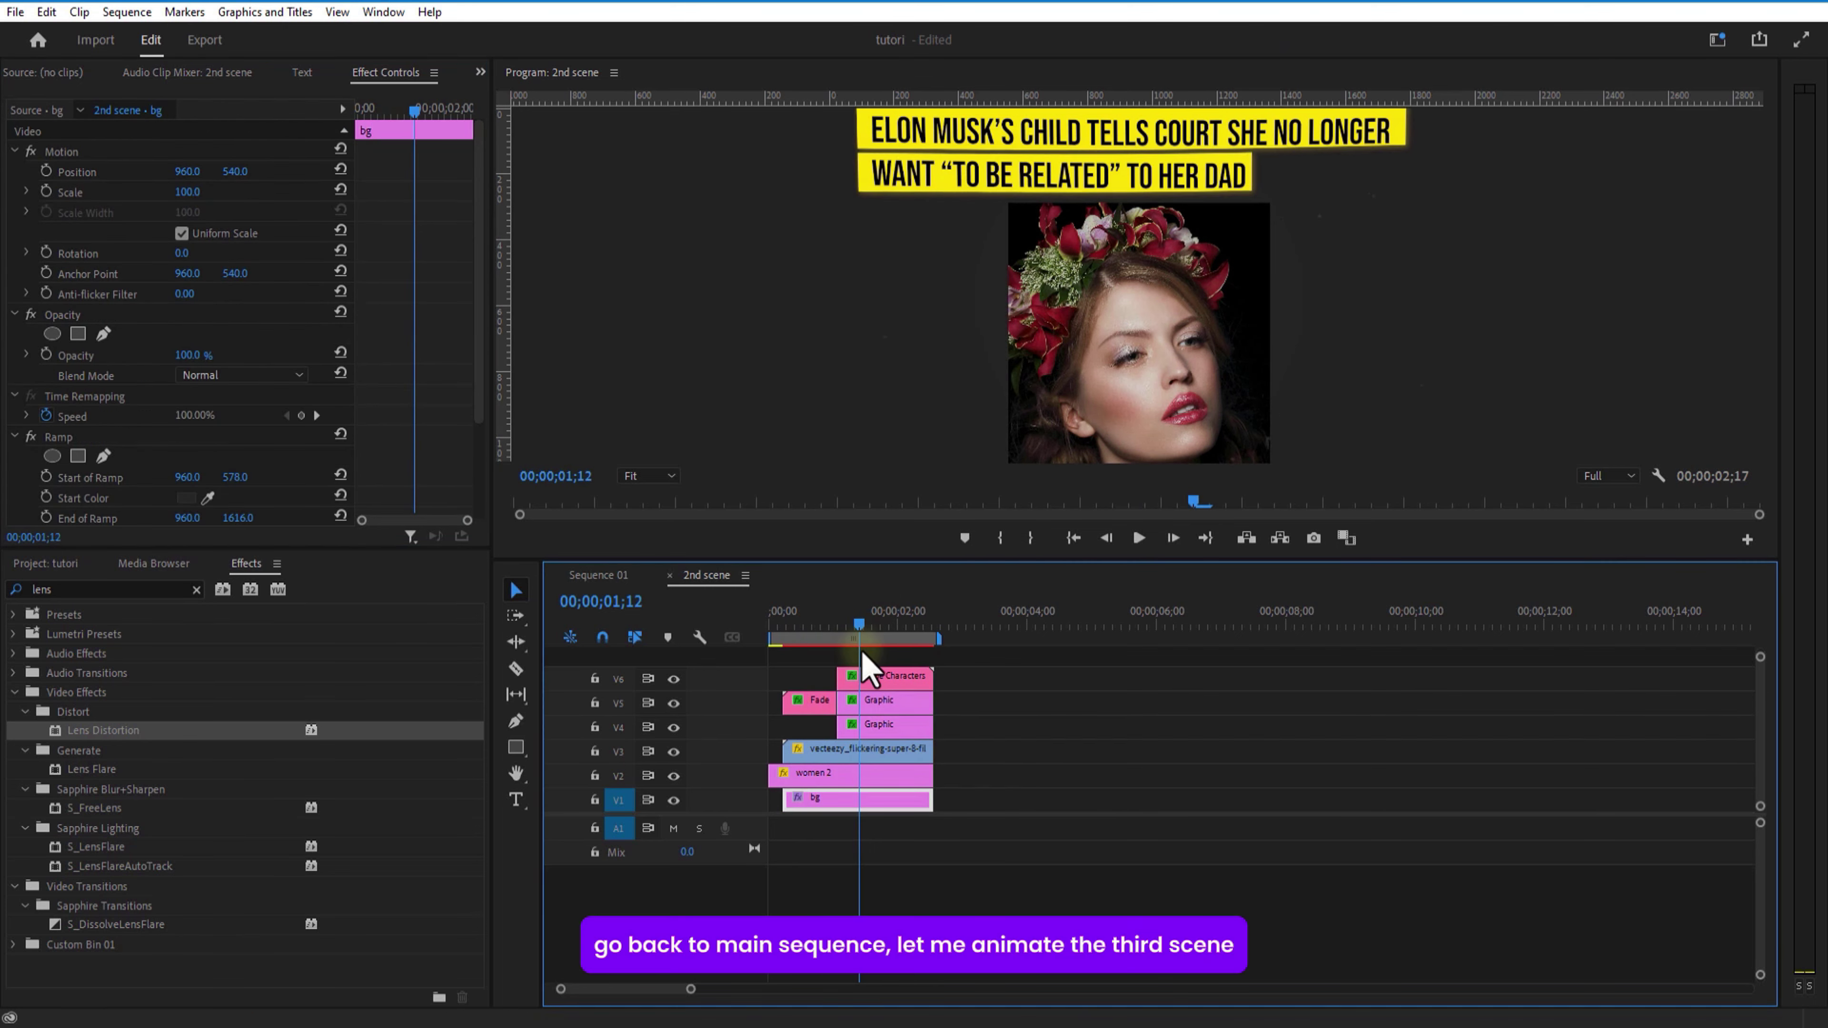
left_click_drag(862, 652, 871, 653)
left_click(669, 576)
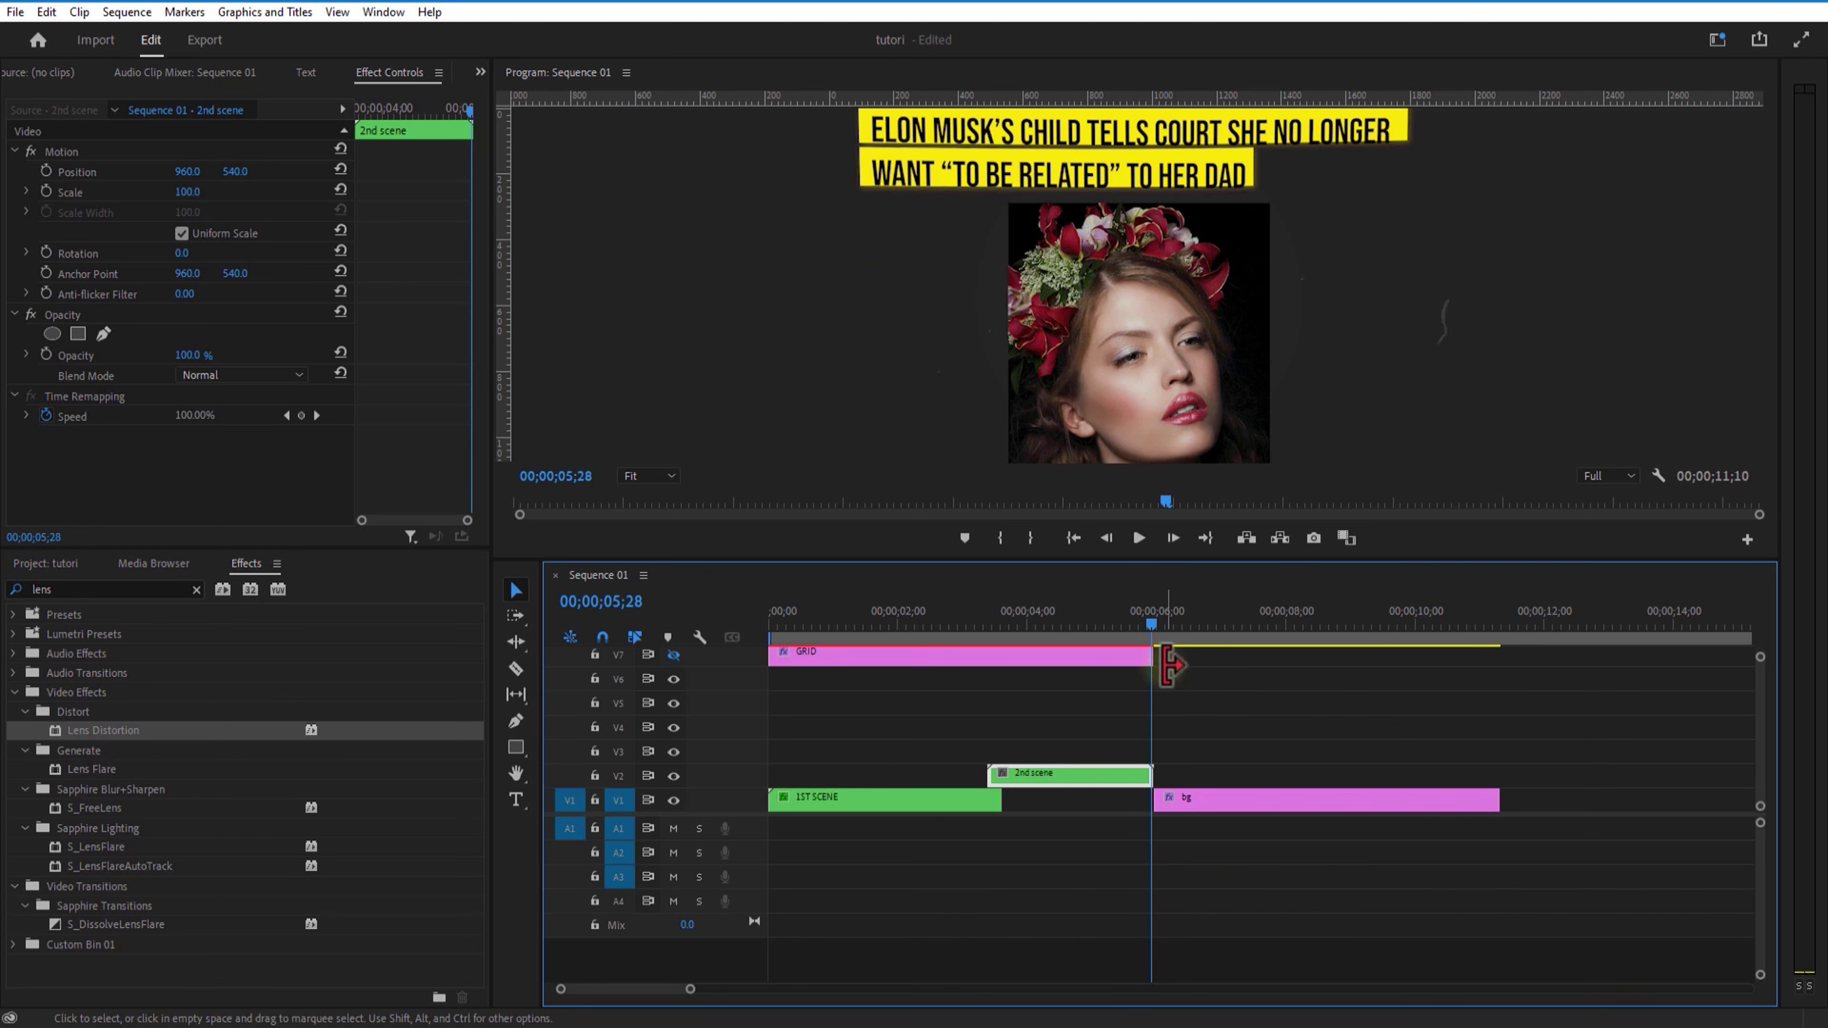
left_click_drag(1169, 666, 1500, 659)
Place the vecteezy businessman green-screen video on track V2 above the third scene's bg clip and set its Scale to 50.
left_click(45, 564)
left_click(153, 875)
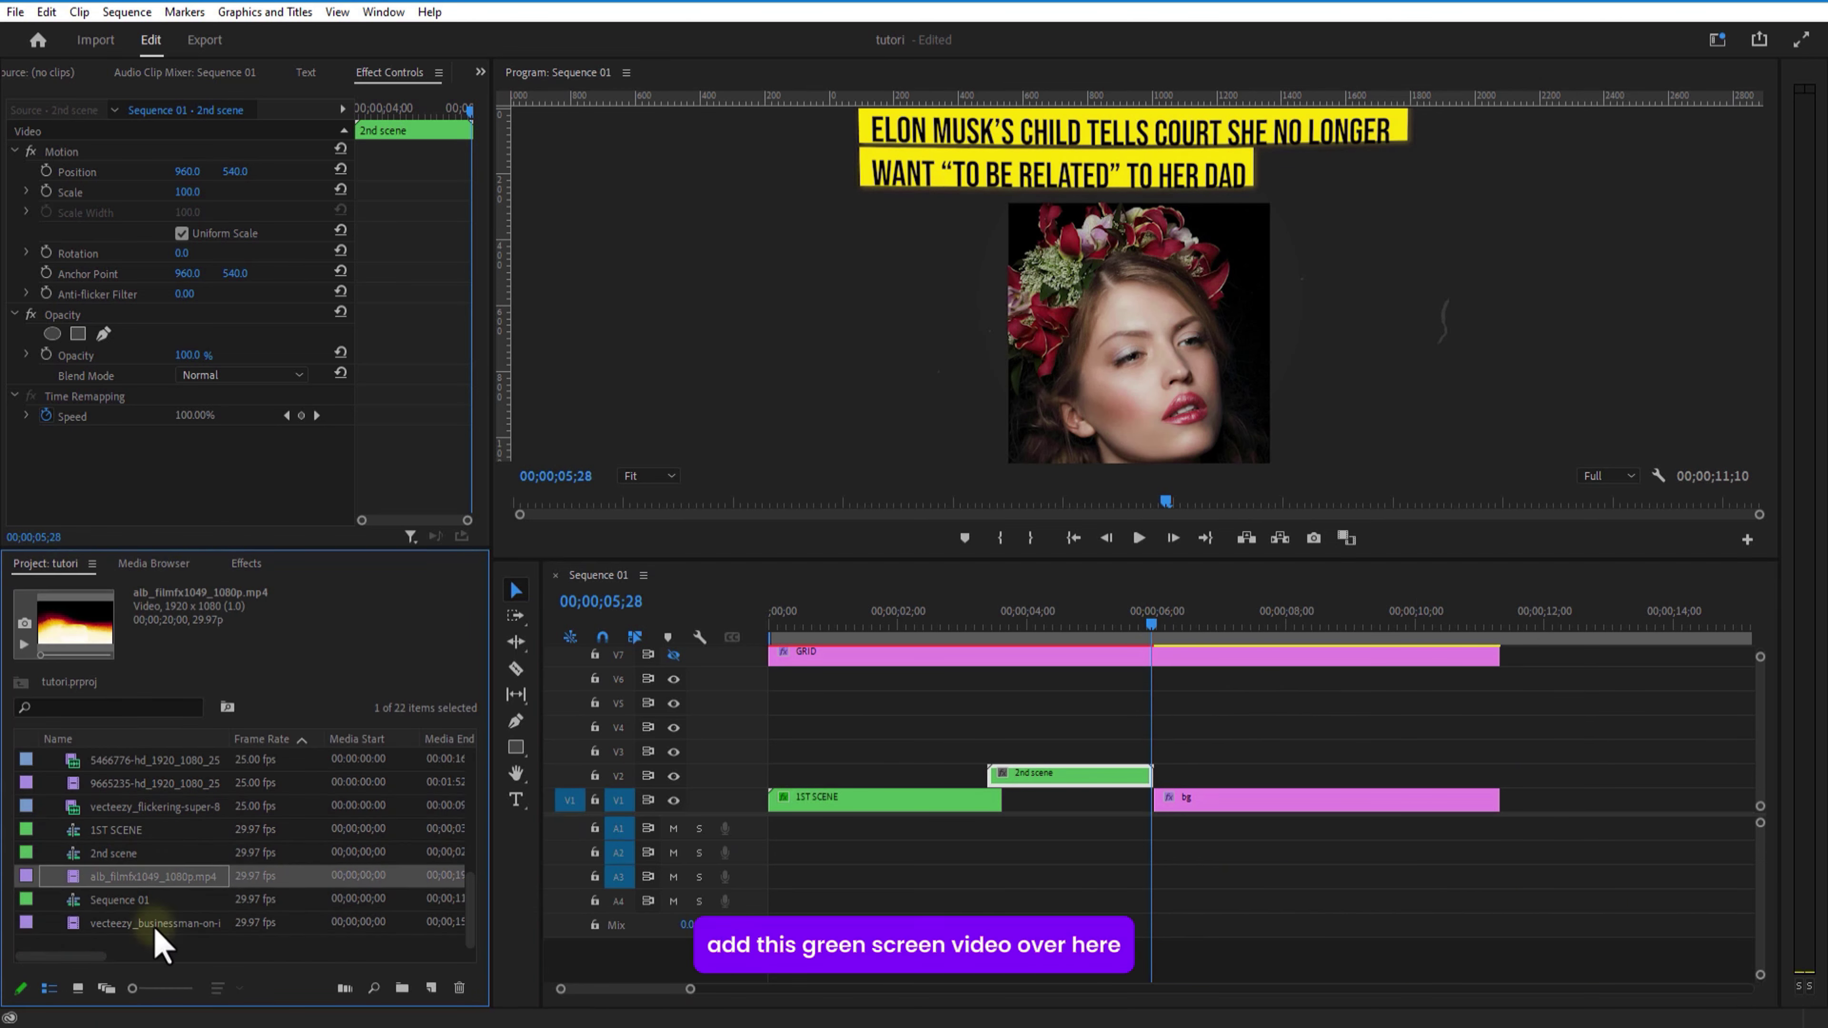
left_click_drag(154, 925, 1241, 775)
left_click(187, 191)
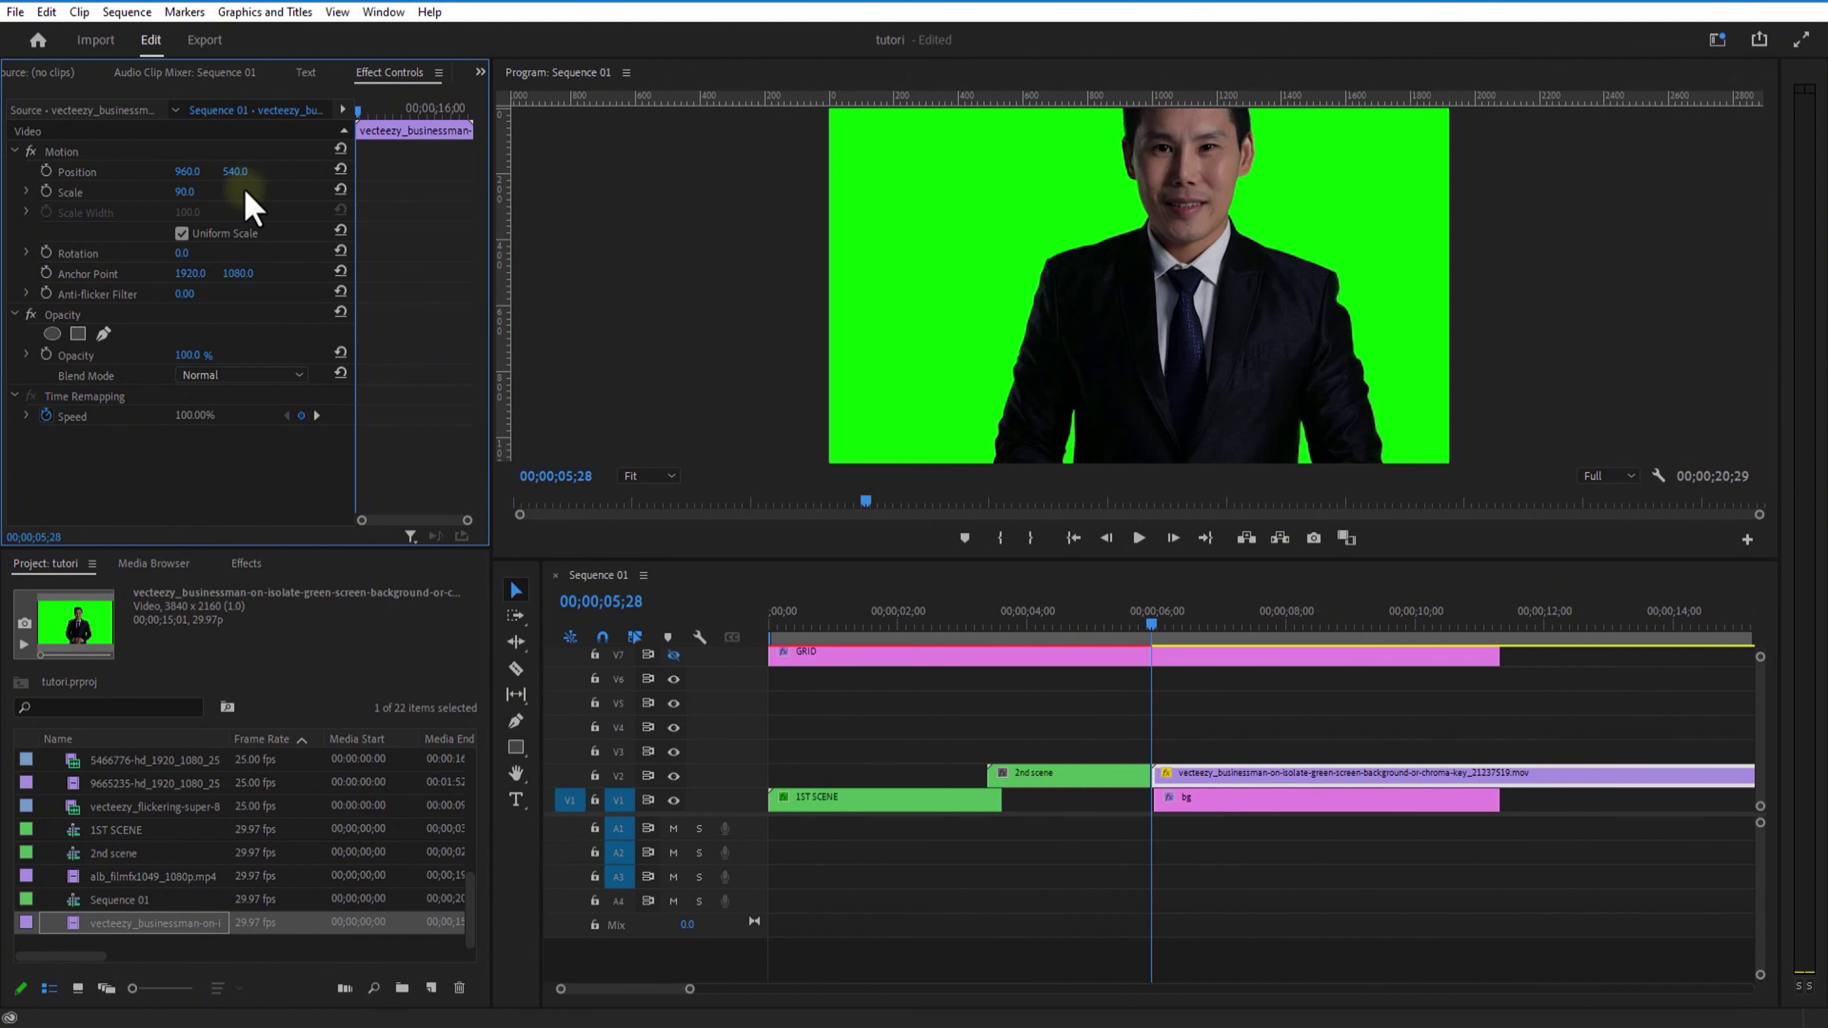
type("50")
left_click(279, 194)
Place the filmfx1049 film burn video on track V3 over the cut after 2nd scene and trim it to a short piece.
left_click(150, 880)
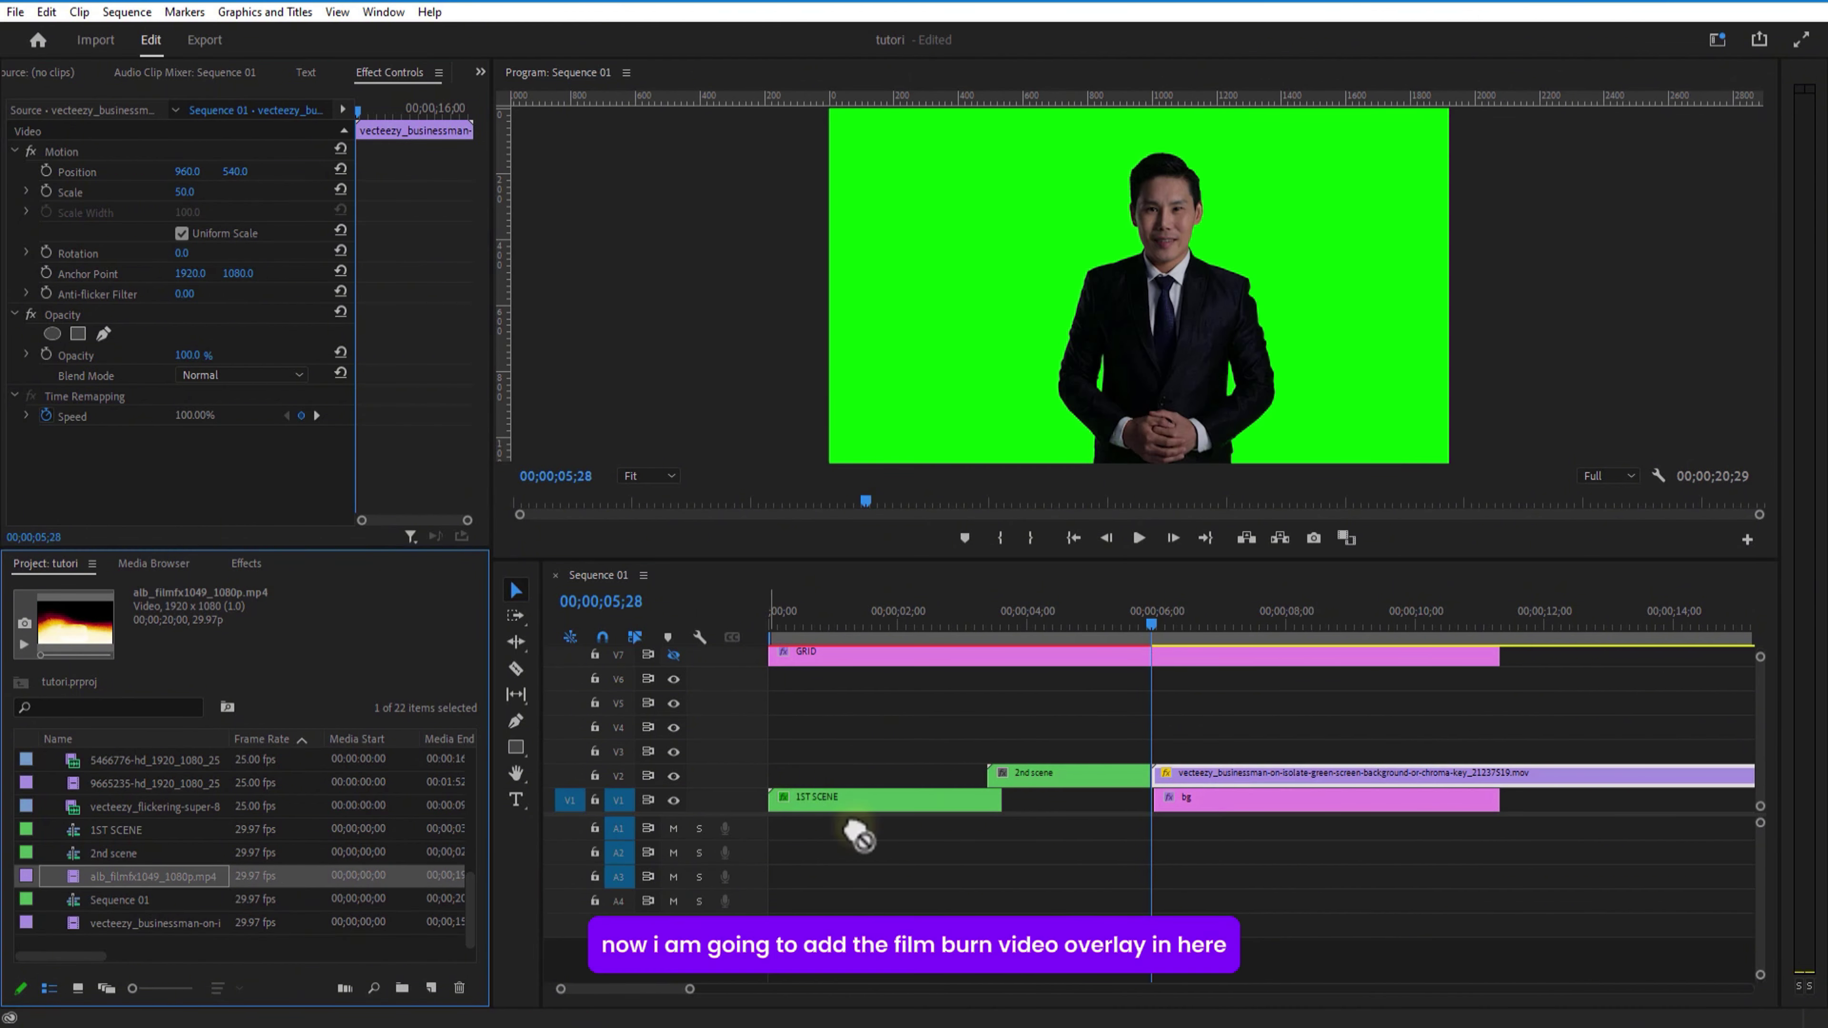
mouse_move(858, 836)
left_mouse_down()
mouse_move(1163, 766)
mouse_move(1157, 751)
left_mouse_up()
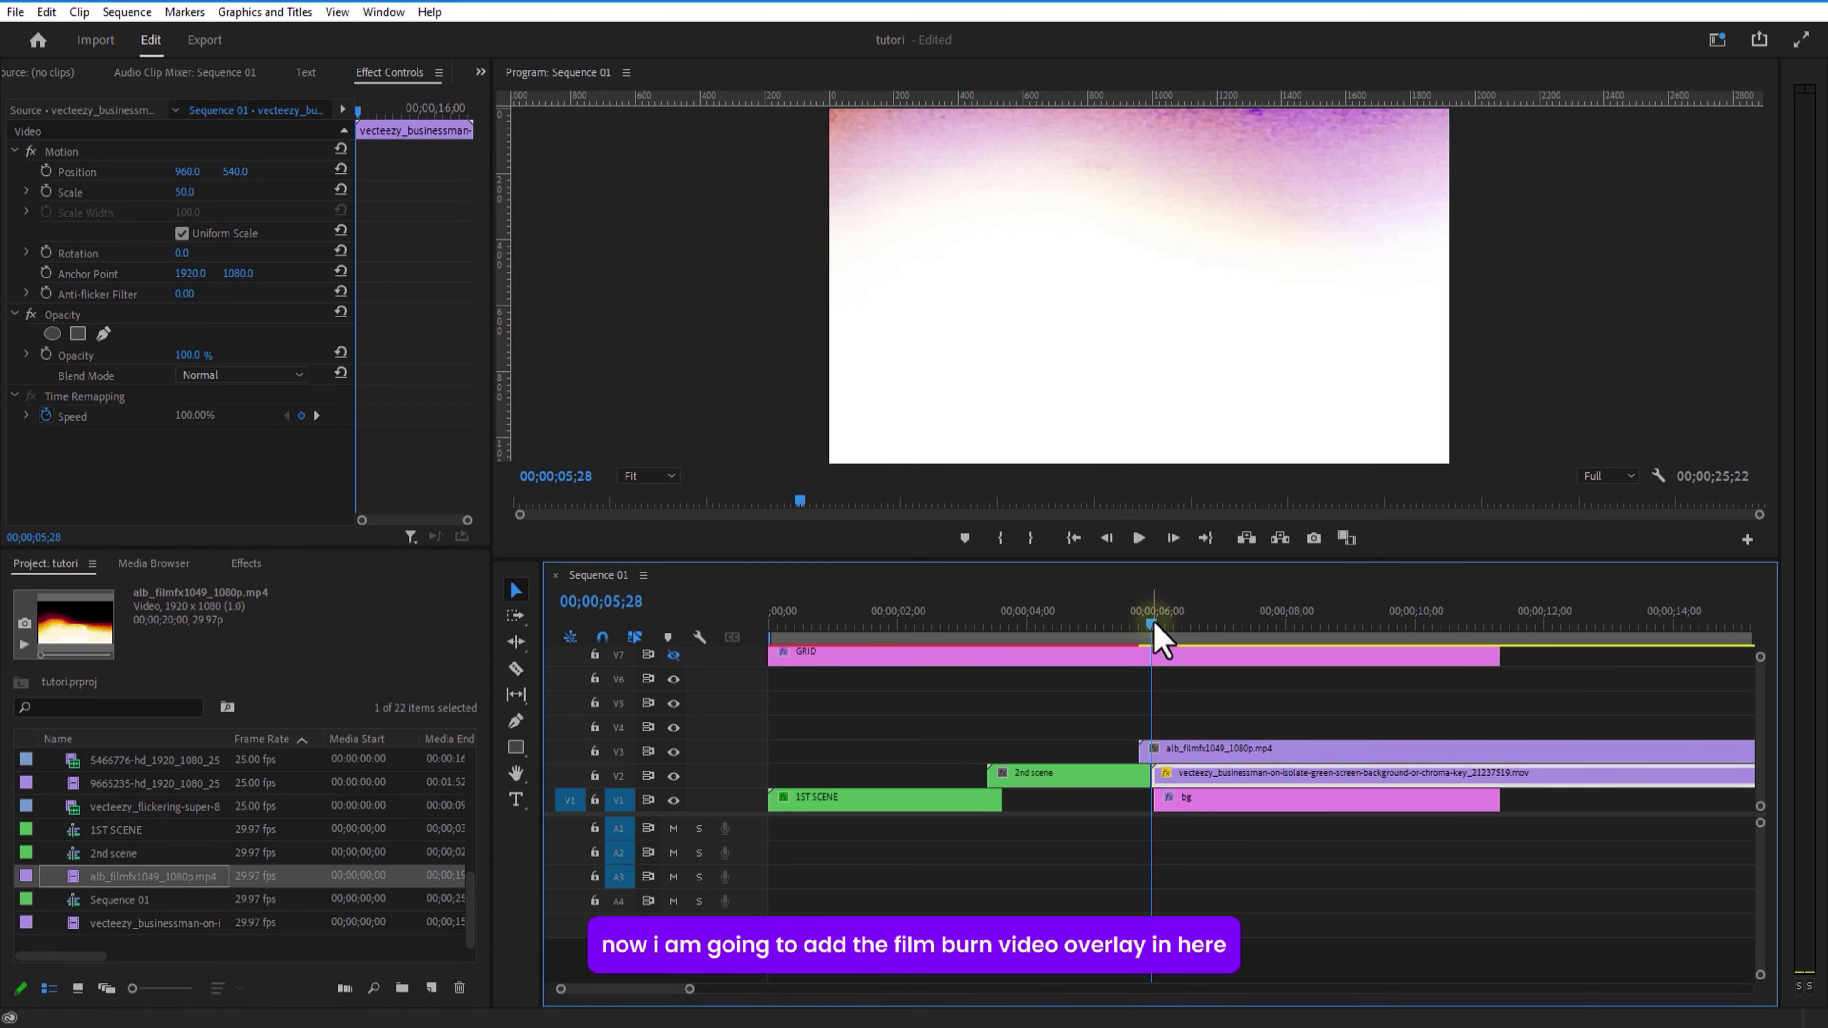
left_click(1183, 750)
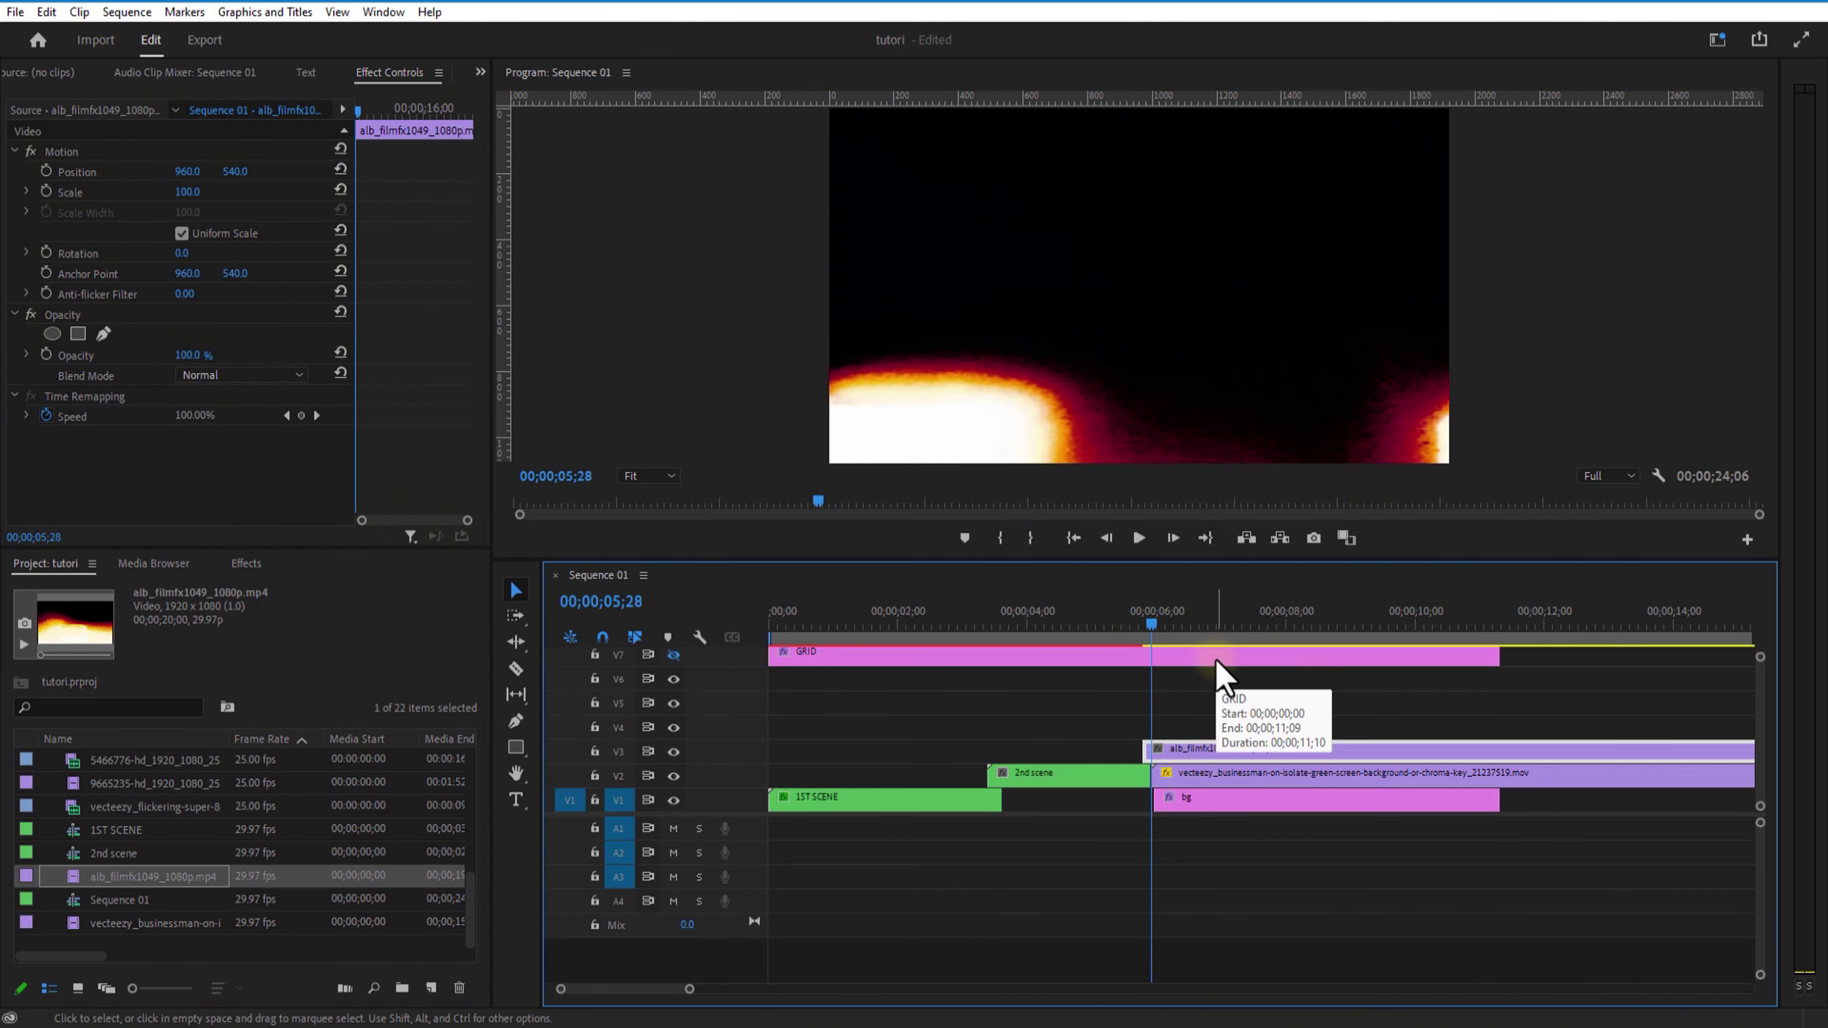
left_click(1160, 624)
key("c")
left_click(1159, 752)
key("v")
left_click(1209, 751)
key("Delete")
left_click(1146, 625)
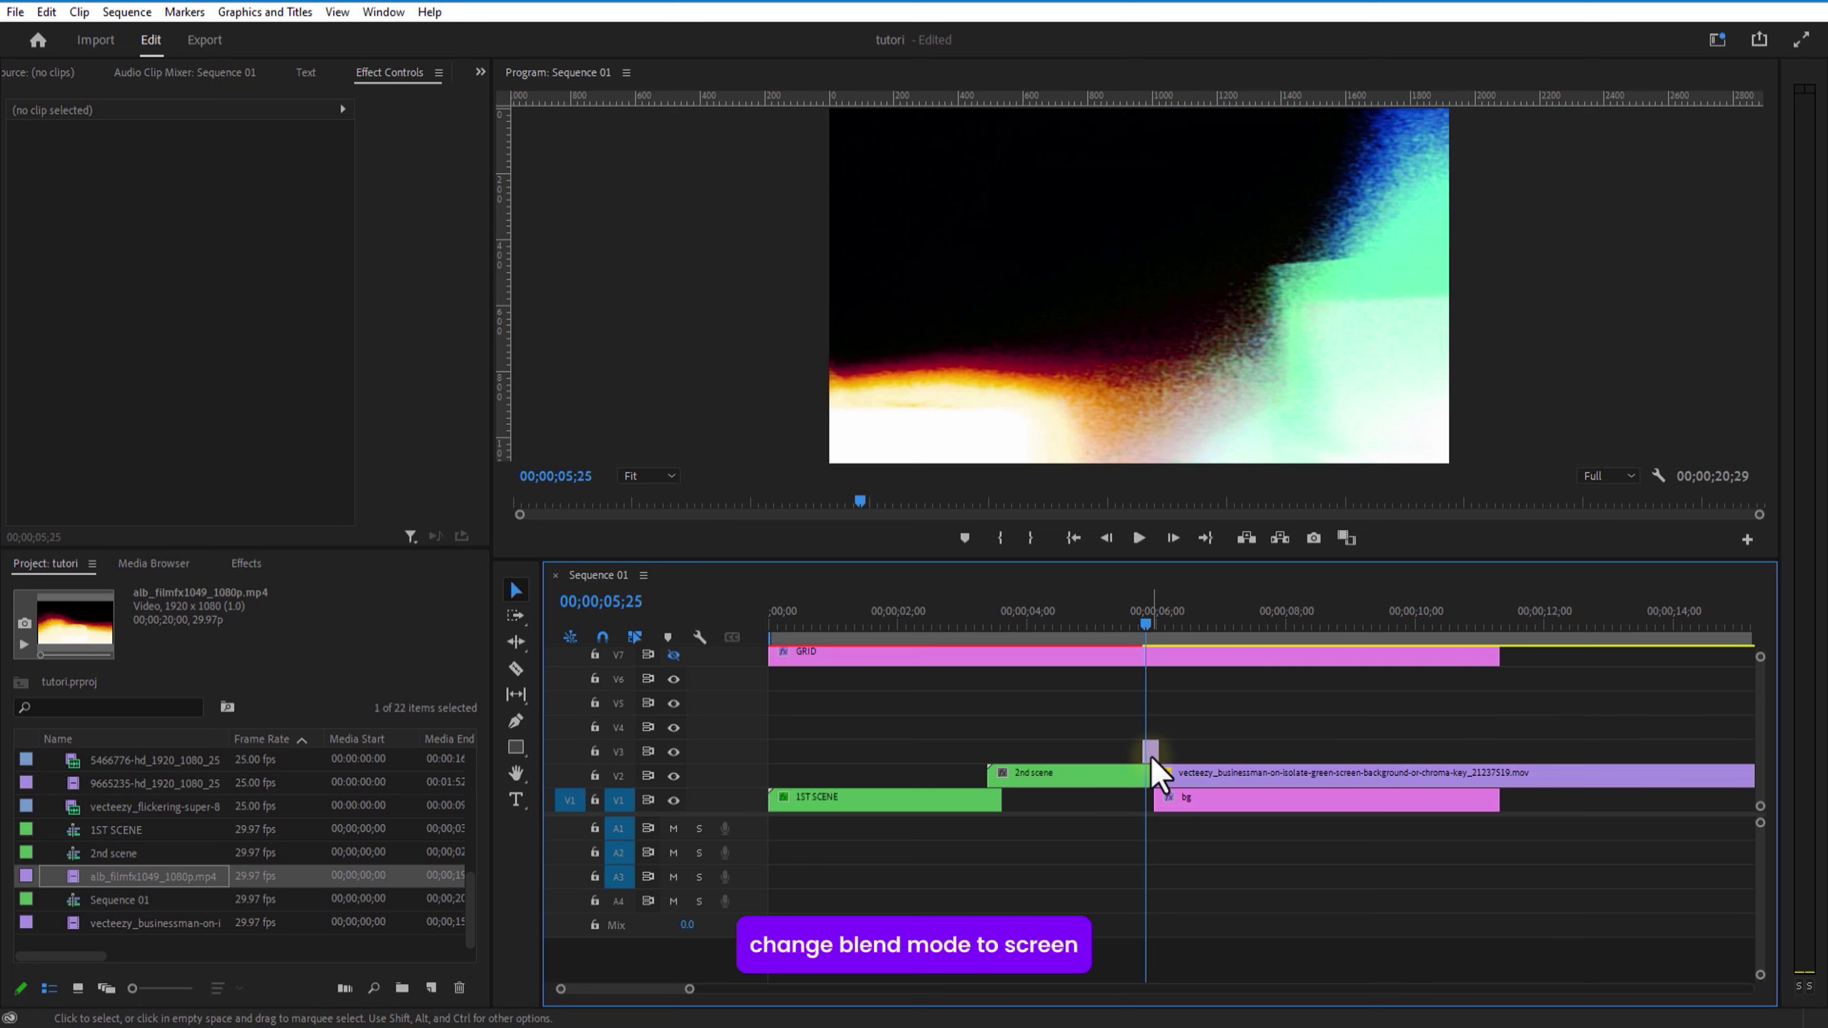
Set the film burn clip's blend mode to Screen and move the clip up to track V6.
left_click(1150, 751)
left_click(245, 376)
left_click(244, 537)
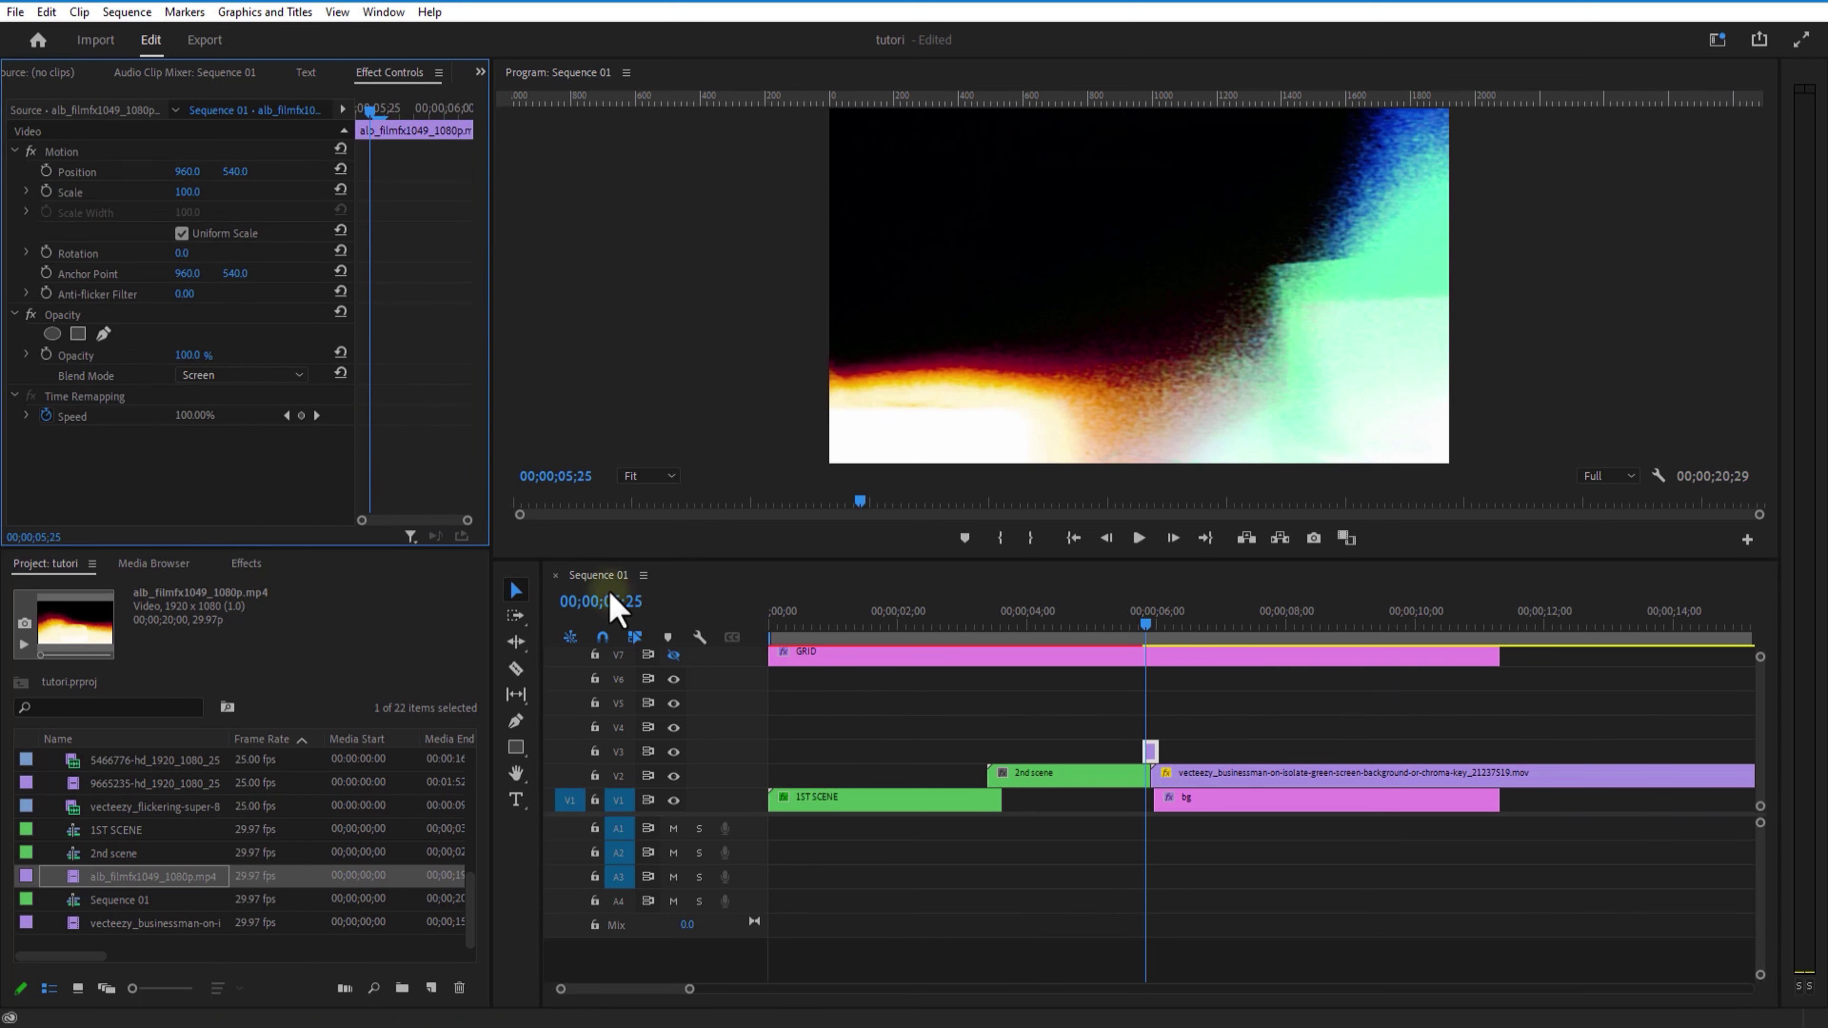
left_click_drag(1146, 625, 1141, 623)
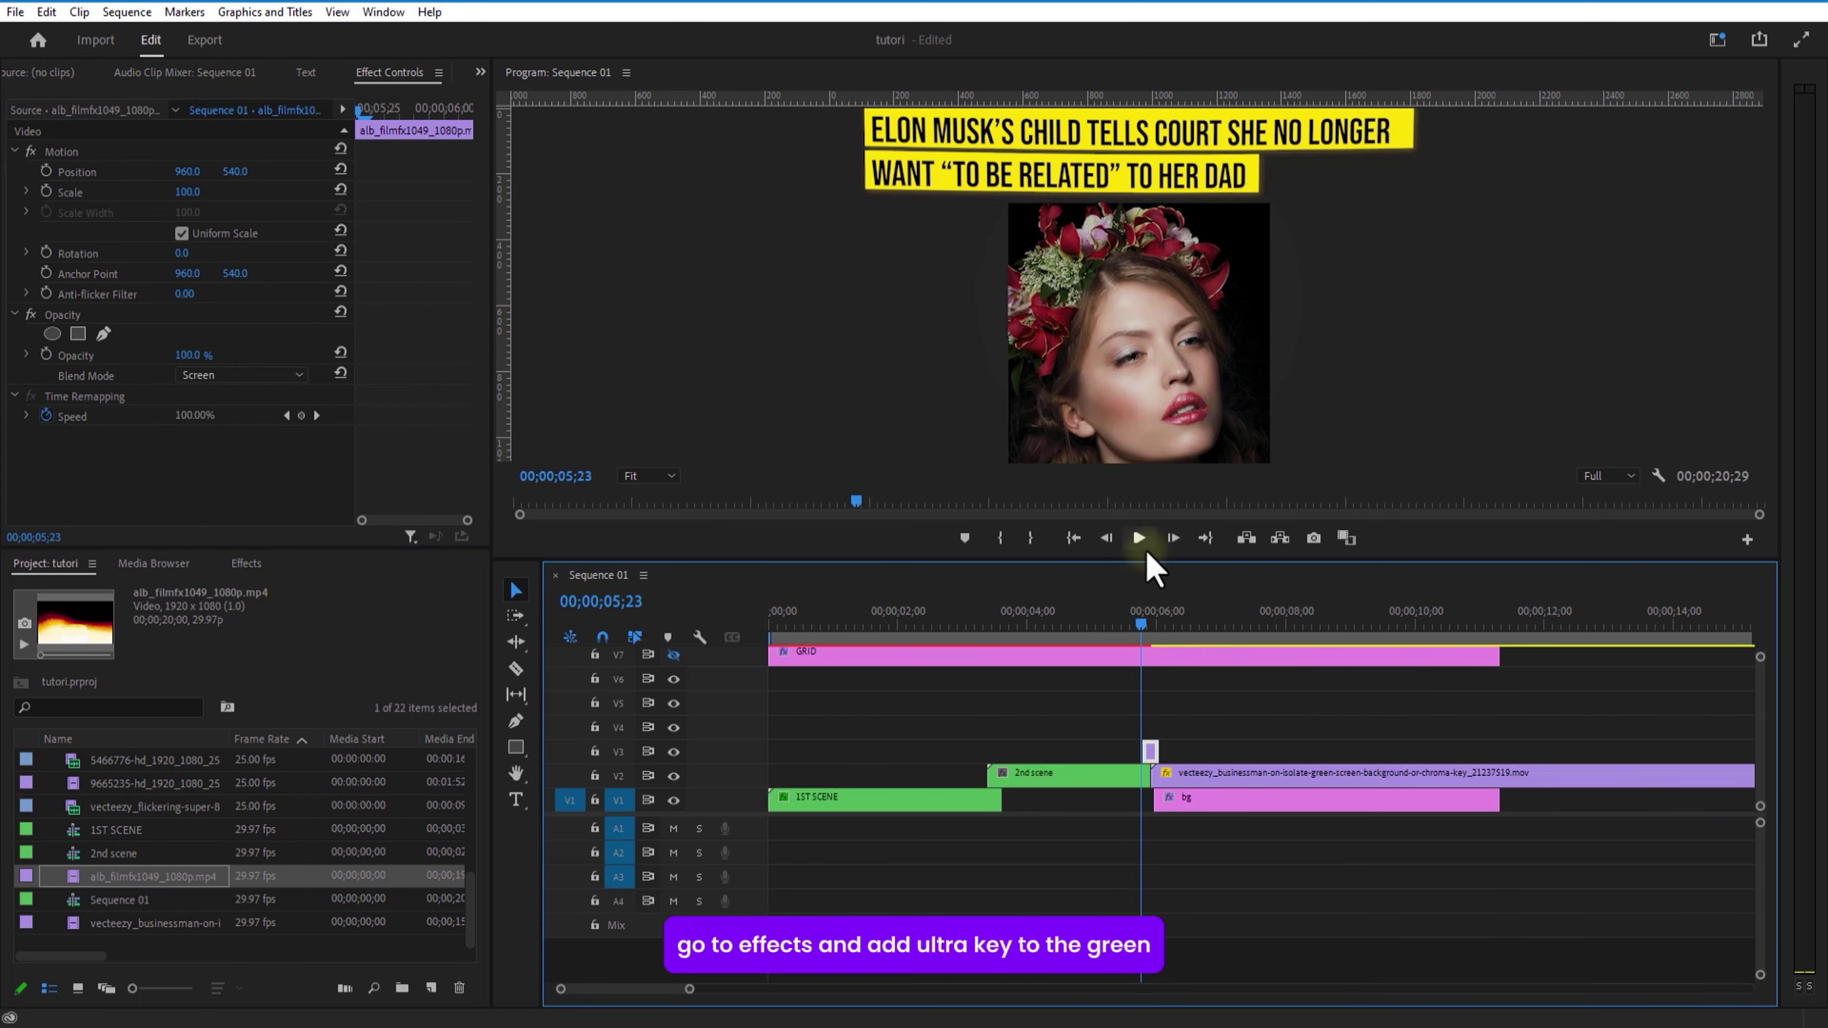
left_click(1144, 545)
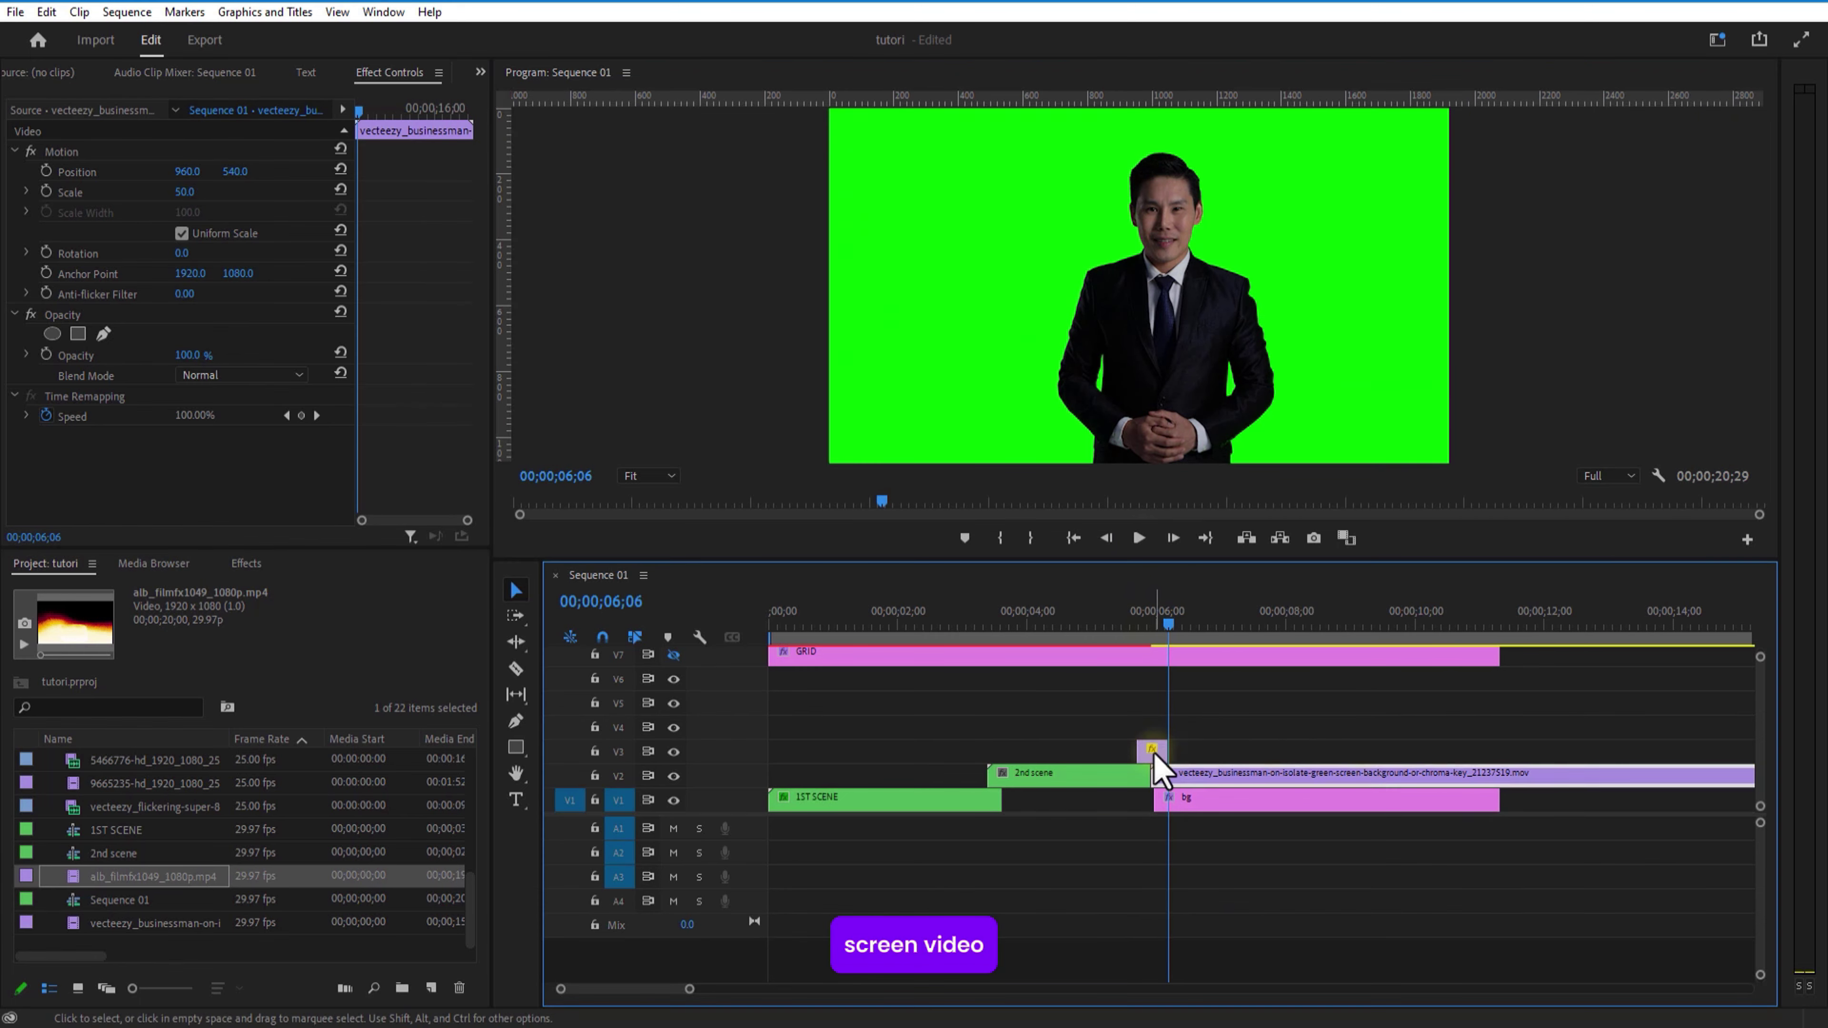
left_click_drag(1151, 751, 1152, 680)
Key out the businessman clip's green background with Ultra Key and move the clip up to track V5.
left_click(246, 563)
left_click(108, 589)
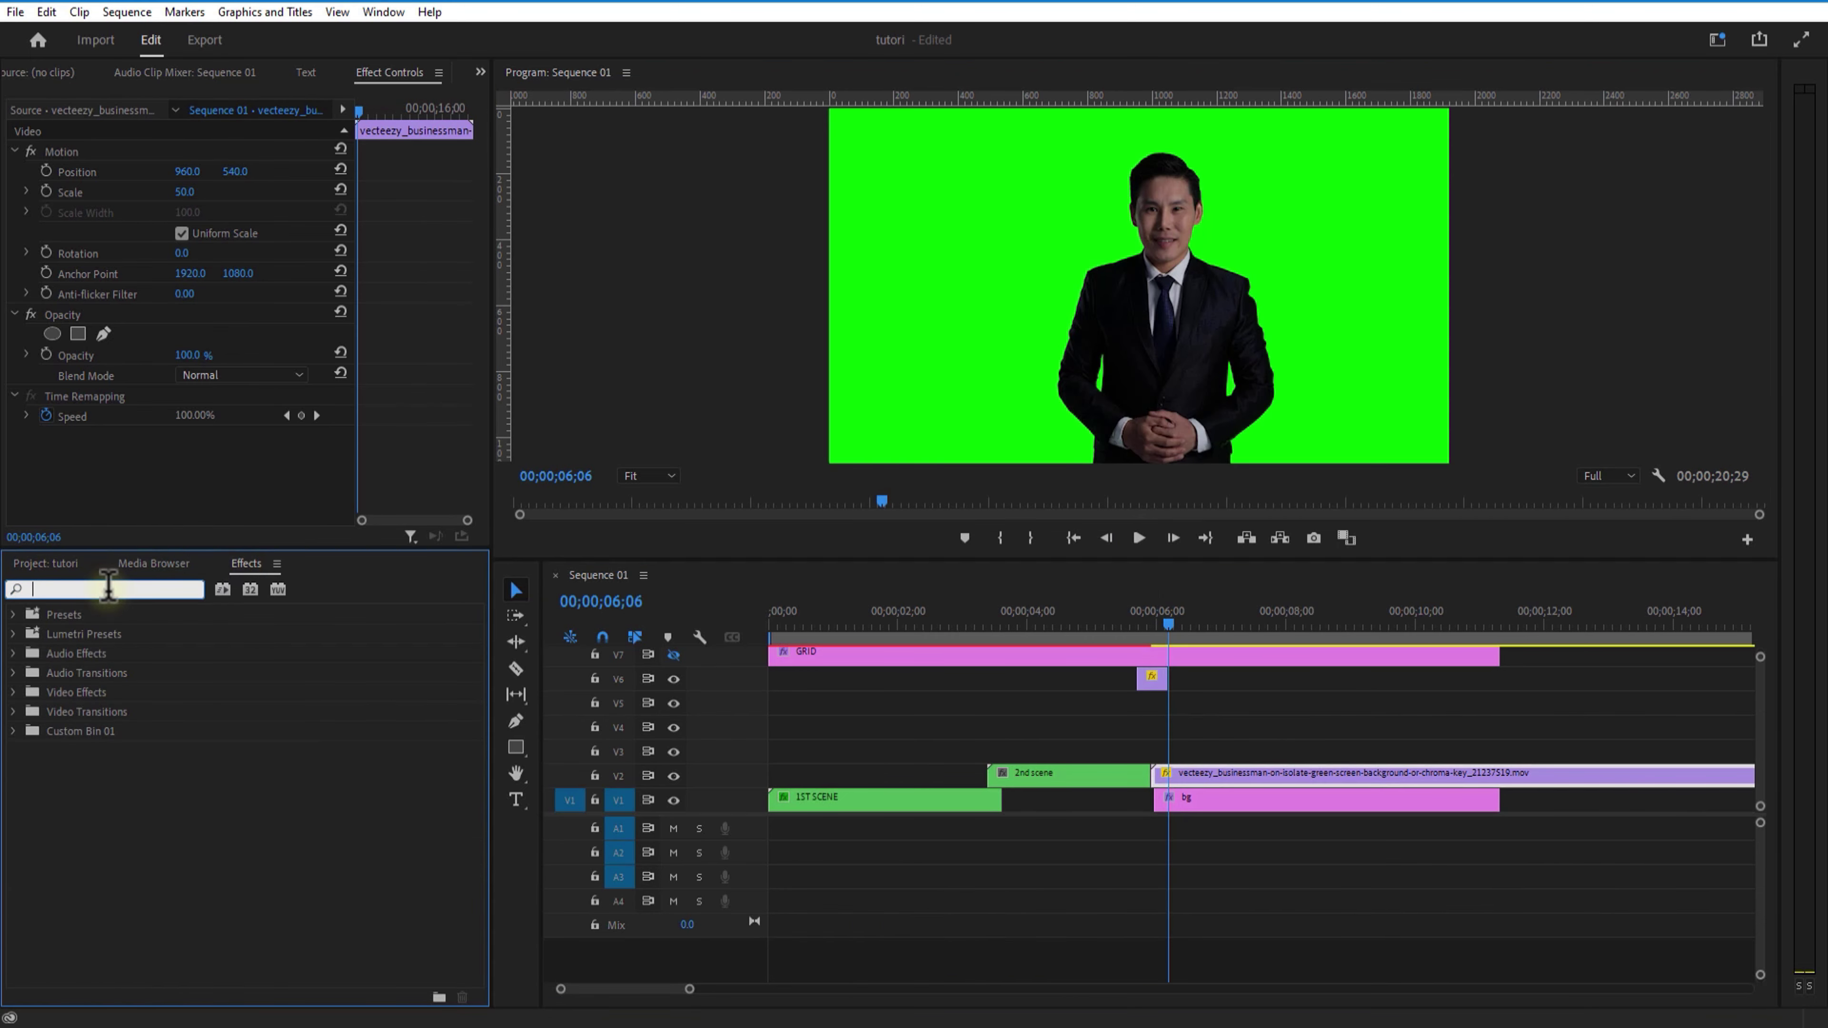
type("ultr")
left_click(97, 734)
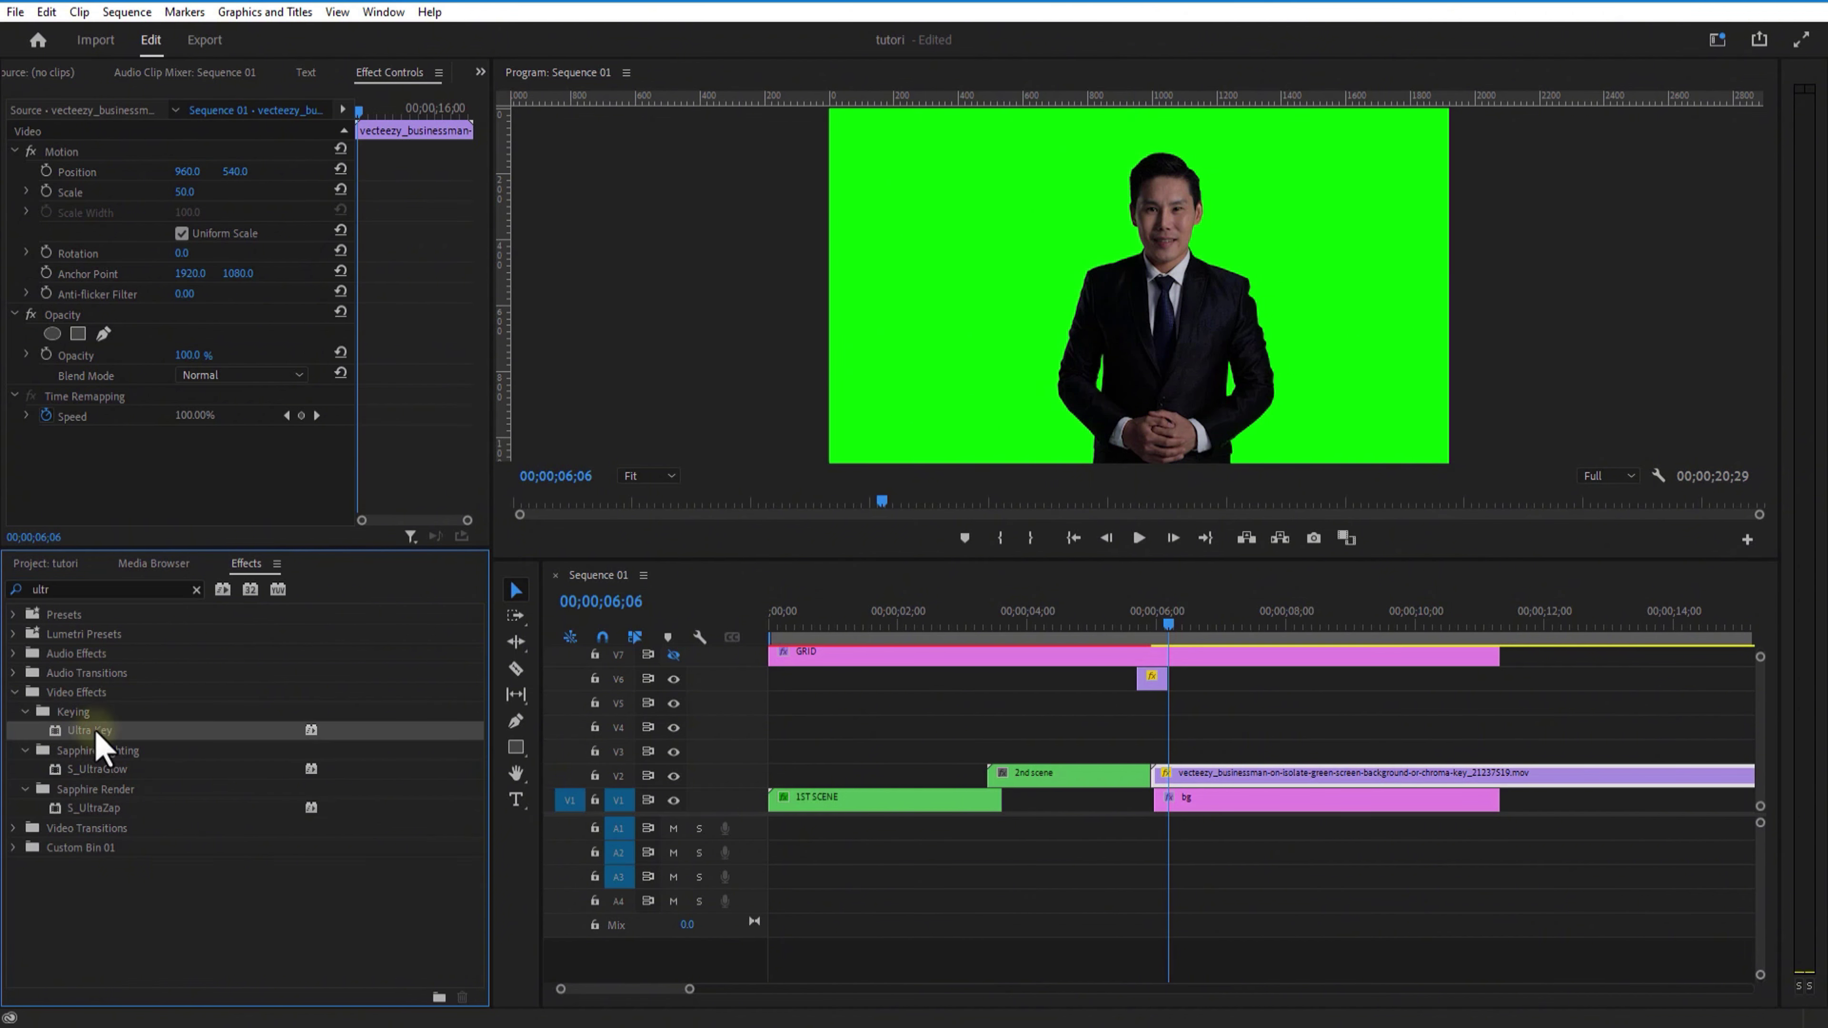
left_click_drag(1177, 756, 1184, 775)
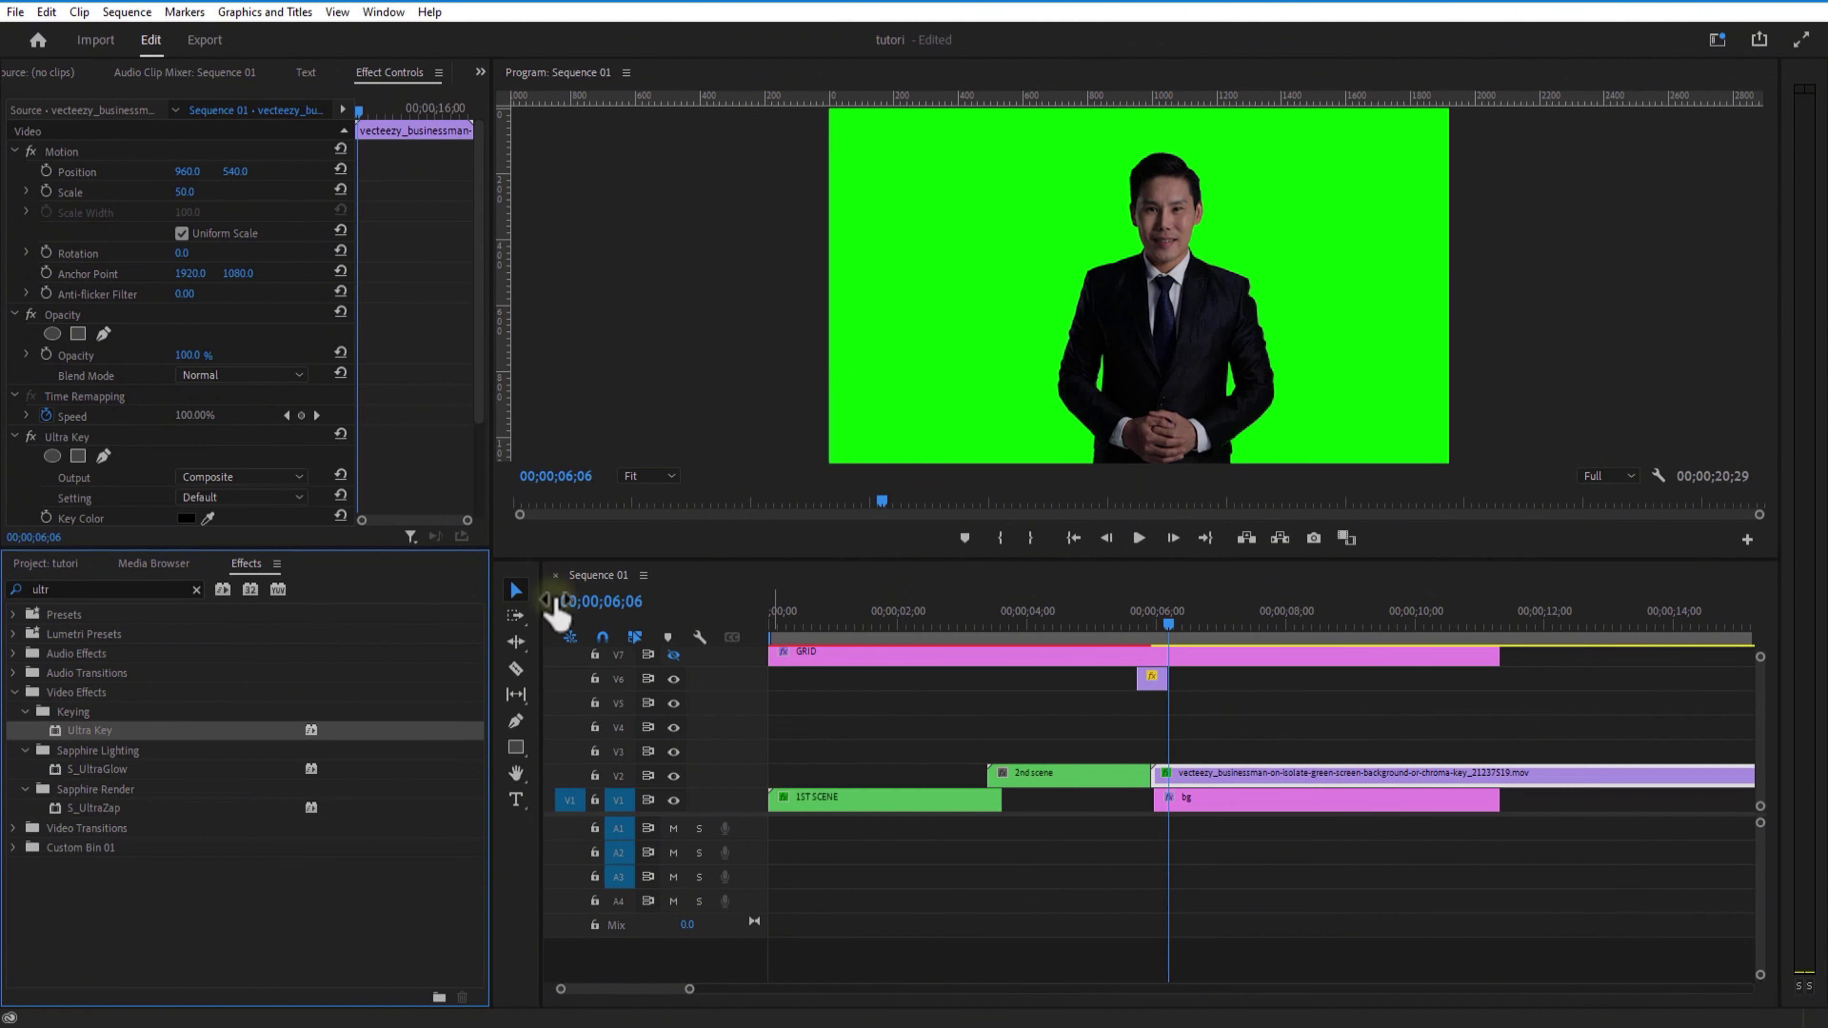
left_click(208, 517)
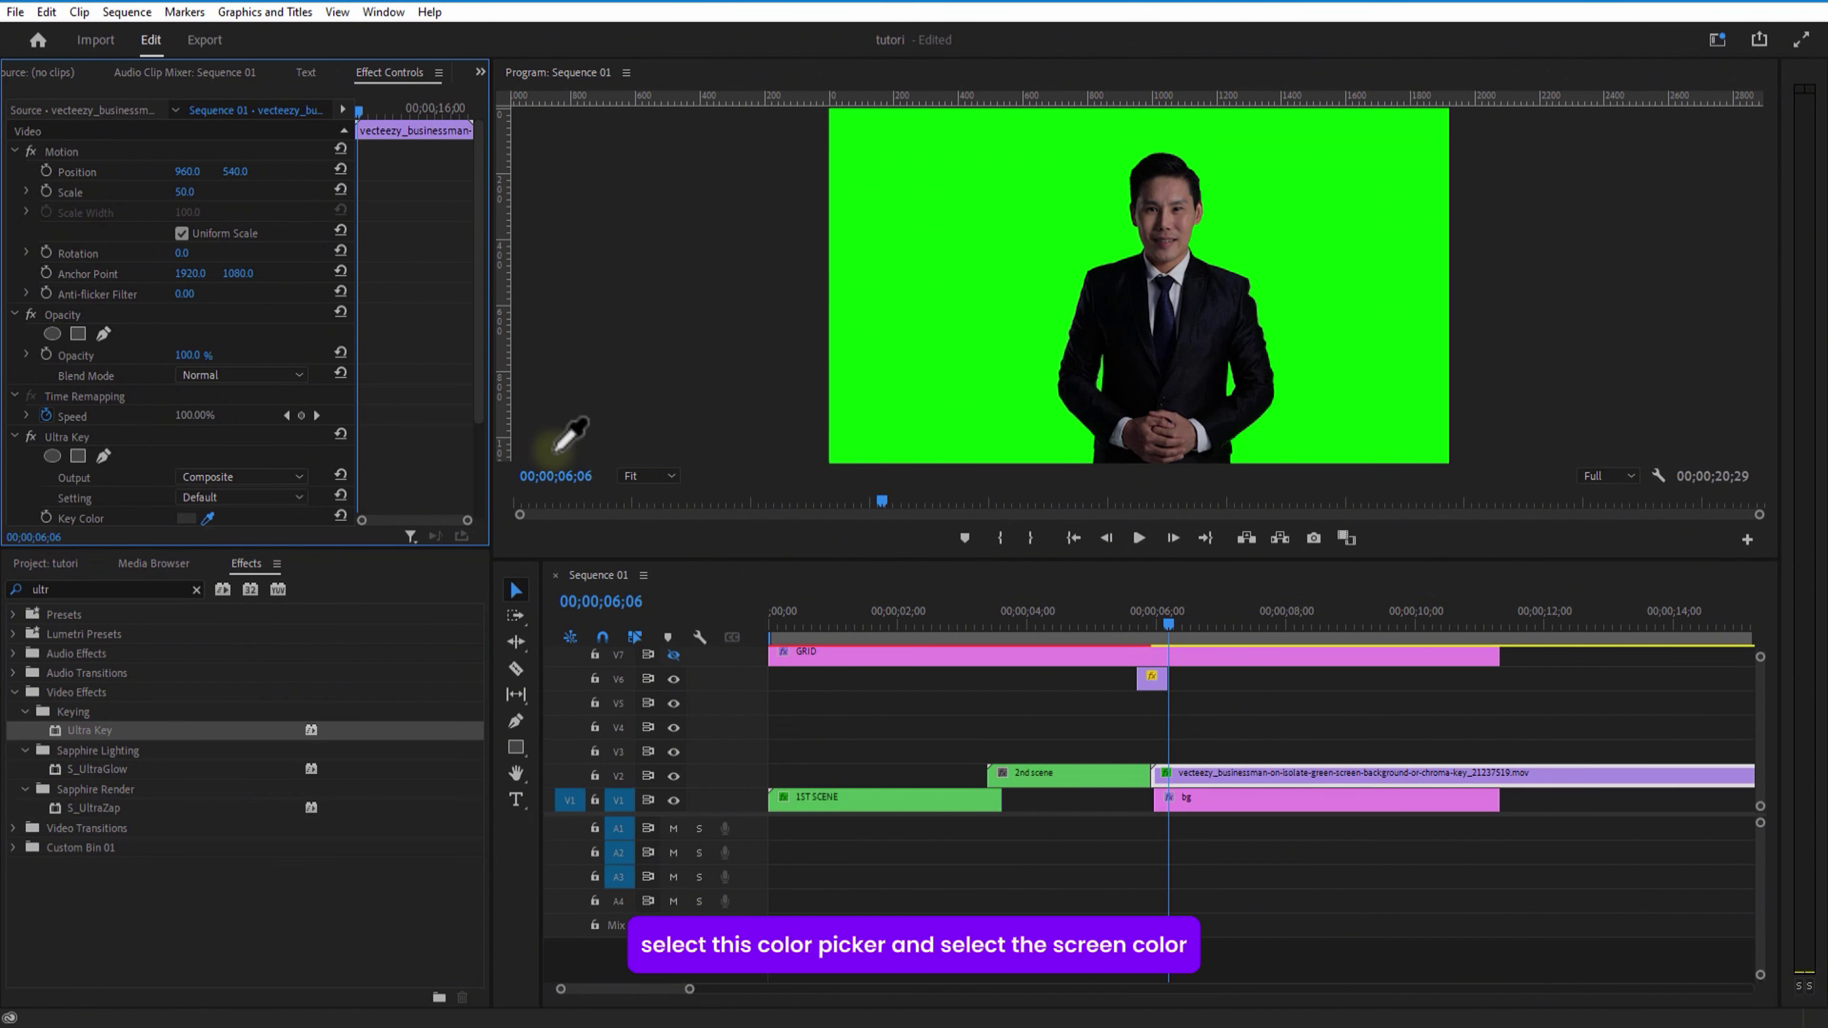
left_click(937, 262)
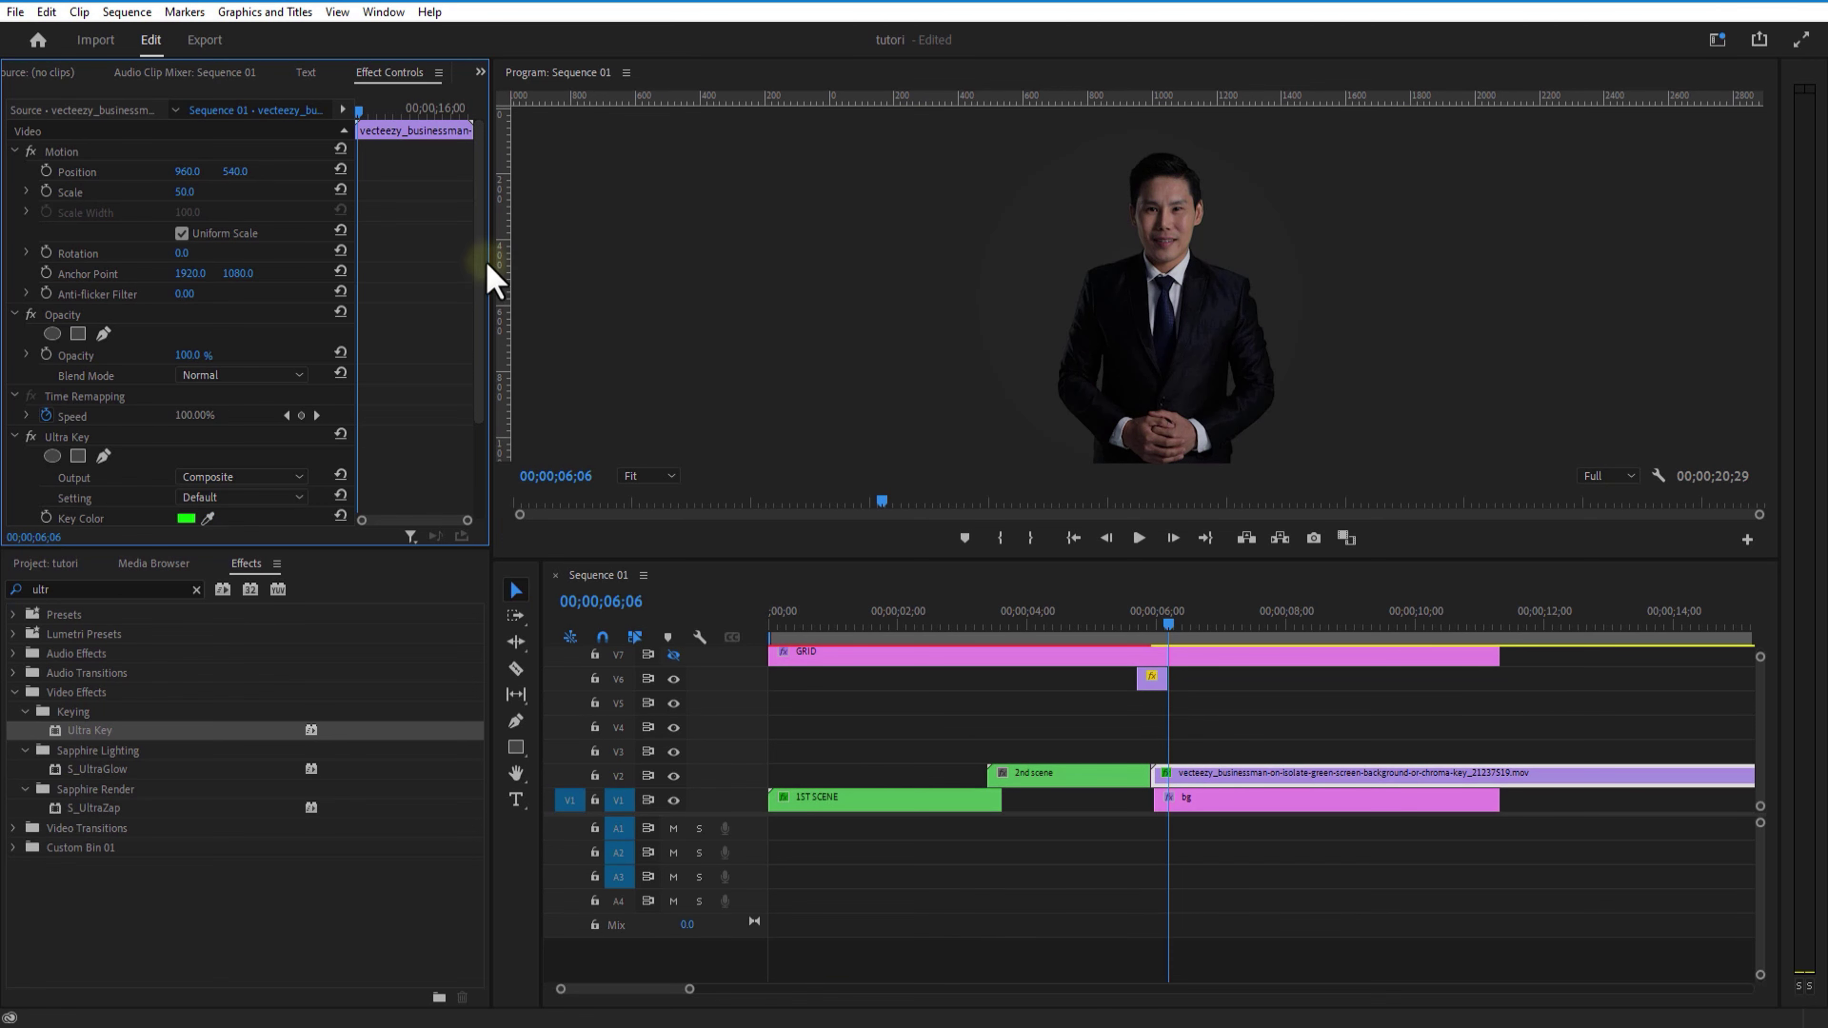
left_click_drag(481, 323, 471, 394)
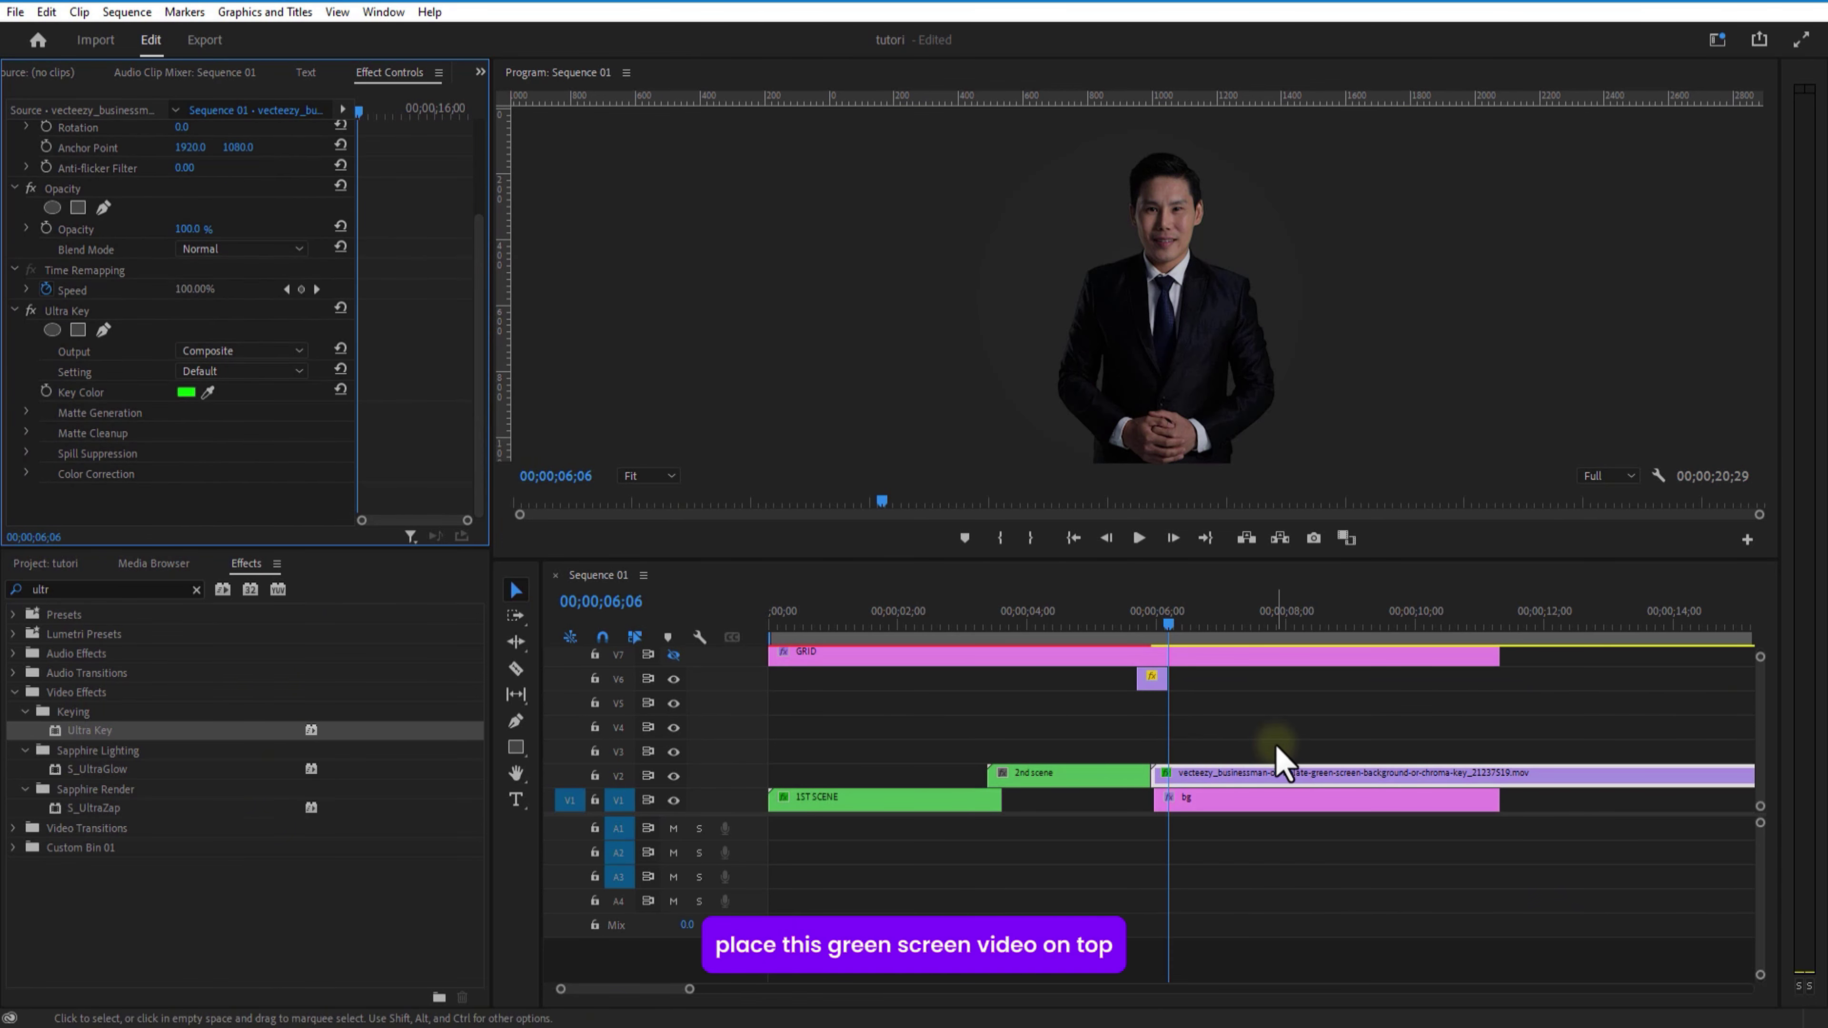
left_click_drag(1243, 789, 1213, 716)
Add the 5466776-hd money video on track V2 from the start of the third scene and remove its audio.
left_click(46, 563)
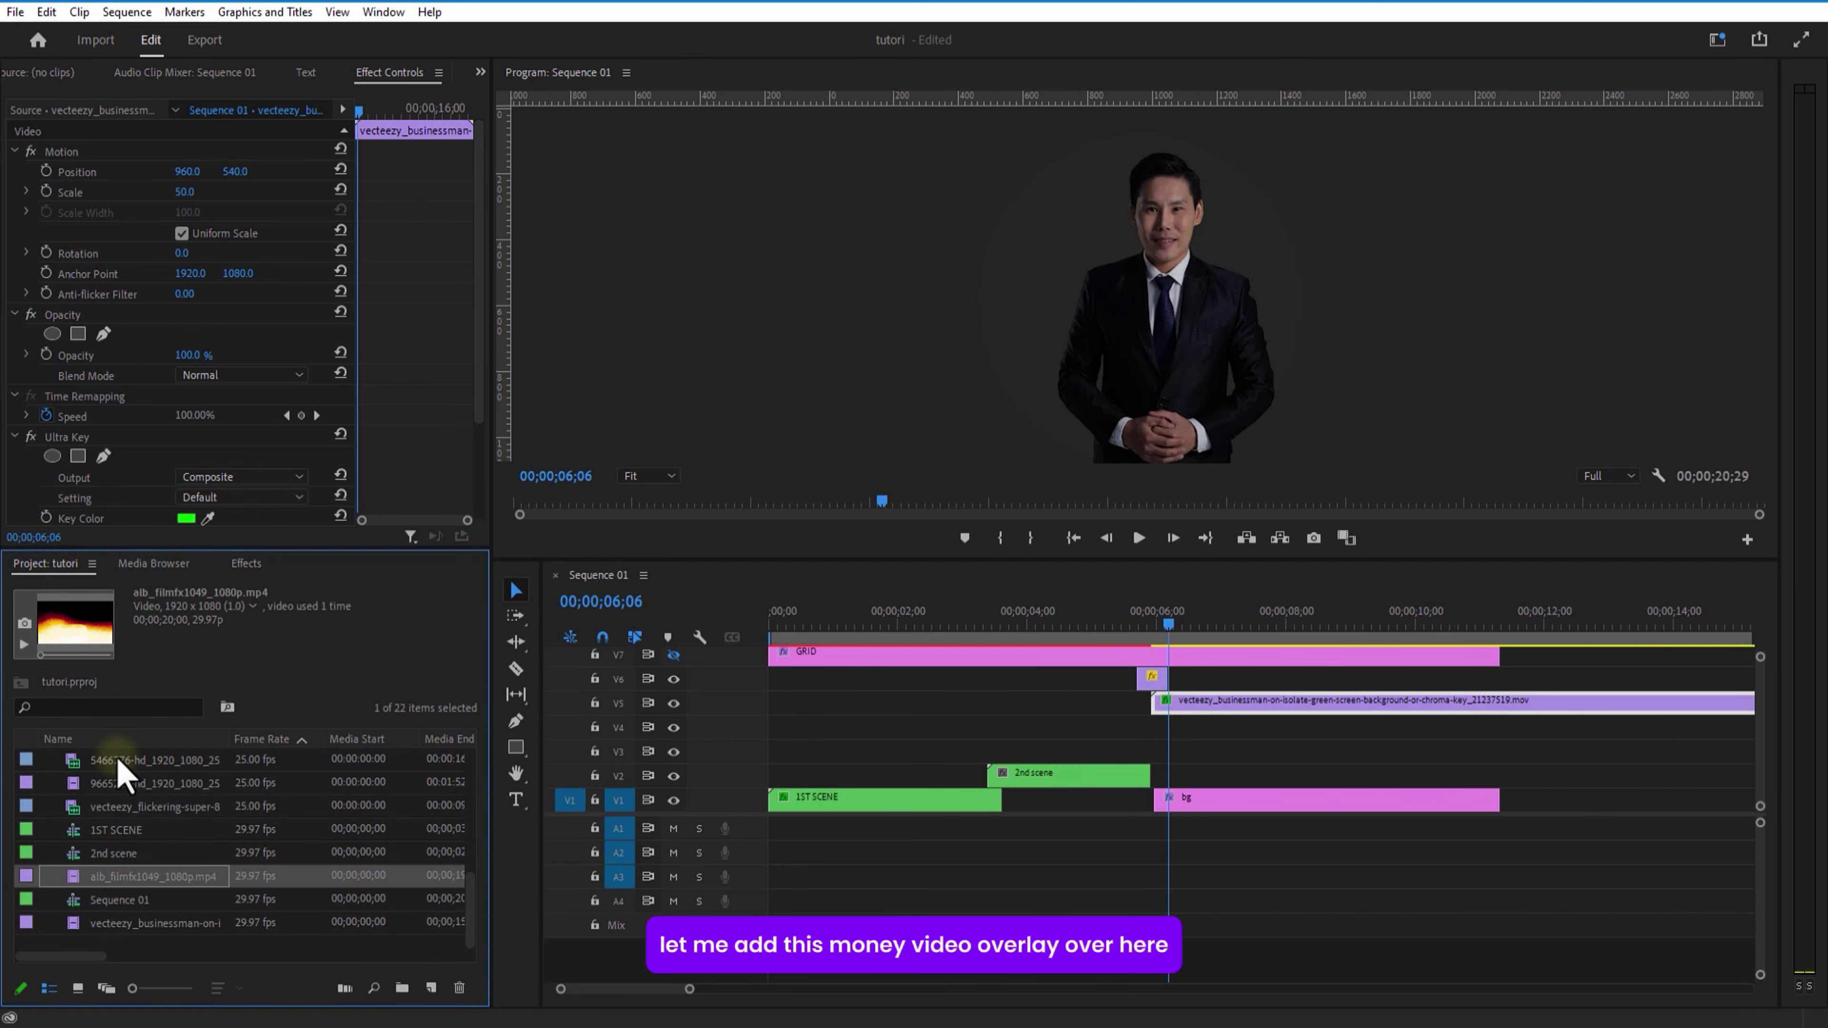
scroll(148, 909, "up", 2)
left_click_drag(180, 806, 1166, 793)
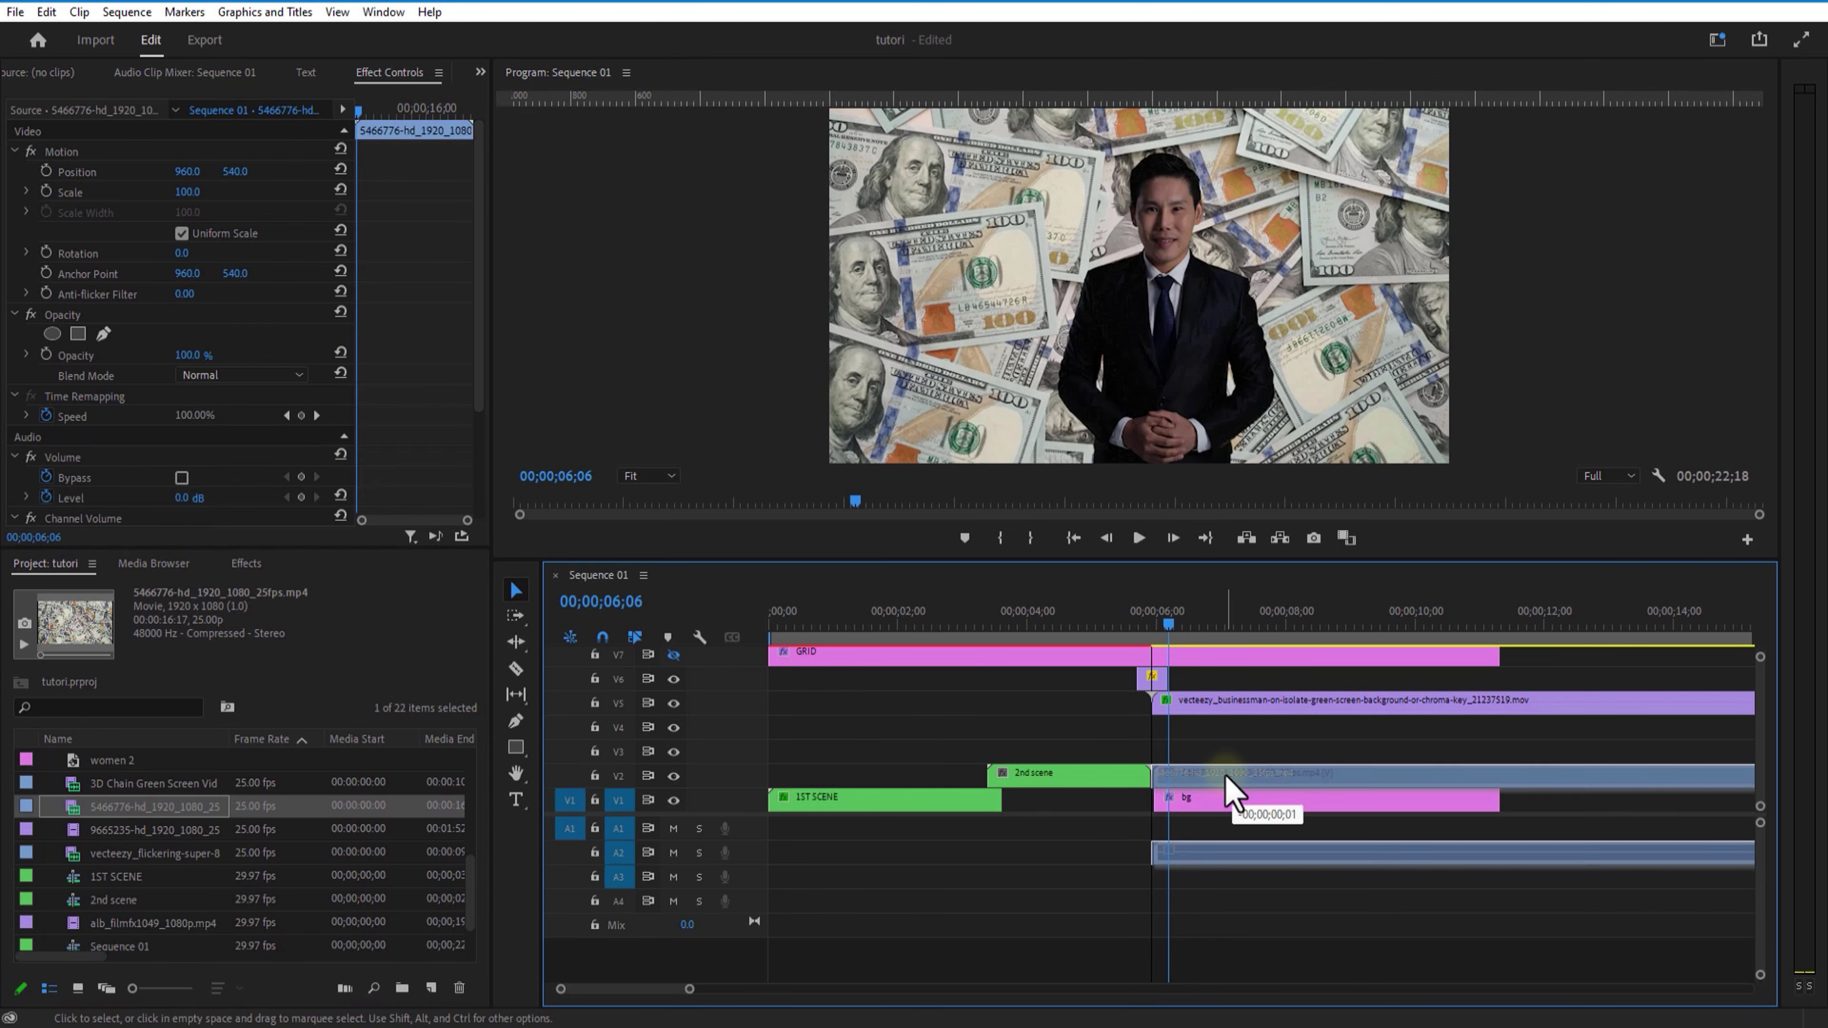
left_click(1225, 799)
Add the 3D Chain Green Screen Video on track V3 from the start of the third scene and set its Scale to 317.
scroll(153, 915, "down", 2)
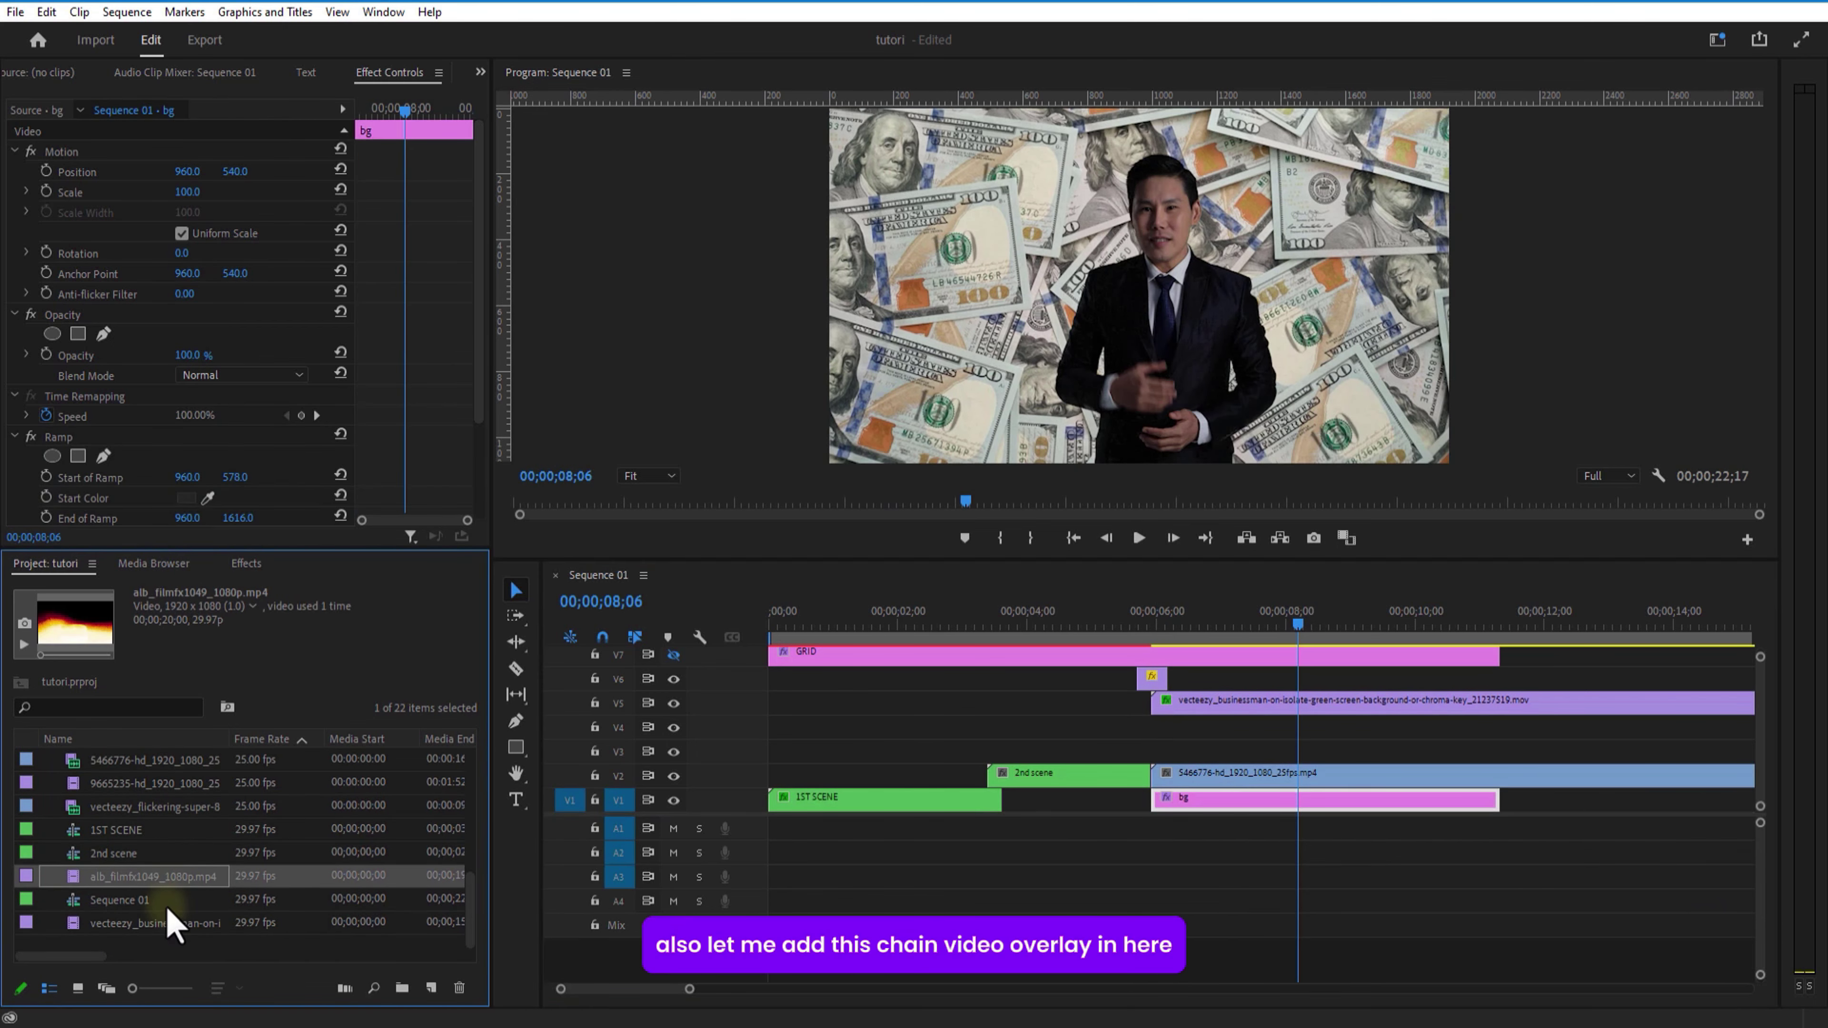
left_click(157, 923)
scroll(154, 915, "up", 2)
left_click_drag(151, 782, 1152, 753)
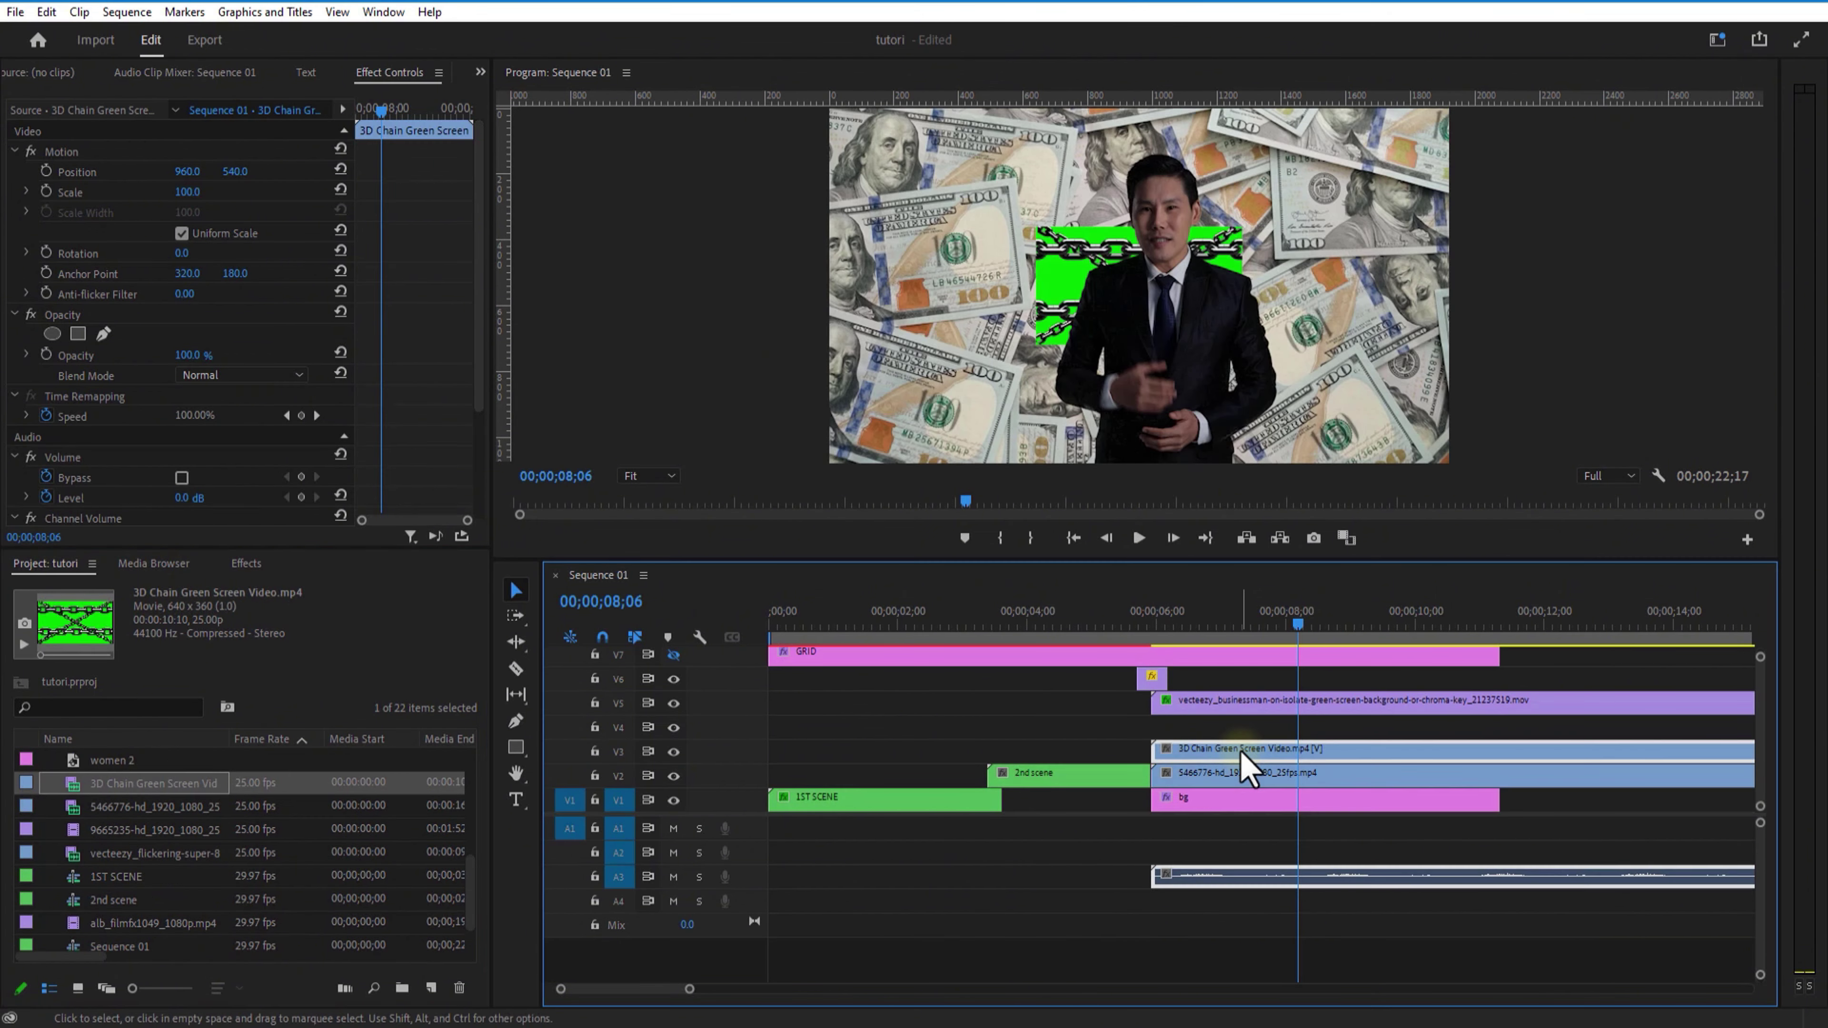
left_click_drag(187, 192, 397, 181)
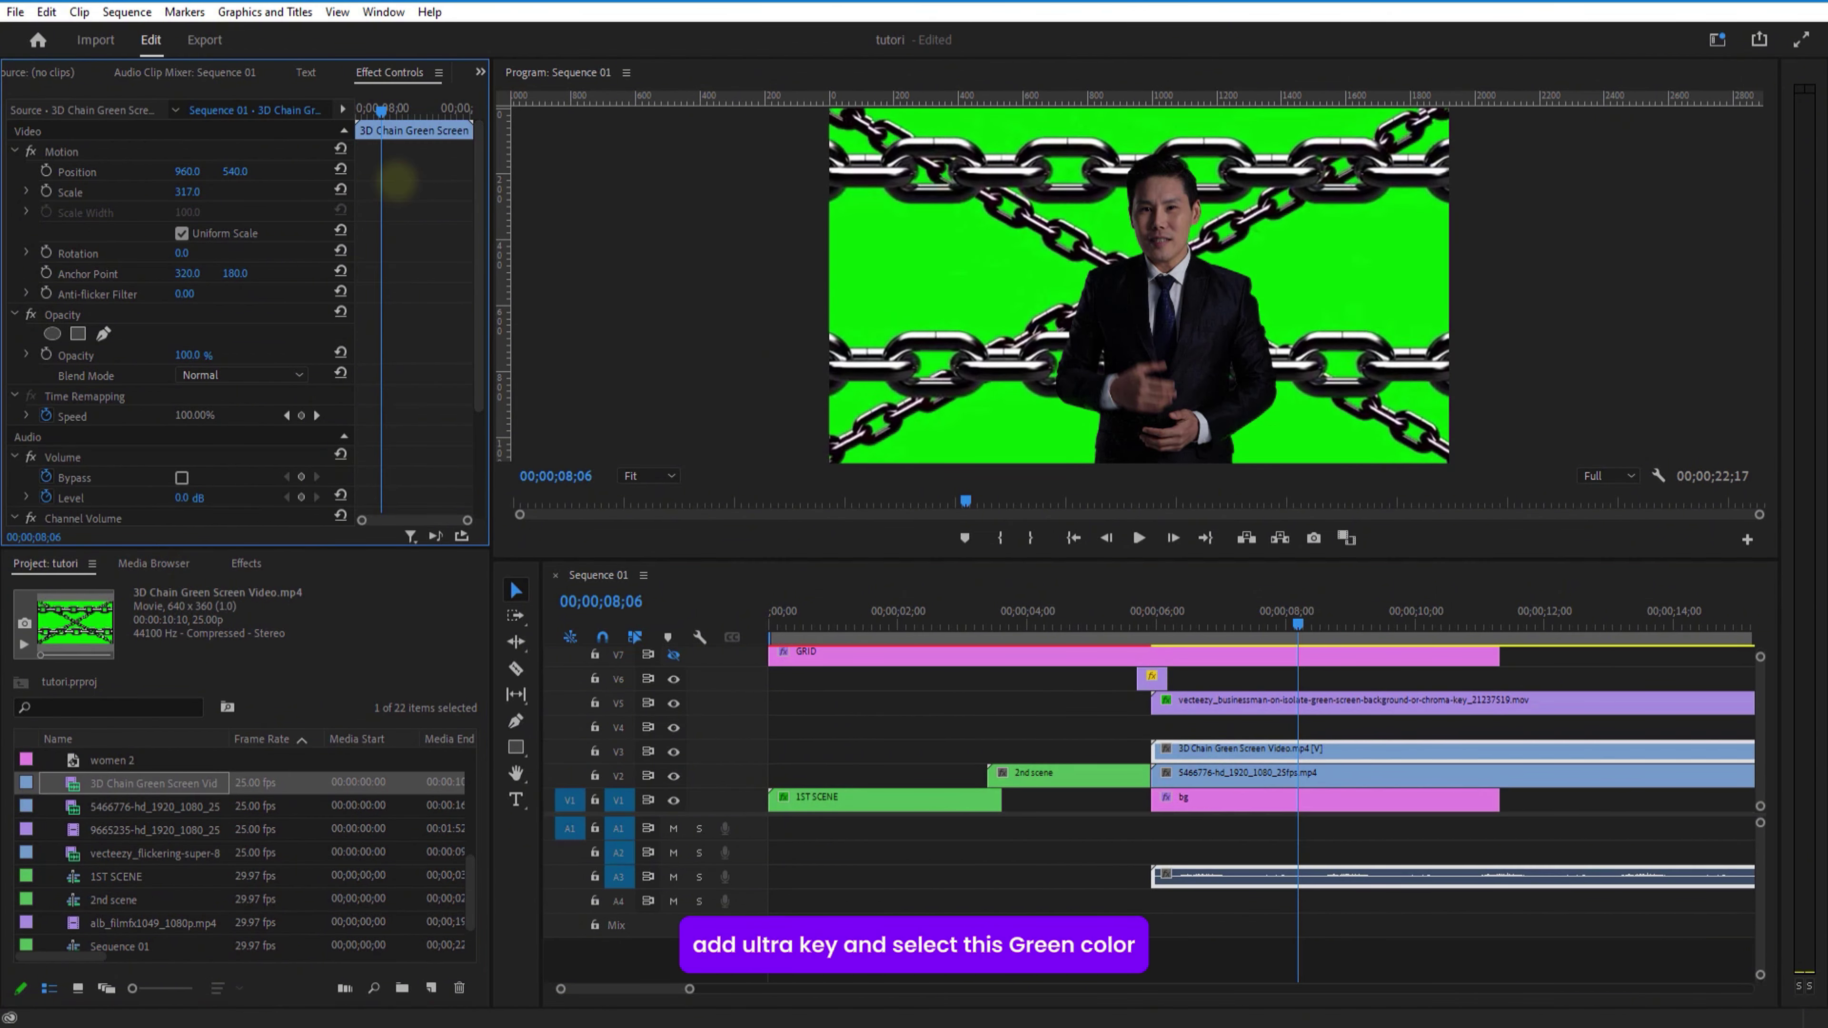
Unlink the 3D chain clip's audio from its video and delete the audio.
right_click(1299, 748)
left_click(1344, 356)
left_click(1326, 879)
key("Delete")
left_click(1281, 753)
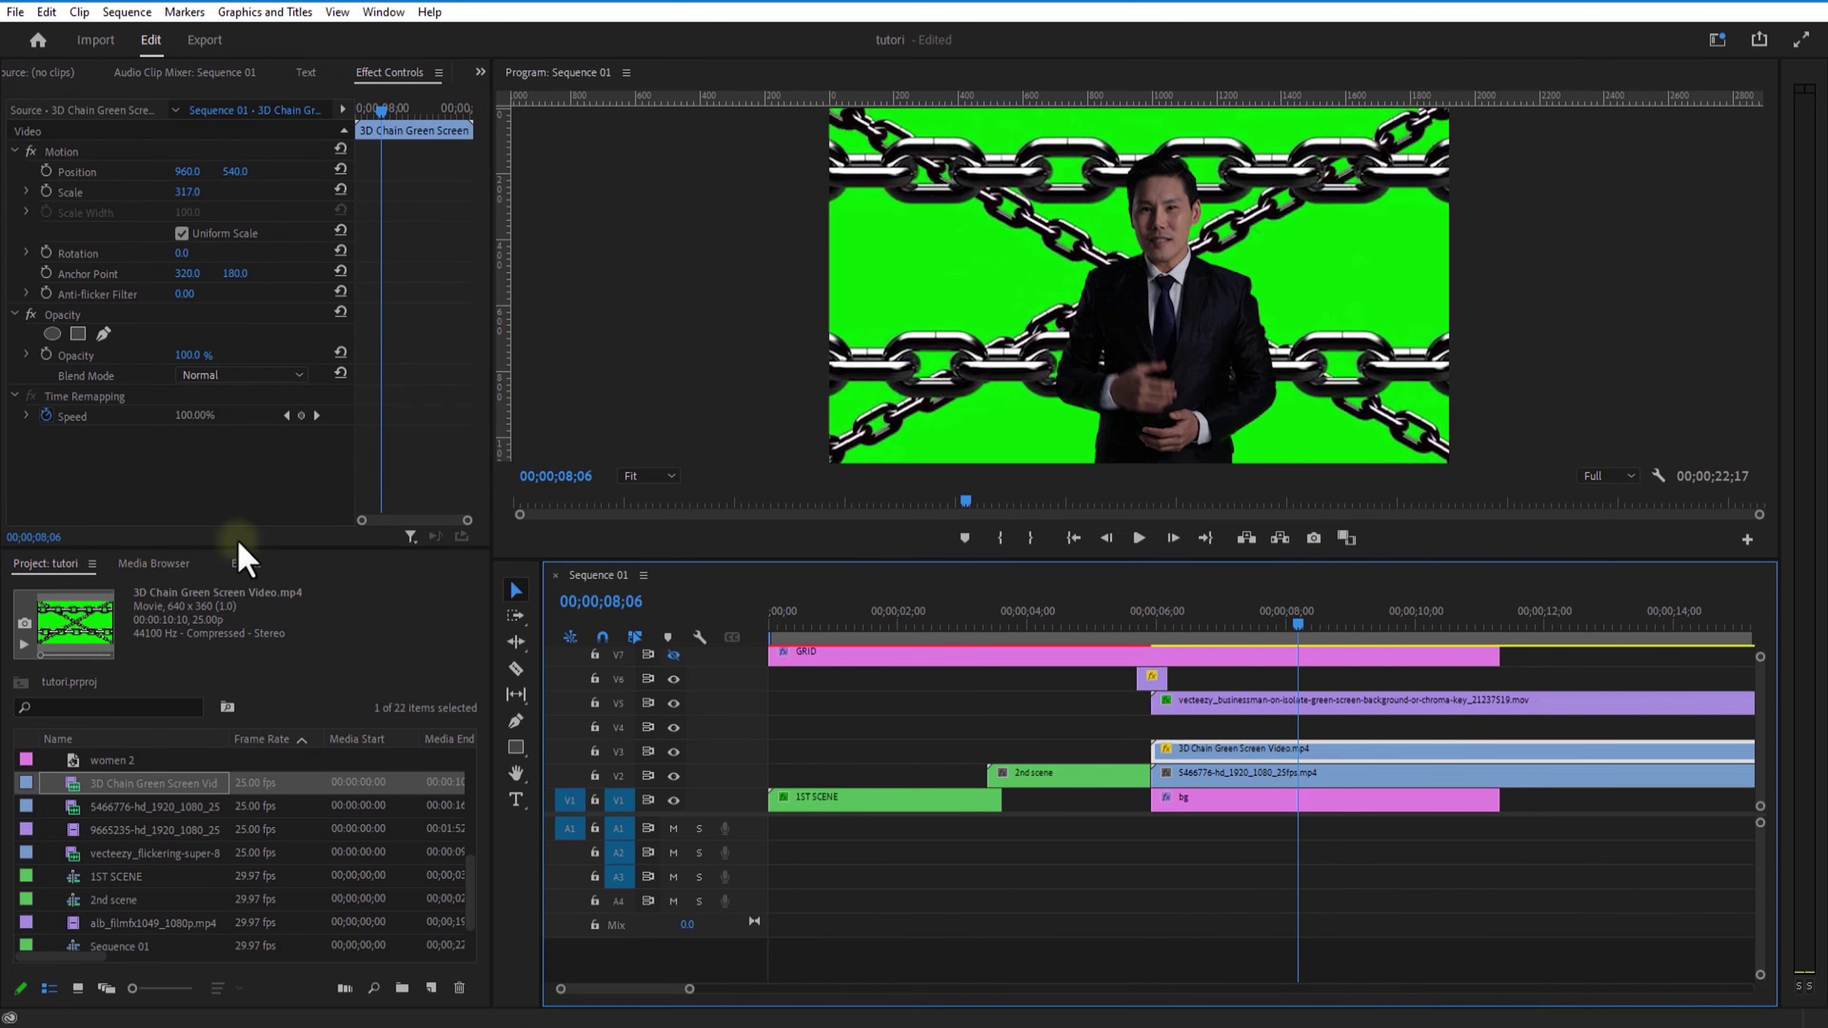
Key out the 3D chain clip's green background with Ultra Key and set the clip's Opacity to 50%.
left_click(246, 564)
left_click_drag(90, 730, 1196, 752)
left_click(207, 518)
left_click(942, 267)
left_click(1295, 755)
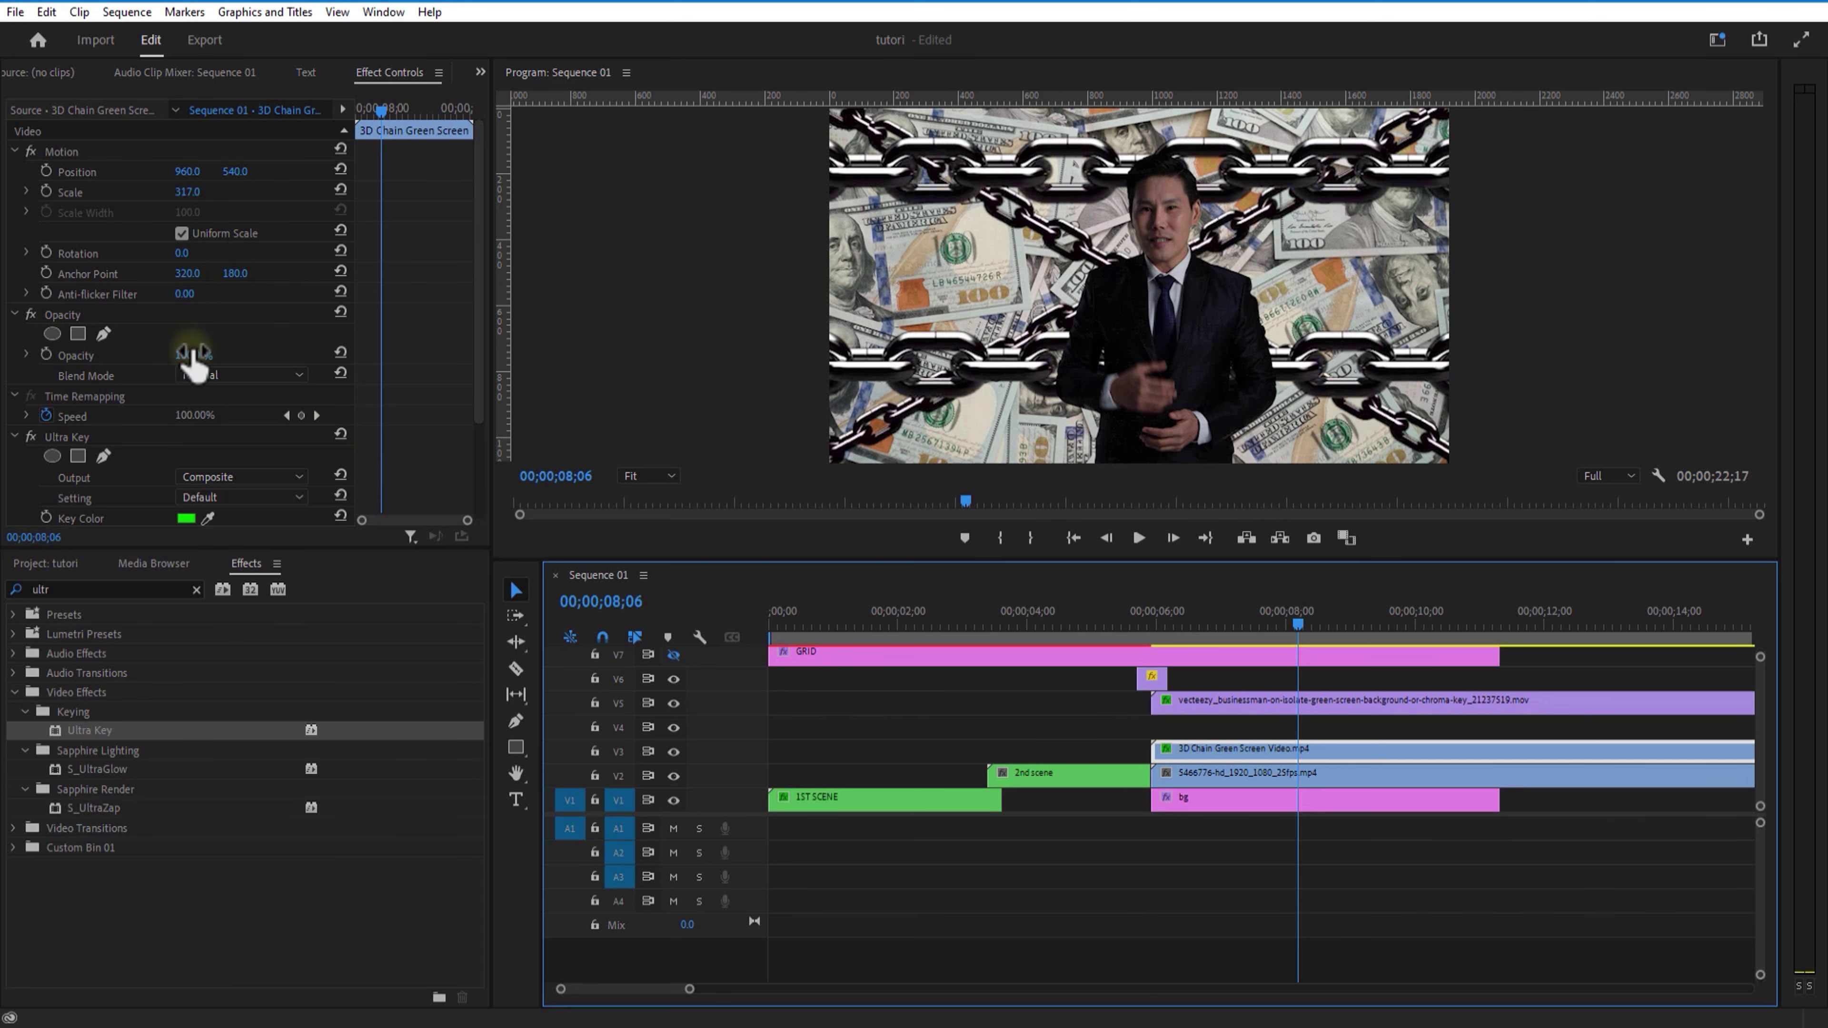
left_click_drag(187, 355, 124, 347)
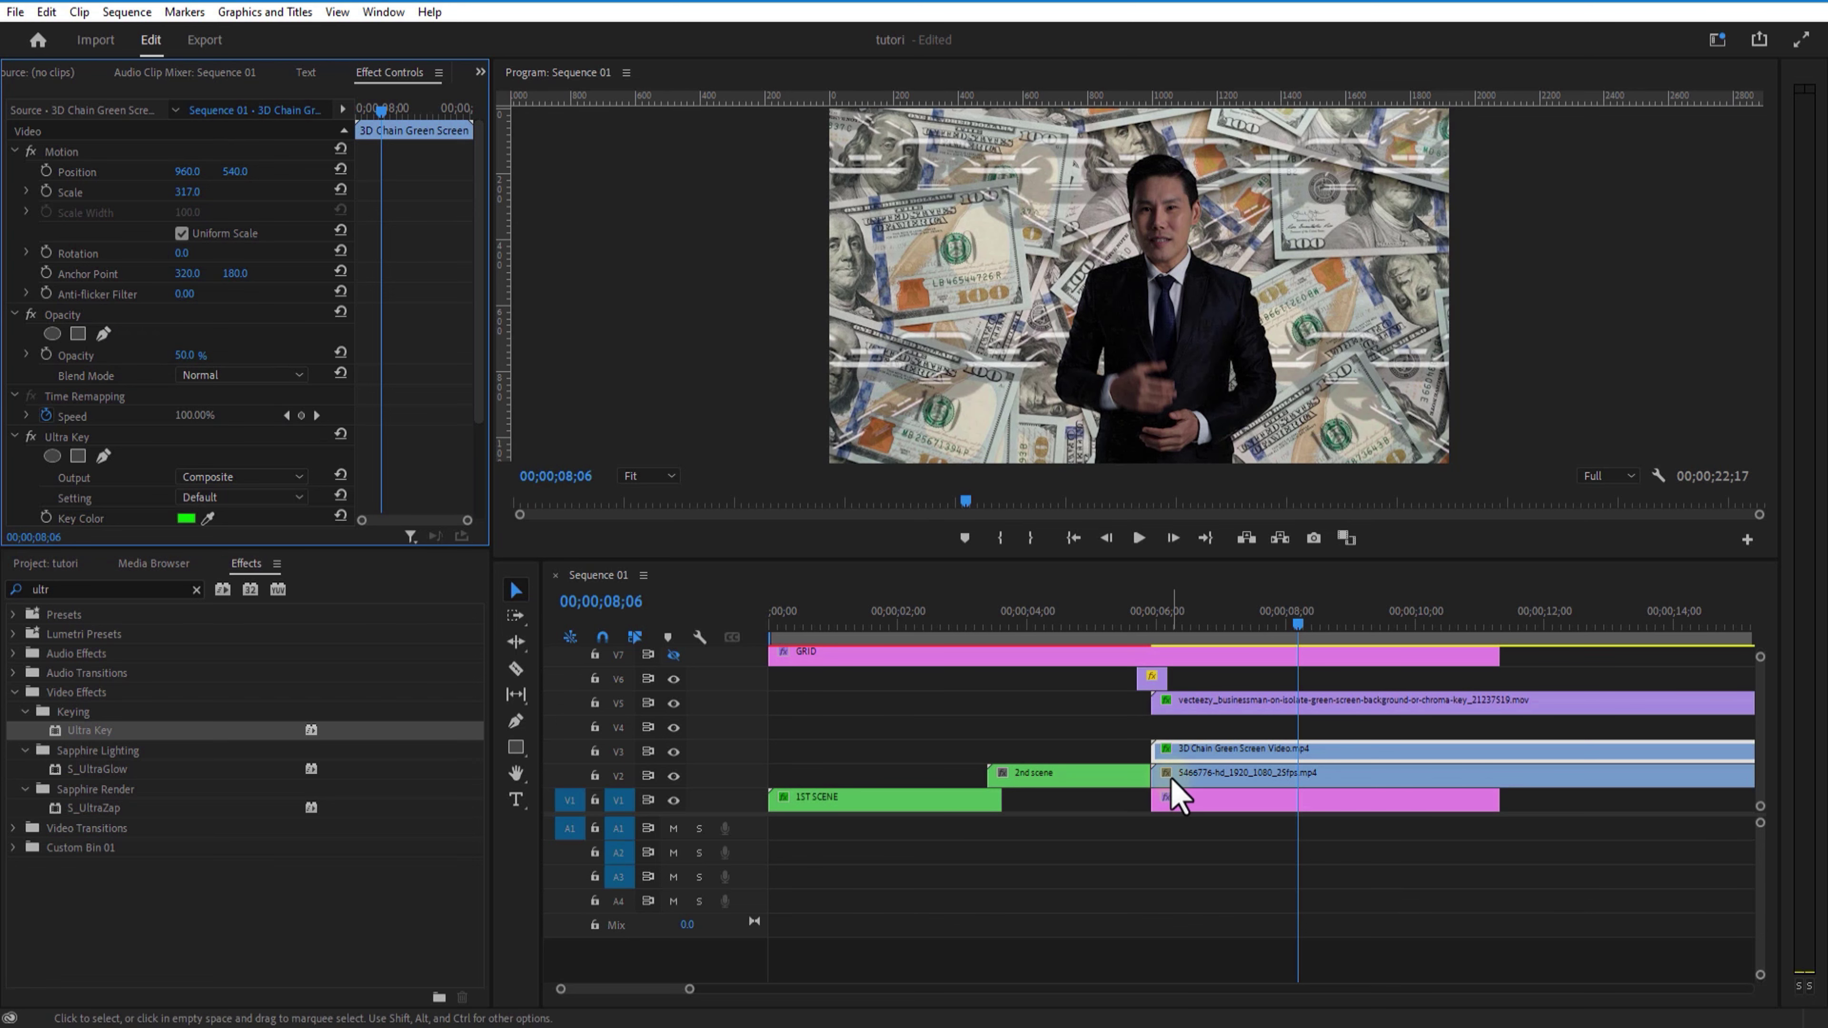
Duplicate the third scene's bg clip onto track V4 below the businessman and rename the copy "red bg".
left_click(1183, 802)
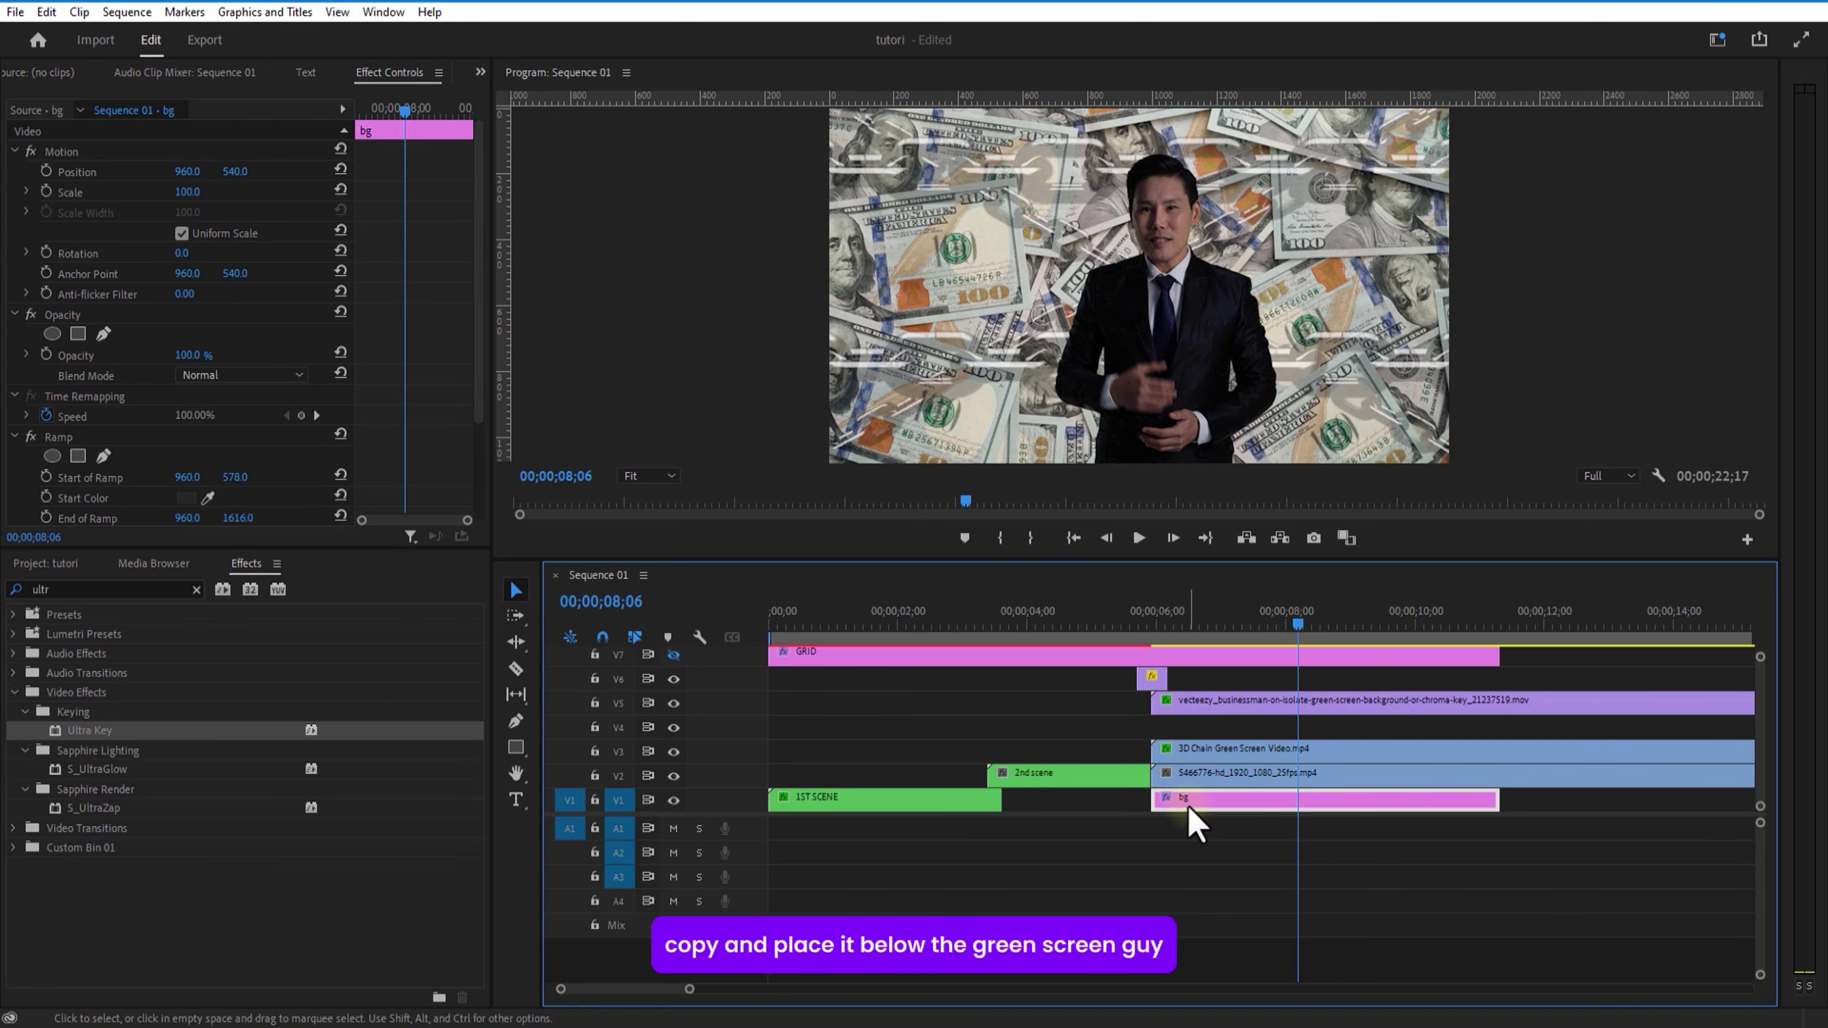
left_click_drag(1191, 810, 1195, 729)
right_click(1195, 727)
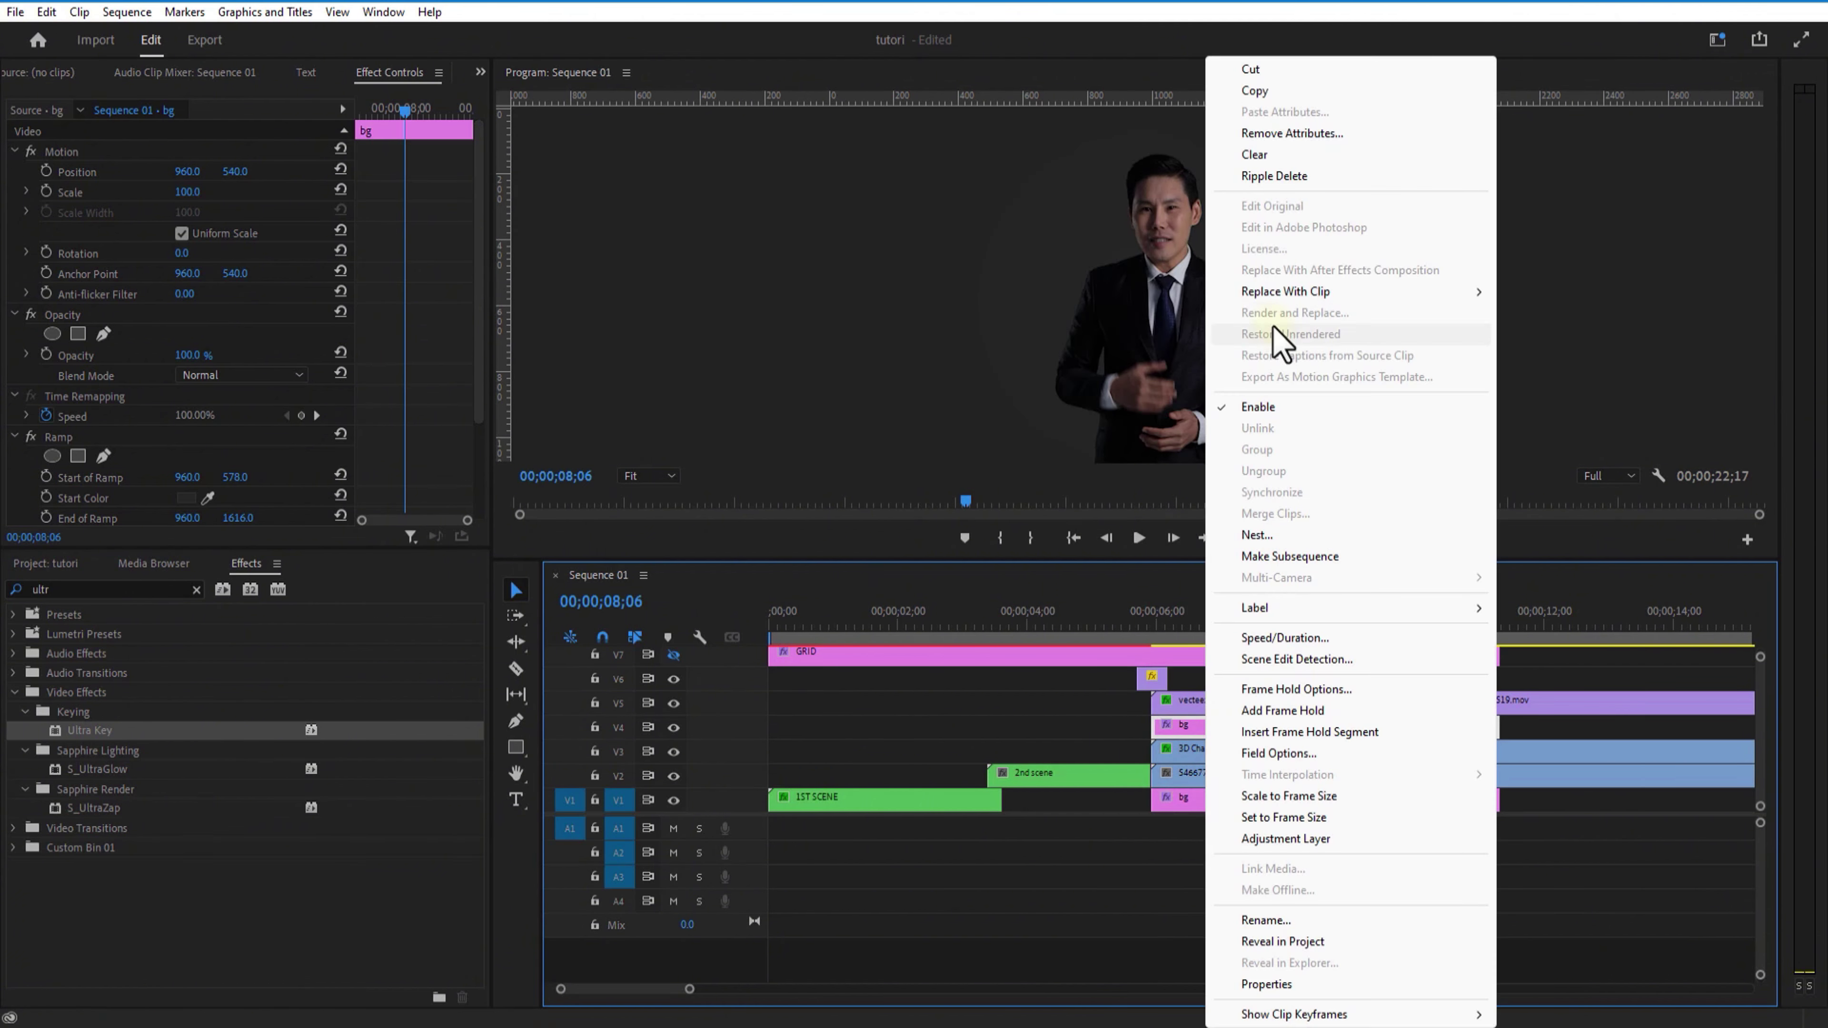
left_click(1278, 917)
type("red bg")
left_click(1036, 503)
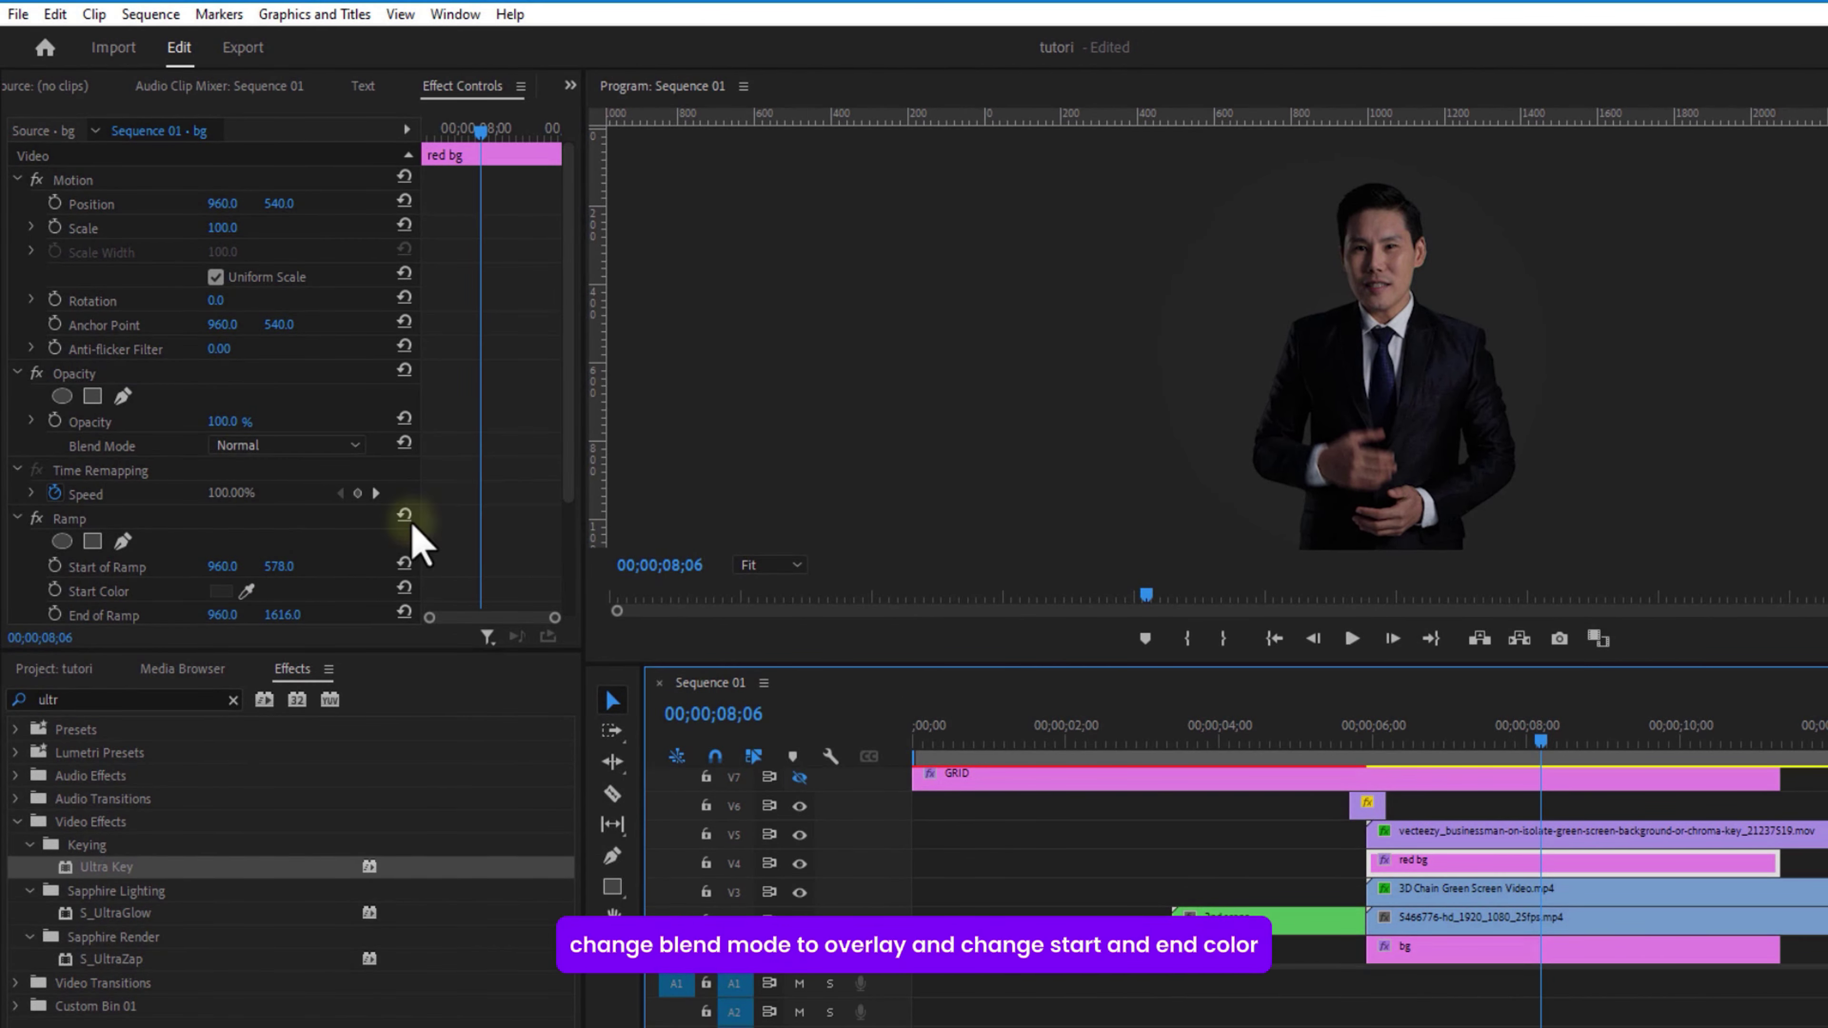
Set the red bg clip's Ramp start and end colors to reds and its blend mode to Overlay.
scroll(232, 460, "down", 3)
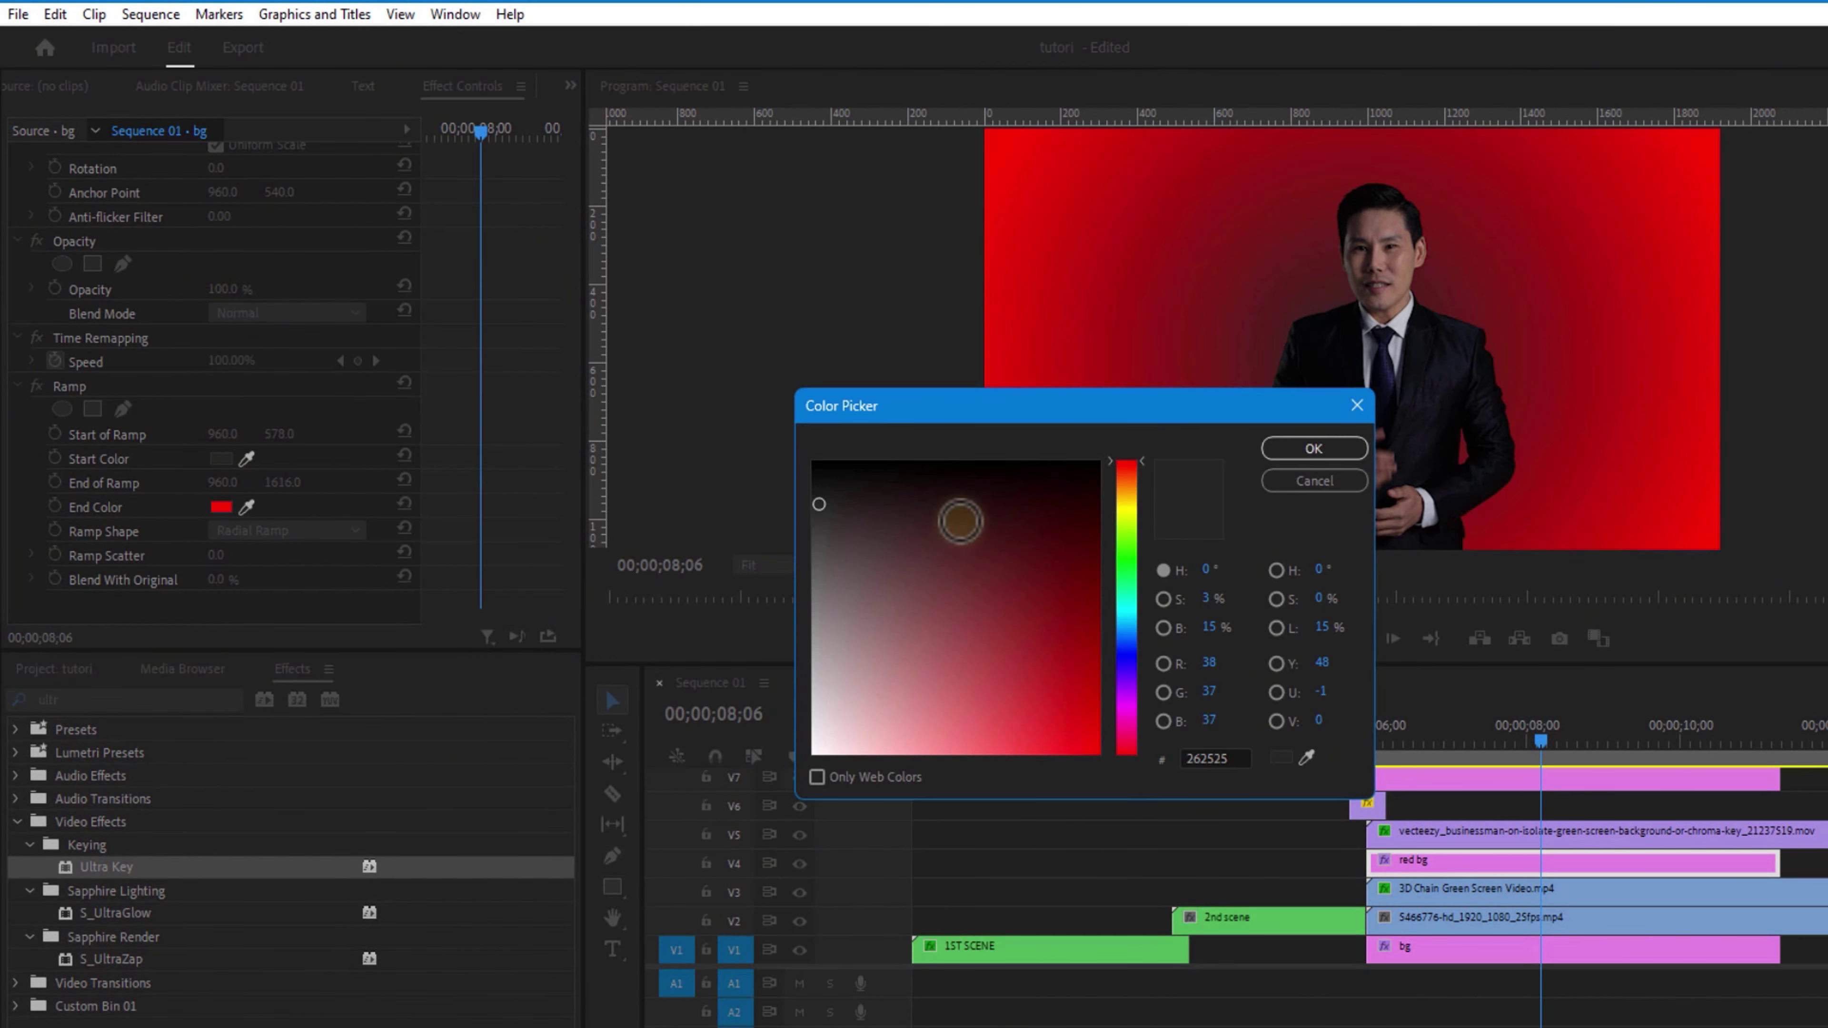
key("Return")
left_click(286, 313)
left_click(285, 549)
left_click(285, 313)
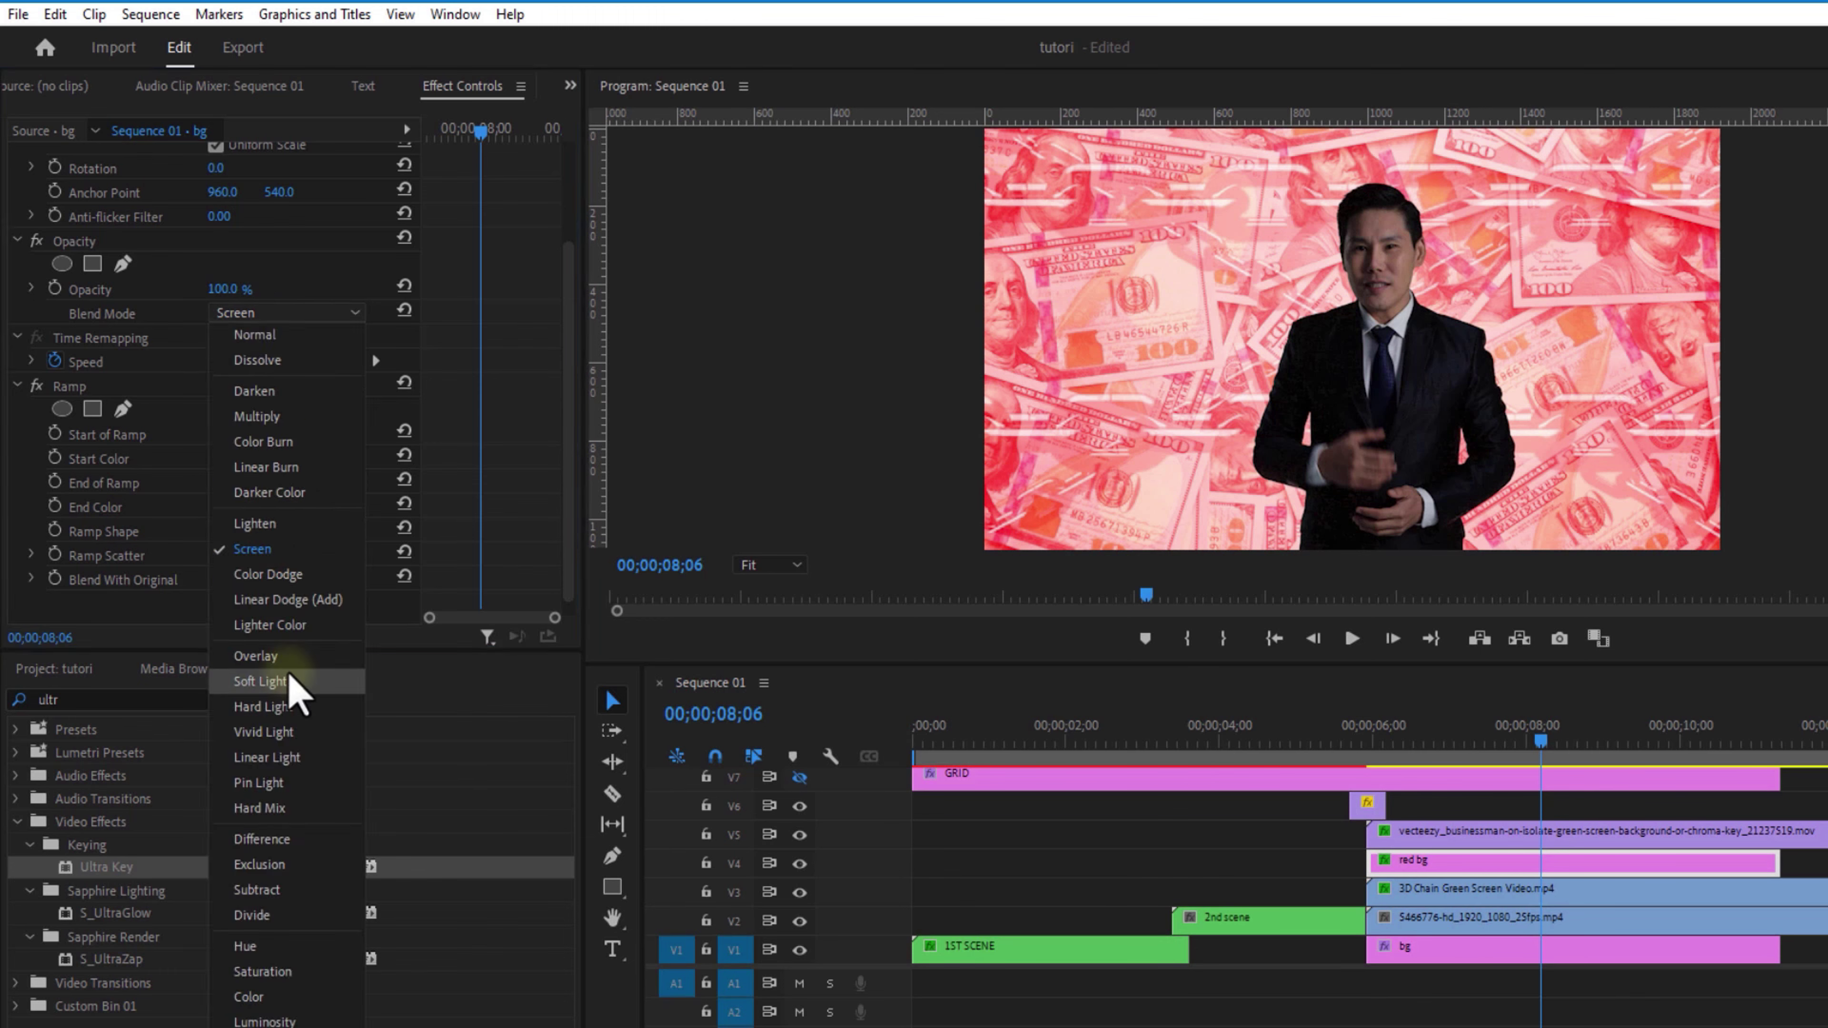
left_click(286, 723)
left_click(286, 313)
left_click(260, 680)
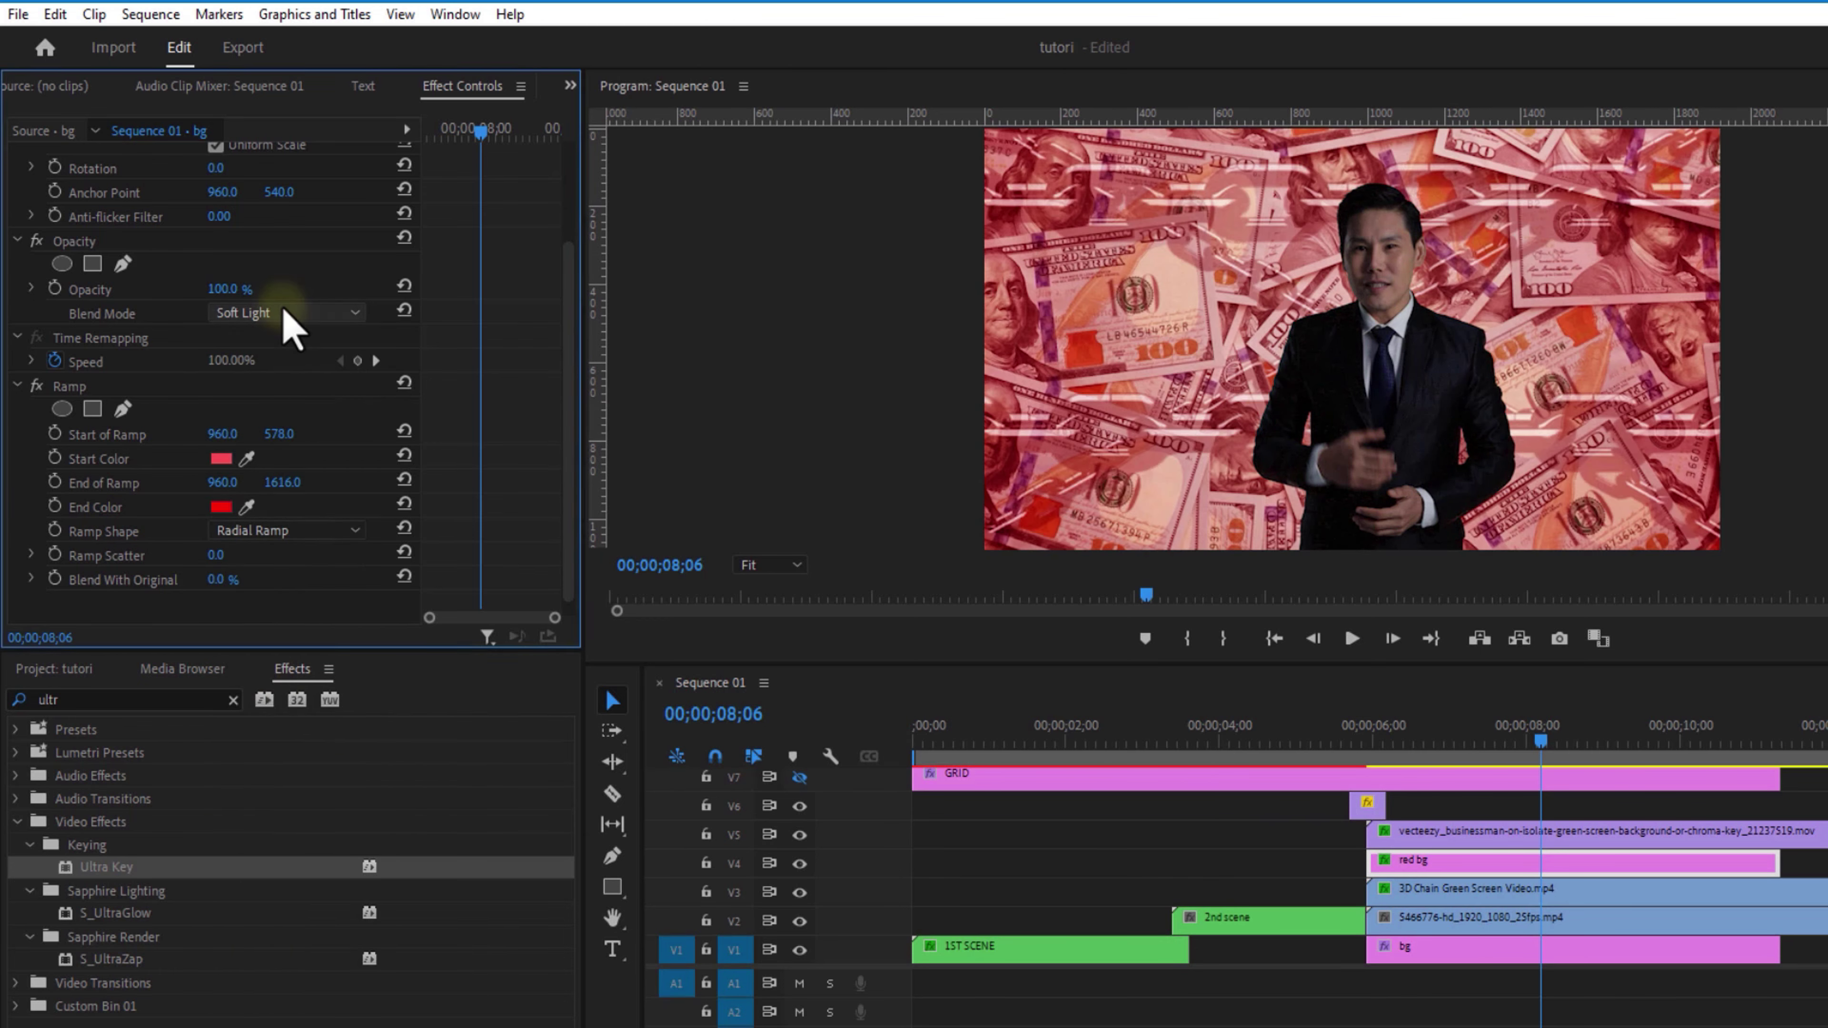
scroll(286, 314, "up", 1)
Change the red bg clip's Ramp Start Color to near-black 050505 and its End Color to a deeper red.
left_click(221, 506)
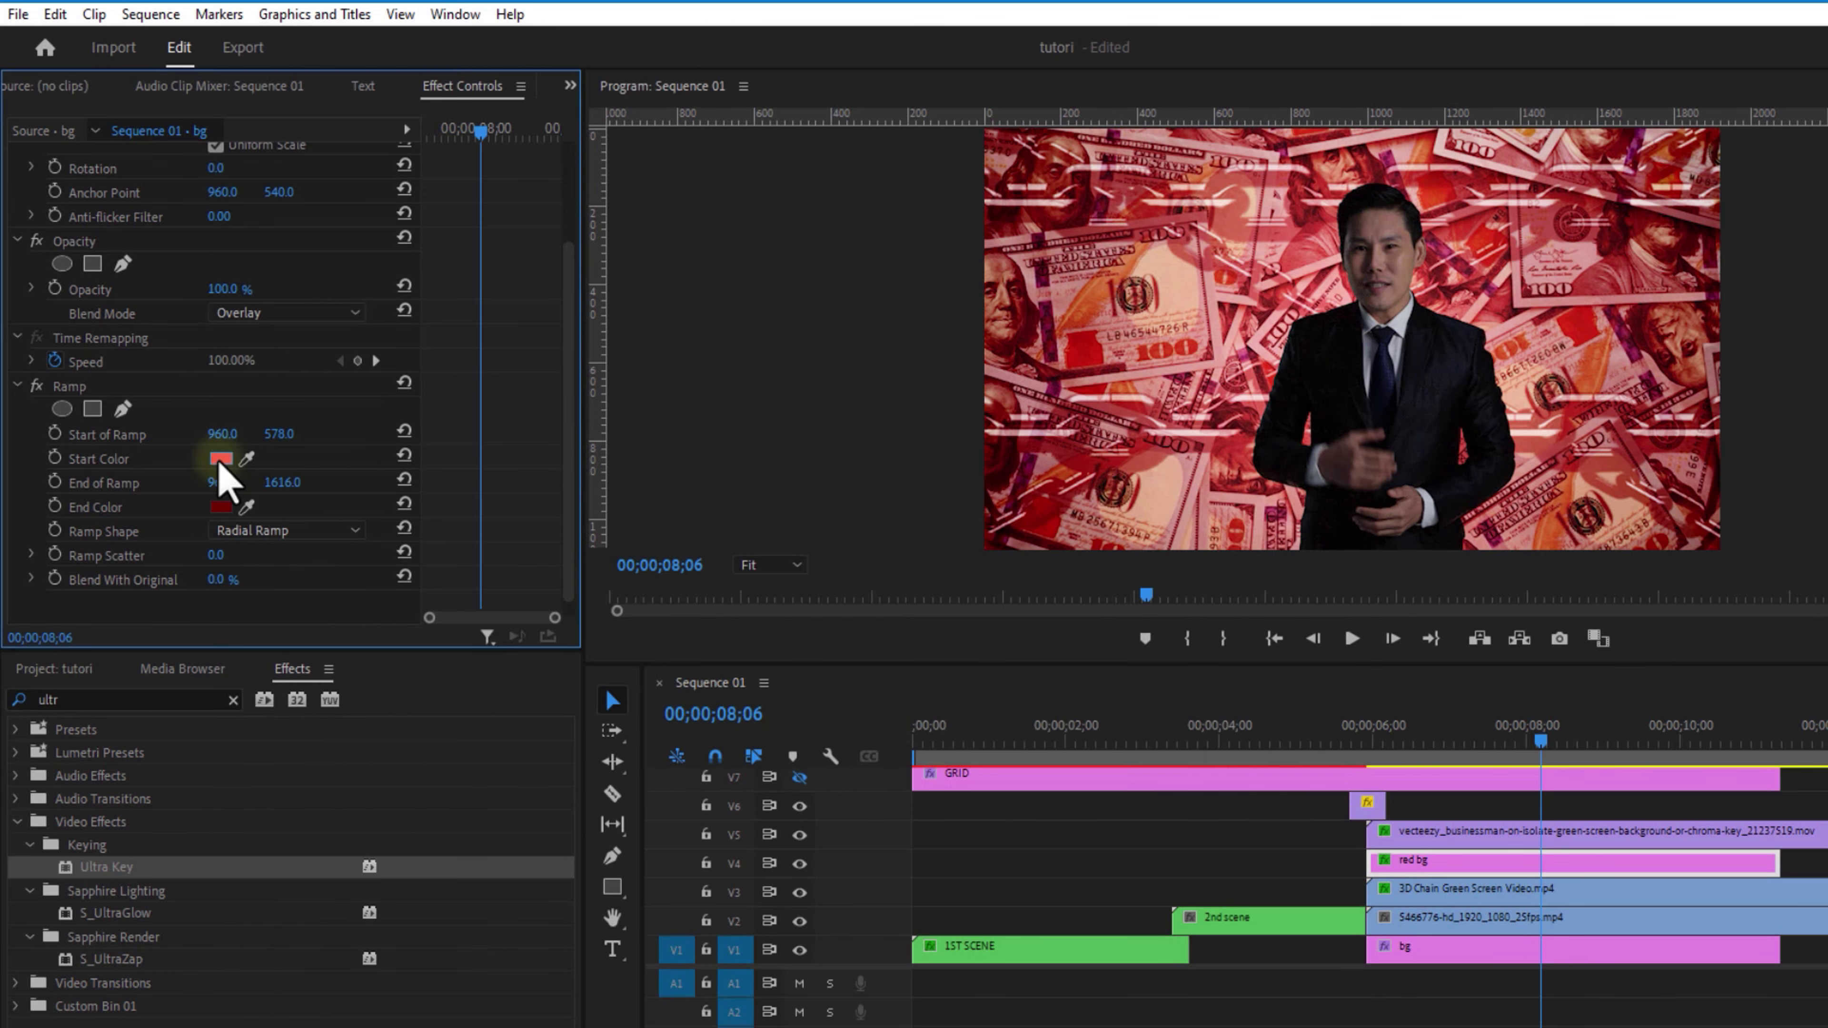
left_click(221, 458)
left_click(822, 466)
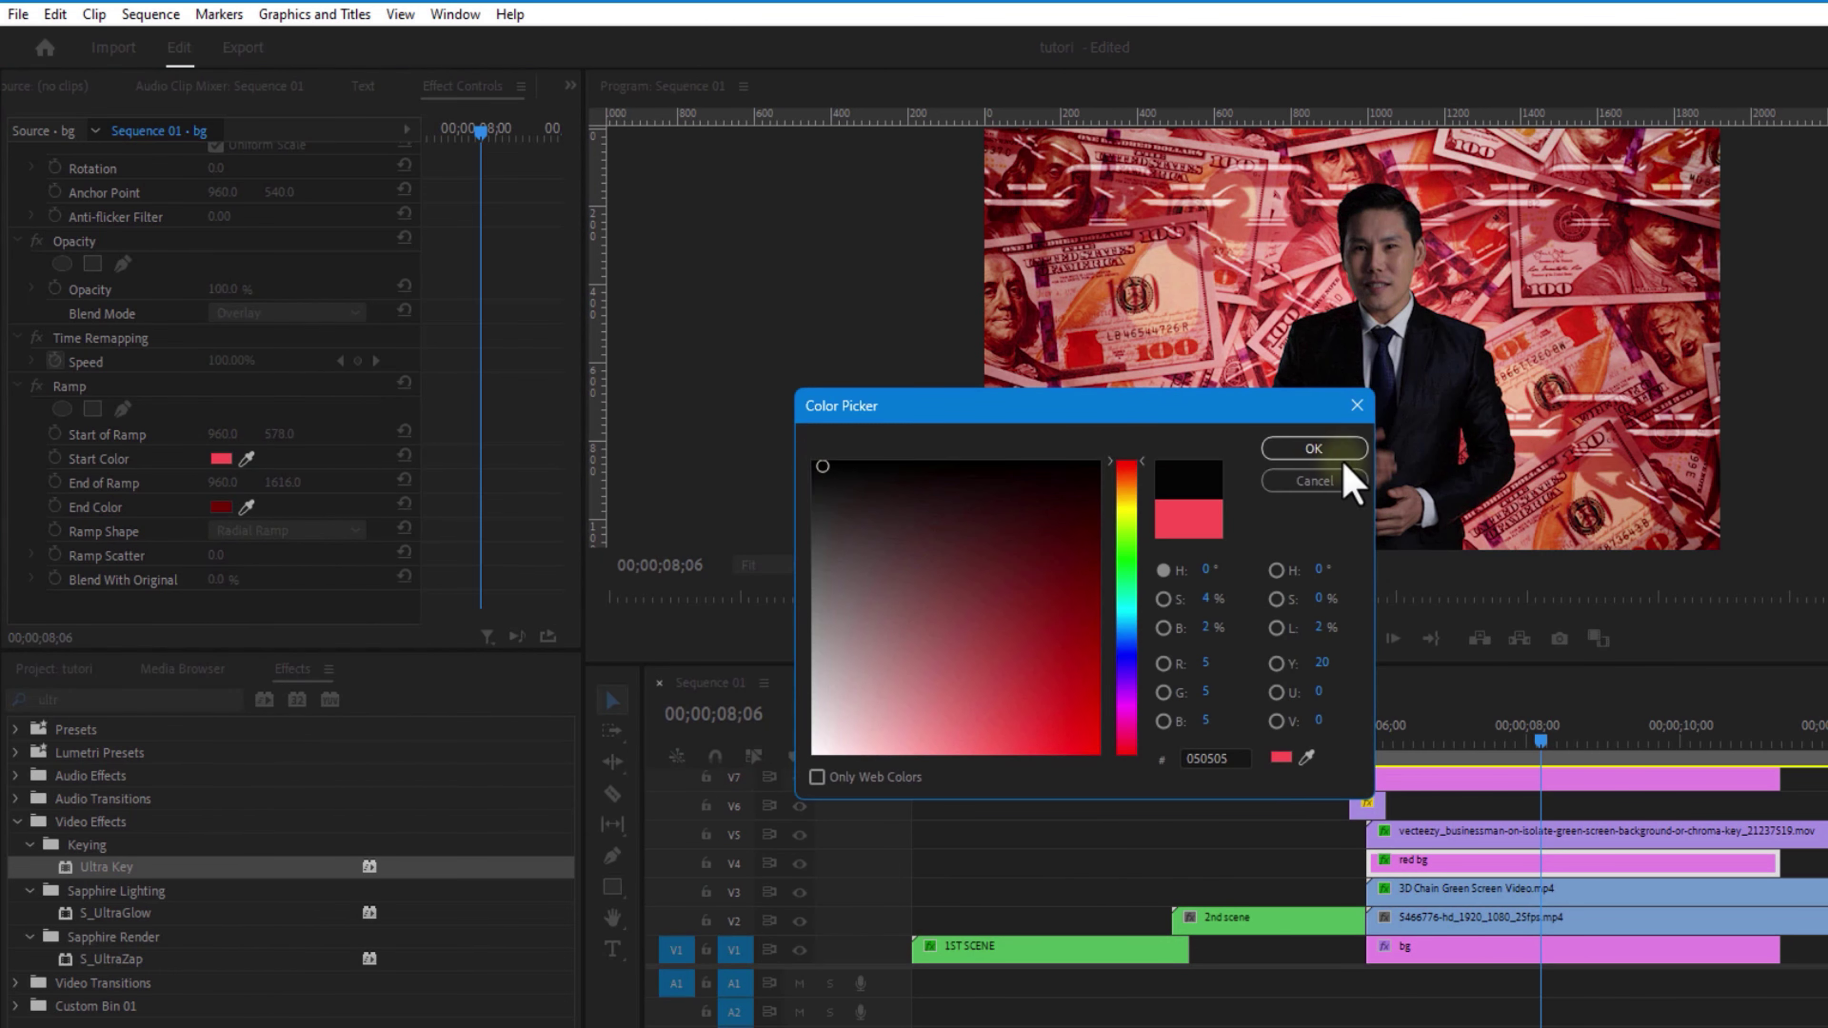
left_click(1337, 449)
left_click(221, 506)
left_click(1048, 685)
key("Return")
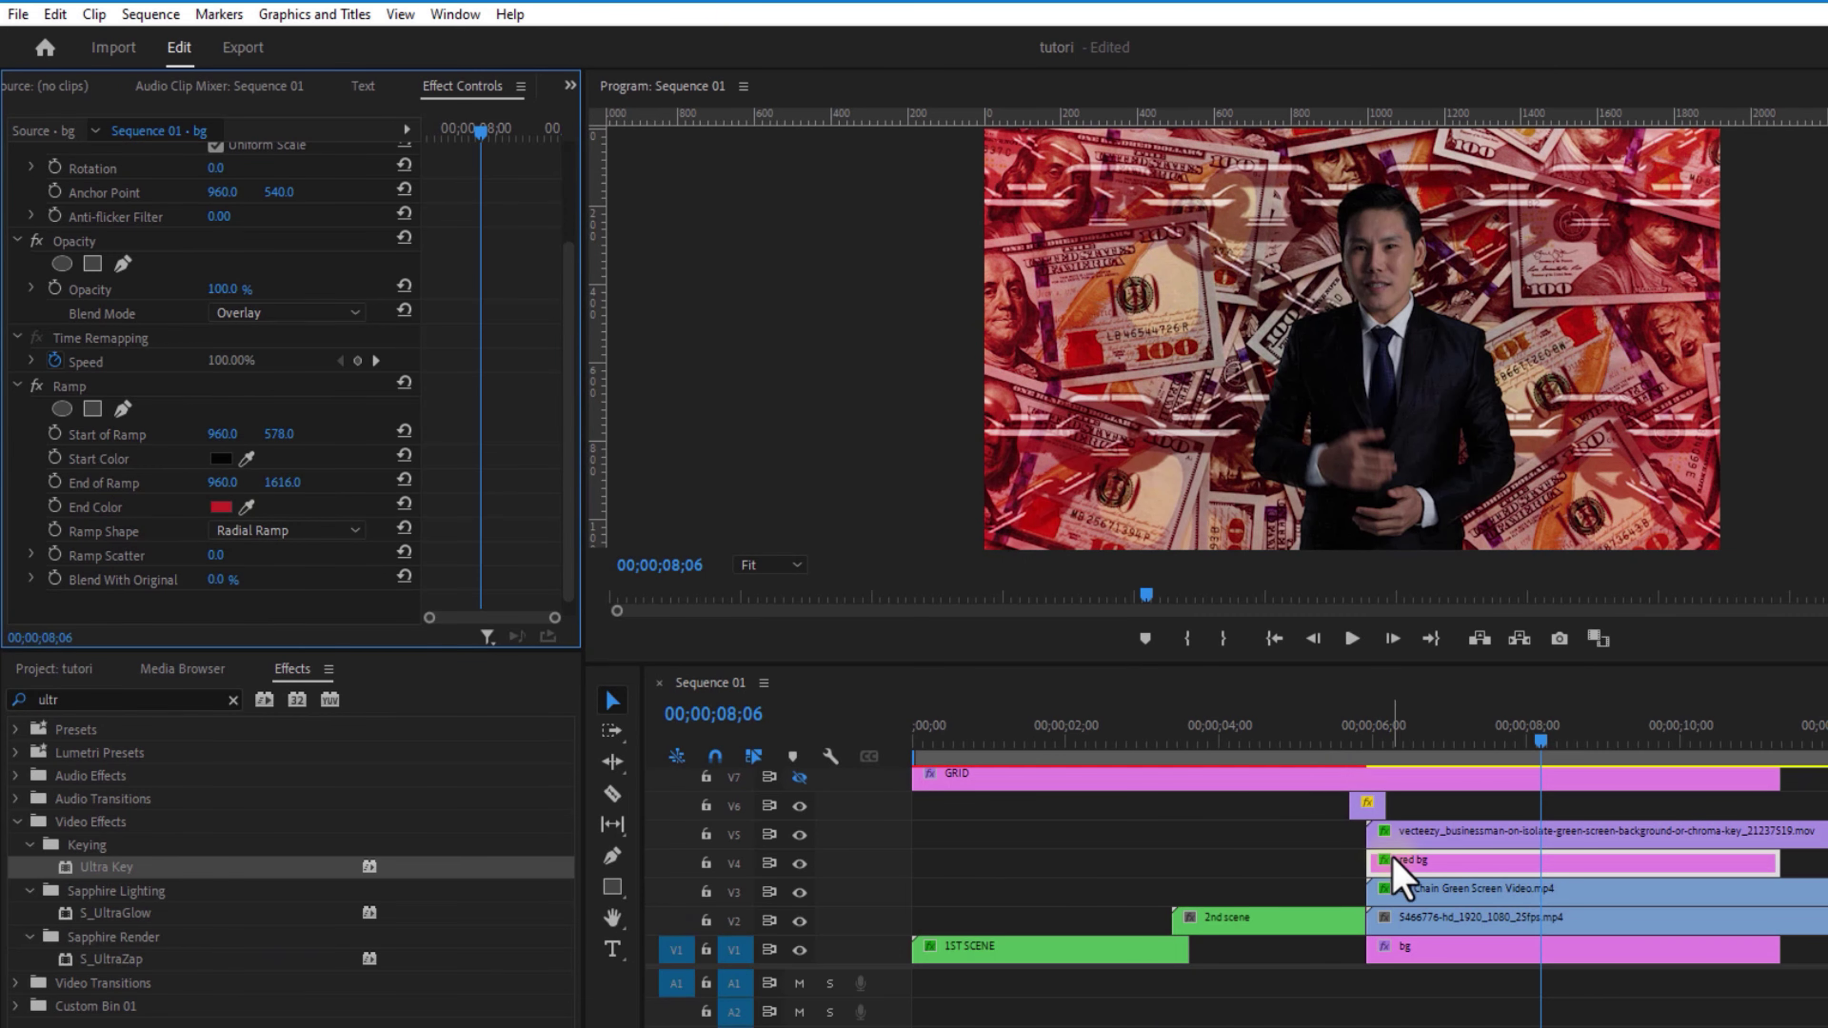
Lower the money clip's Opacity to 1% and set the red bg clip's Ramp End Color to C74C4C.
left_click(1411, 917)
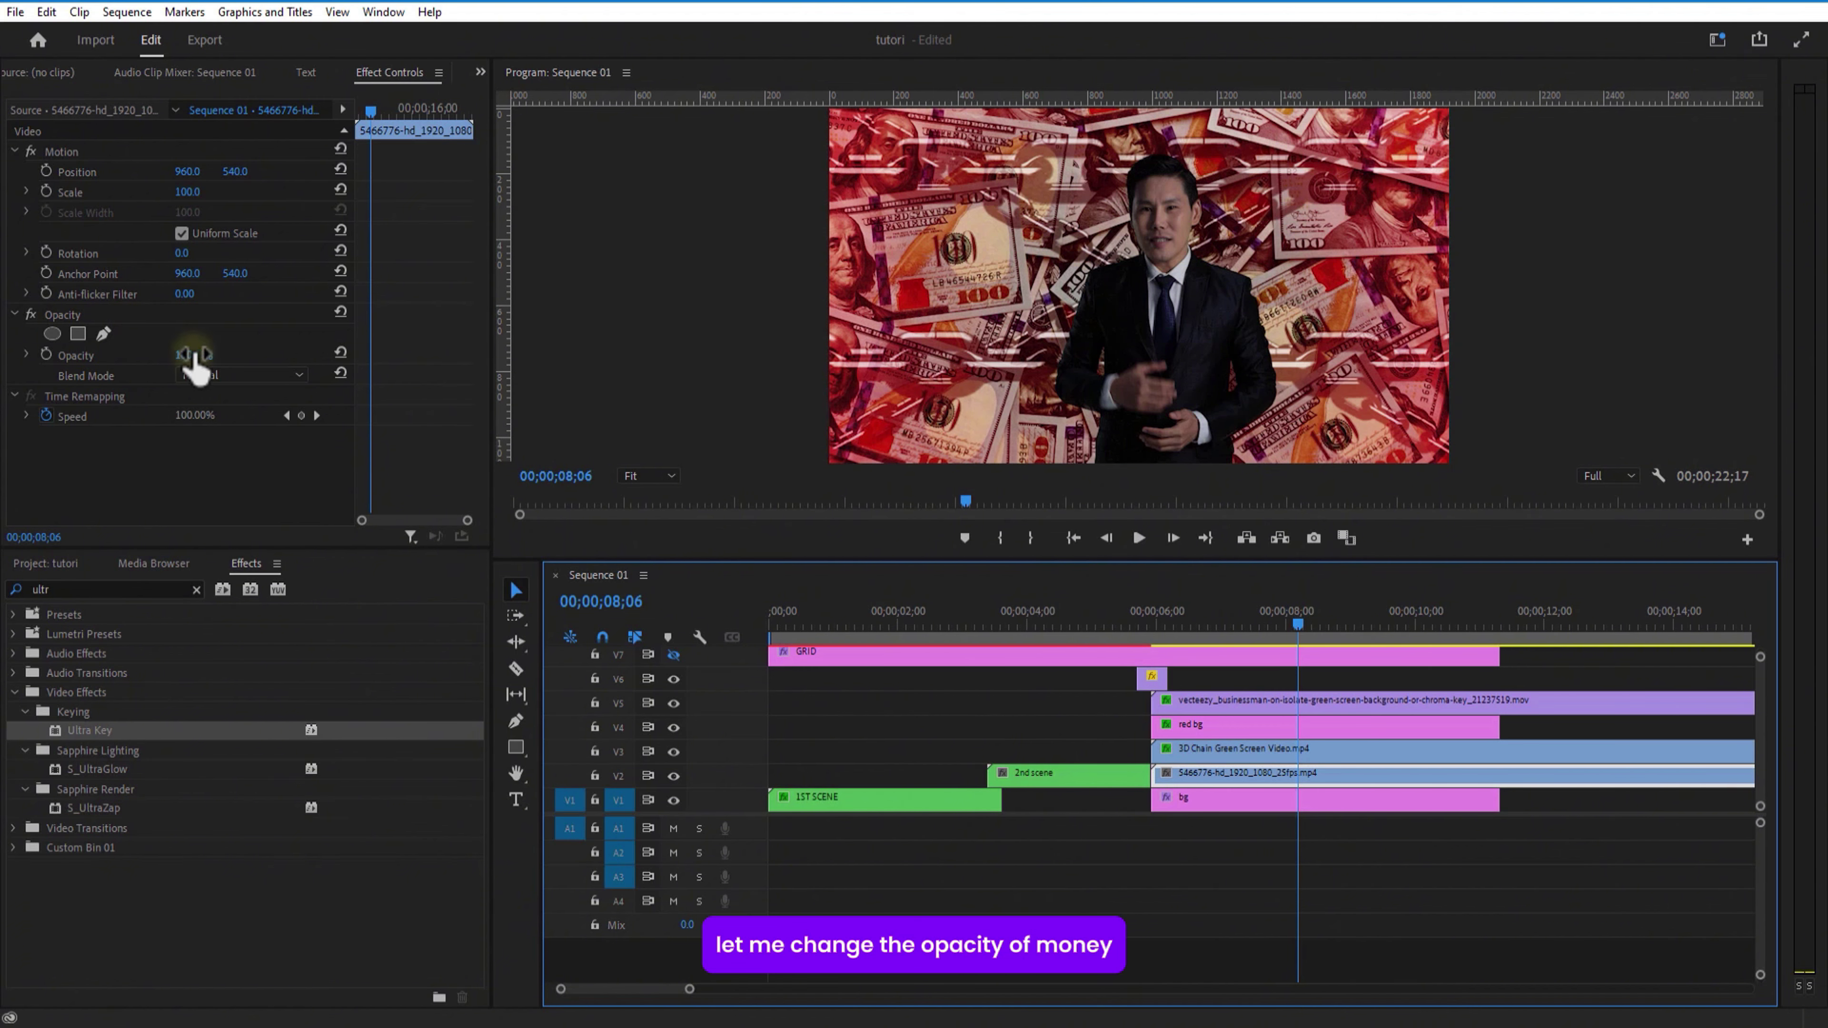
left_click_drag(193, 357, 127, 356)
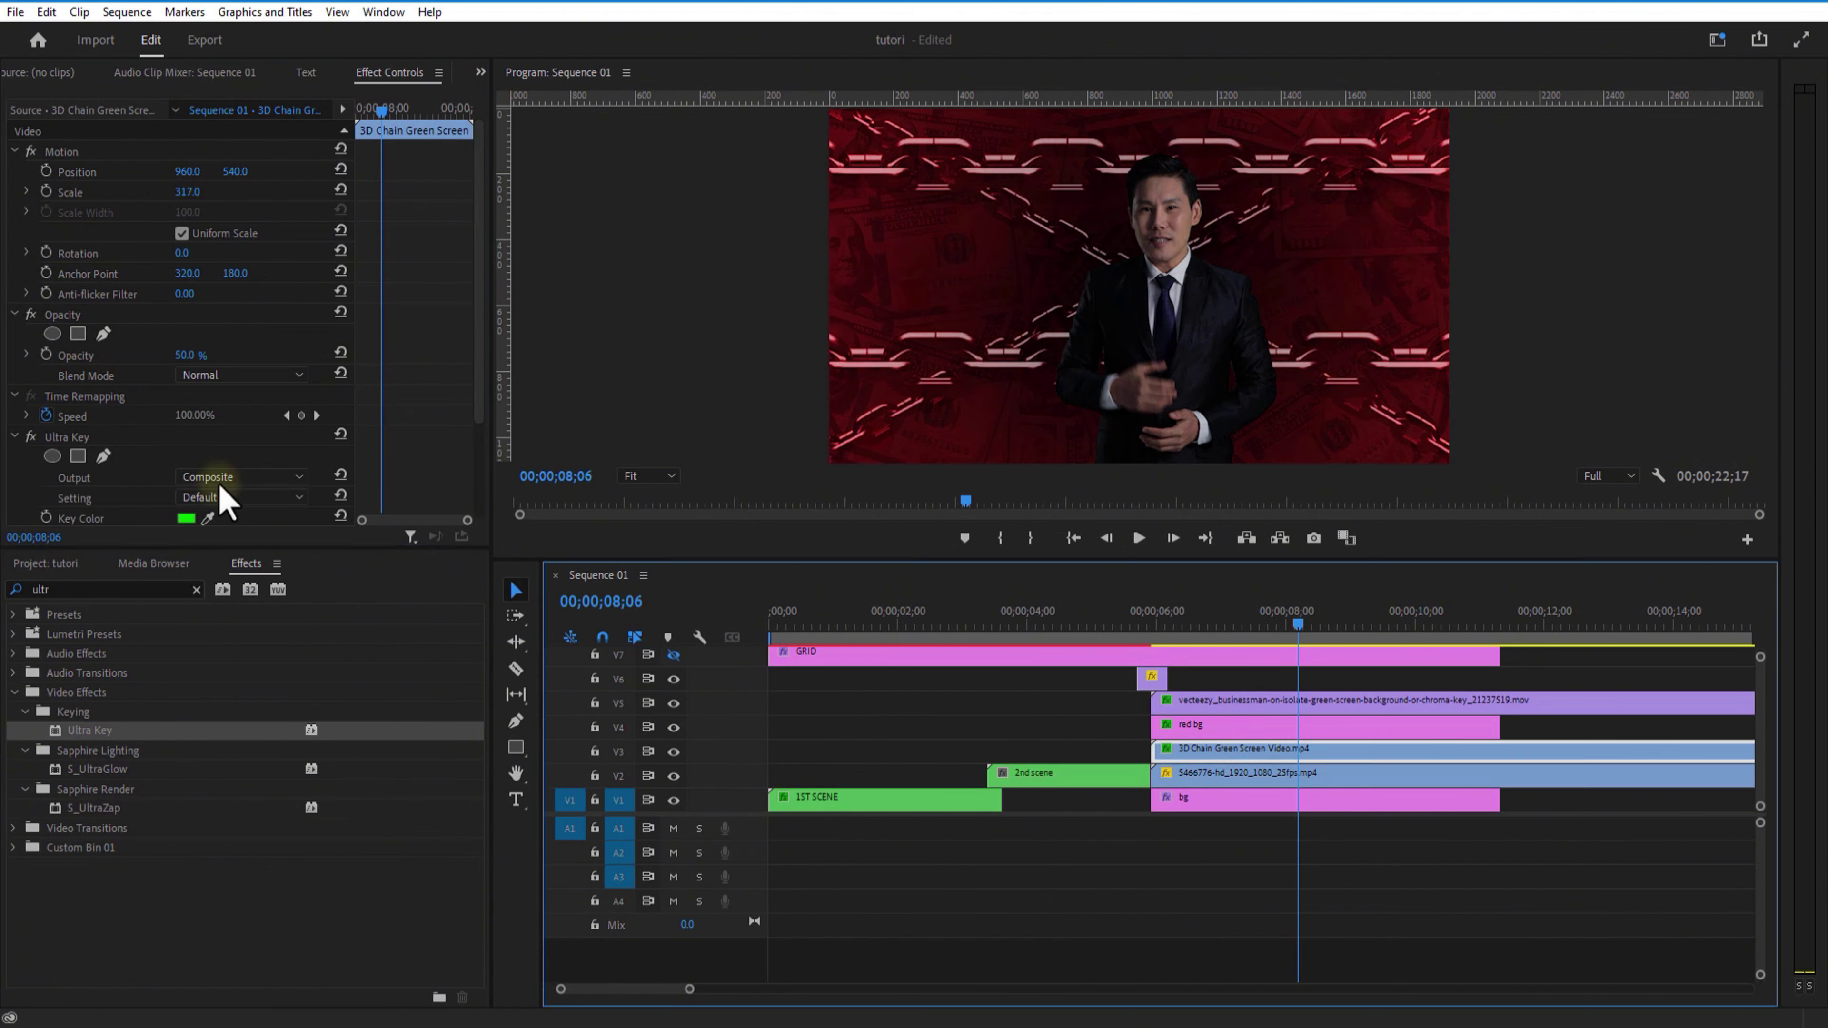
left_click(186, 471)
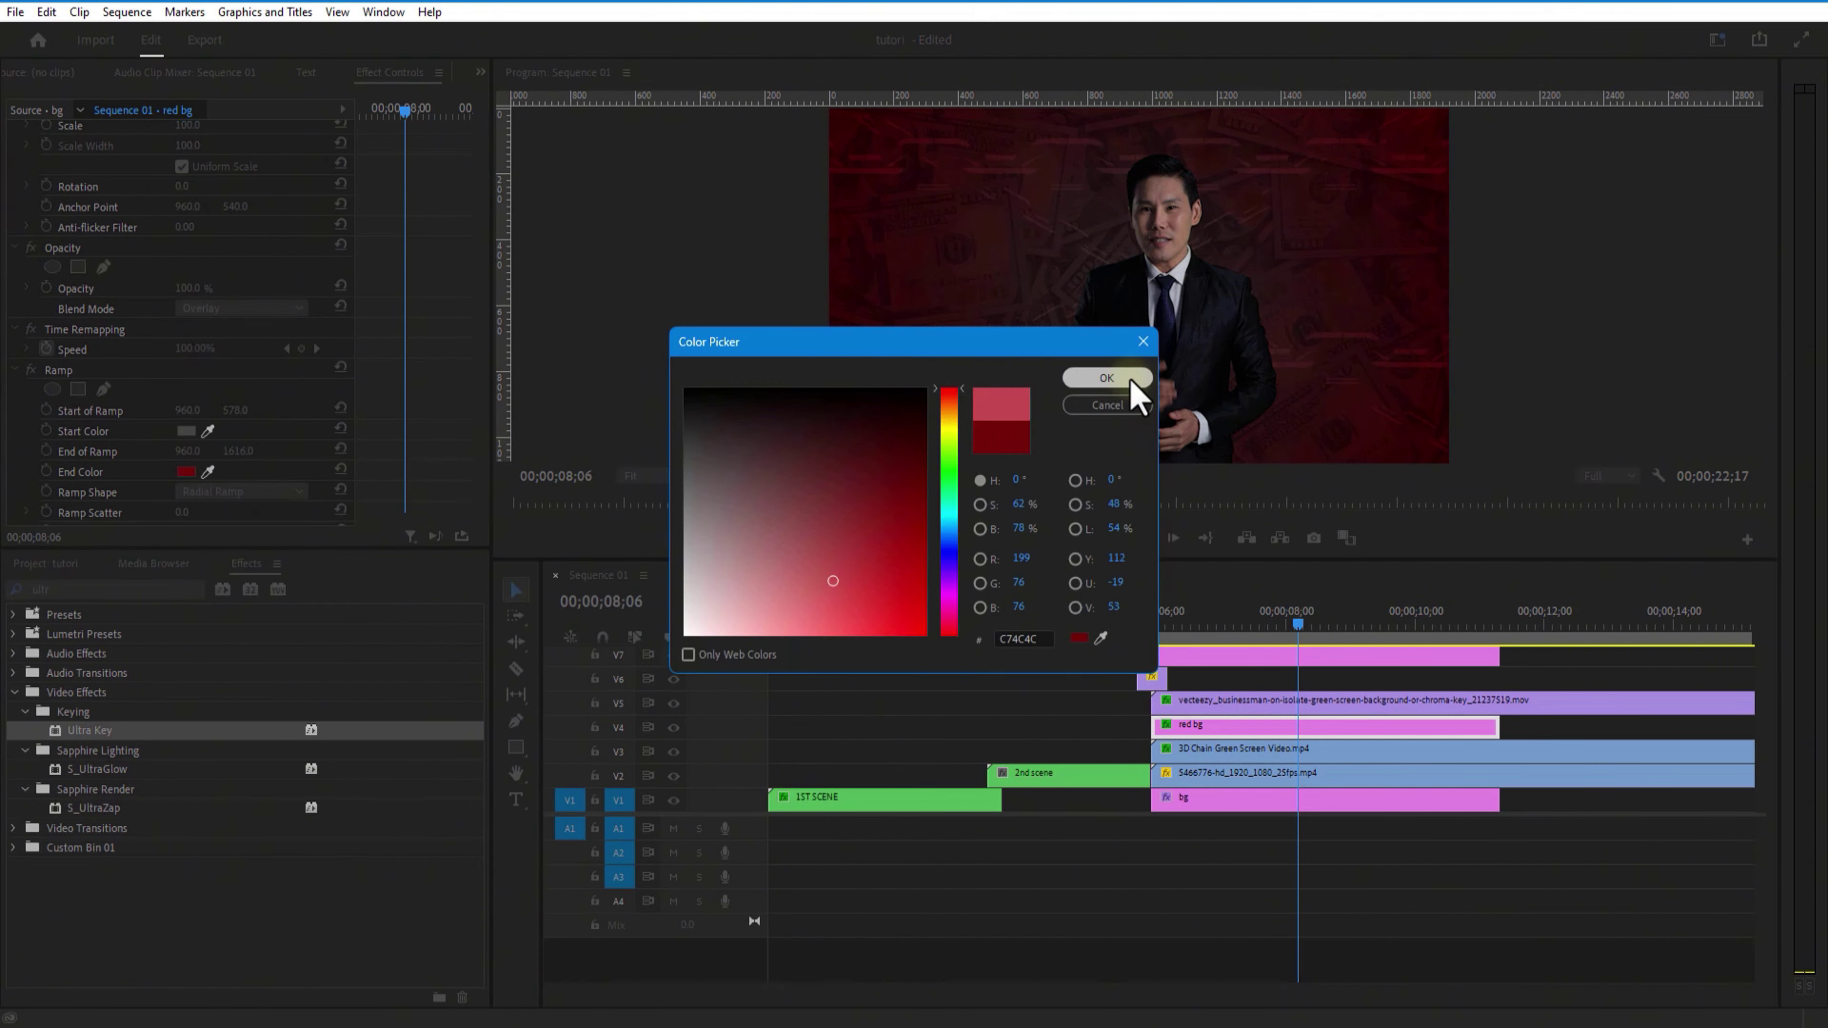
left_click(1131, 380)
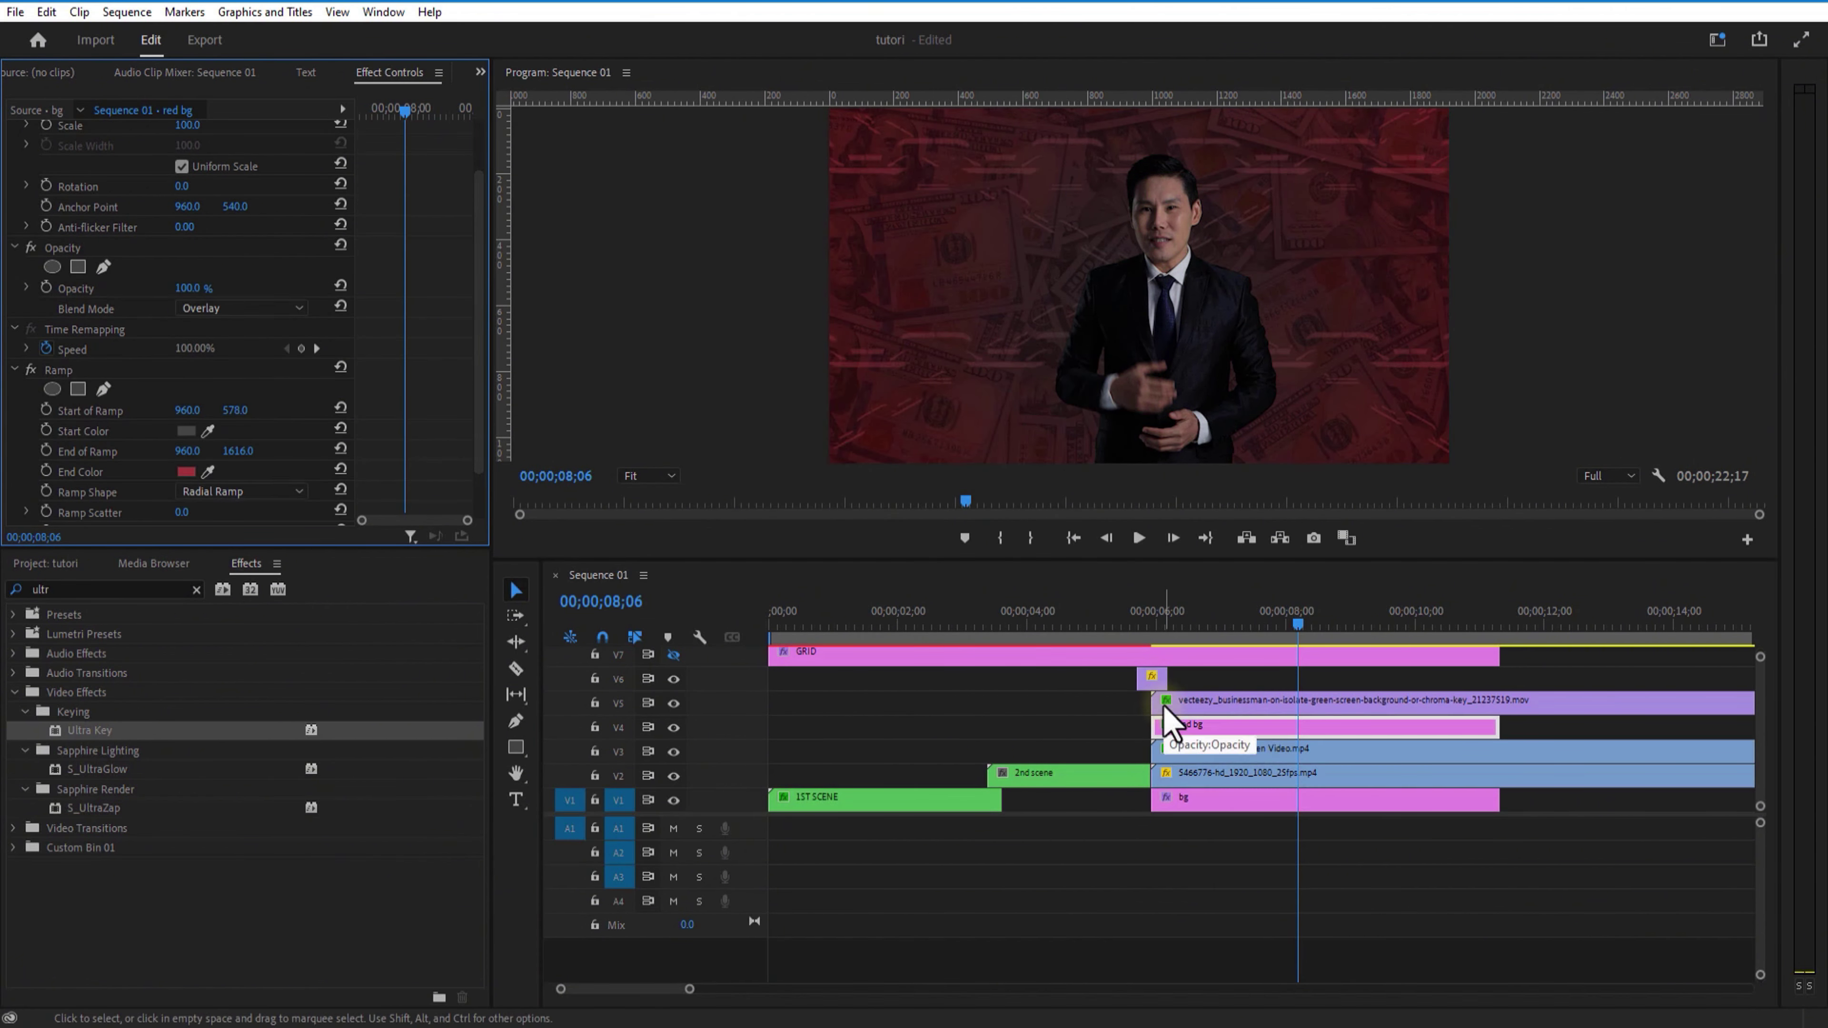
Lower the 3D chain clip's Opacity to 1%.
left_click(1216, 752)
left_click_drag(198, 358, 180, 357)
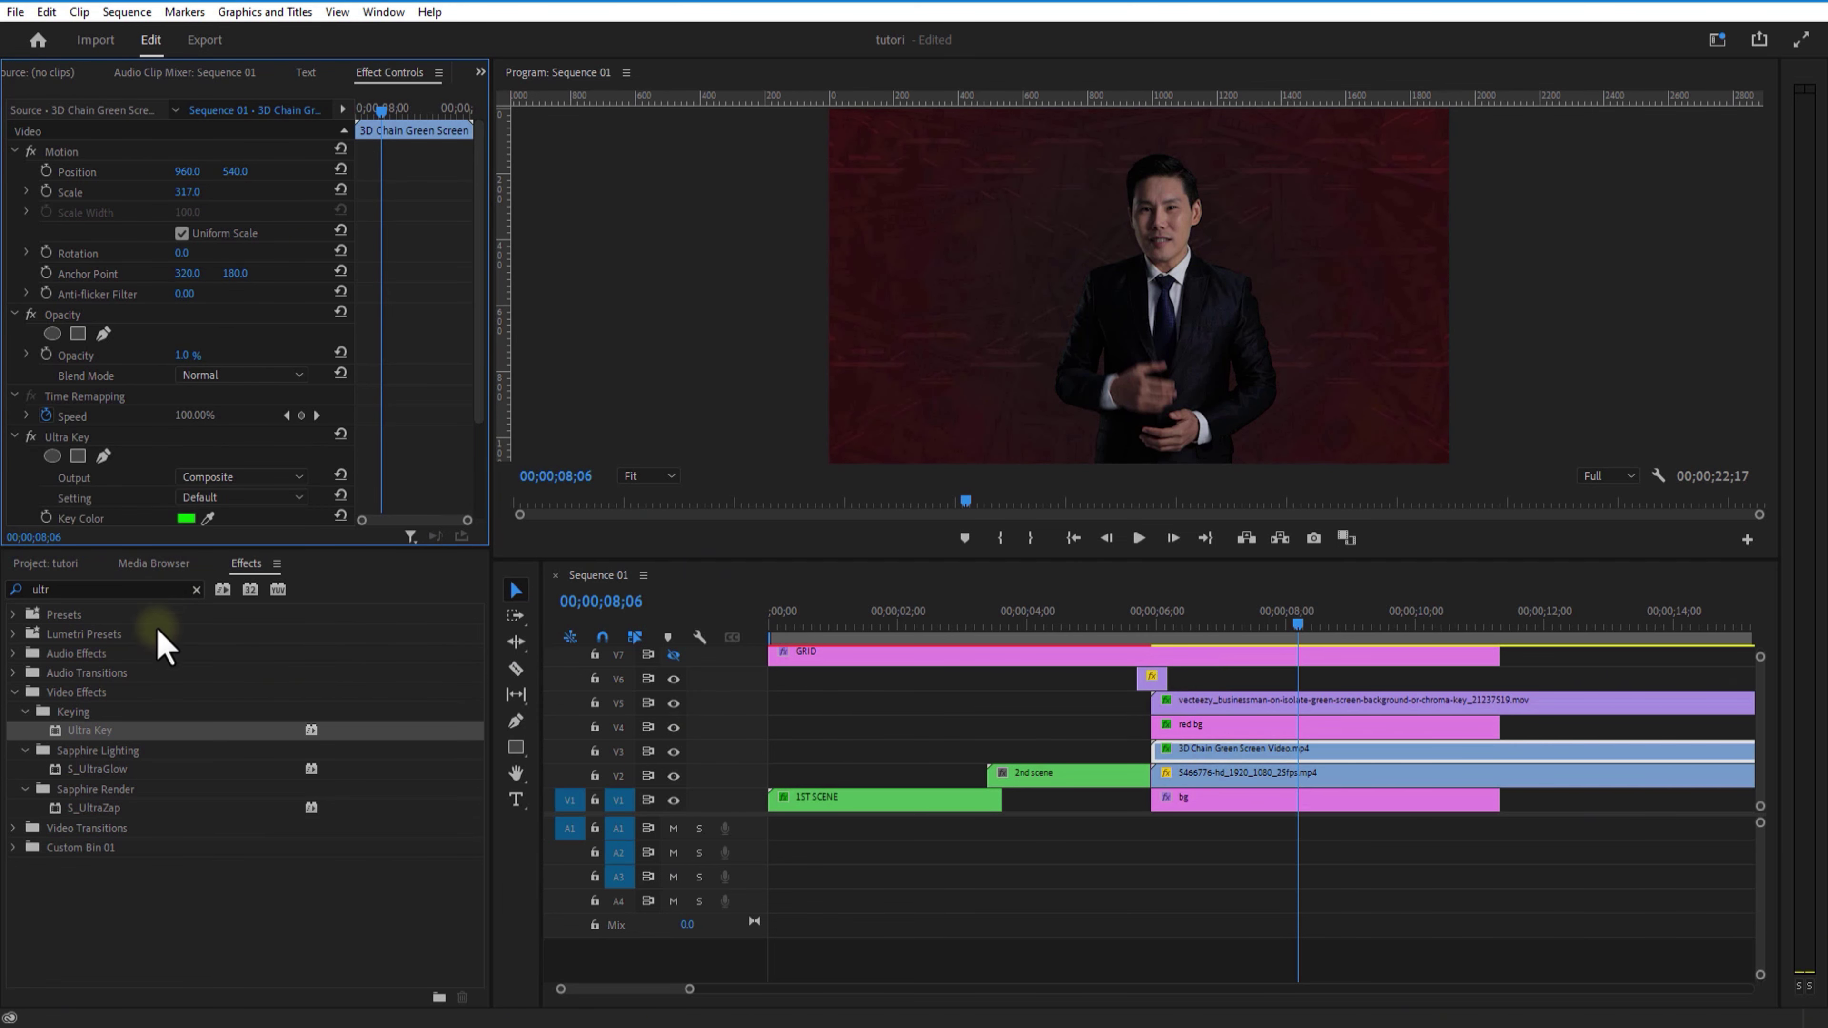
Apply Gaussian Blur to the money clip on track V2 with Blurriness set to 10.
double_click(103, 588)
type("b")
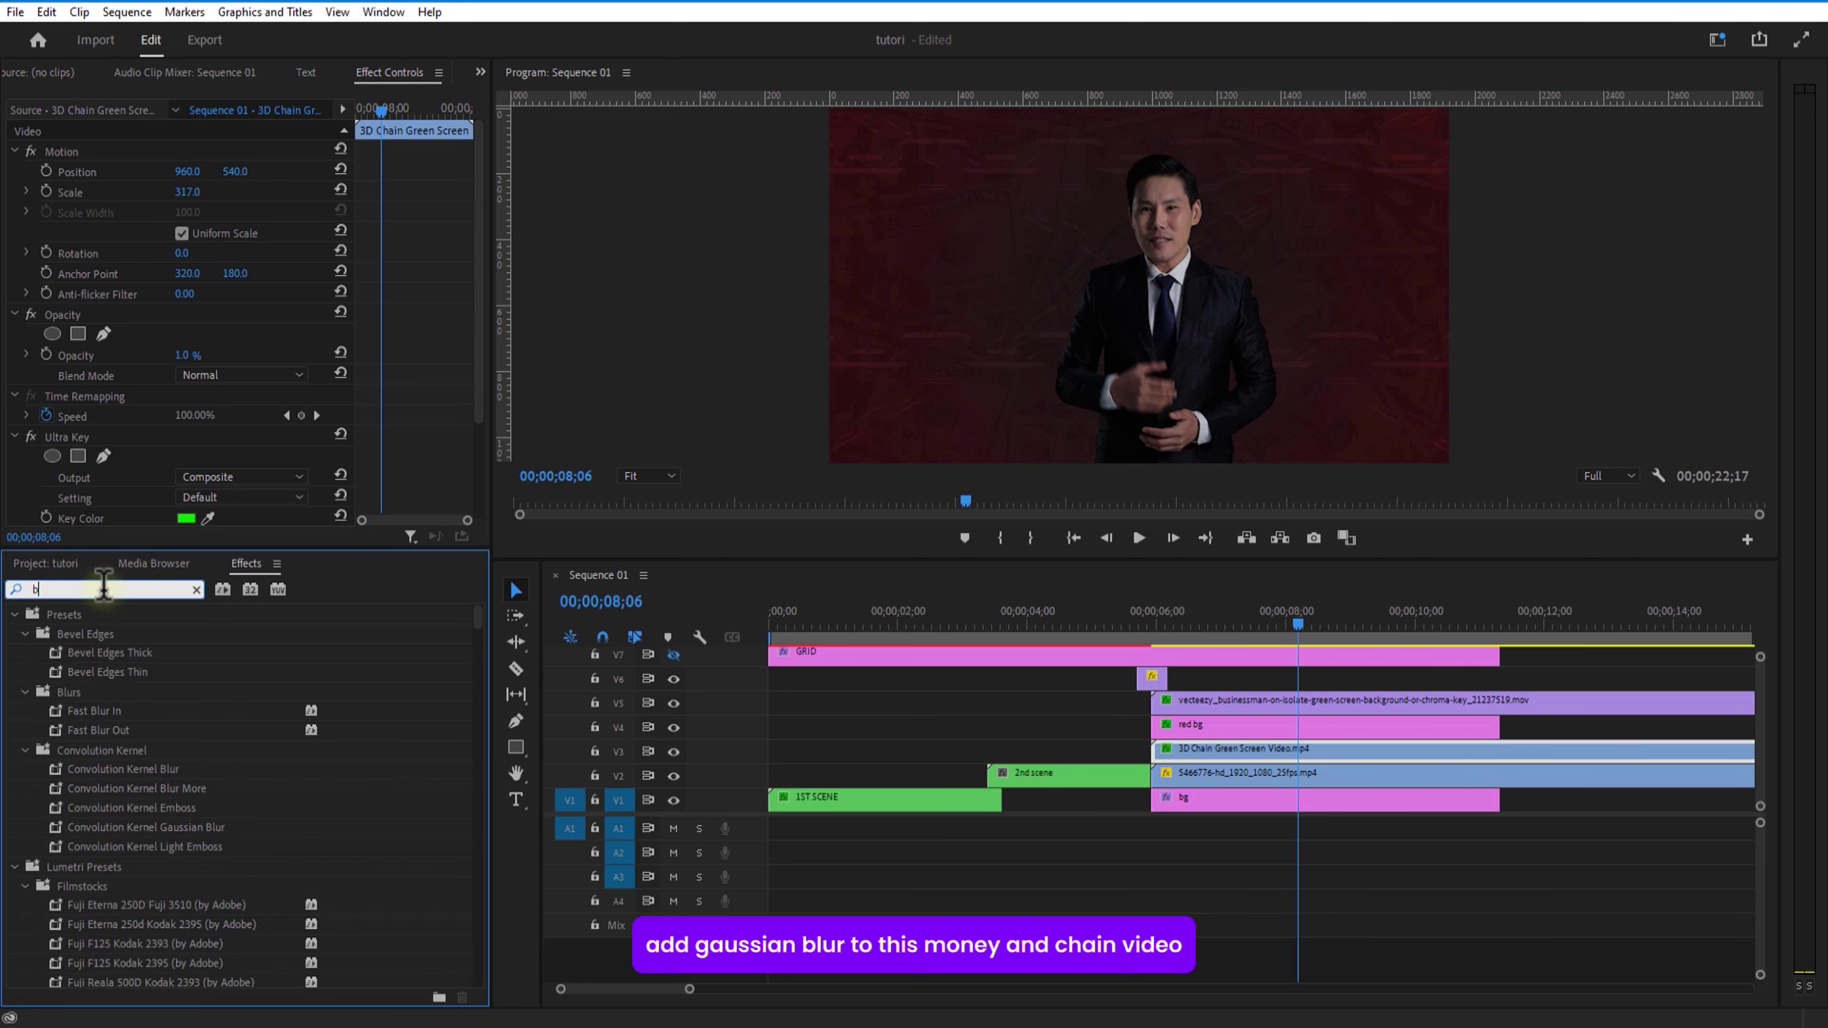
type("lur")
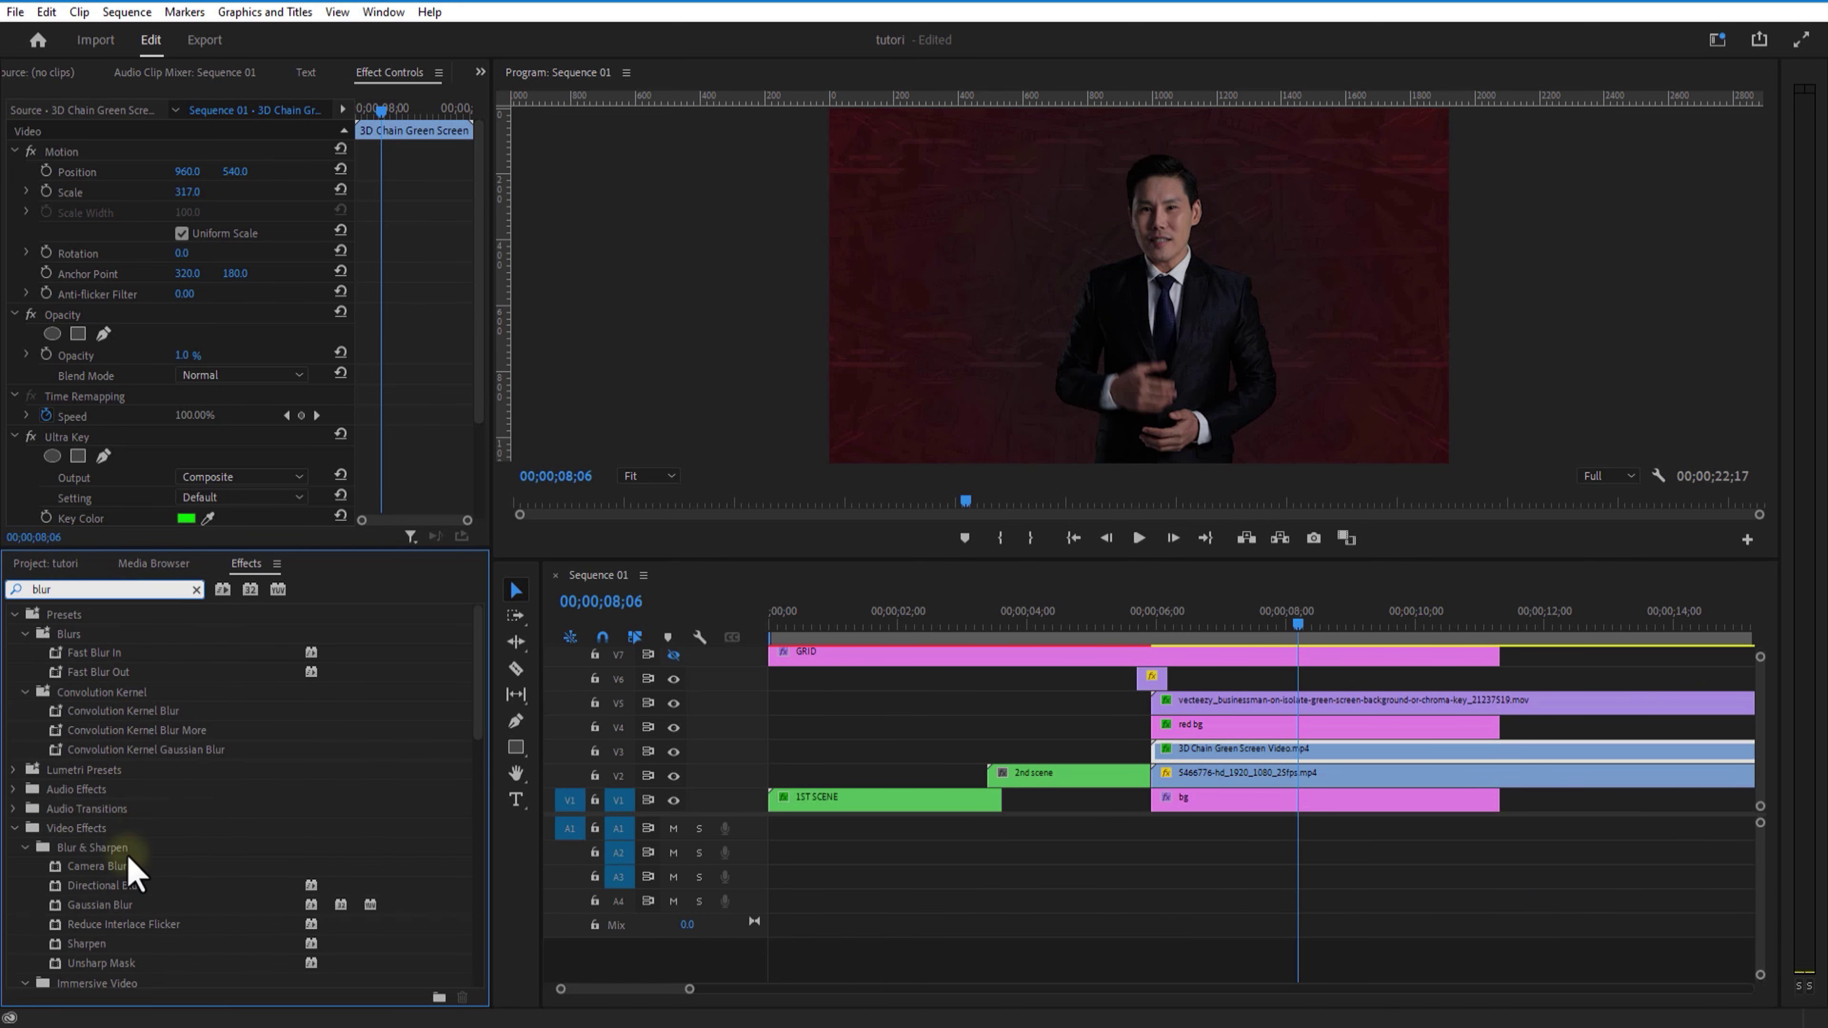
left_click(116, 906)
left_click_drag(959, 899, 1204, 786)
scroll(482, 408, "down", 1)
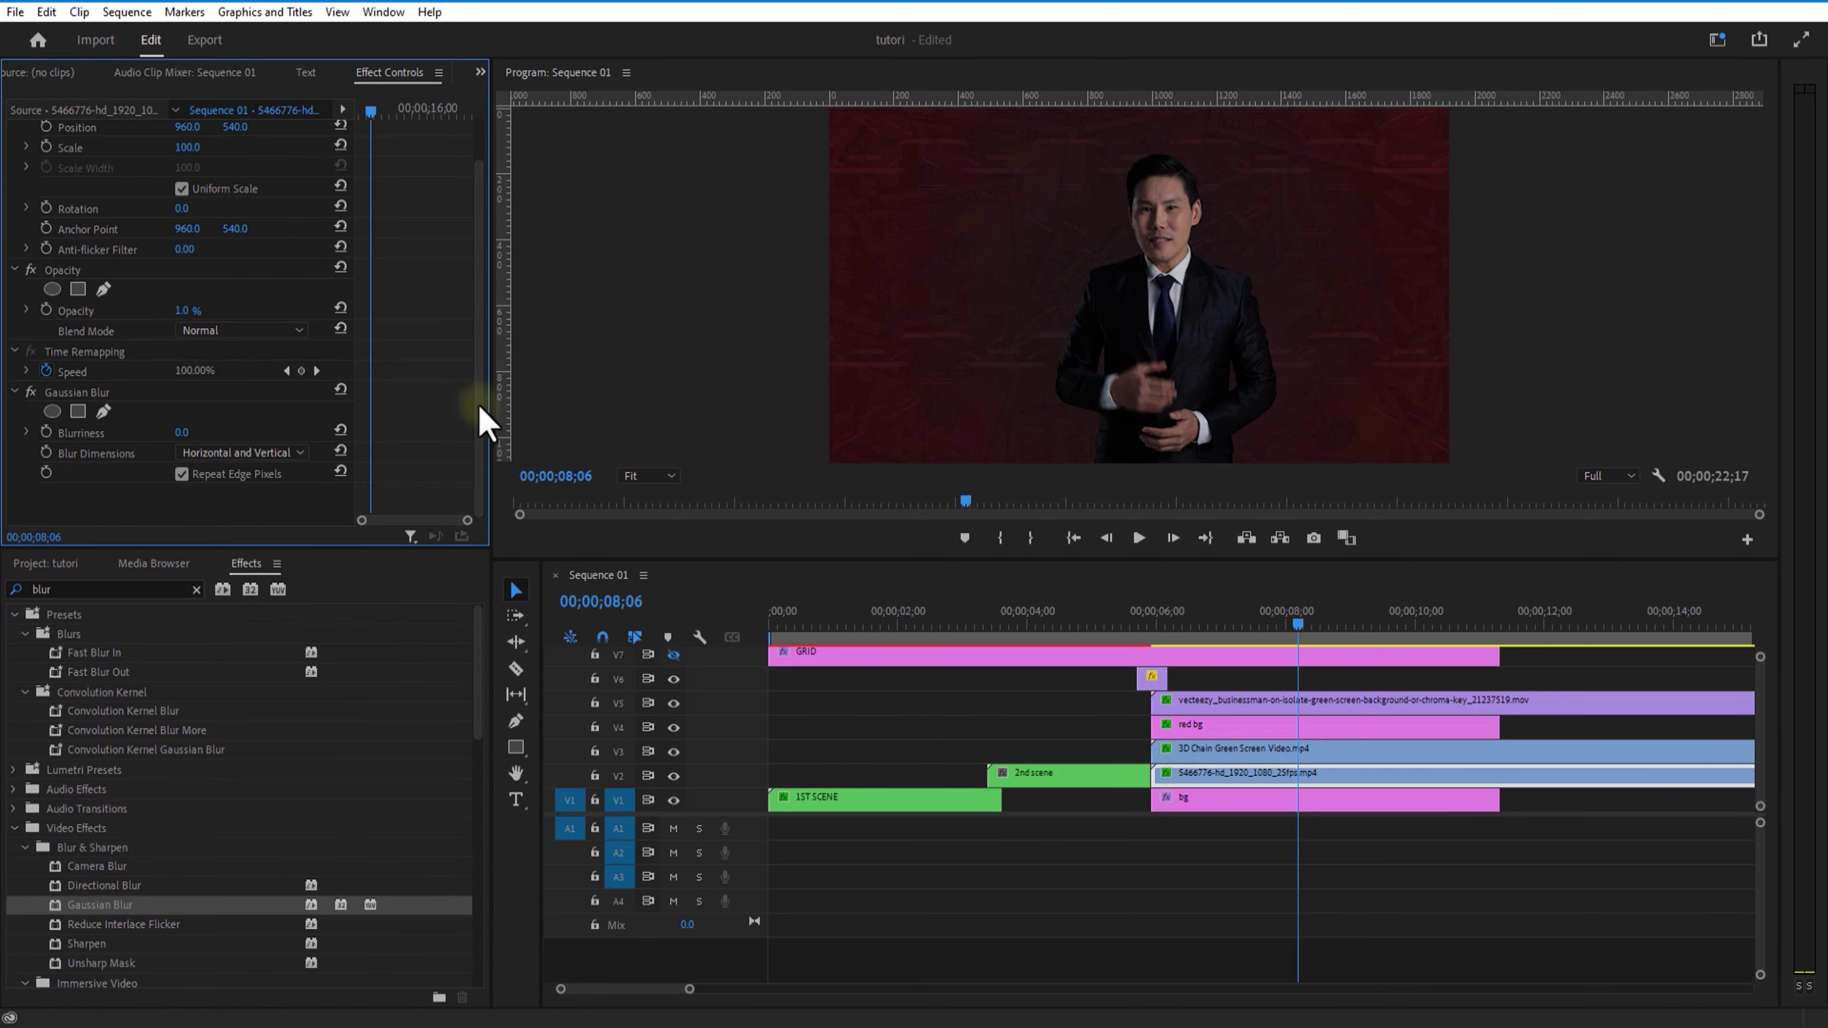
left_click(201, 432)
type("10")
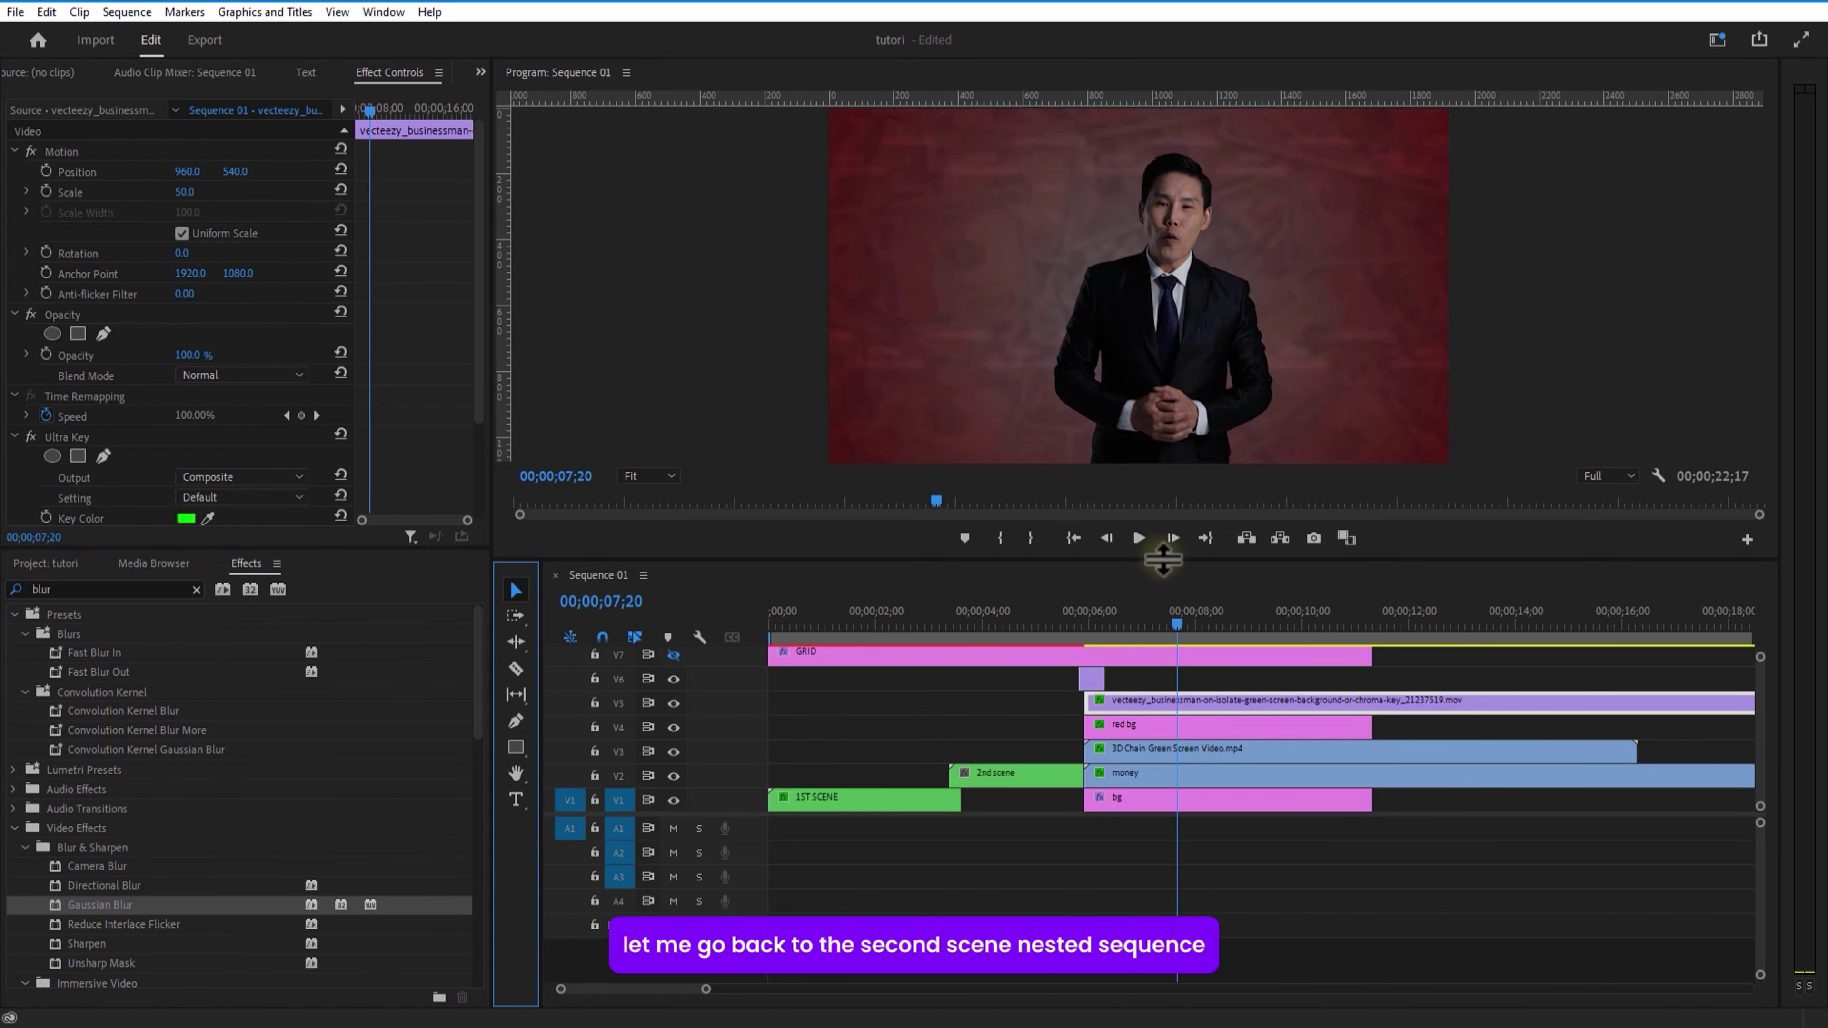
Duplicate the flickering film overlay inside the 2nd scene nested sequence, copy the duplicate and return to Sequence 01.
left_click_drag(1165, 561, 1173, 473)
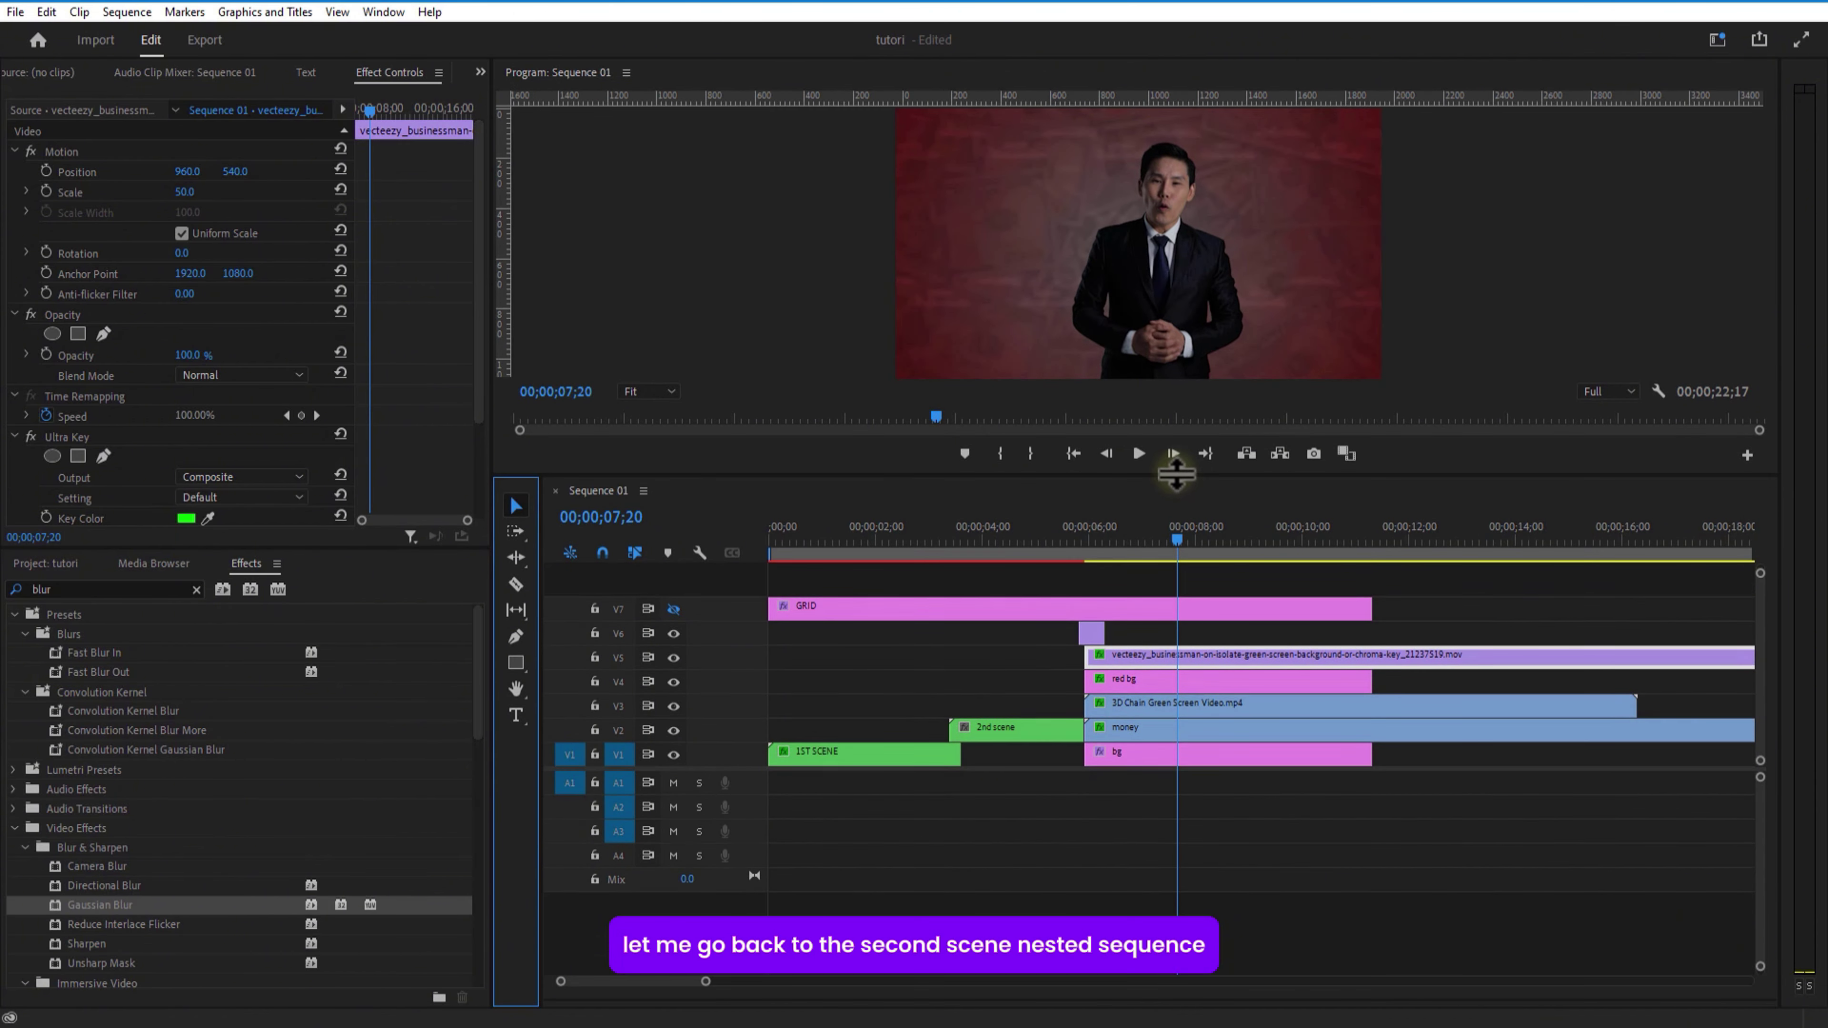
double_click(988, 730)
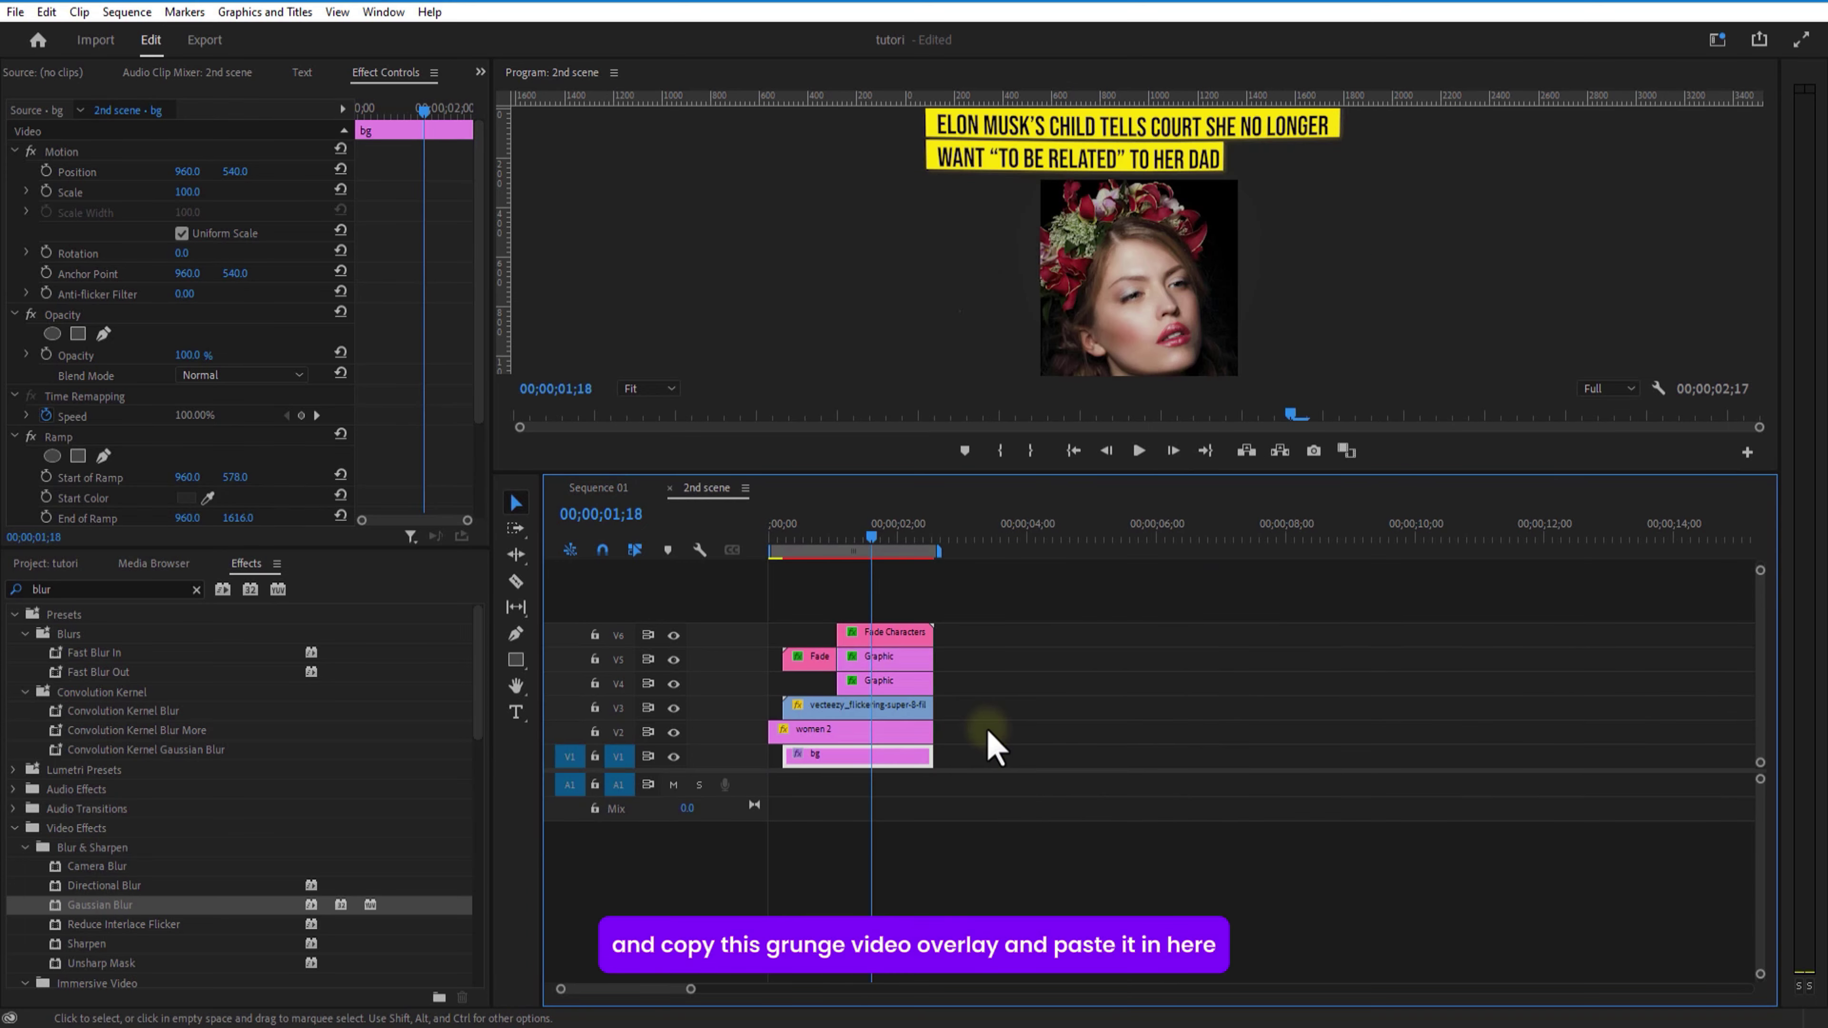
left_click(900, 715)
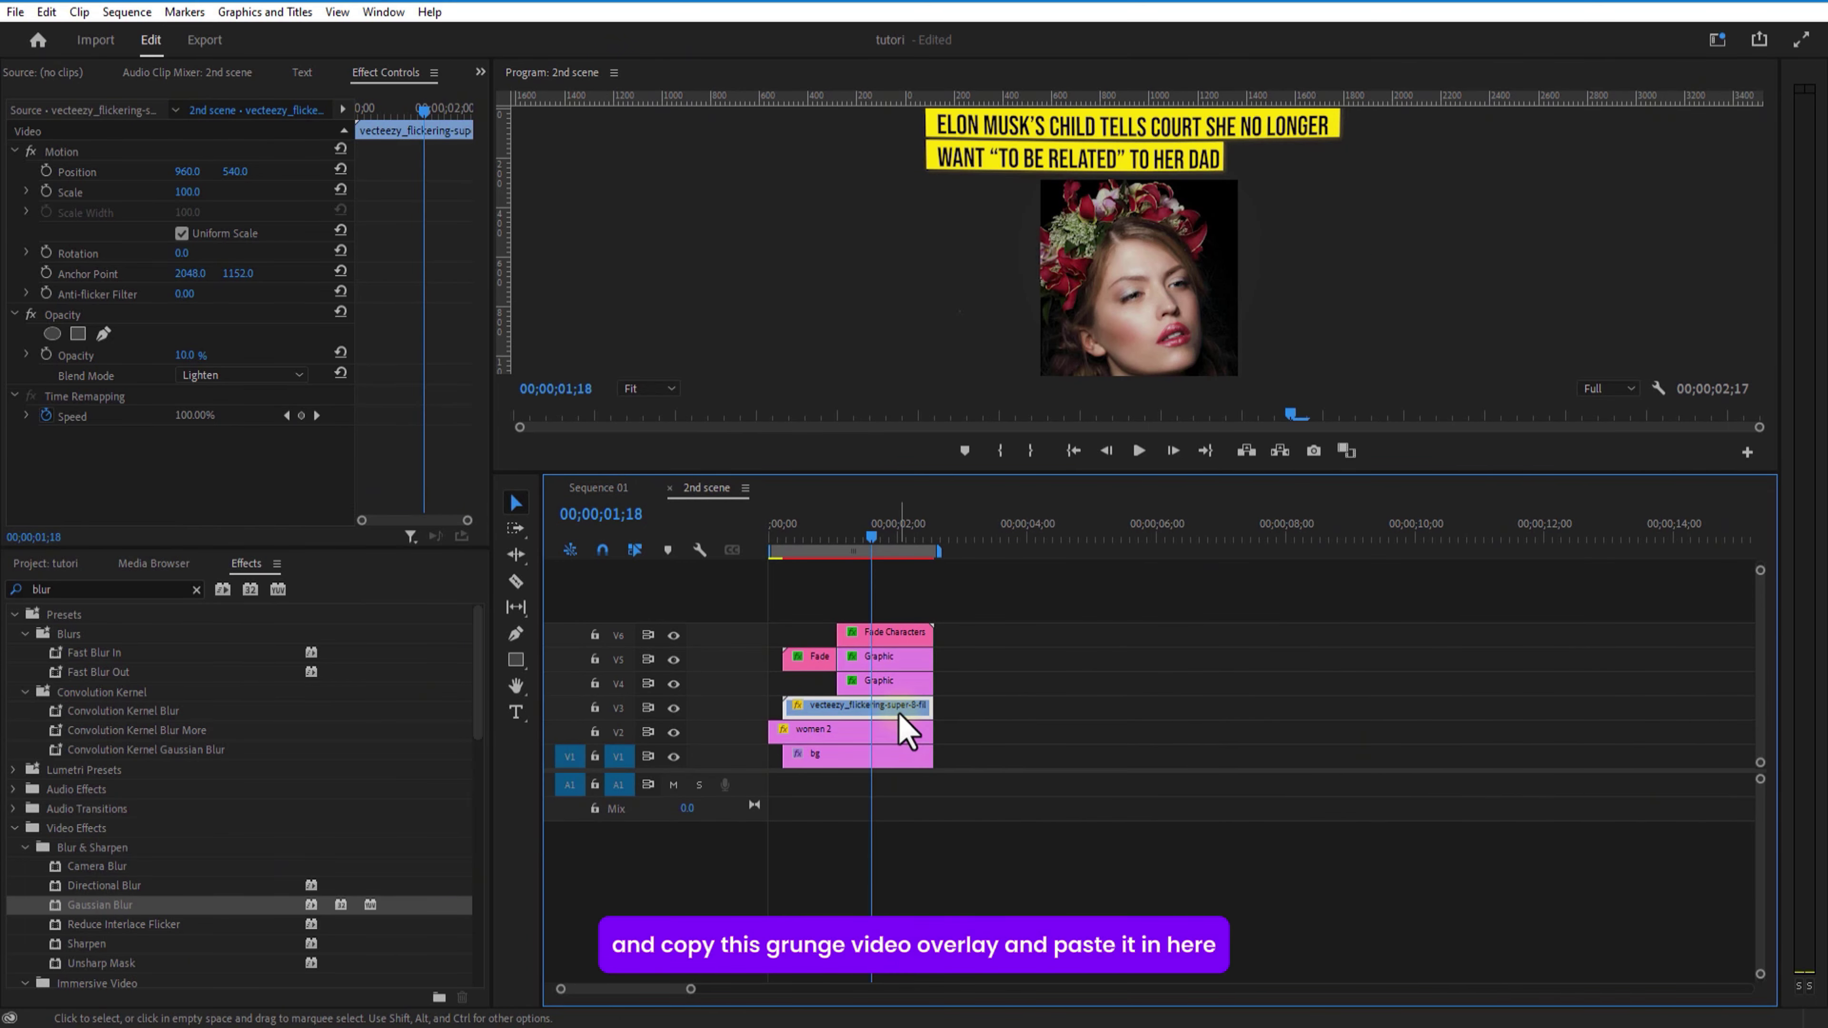
left_click_drag(903, 727, 1112, 728)
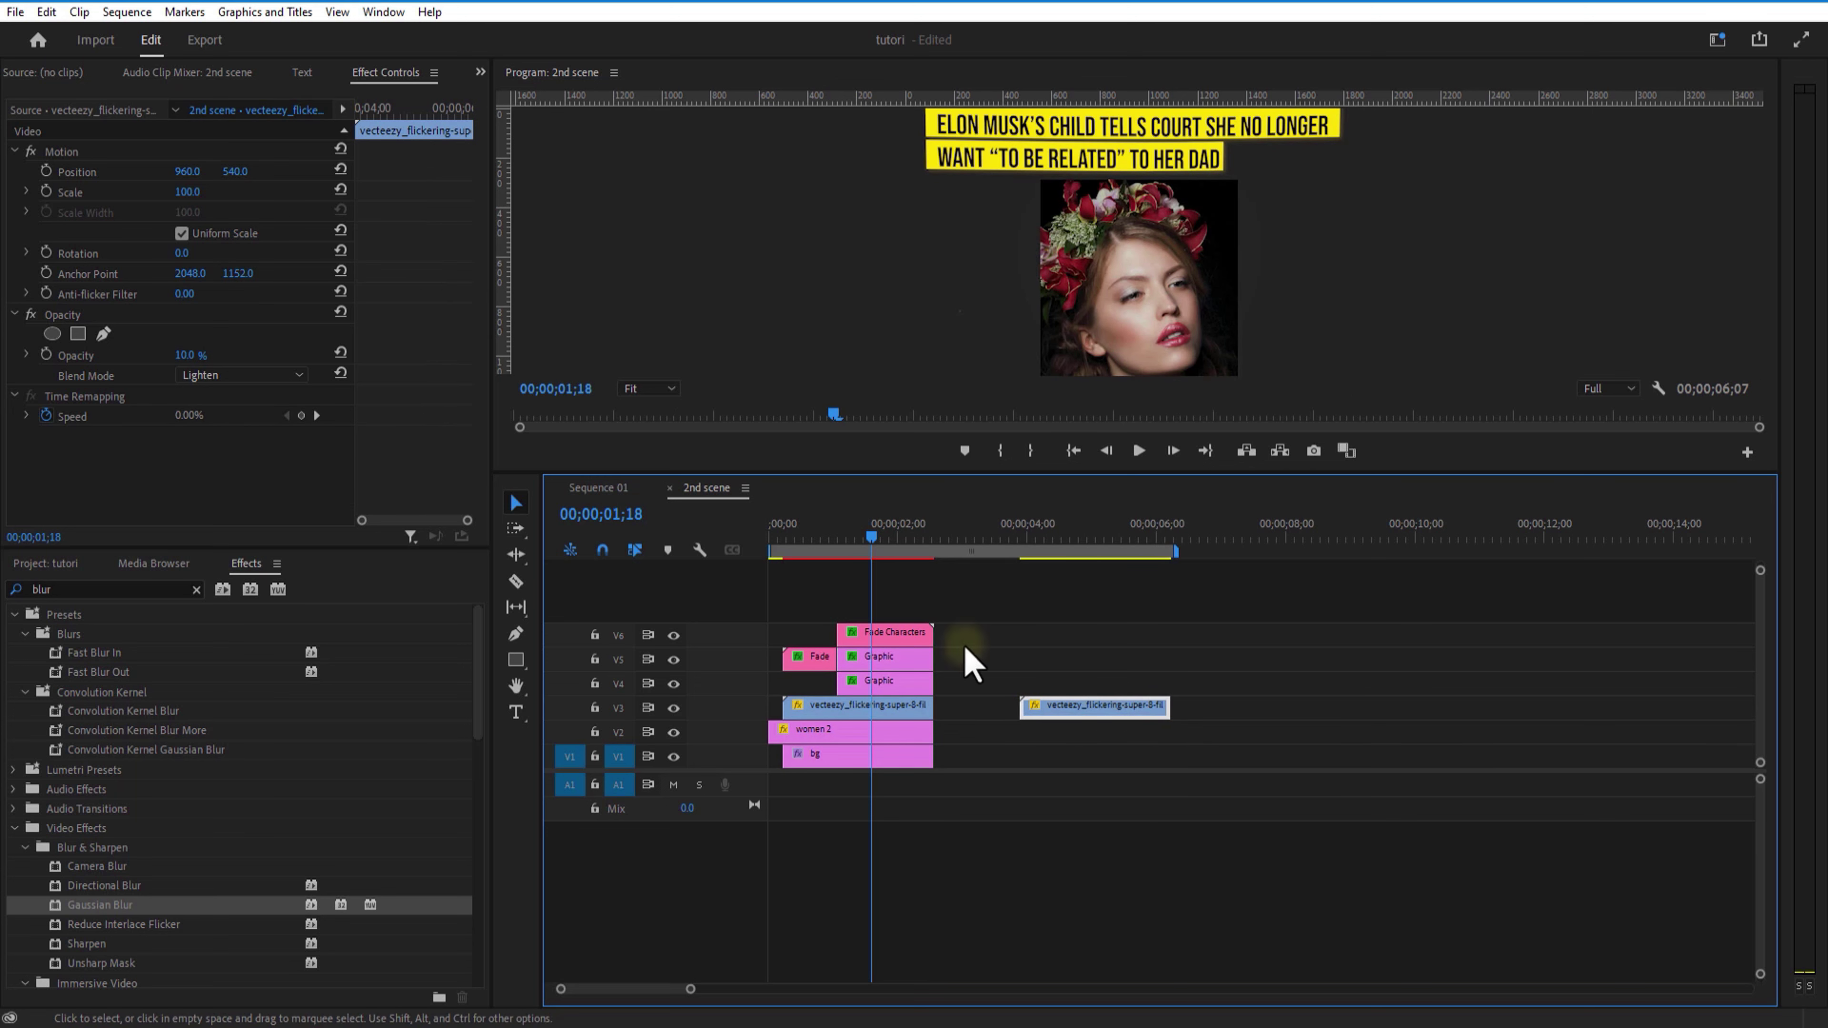
left_click(598, 490)
left_click(1413, 535)
key("ctrl+v")
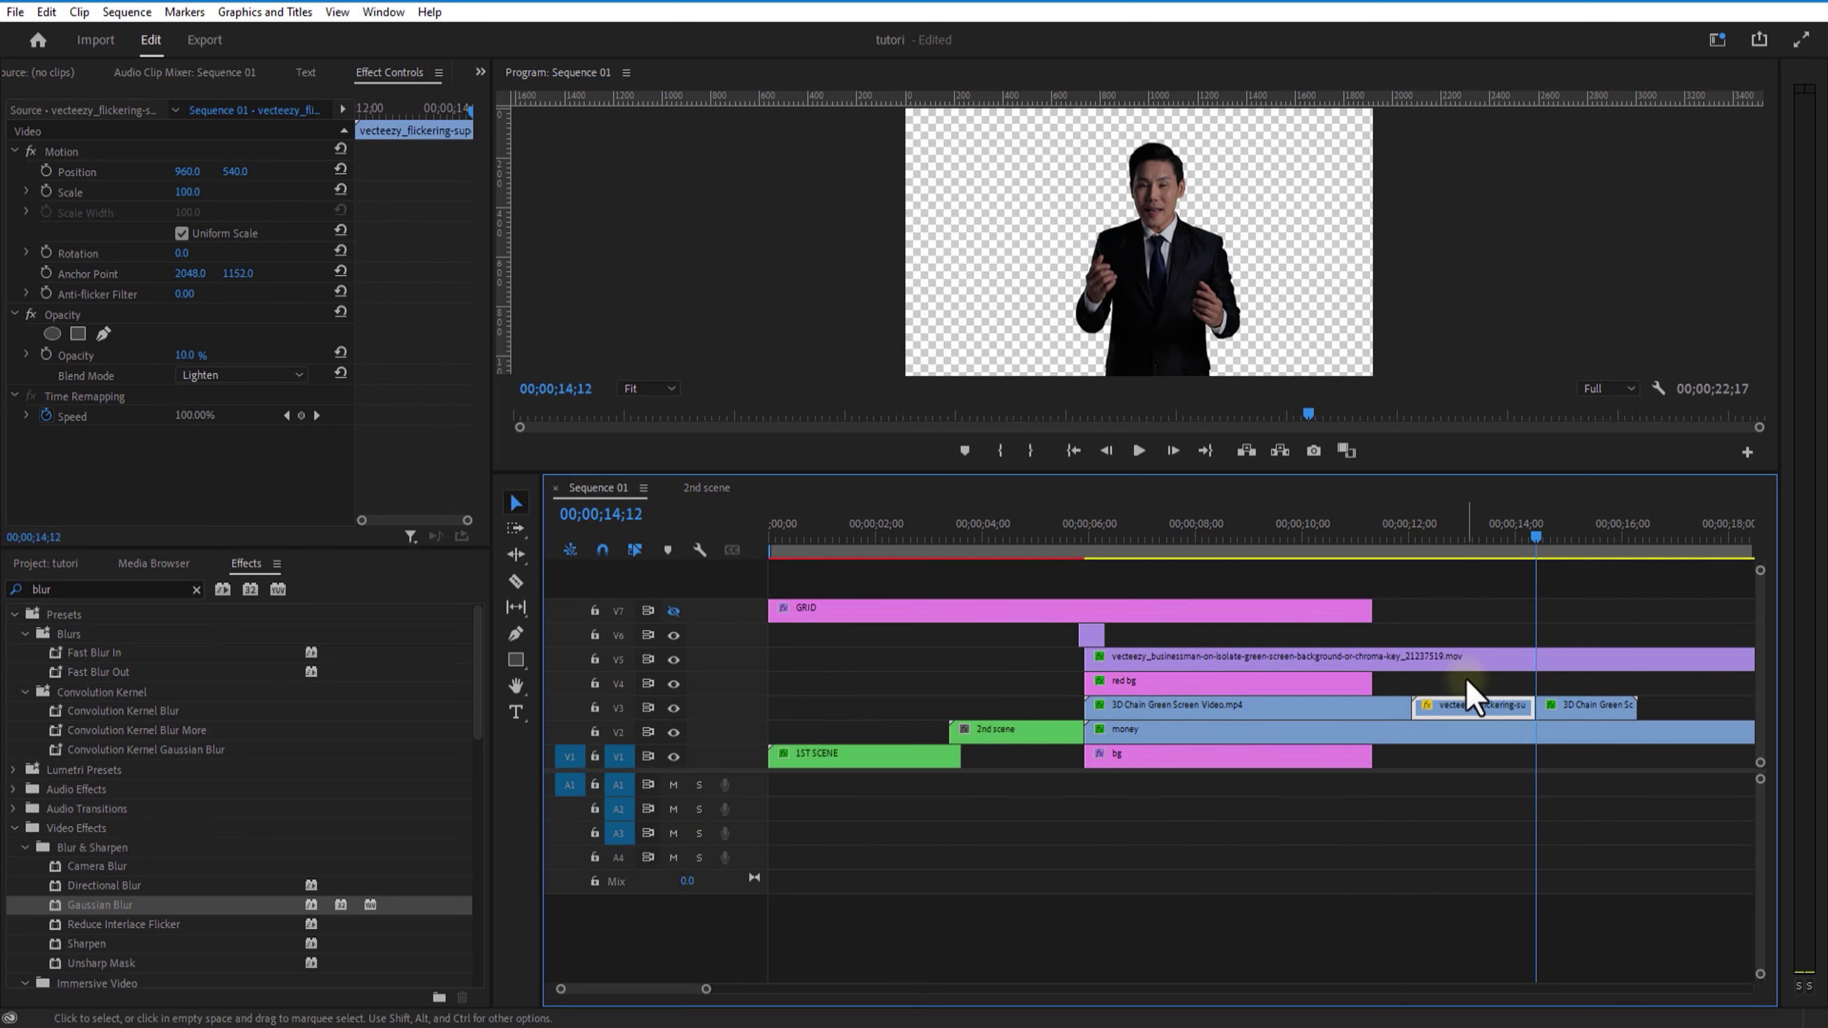
key("ctrl+z")
Paste the flickering film overlay into Sequence 01 and move it onto track V6 near the start of the third scene.
left_click_drag(1415, 538, 1640, 616)
key("ctrl+v")
left_click_drag(1212, 705, 878, 640)
left_click_drag(723, 989, 775, 1000)
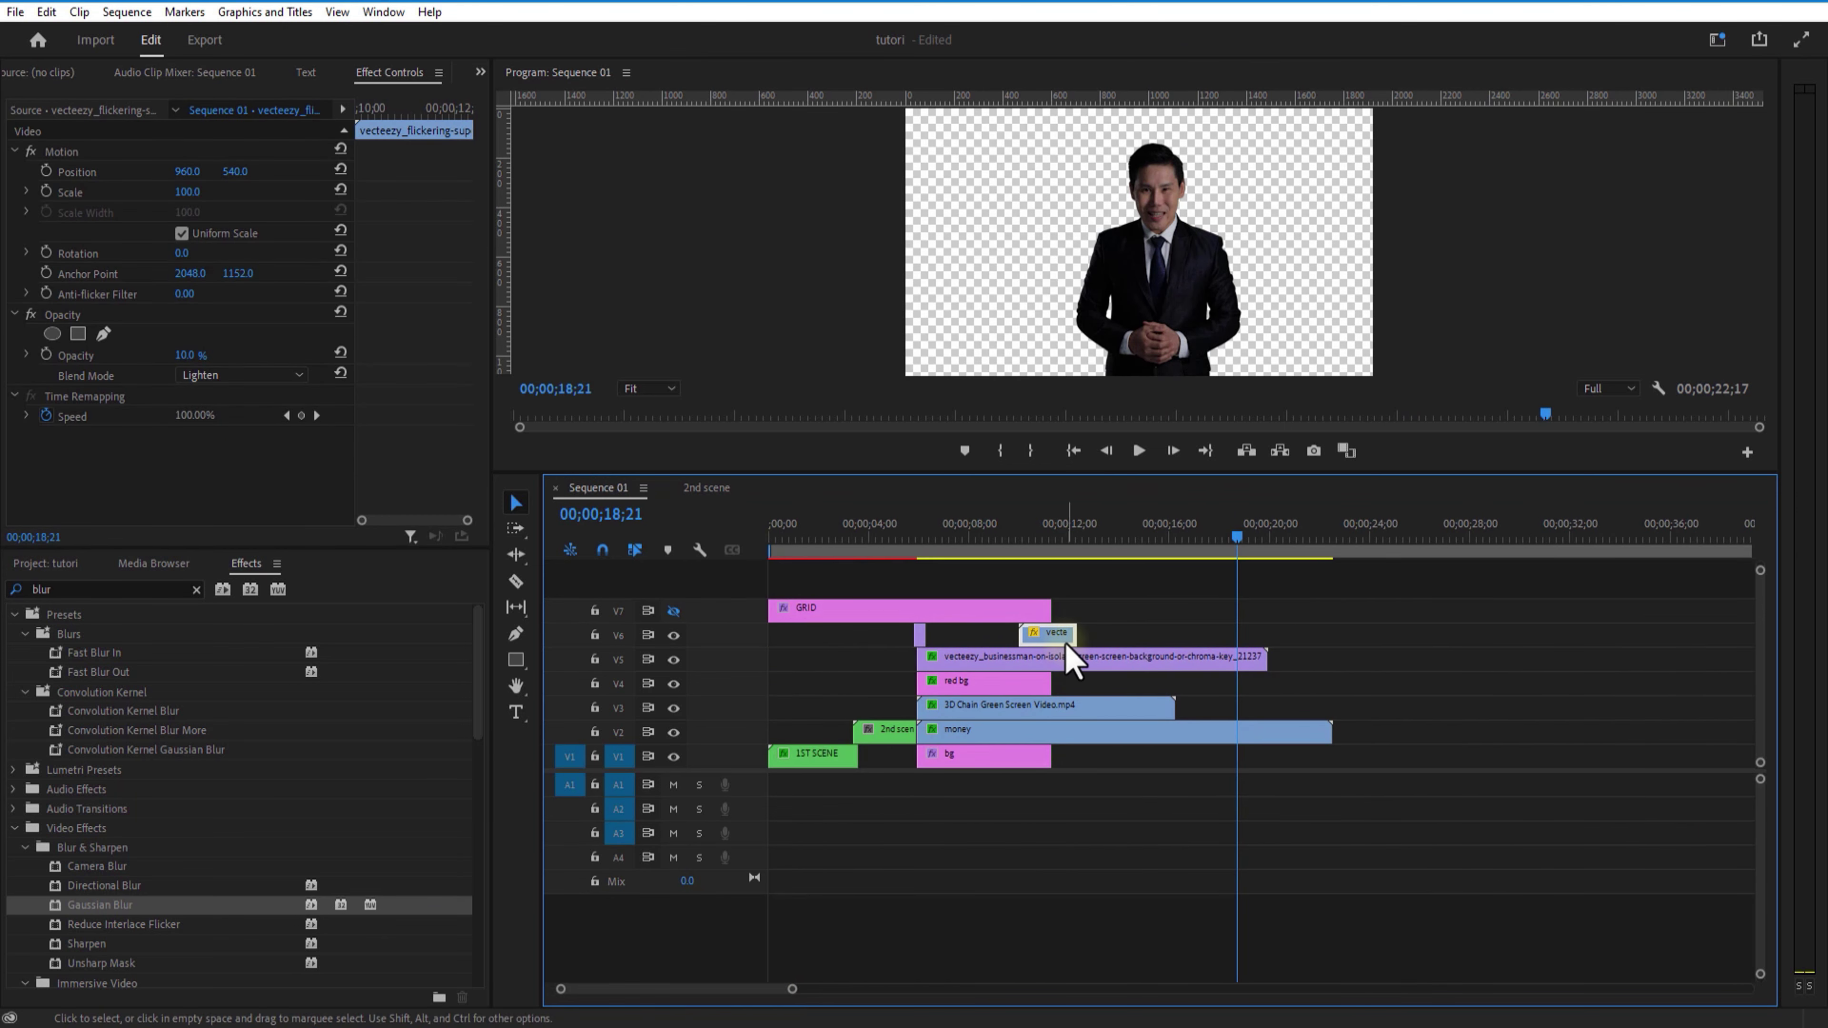
left_click_drag(1065, 635, 968, 648)
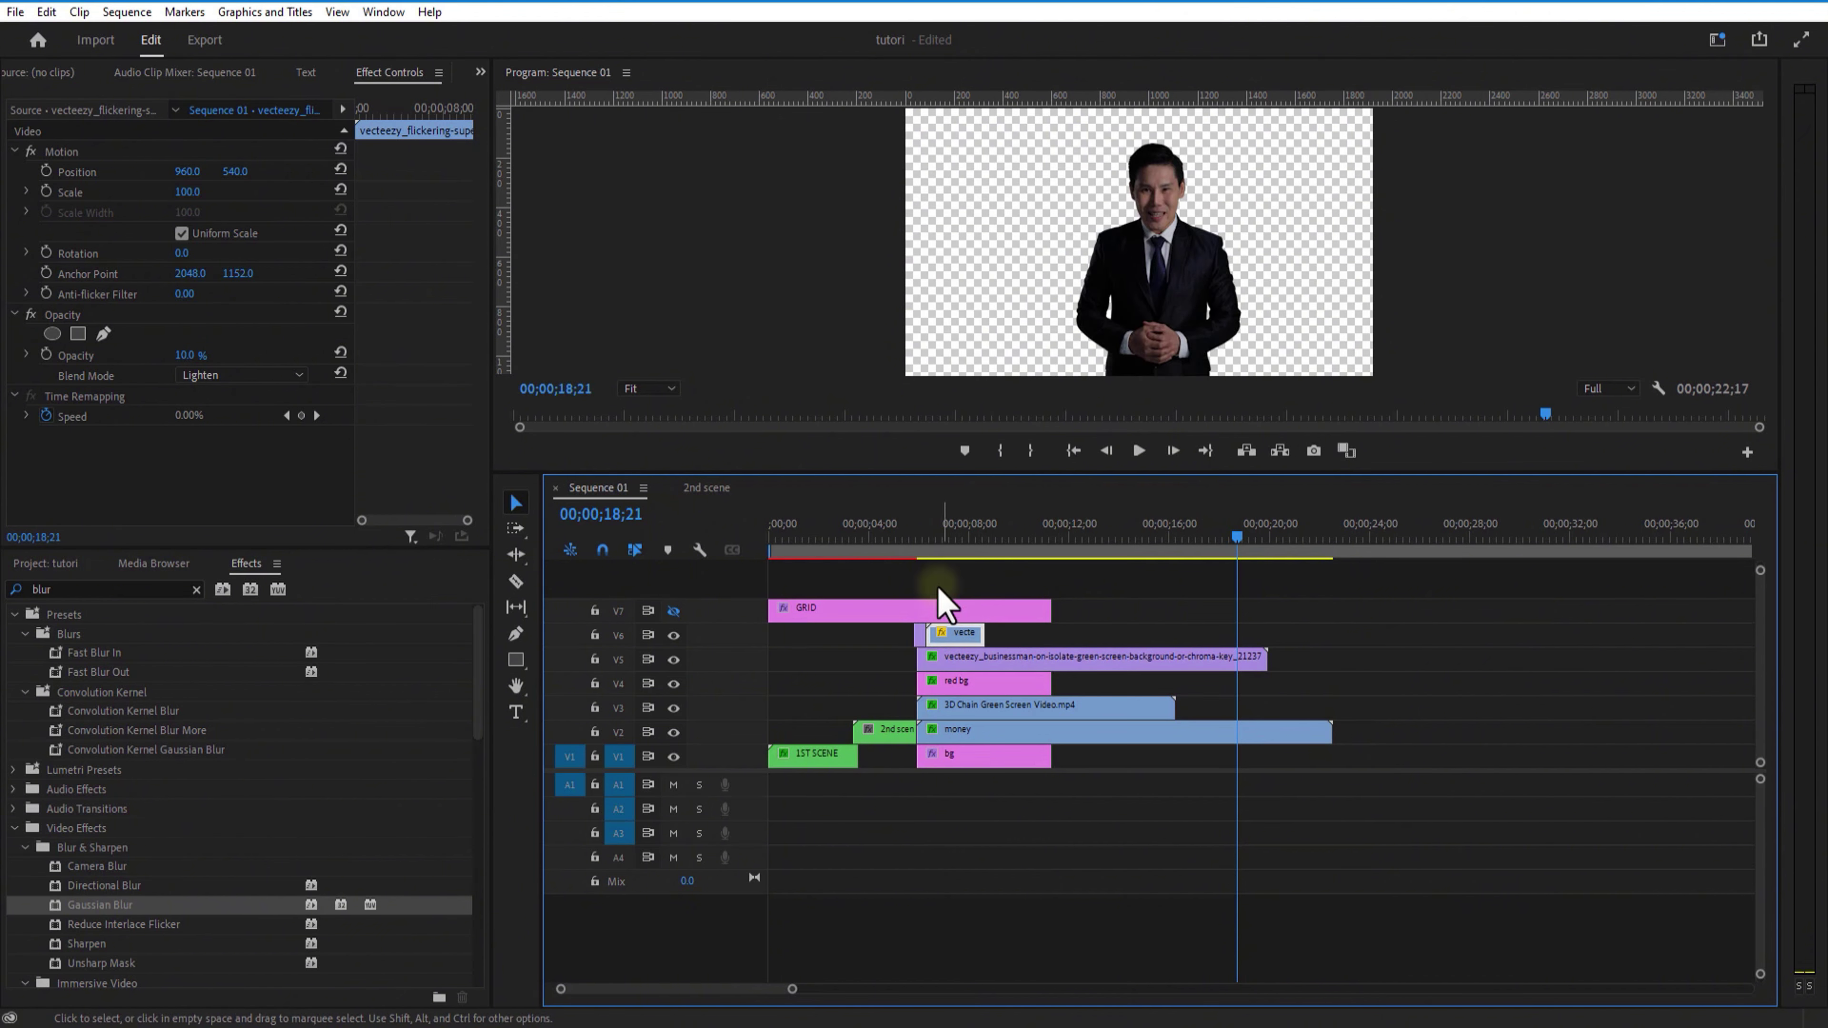
Raise the GRID clip to track V8 and place the flickering overlay on V7 from the third scene's start at 00;00;06;00.
left_click(917, 545)
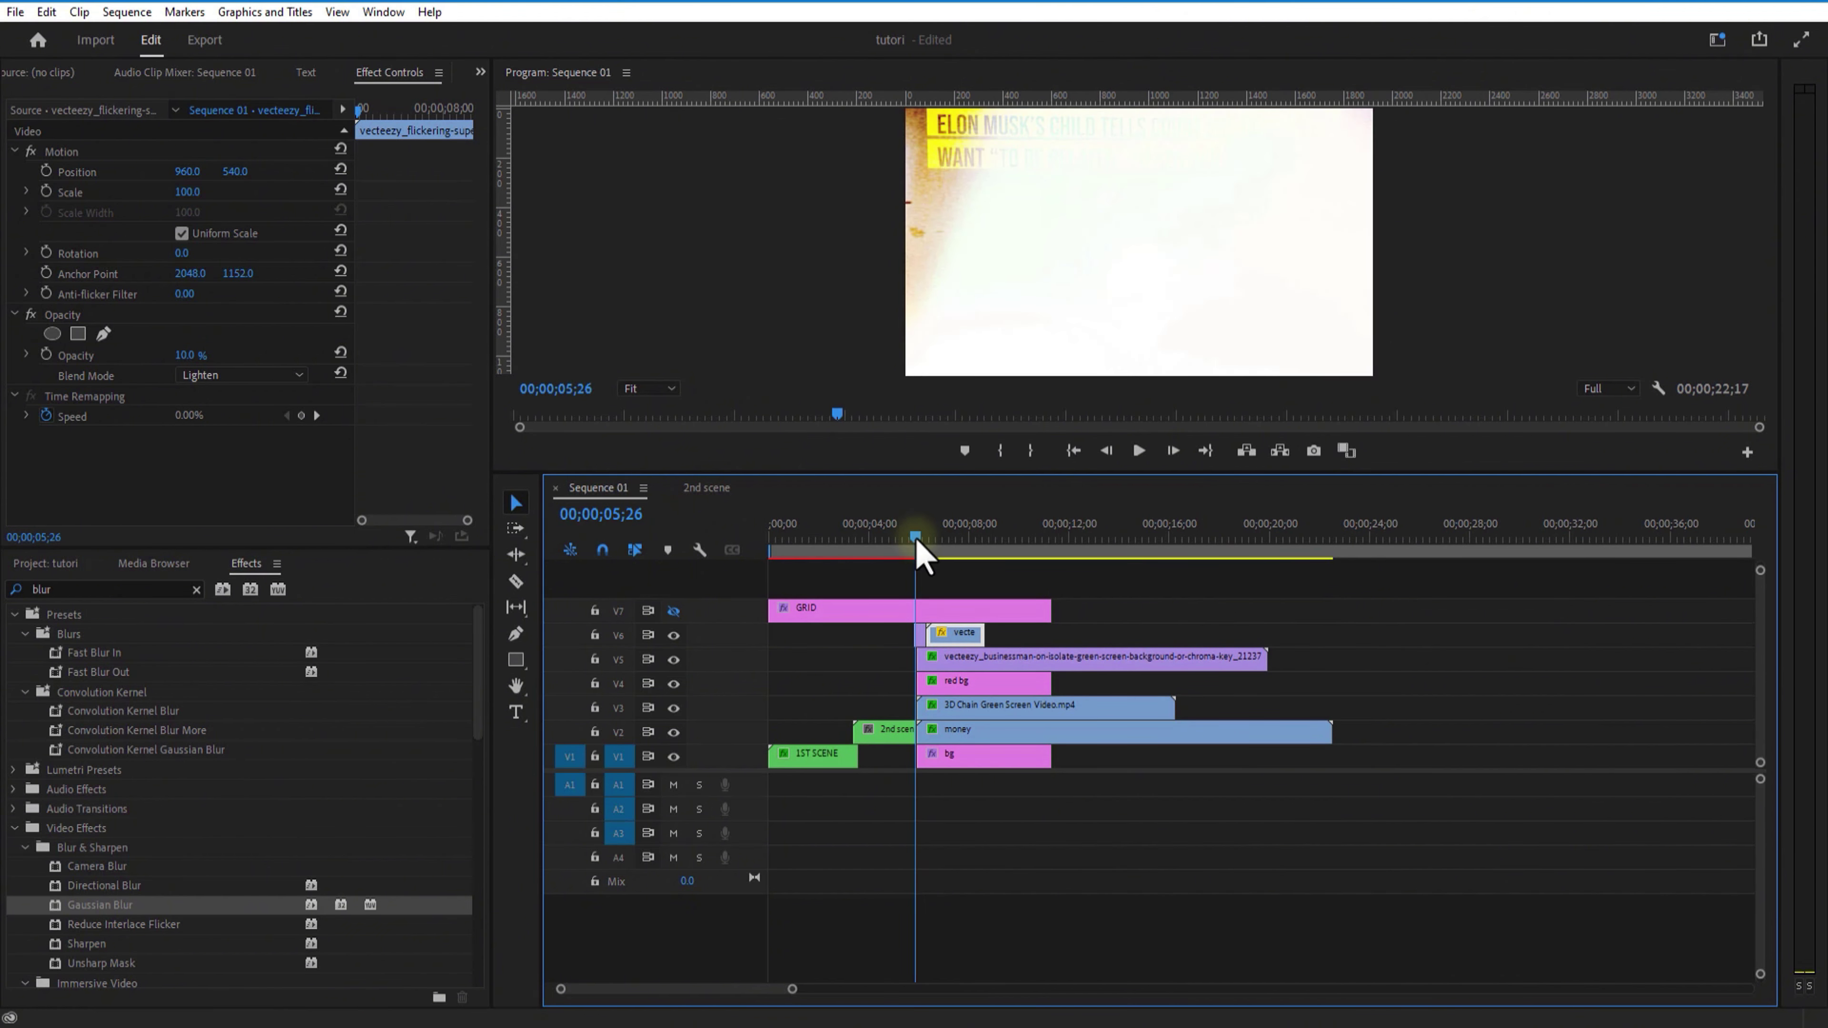
left_click_drag(920, 548, 939, 554)
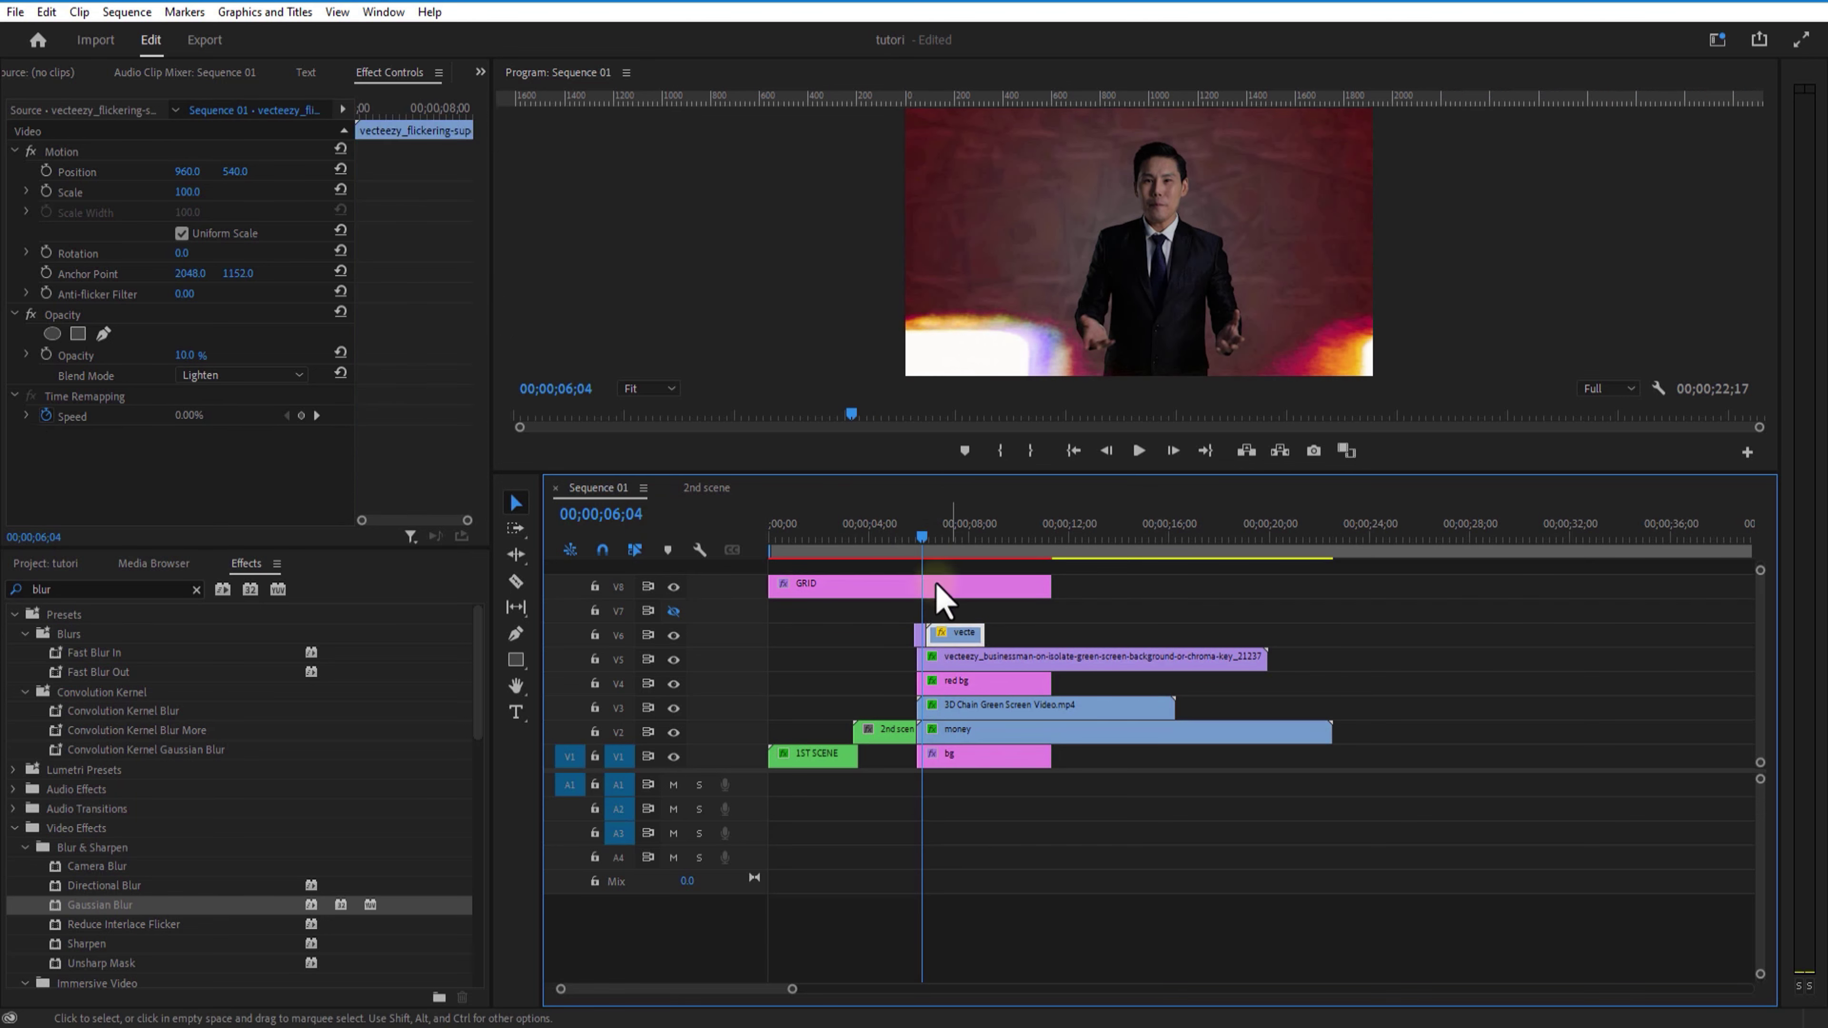
left_click_drag(939, 633, 946, 621)
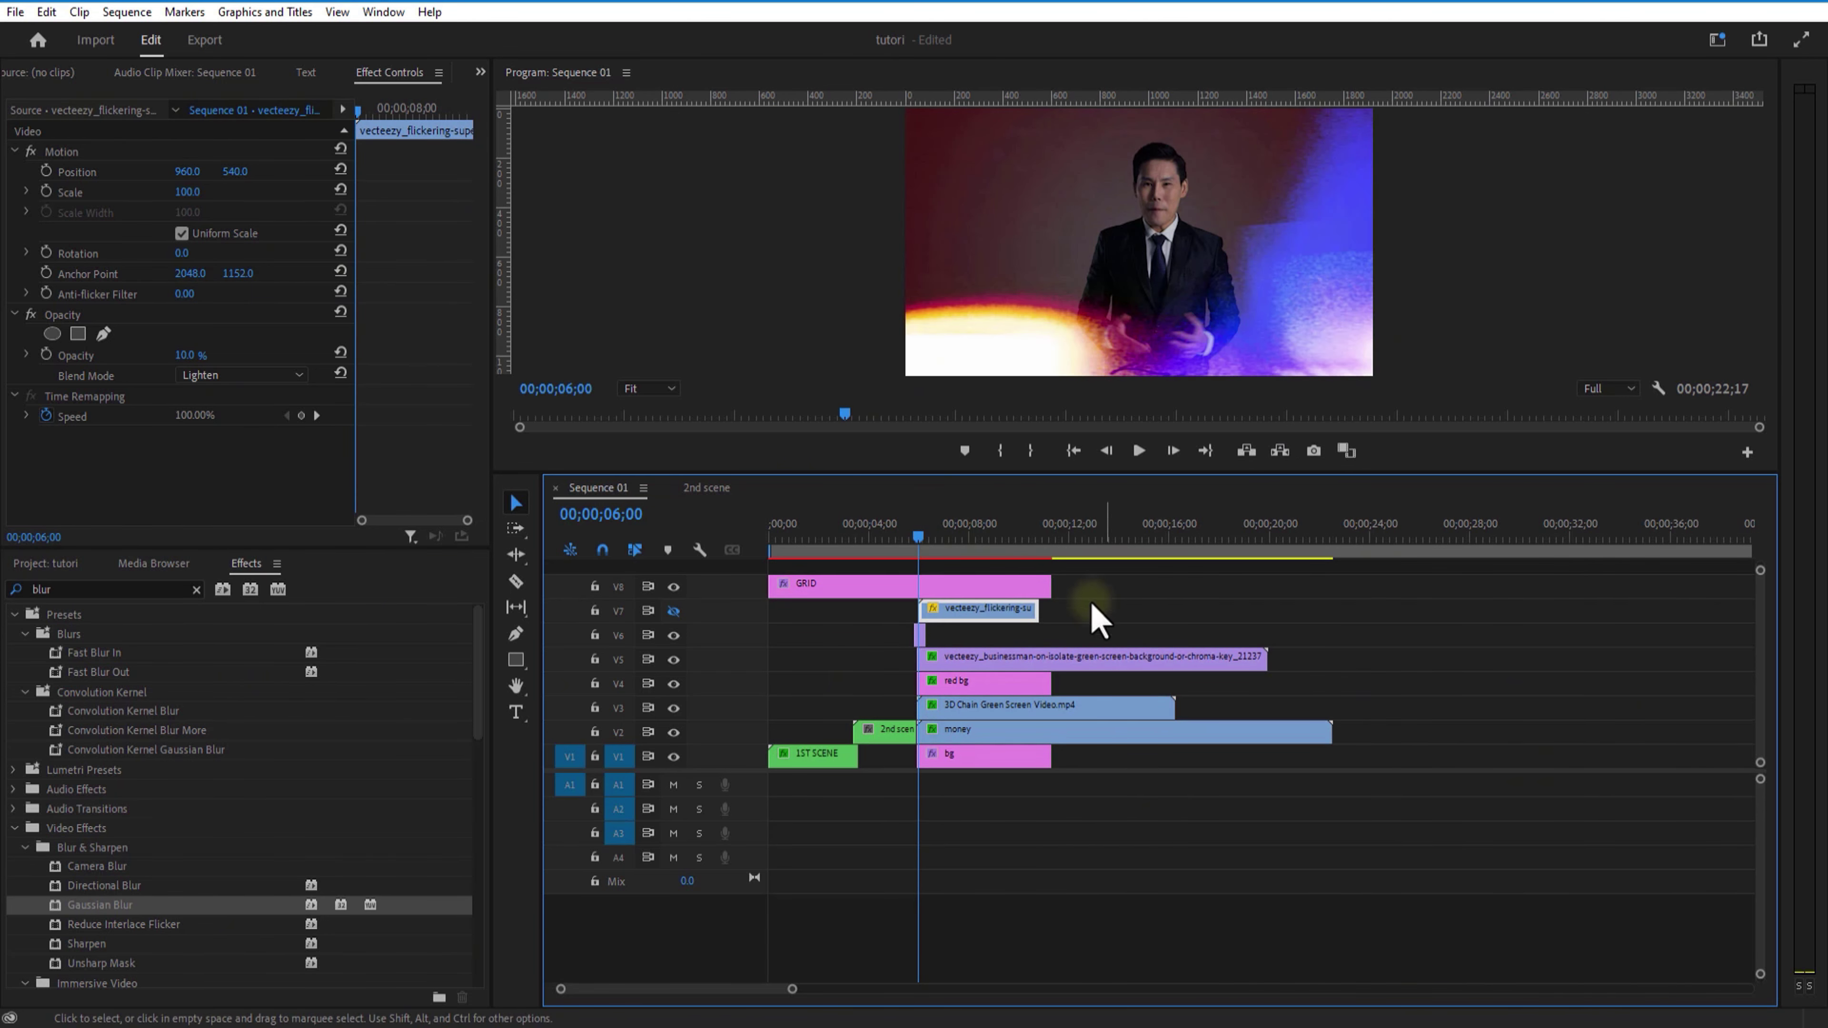
Free track V6 by moving GRID to V9, the flickering overlay to V8 and the short transition clip to V7.
left_click(1073, 657)
left_click_drag(849, 591, 849, 566)
left_click_drag(949, 613, 946, 589)
left_click_drag(921, 635, 921, 612)
left_click(936, 665)
Add the elon image on track V6 and trim both its ends to match the businessman clip's start and end.
left_click(48, 565)
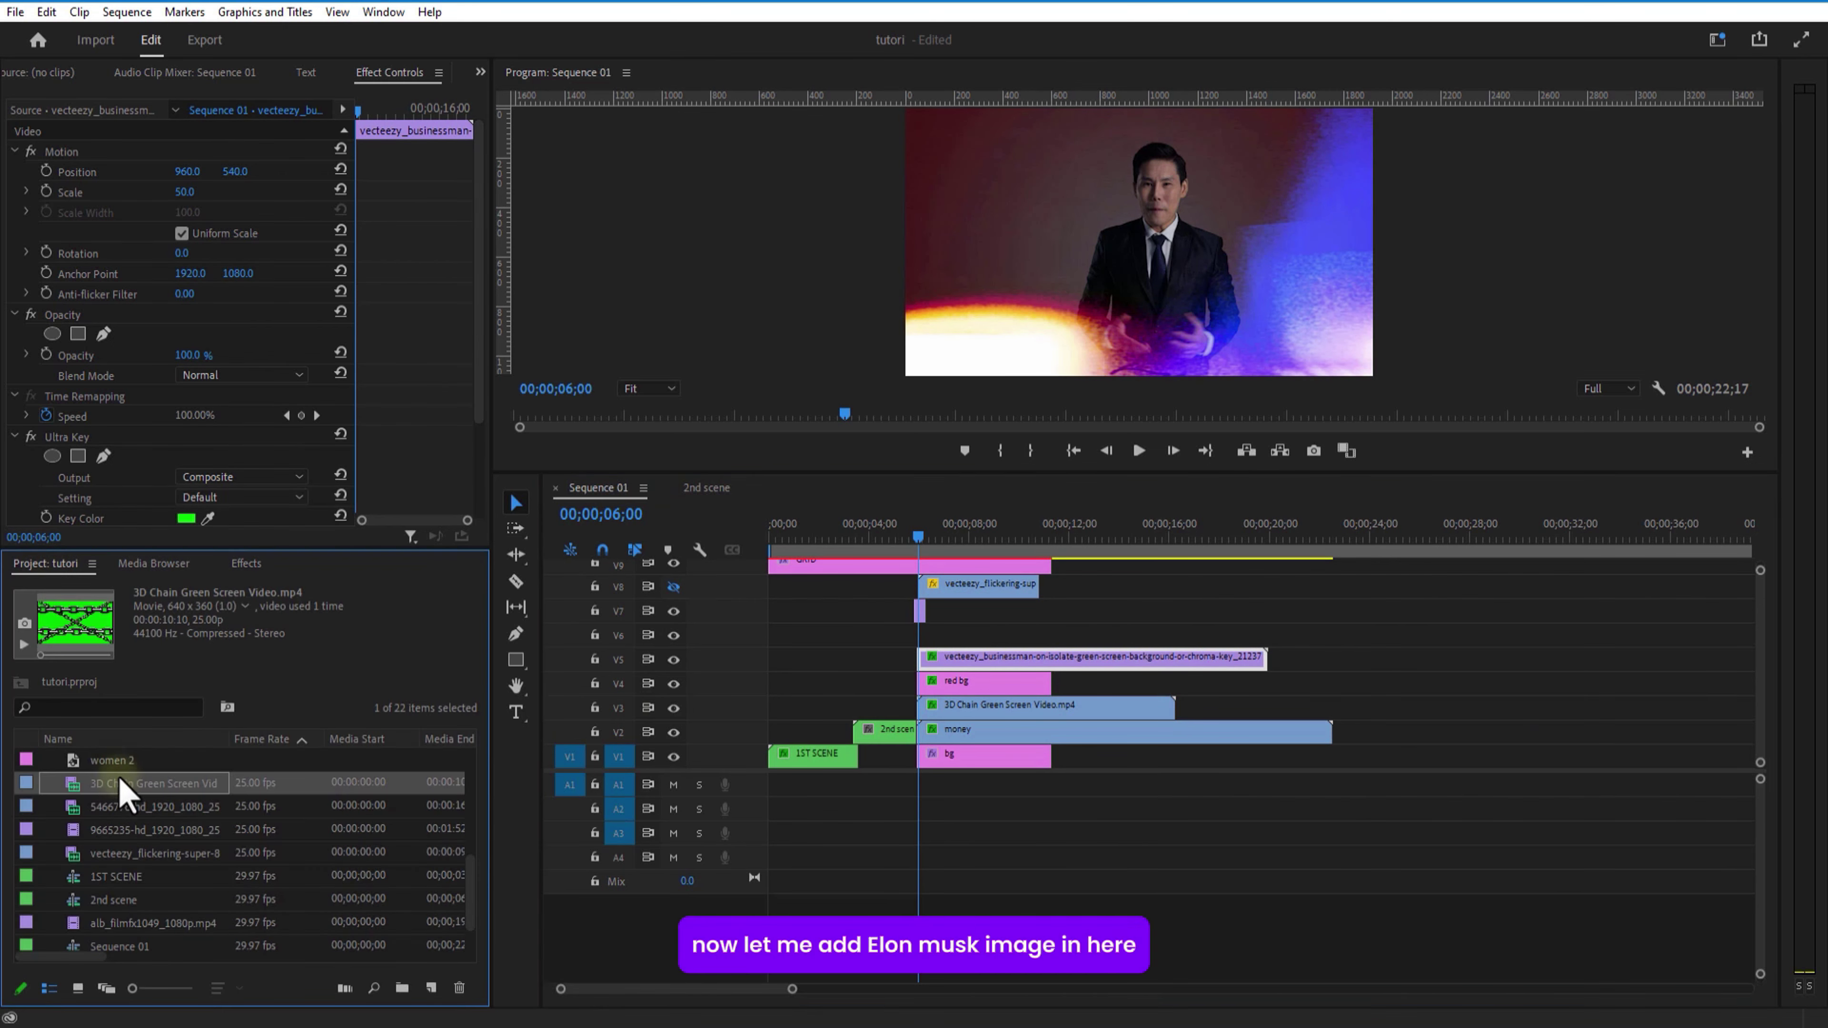
scroll(136, 889, "up", 5)
left_click_drag(108, 807, 933, 638)
left_click(932, 536)
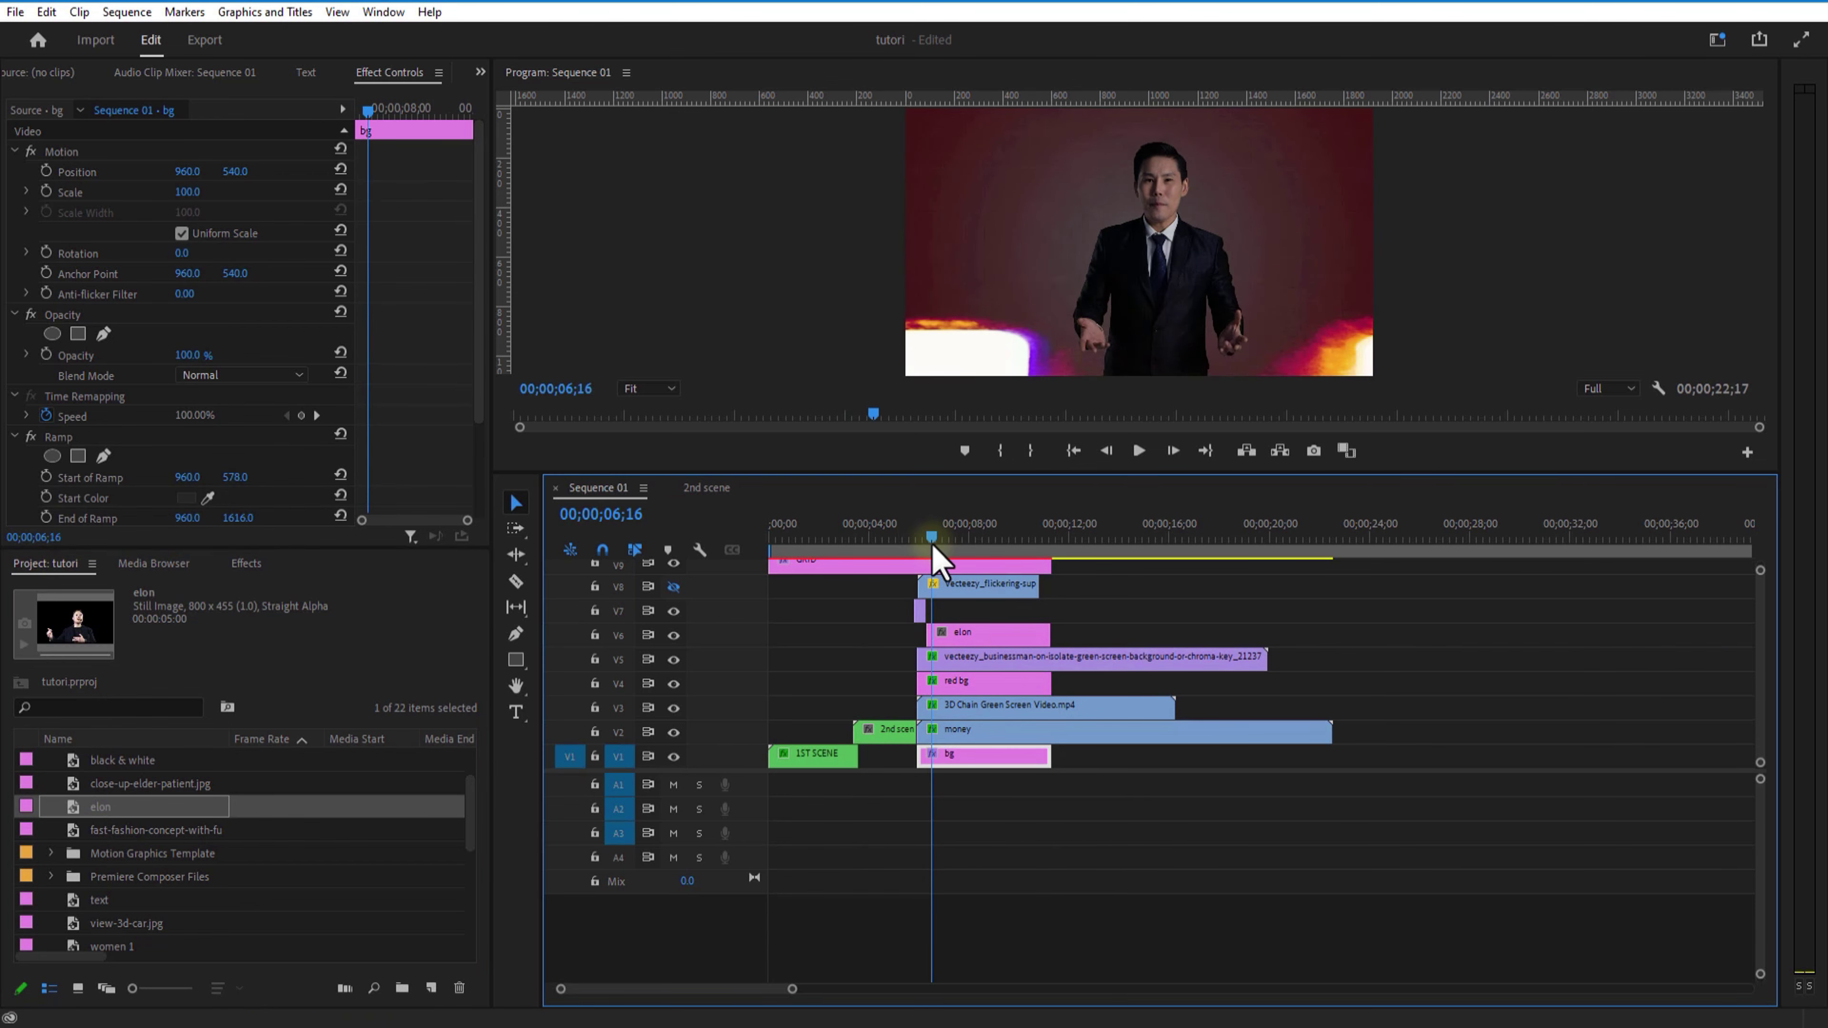
left_click(919, 537)
left_click_drag(929, 633, 920, 633)
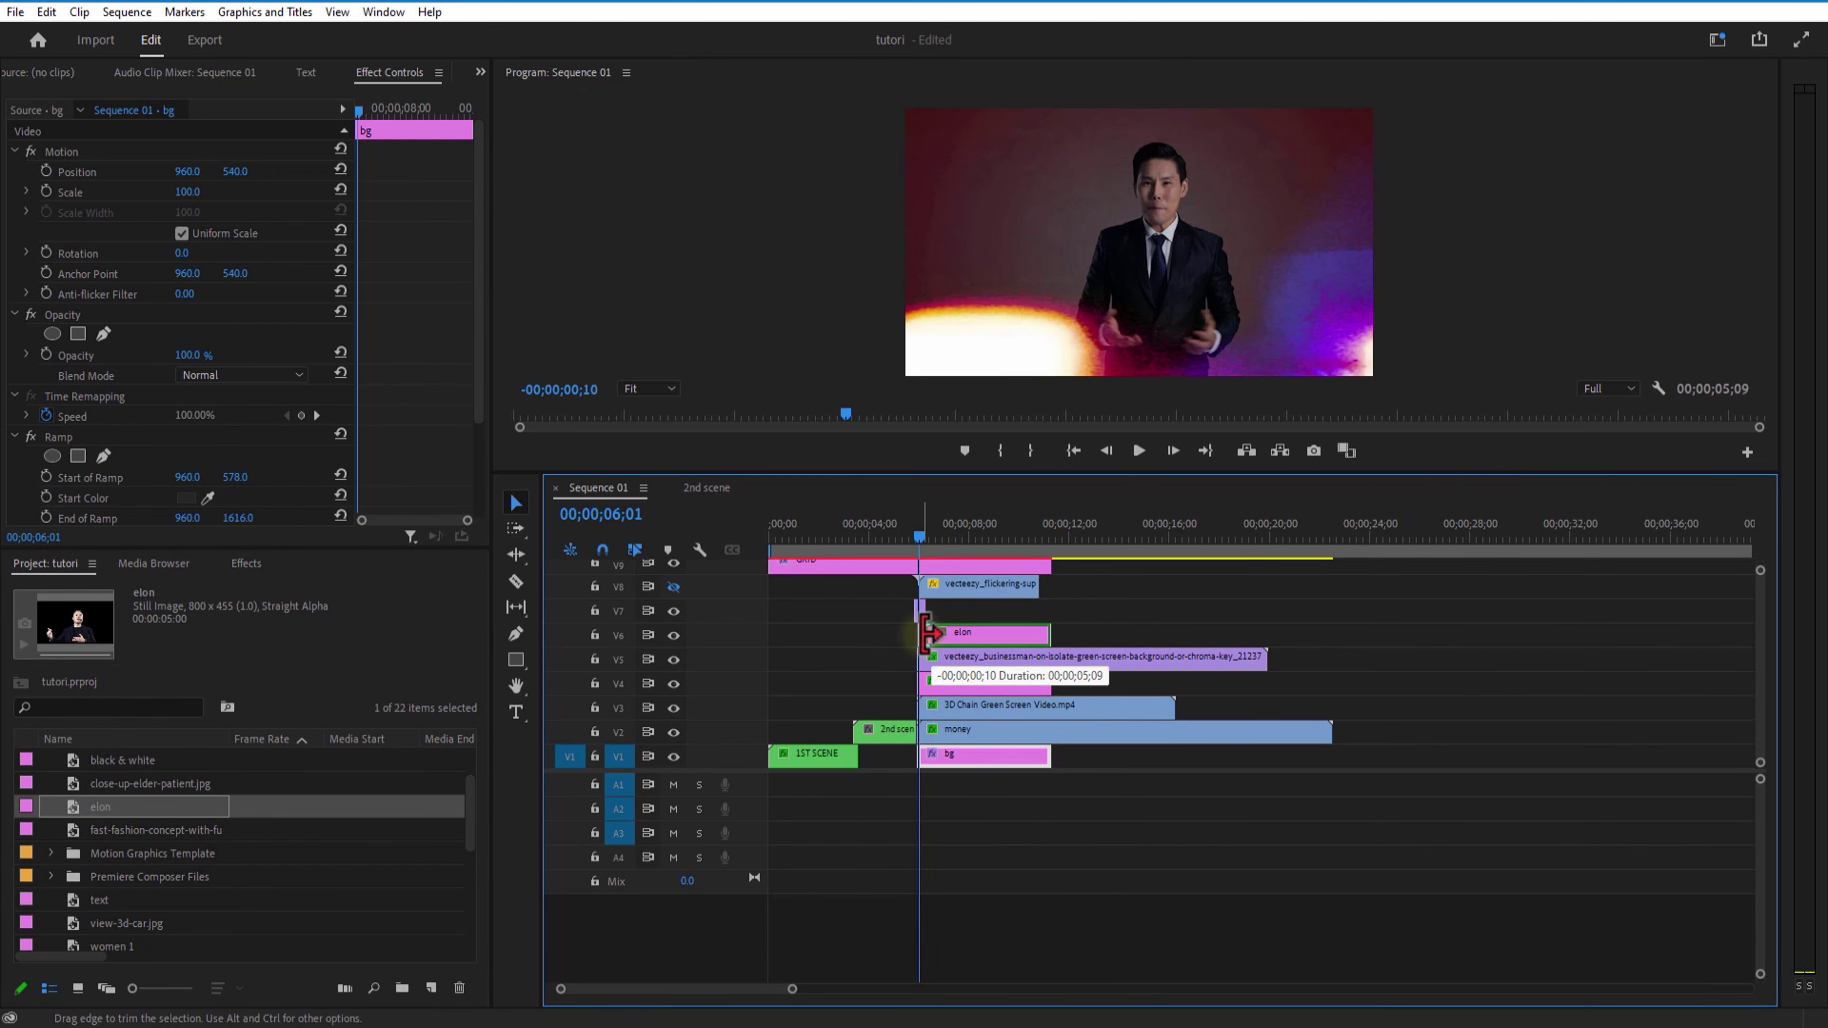
left_click_drag(1051, 634, 1267, 638)
Move the elon image below the businessman onto track V5 and set its Scale to 150 and Position to 1681, 780.
left_click_drag(938, 633, 982, 663)
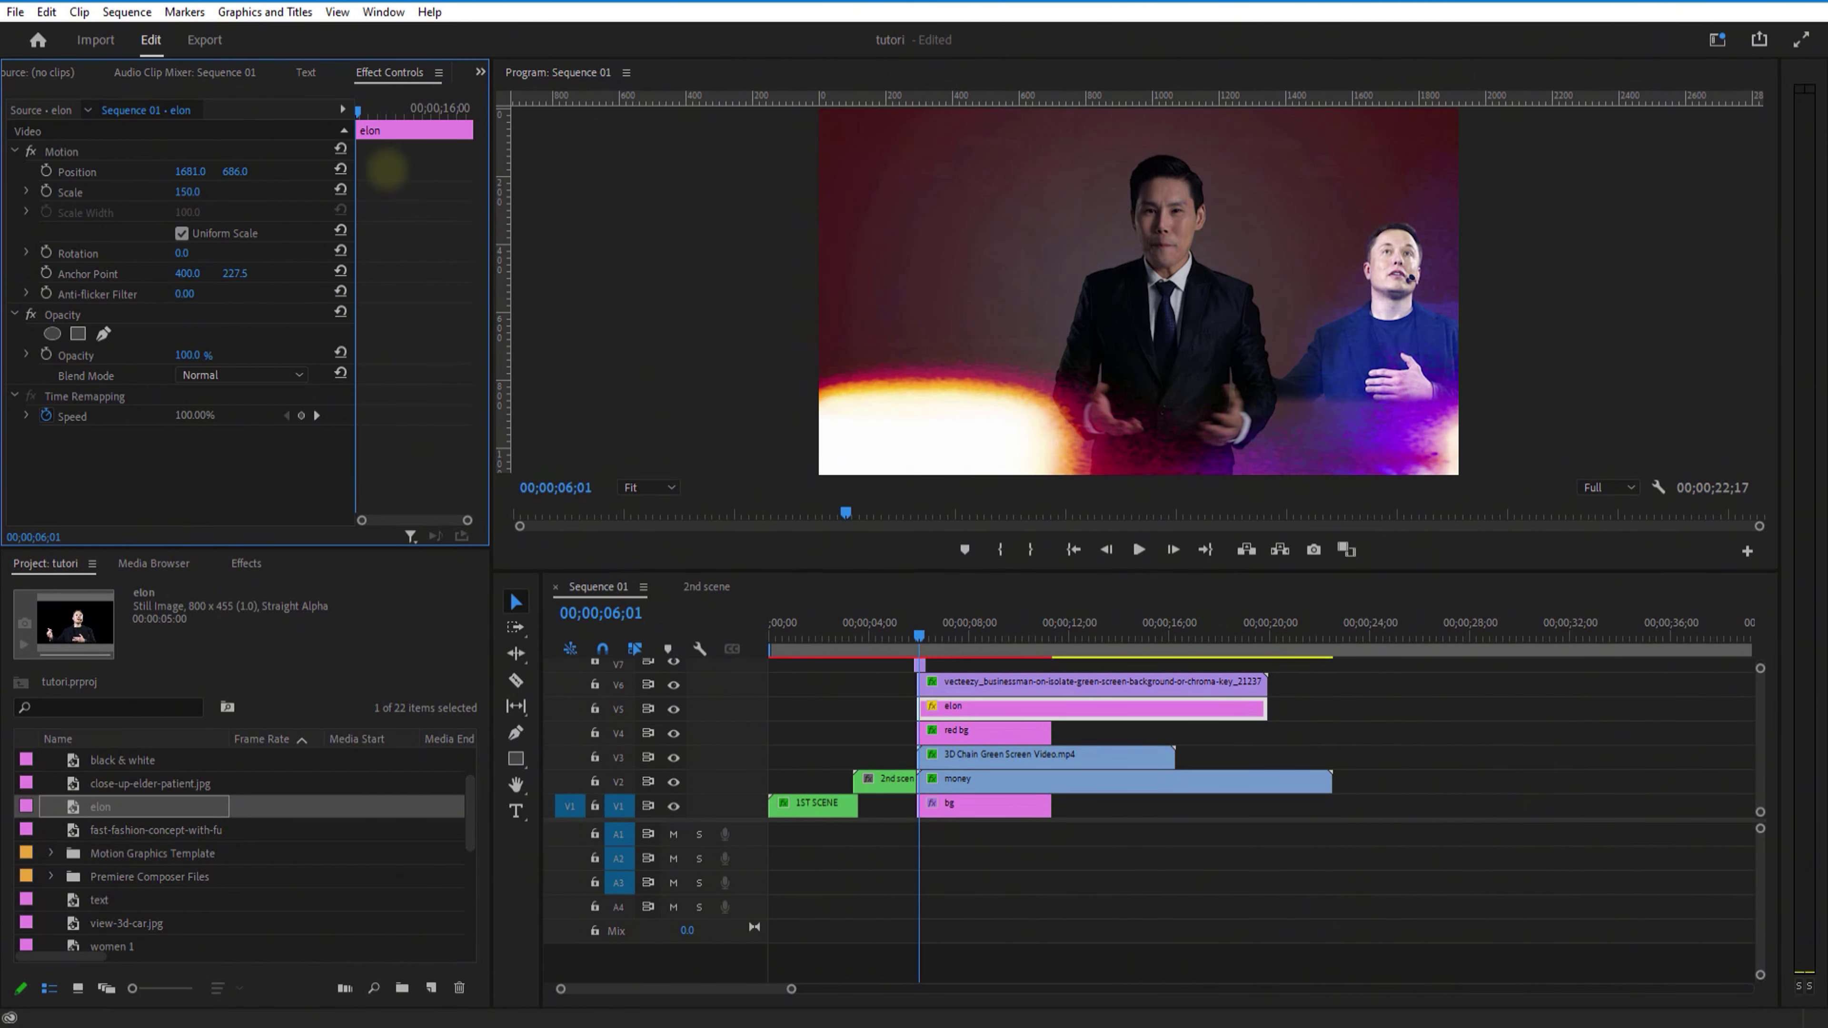
left_click_drag(387, 170, 288, 184)
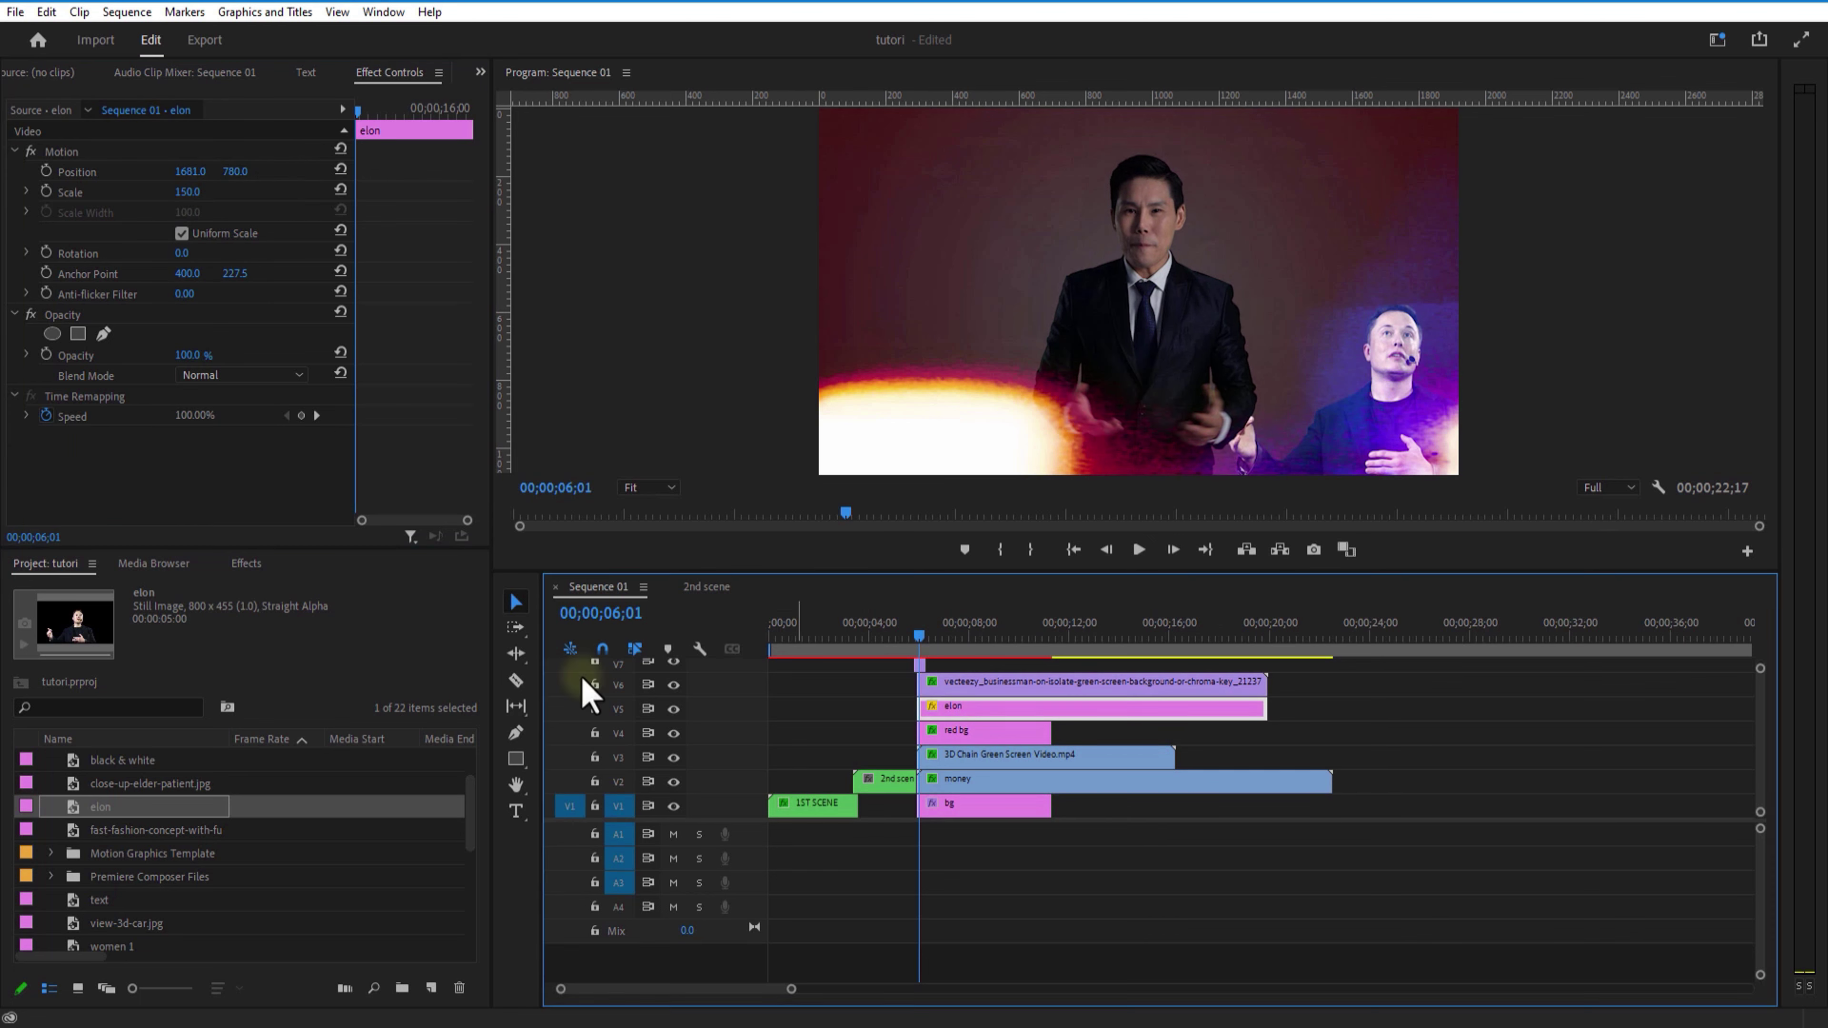
Find the Tint effect and apply it to the elon image on track V5.
left_click(246, 563)
key("BackSpace")
key("BackSpace")
key("BackSpace")
key("BackSpace")
type("tin")
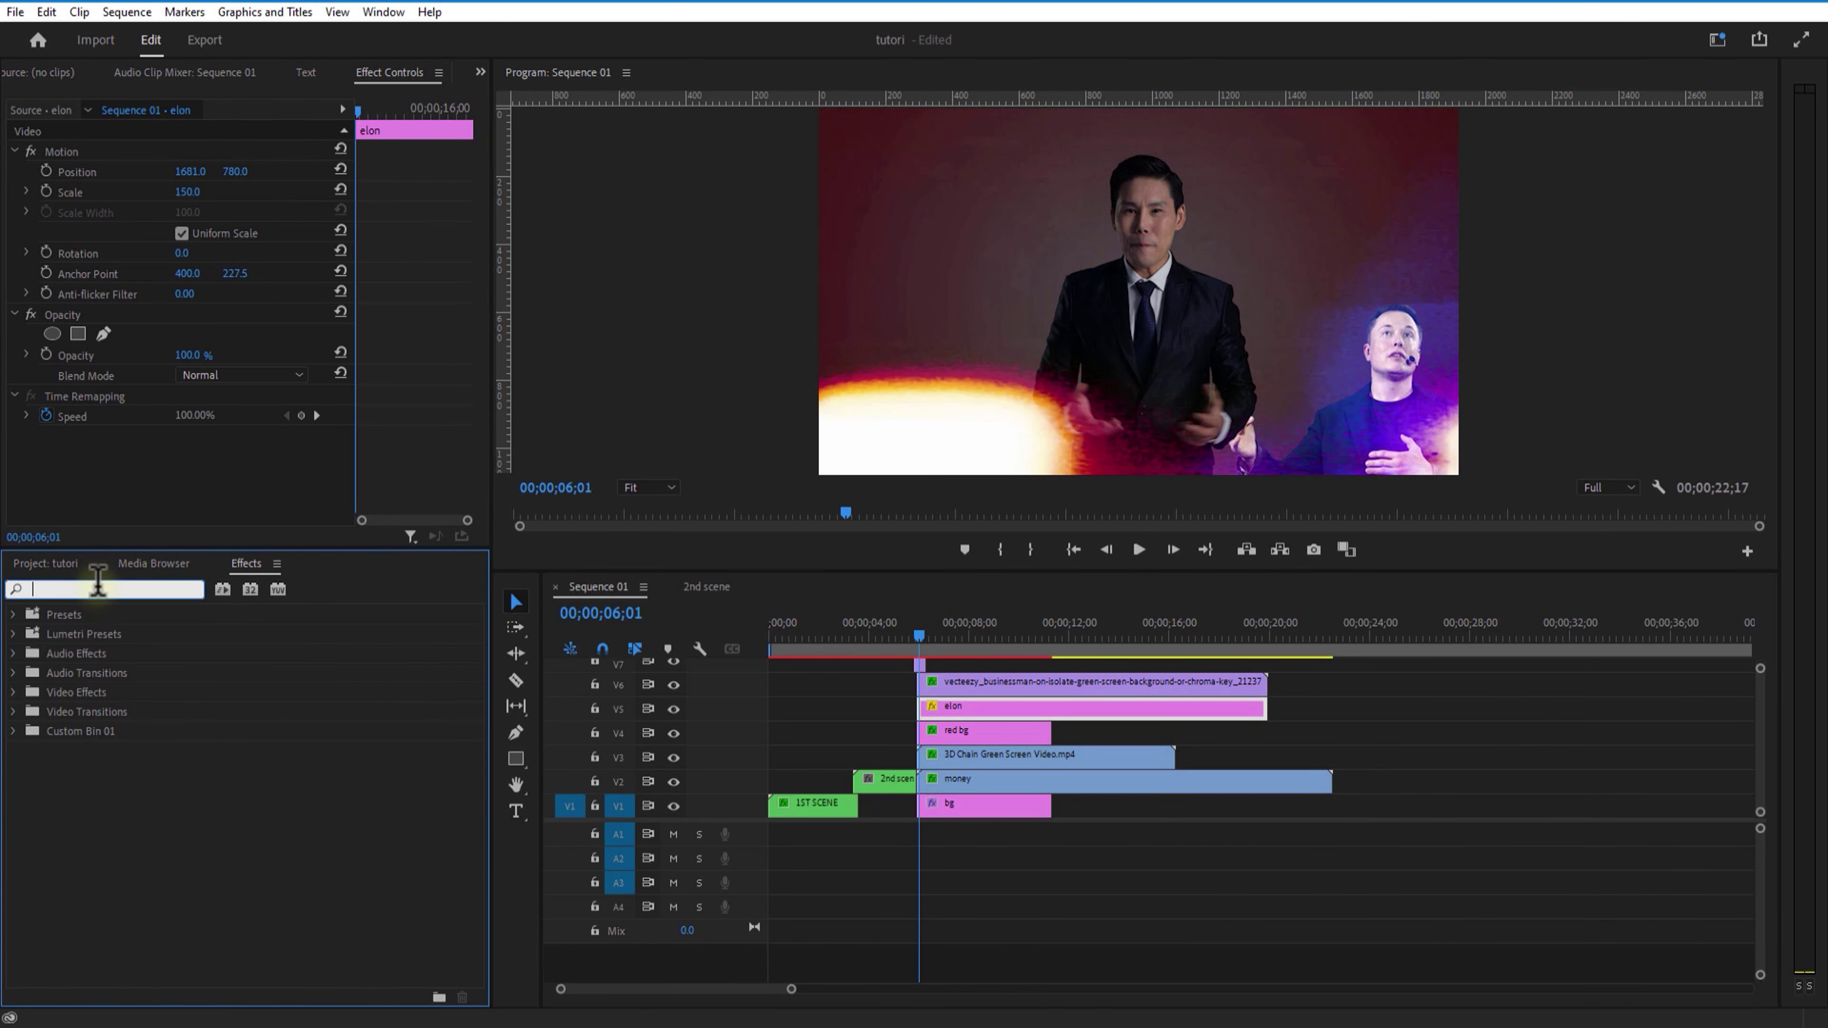
type("t")
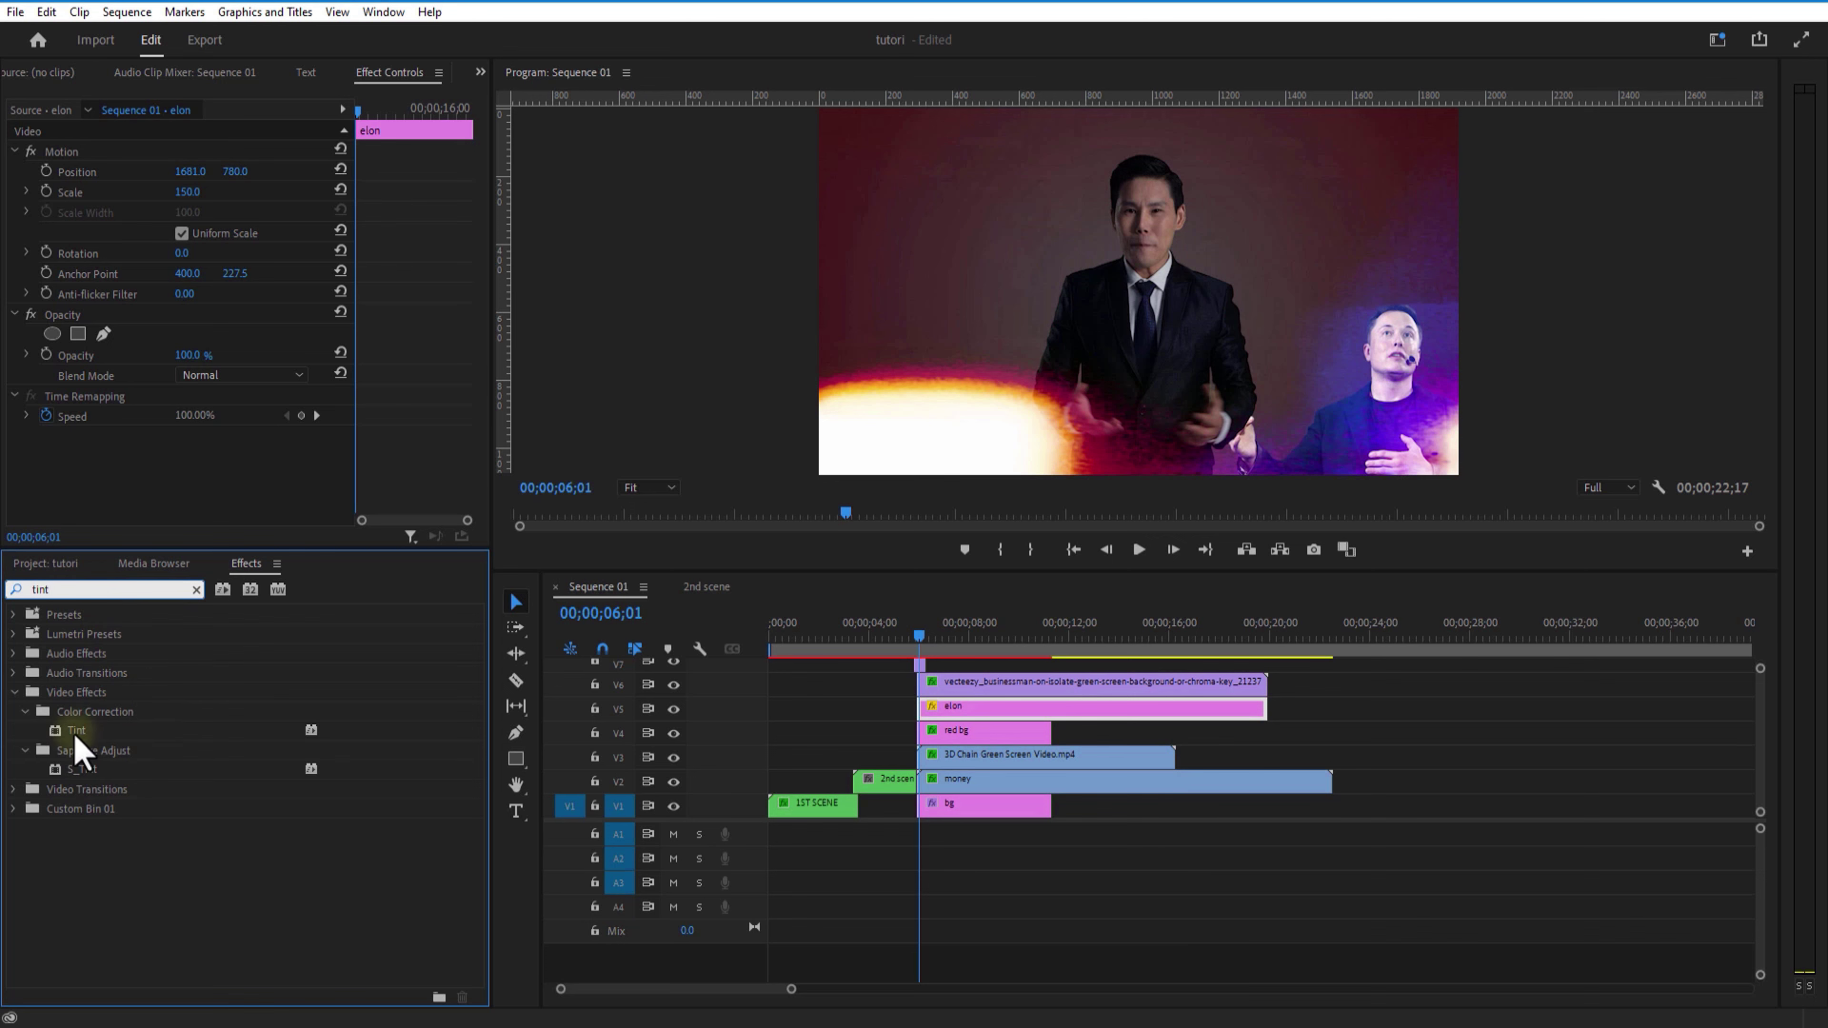
left_click_drag(75, 732, 1087, 712)
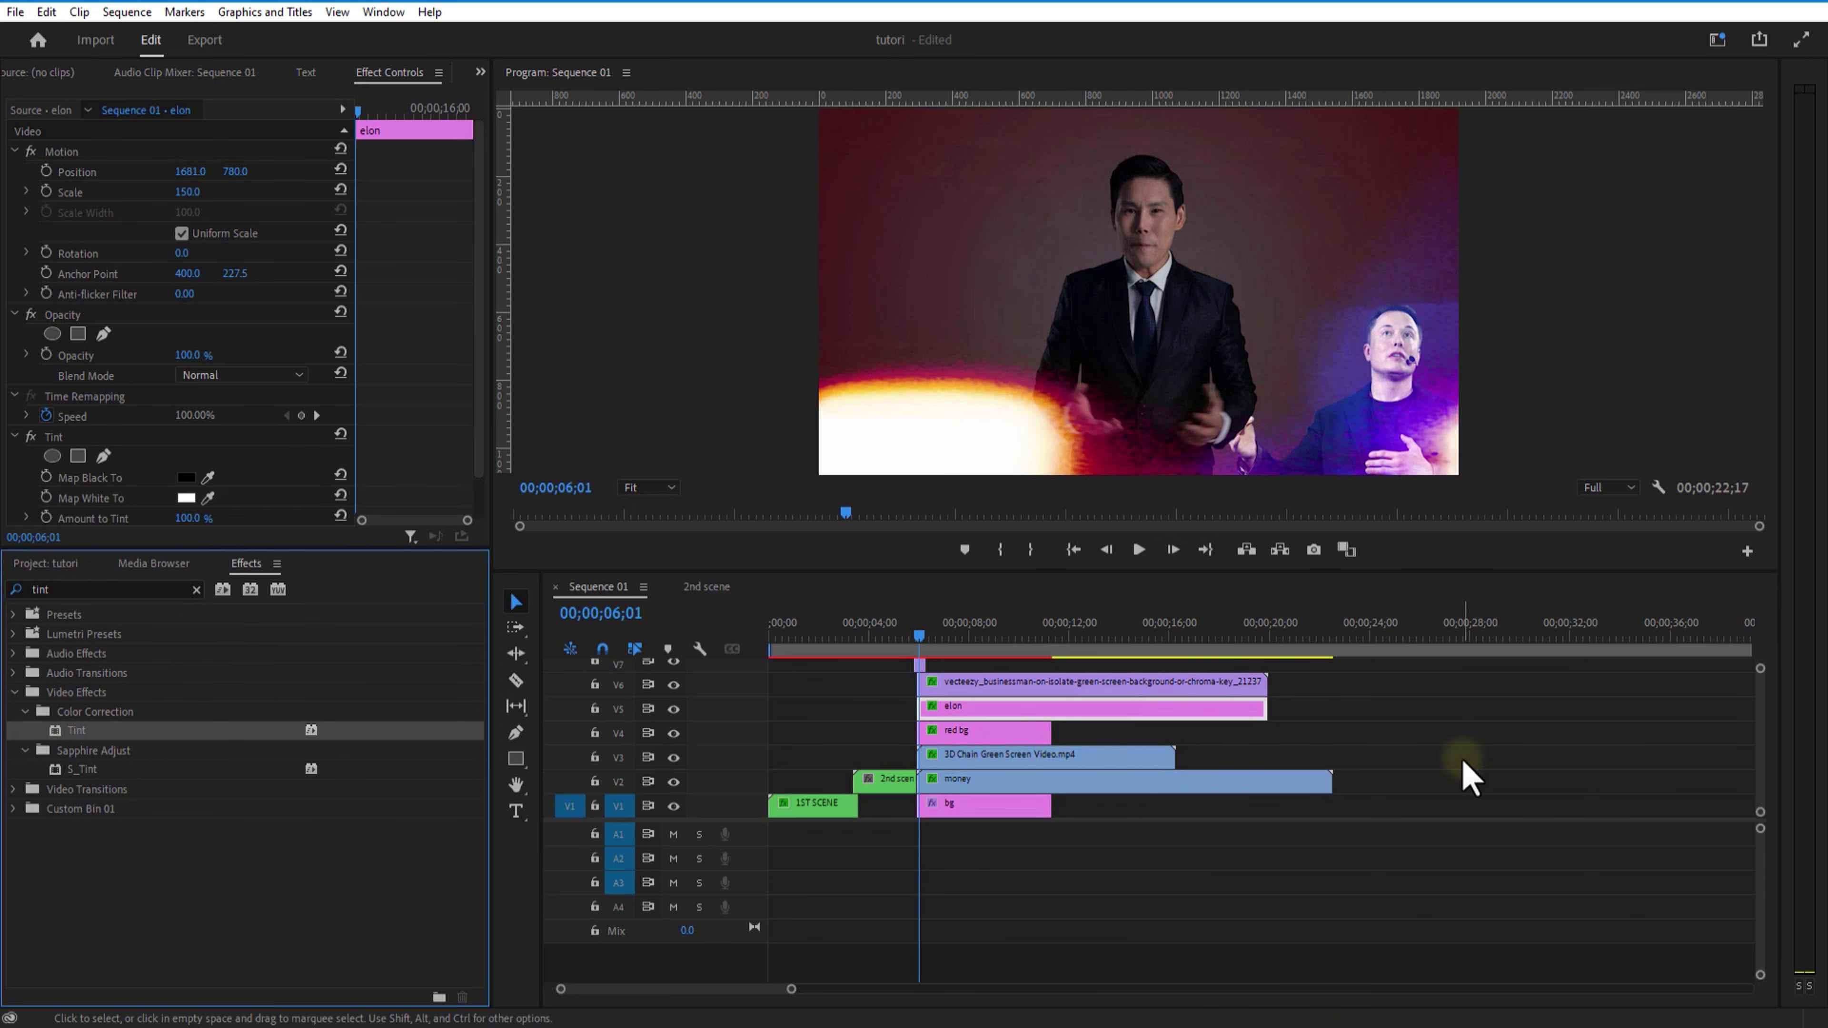
Move the playhead to 00;00;08;02 and enlarge the timeline to show all the video tracks.
left_click(970, 634)
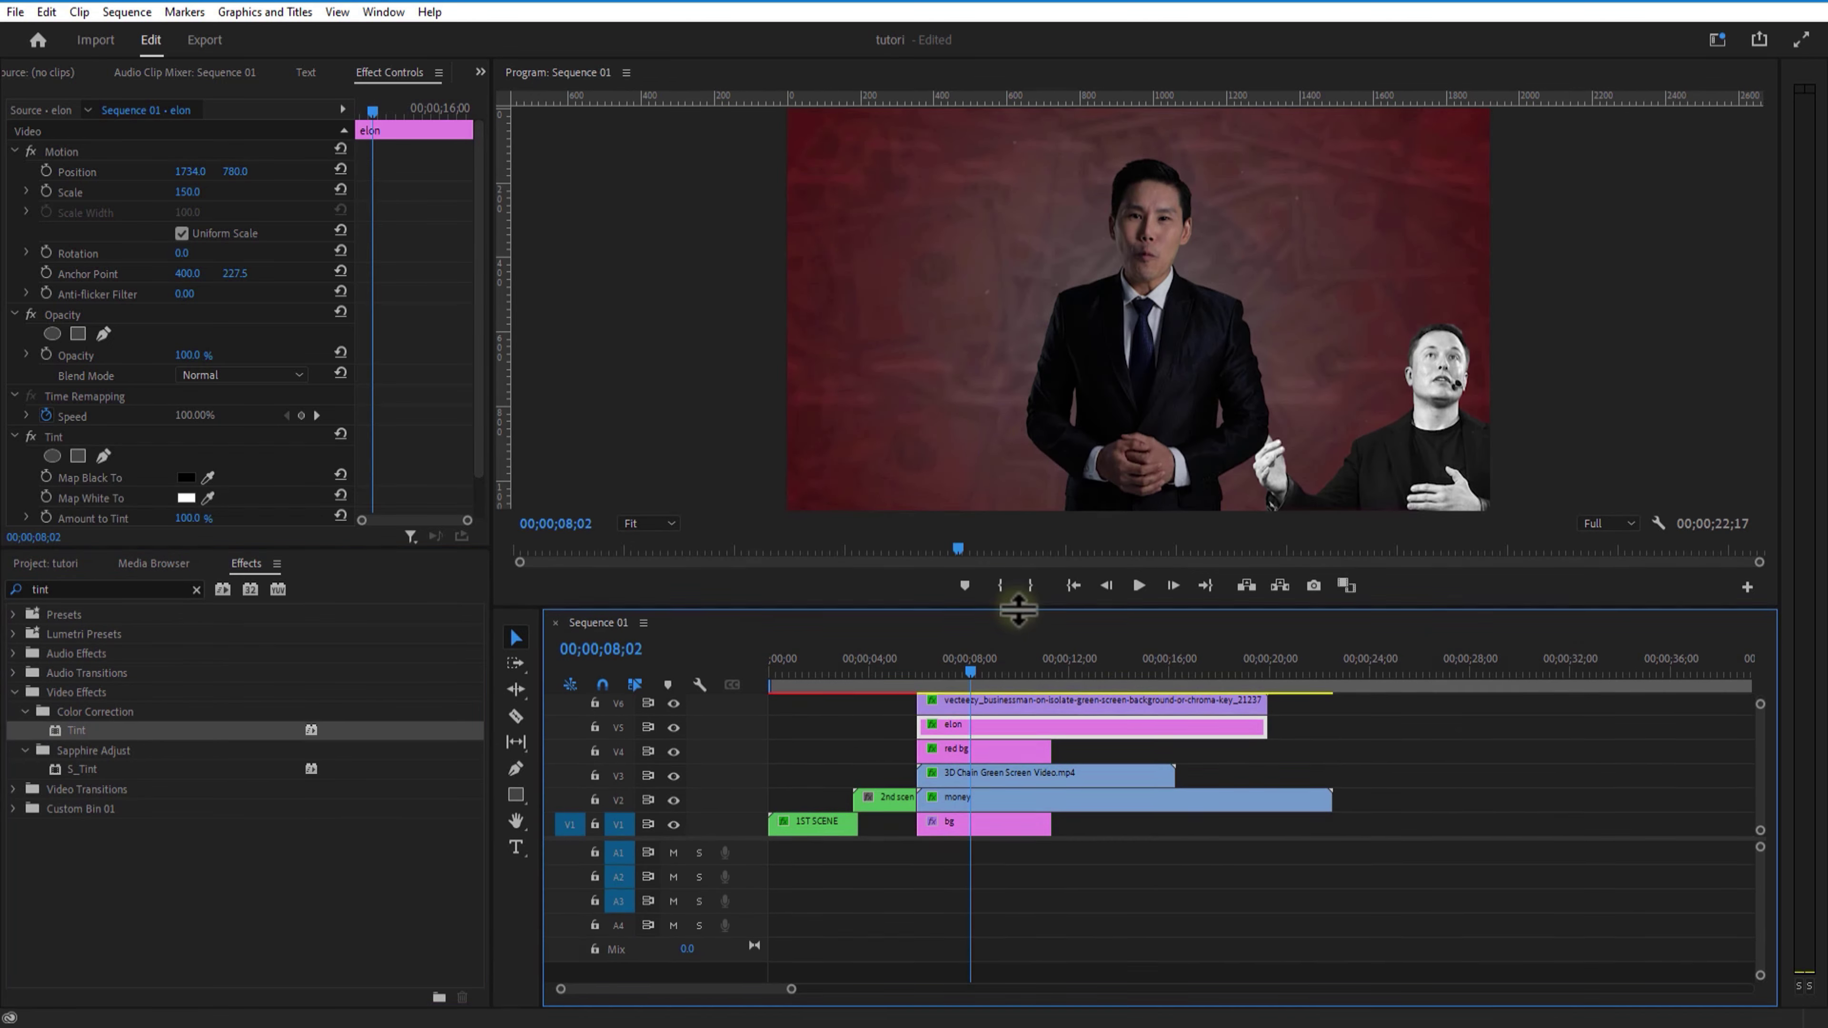
left_click_drag(968, 574, 1020, 441)
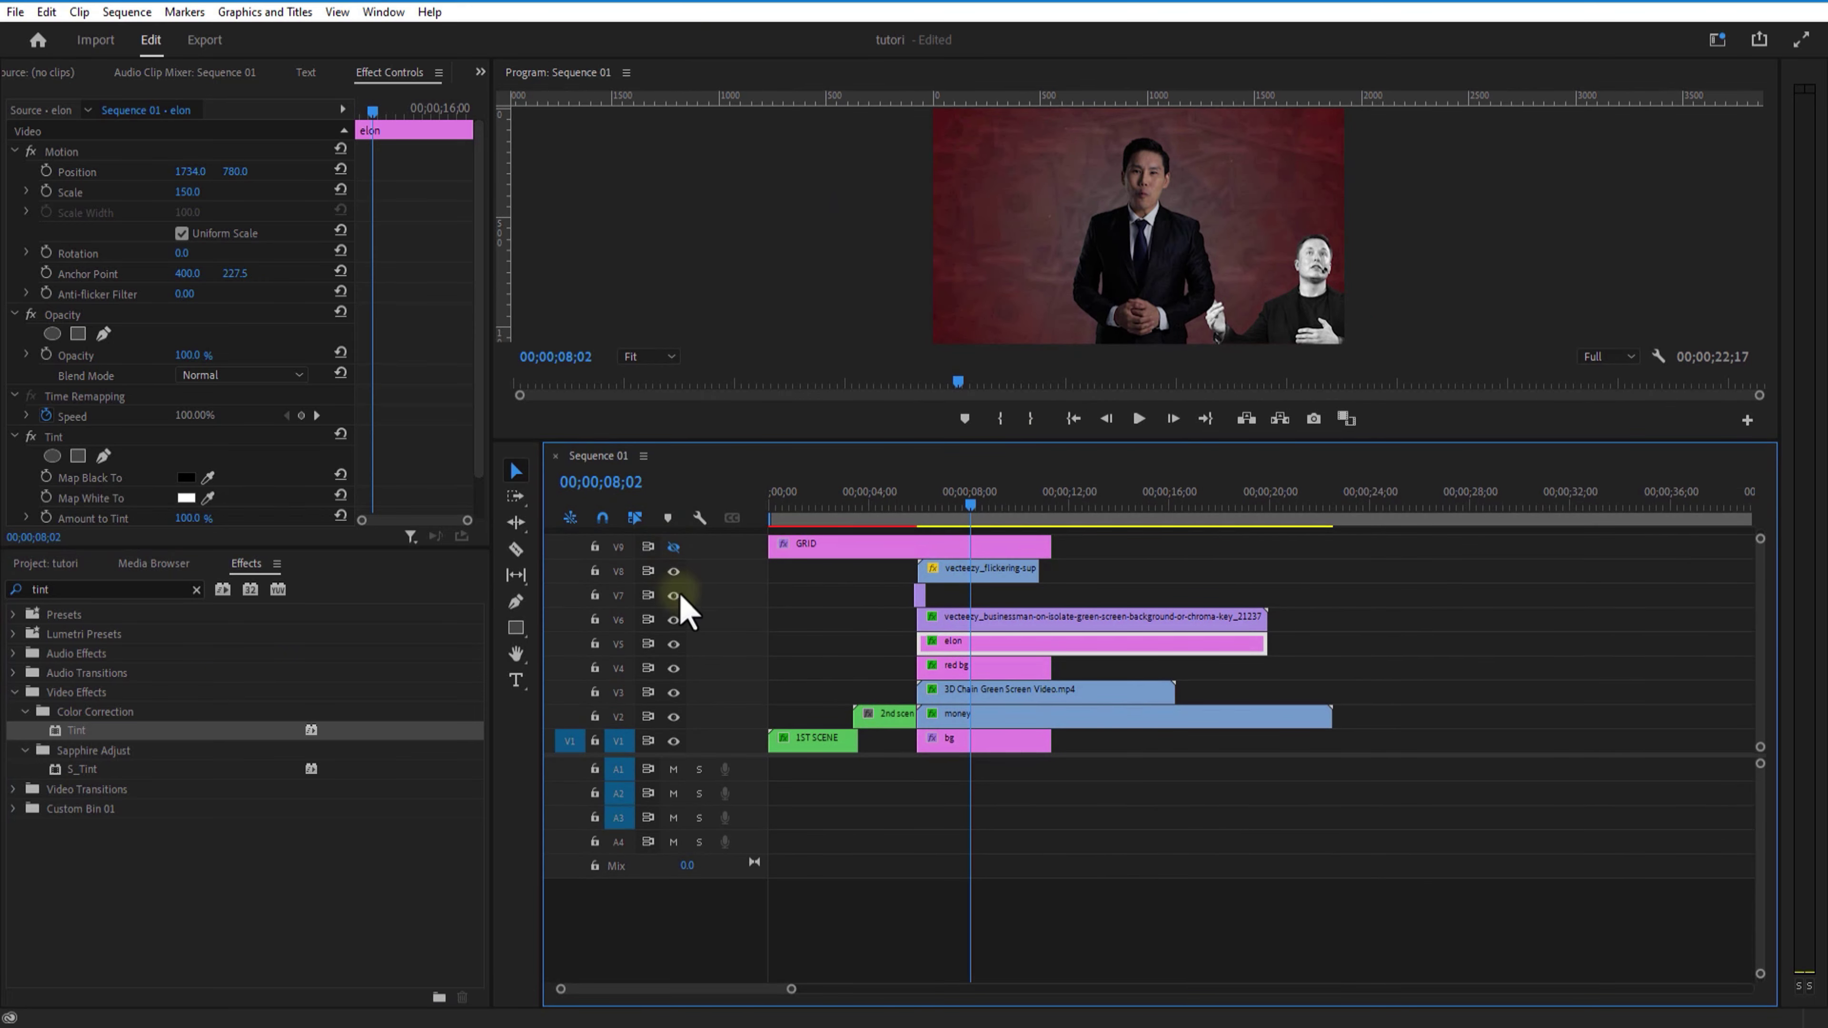
Split the film overlay, businessman, elon, red bg, chain and money clips at 00;00;08;02 with the Razor tool.
left_click(516, 549)
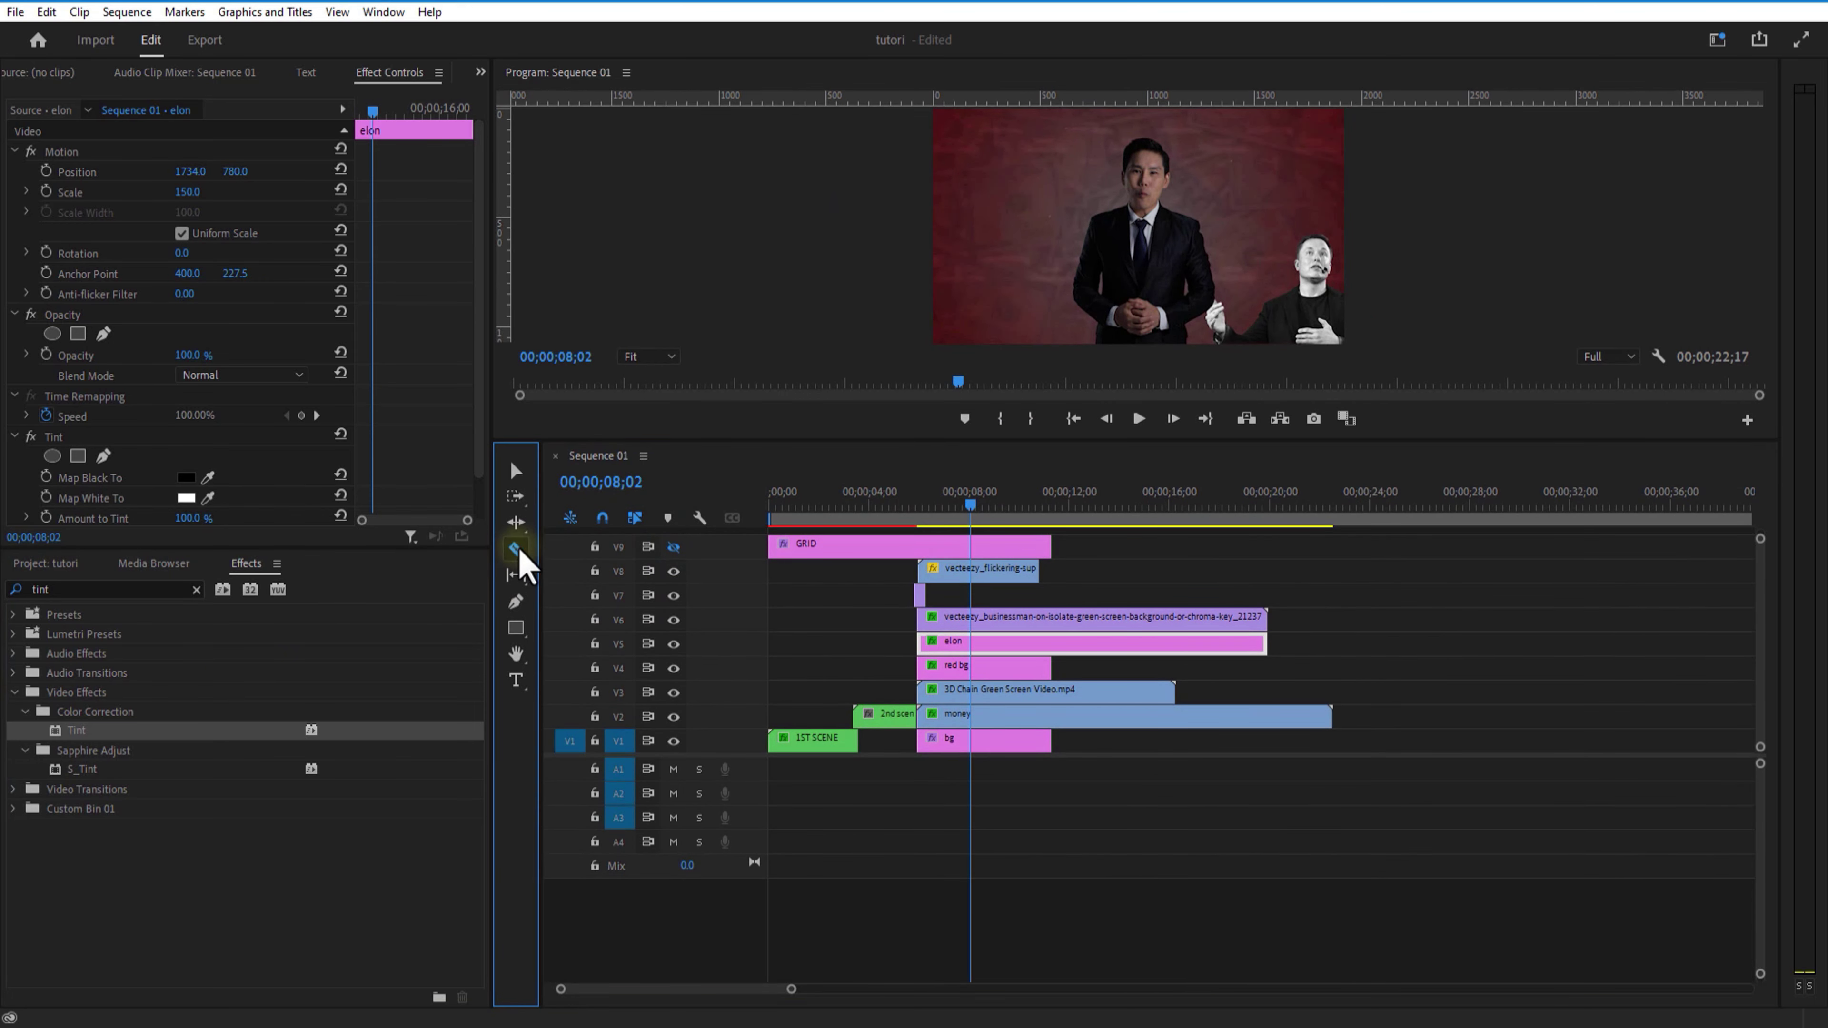
left_click(973, 569)
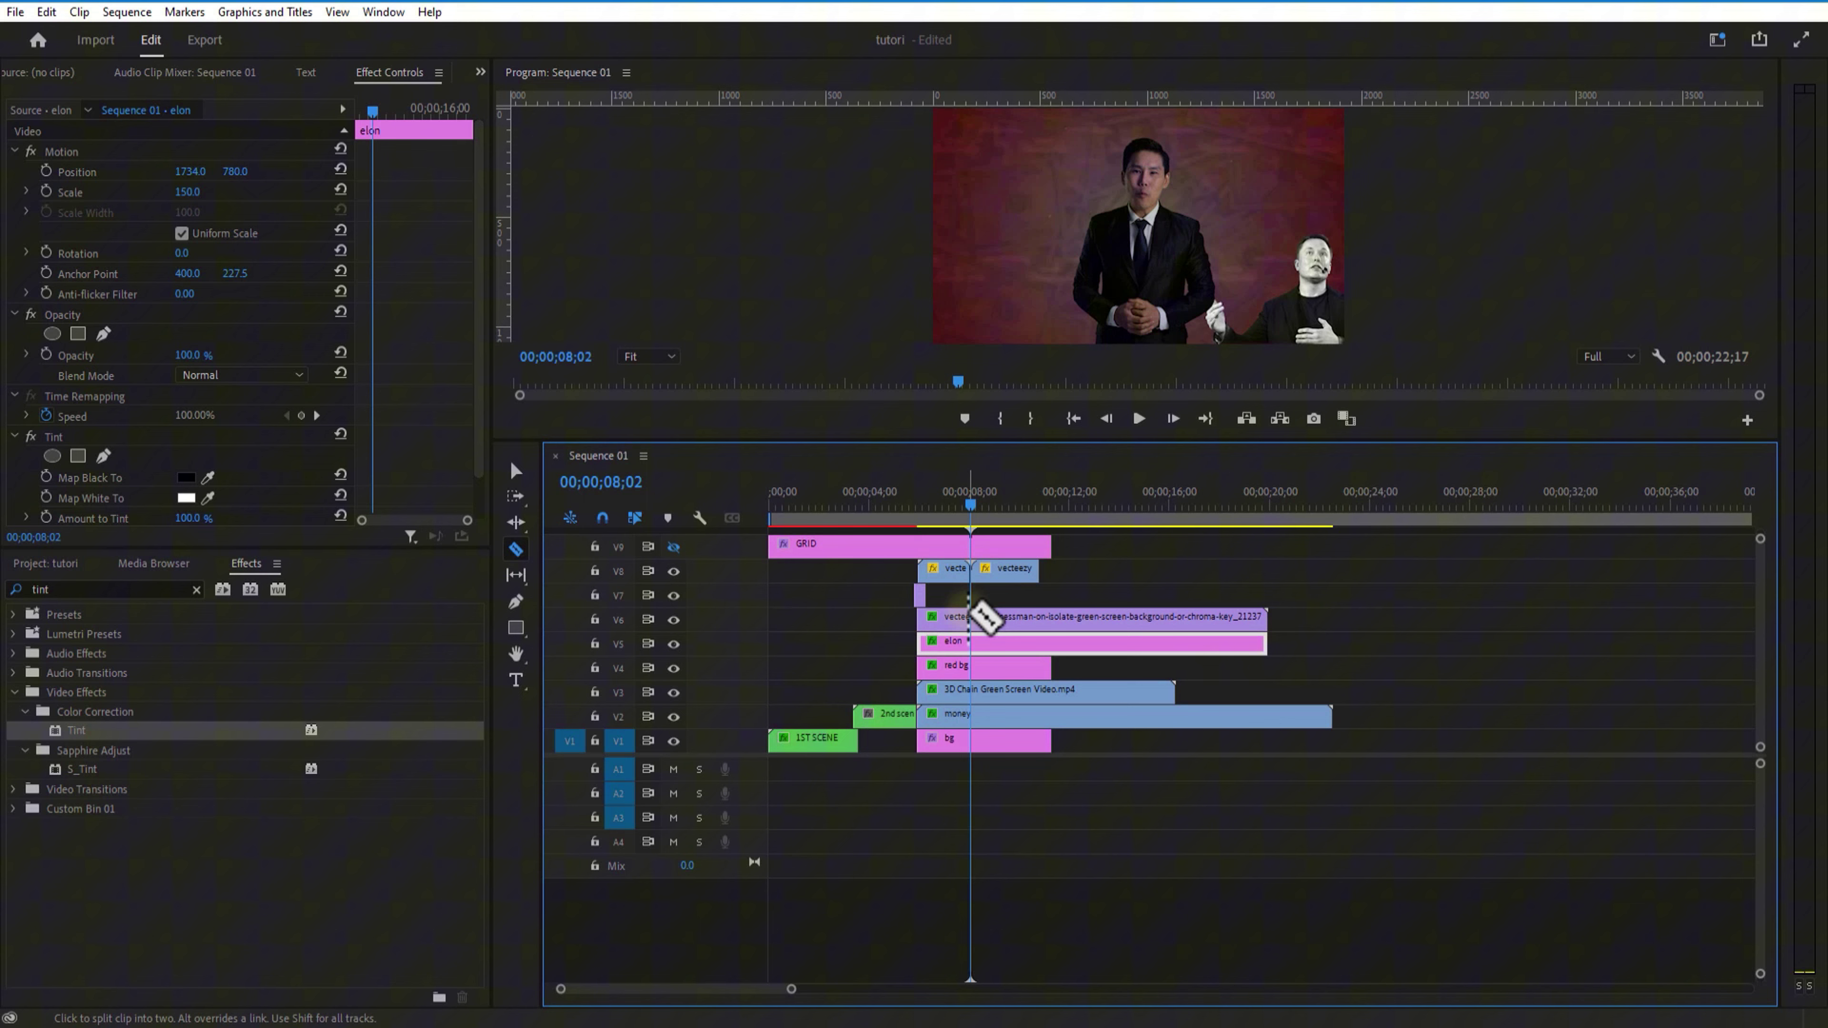
left_click(973, 641)
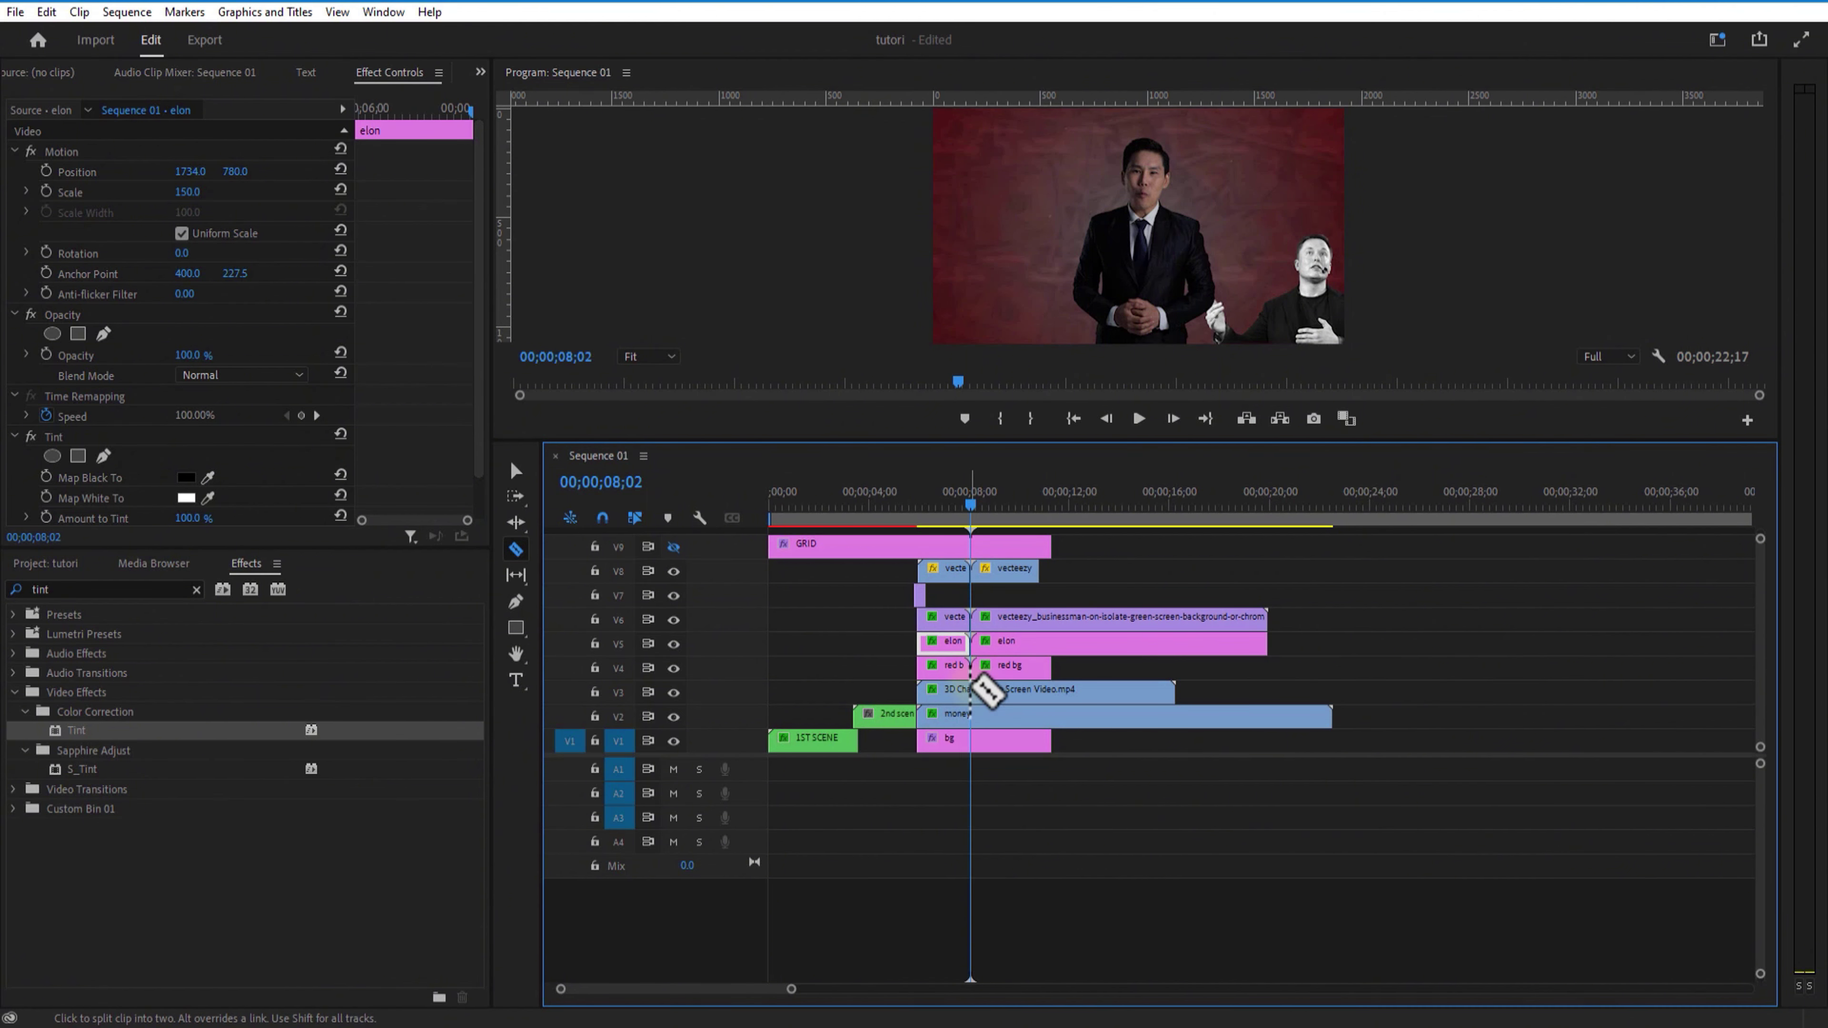
left_click(973, 716)
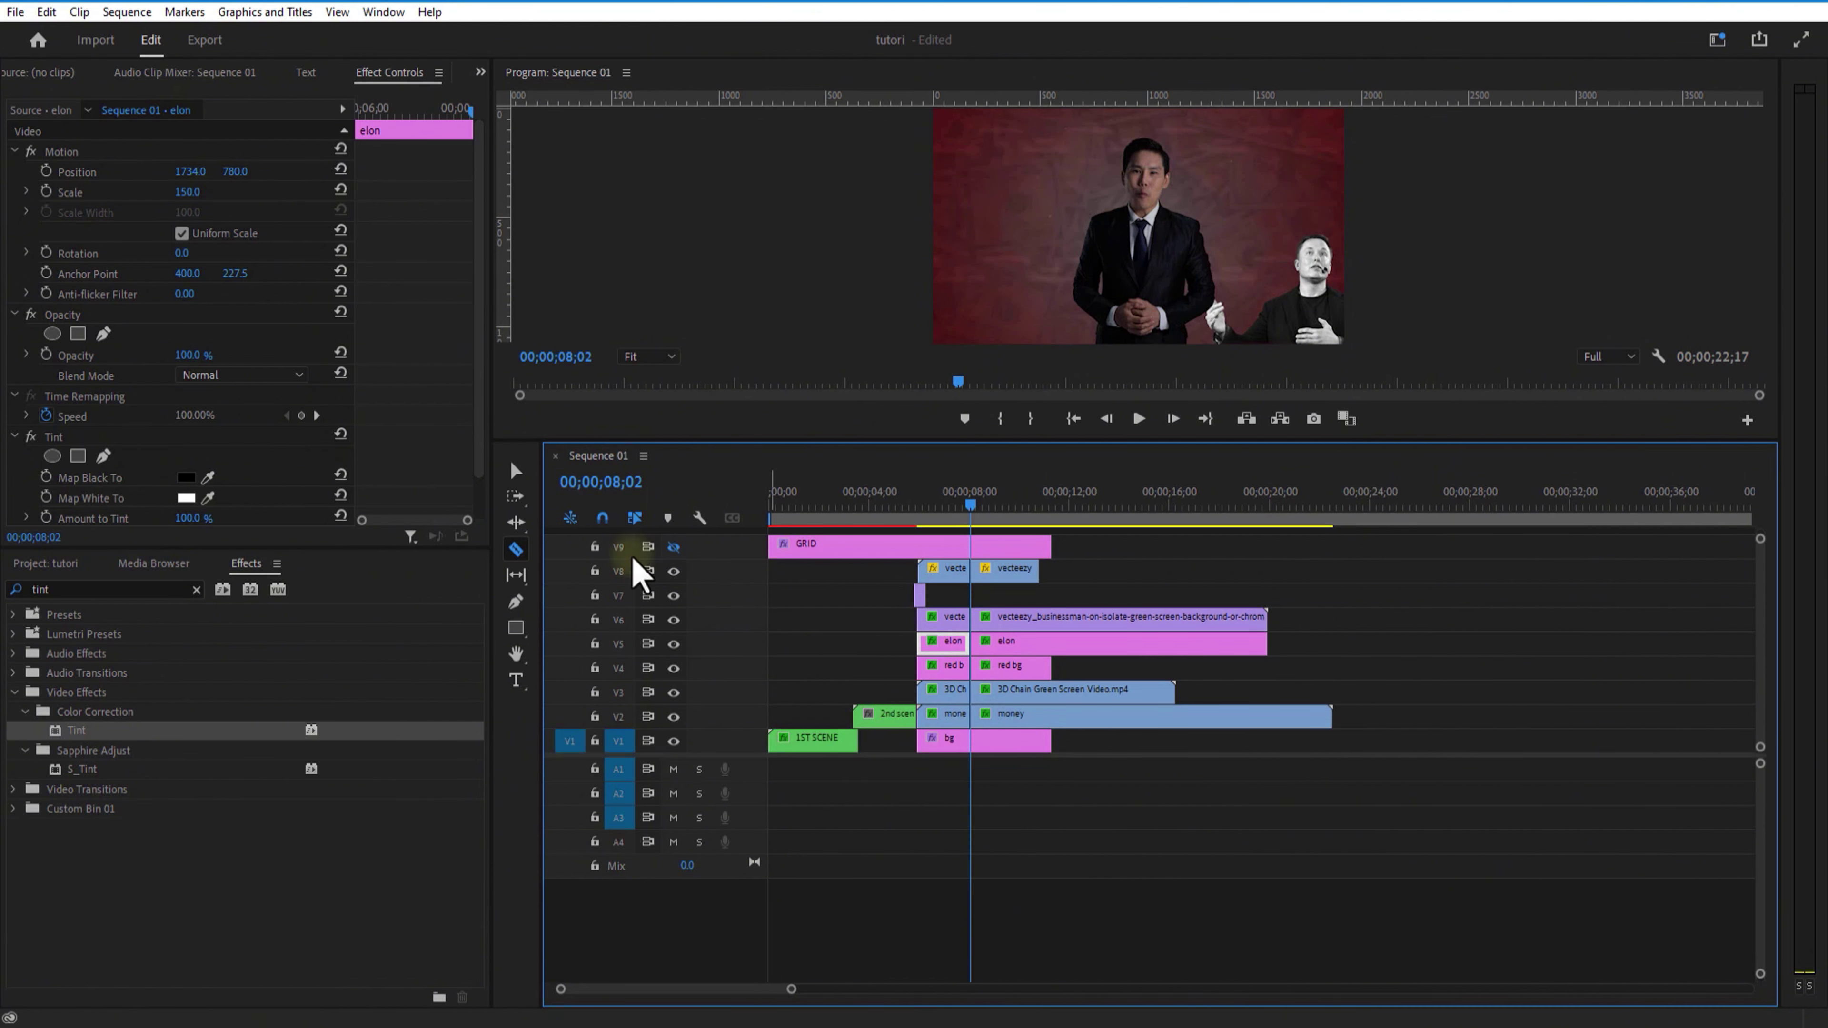
Delete the parts of the film overlay, businessman, elon, red bg, chain and money clips that follow the cut.
left_click(516, 472)
left_click(1001, 570)
key("Delete")
left_click_drag(994, 587, 1202, 716)
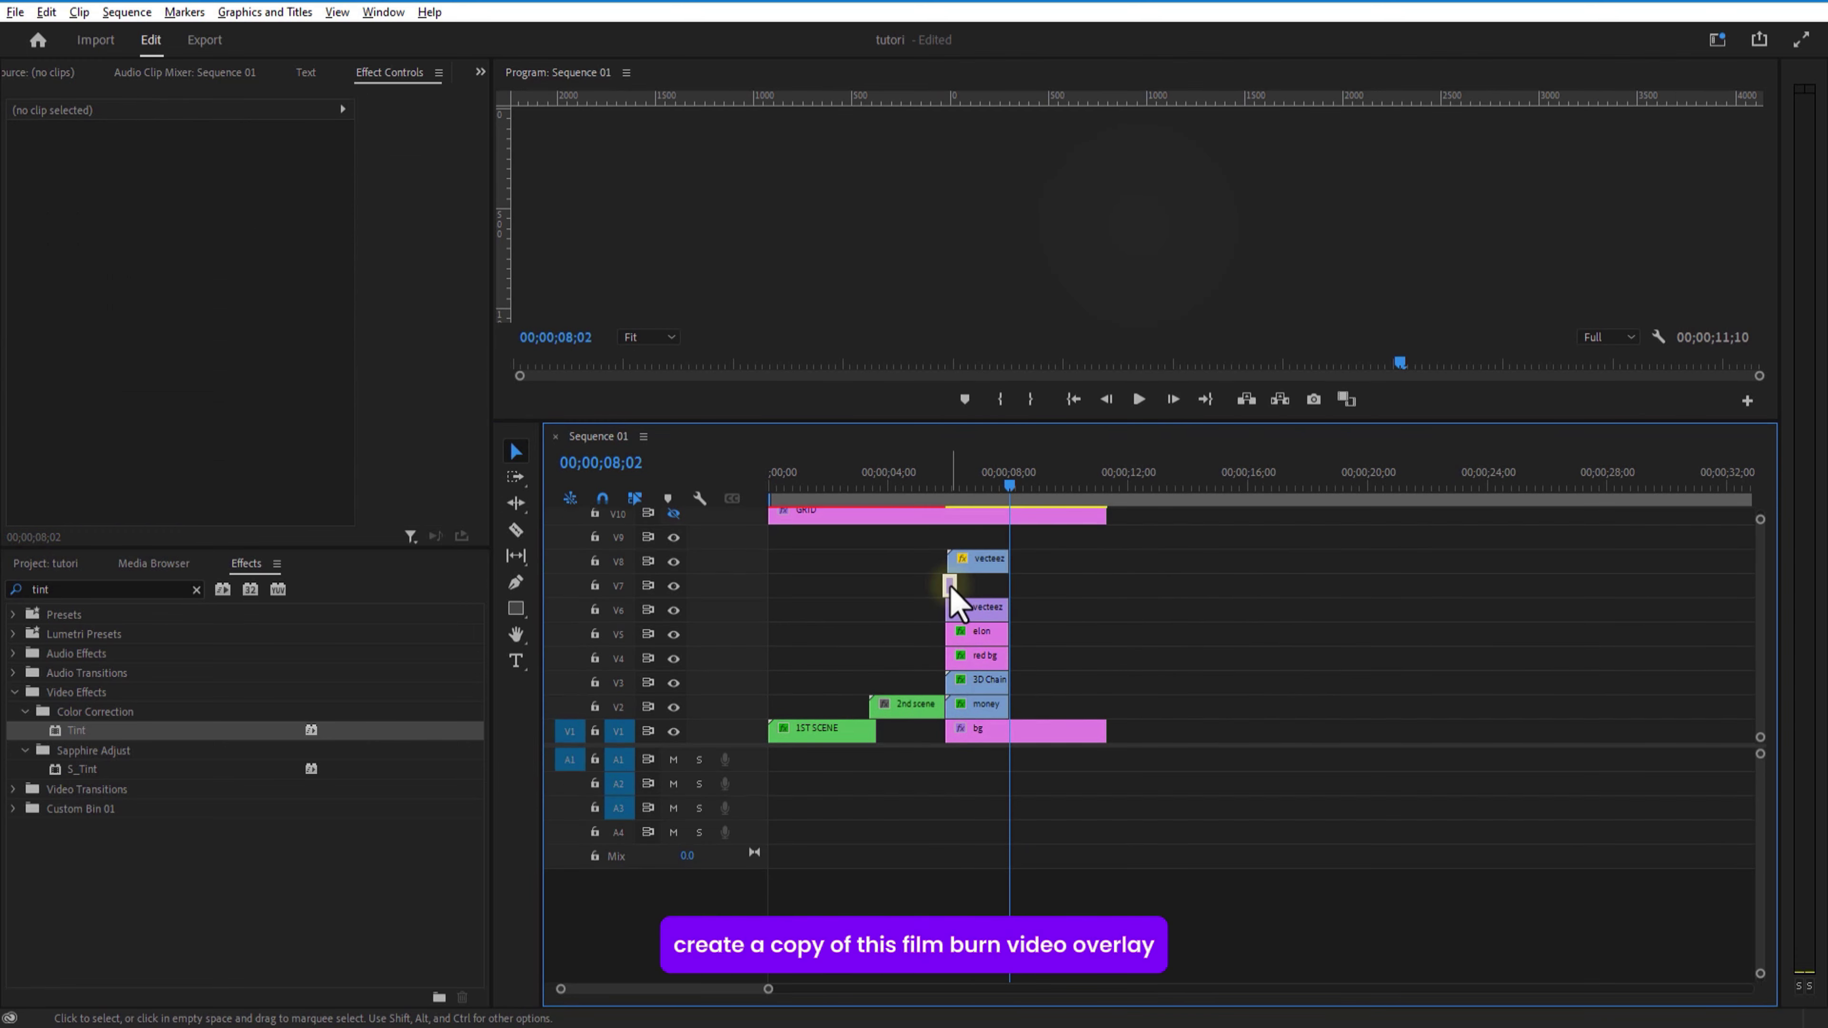
Place a copy of the film burn overlay on track V9 at the cut and set the playhead to 00;00;08;04.
mouse_move(961, 585)
left_mouse_down()
mouse_move(984, 592)
mouse_move(1045, 522)
mouse_move(1042, 543)
left_mouse_up()
left_click_drag(767, 989, 685, 992)
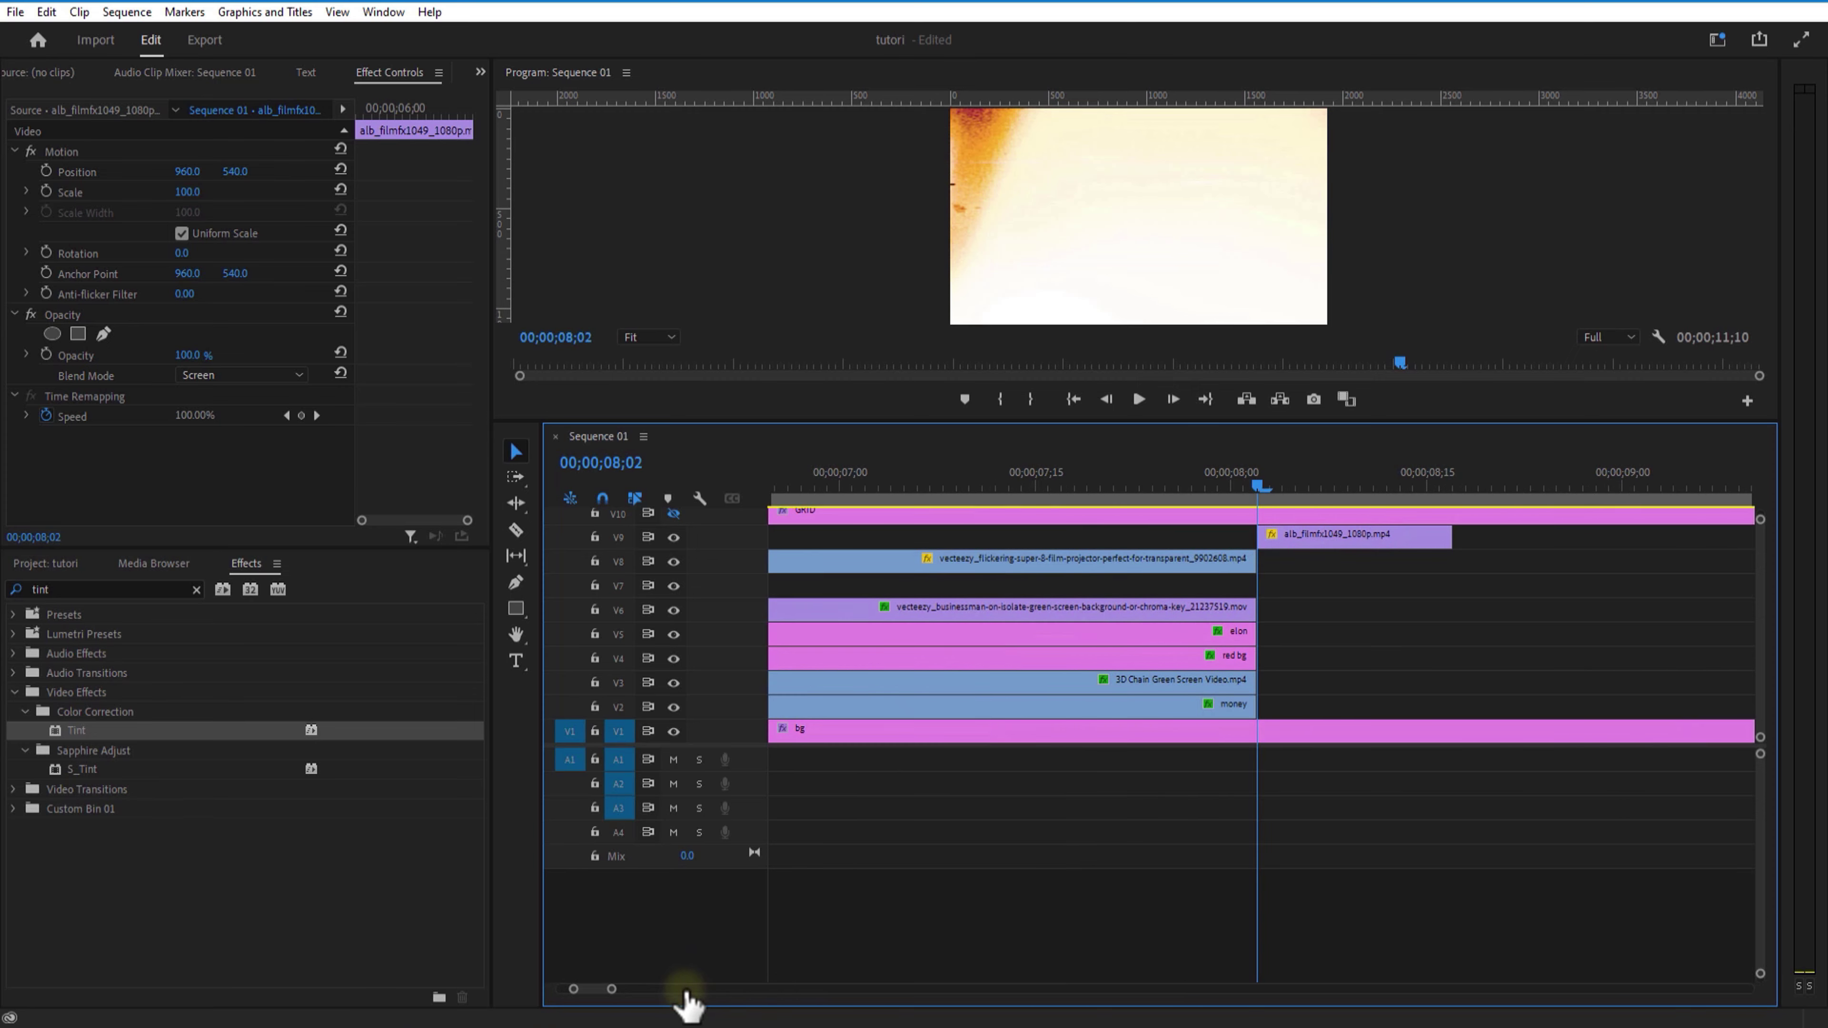
left_click_drag(1257, 487, 1289, 567)
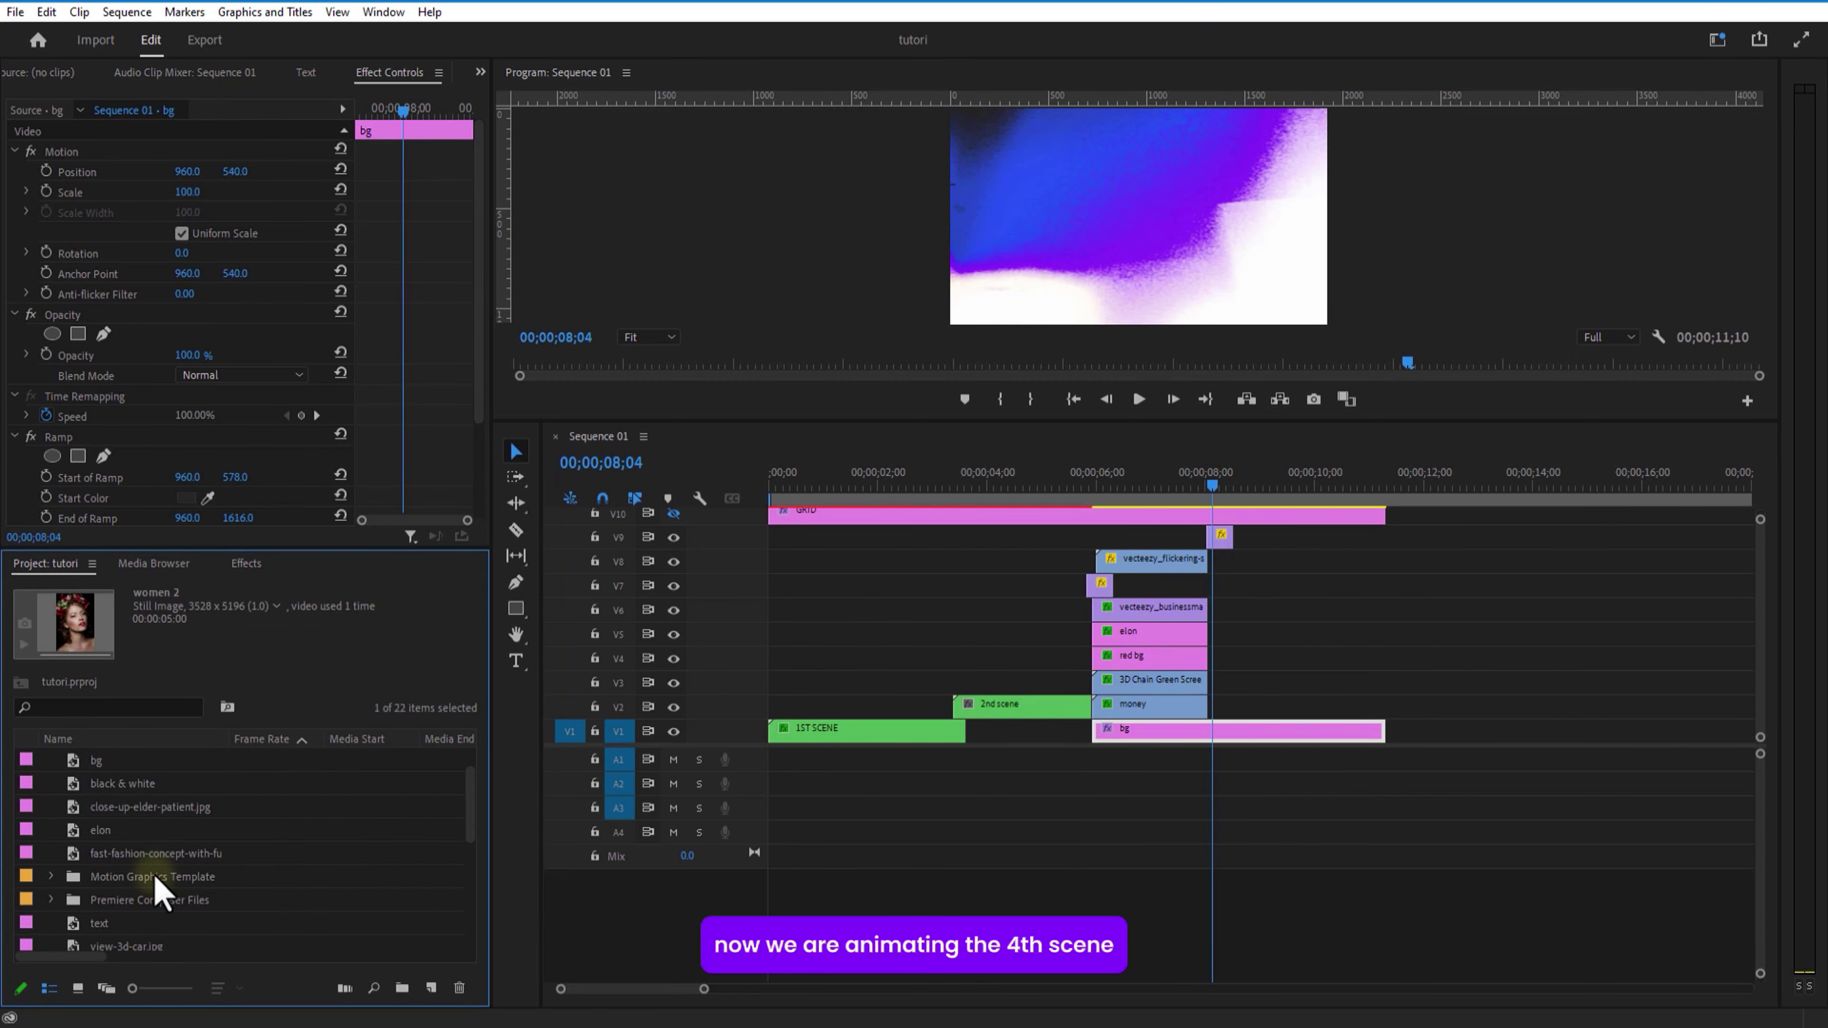
Add the black & white image on track V2 directly after the money clip.
scroll(160, 893, "up", 1)
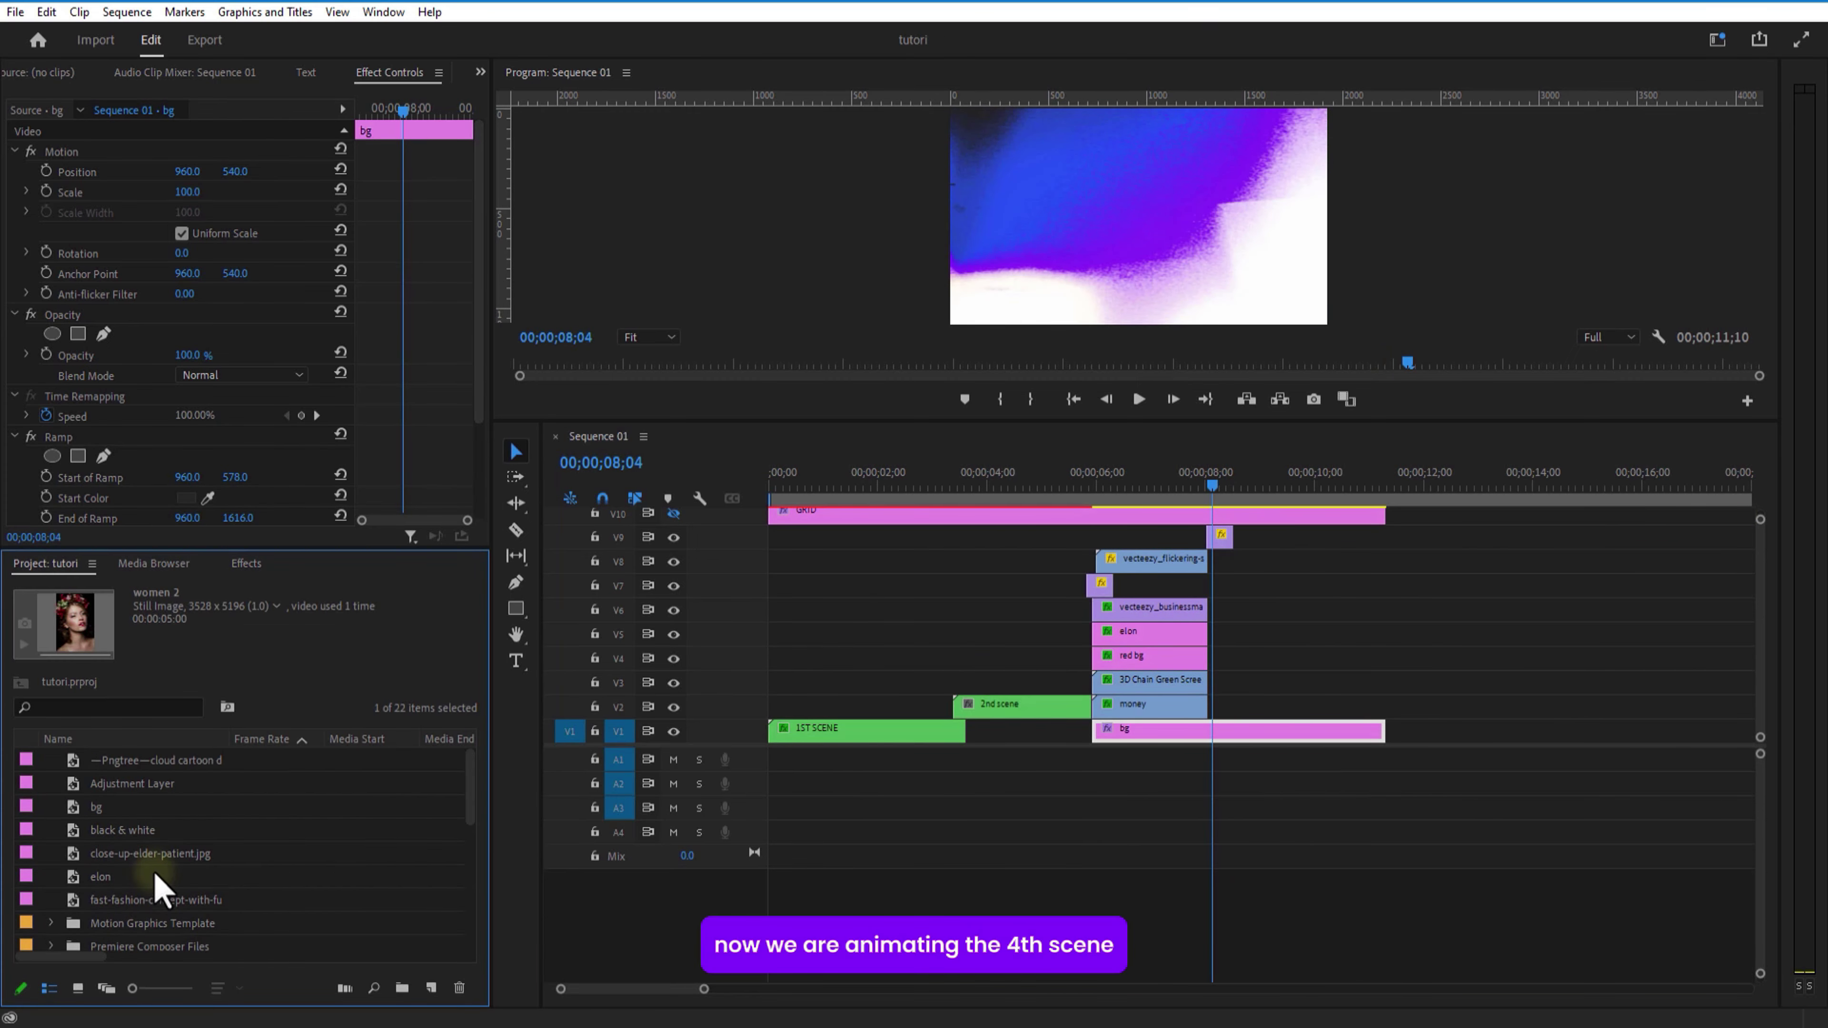
left_click(155, 830)
left_click_drag(170, 839, 1232, 715)
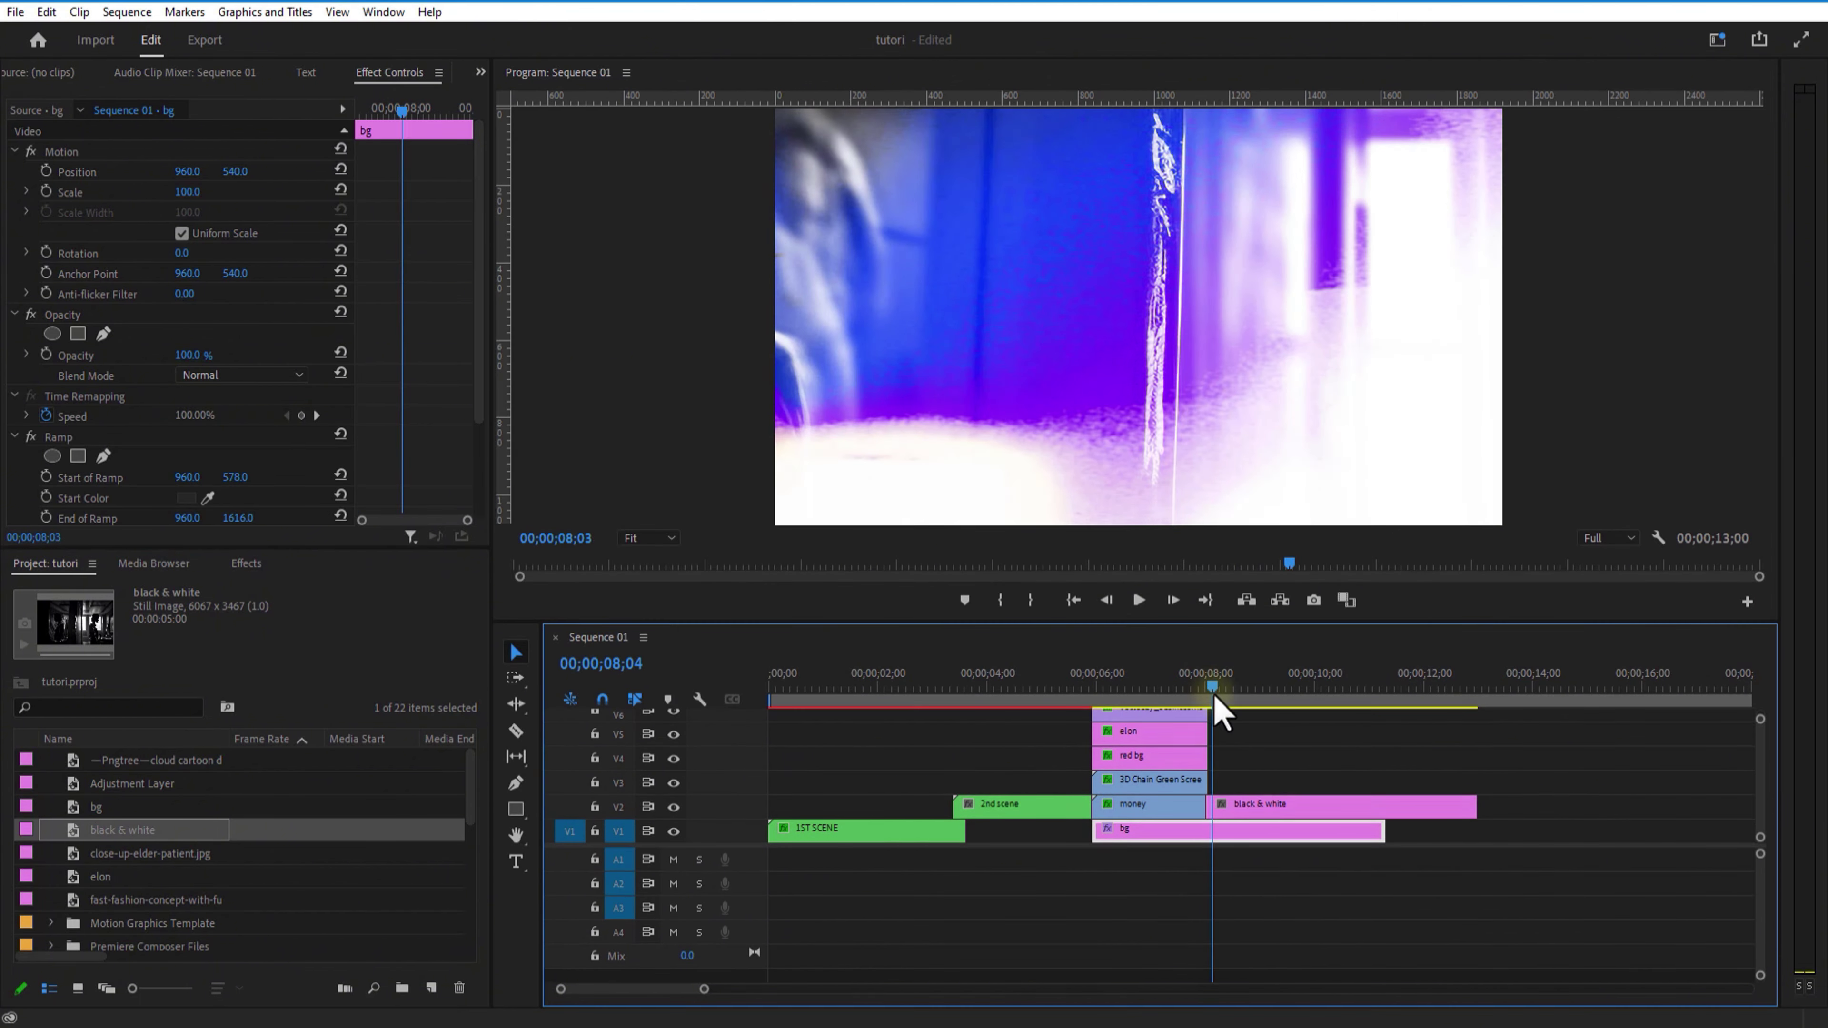
Set the black & white image's Scale to 34 and trim its end to match the bg clip's end.
left_click_drag(187, 191, 143, 194)
left_click(1235, 690)
left_click_drag(1475, 807, 1384, 807)
Find the Gaussian Blur effect and apply it to the black & white clip.
left_click(247, 563)
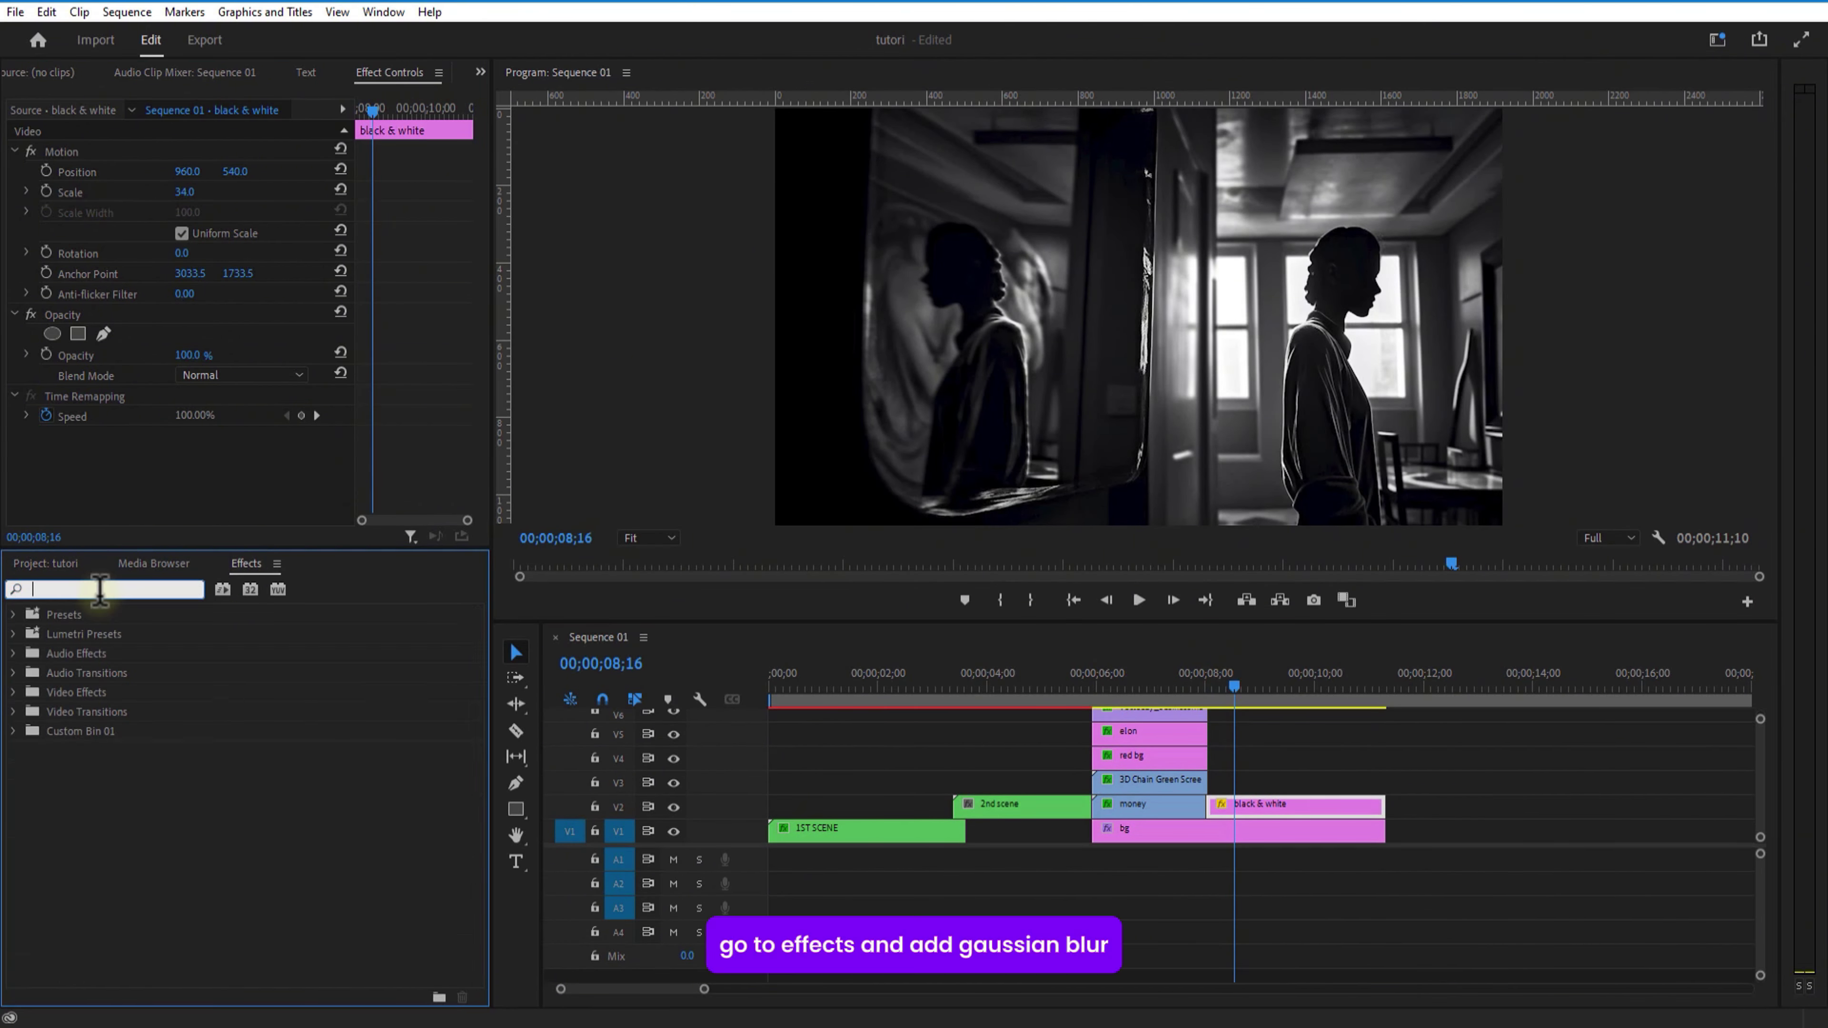
scroll(137, 806, "down", 5)
double_click(43, 589)
type("gauss")
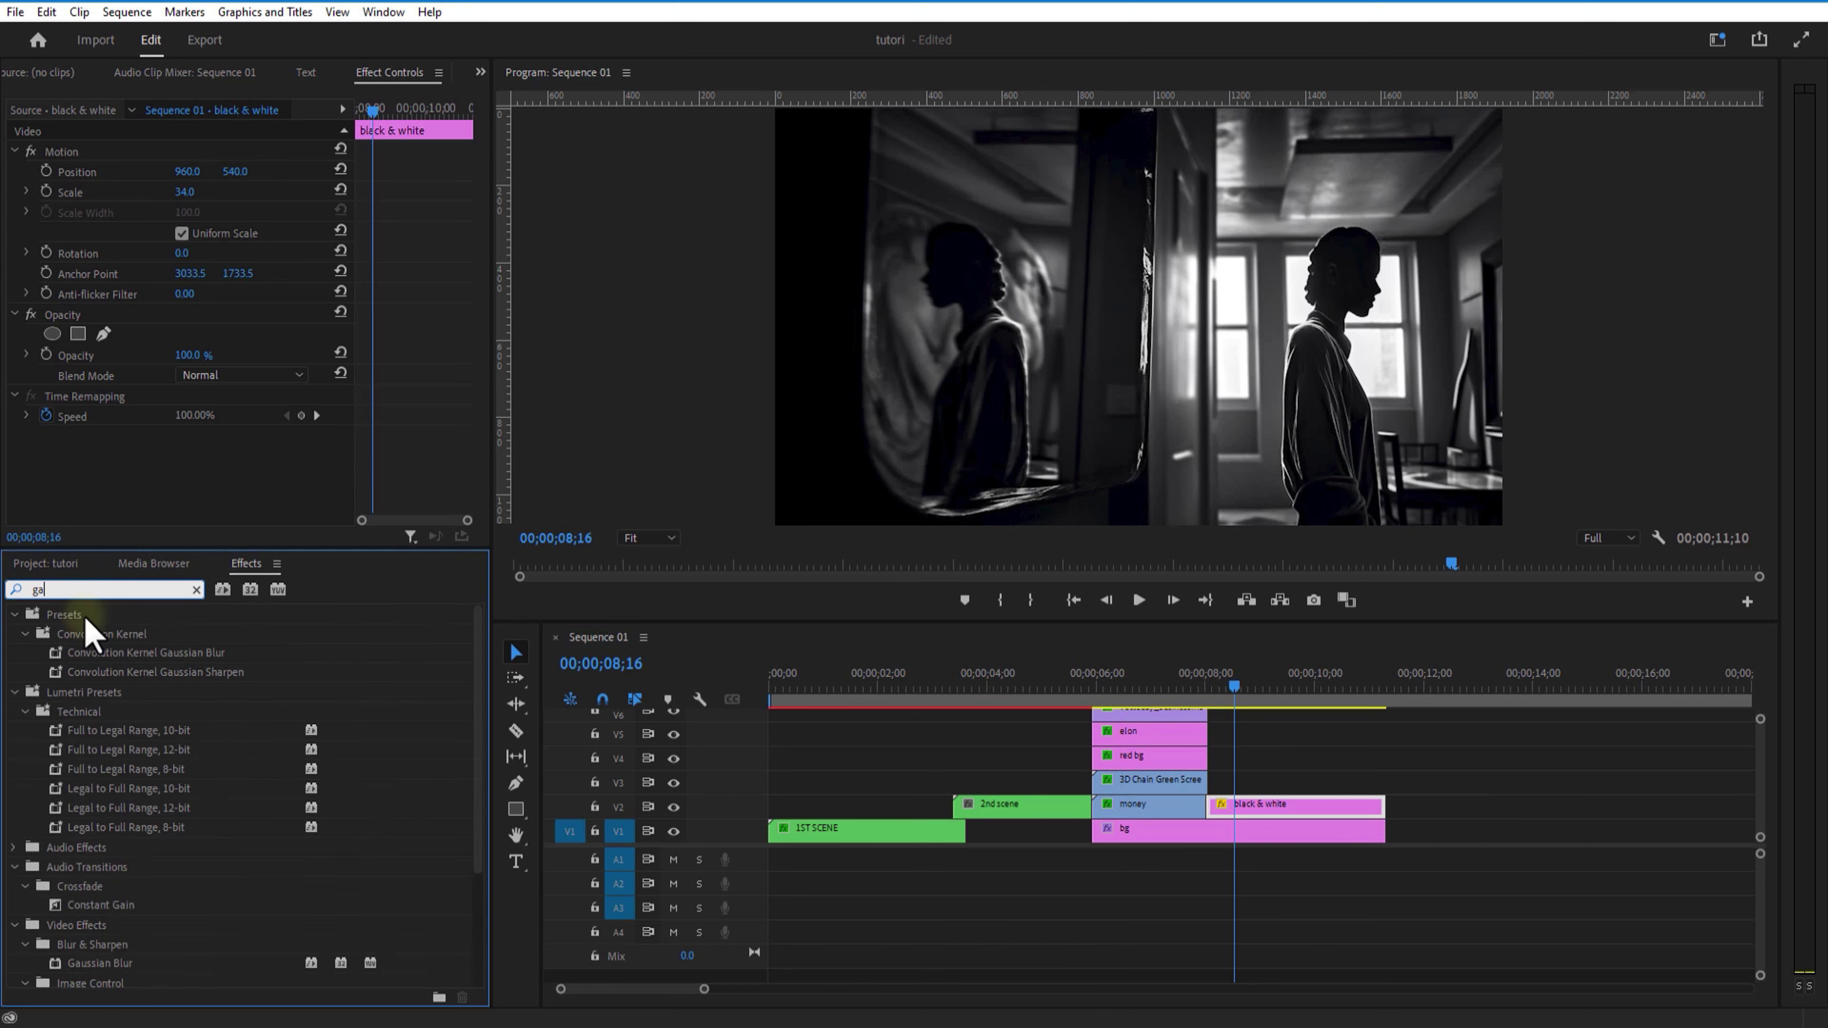
left_click_drag(101, 788, 1277, 812)
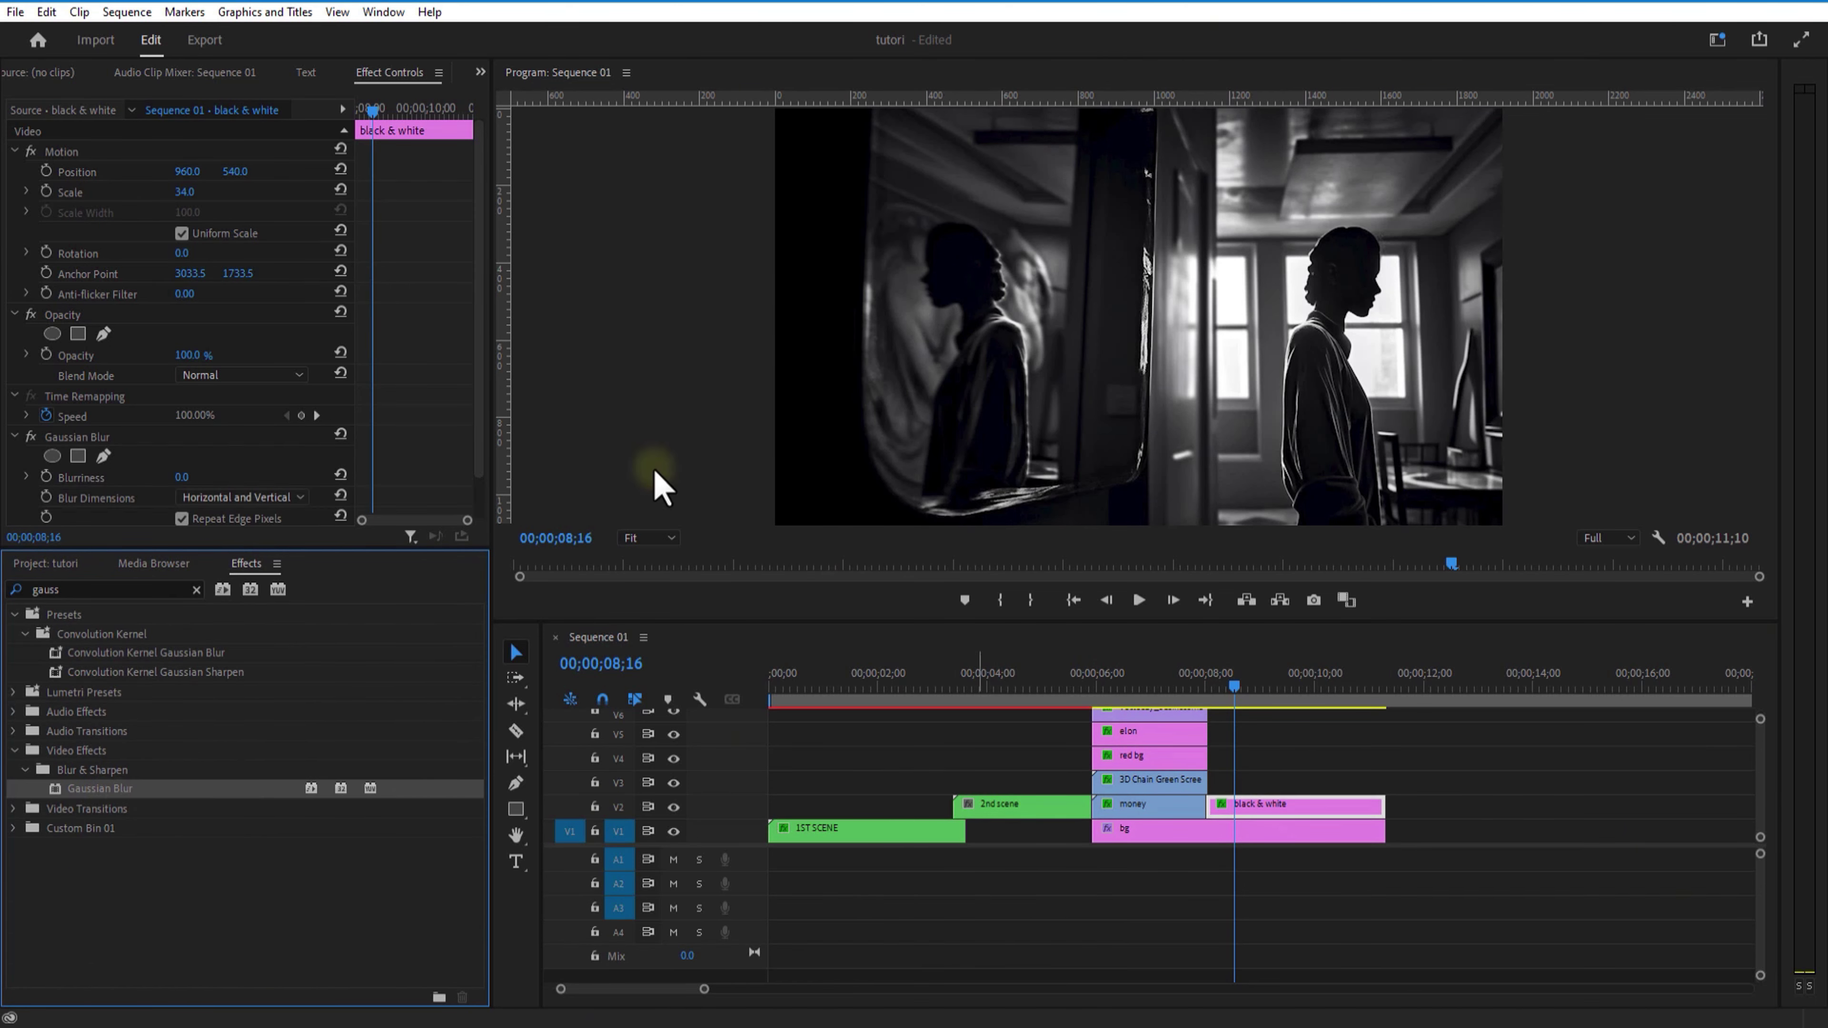
Set the Gaussian Blur's Blurriness to 50 on the black & white clip.
left_click_drag(482, 440, 490, 475)
left_click_drag(184, 434, 187, 441)
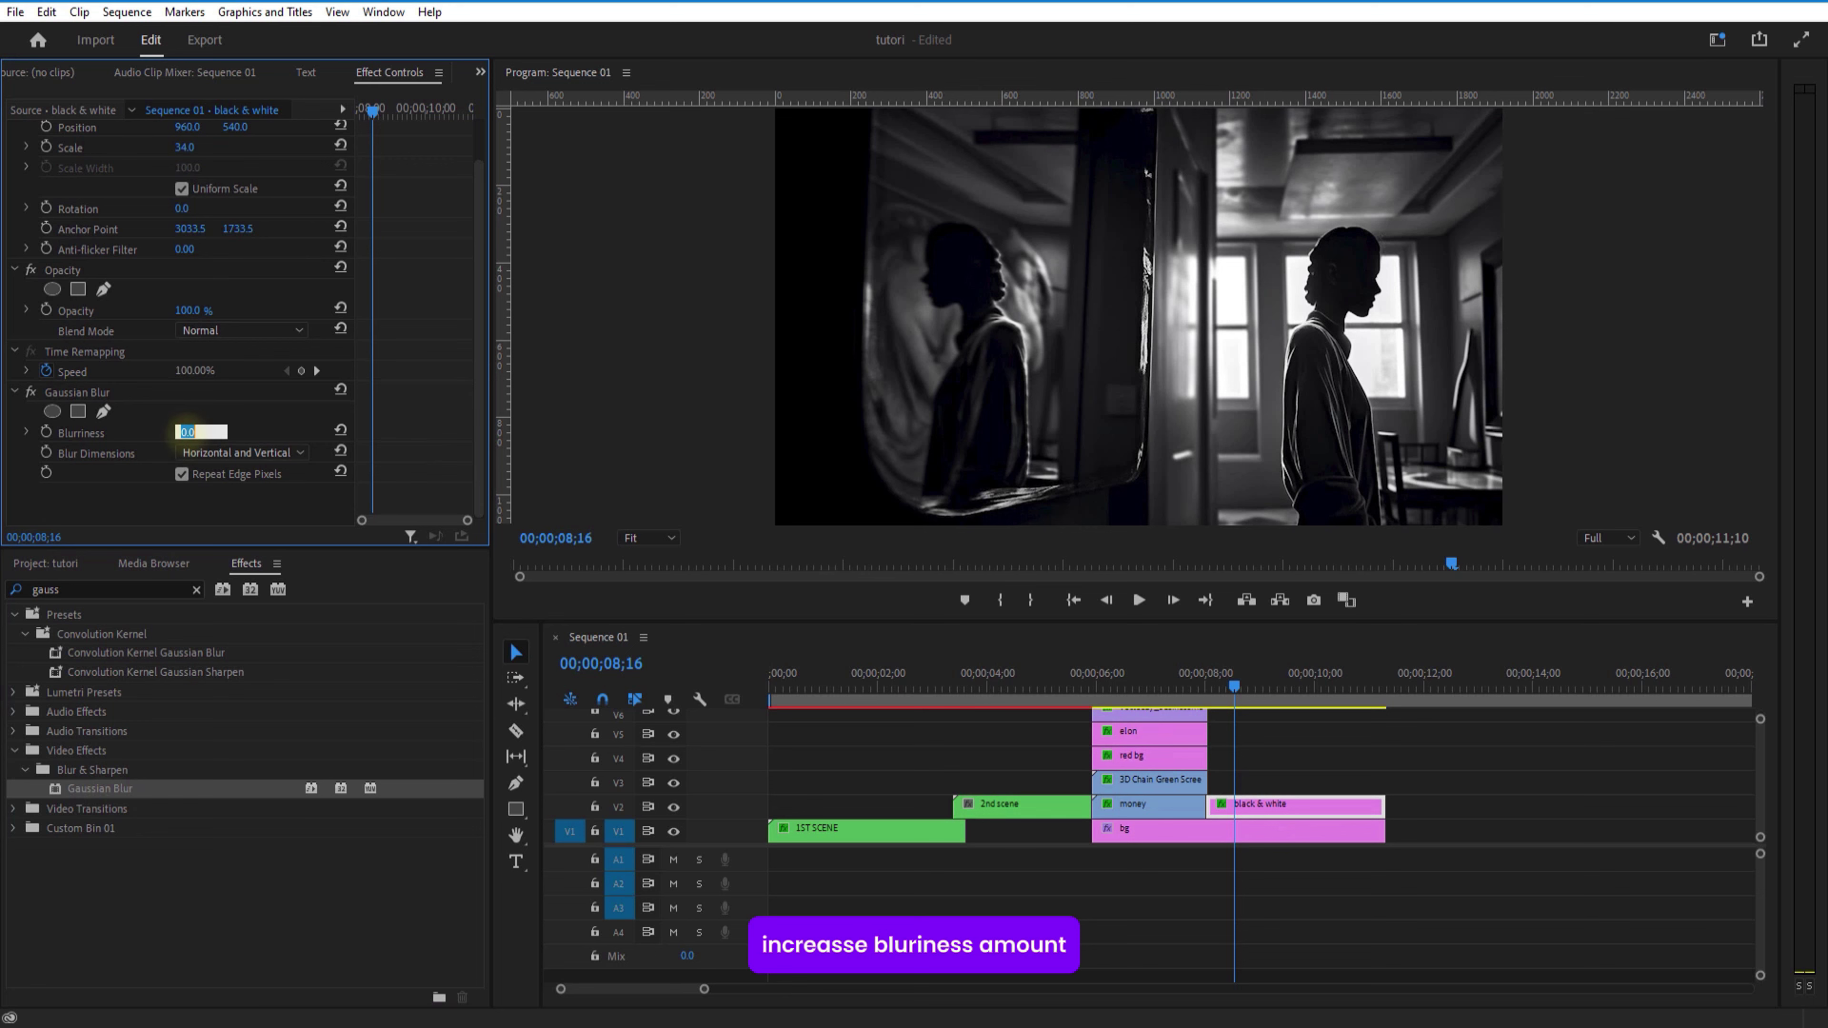
type("50")
key("Return")
left_click(1022, 781)
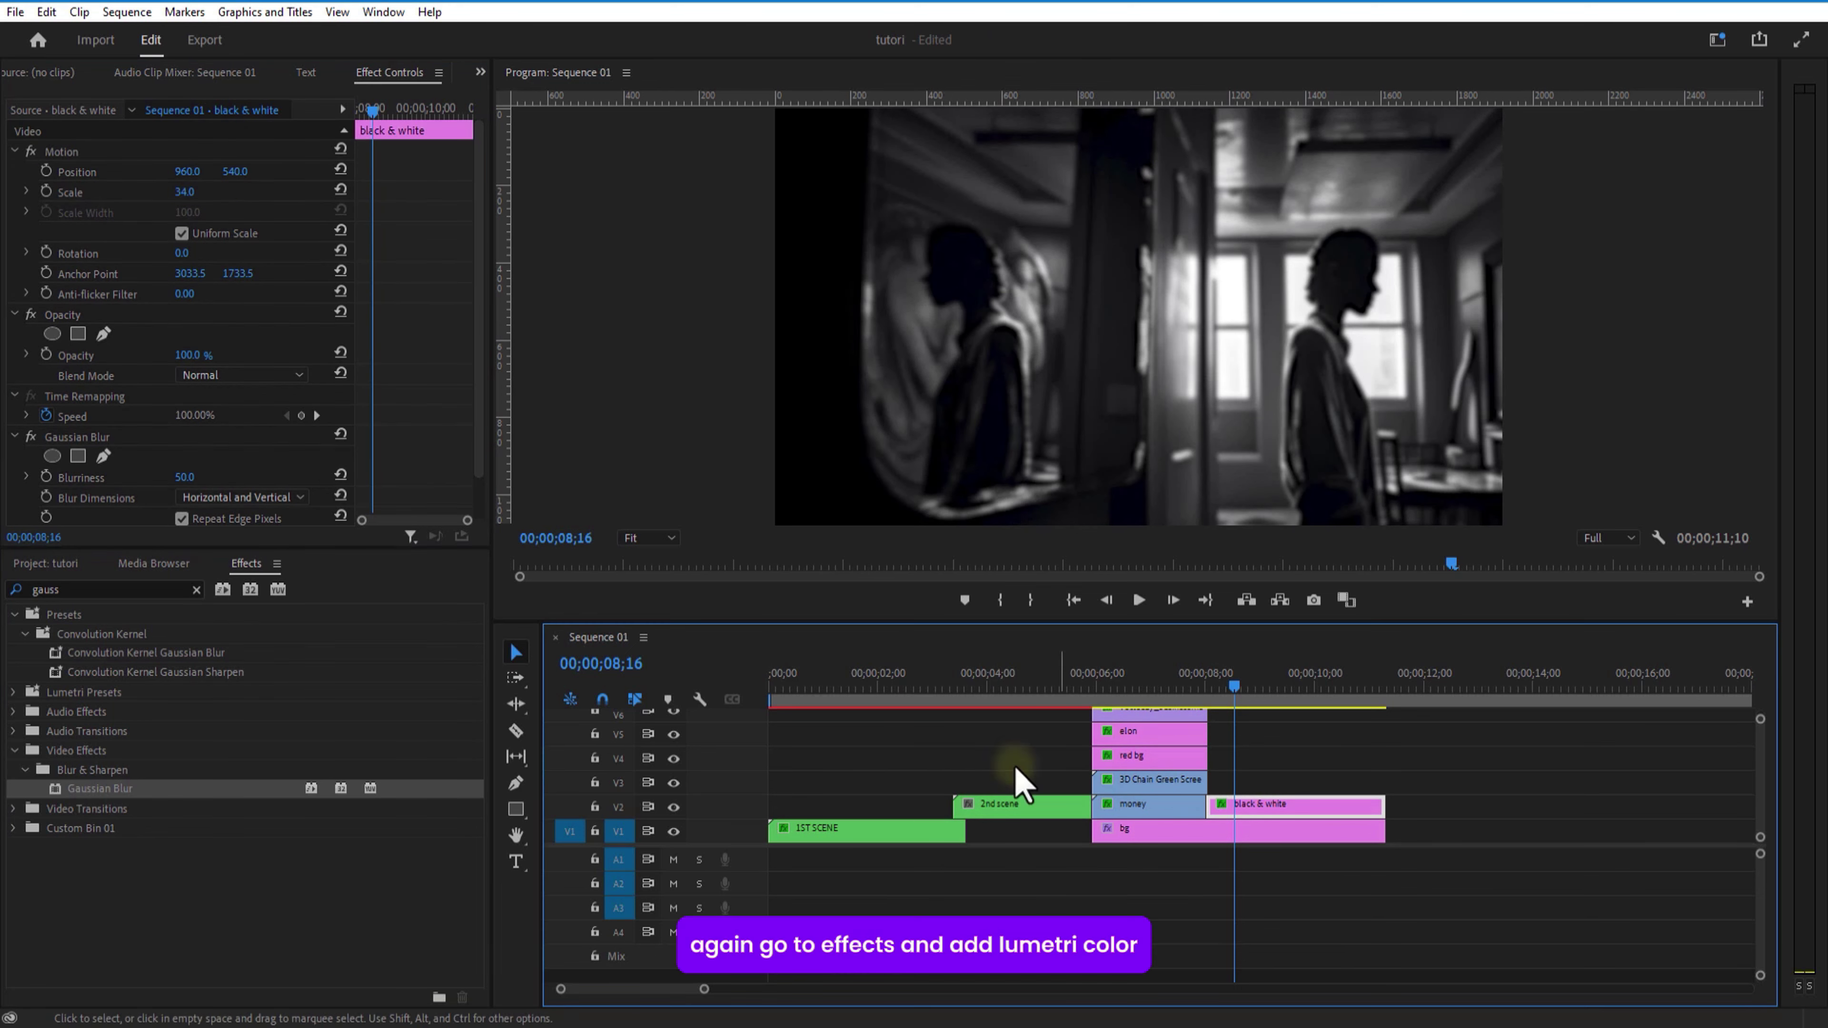
Find the Lumetri Color effect and apply it to the black & white clip.
left_click(120, 589)
key("BackSpace")
key("BackSpace")
key("BackSpace")
key("BackSpace")
key("BackSpace")
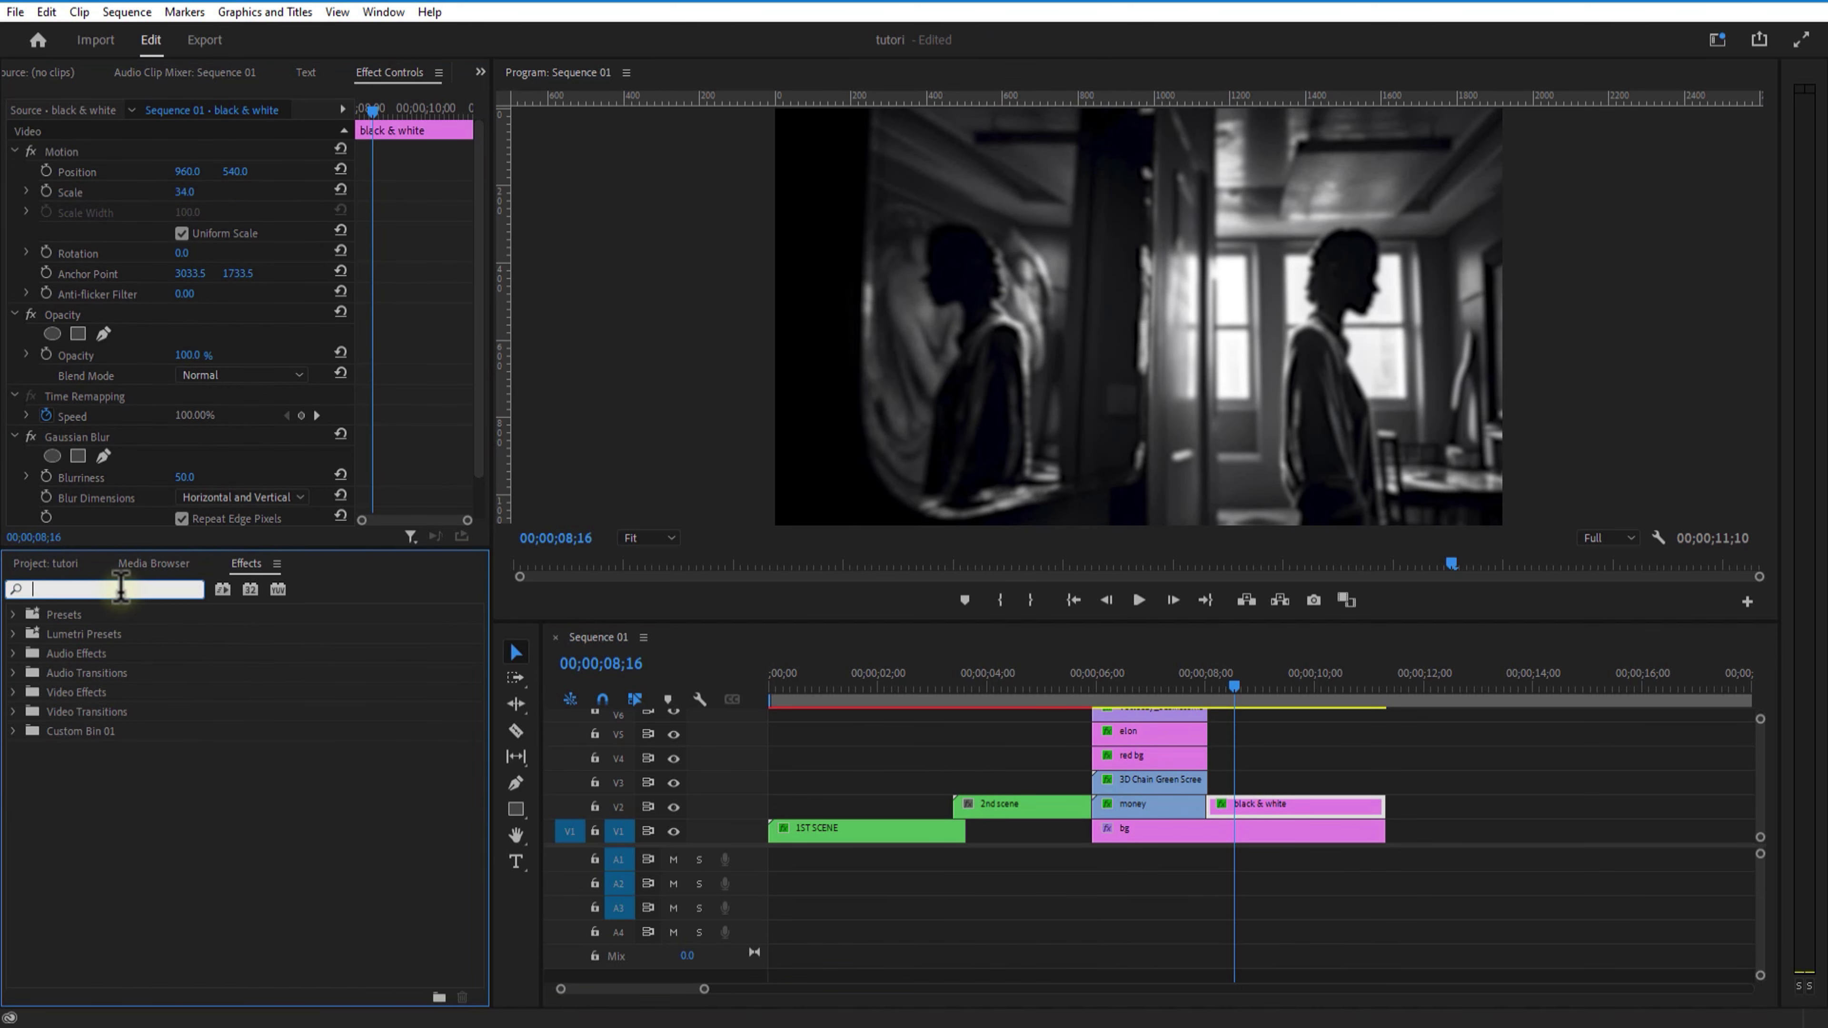
type("lumetr")
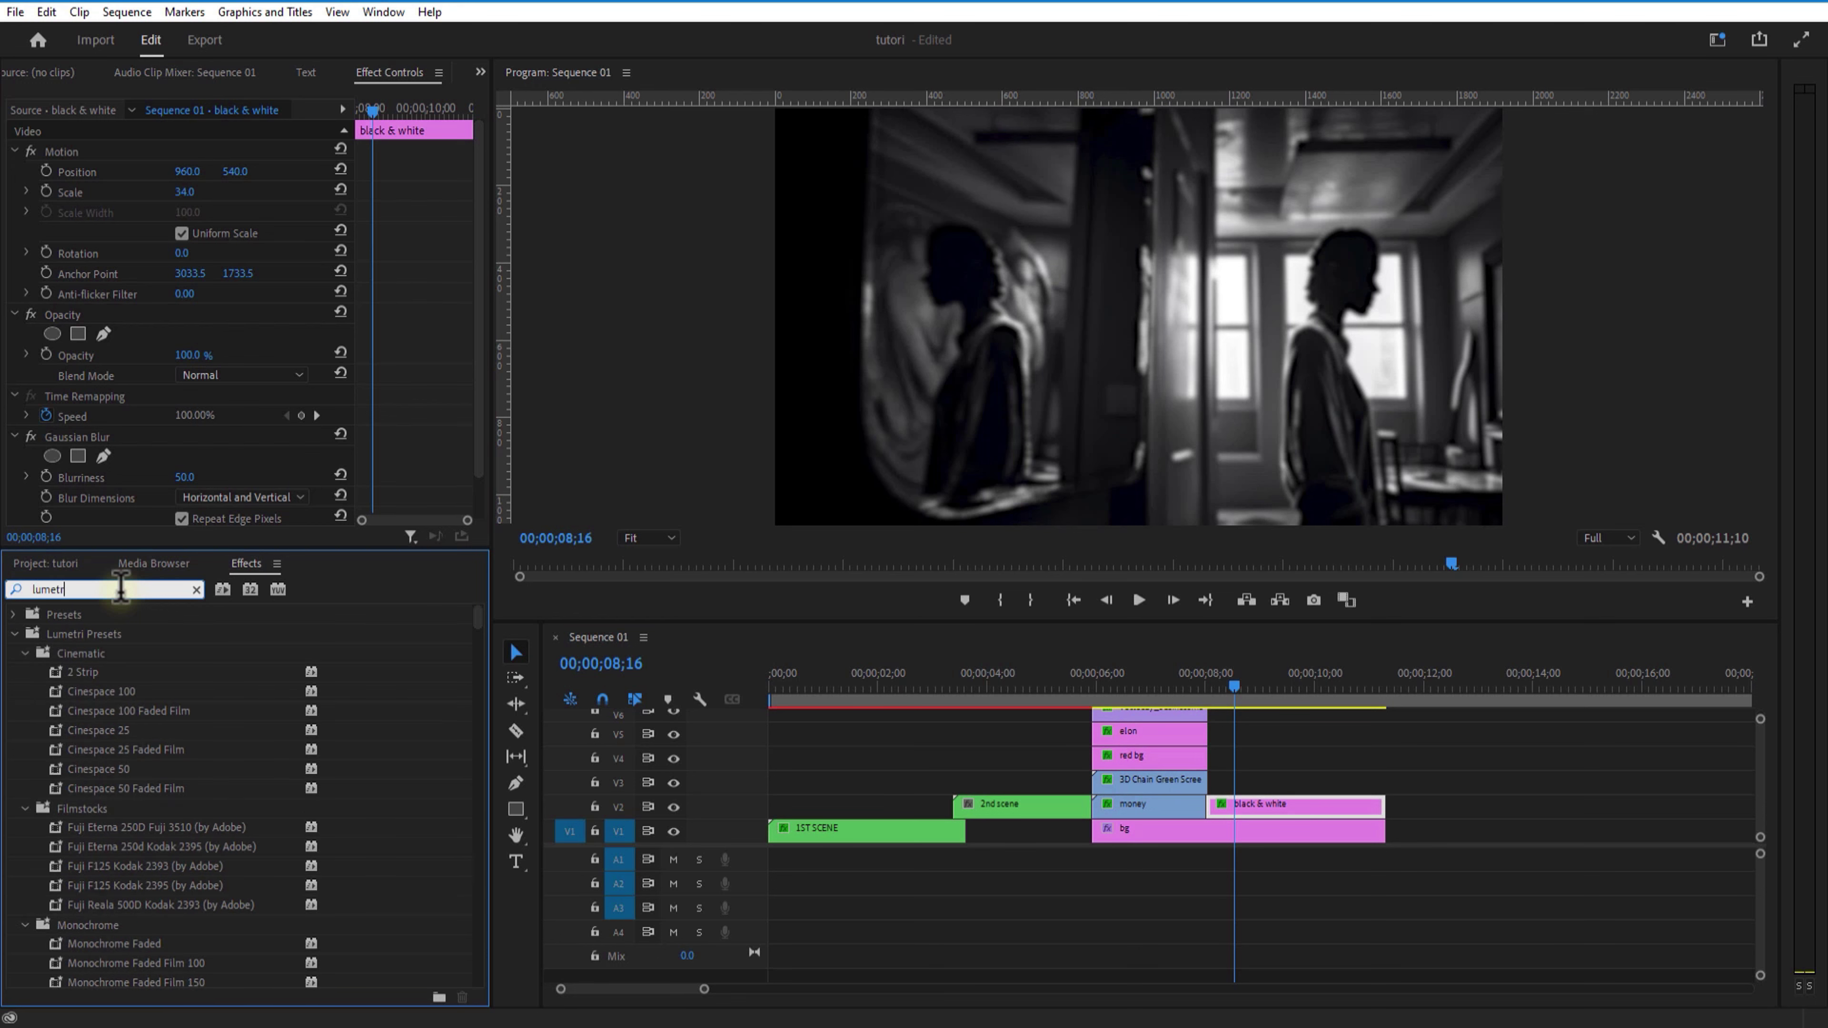
type("o")
key("BackSpace")
type("i ")
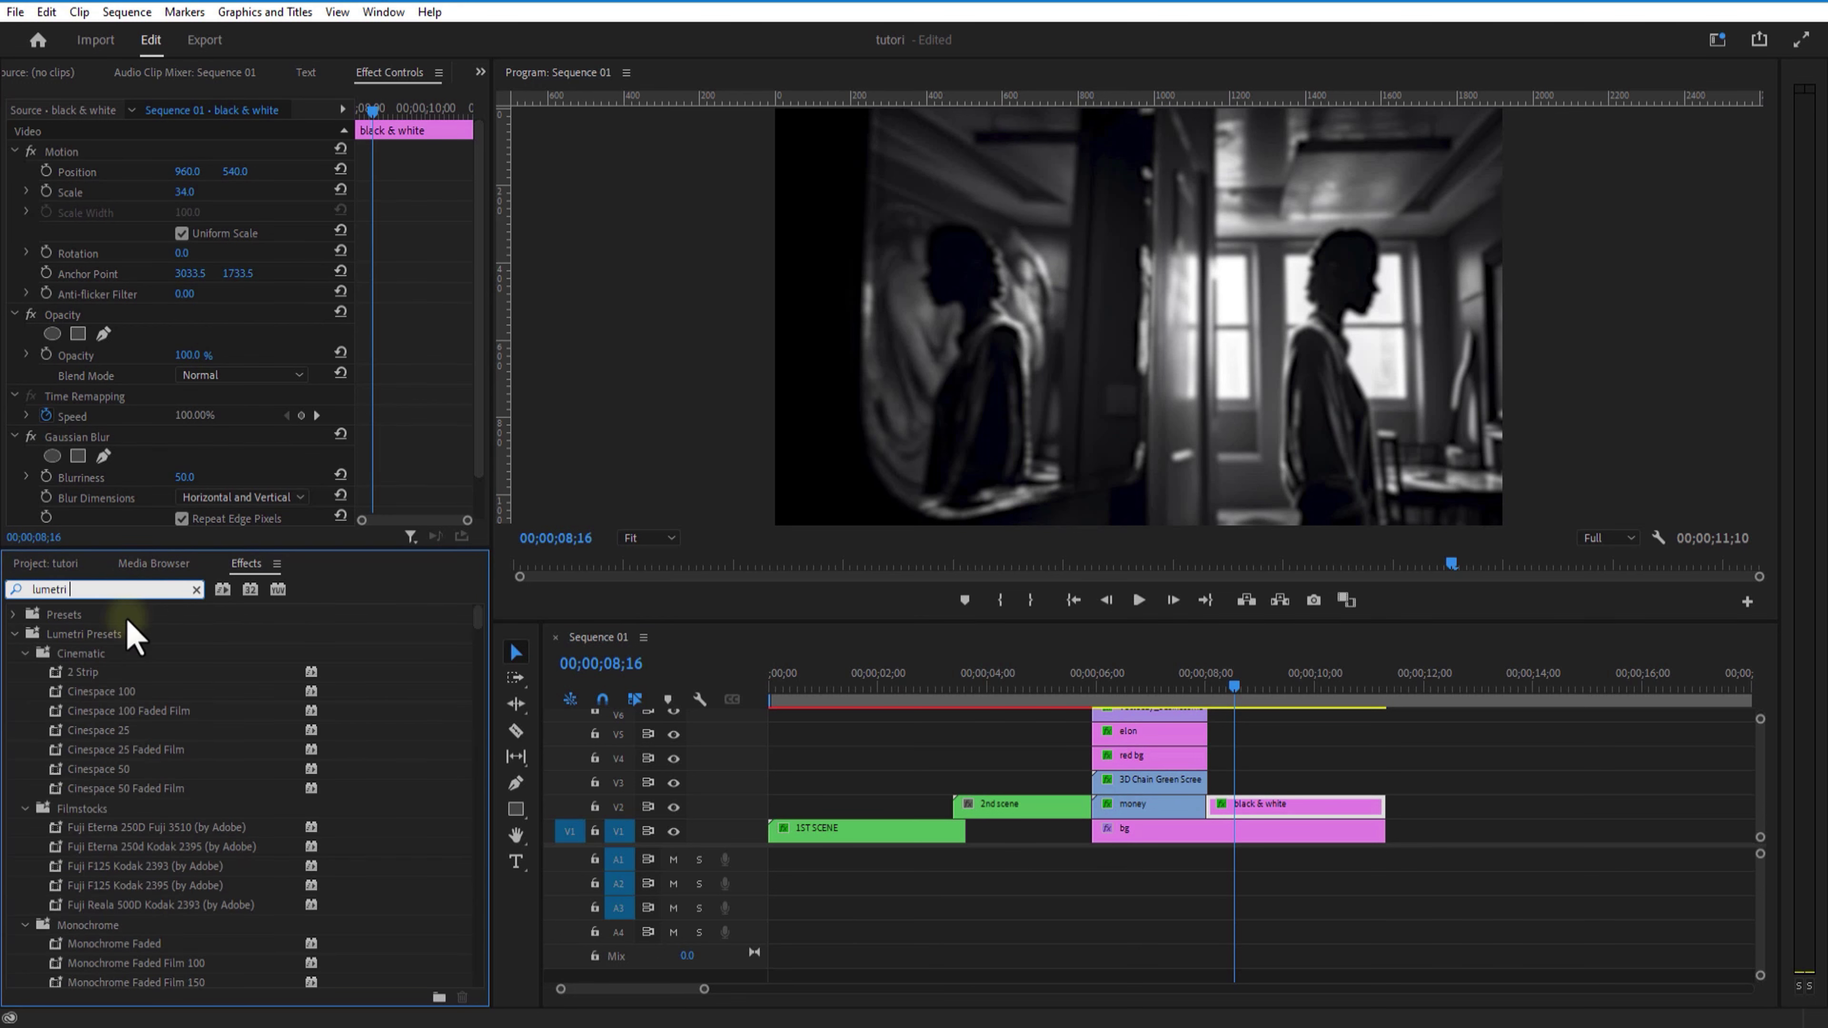
type("col")
left_click_drag(100, 730, 1253, 805)
Set the Lumetri Color Vignette on the black & white clip to Amount -5 and Roundness 100.
left_click_drag(479, 347, 477, 519)
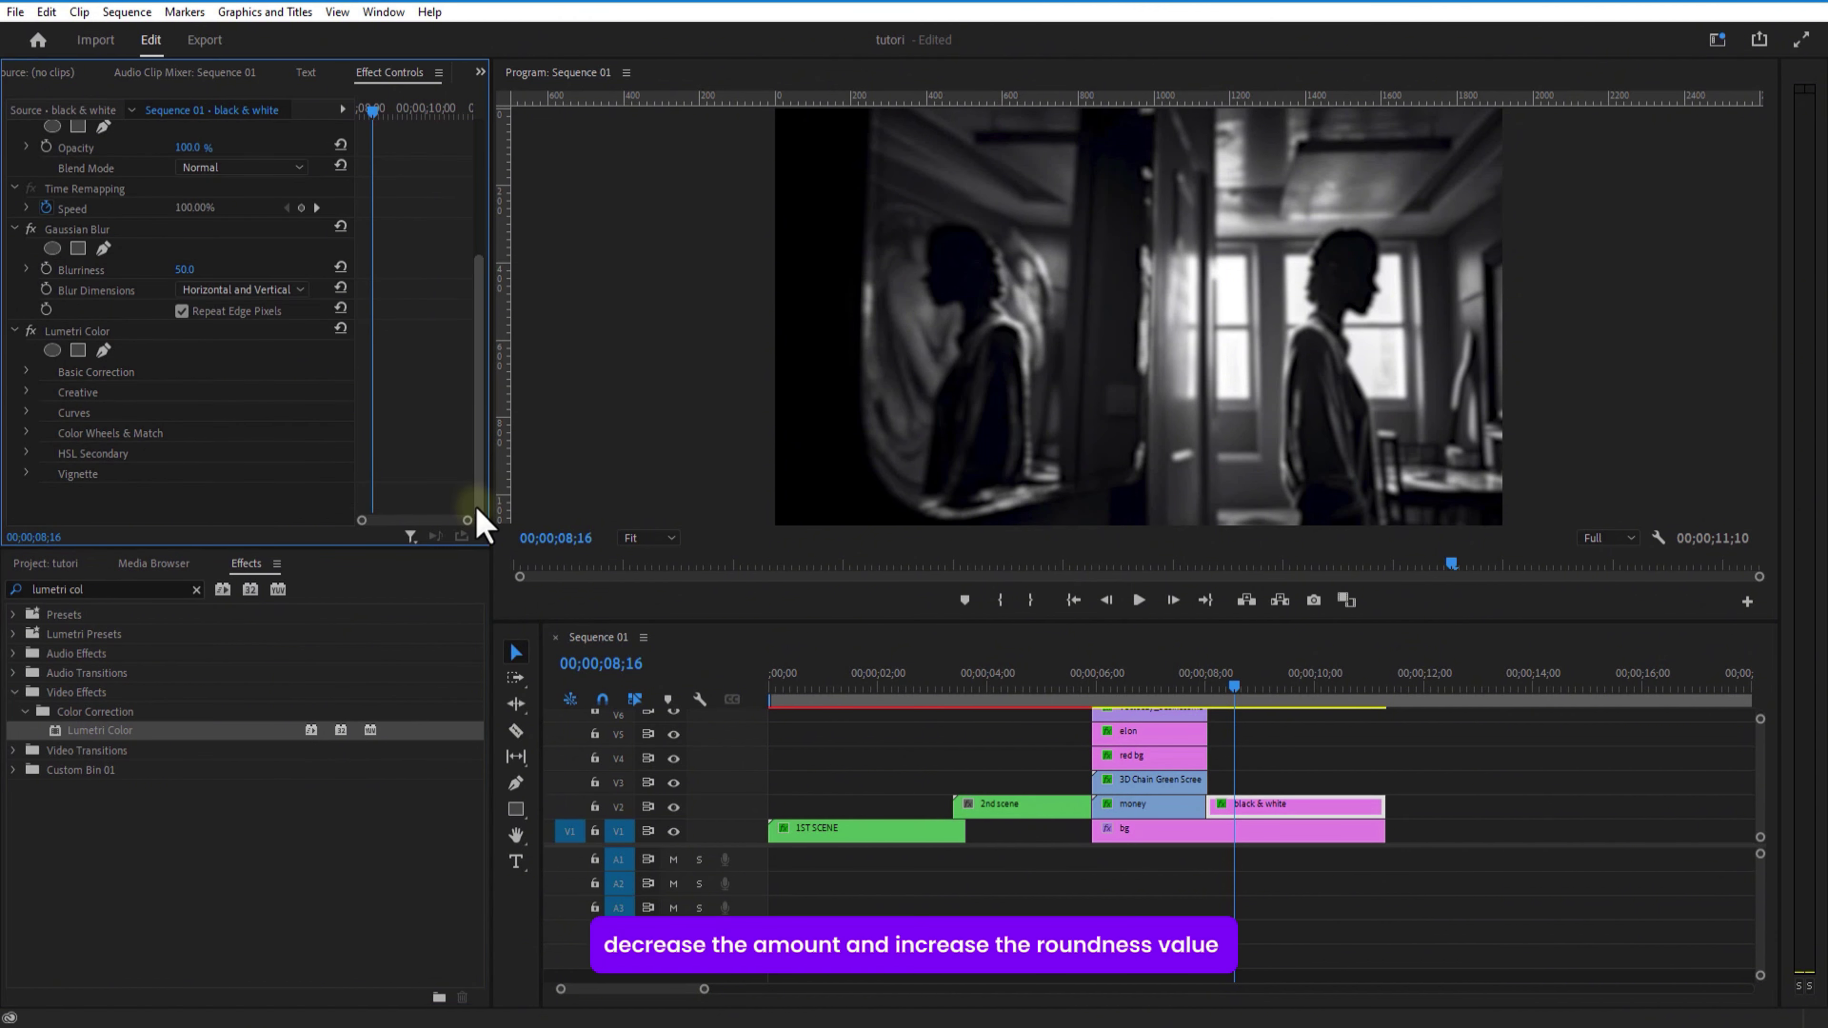
left_click(28, 473)
scroll(285, 469, "down", 2)
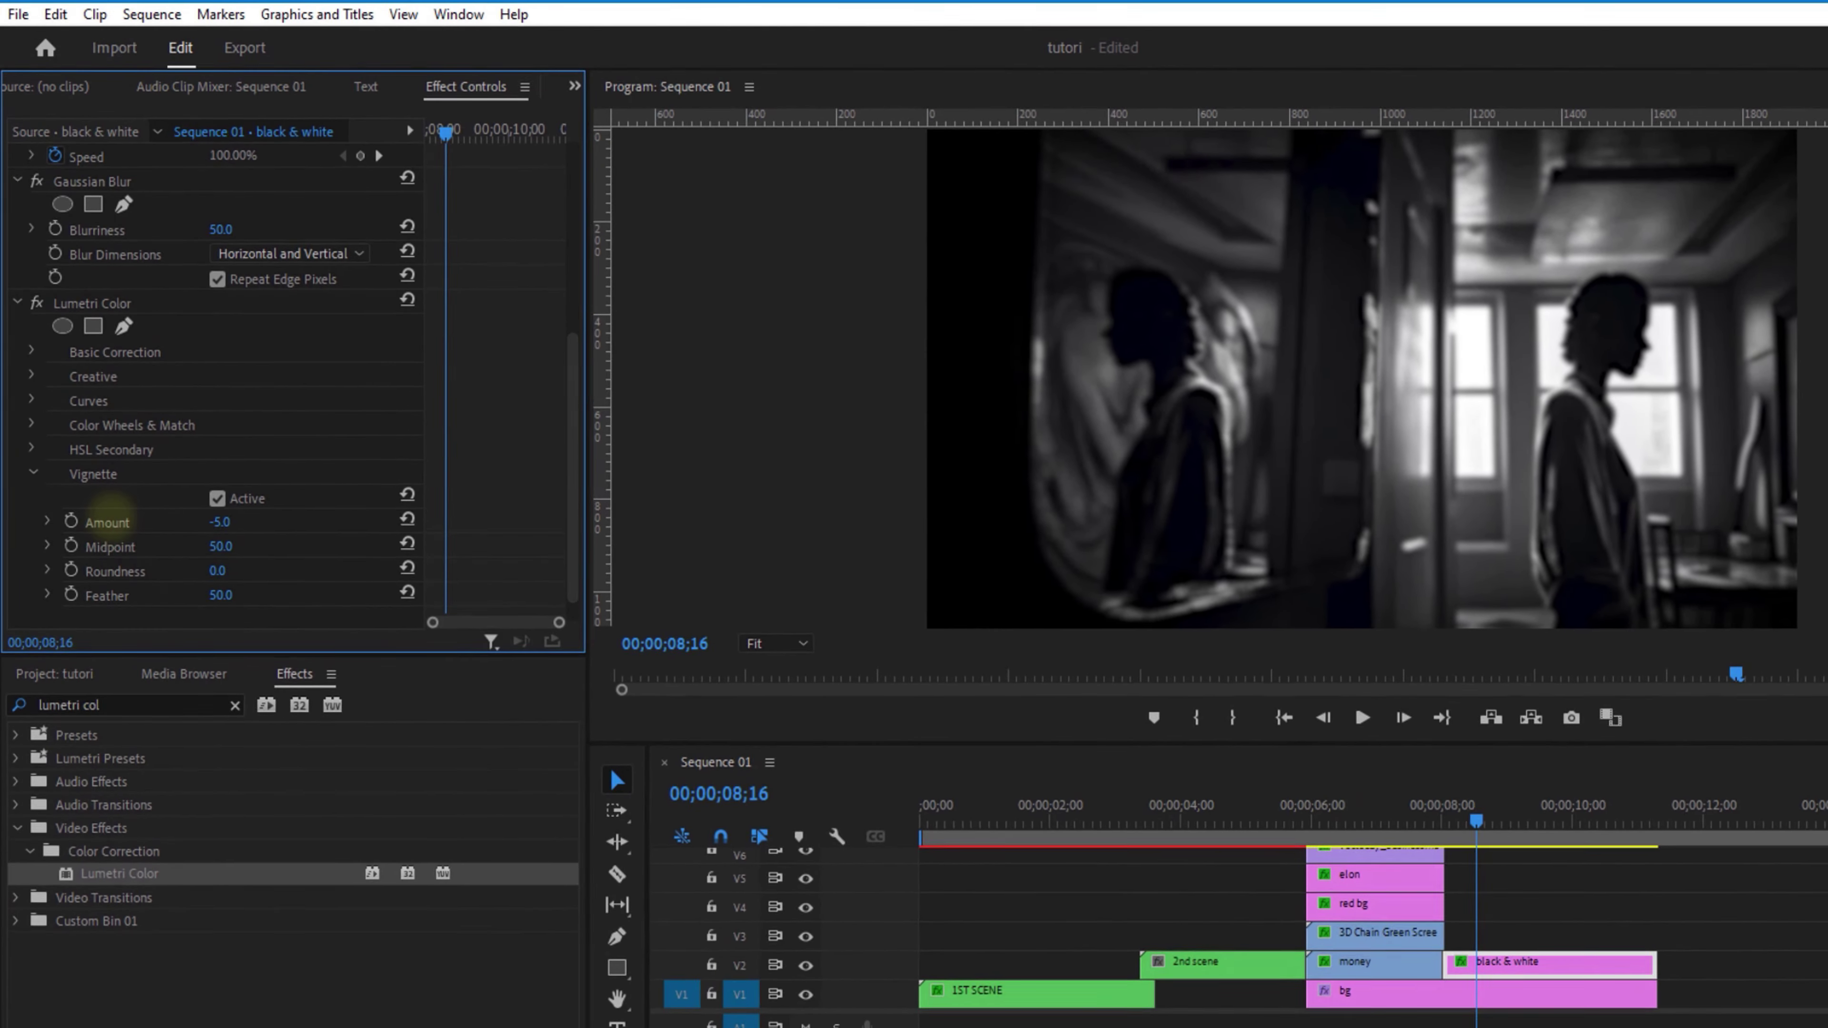
left_click_drag(182, 478, 485, 473)
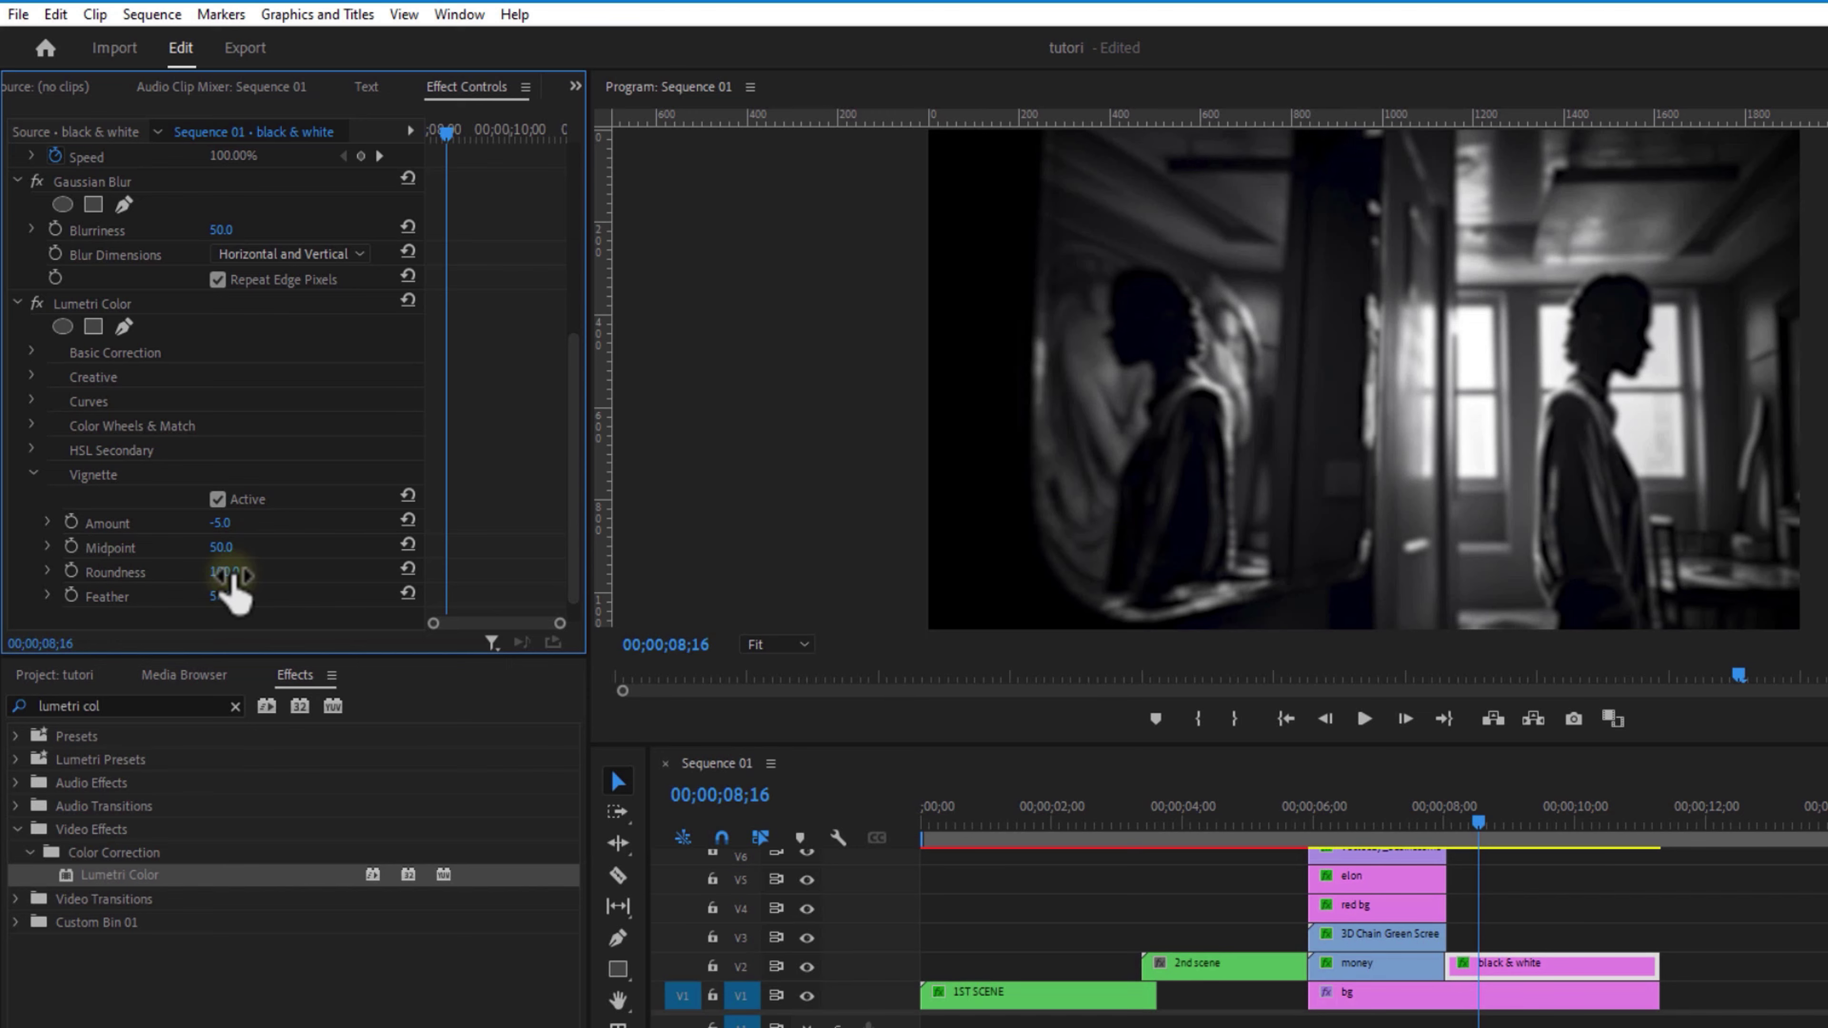
left_click_drag(225, 612, 302, 596)
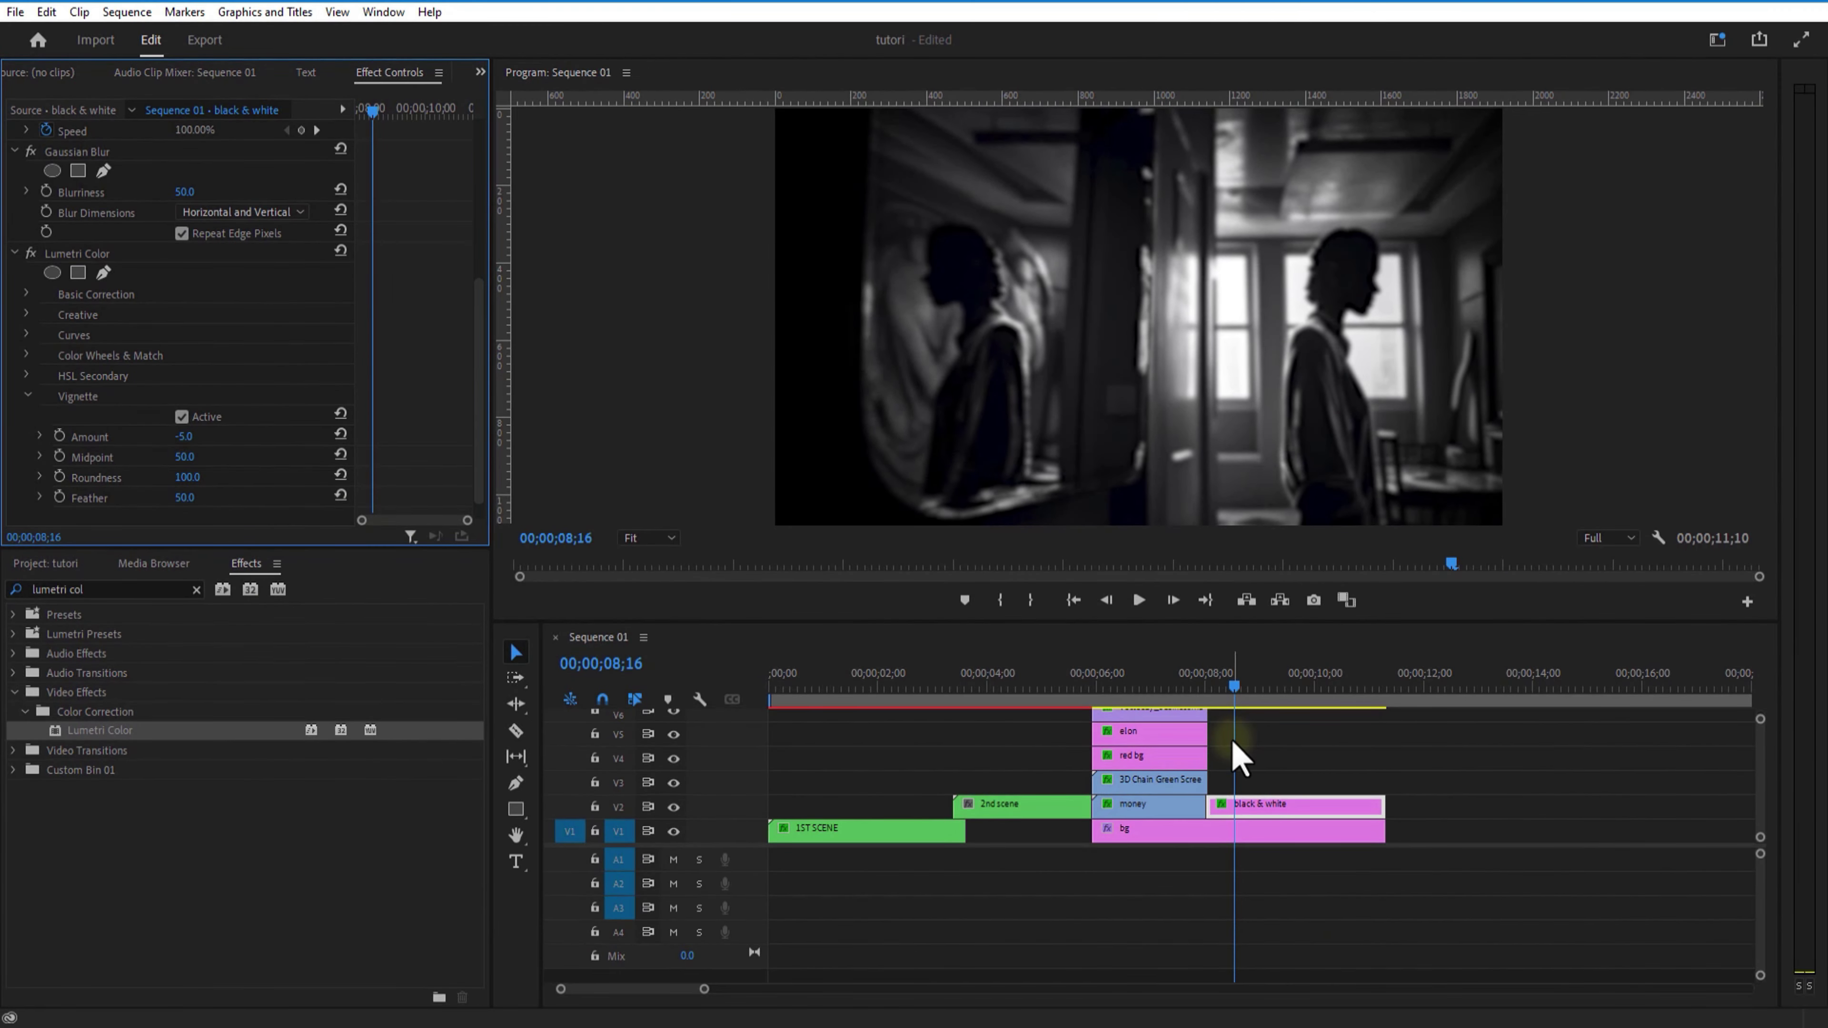
Add the Fade Characters Together text preset from Premiere Composer's Starter Pack at 00;00;08;16 on track V3.
left_click(1469, 849)
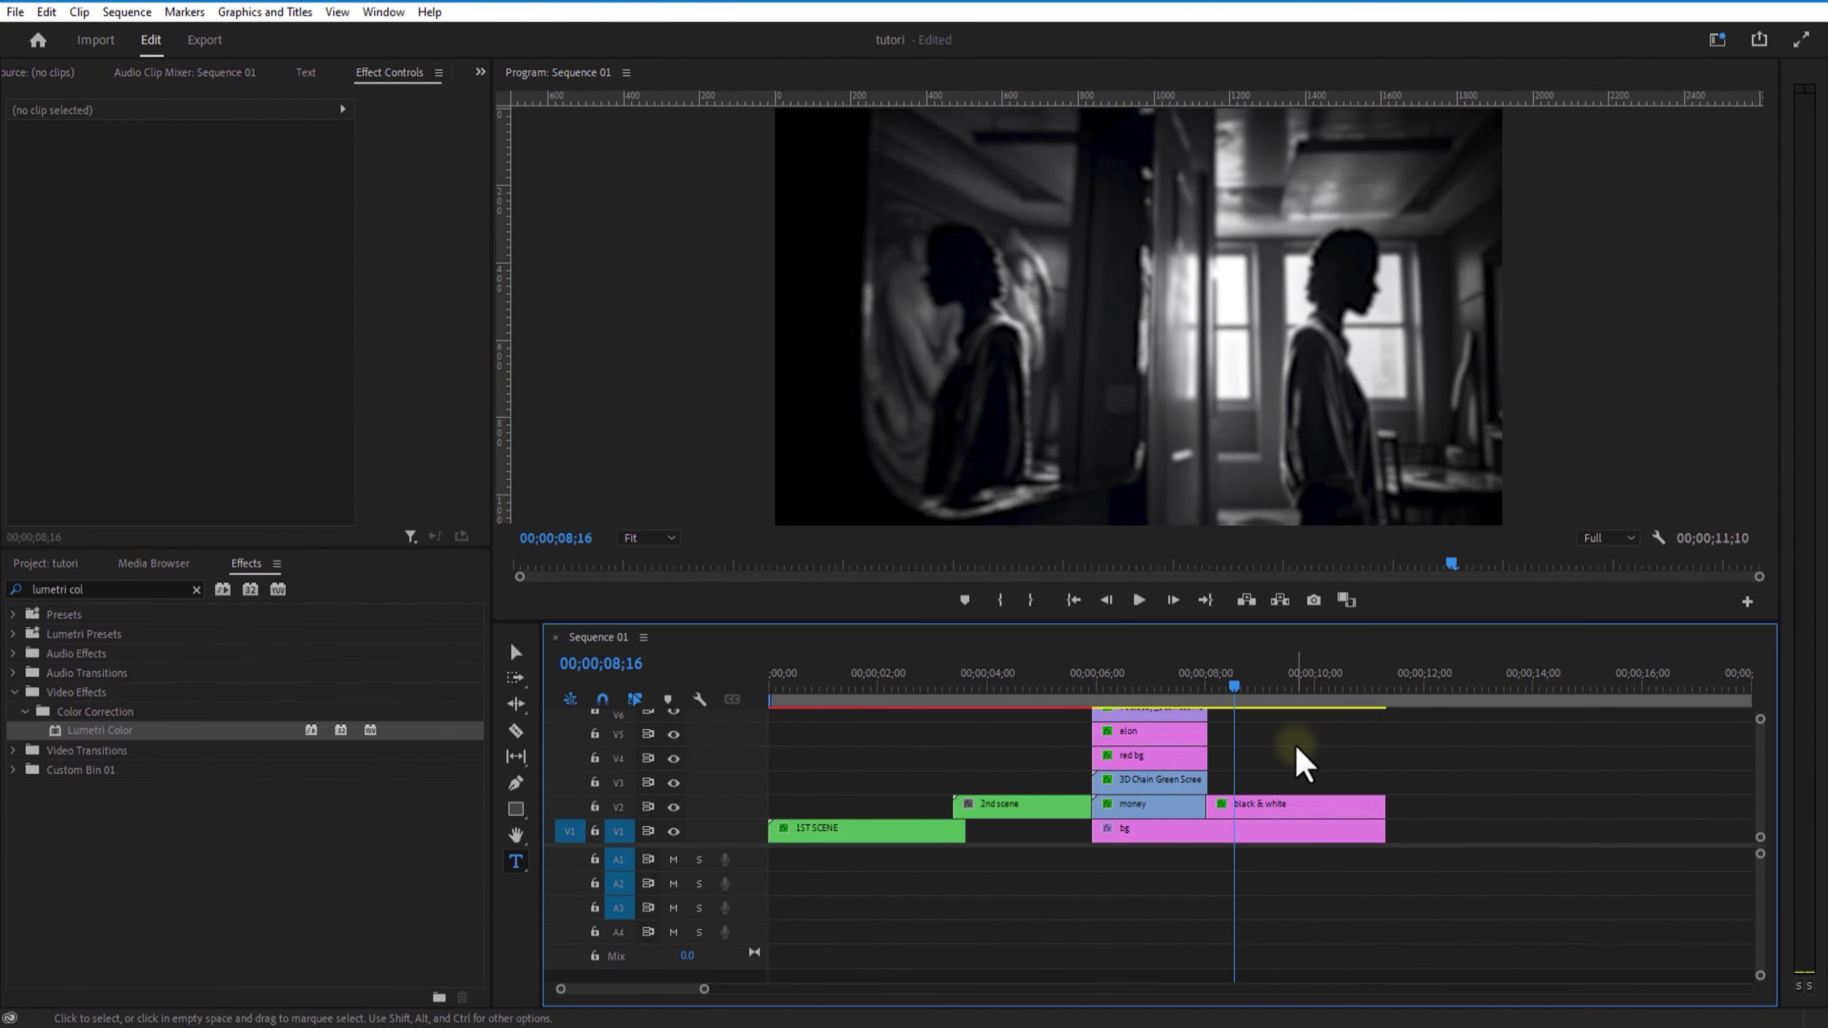
left_click(382, 11)
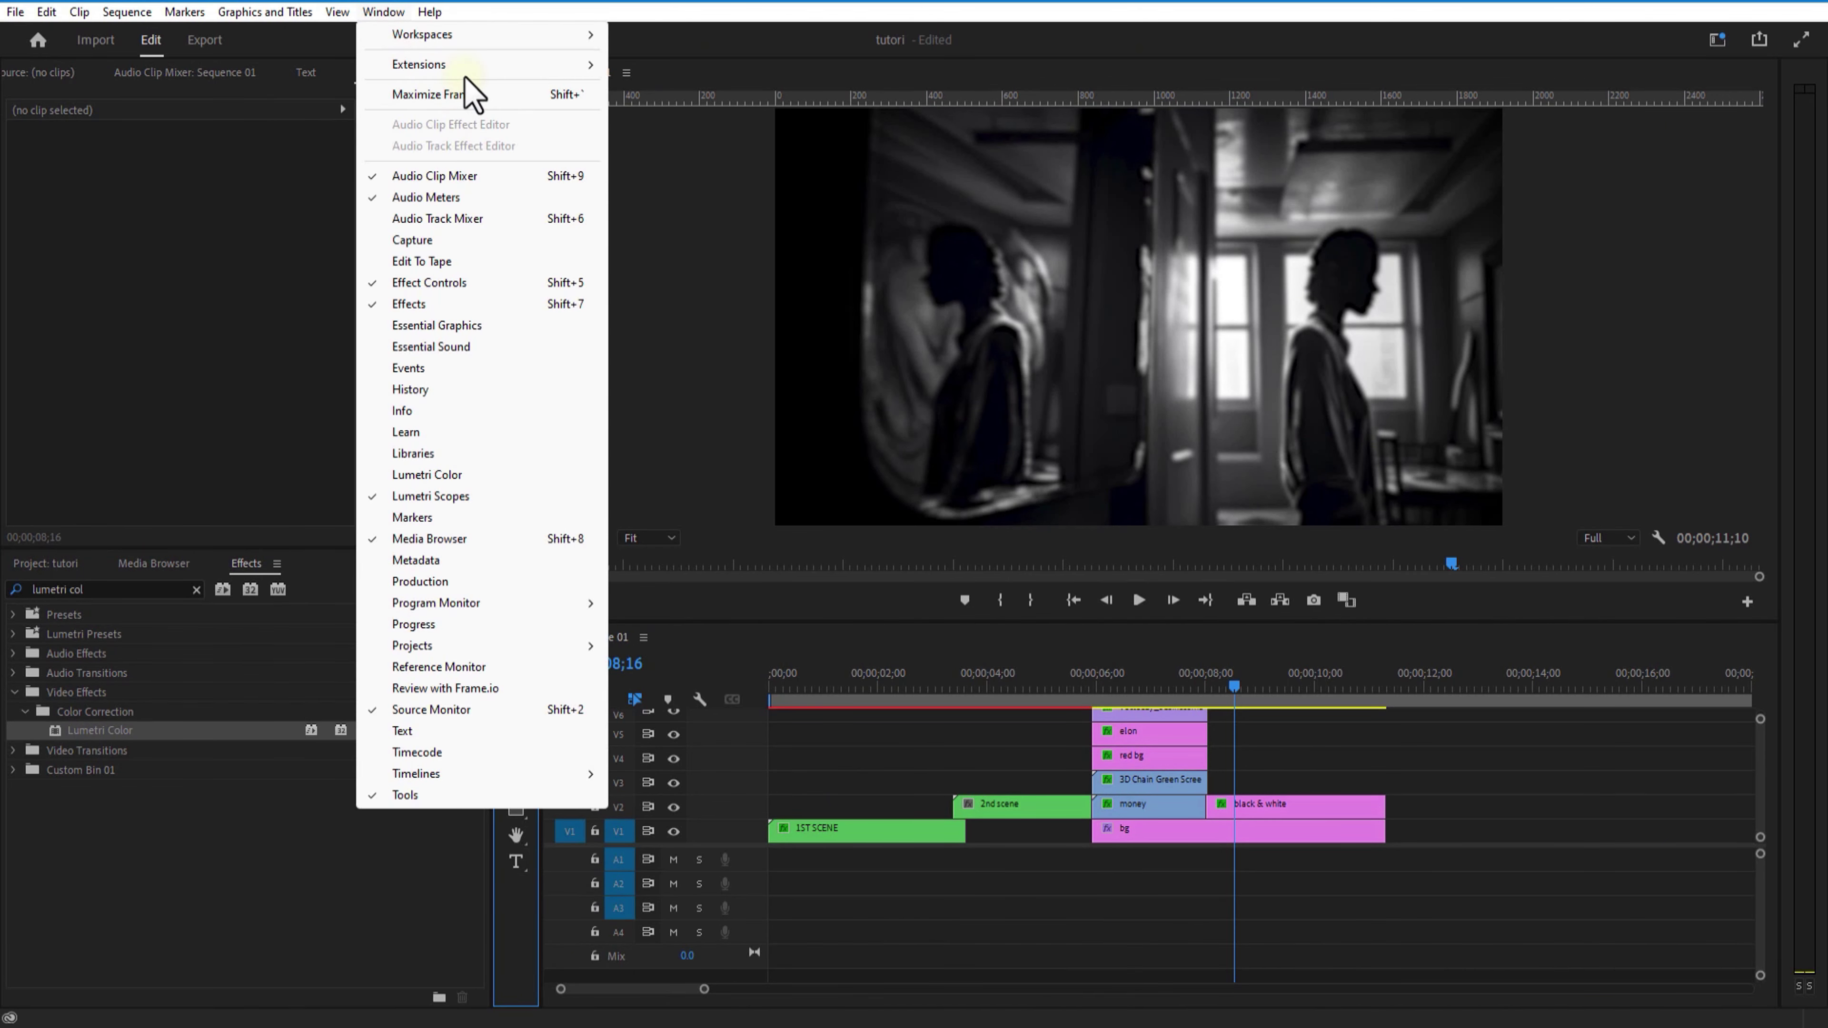
mouse_move(468, 68)
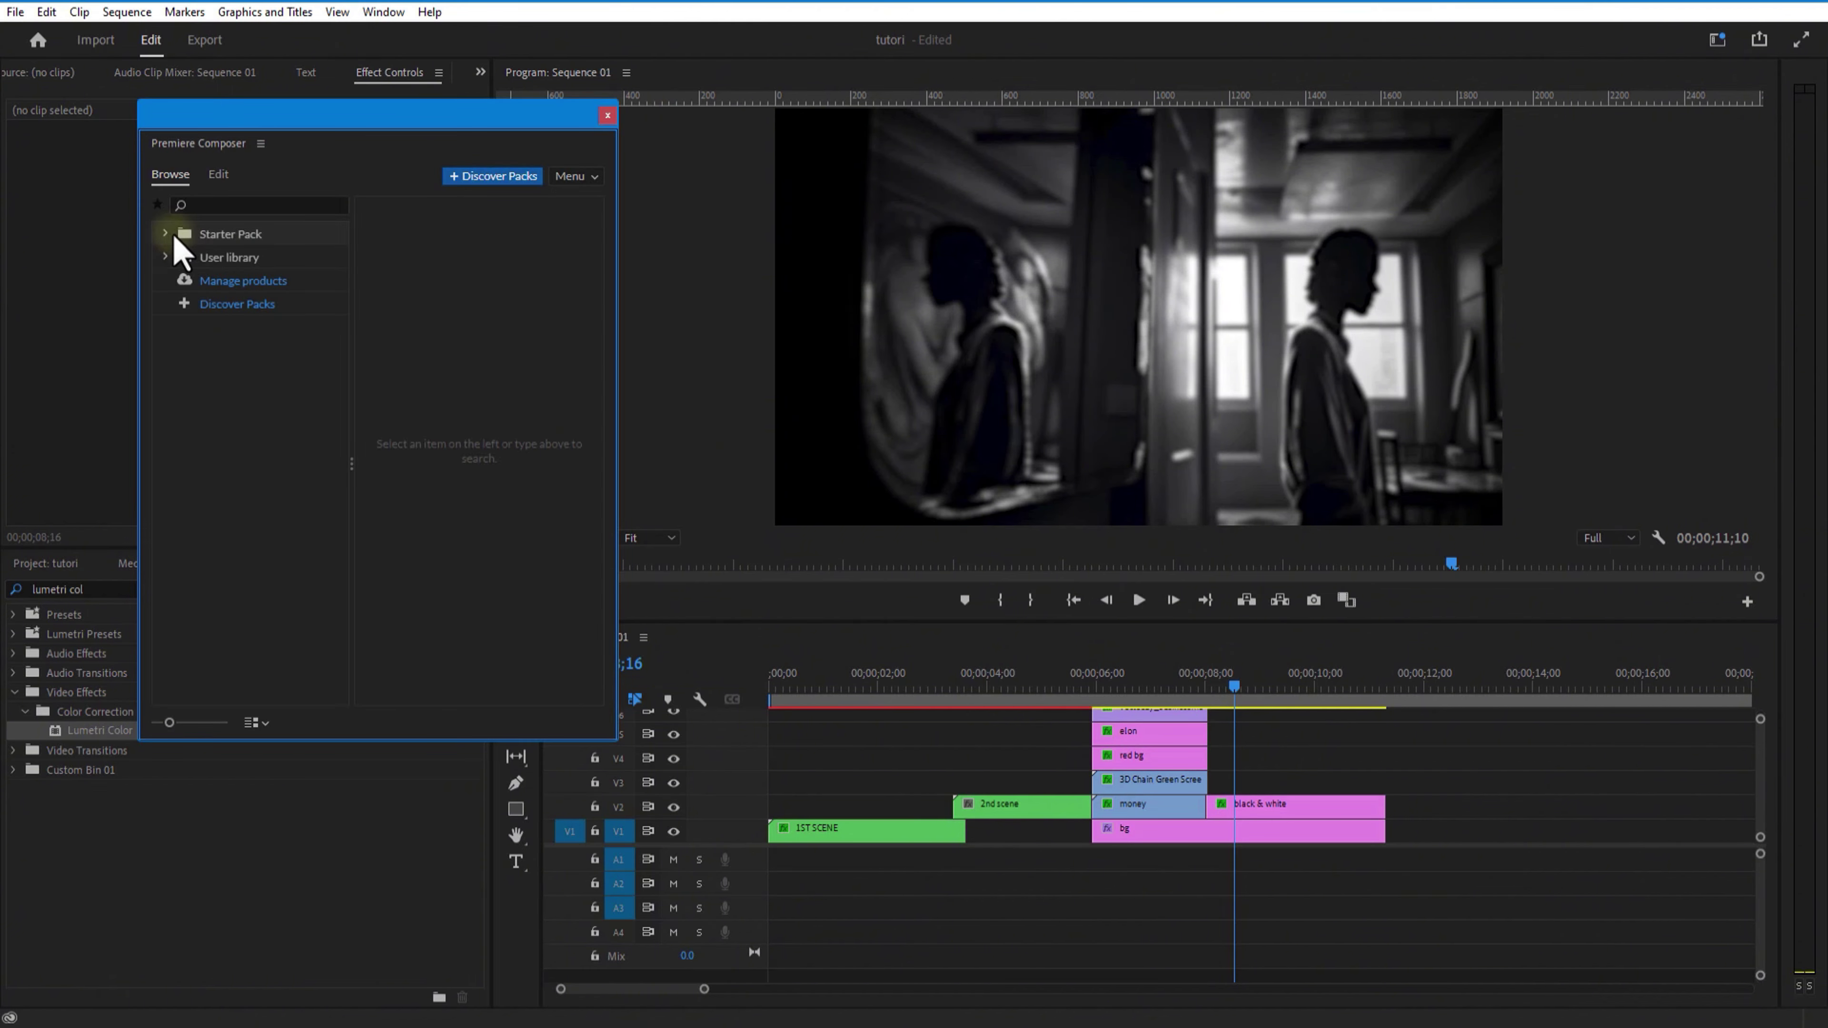
left_click(223, 282)
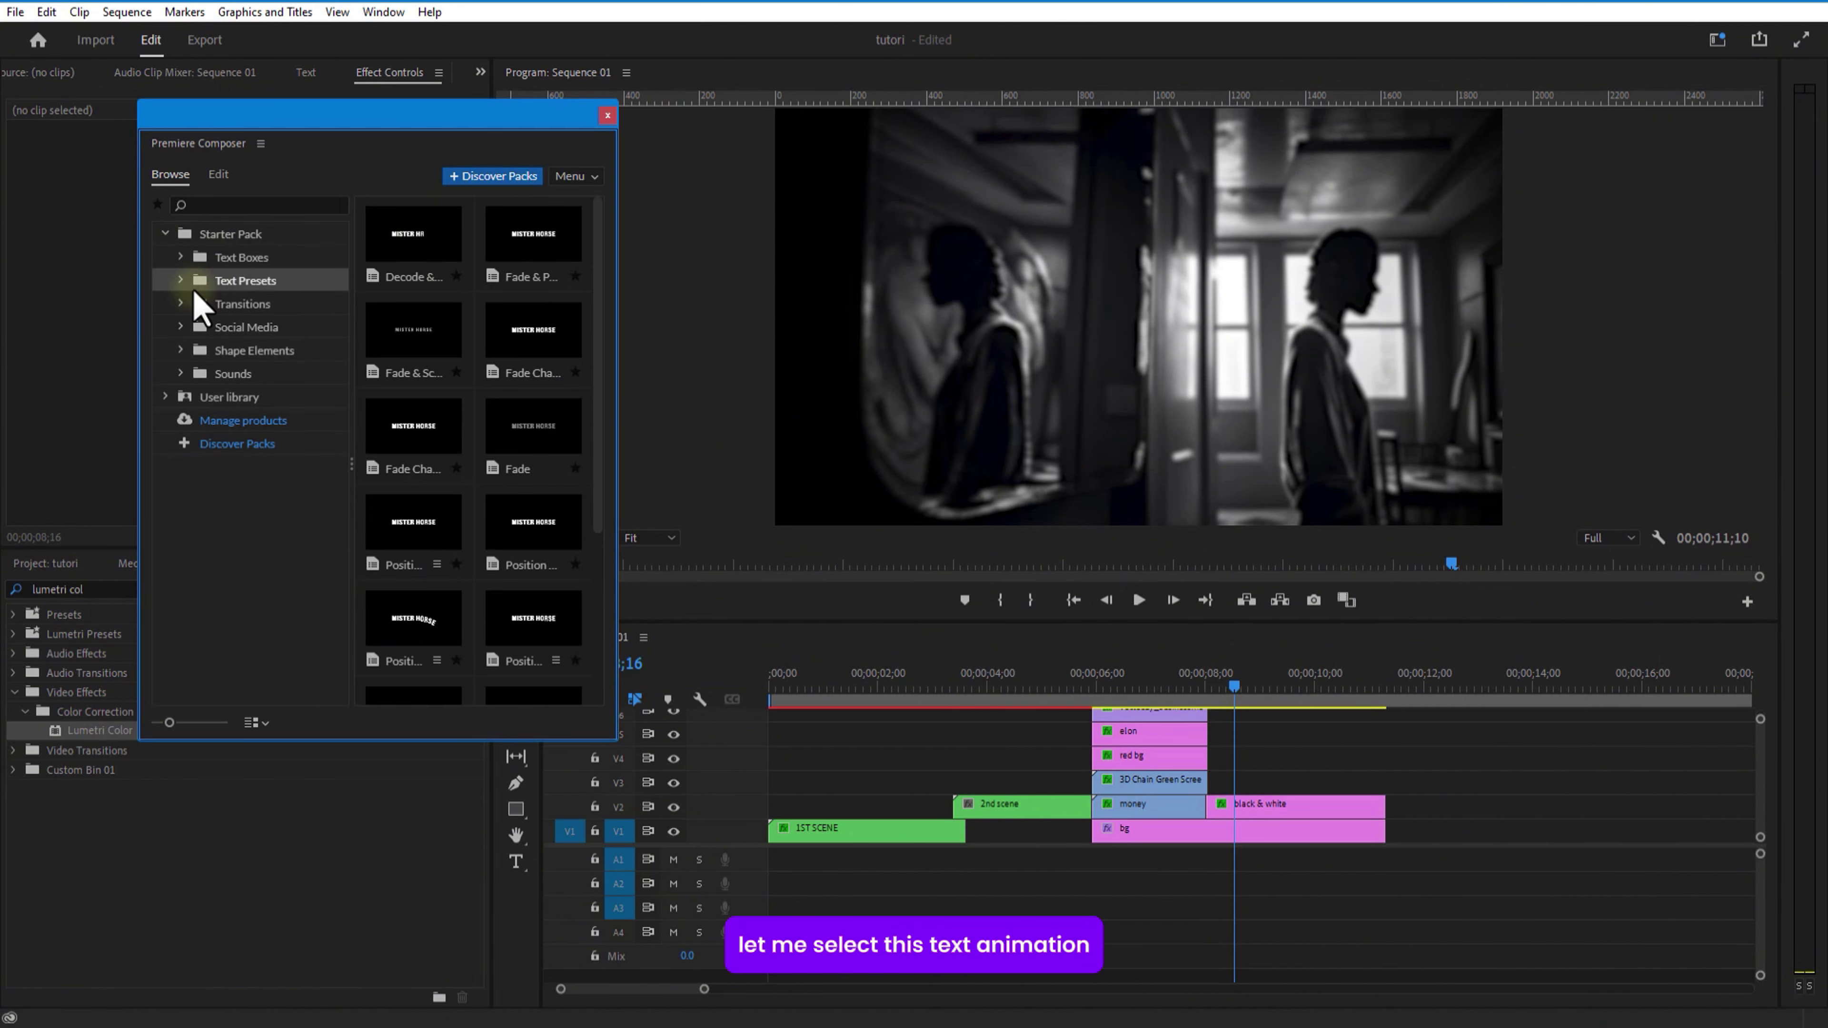
left_click(413, 428)
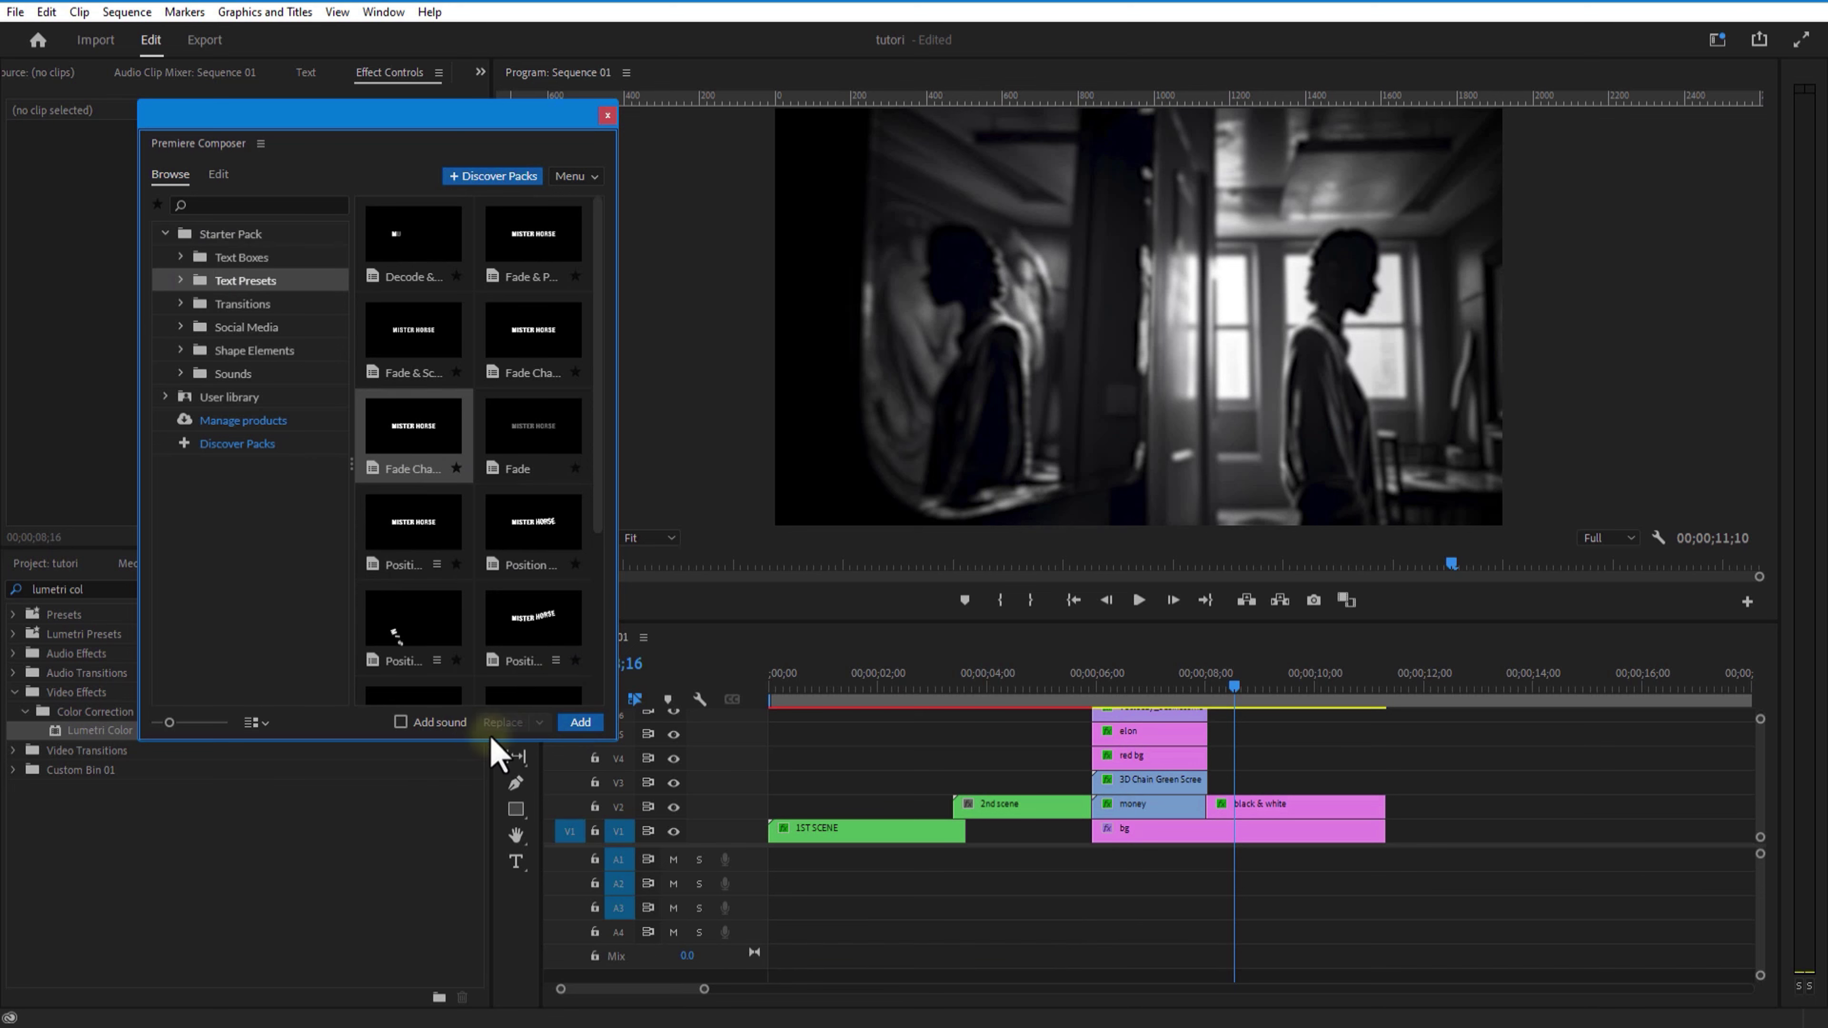
left_click(575, 724)
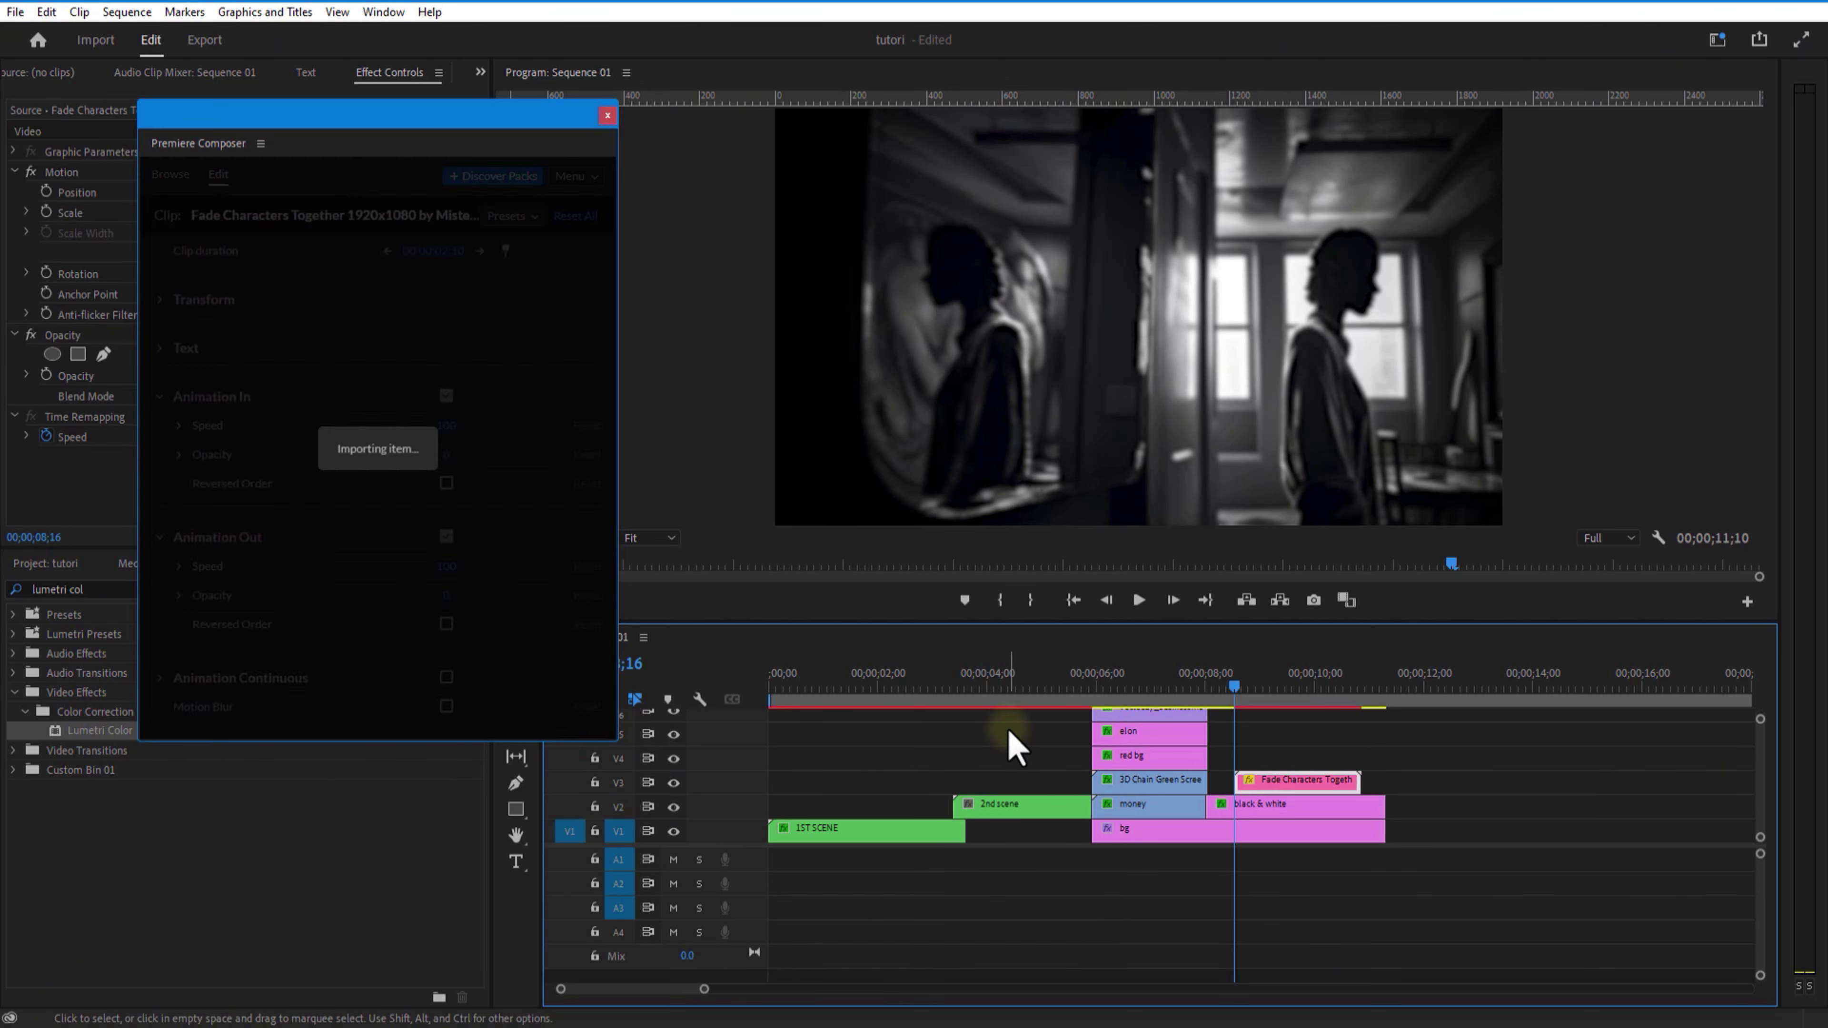
left_click(608, 116)
Replace the text preset's wording with the two lines "Money can buy a house" and "but not a home".
double_click(1332, 781)
scroll(316, 612, "down", 3)
left_click(242, 667)
key("ctrl+a")
key("BackSpace")
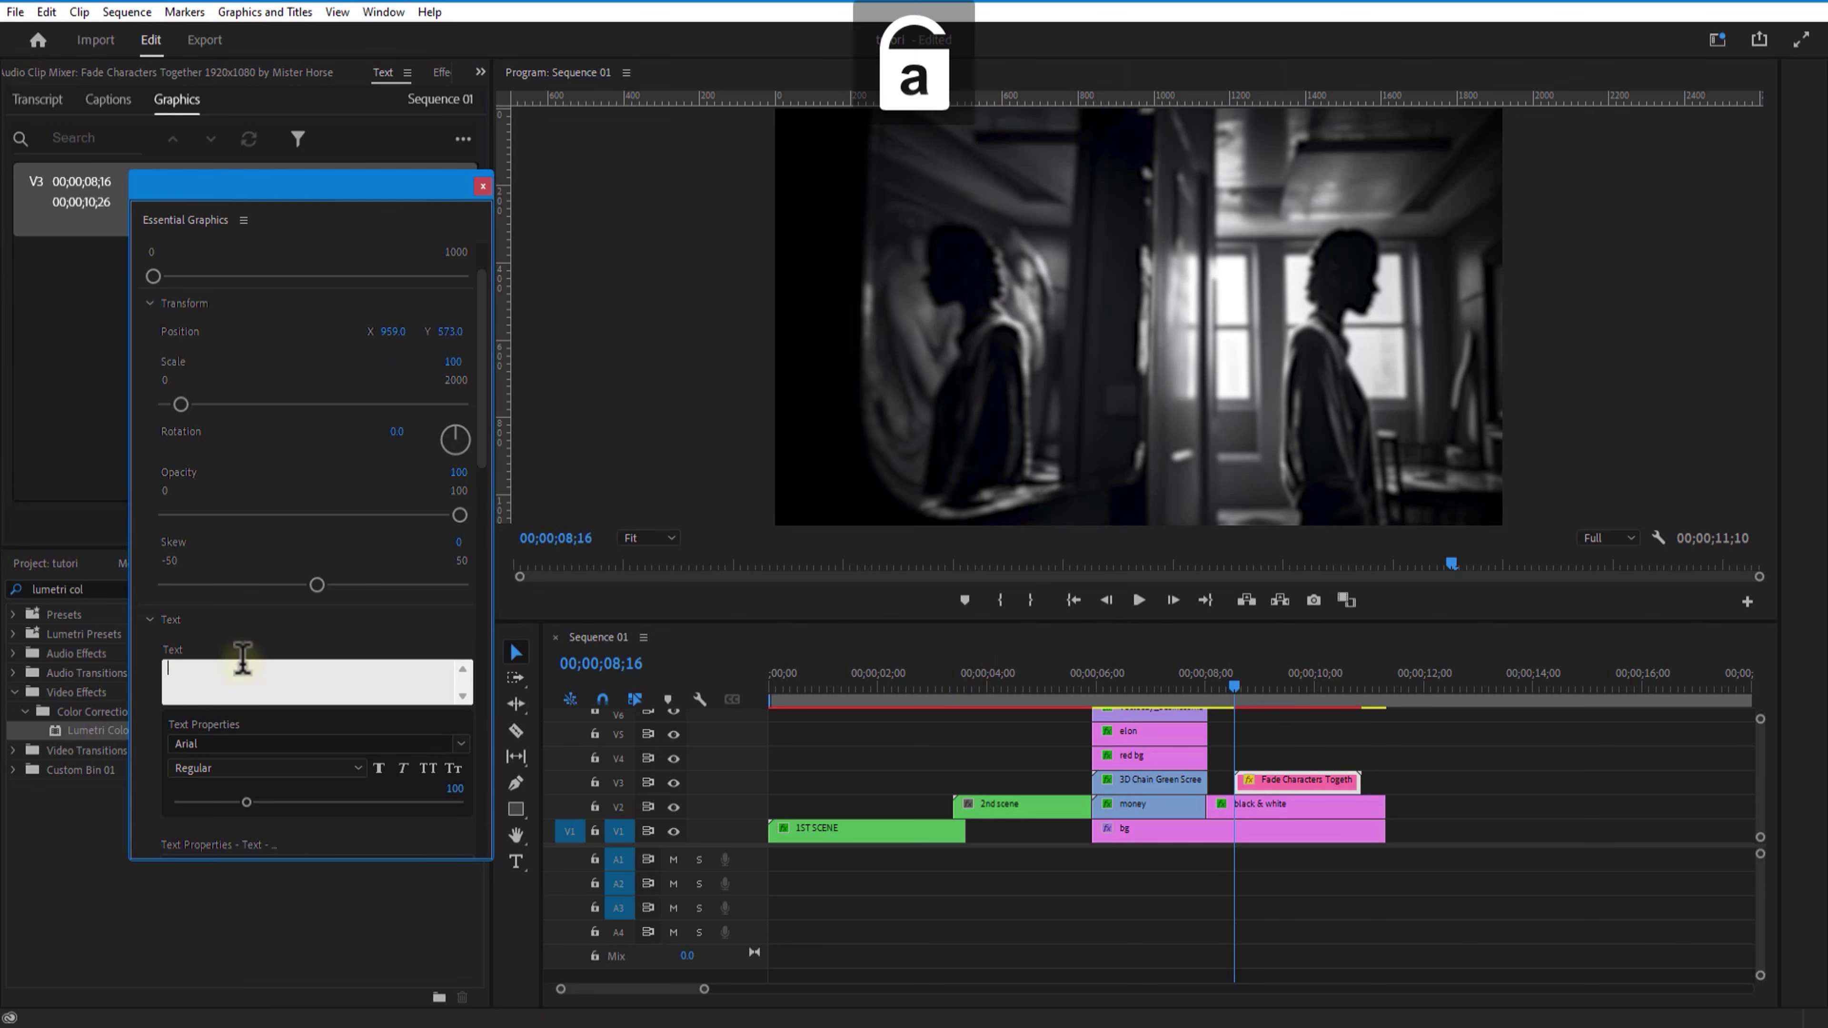
type("Money can buy a house")
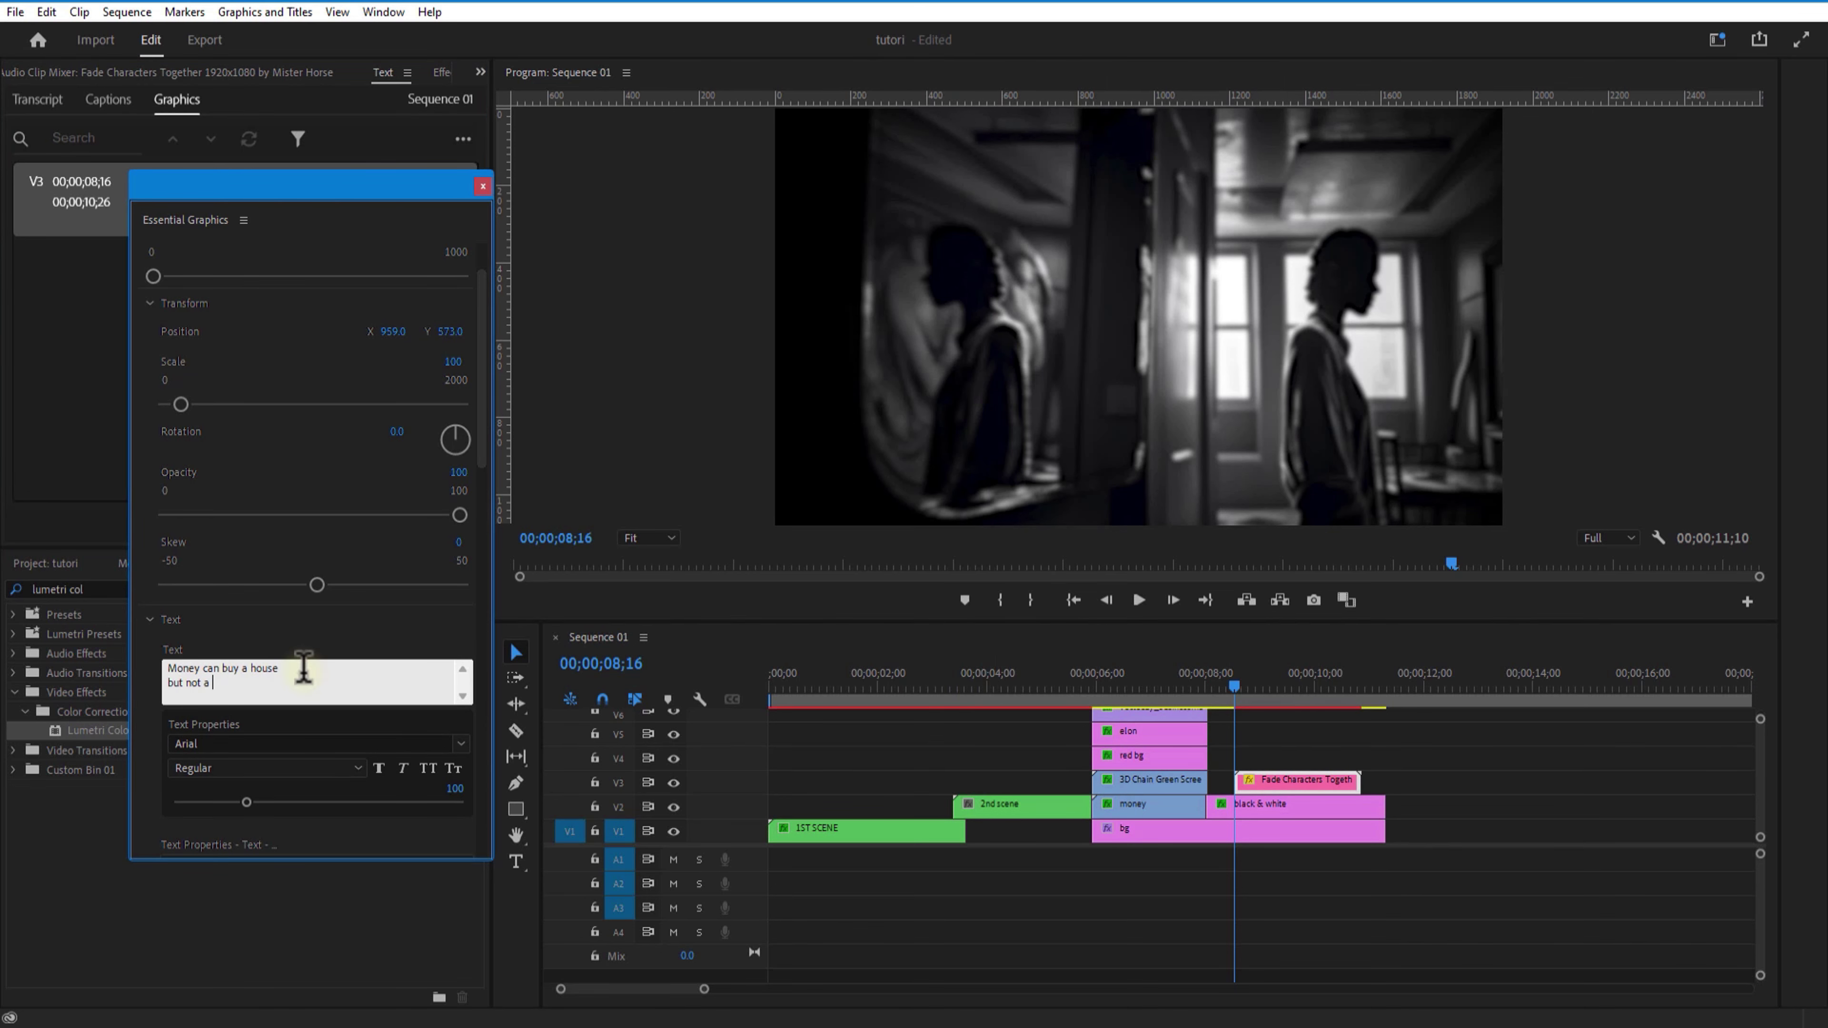
type("home")
Change the quote text to a condensed all-caps font and enclose it in single quotation marks.
left_click(229, 745)
left_click(266, 722)
scroll(303, 776, "down", 3)
left_click(252, 584)
type("'")
Disable Animation Out for the quote text and close its graphics properties.
left_click_drag(482, 458, 488, 664)
left_click(146, 793)
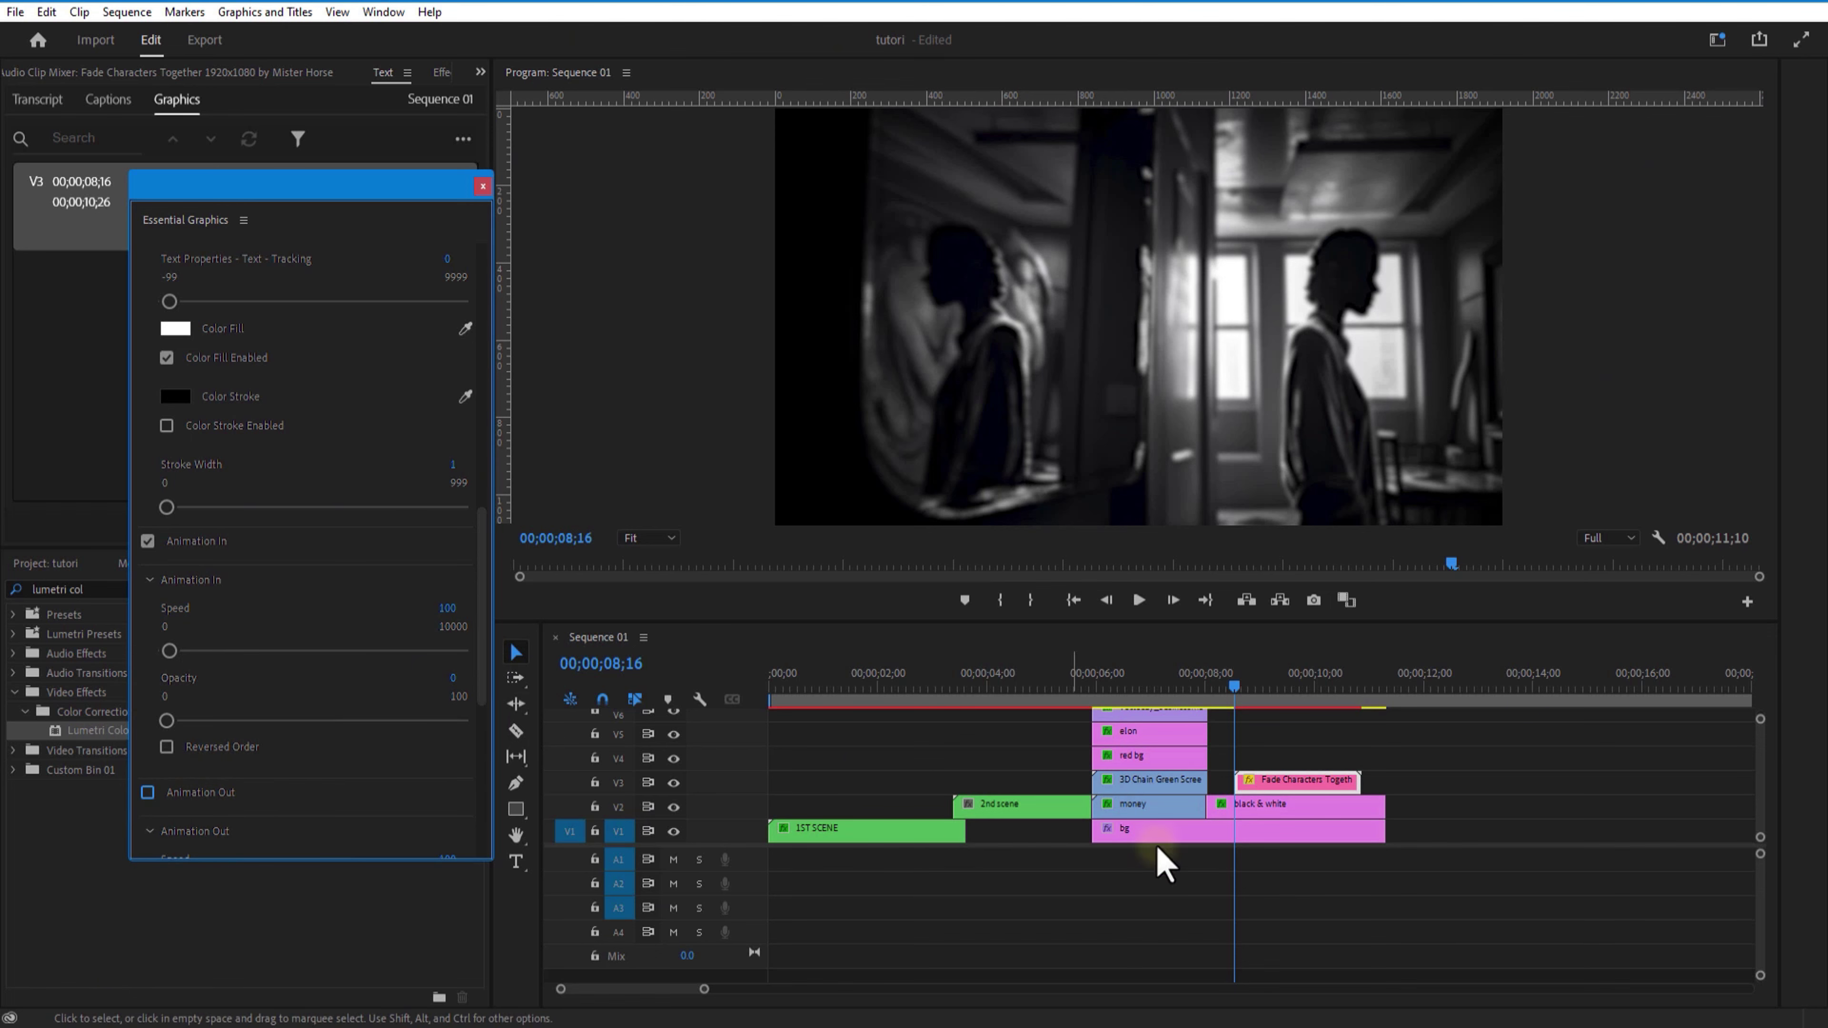
left_click(1272, 687)
left_click(483, 187)
Move the text clip to the start of the black & white clip and set the playhead to 00;00;08;21.
left_click_drag(1263, 783, 1236, 784)
left_click(1234, 832)
left_click(1206, 686)
left_click_drag(1210, 702, 1245, 720)
Set the text clip's Scale to 160 and Position to 1022, 461.
left_click(1270, 784)
left_click(385, 73)
left_click_drag(187, 212, 135, 192)
left_click_drag(190, 193, 269, 192)
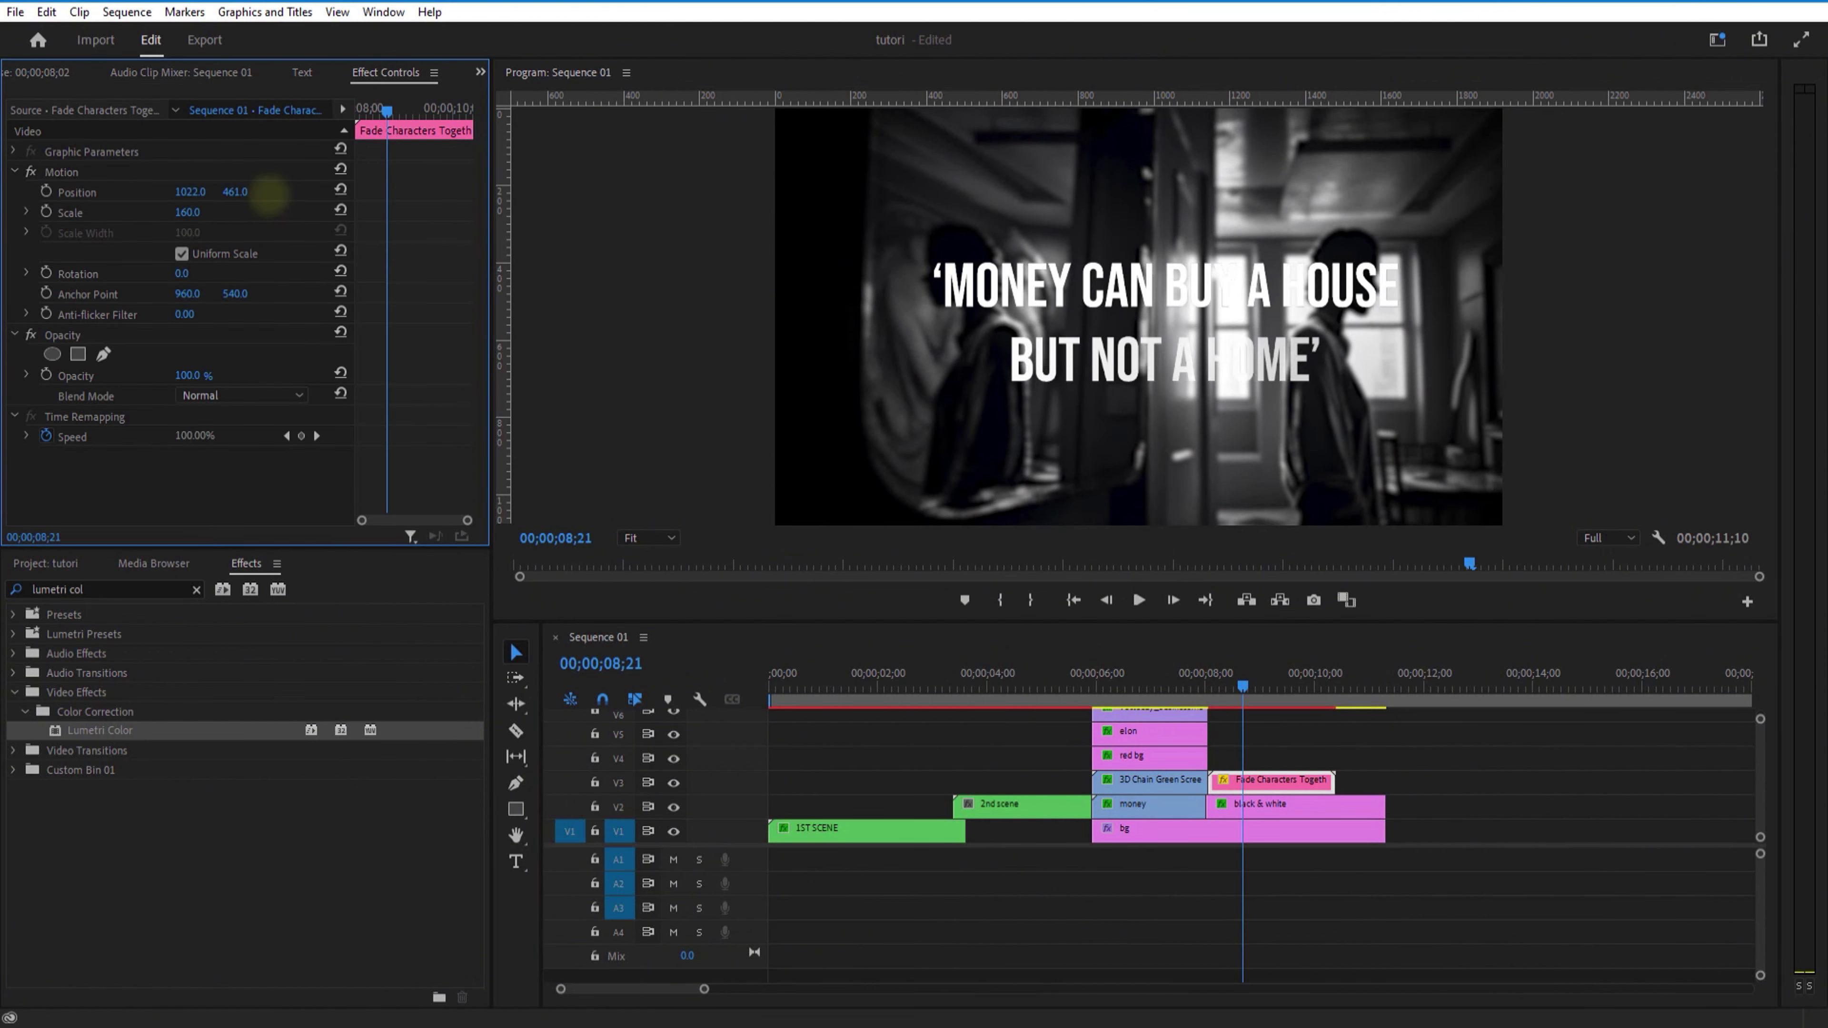
Move the text clip up to track V4 and create a 1920 x 1080 Black Video item at 29.97 fps.
left_click_drag(1270, 784, 1270, 759)
left_click(45, 563)
left_click(432, 989)
left_click(468, 899)
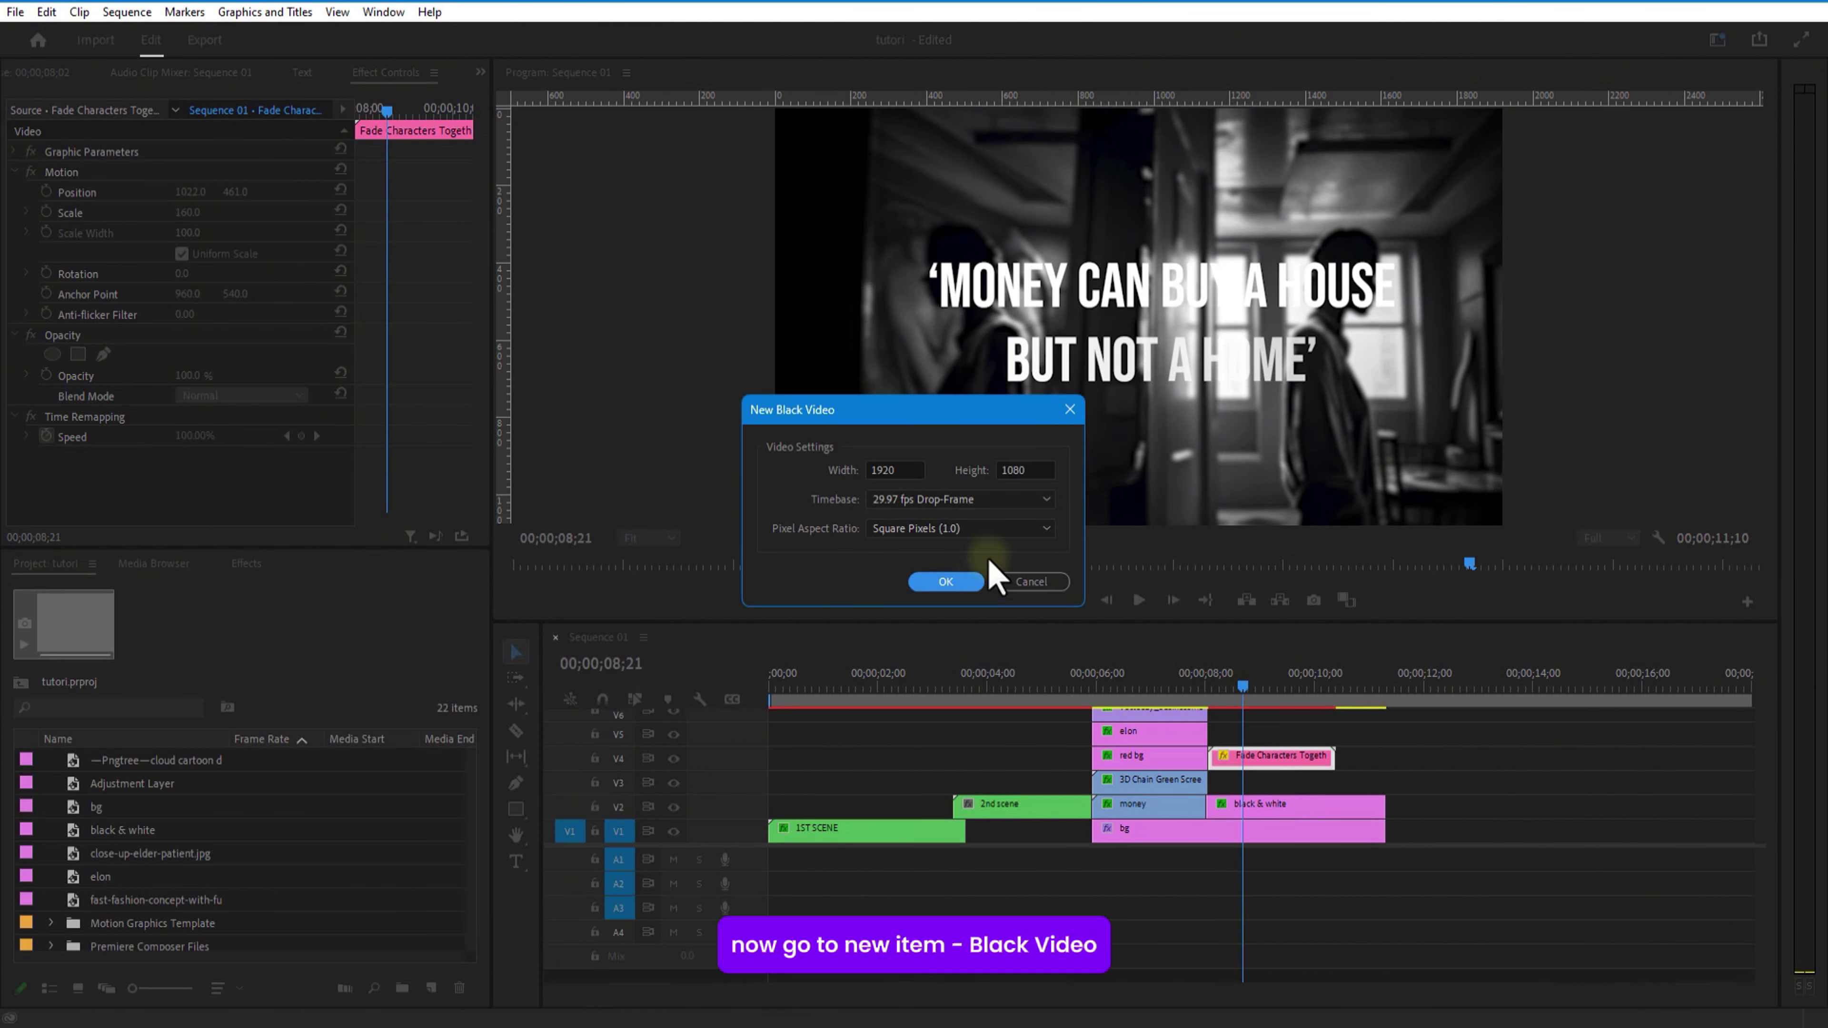
left_click(987, 574)
Place the Black Video on track V3 trimmed to the black & white clip's length, with Opacity at 70%.
left_click_drag(163, 850, 1217, 782)
left_click_drag(1476, 782, 1367, 792)
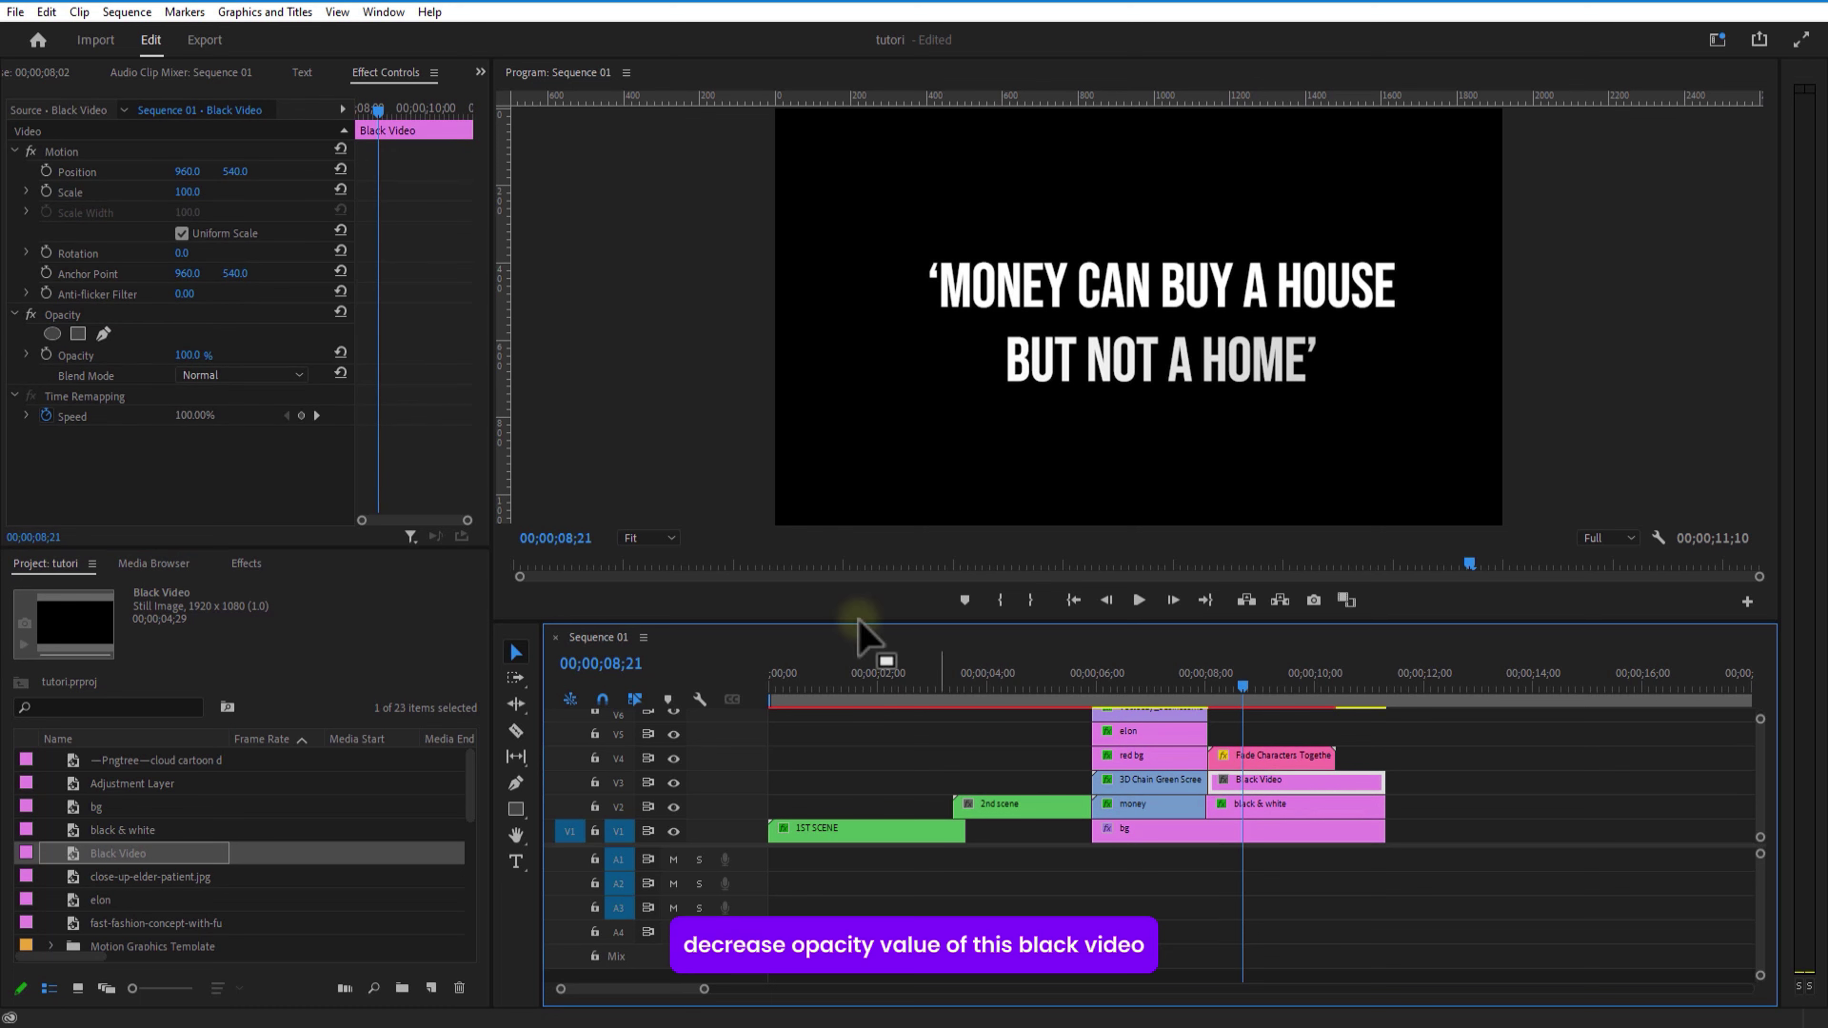
left_click(189, 356)
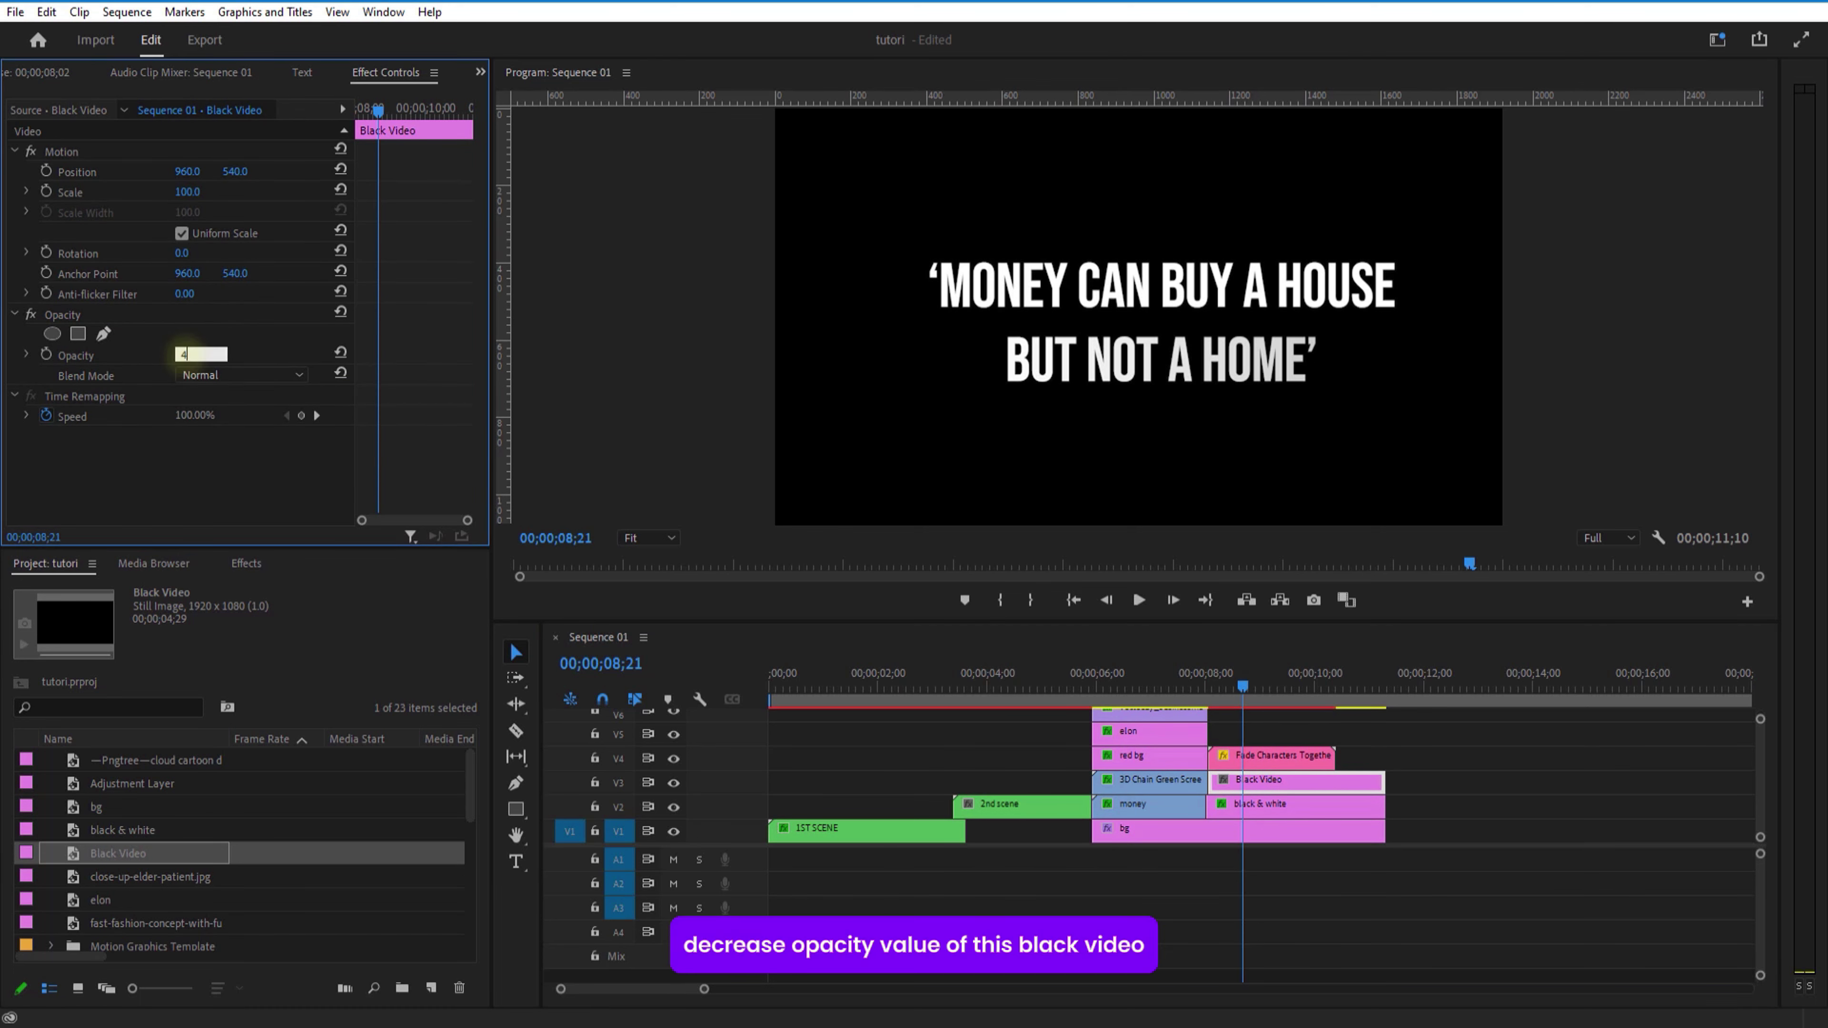
type("70")
key("Return")
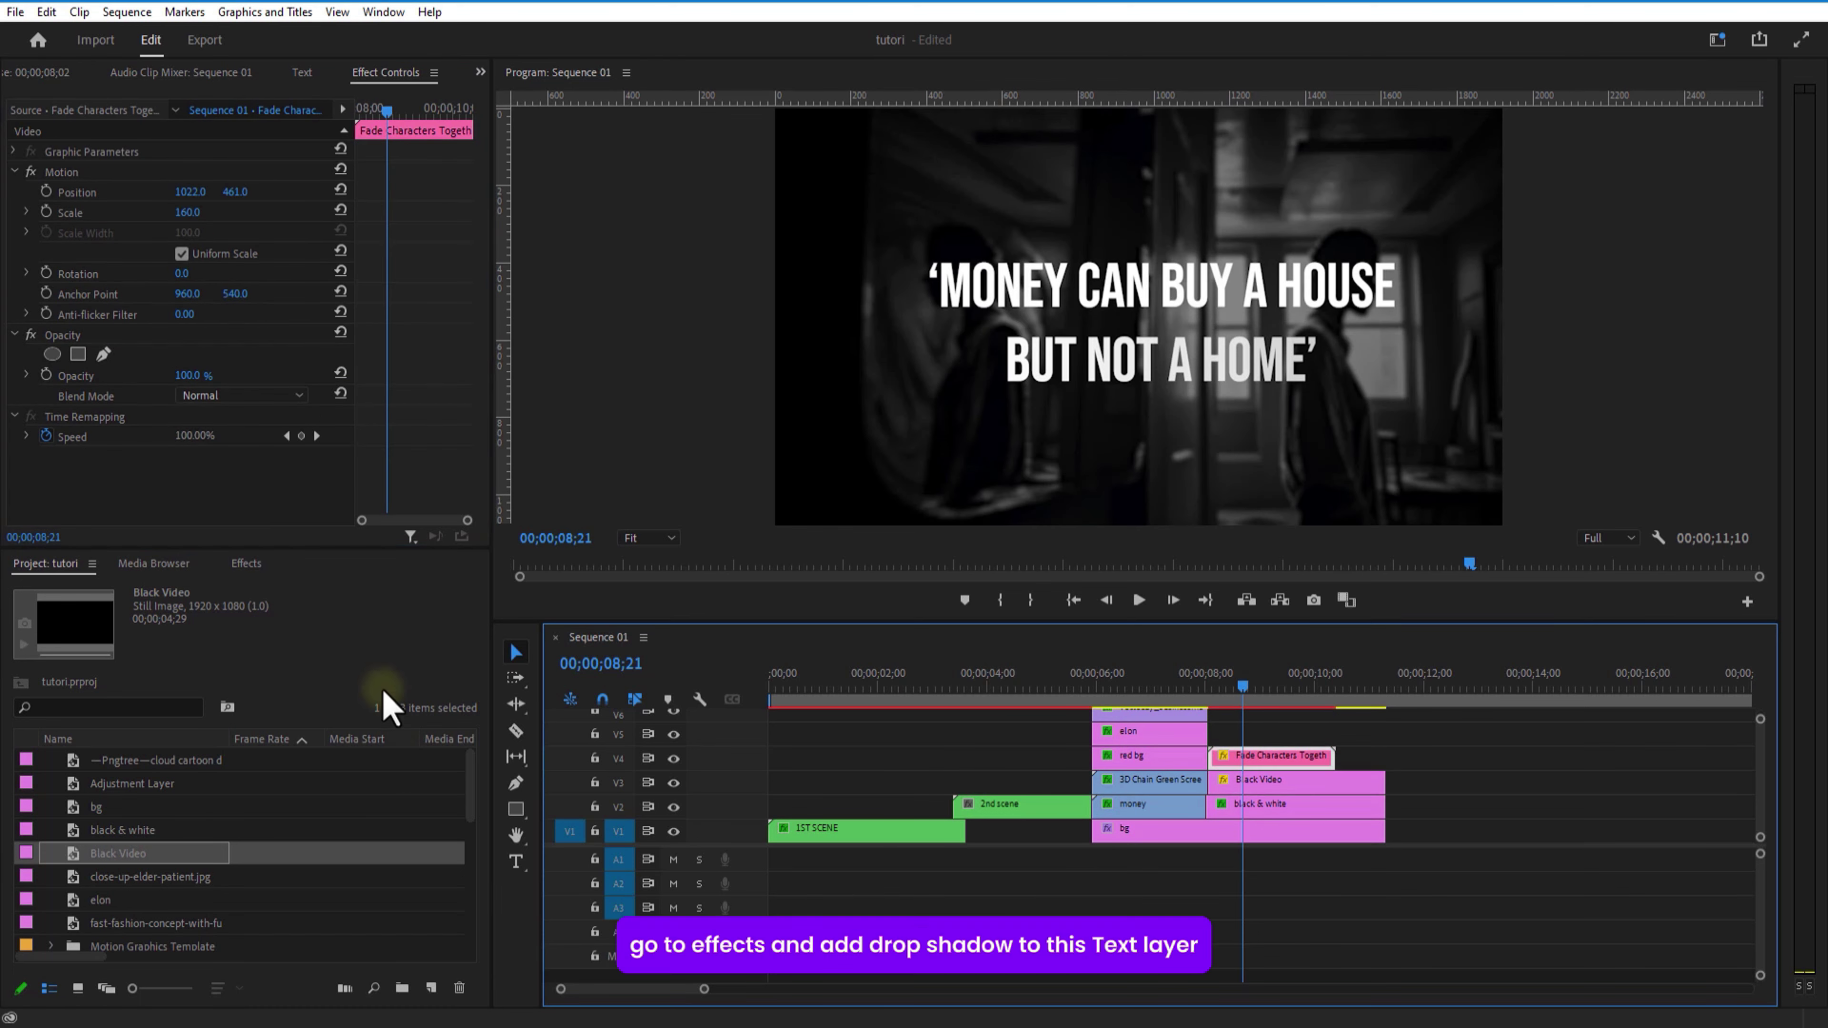
Find the Drop Shadow effect and apply it to the Fade Characters text clip on track V4.
left_click(246, 564)
key("BackSpace")
key("BackSpace")
key("BackSpace")
key("BackSpace")
key("BackSpace")
key("BackSpace")
key("BackSpace")
key("BackSpace")
key("BackSpace")
key("BackSpace")
key("BackSpace")
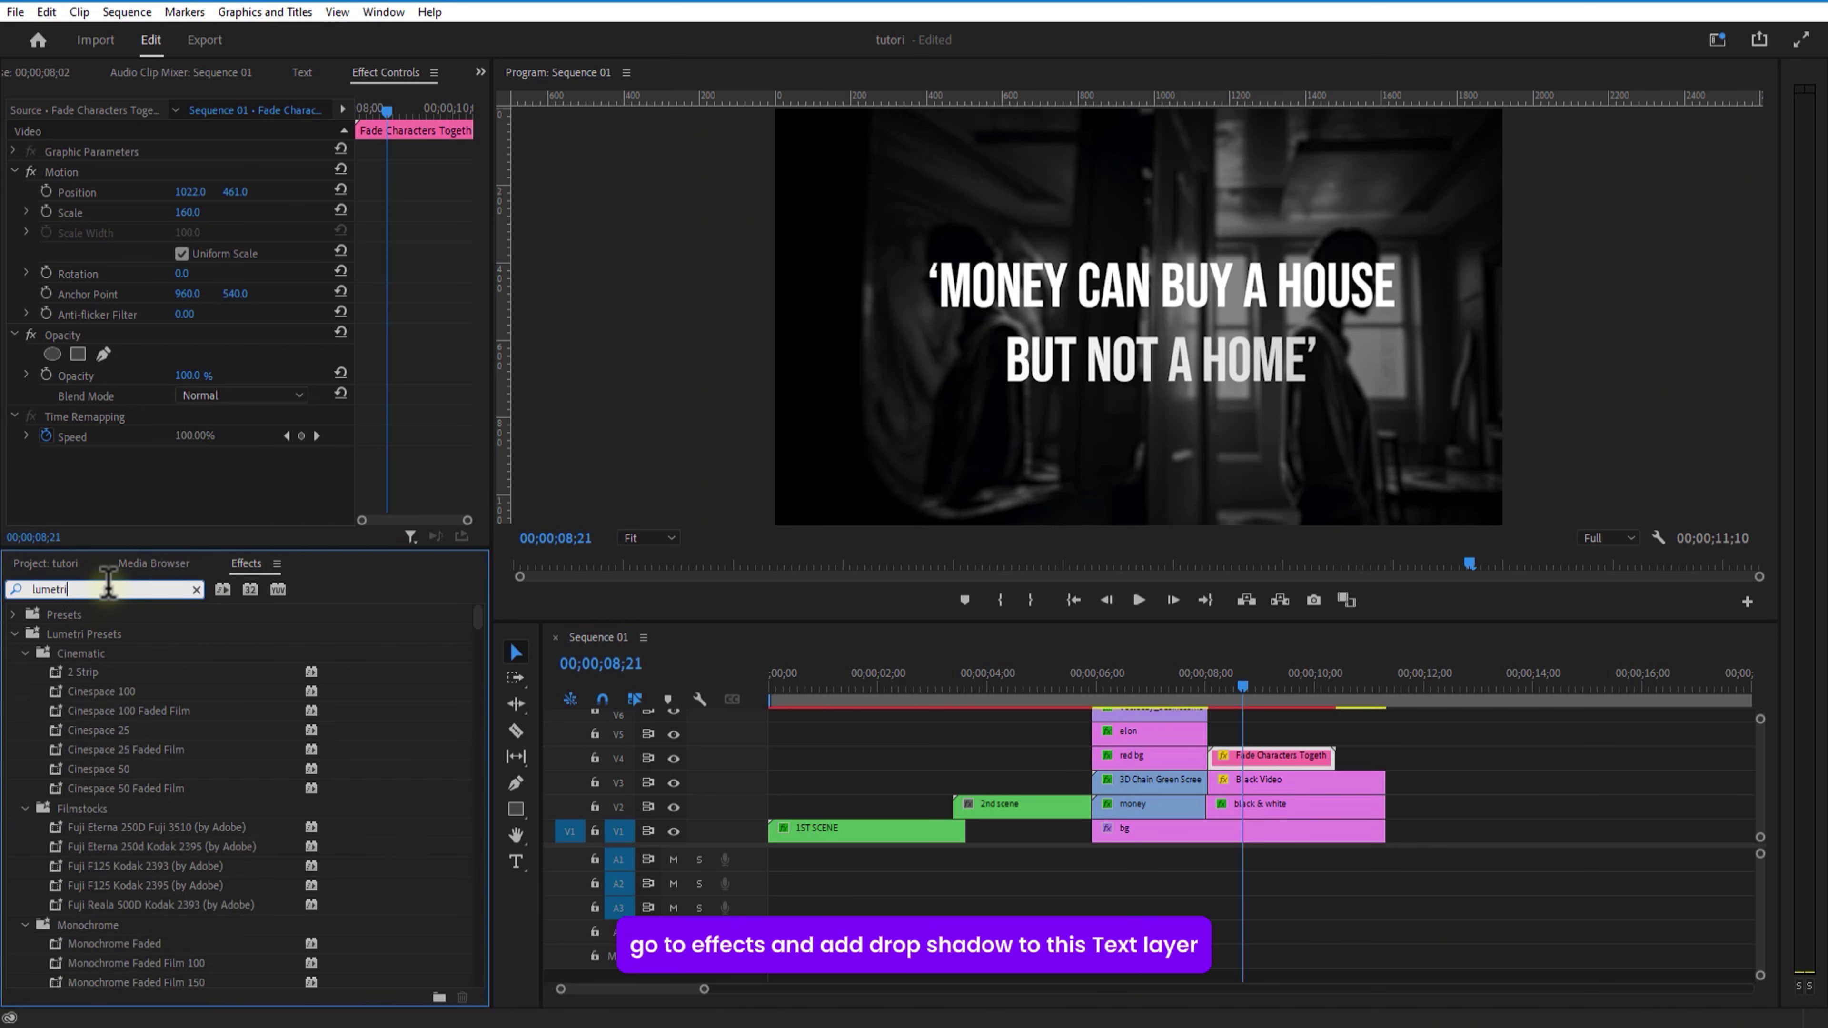
type("drop")
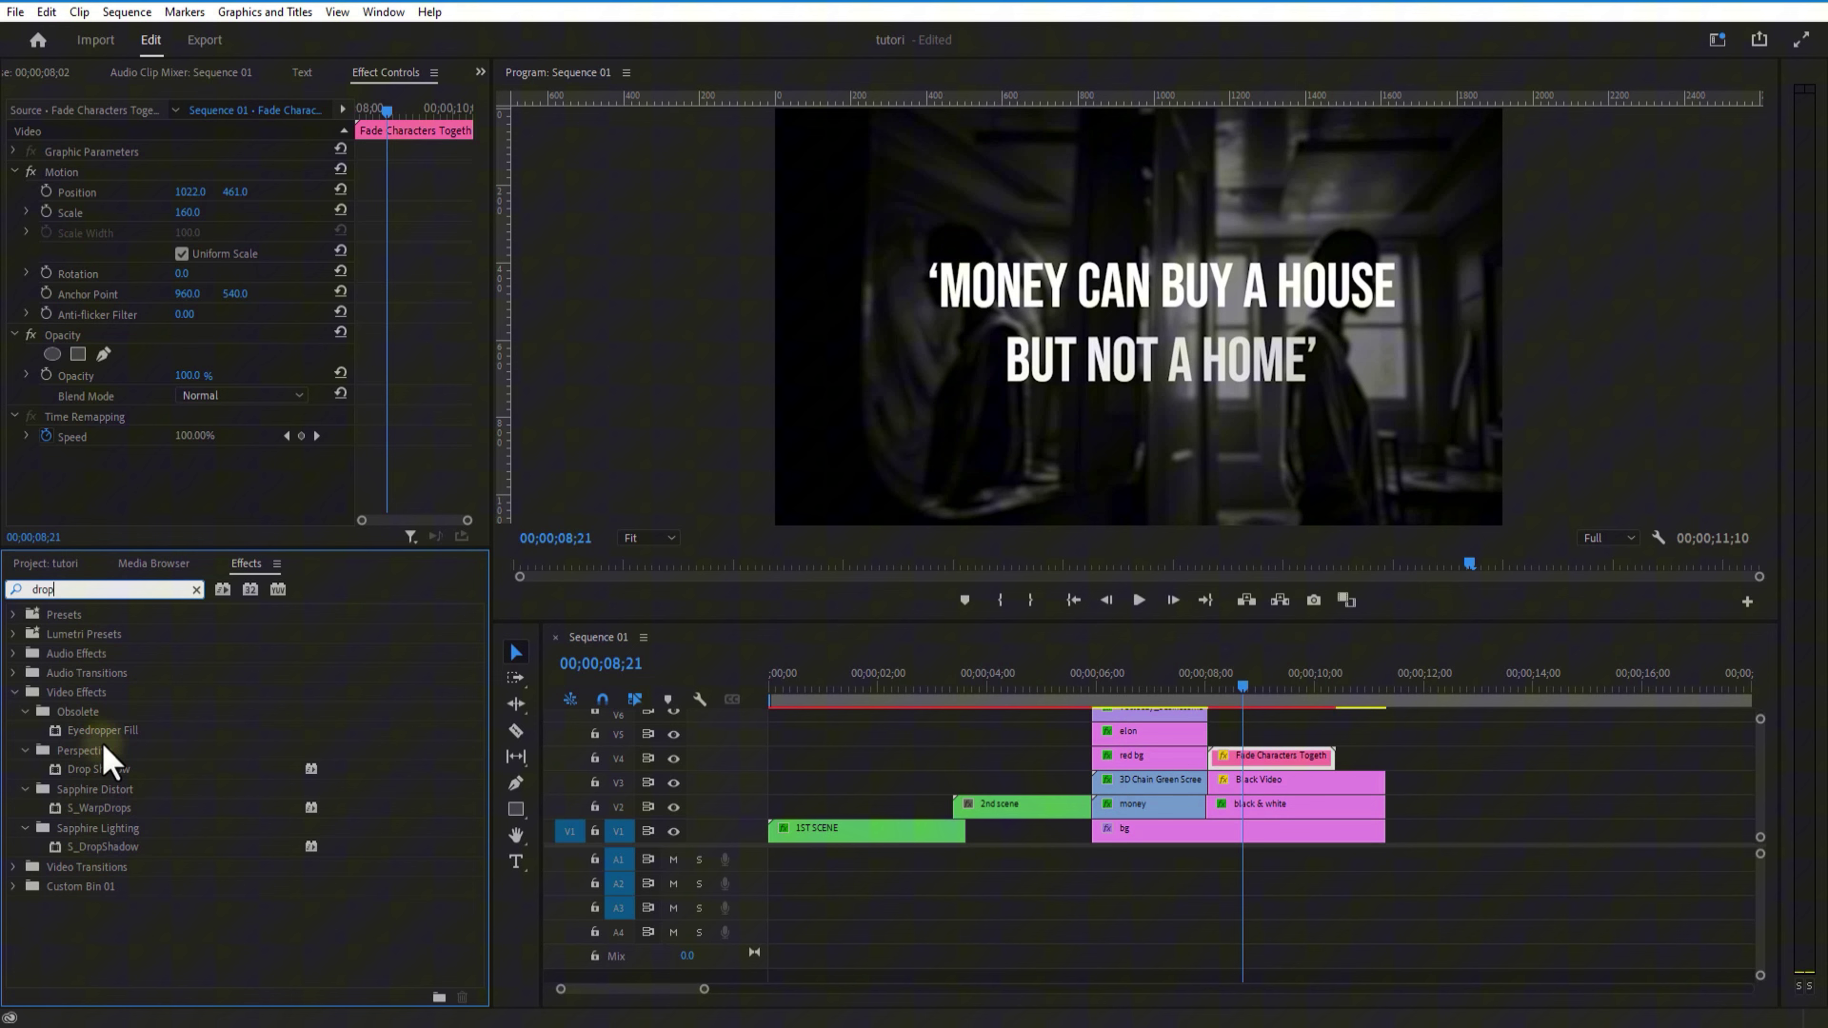
left_click_drag(101, 767, 337, 770)
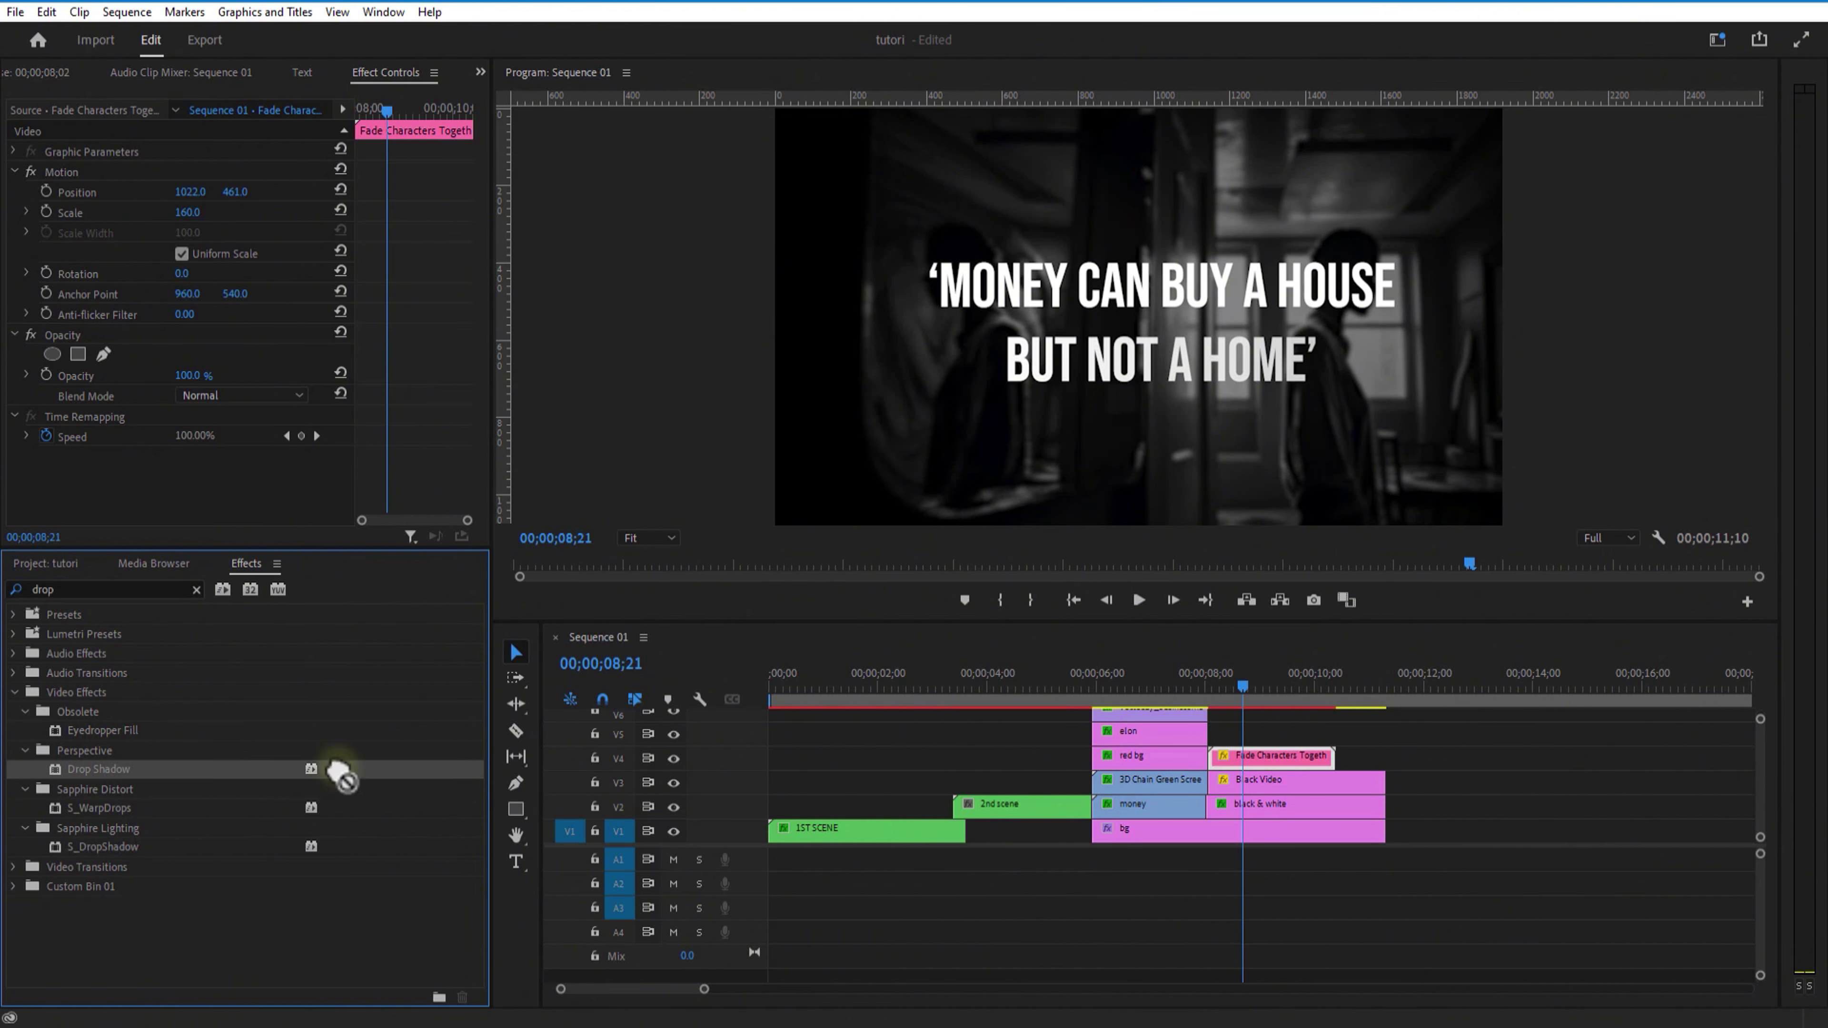
left_click_drag(1267, 768, 1268, 761)
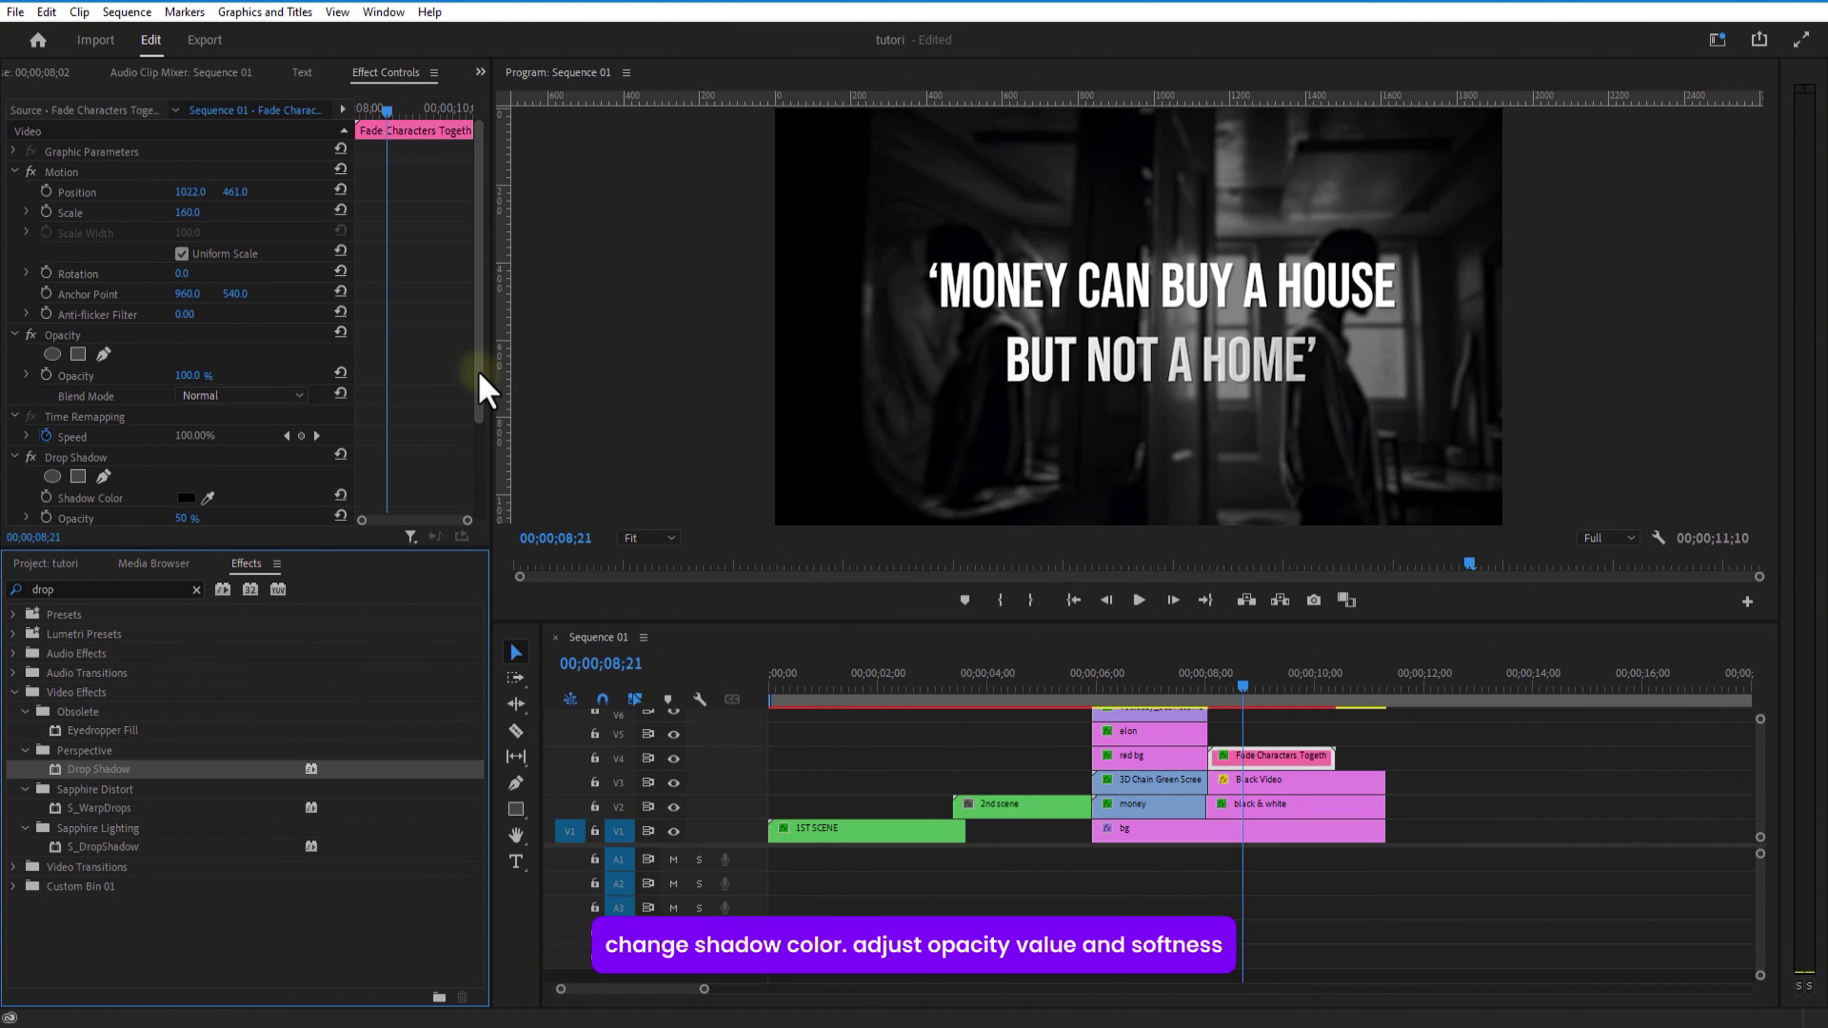
Set the text clip's Drop Shadow to white with Opacity 5%, Distance 1 and Softness 35.
left_click_drag(478, 375, 475, 486)
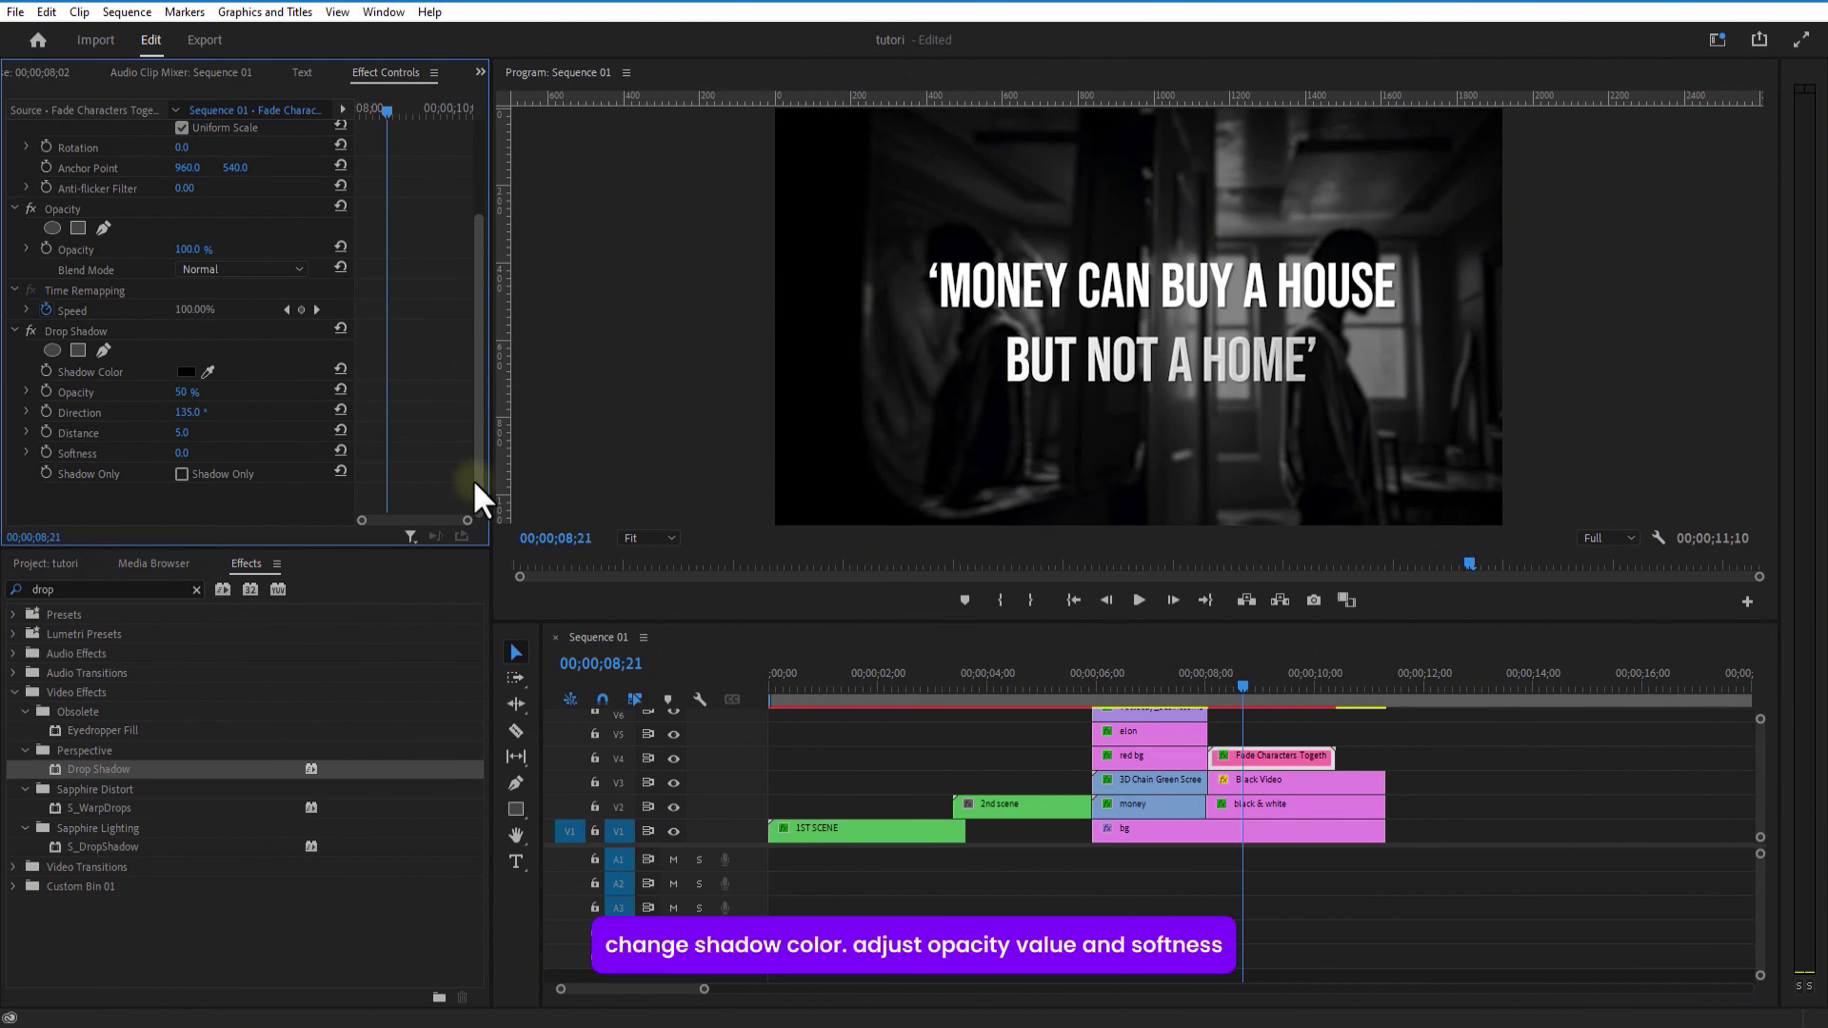
left_click(943, 287)
left_click(182, 392)
type("30")
key("Return")
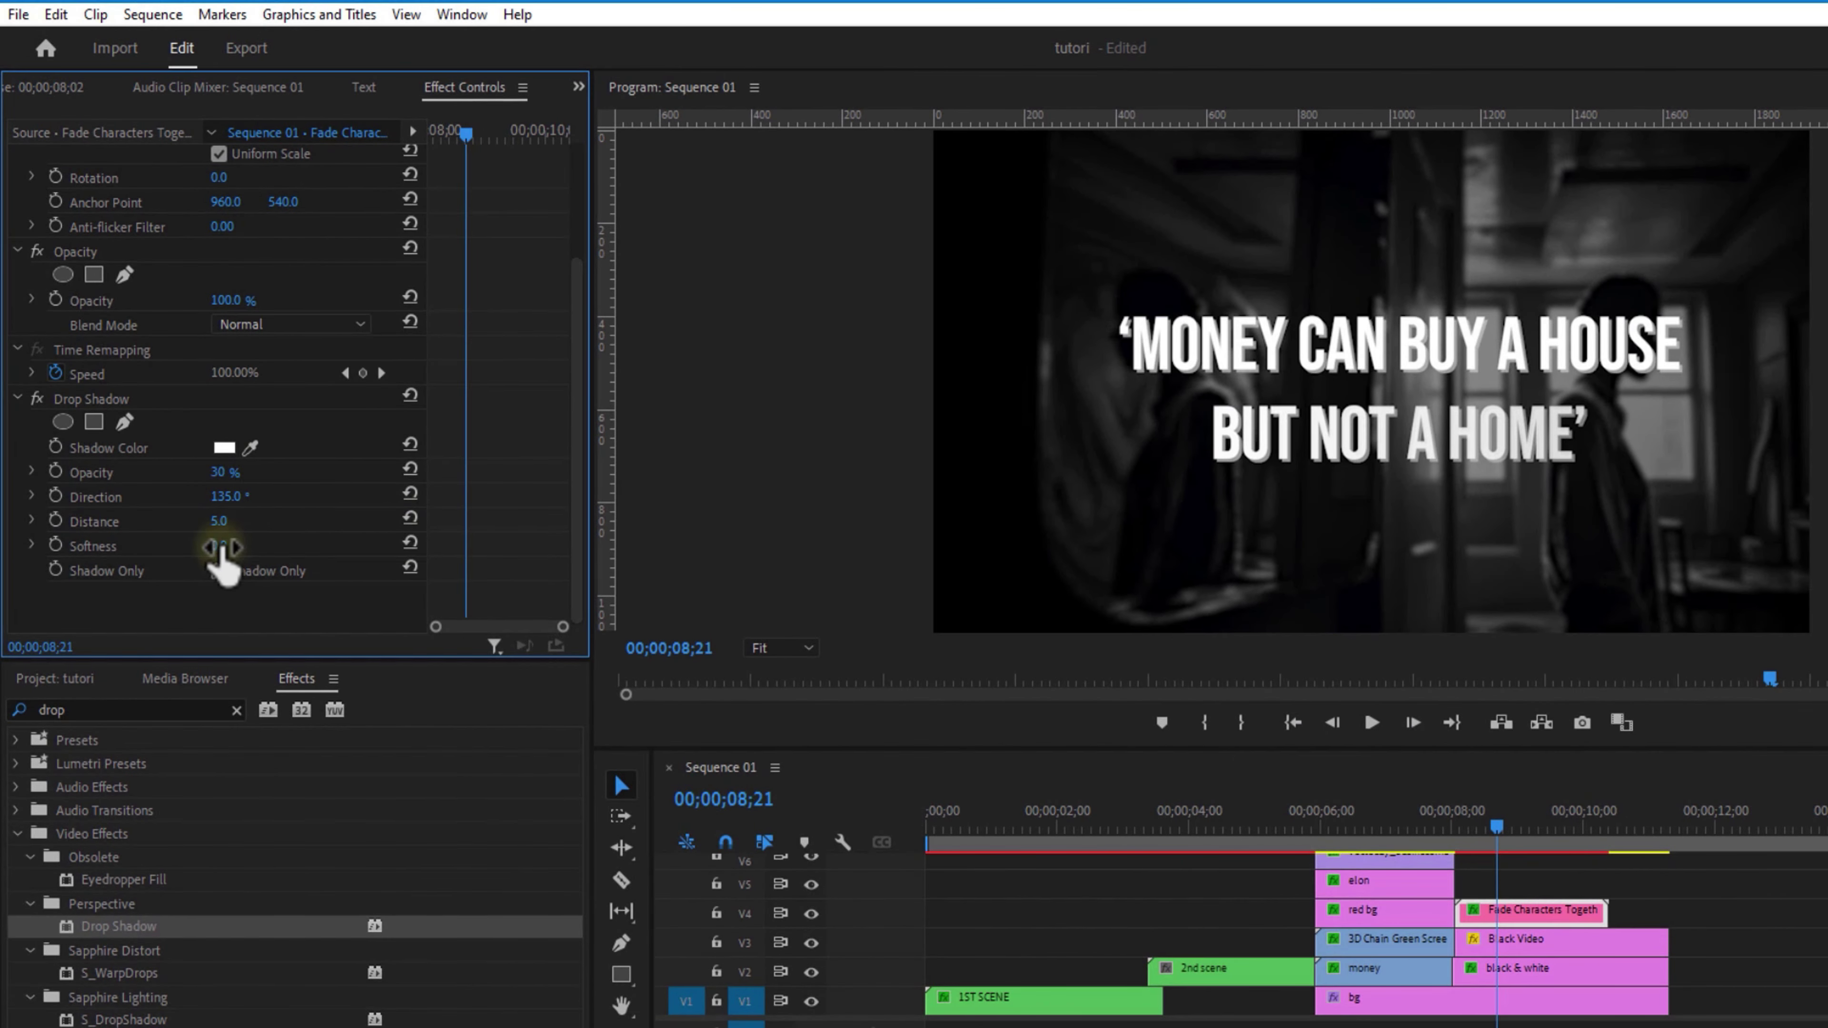
left_click_drag(222, 548, 298, 535)
left_click(219, 521)
type("1")
key("Return")
left_click(219, 472)
type("5")
key("Return")
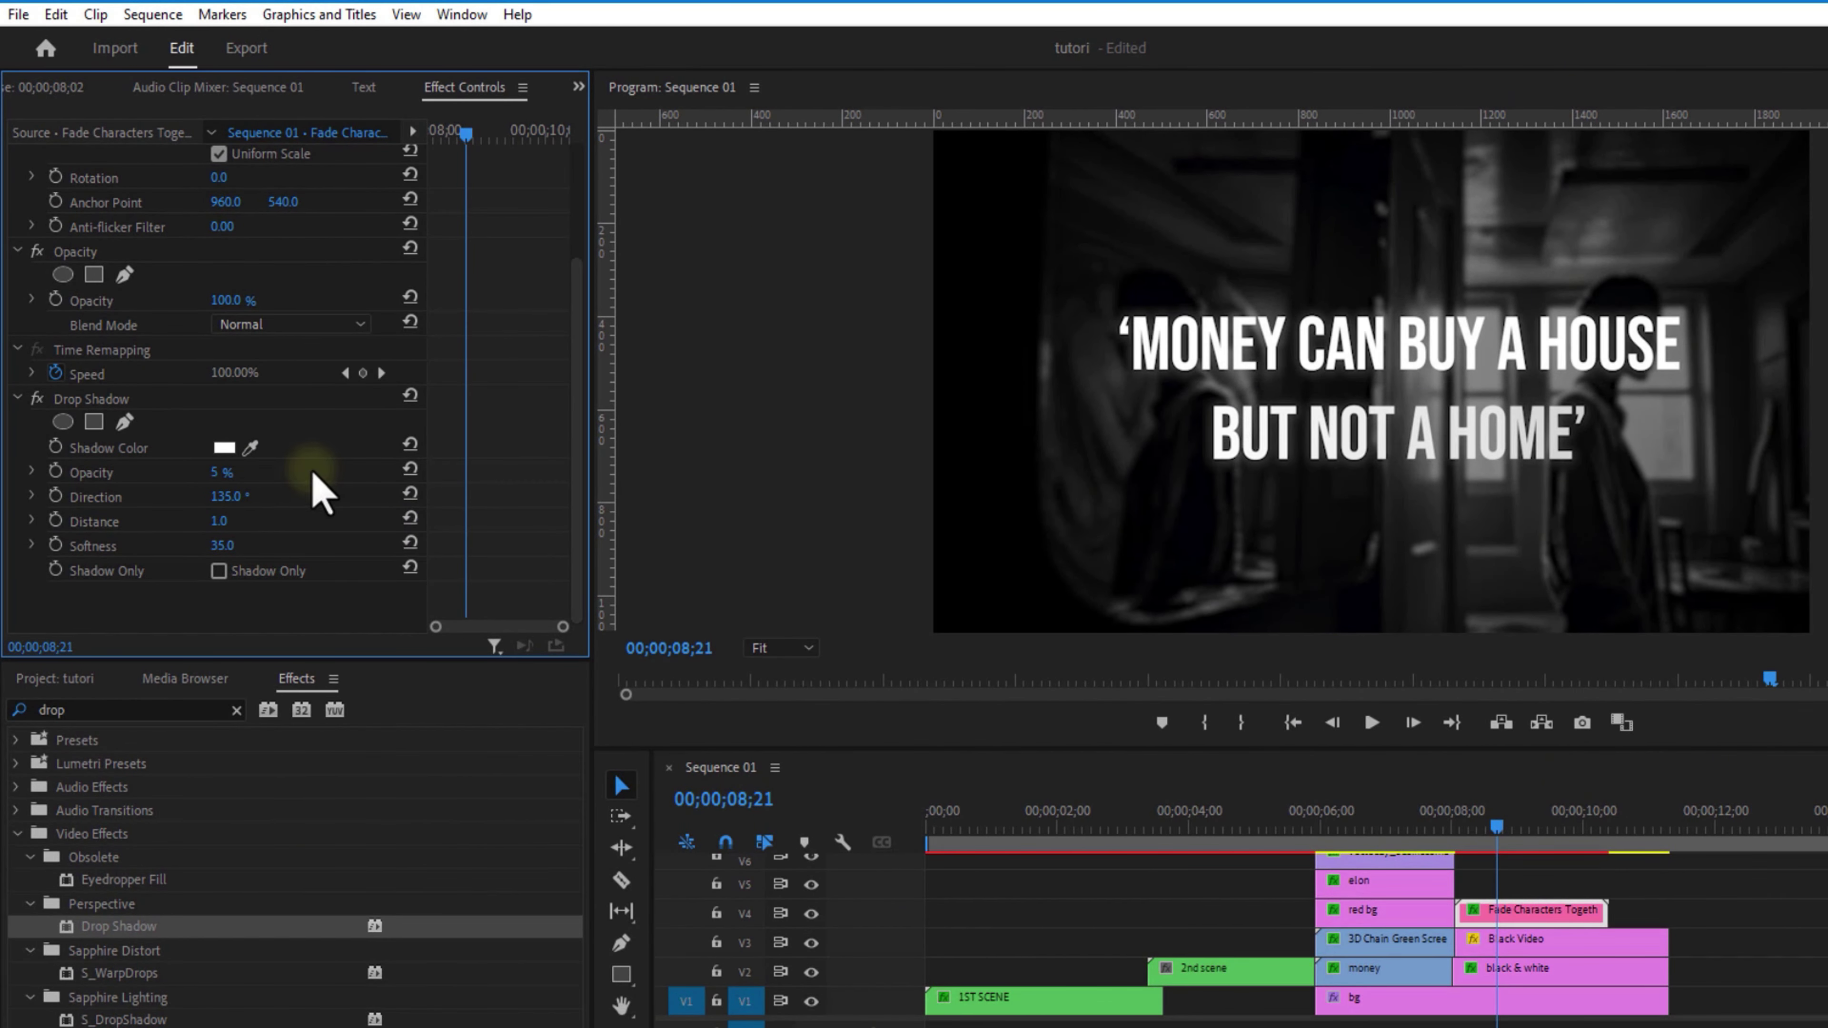
Trim the text, Black Video and black & white clips to end at 00;00;09;00 and nest them as "4th scene".
left_click_drag(1498, 844, 1458, 863)
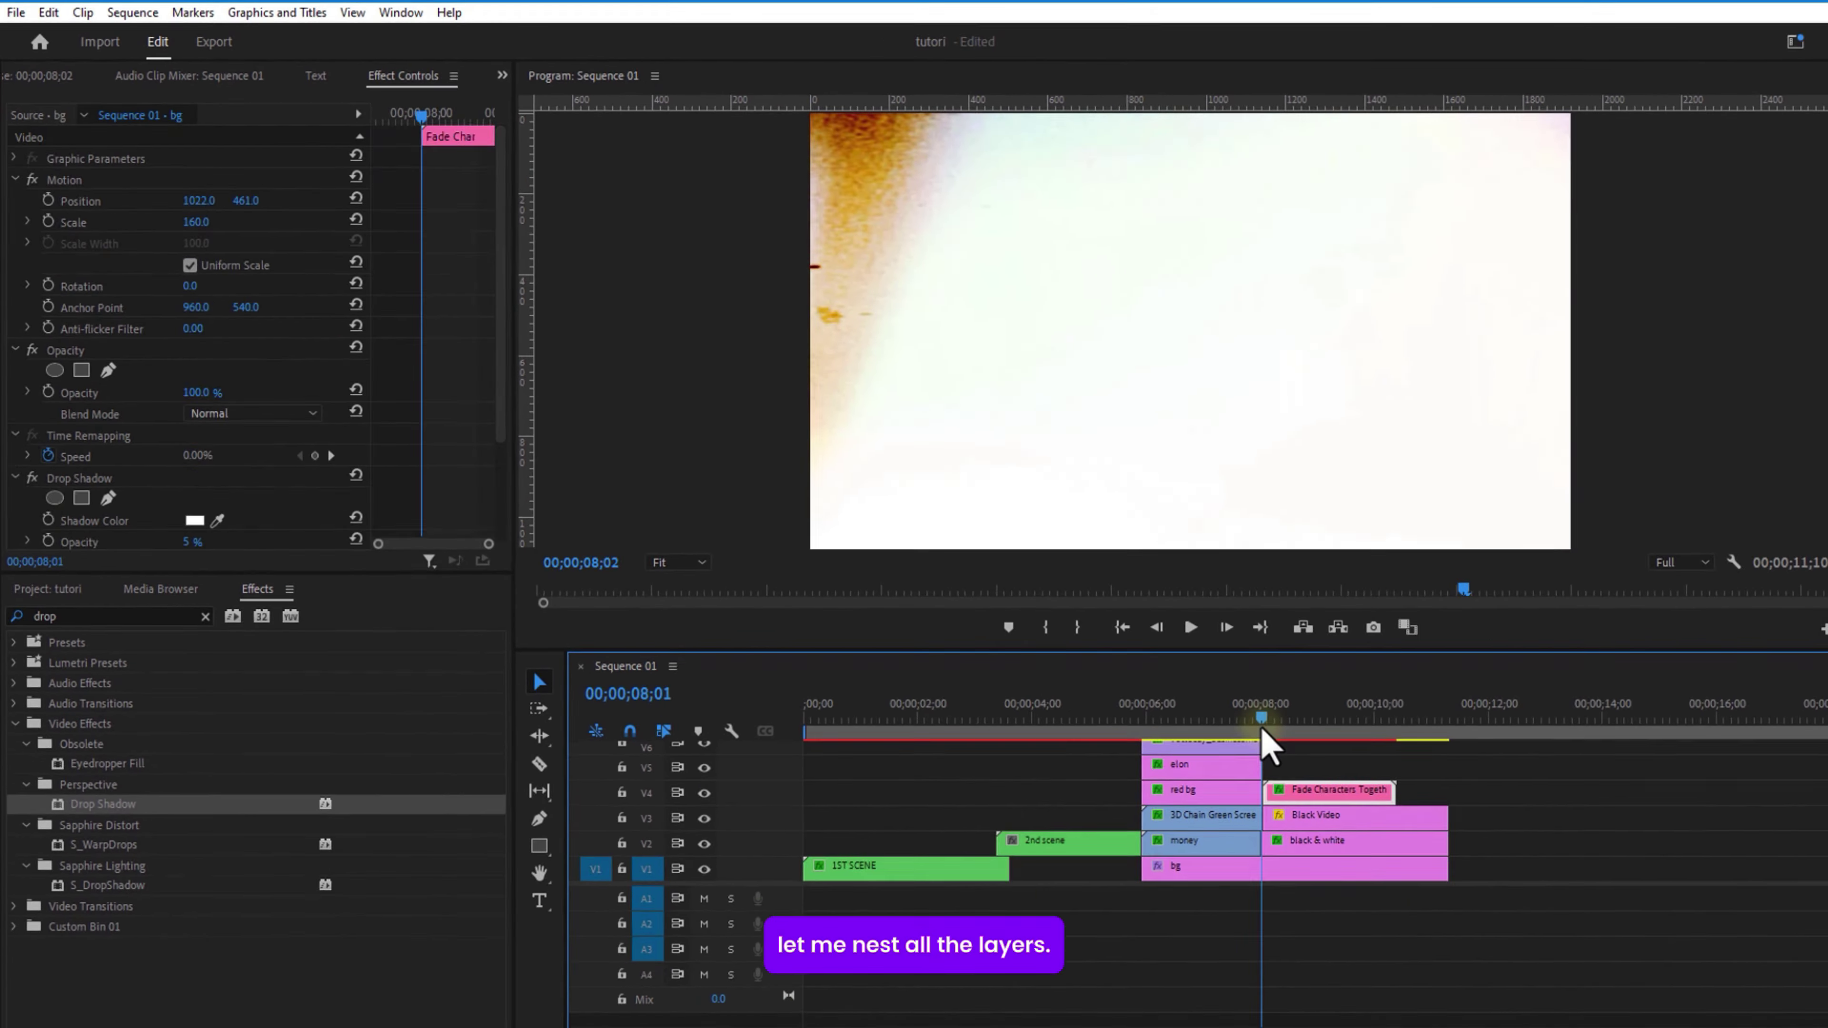
left_click(941, 651)
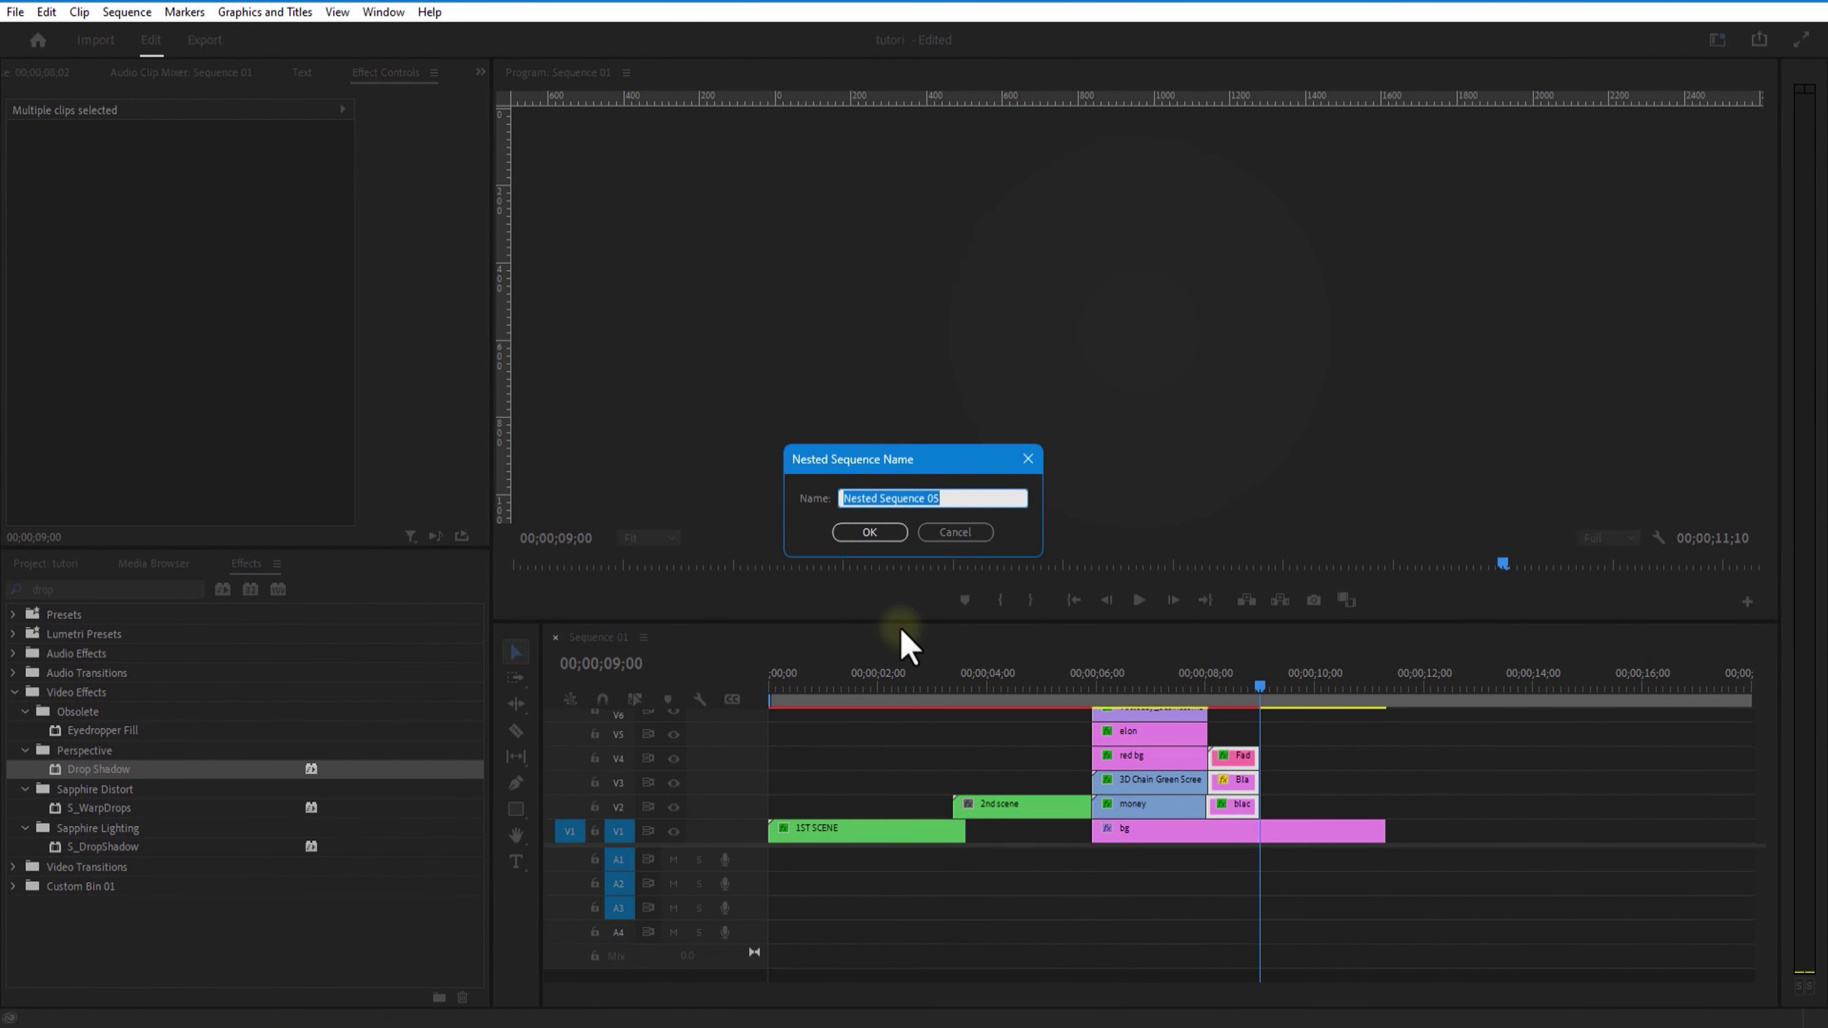
key("Return")
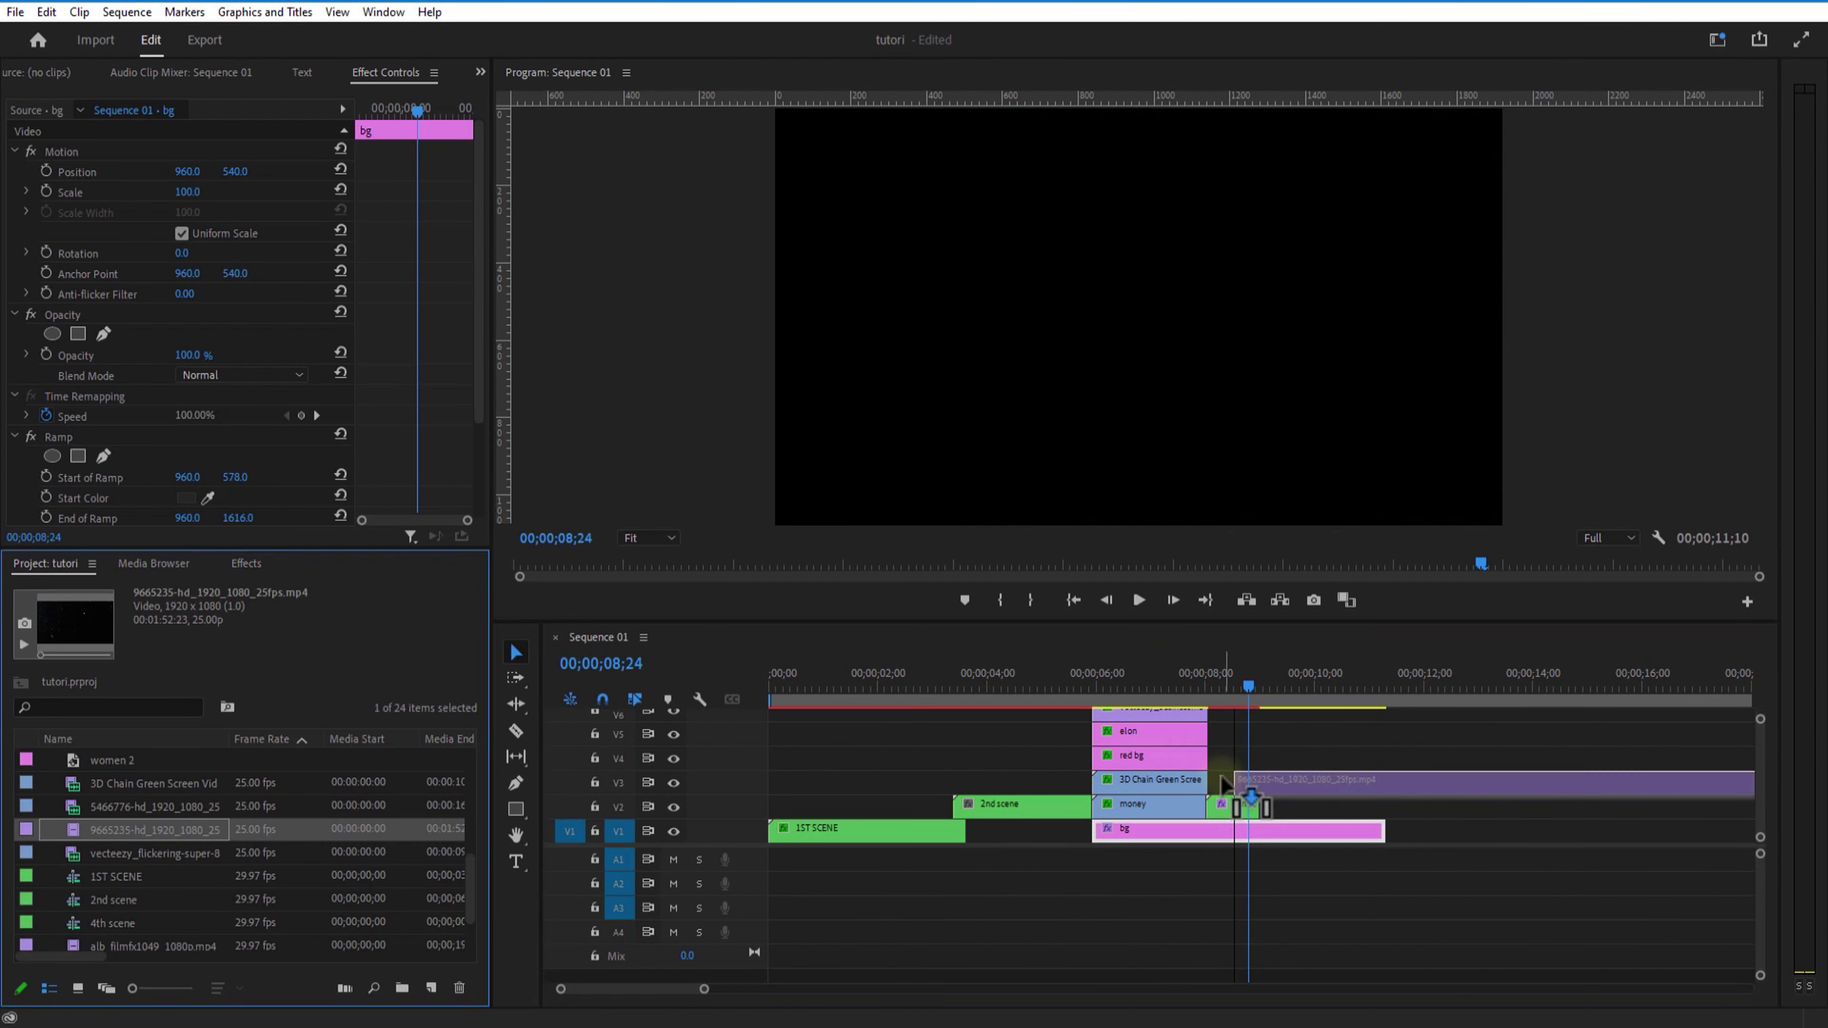
Place the 9665235-hd dust footage on V3 over the 4th scene clip's length, with Blend Mode Screen and Opacity 20%.
left_click_drag(1222, 781, 1249, 778)
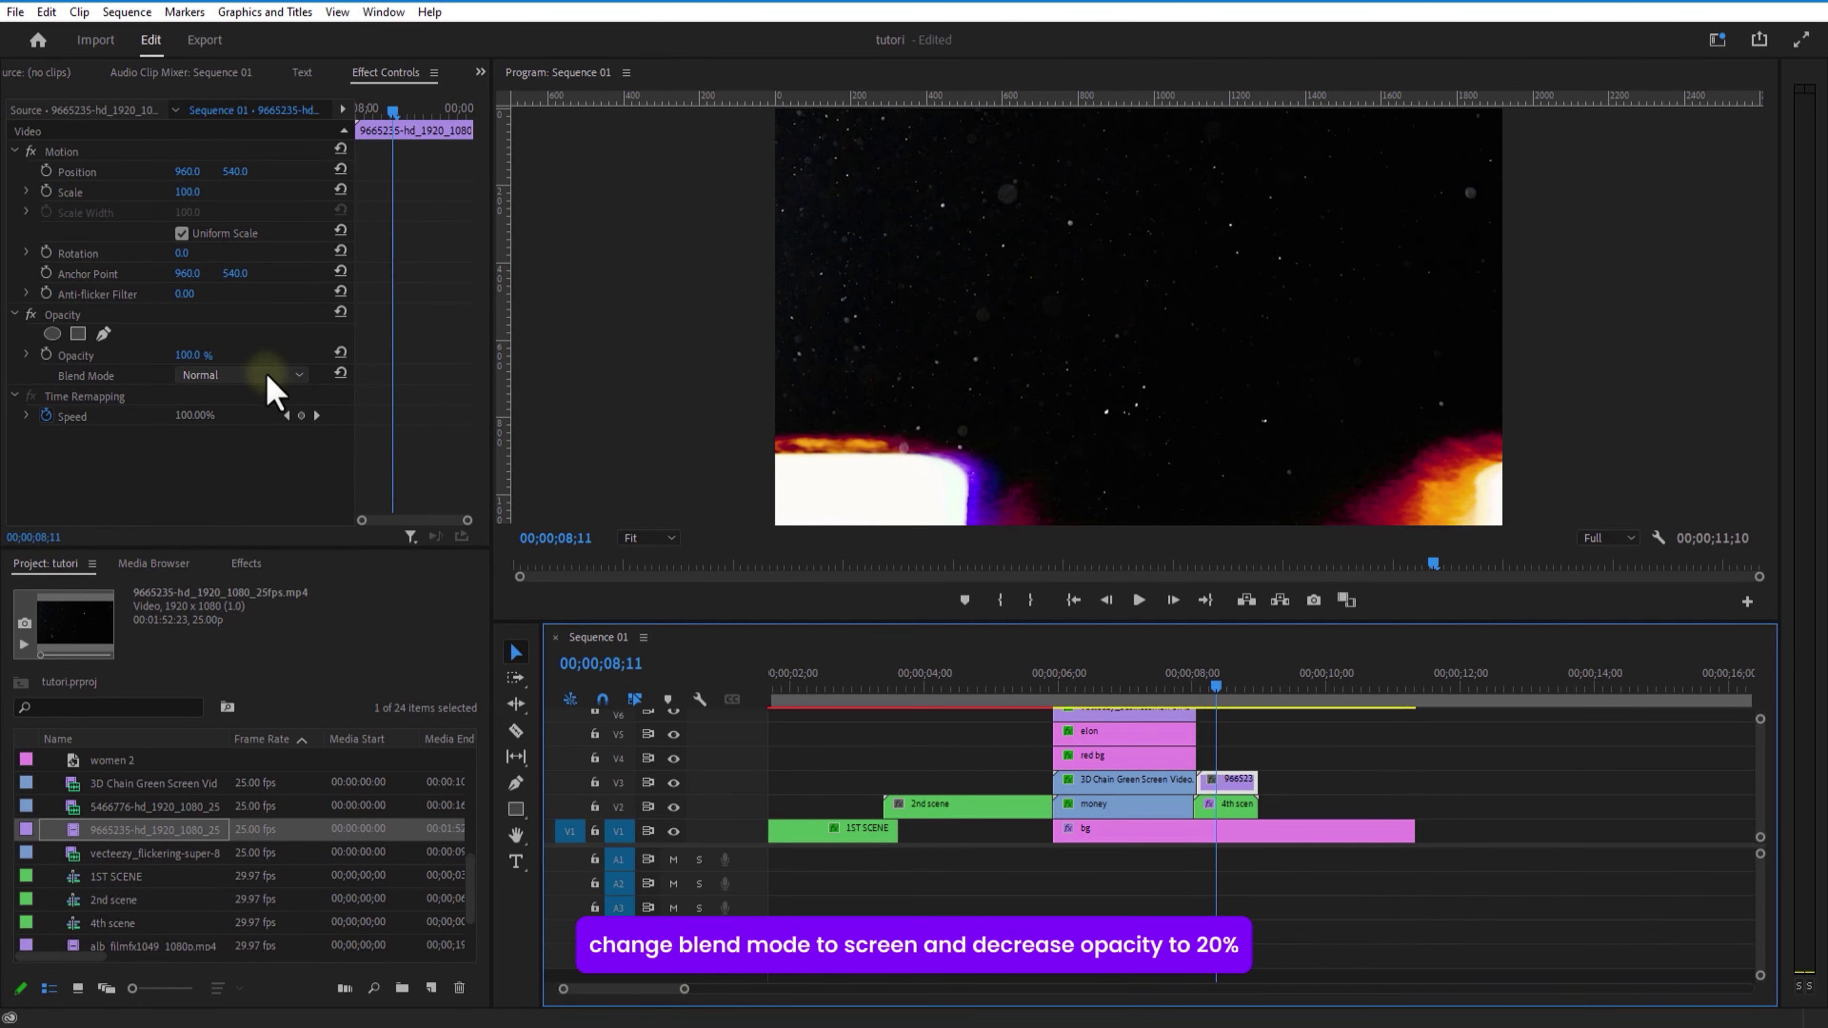
left_click(269, 376)
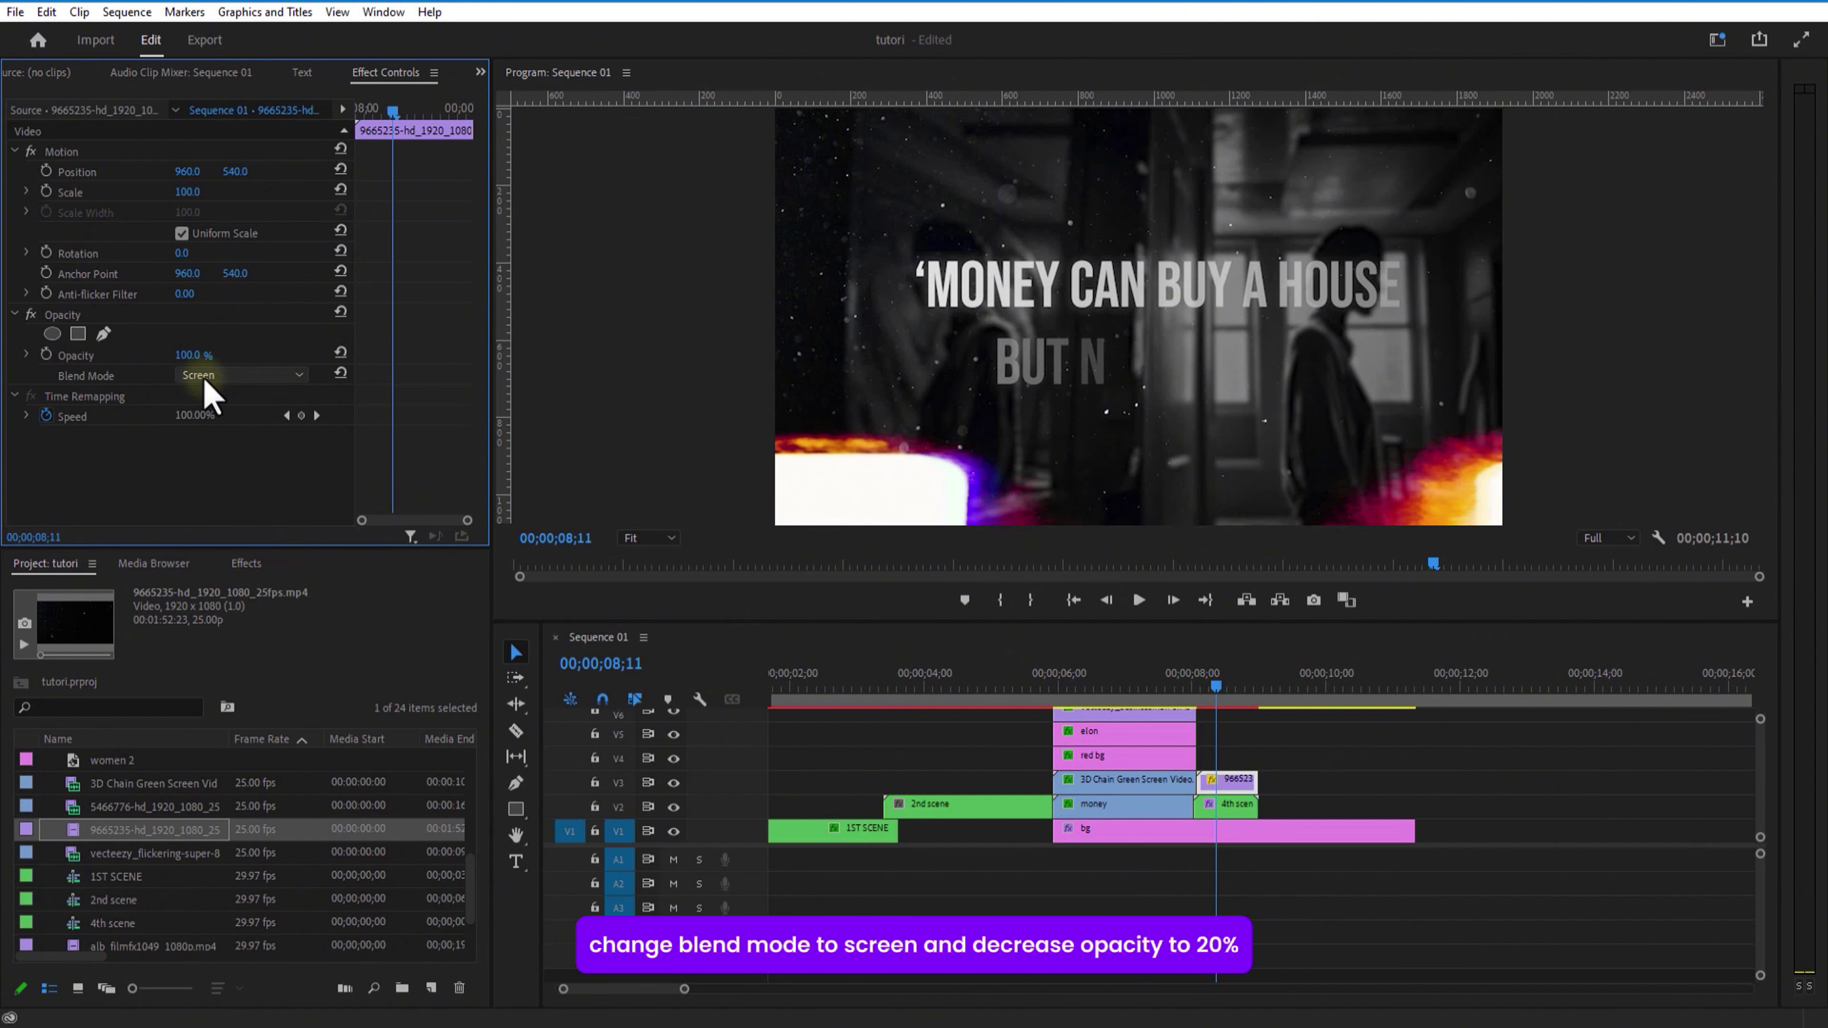
left_click(193, 354)
type("2")
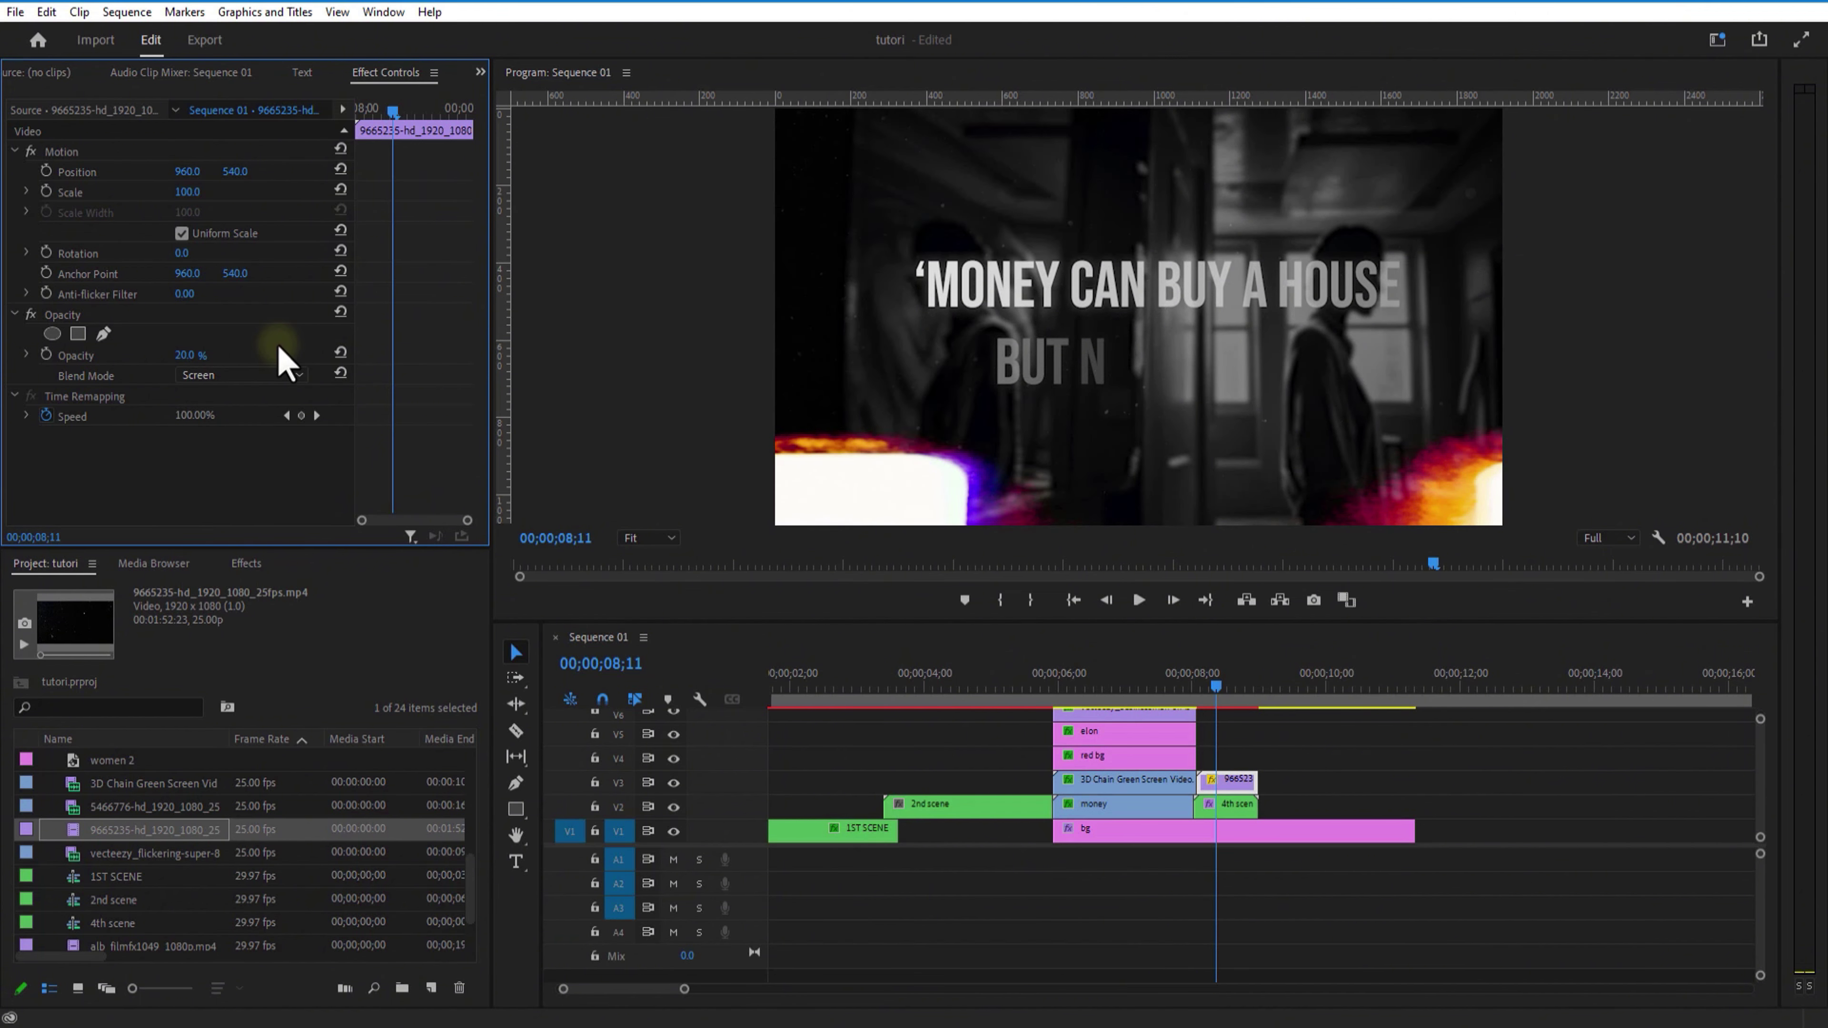
Find the Transform effect and apply it to the 4th scene clip on track V2.
type("trans")
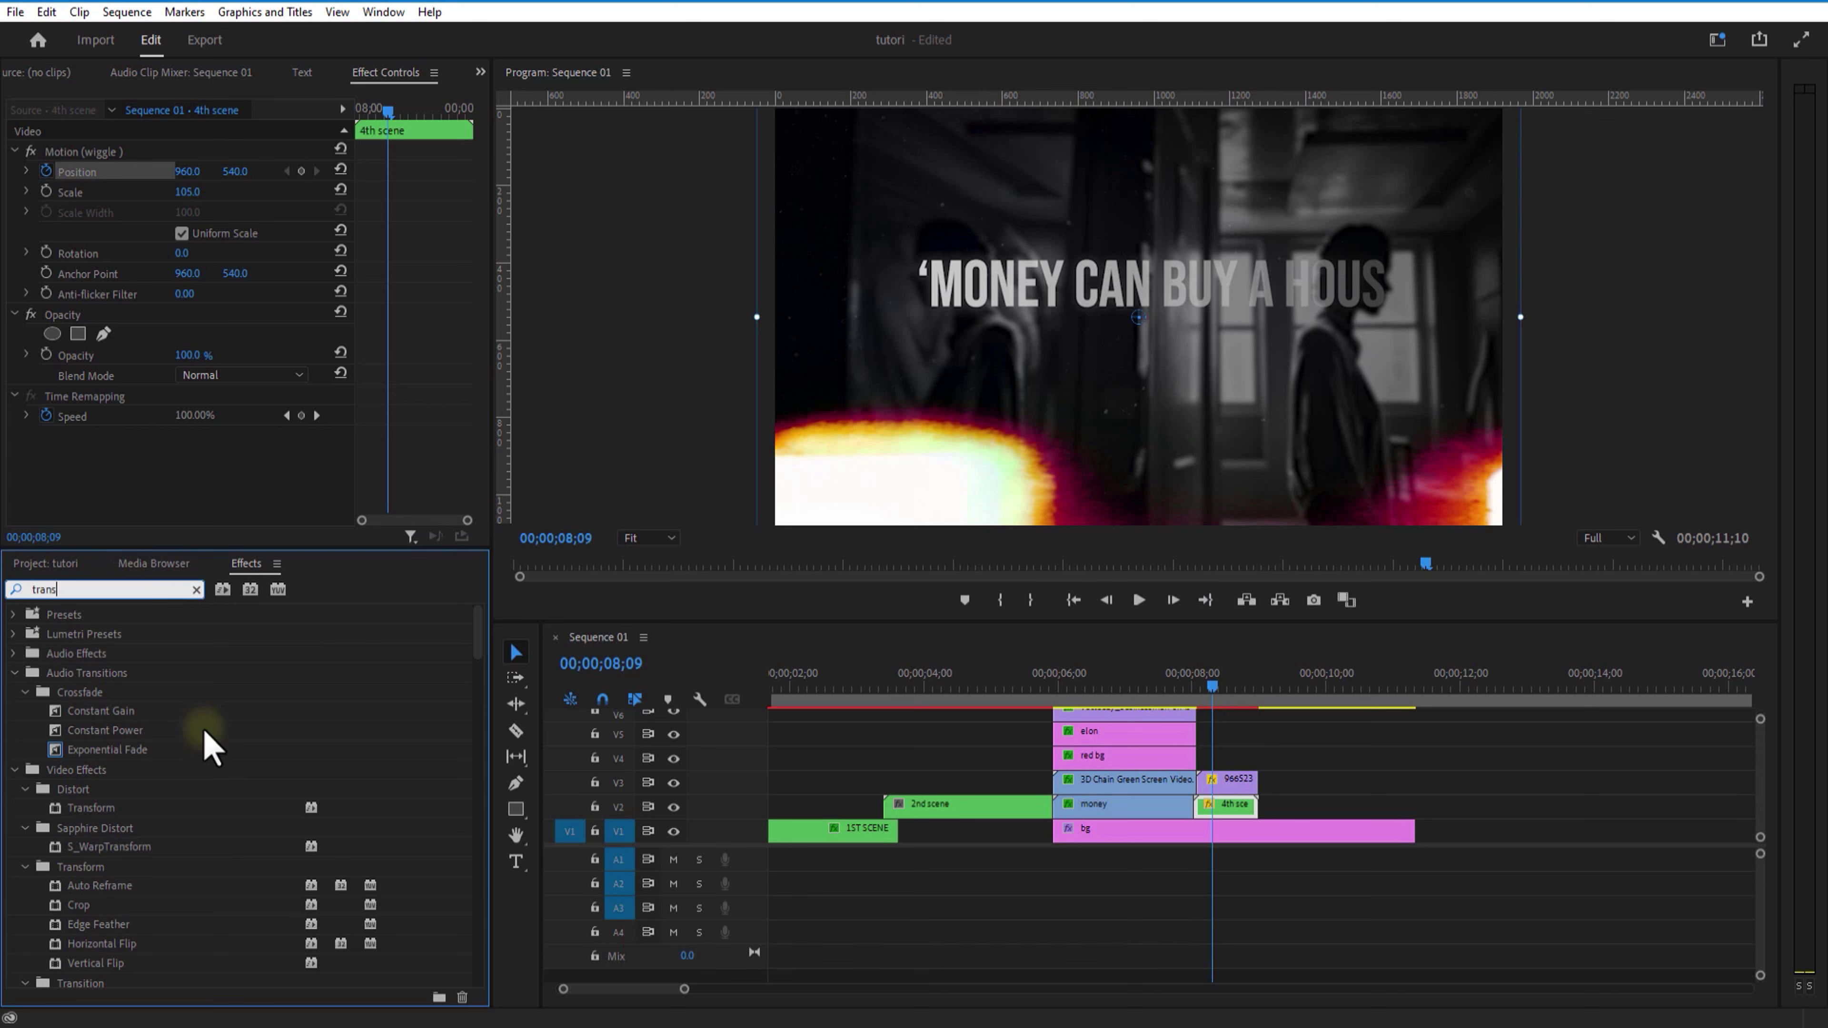
left_click_drag(107, 811, 200, 813)
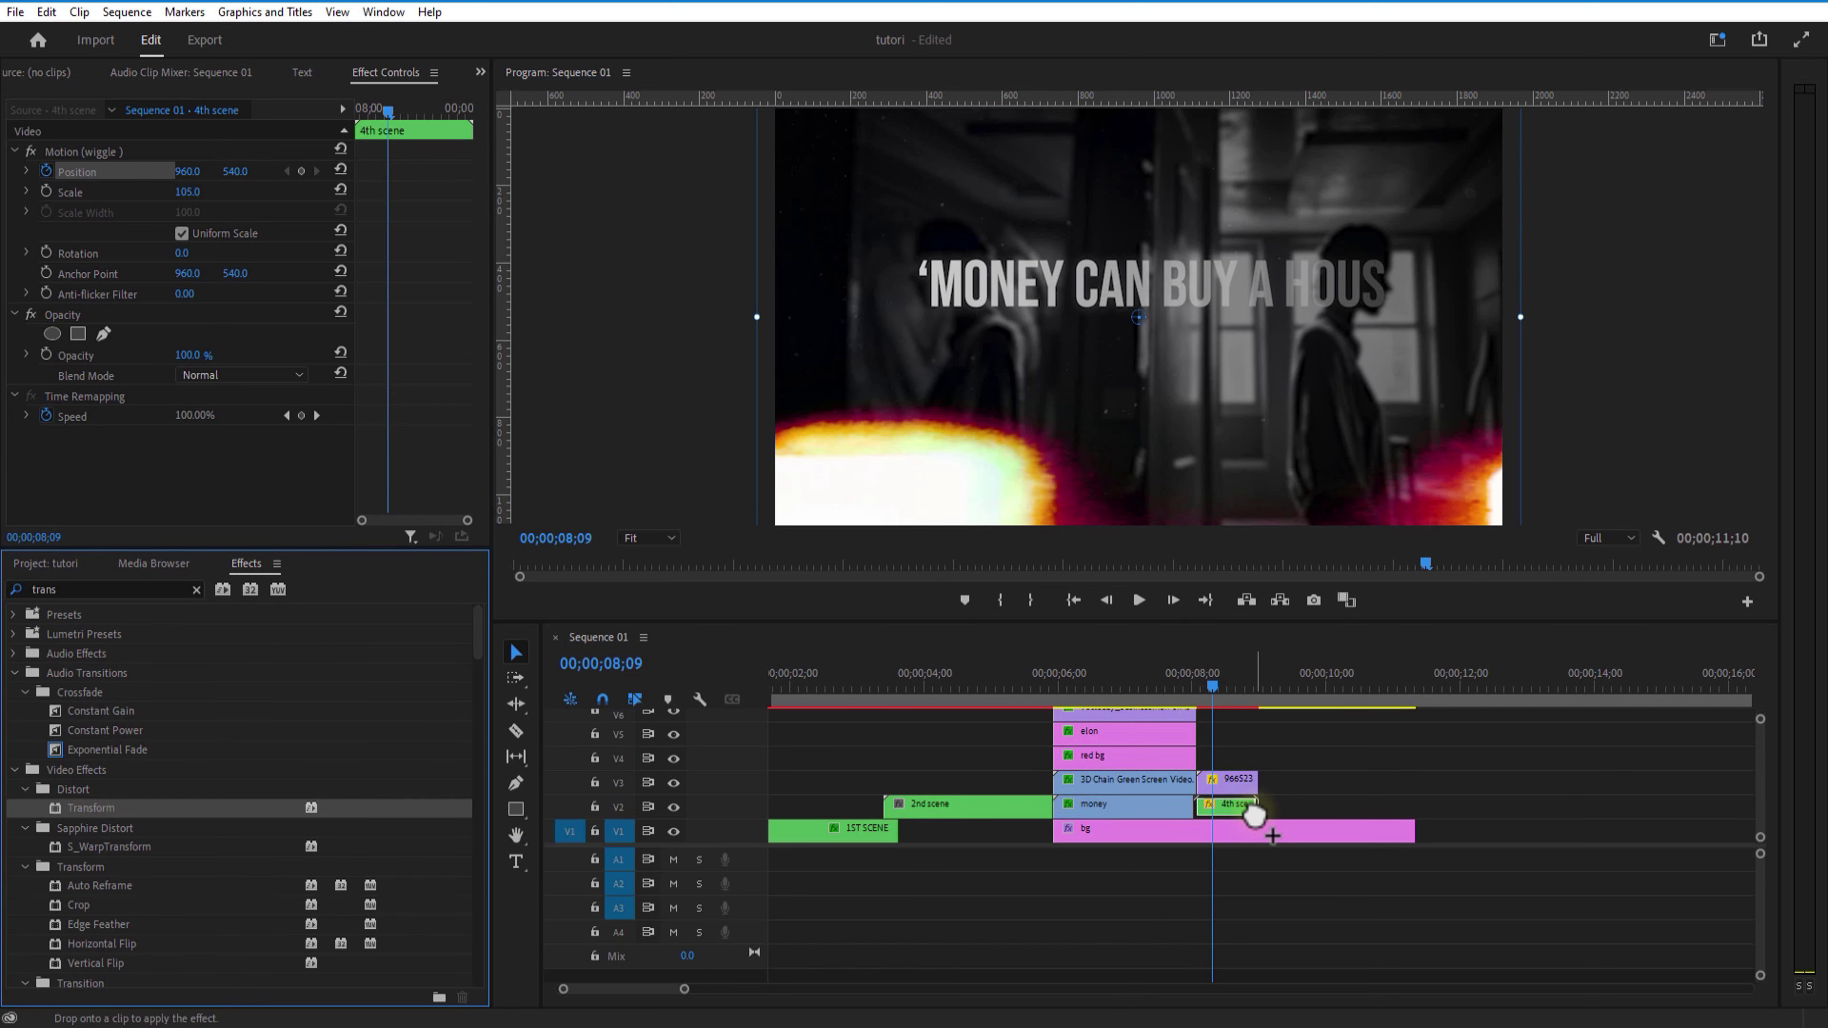
left_click_drag(1253, 816, 1252, 810)
left_click_drag(481, 359, 475, 431)
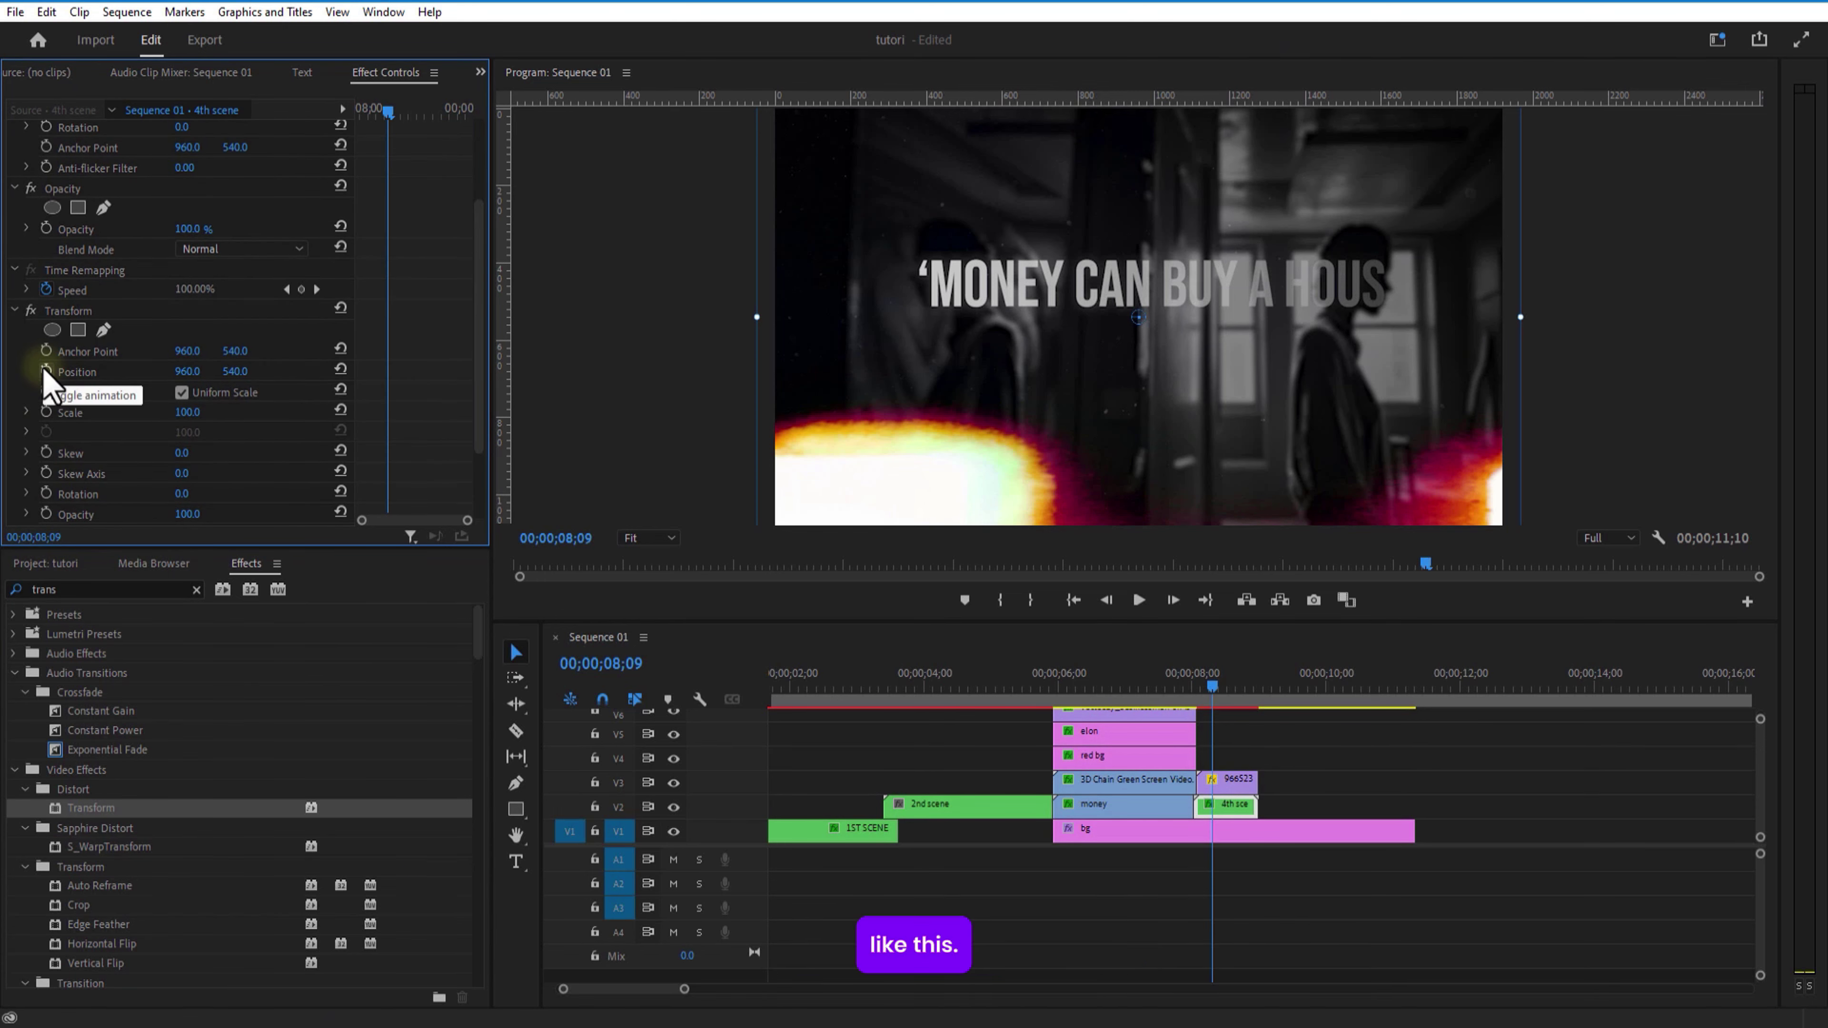
Keyframe the 4th scene clip's Transform Position across its length with slight vertical shifts at successive points.
mouse_move(390, 112)
left_mouse_down()
mouse_move(353, 113)
mouse_move(377, 134)
mouse_move(395, 117)
left_mouse_up()
left_click_drag(236, 372, 240, 372)
left_click_drag(397, 115, 416, 120)
left_click_drag(235, 372, 248, 372)
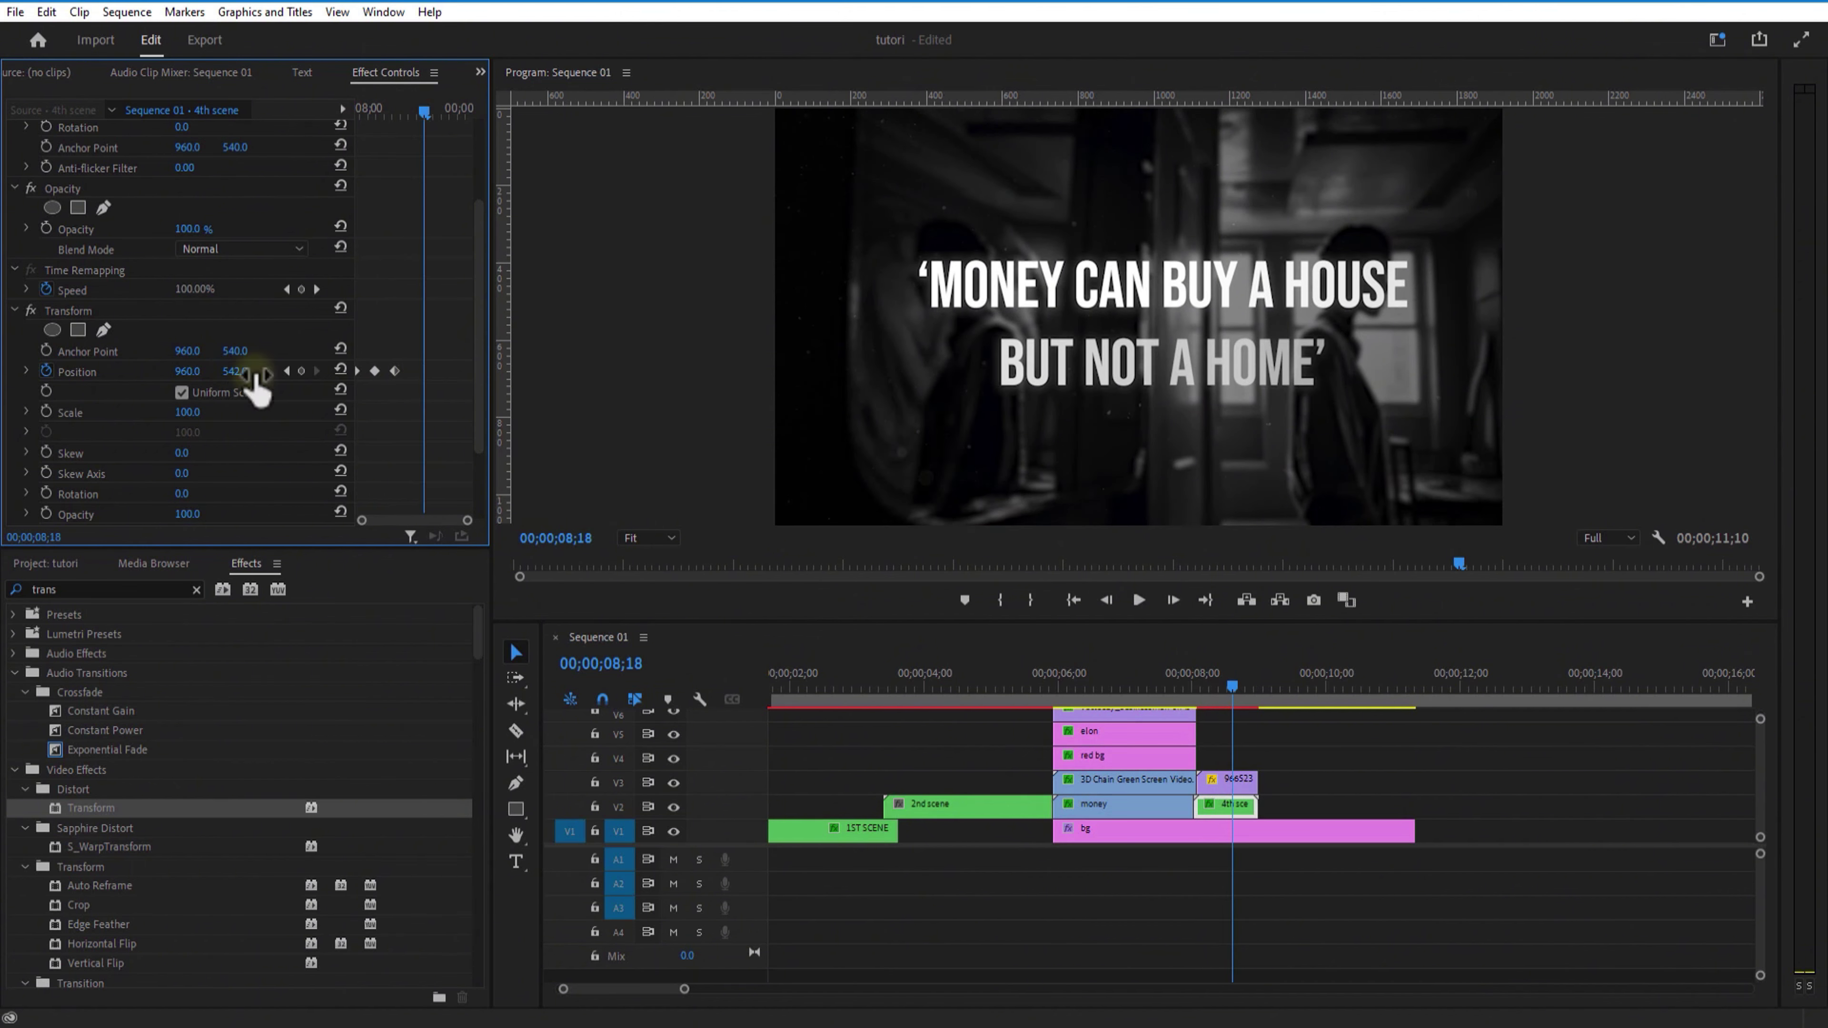
left_click_drag(416, 113, 440, 119)
left_click_drag(235, 372, 232, 372)
left_click_drag(441, 116, 447, 139)
Open the 4th scene nest with the playhead at 00;00;08;24 and apply Gaussian Blur to its text clip.
left_click(1240, 696)
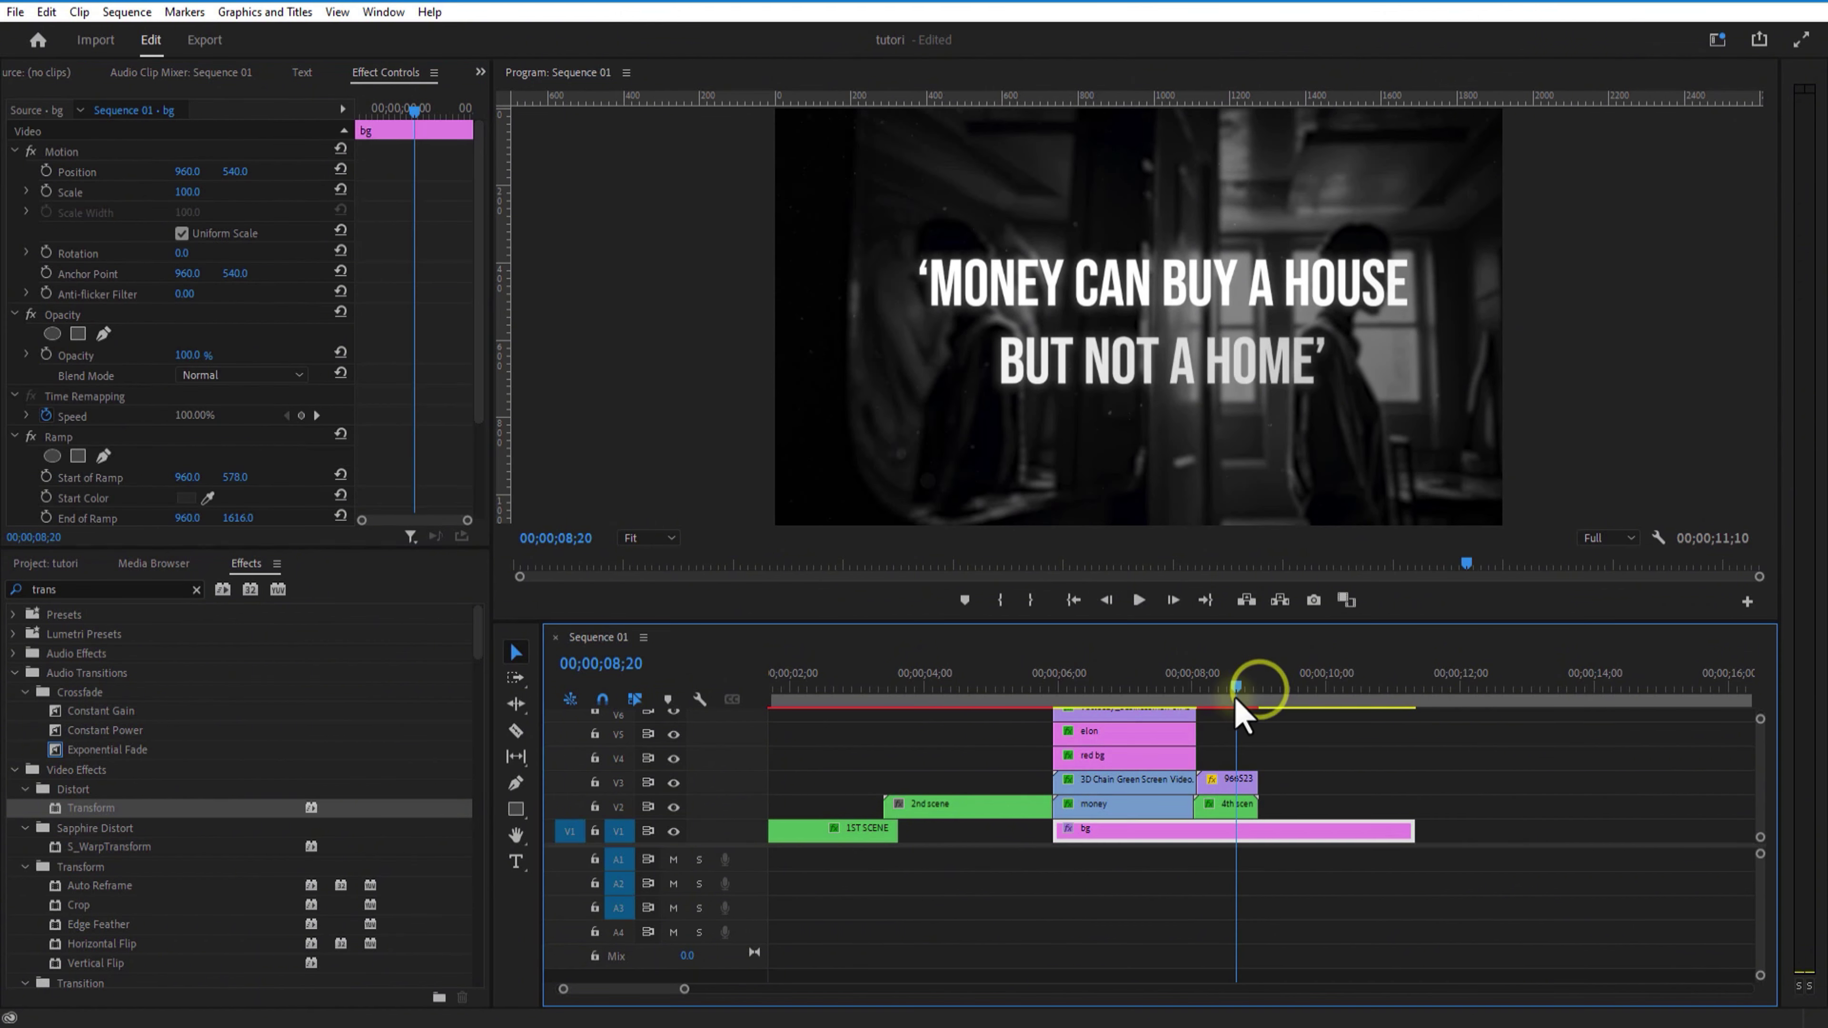
left_click_drag(1242, 702, 1246, 703)
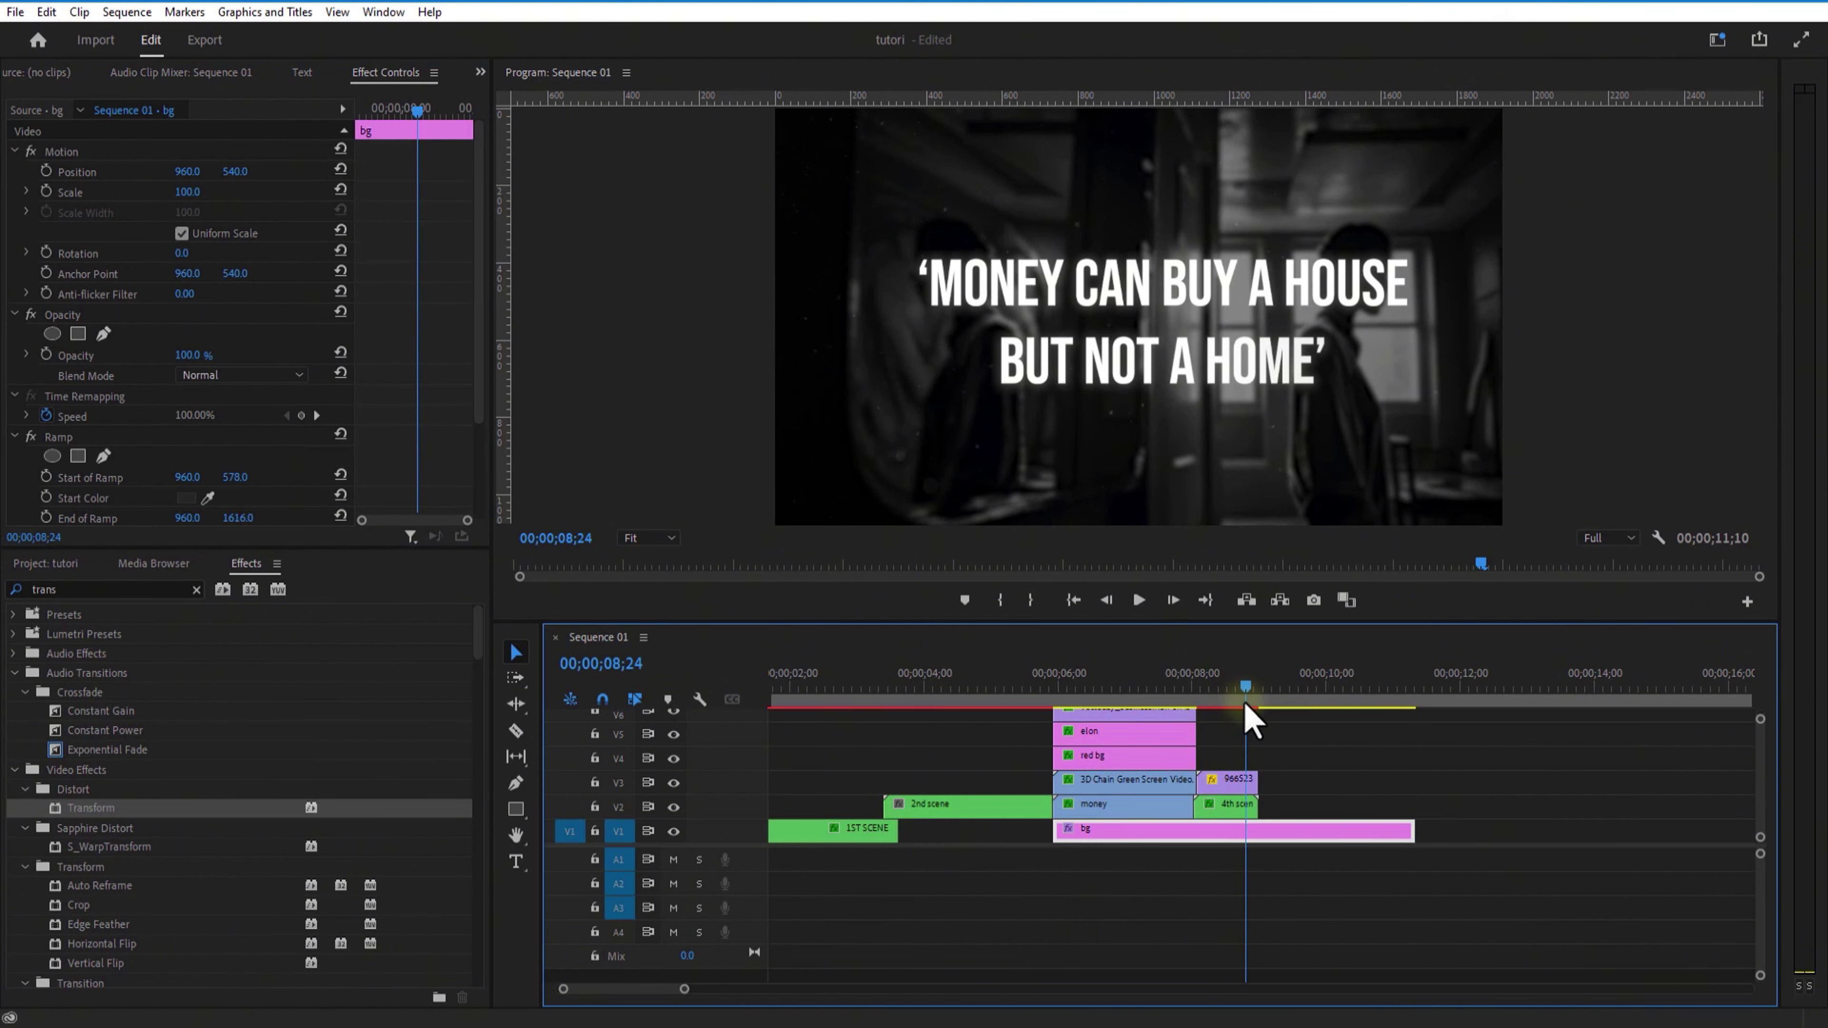
double_click(1237, 807)
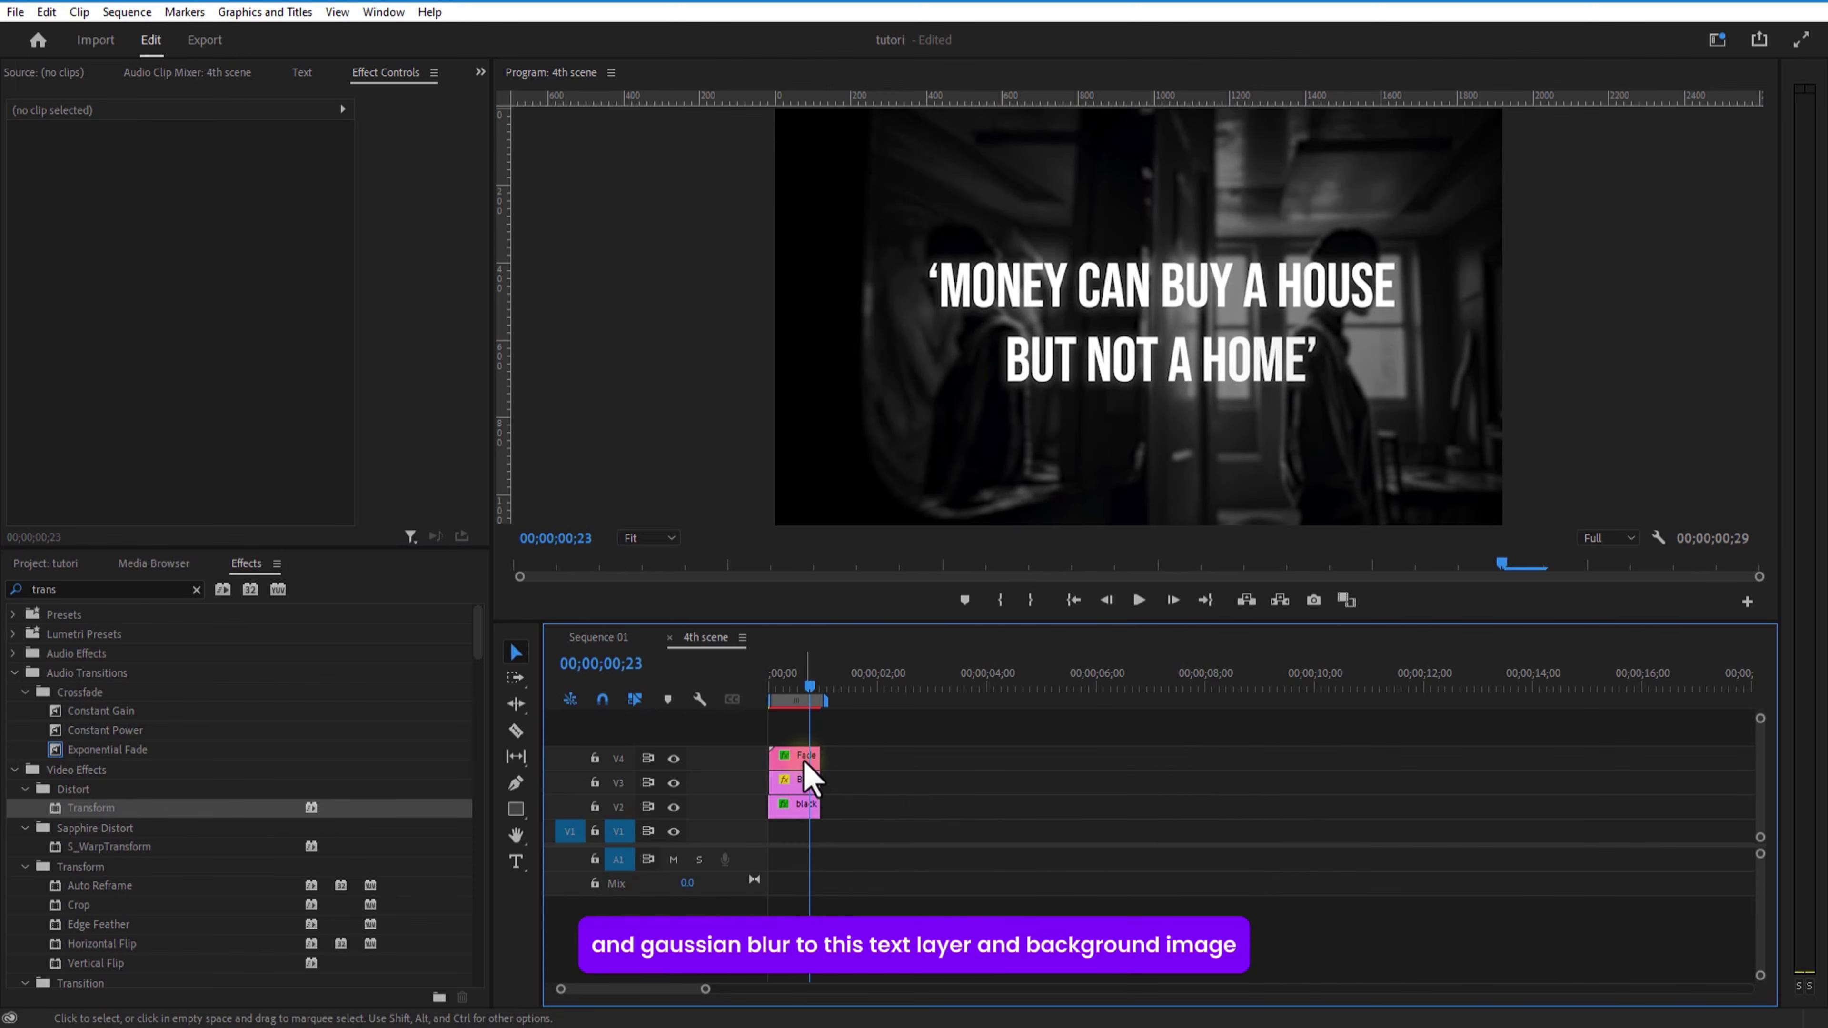
left_click(806, 760)
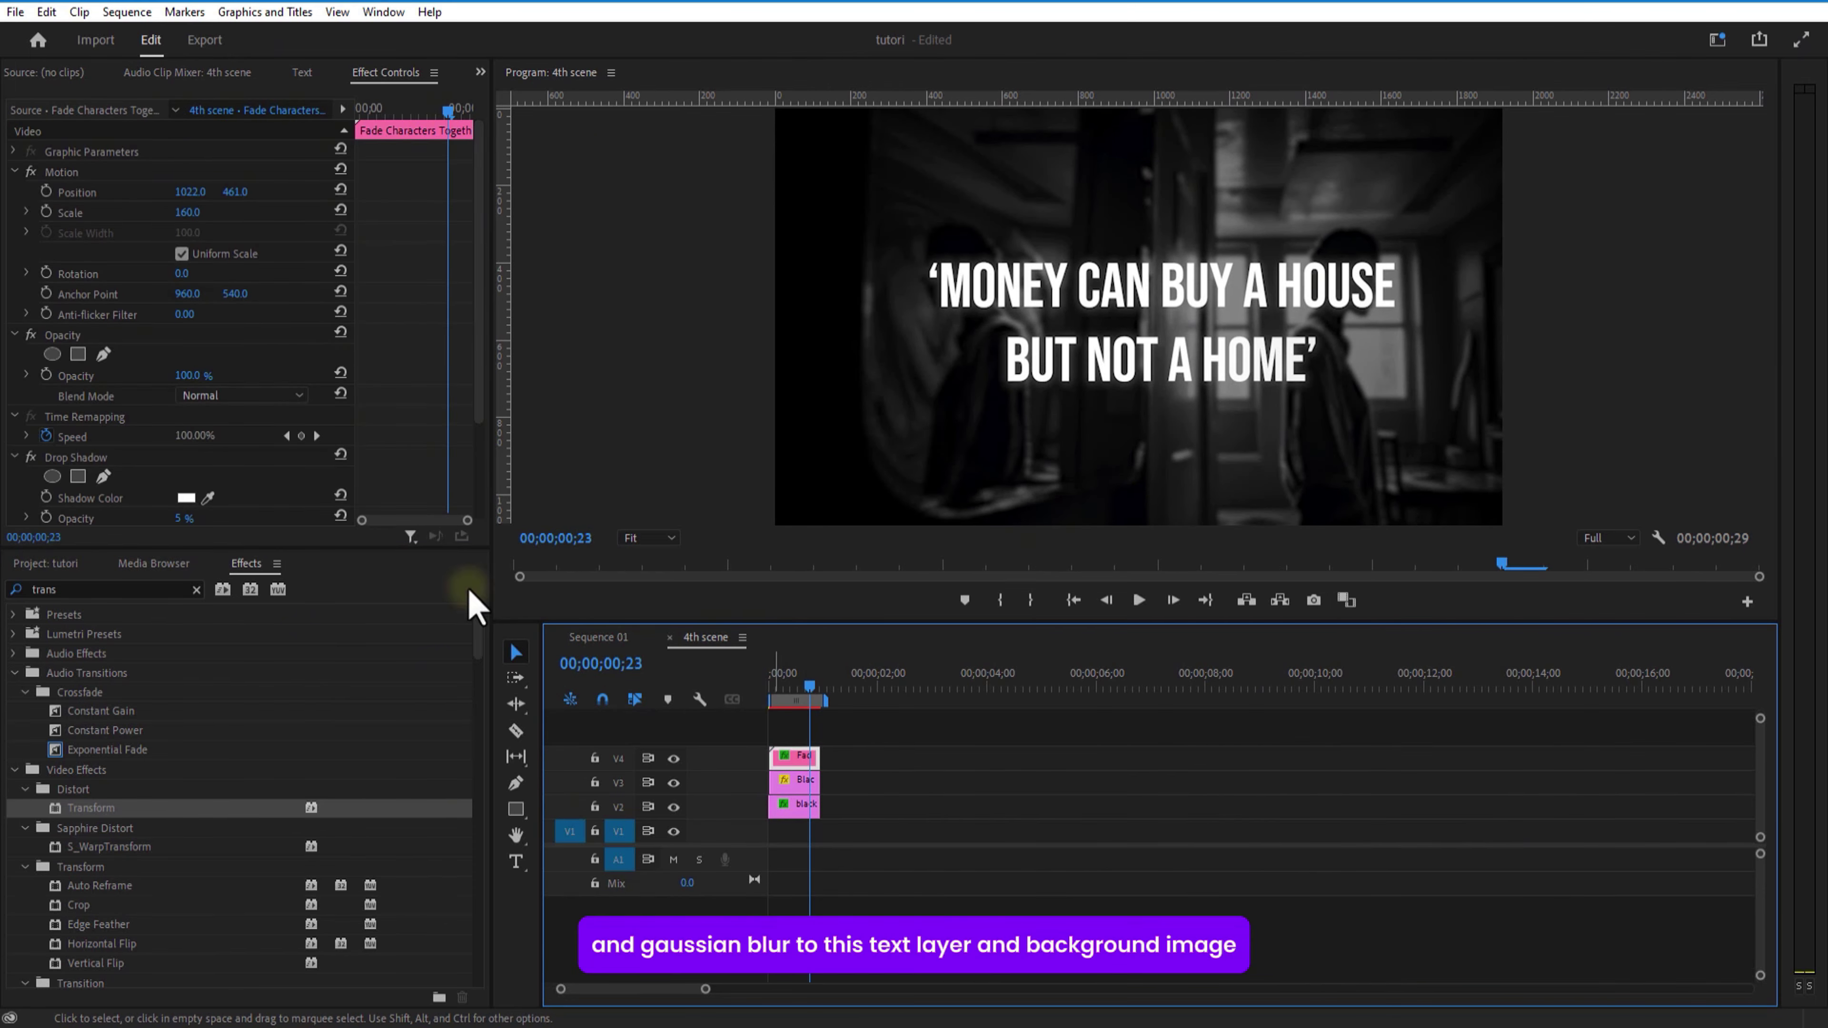
left_click(120, 589)
type("blur")
key("BackSpace")
key("BackSpace")
key("BackSpace")
key("BackSpace")
type("gauss")
left_click_drag(130, 790, 144, 801)
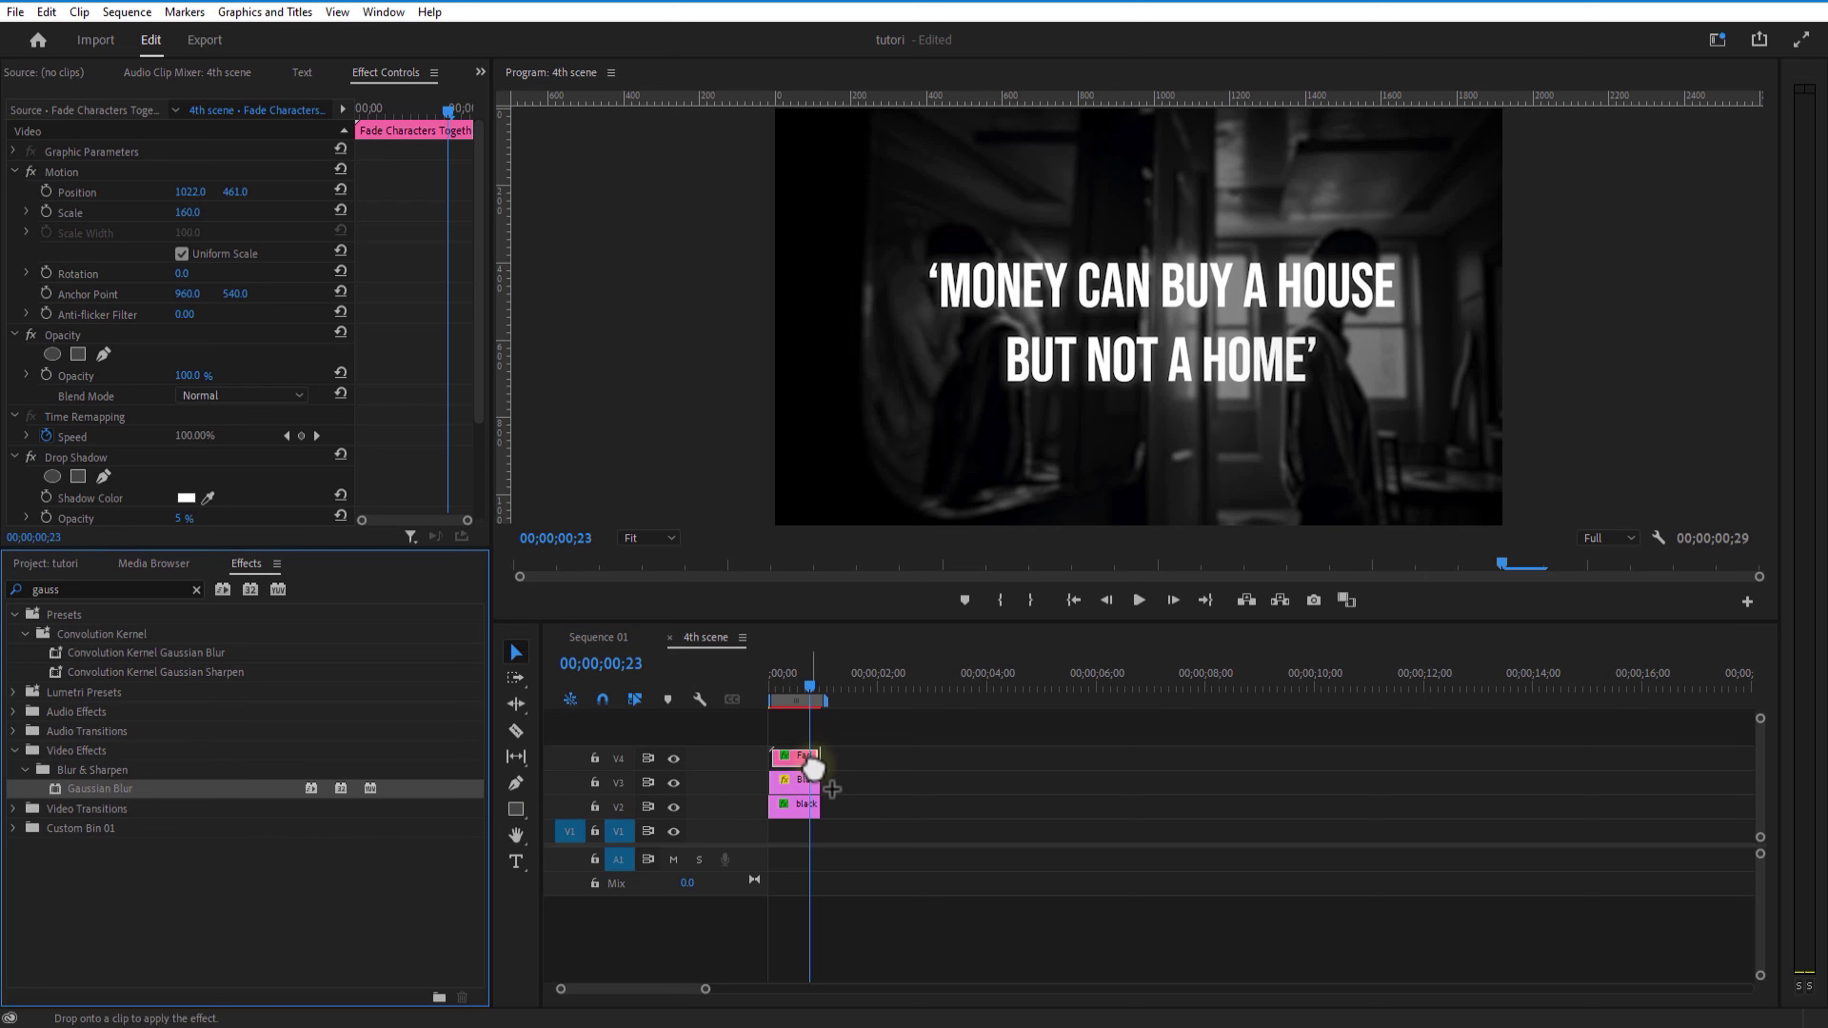
left_click_drag(813, 769, 808, 759)
Keyframe the text clip's Gaussian Blur Blurriness from 0 at 00;00;00;24 to 50 at the clip's end.
left_click_drag(482, 359, 485, 501)
left_click(47, 432)
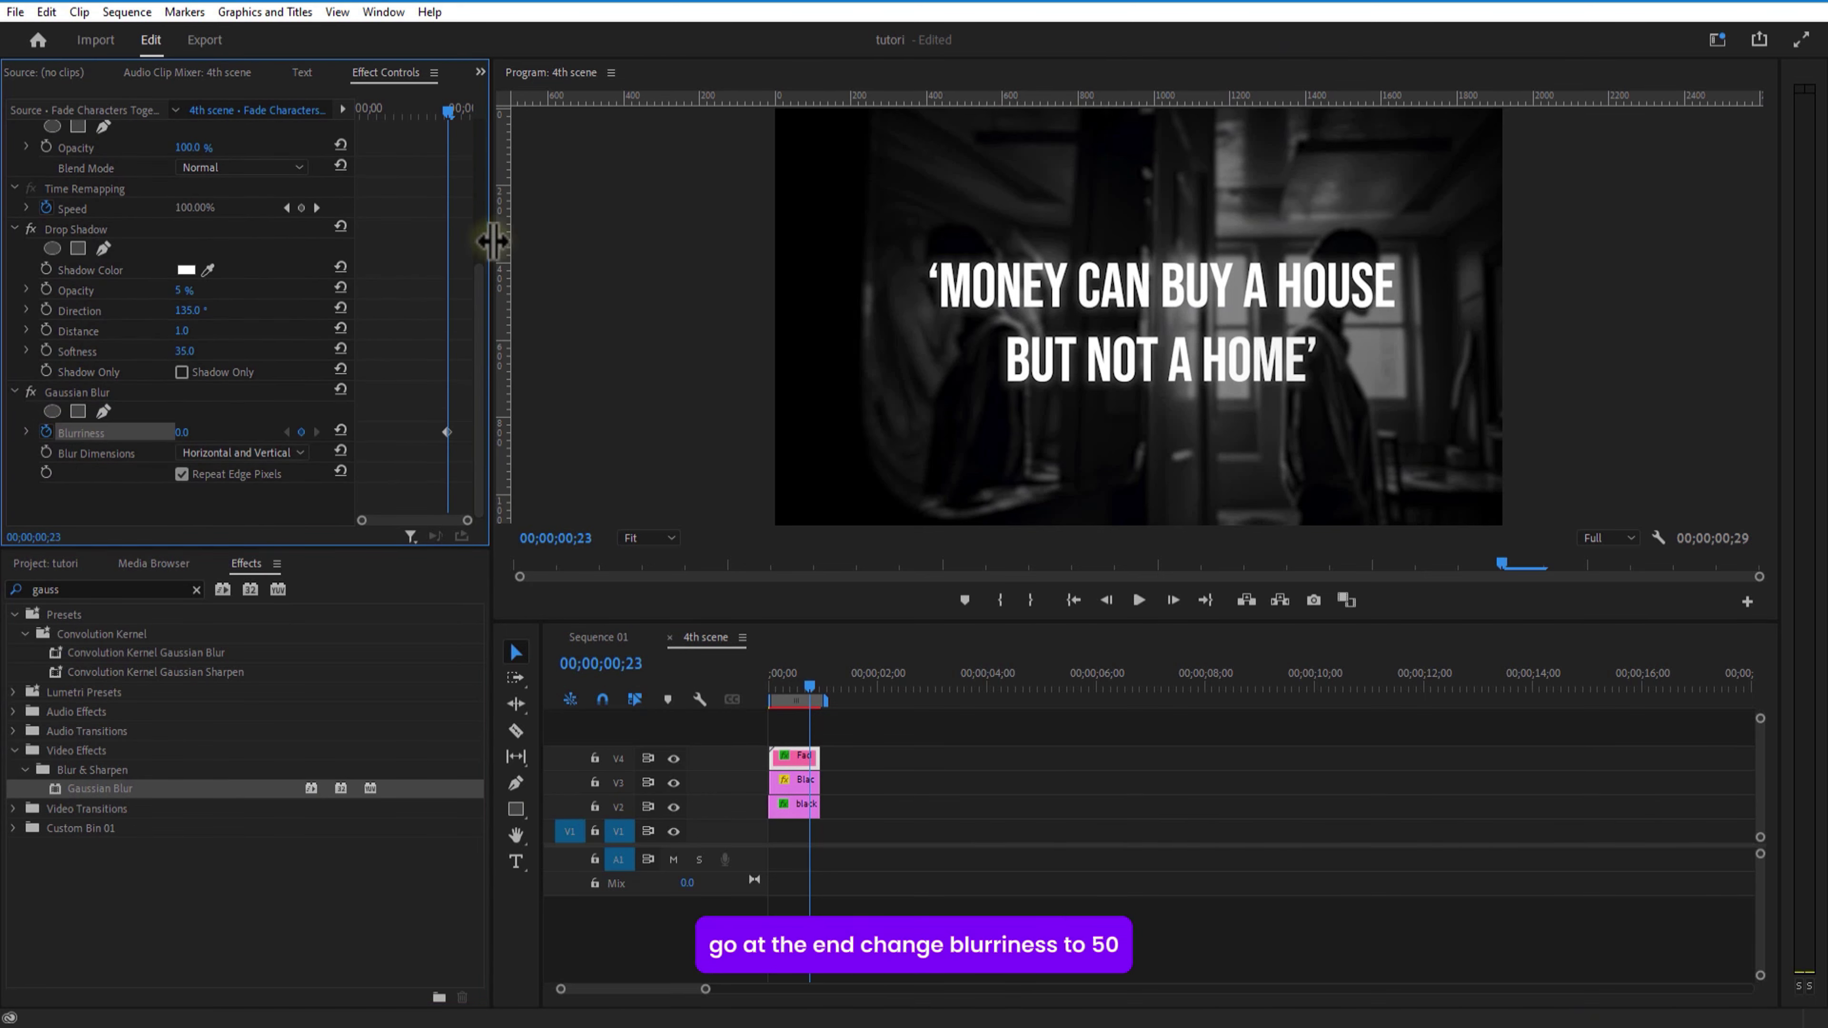
left_click_drag(452, 119, 469, 130)
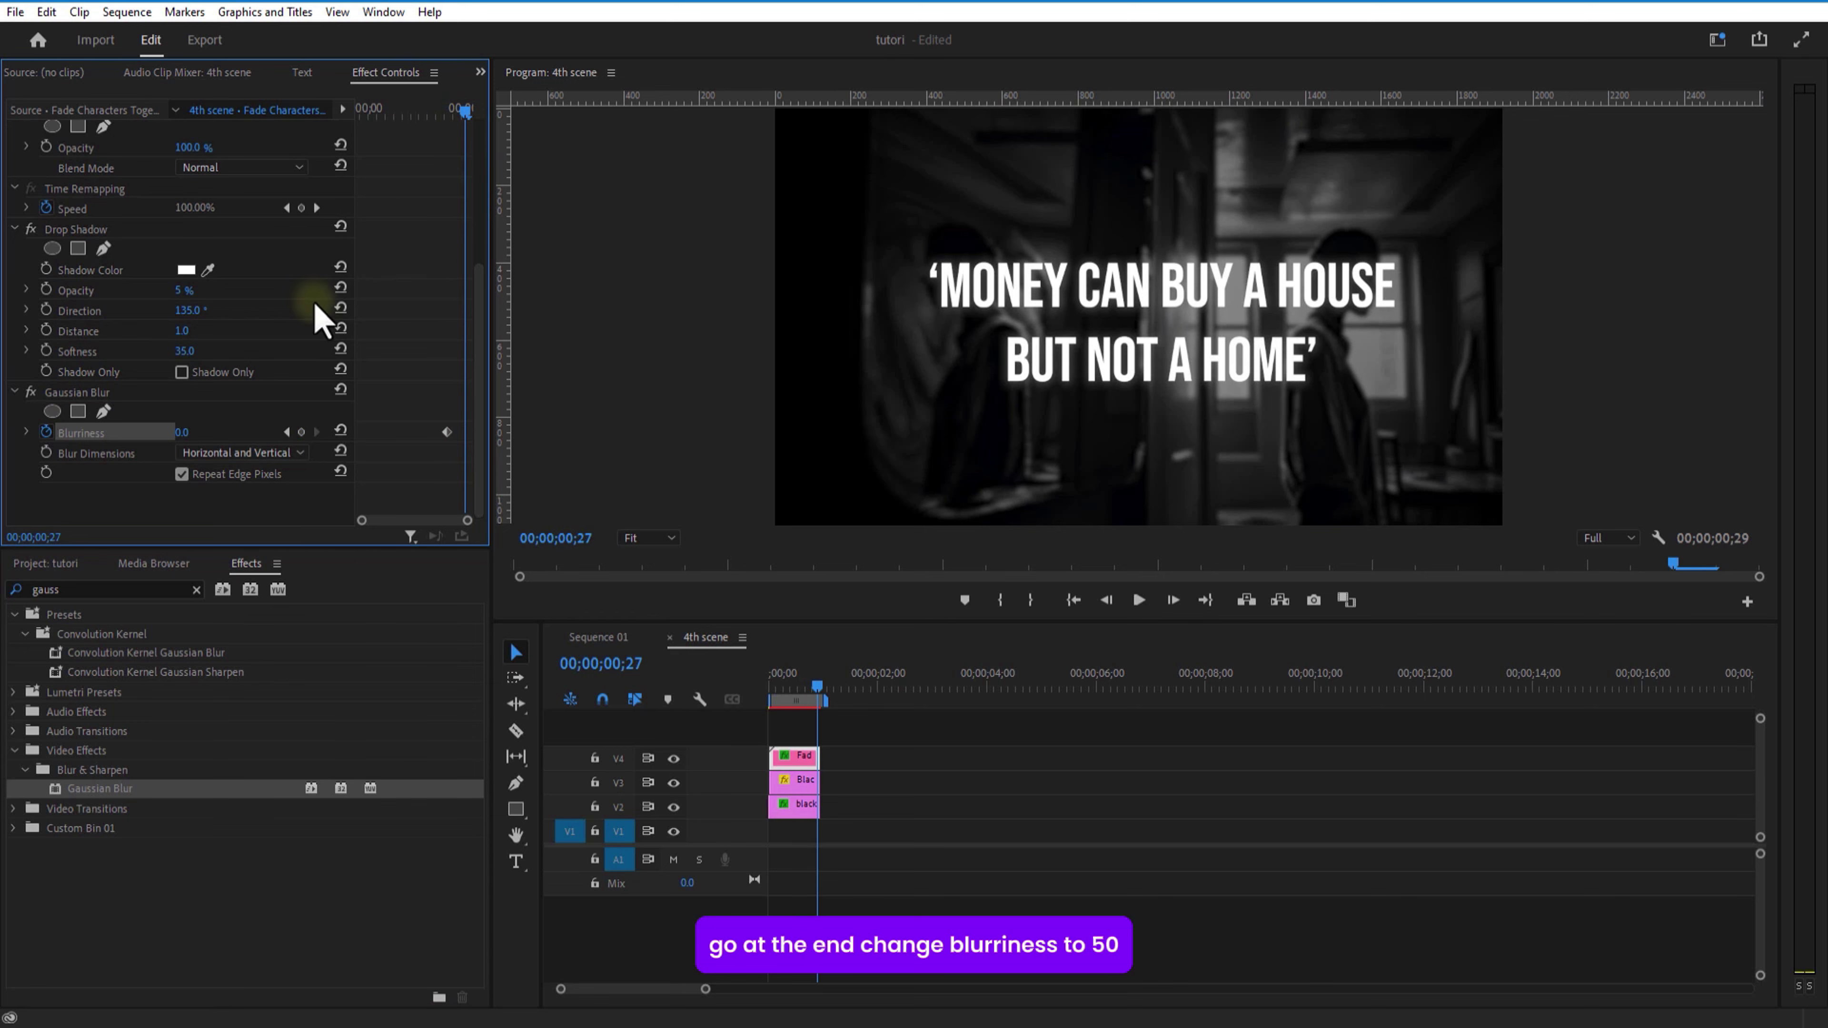
key("Return")
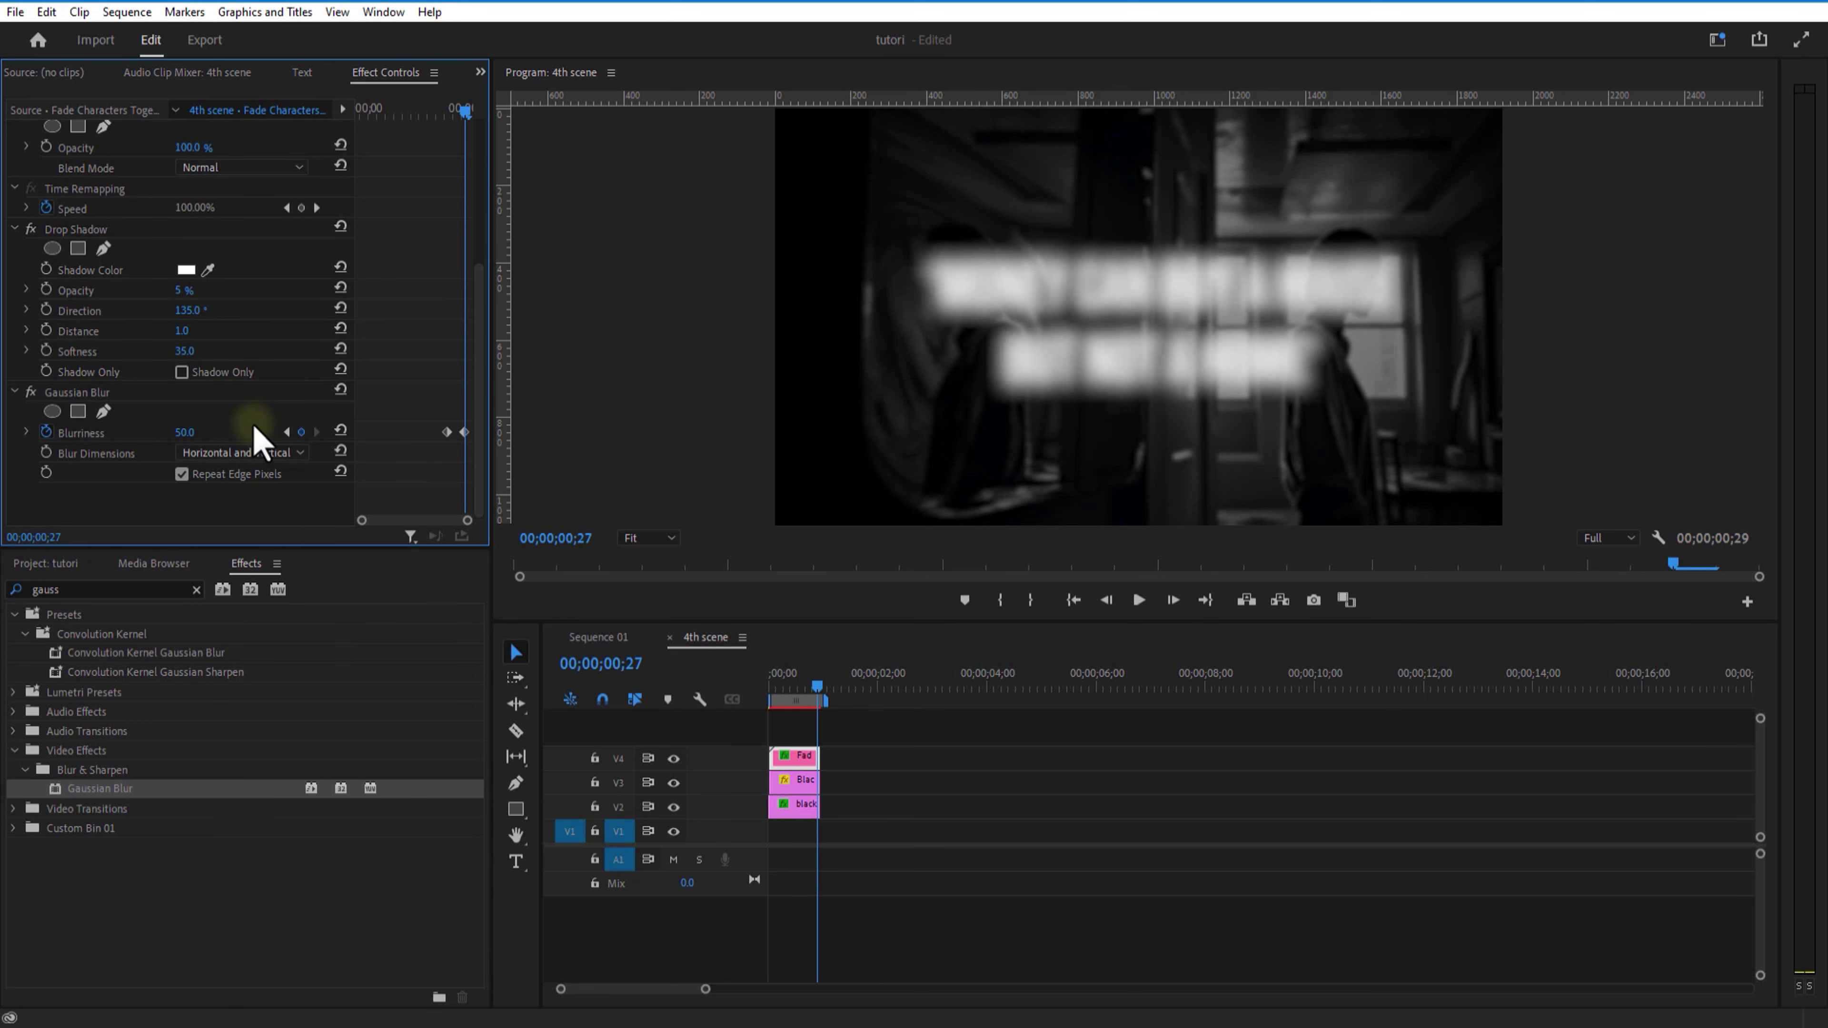
left_click_drag(464, 433, 473, 434)
left_click_drag(446, 432, 451, 433)
left_click_drag(465, 115, 452, 136)
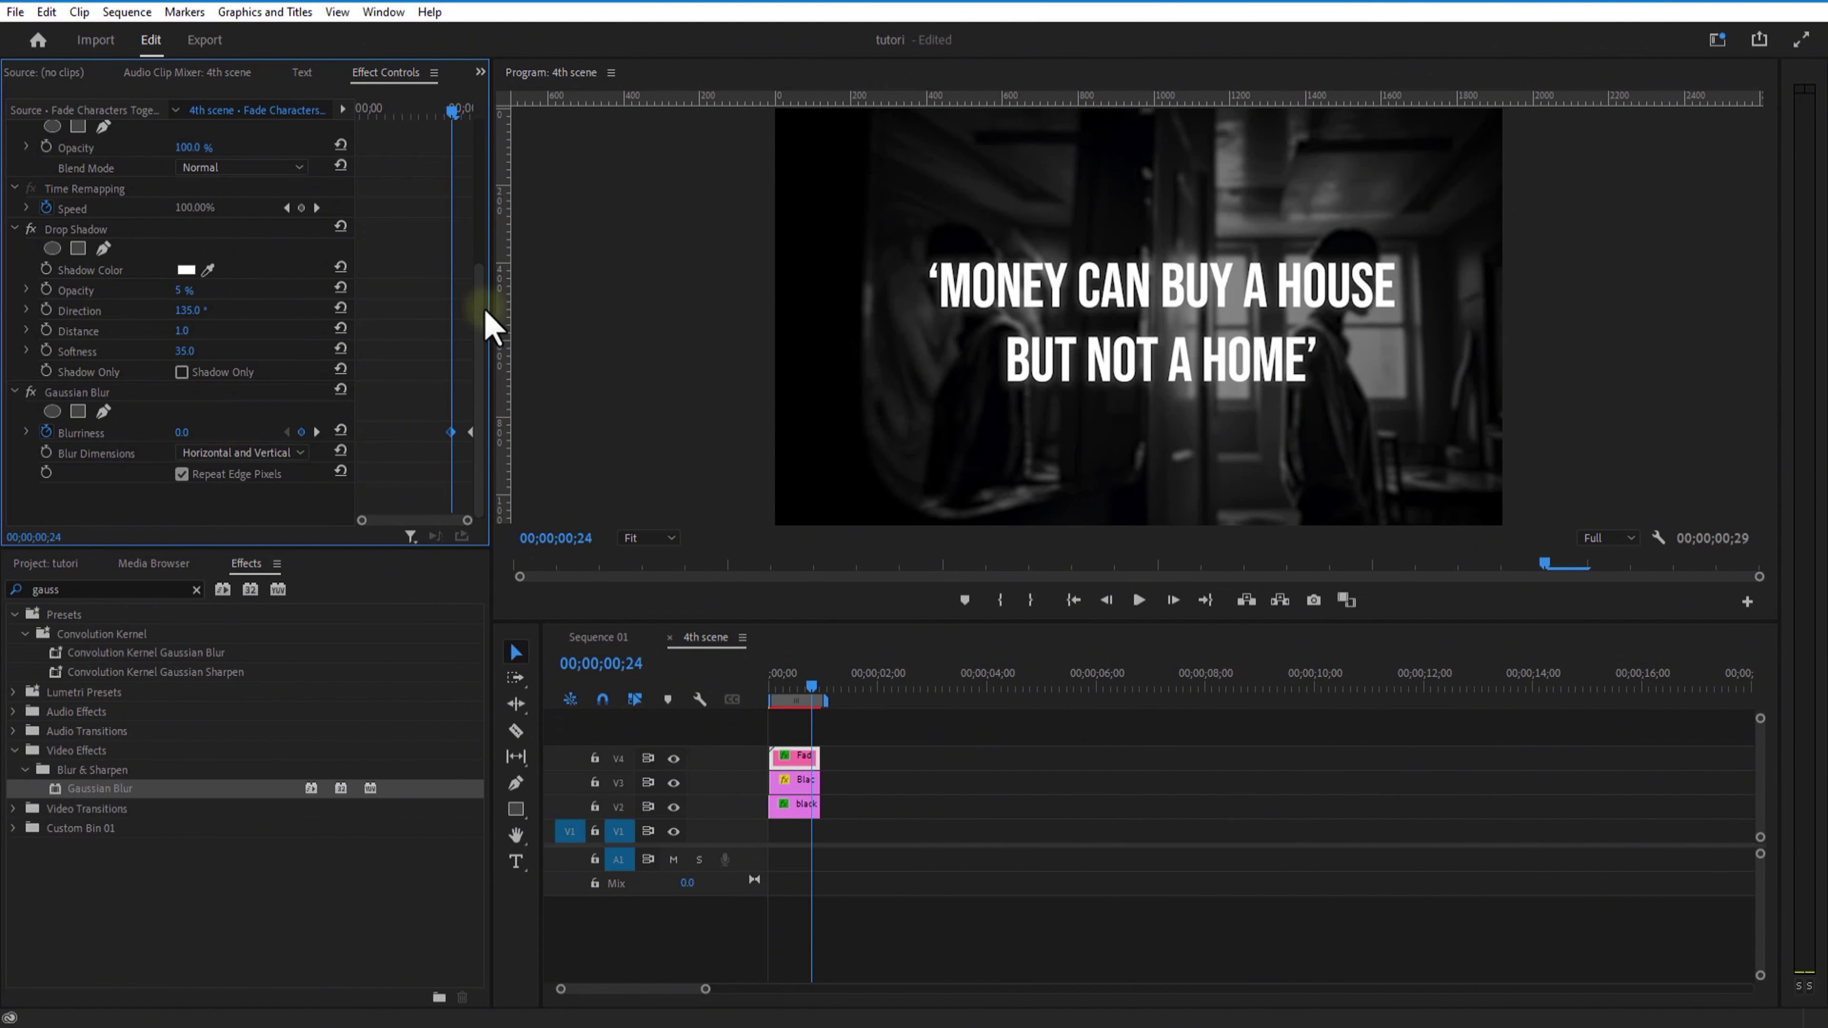
Keyframe the black & white clip's Gaussian Blur Blurriness from 00;00;00;24 to the clip's end.
left_click(805, 810)
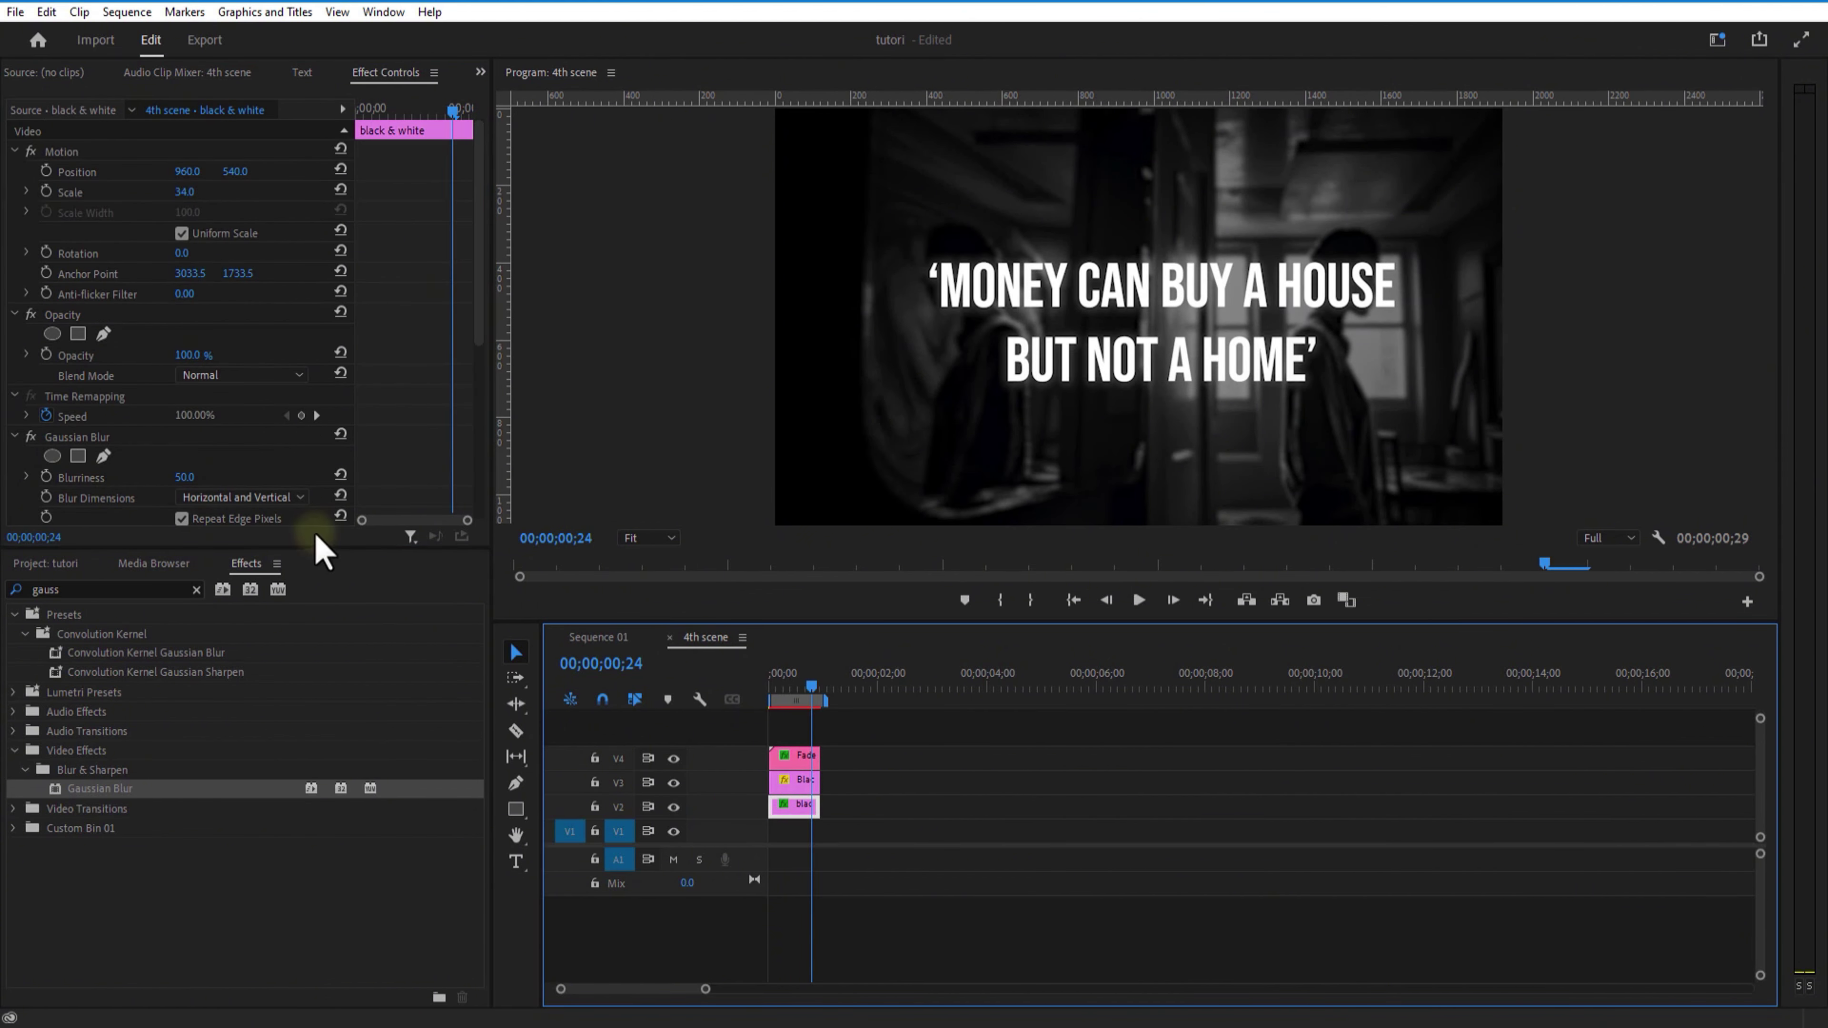
left_click(45, 476)
left_click_drag(453, 110, 452, 136)
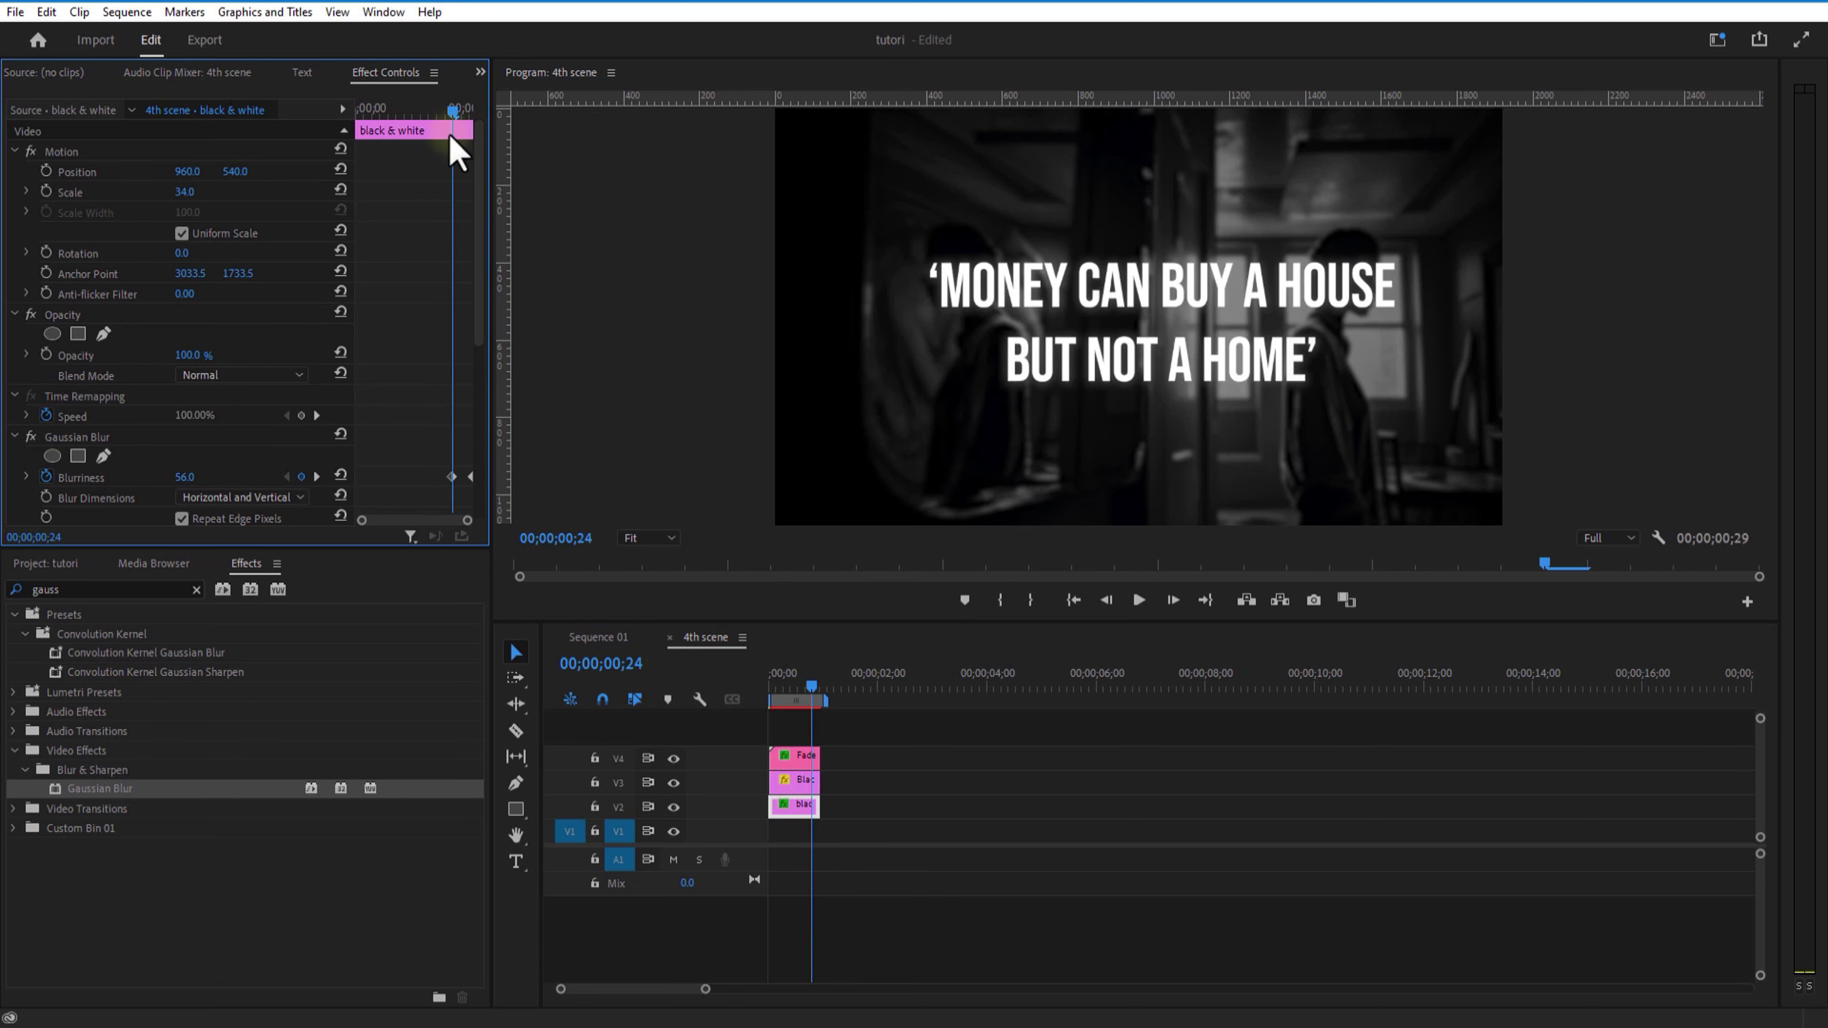
In Sequence 01, place the text image on V2 from 00;00;09;00, trimmed to the end of the bg clip.
left_click(613, 638)
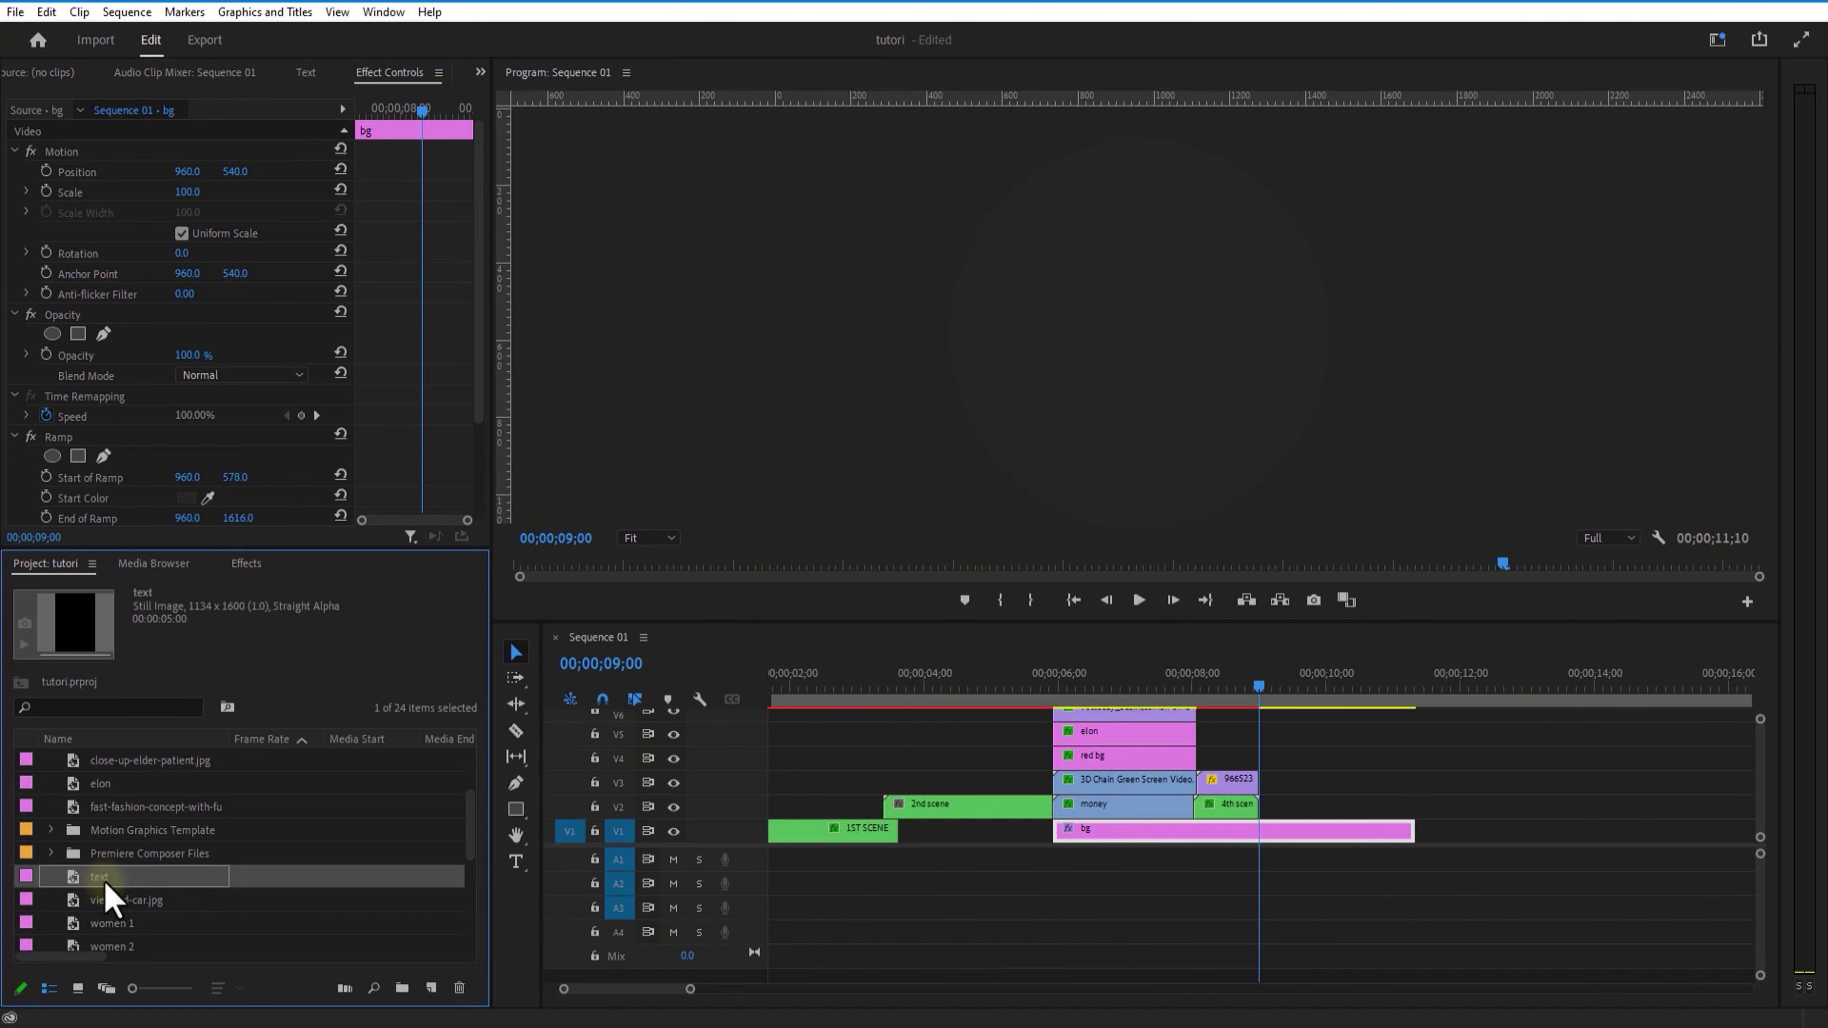
left_click_drag(103, 879, 1270, 810)
left_click_drag(1587, 801, 1398, 826)
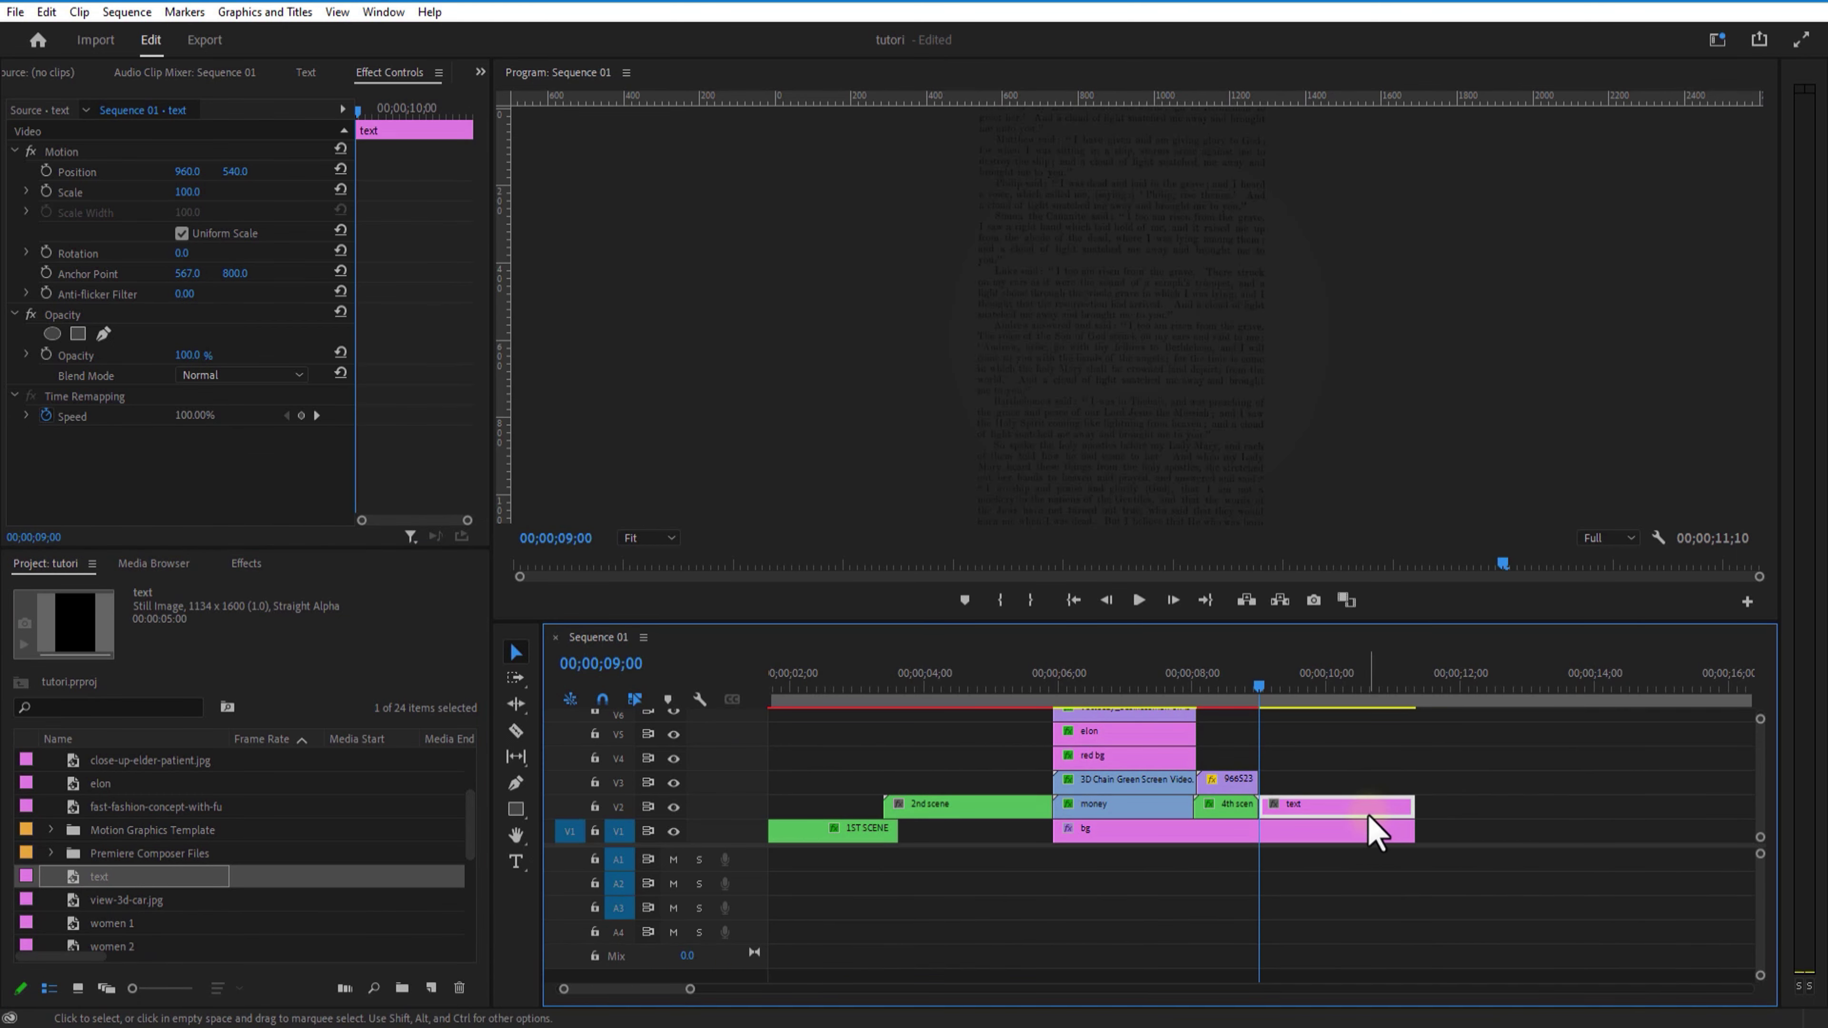
Apply the Tint effect to the text image clip and map black to white.
left_click(260, 567)
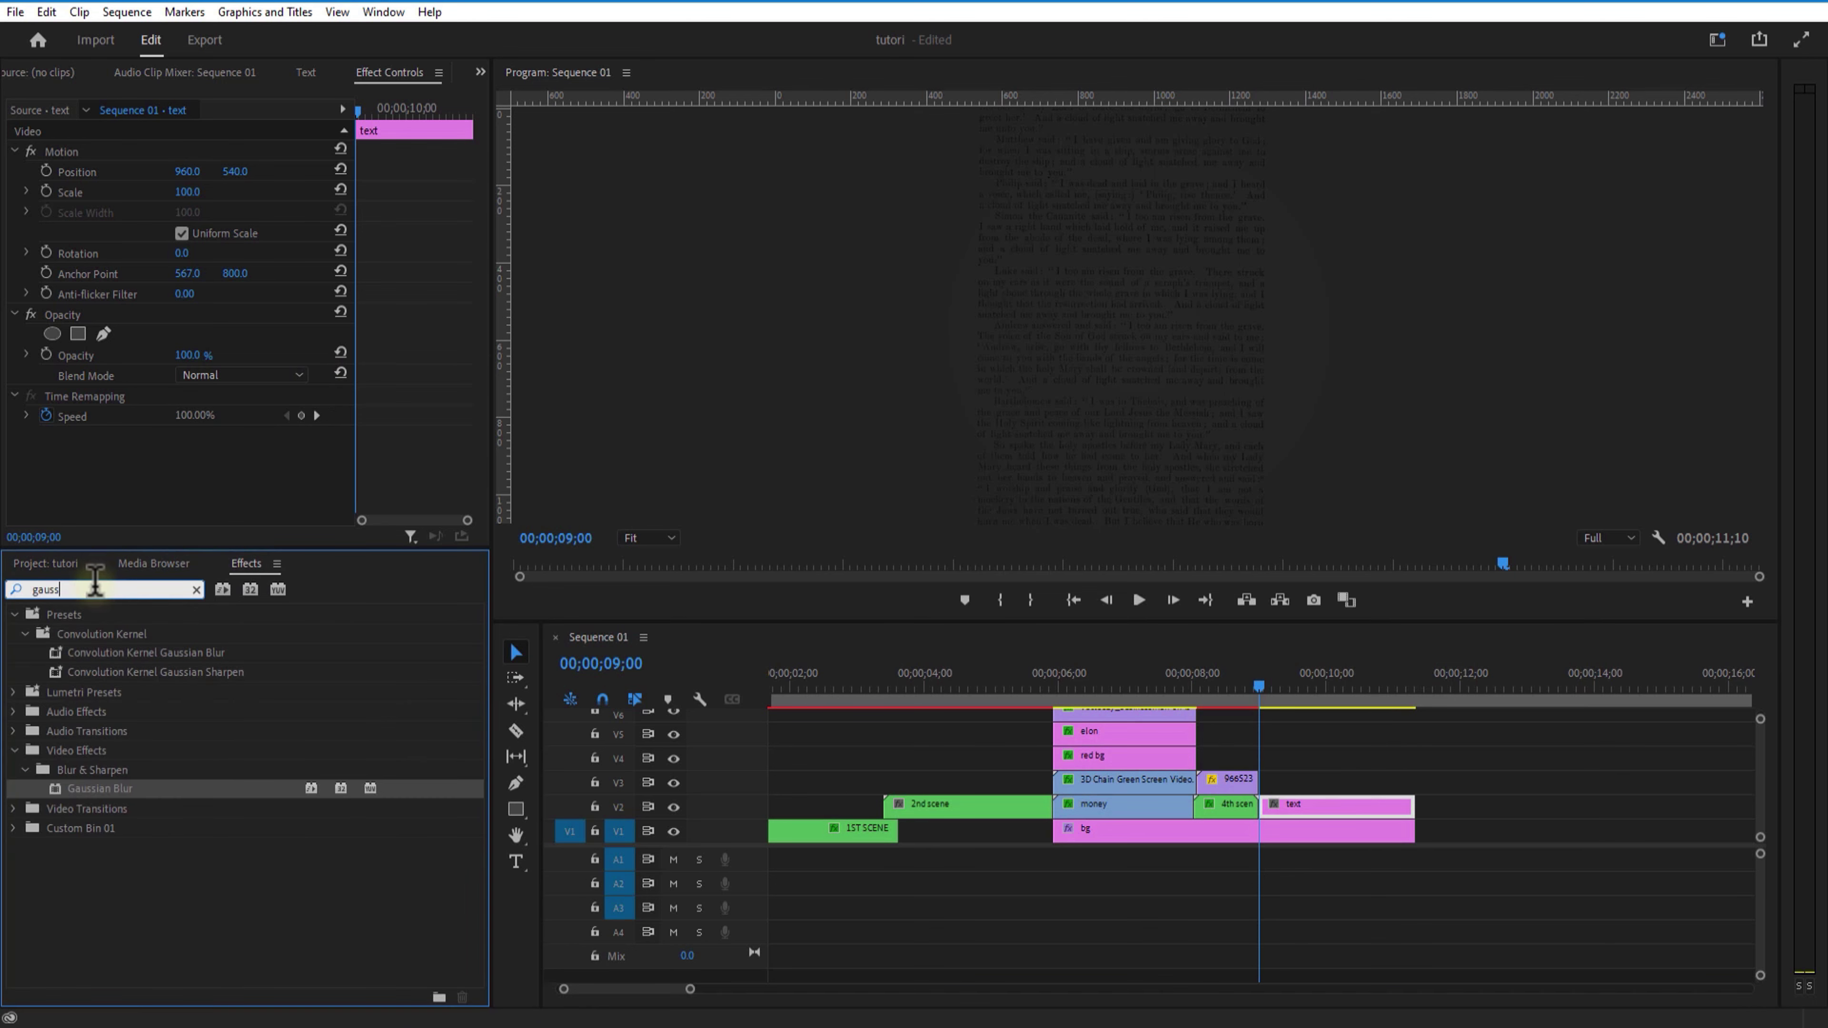
type("tint")
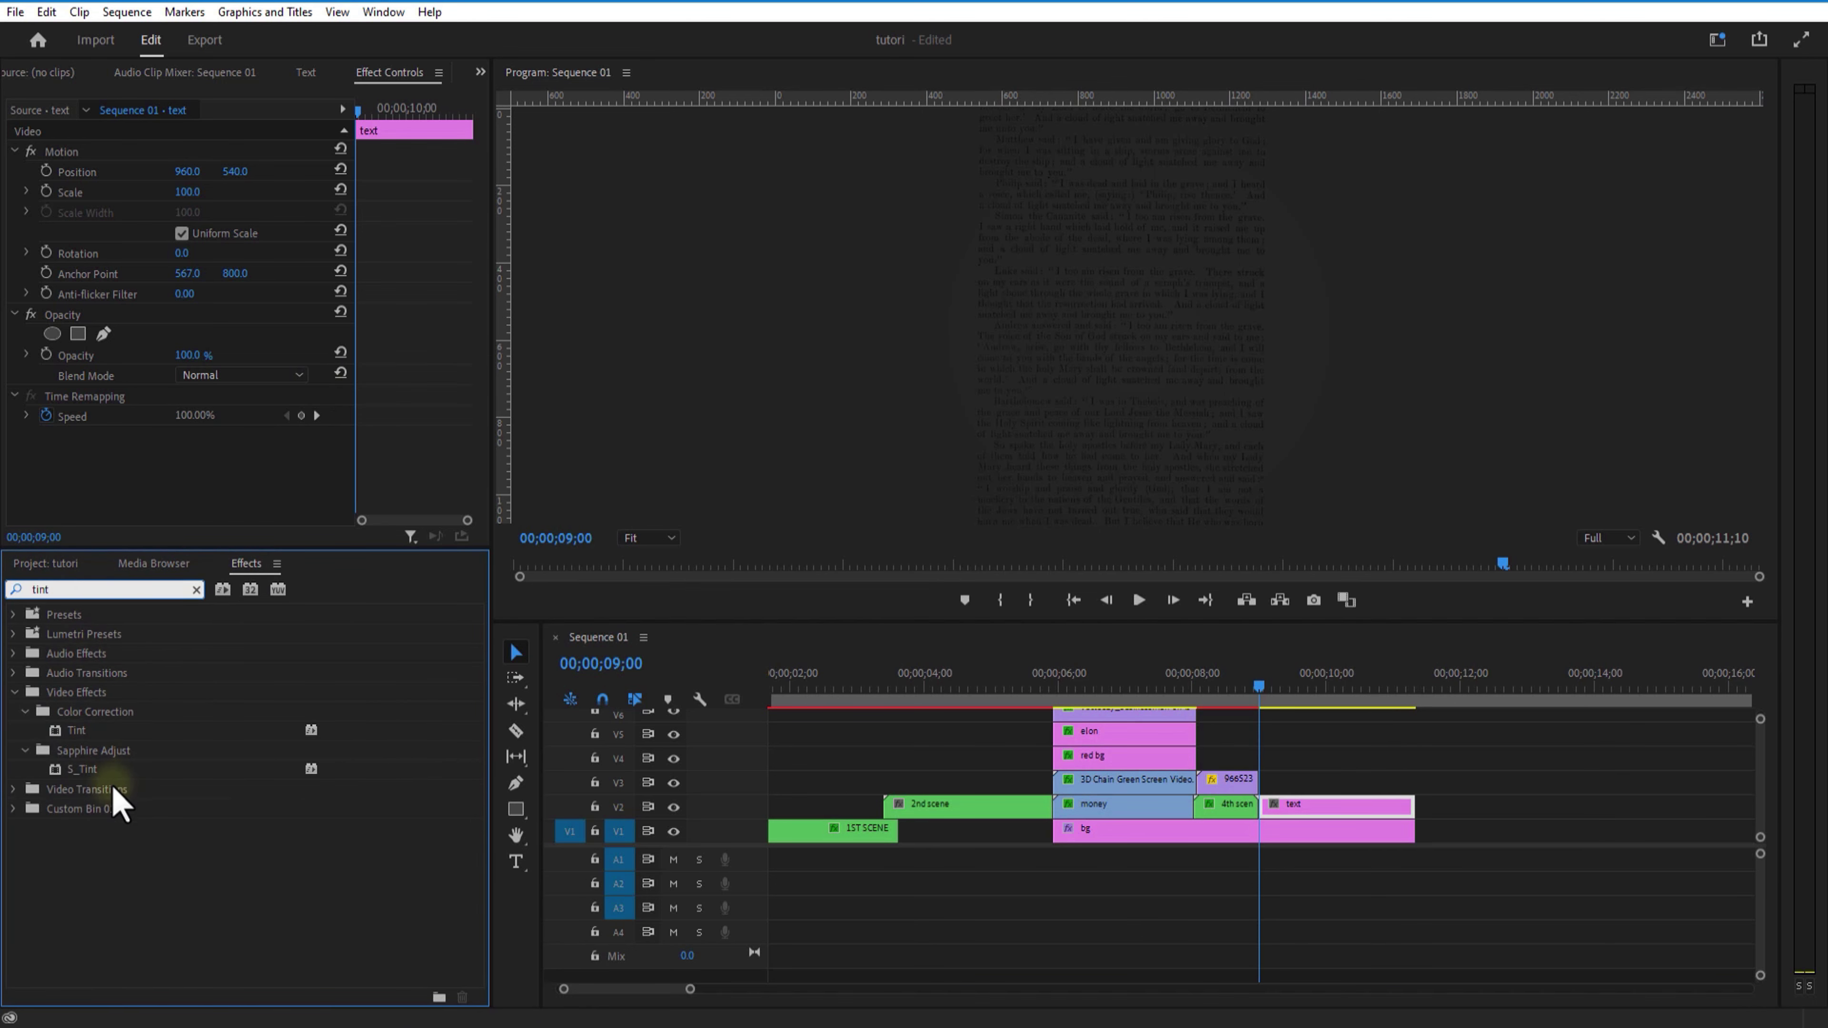
left_click(82, 733)
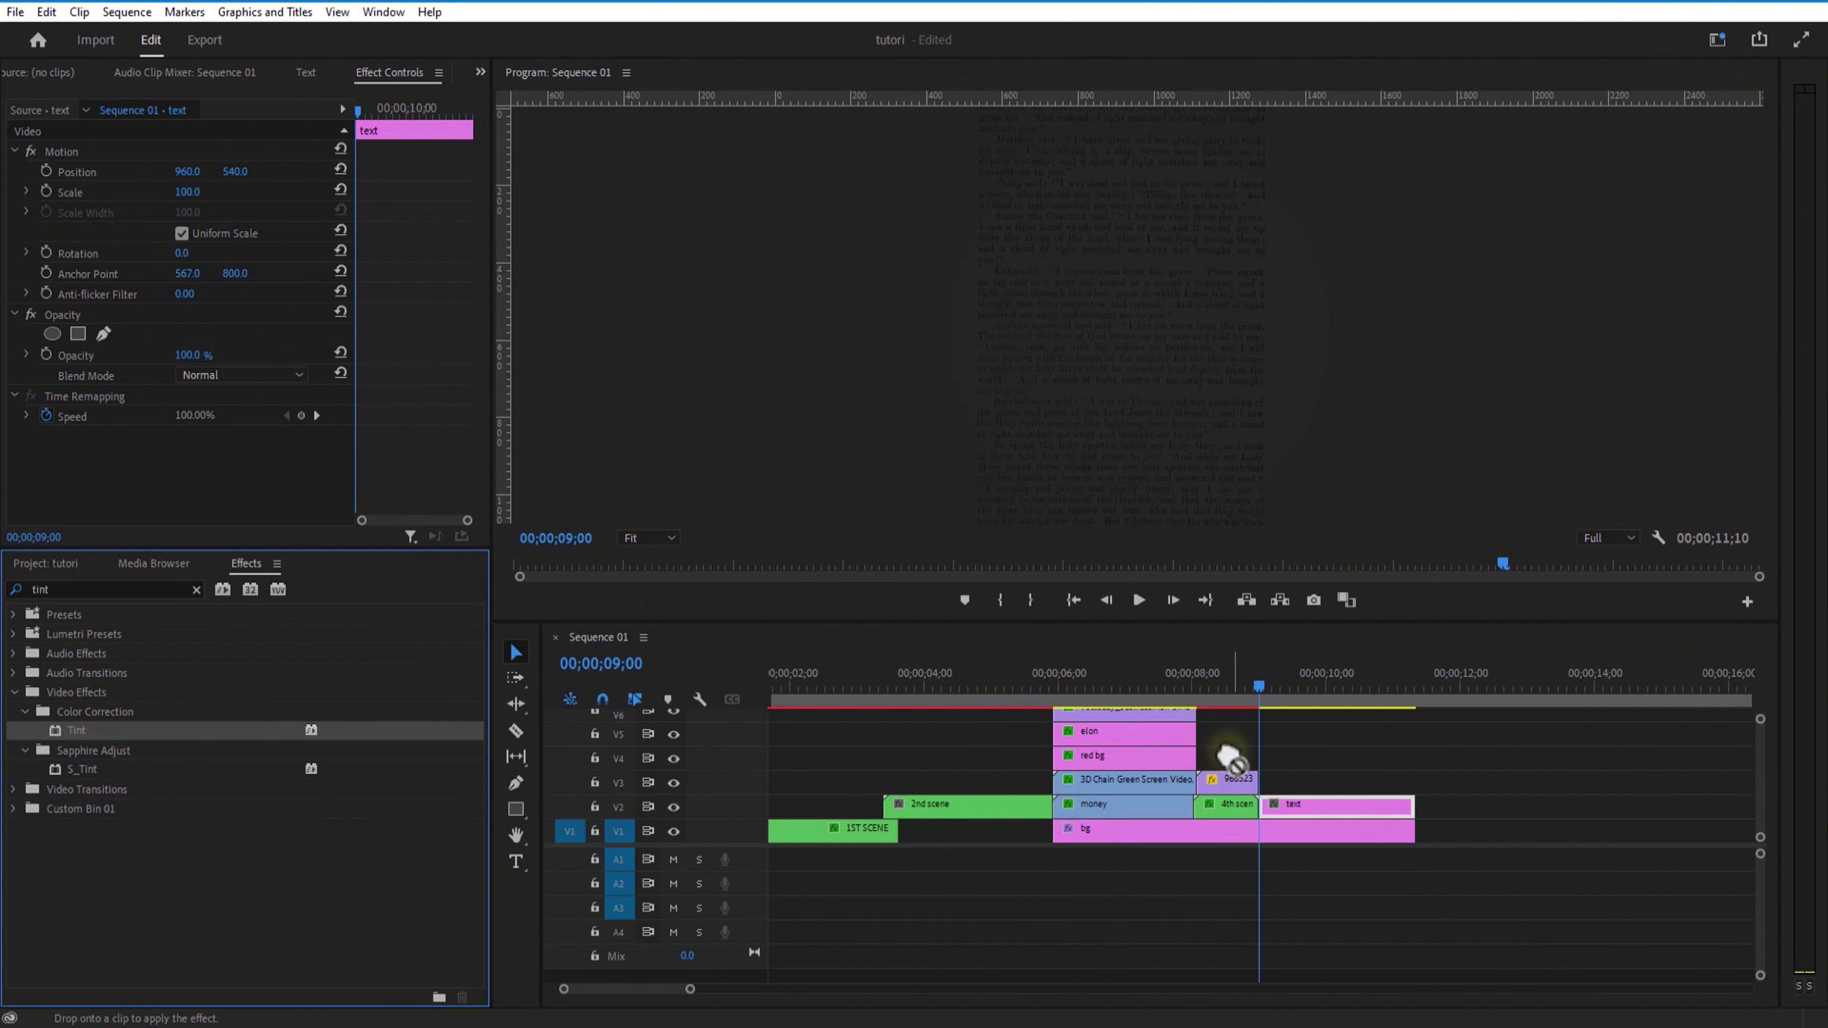
left_click_drag(1314, 808, 1316, 807)
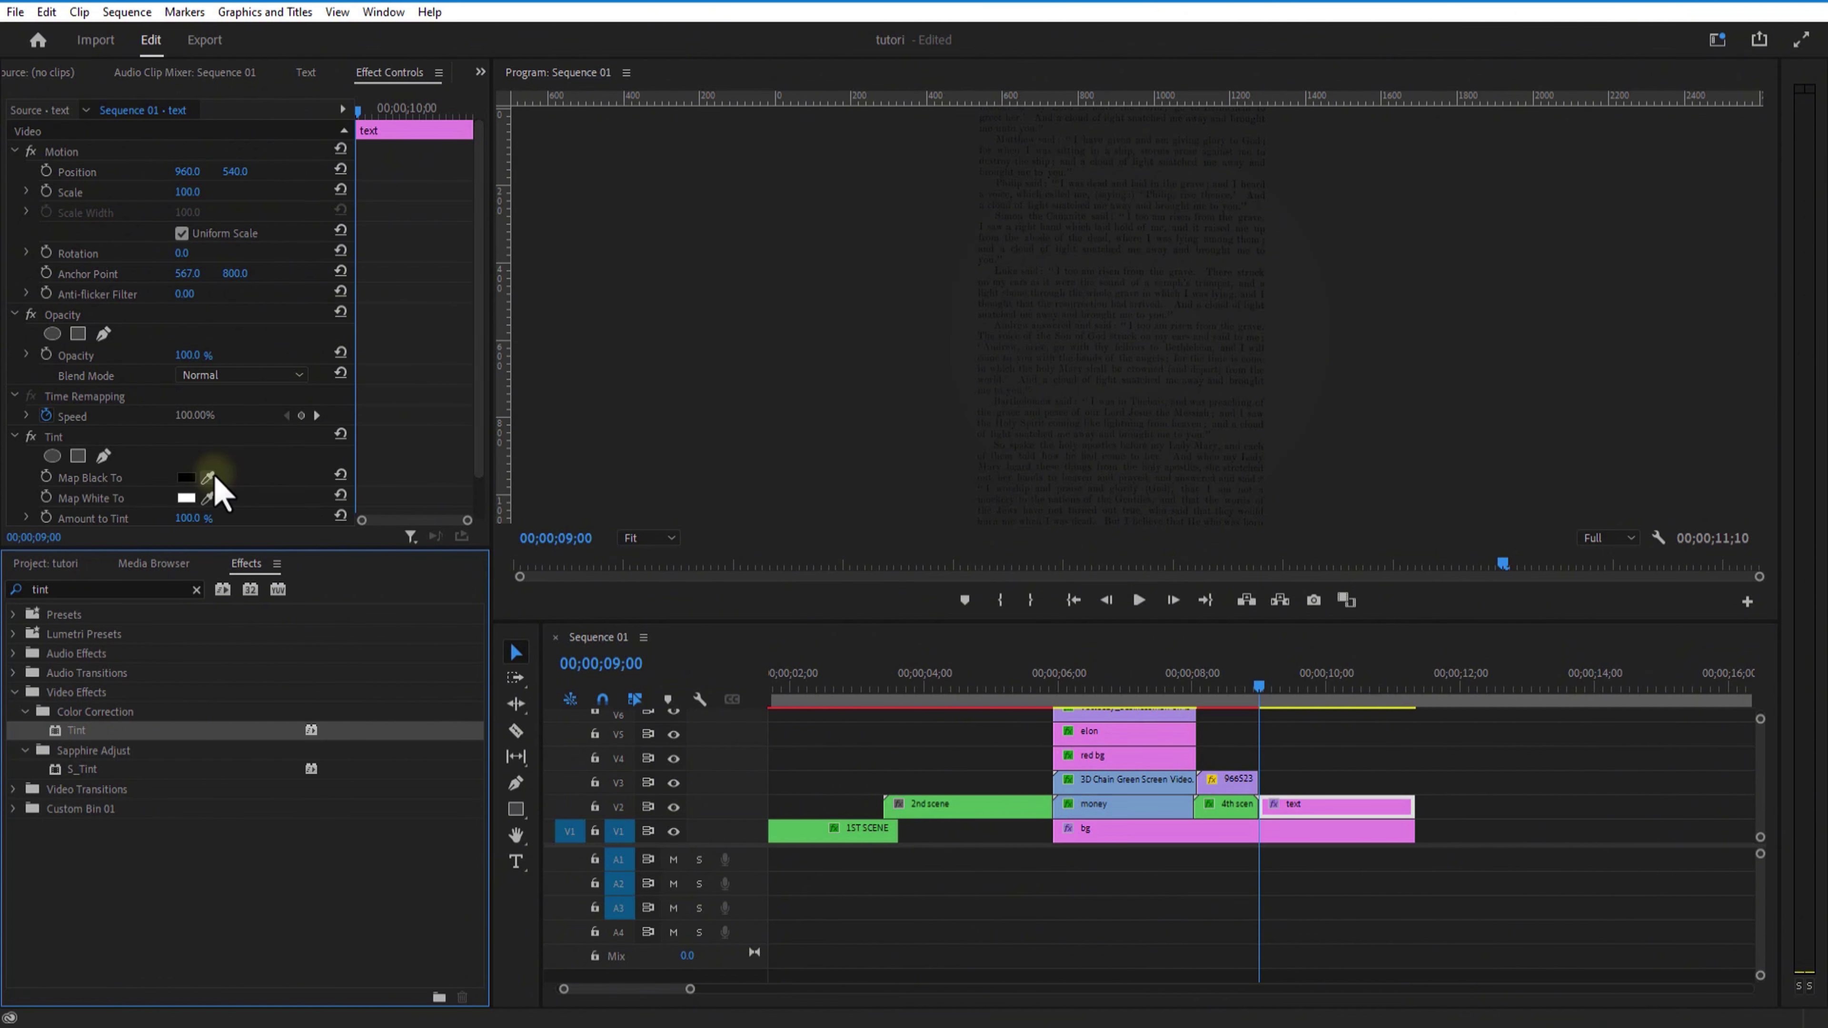
left_click_drag(208, 477, 187, 498)
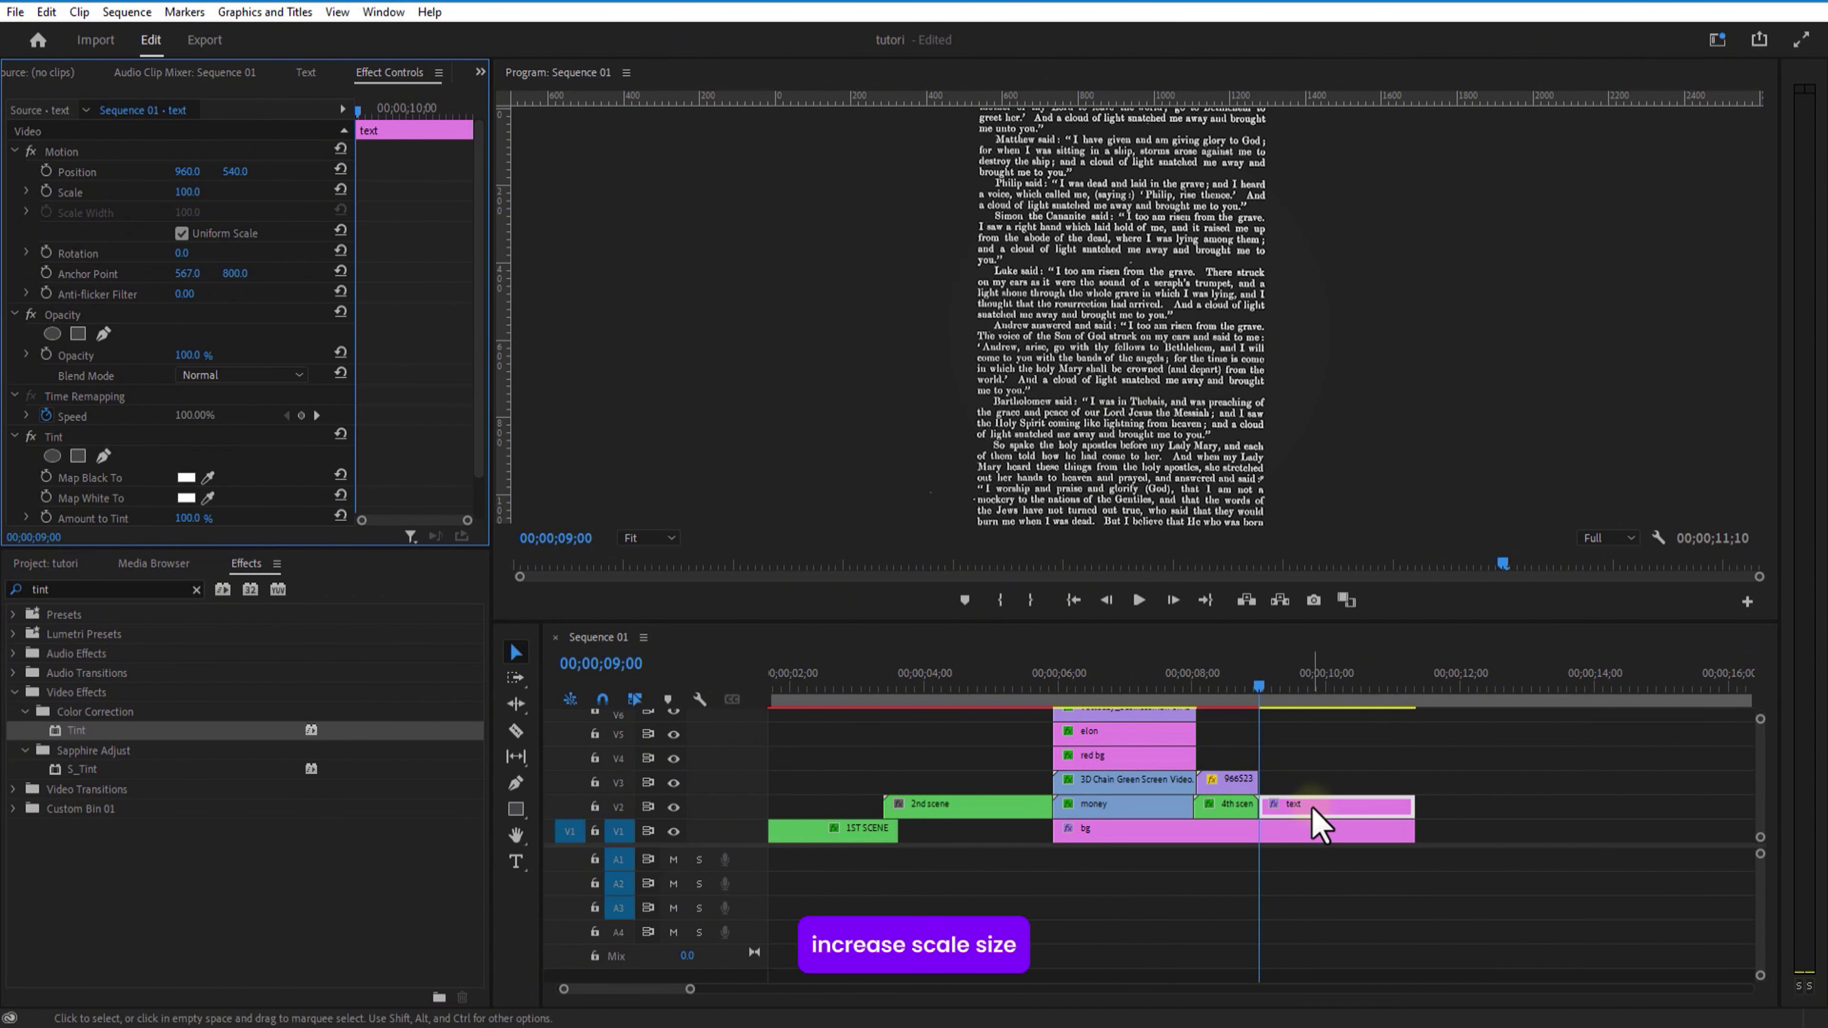
Set the text clip's scale to 311 and position to 1274, 540, and apply Gaussian Blur to it.
left_click_drag(187, 191, 992, 748)
double_click(91, 587)
type("b")
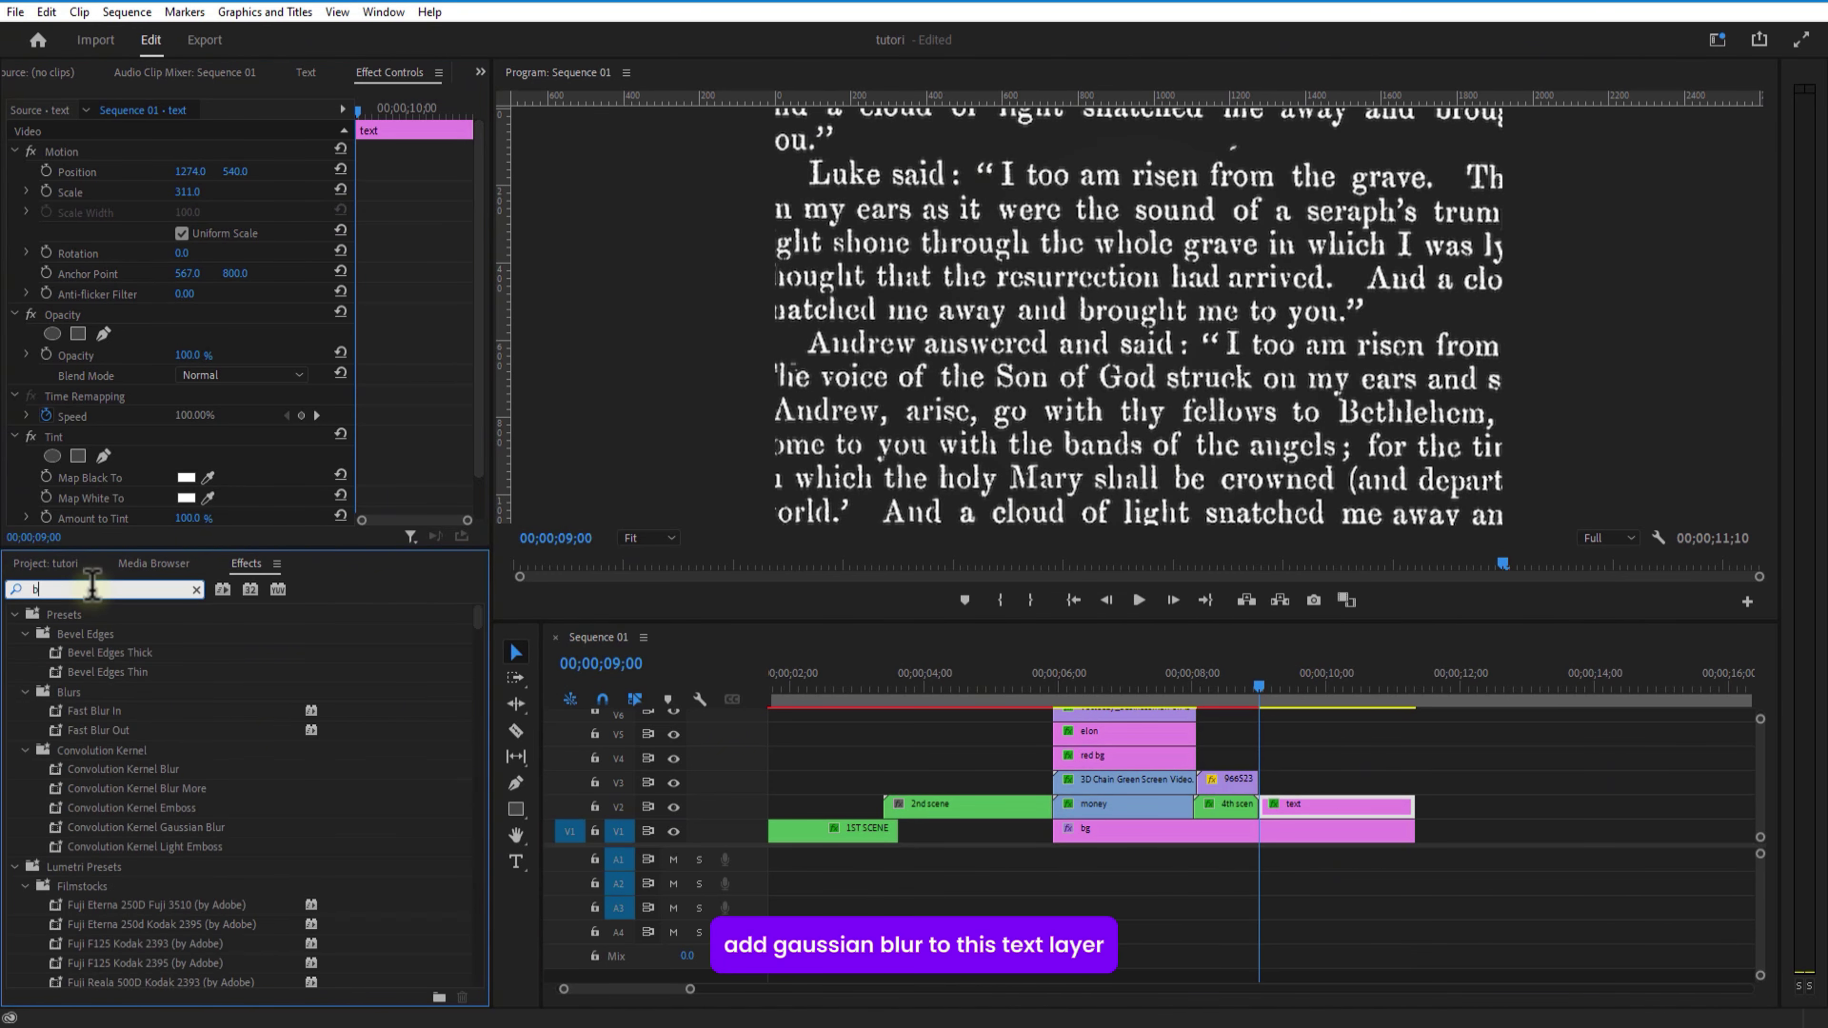
type("lu")
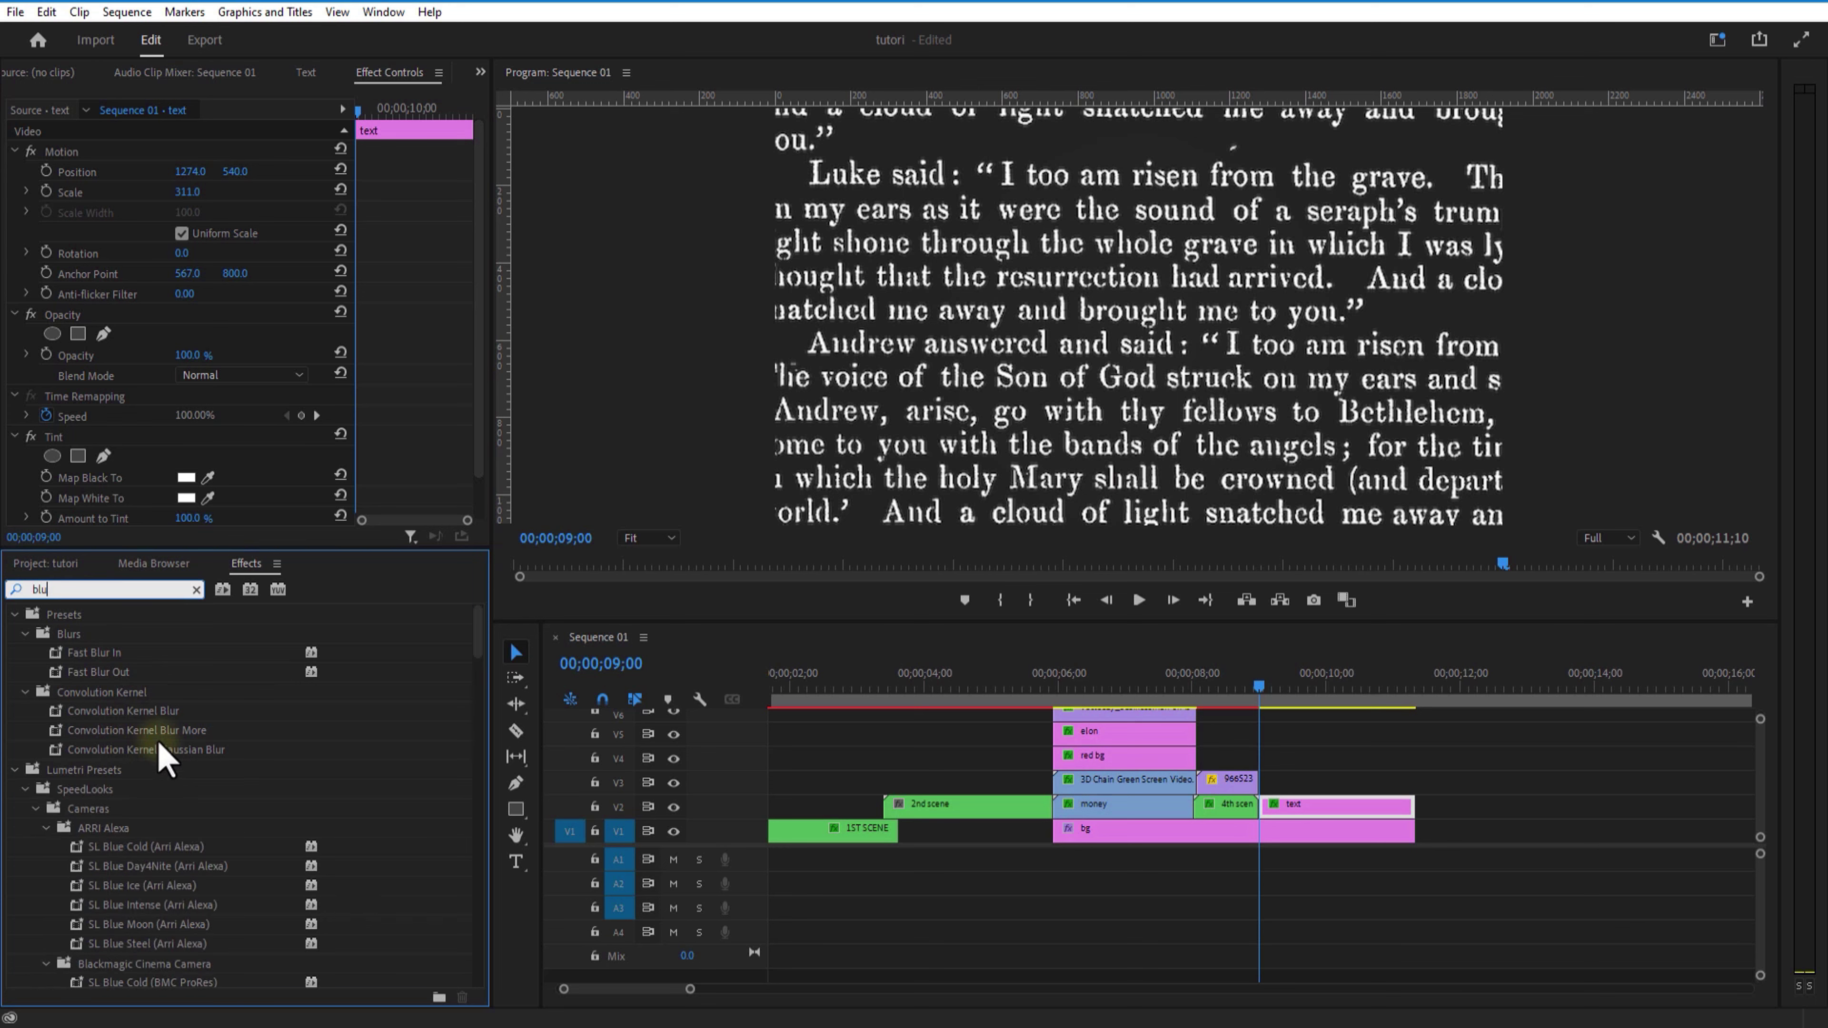
key("BackSpace")
key("BackSpace")
key("BackSpace")
type("gauss")
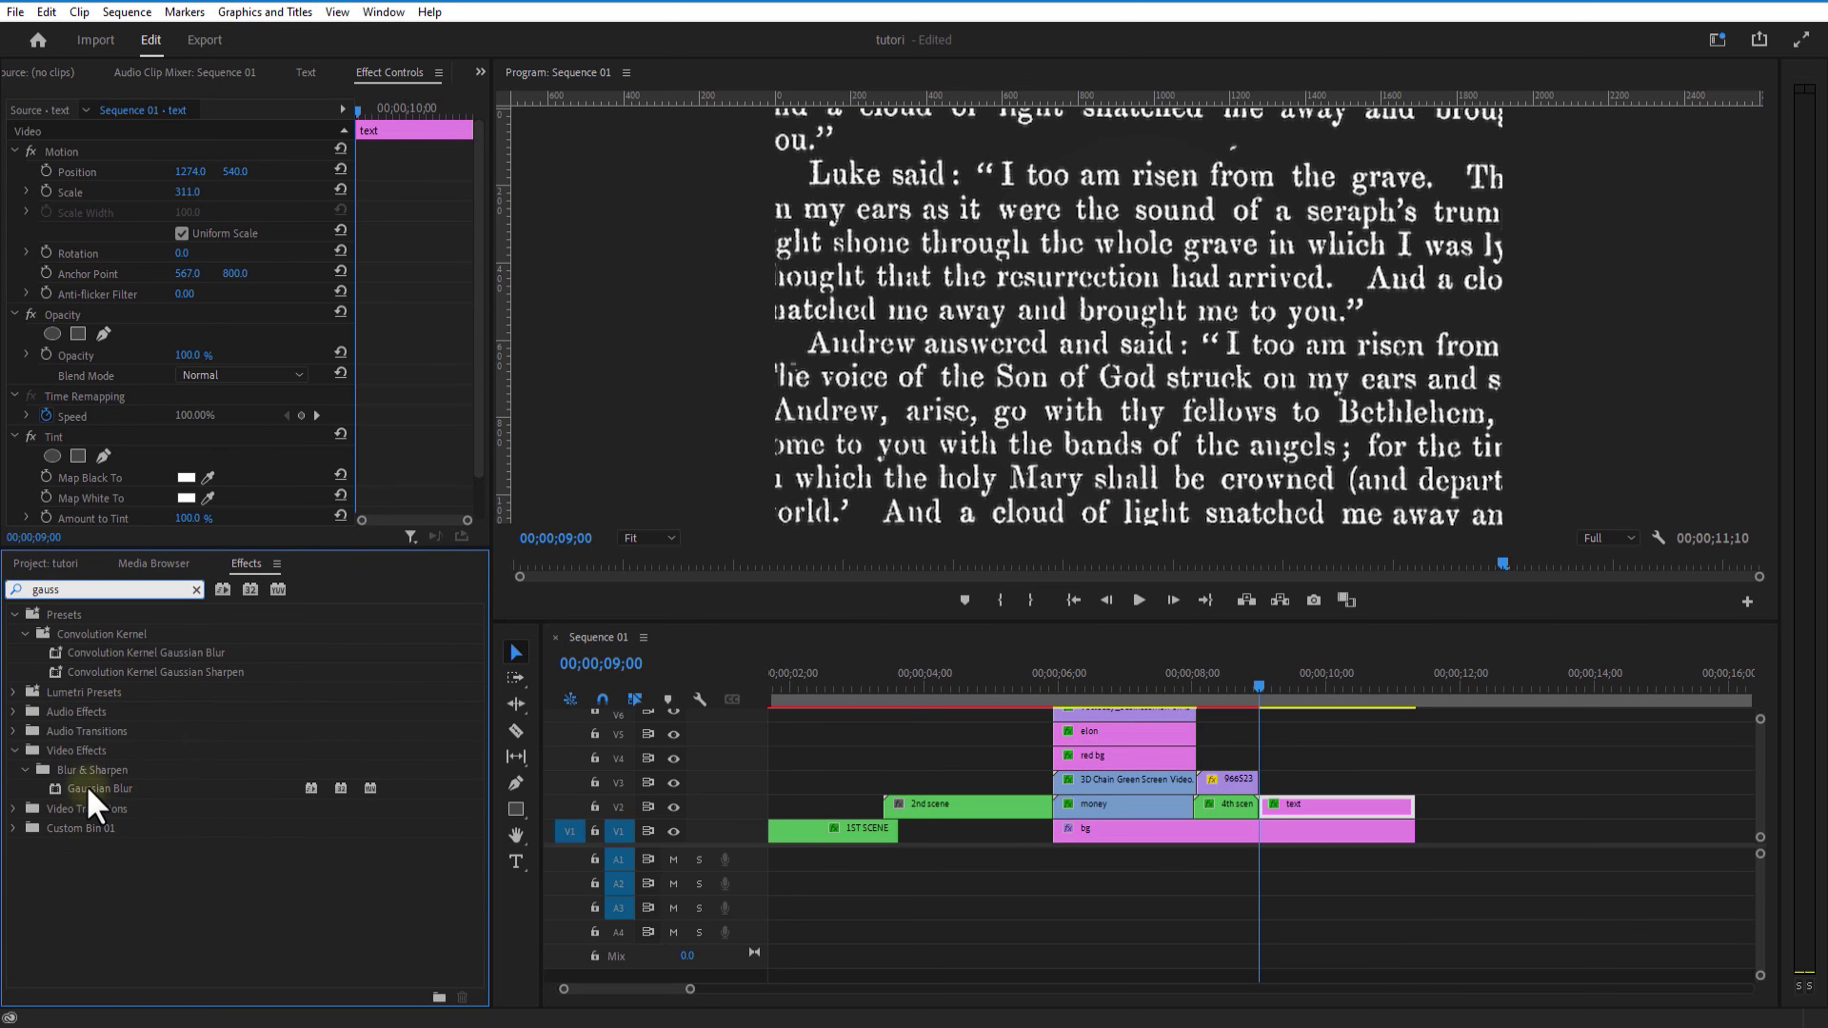
left_click_drag(89, 789, 1097, 803)
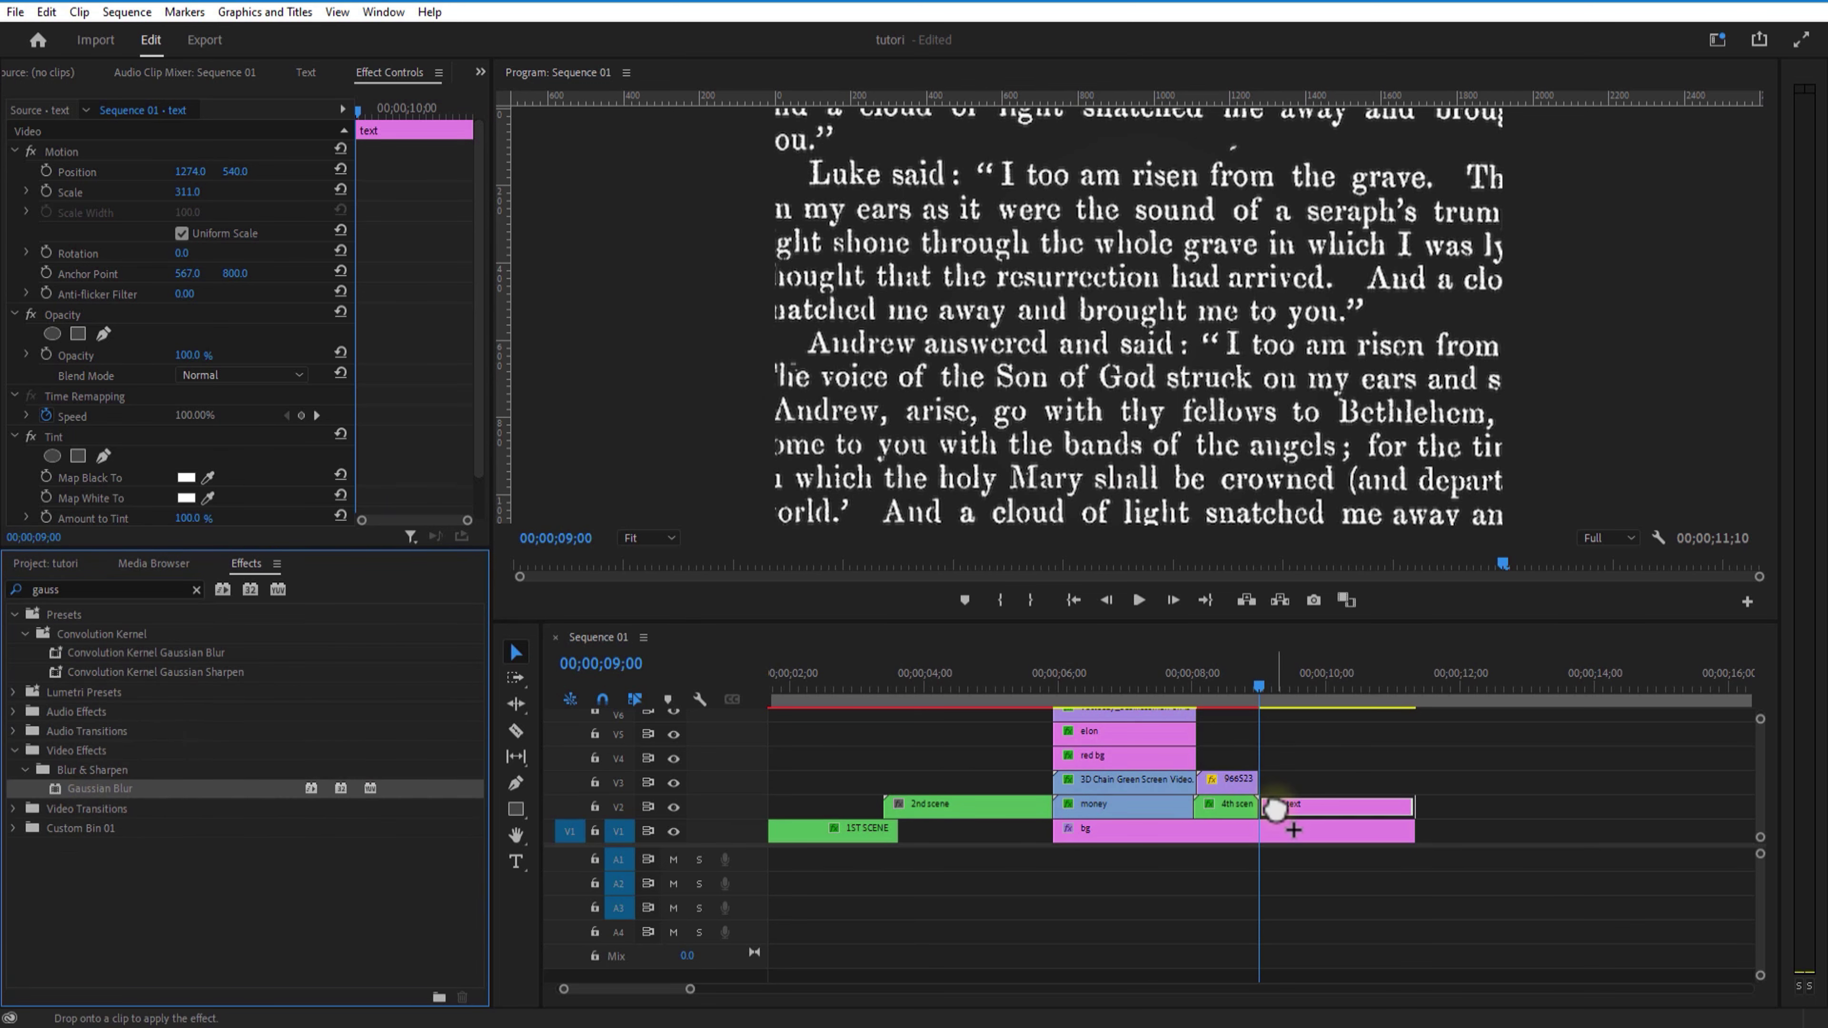
Keyframe the text clip's Gaussian Blur Blurriness from 20 at 00;00;09;00 to 0 at 00;00;09;10.
left_click_drag(484, 349, 482, 482)
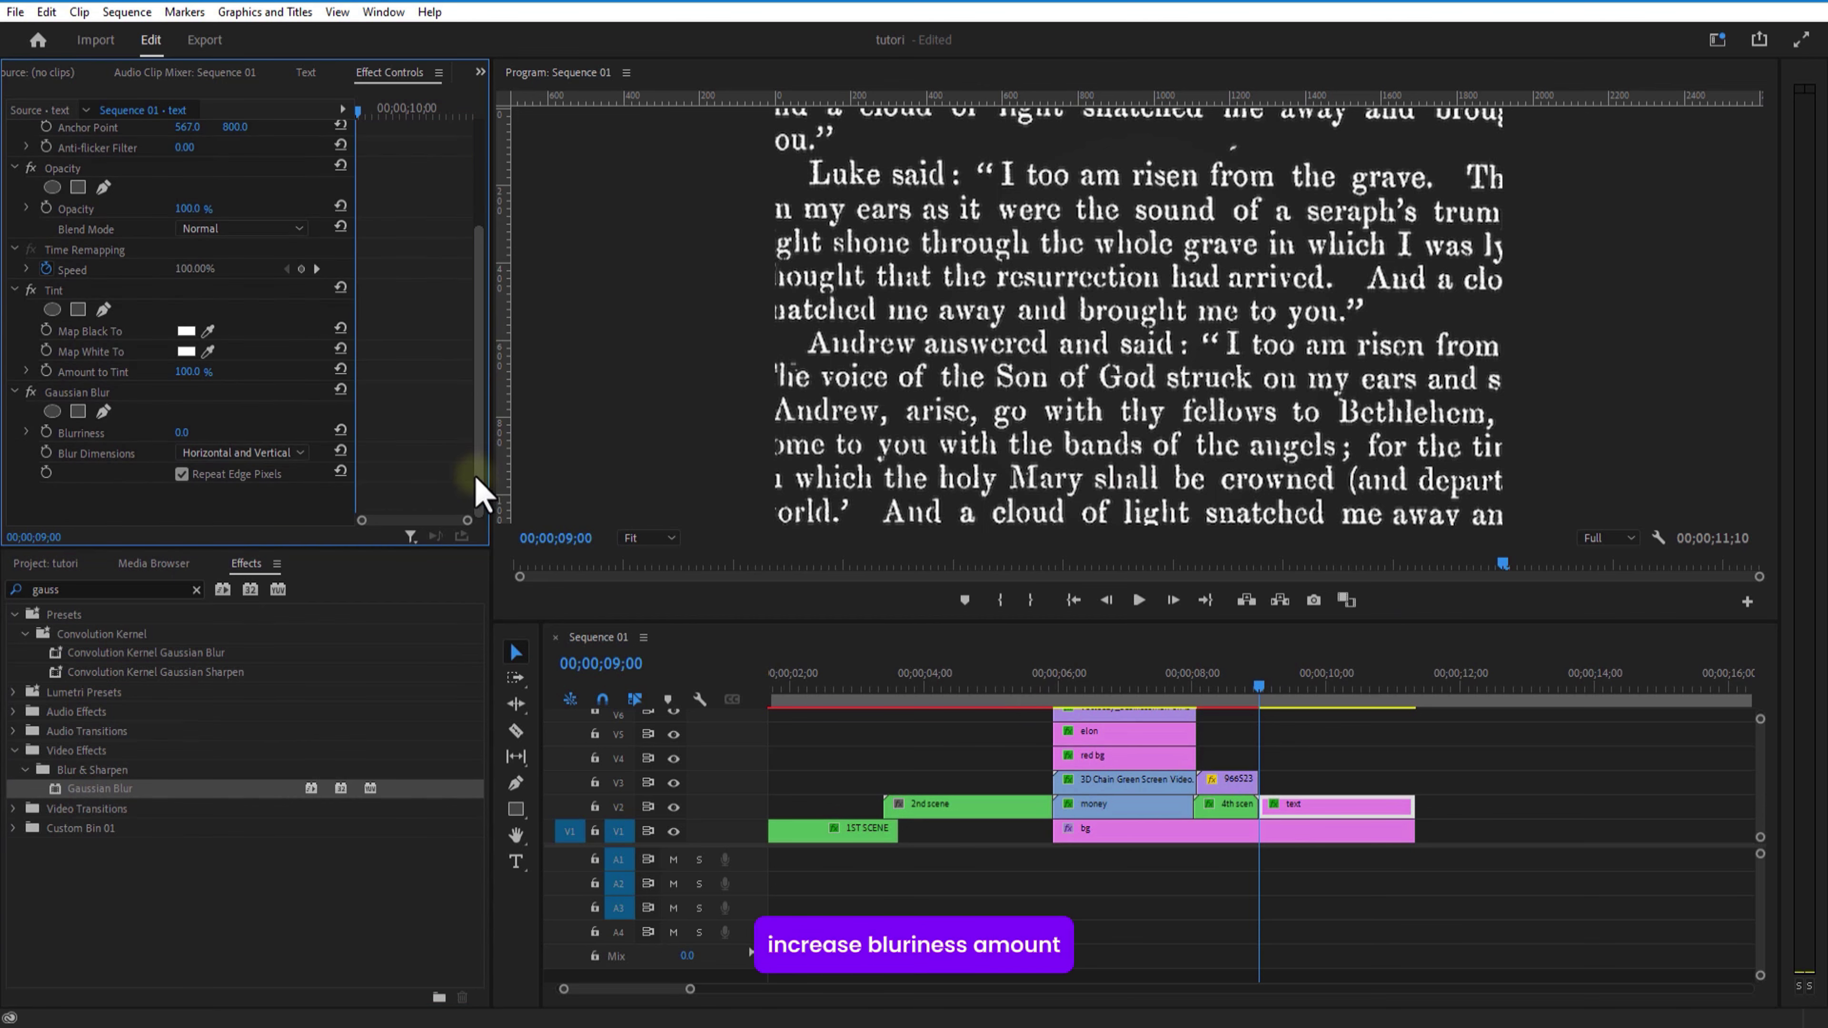
left_click(179, 433)
type("20")
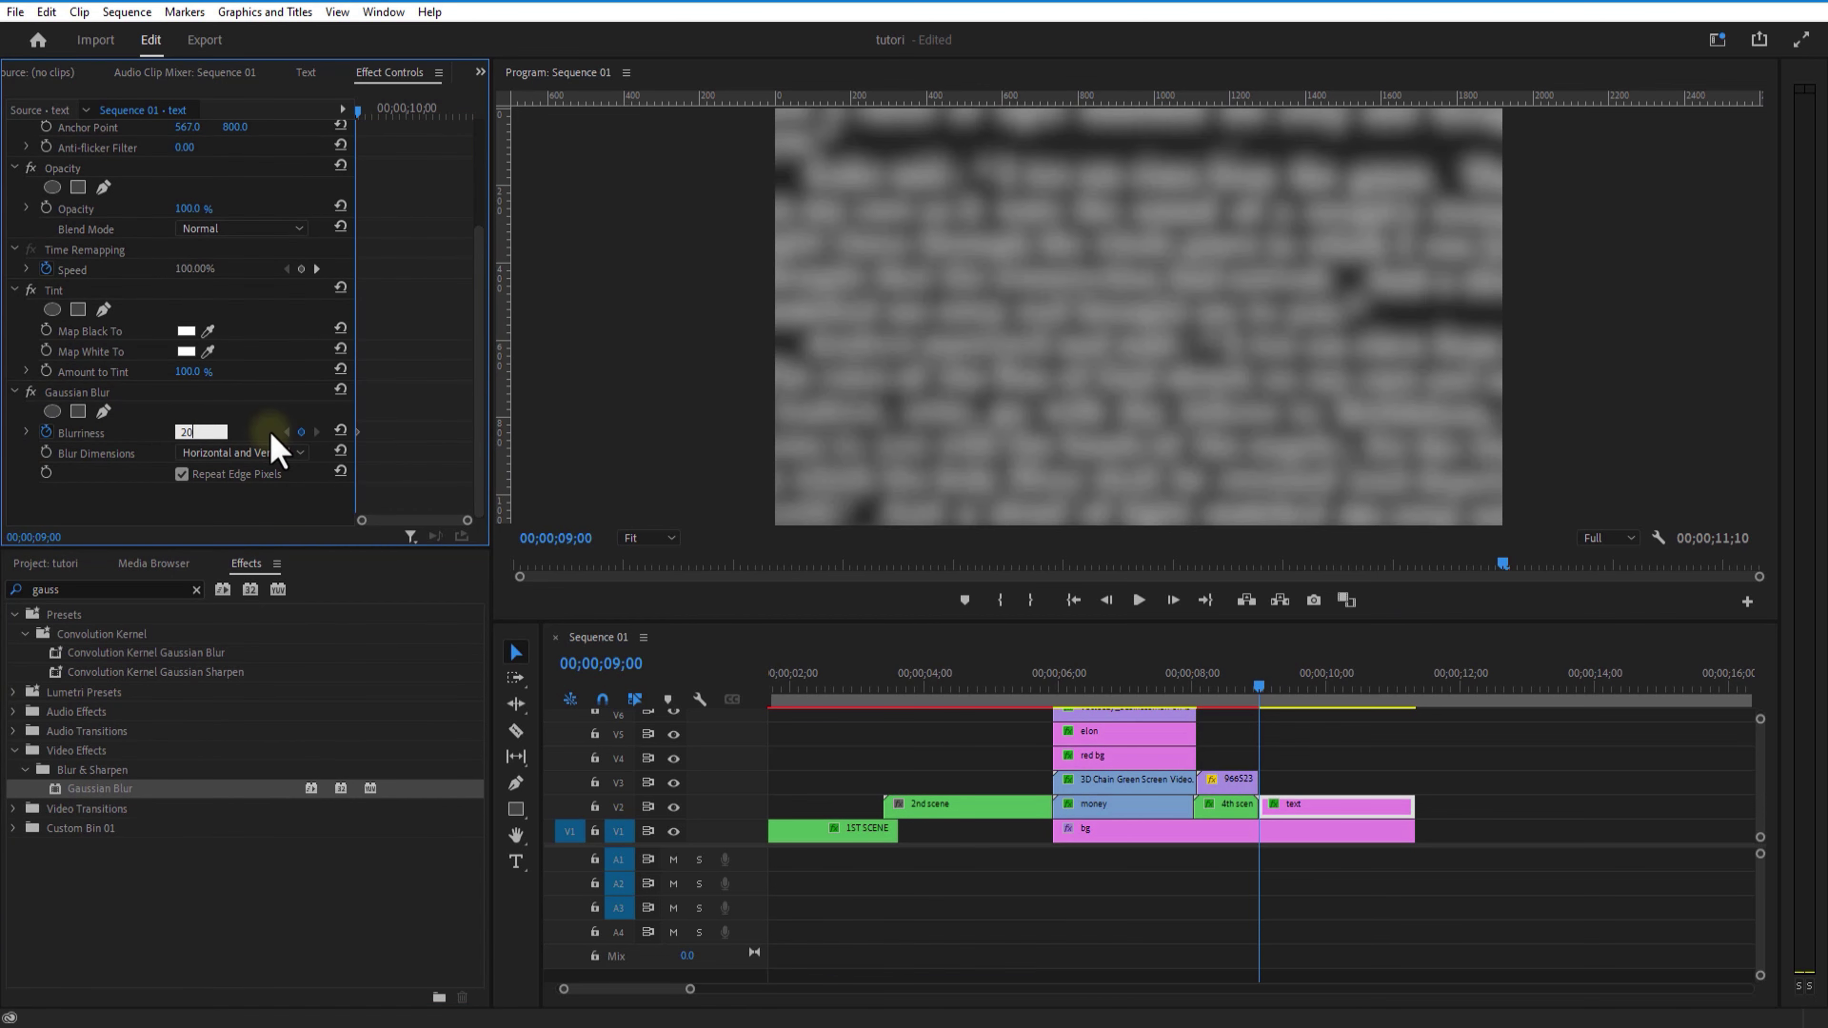
key("Return")
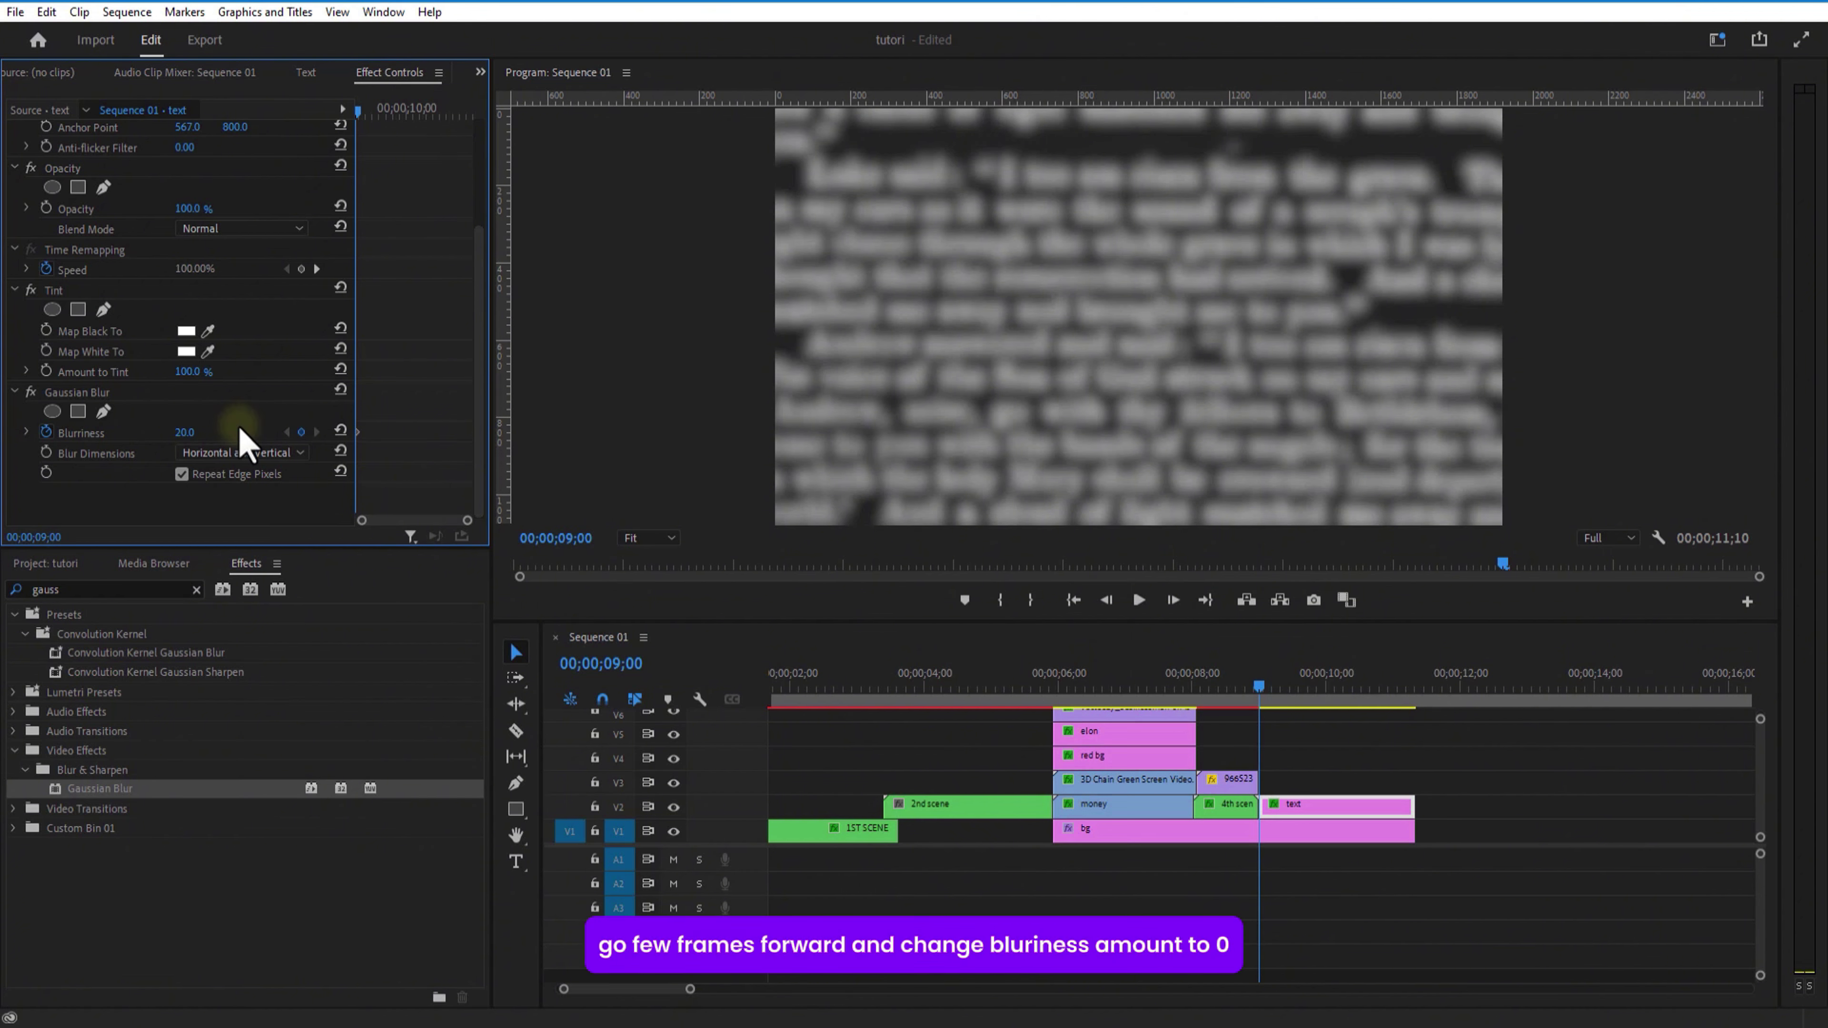
key("Right")
key("Right")
key("Right")
key("Right")
key("Right")
key("Right")
key("Right")
key("Right")
key("Right")
key("Right")
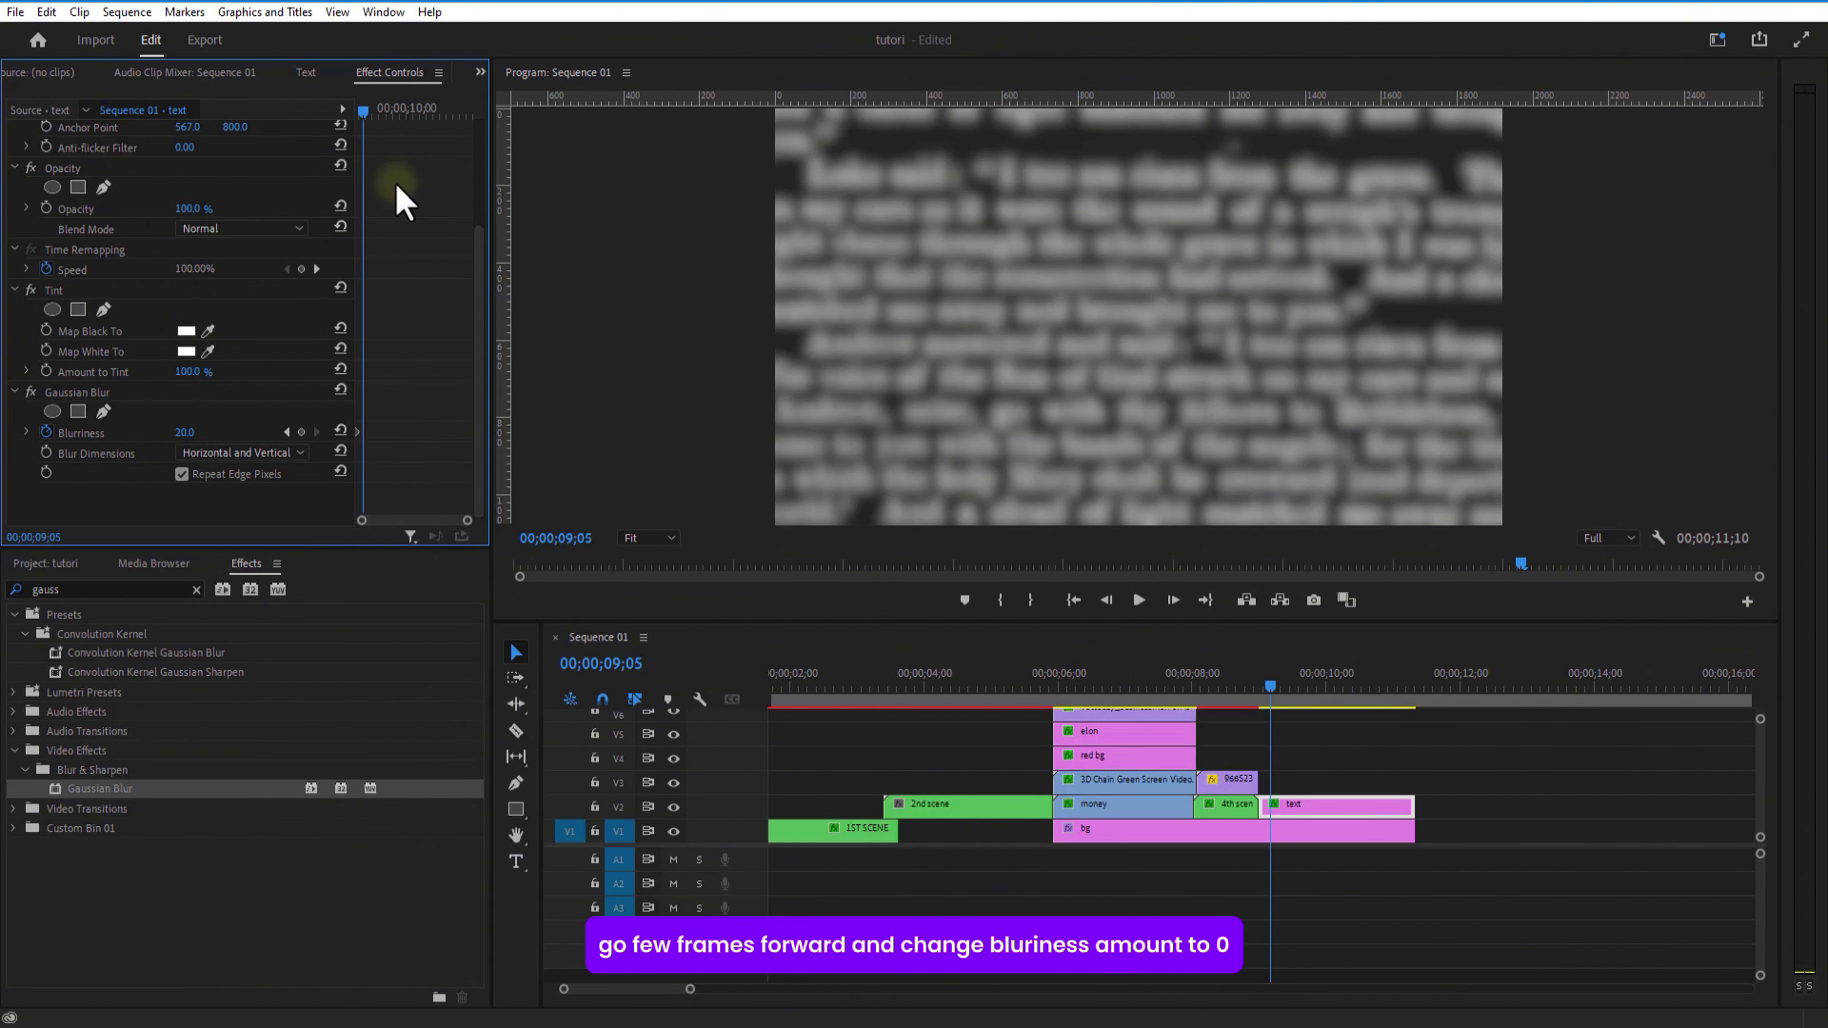
key("Return")
Keyframe the text clip's Scale from 311 at 00;00;09;04 down to 188 at 00;00;09;25.
key("Left")
key("Left")
key("Left")
key("Left")
key("Left")
key("Left")
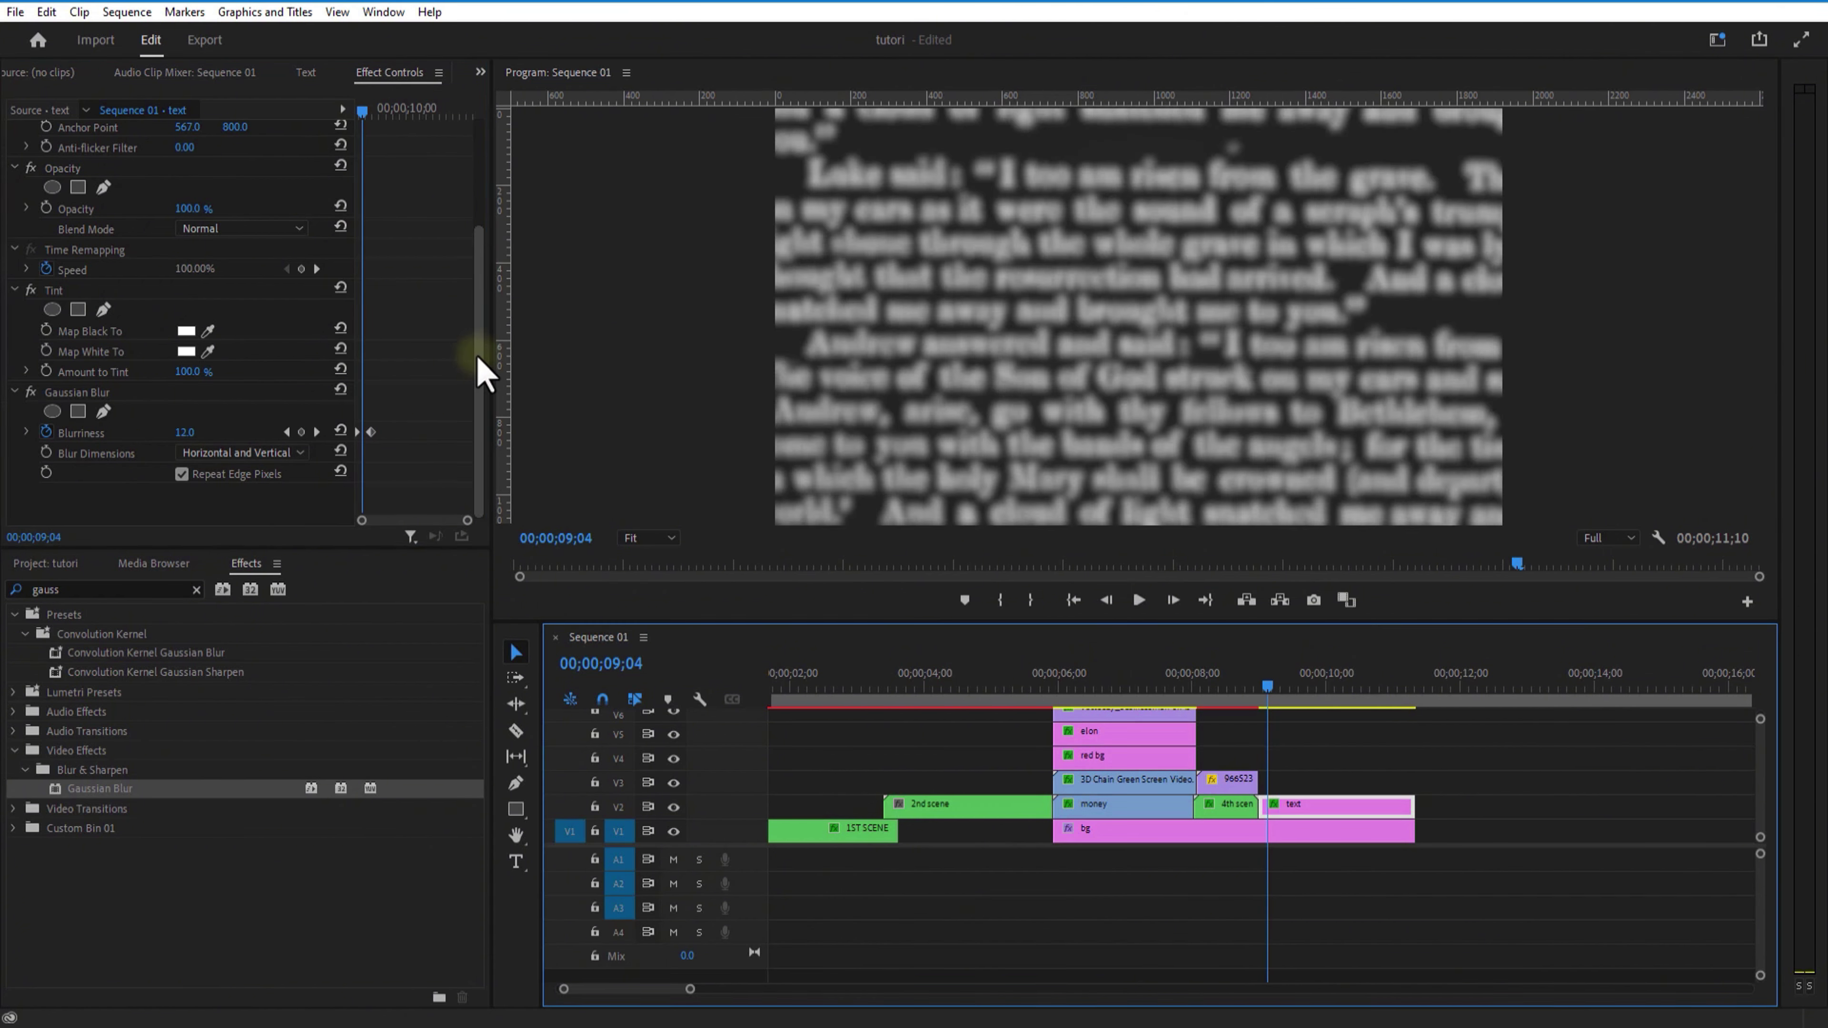
left_click_drag(475, 353, 477, 216)
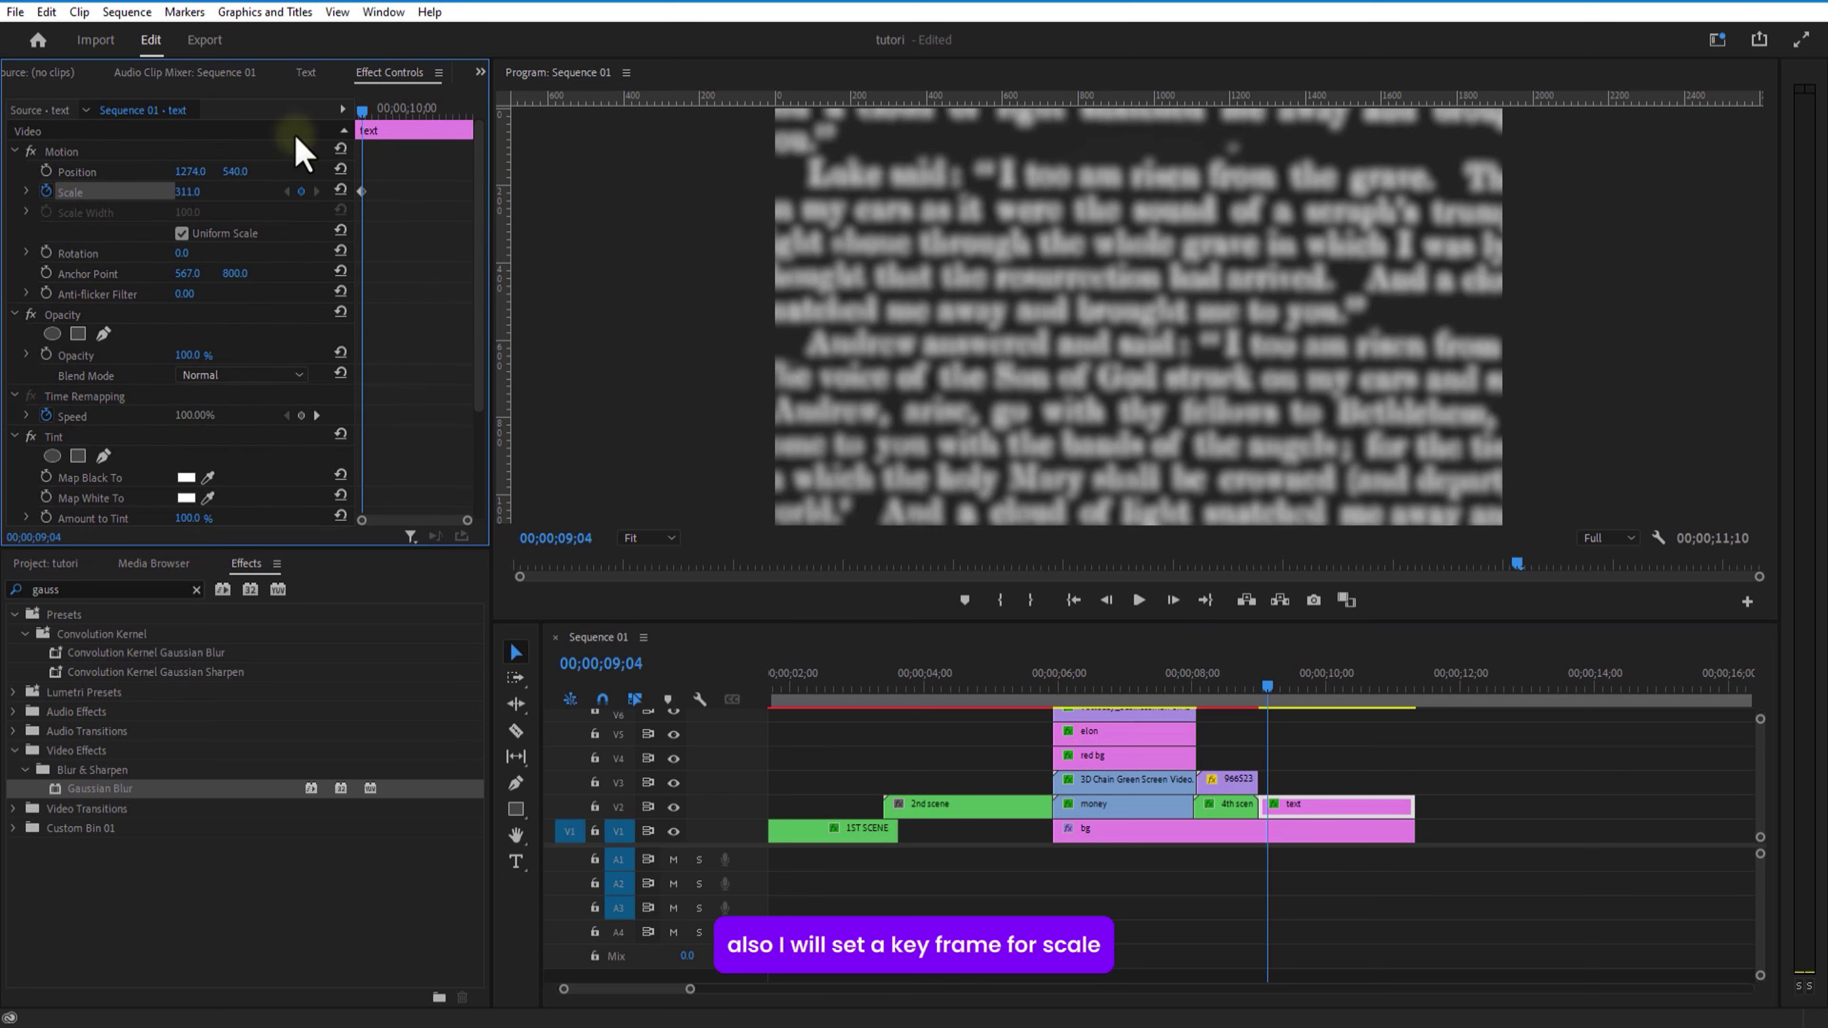
left_click_drag(366, 113, 407, 130)
left_click_drag(184, 191, 141, 205)
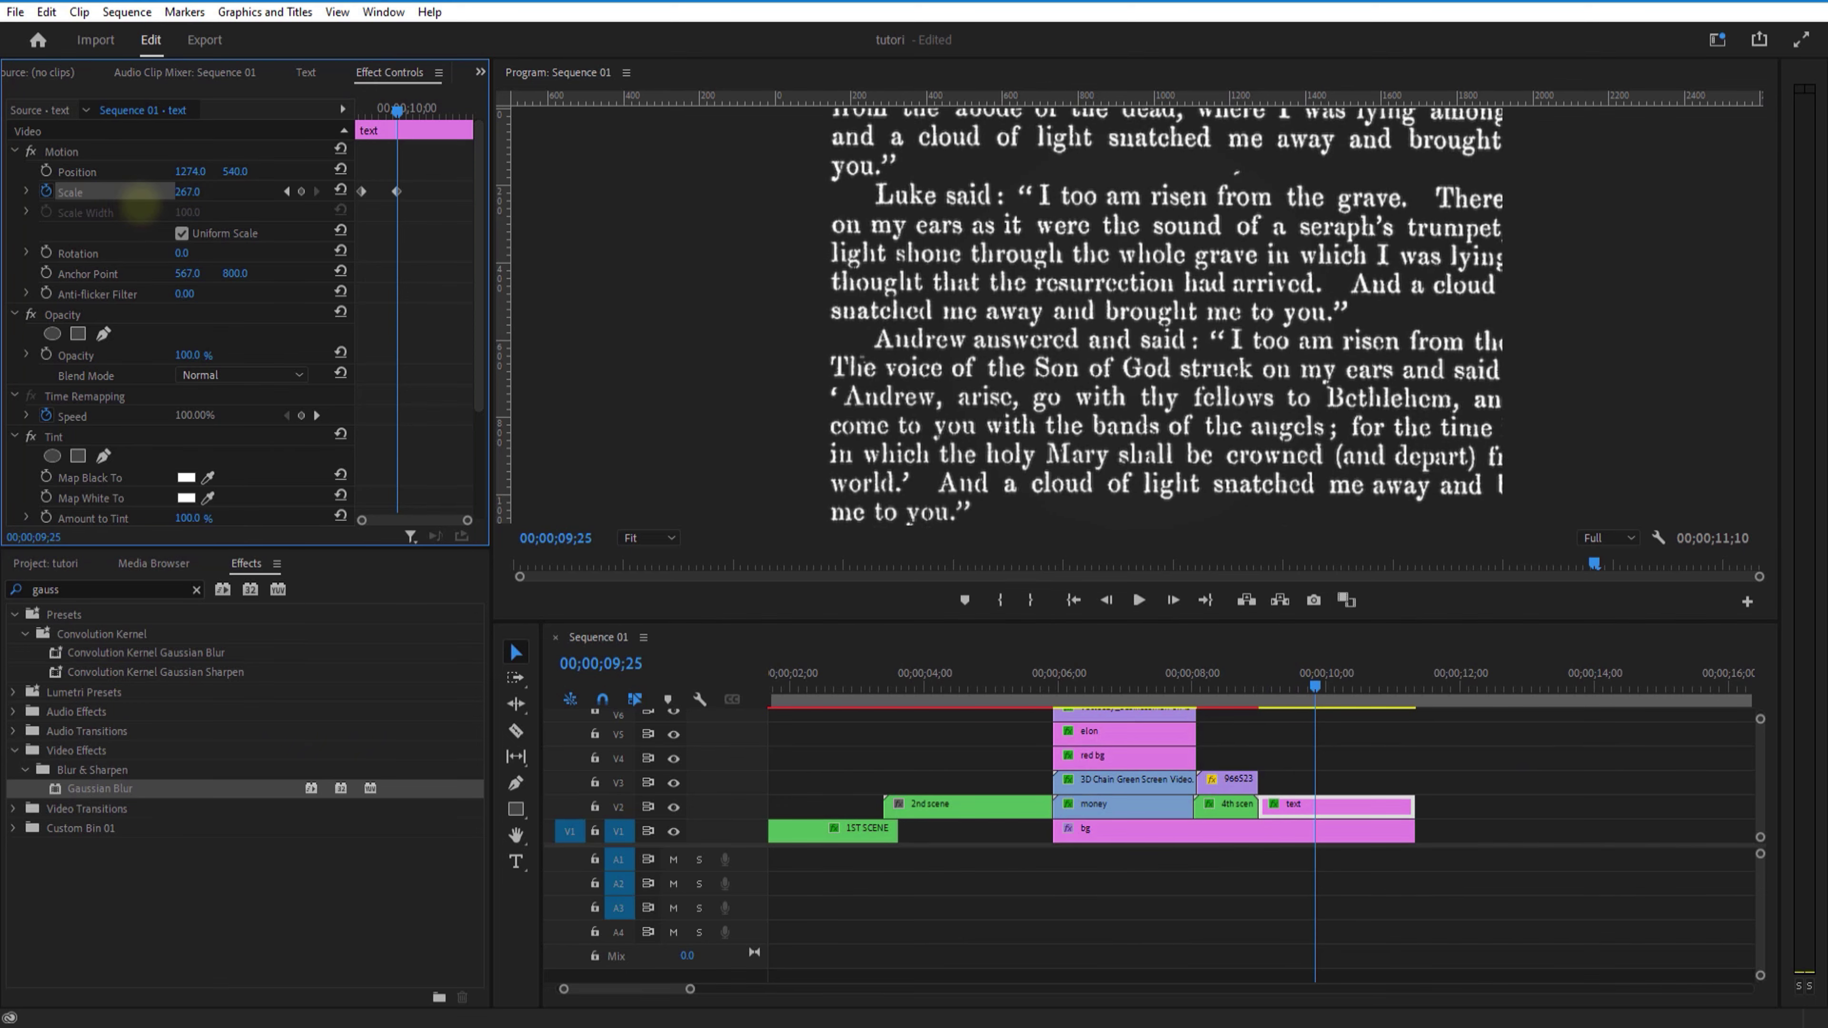
Keyframe the text clip's horizontal Position from 1274 at 00;00;09;04 to 864 at 00;00;09;25.
left_click_drag(398, 110, 364, 155)
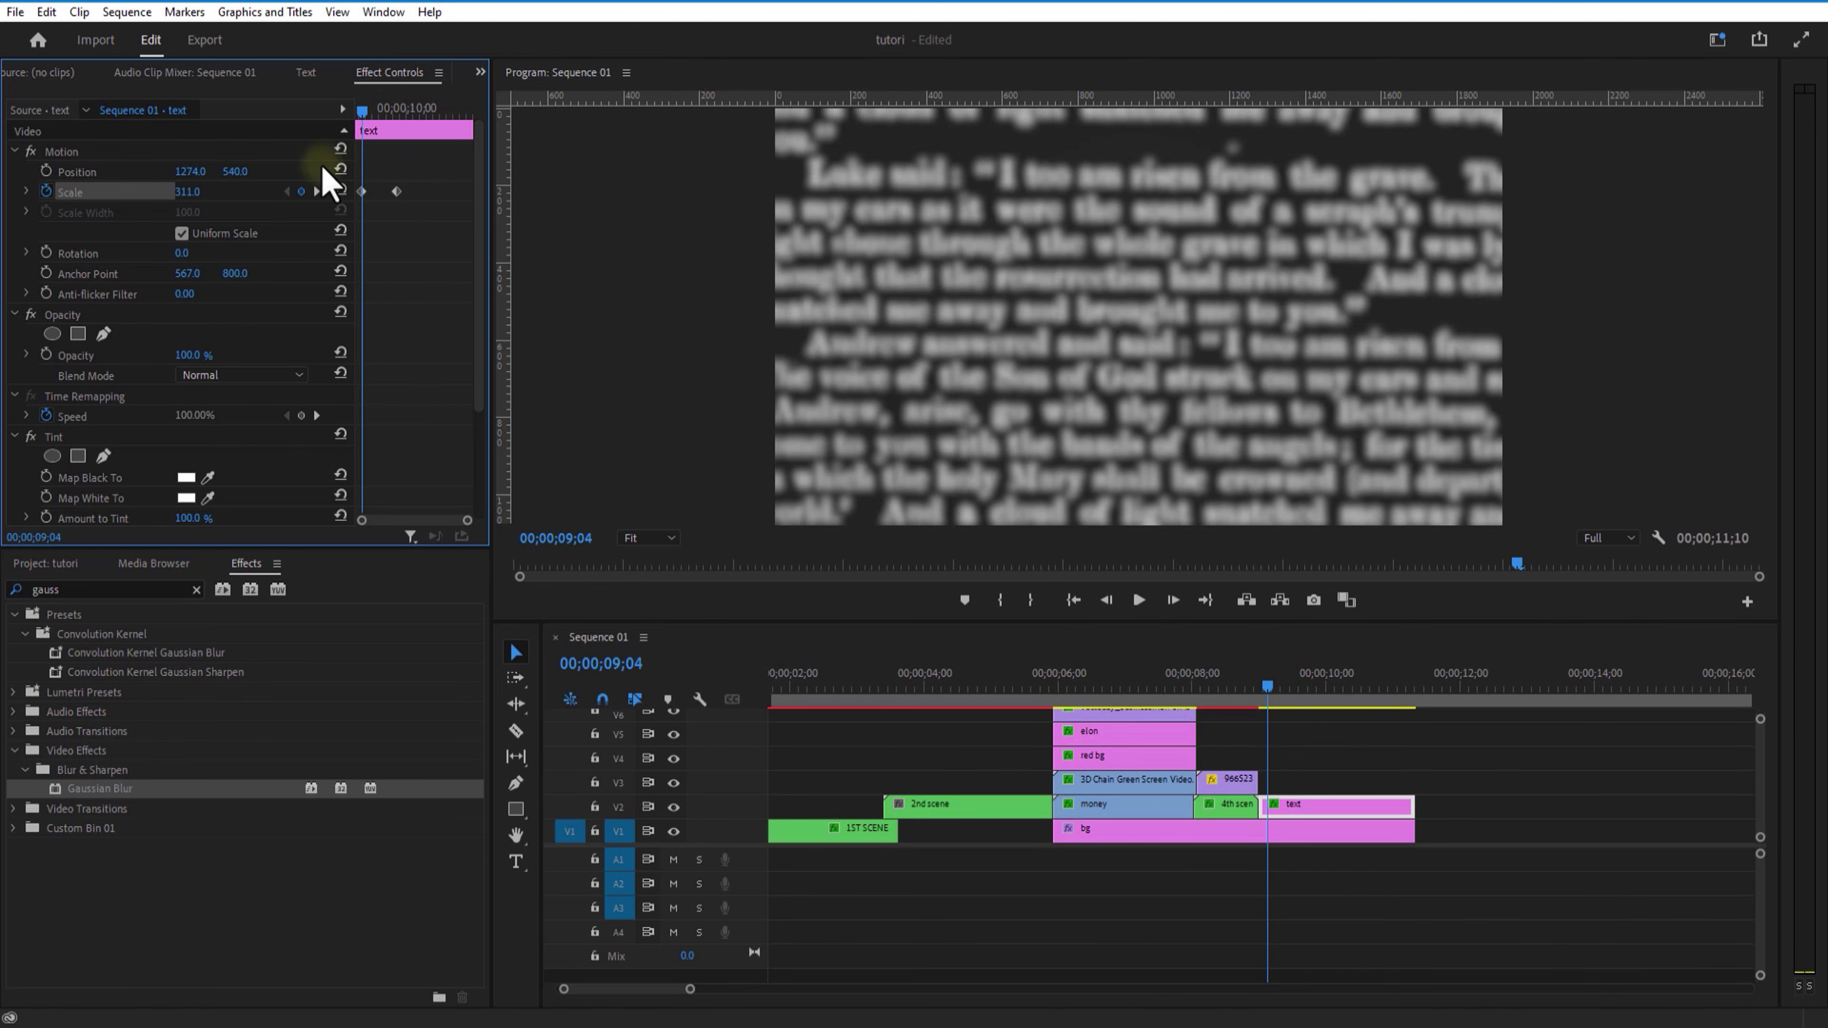
left_click(46, 170)
left_click_drag(367, 122, 401, 136)
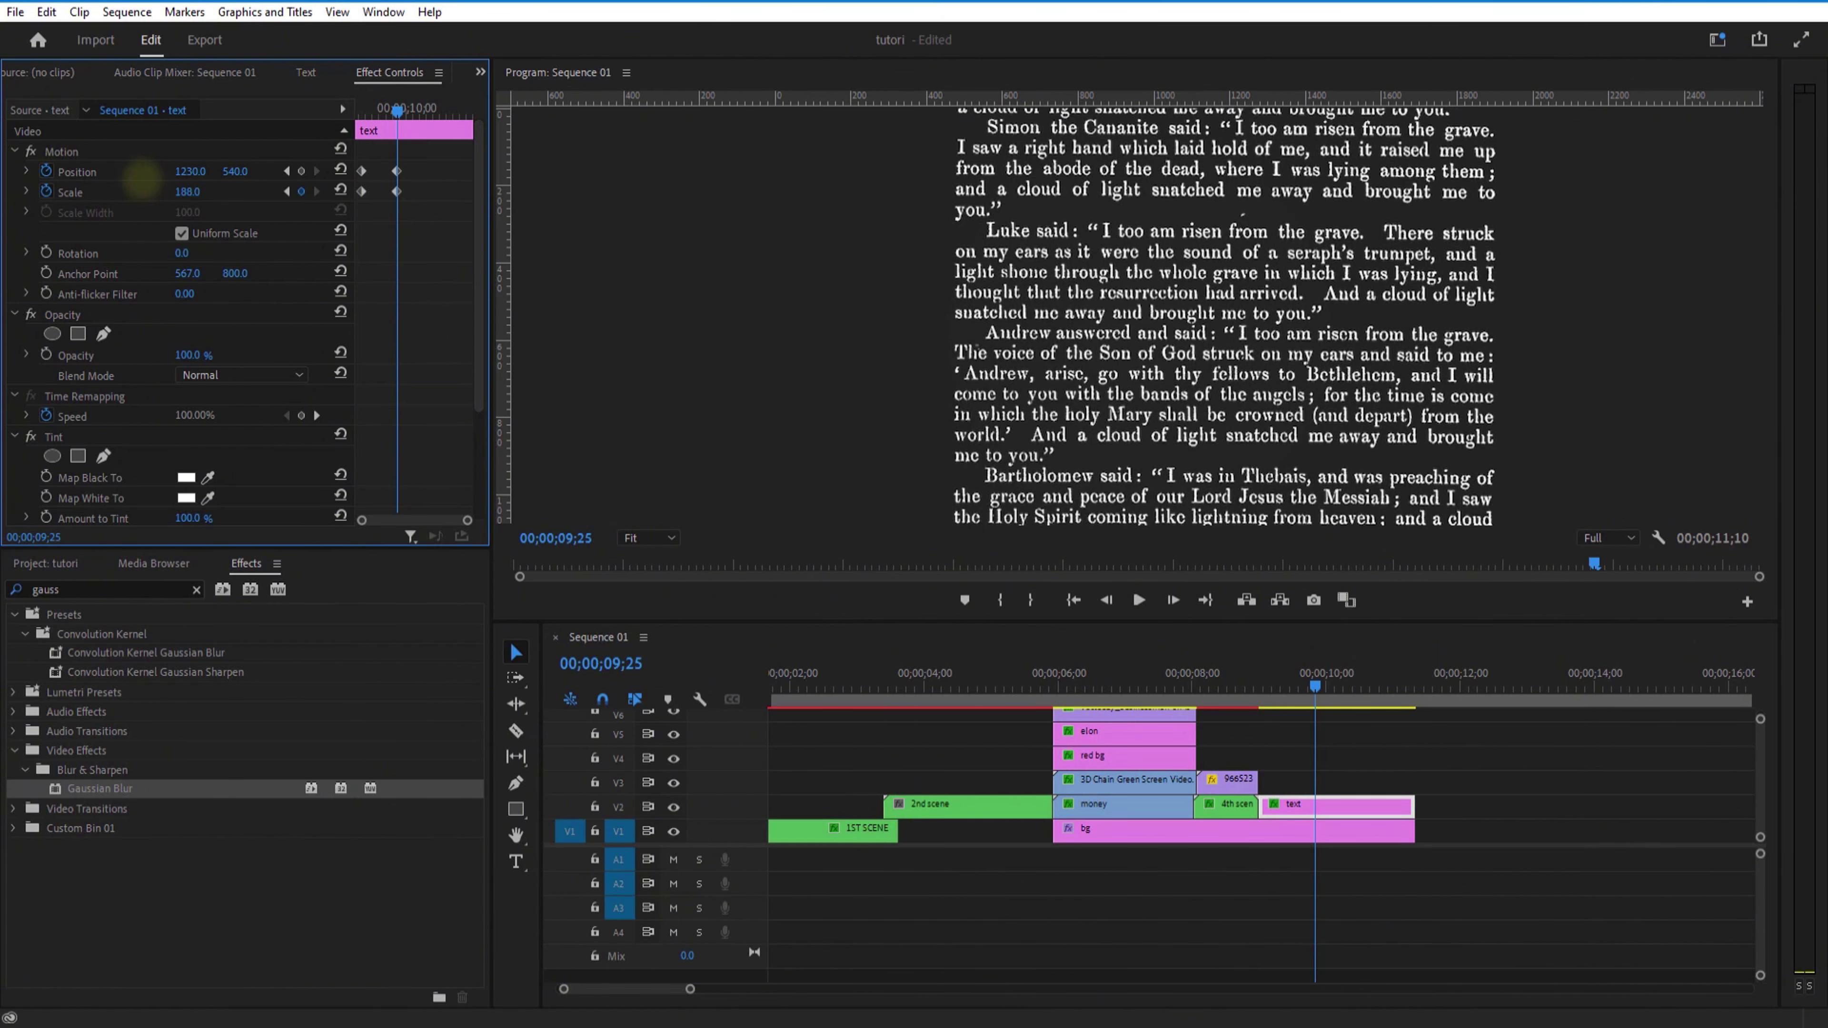
left_click_drag(142, 178, 87, 185)
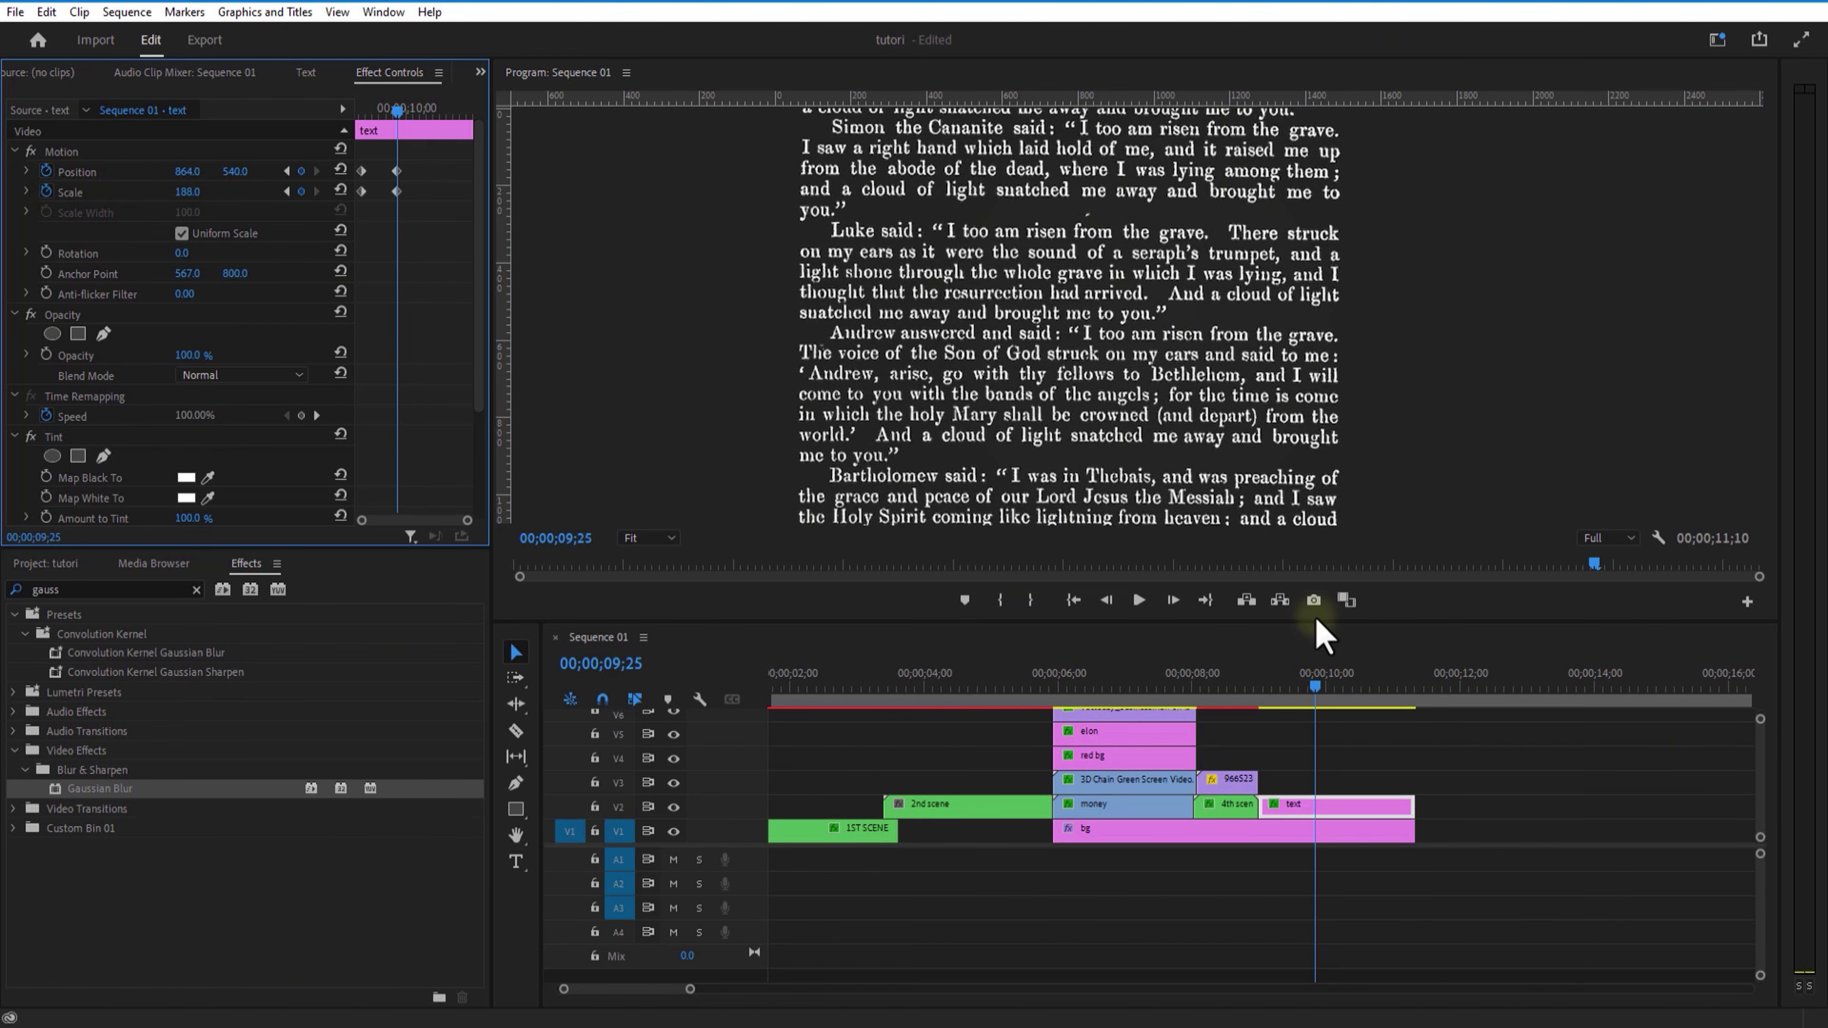
At 00;00;09;26, draw a large circle with the Ellipse tool beside the text, extending past the frame's right edge.
left_click_drag(1299, 696, 1314, 749)
left_click(518, 809)
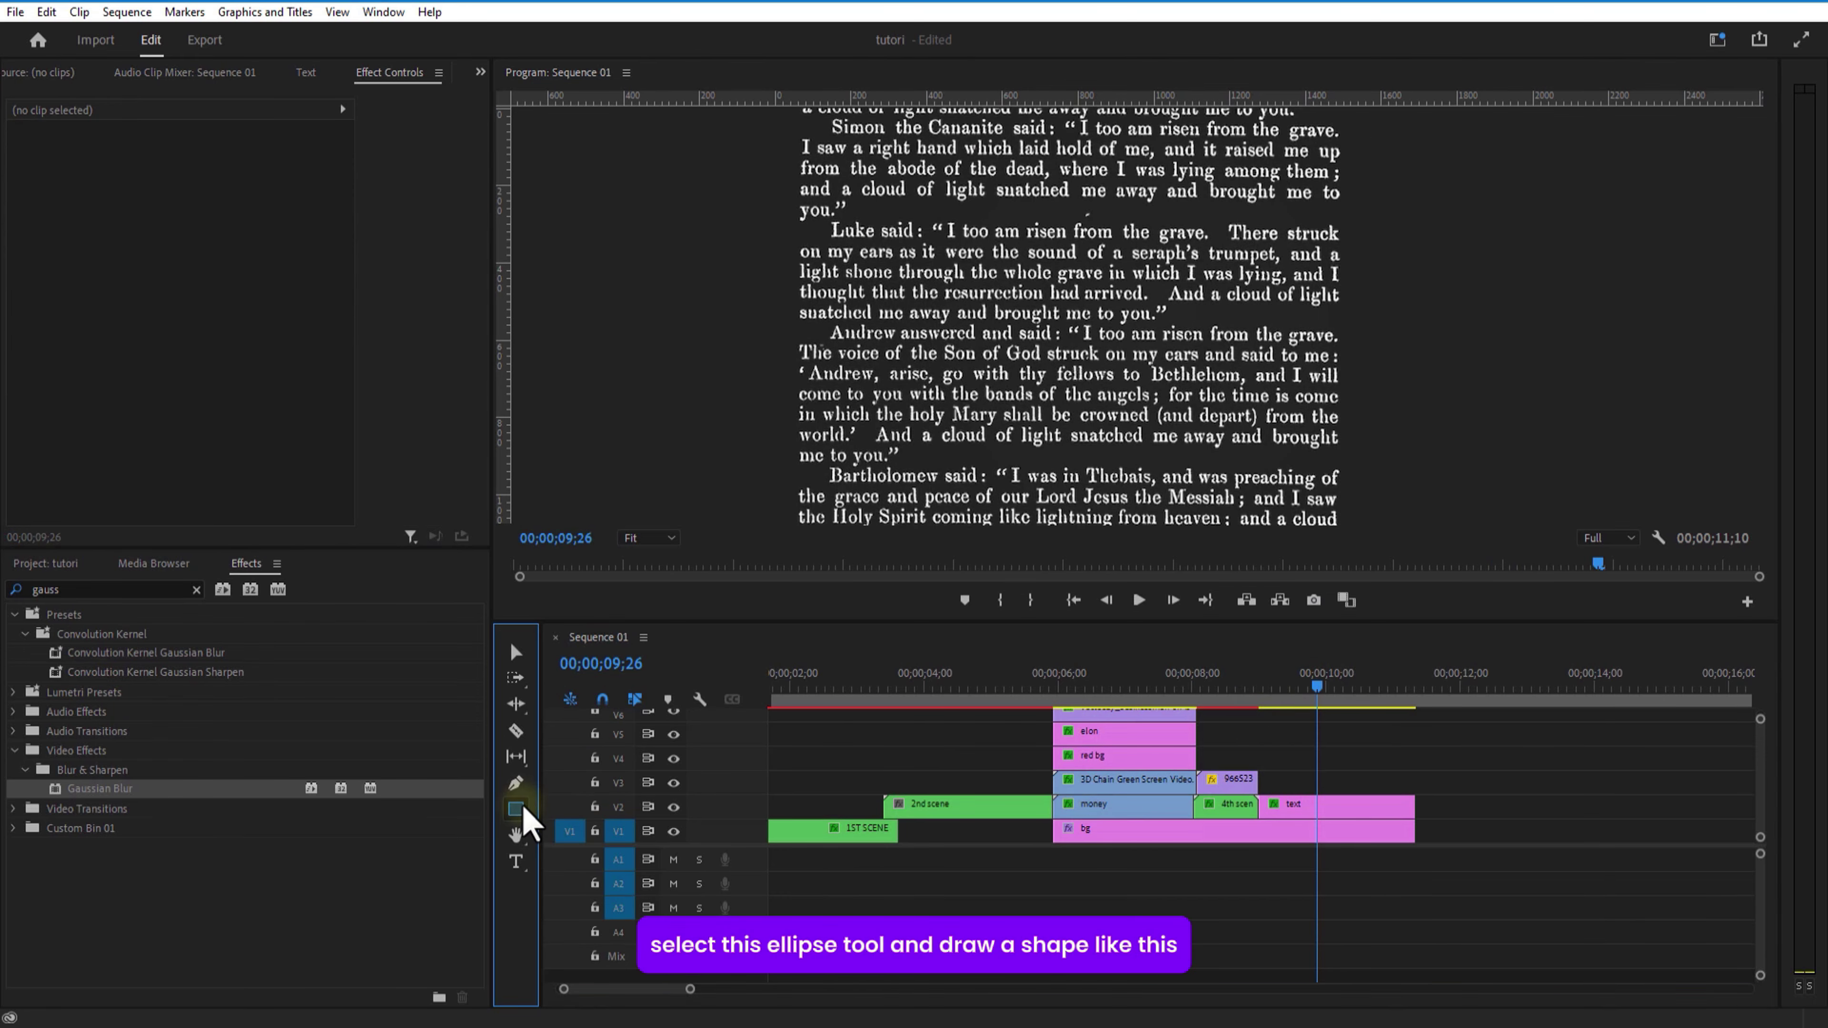
left_click(580, 830)
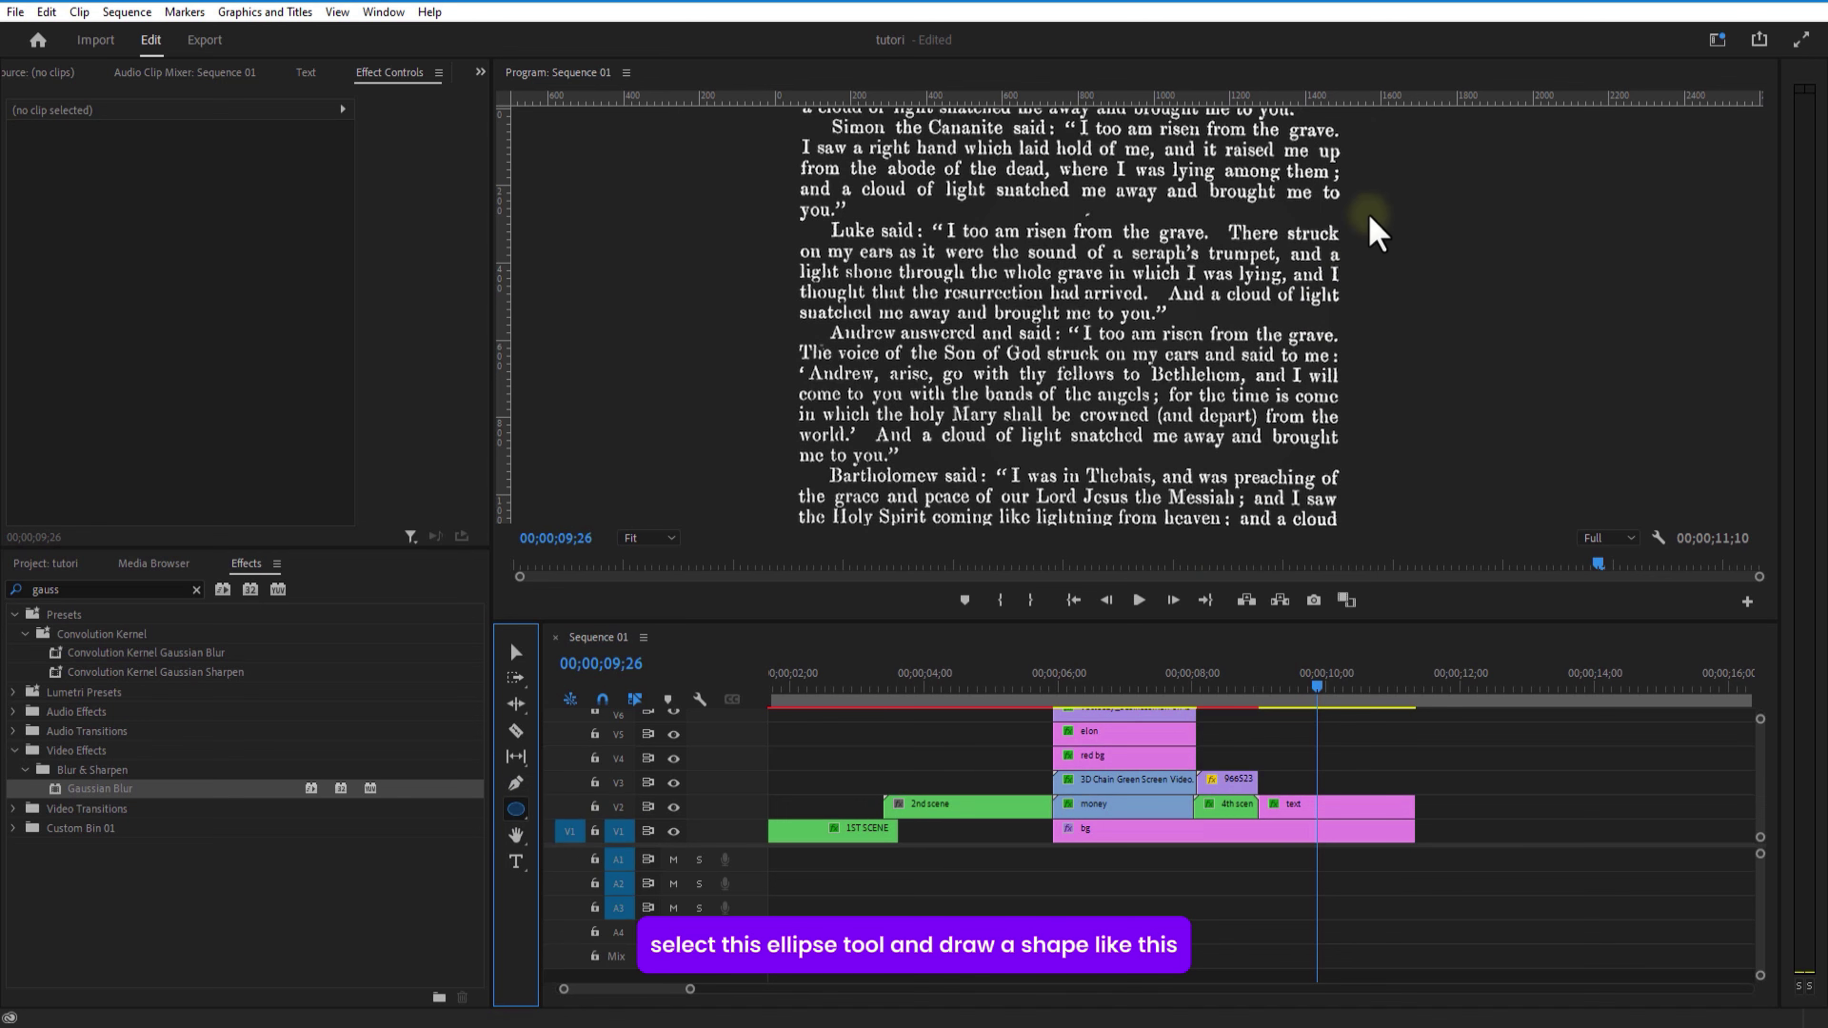
left_click_drag(1357, 133, 1536, 560)
left_click(1379, 788)
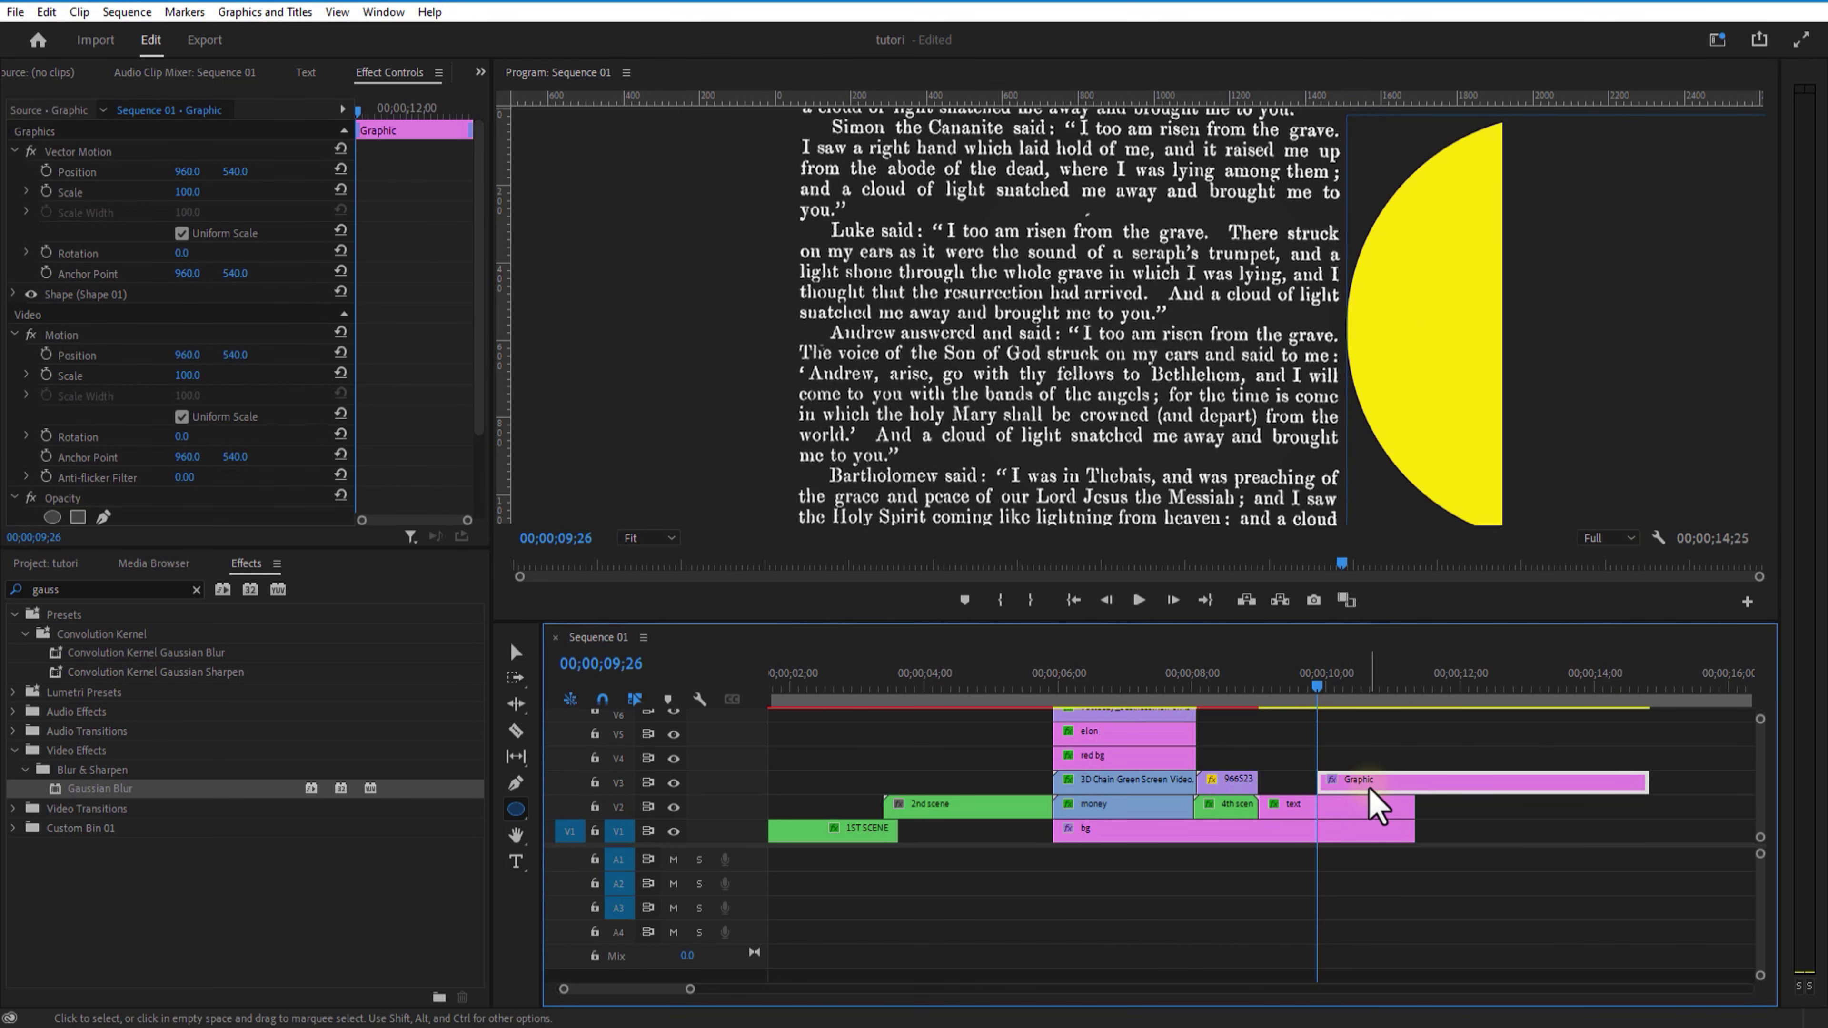
Turn off the circle shape's fill and give it a white outer stroke of 4.0.
left_click(77, 295)
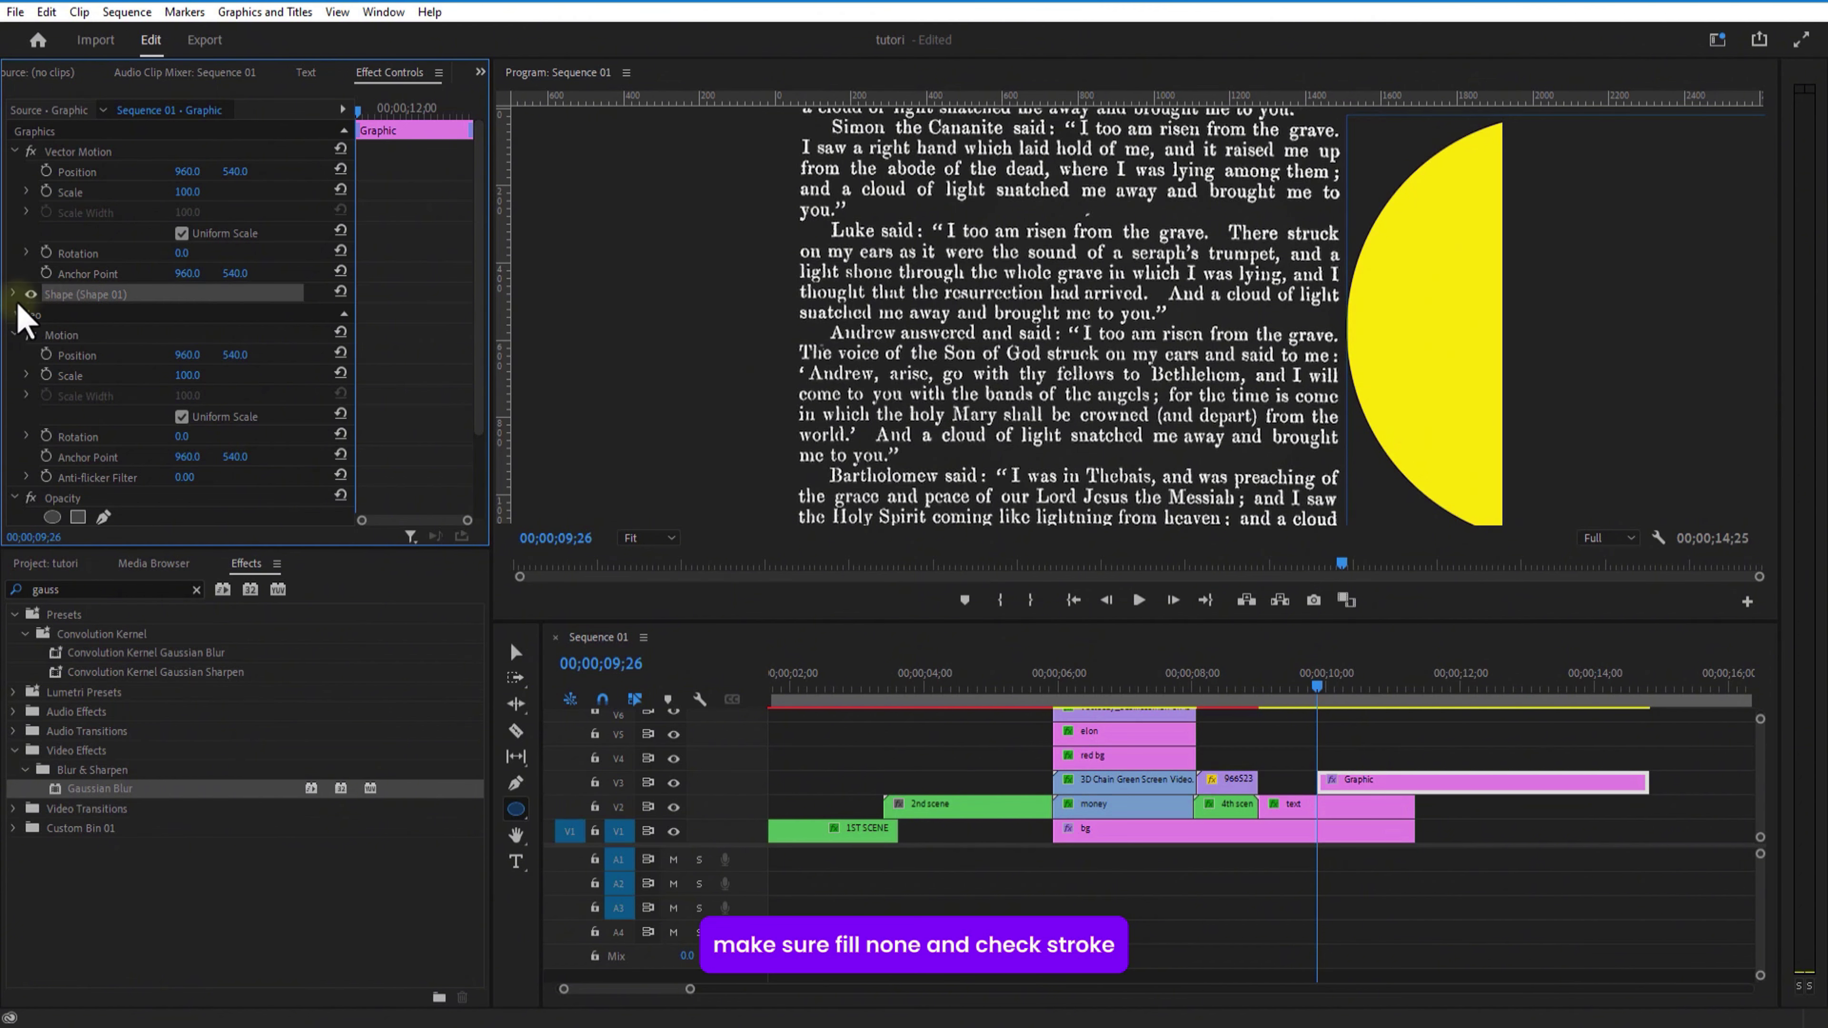
left_click(12, 294)
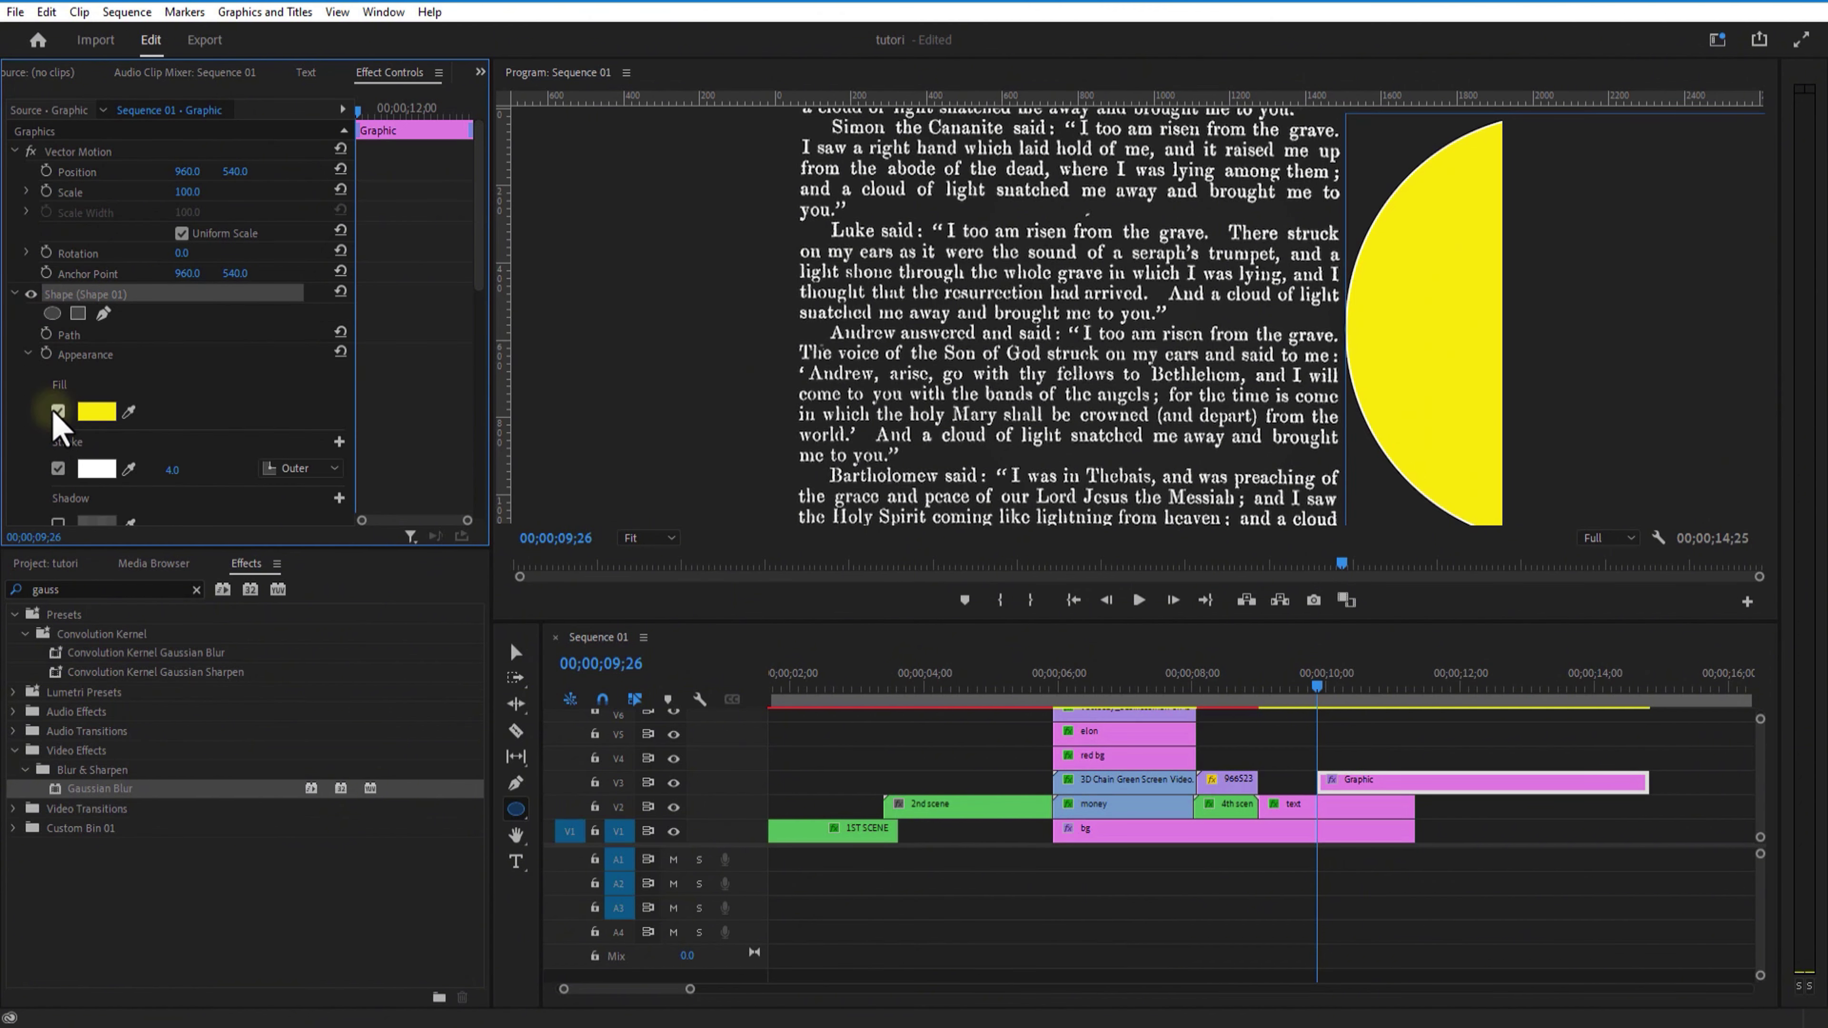
left_click(57, 411)
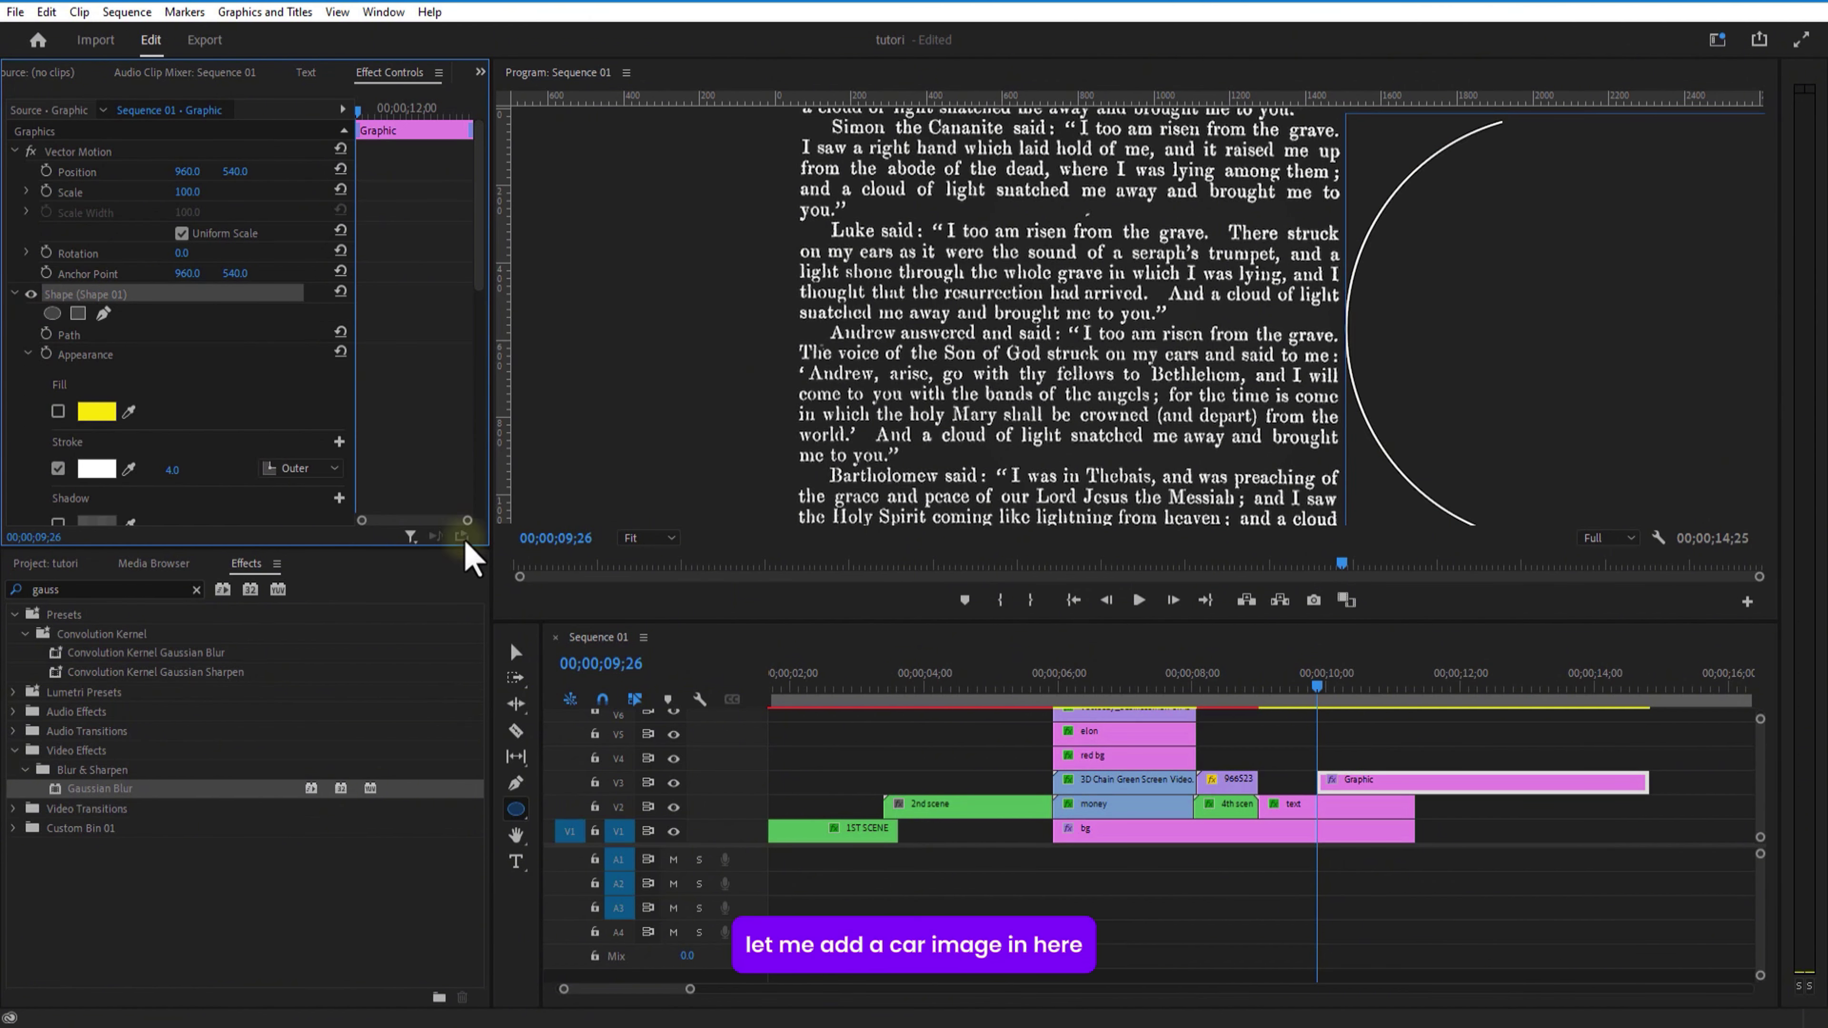
Place view-3d-car.jpg on V3 beneath the circle graphic at 00;00;09;26, with scale 17 and position 1973, 540.
left_click(45, 564)
left_click(123, 853)
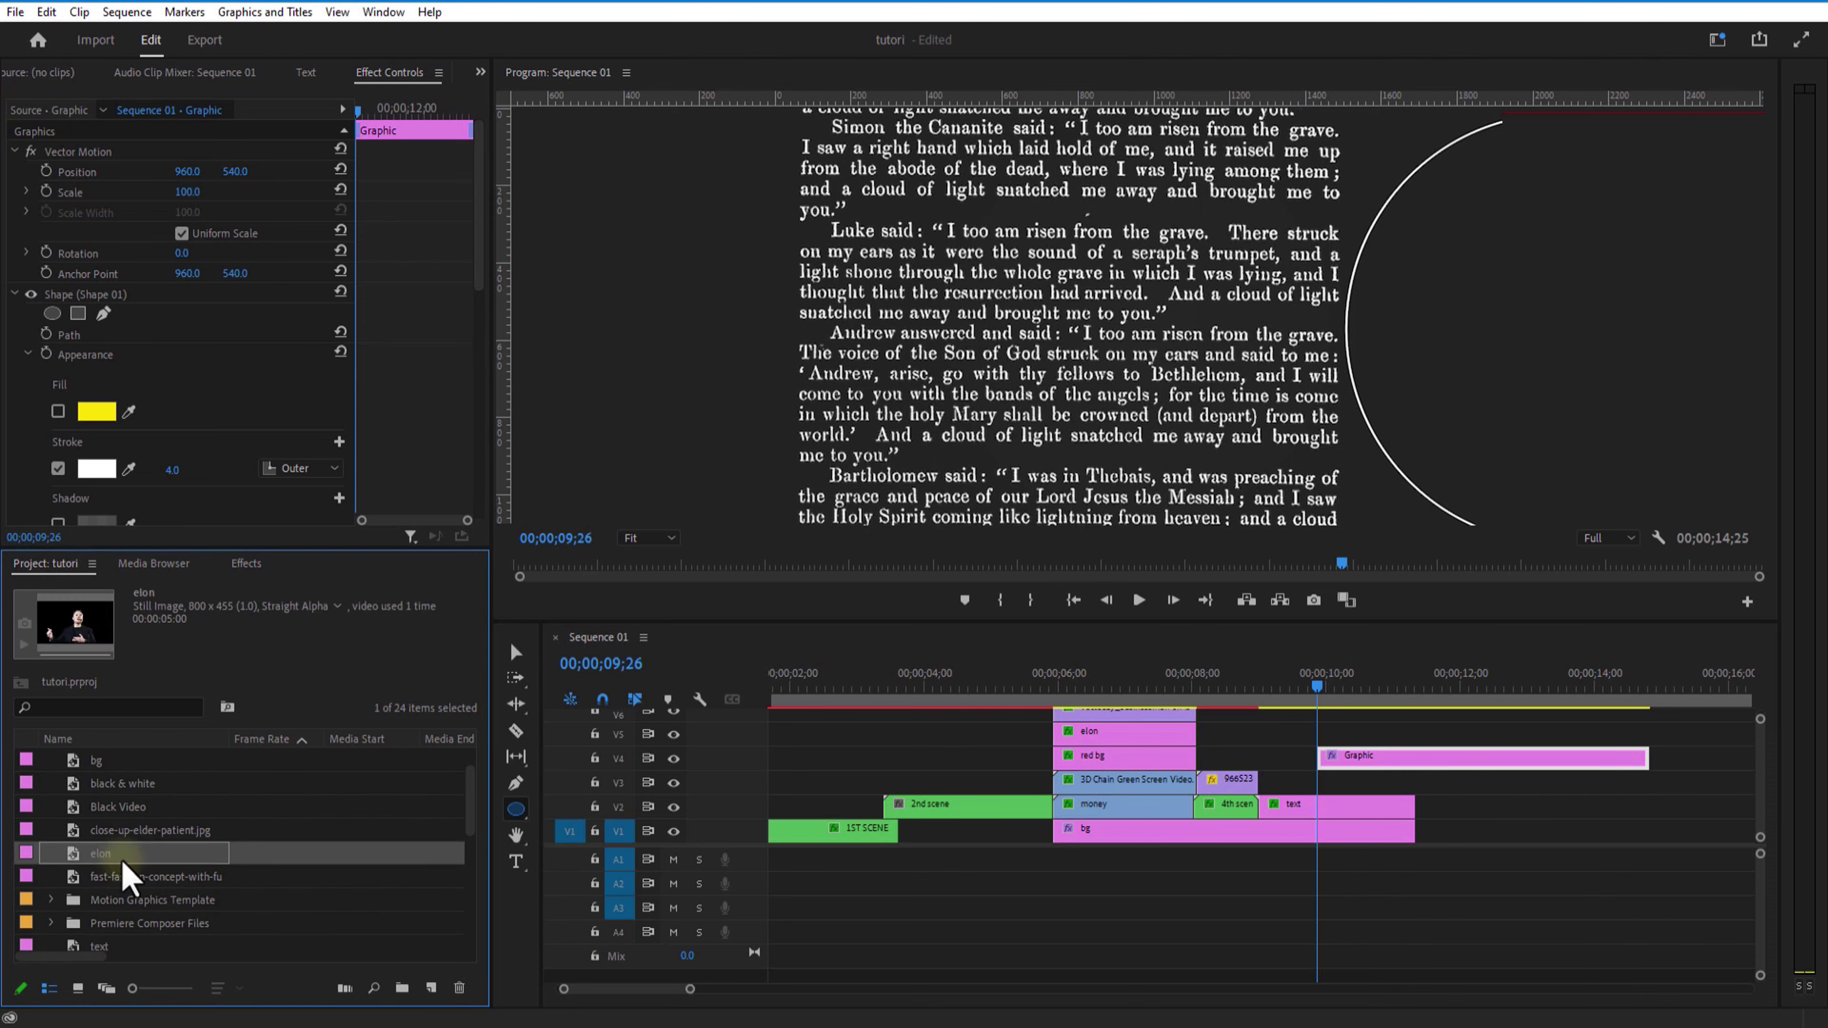
scroll(122, 875, "down", 2)
left_click_drag(126, 923, 1358, 793)
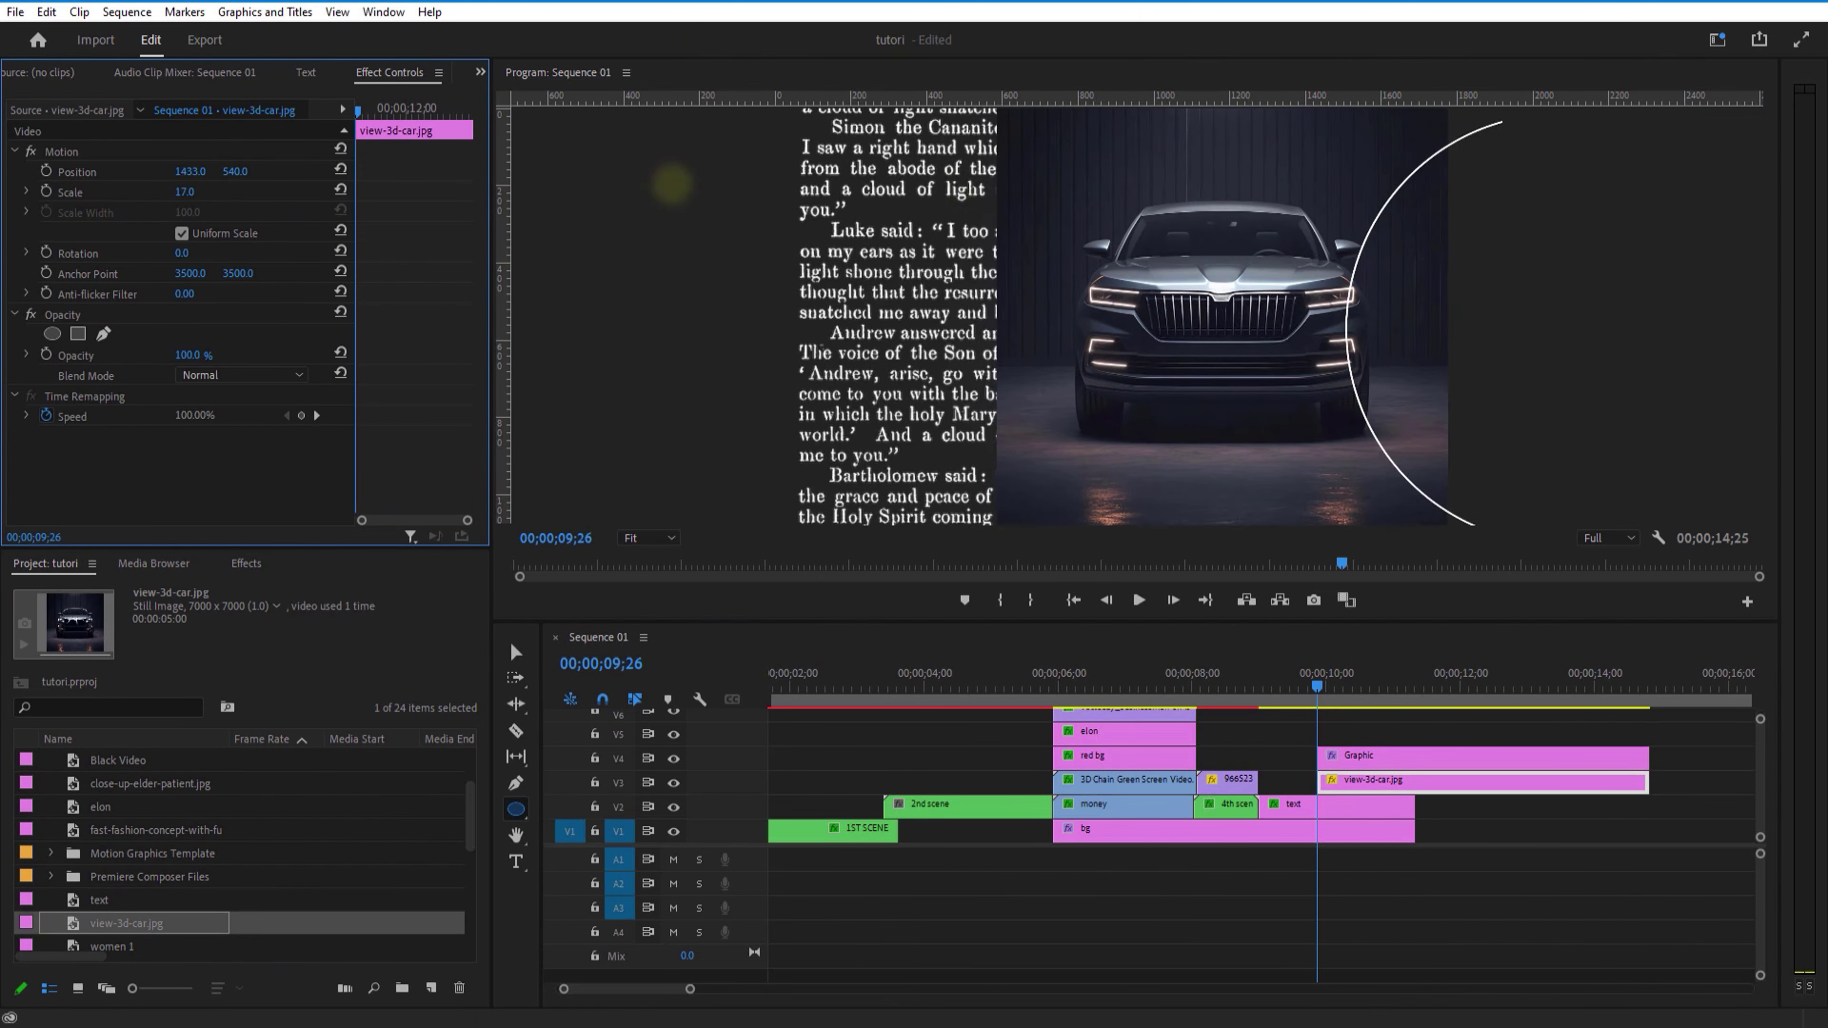
left_click_drag(672, 184, 1207, 218)
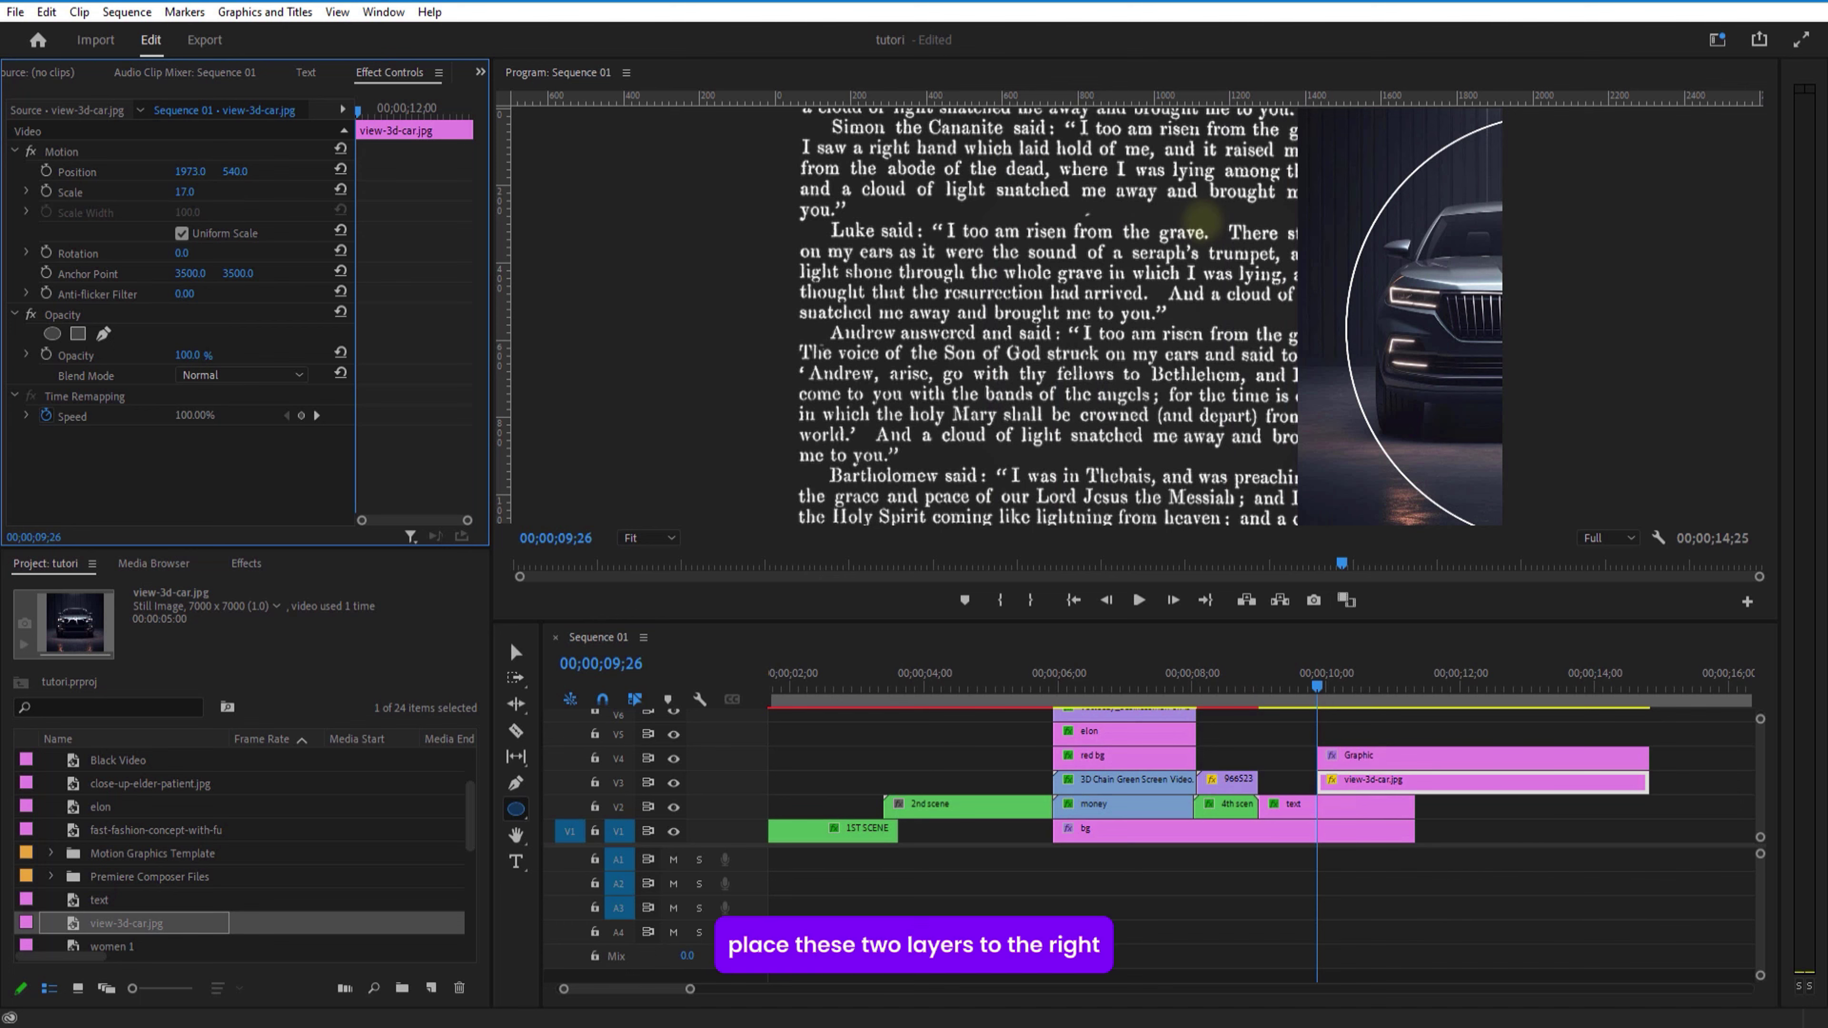
Shift the circle graphic toward the frame's centre and move the graphic and car clips to start at 00;00;12;07.
left_click_drag(1324, 688, 1434, 729)
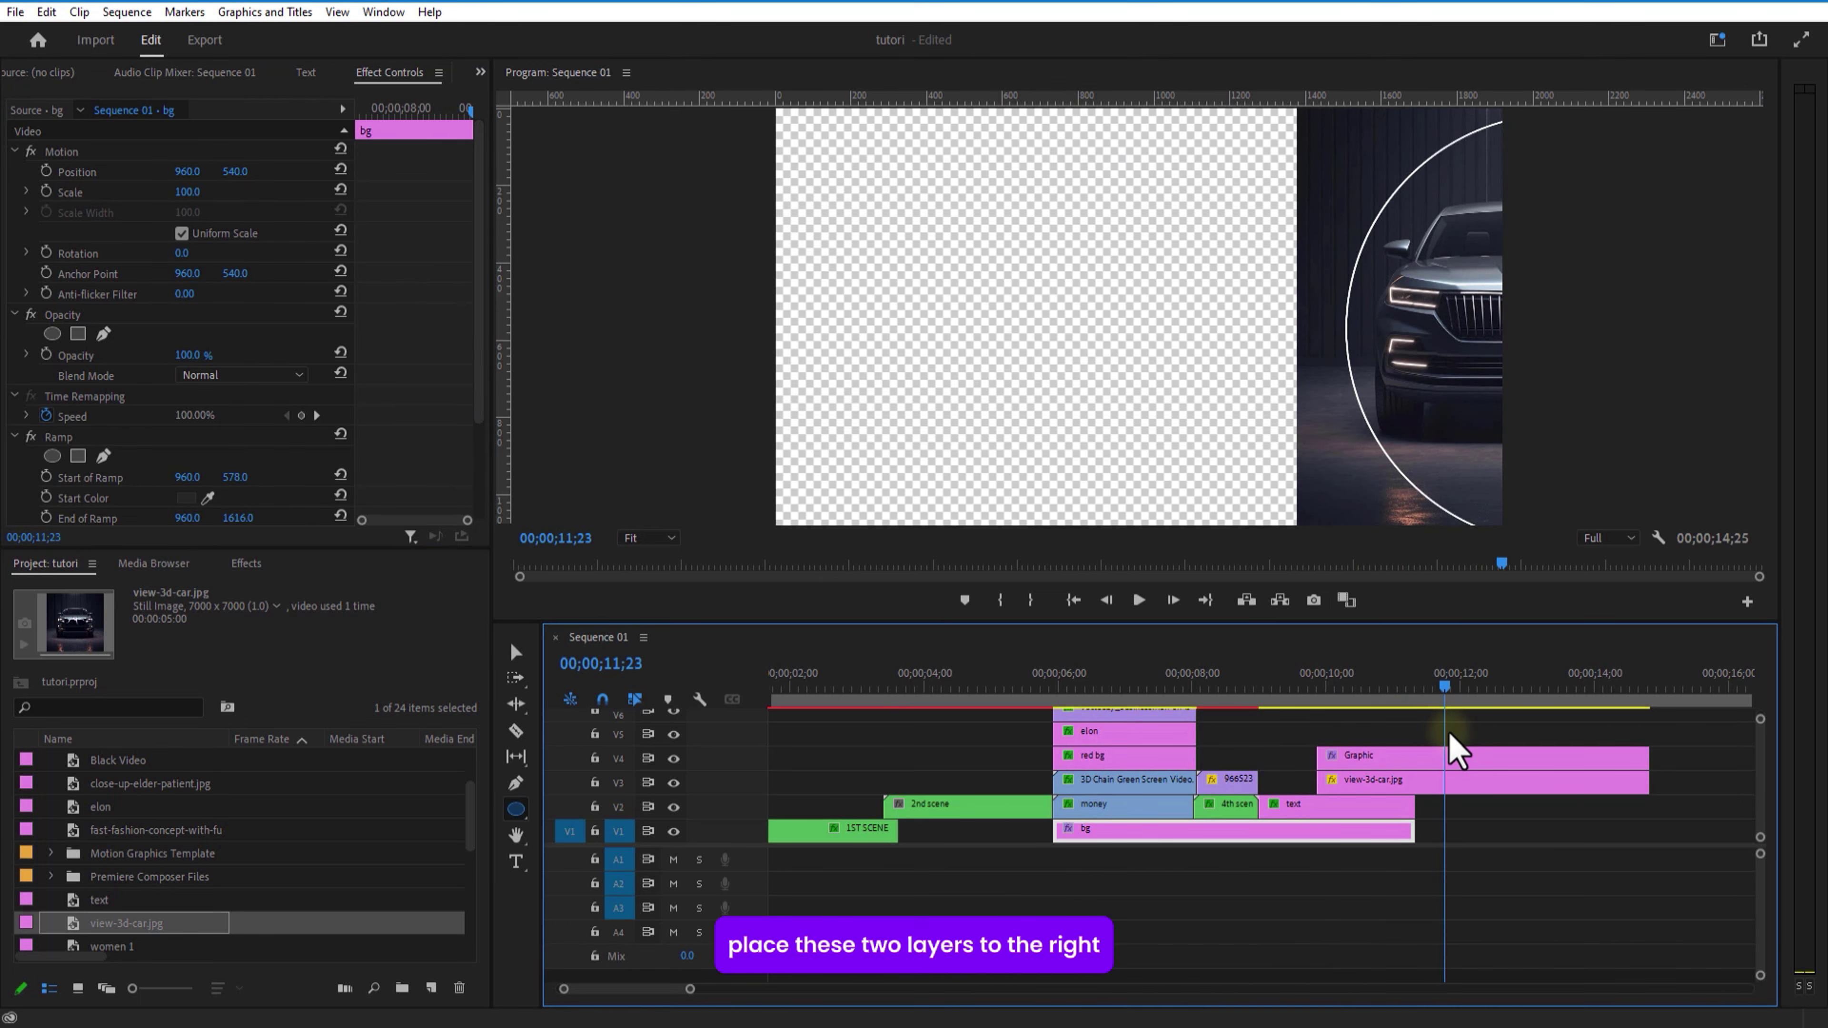
left_click(1414, 782)
left_click(1394, 761)
left_click_drag(187, 172, 72, 153)
left_click_drag(1411, 741, 1371, 784)
left_click_drag(1370, 762, 1556, 749)
Create a new Black Video and place it on V2 beneath the car image, starting at 00;00;12;07.
left_click(431, 987)
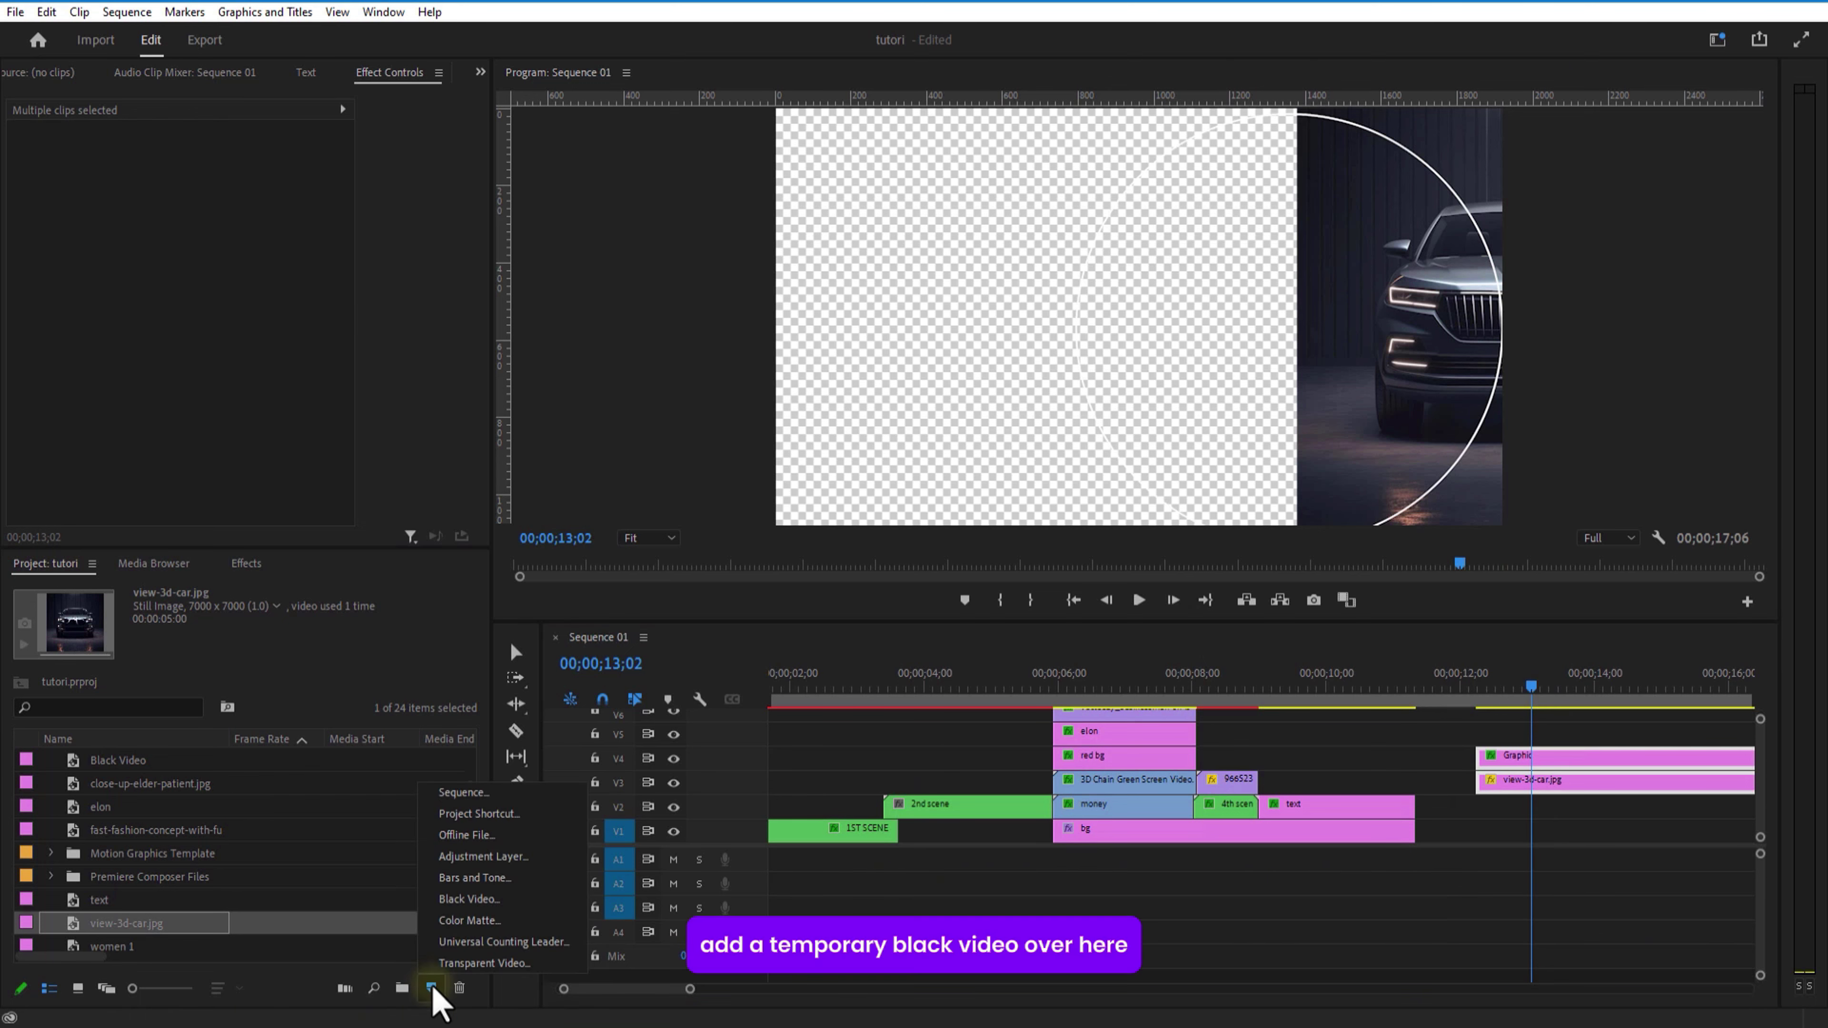
left_click(457, 916)
left_click(940, 582)
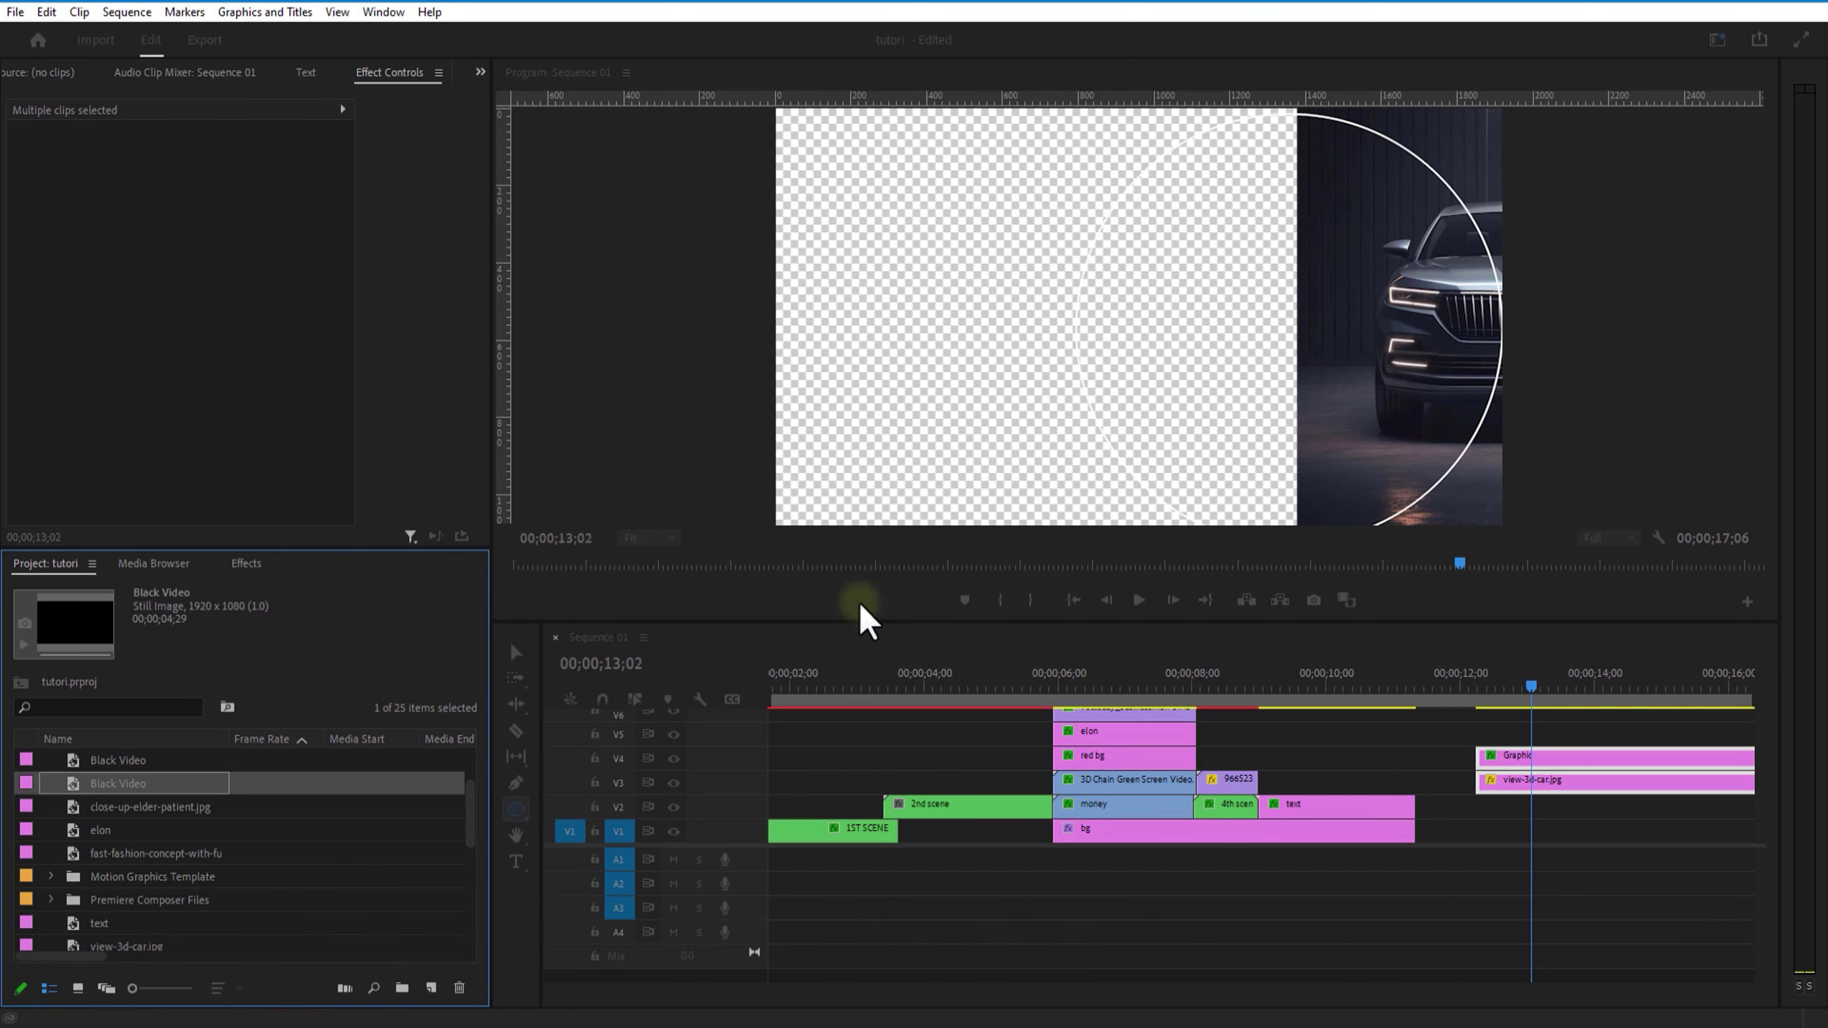
left_click_drag(127, 790, 1545, 806)
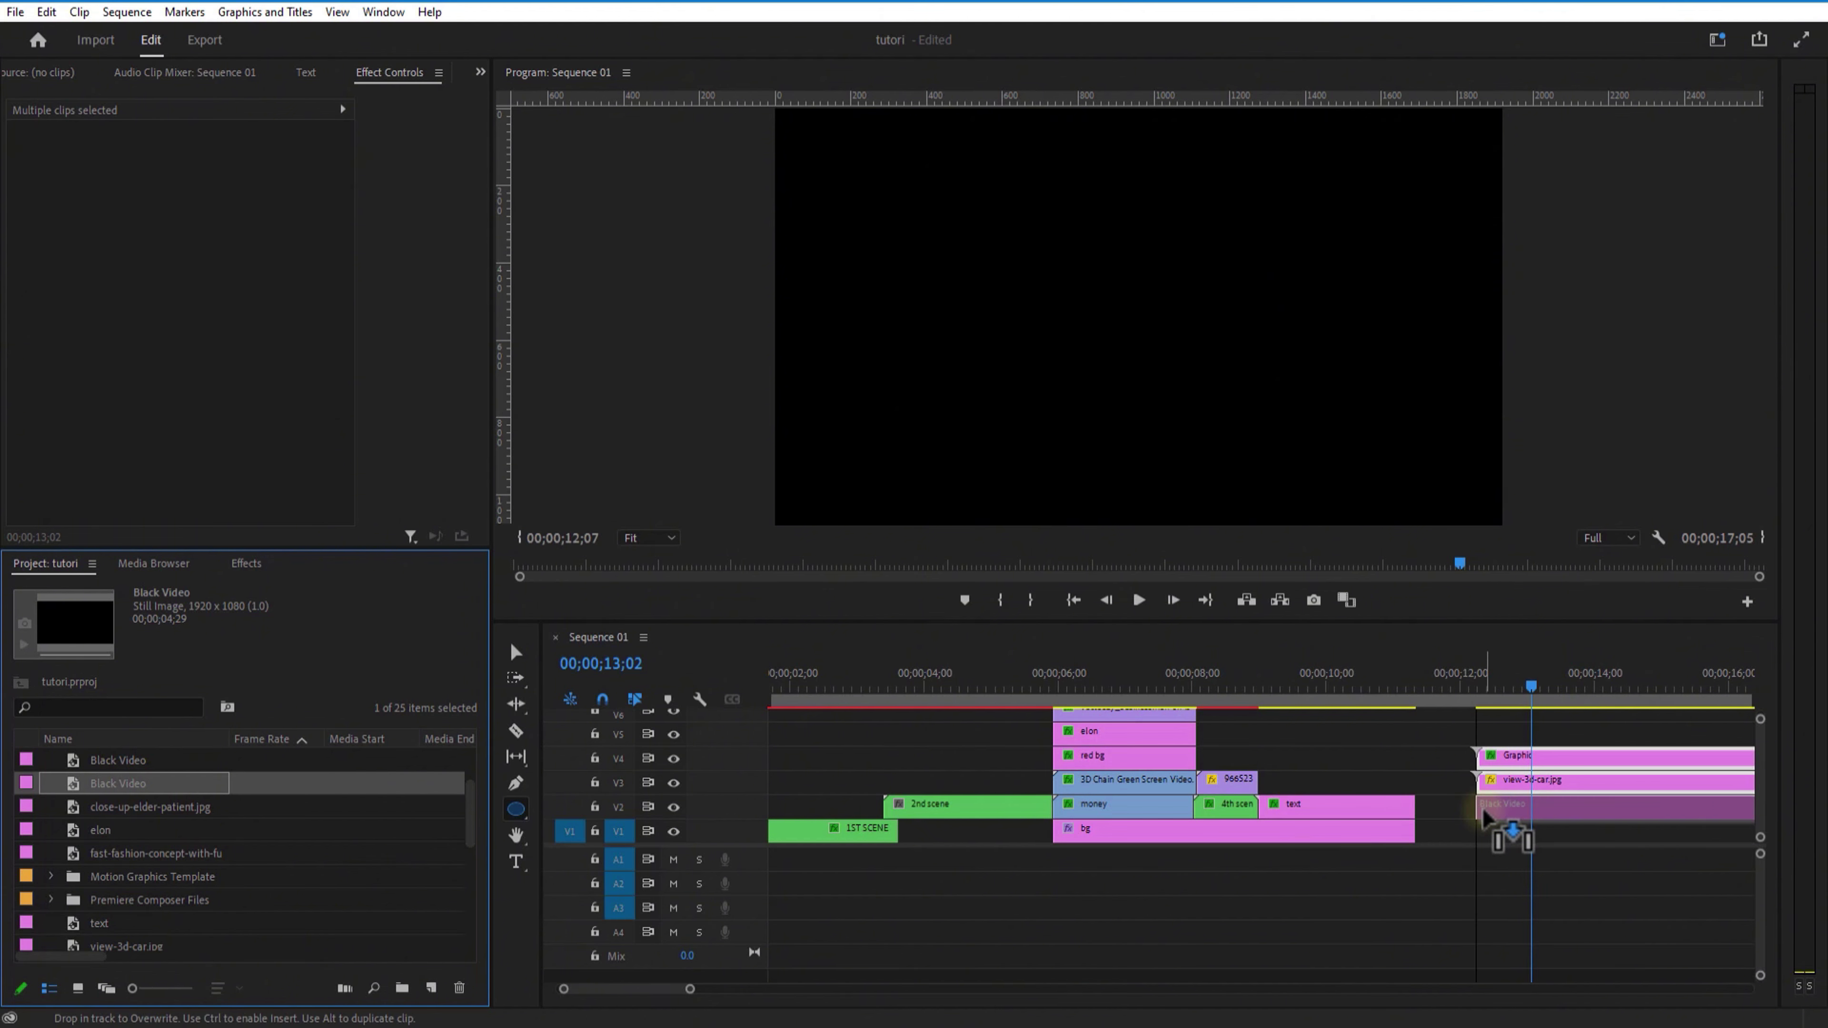
left_click_drag(1482, 807, 1483, 808)
Set the circle graphic's scale to 80 and position to 69, 540, and centre the car image at 963, 535.
left_click(1547, 757)
left_click(185, 192)
type("80")
key("Return")
left_click_drag(184, 171, 32, 171)
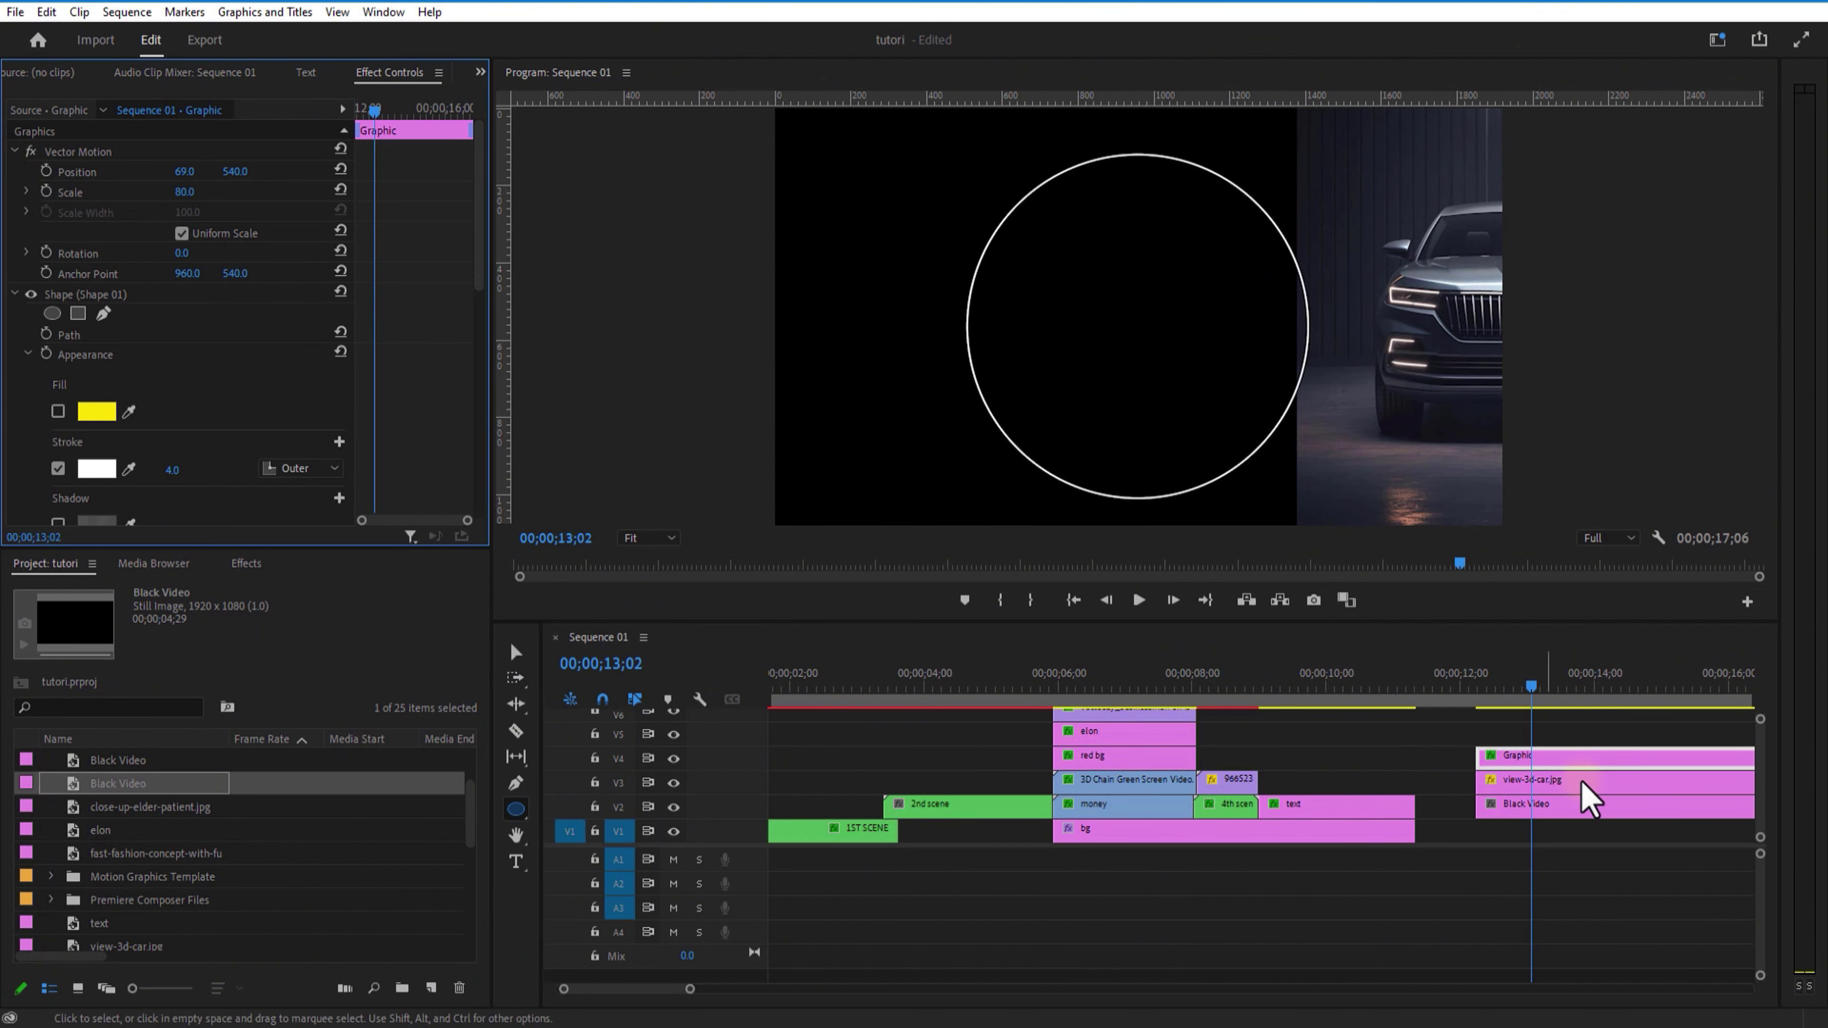
left_click(1583, 782)
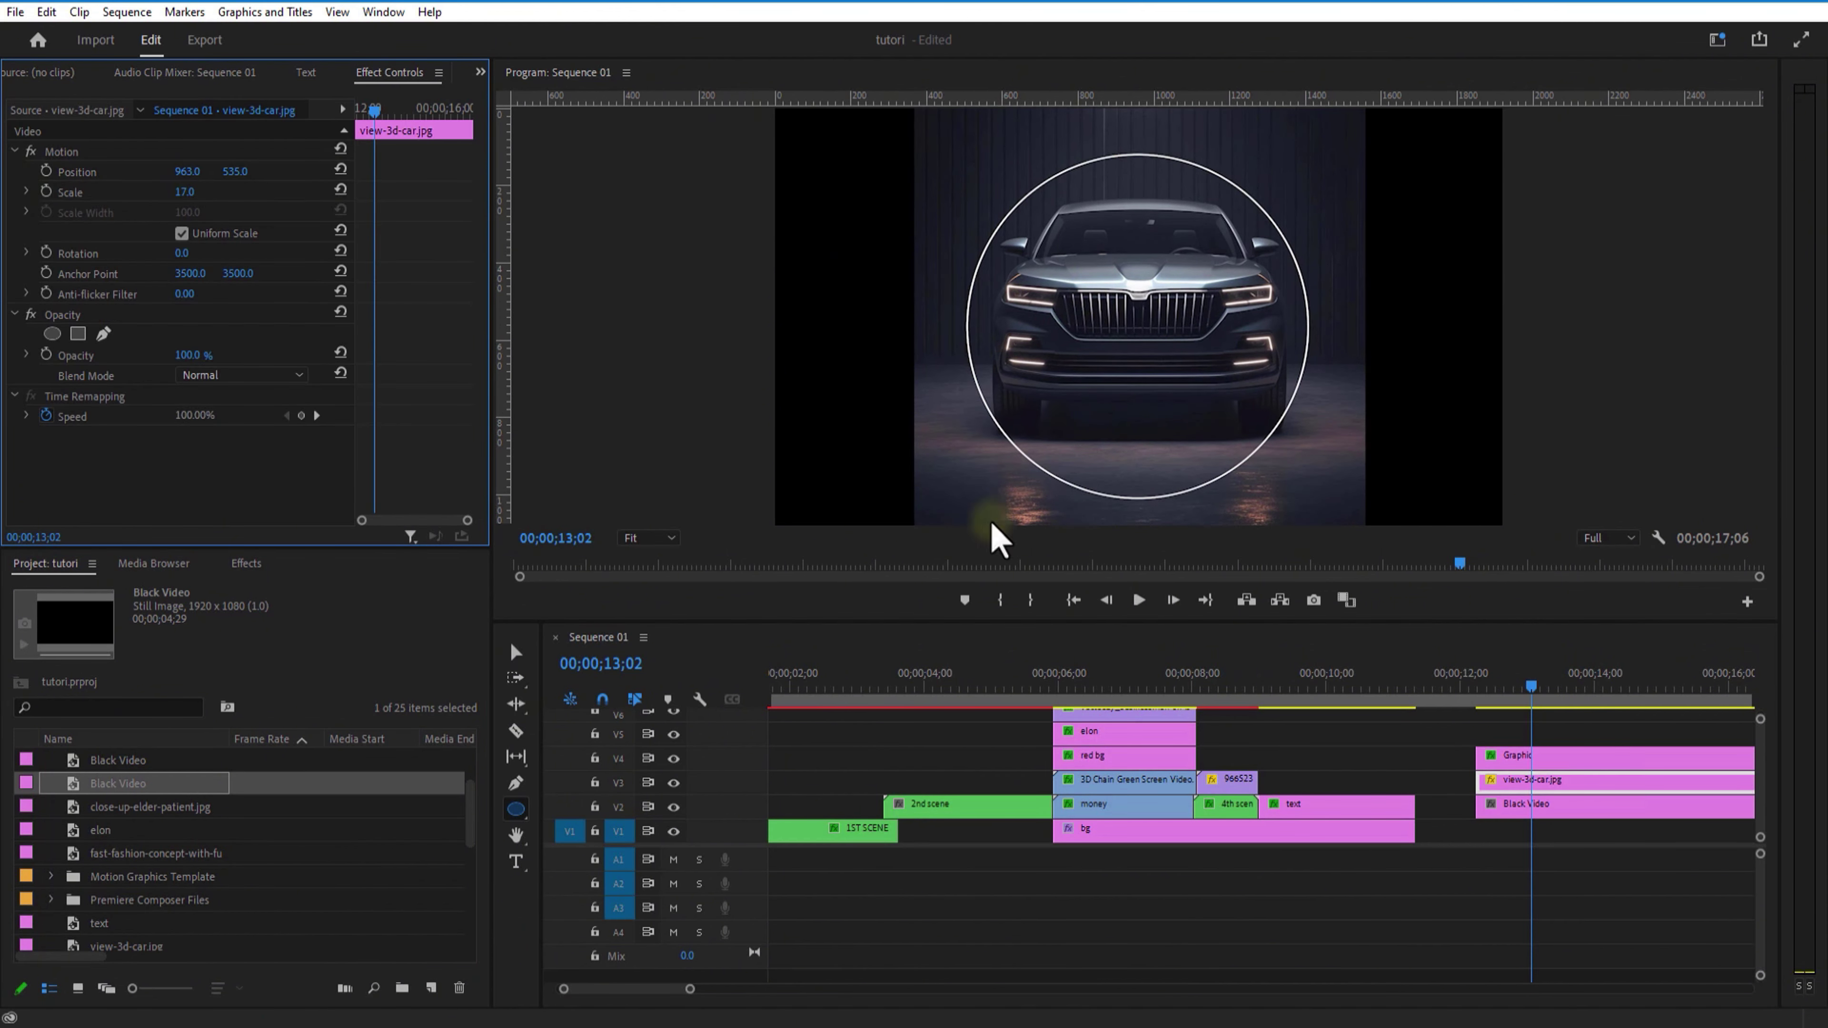
left_click(1587, 835)
Add an elliptical opacity mask to the car image and fit its edges to the white circle outline.
left_click(1544, 781)
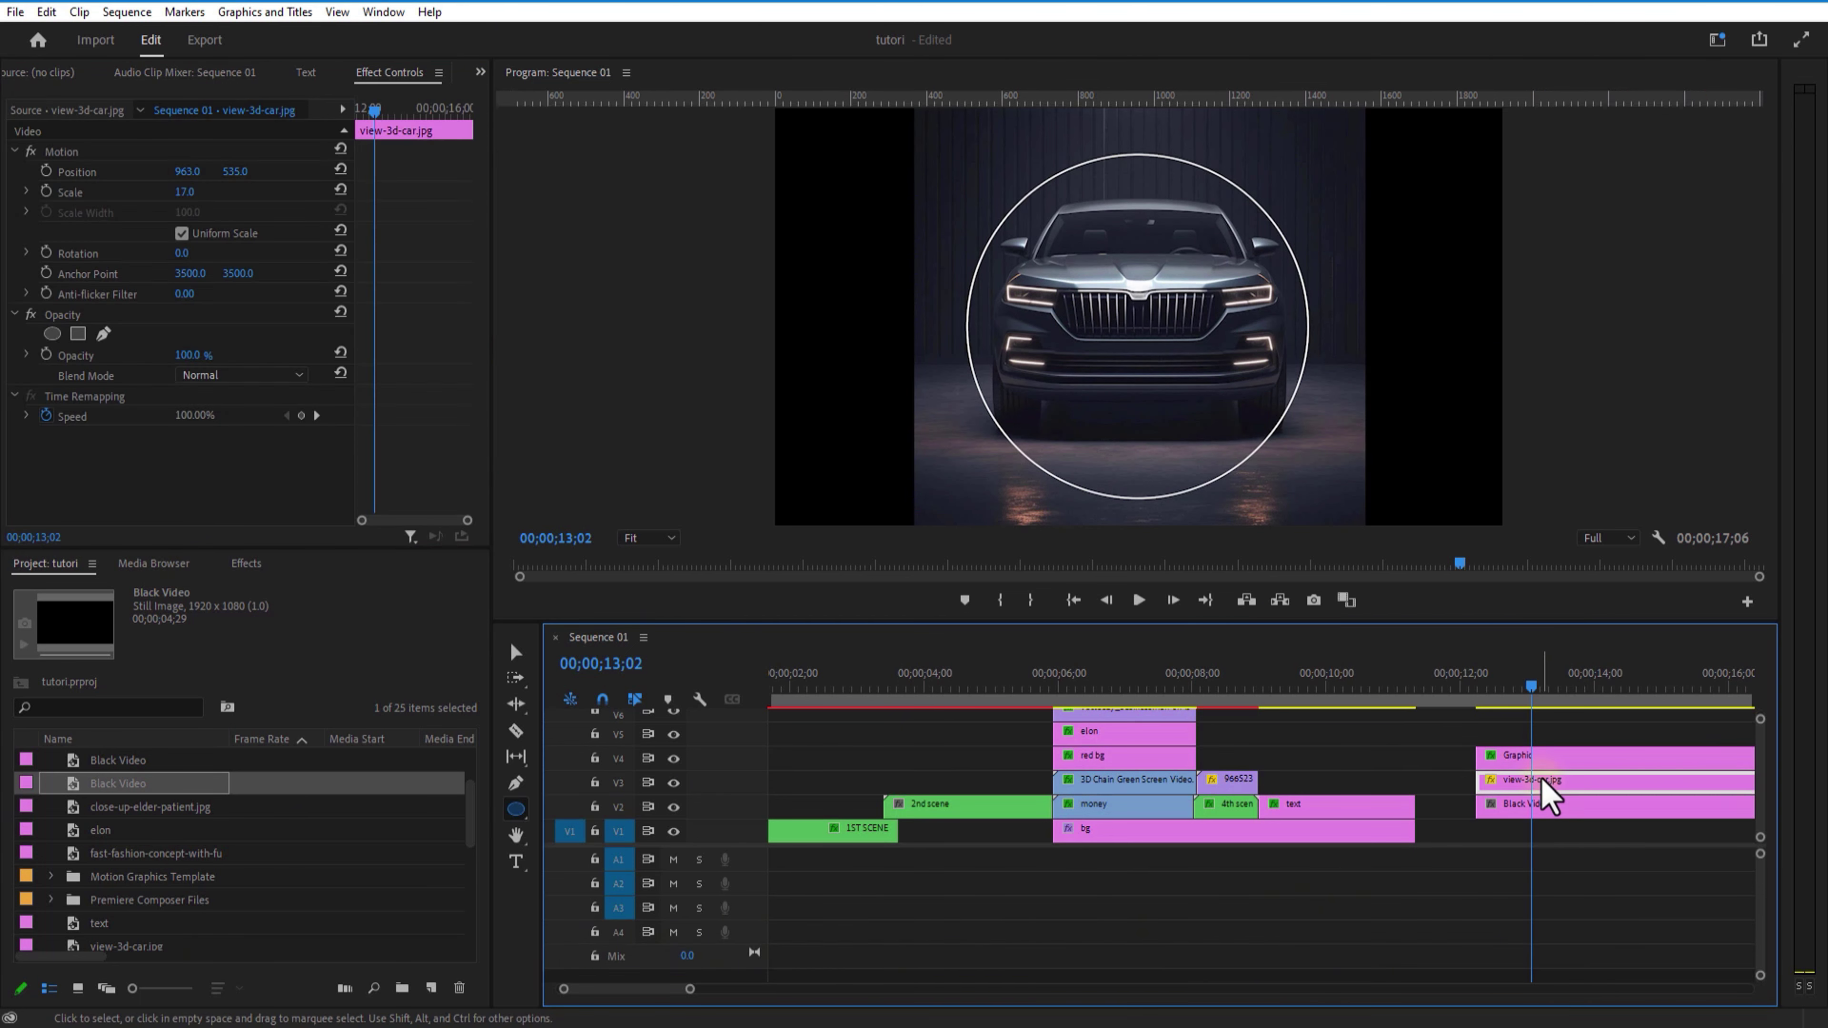
left_click(52, 333)
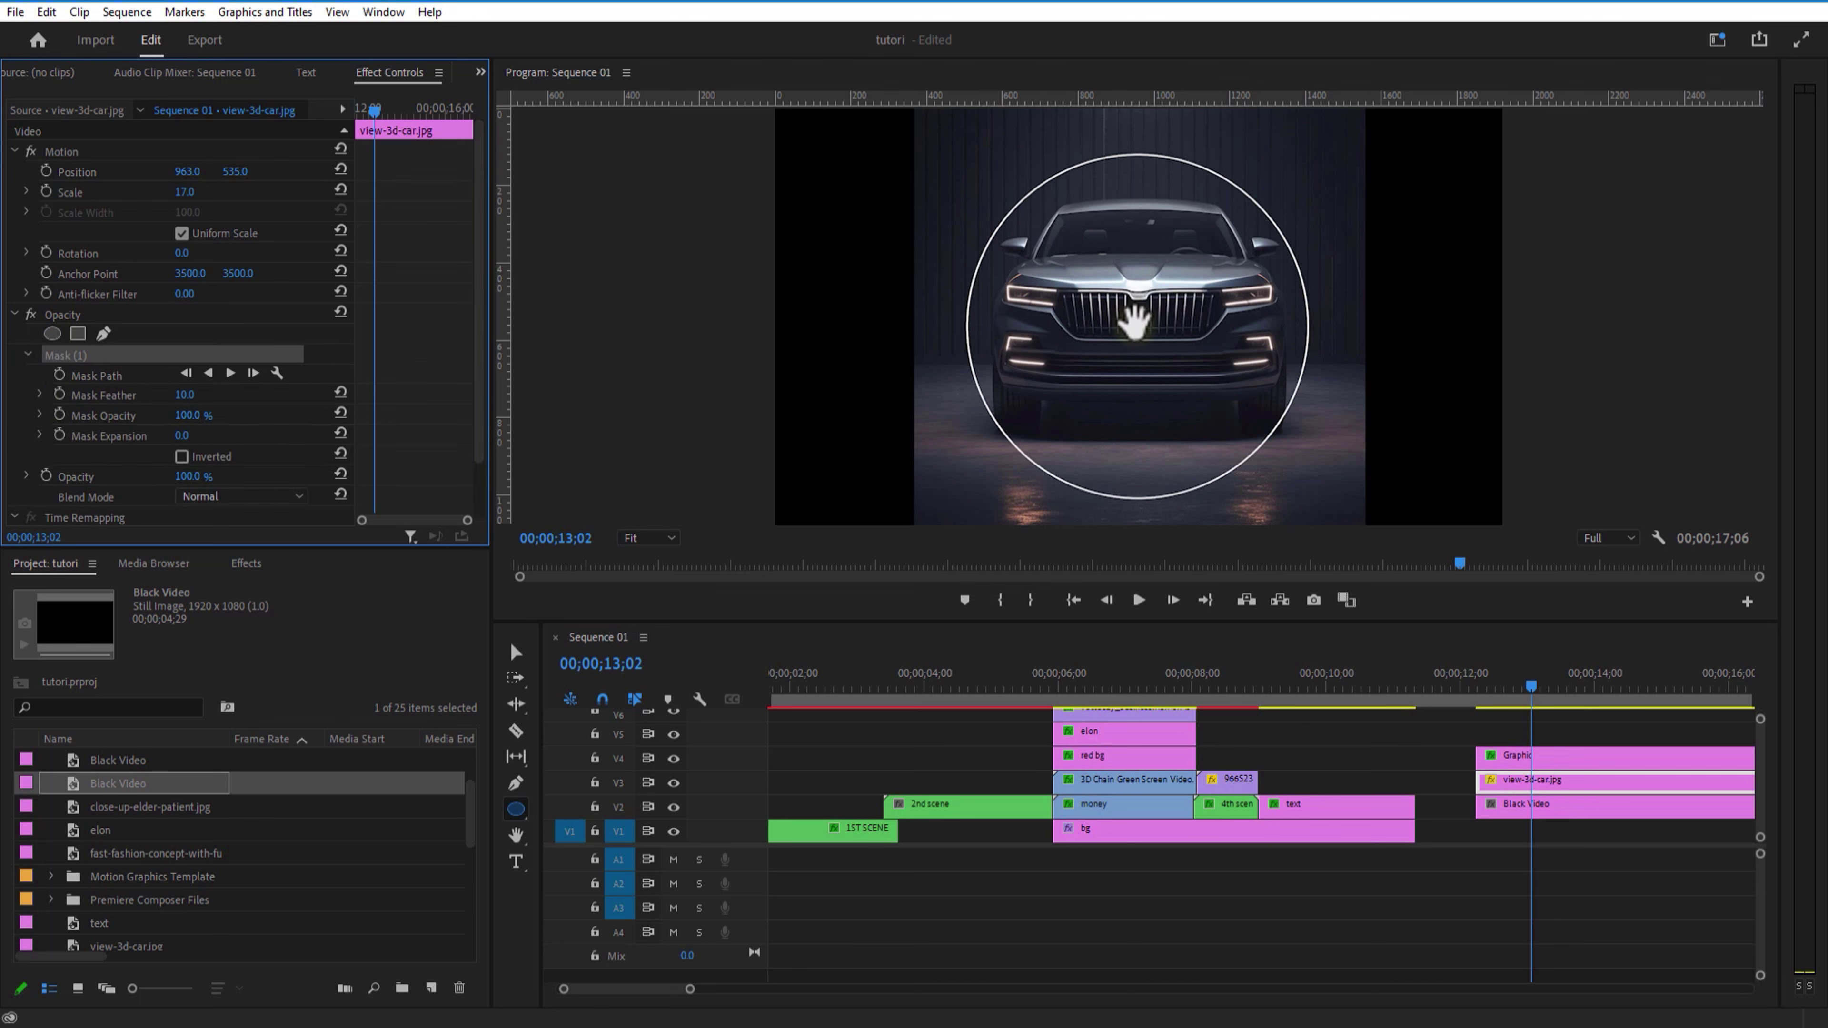
left_click_drag(1083, 318, 969, 313)
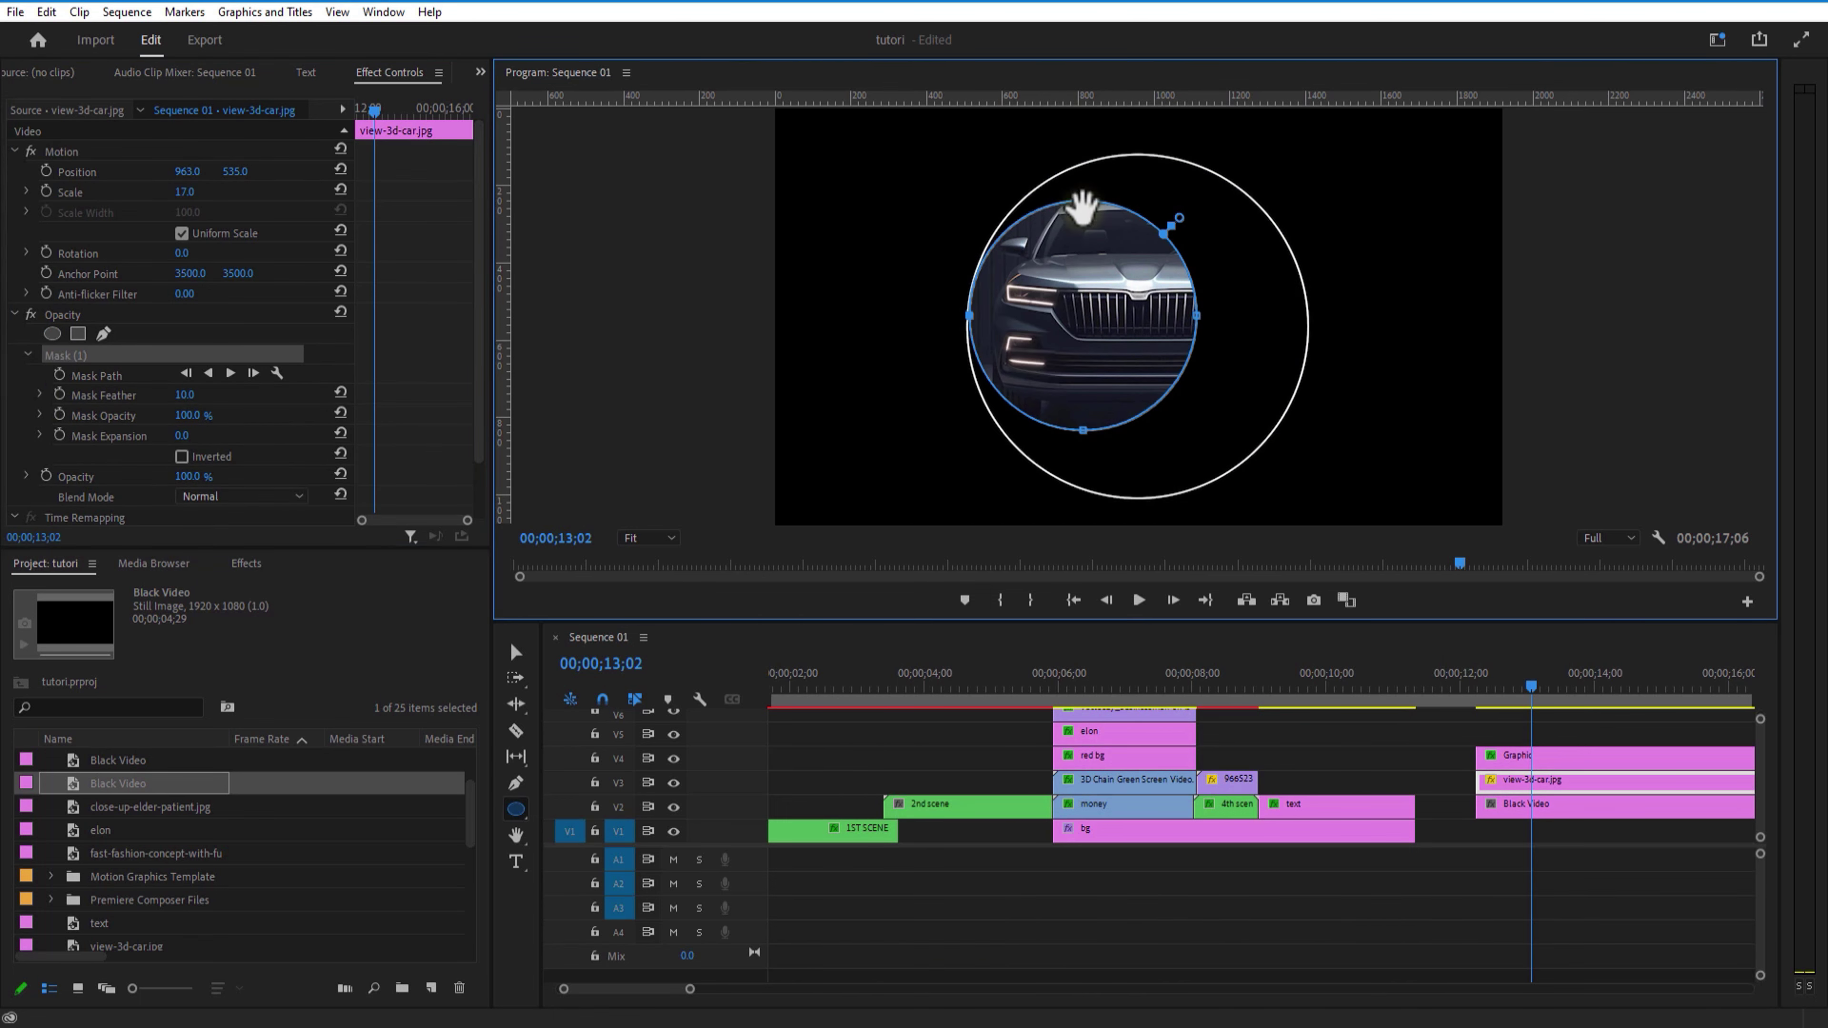
left_click_drag(1196, 316, 1306, 317)
left_click_drag(1138, 201, 1138, 154)
left_click_drag(1137, 430, 1137, 497)
scroll(1313, 398, "up", 4)
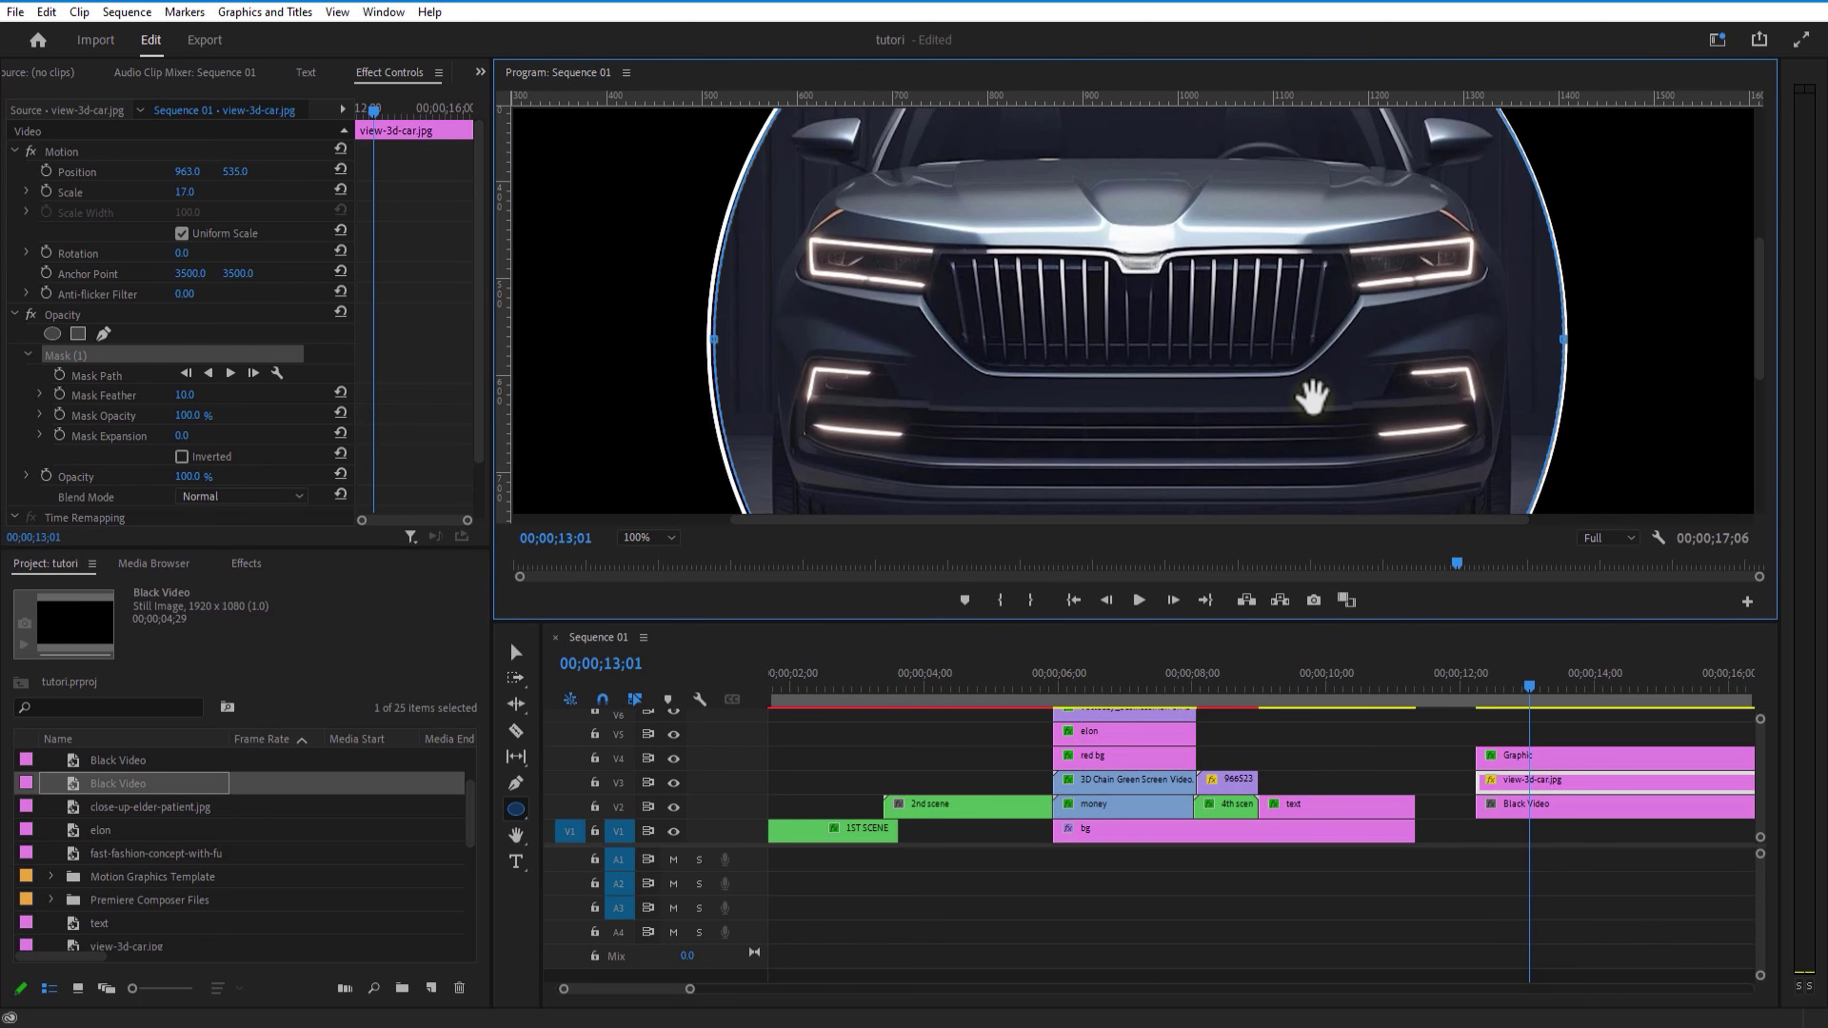
scroll(1313, 398, "down", 5)
Delete the Black Video clip beneath the car image from the timeline.
left_click(1573, 861)
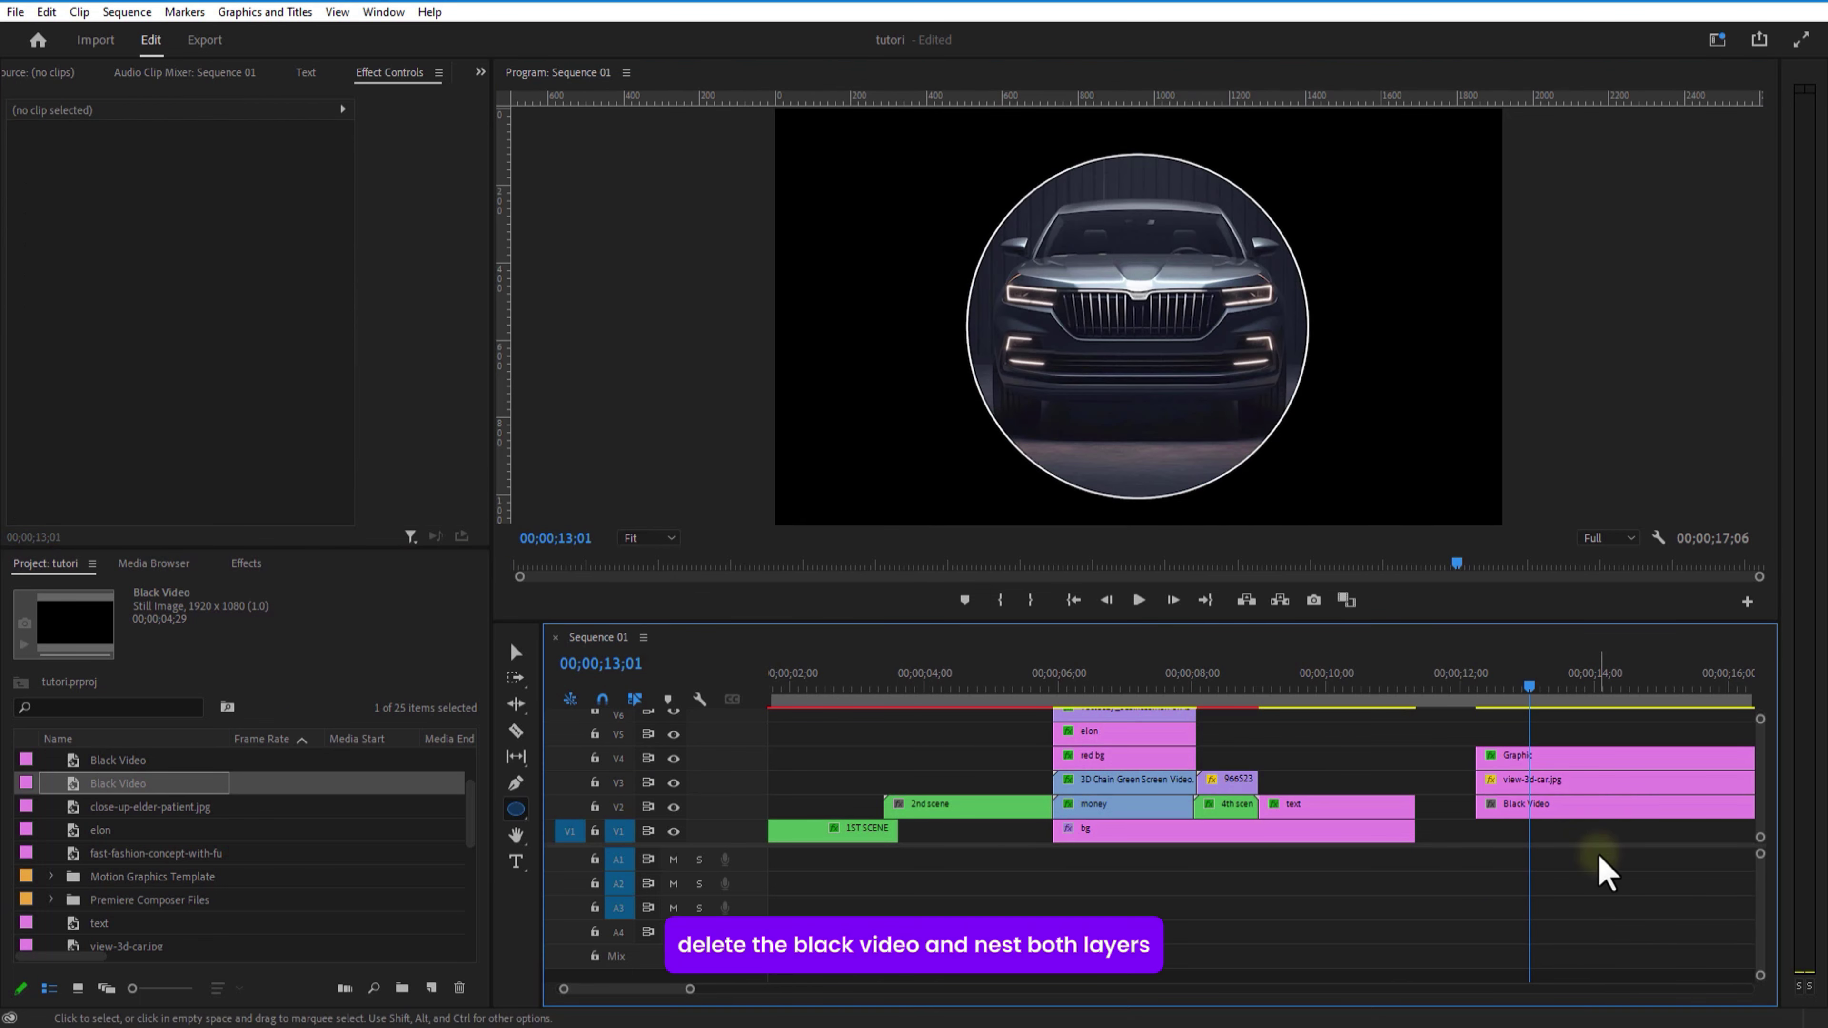
left_click(1551, 805)
key("Delete")
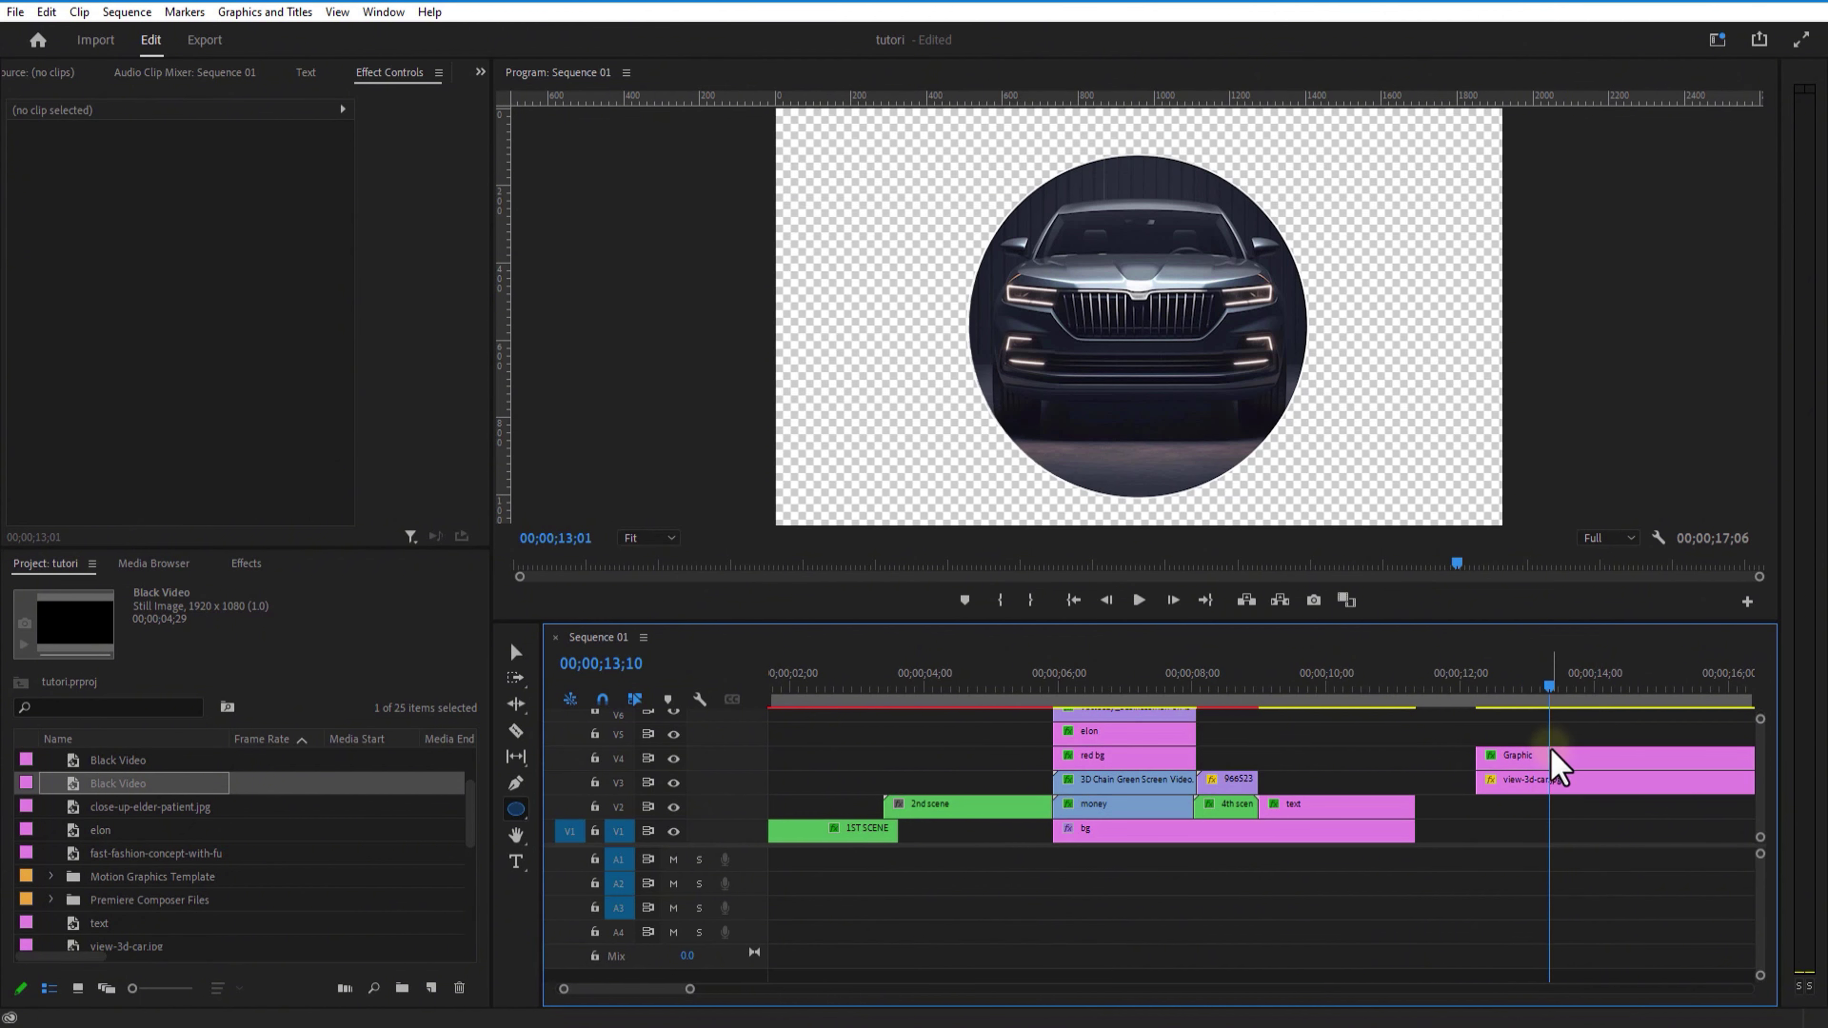
Nest the circle graphic and car image clips into a sequence named "circle".
left_click_drag(1521, 729, 1548, 779)
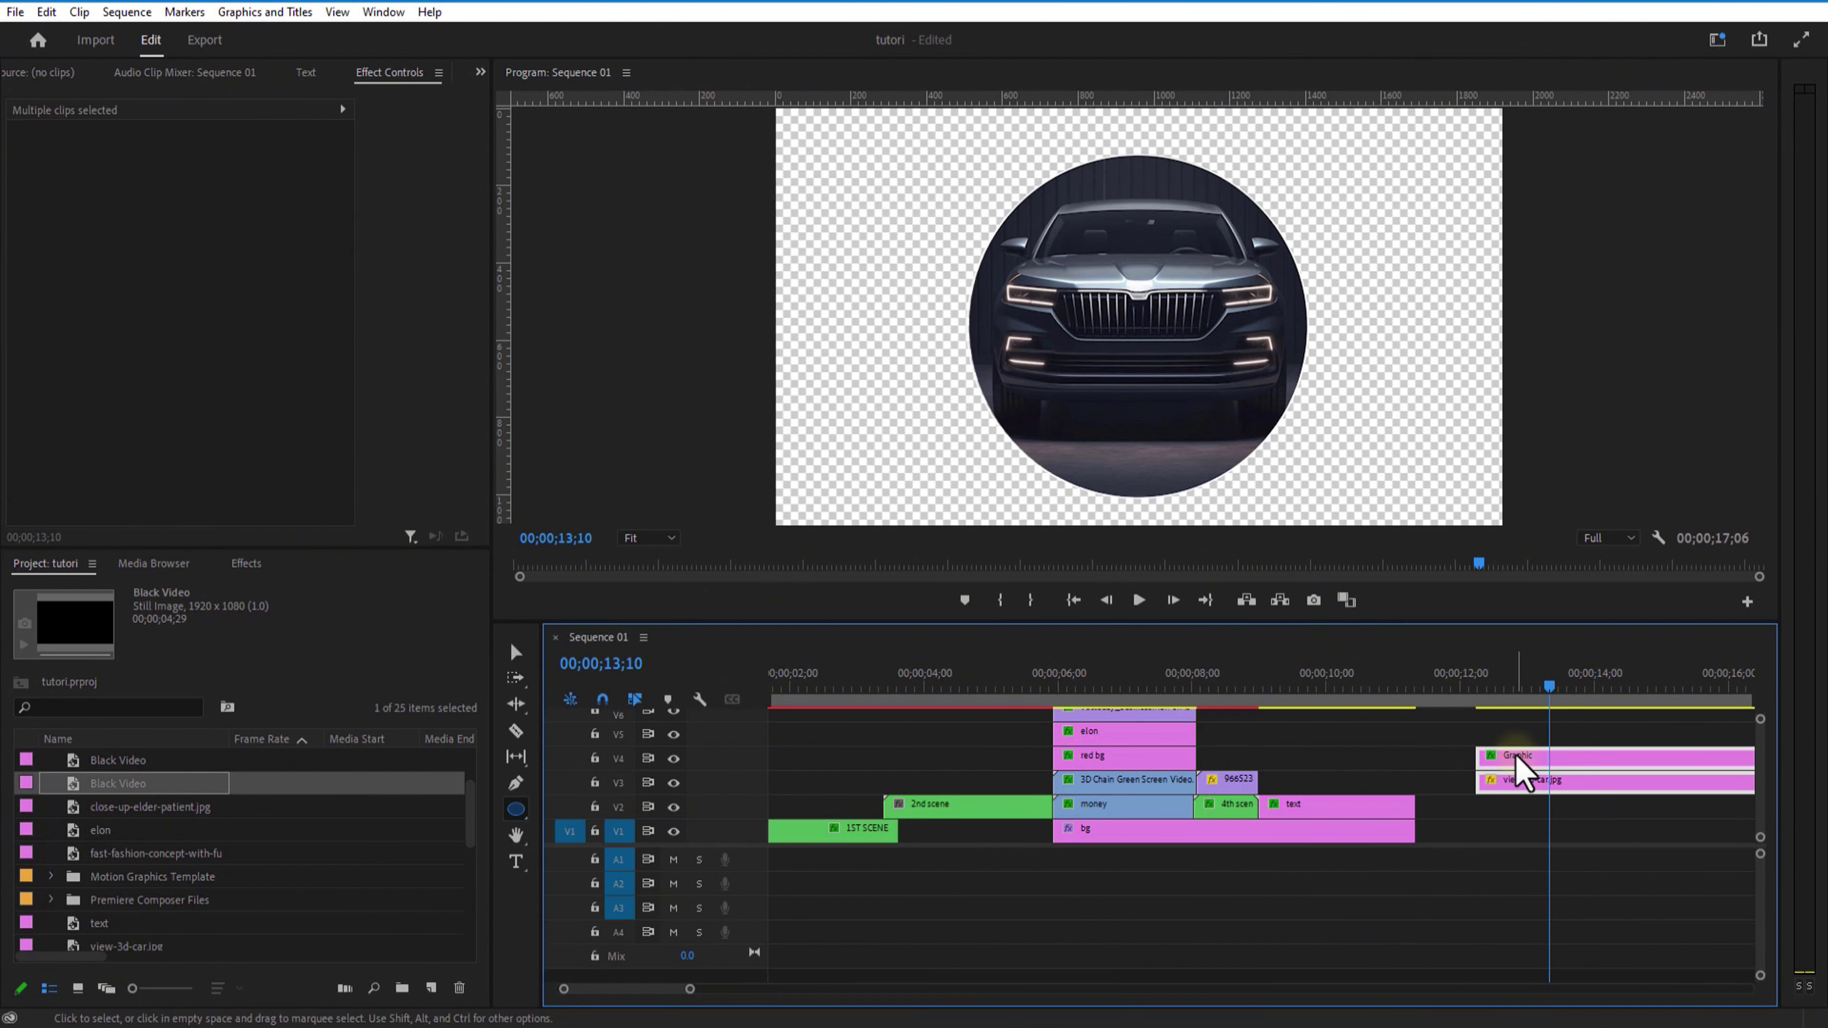
right_click(1520, 772)
left_click(1535, 565)
type("c")
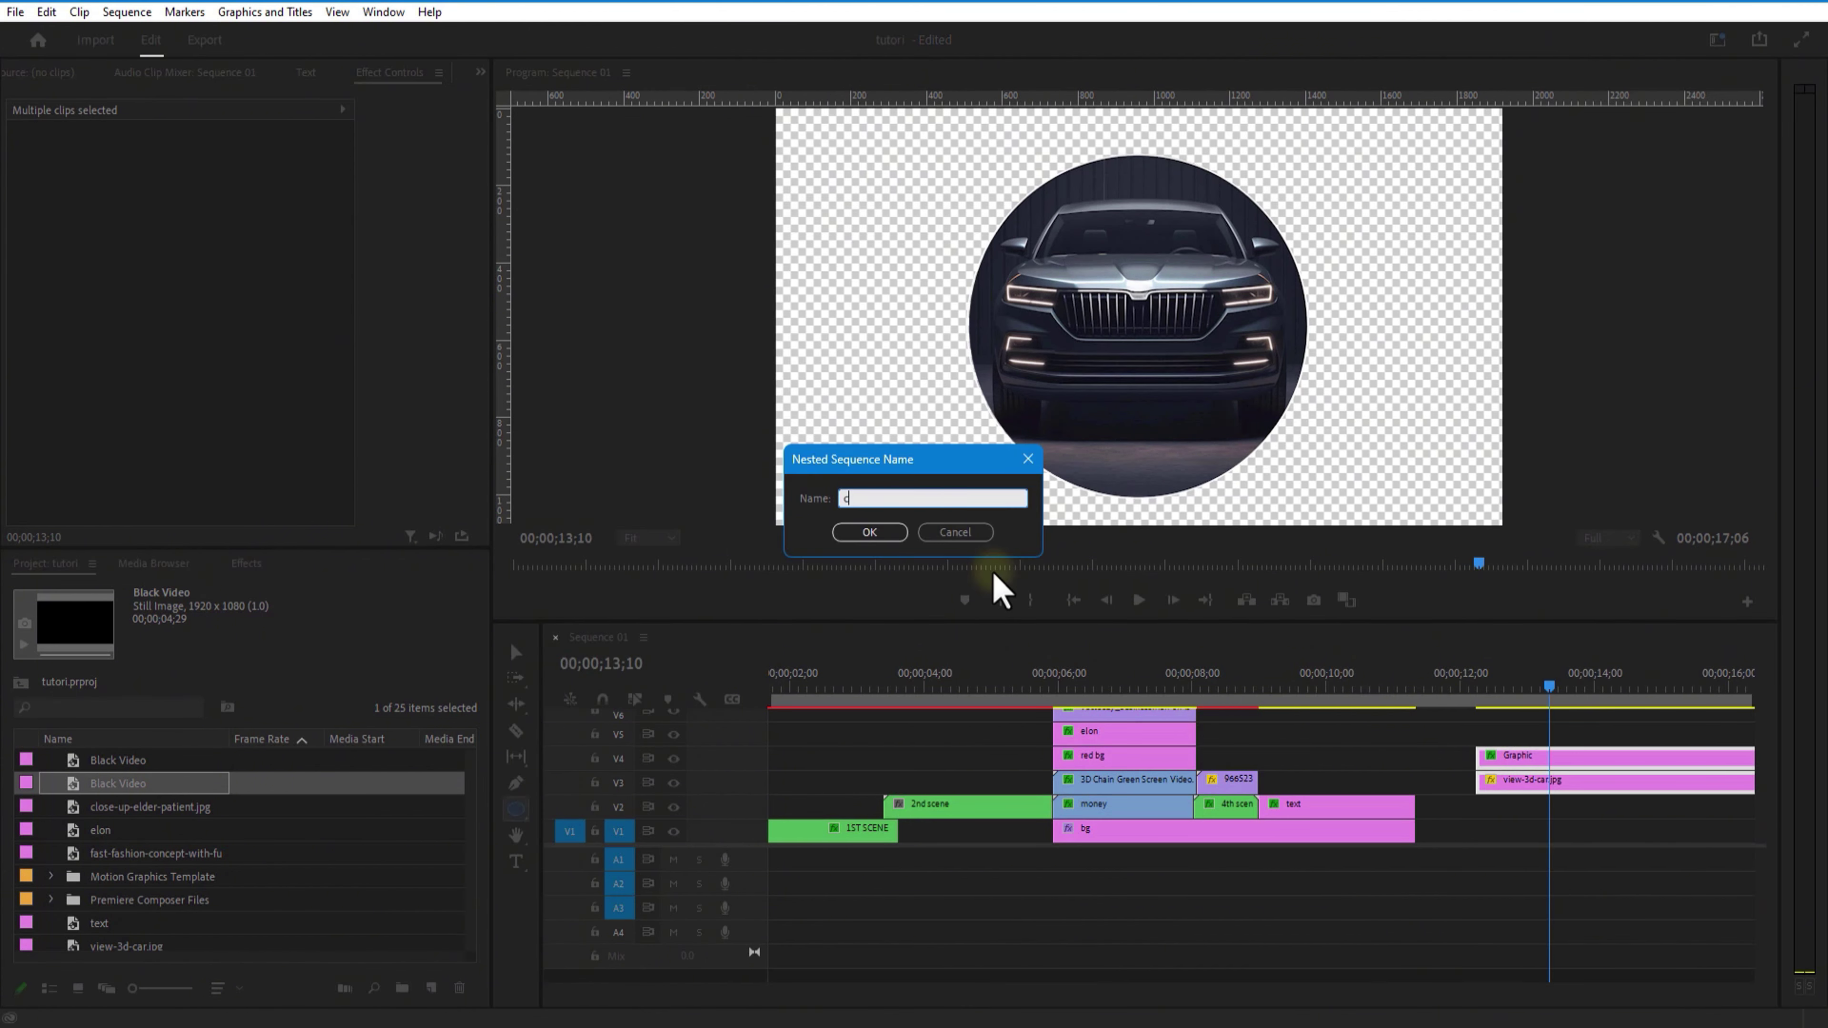
type("ircle")
key("Return")
Move the circle nest on V3 above the text clip so it starts at 00;00;09;15.
left_click_drag(1510, 792, 1249, 785)
left_click(1281, 690)
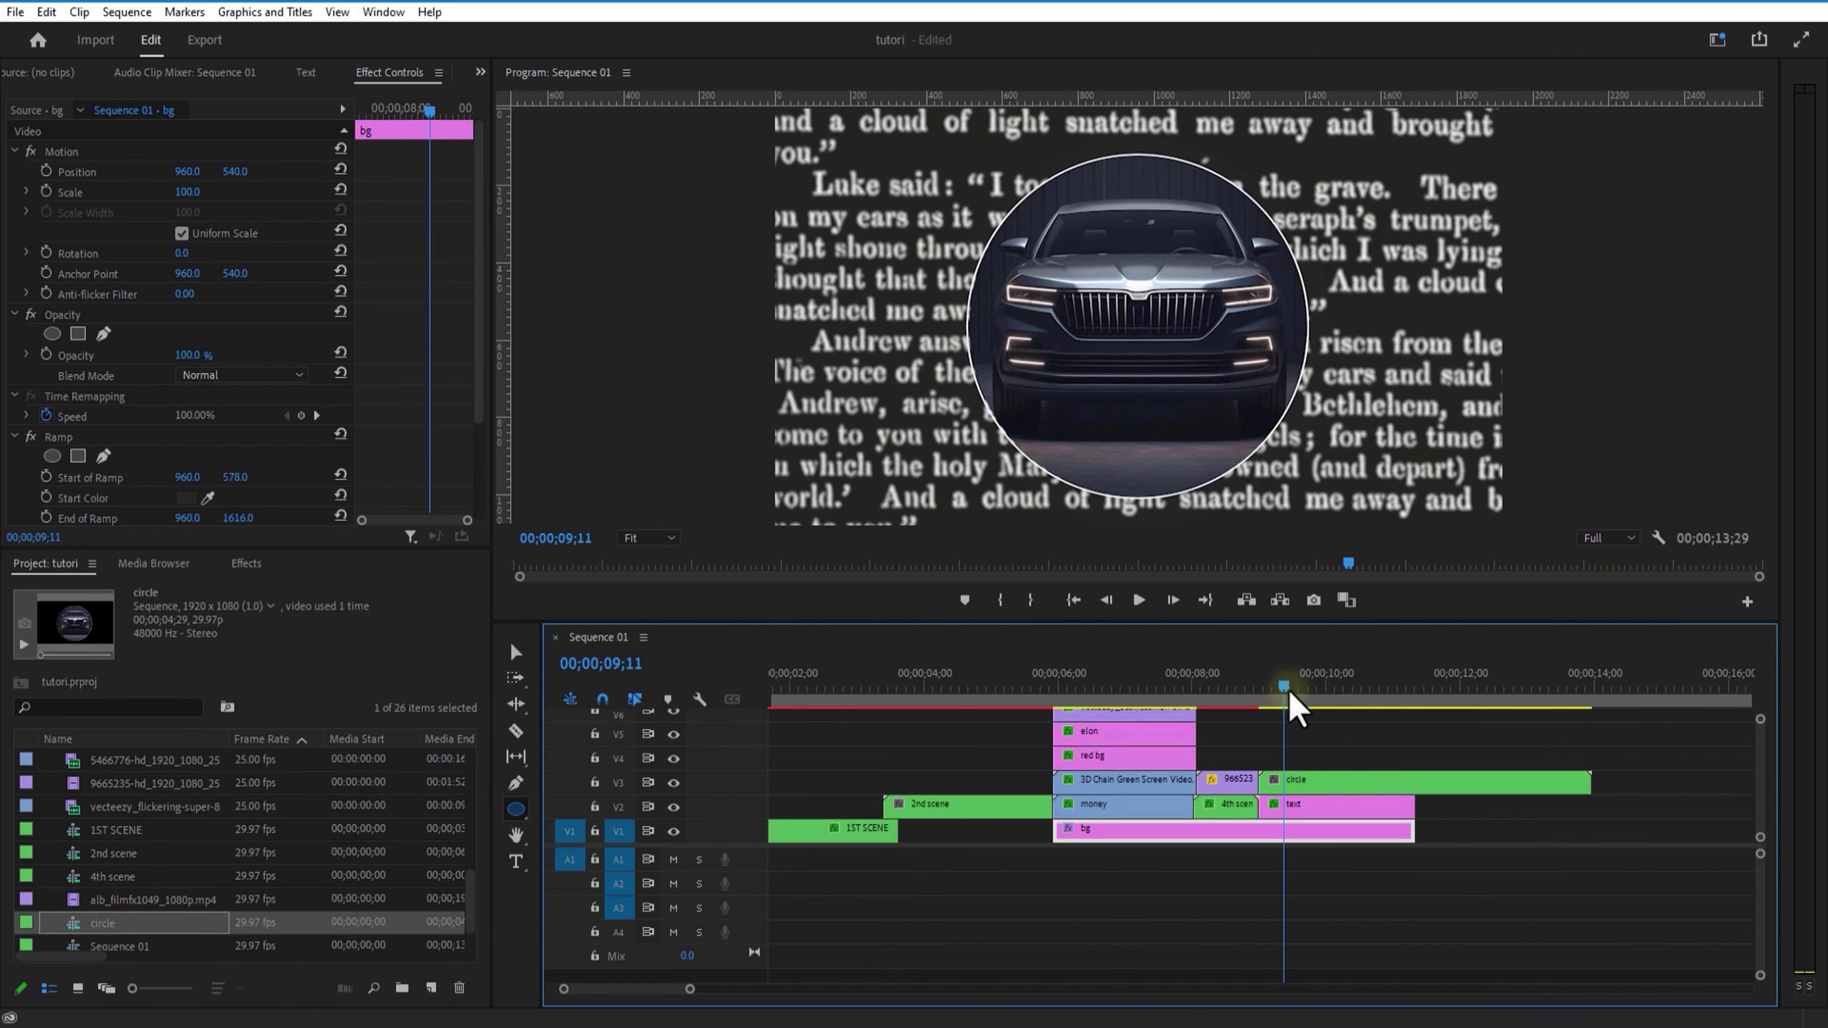
left_click_drag(1290, 690, 1296, 692)
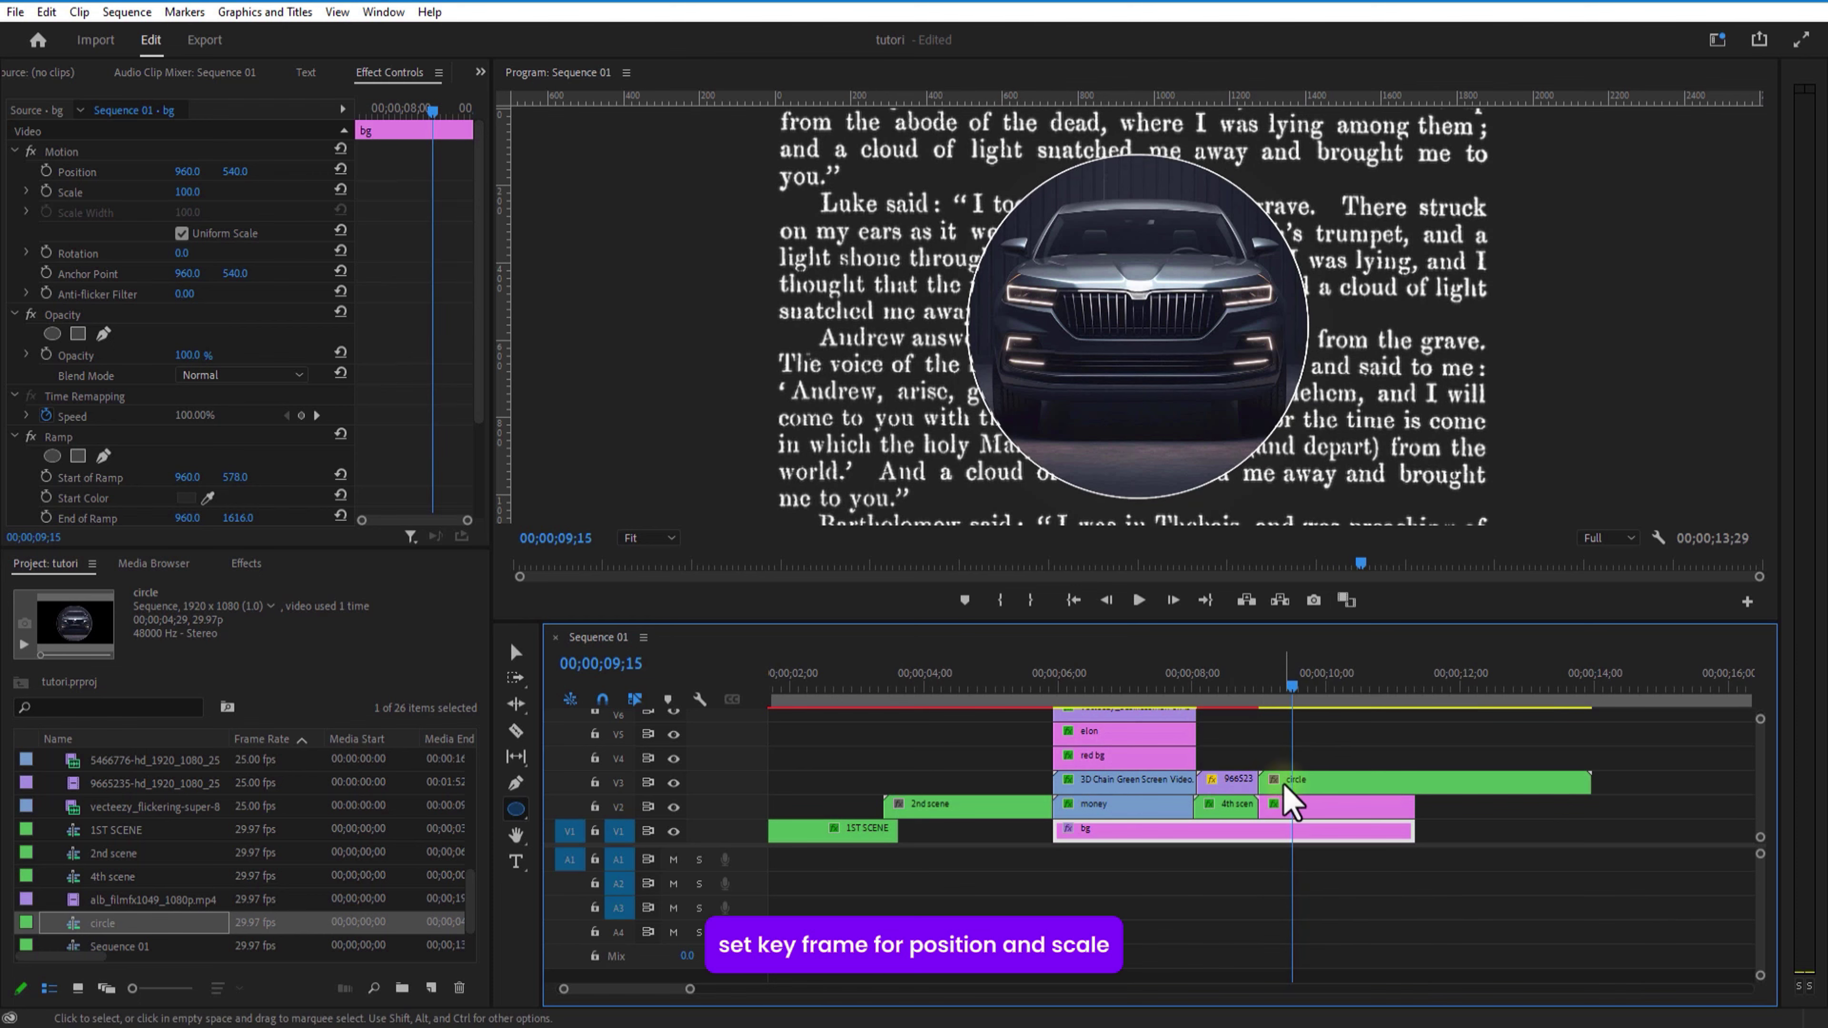
left_click_drag(1285, 788, 1340, 785)
Set the circle nest's position to 2354, 540 and enable position and scale keyframes at its first frame.
left_click_drag(189, 172, 1522, 222)
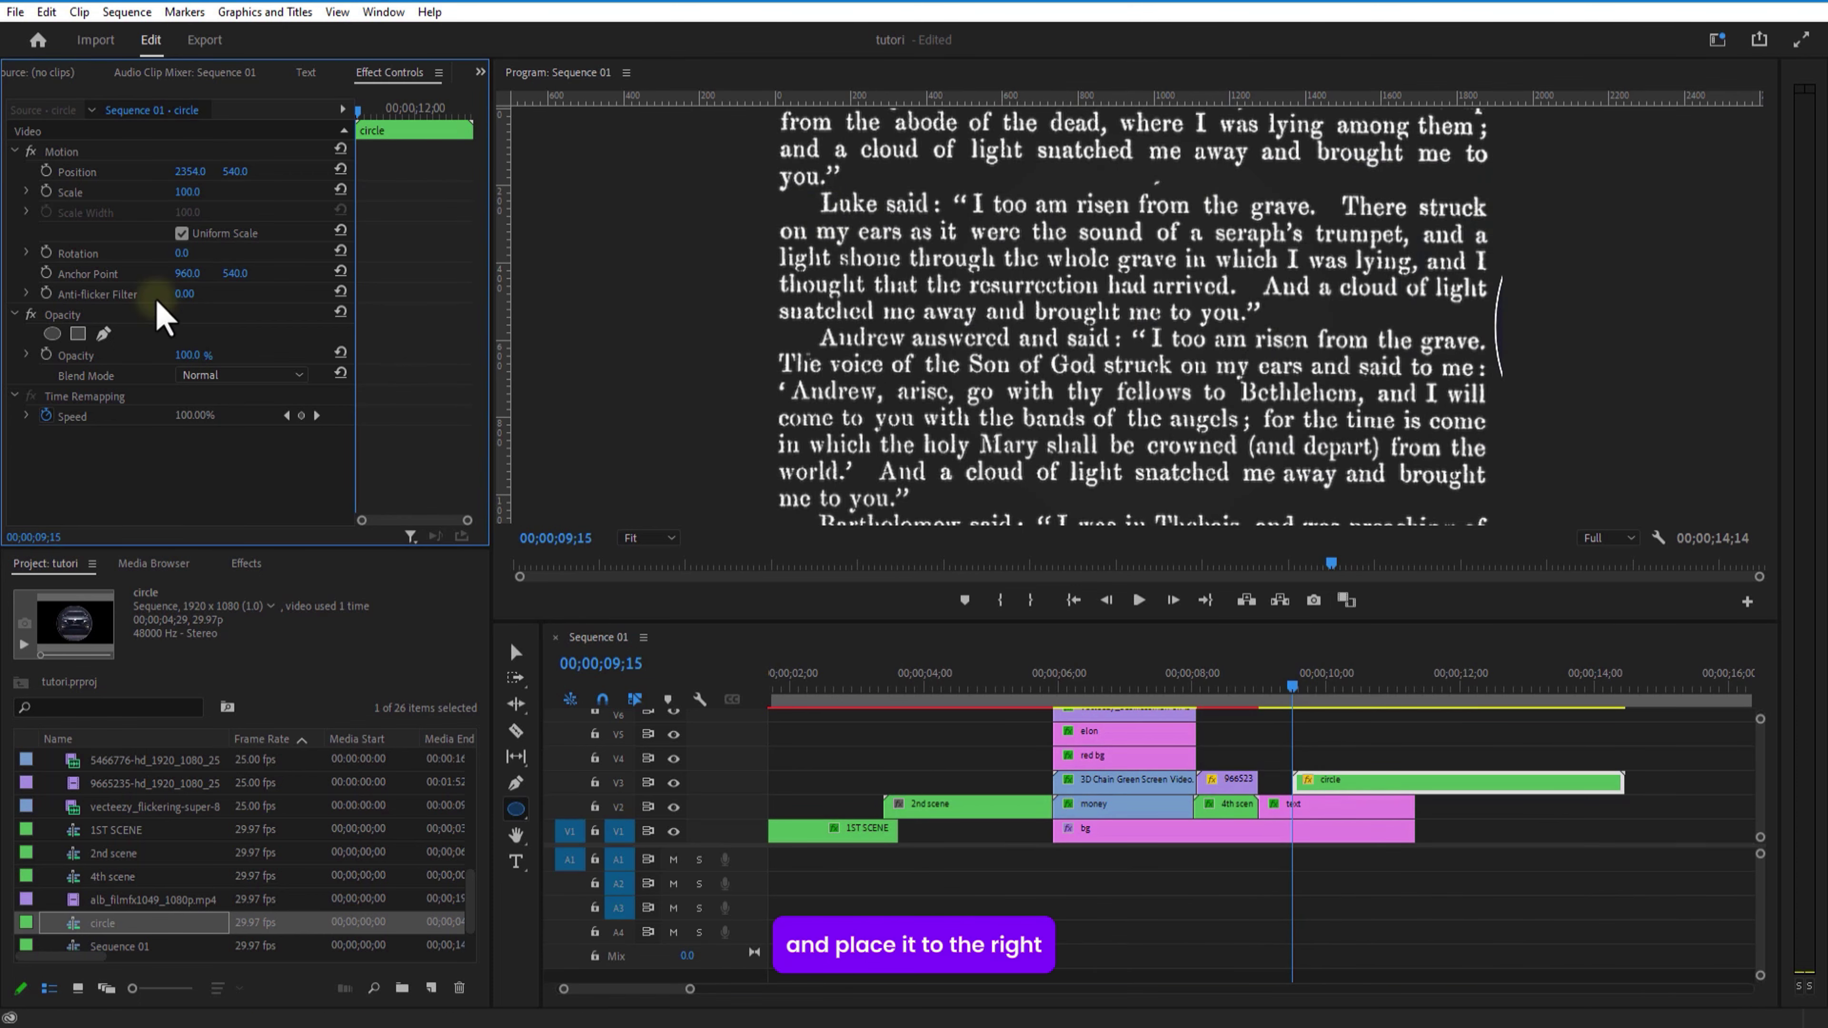
left_click(46, 170)
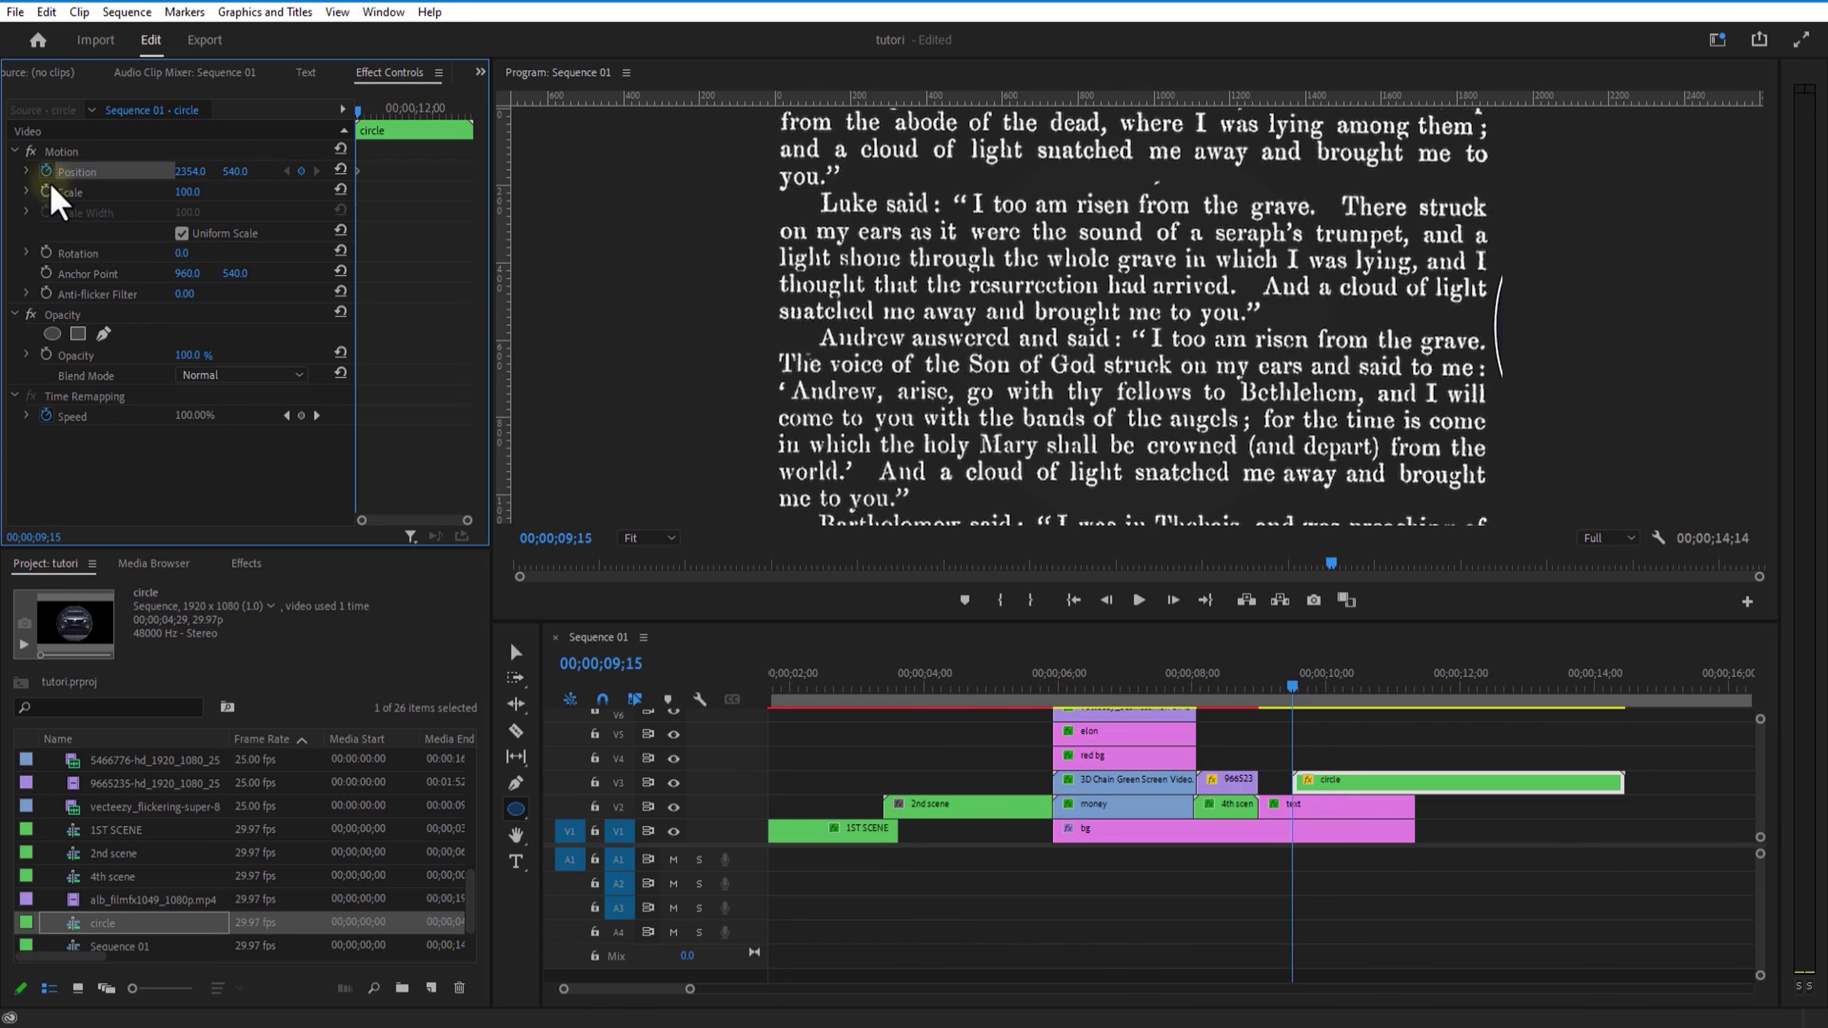
left_click(46, 192)
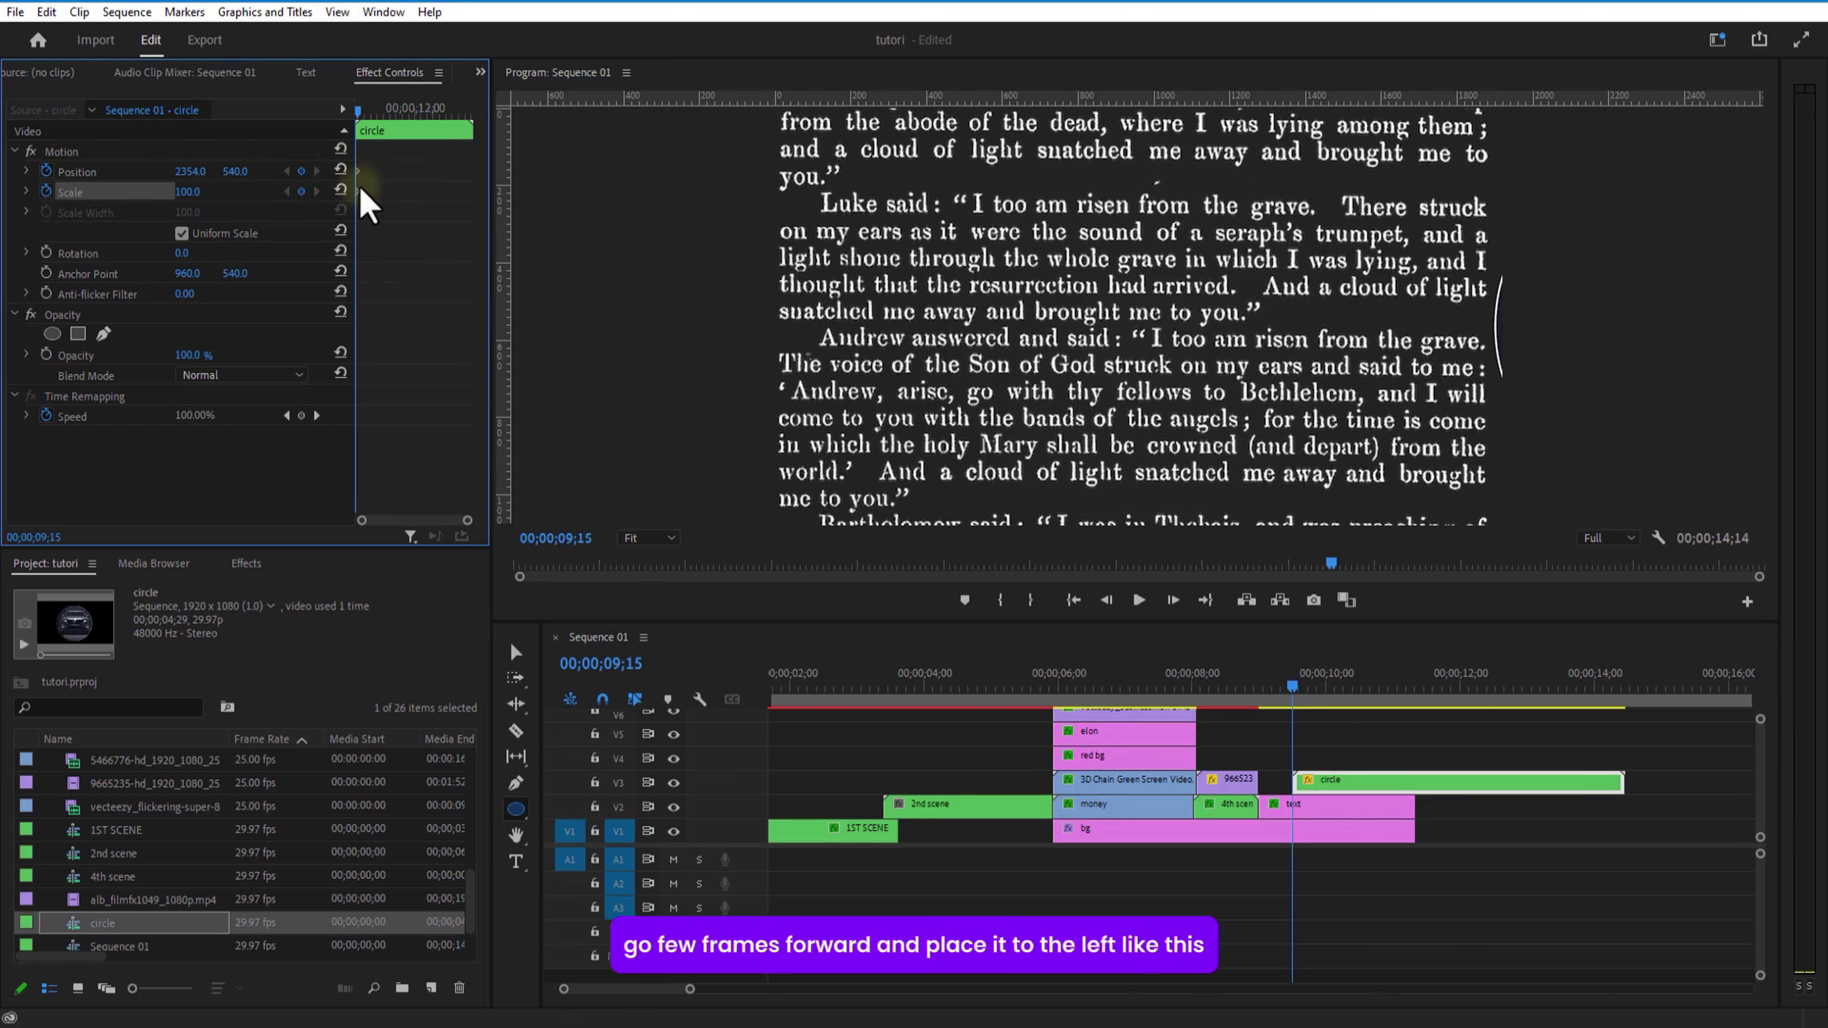
About ten frames further on, keyframe the circle nest with a larger scale and a leftward position so the car partly enters the frame.
left_click(391, 225)
key("Right")
key("Right")
key("Right")
key("Right")
key("Right")
key("Right")
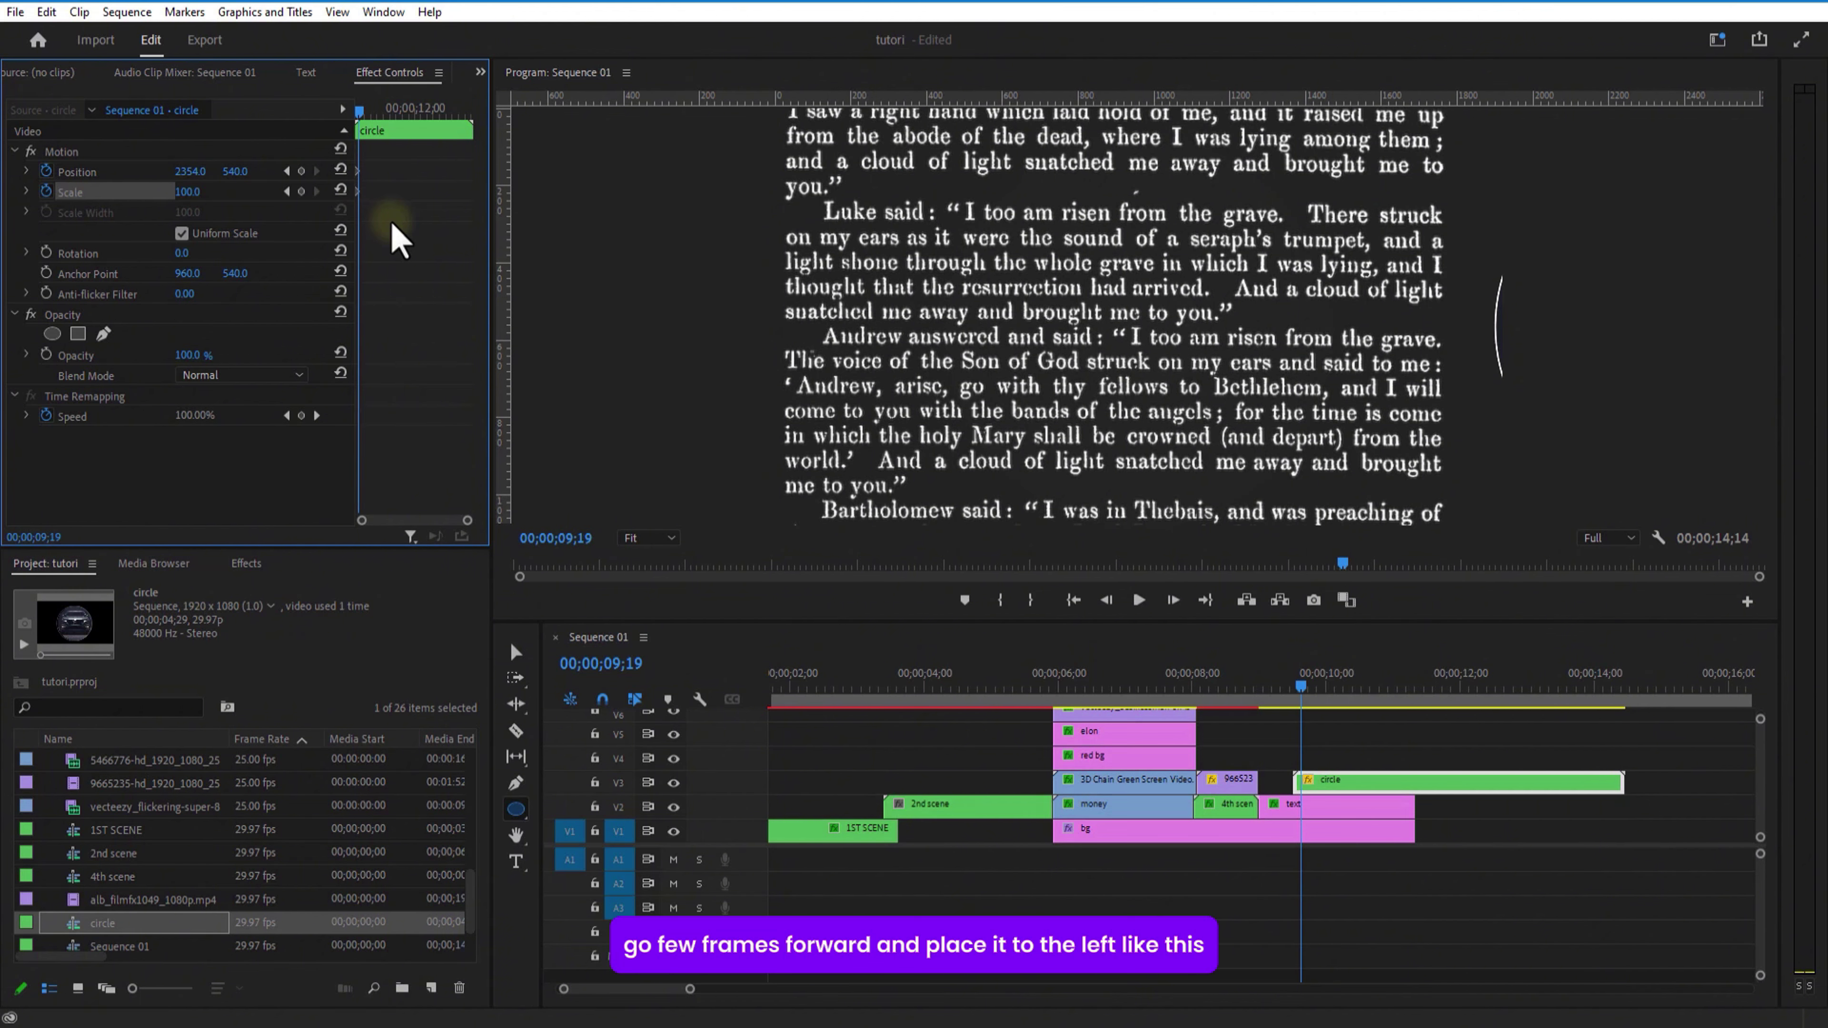
key("Right")
key("Right")
key("Right")
key("Right")
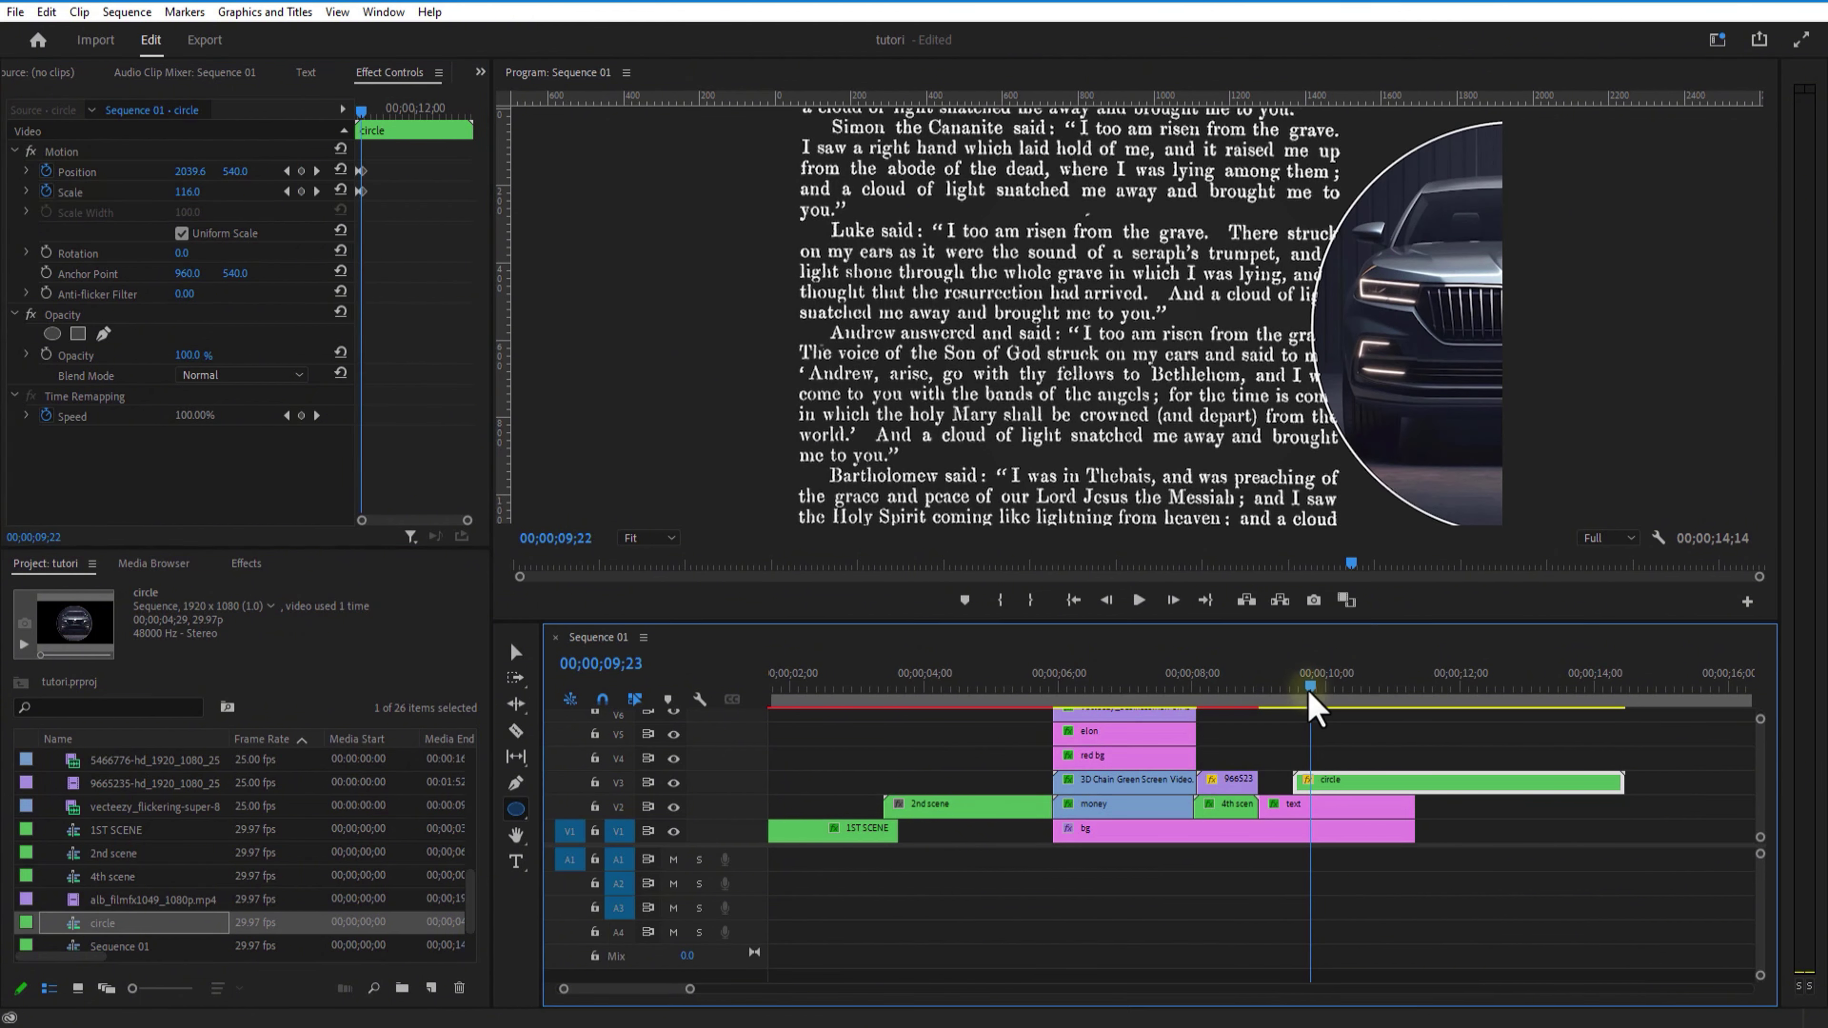
left_click_drag(194, 170, 259, 170)
left_click(280, 152)
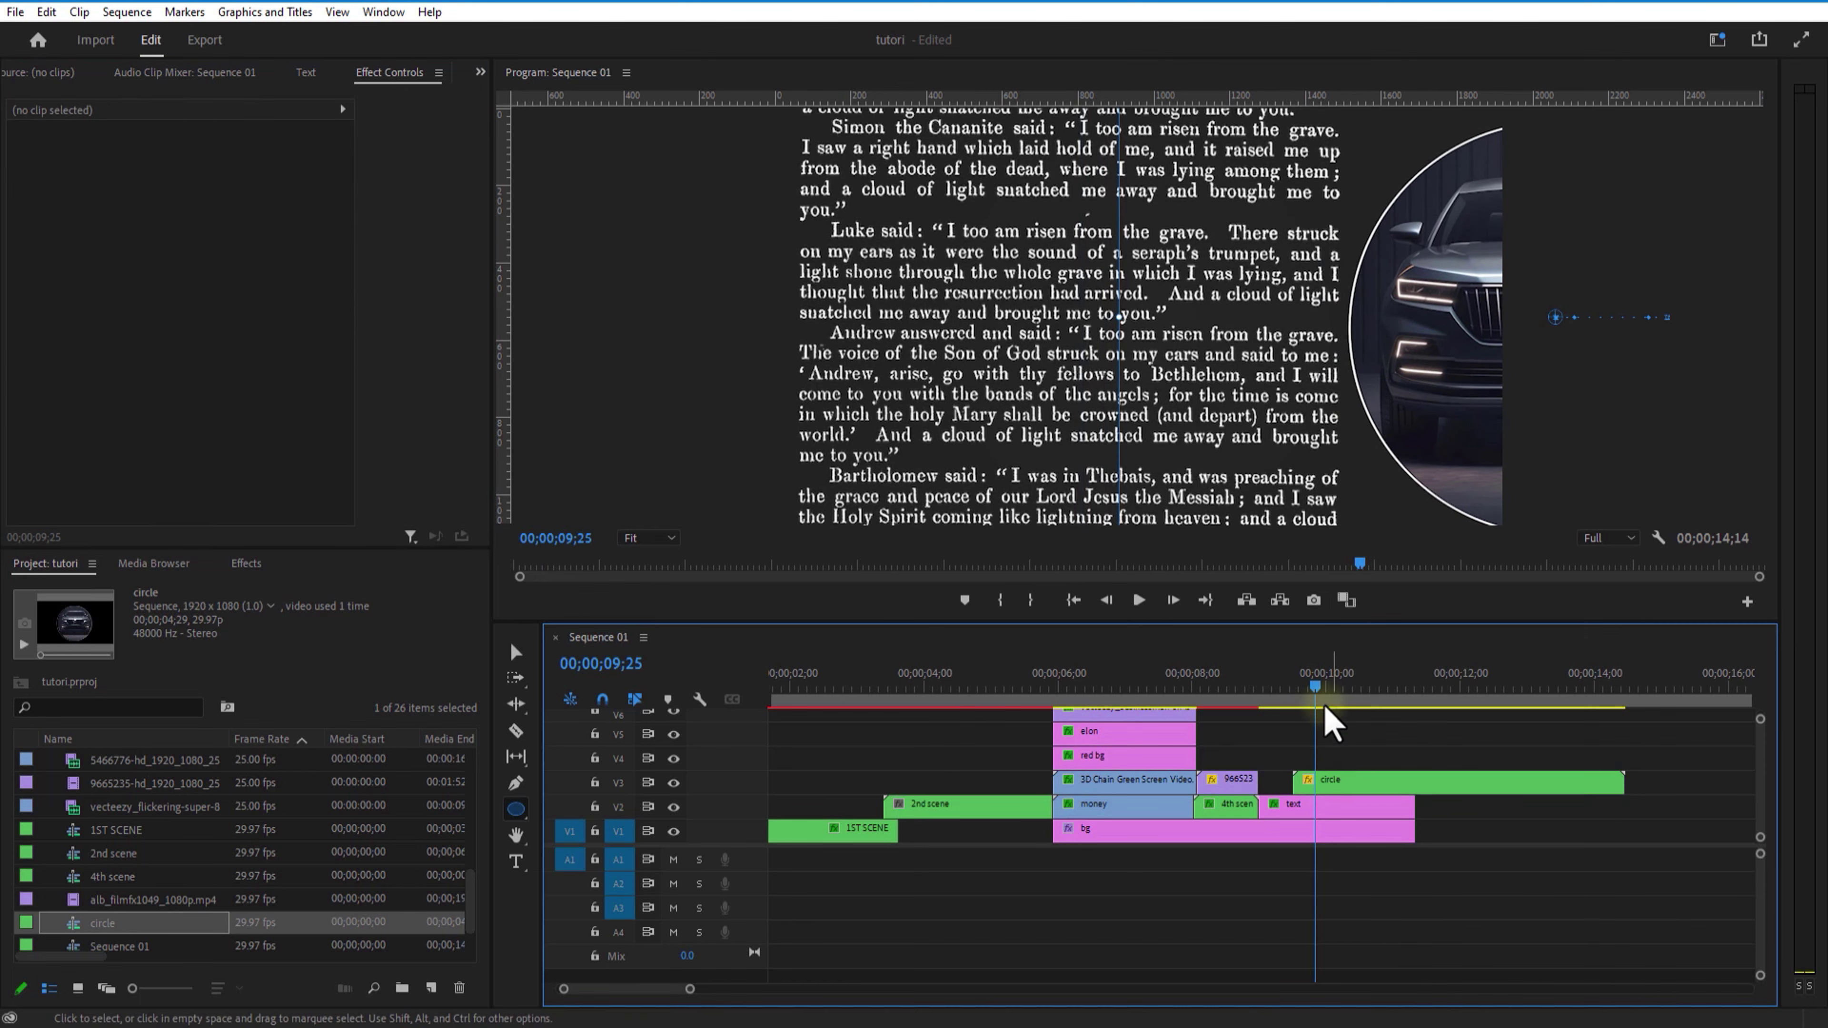
Cut the circle and text clips at 00;00;09;29 and delete the parts after the cut.
mouse_move(1317, 689)
left_mouse_down()
mouse_move(1282, 688)
mouse_move(1323, 689)
left_mouse_up()
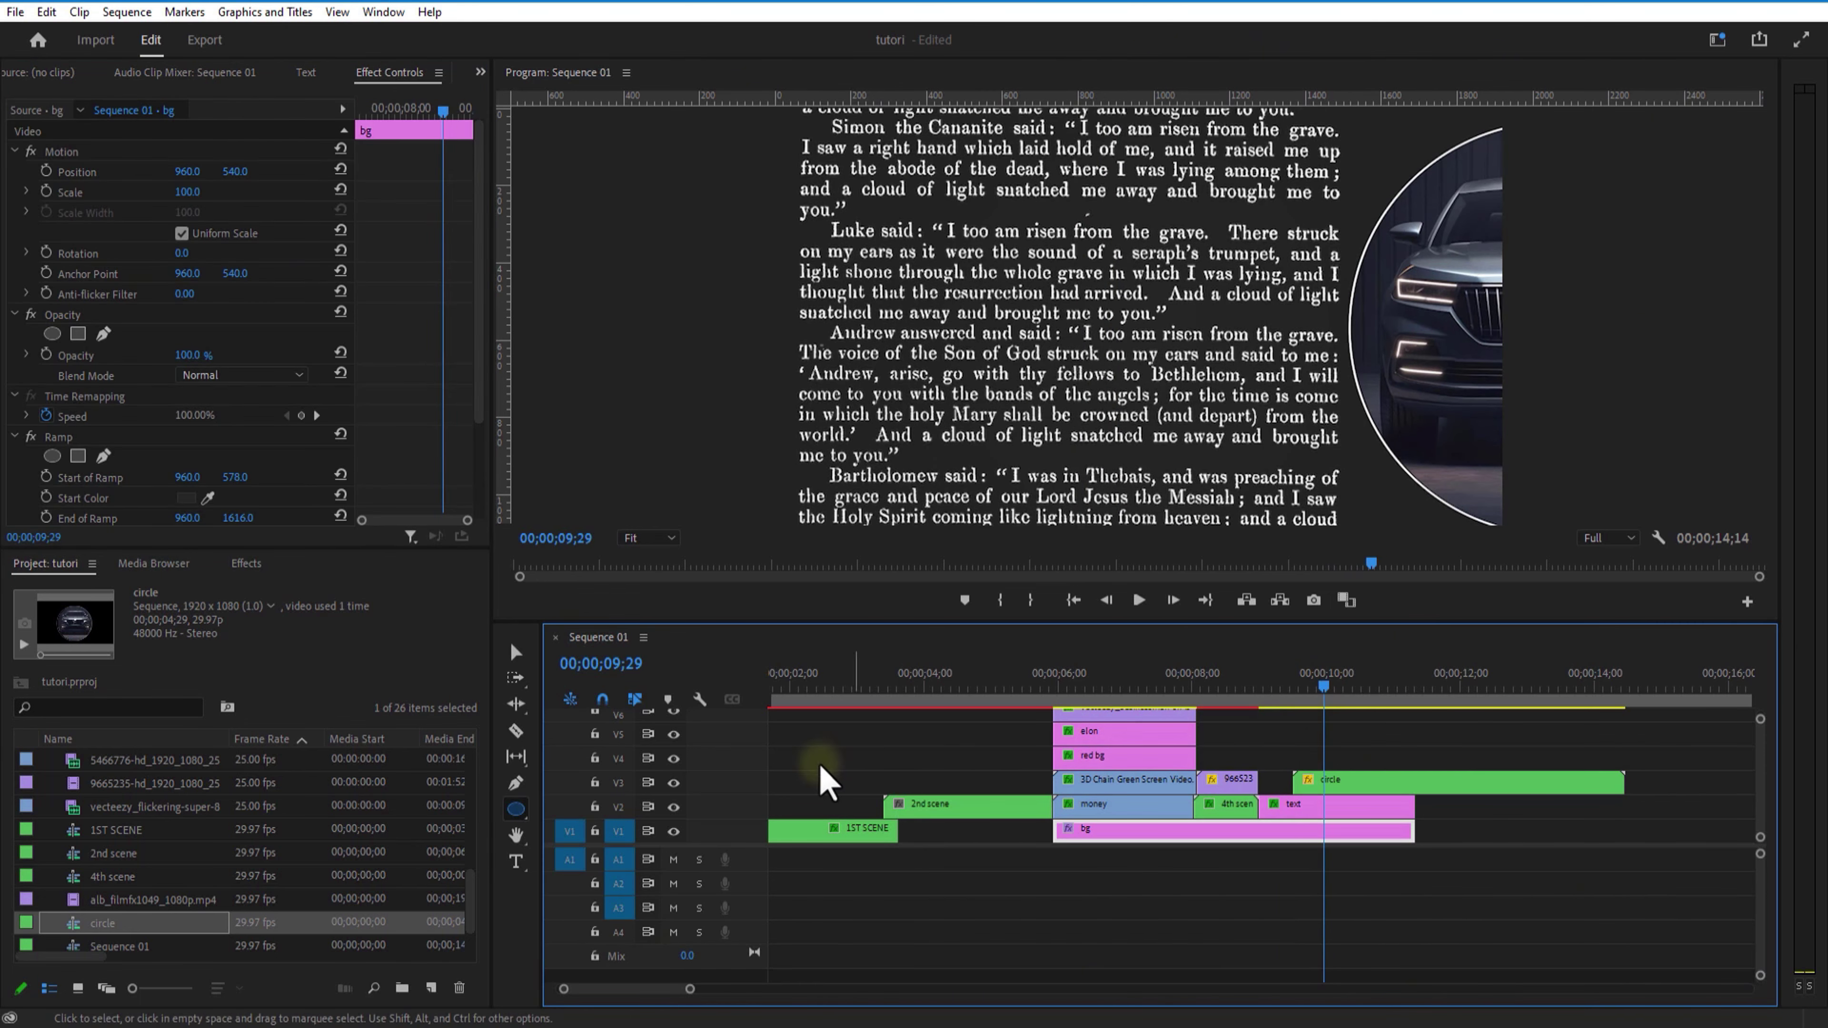
left_click(516, 731)
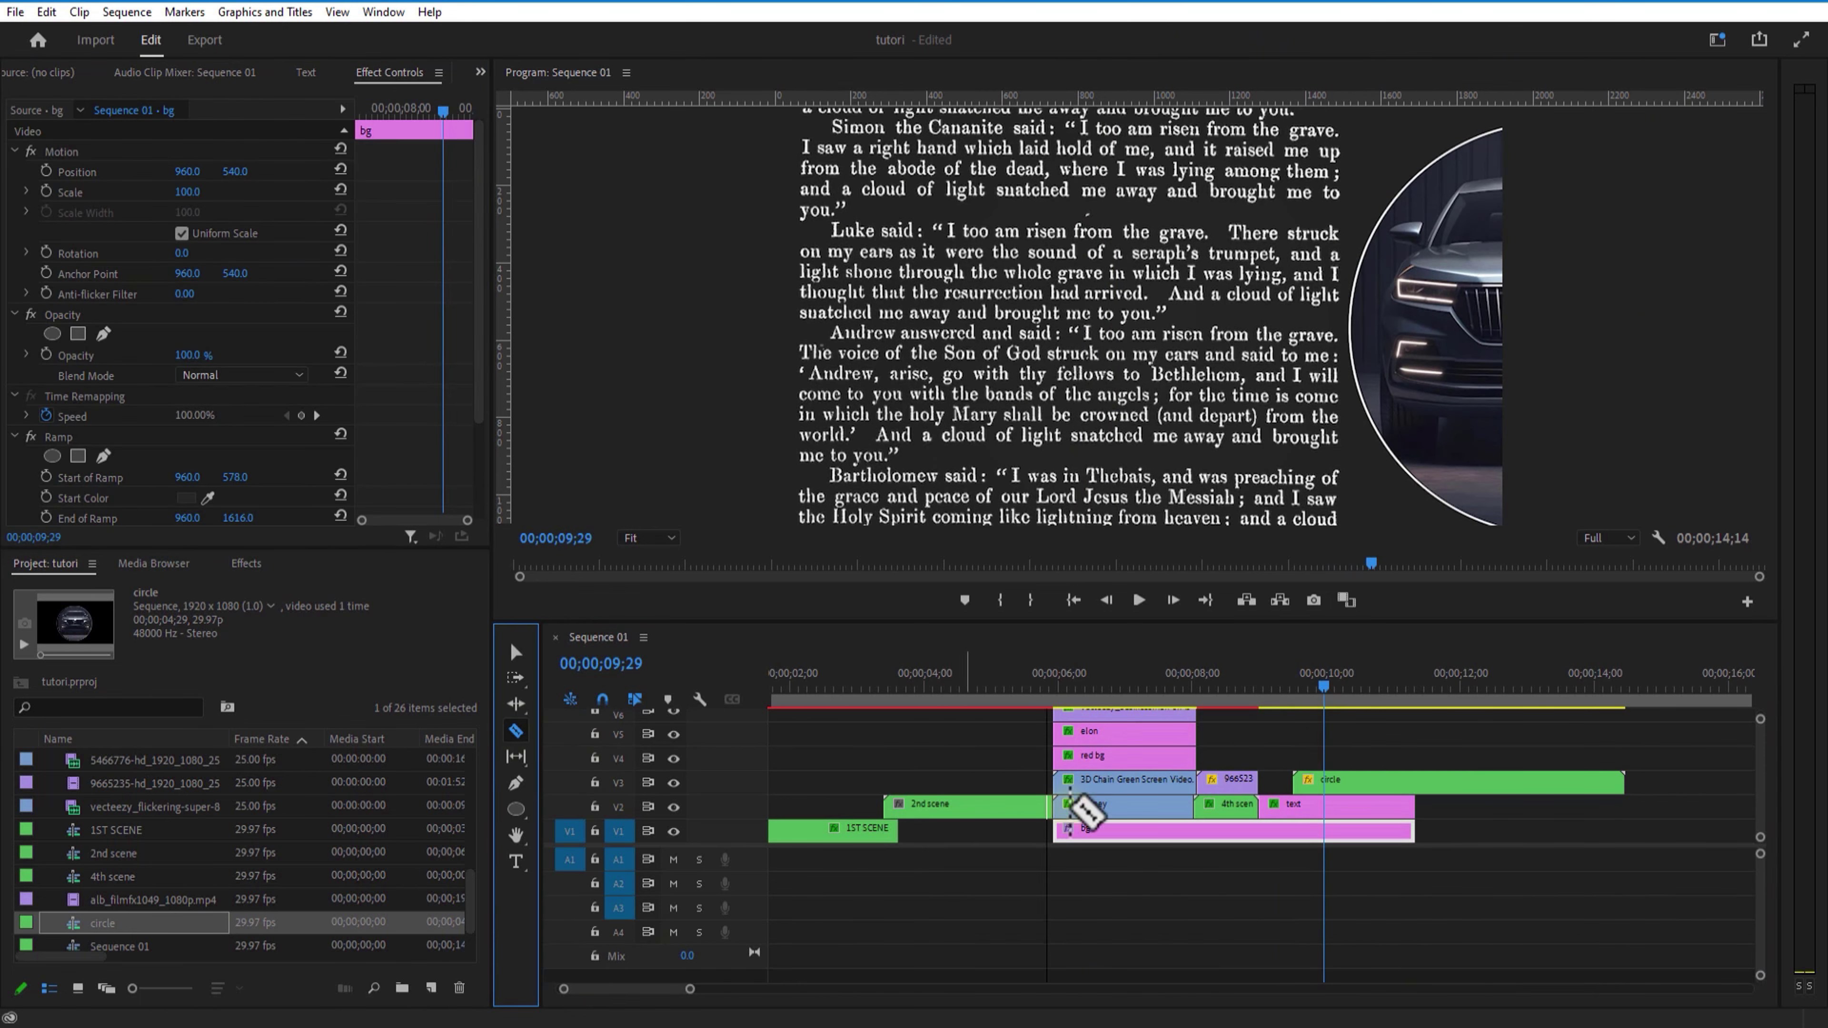
left_click(1326, 781)
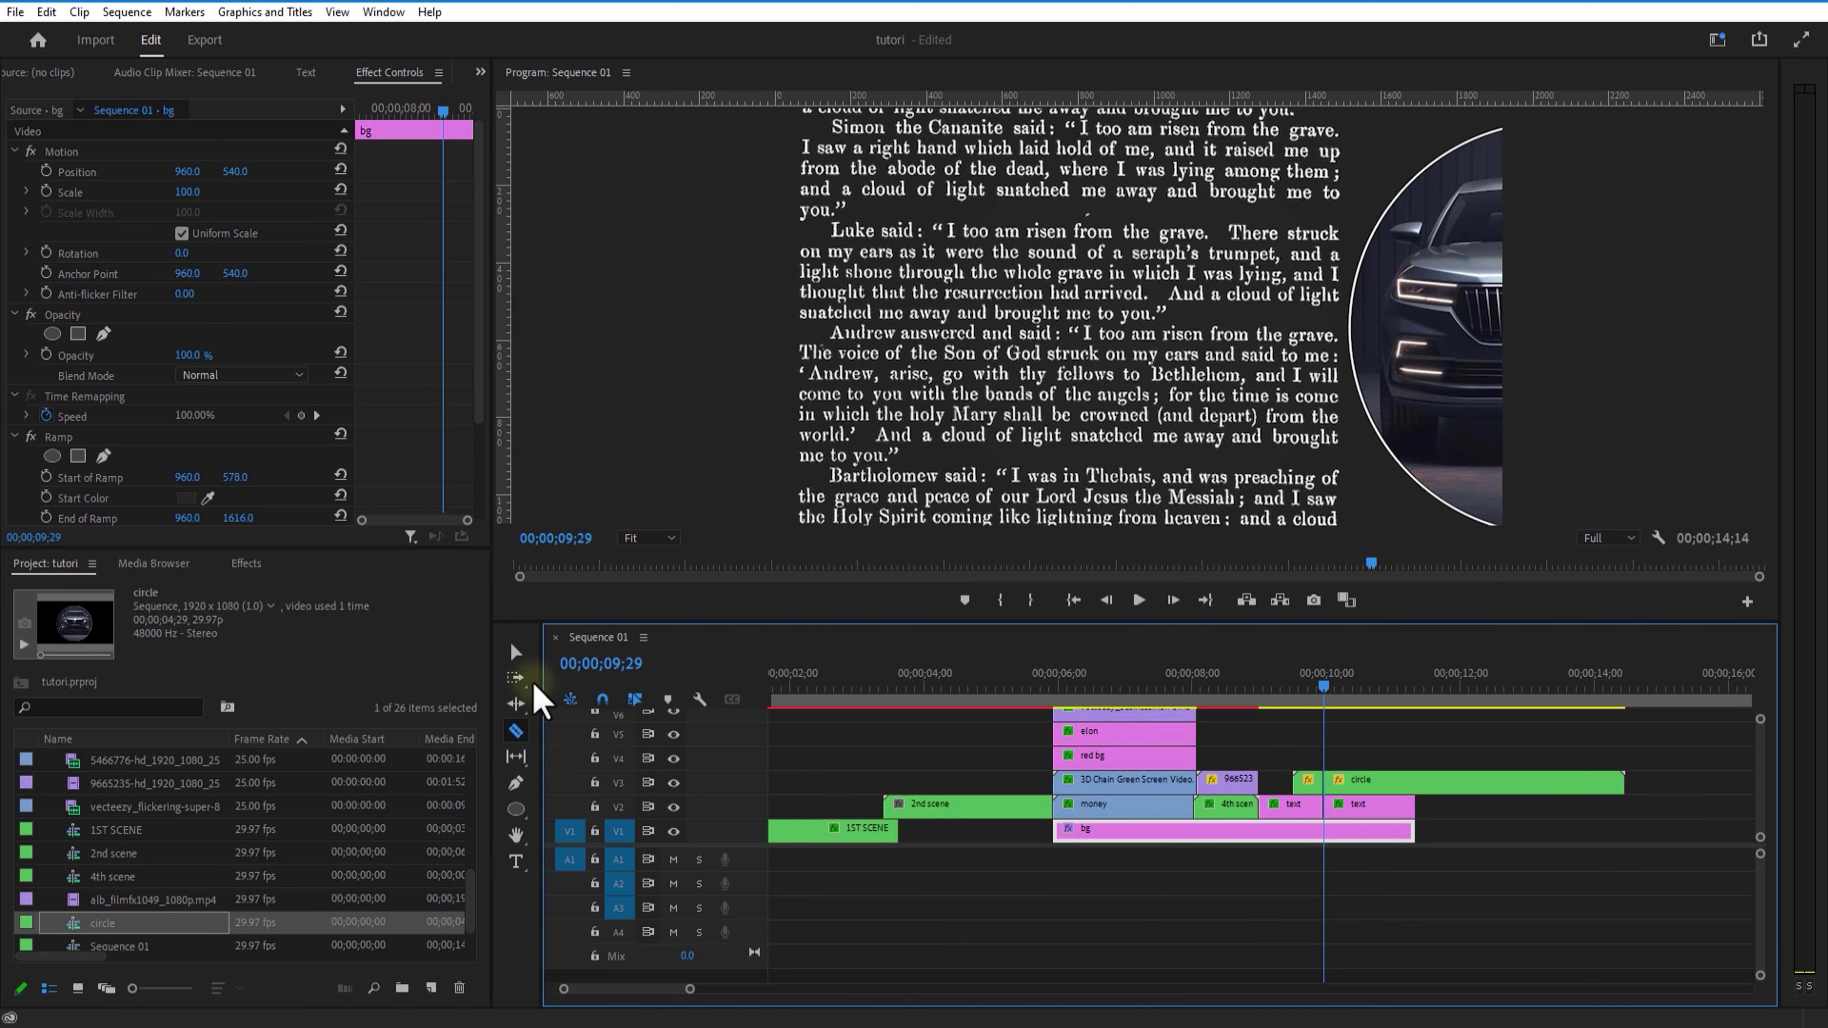
left_click(516, 652)
left_click_drag(1359, 747, 1381, 806)
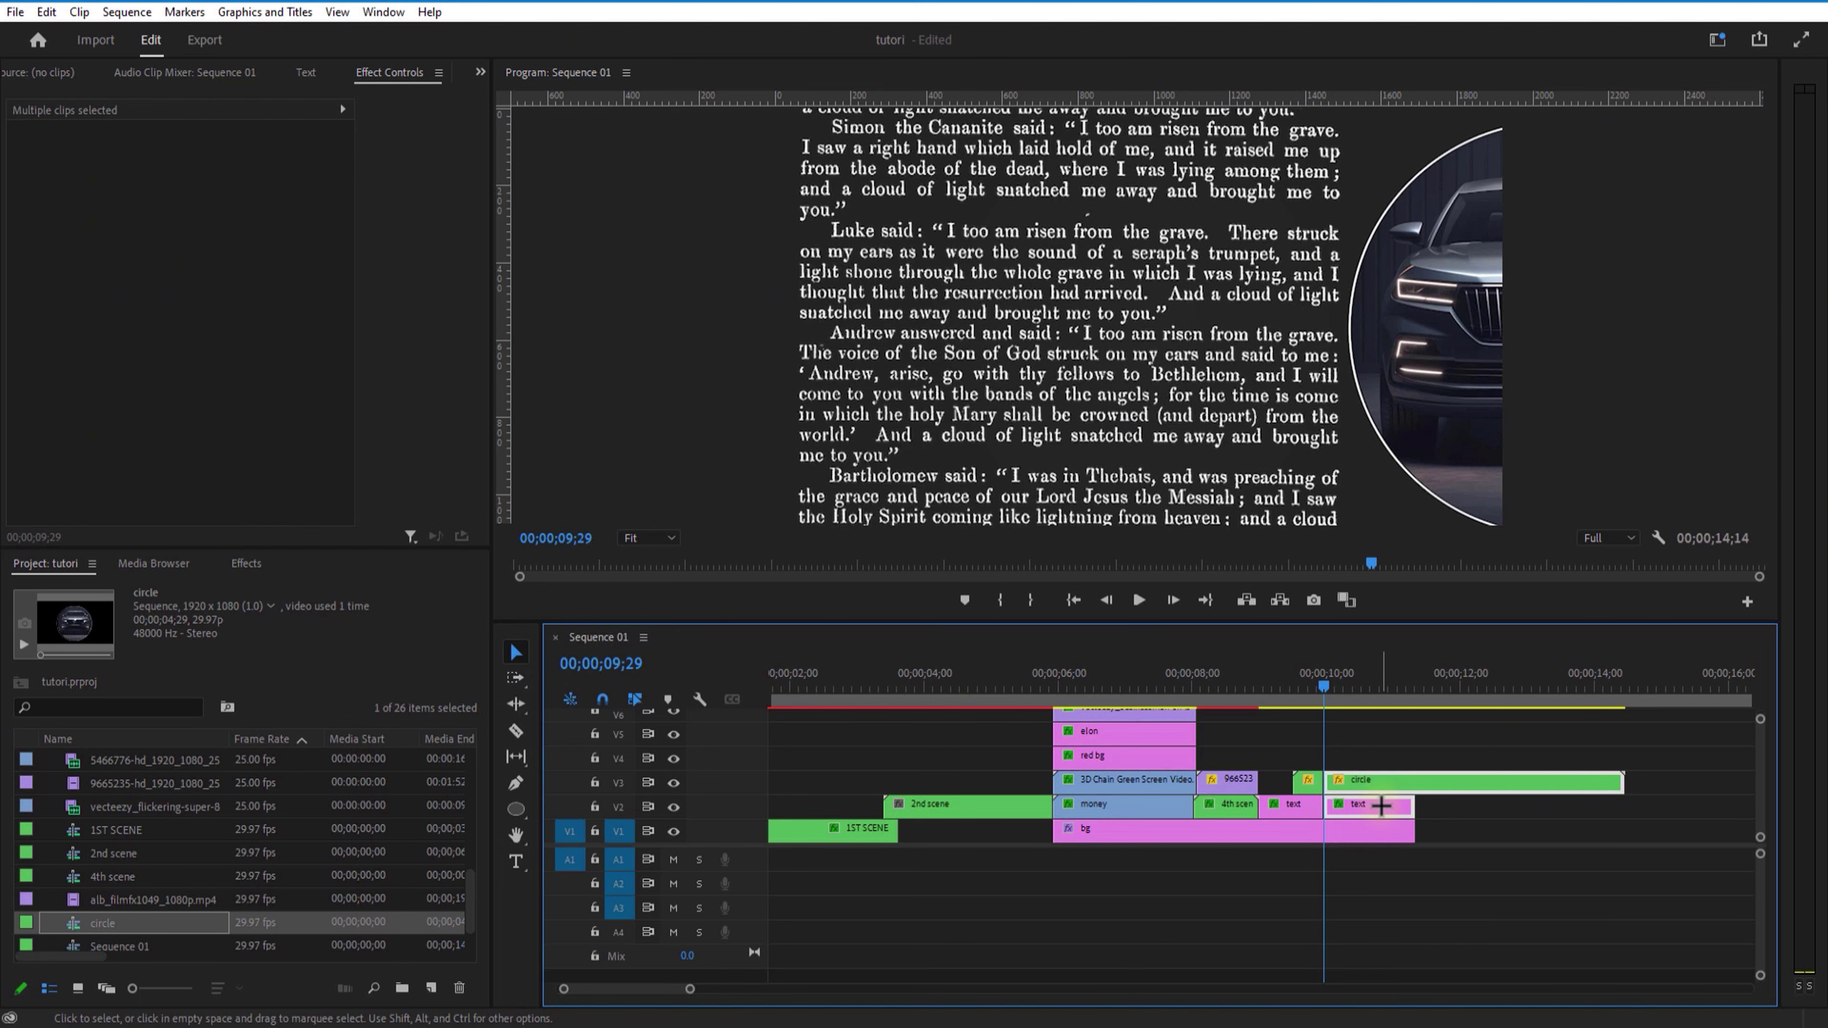
key("Delete")
Create a 1920 by 1080 adjustment layer and place it on V4 above the fifth scene, trimmed to the text clip's length.
left_click(1307, 690)
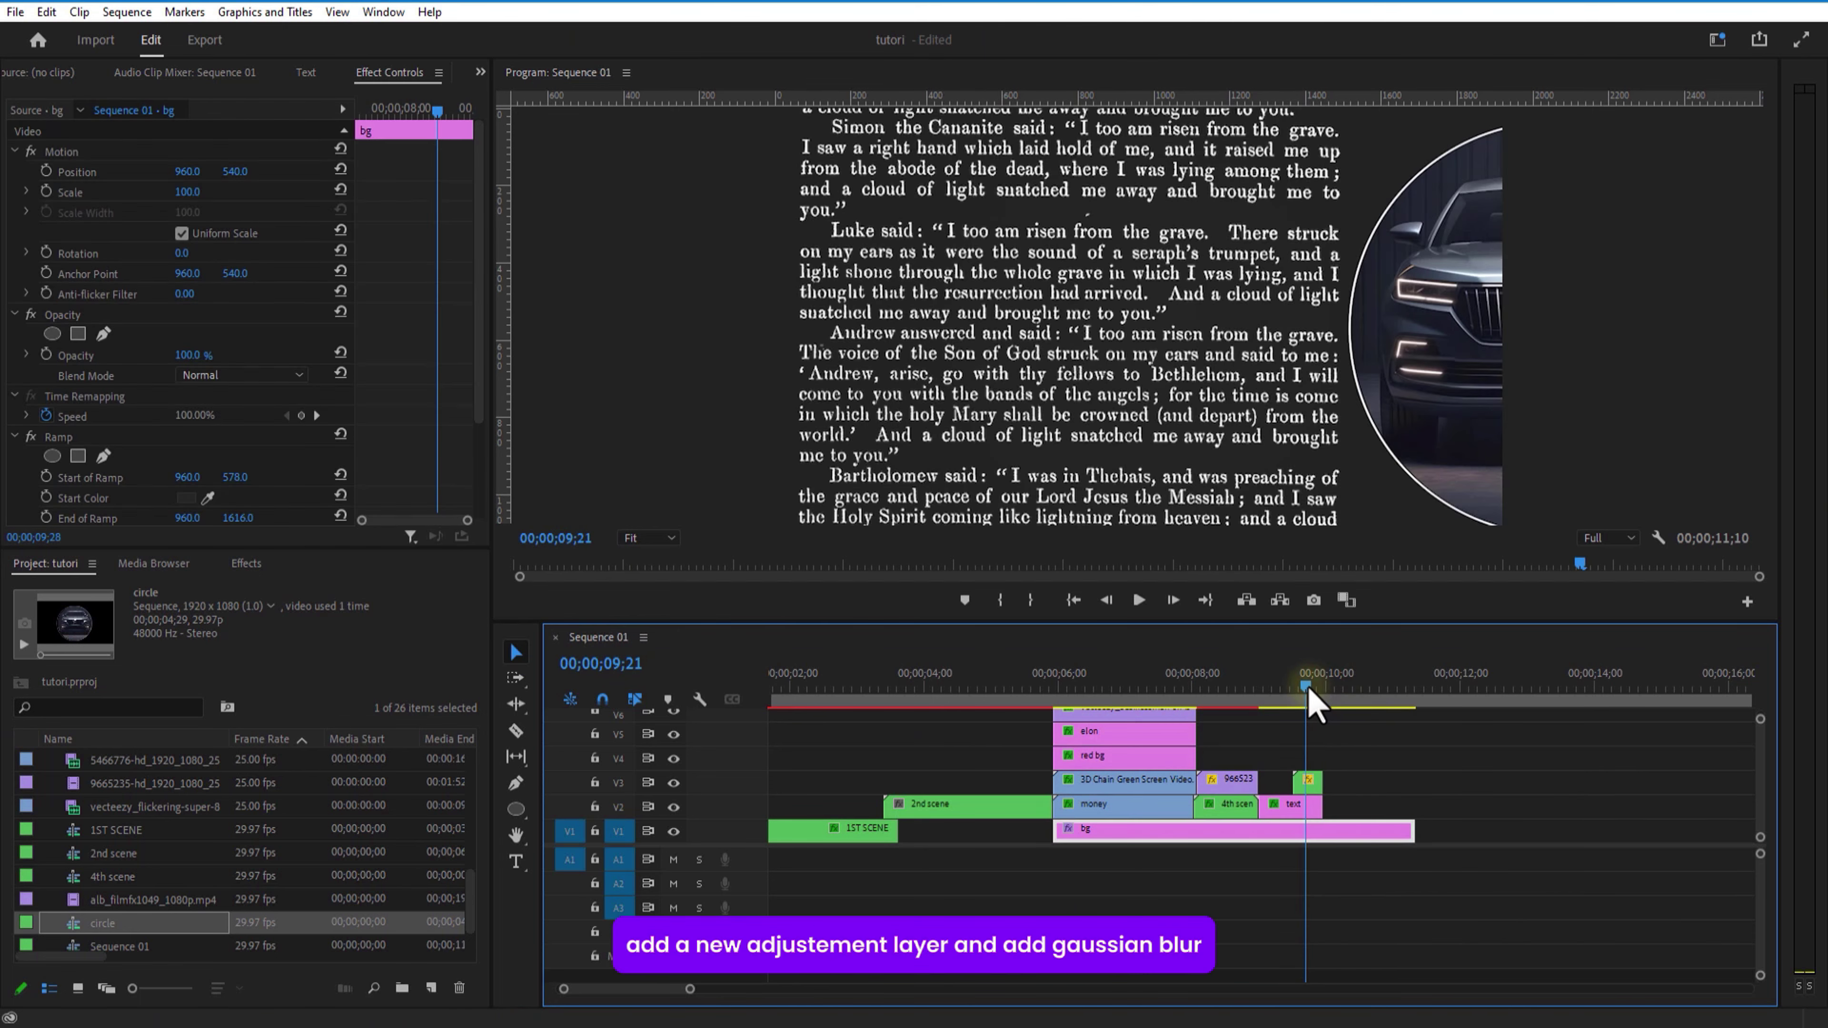
left_click_drag(1308, 688, 1318, 690)
left_click(1295, 746)
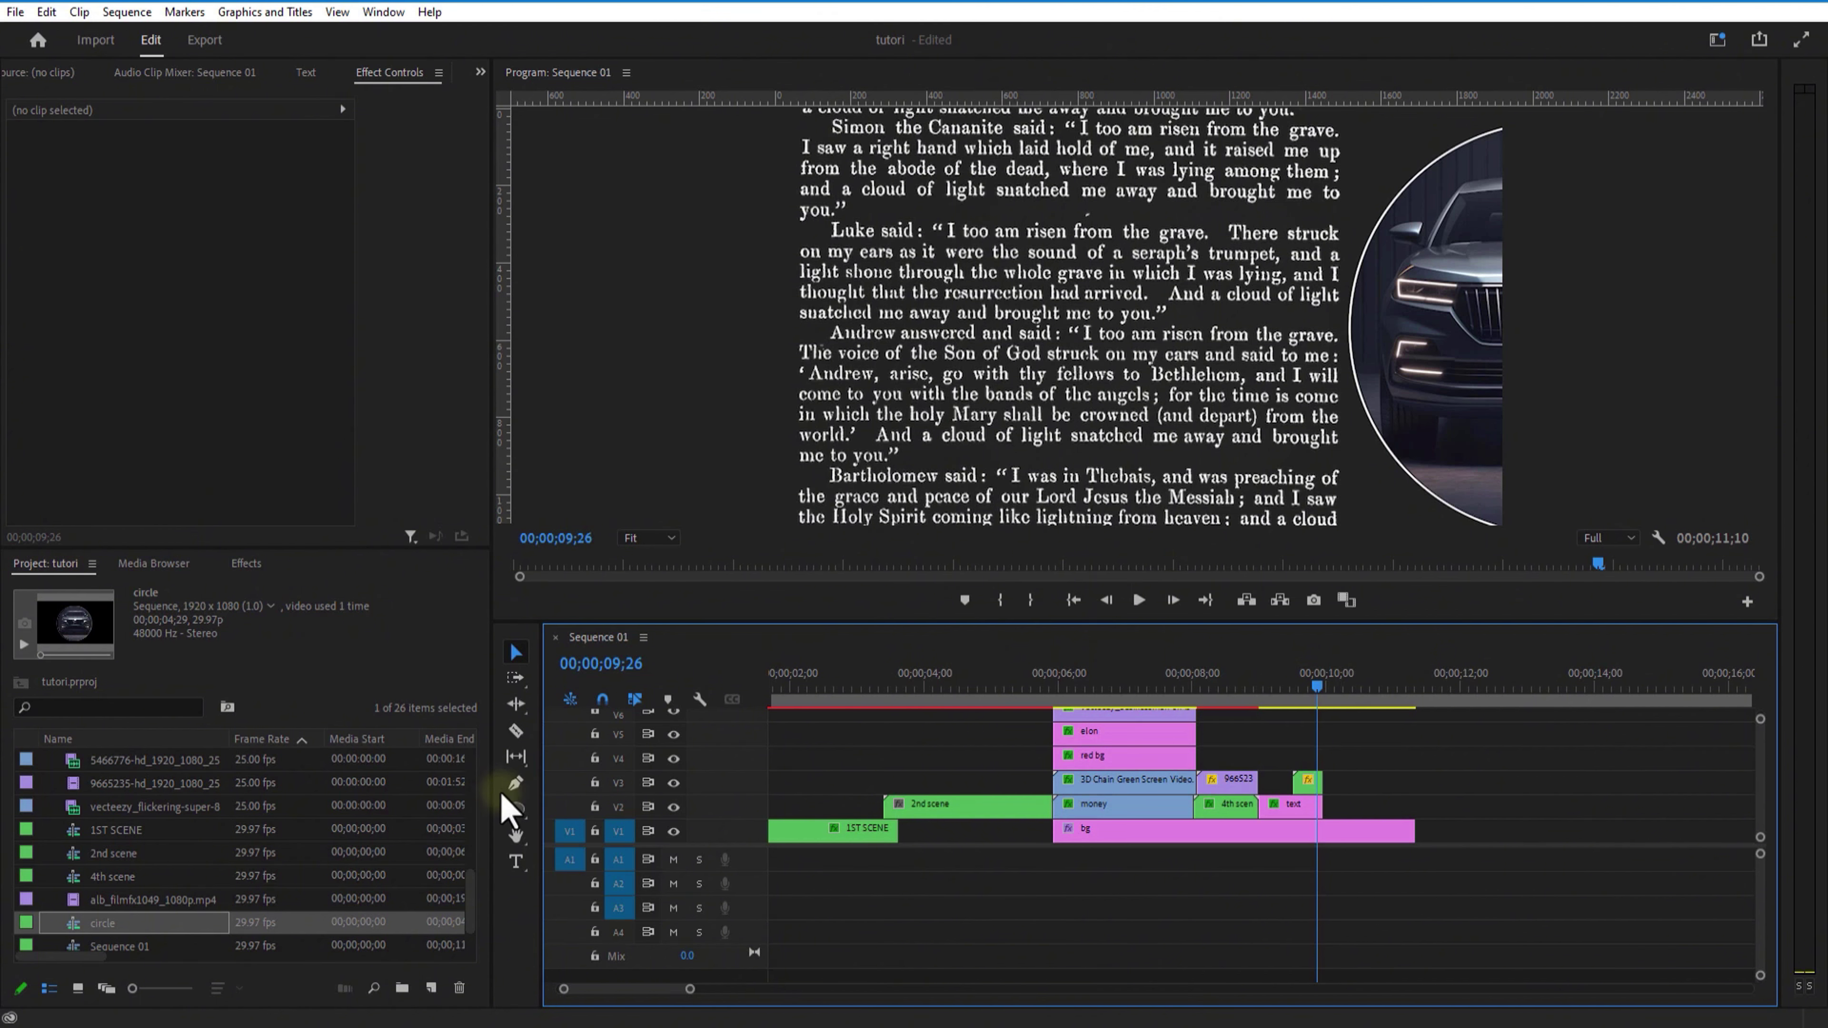
left_click(430, 988)
left_click(490, 865)
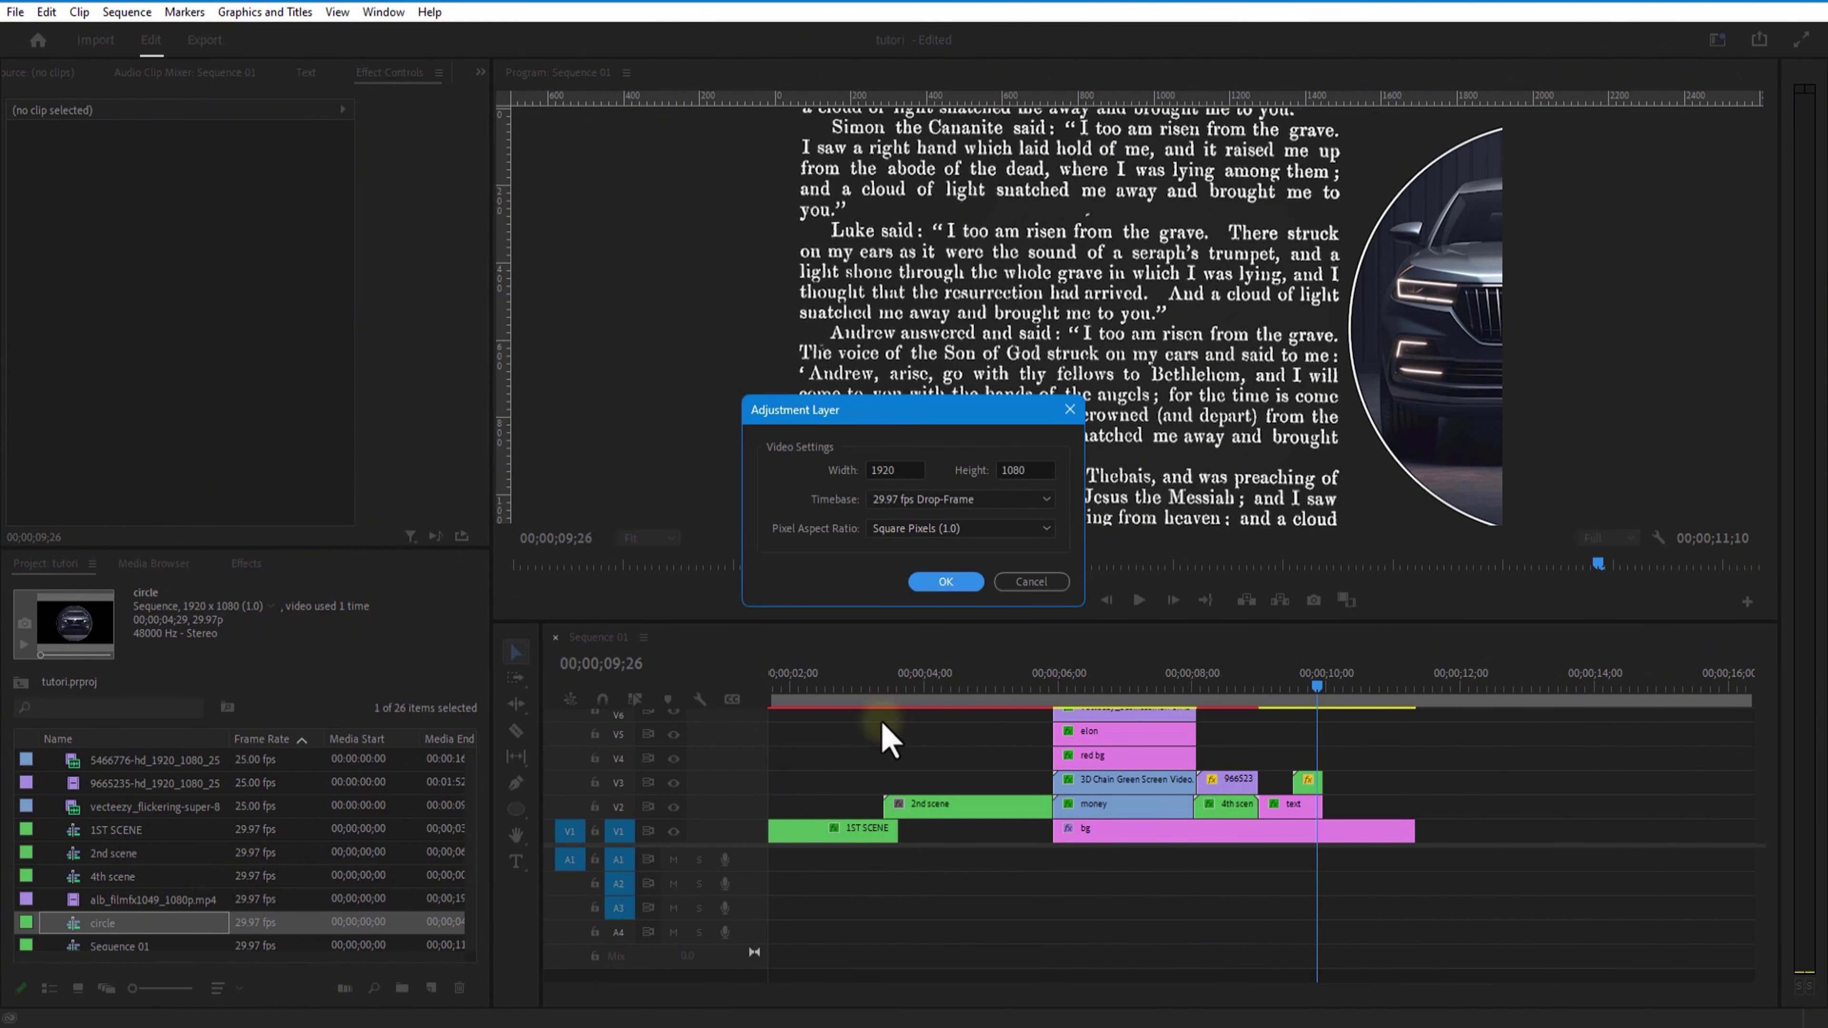
left_click(946, 581)
left_click_drag(122, 760, 1261, 759)
left_click_drag(1590, 759, 1322, 760)
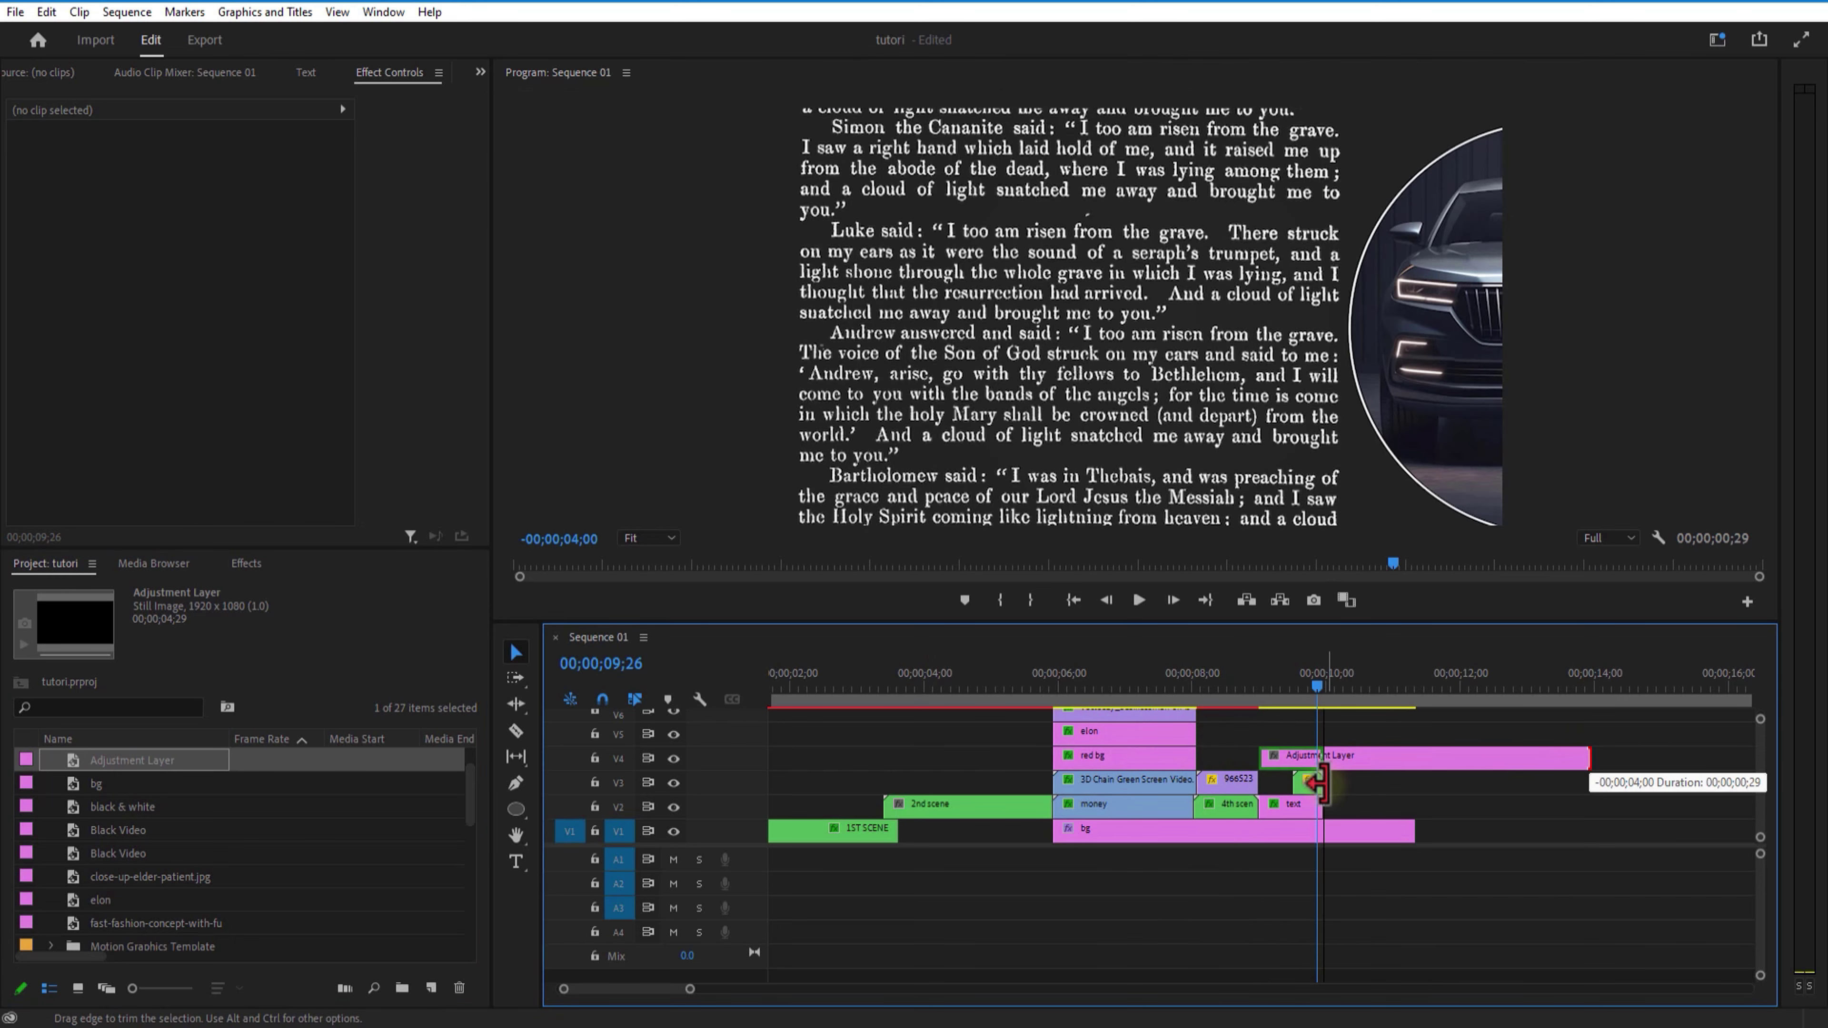
Apply Gaussian Blur to the new adjustment layer and set its blurriness to 10.
left_click(247, 563)
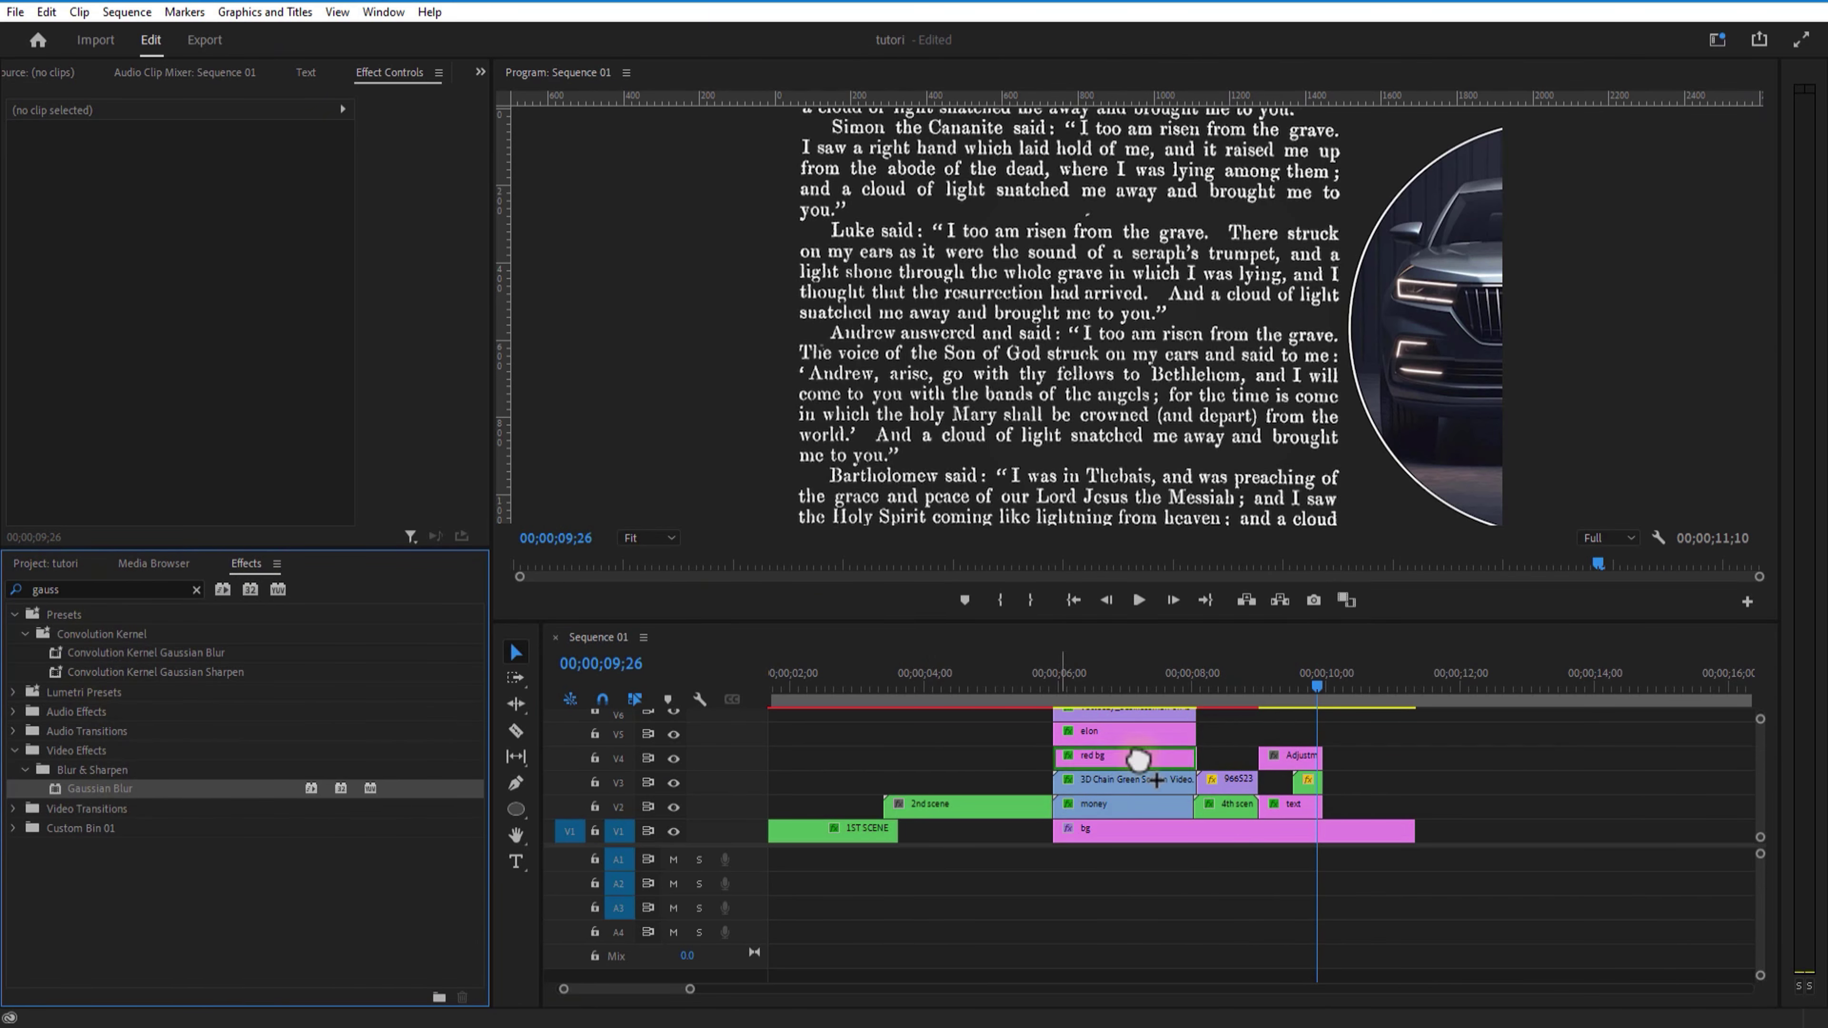
left_click_drag(1137, 759, 1287, 755)
left_click(1288, 756)
left_click_drag(477, 395, 481, 435)
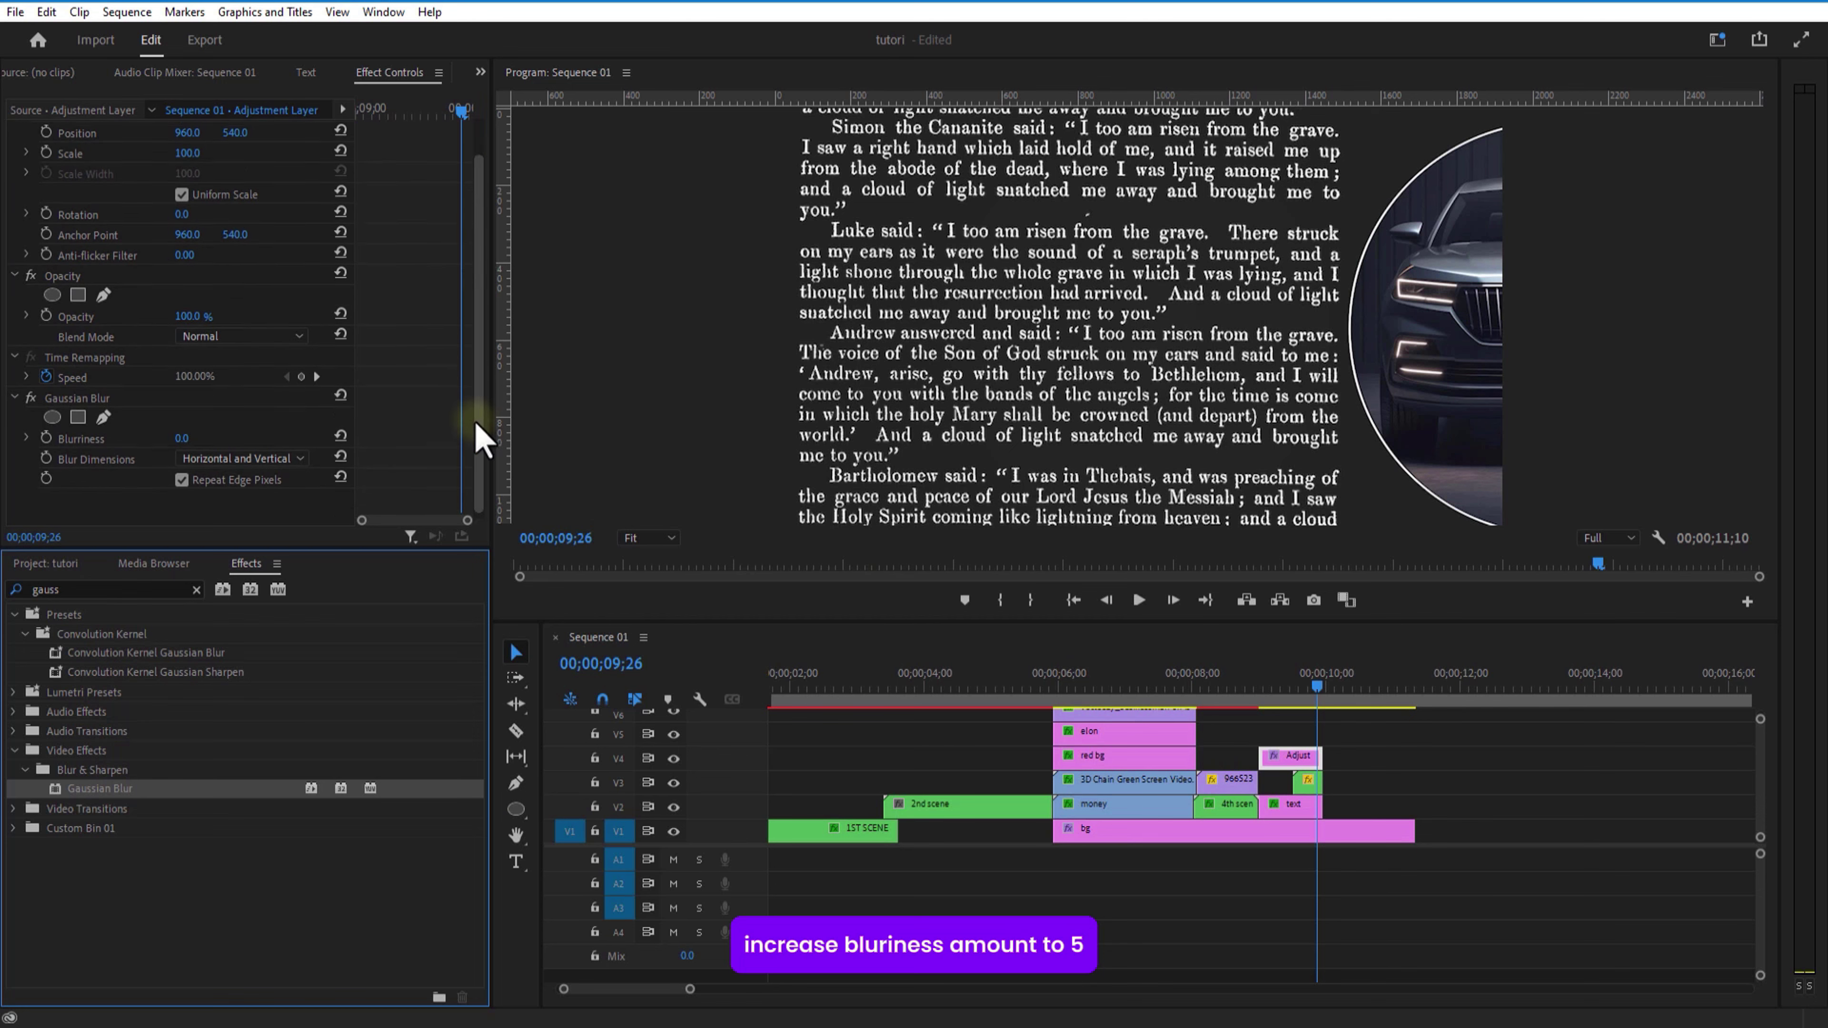
left_click(185, 435)
type("5")
key("Return")
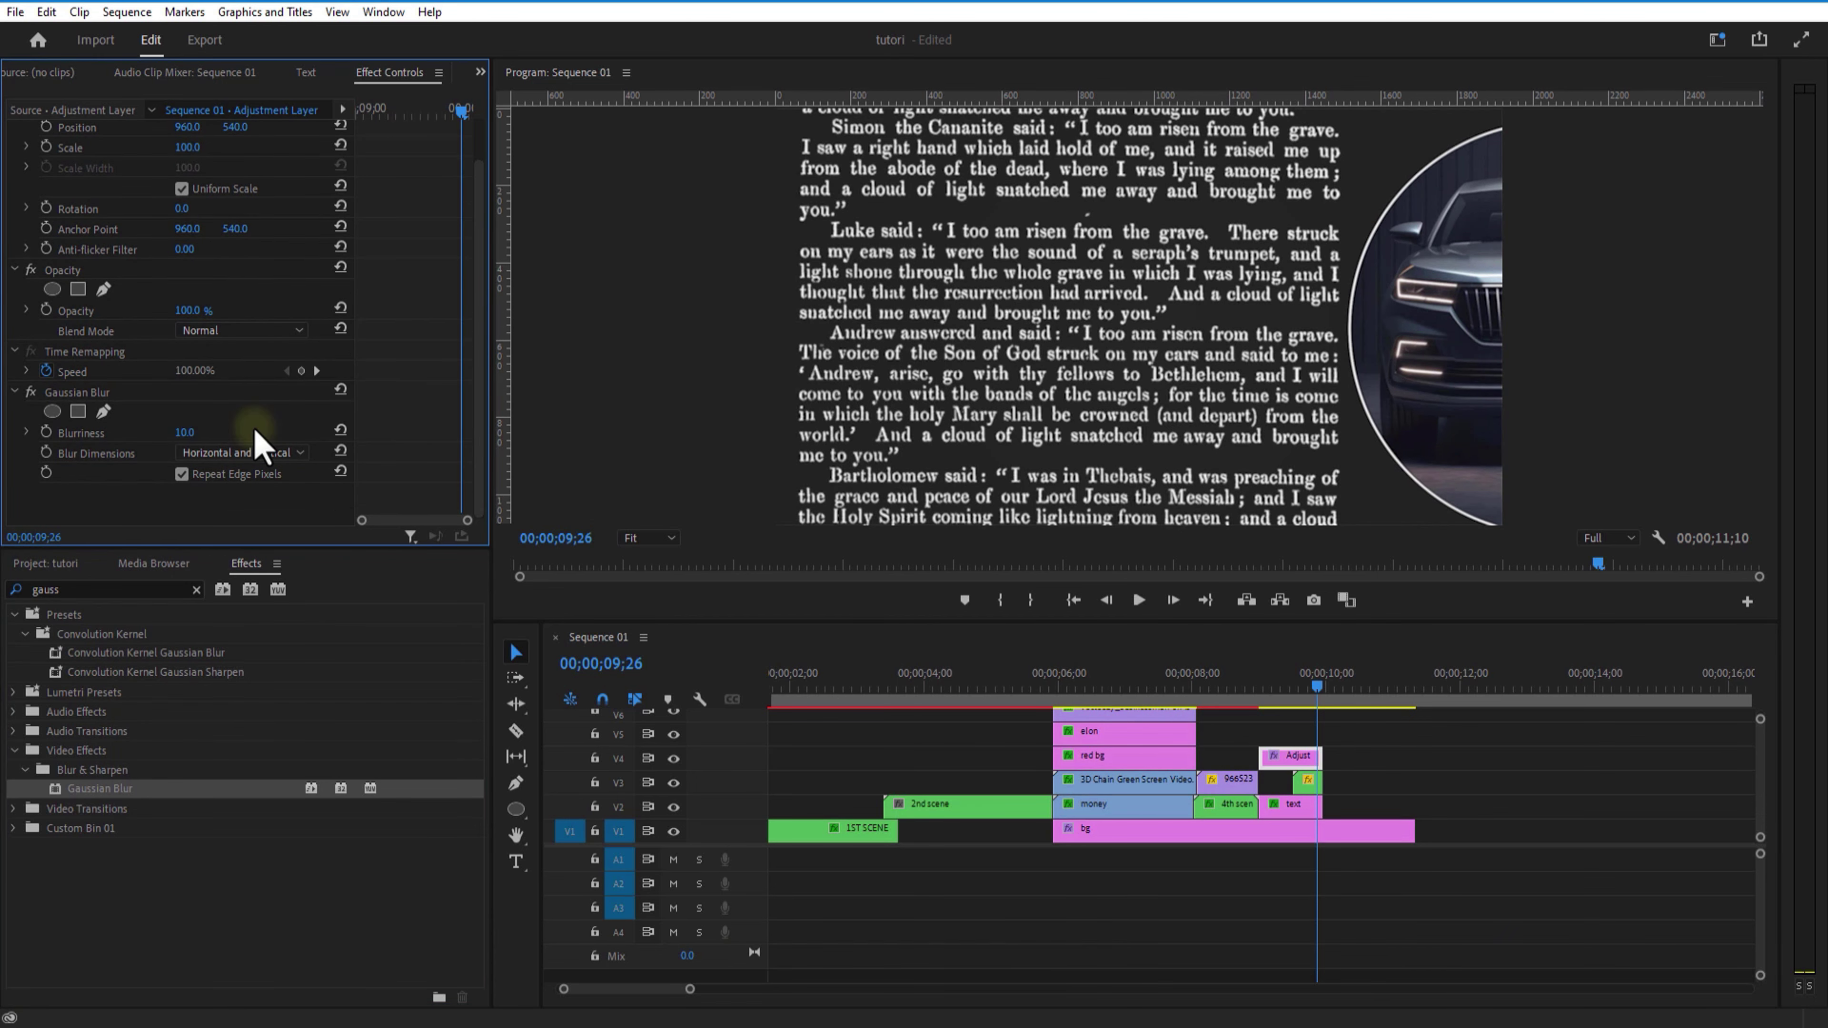
Add a rectangular mask to the Gaussian Blur and stretch it across the full width of the frame's lower edge.
left_click(79, 413)
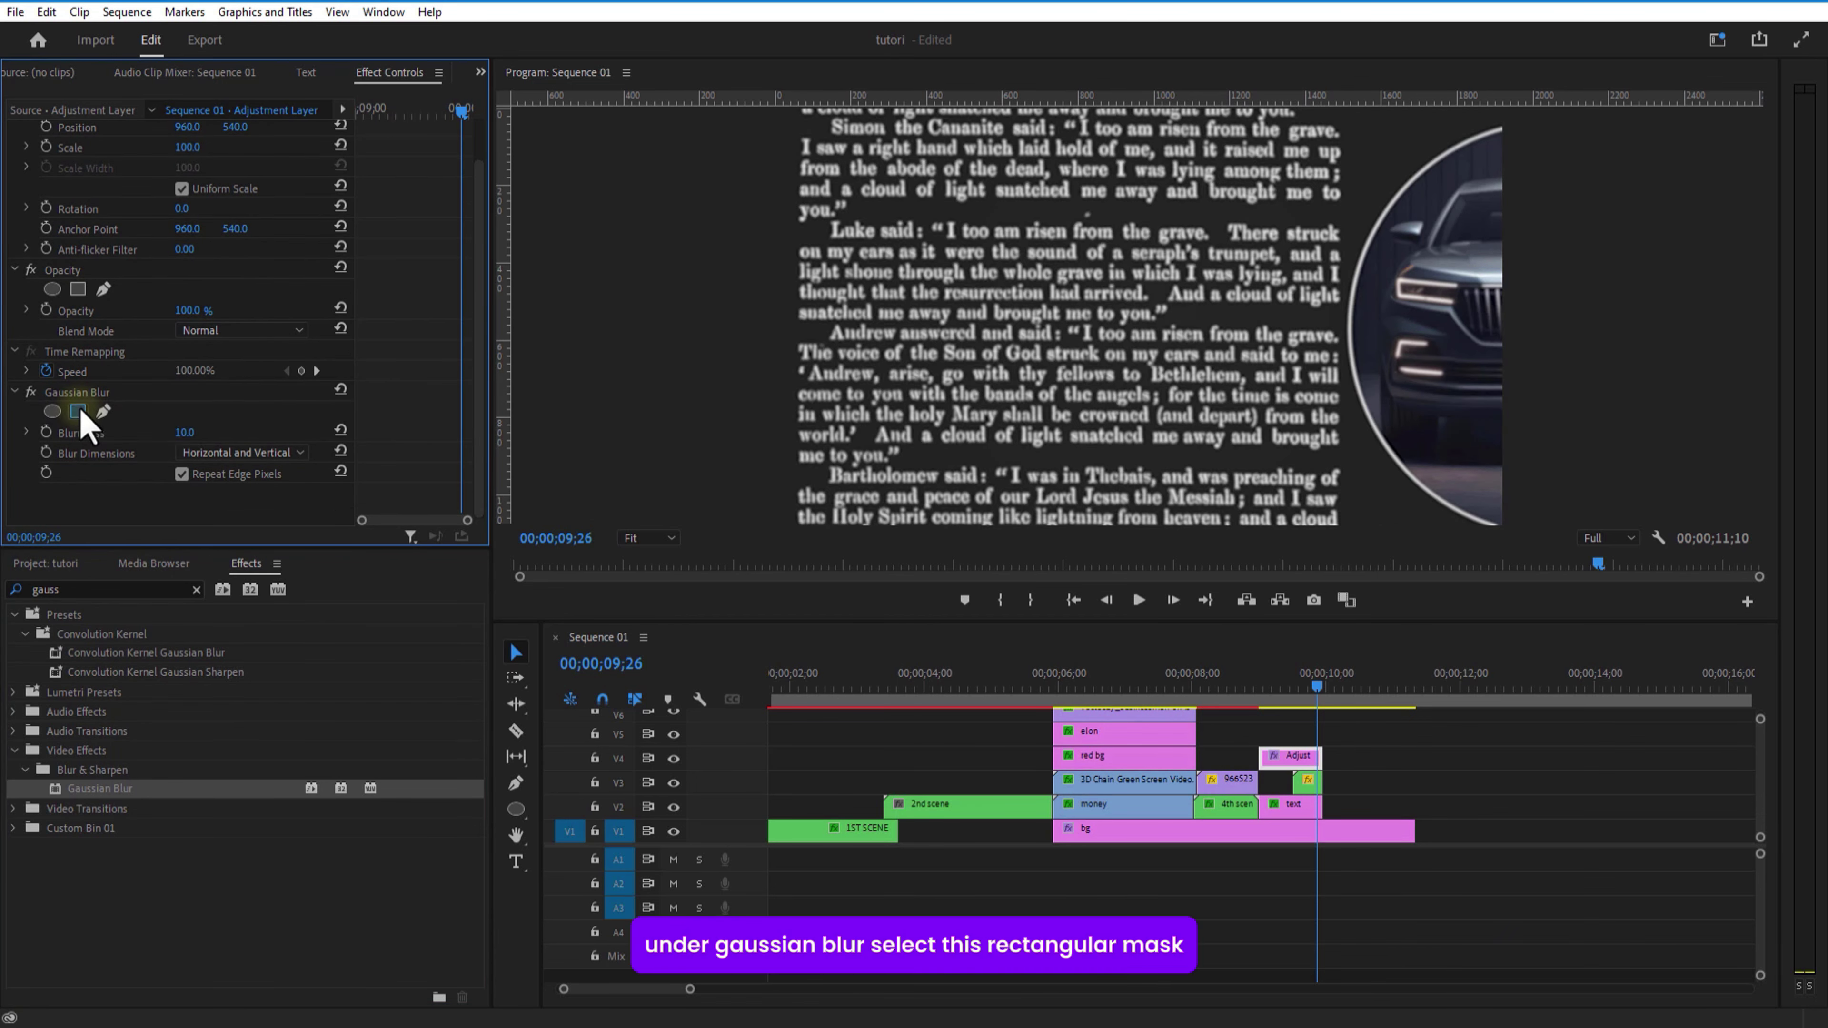
left_click_drag(1092, 339, 814, 525)
left_click_drag(953, 453, 1565, 459)
left_click_drag(1166, 526, 1564, 526)
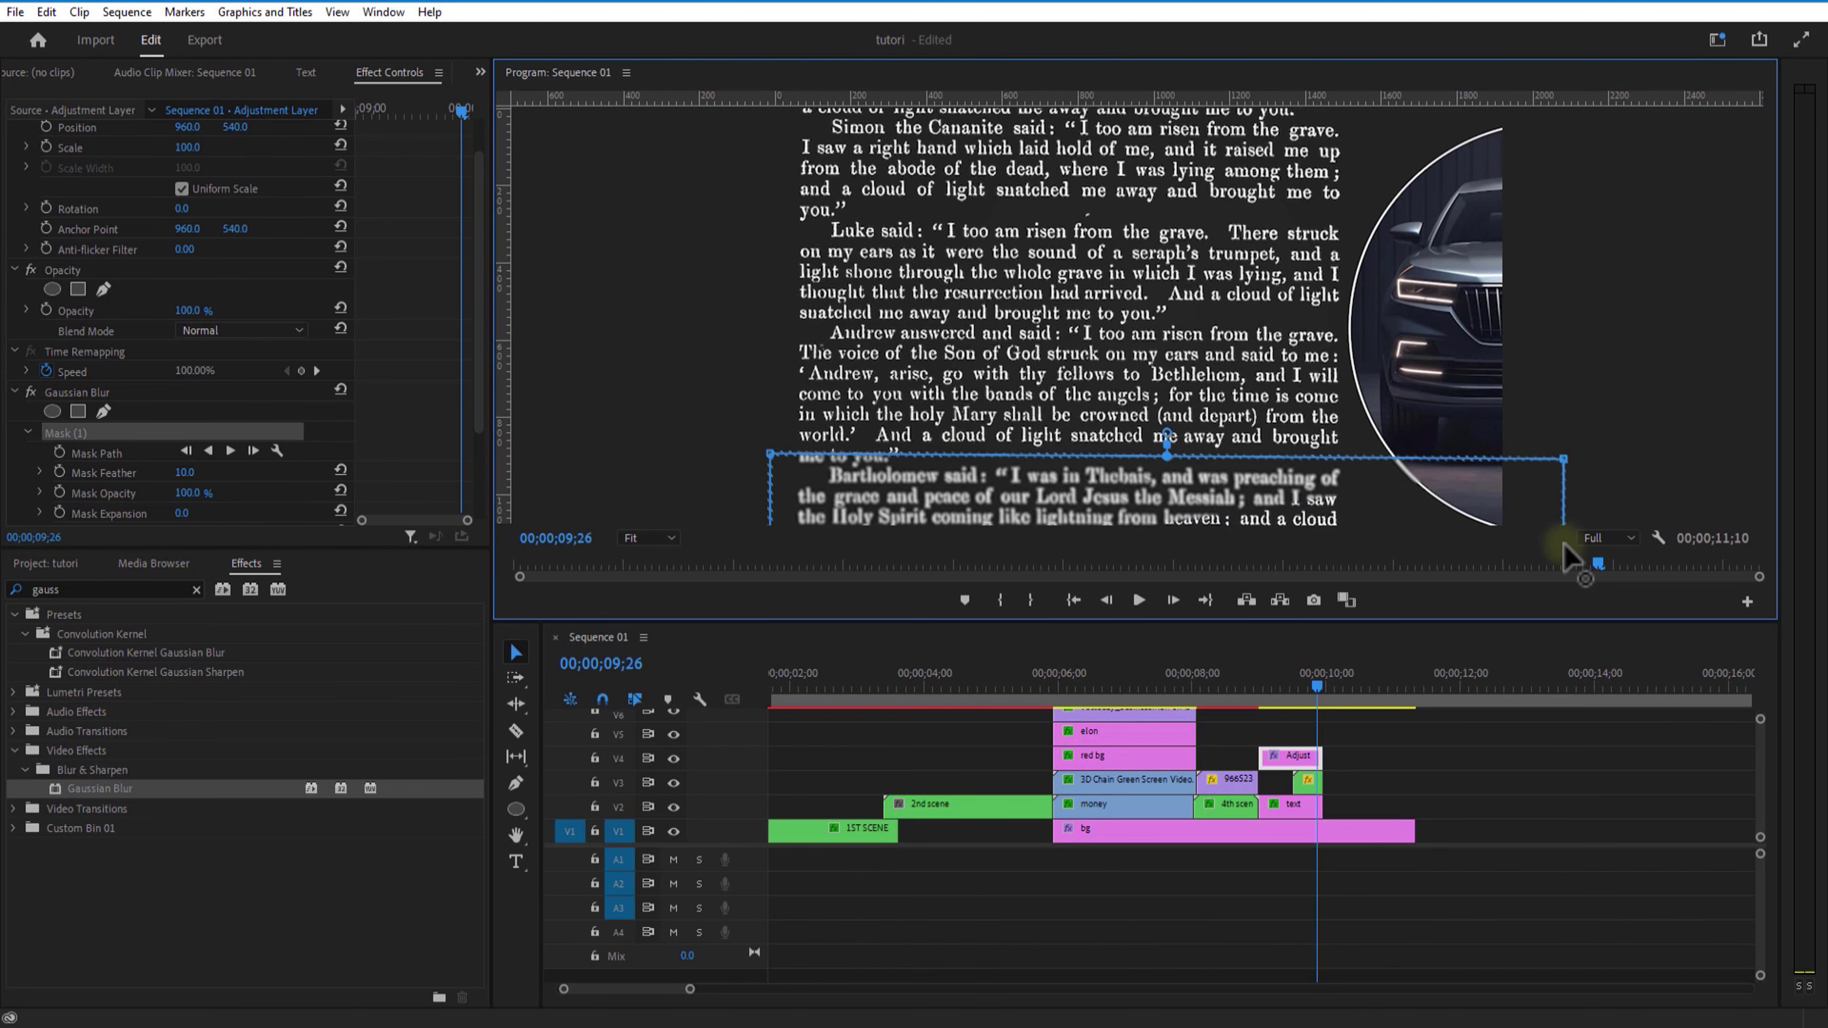
Set the blur mask's feather to 60 and the Gaussian Blur's blurriness to 8.
left_click(190, 473)
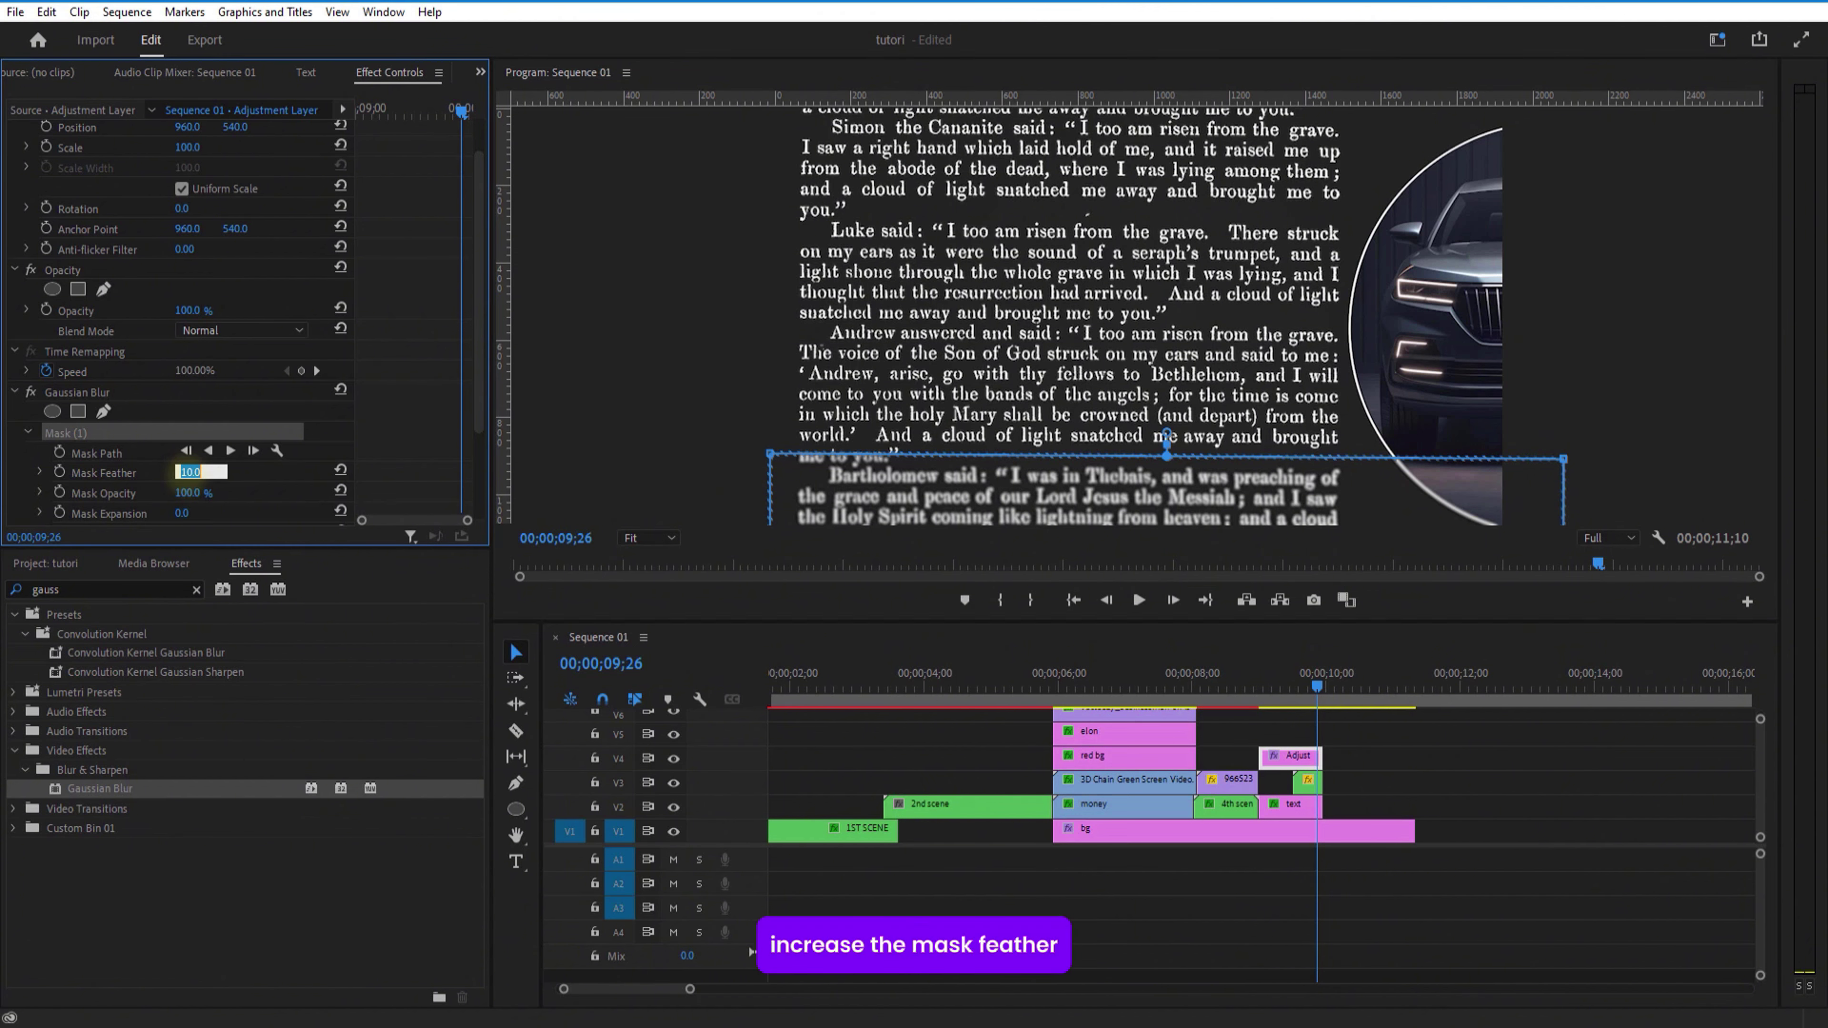
type("60")
key("Return")
left_click_drag(481, 376, 482, 458)
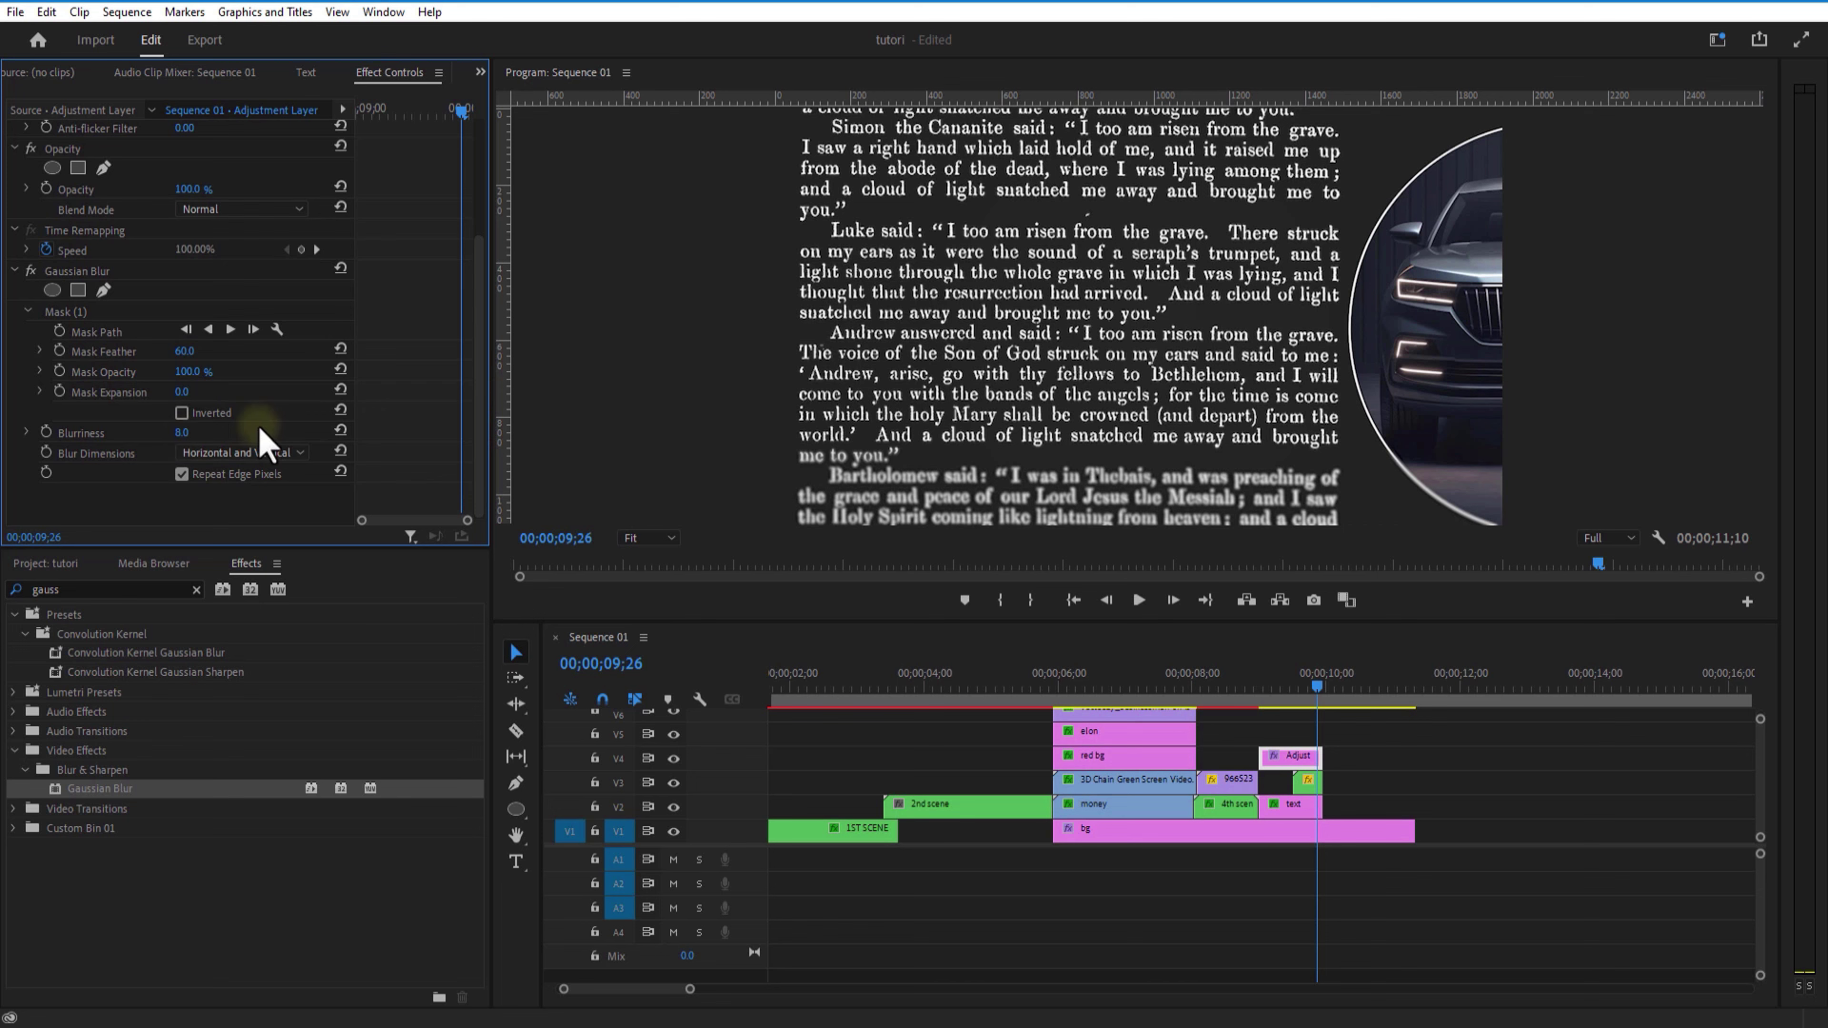
Duplicate the adjustment layer onto V5 and rotate its blur mask to run vertically along the frame's left edge.
left_click_drag(1293, 756, 1296, 742)
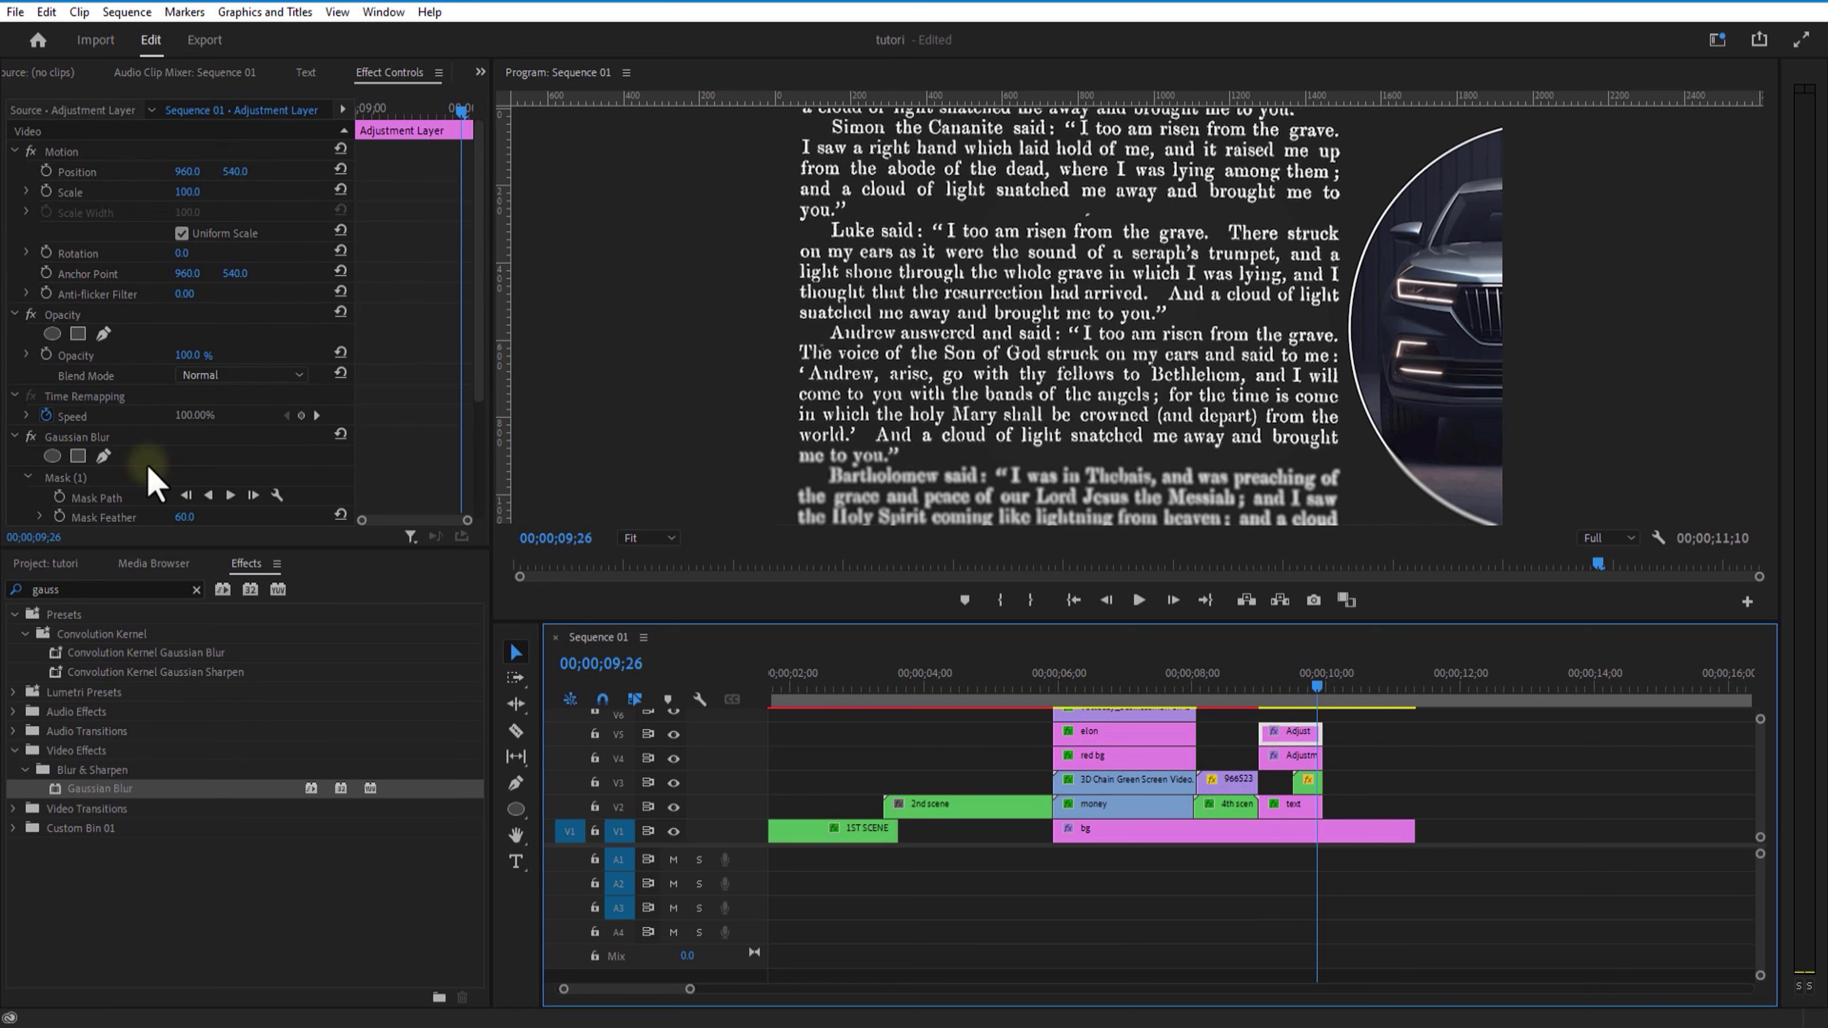
left_click(149, 472)
left_click_drag(949, 480, 820, 122)
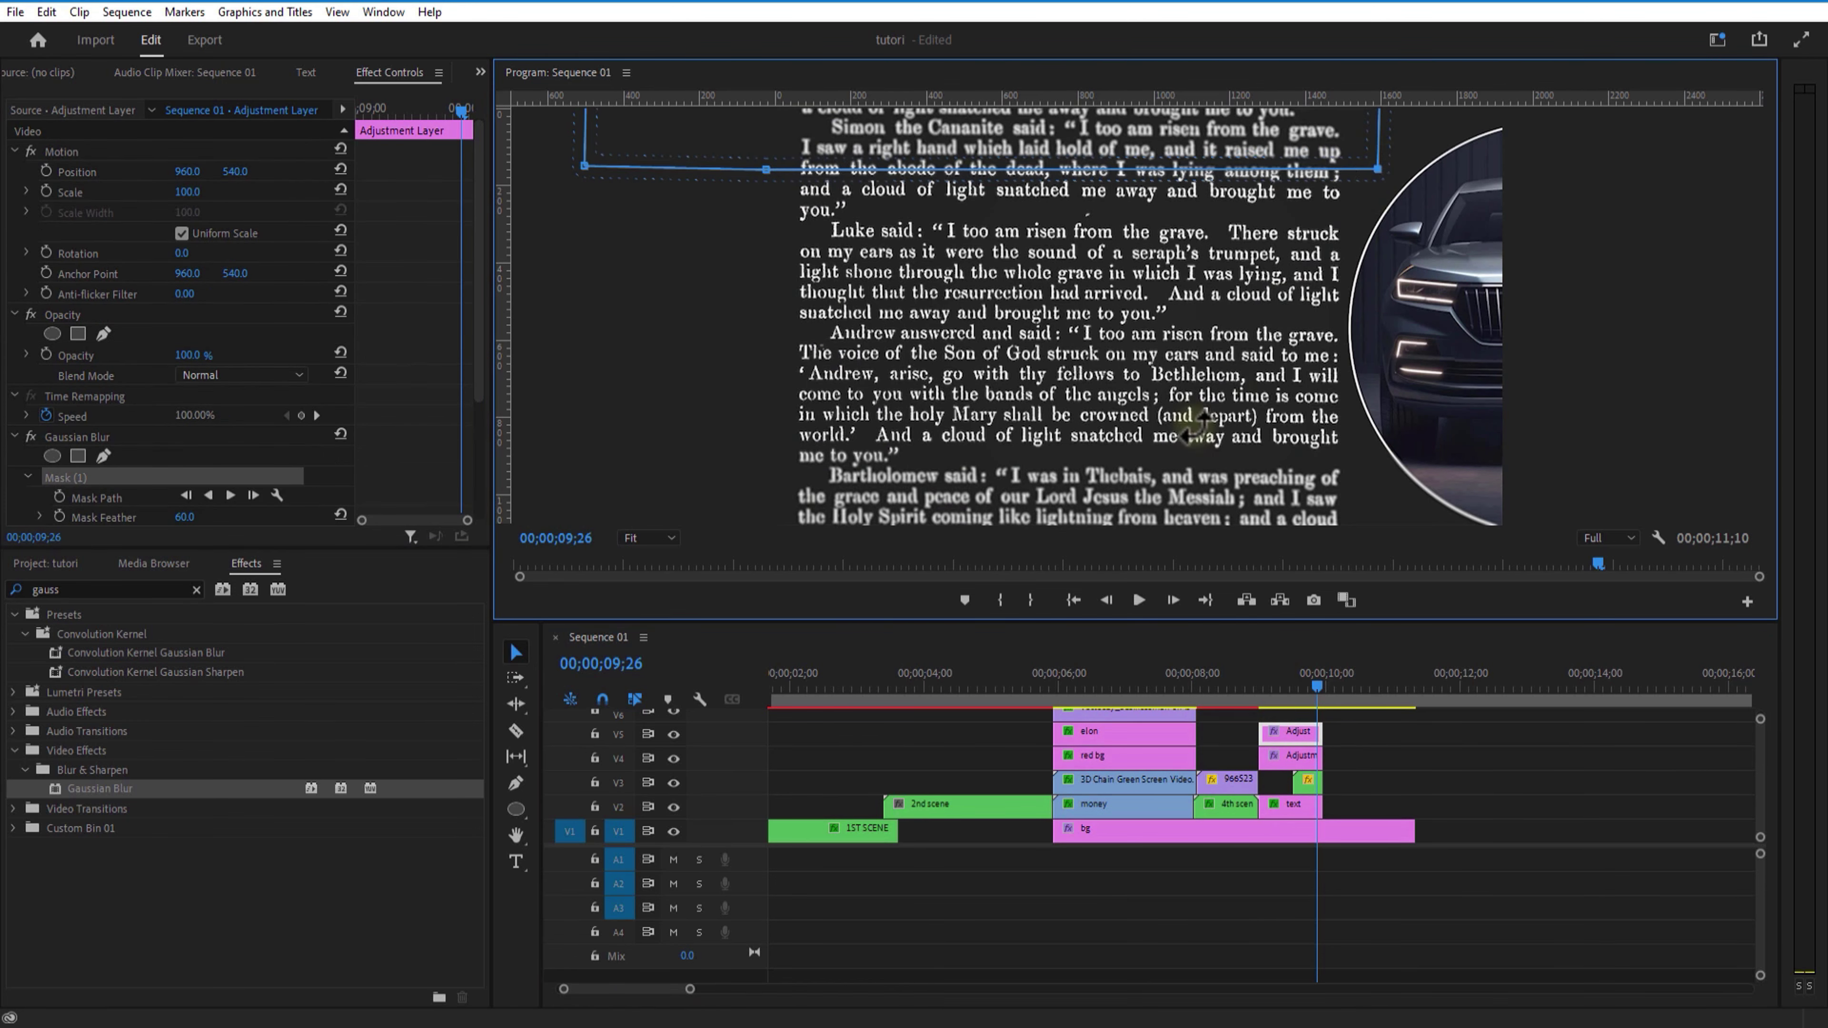
left_click_drag(1197, 424, 946, 481)
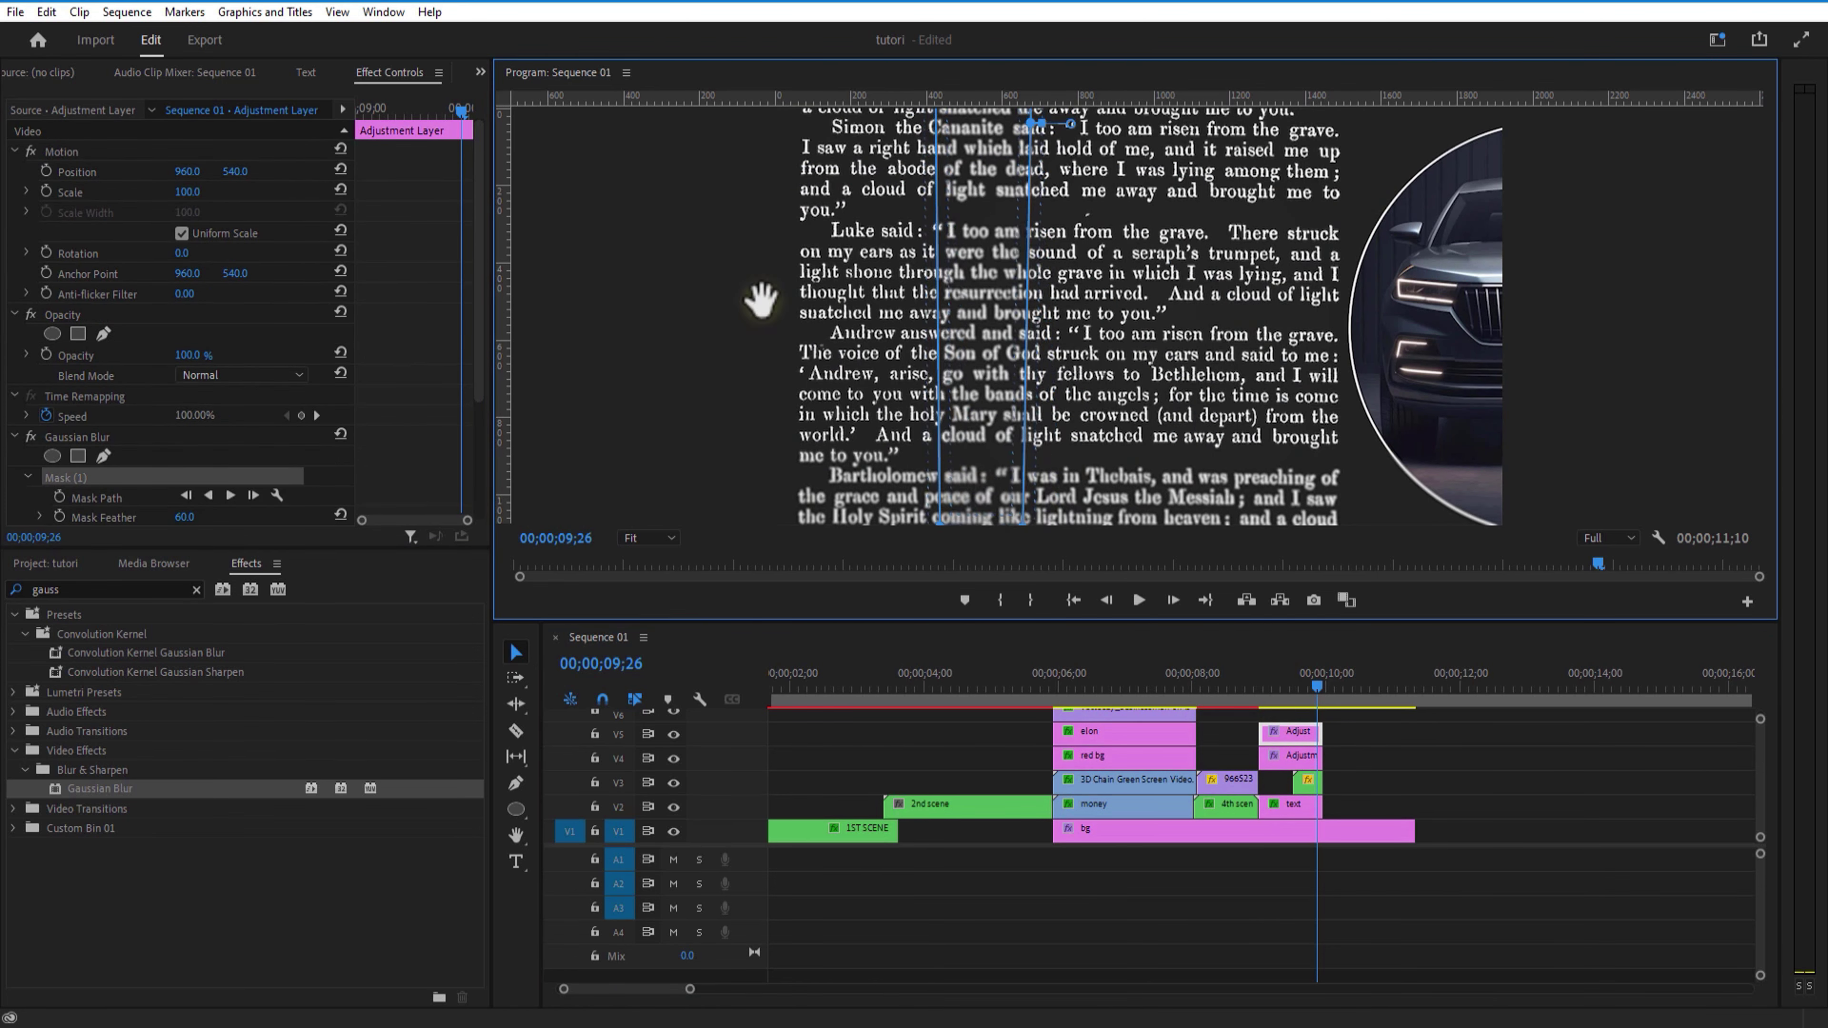
Set the mask feather of the duplicated adjustment layer's Gaussian Blur to 100.
left_click(480, 425)
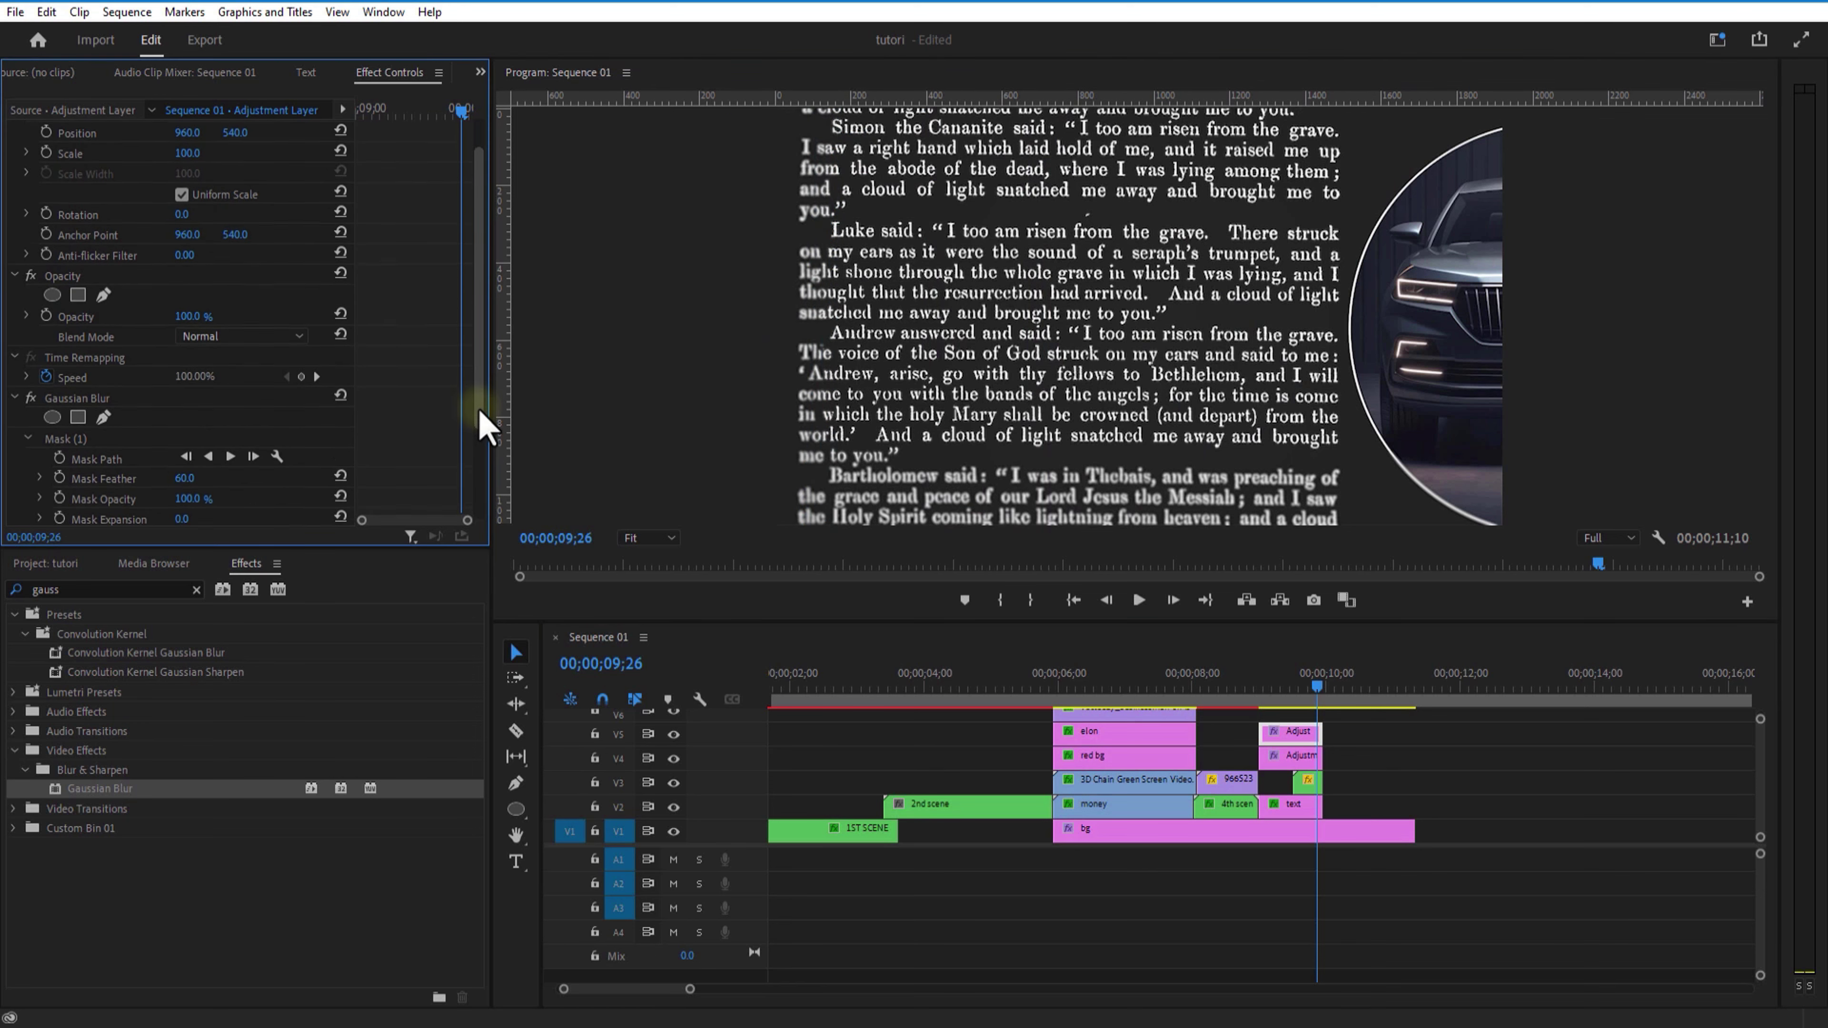
scroll(485, 424, "down", 1)
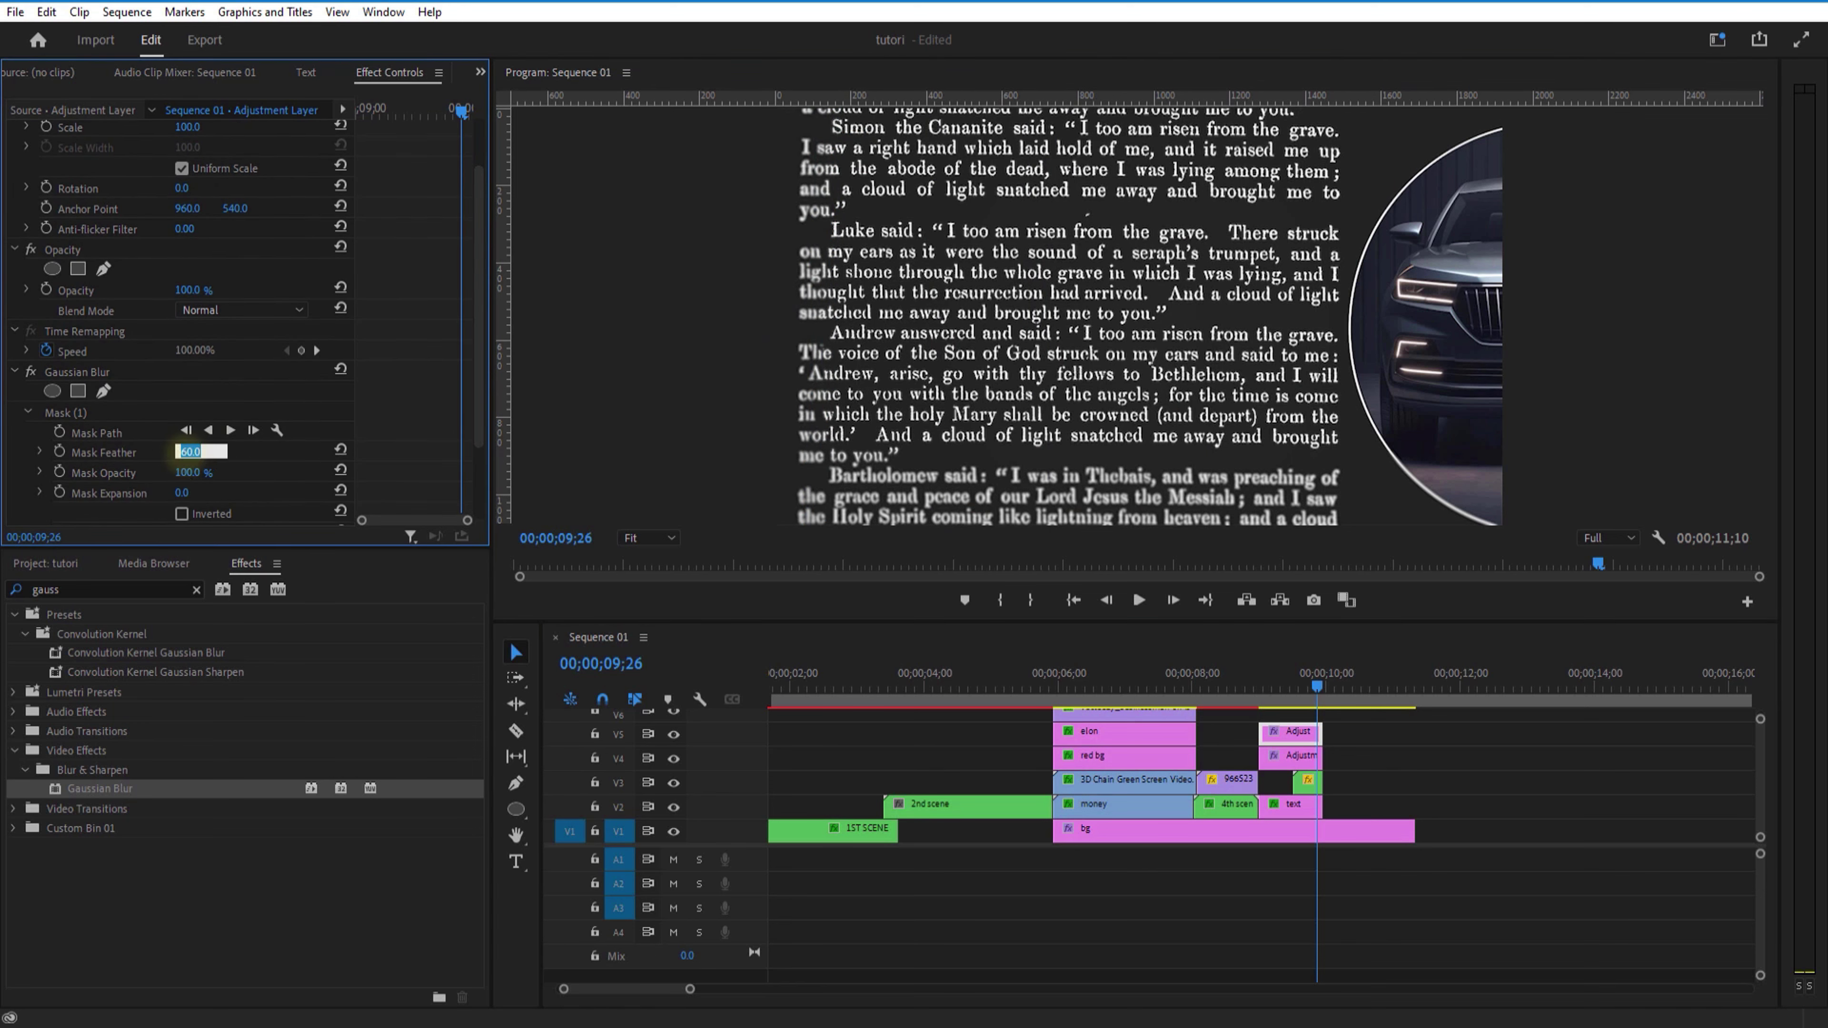
type("100")
key("Return")
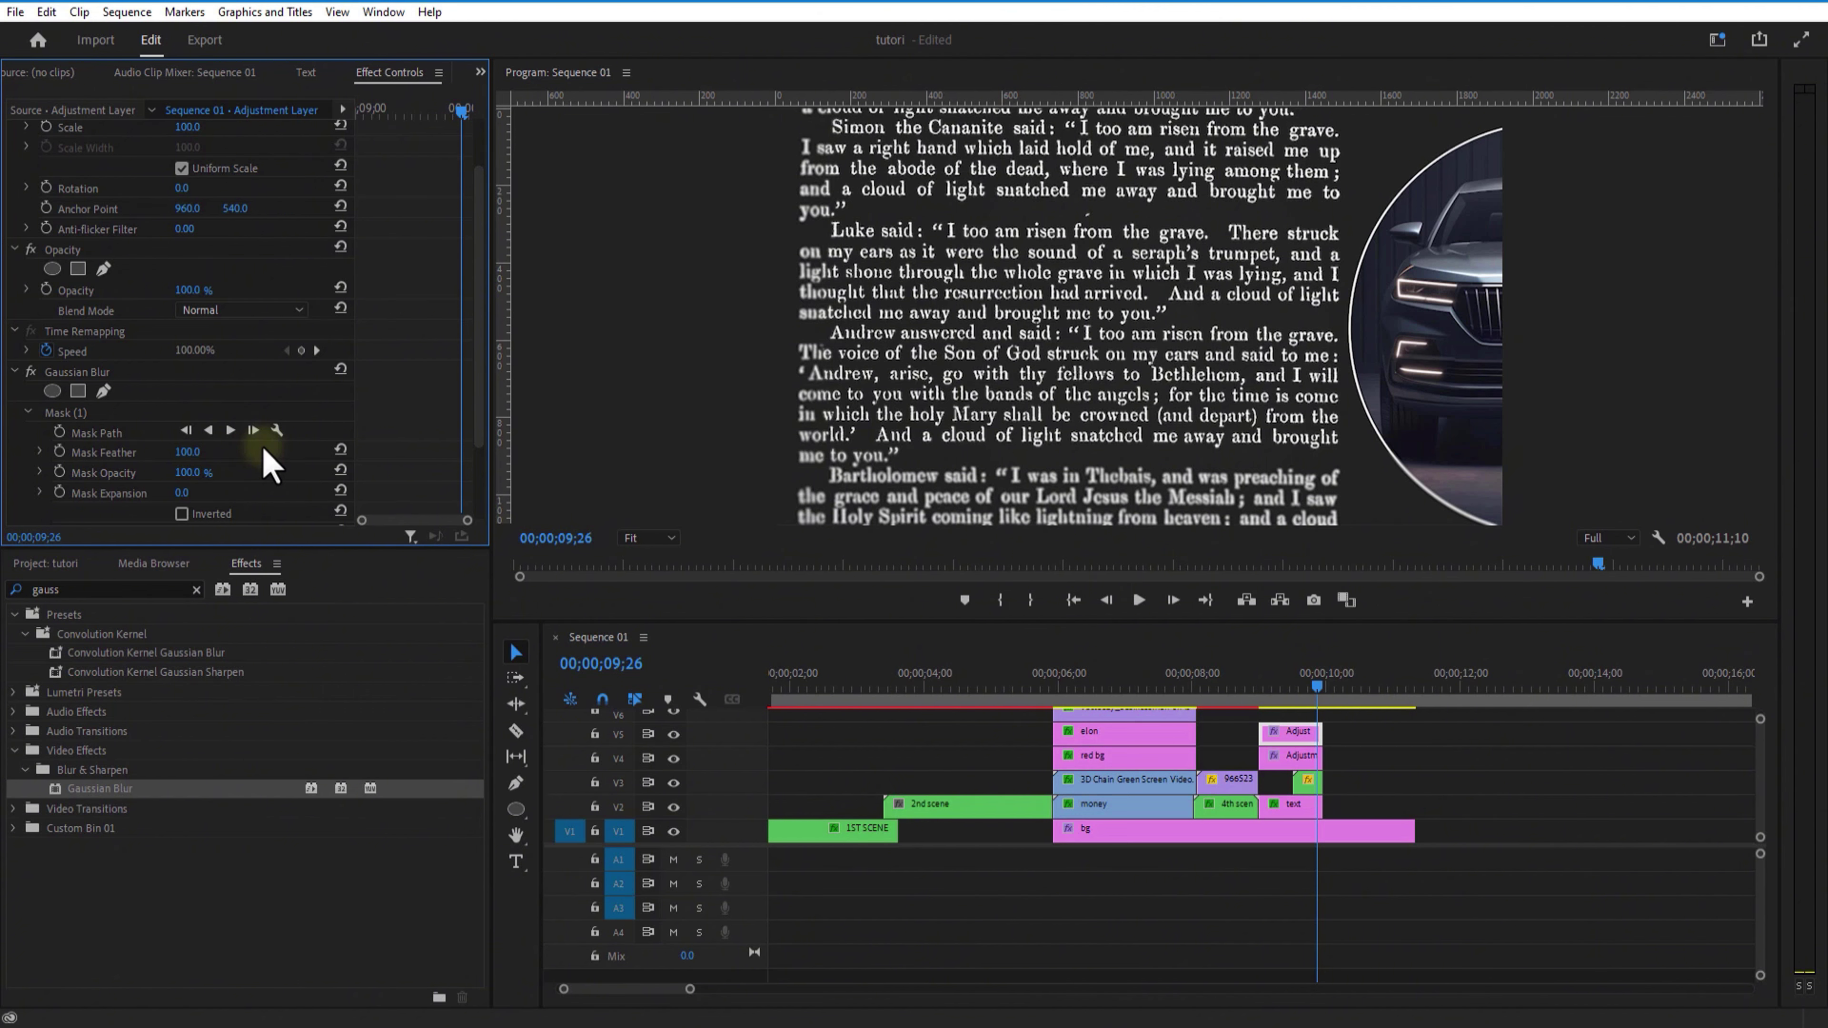
Nest both adjustment layers, the circle clip and the text clip into a sequence named "5th scene".
left_click_drag(1285, 715, 1323, 812)
right_click(1294, 753)
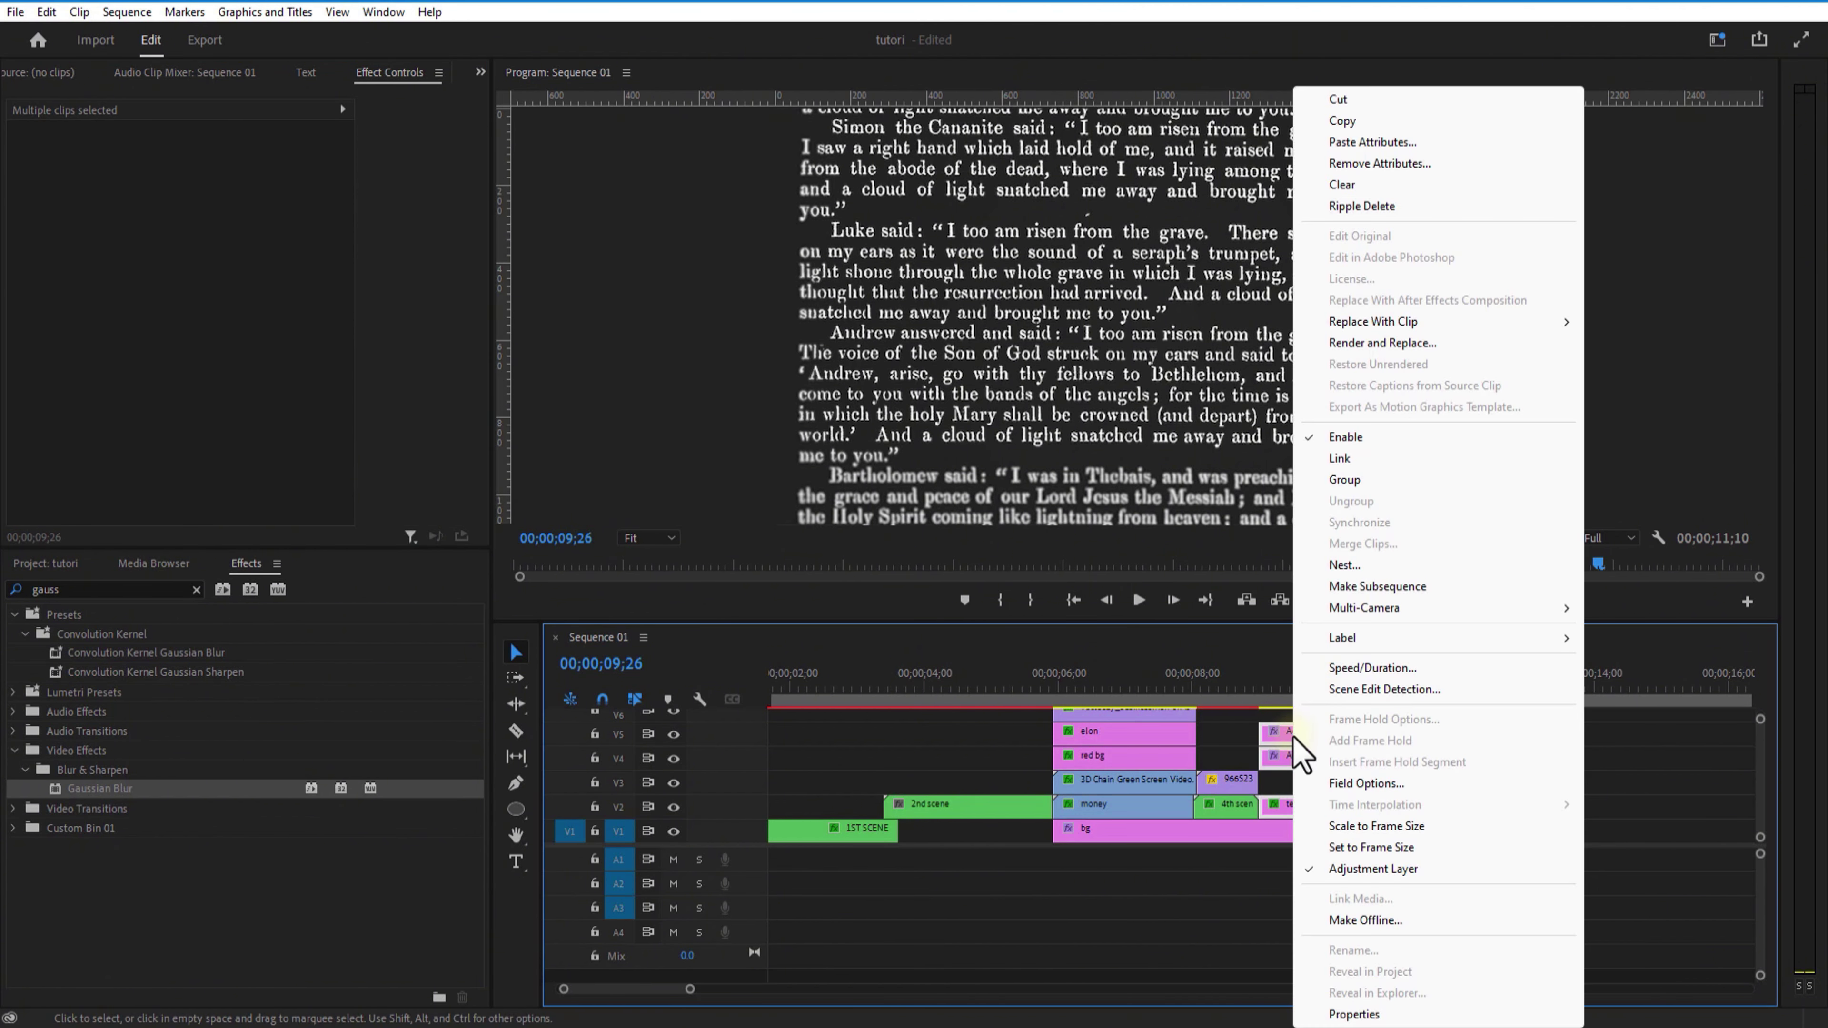
left_click(1346, 576)
type("S")
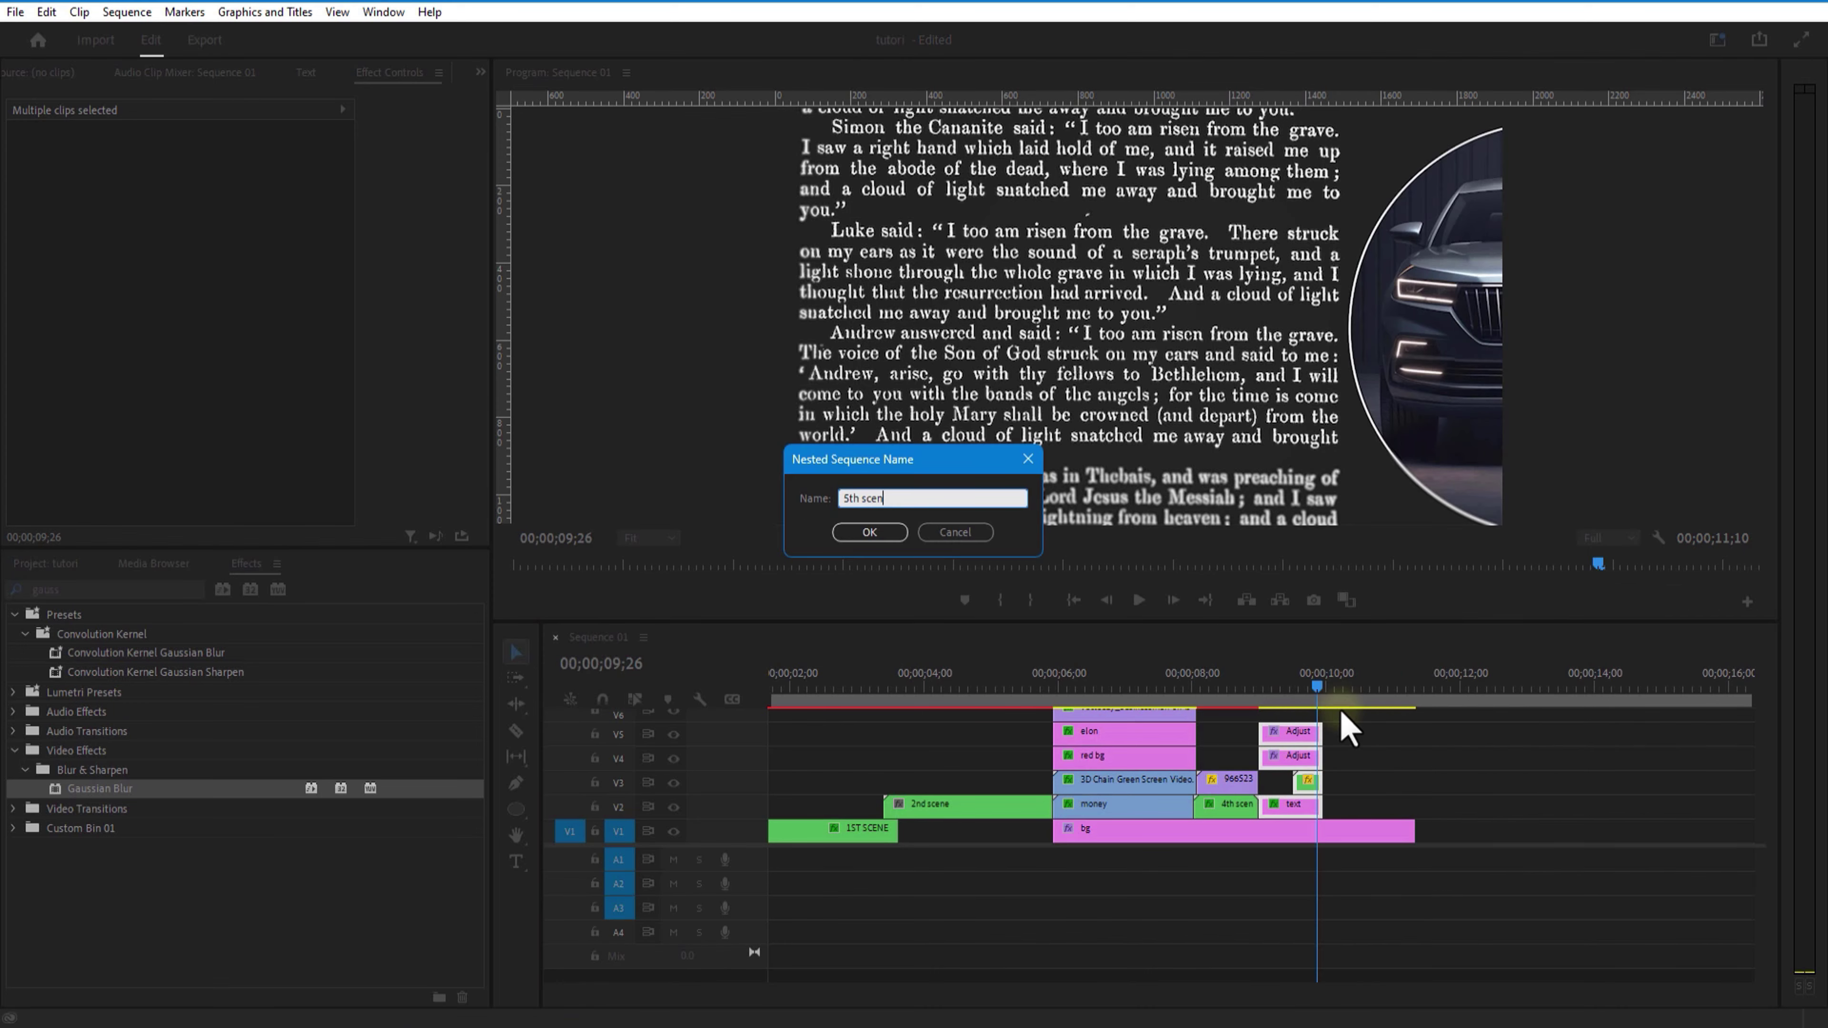
left_click(869, 533)
Apply the Lens Distortion effect to the nested "5th scene" clip and set its curvature to -8.
left_click(1293, 688)
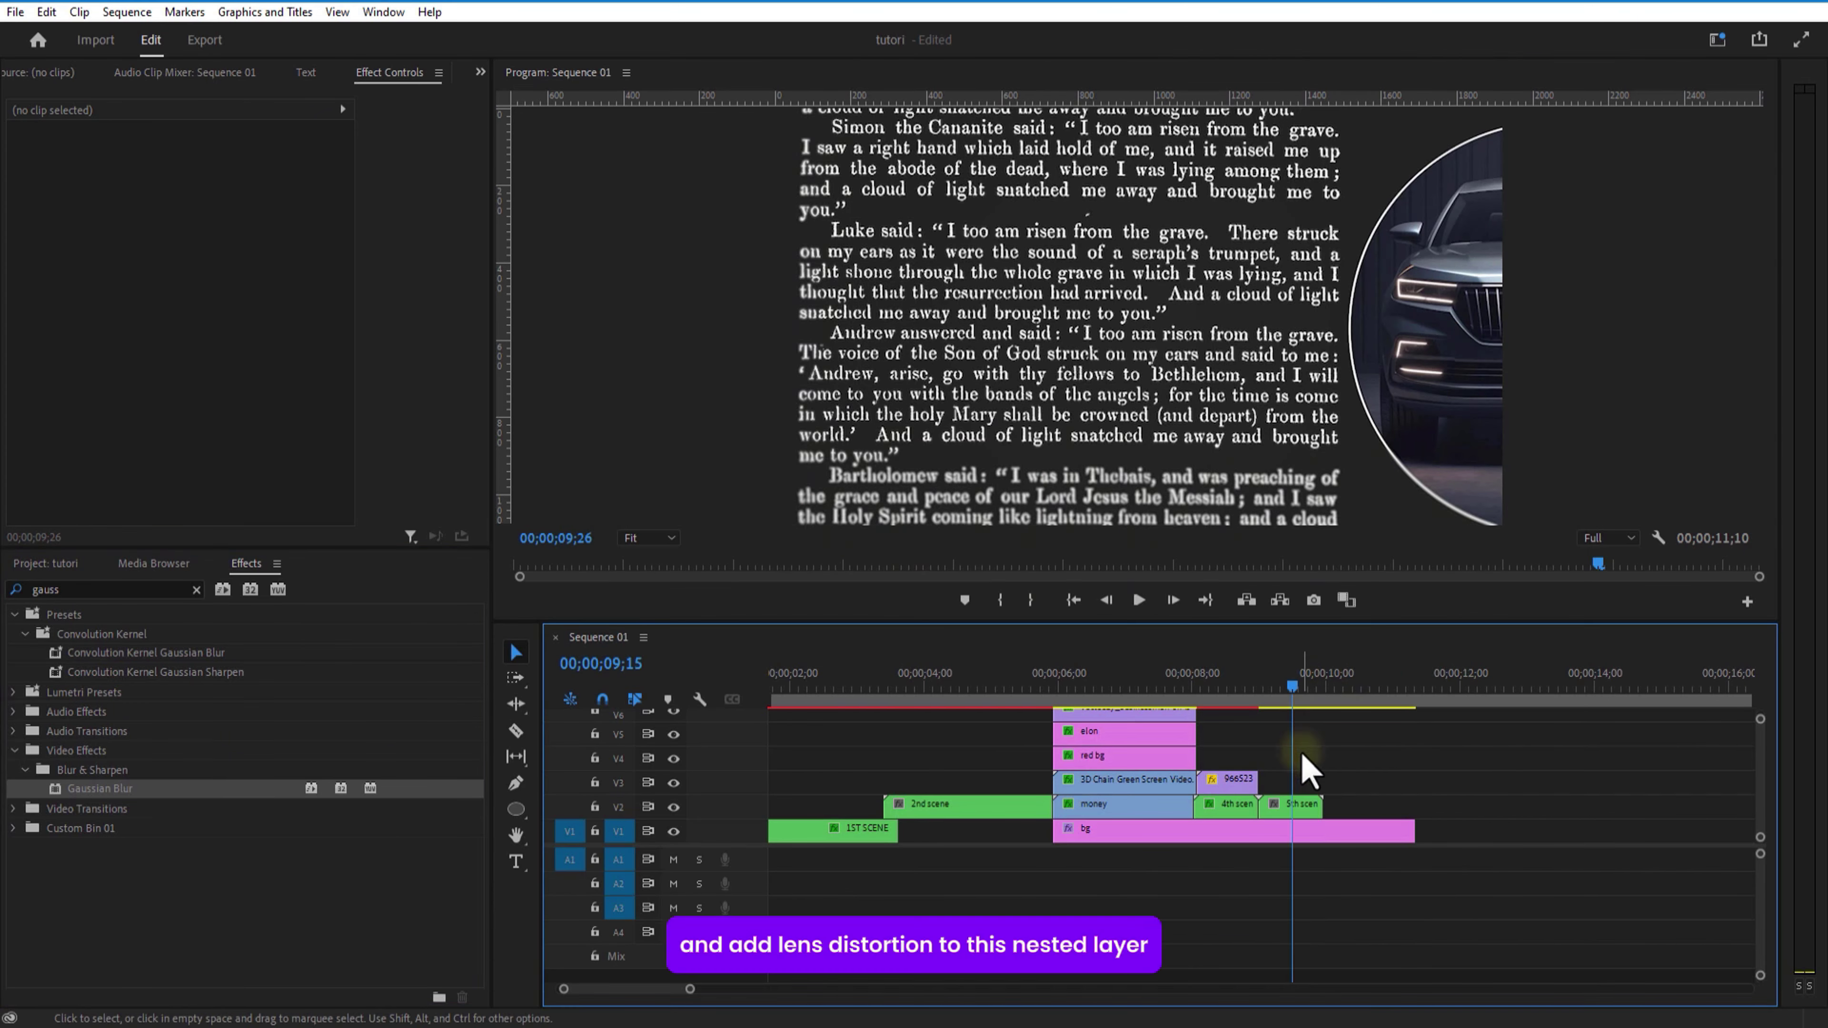
left_click(1292, 805)
left_click(128, 589)
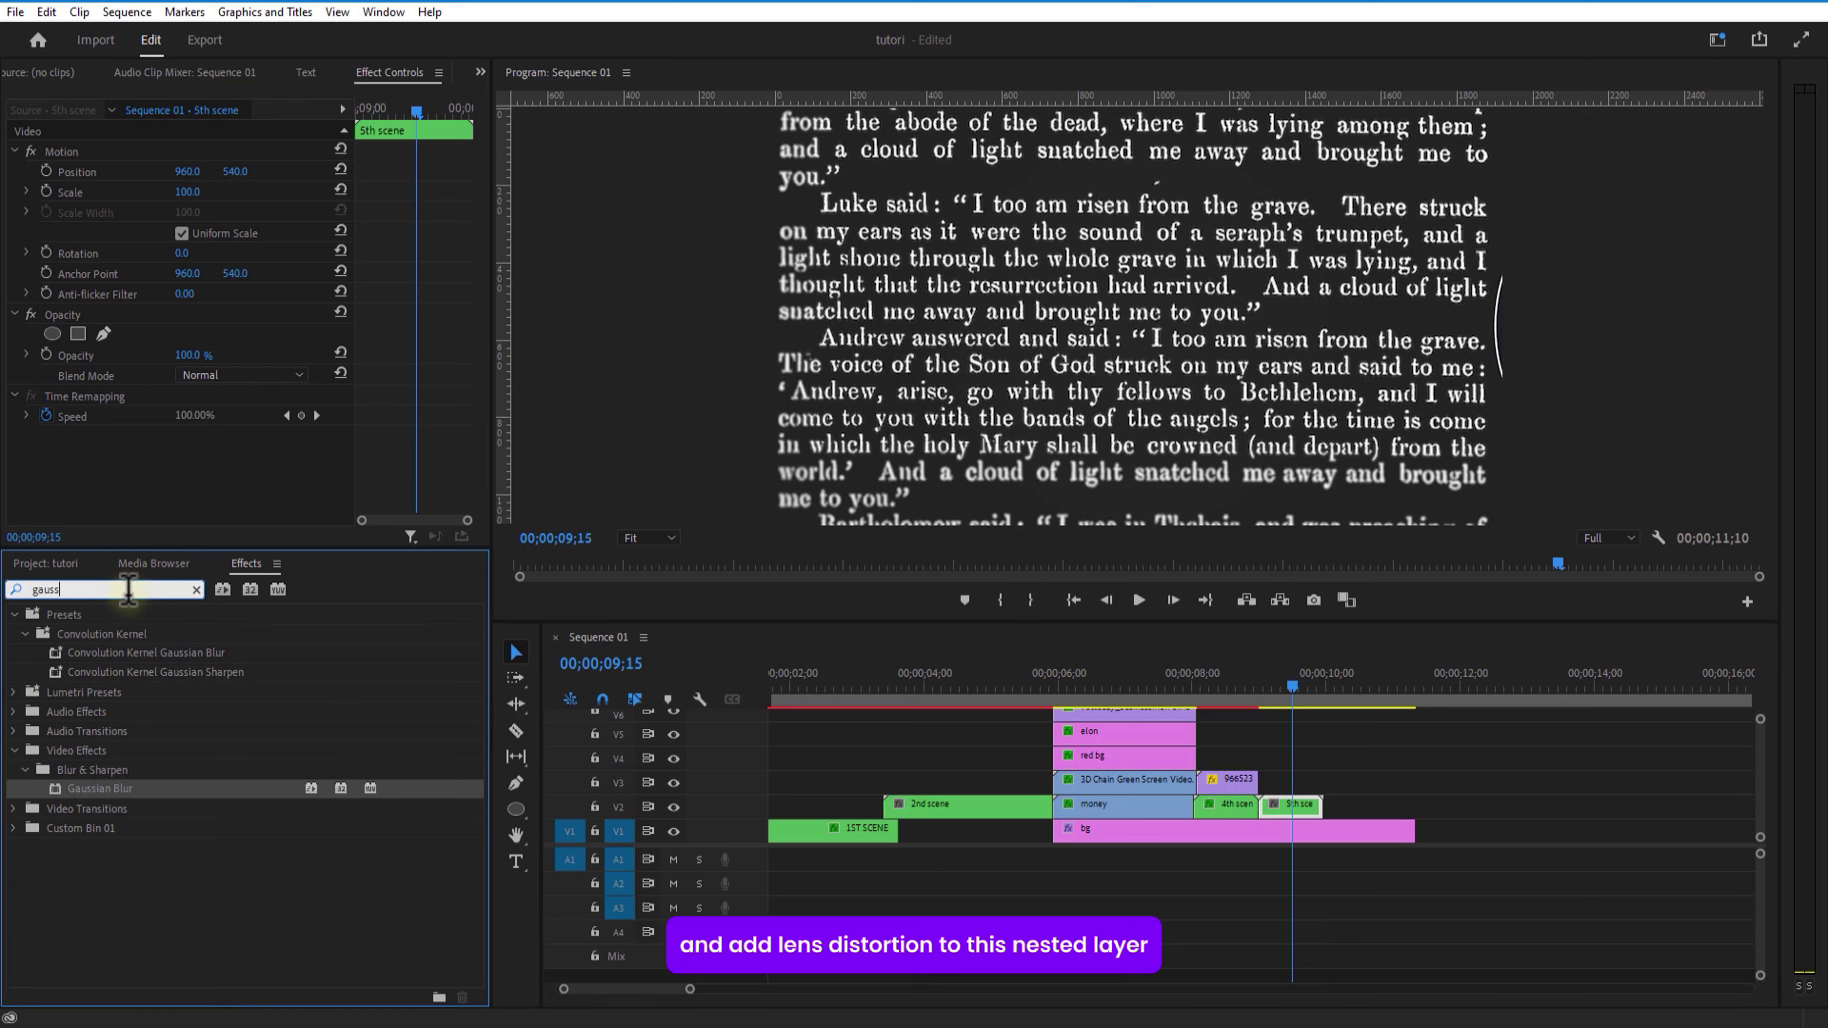
key("BackSpace")
key("BackSpace")
key("BackSpace")
key("BackSpace")
key("BackSpace")
type("l")
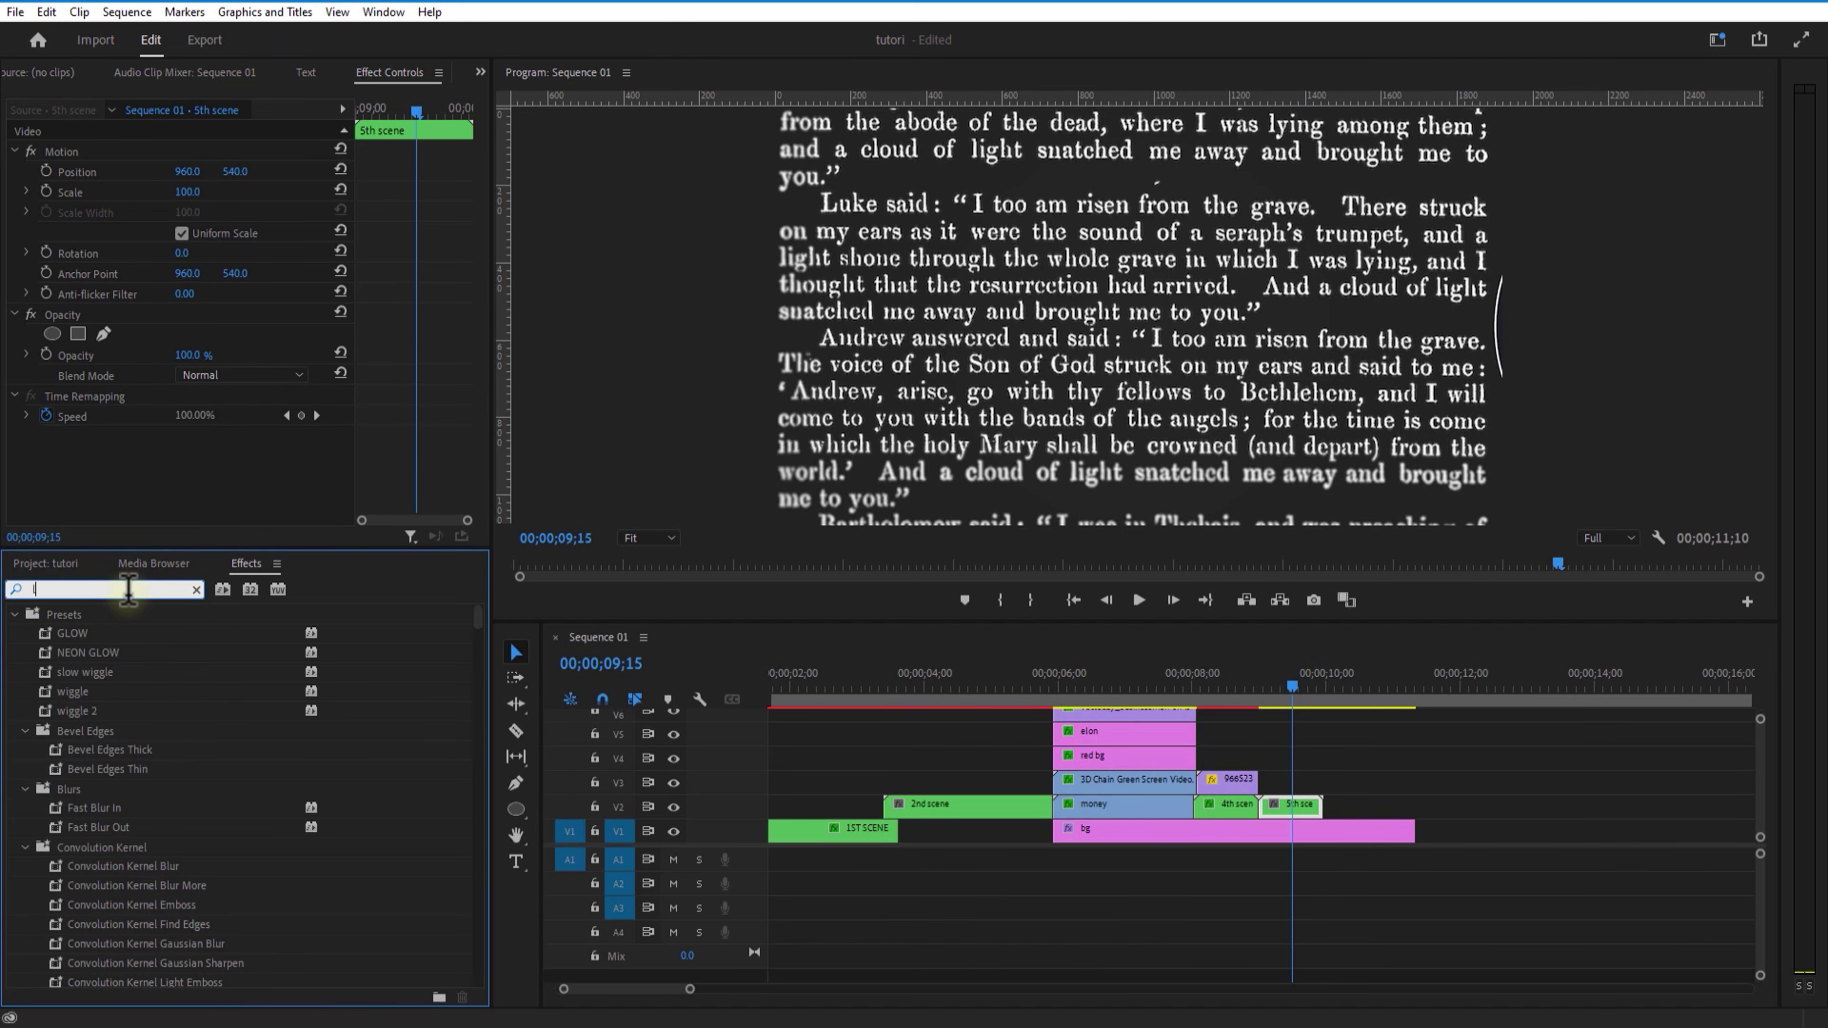
type("ens")
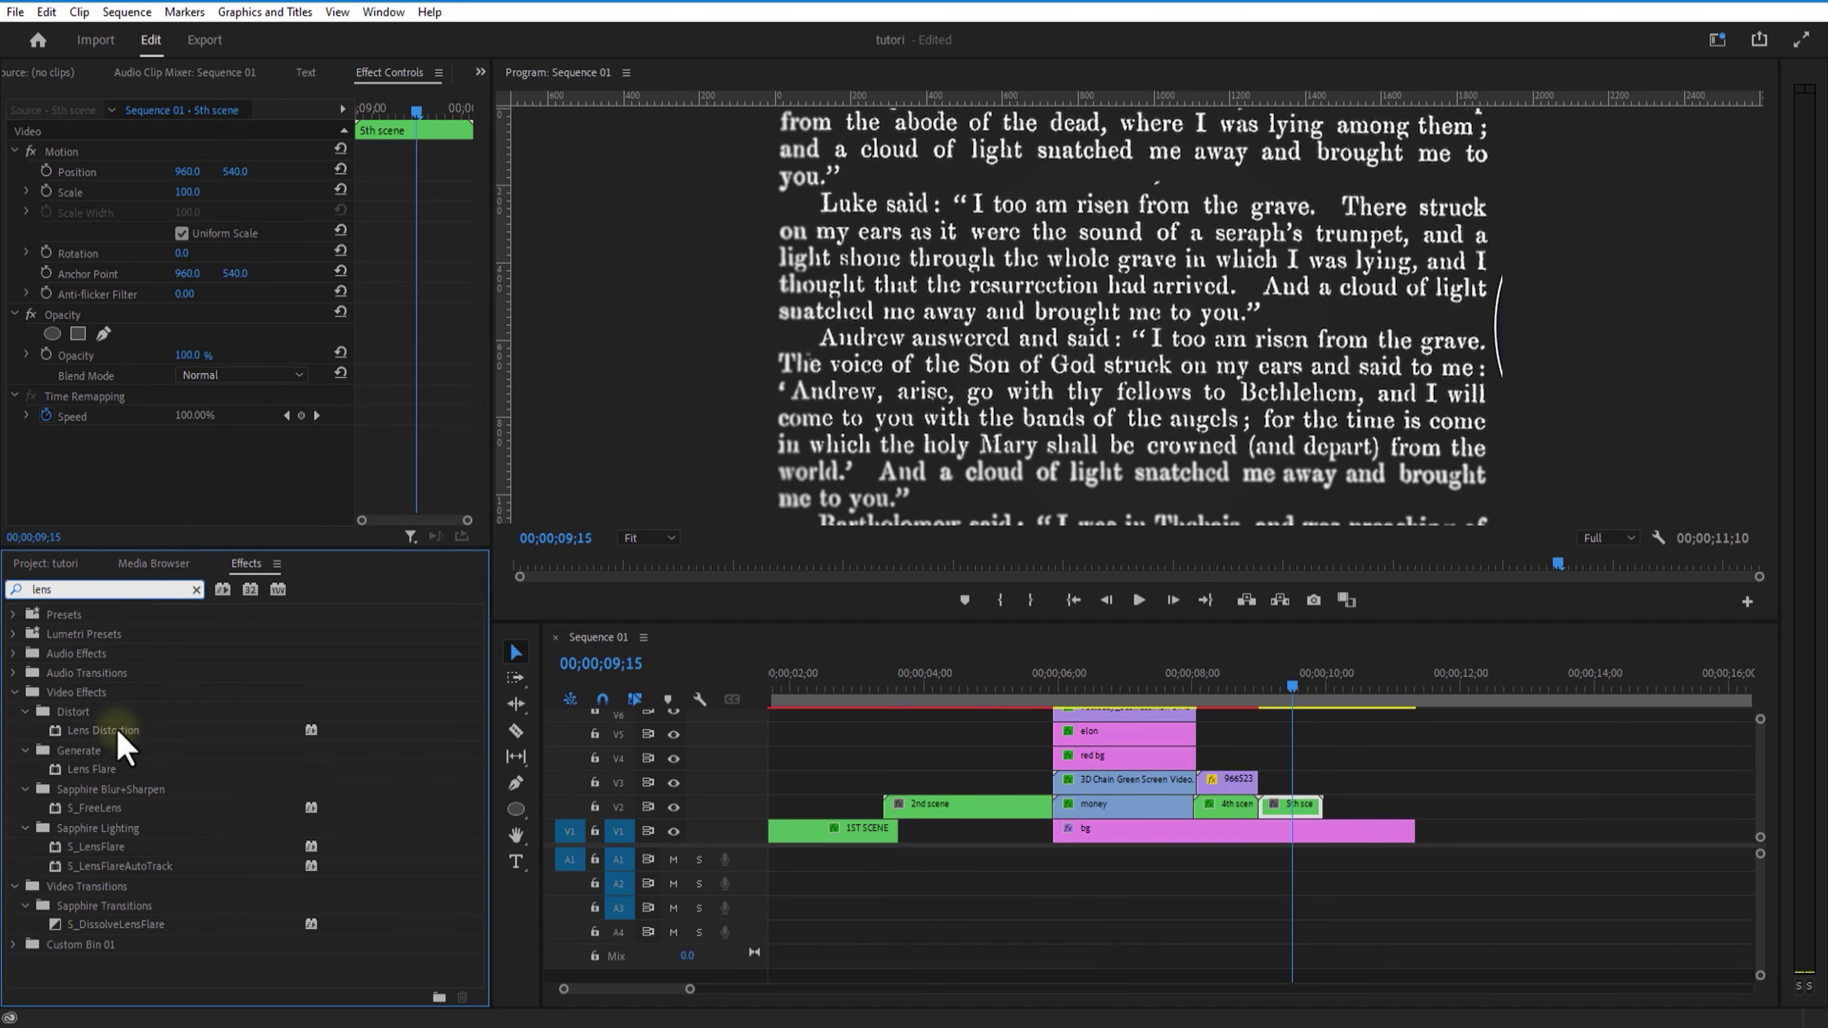
left_click(132, 732)
left_click_drag(1288, 807, 1288, 806)
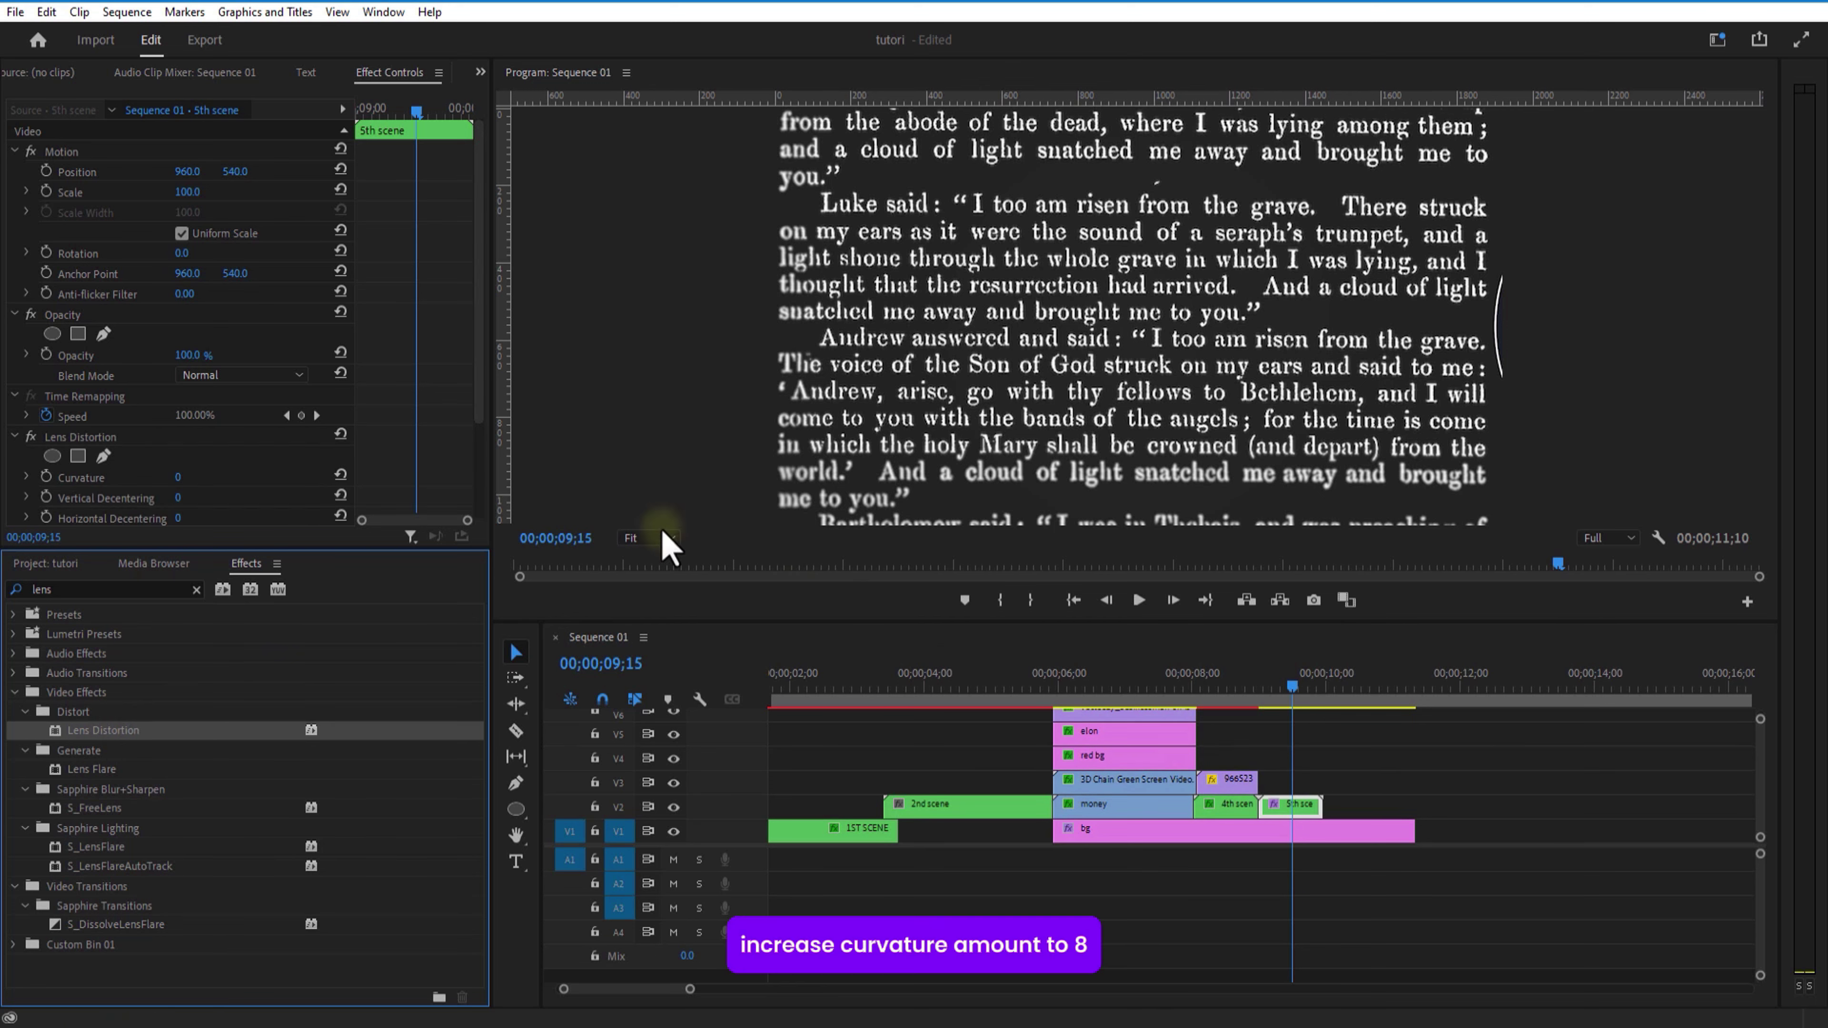
scroll(345, 424, "down", 1)
left_click_drag(216, 447, 188, 454)
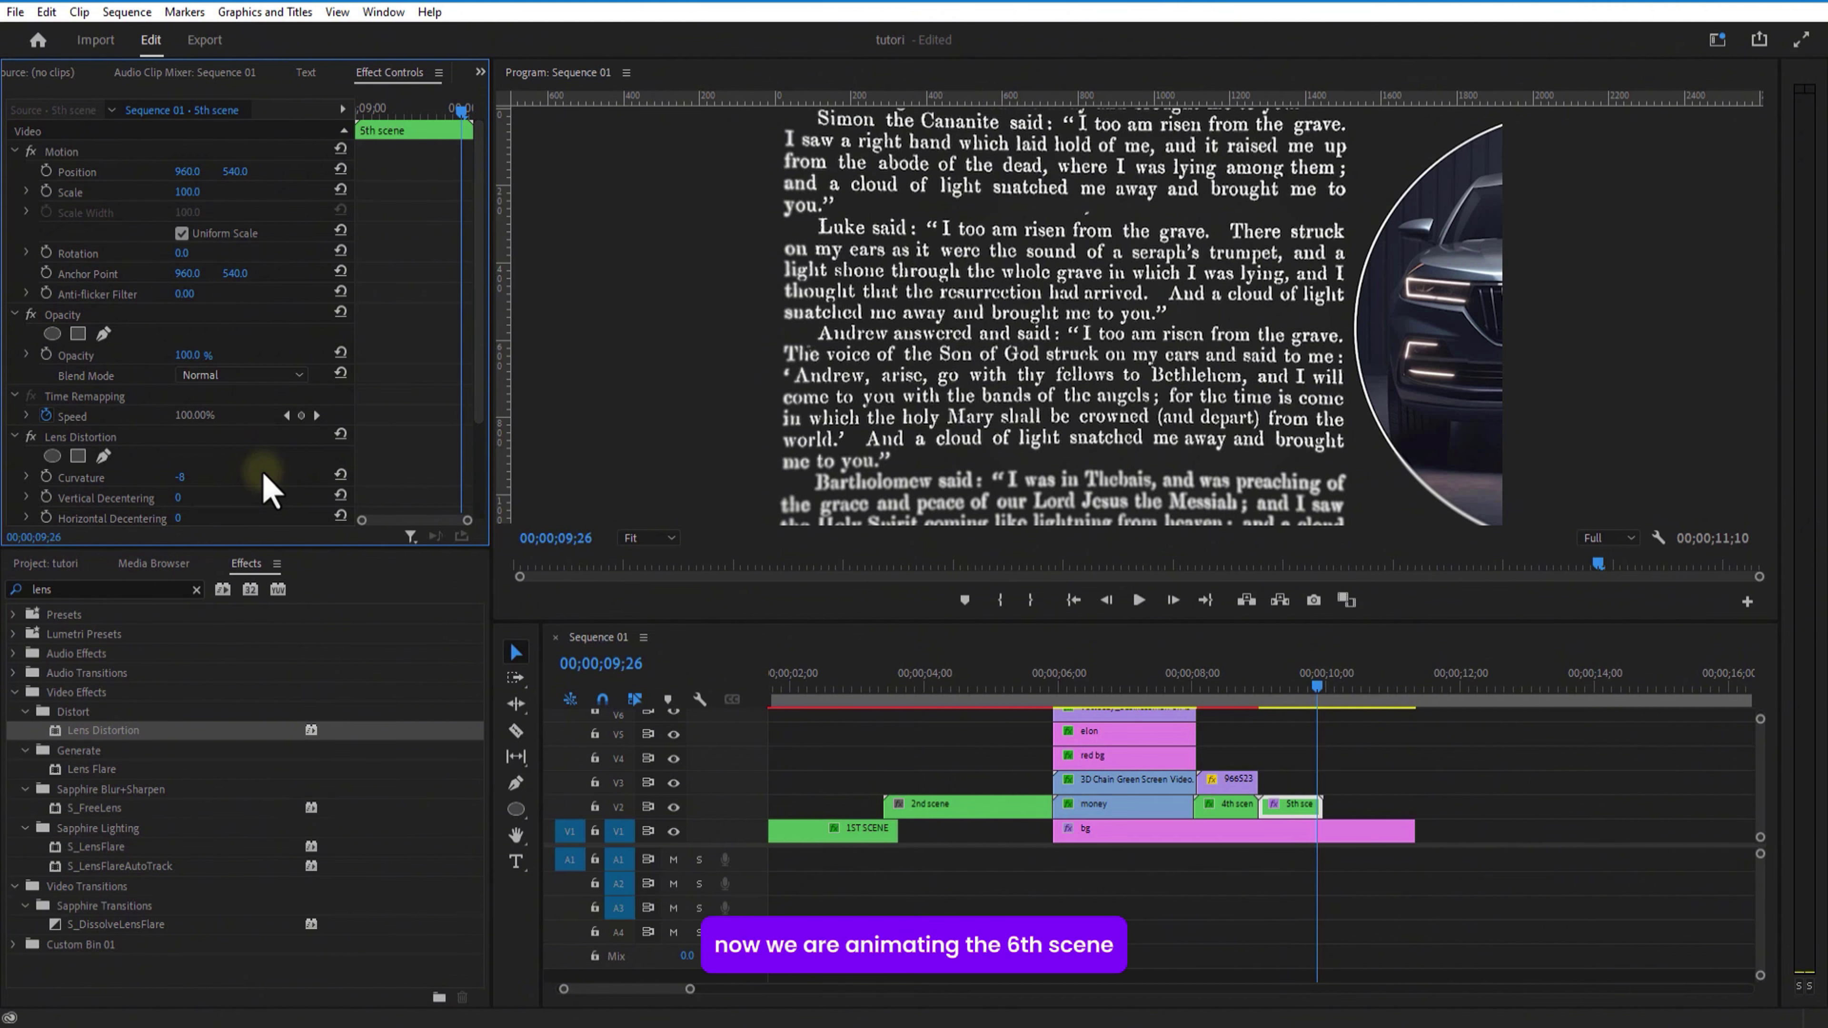
Copy the businessman clip from V6 and place the copy on V2 directly after the "5th scene" clip.
left_click(1133, 781)
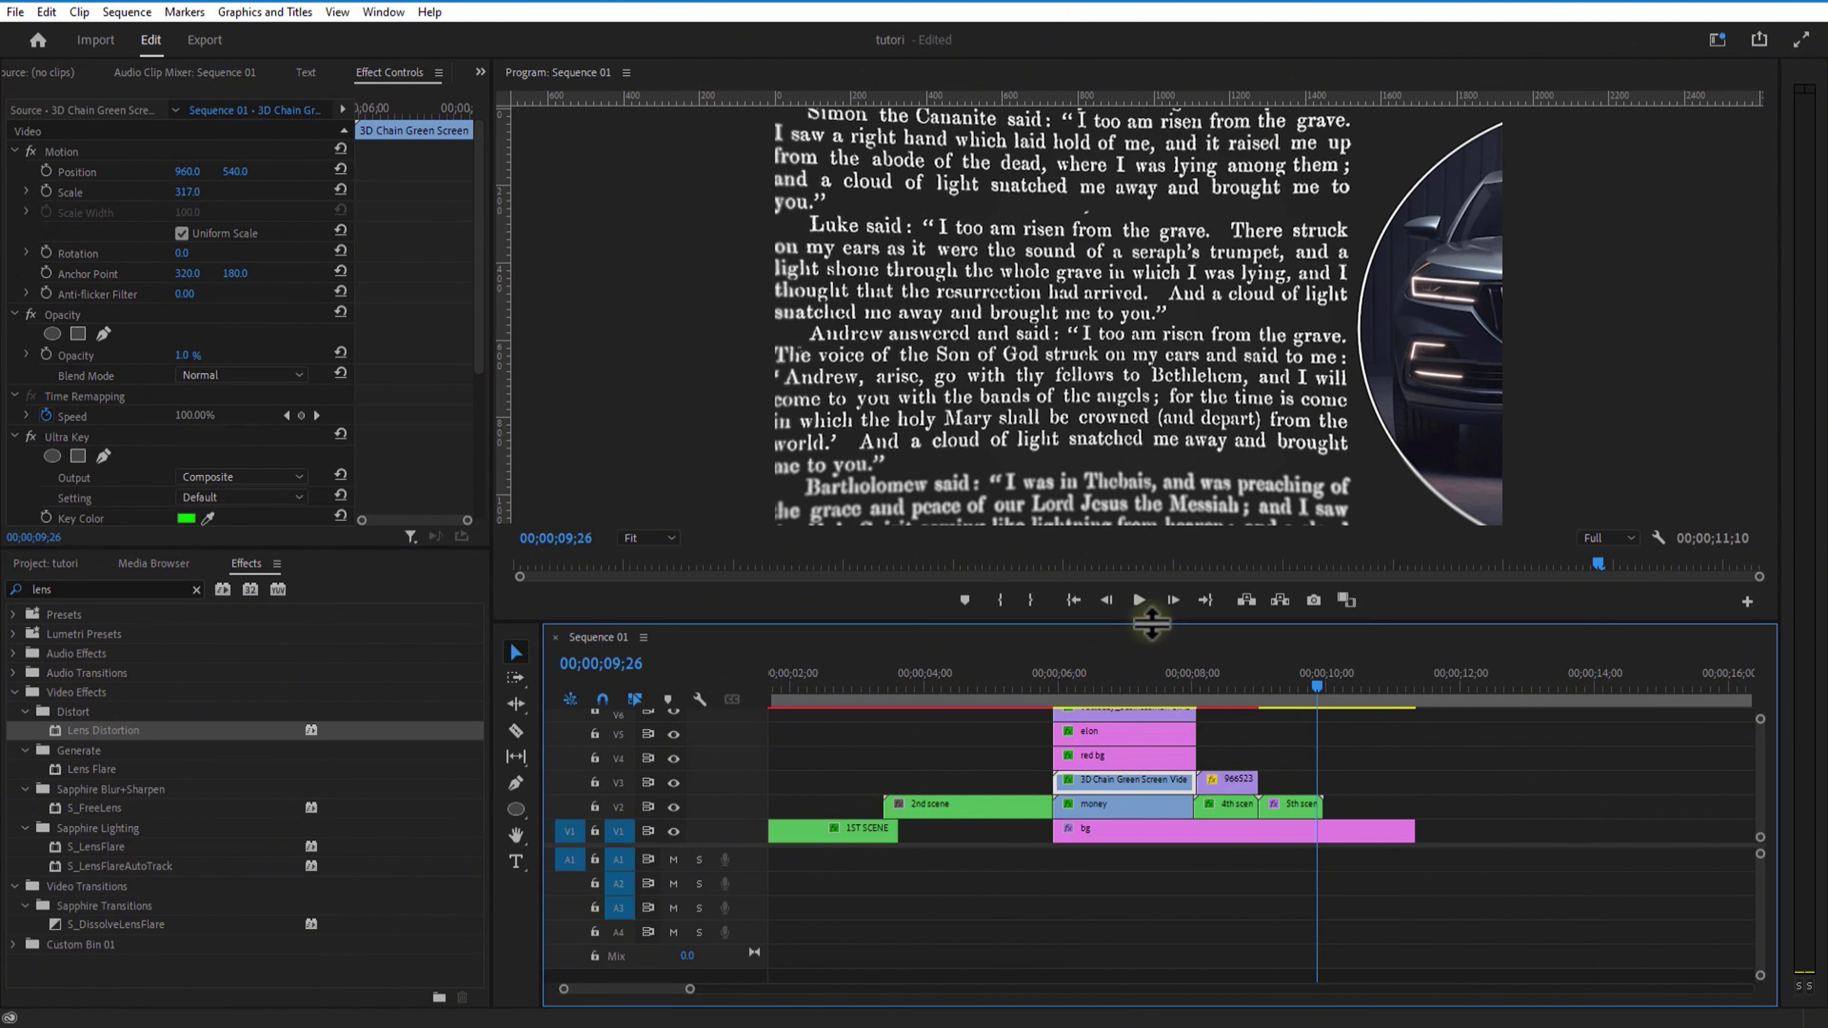
left_click_drag(1155, 623, 1156, 525)
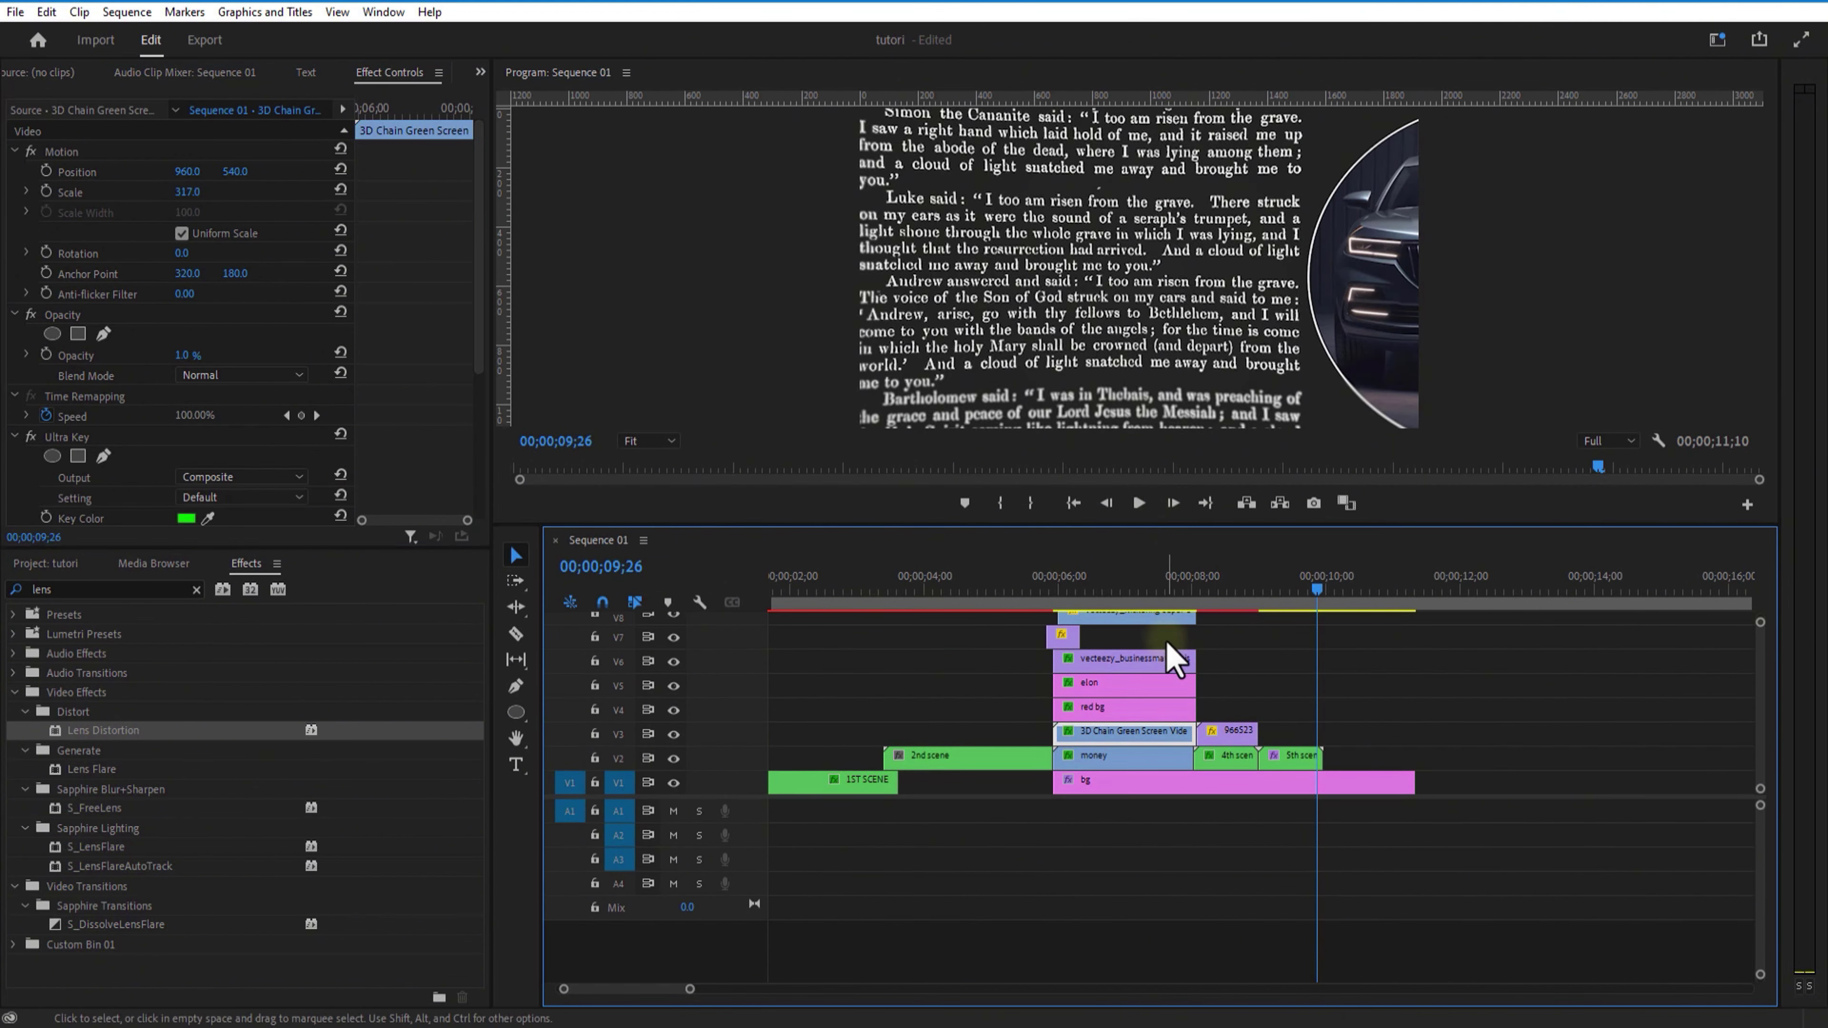
left_click(1171, 665)
left_click_drag(1200, 658, 1412, 656)
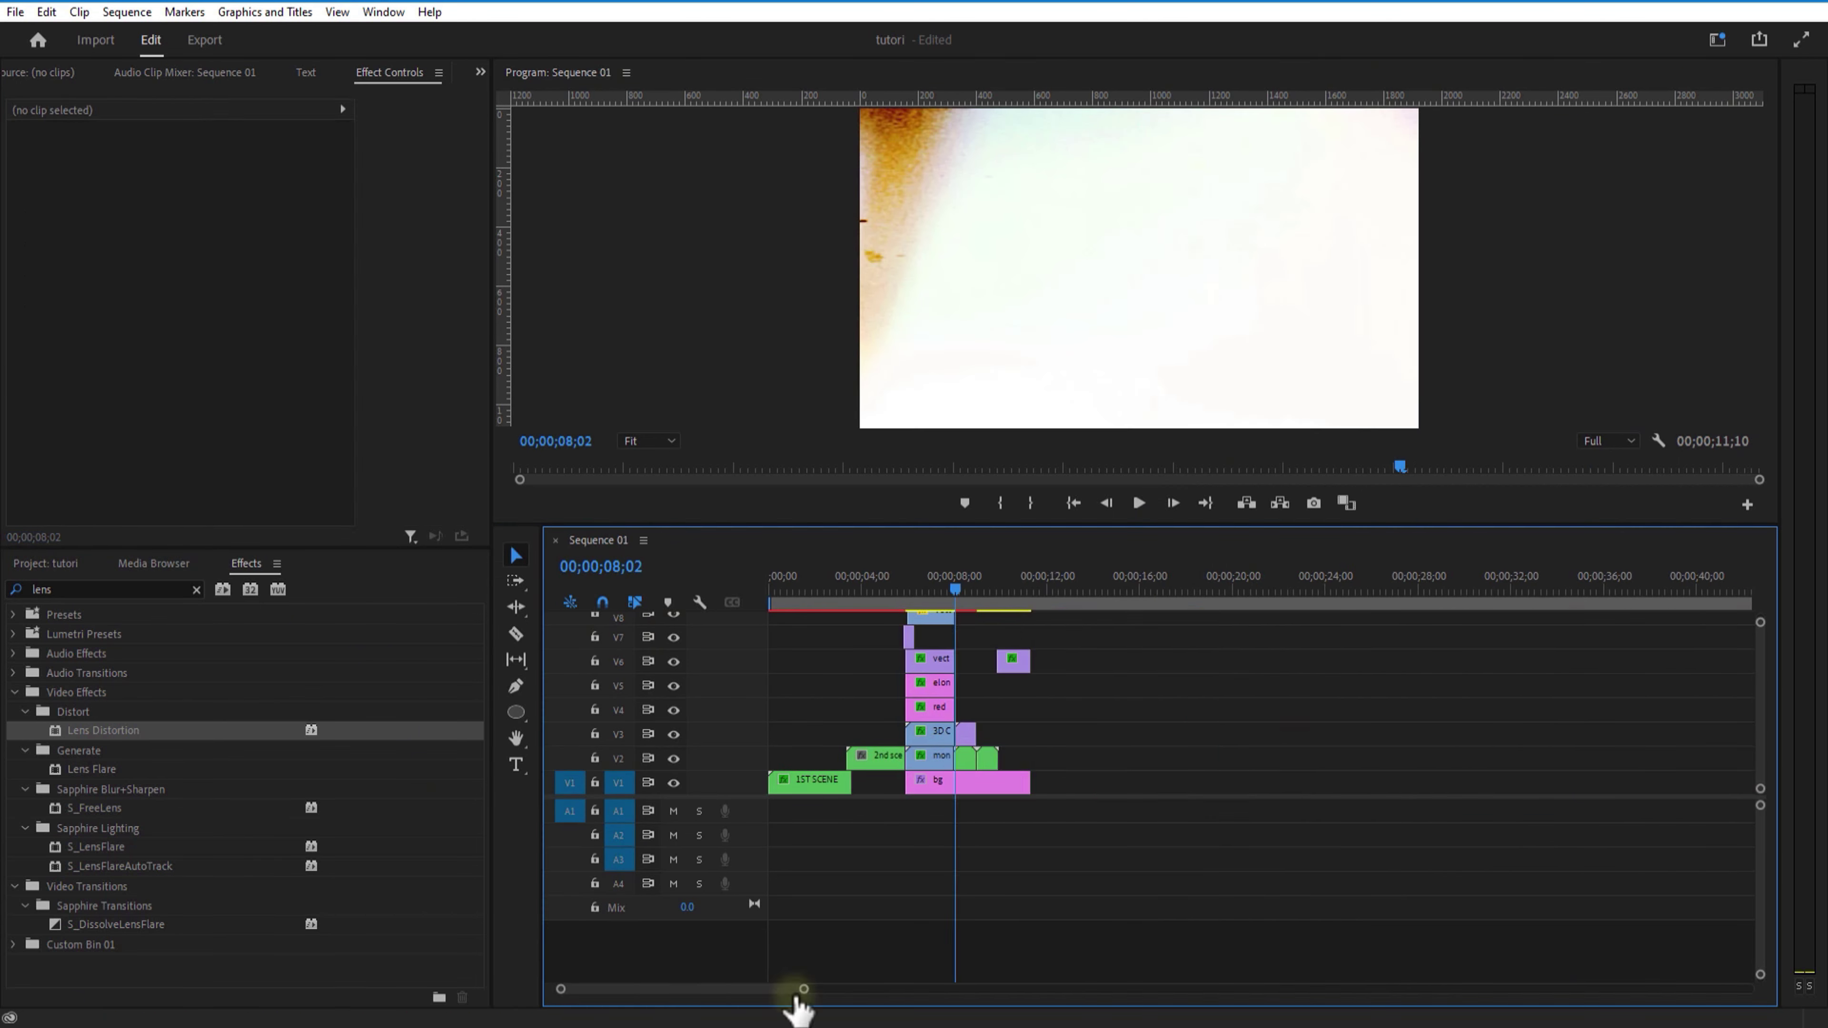
Copy the alb_filmfx film burn clip over the cut between "5th scene" and the copied businessman clip.
left_click(1036, 639)
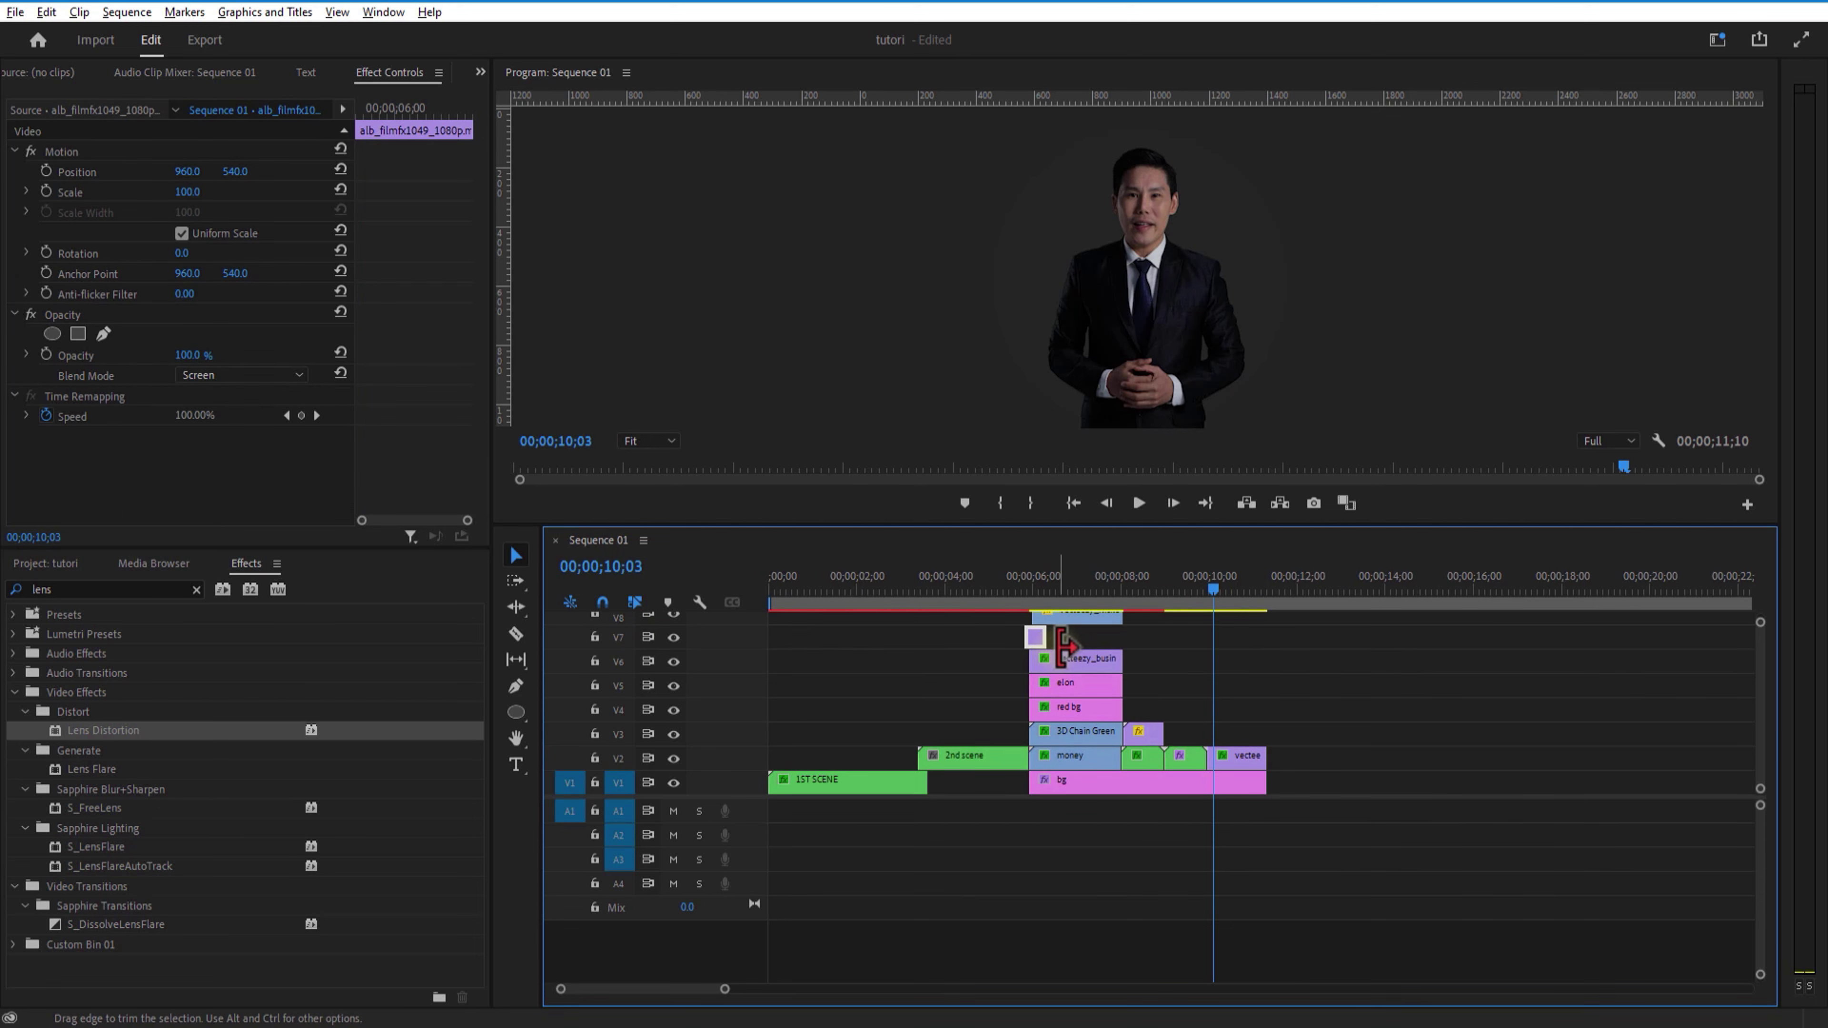
left_click_drag(1038, 640, 1216, 726)
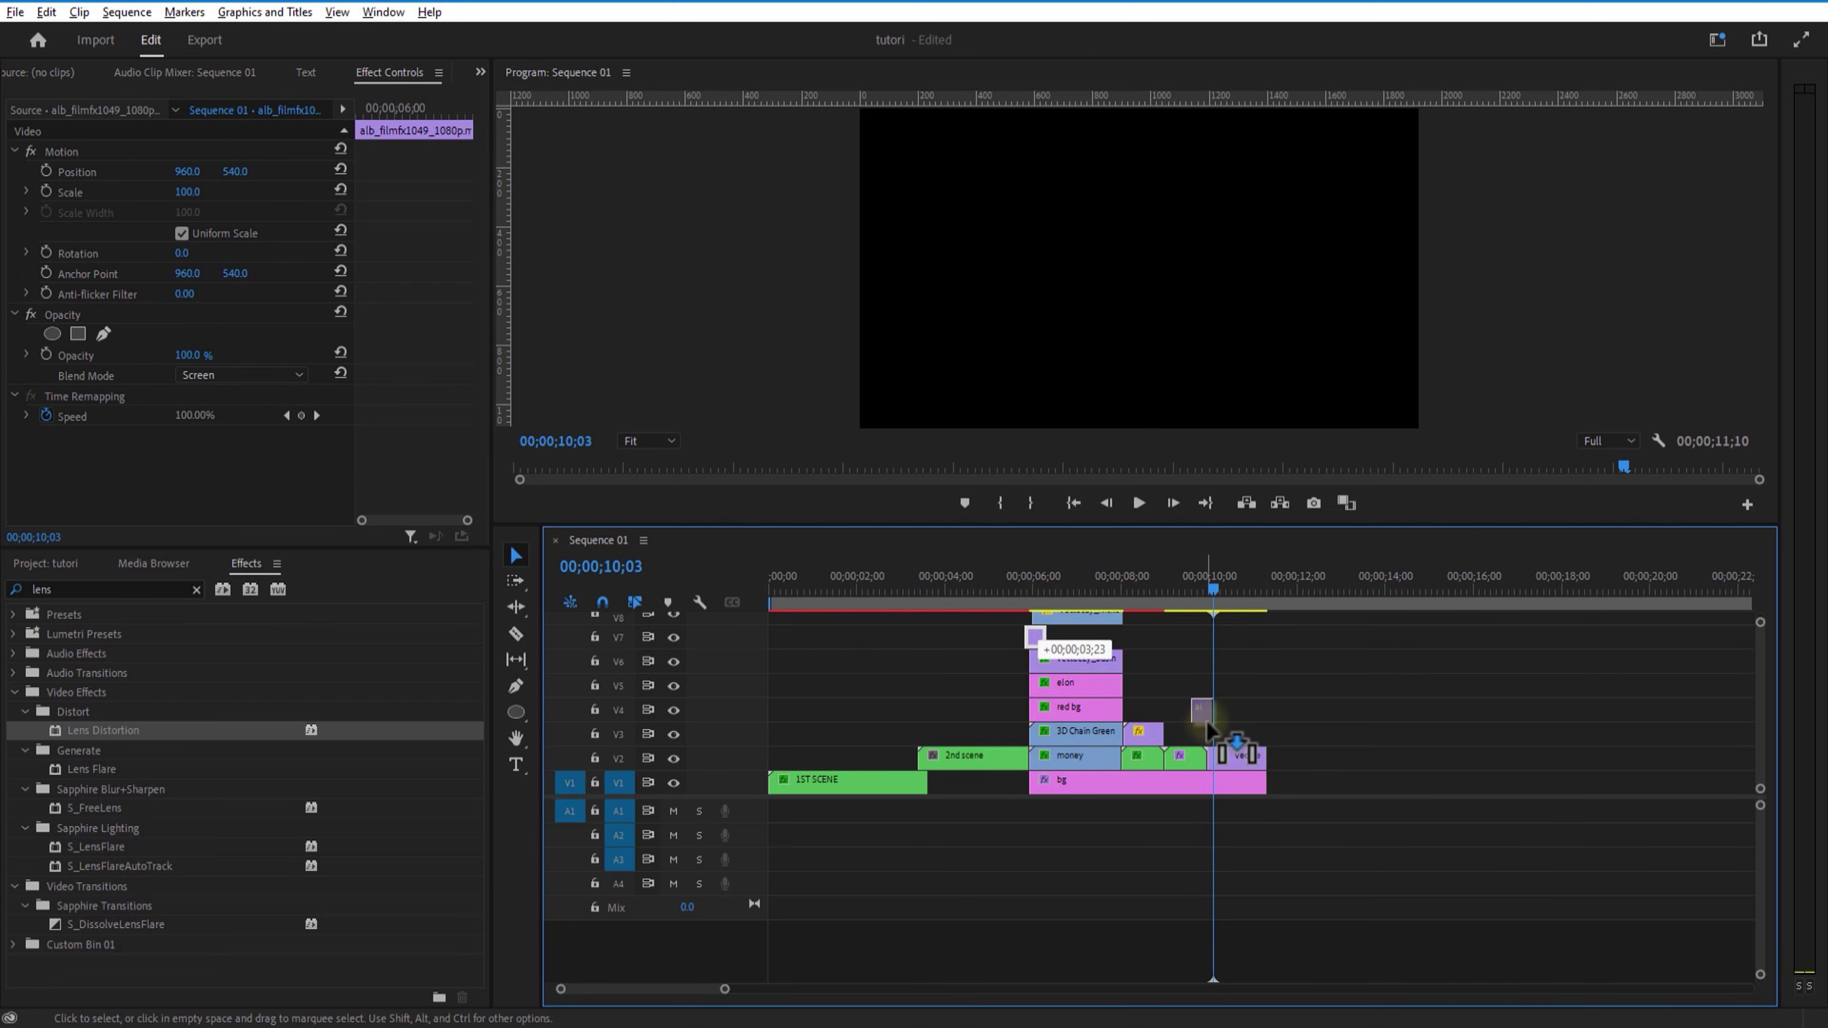
mouse_move(1258, 596)
left_mouse_down()
mouse_move(1298, 605)
mouse_move(1272, 611)
left_mouse_up()
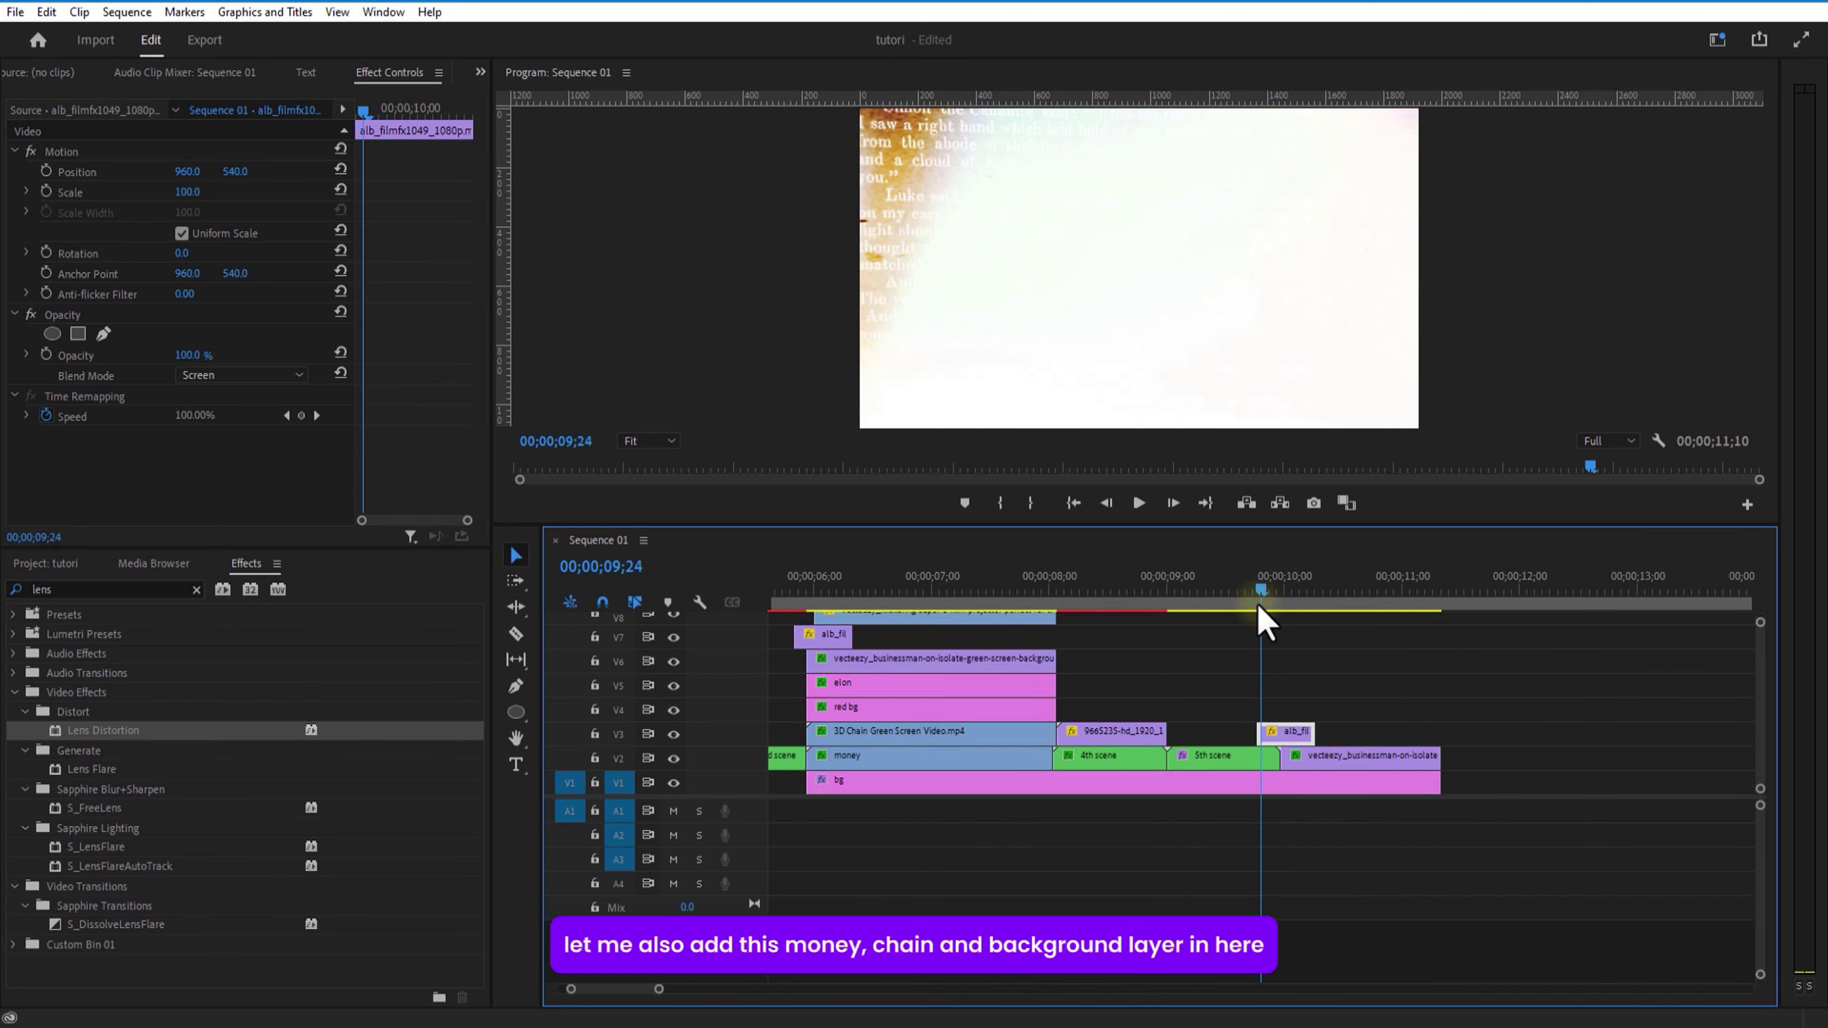
left_click_drag(1292, 732, 1304, 732)
left_click_drag(1274, 609, 1335, 612)
left_click_drag(1382, 731, 1325, 760)
left_click_drag(1313, 735, 1279, 596)
Copy the red bg, 3D chain and money clips onto V4, V3 and V2 beneath the copied businessman clip.
left_click(900, 737)
left_click(924, 708)
left_click_drag(848, 709, 1323, 710)
left_click_drag(870, 733, 1345, 734)
left_click_drag(870, 759, 1345, 760)
left_click_drag(1279, 601, 1402, 605)
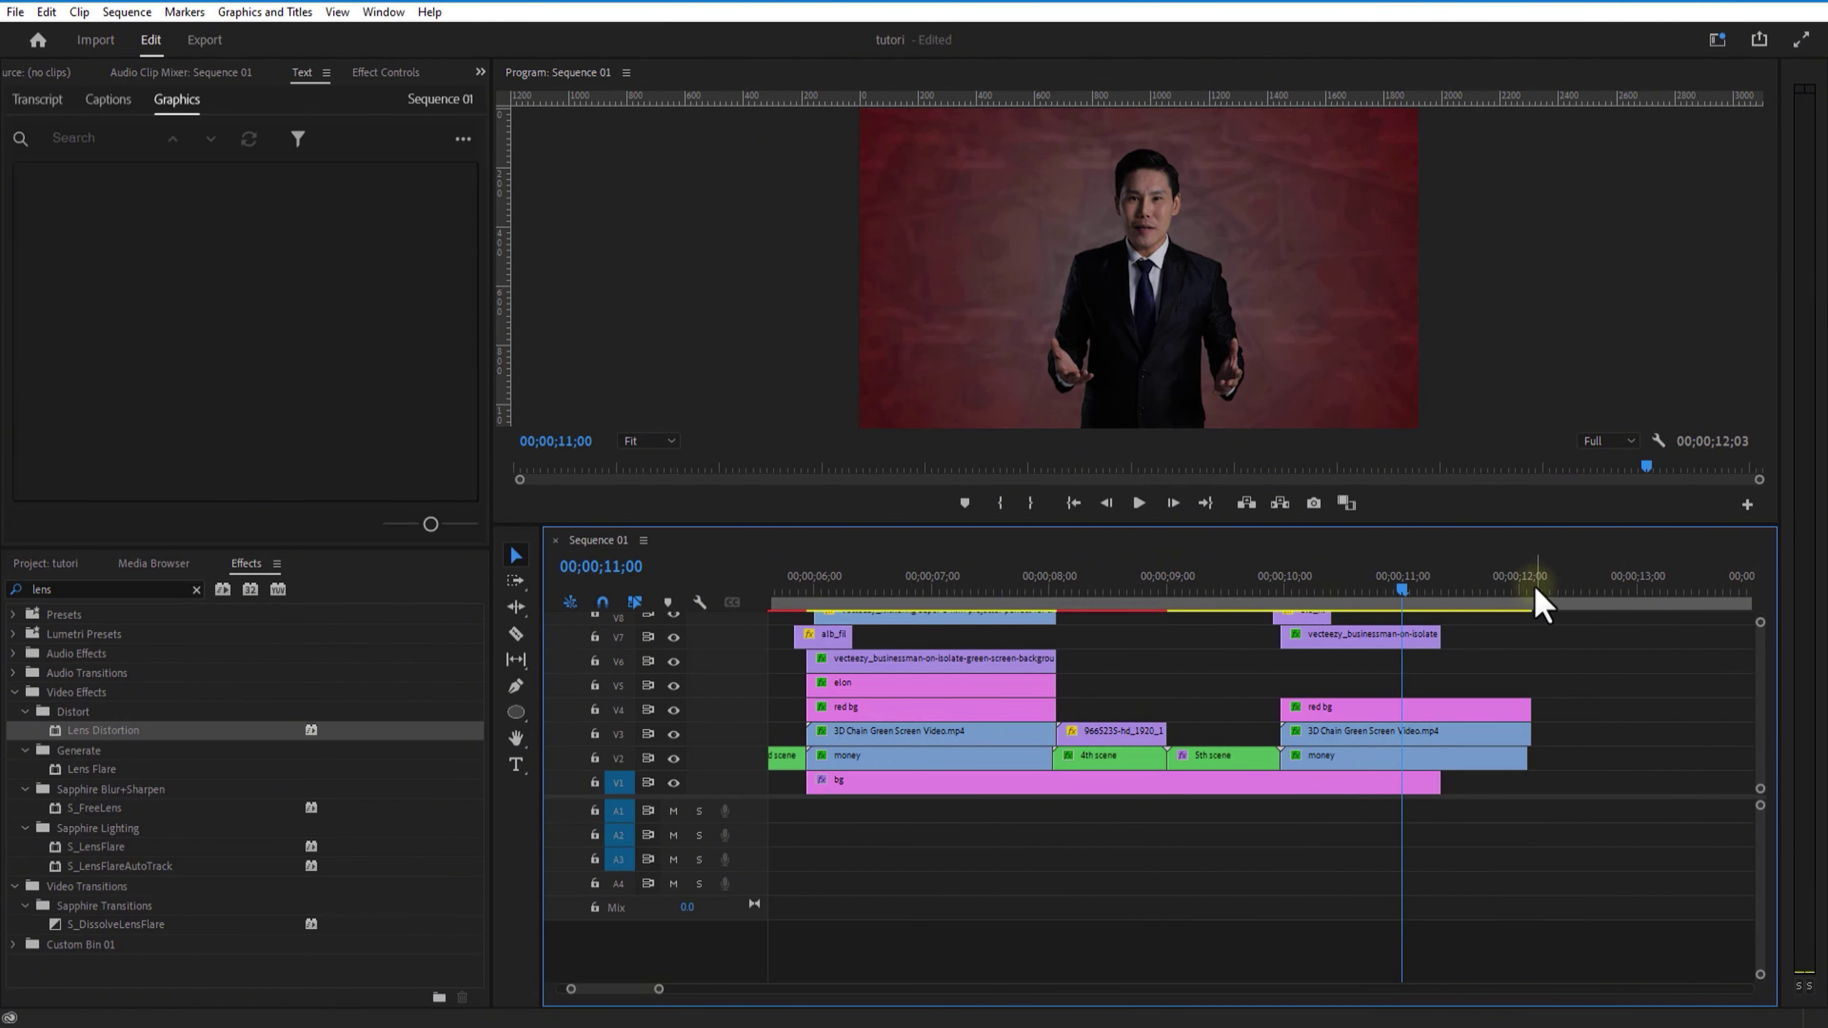
Add a two-line text reading "SELF IMAGE" and move its clip on V5 to start at about 00;00;12;07.
left_click(1488, 589)
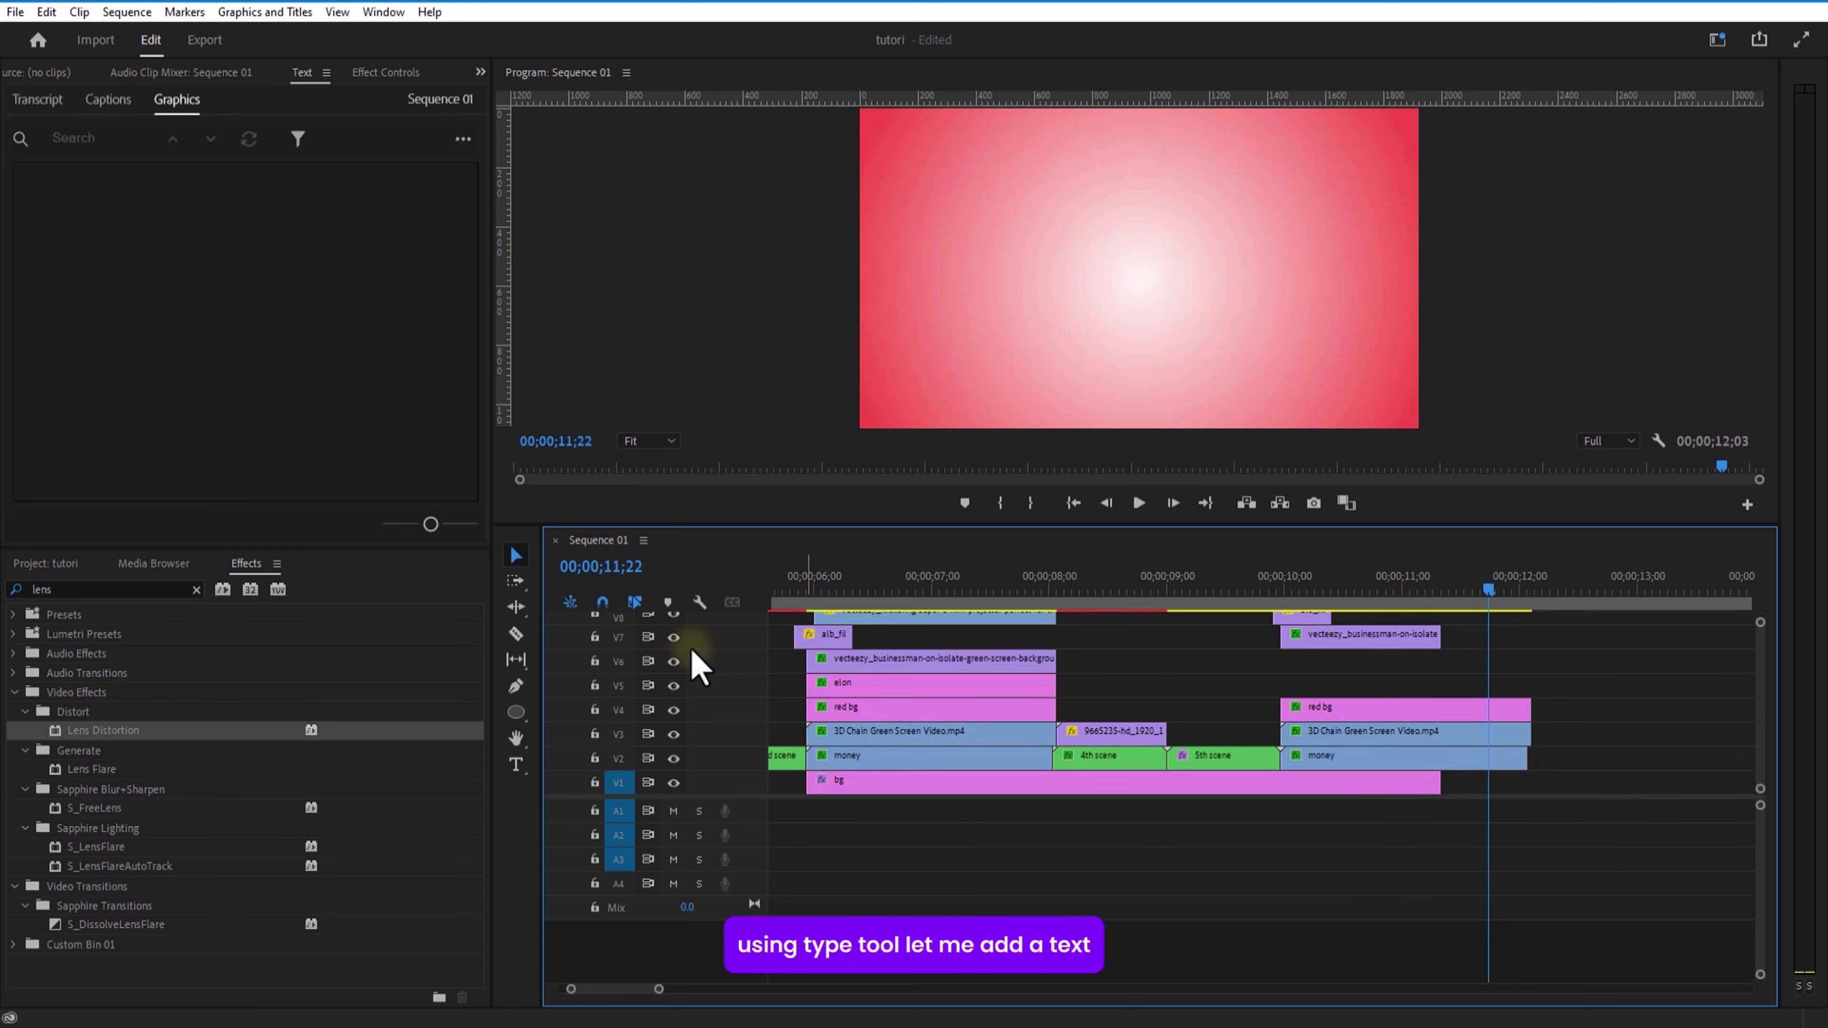
left_click(63, 565)
left_click(515, 764)
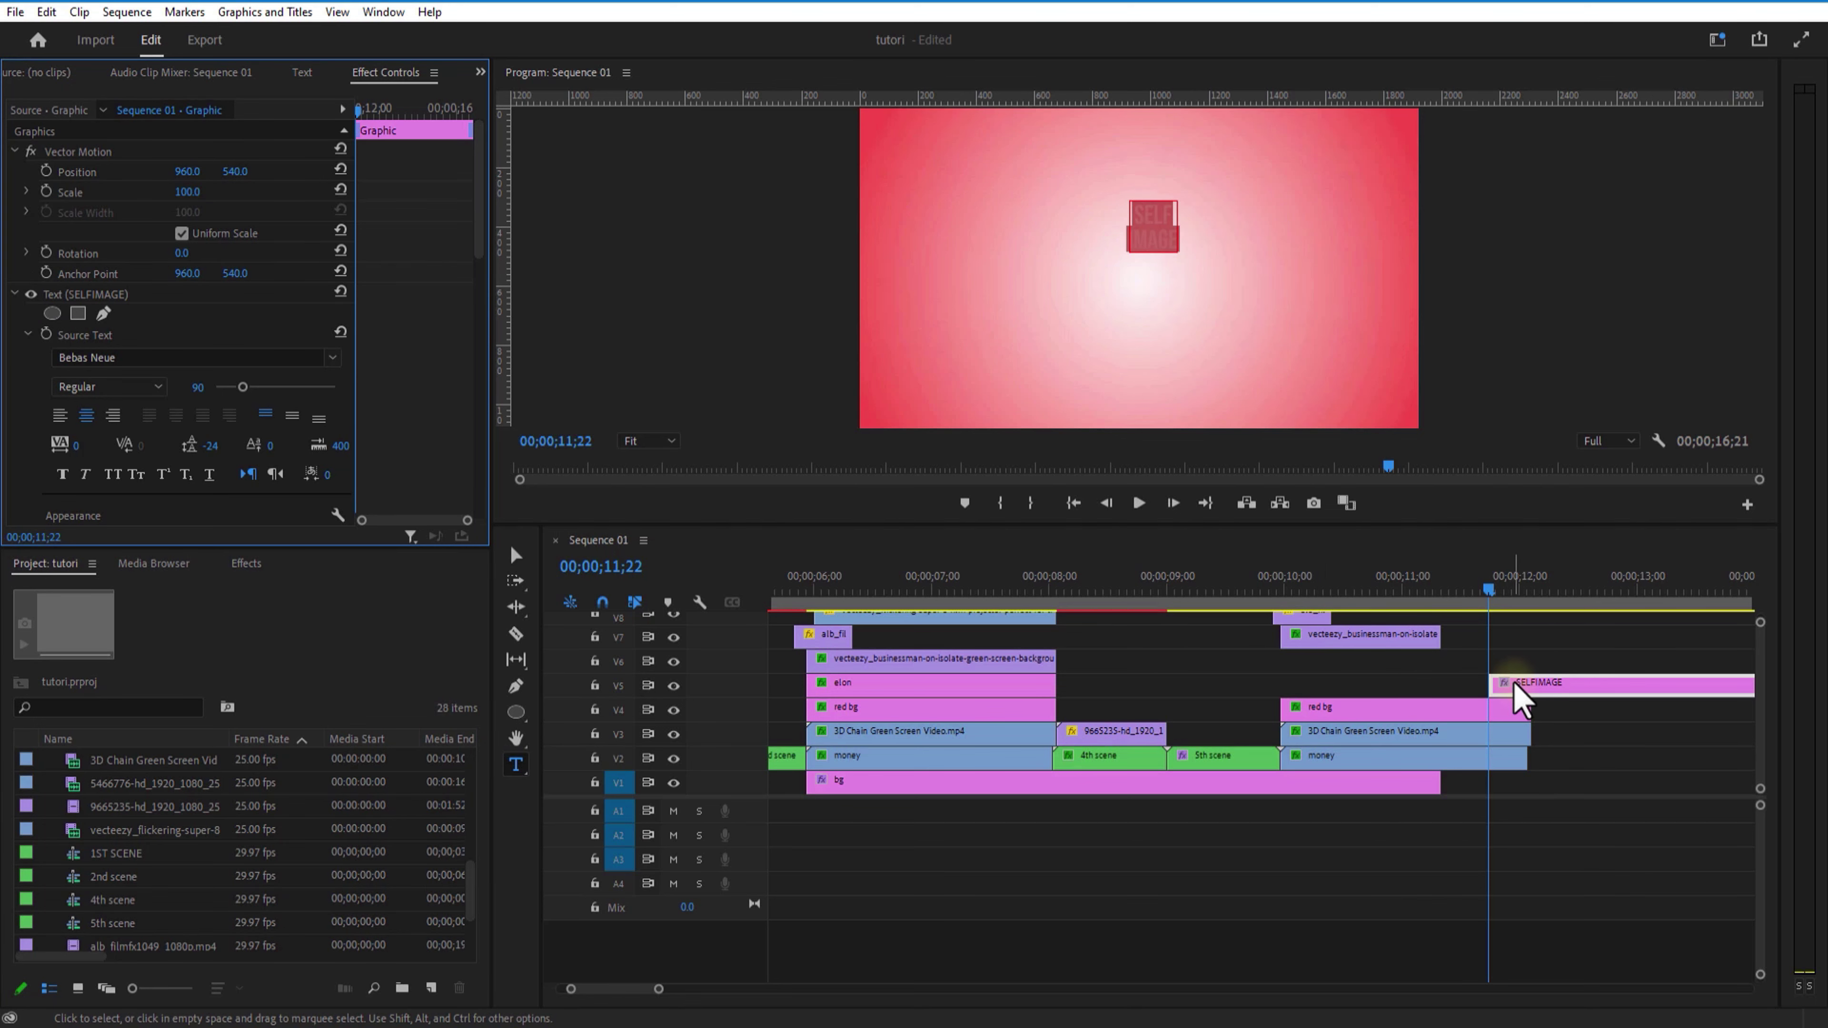
left_click_drag(1519, 698, 1576, 703)
left_click(1554, 583)
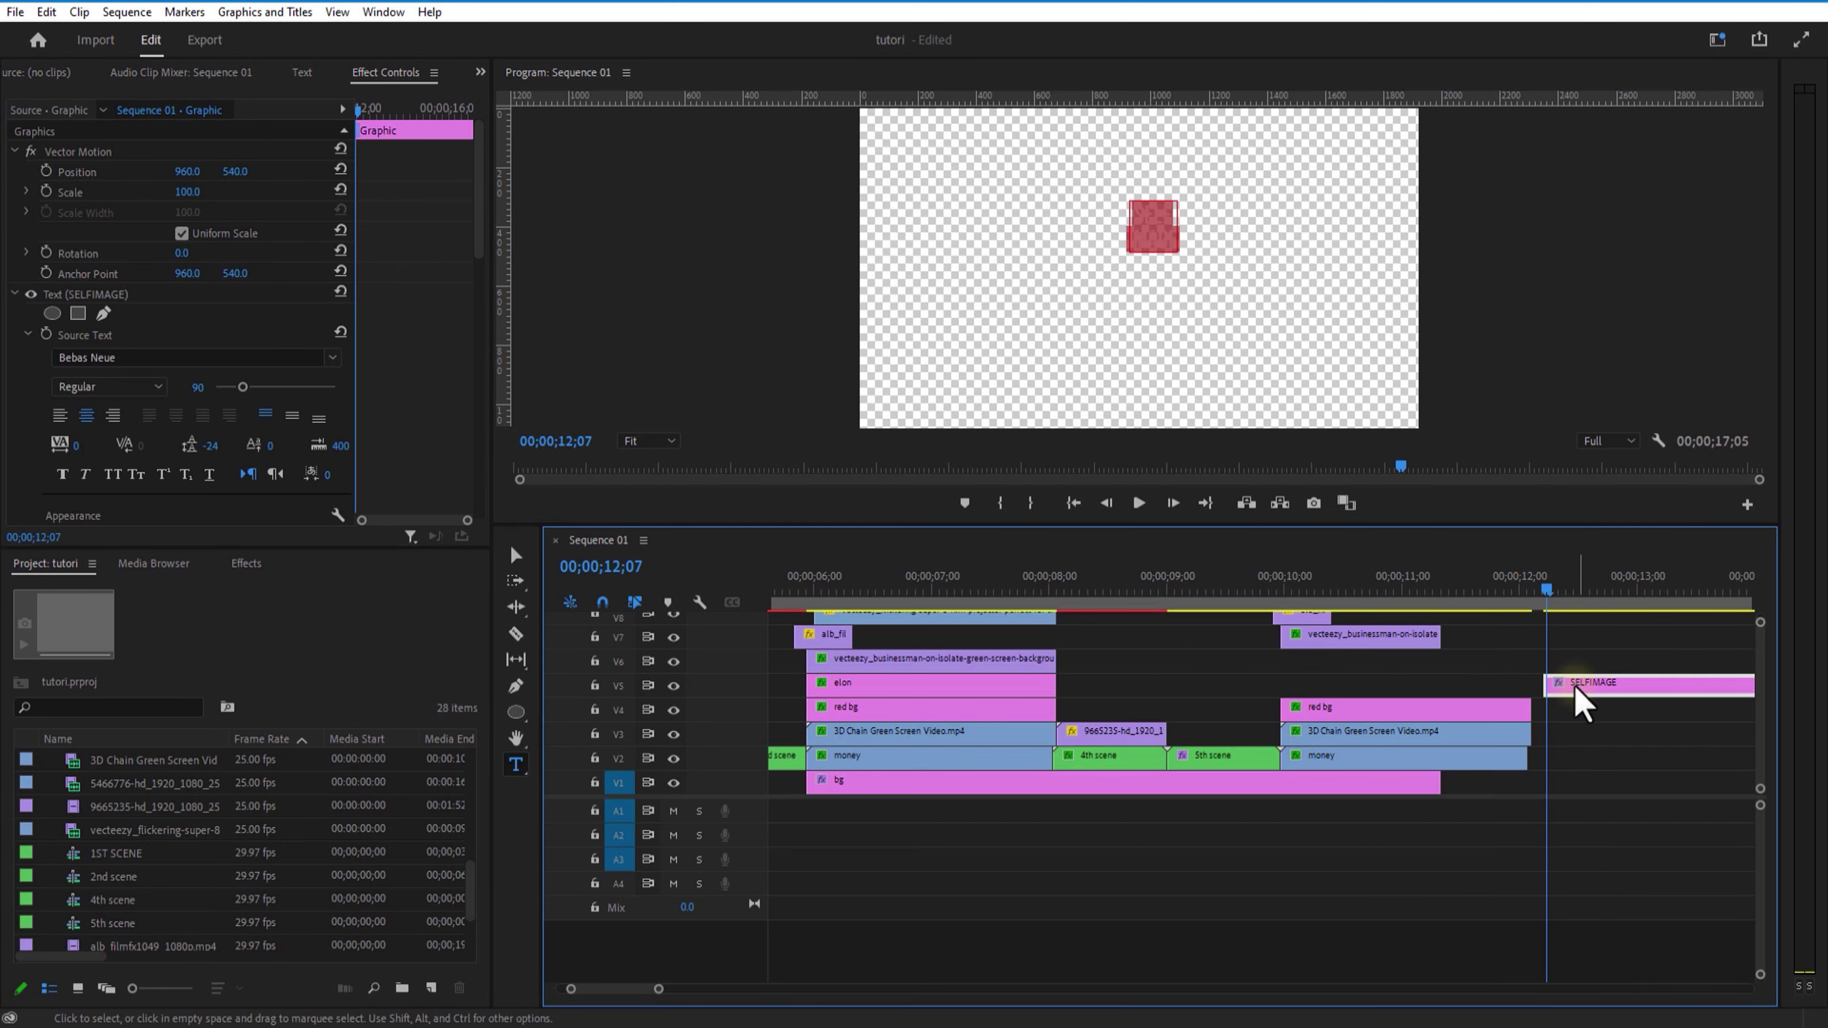
Add the Digital Glitch transition from Premiere Composer's Starter Pack and stack its map clips above the SELF IMAGE text clip.
left_click(383, 13)
mouse_move(424, 62)
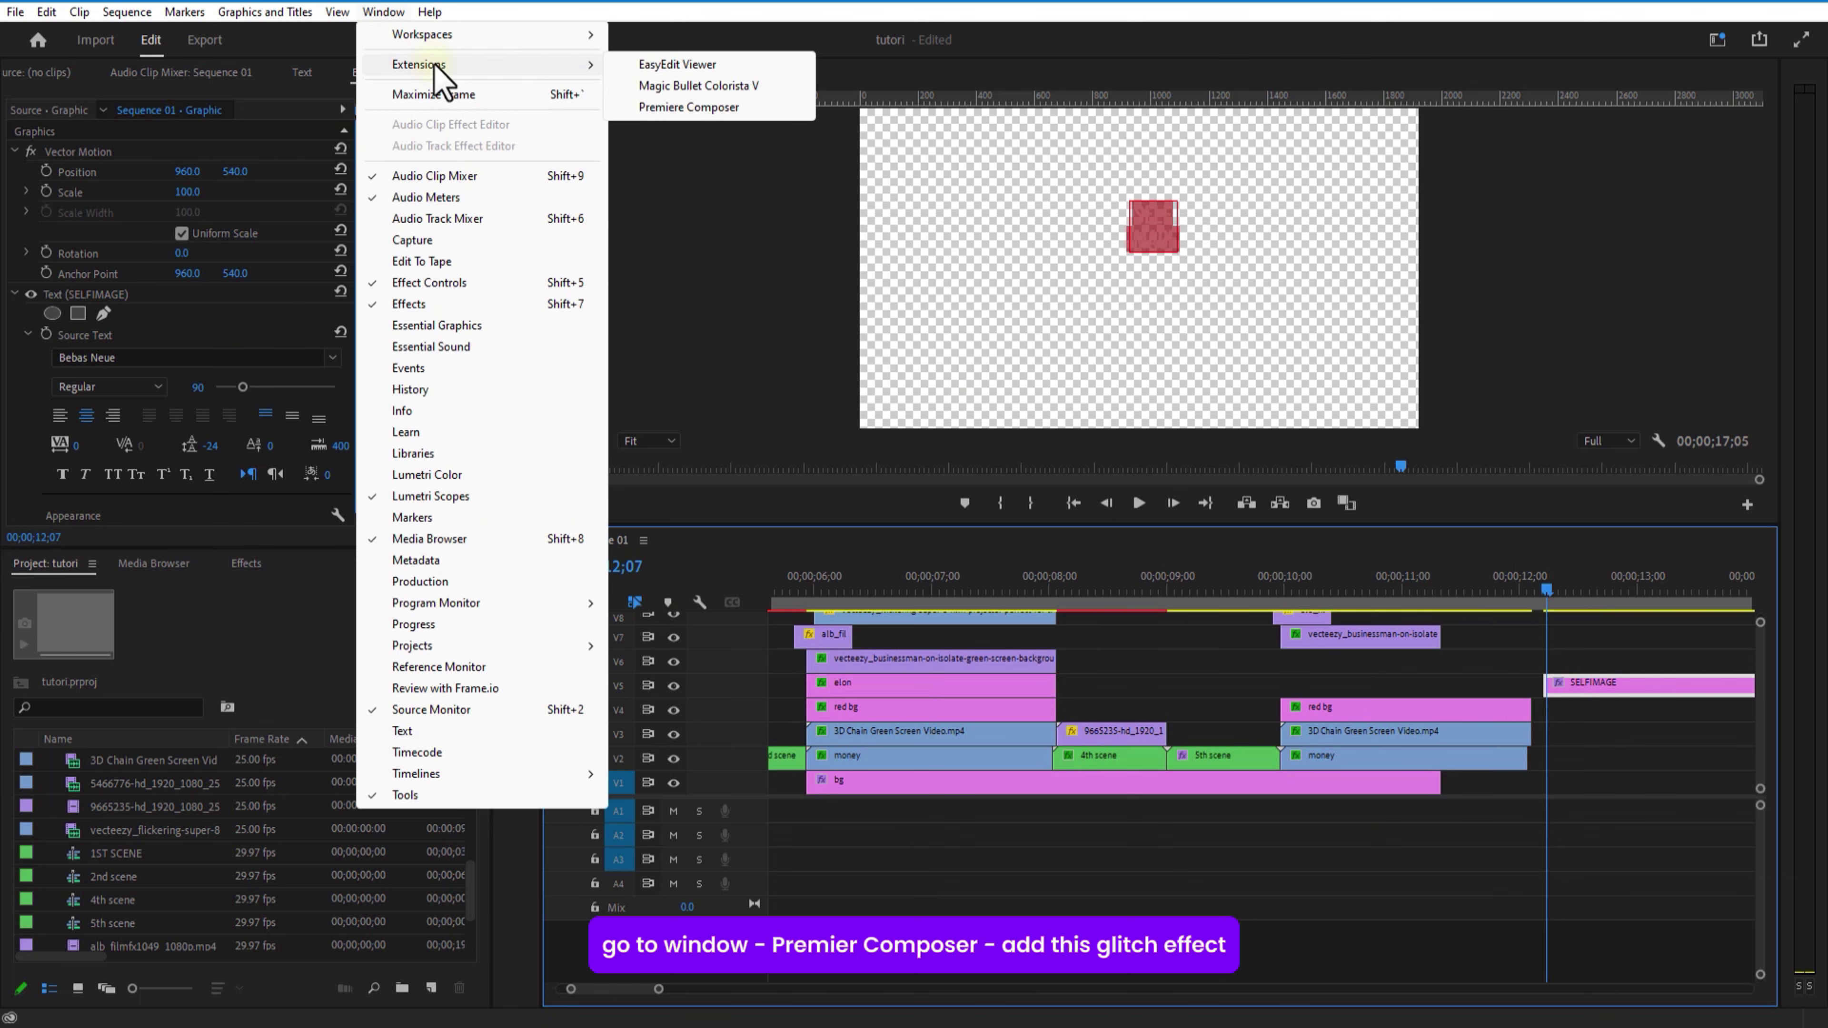
left_click(719, 111)
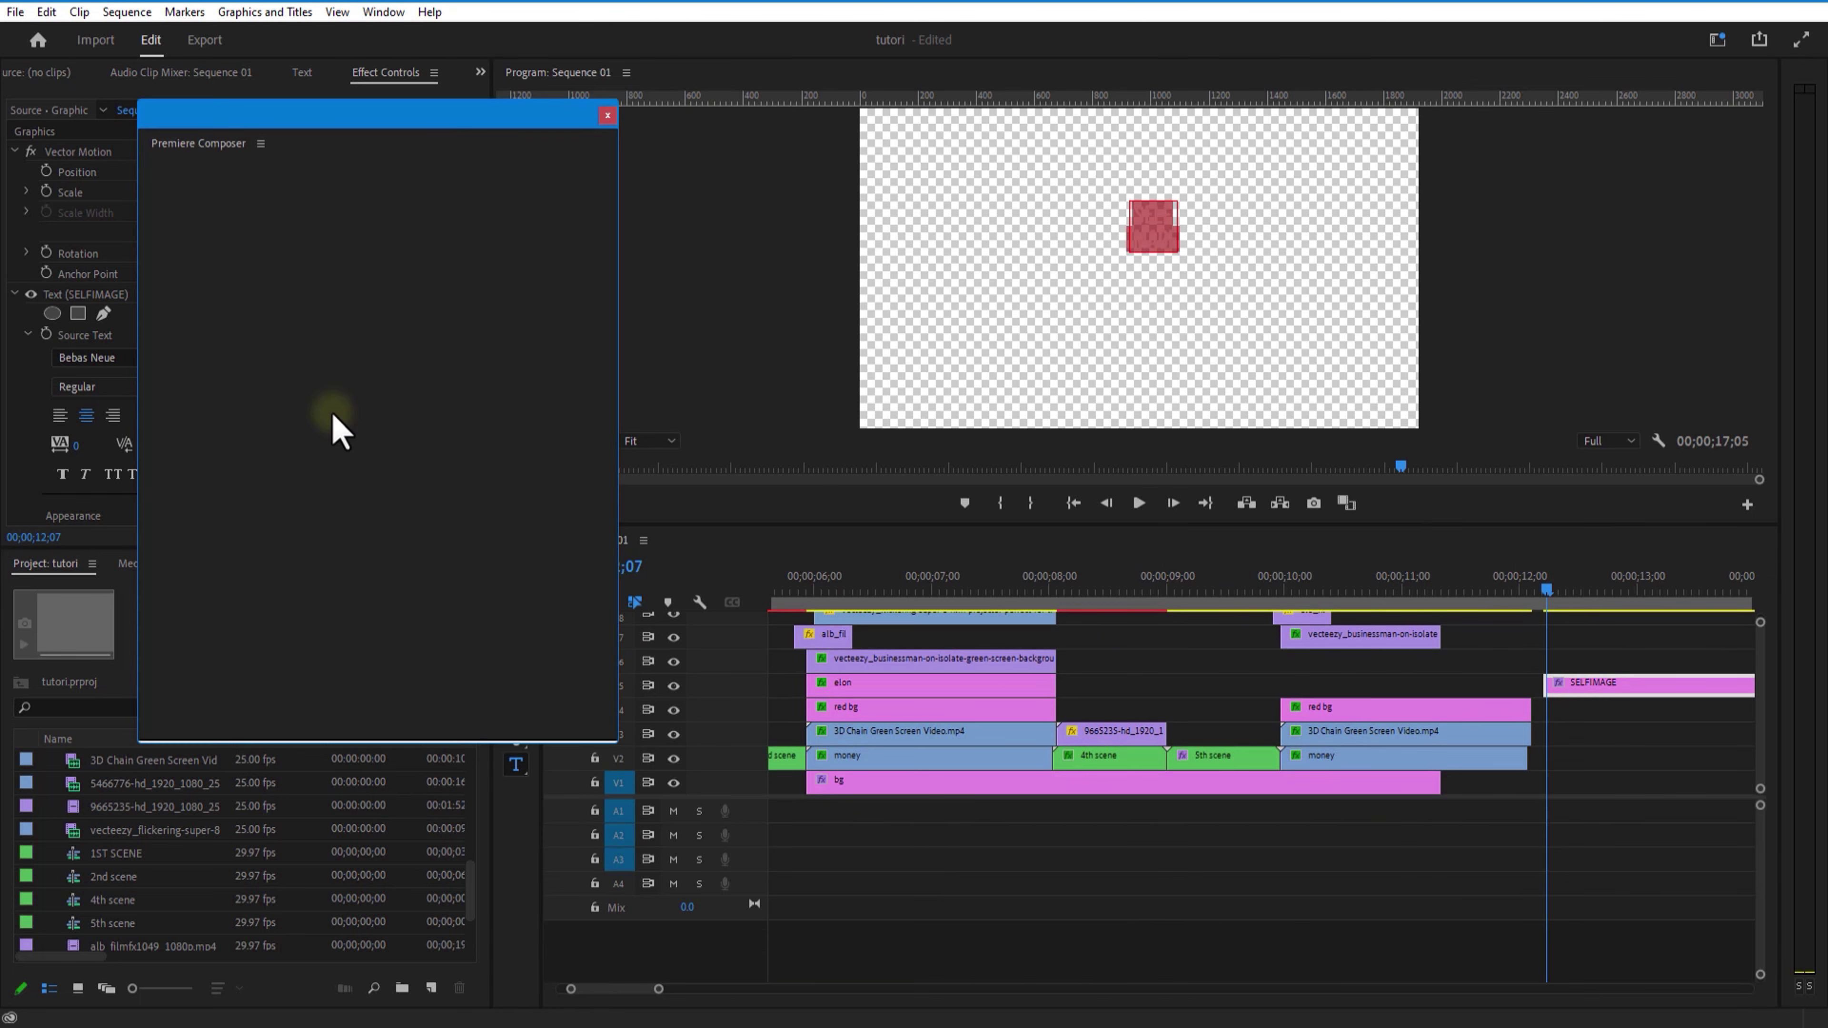
left_click(165, 234)
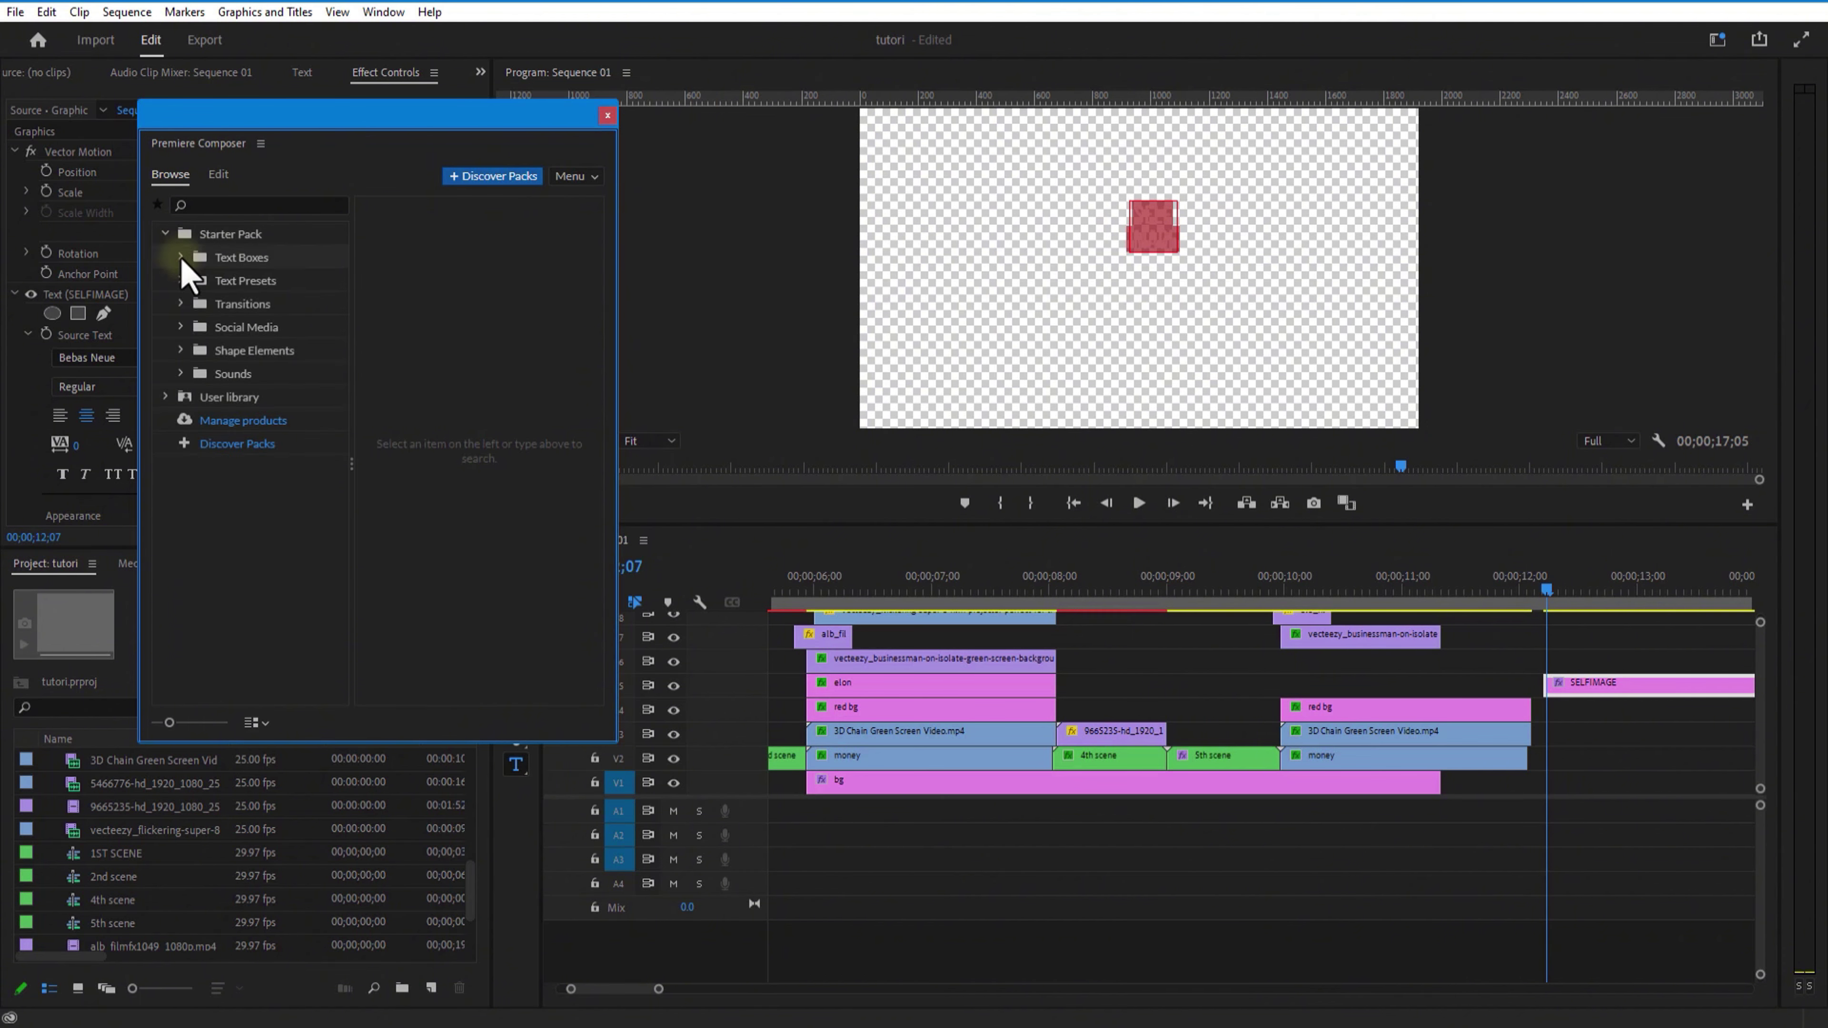
left_click(193, 304)
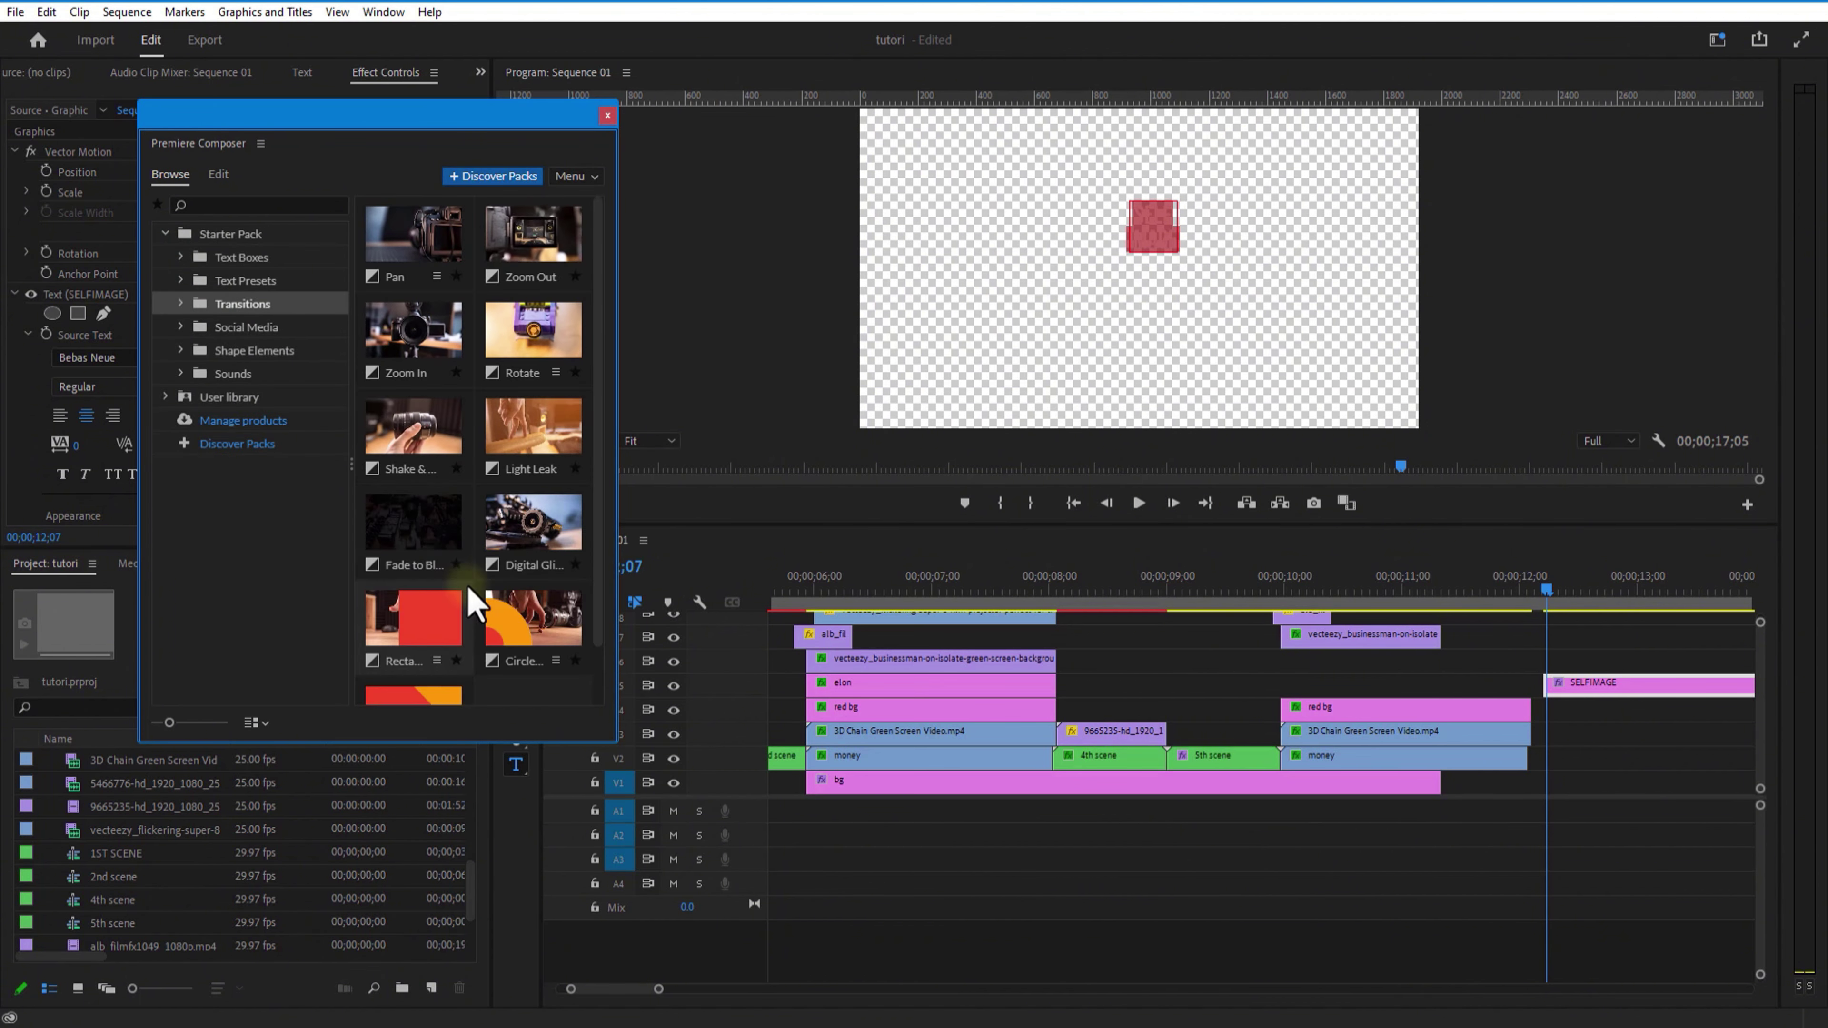
left_click(523, 547)
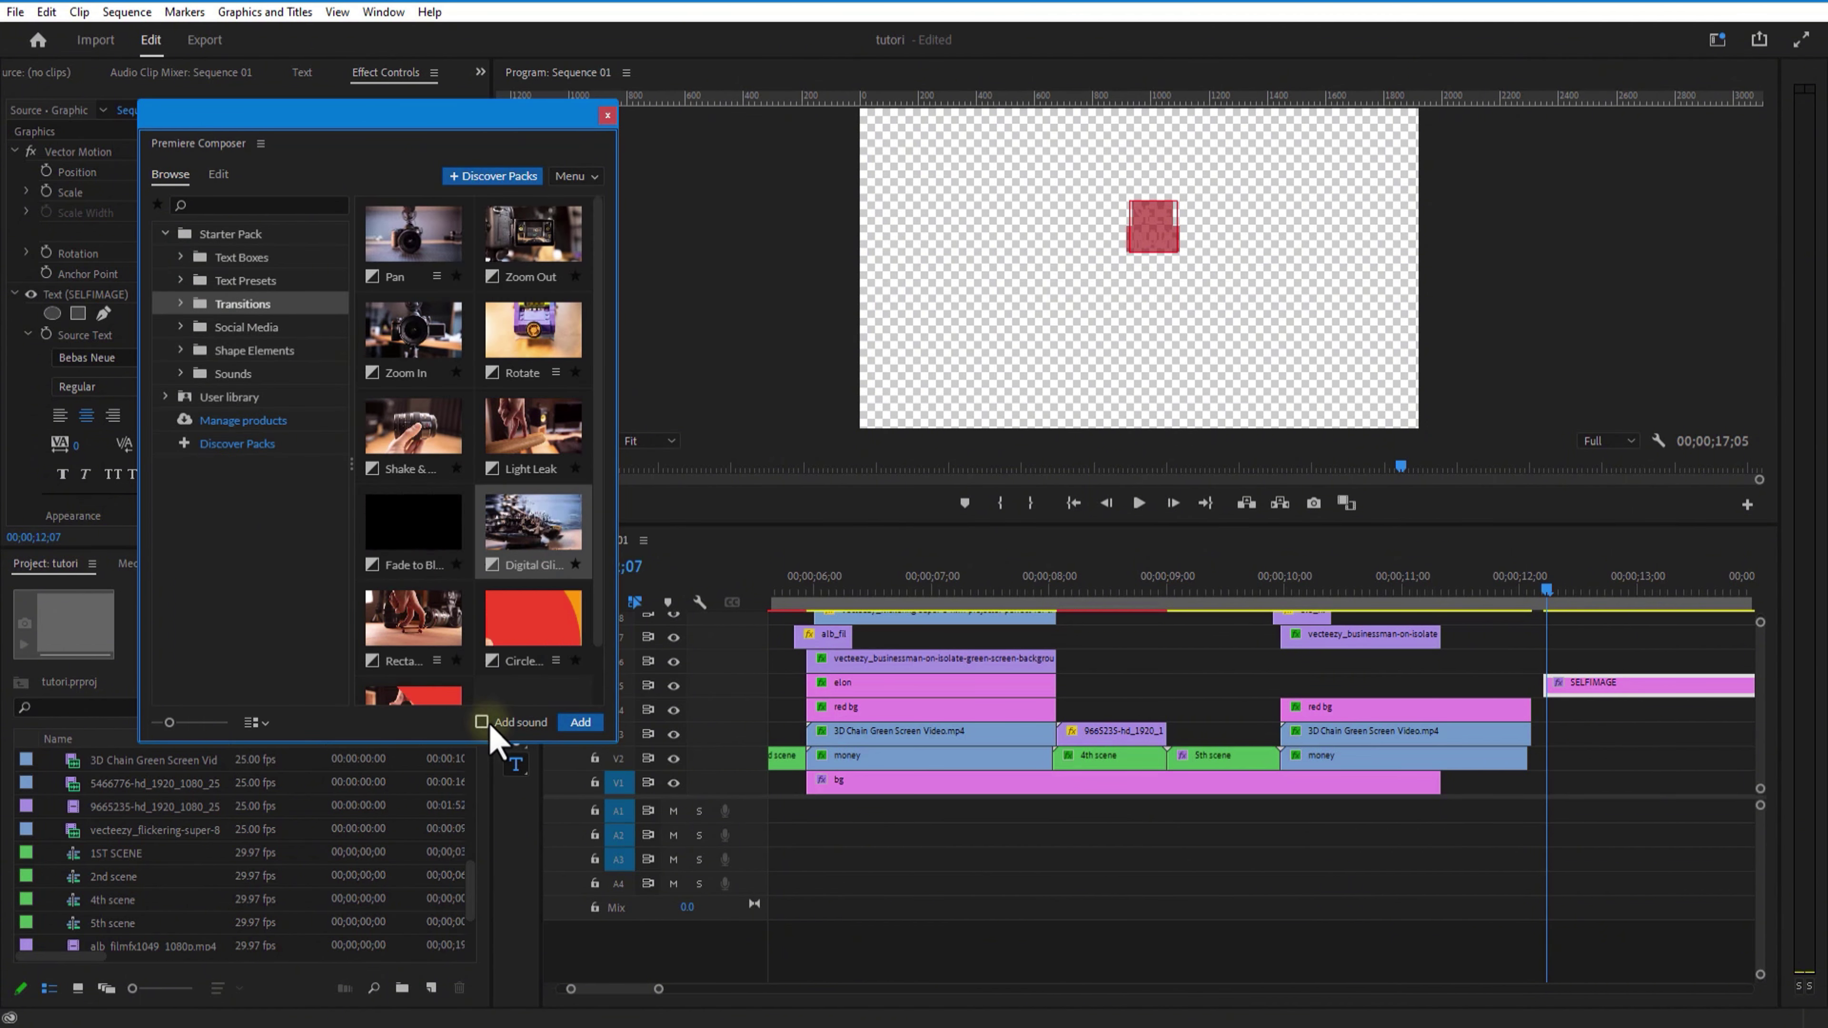
left_click(576, 724)
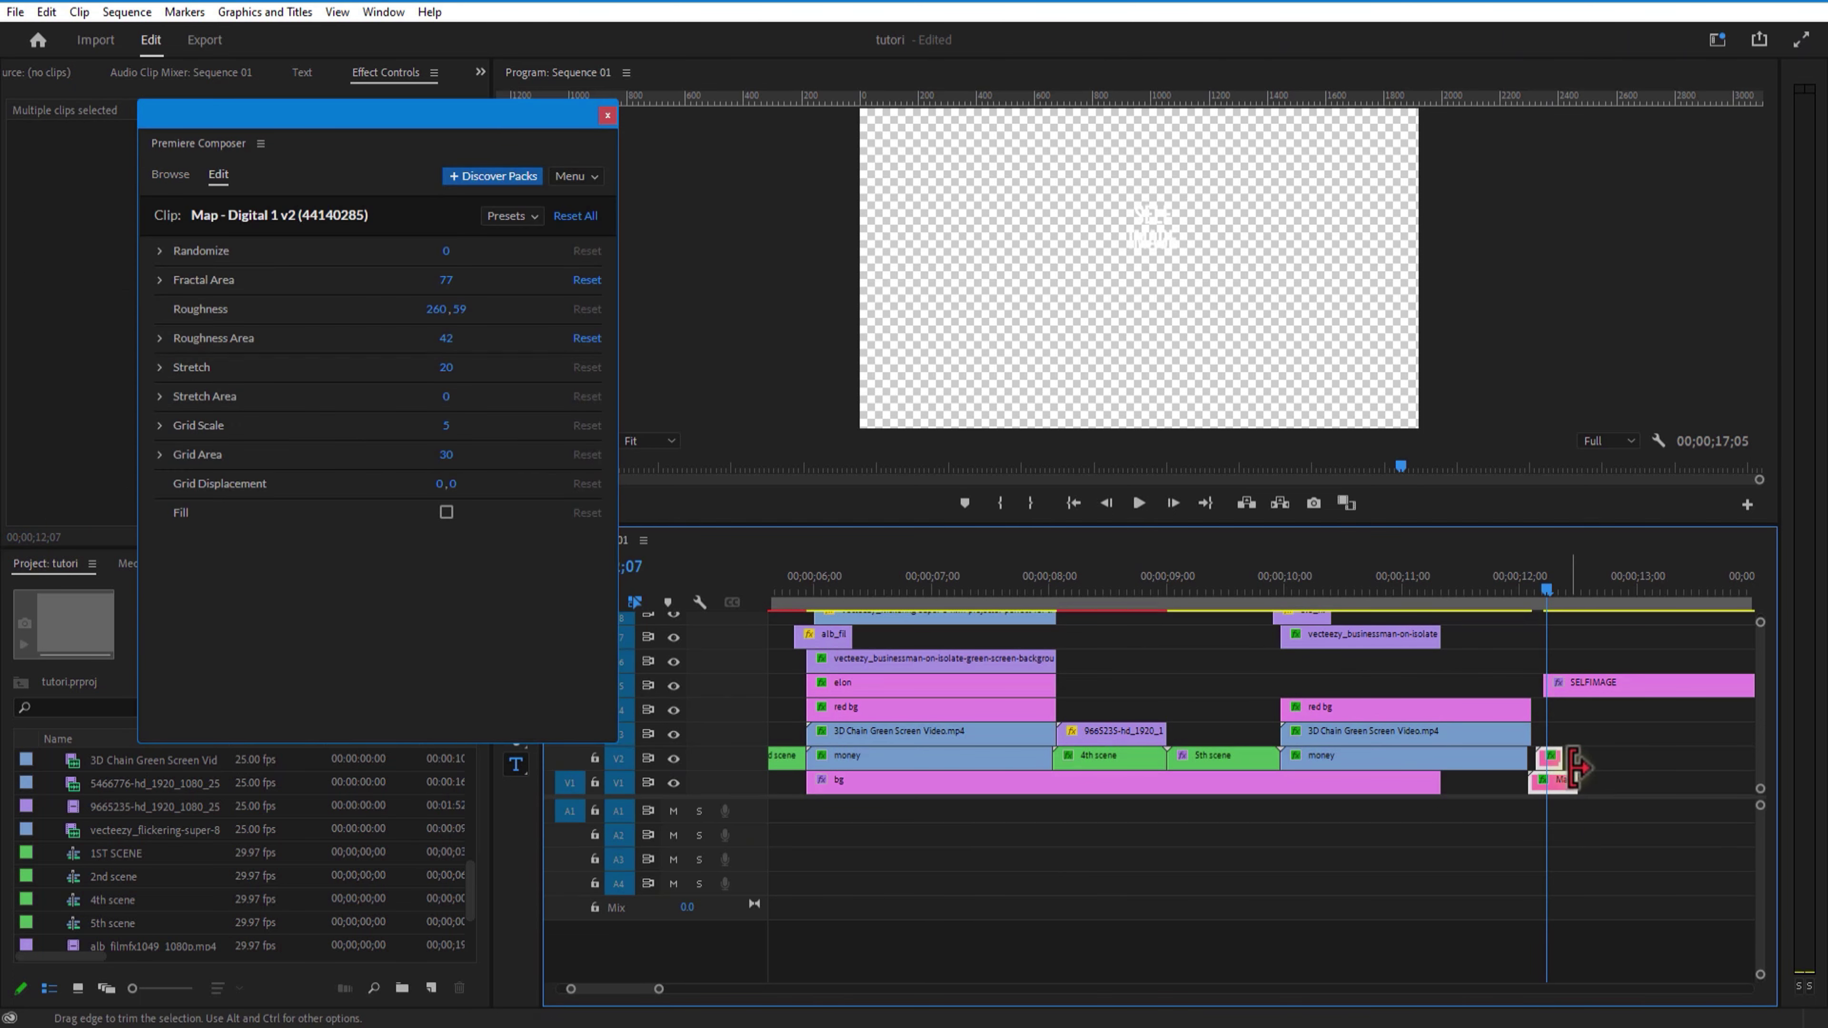
left_click_drag(1562, 796, 1551, 602)
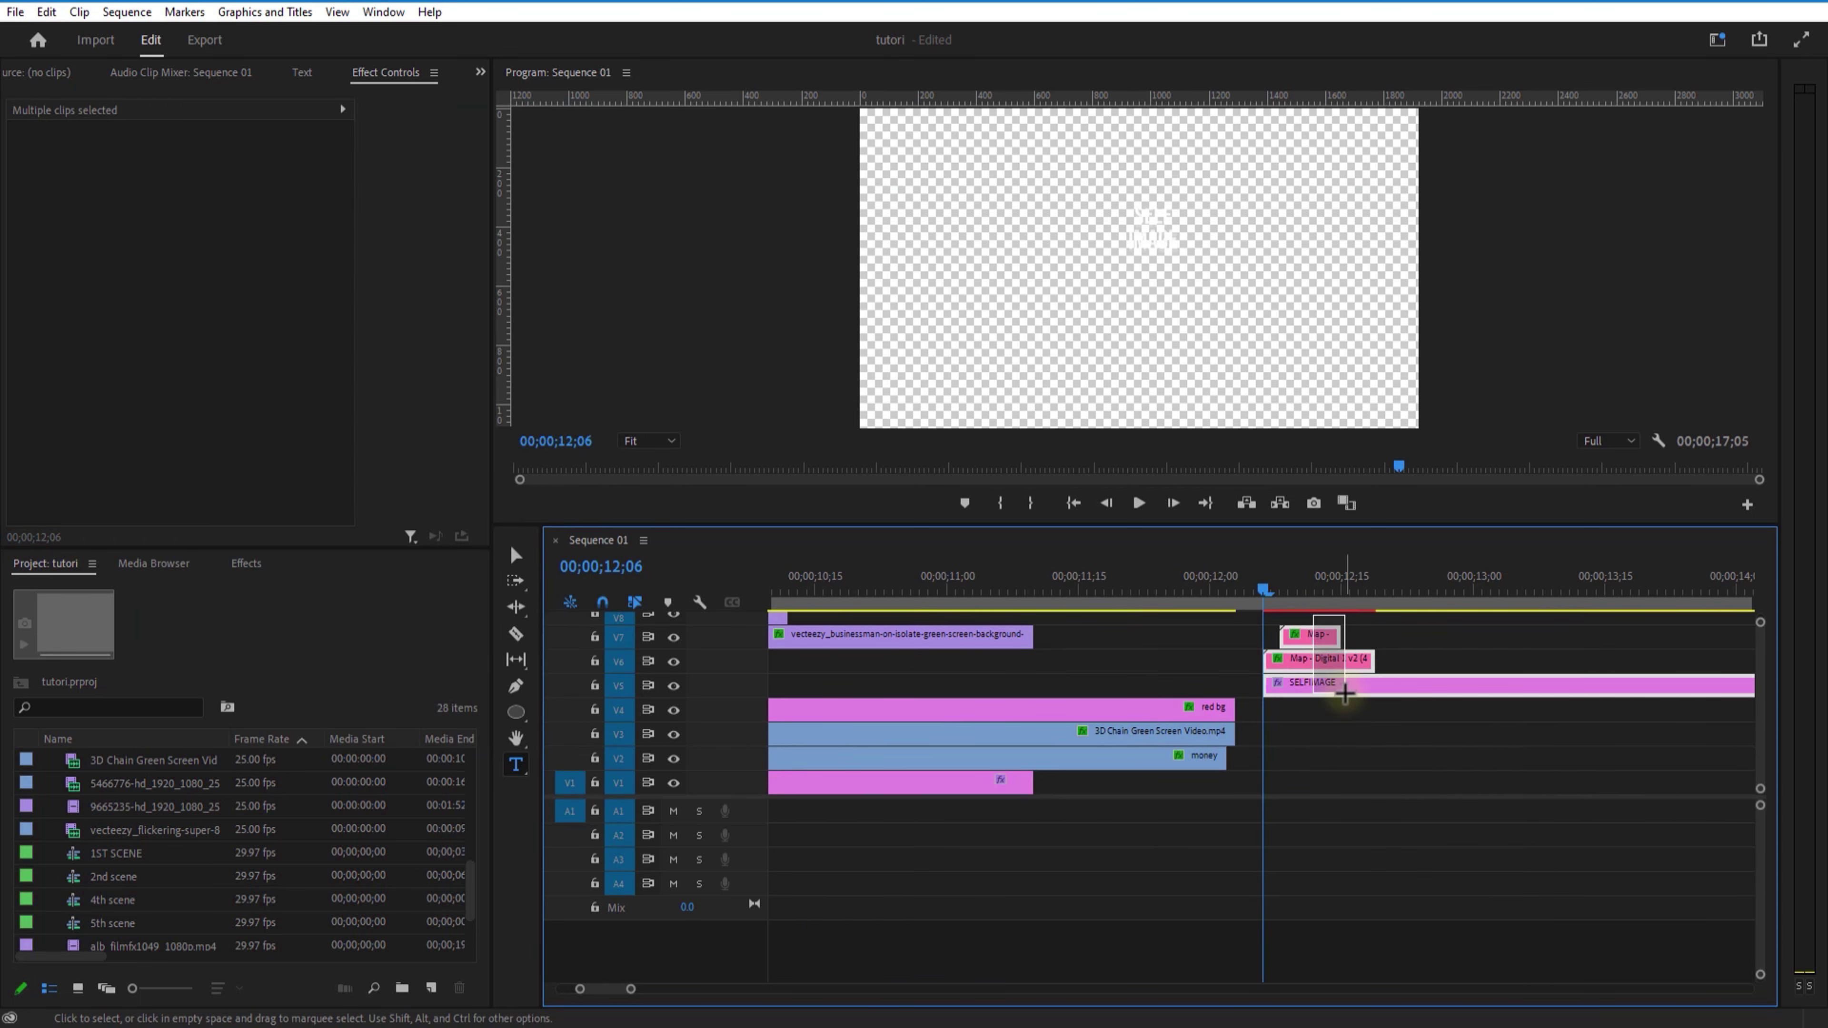
Nest the SELF IMAGE text and the two glitch map clips into a sequence named "TEXT".
right_click(1323, 635)
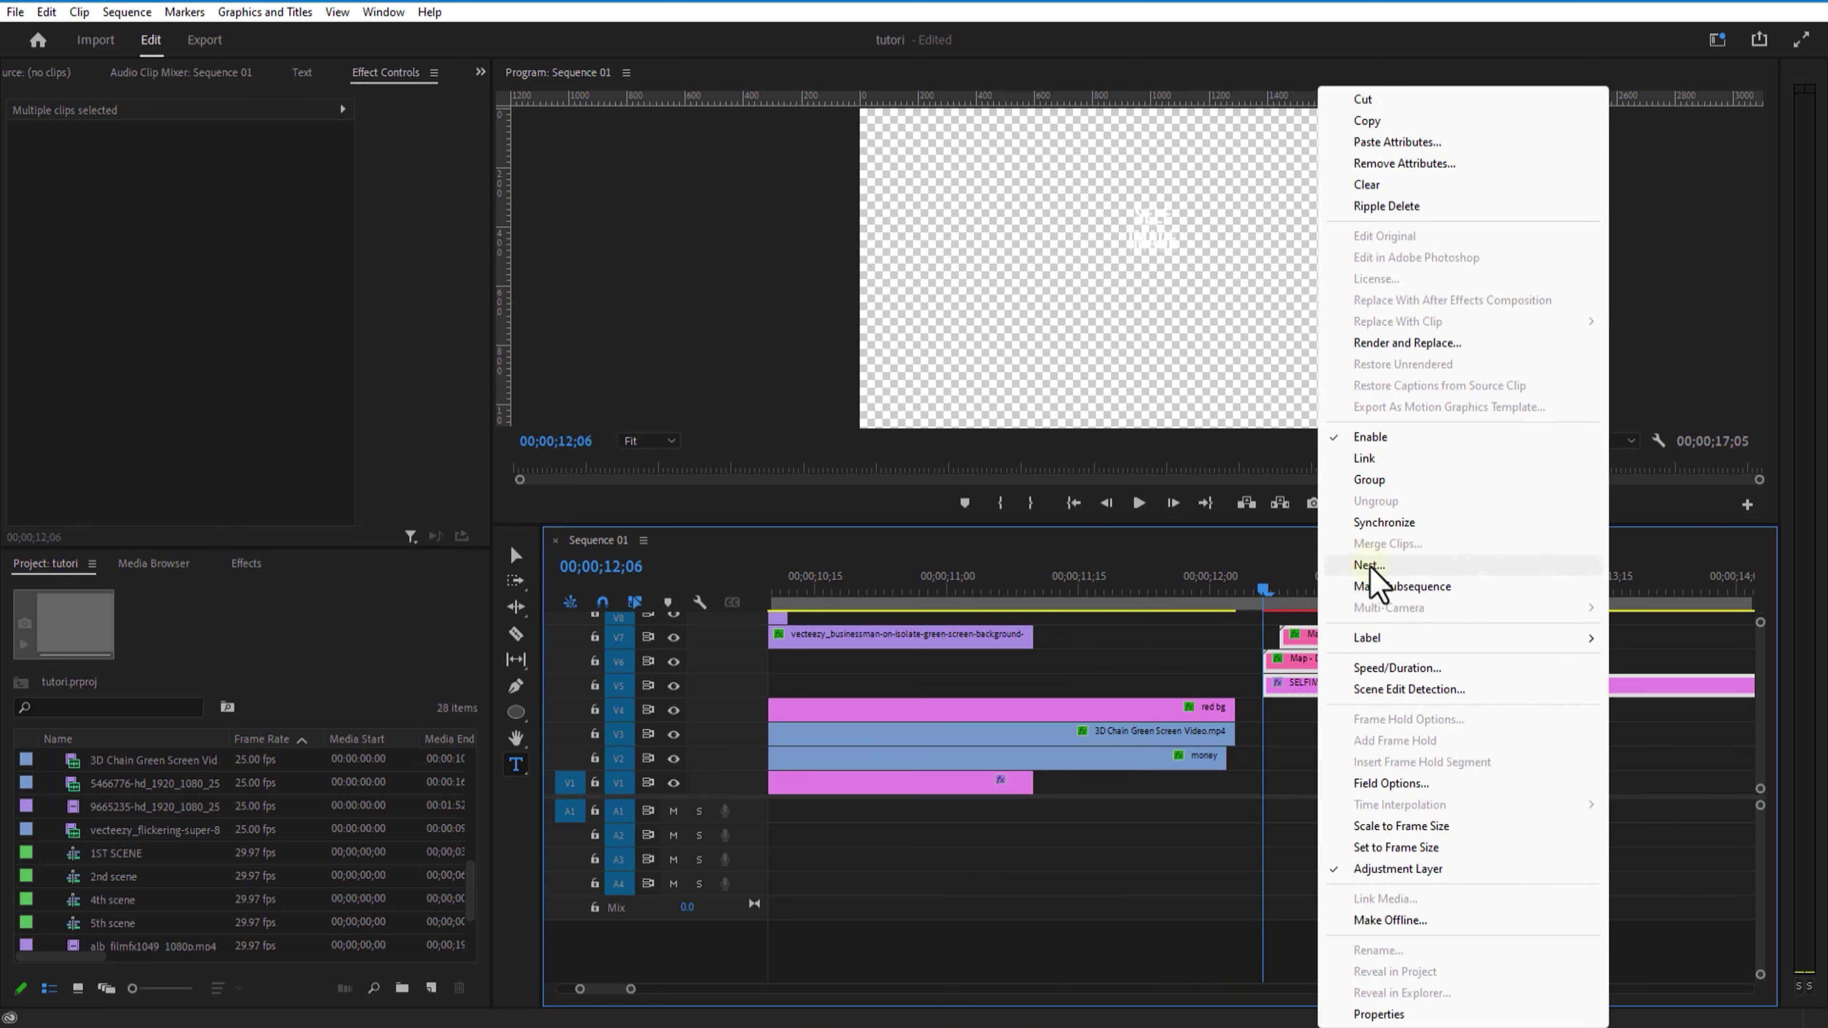
left_click(1371, 565)
type("TE")
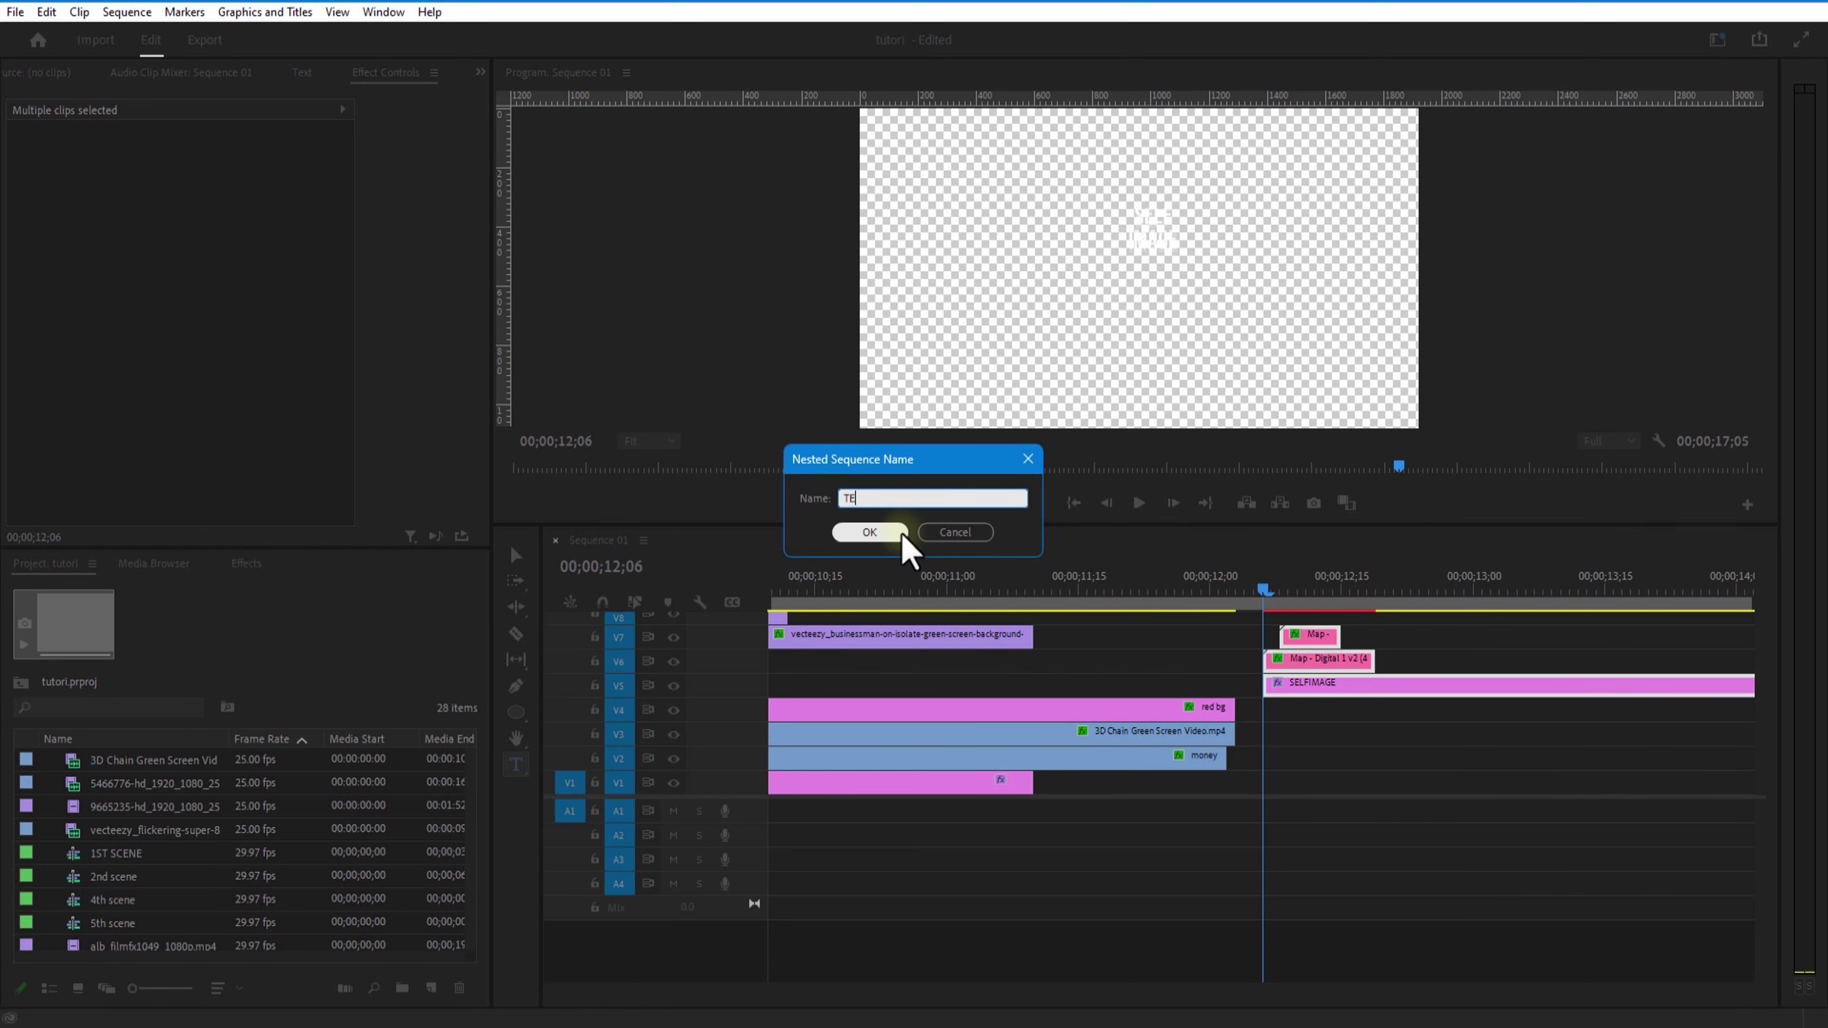
type("XT")
left_click(890, 534)
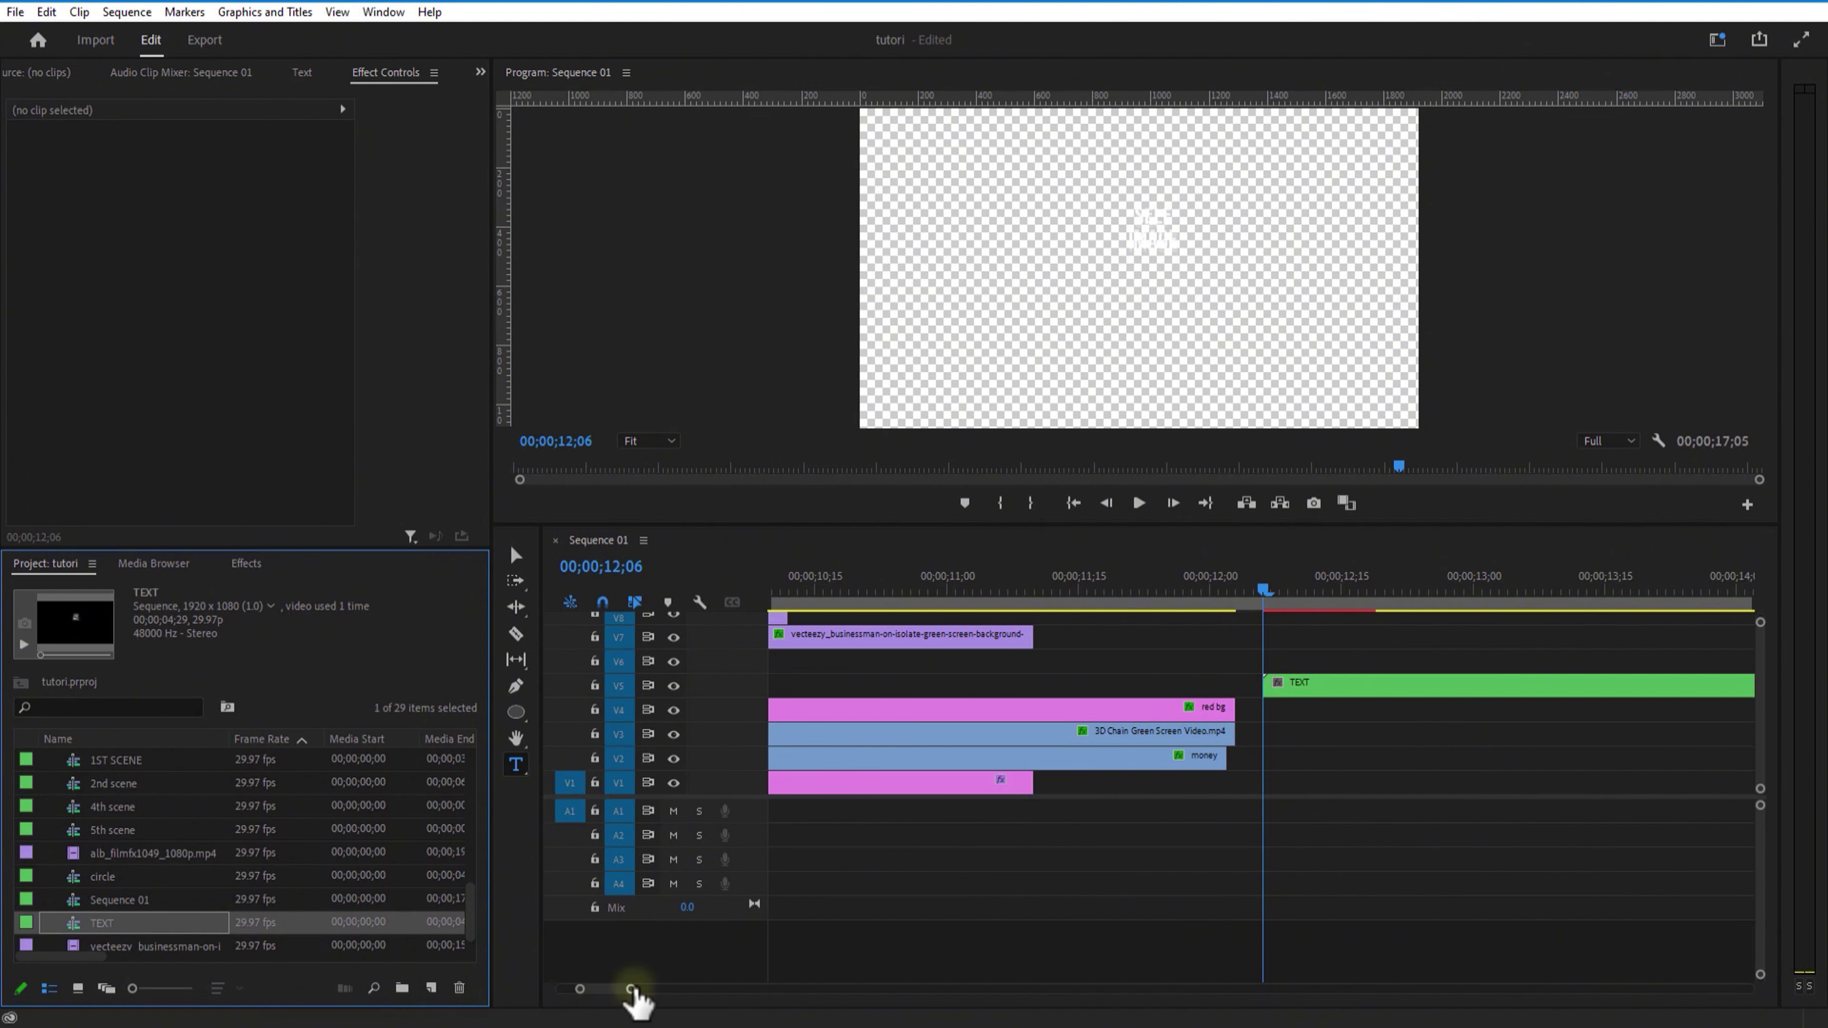
Move the nested TEXT clip earlier on V5 so it starts shortly after the copied background clips begin.
left_click_drag(632, 989, 719, 990)
left_click_drag(1175, 591, 1175, 593)
left_click_drag(1288, 684, 1195, 595)
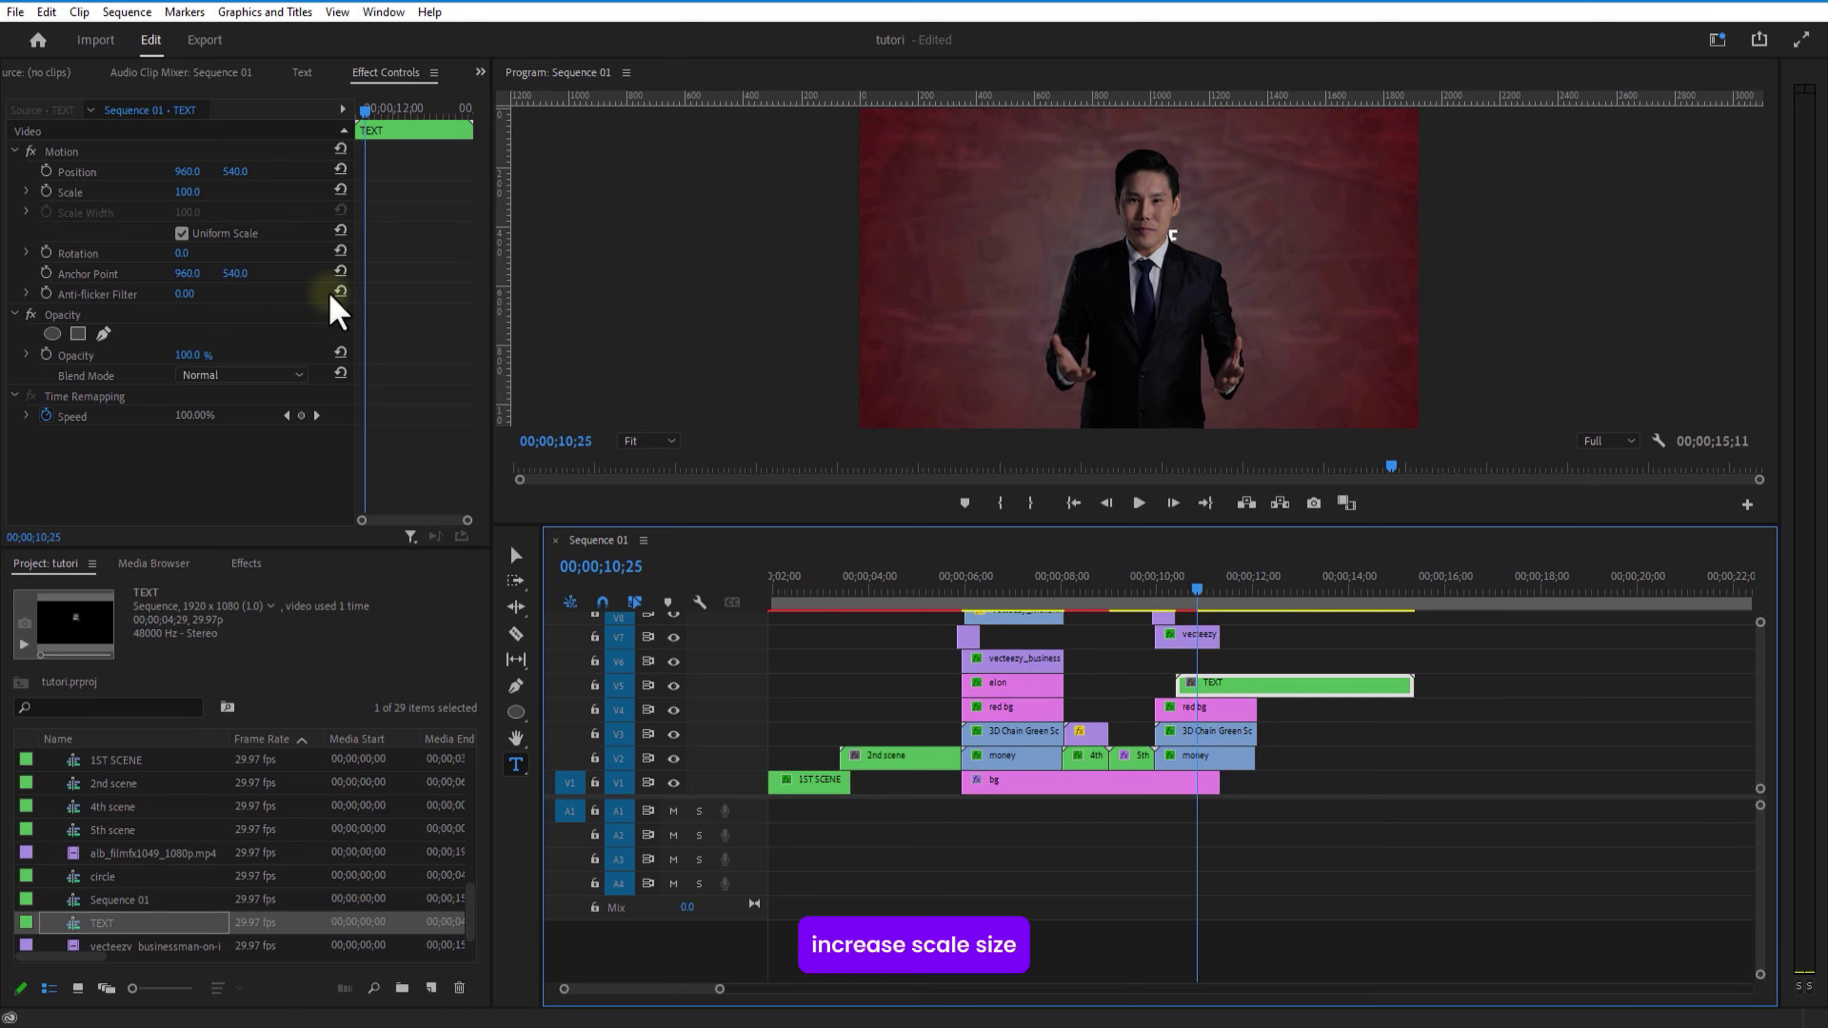
Scale the TEXT clip to 200 and position it beside the businessman at 1557, 843.
left_click_drag(187, 171, 252, 173)
mouse_move(1196, 590)
left_mouse_down()
mouse_move(1168, 591)
mouse_move(1198, 594)
left_mouse_up()
left_click(1223, 685)
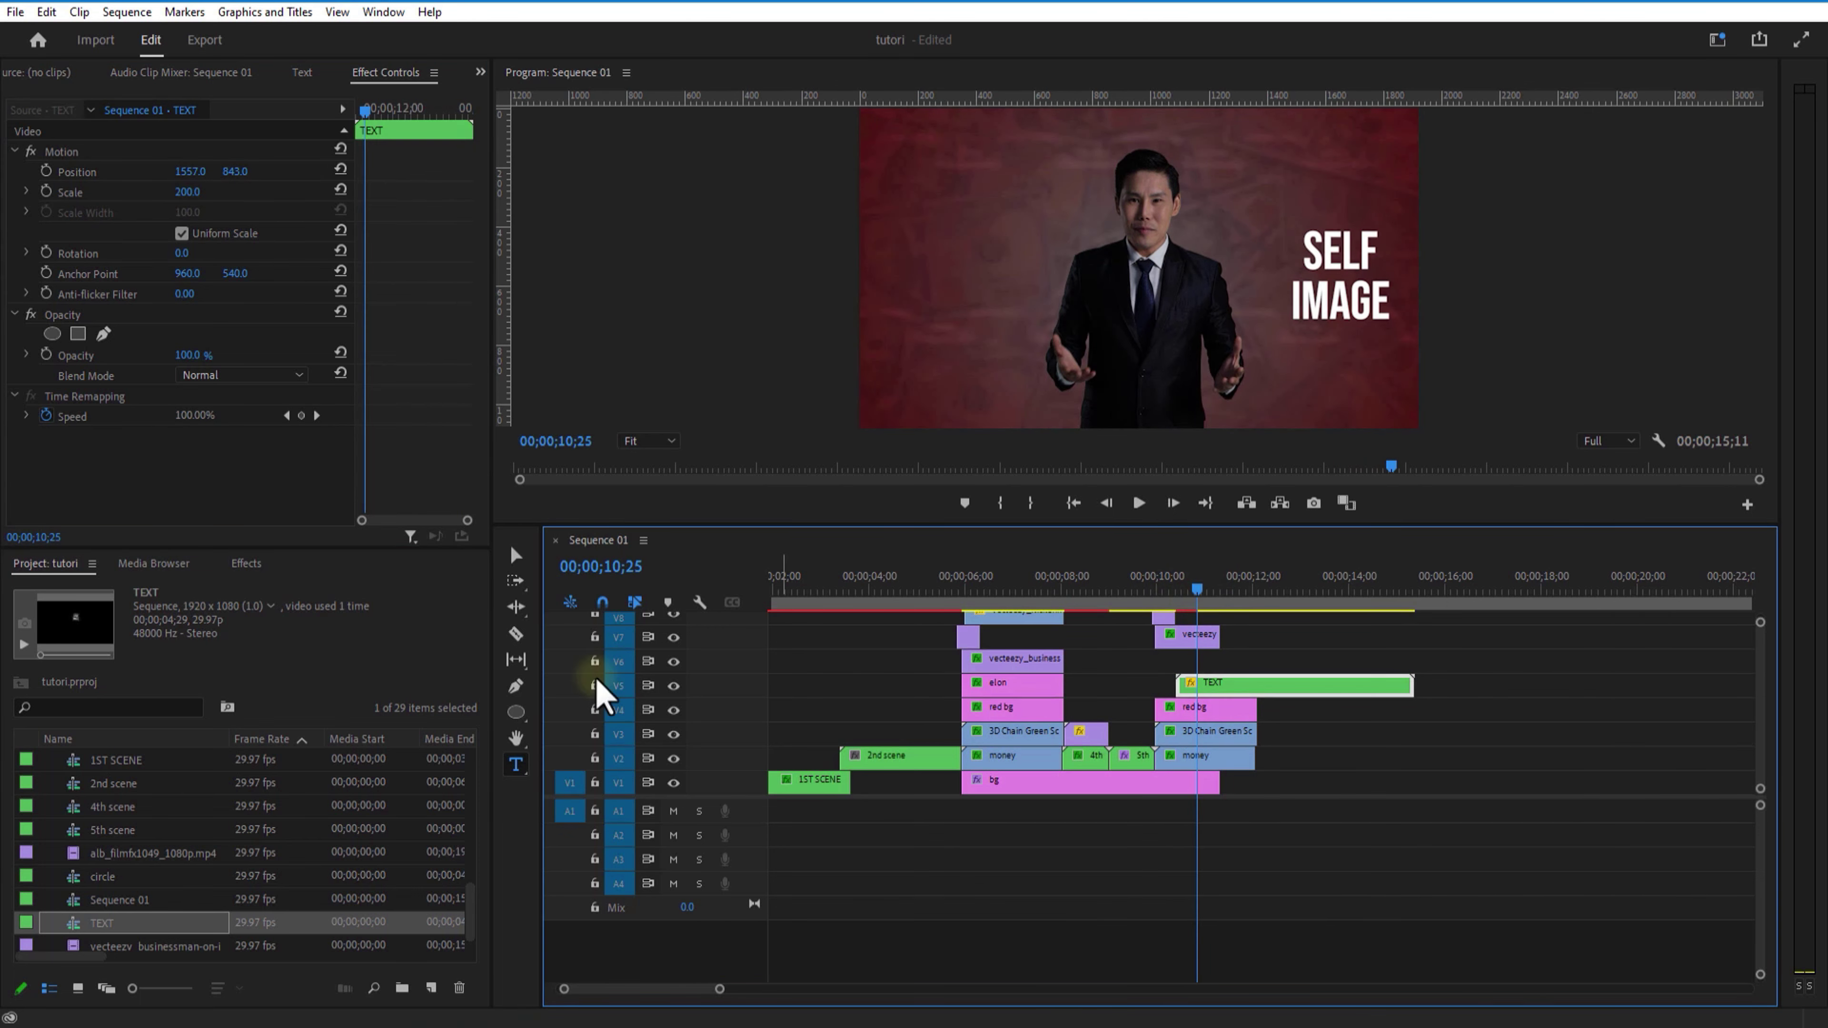
Find the Drop Shadow effect and apply it to the nested TEXT clip.
left_click(246, 563)
double_click(83, 590)
type("DR")
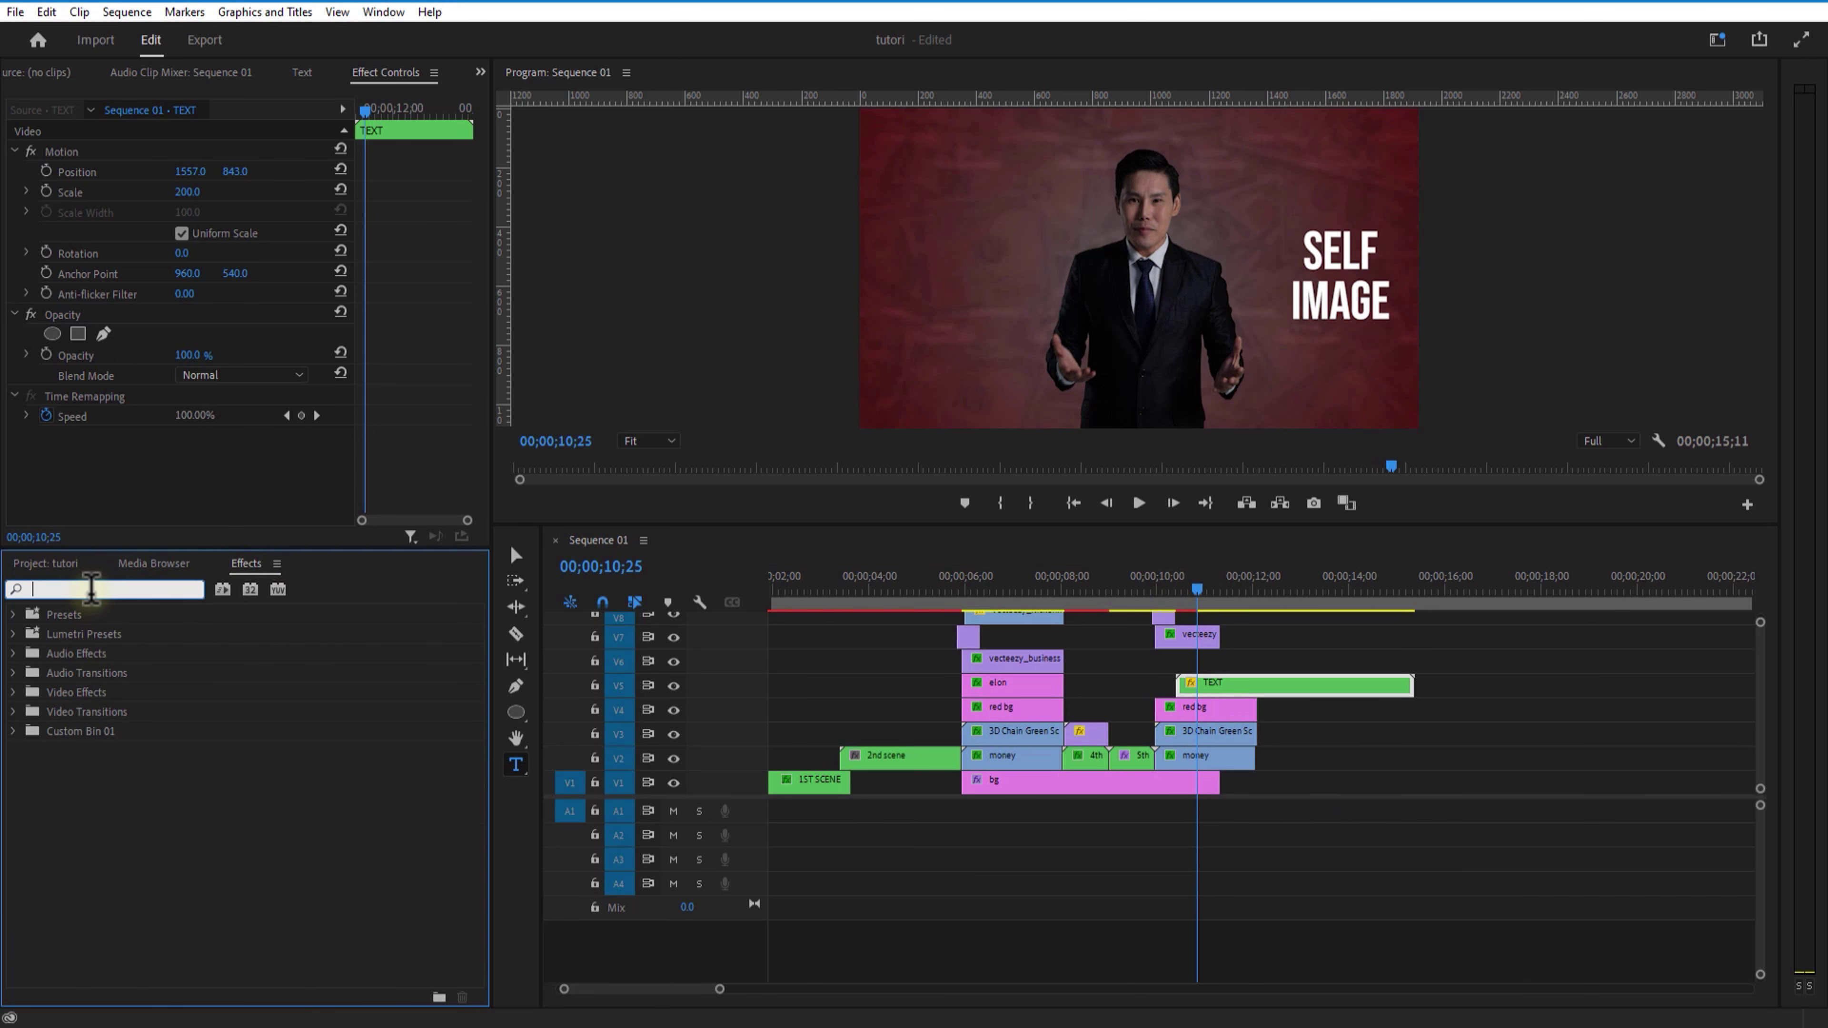
type("OP")
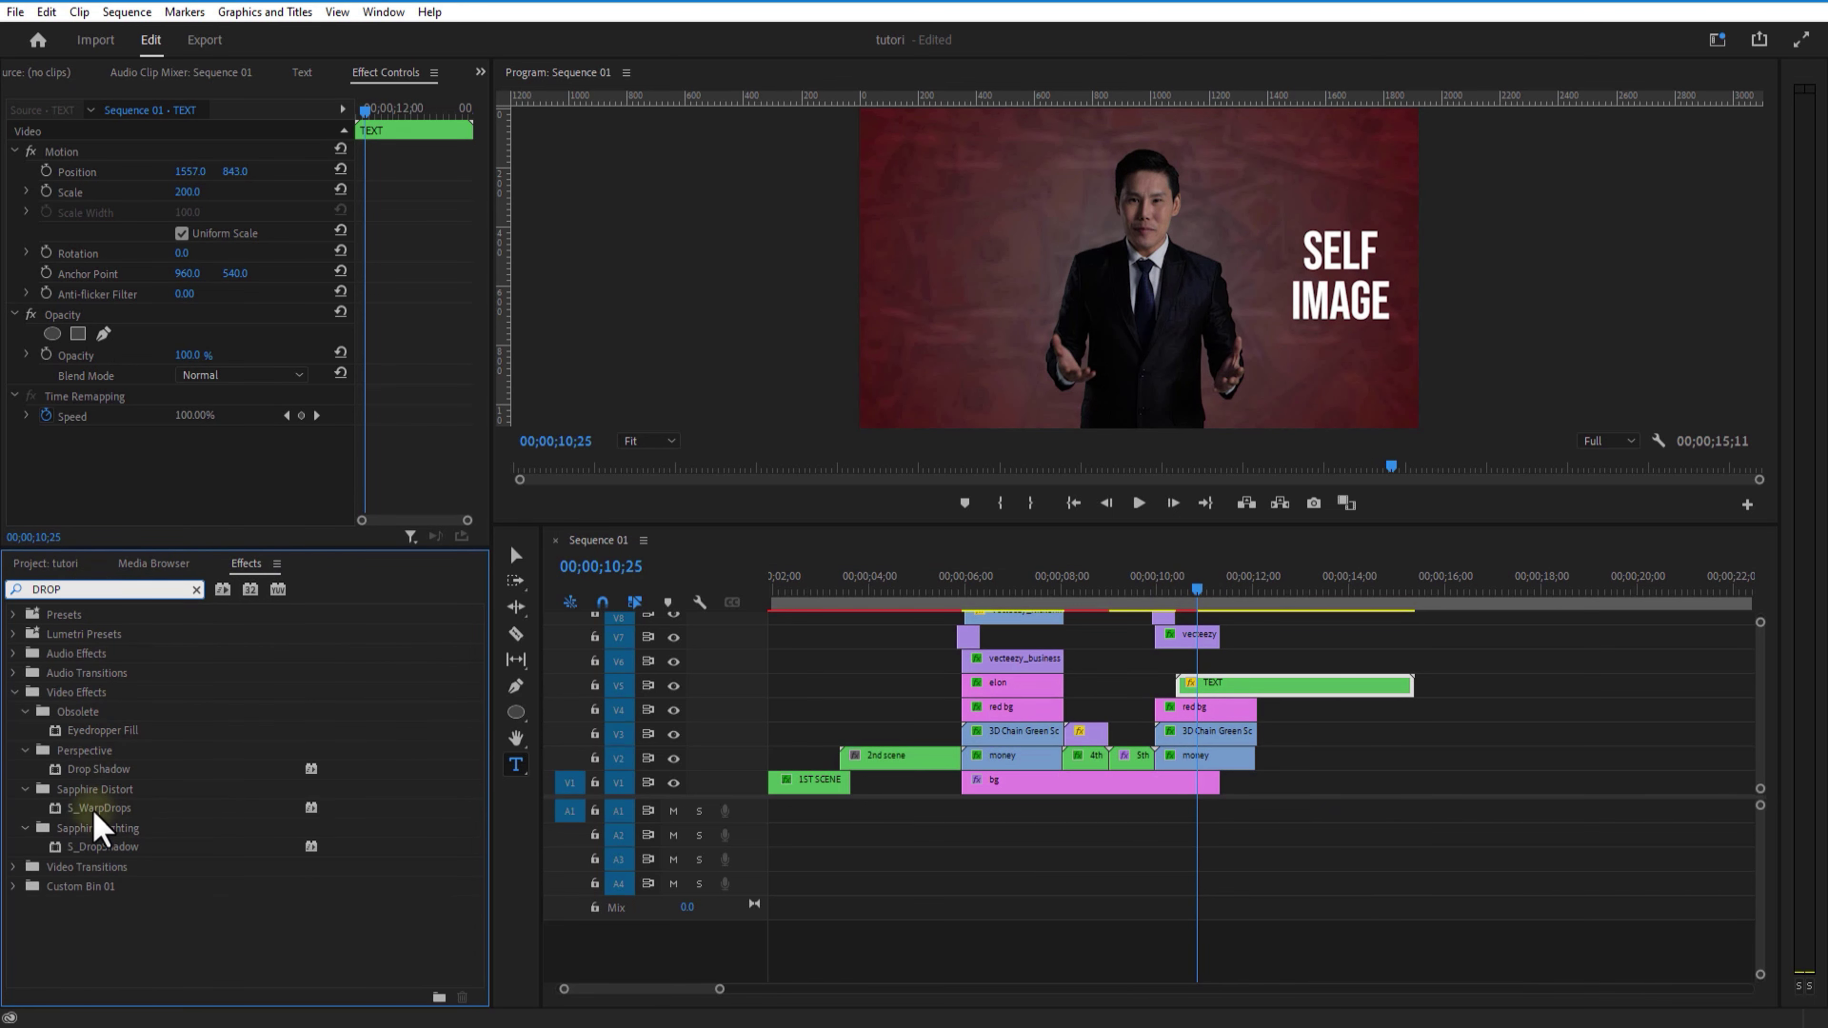
left_click_drag(82, 770, 832, 782)
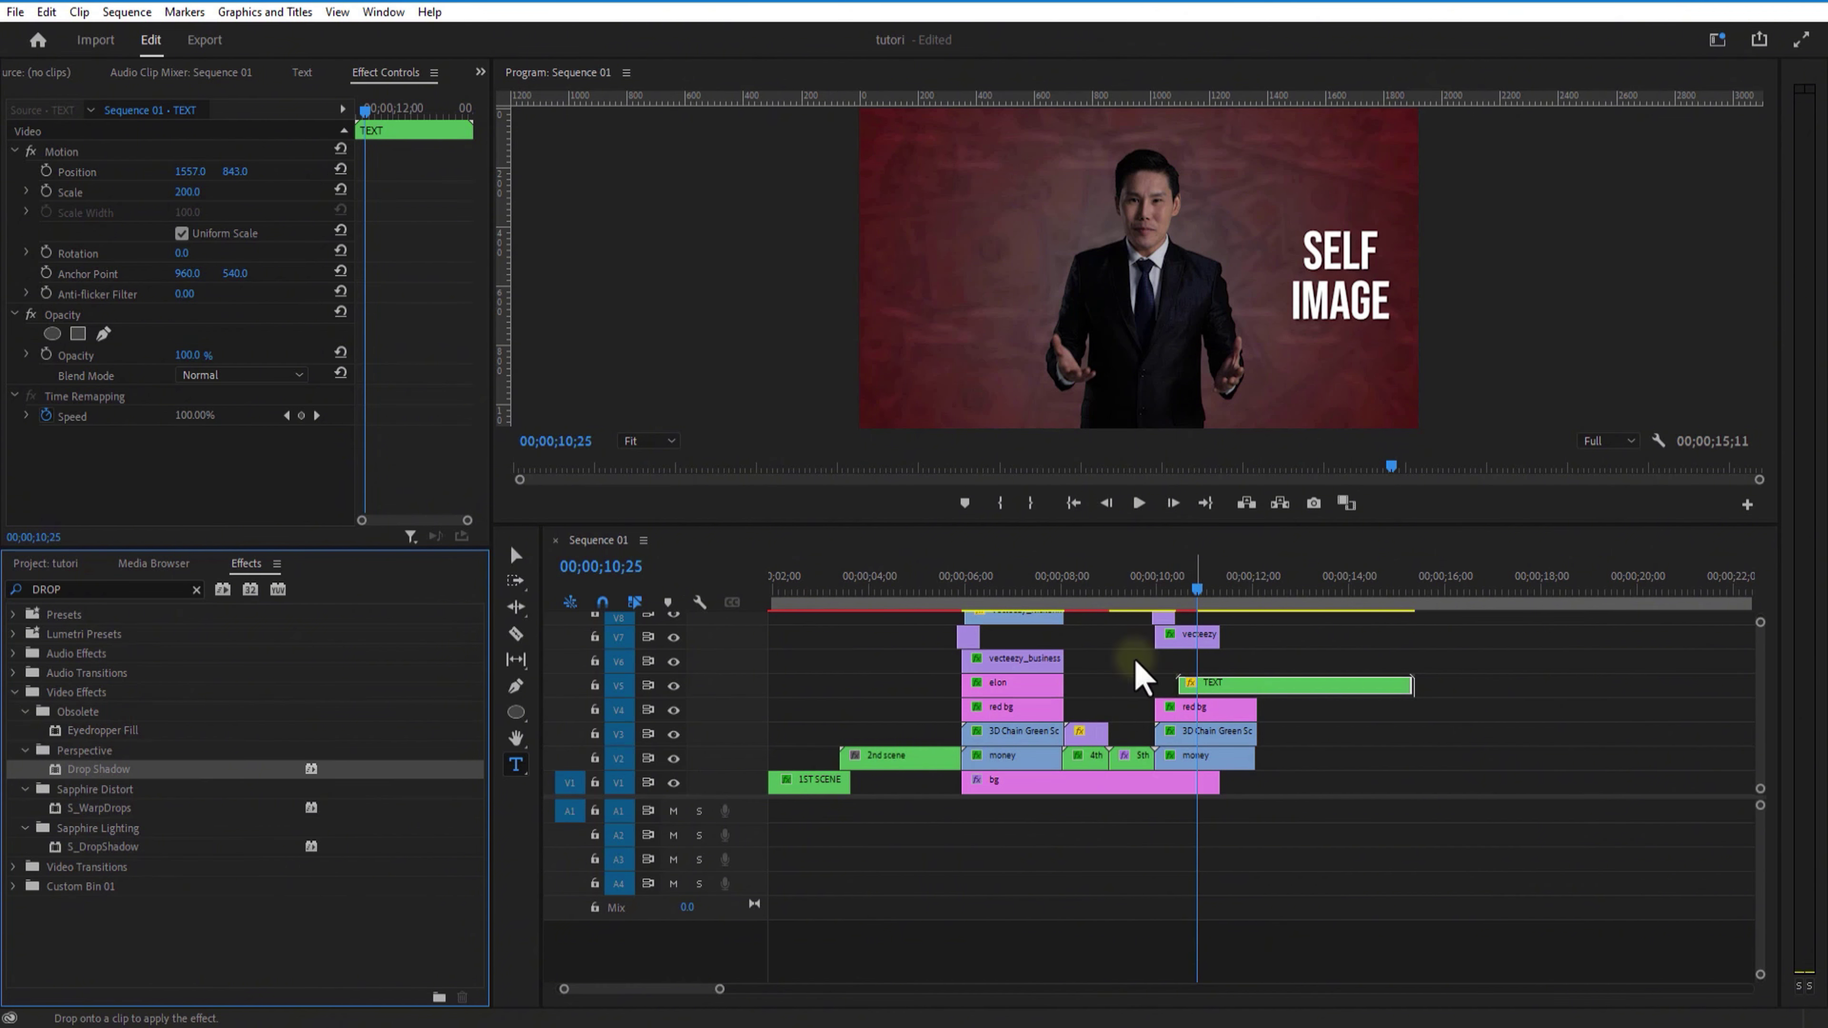
left_click_drag(1143, 677, 1194, 684)
Give the Drop Shadow a dark grey color, 100% opacity and a distance of 5.
left_click_drag(481, 268, 477, 359)
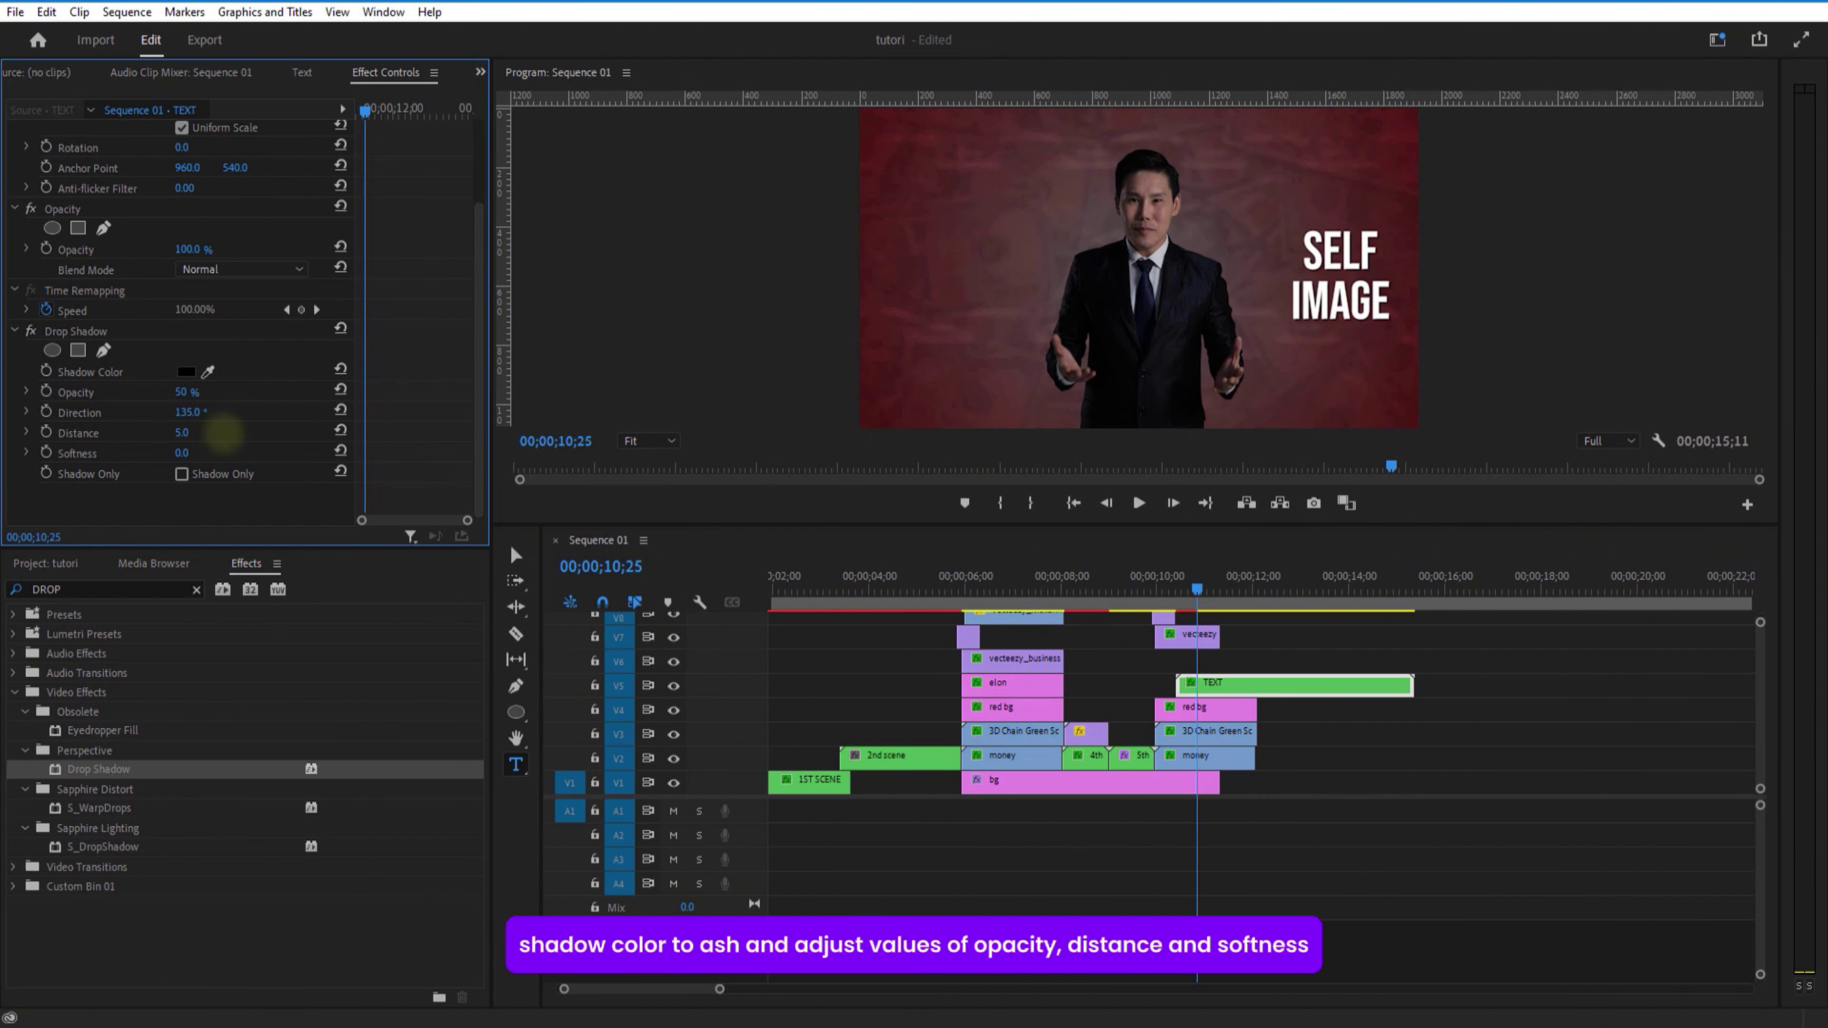
left_click_drag(268, 429, 316, 423)
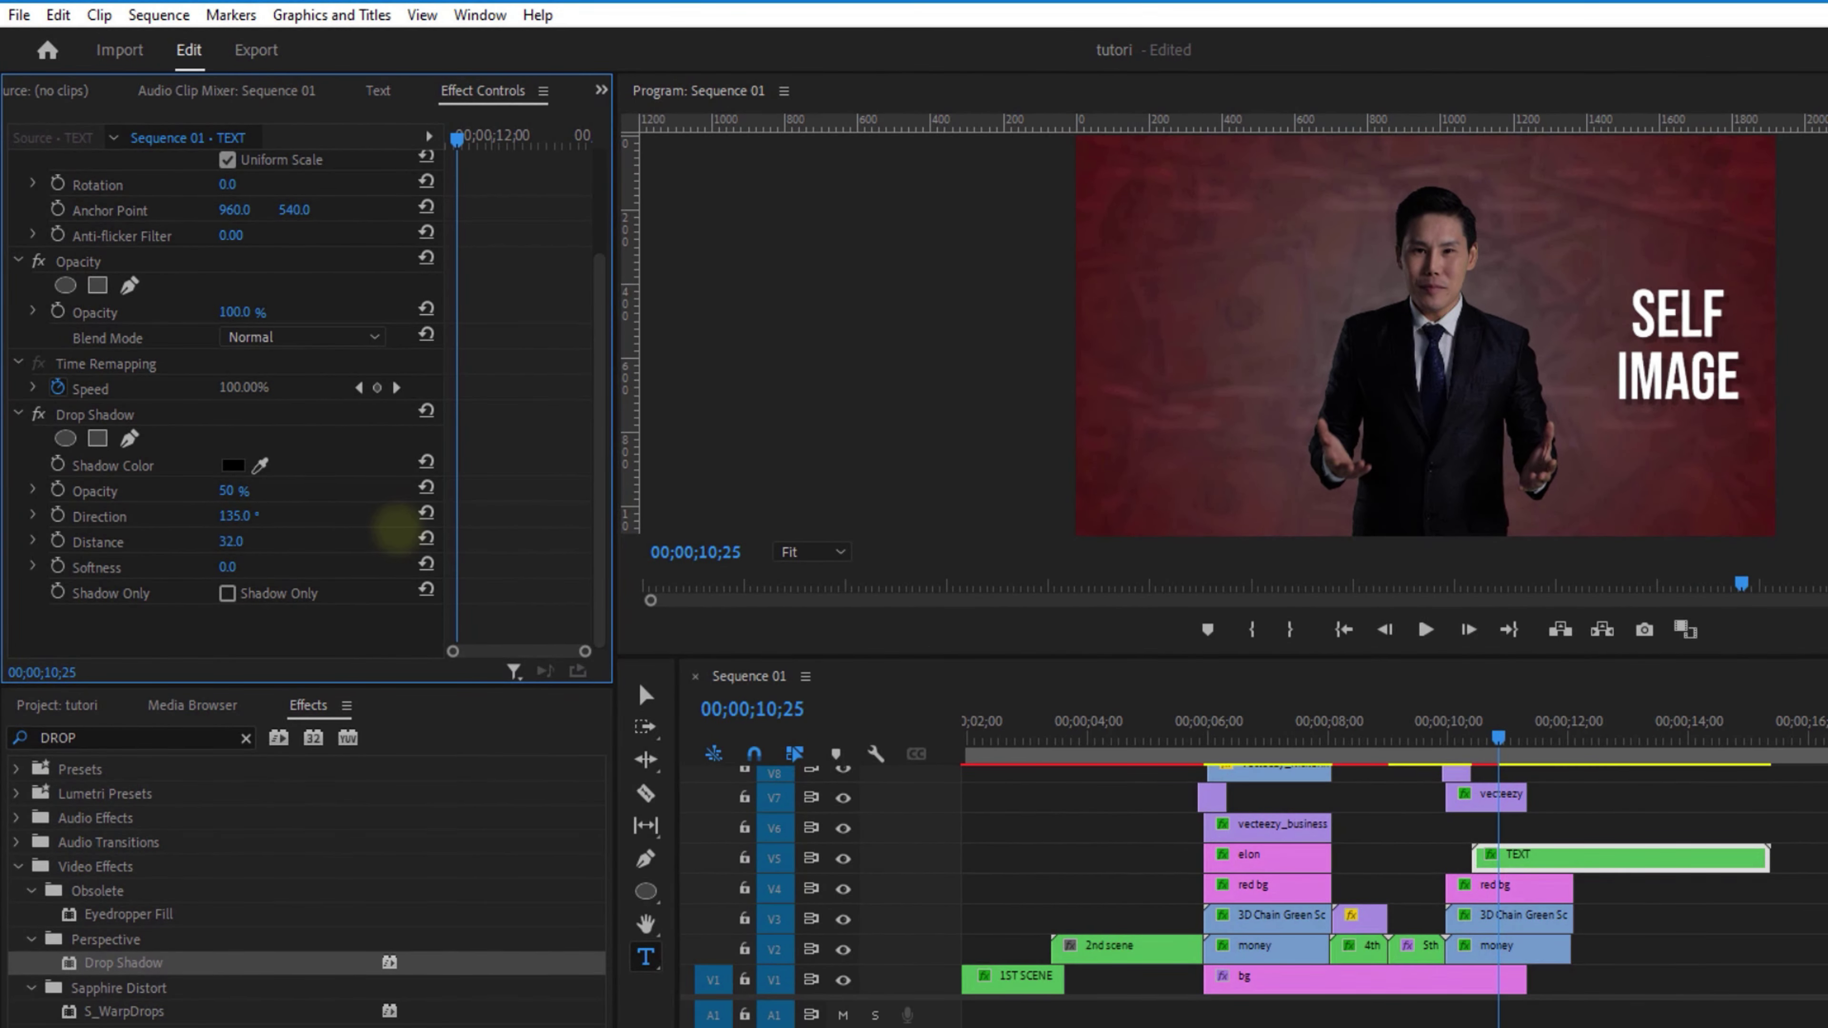
left_click_drag(421, 524, 359, 514)
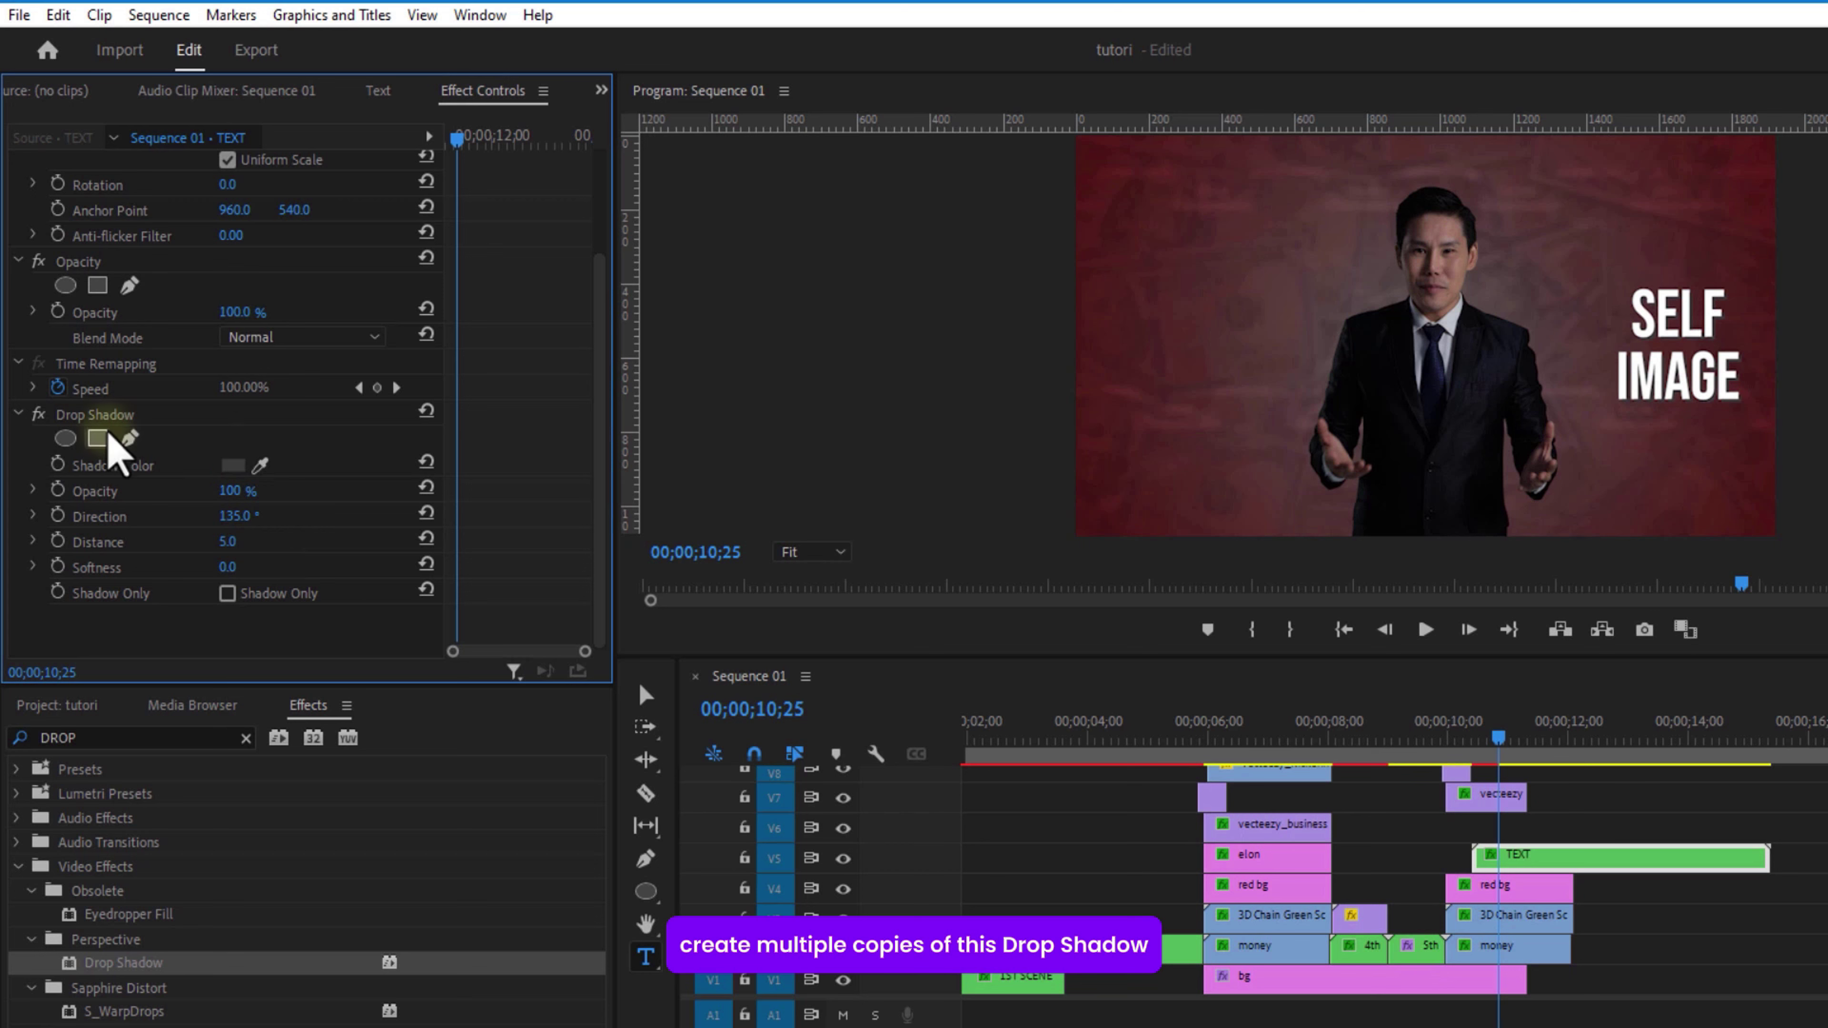
Duplicate the Drop Shadow effect on the TEXT clip to stack multiple copies of the shadow.
left_click(111, 419)
key("ctrl+c")
key("ctrl+v")
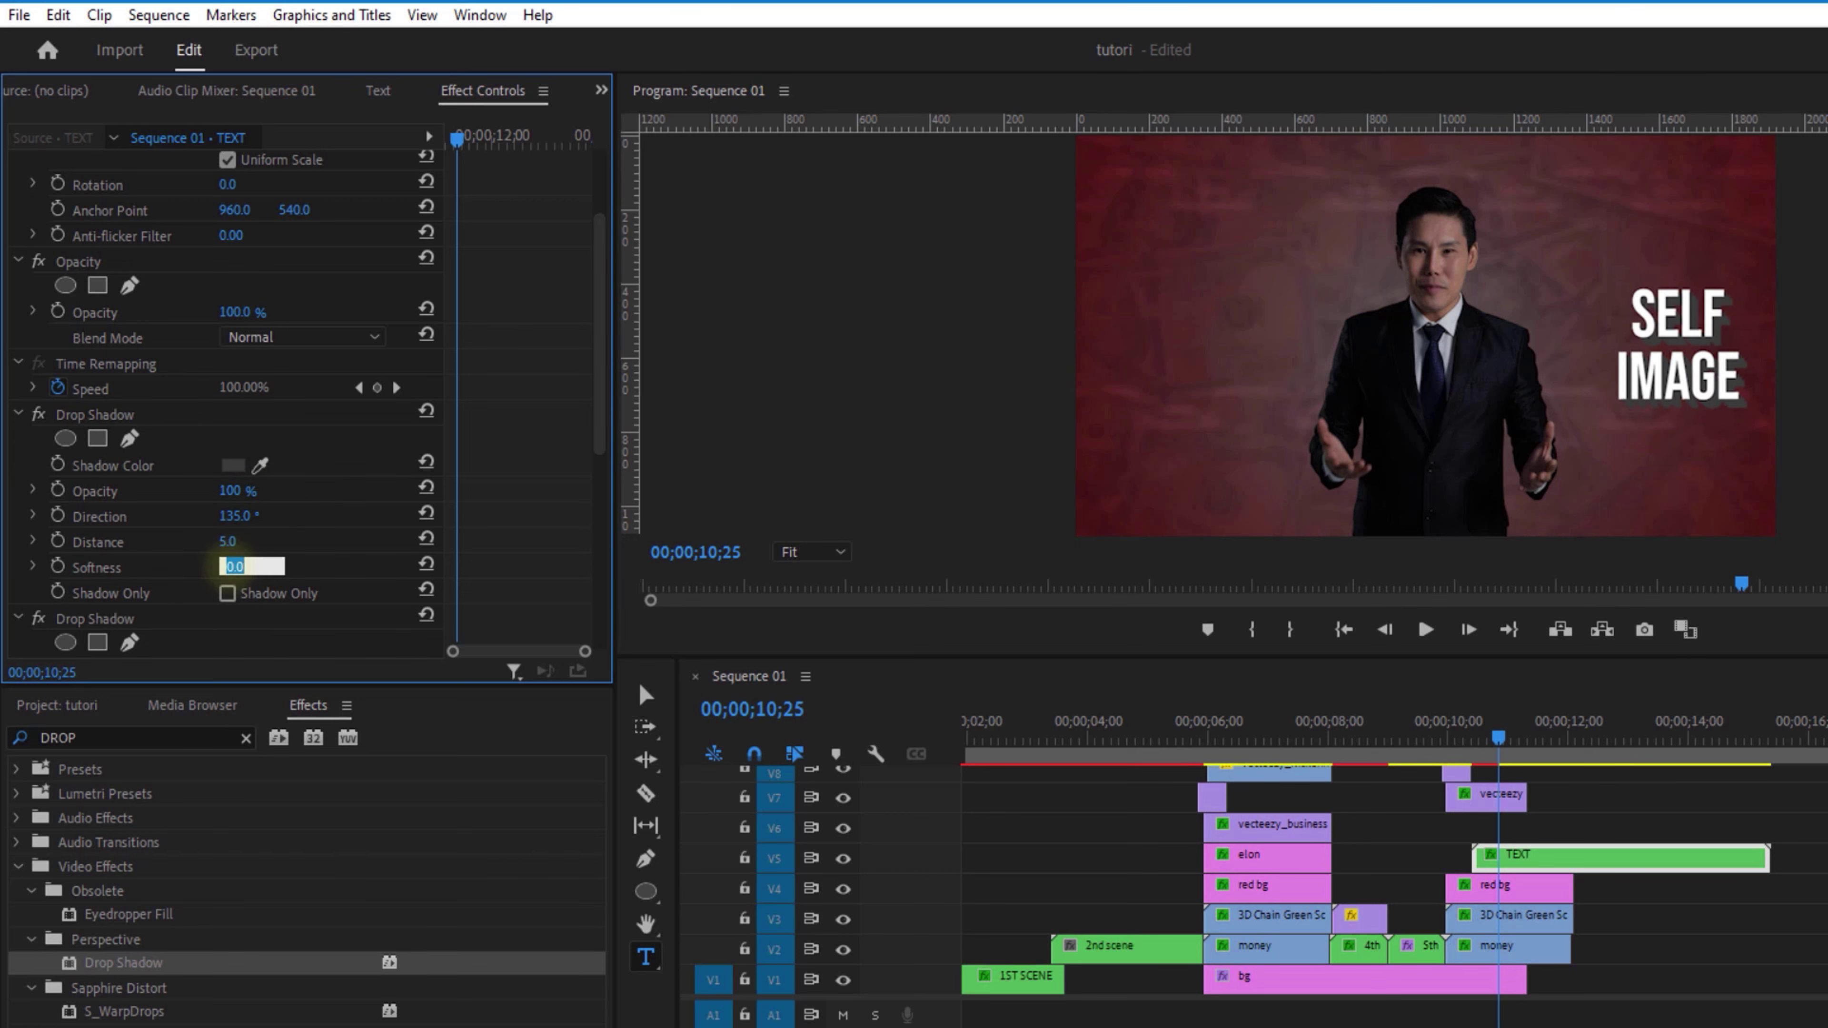
Set the softness of the TEXT clip's Drop Shadow to 10.
type("10")
key("Return")
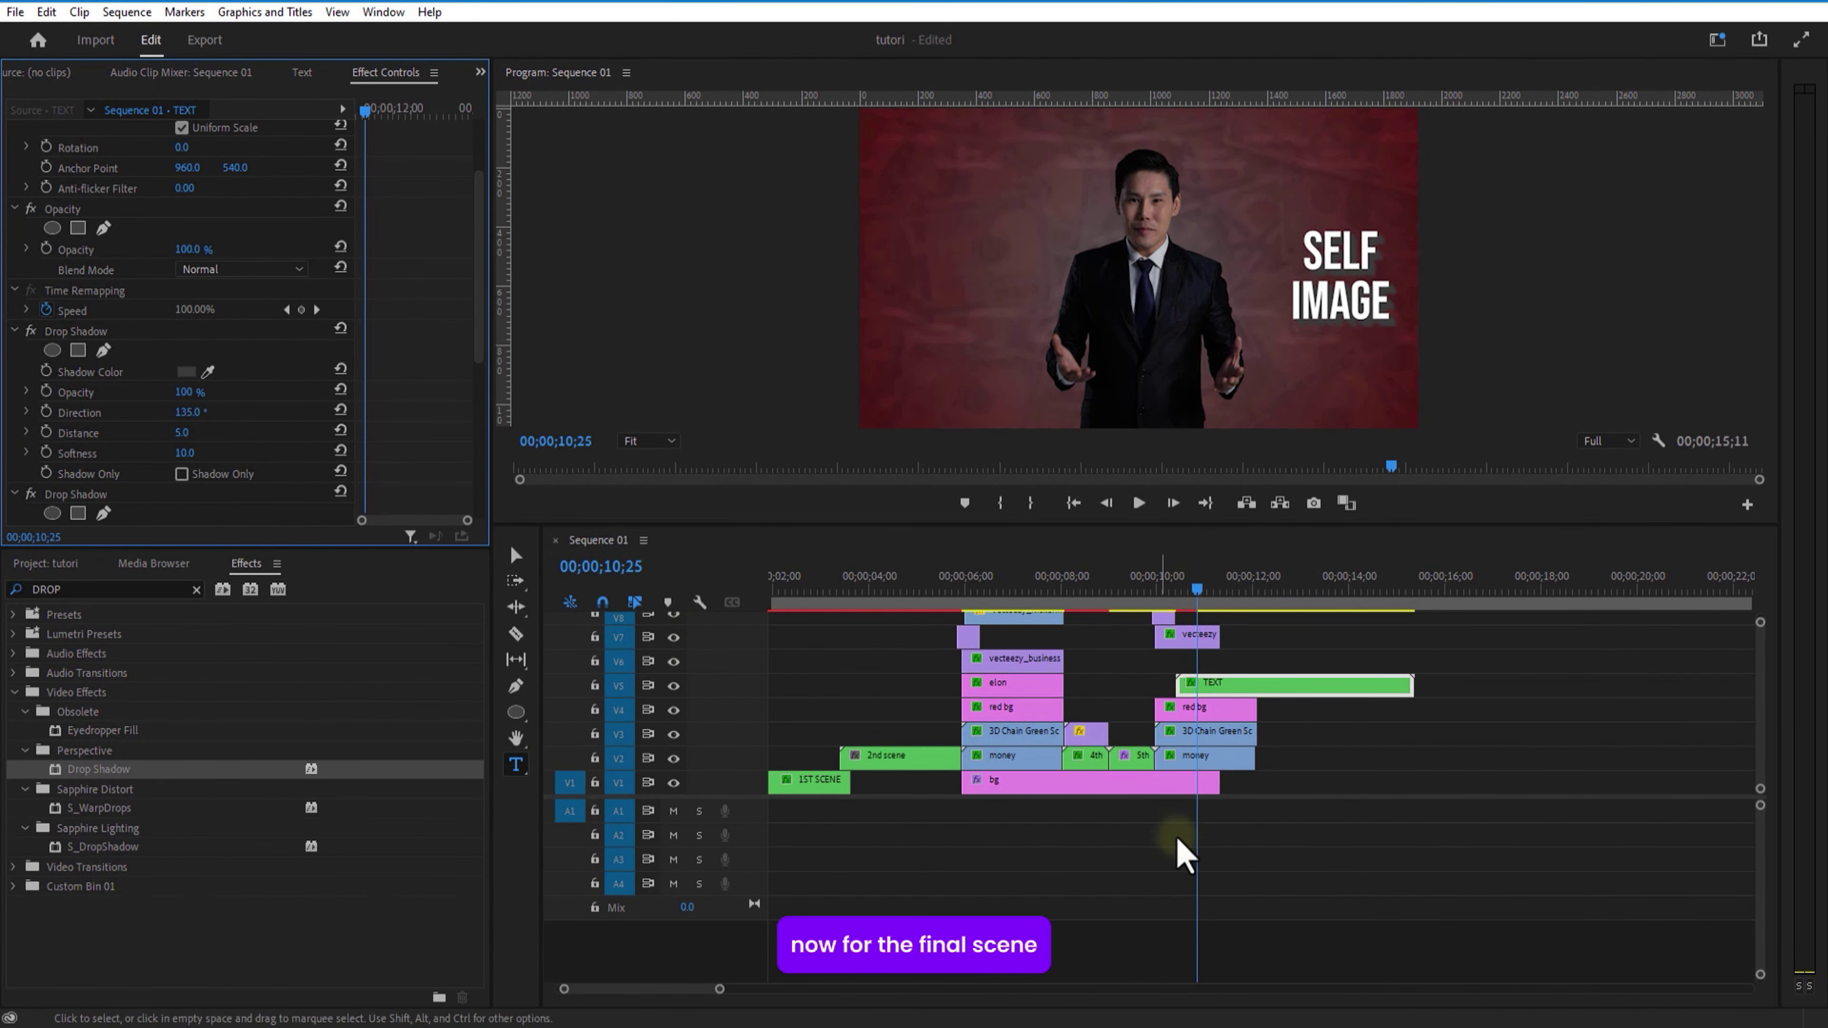
Cut the sixth scene's stacked clips at 00;00;11;09 and delete the parts after the cut.
left_click(1160, 617)
key("space")
key("space")
key("=")
key("c")
left_click(1272, 755, "shift")
key("v")
left_click_drag(1498, 764, 1288, 677)
key("Delete")
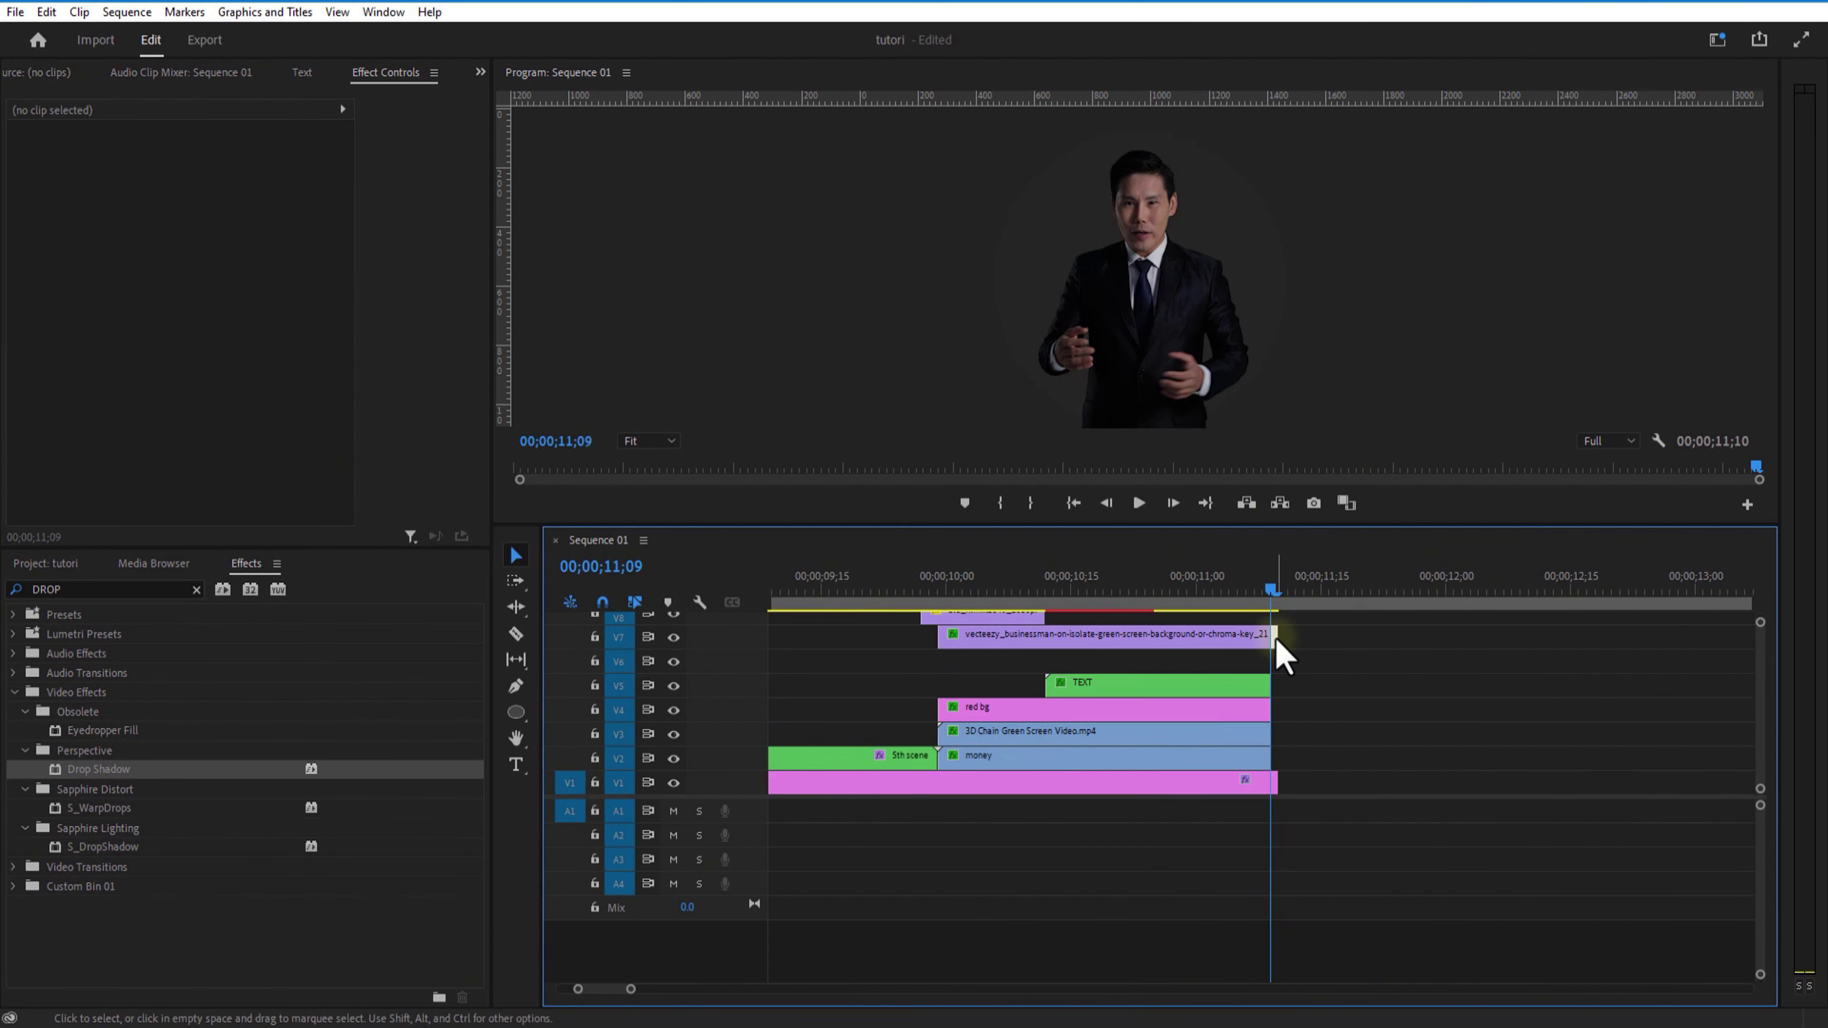
left_click(1274, 640)
key("Delete")
Extend the bg clip on V1 to 00;00;12;00 and the GRID layer to 00;00;12;02.
left_click_drag(1285, 781, 1444, 782)
left_click_drag(1220, 526, 1221, 351)
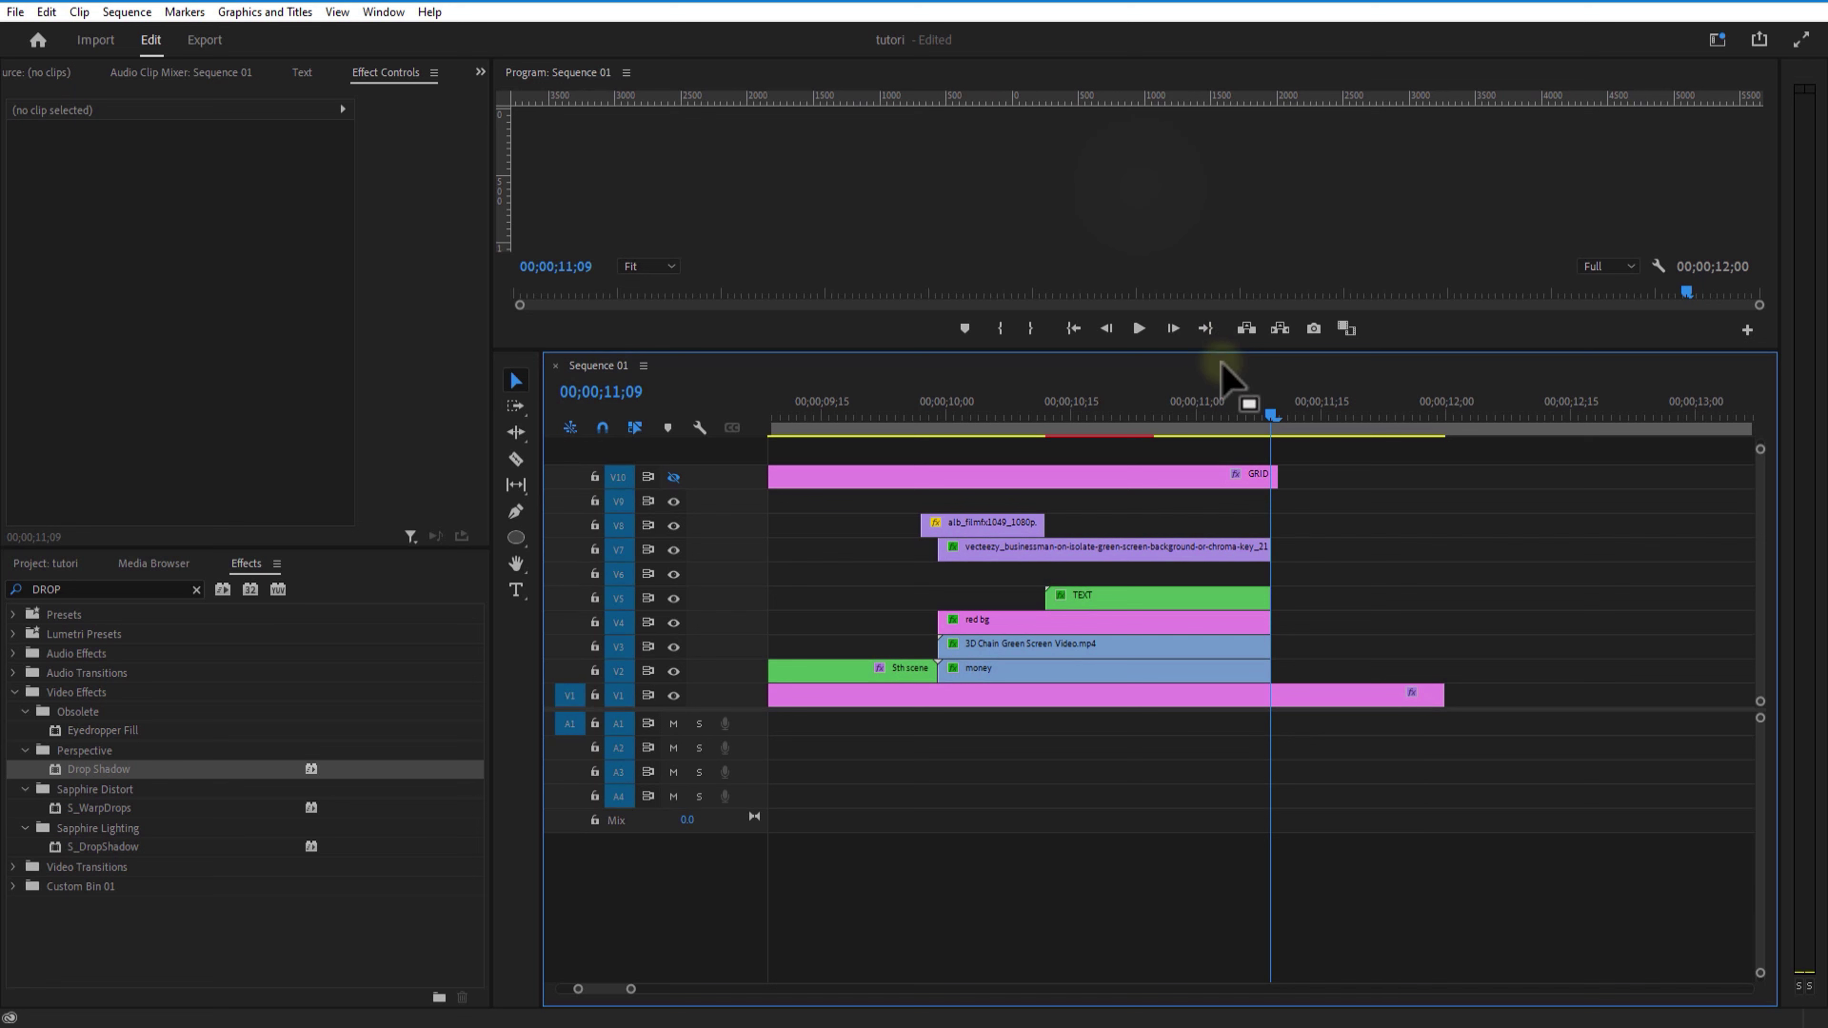
left_click_drag(1277, 477, 1459, 493)
Duplicate the alb_filmfx1049_1080p clip over the sixth scene's end and place close-up-elder-patient.jpg on V2 after the cut.
left_click(1029, 530)
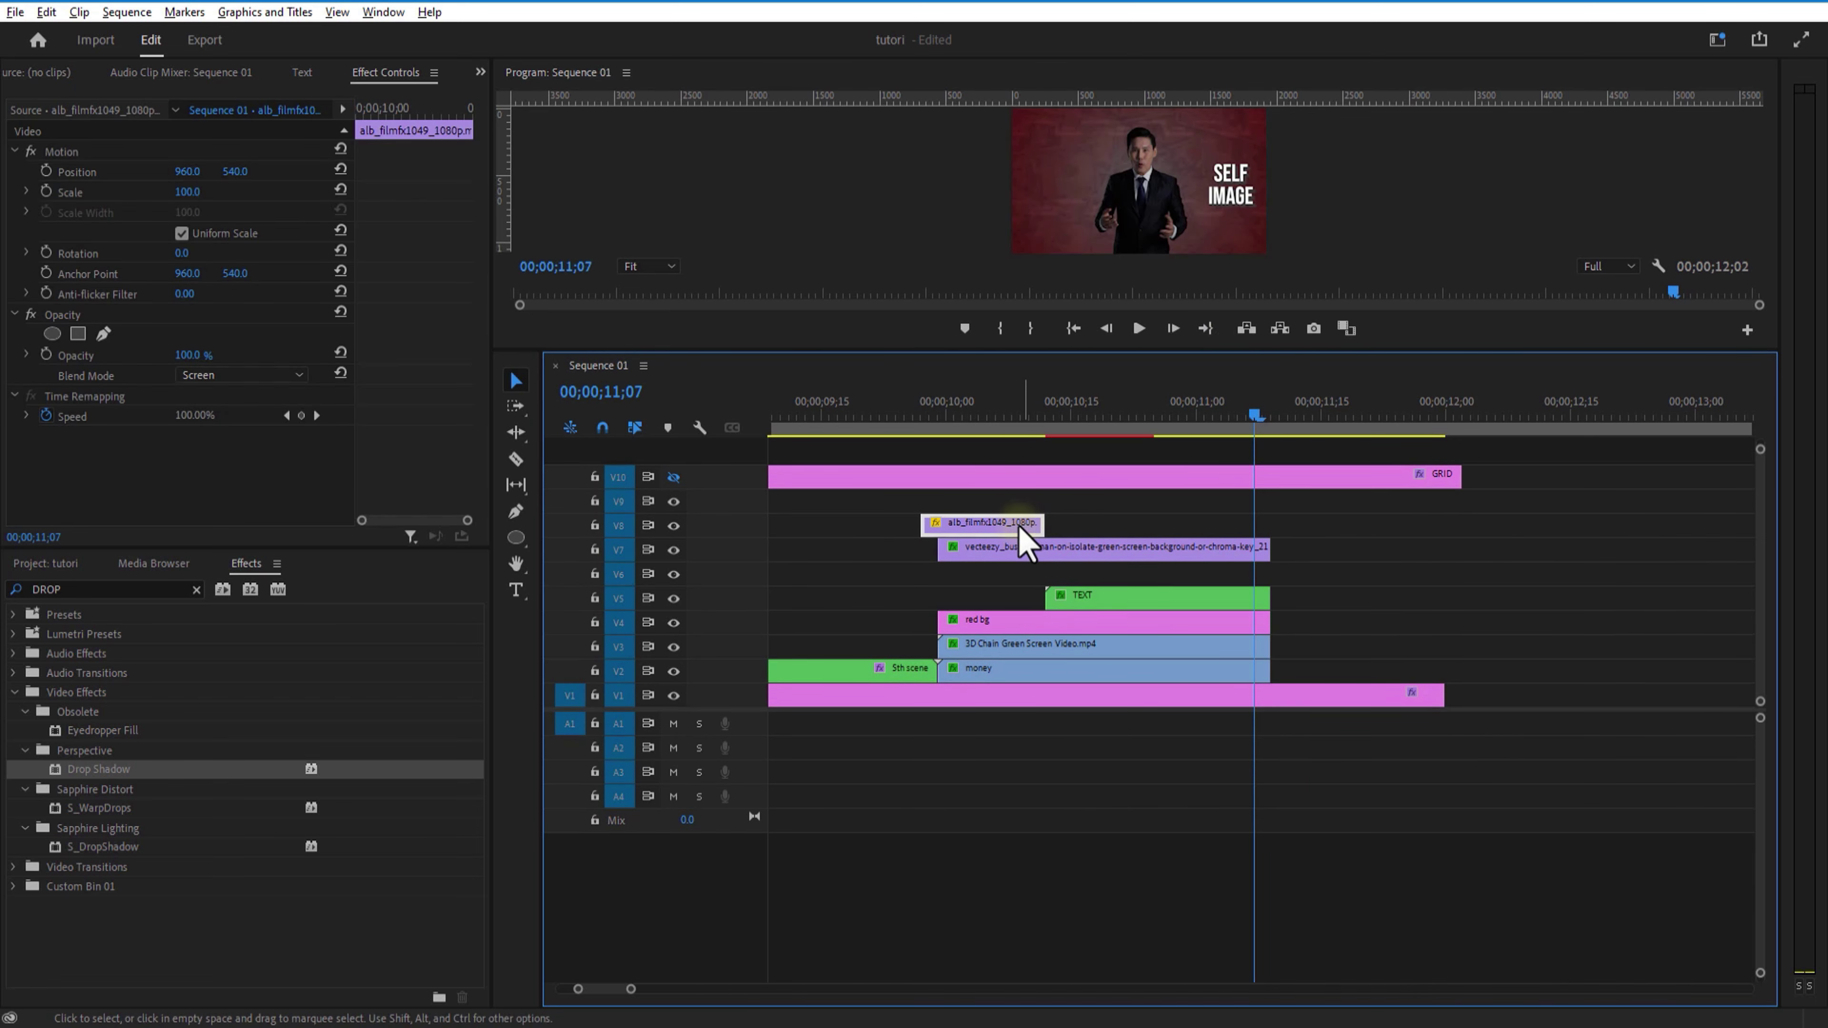
left_click_drag(1021, 532, 1270, 418)
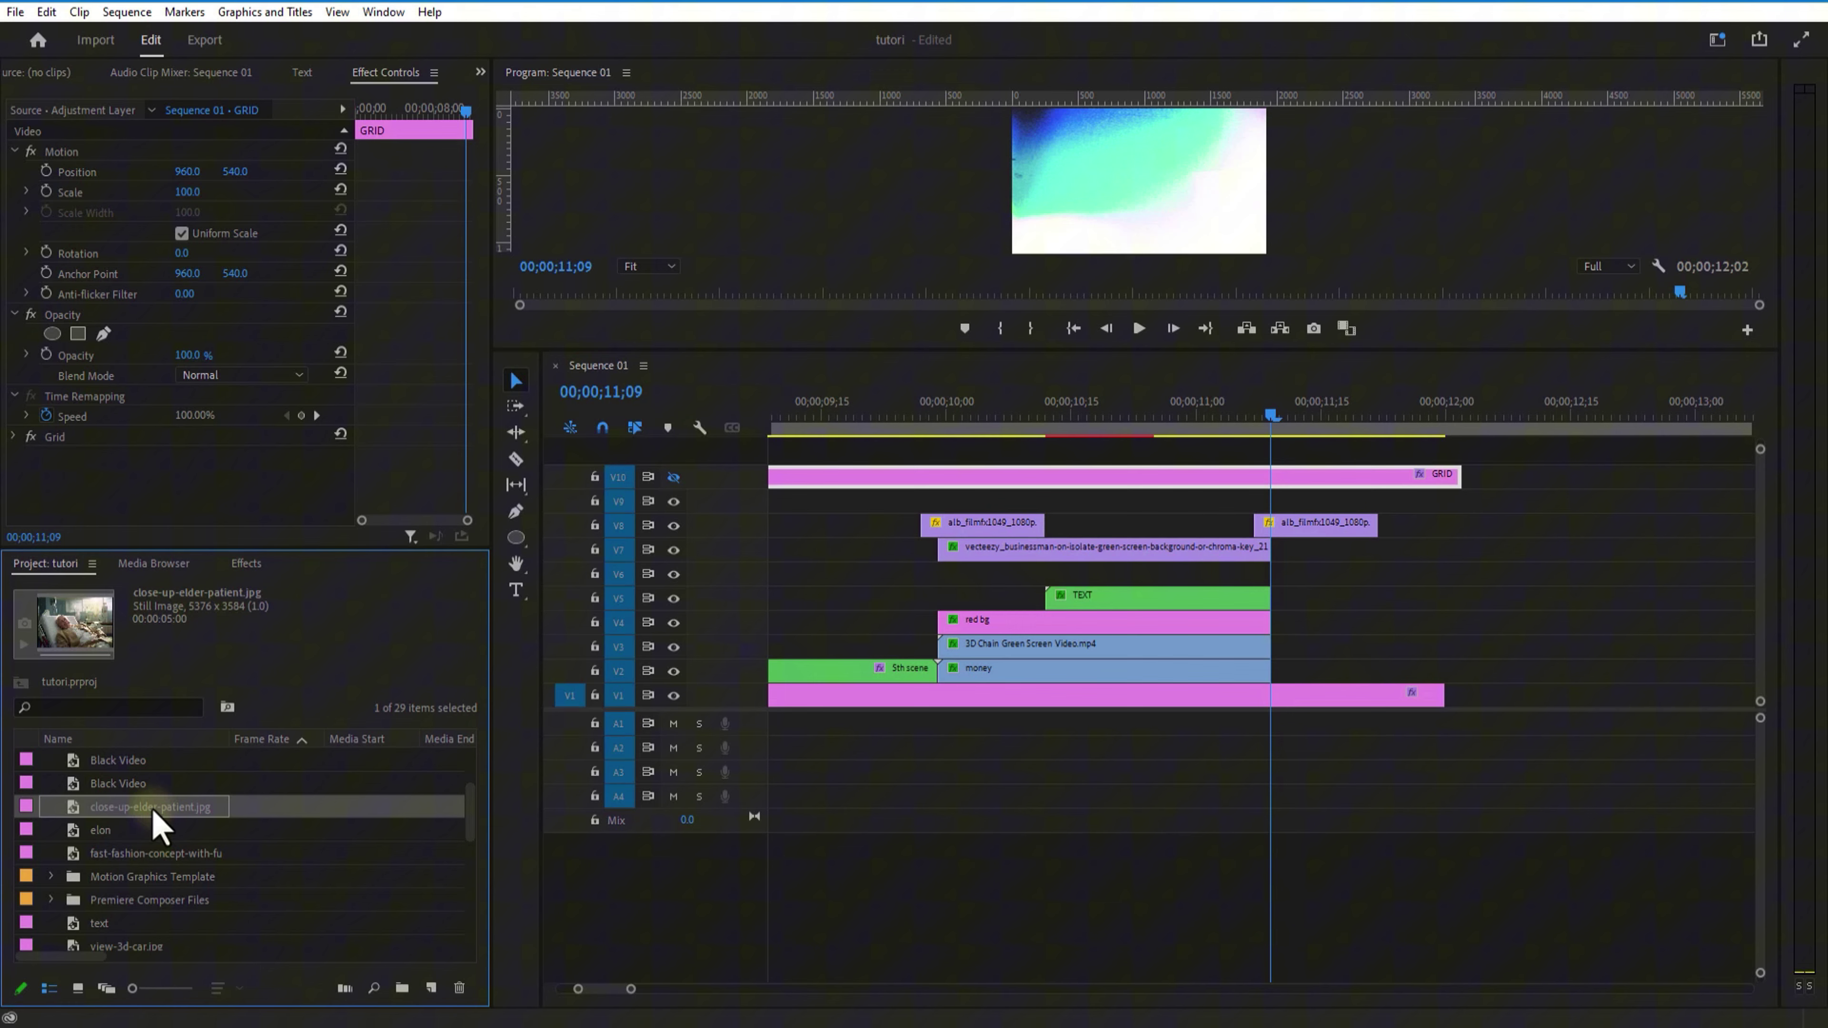
left_click_drag(154, 812, 1396, 688)
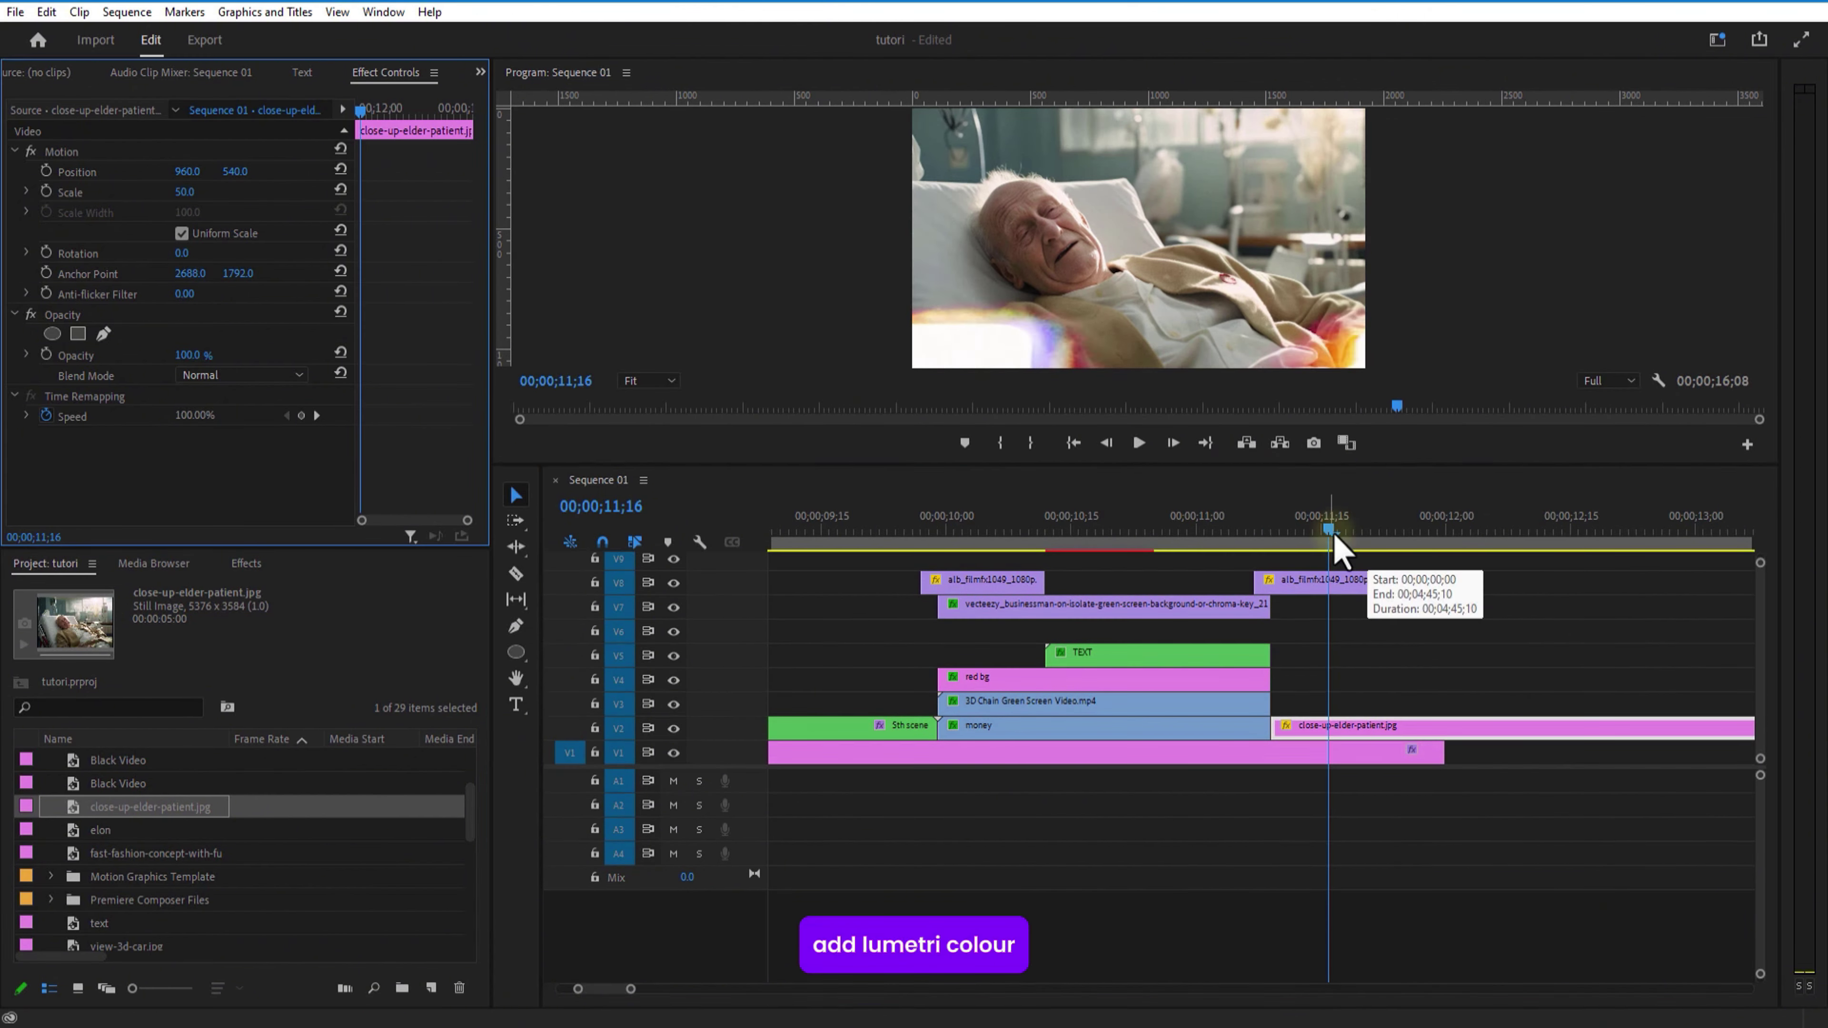
Trim the patient image to end at 00;00;13;00 and extend the bg clip to the same point.
left_click_drag(1334, 532, 1696, 532)
left_click_drag(631, 989, 712, 989)
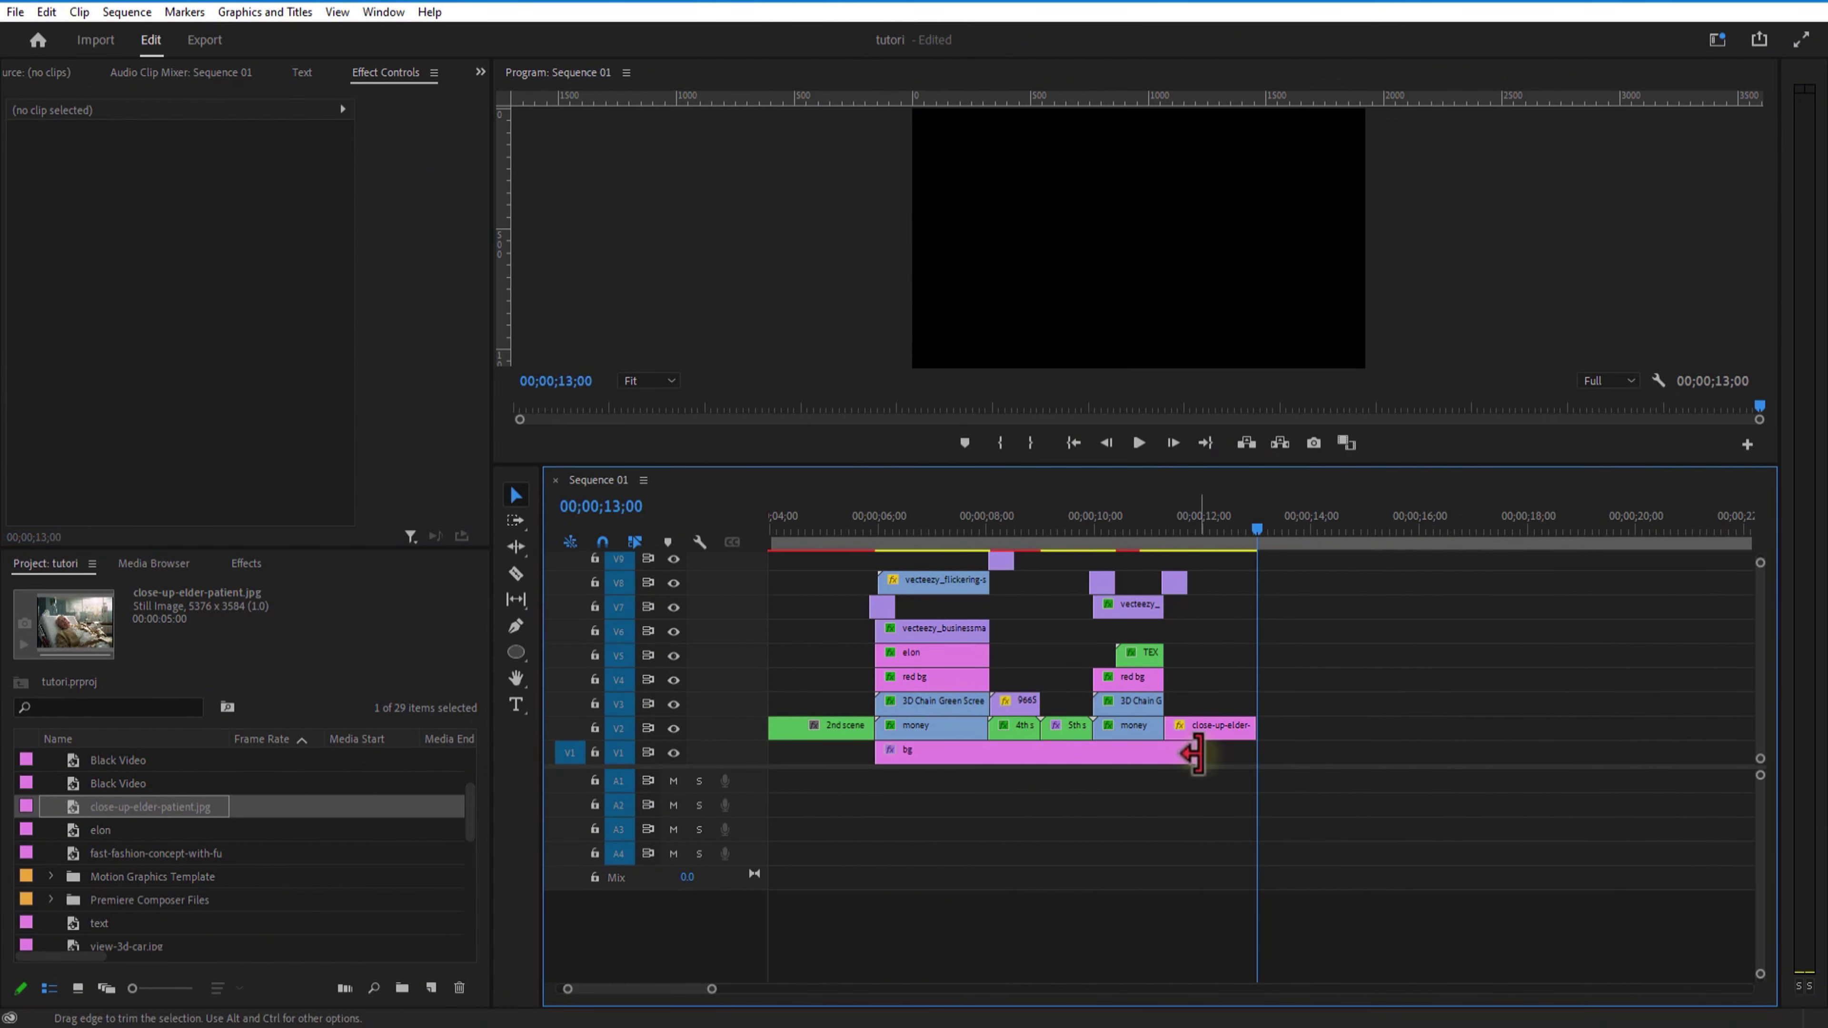
left_click(1192, 747)
Find the Lumetri Color effect and apply it to the patient image clip.
left_click(246, 563)
left_click(108, 589)
double_click(108, 589)
type("LUMETR COL")
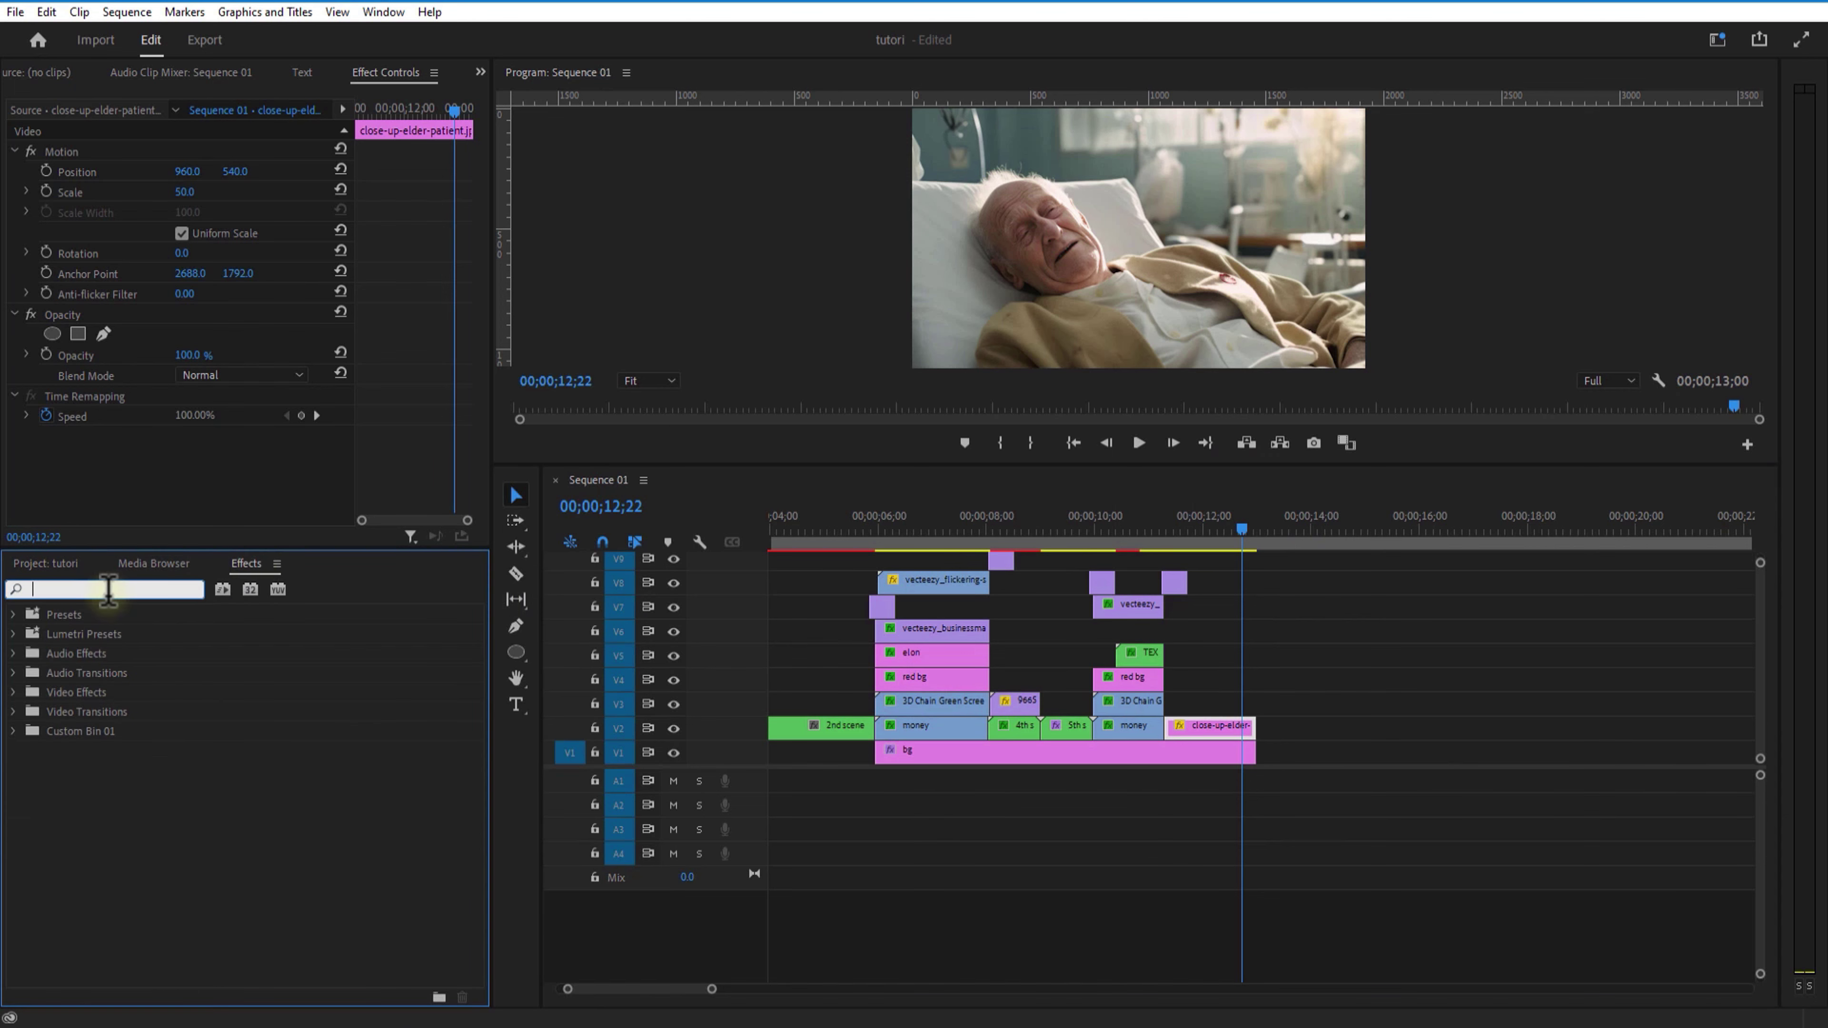
left_click_drag(99, 729, 1207, 727)
scroll(90, 490, "down", 3)
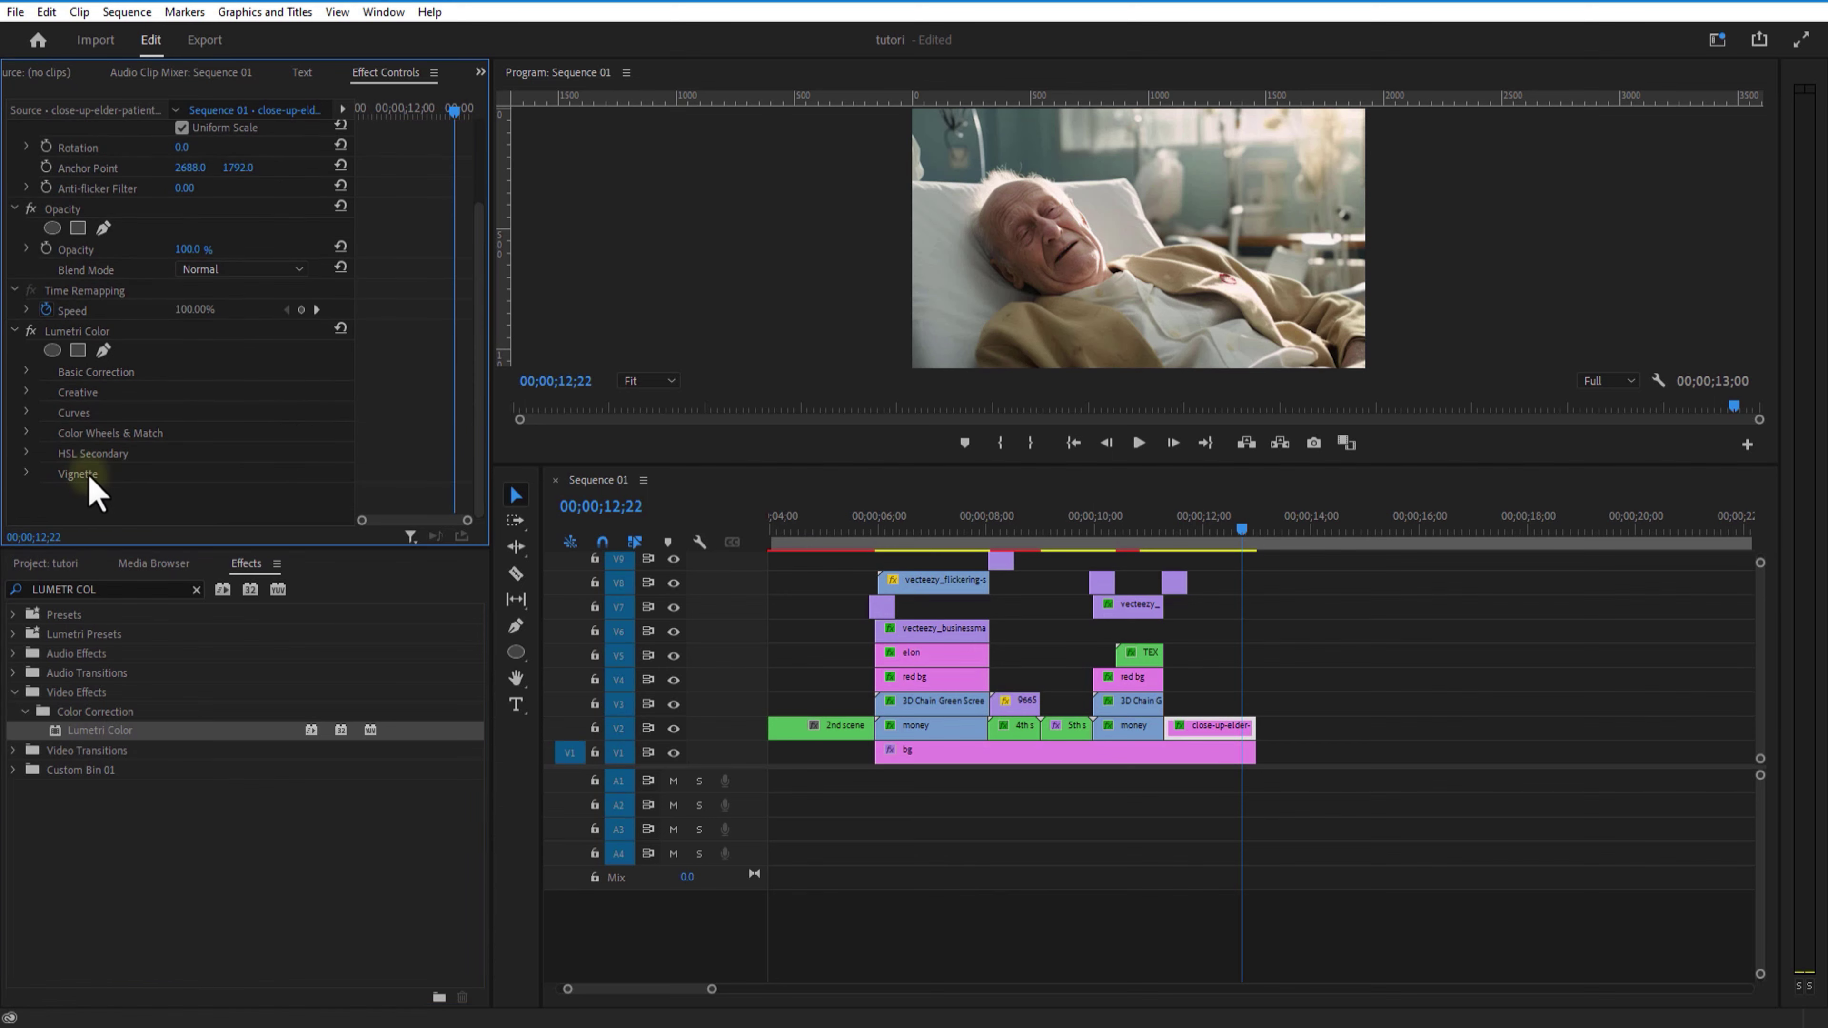
Give the patient image's Lumetri Color vignette an amount of -5 and adjust its roundness.
left_click(27, 474)
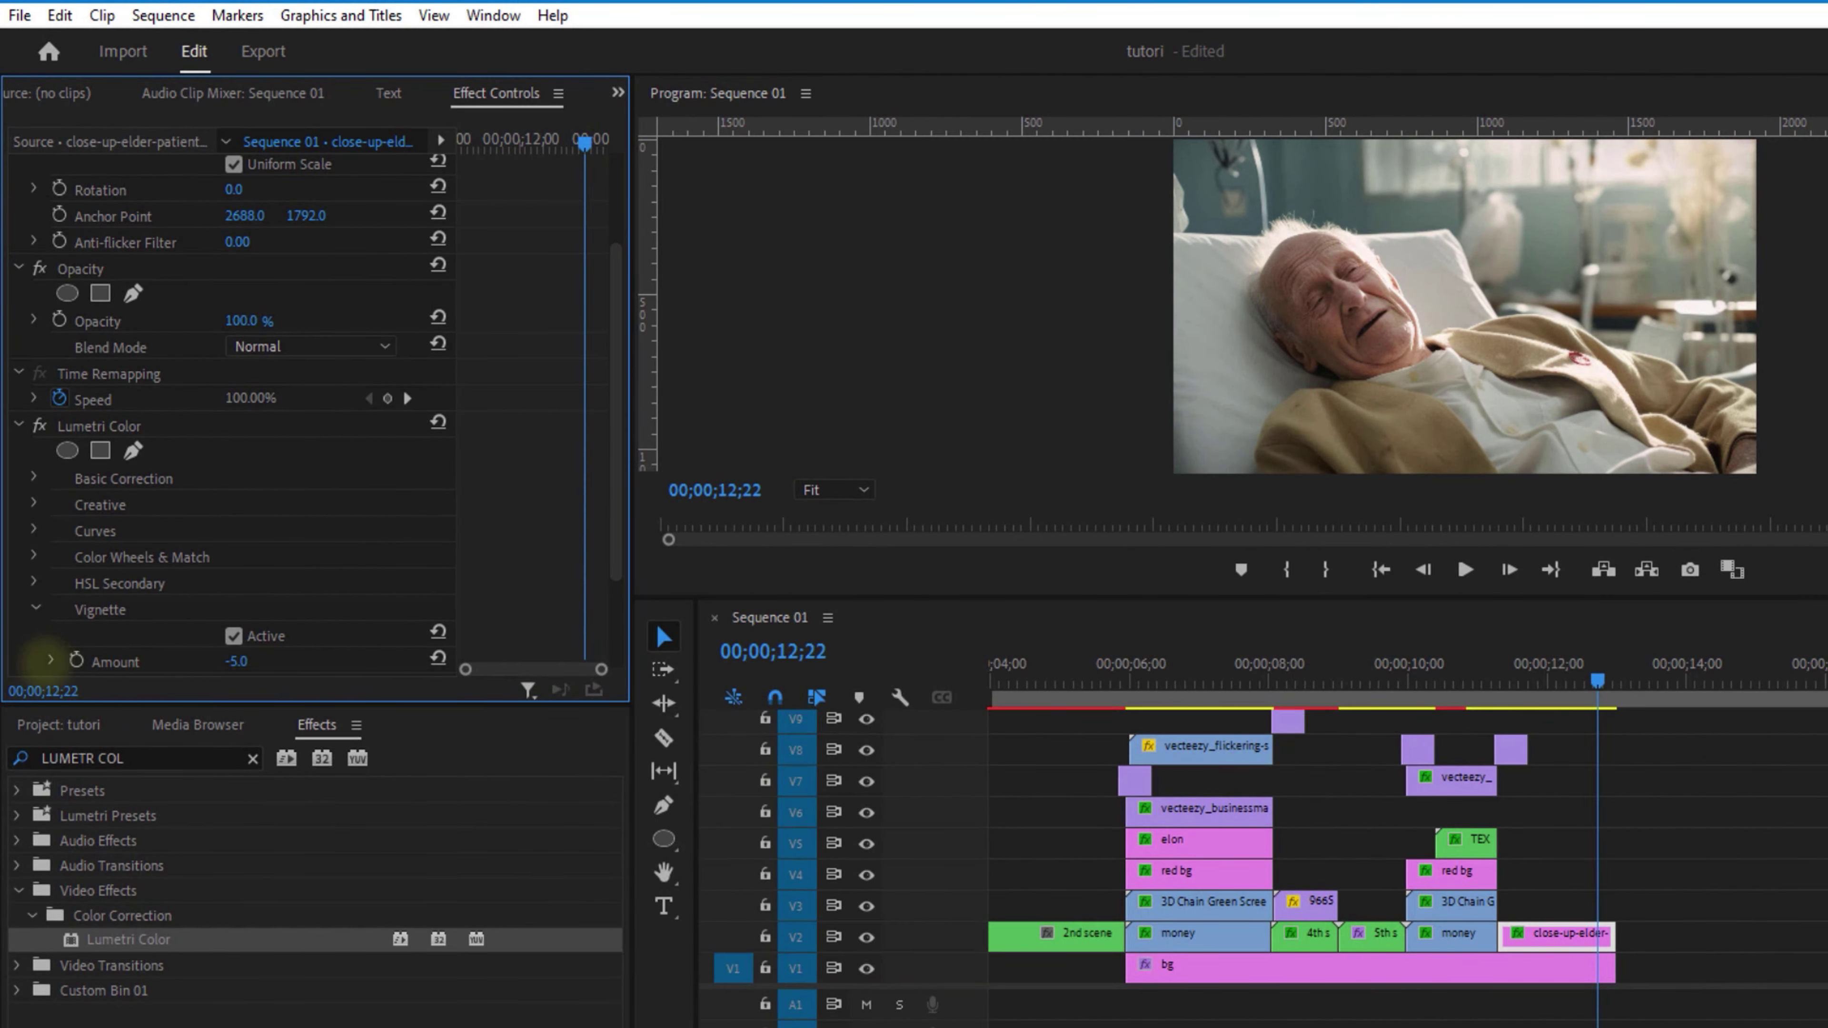
left_click_drag(619, 518, 631, 634)
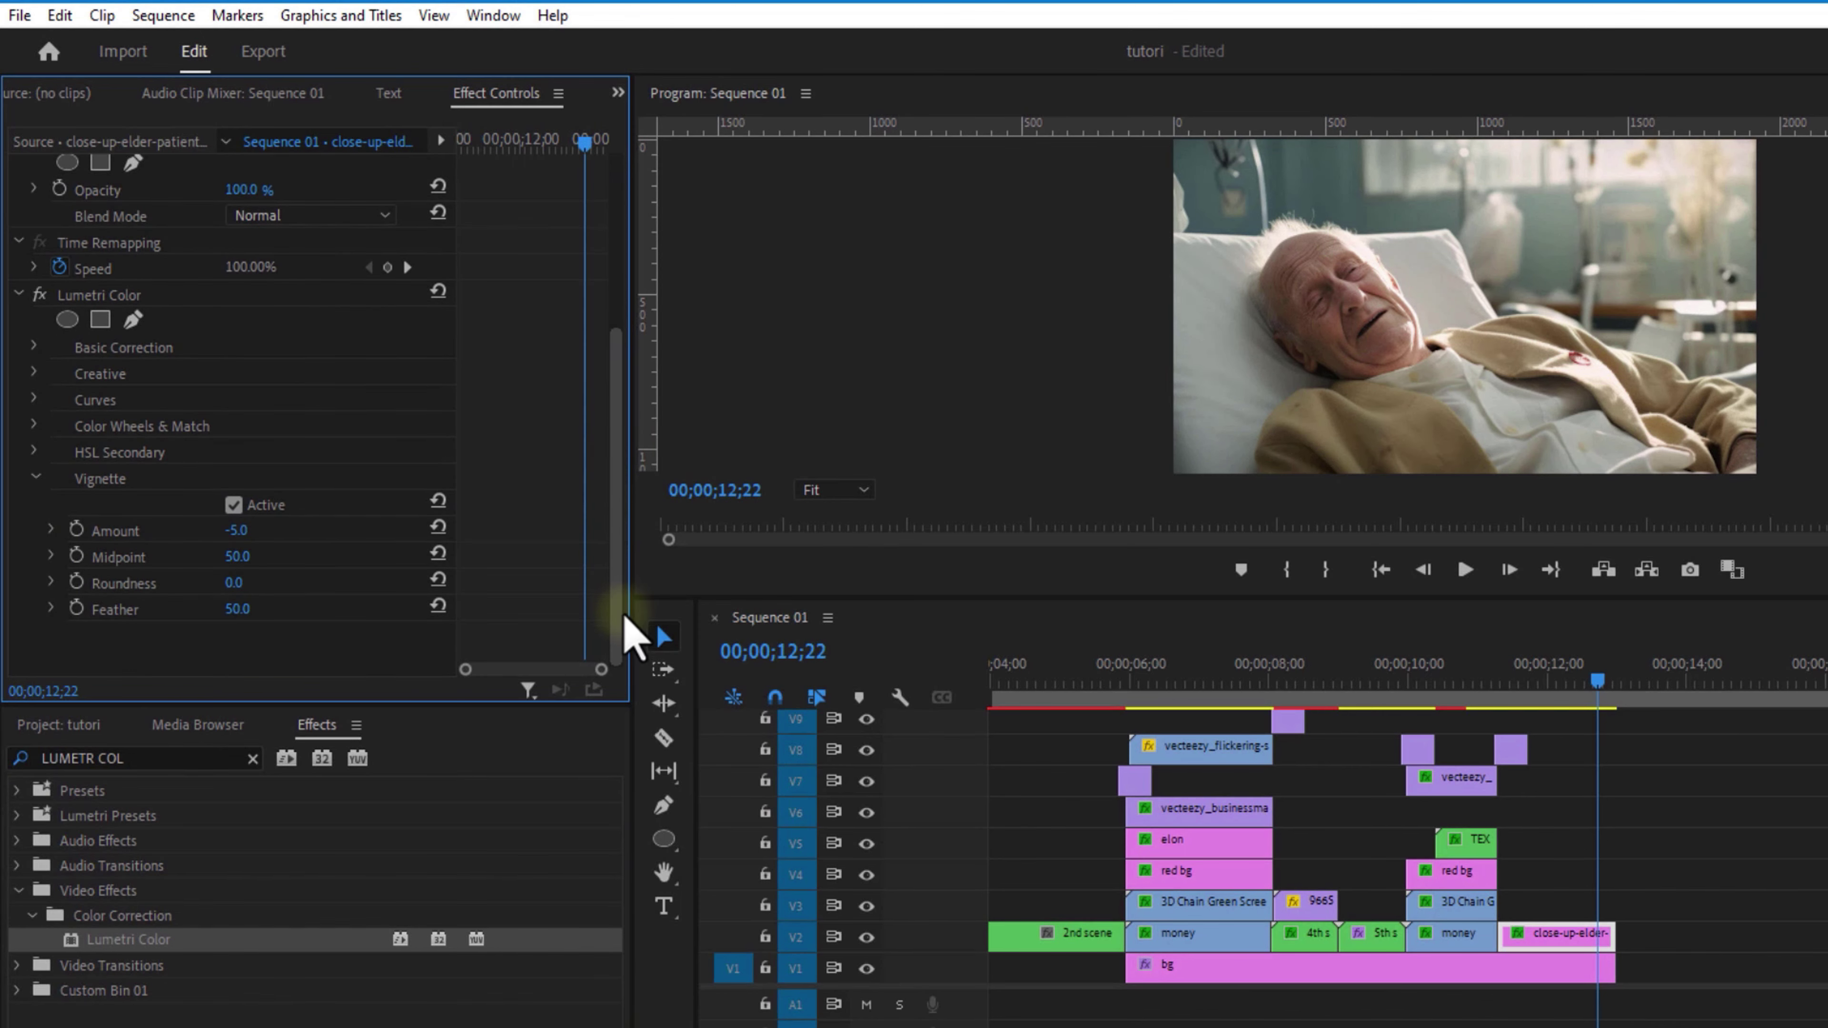
left_click_drag(239, 583, 288, 580)
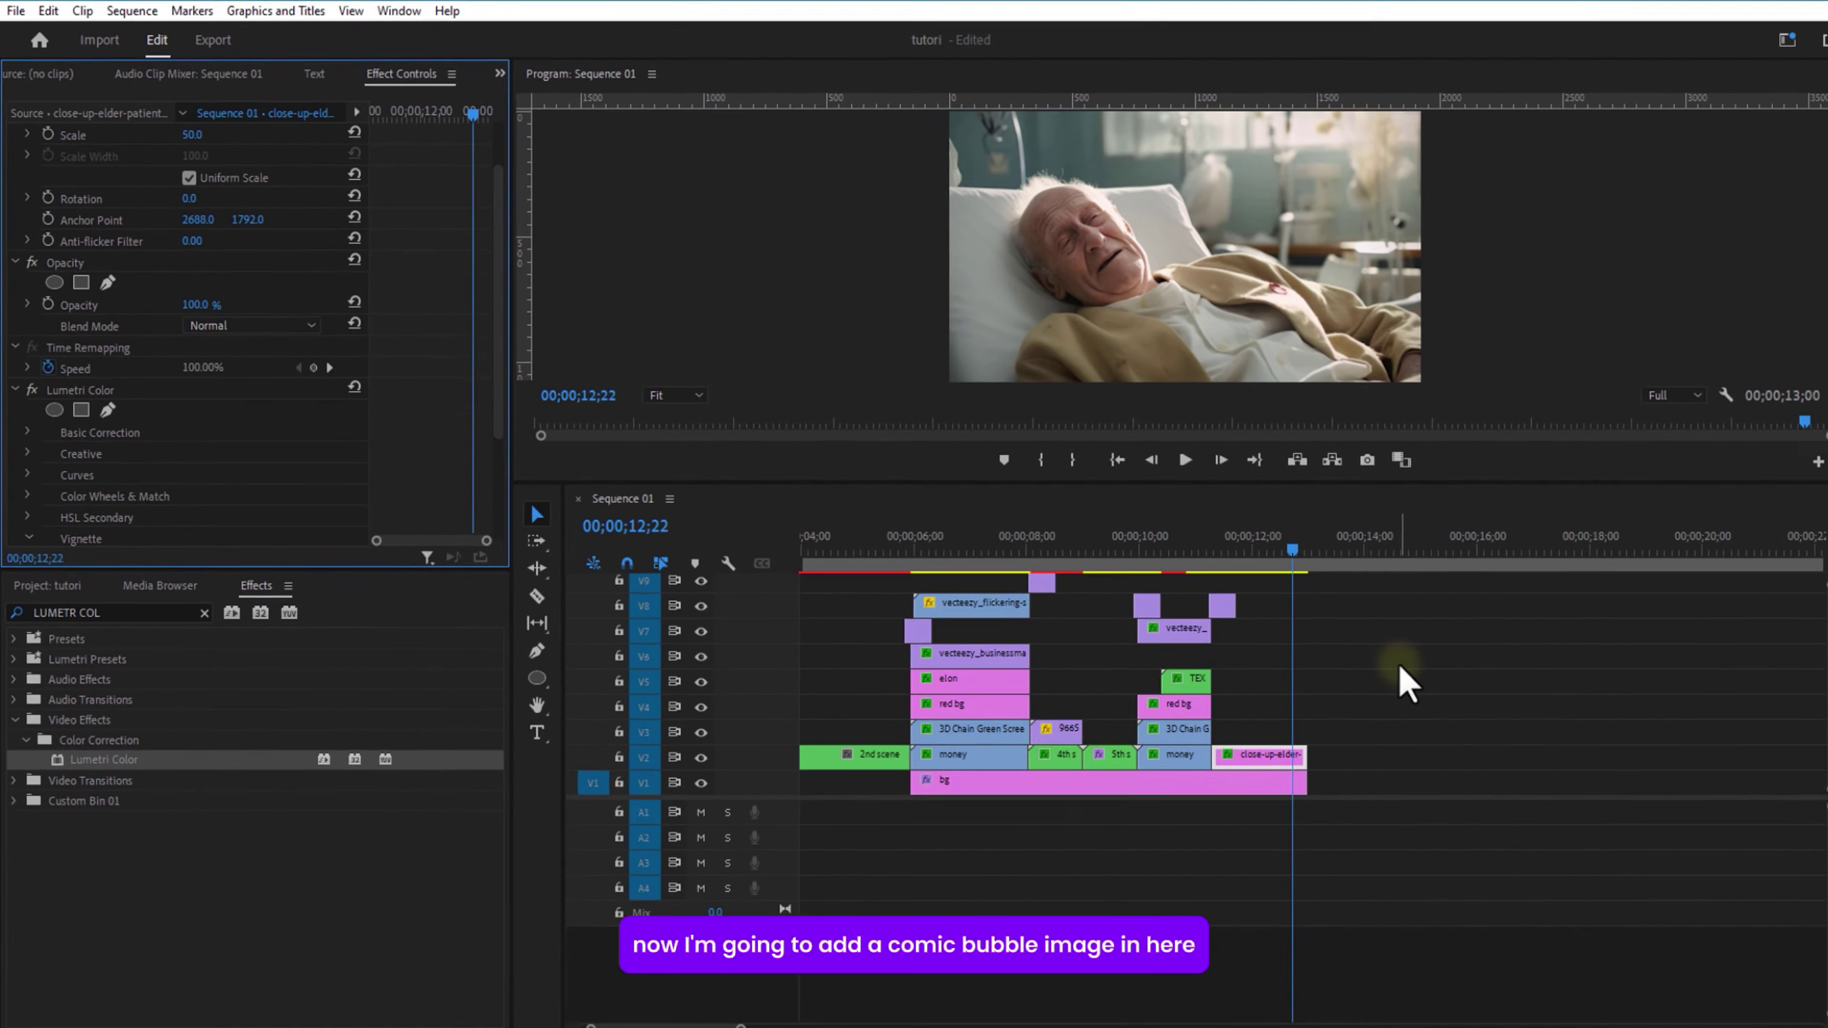
left_click(1741, 848)
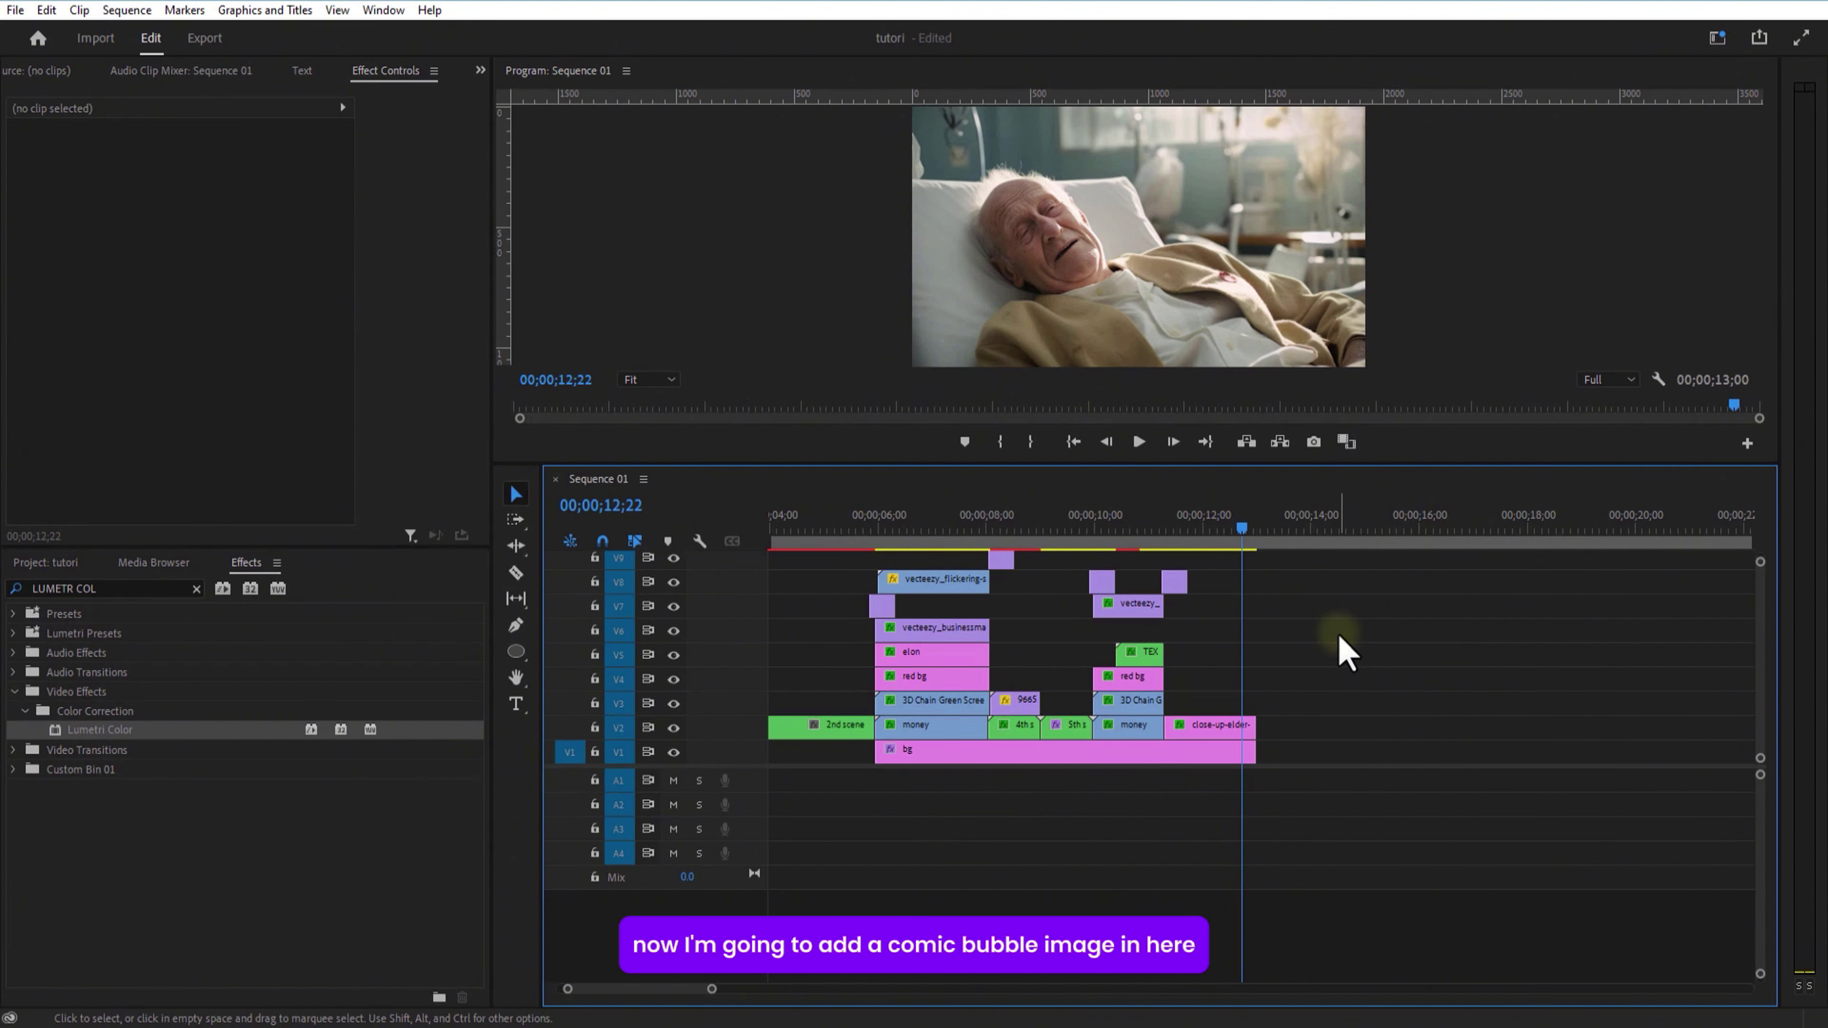
Add the cloud cartoon dialog image to V2 beyond the last scene and scale it down.
left_click(75, 565)
left_click(191, 857)
scroll(189, 857, "up", 3)
left_click(175, 782)
left_click_drag(169, 761, 1302, 727)
left_click(1361, 530)
left_click_drag(185, 191, 144, 191)
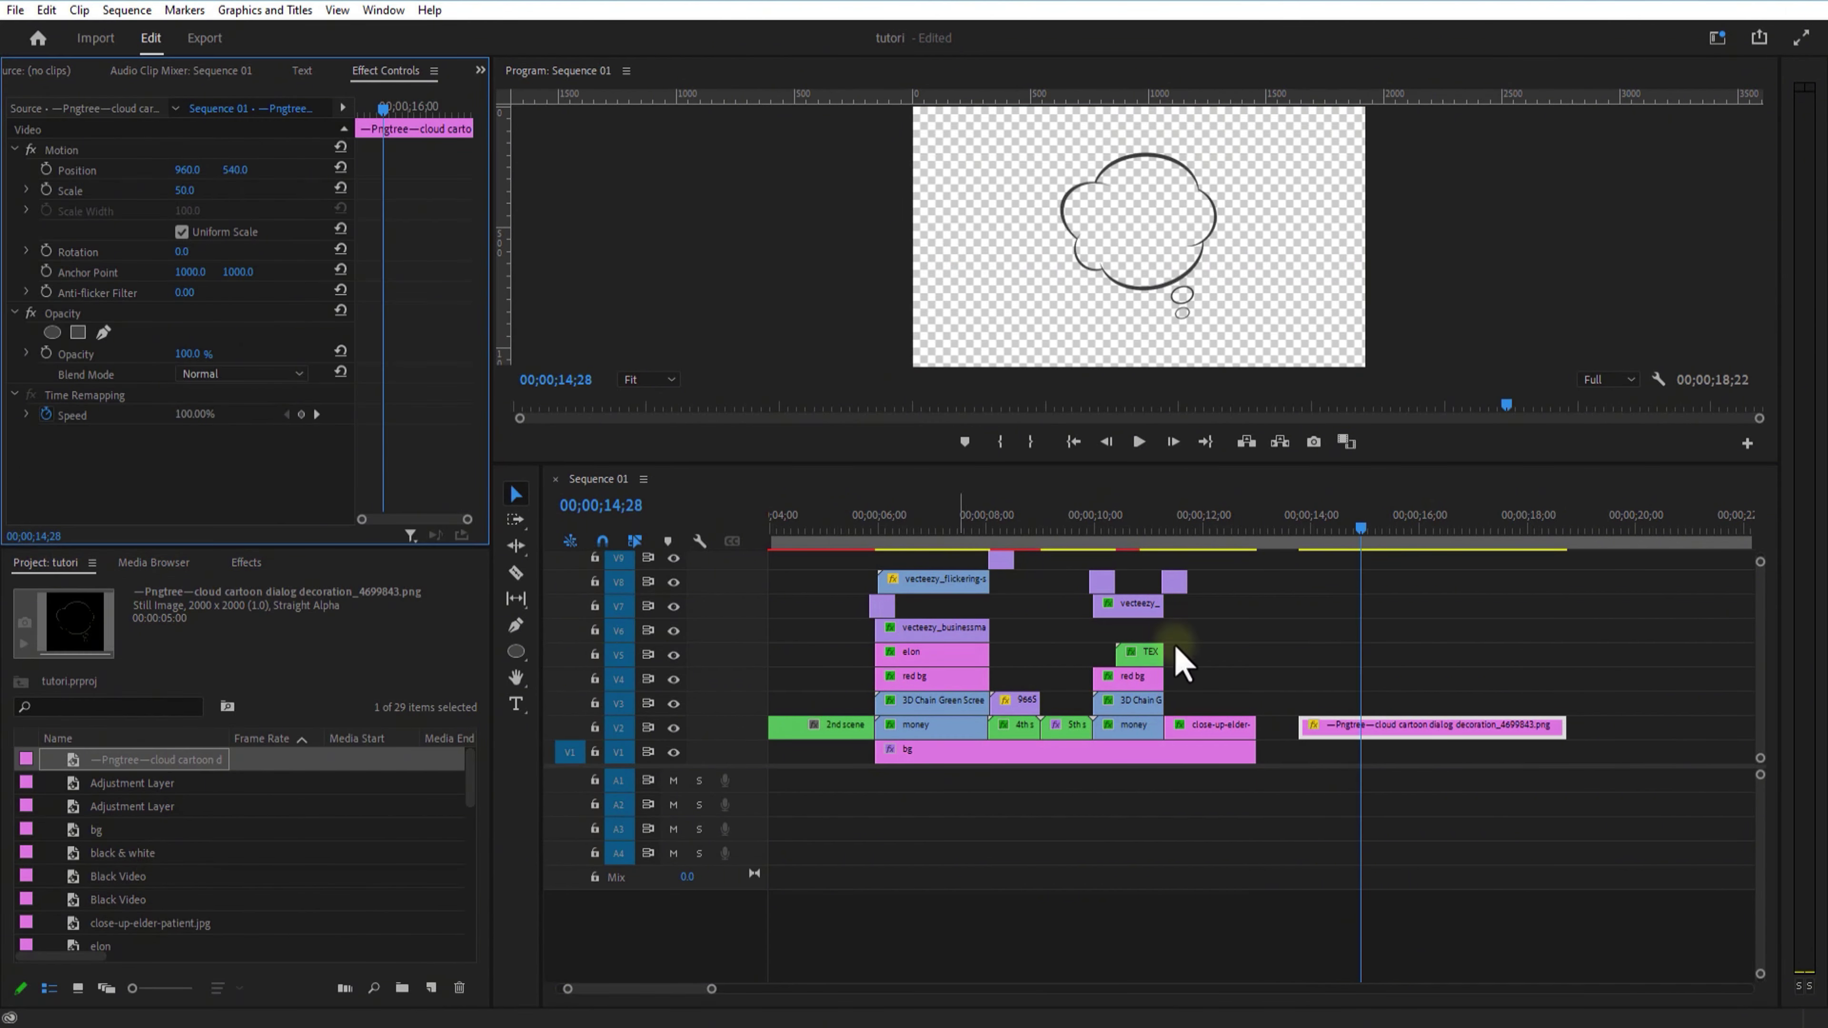
Move the thought bubble to V3 above the patient image, rotate and raise it over his head, and trim it to the scene's end.
left_click_drag(1363, 726, 1224, 702)
left_click_drag(184, 251, 255, 253)
left_click_drag(234, 170, 192, 171)
left_click_drag(1431, 703, 1255, 711)
Nest the thought bubble clip as a sequence named IMAGINE.
right_click(1220, 705)
left_click(1289, 541)
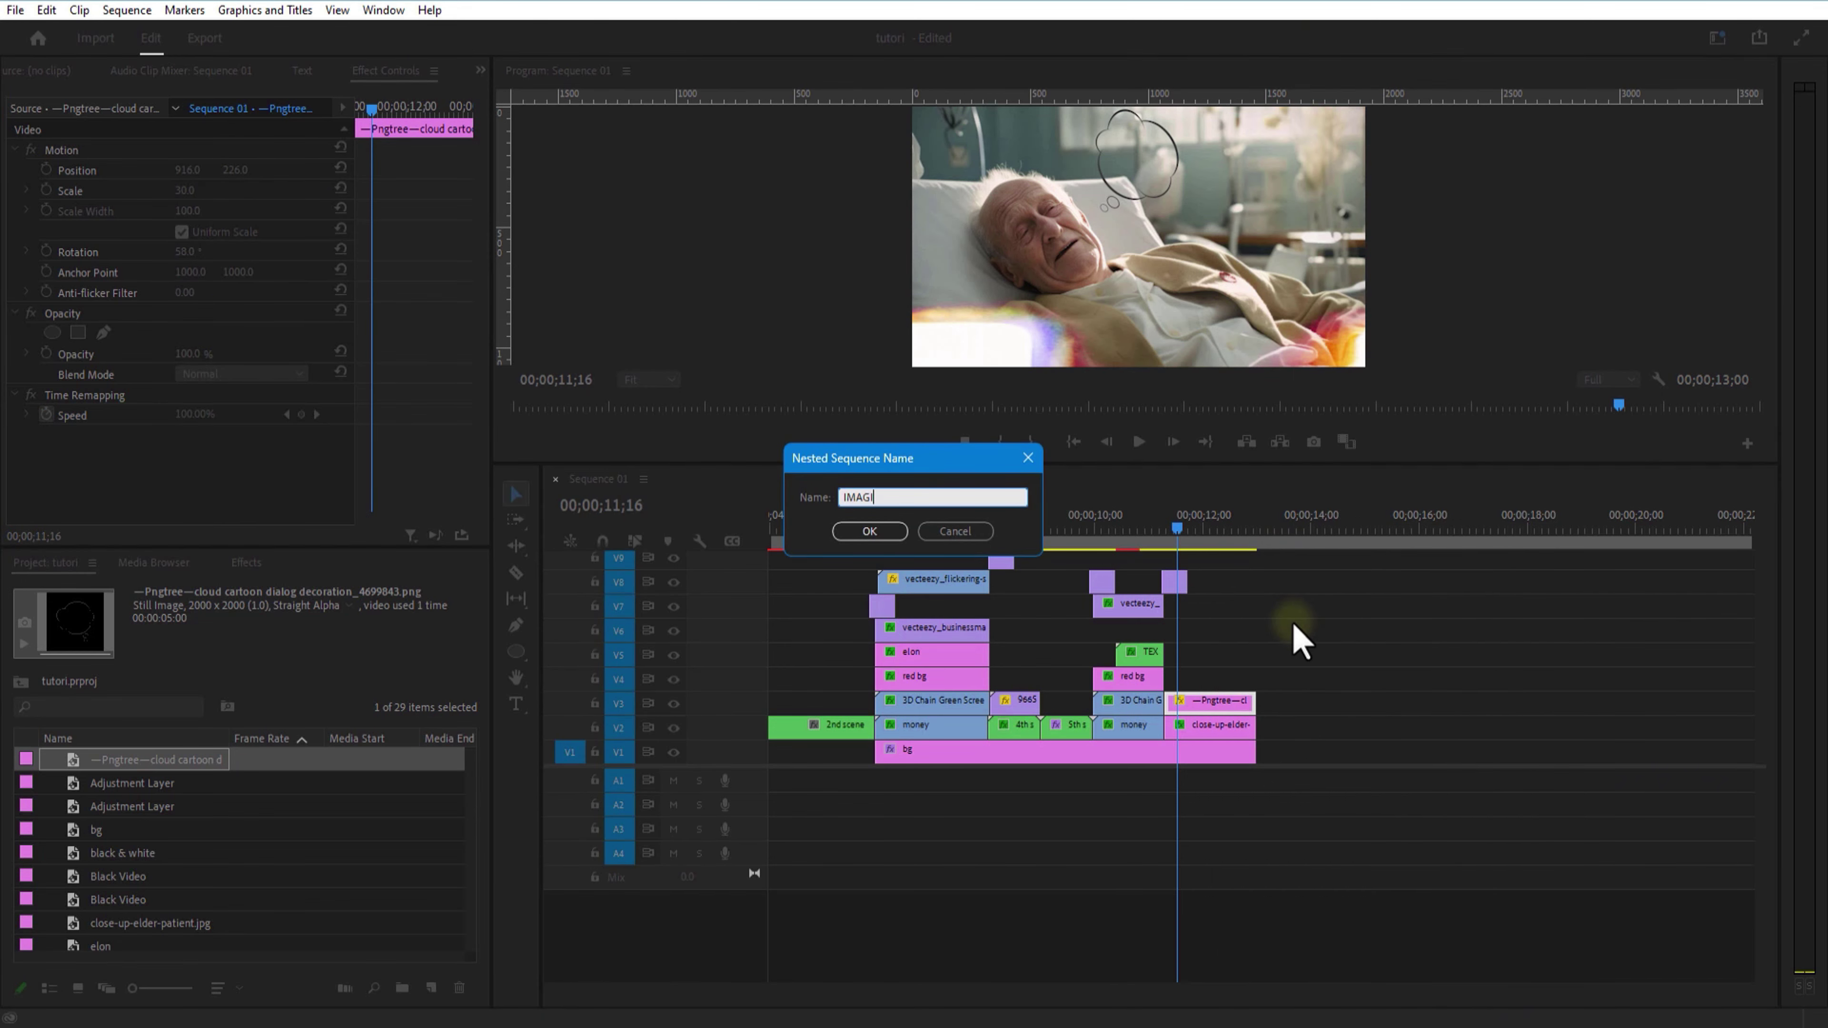
left_click(869, 531)
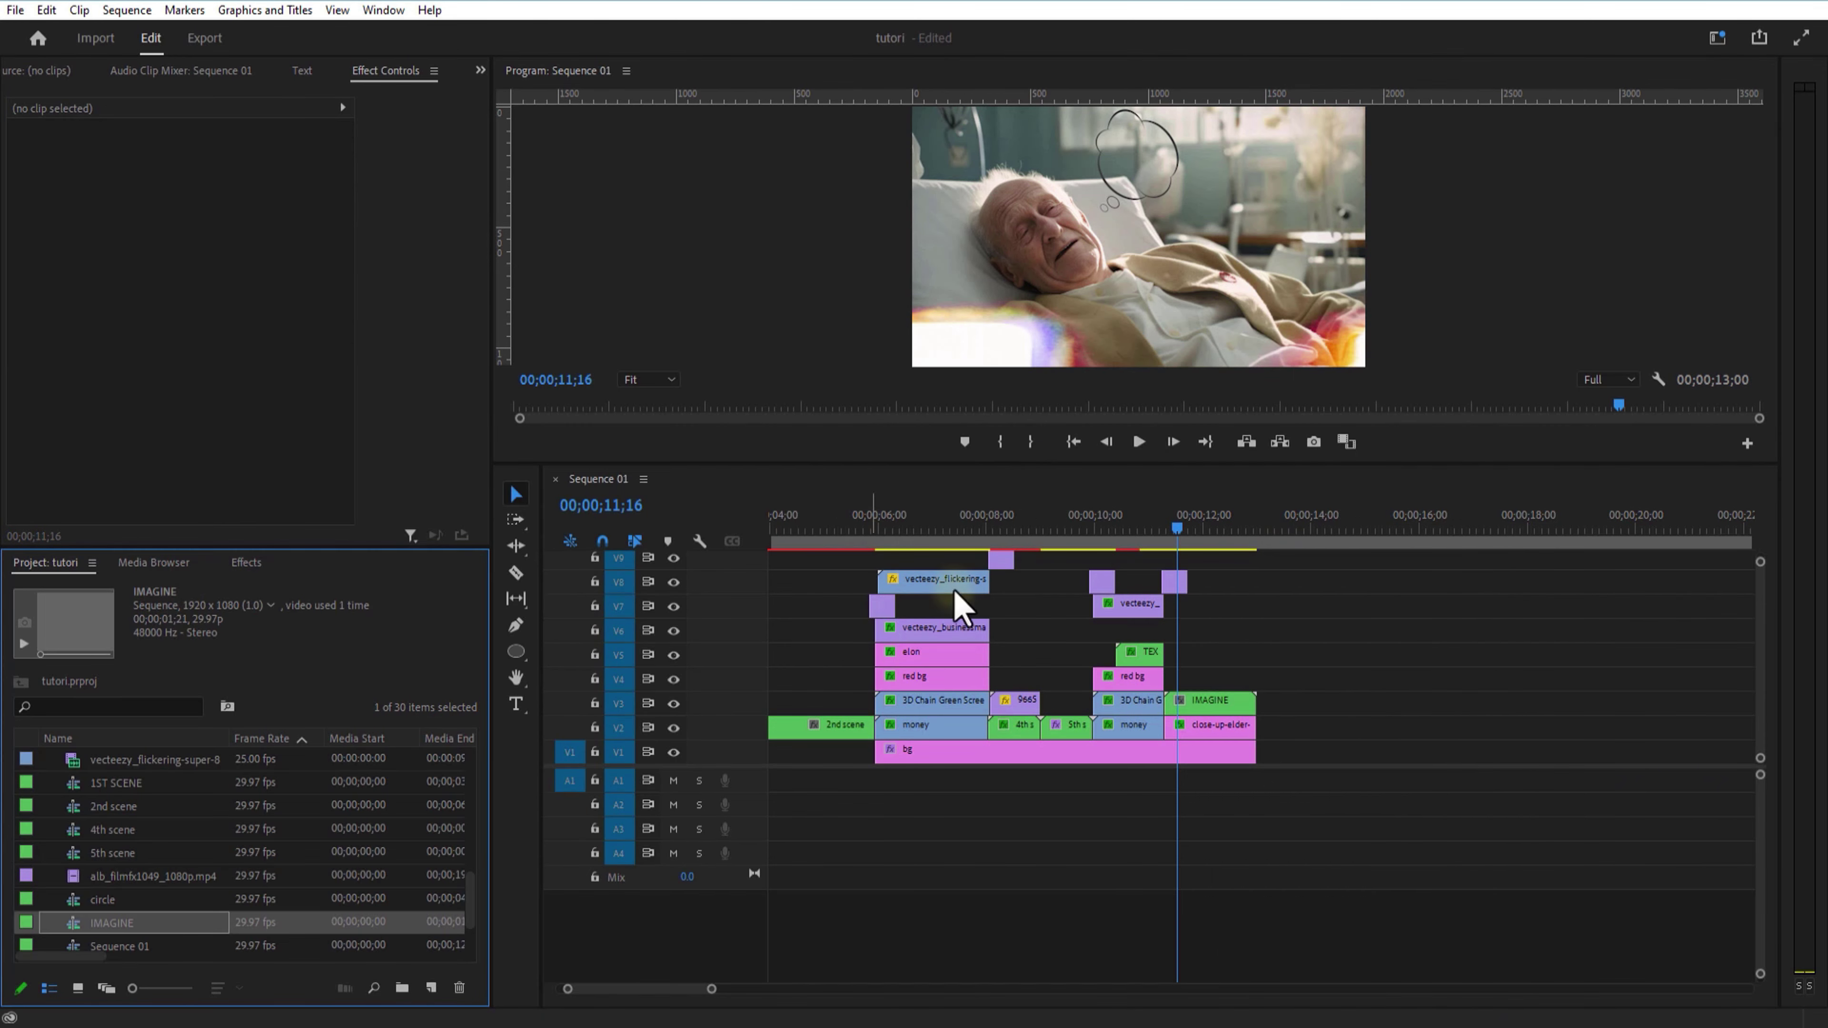
Open the IMAGINE nest and add view-3d-car.jpg on V2 beneath the bubble, trimmed to the bubble's length.
double_click(1216, 703)
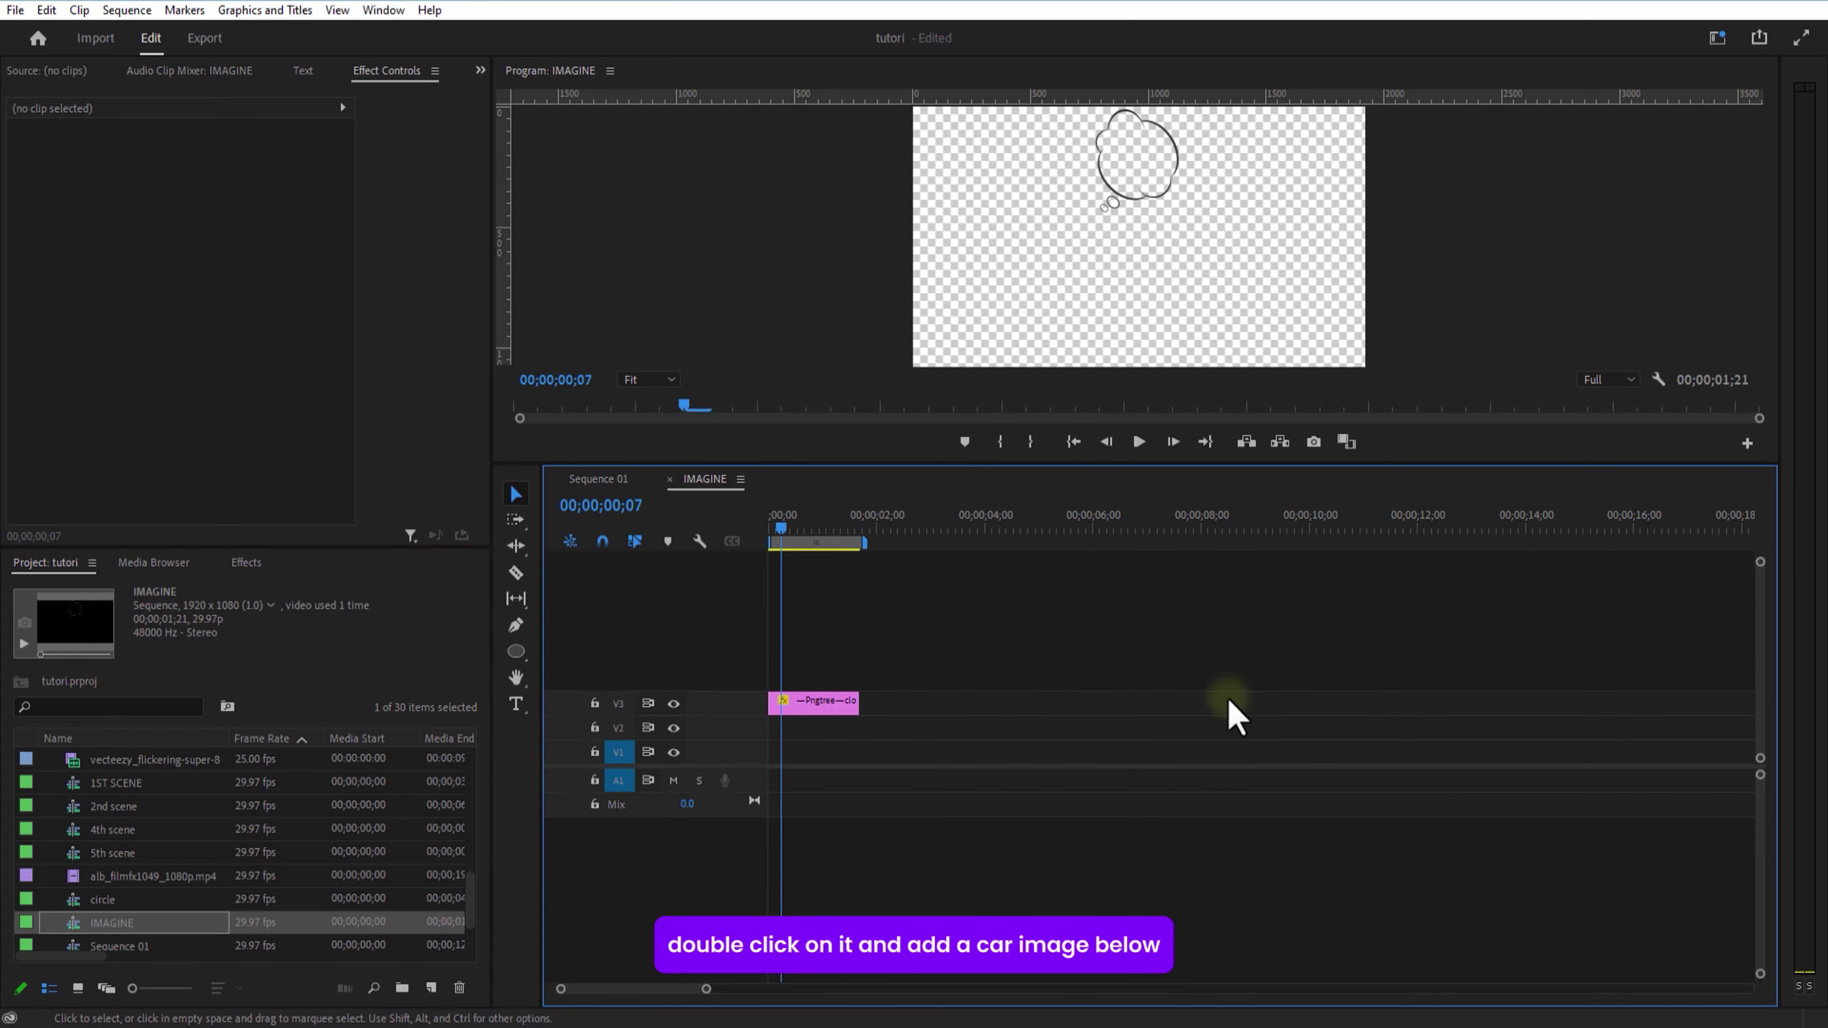
scroll(294, 845, "down", 5)
left_click_drag(294, 853, 770, 735)
left_click_drag(1035, 728, 859, 728)
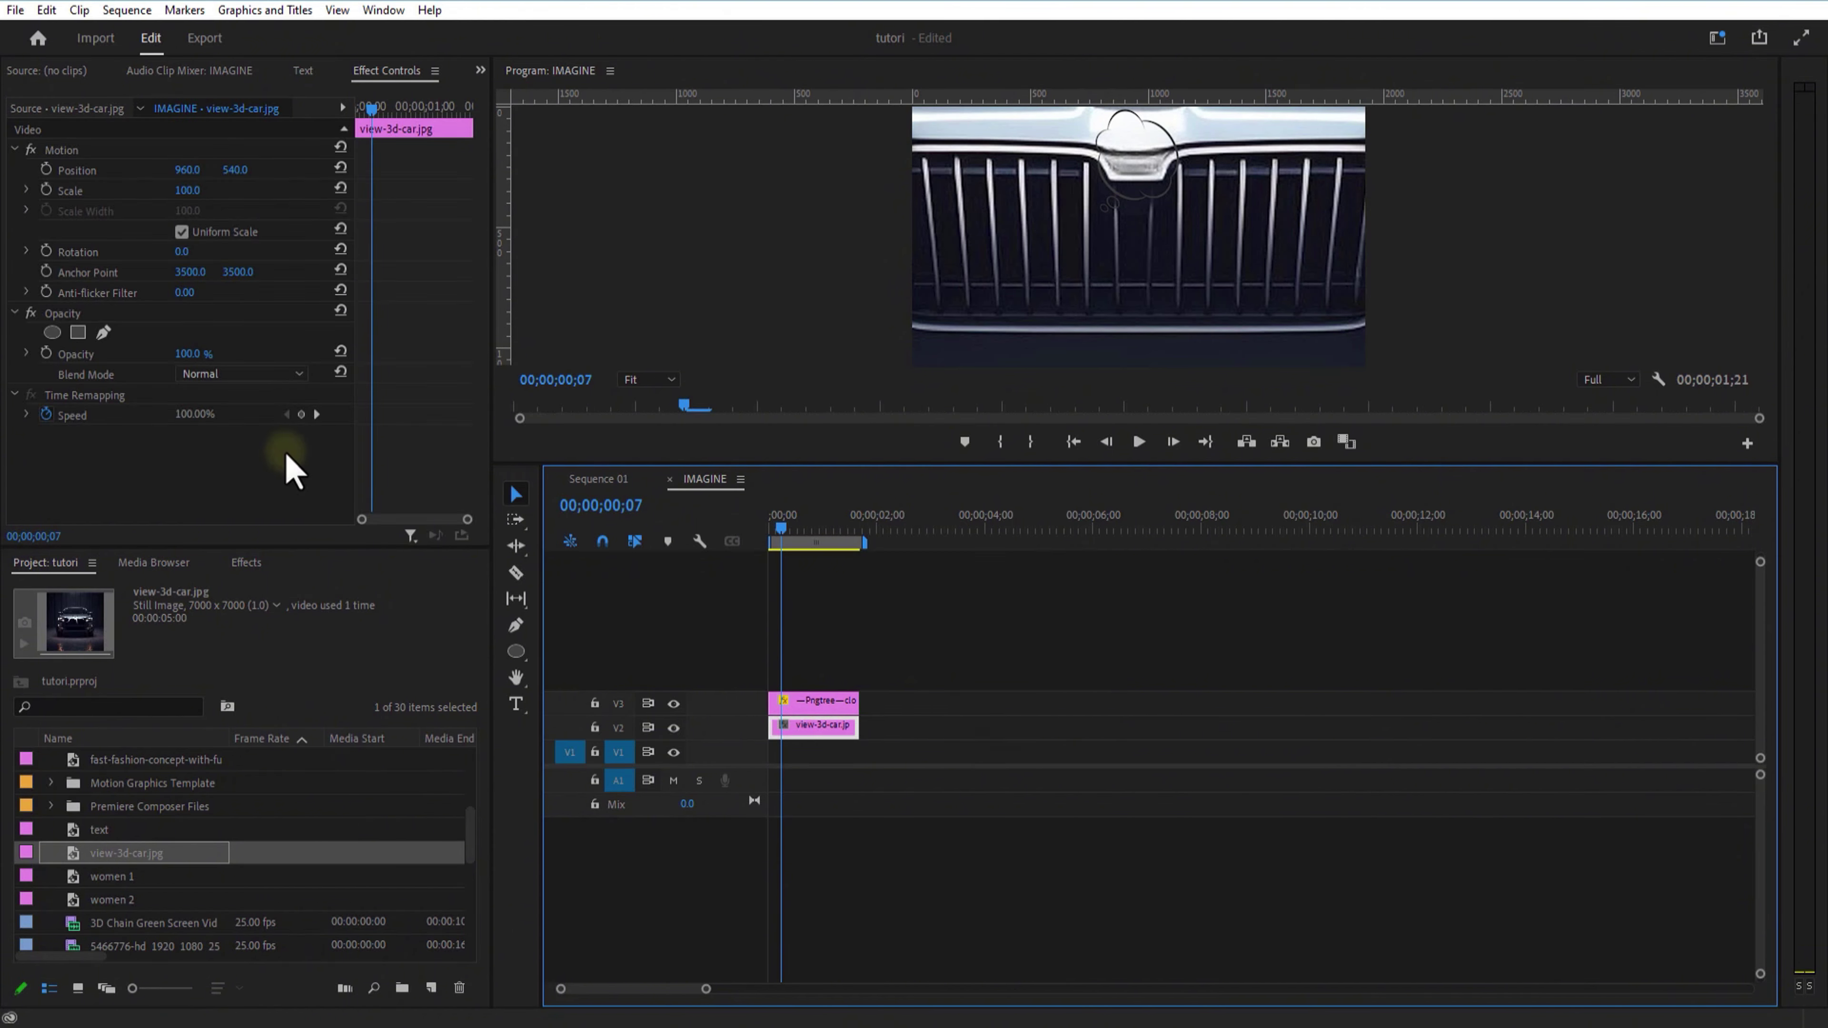
Scale the car image to 10 and move it behind the bubble at 960, 232.
left_click(193, 189)
type("40")
left_click(260, 207)
left_click(190, 190)
type("10")
left_click(246, 194)
left_click_drag(234, 171, 188, 191)
Create an elliptical opacity mask on the car image and fit it roughly to the thought bubble.
left_click(246, 563)
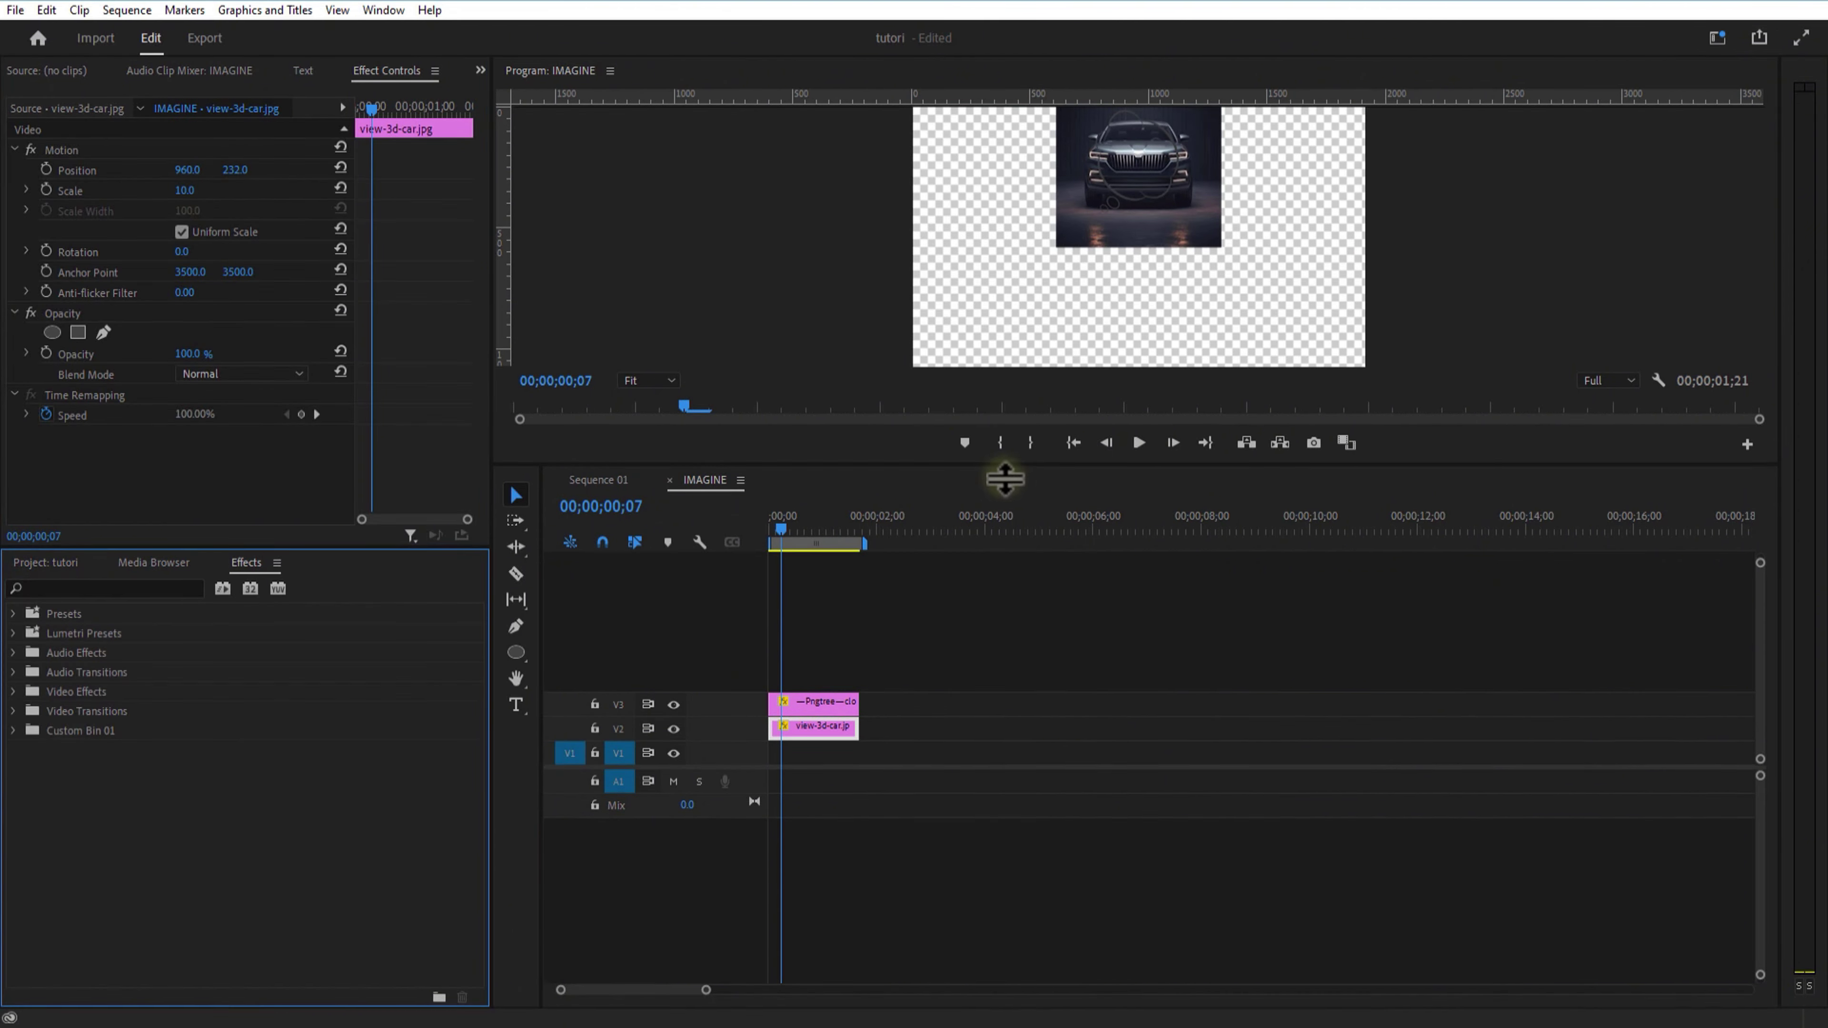
left_click_drag(1005, 468, 1014, 631)
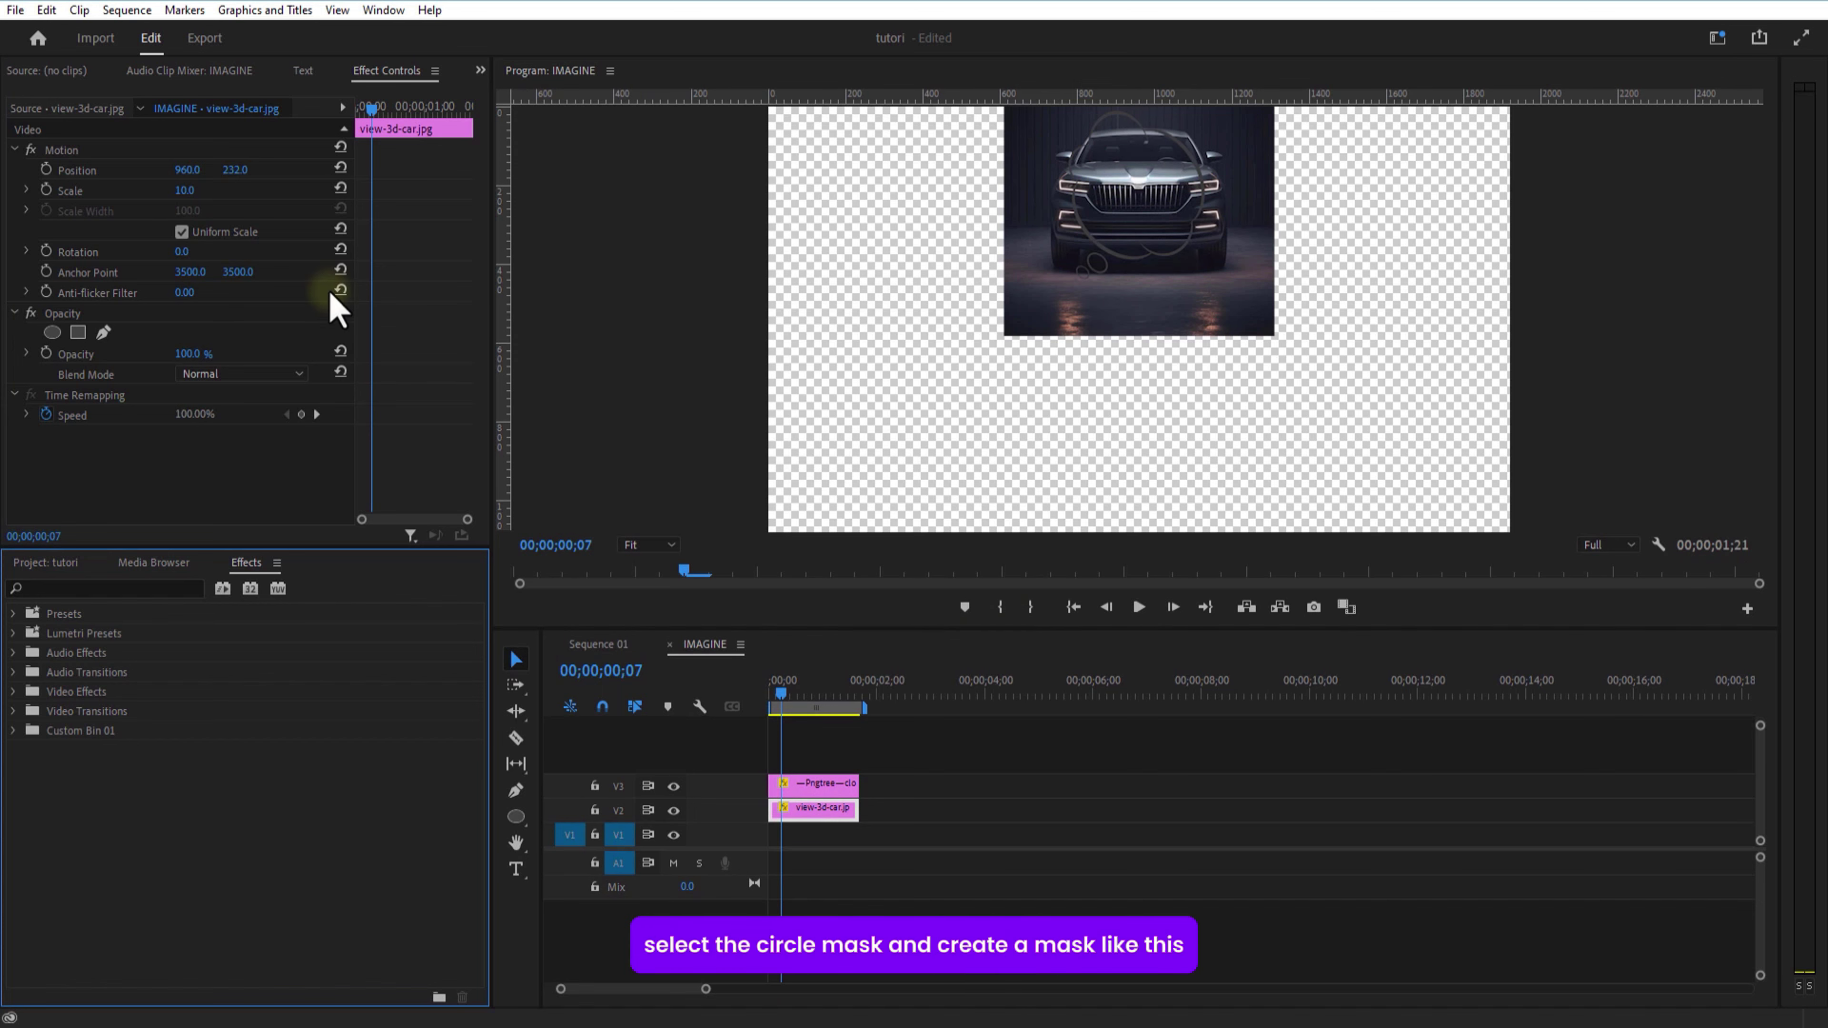
left_click(51, 333)
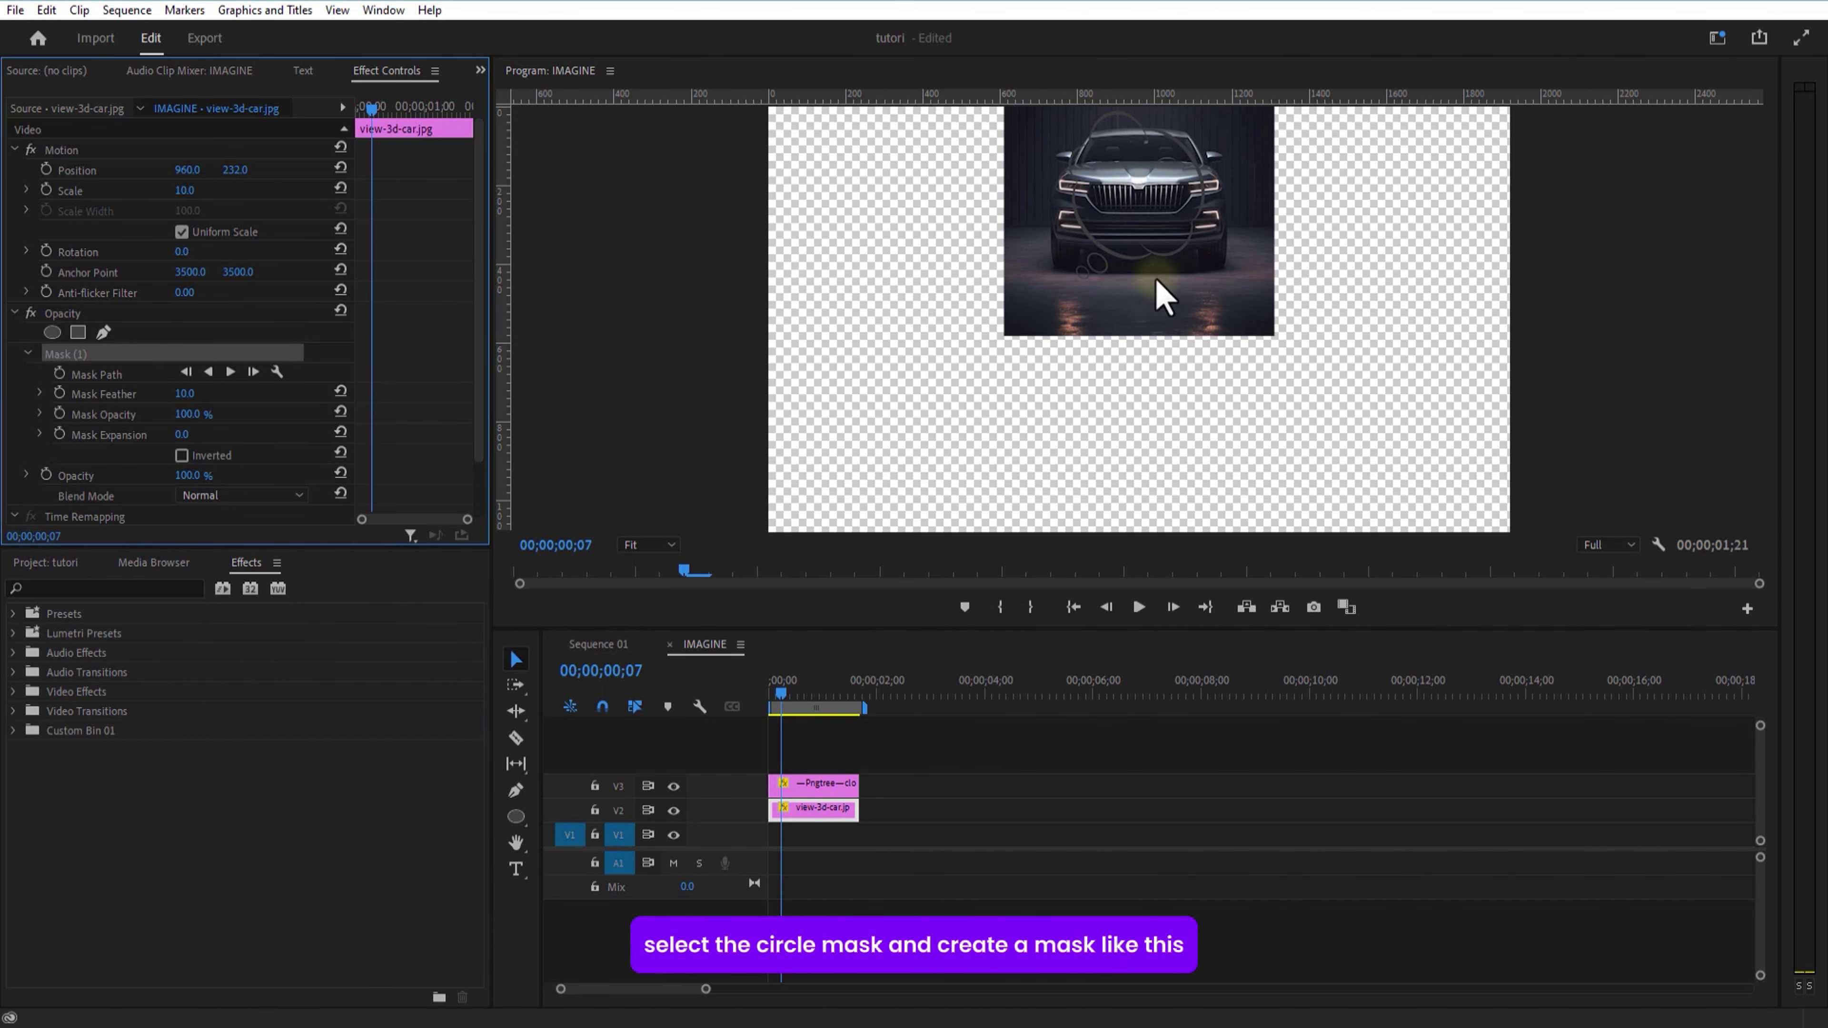
left_click_drag(1107, 198, 1197, 198)
left_click(648, 545)
left_click(641, 673)
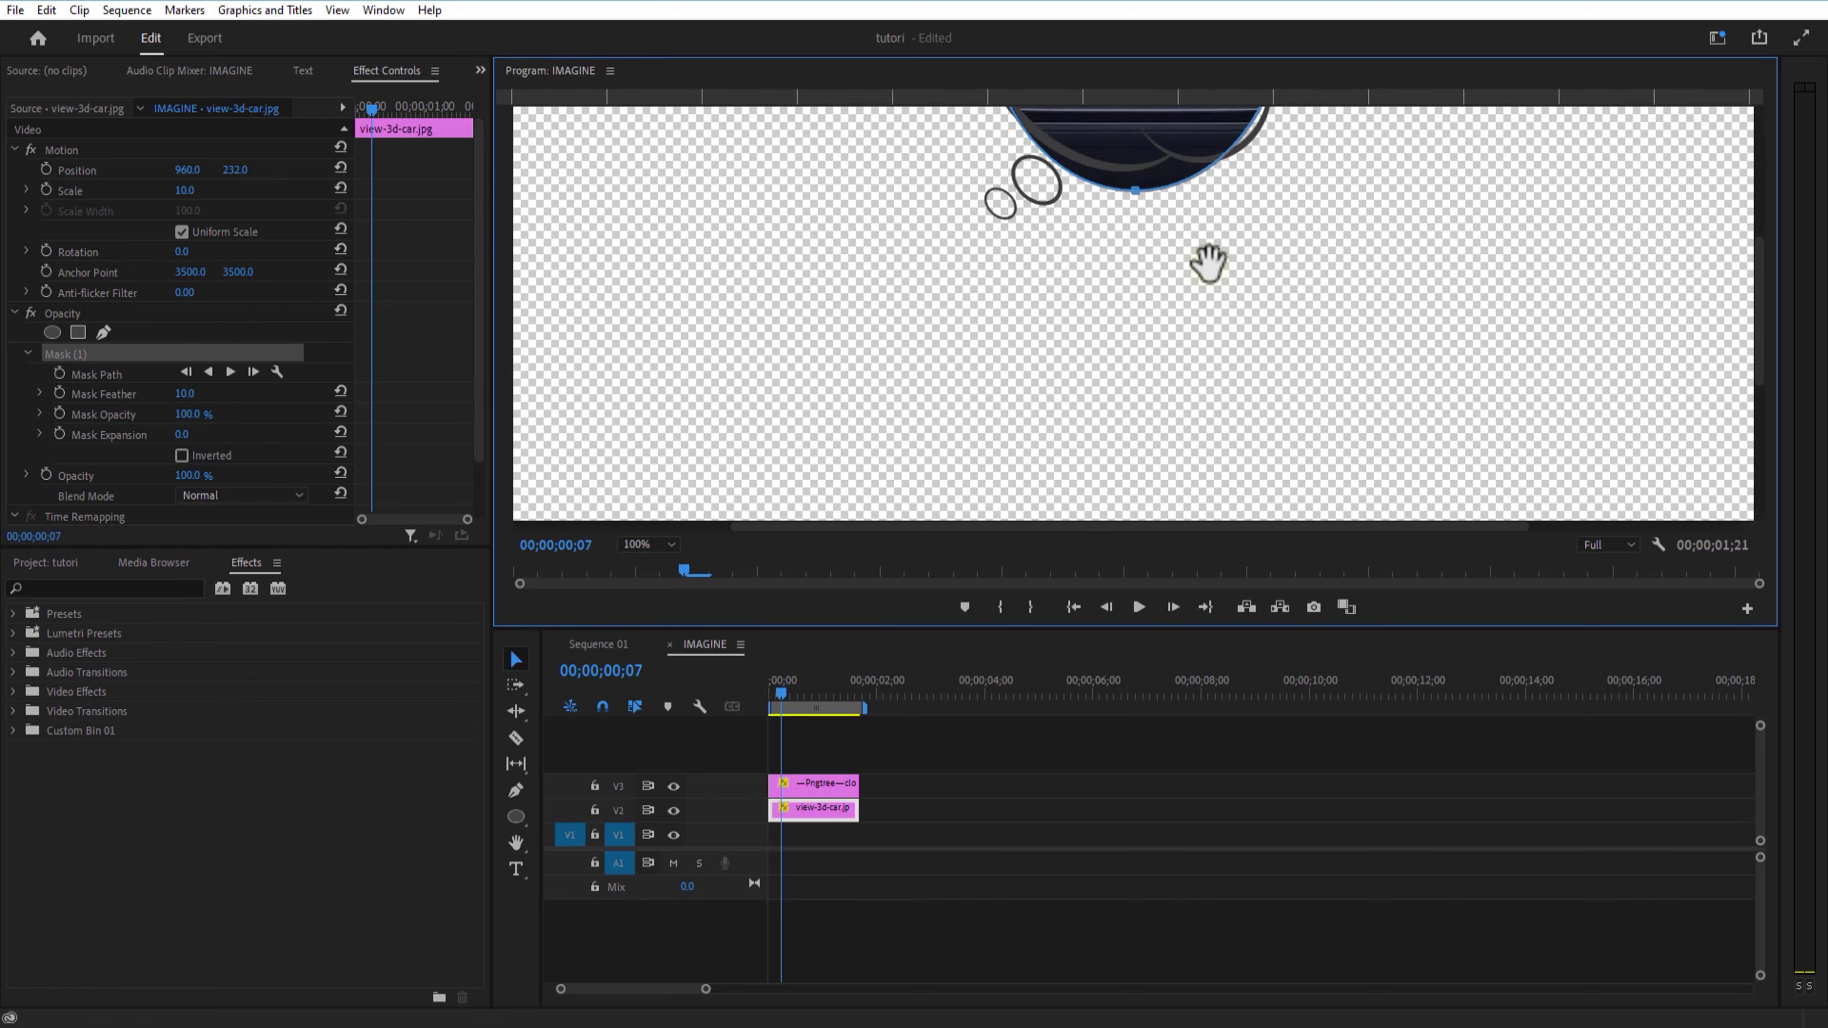
Reshape the car mask with the Pen tool to follow the bubble's upper and left outline.
left_click(516, 790)
left_click(66, 354)
left_click(648, 545)
left_click(640, 693)
left_click_drag(850, 231, 814, 230)
left_click_drag(1032, 119, 958, 106)
left_click_drag(869, 176, 856, 186)
left_click_drag(1080, 129, 1059, 172)
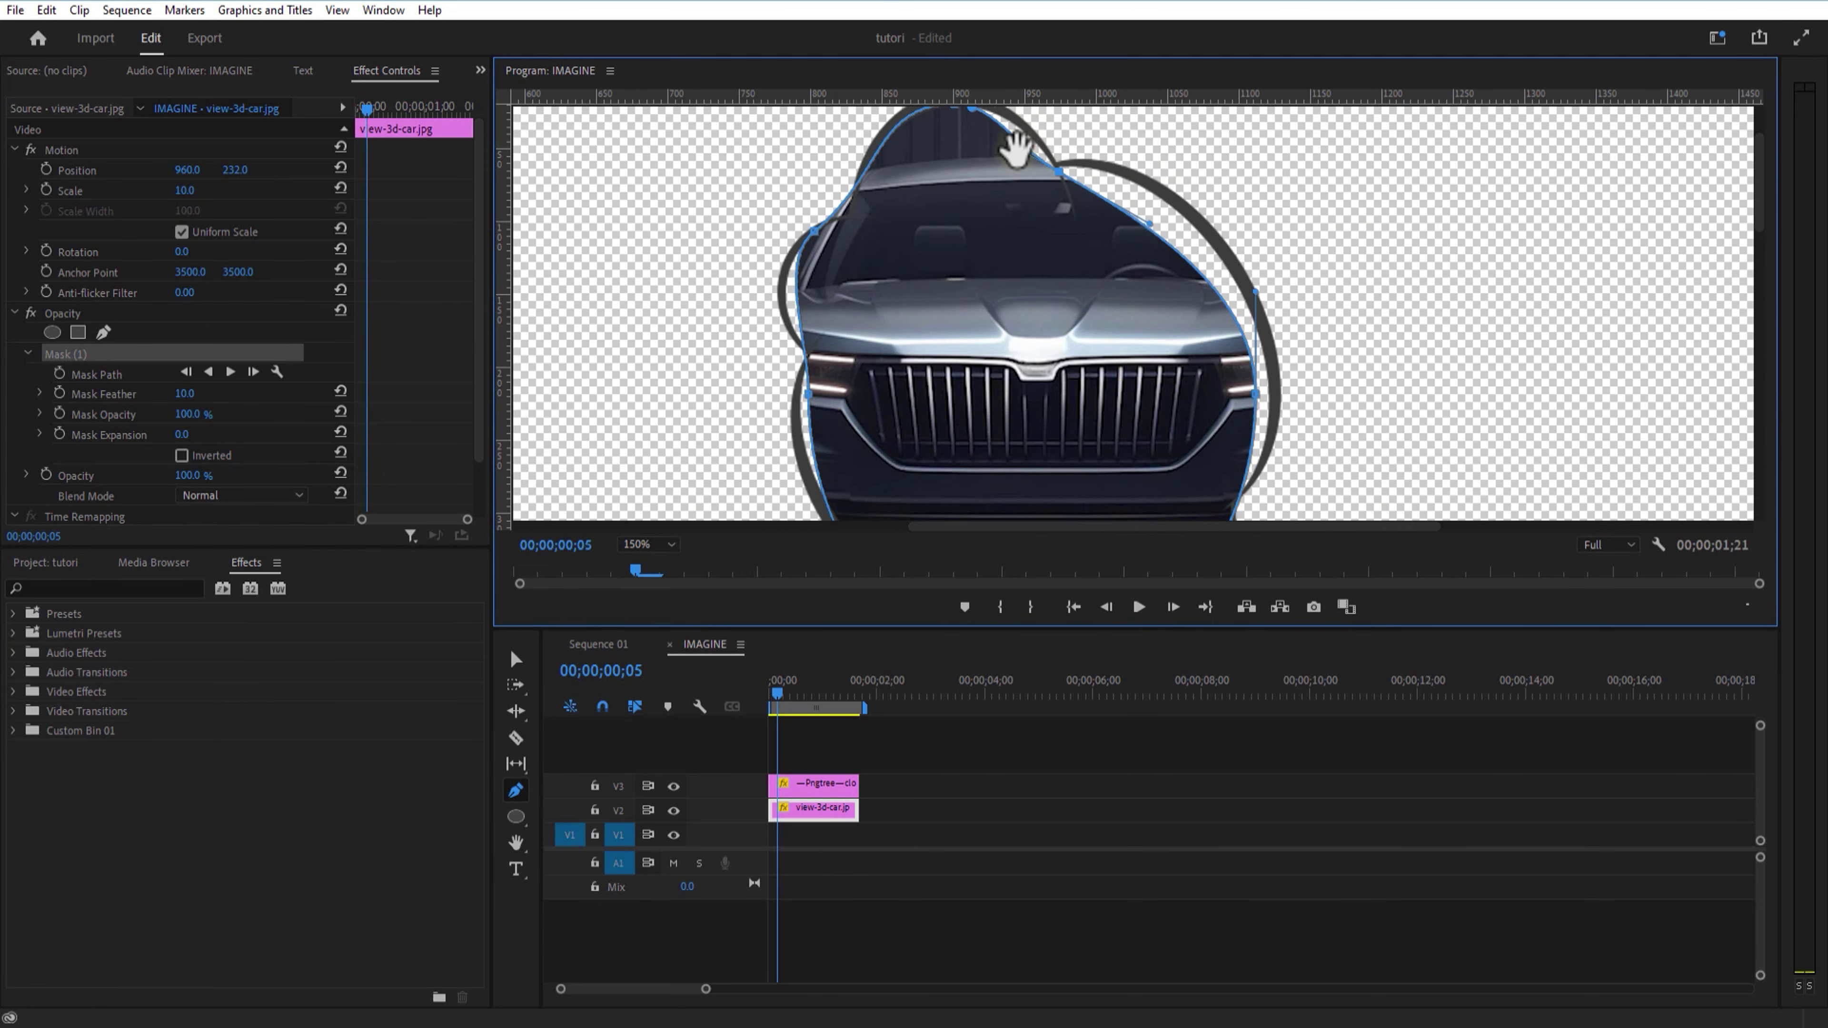
left_click_drag(1152, 216, 1168, 195)
left_click_drag(1094, 216, 1079, 198)
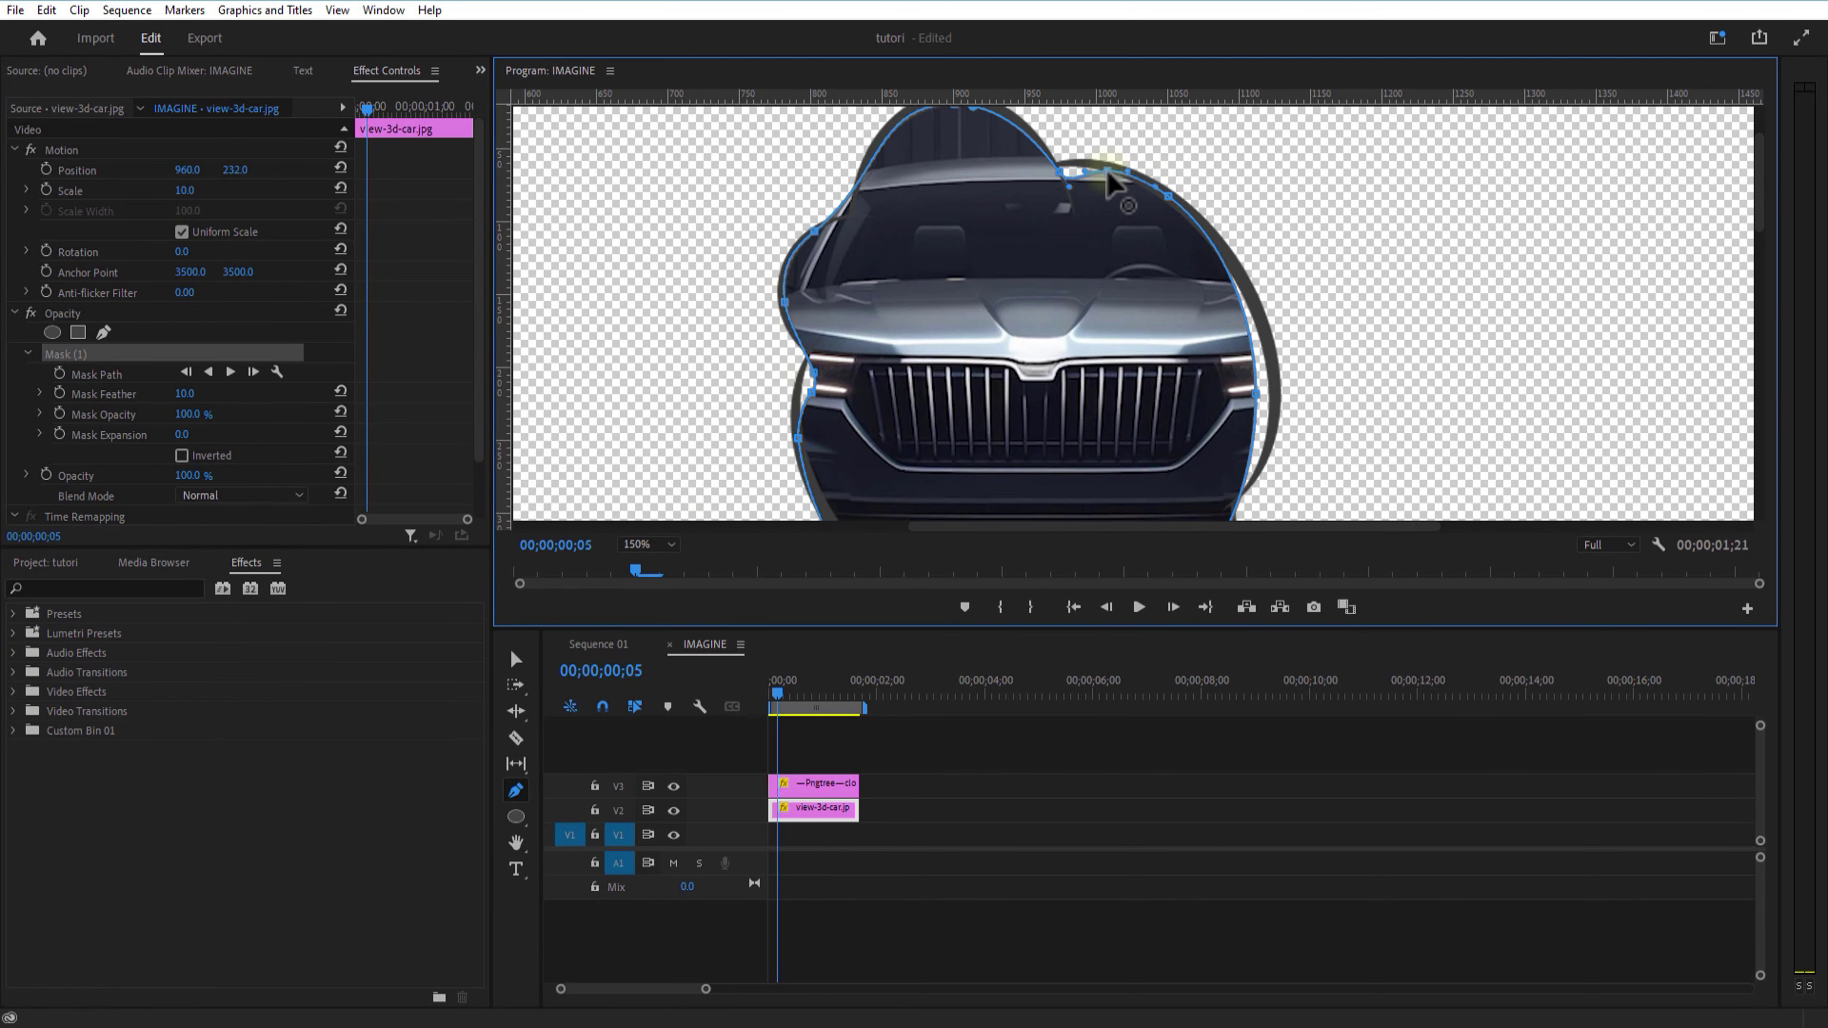
Refine the car mask's remaining points along the bubble's right and lower outline.
left_click(648, 545)
left_click(640, 573)
left_click(1000, 795)
left_click(516, 660)
left_click(648, 545)
left_click(641, 694)
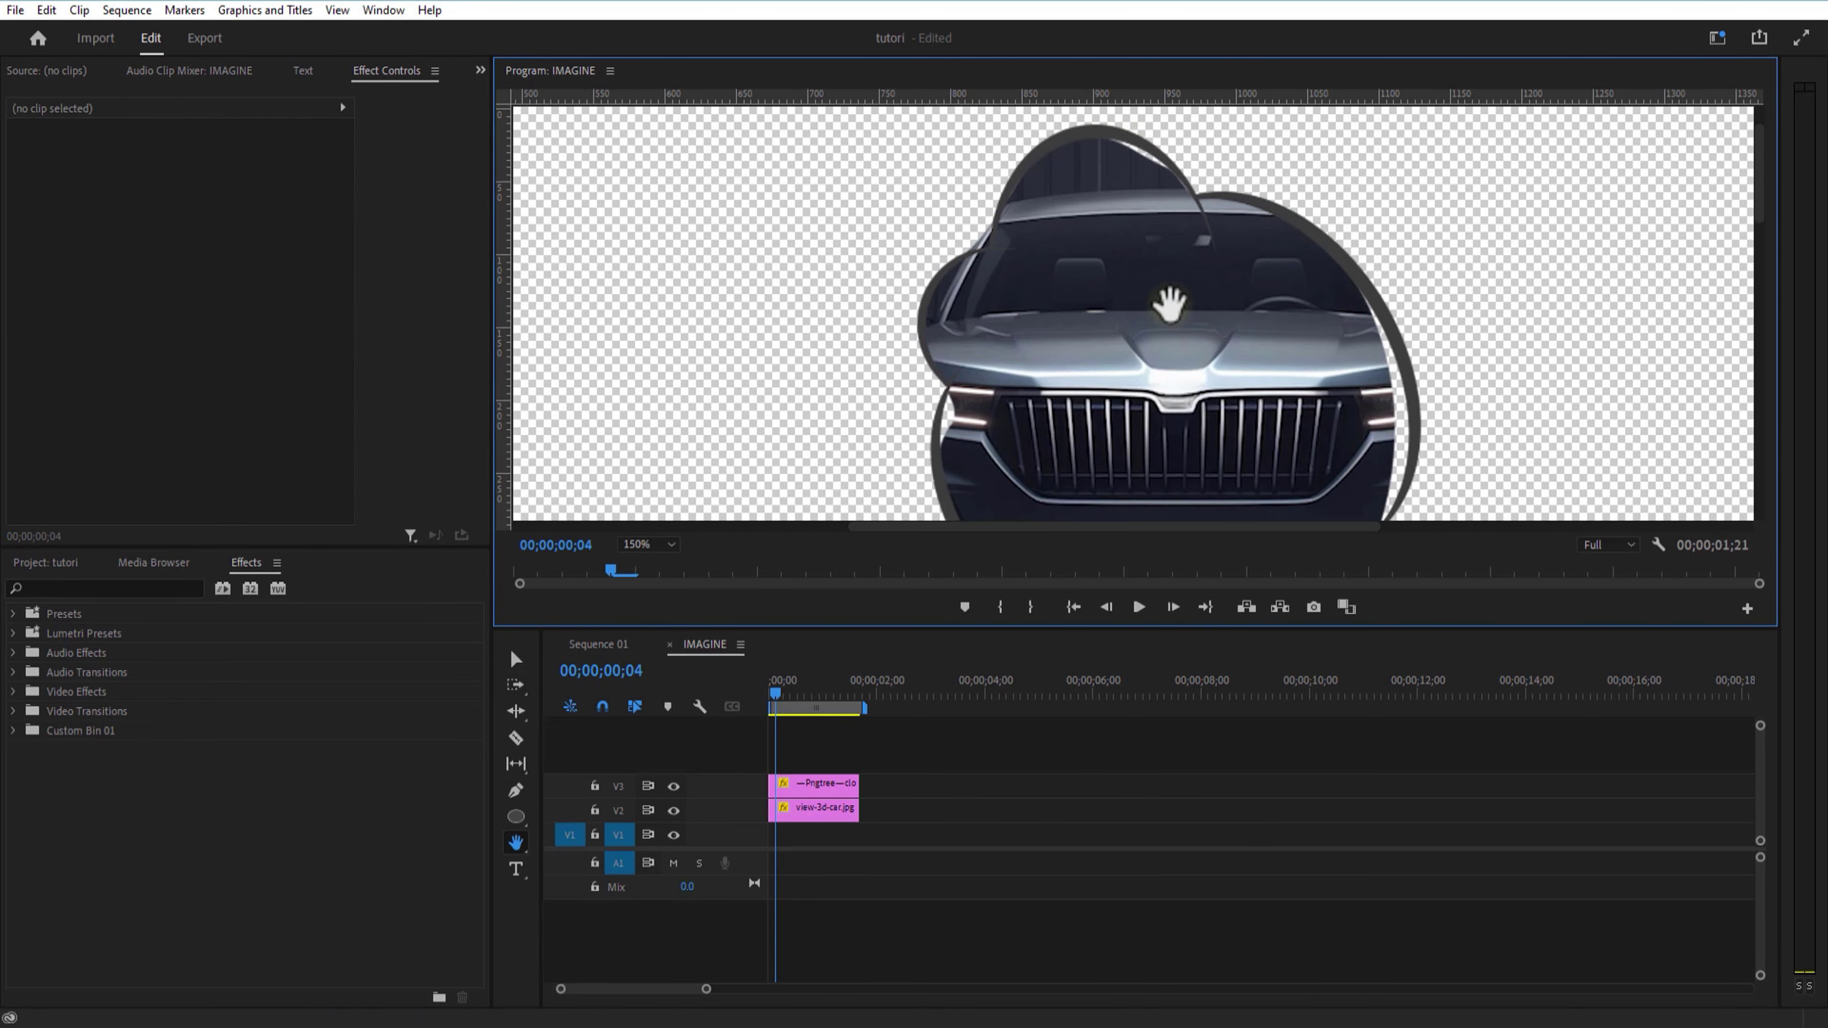
left_click(66, 354)
left_click(1167, 164)
key("p")
scroll(742, 318, "down", 5)
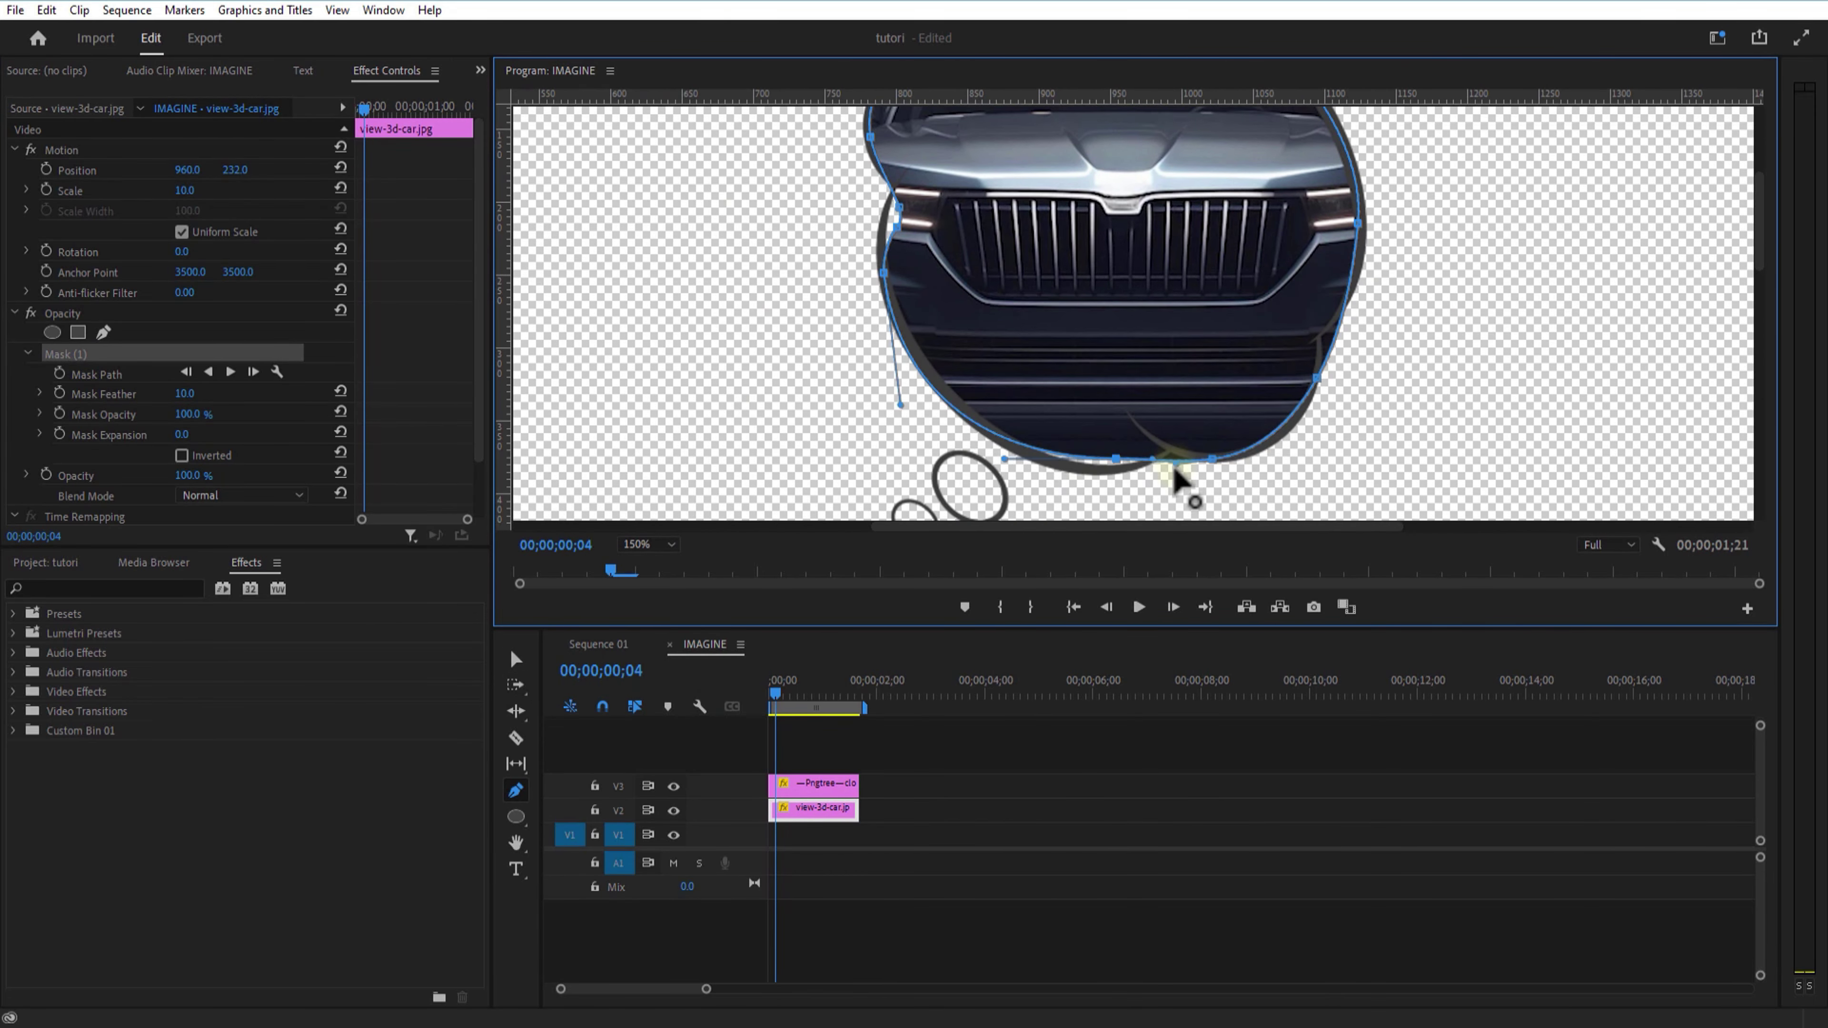
scroll(1050, 303, "up", 3)
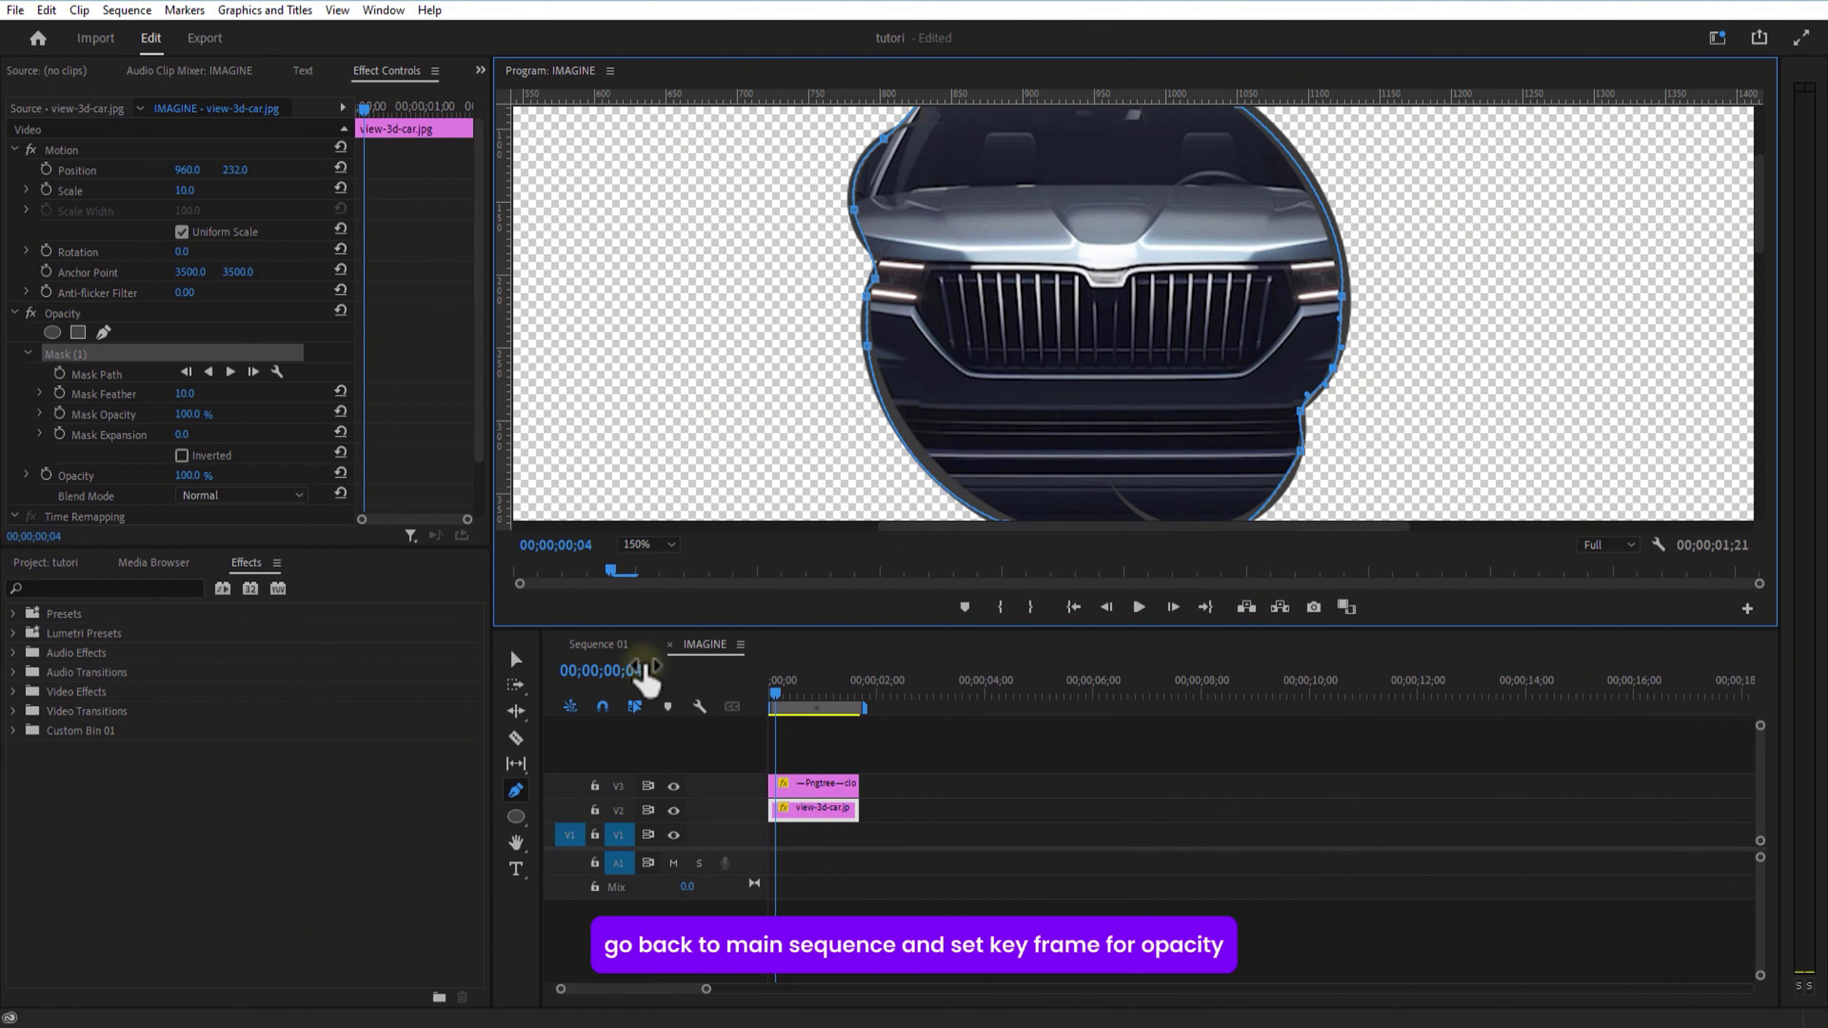
Fit the whole IMAGINE frame in the preview and return to Sequence 01.
key("h")
left_click_drag(760, 435, 773, 331)
left_click(649, 545)
left_click(641, 566)
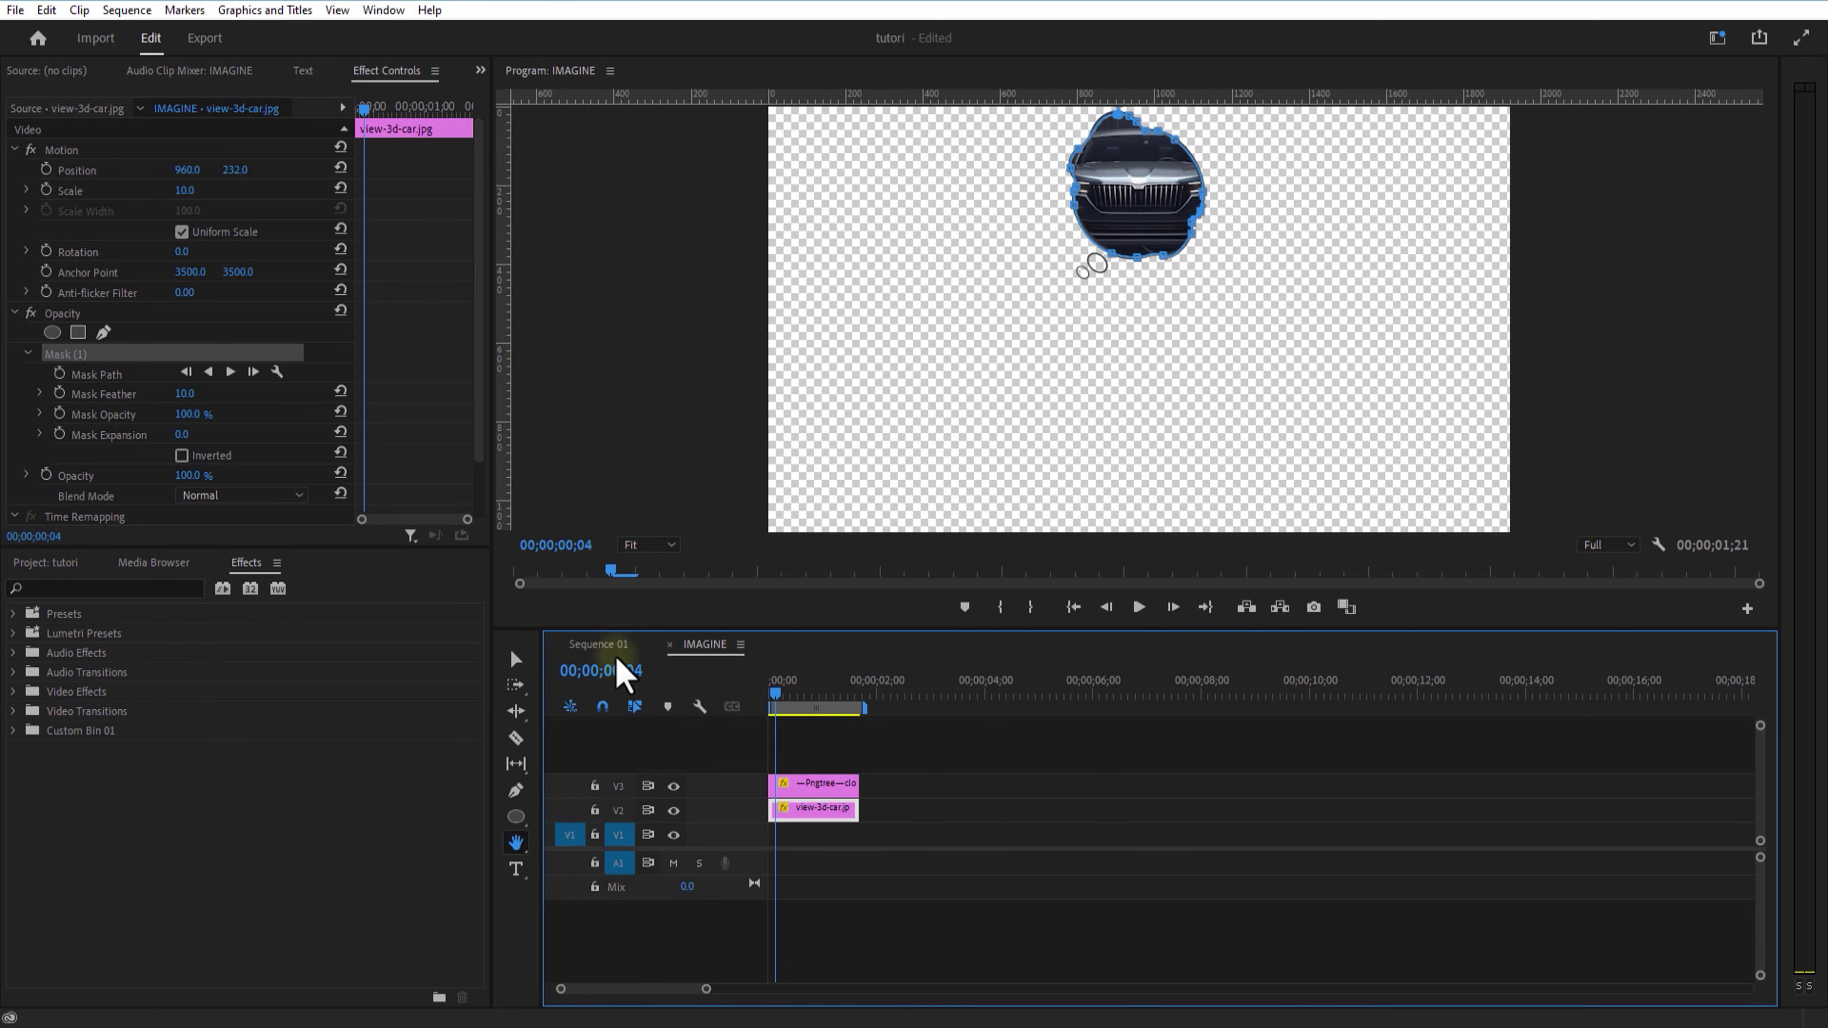
left_click(601, 645)
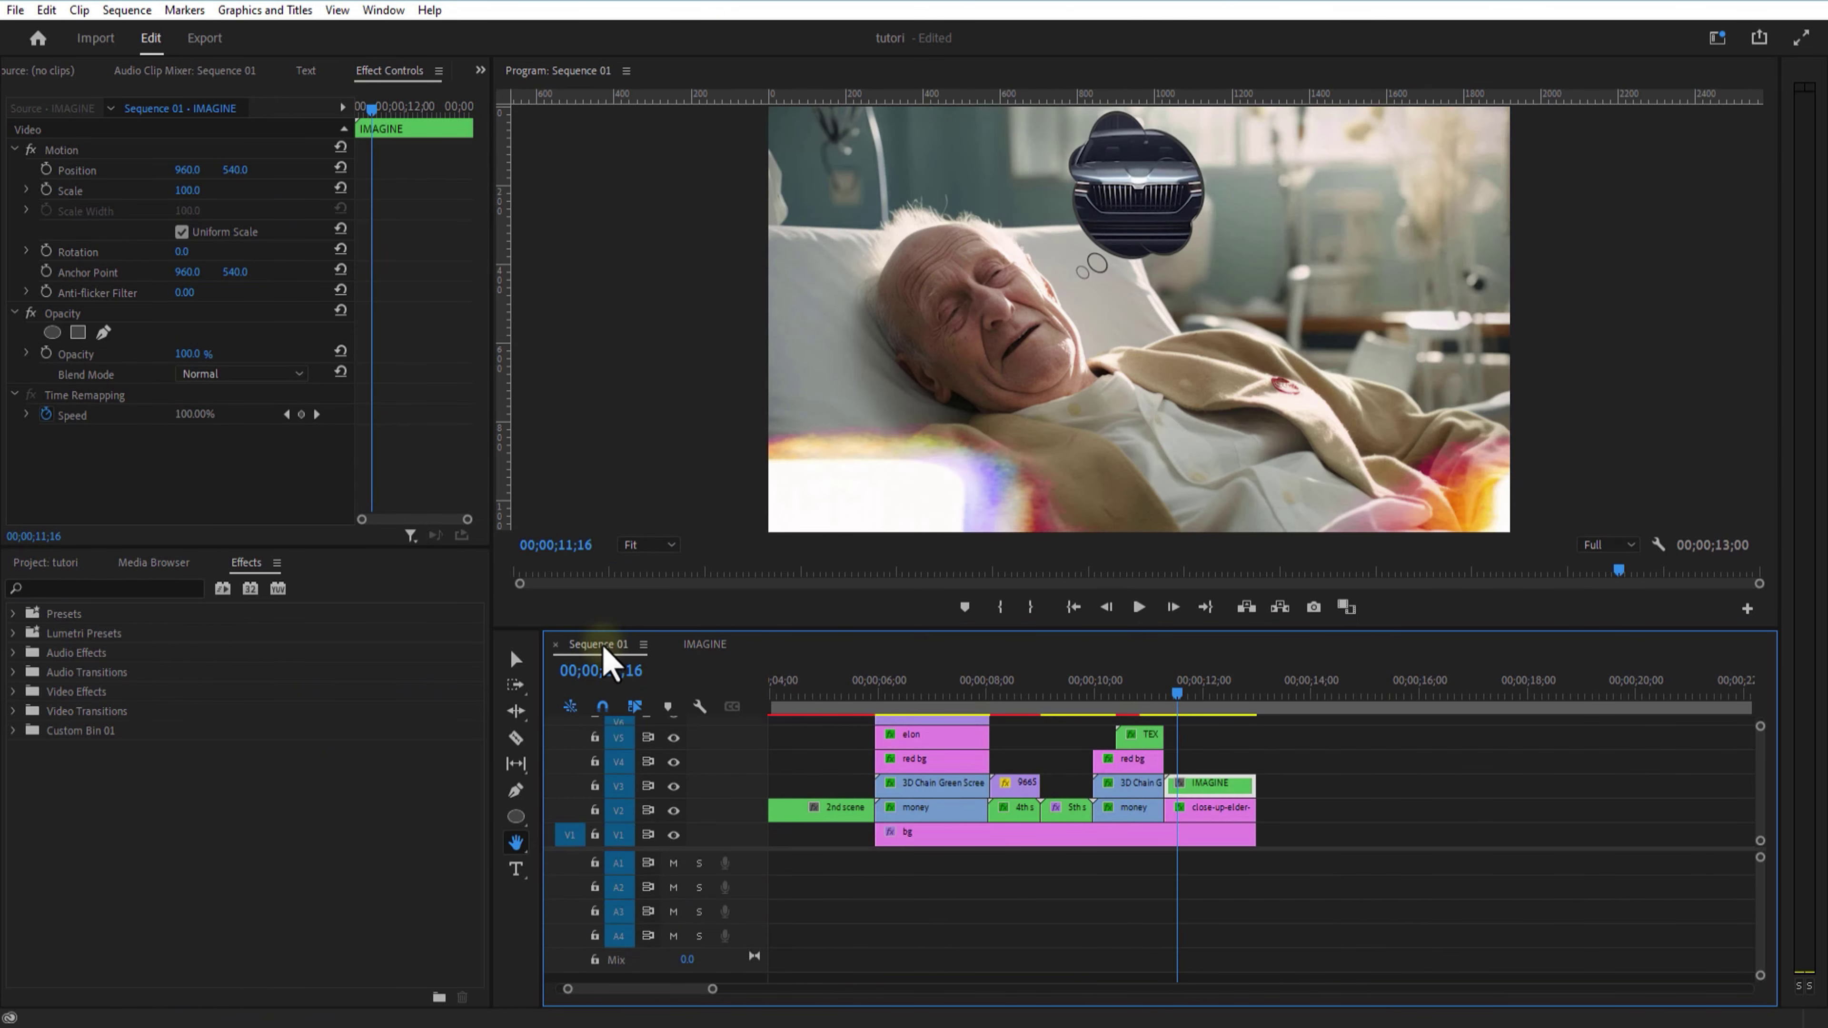
Fade in the IMAGINE clip with opacity keyframes of 0% at 00;00;11;09 and 100% at 00;00;11;20.
key("v")
key("Left")
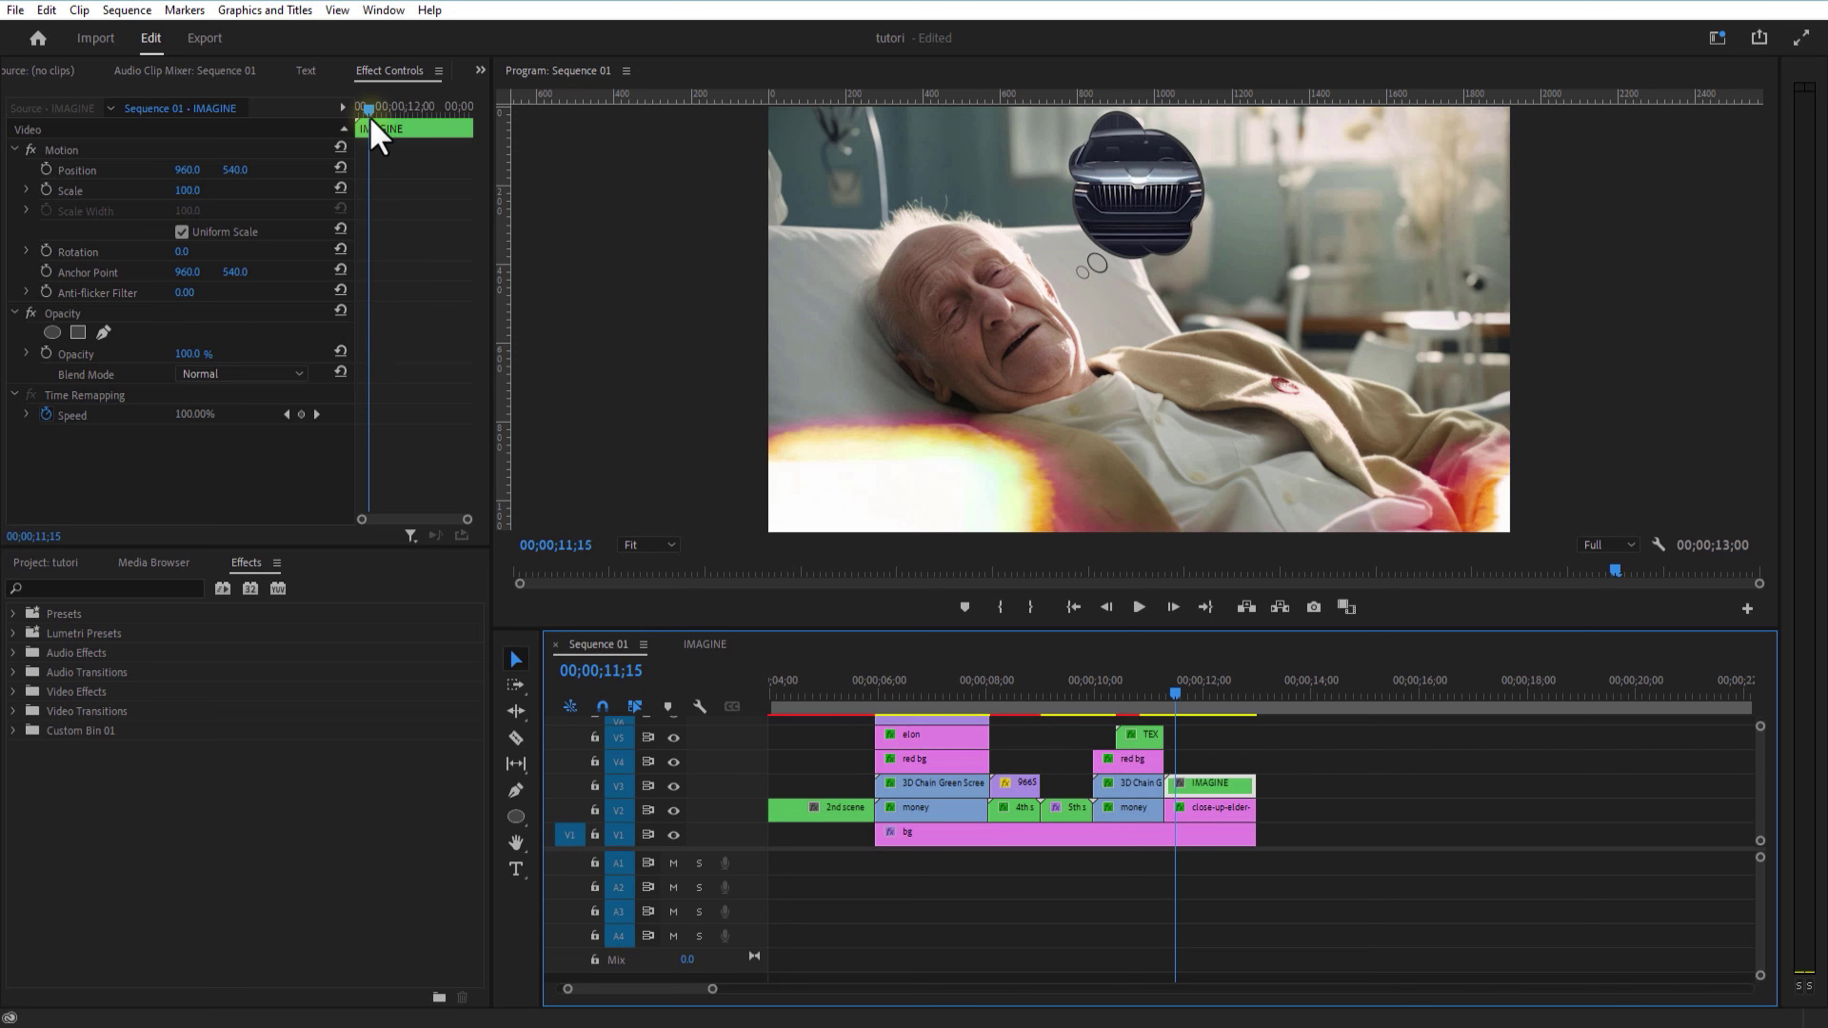
left_click_drag(371, 120, 365, 120)
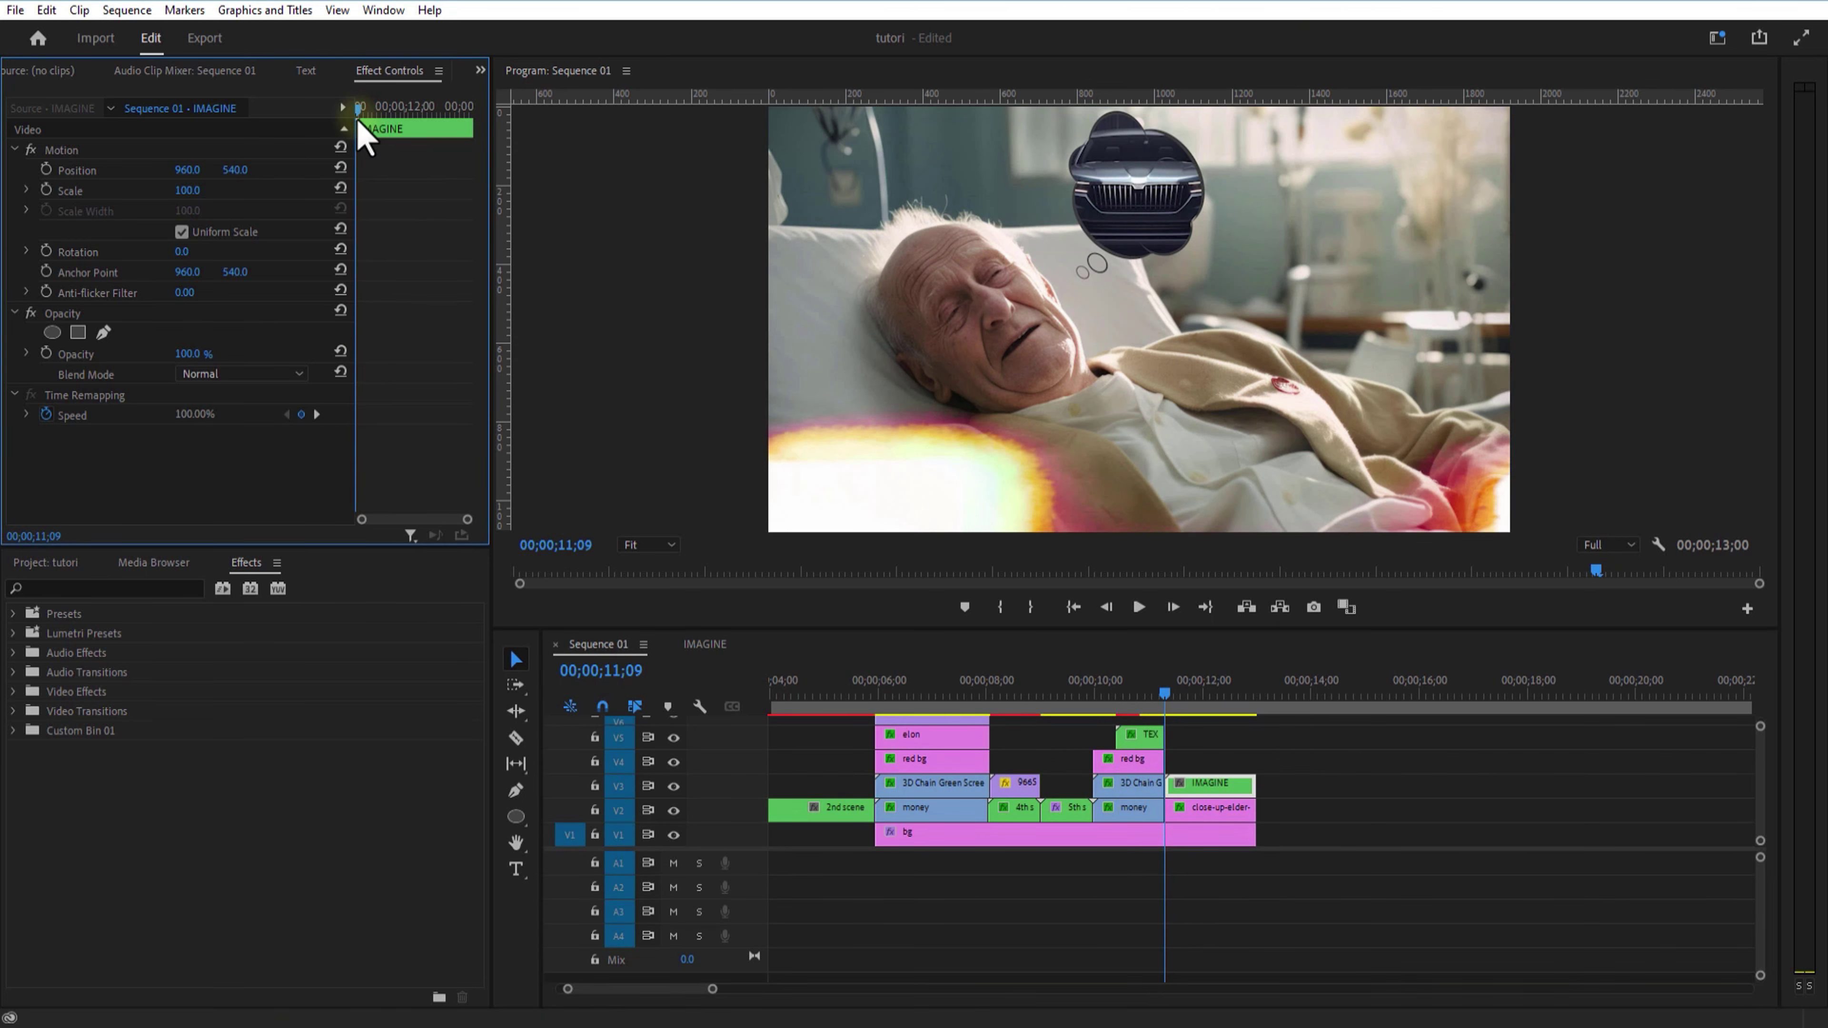
left_click(46, 353)
left_click(187, 354)
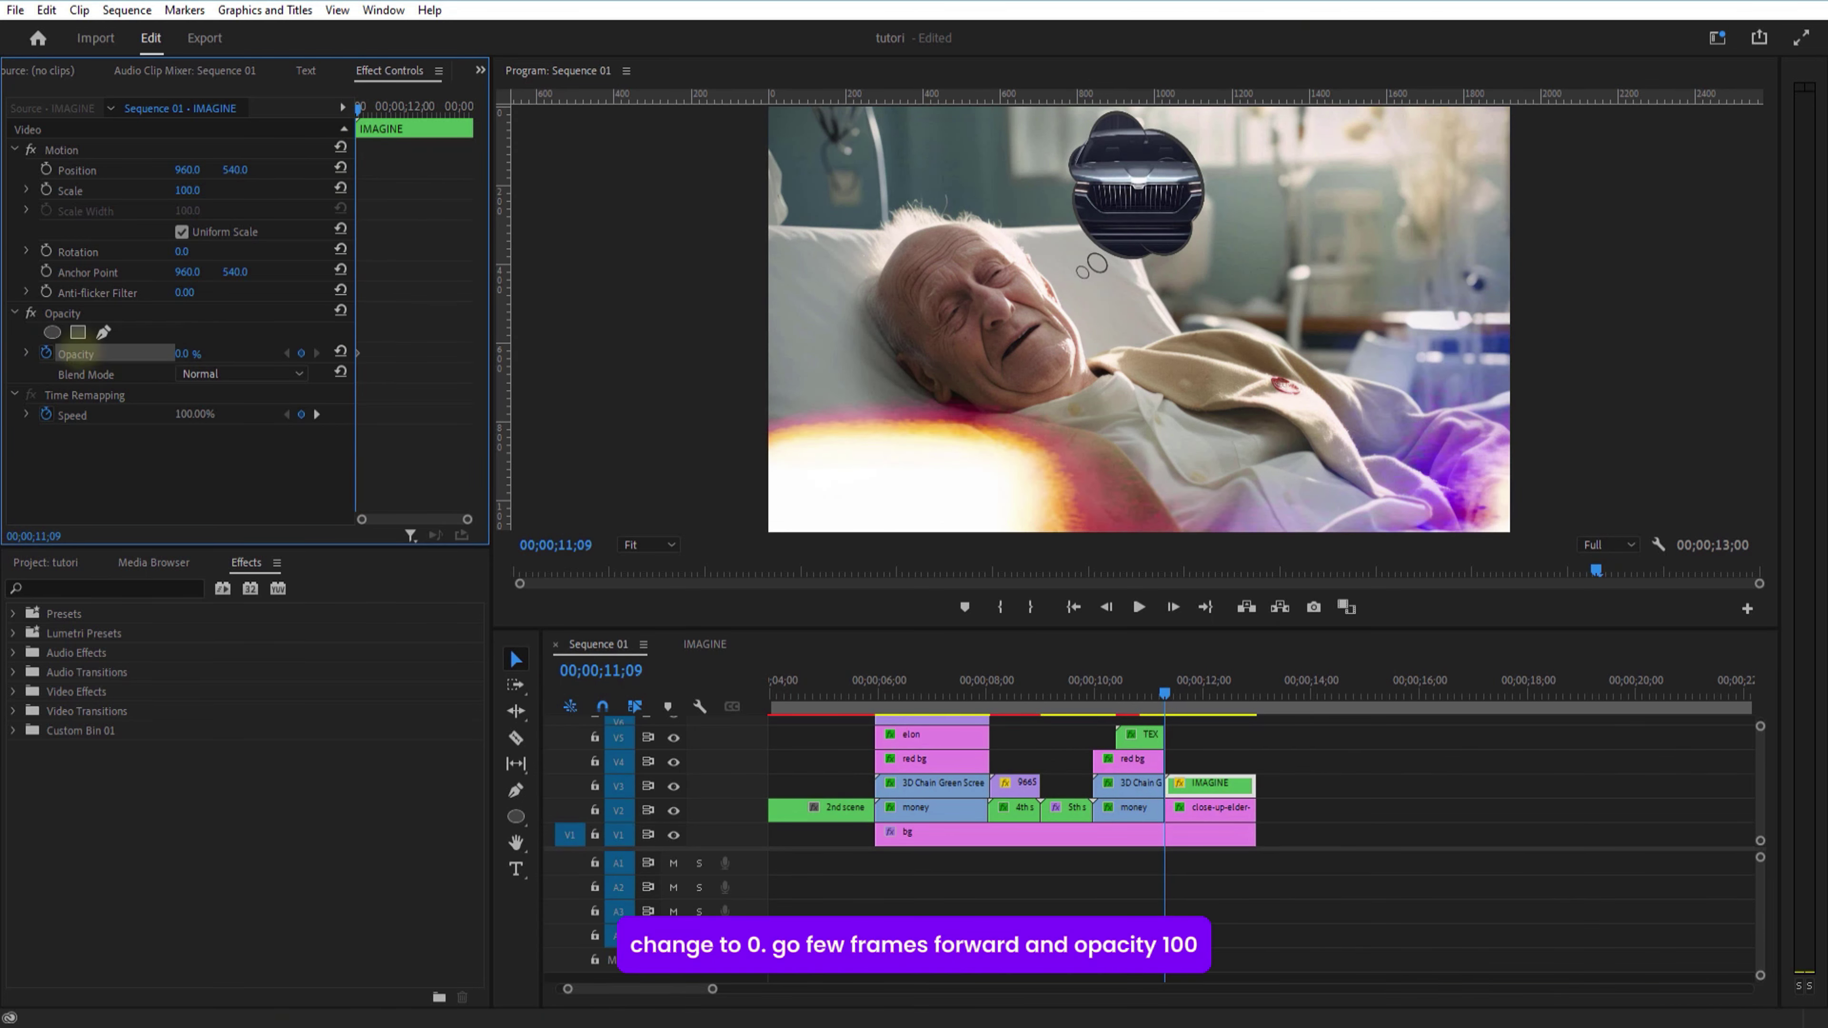
type("0")
key("Return")
left_click_drag(361, 109, 383, 121)
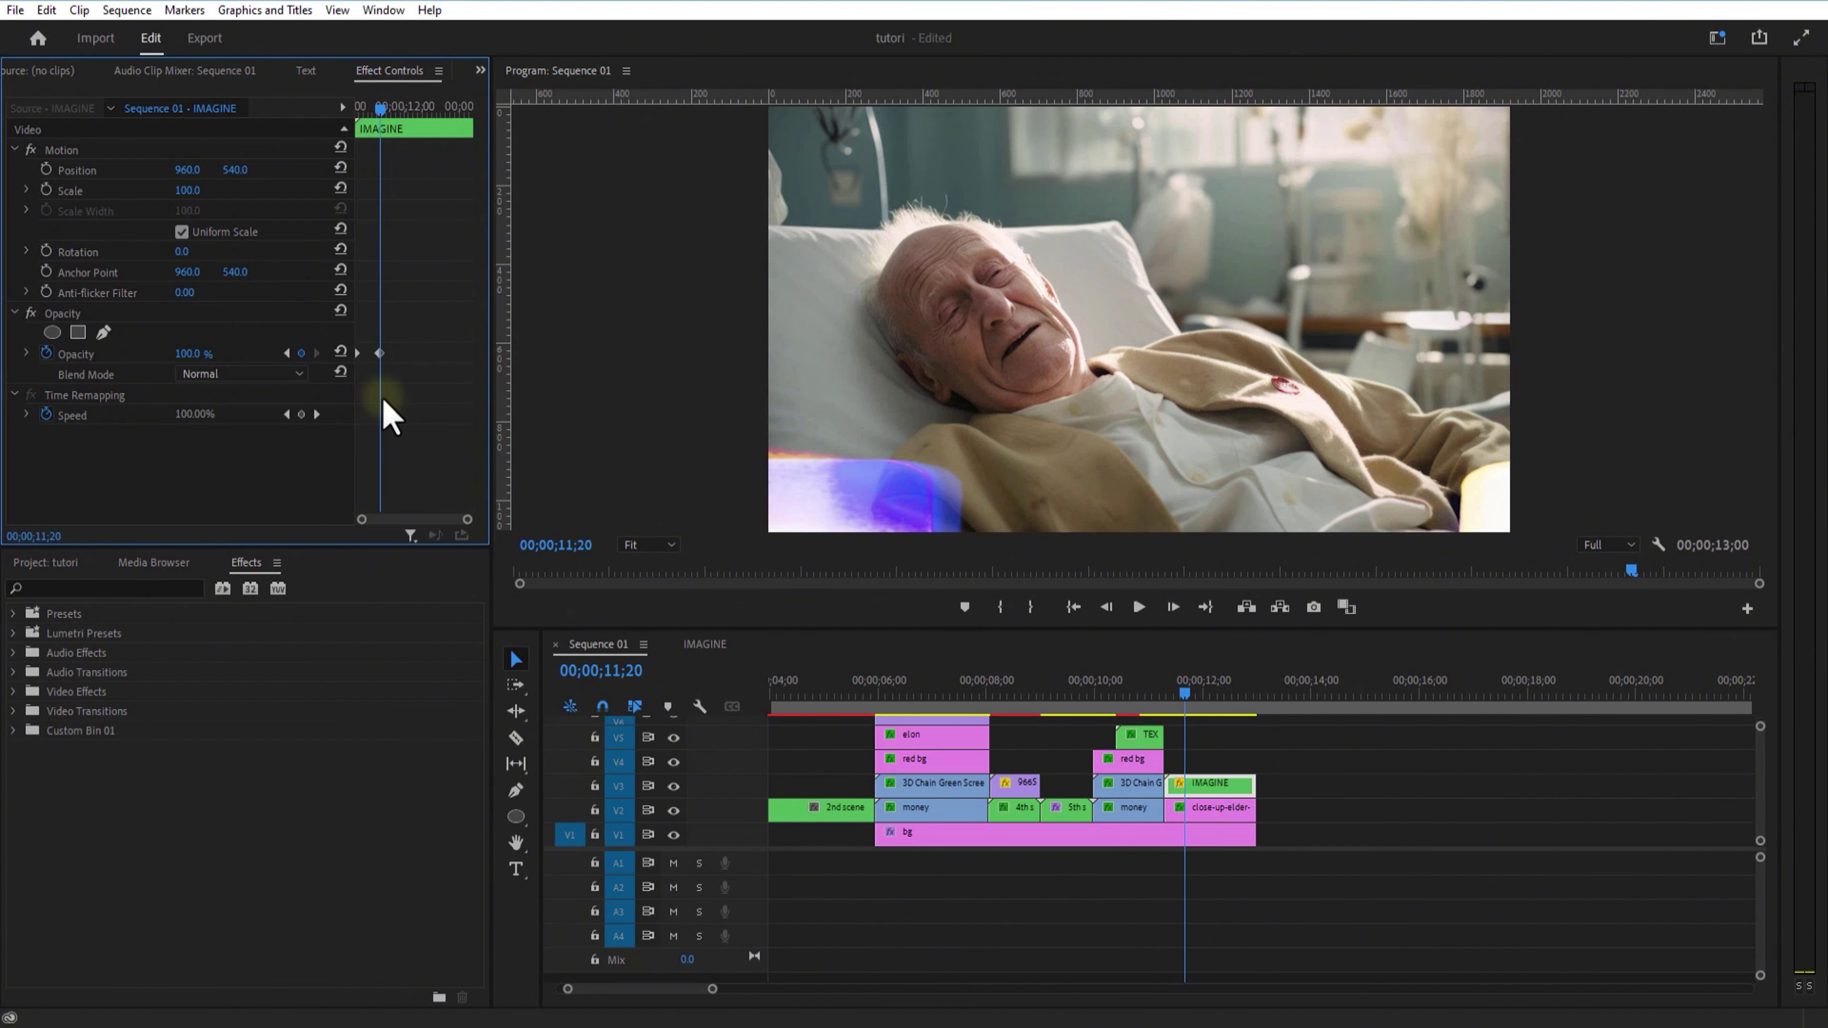
mouse_move(1181, 693)
left_mouse_down()
mouse_move(1175, 714)
mouse_move(1197, 721)
left_mouse_up()
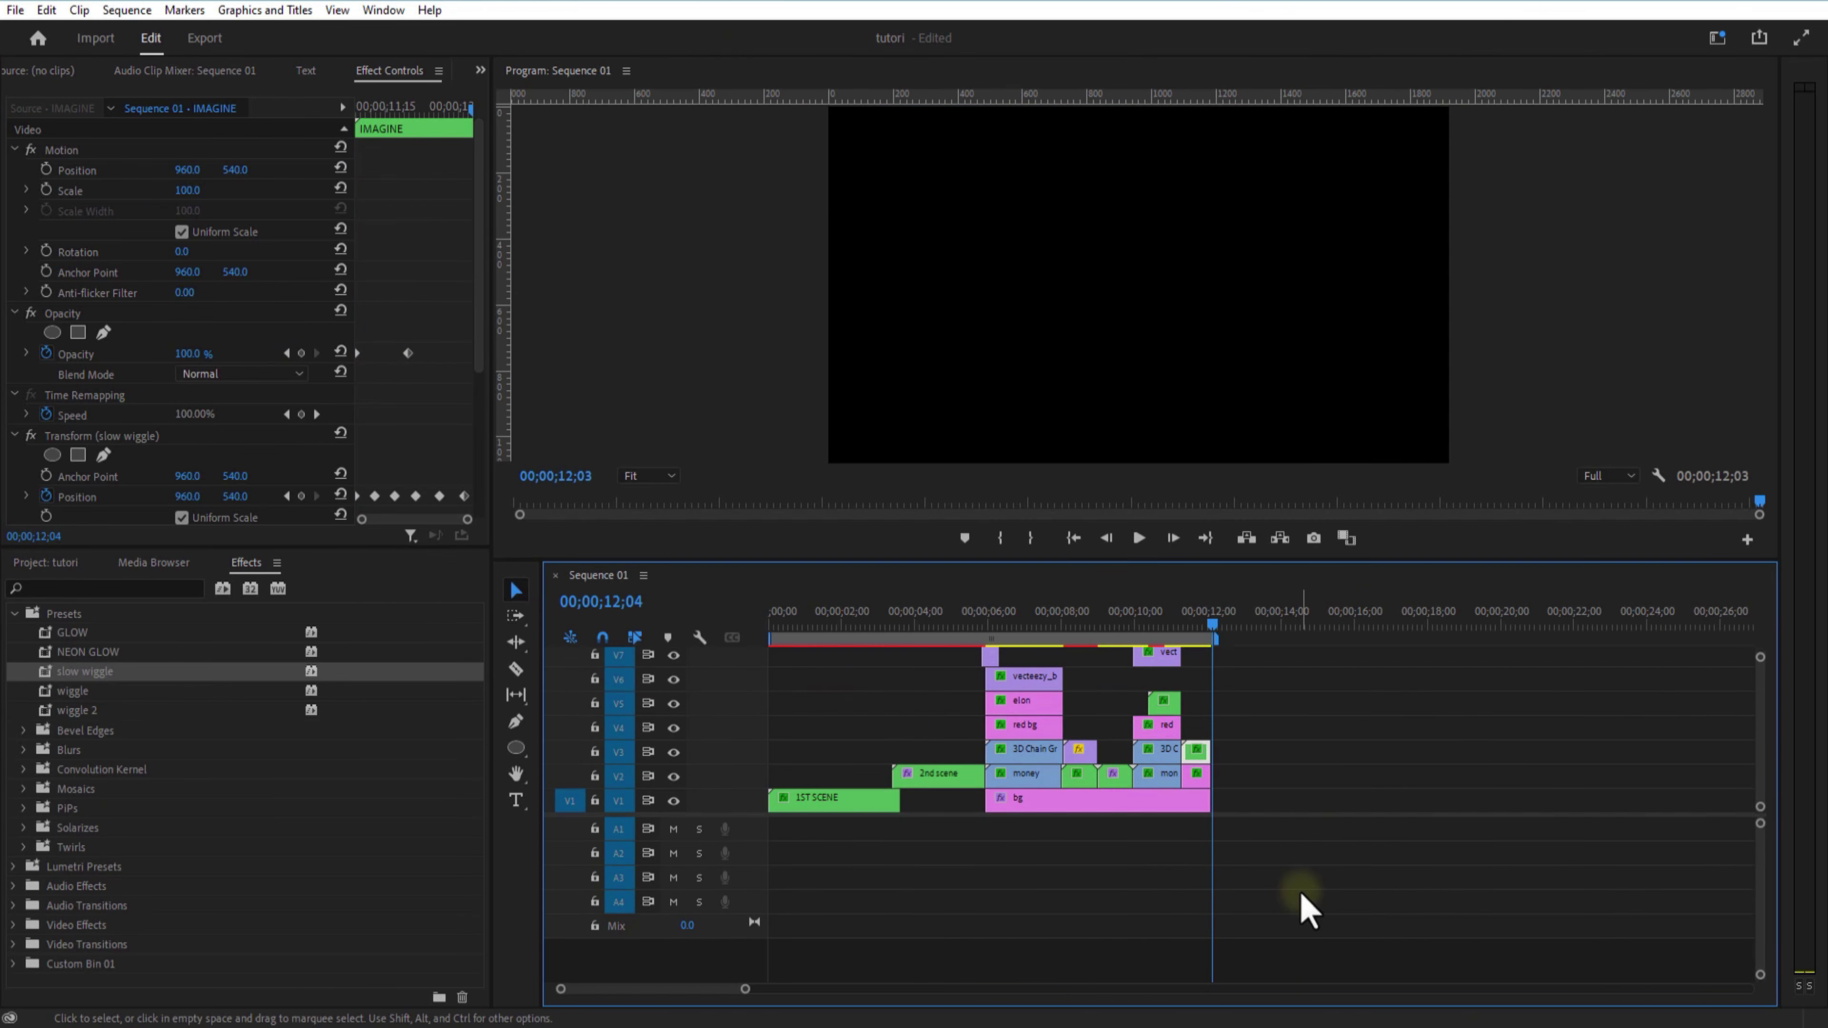
Make the GRID layer on V10 visible.
left_click_drag(1090, 558, 1083, 360)
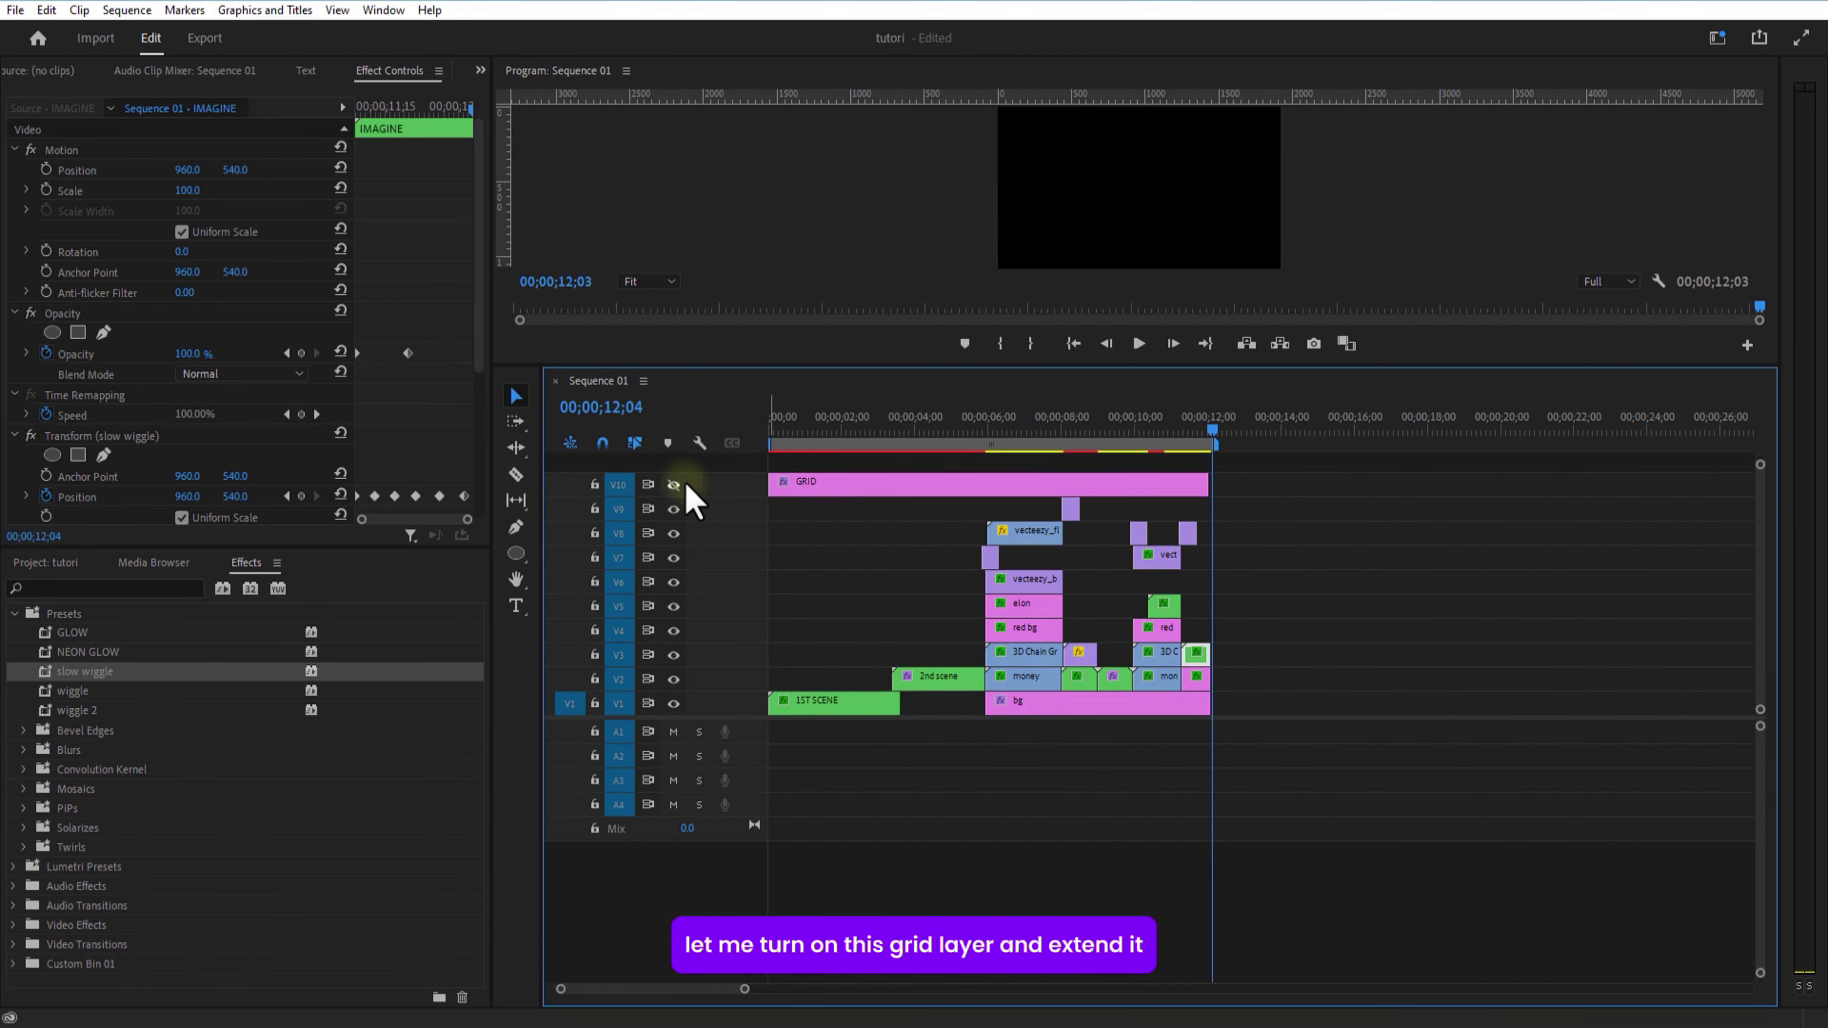
left_click(673, 484)
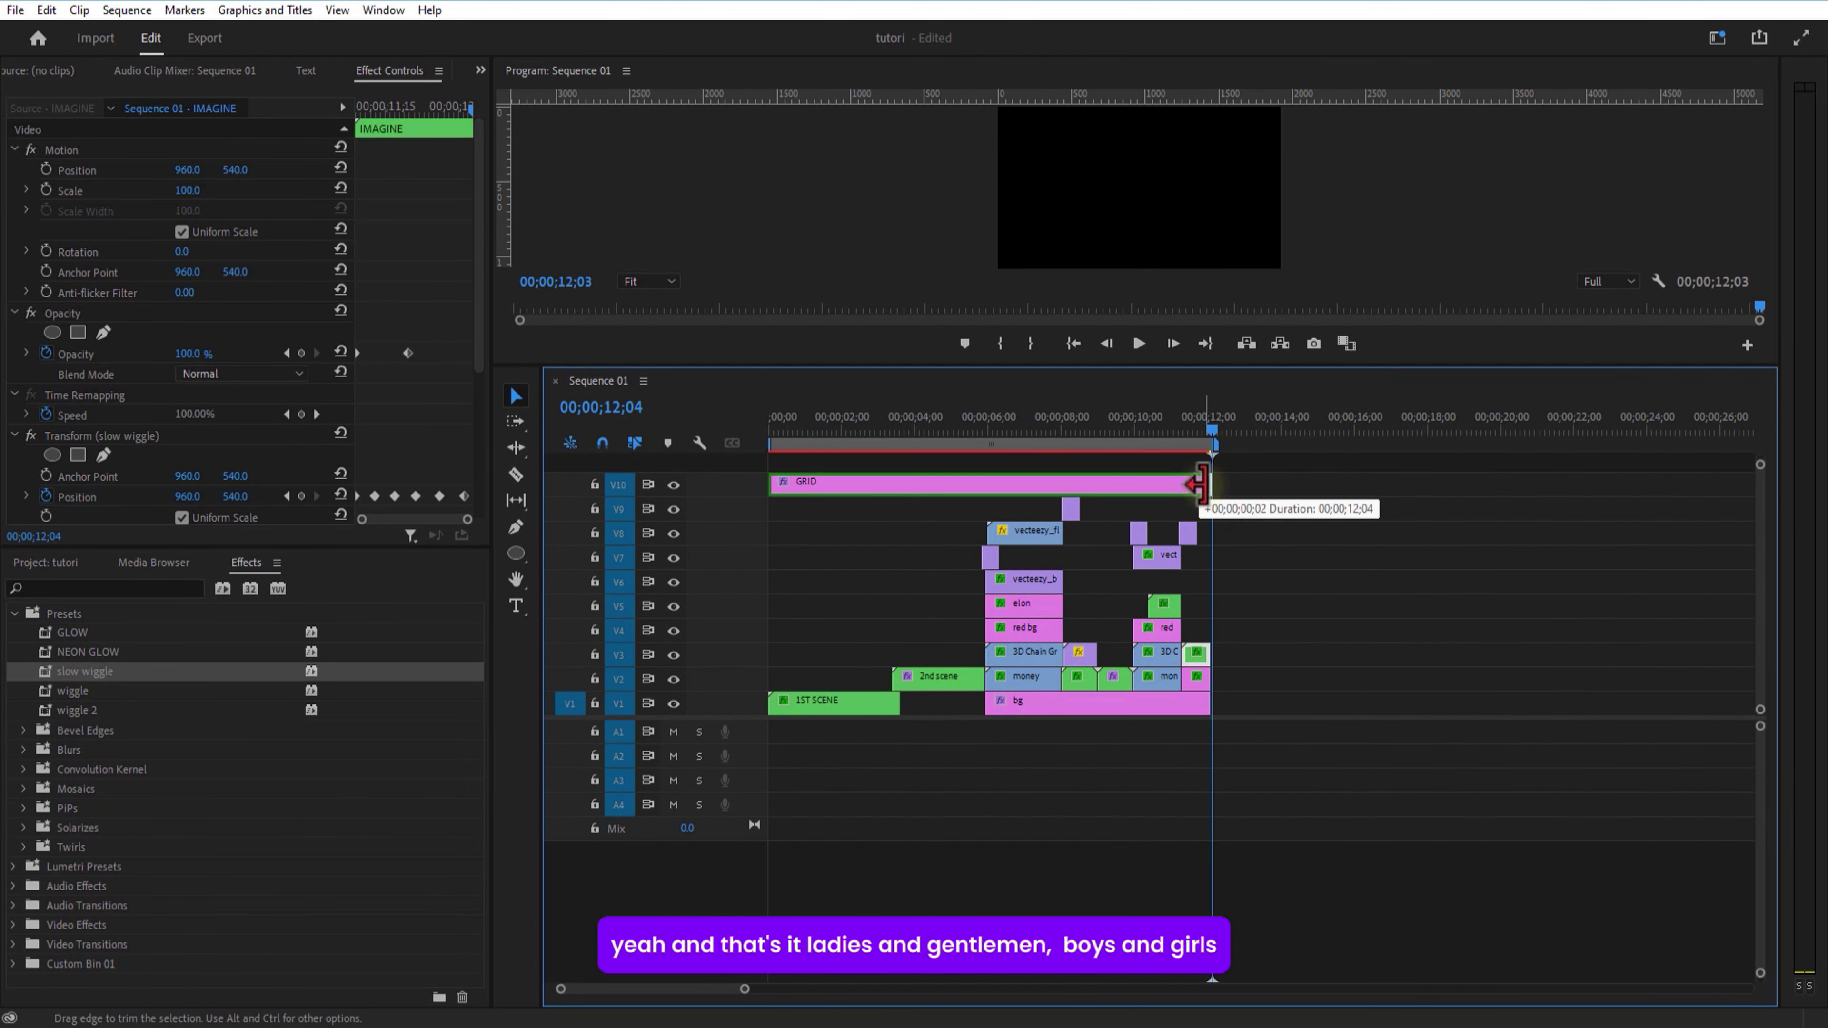